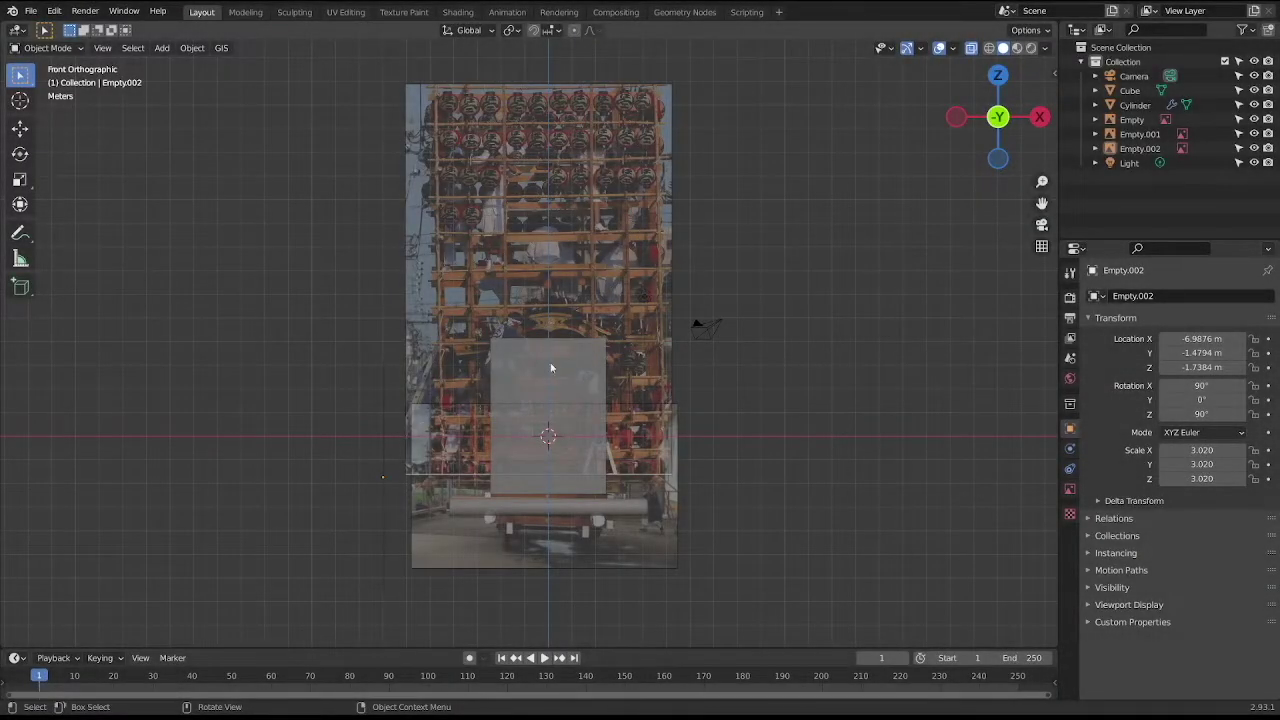
Select the body cube, zoom in on it and the front reference, and open the Add menu.
click(550, 368)
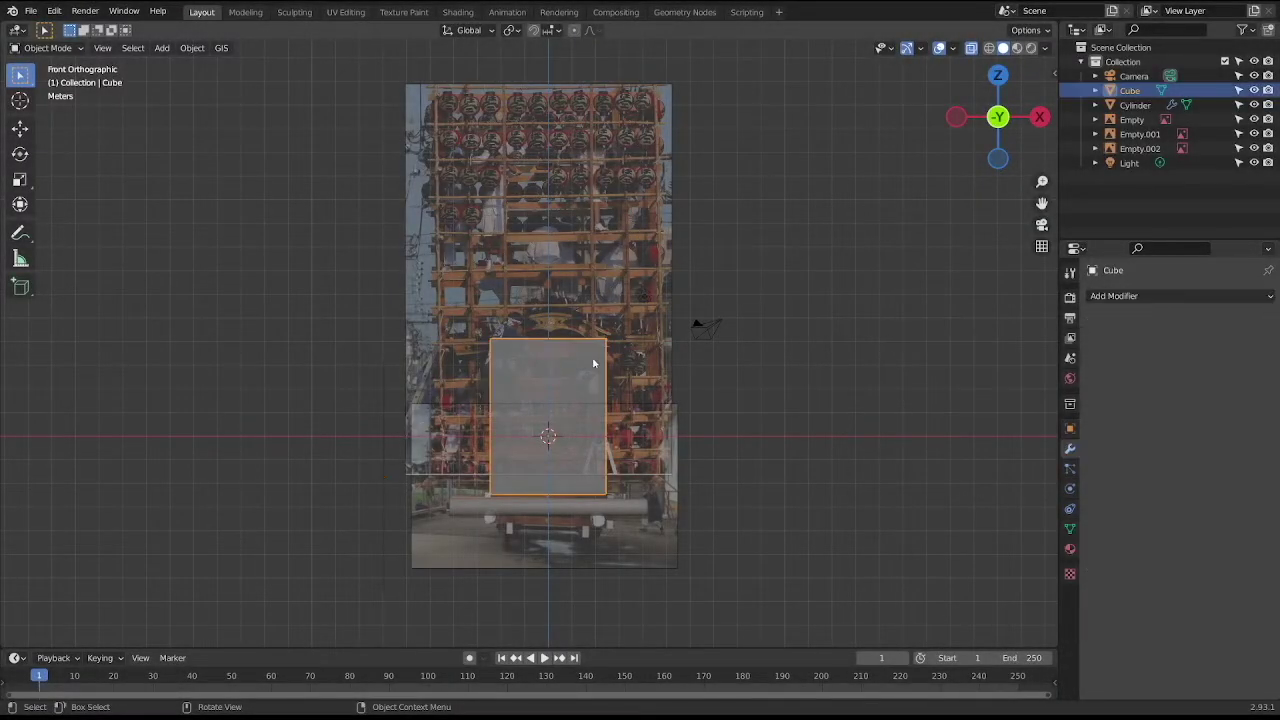
scroll(615, 360, up, 1)
scroll(608, 363, up, 3)
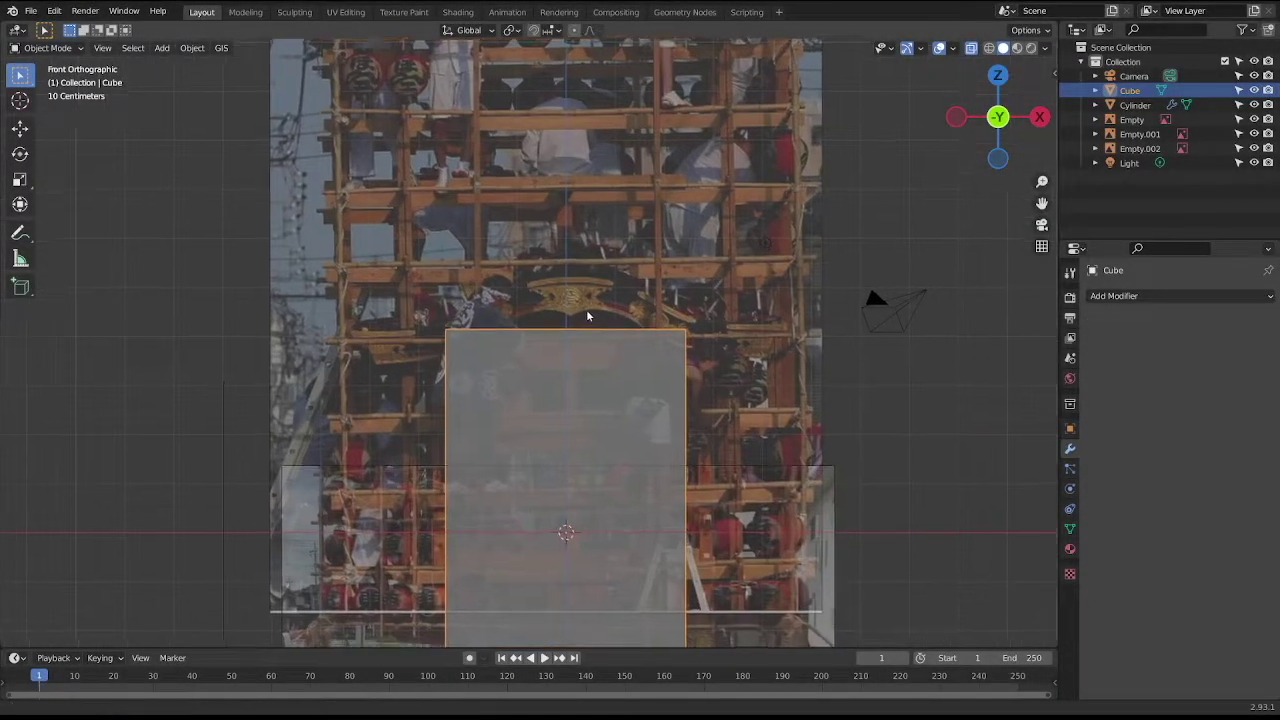
shift+middle_drag(606, 317, 533, 296)
click(161, 48)
mouse_move(181, 64)
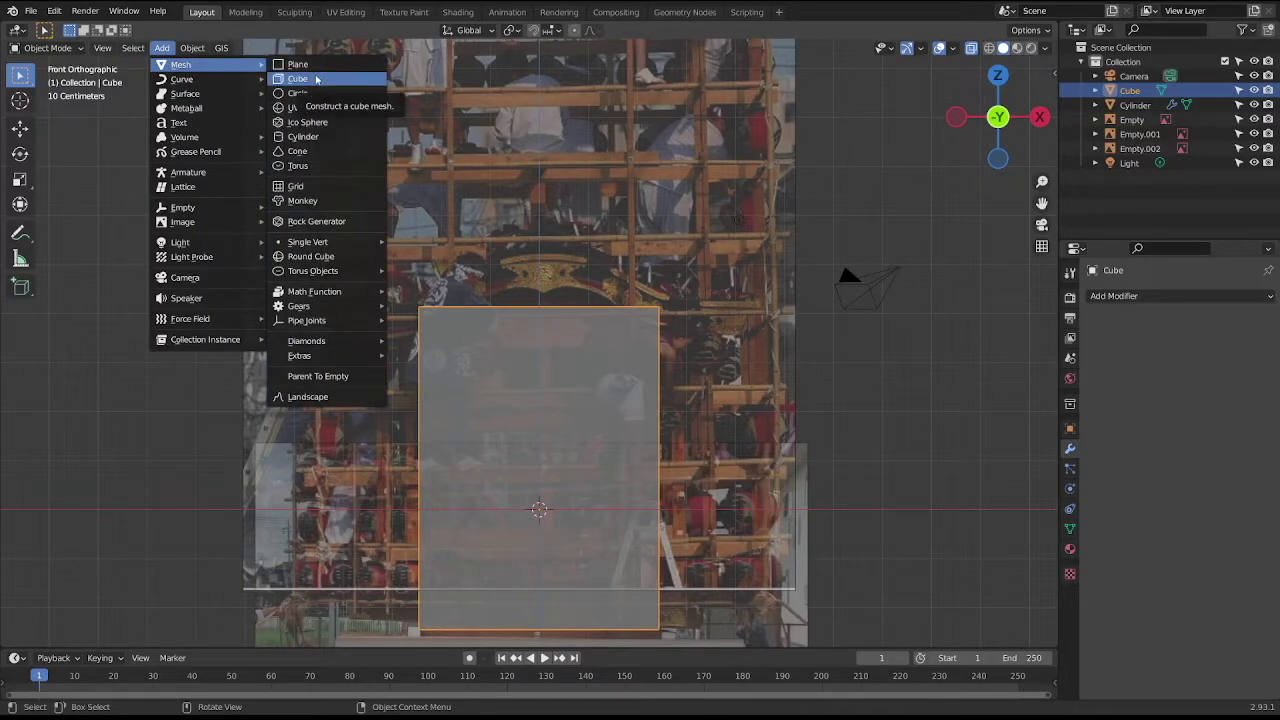
Add a new cube and move it straight up above the body block.
click(316, 79)
key(g)
key(z)
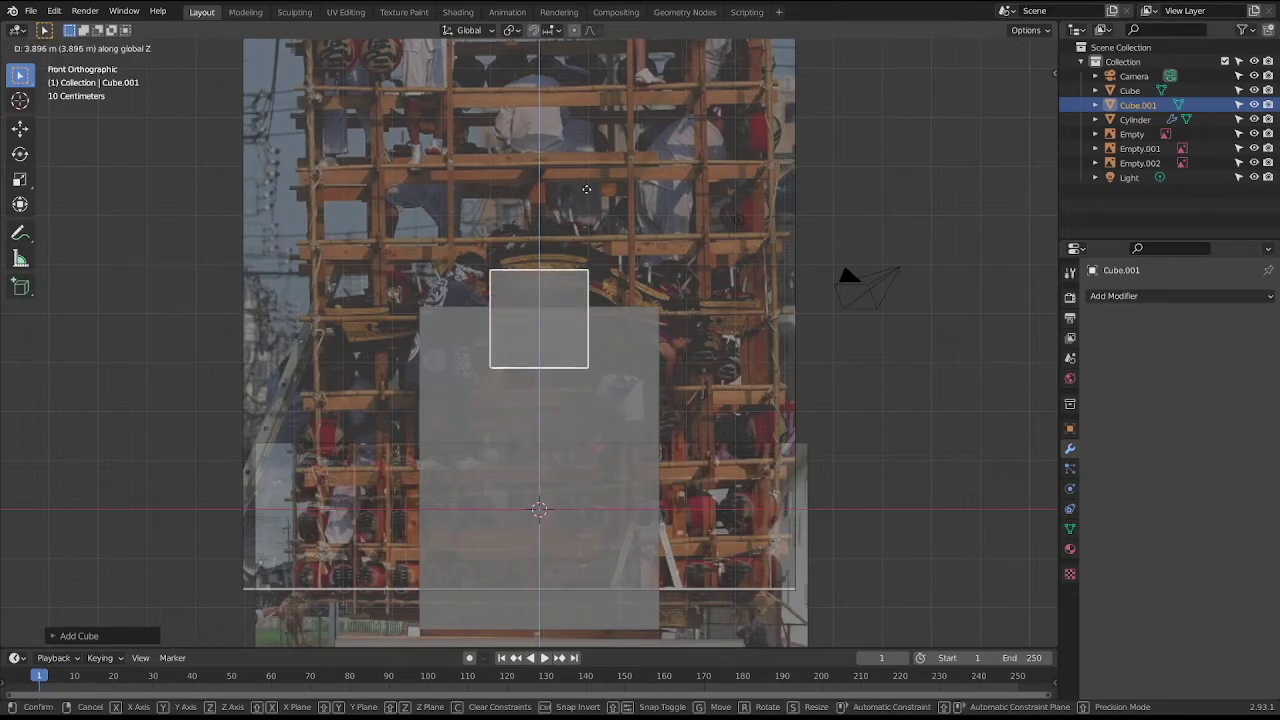
click(587, 164)
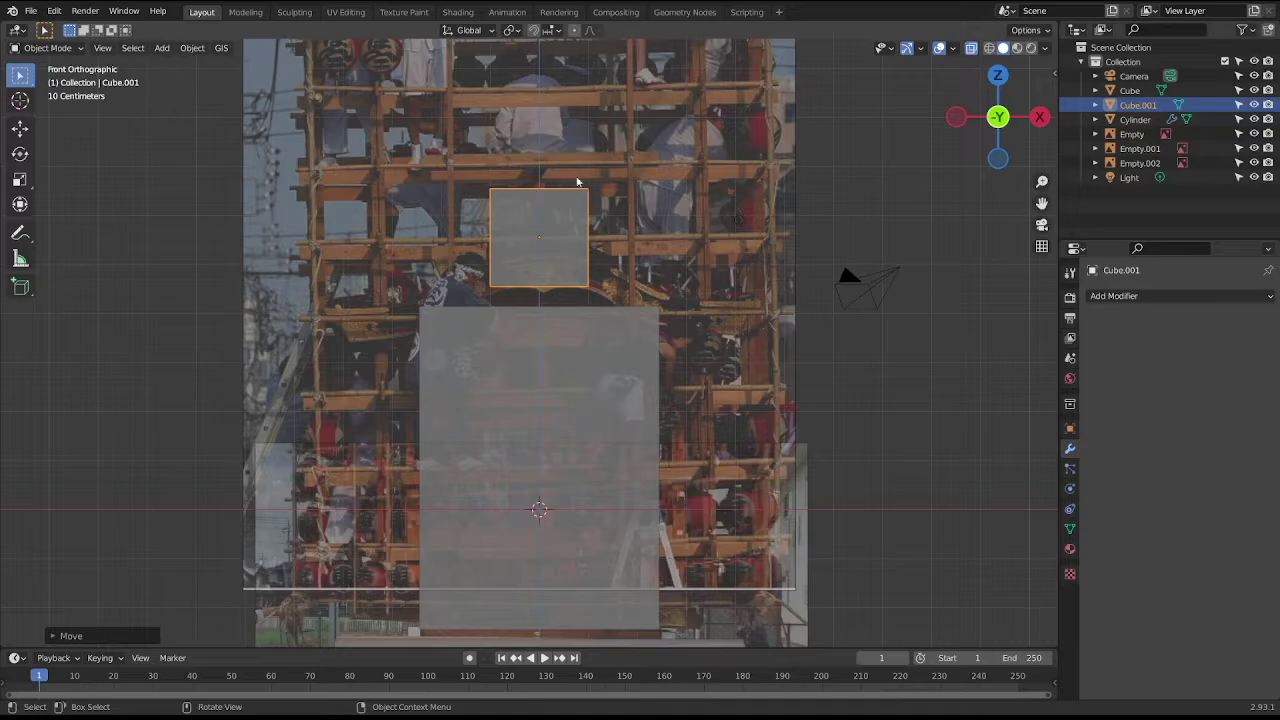
In Edit Mode, slide the new cube's left edge onto the centre line, leaving only its right half.
key(Tab)
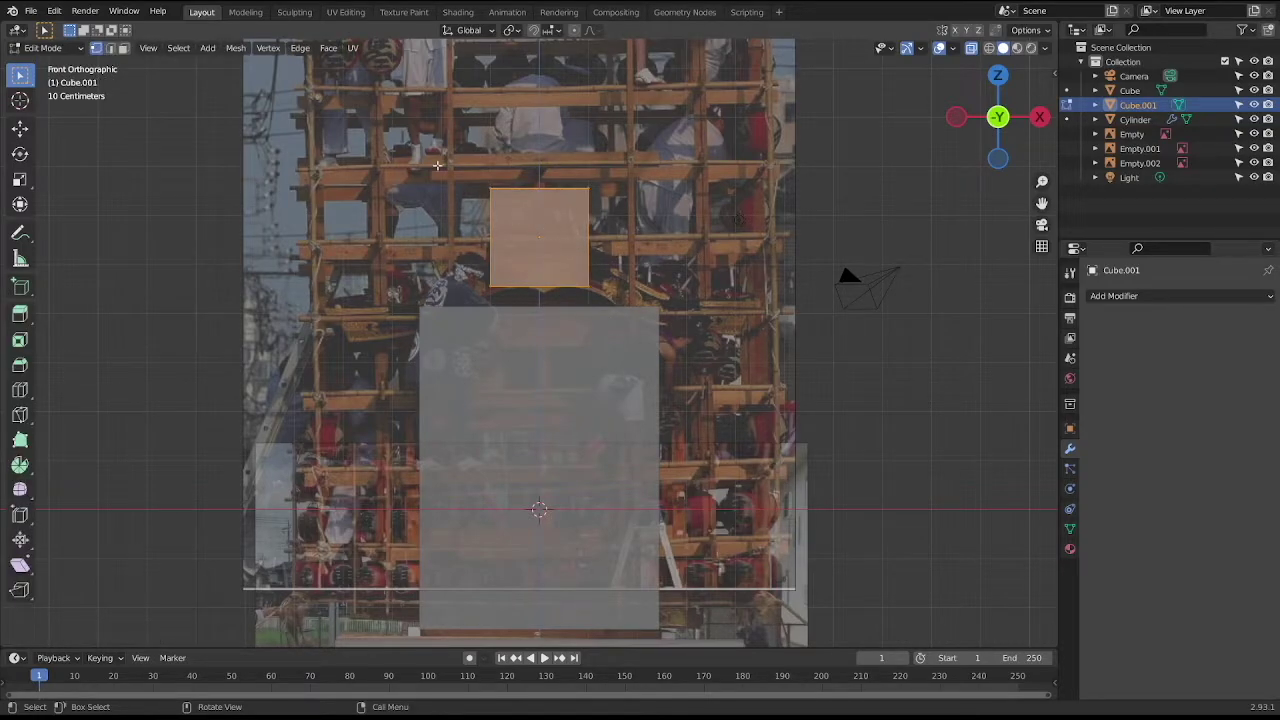
drag(437, 165, 541, 313)
key(g)
key(x)
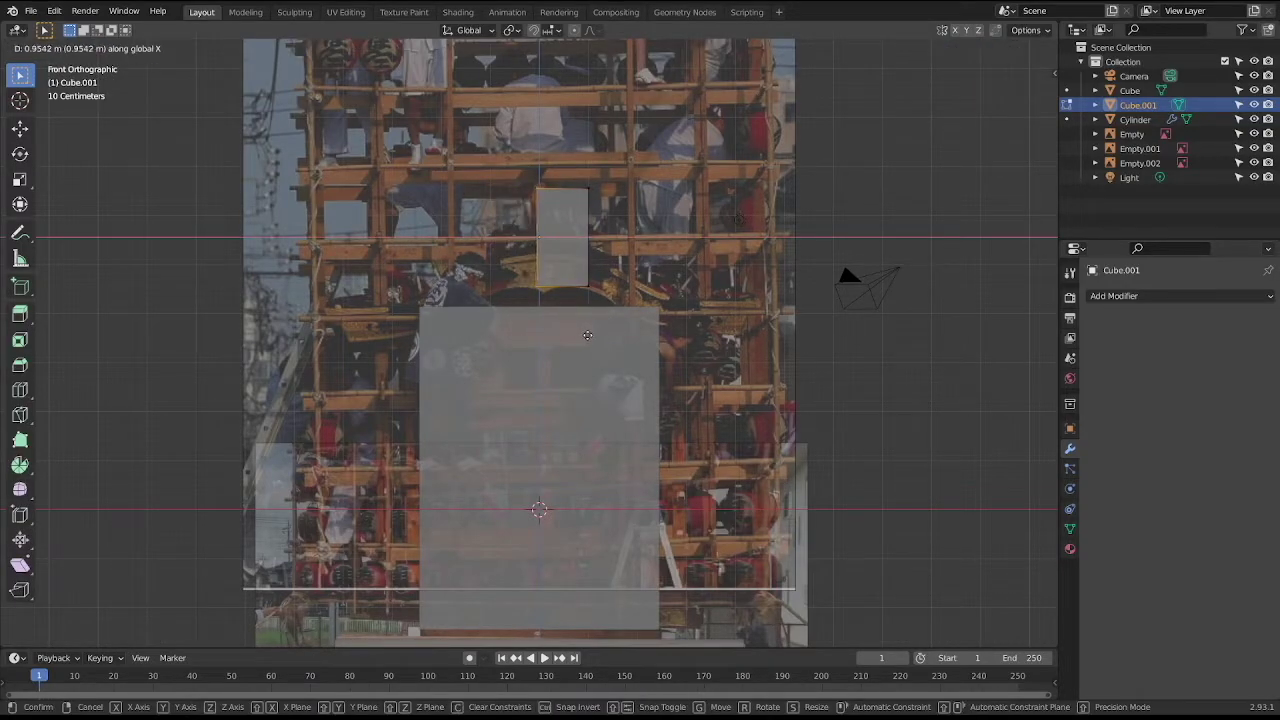
click(592, 336)
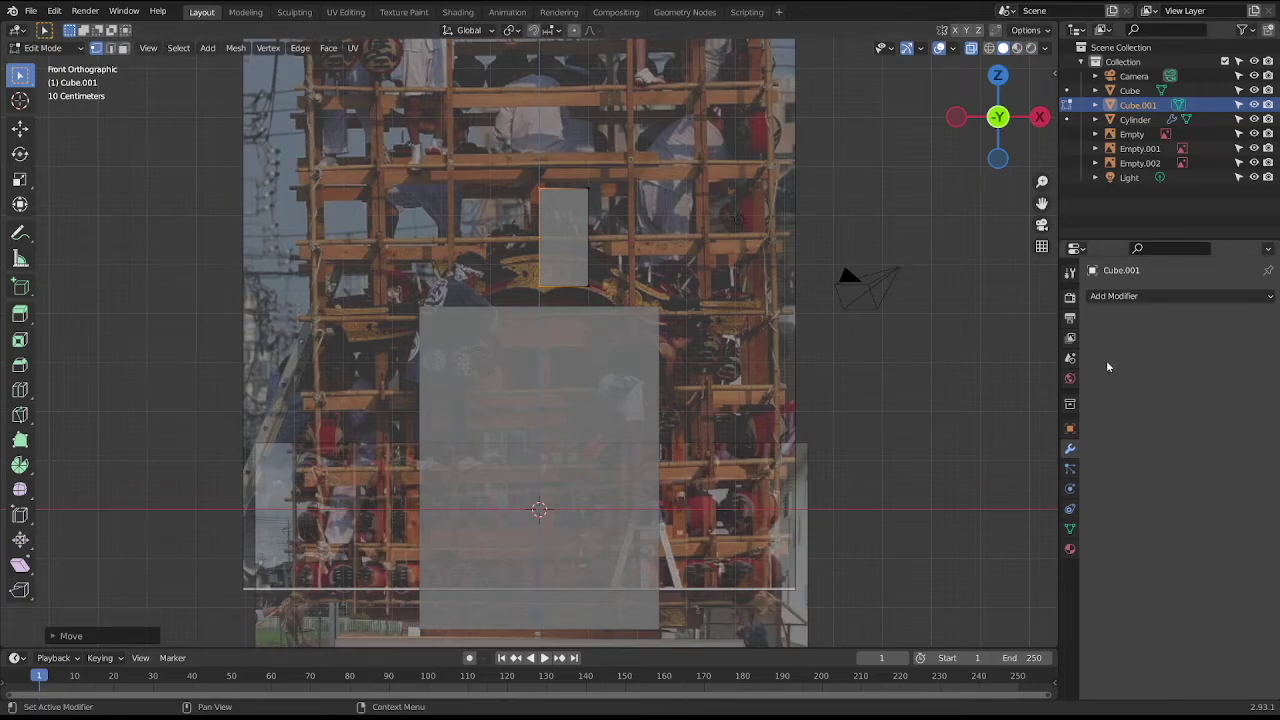
key(Tab)
click(1122, 297)
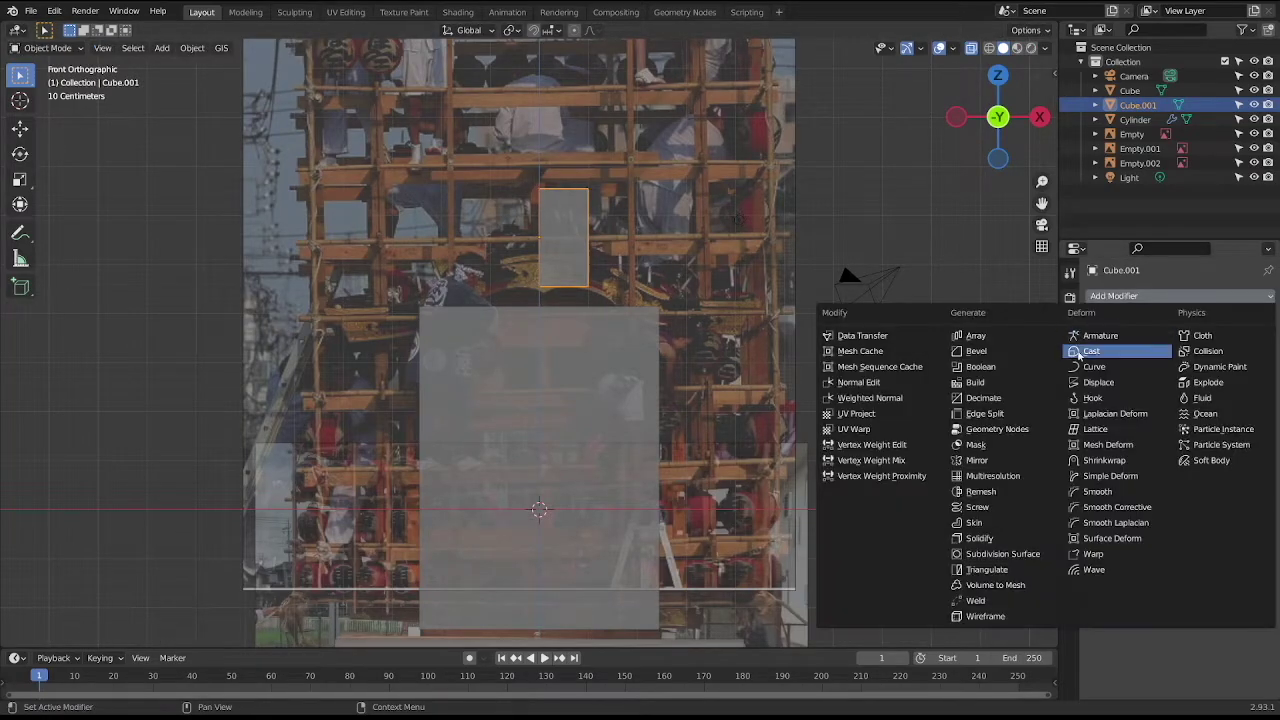
Add a Mirror modifier to the block, delete its inner face, and enable mirror clipping.
click(1000, 459)
middle_drag(993, 430, 791, 261)
key(Tab)
key(3)
click(535, 228)
key(x)
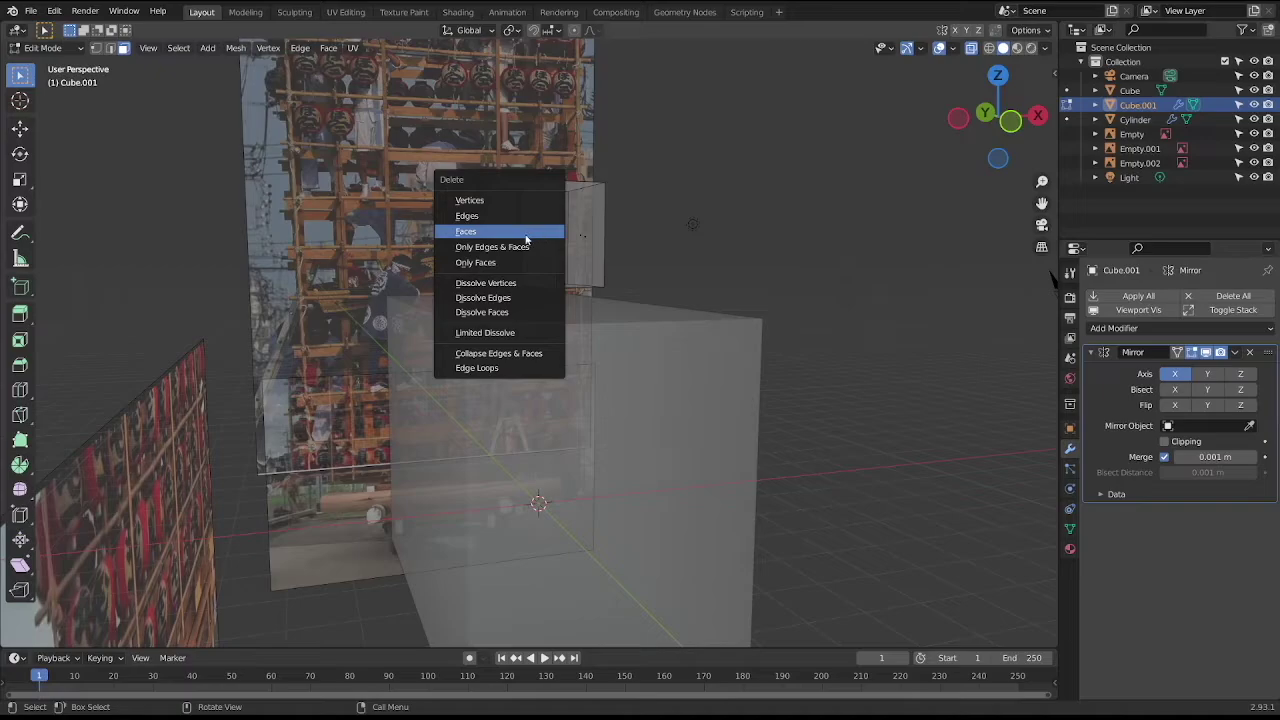
click(526, 240)
middle_drag(620, 237, 723, 223)
key(Tab)
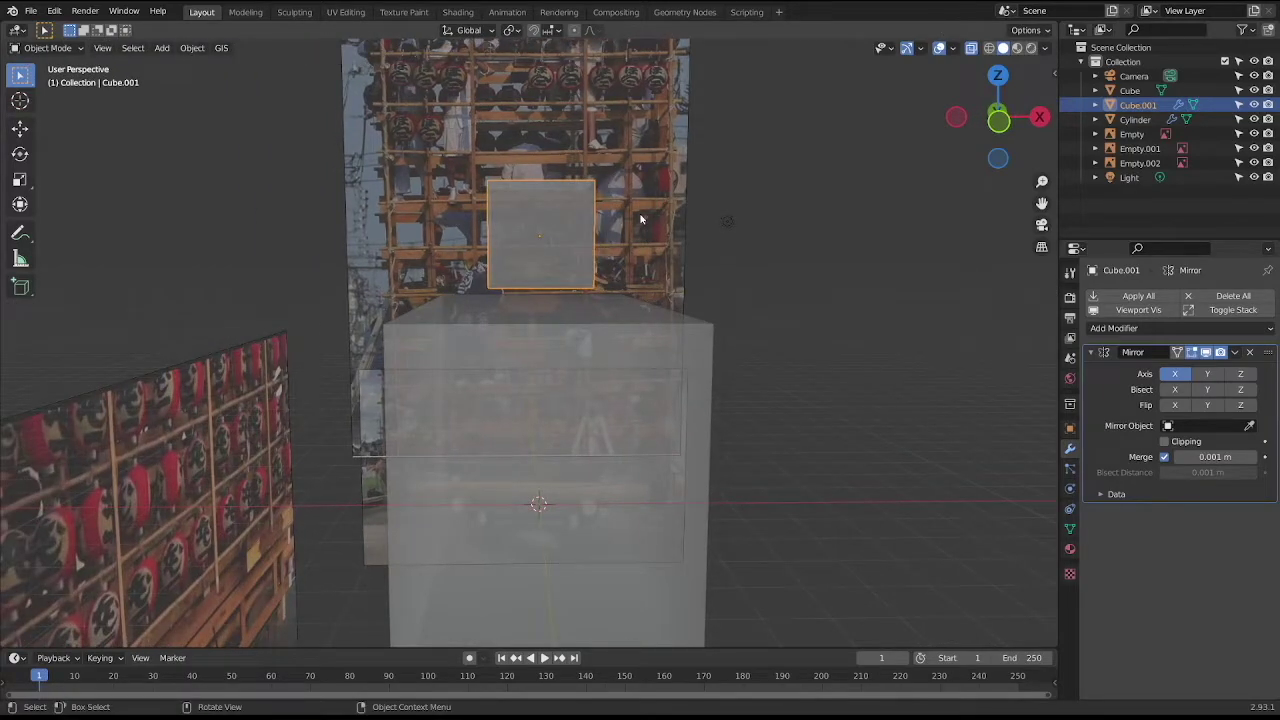
key(KP_1)
click(1164, 441)
Adjust the block's upper vertices sideways and lower them into a short, wide block.
key(Tab)
key(1)
drag(514, 168, 557, 289)
key(g)
key(x)
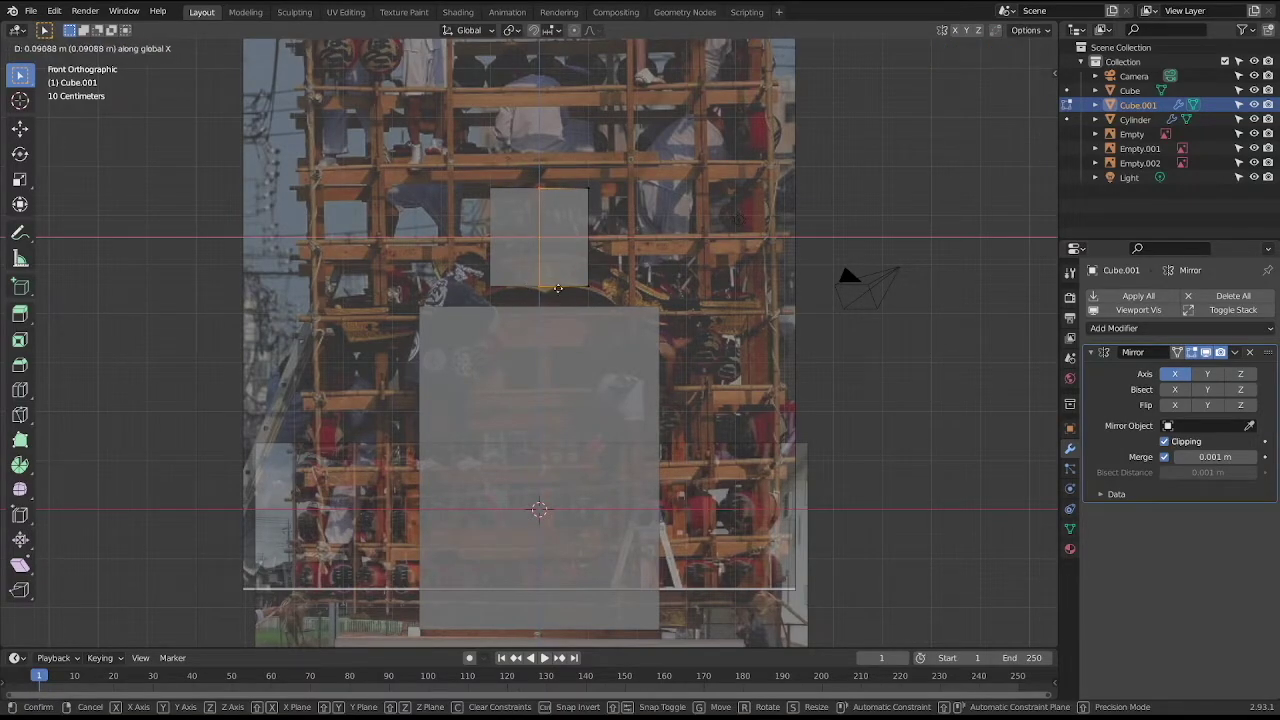
click(557, 289)
key(g)
key(z)
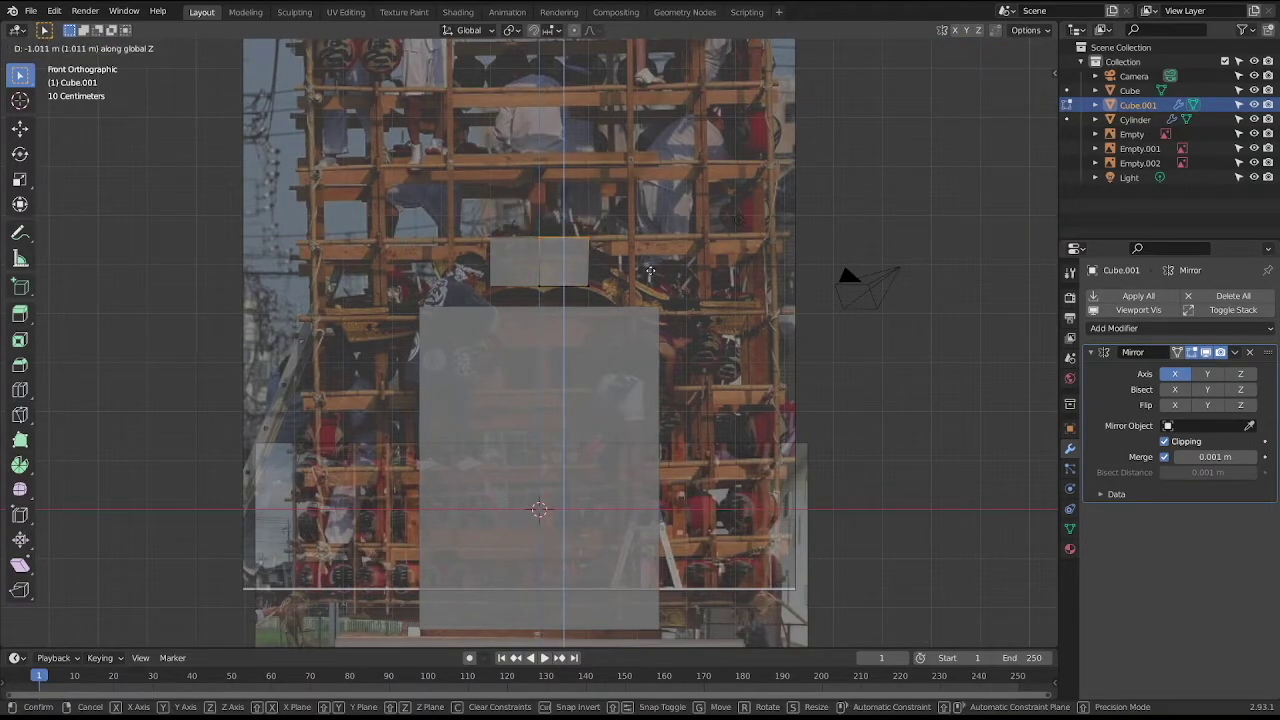
click(650, 271)
scroll(626, 256, up, 1)
scroll(610, 262, up, 1)
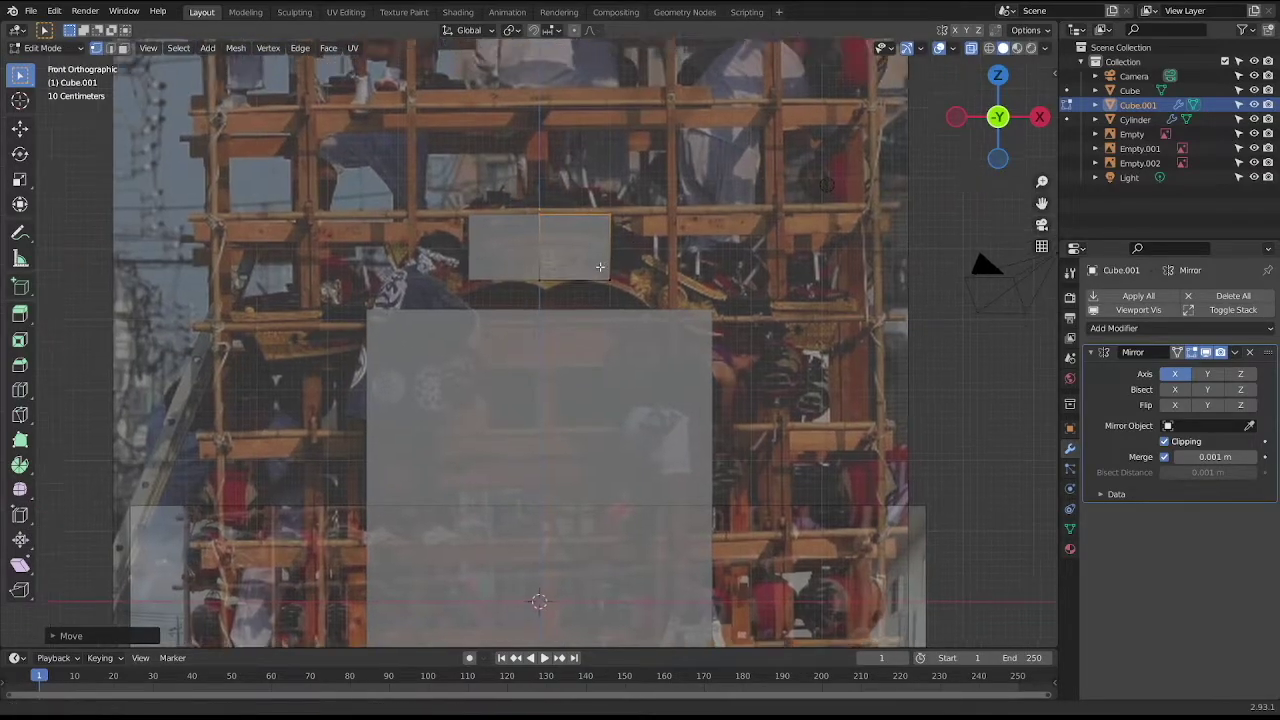
scroll(600, 267, up, 3)
Select the front reference image and start shifting it along X.
key(Tab)
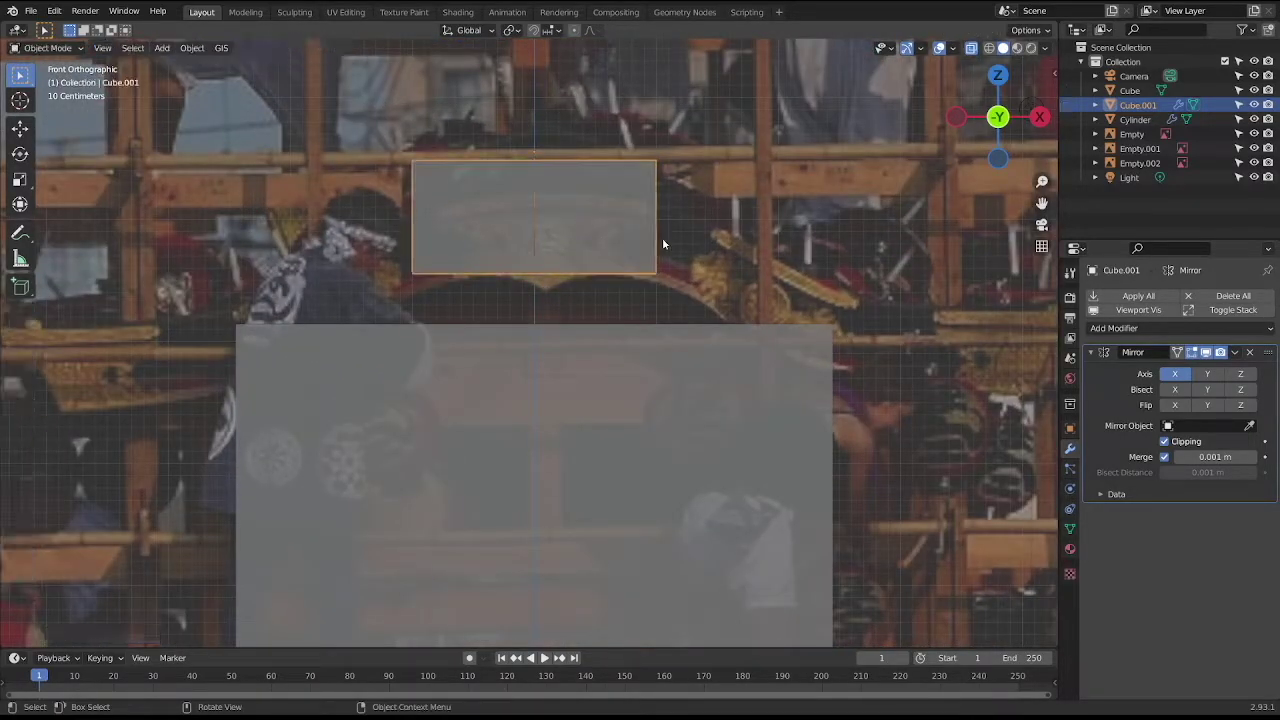
click(662, 237)
scroll(747, 221, down, 4)
scroll(720, 232, down, 2)
key(g)
key(x)
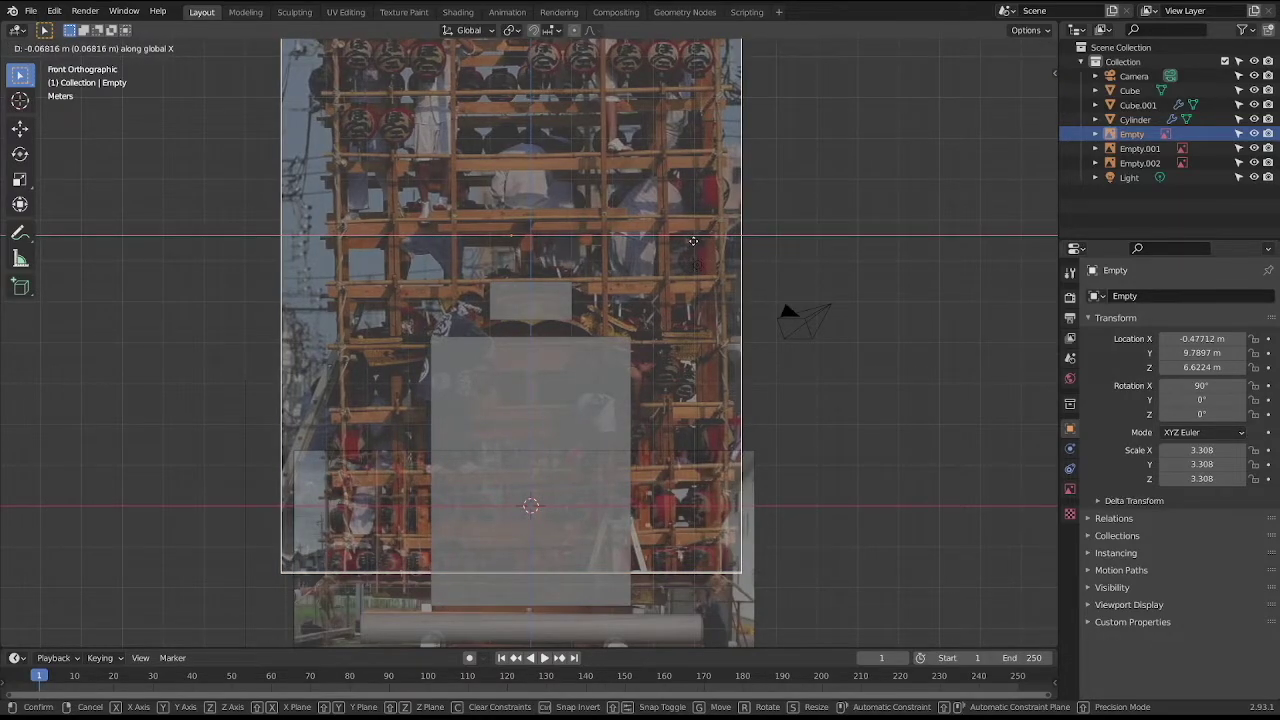
Place the reference image, then narrow the roof block's sides along X in Edit Mode.
click(693, 240)
scroll(693, 240, up, 2)
scroll(693, 240, up, 1)
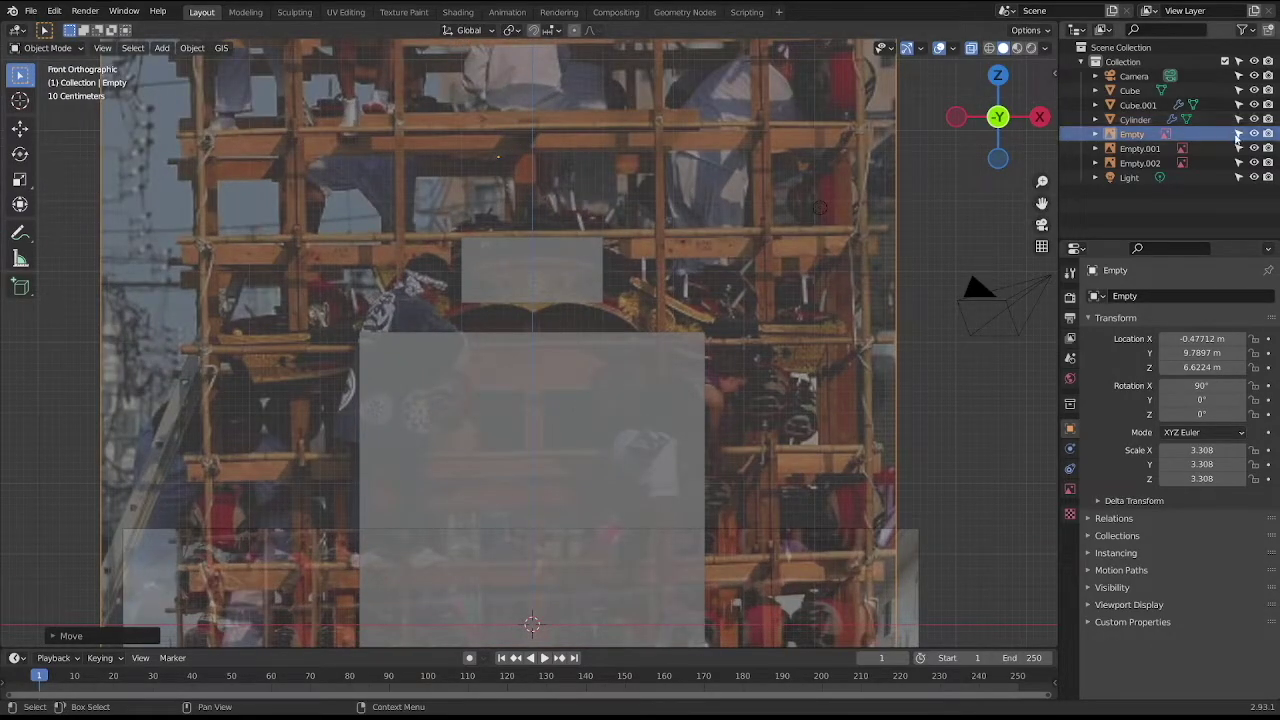
scroll(785, 263, up, 2)
click(586, 208)
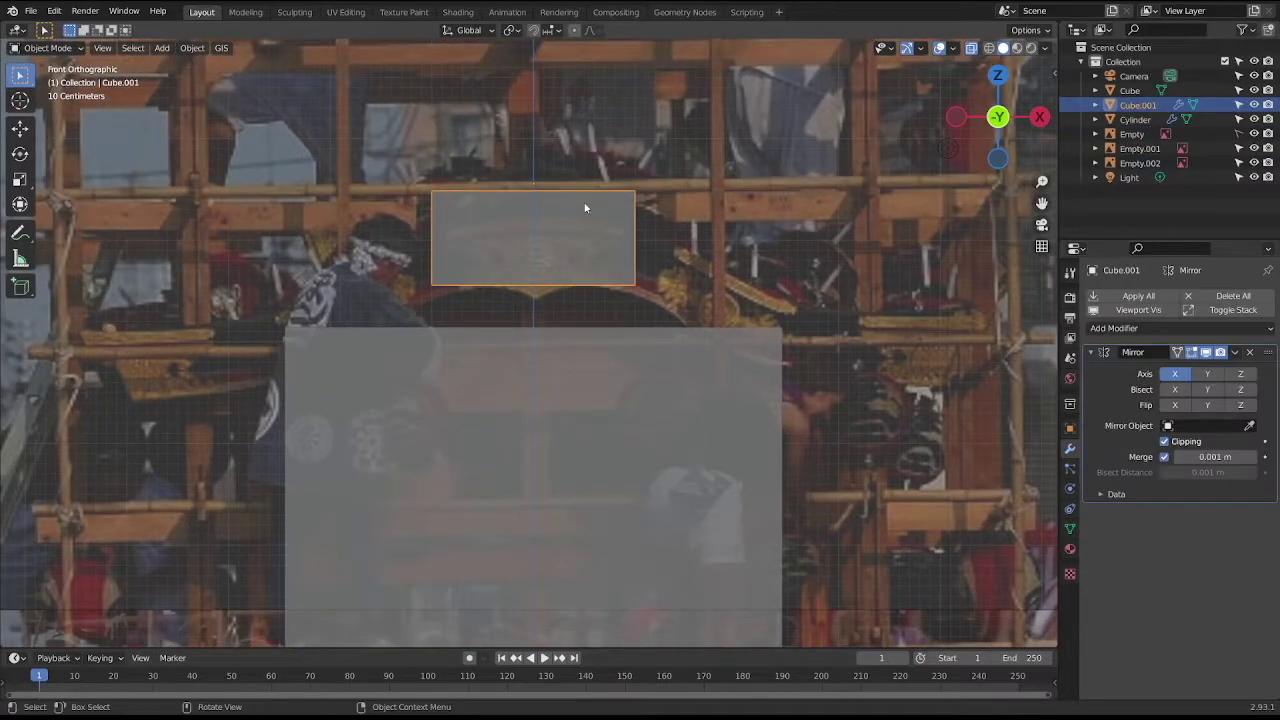
key(Tab)
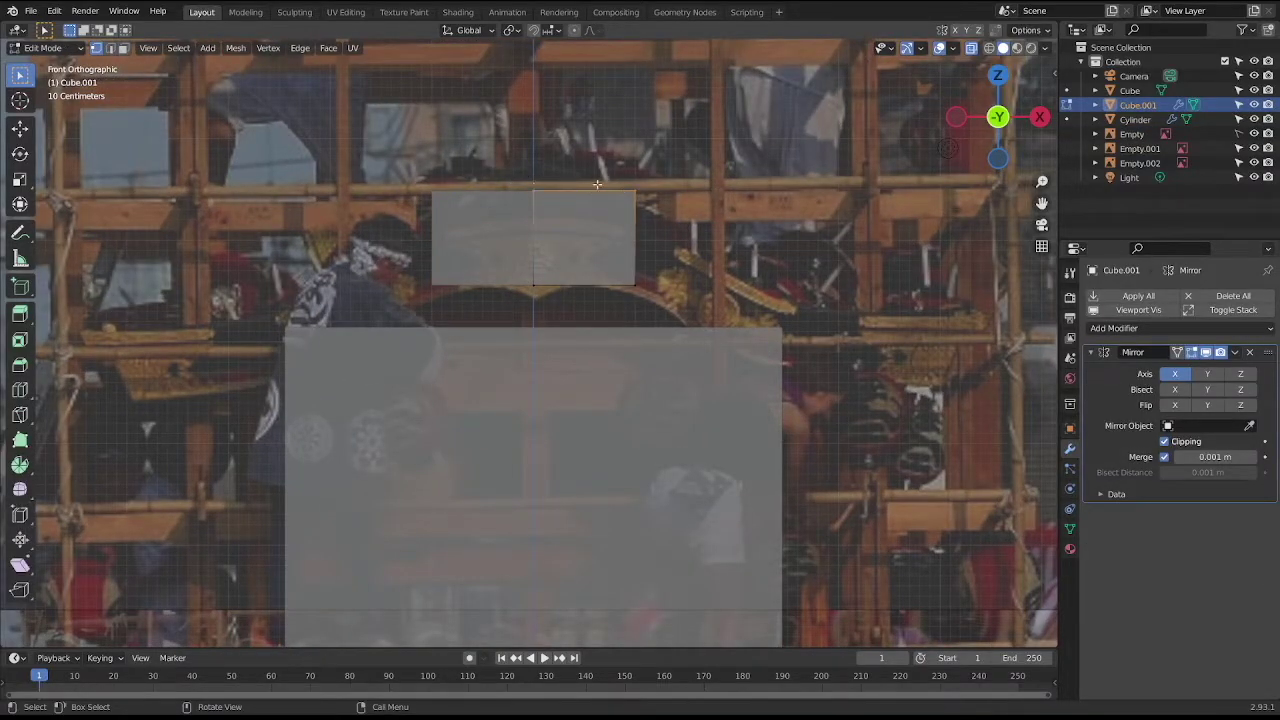
key(g)
key(x)
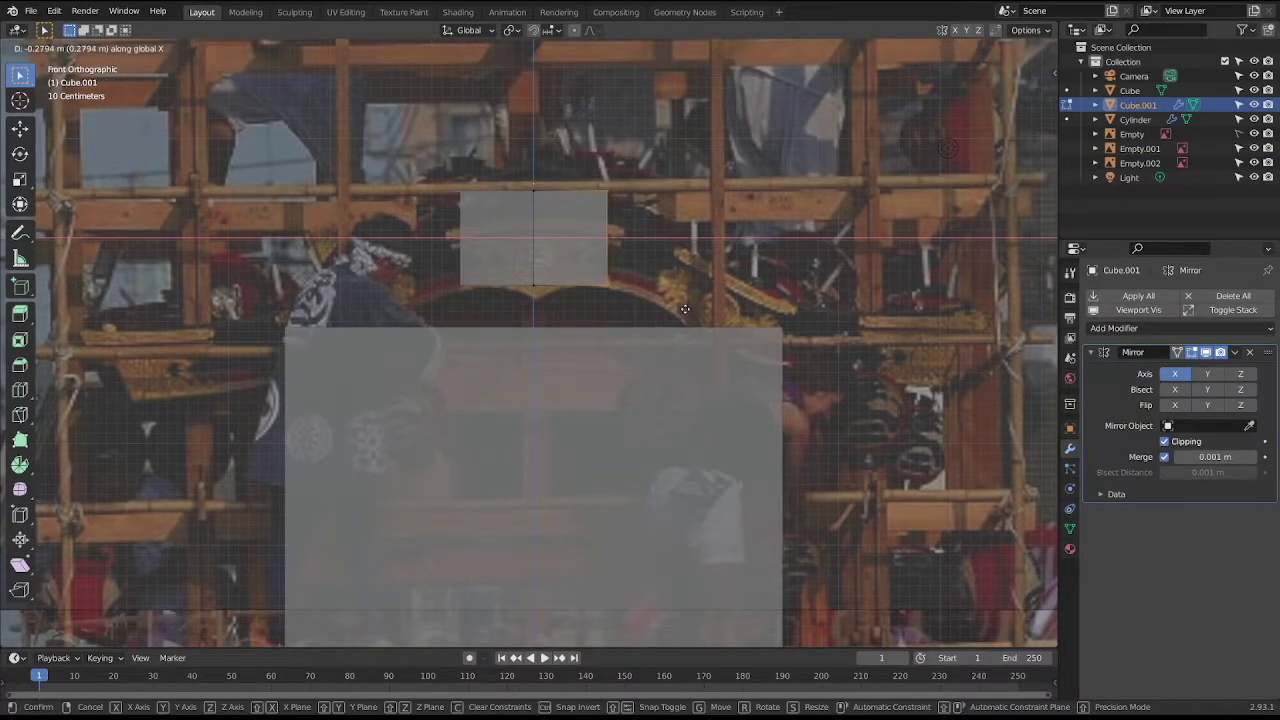
click(672, 305)
Pull the roof block's bottom vertices inward along X to form a trapezoid.
drag(575, 275, 596, 286)
key(g)
key(x)
click(646, 301)
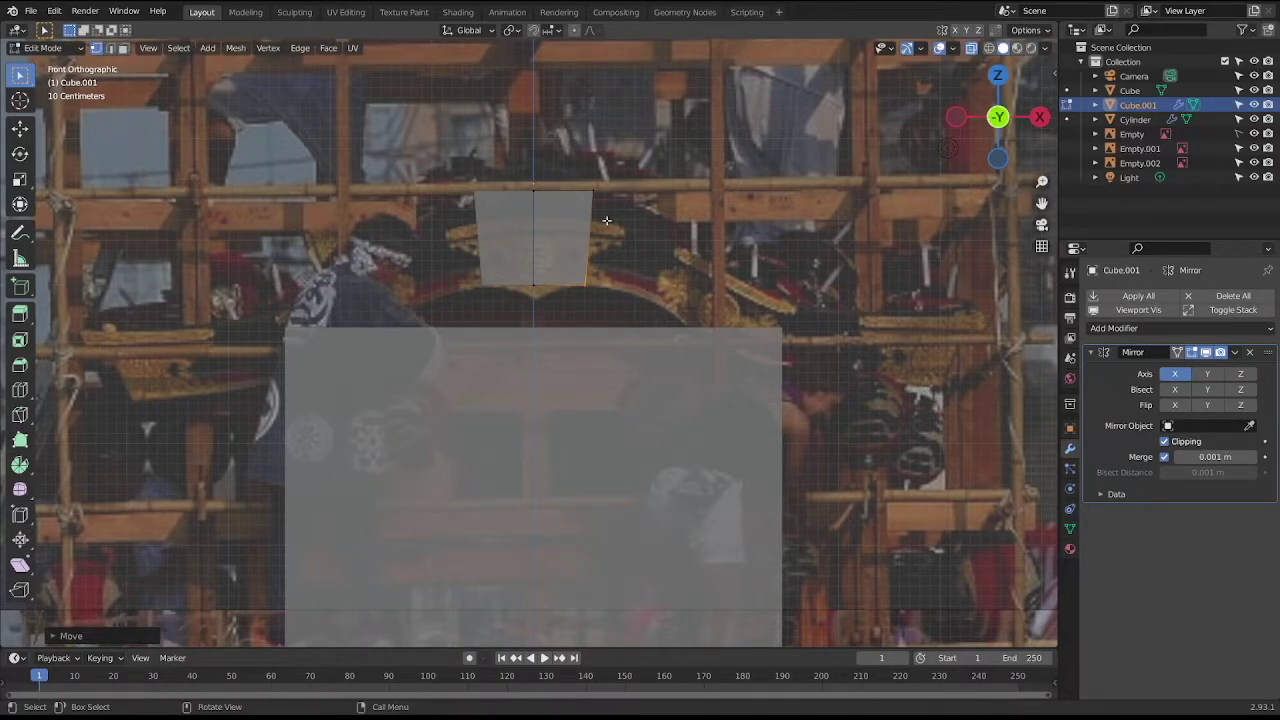
key(Tab)
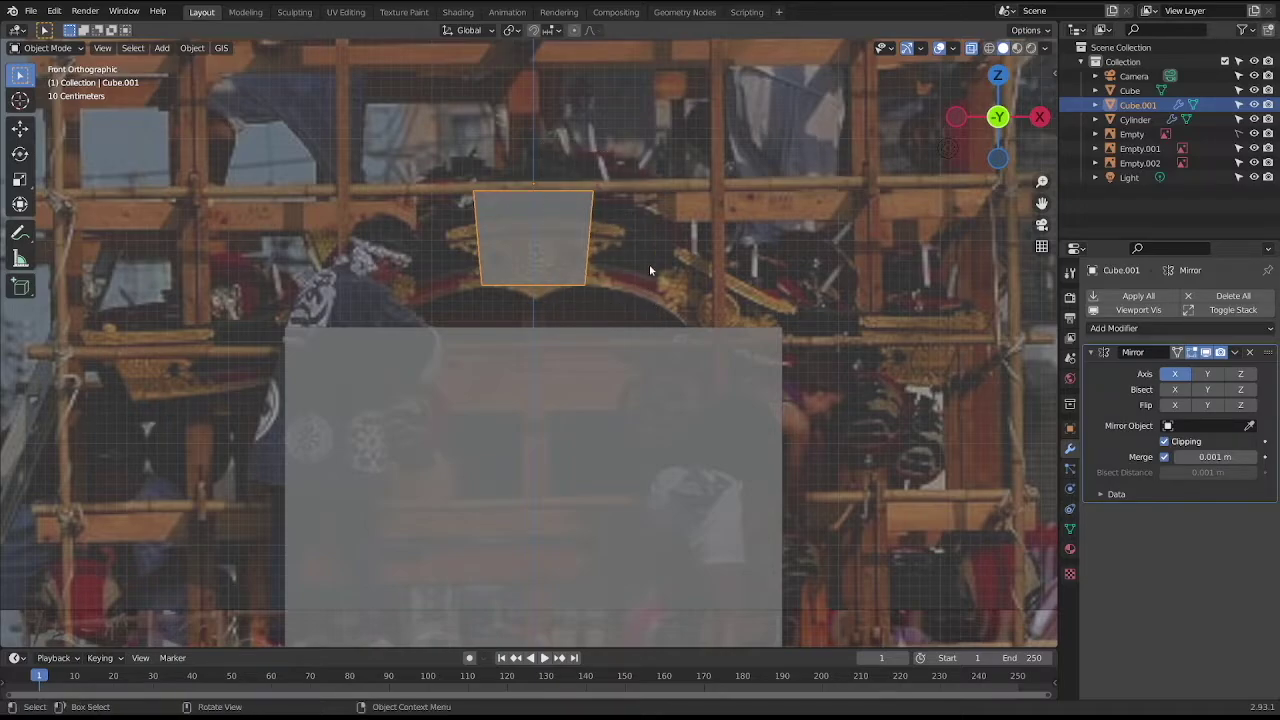
Nudge the trapezoid's top-right corner into place and orbit to inspect the roof.
key(Tab)
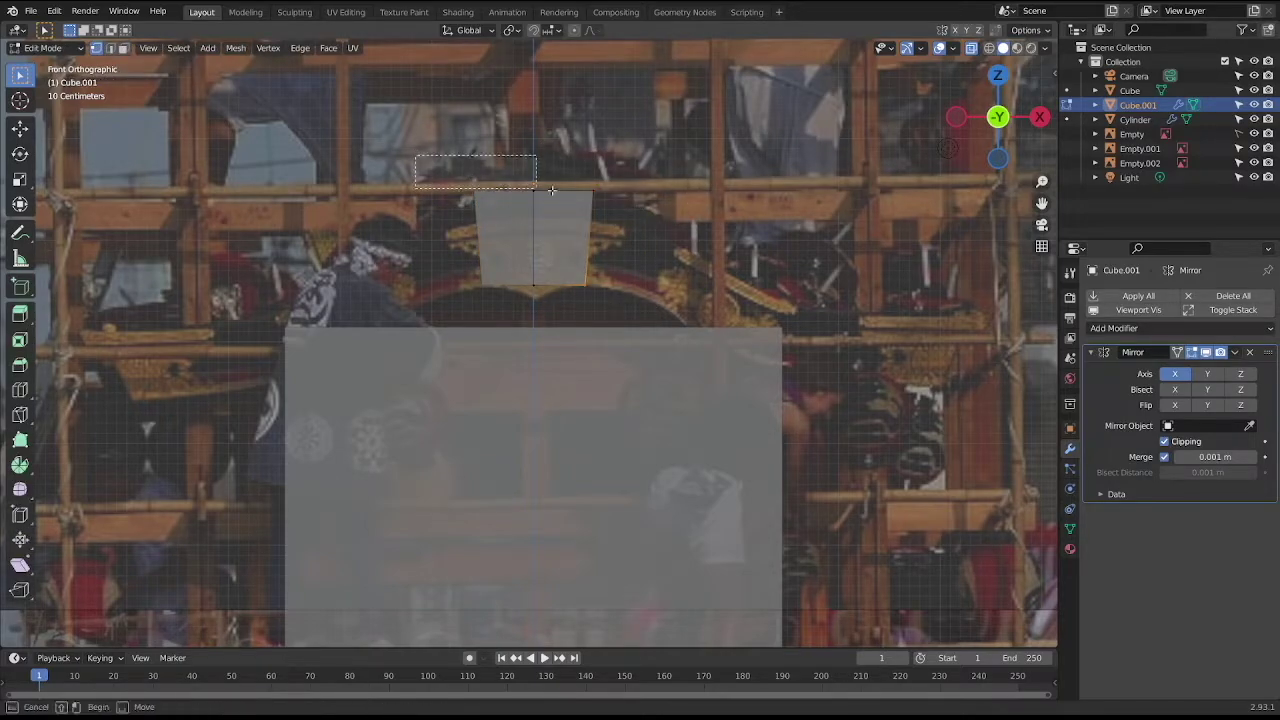
key(g)
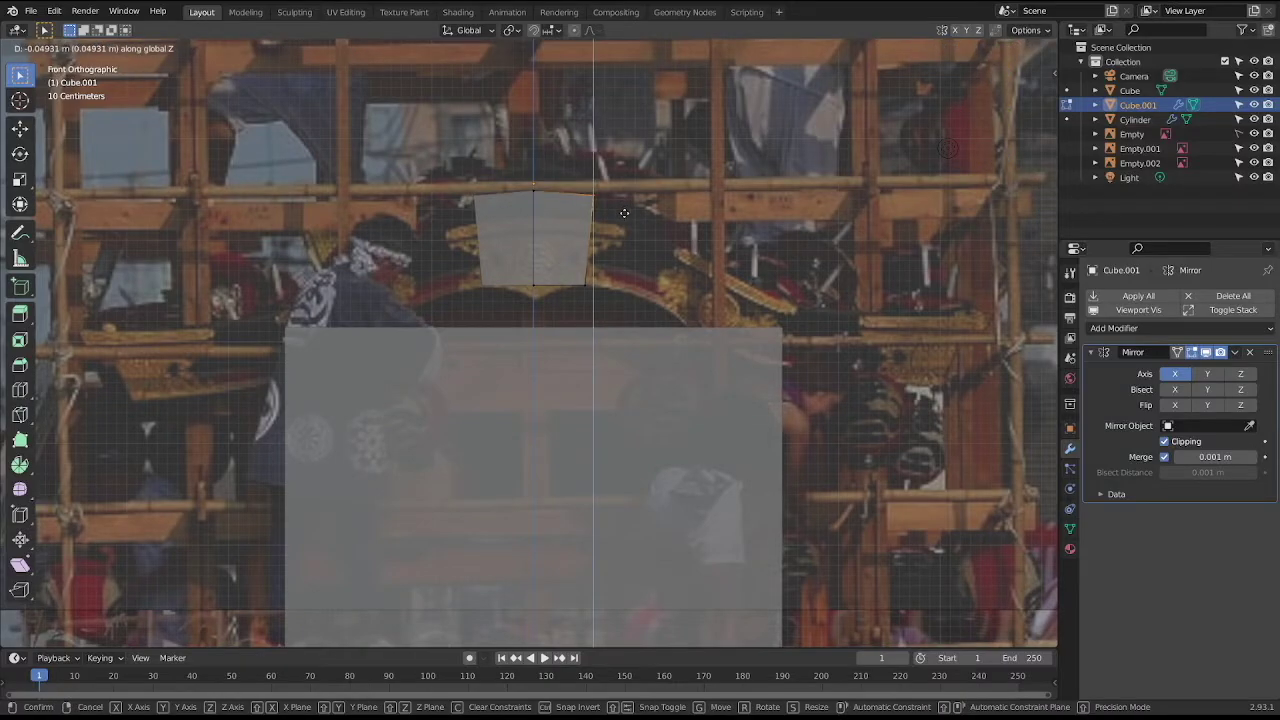
click(624, 213)
key(Tab)
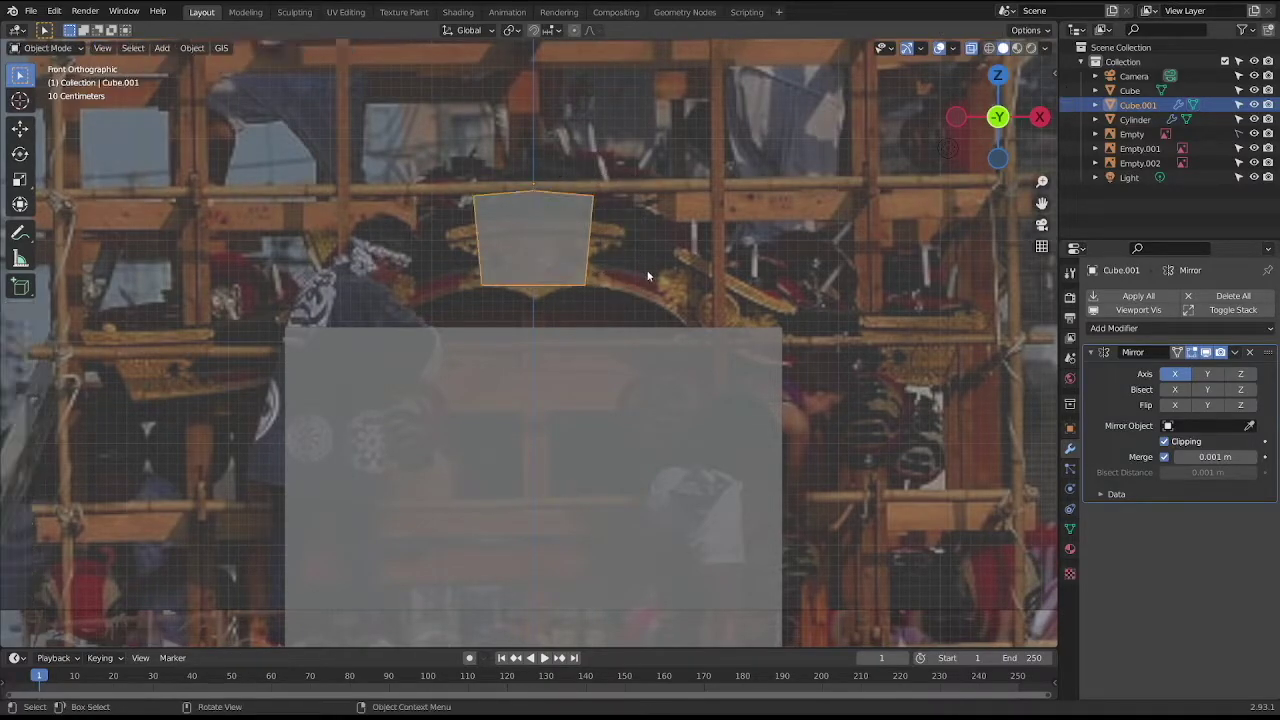
key(Tab)
middle_drag(618, 258, 607, 233)
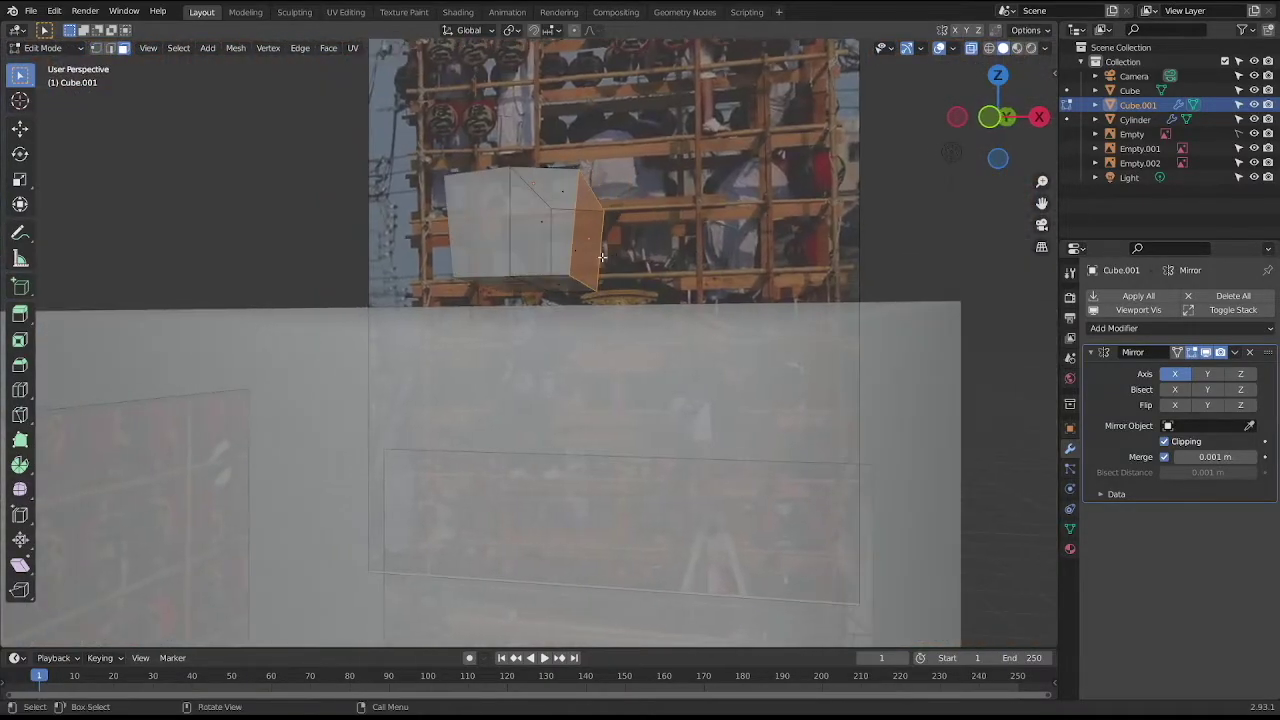
In Front Ortho, extrude the roof's side outward and lower its outer vertex along Z.
key(KP_1)
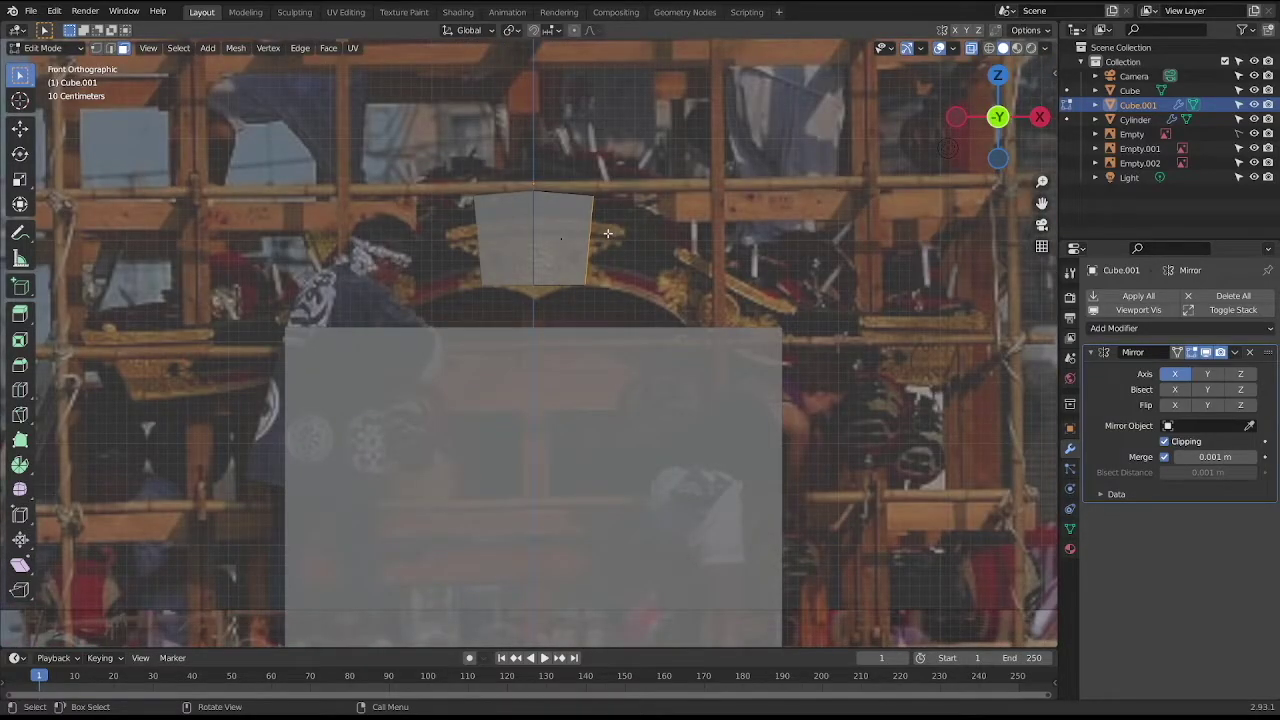
key(e)
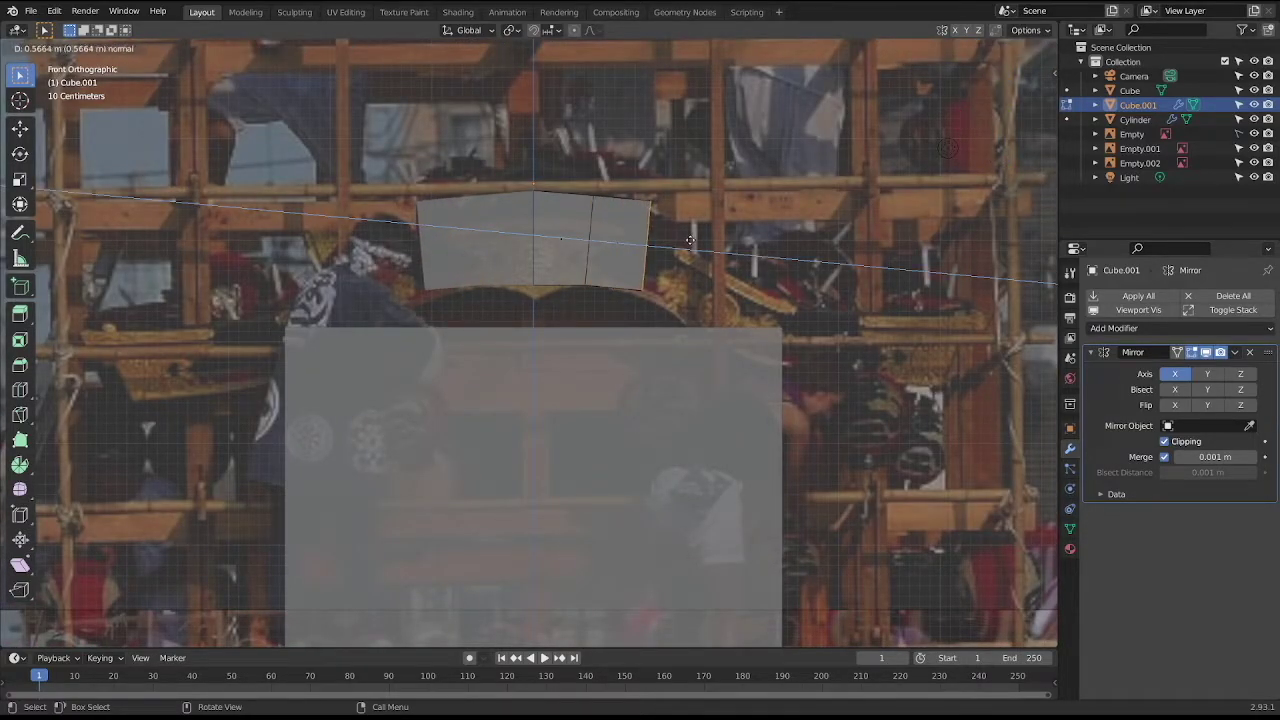
click(690, 240)
key(g)
click(693, 247)
key(Tab)
key(Tab)
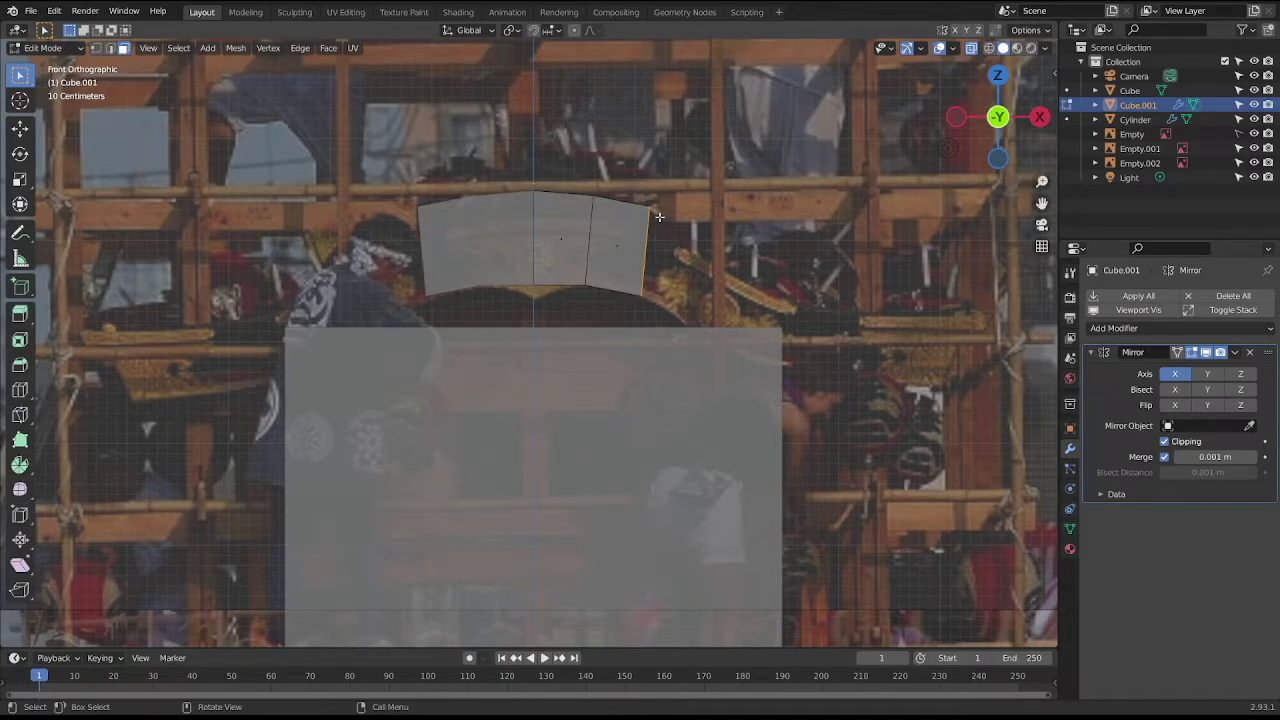
key(1)
key(g)
key(z)
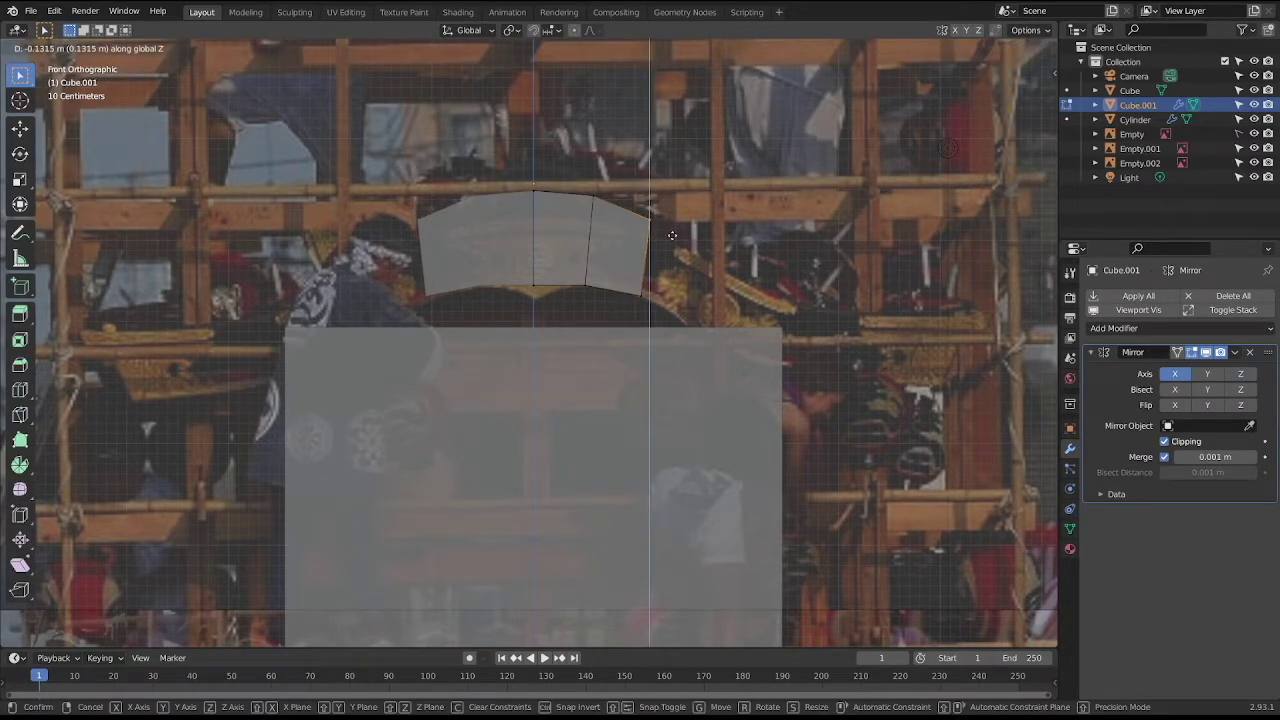
click(672, 234)
key(Tab)
key(Tab)
middle_drag(714, 254, 689, 255)
Extrude further sections from the roof's end face and lower the end along Z.
key(3)
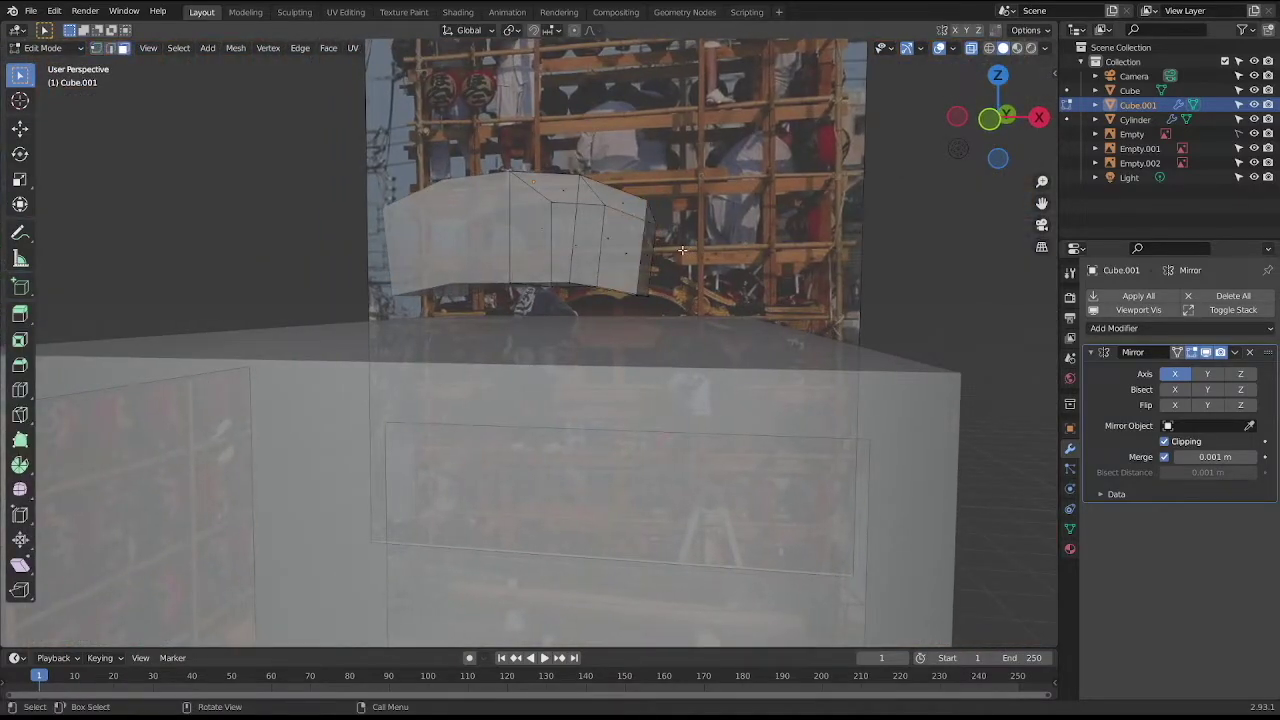
key(KP_3)
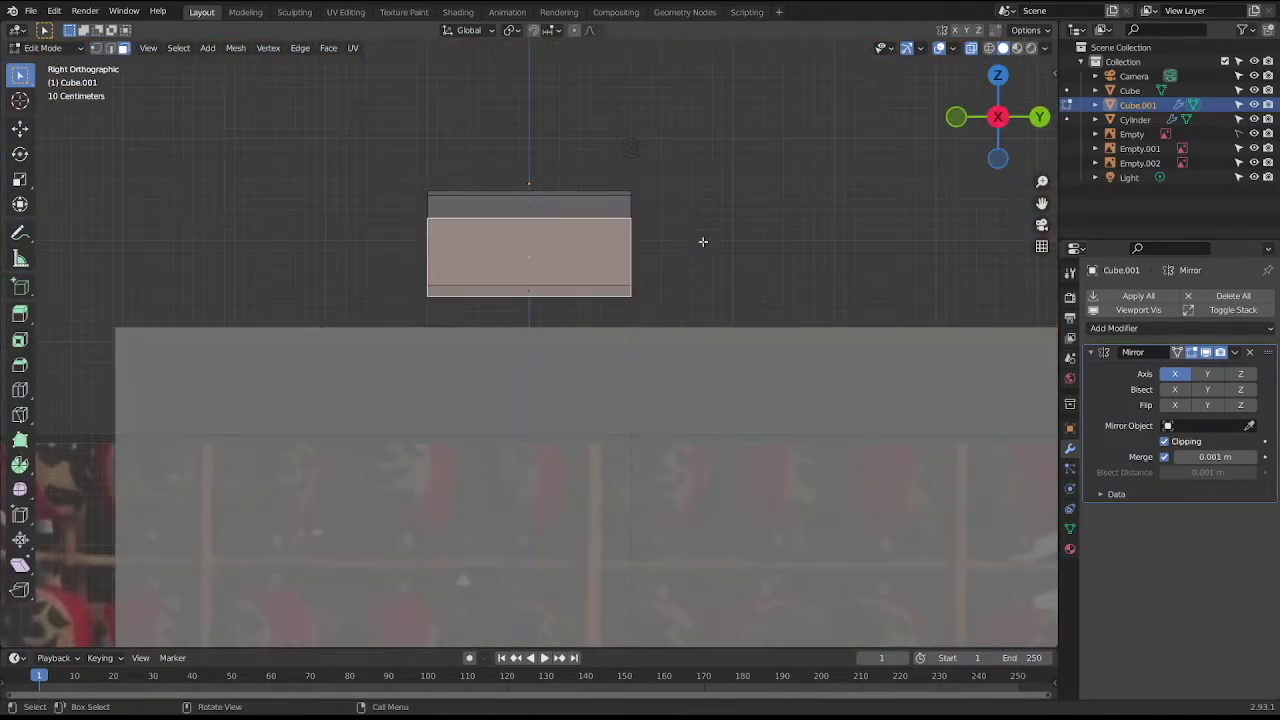
key(KP_1)
key(e)
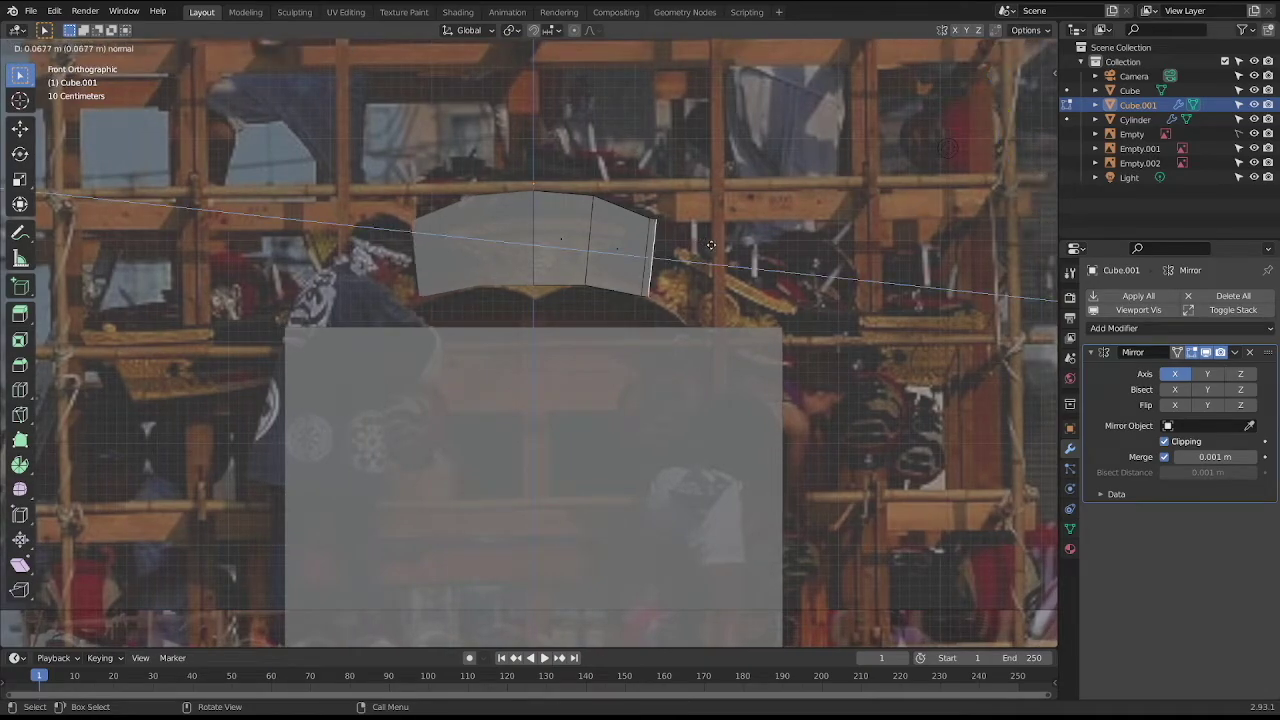
click(725, 258)
key(e)
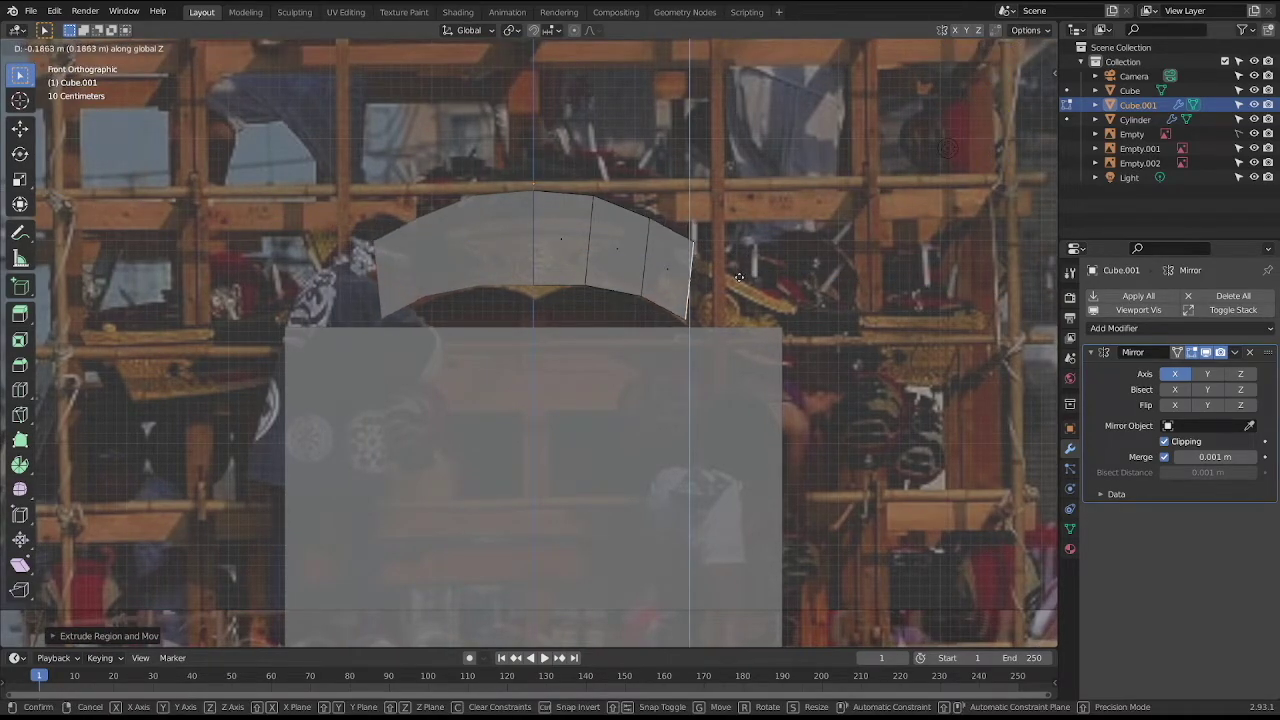
click(736, 282)
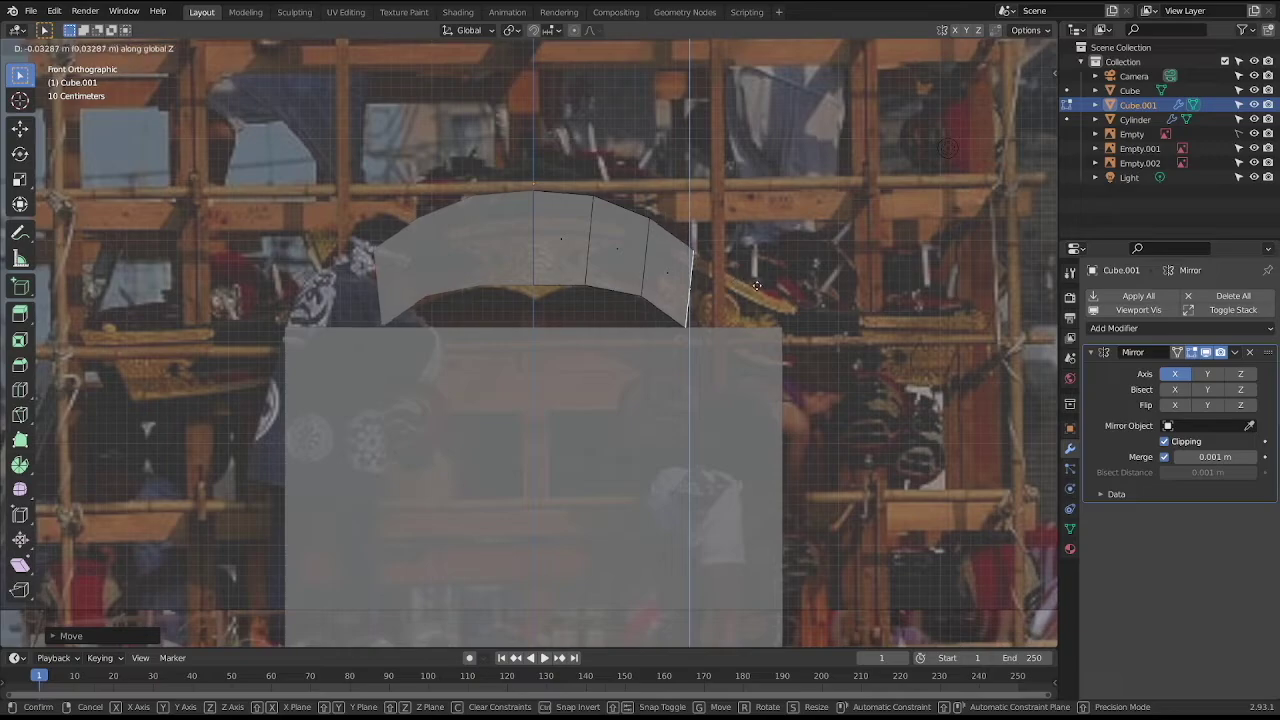
right_click(769, 282)
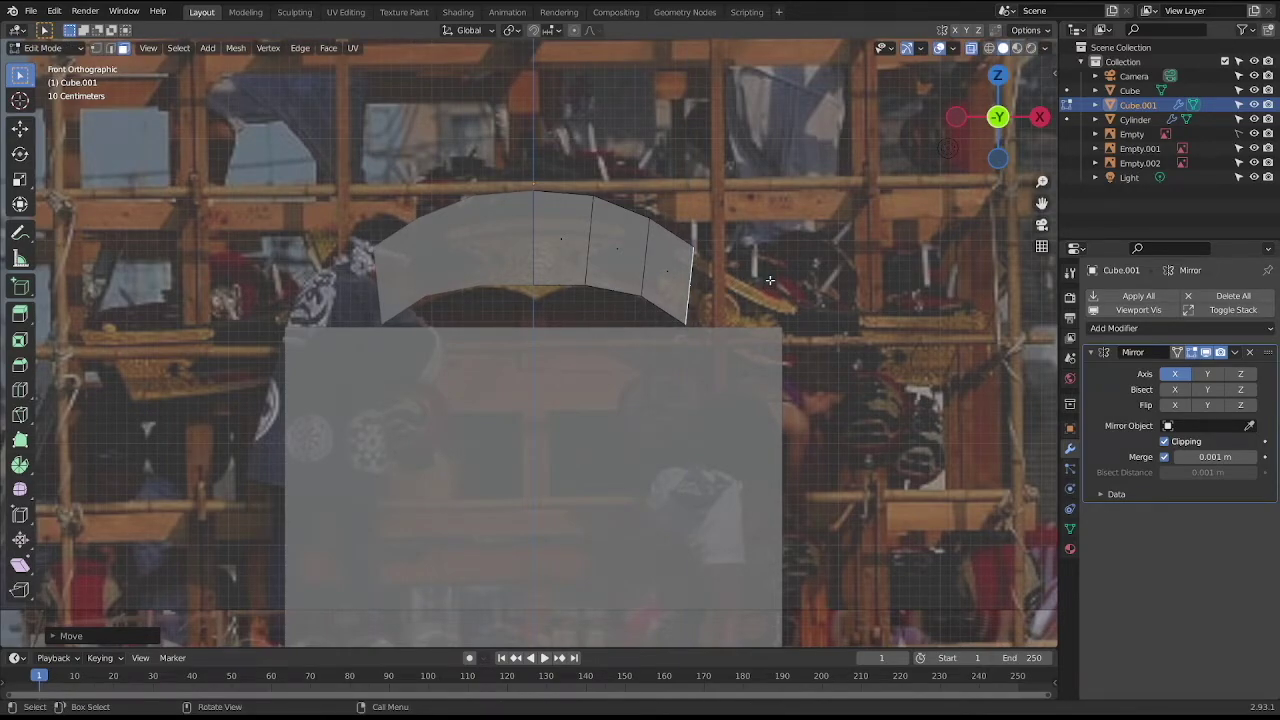
key(e)
click(810, 288)
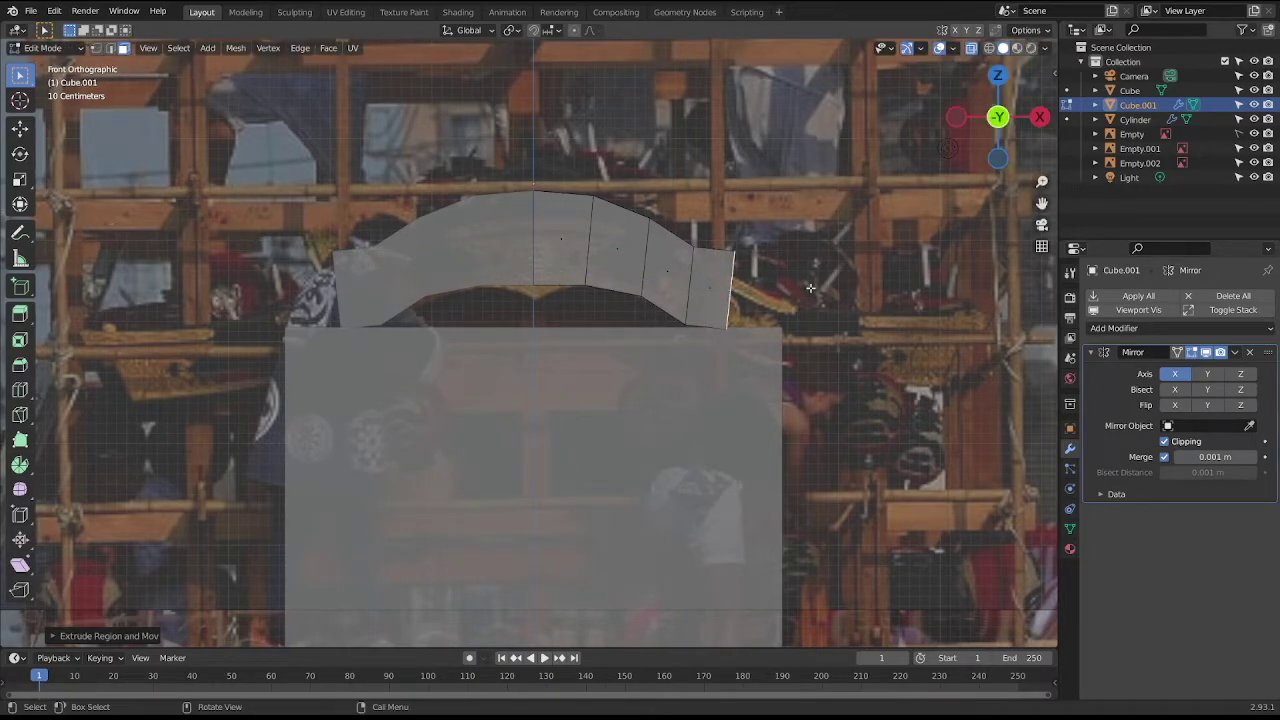
key(g)
key(z)
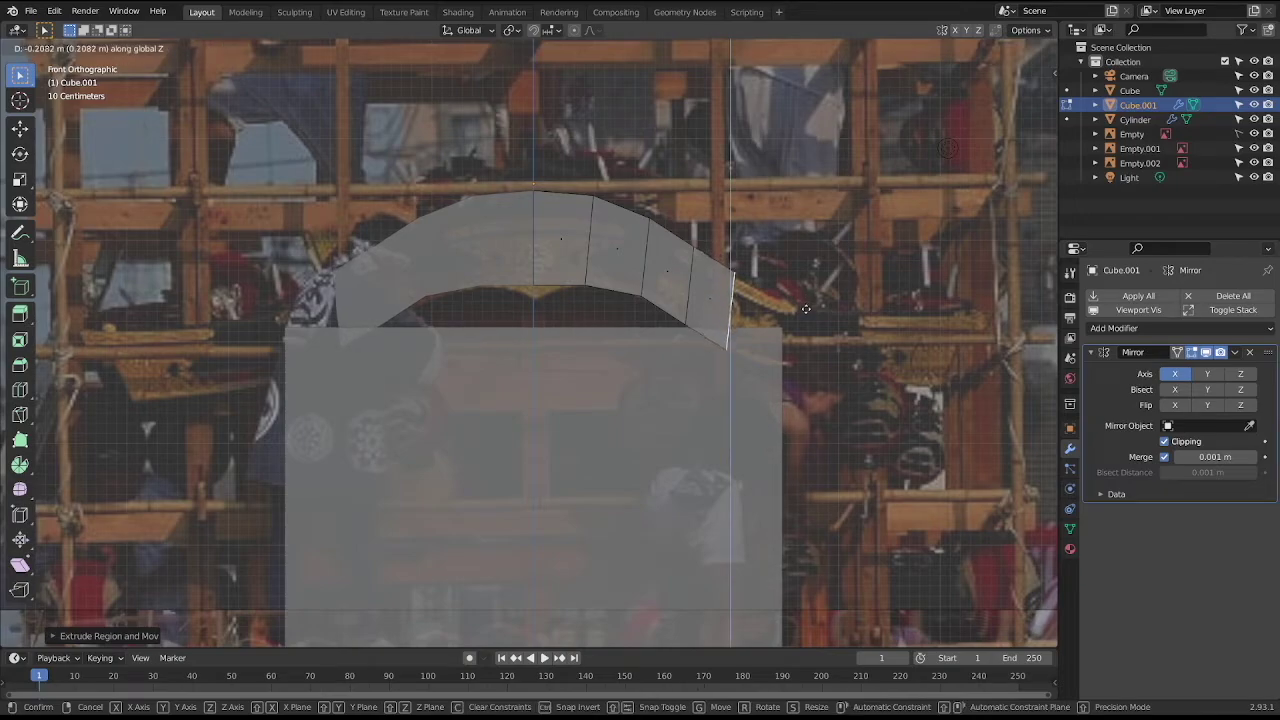
click(806, 309)
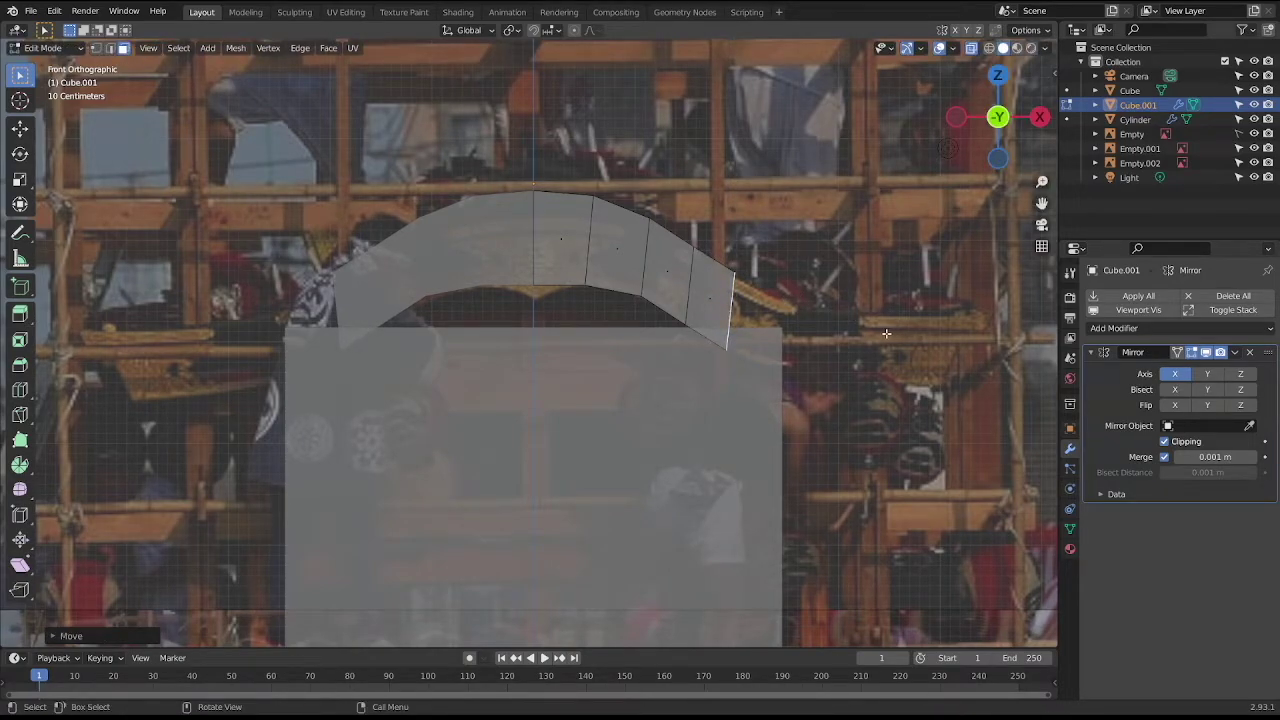
Extrude and lower more sections to sweep the eave out to full length, then orbit to check.
key(e)
click(932, 345)
key(g)
key(z)
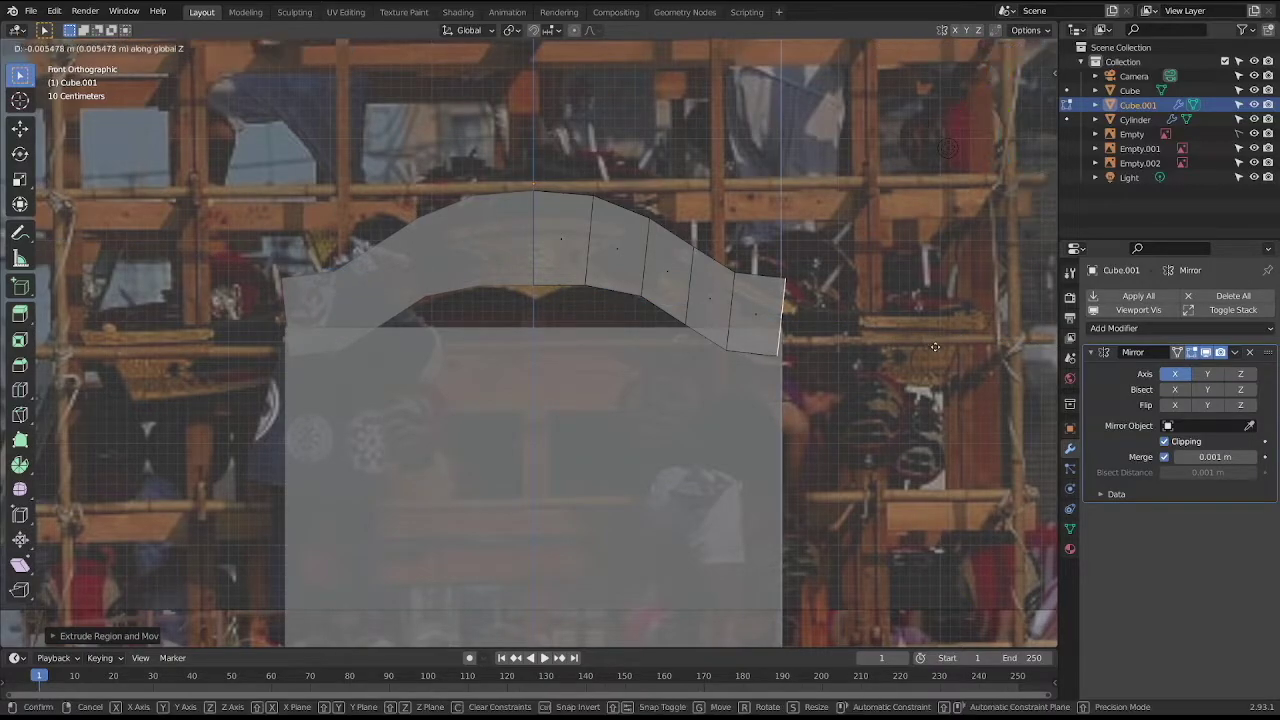
click(933, 360)
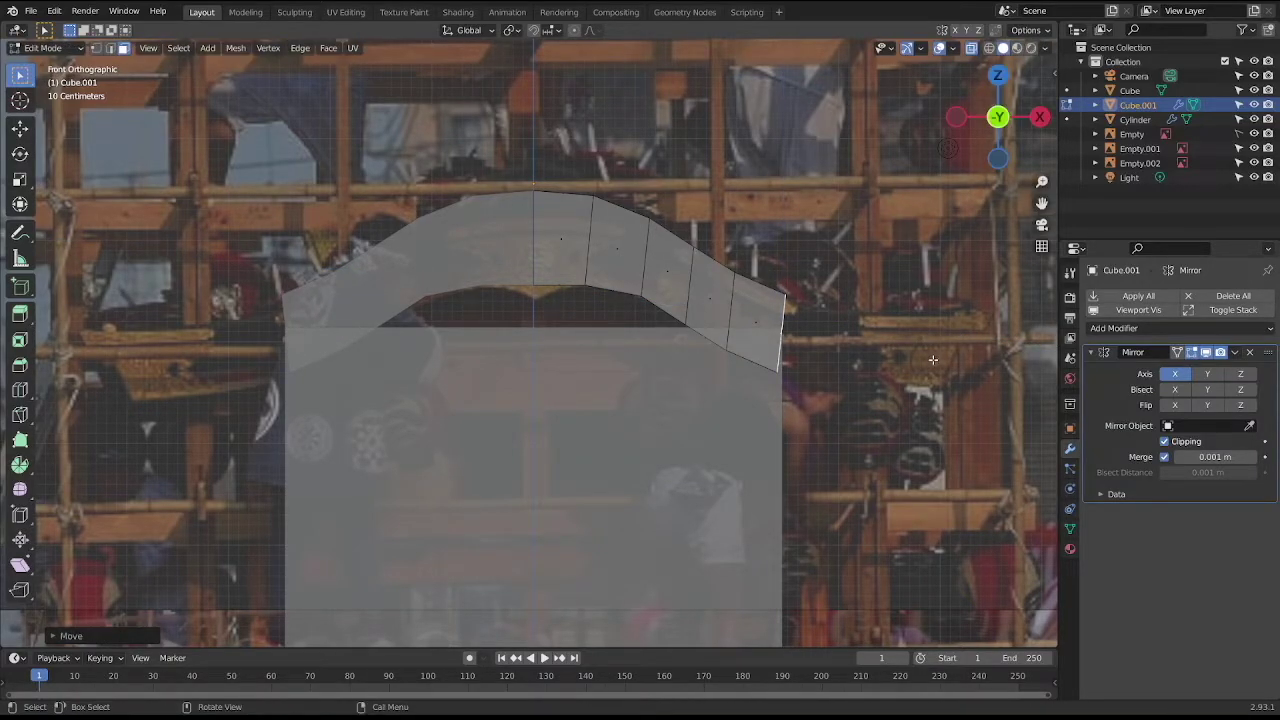
key(e)
click(989, 368)
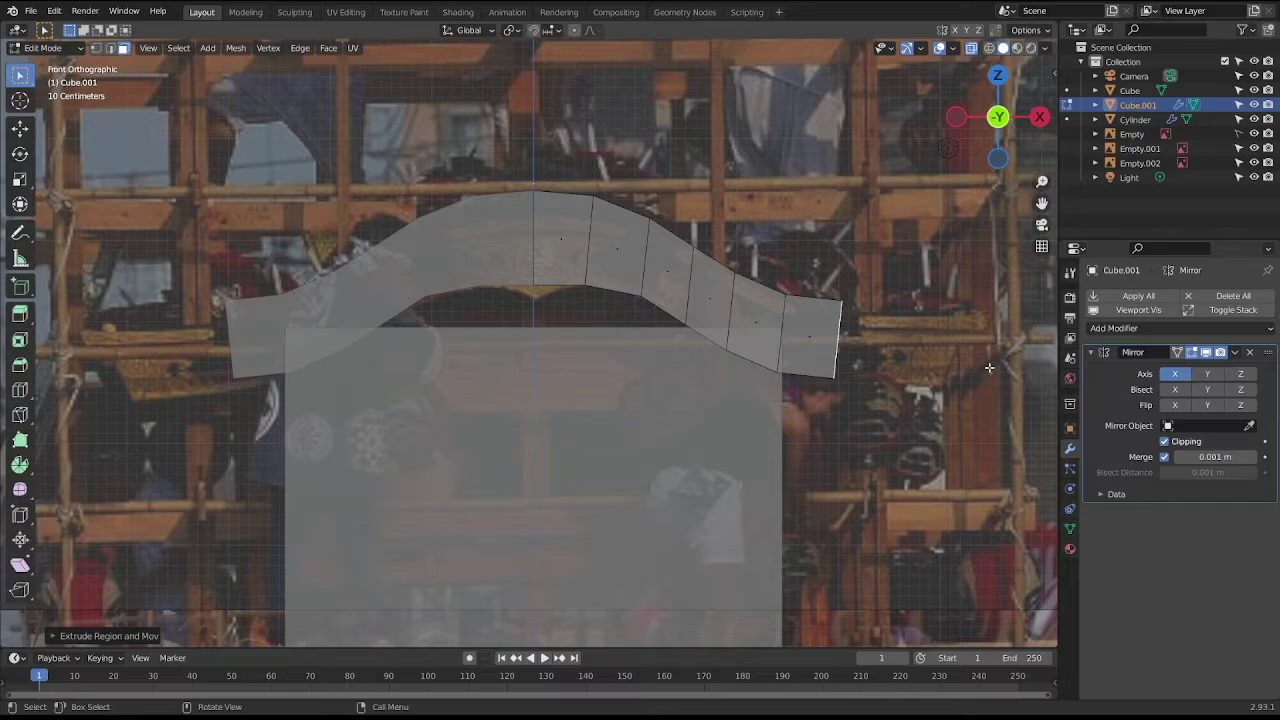
key(e)
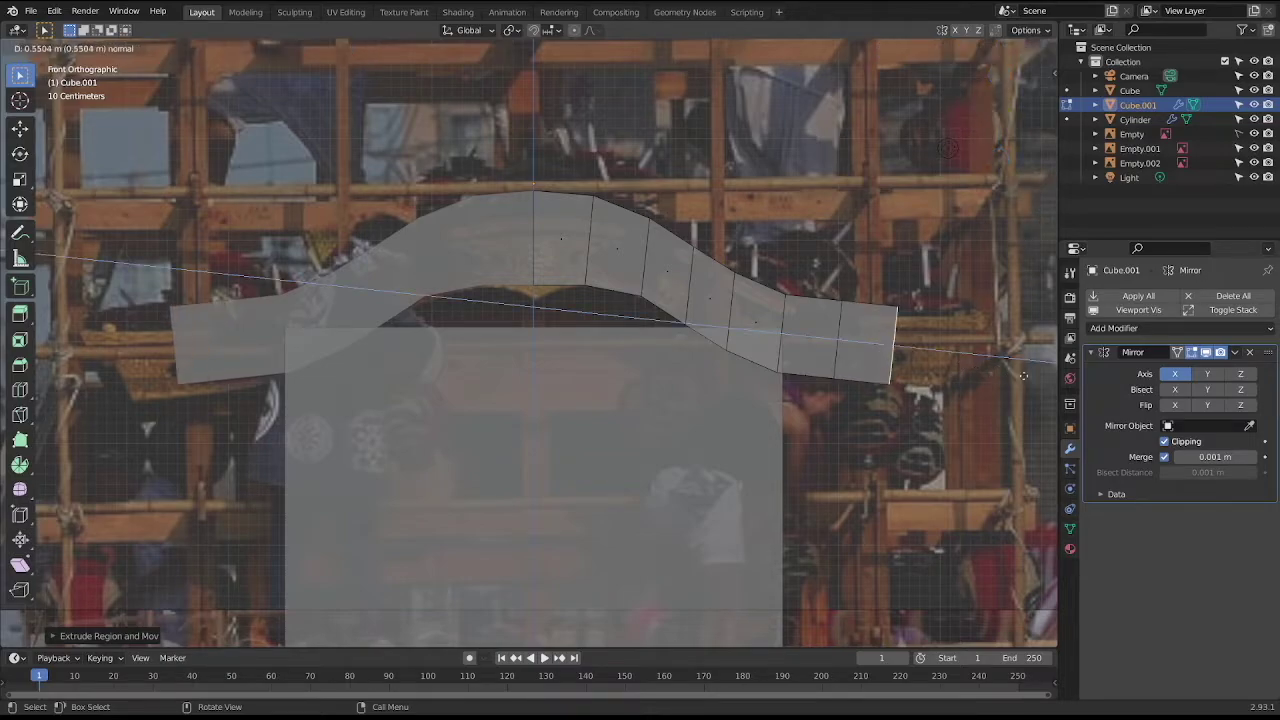
click(1097, 366)
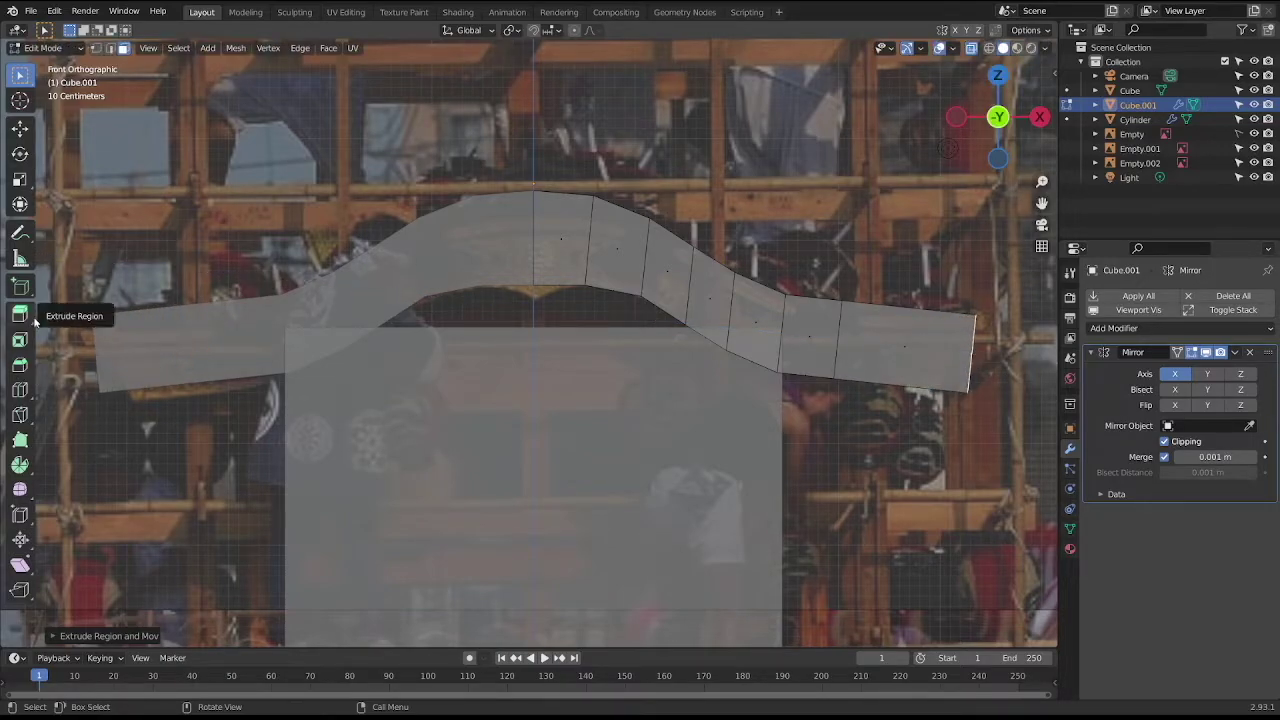
key(Tab)
mouse_move(642, 306)
middle_down()
mouse_move(617, 266)
mouse_move(554, 308)
mouse_move(421, 313)
mouse_move(423, 297)
middle_up()
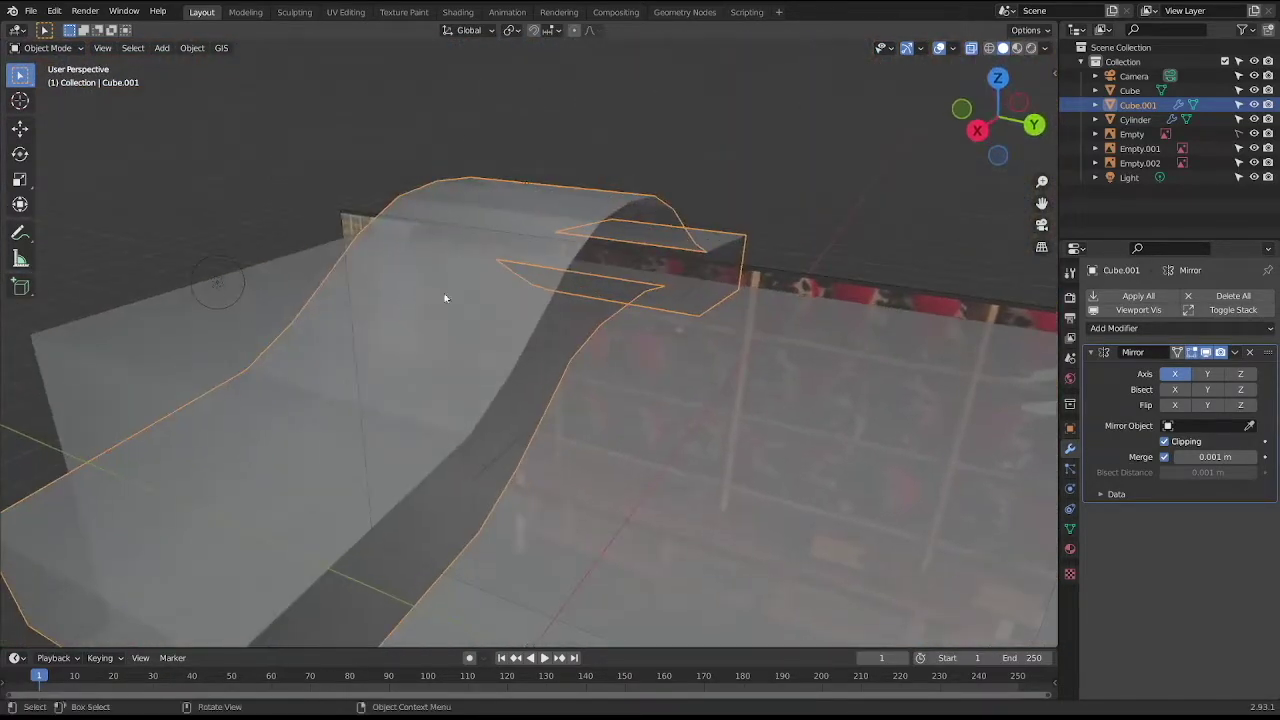
Select the roof's faces along its length and switch to the Right Ortho side view.
key(Tab)
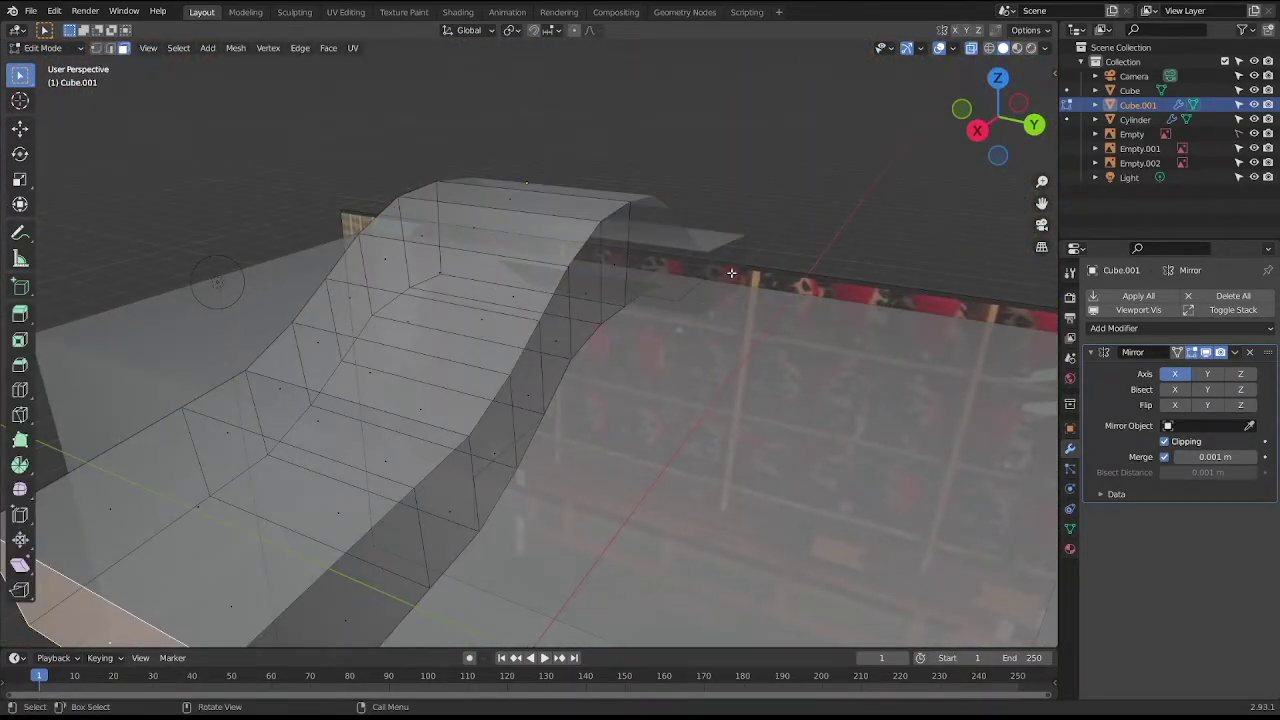
click(618, 270)
shift+middle_drag(603, 340, 606, 271)
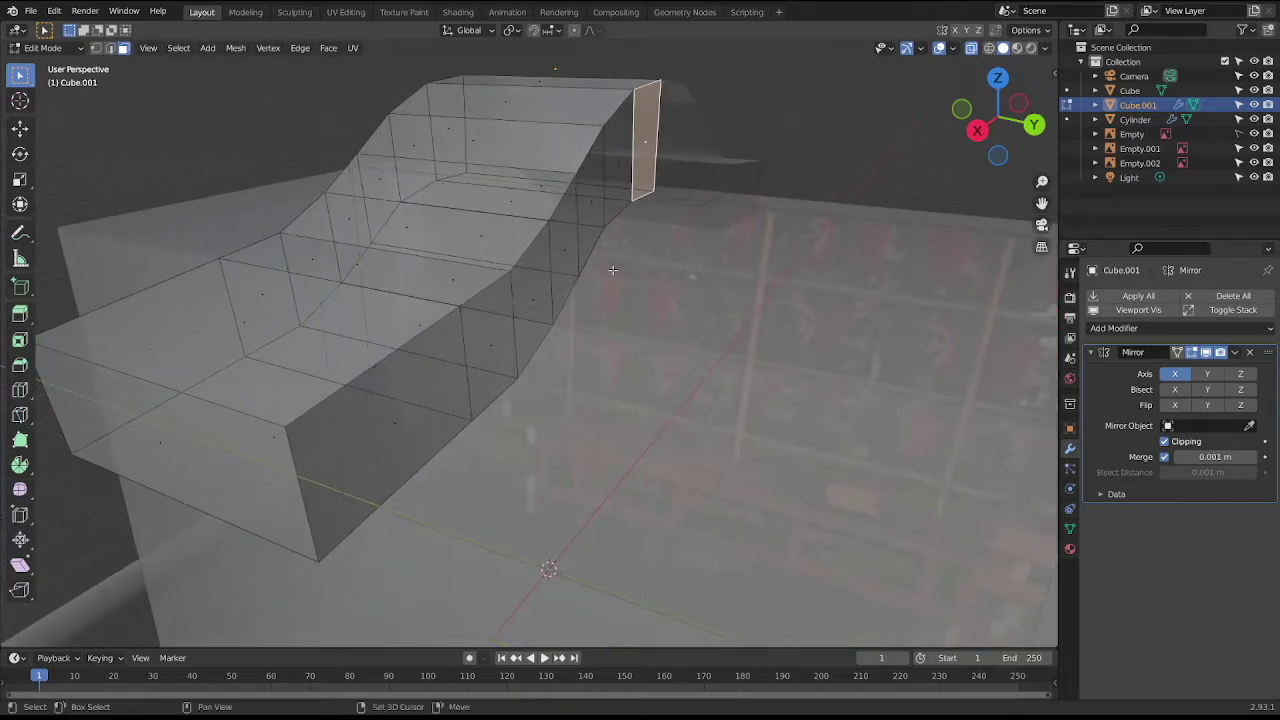
alt+click(368, 432)
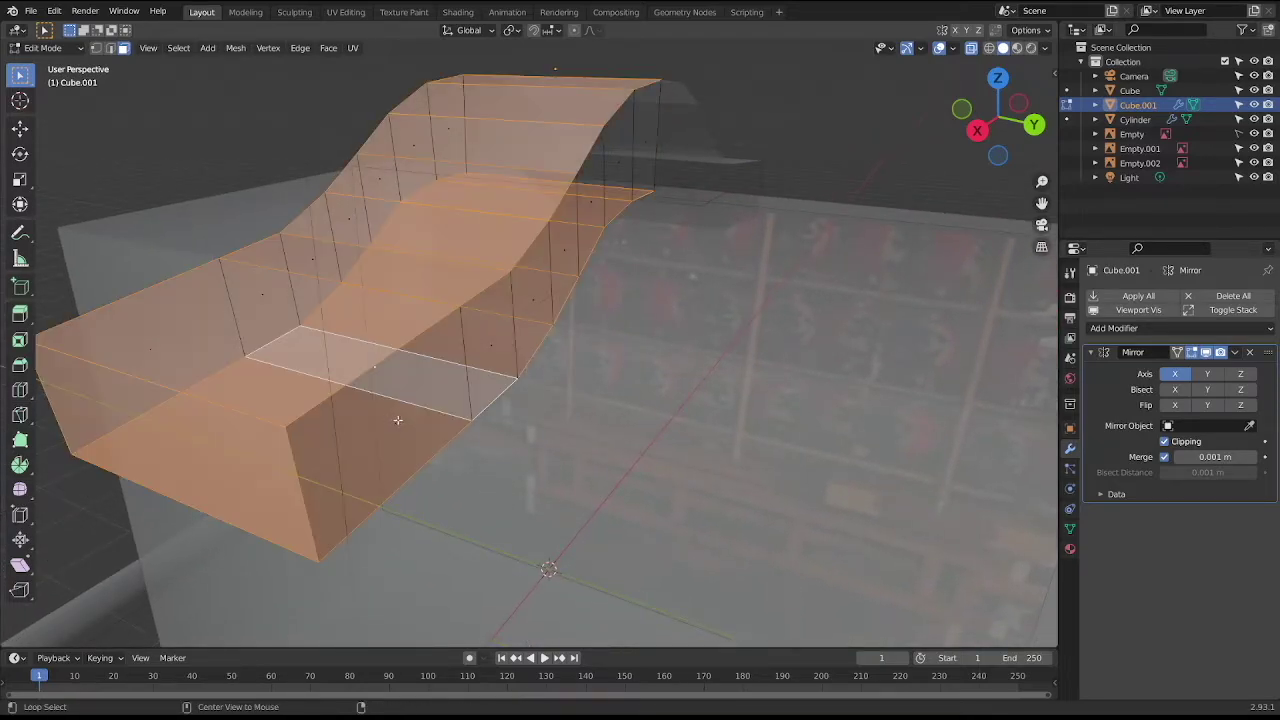
key(ctrl+z)
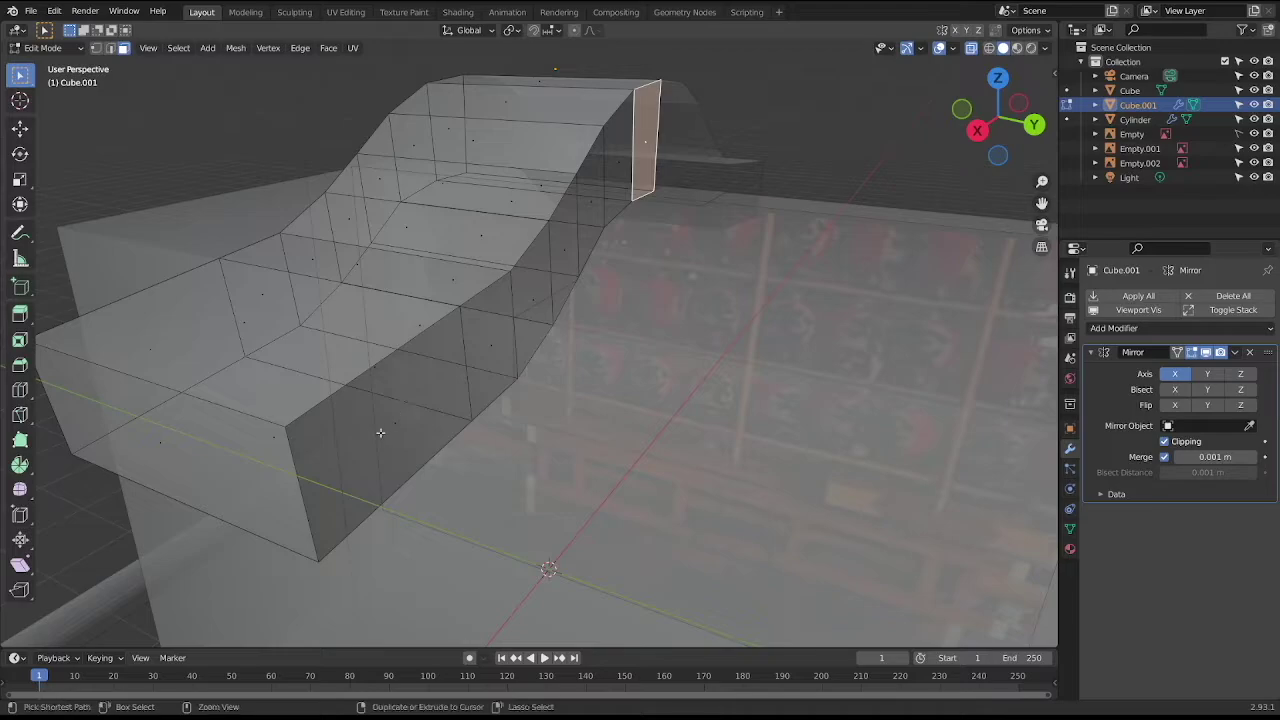
ctrl+click(401, 428)
middle_drag(401, 428, 353, 291)
key(KP_5)
key(KP_3)
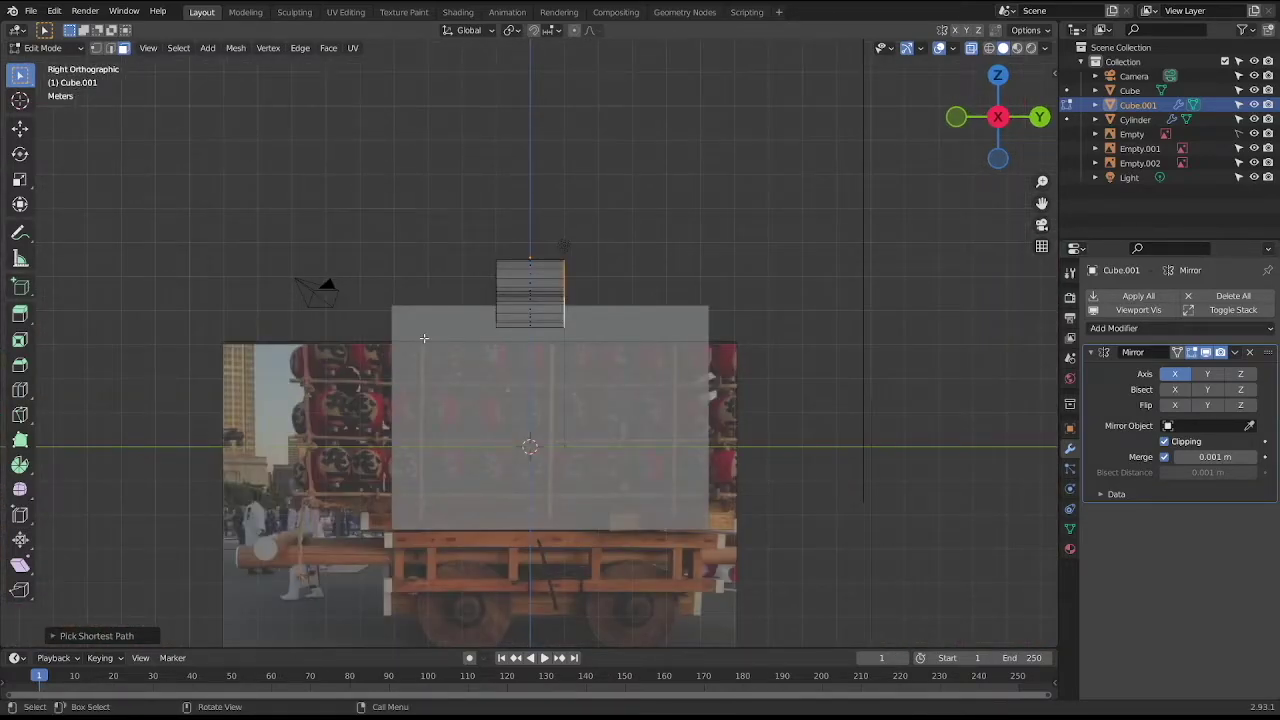
Stretch the selected roof end along Y, then move the whole roof along Y over the body.
key(g)
key(y)
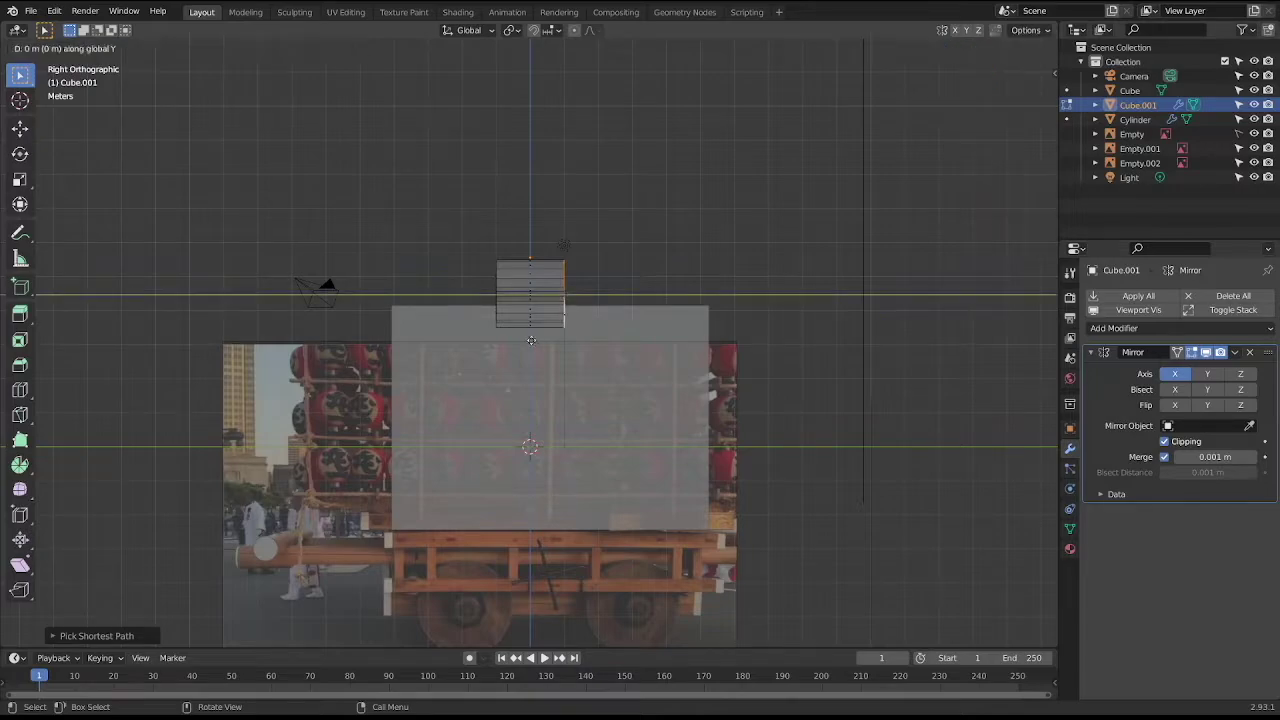
key(Escape)
key(ctrl+z)
key(g)
key(y)
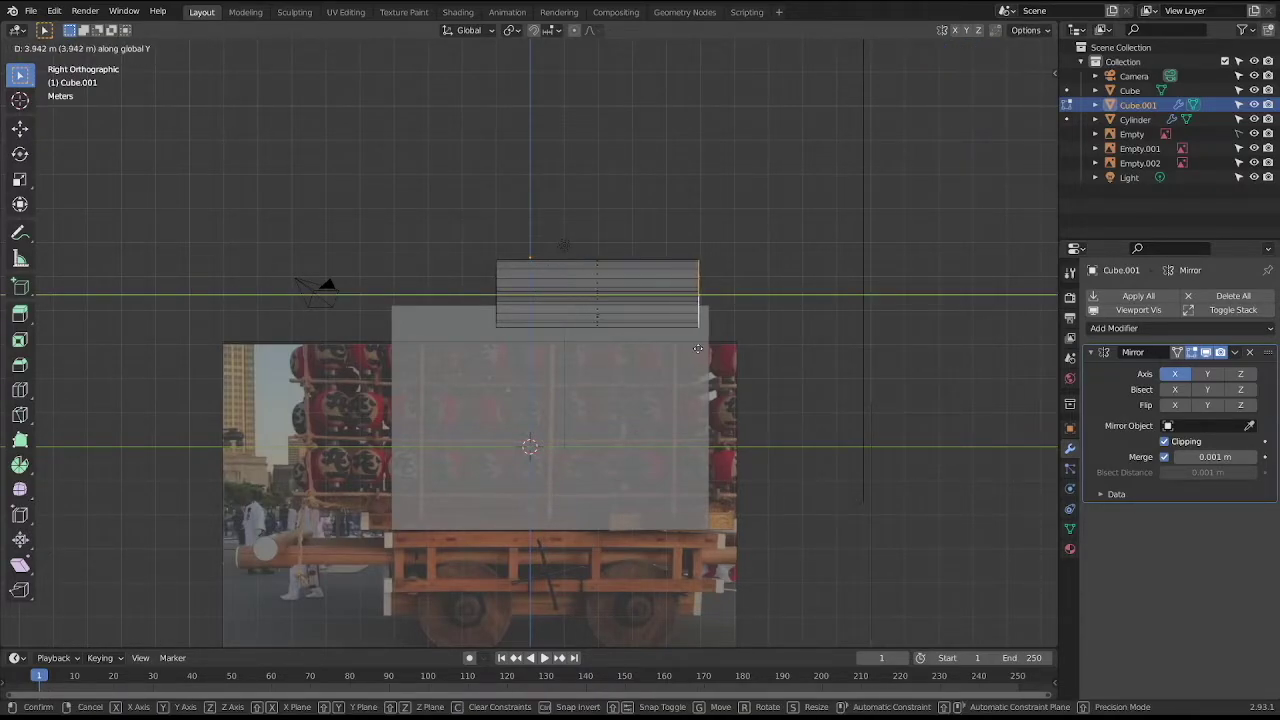
click(738, 350)
key(a)
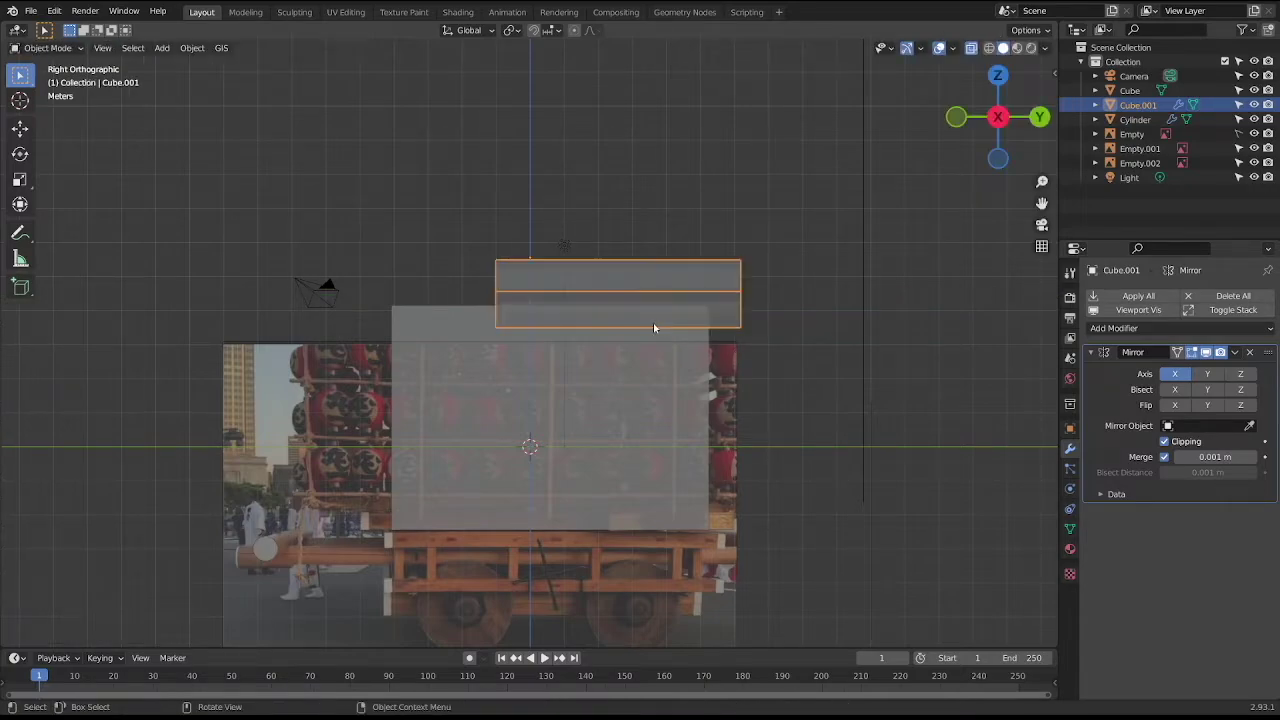
key(g)
key(y)
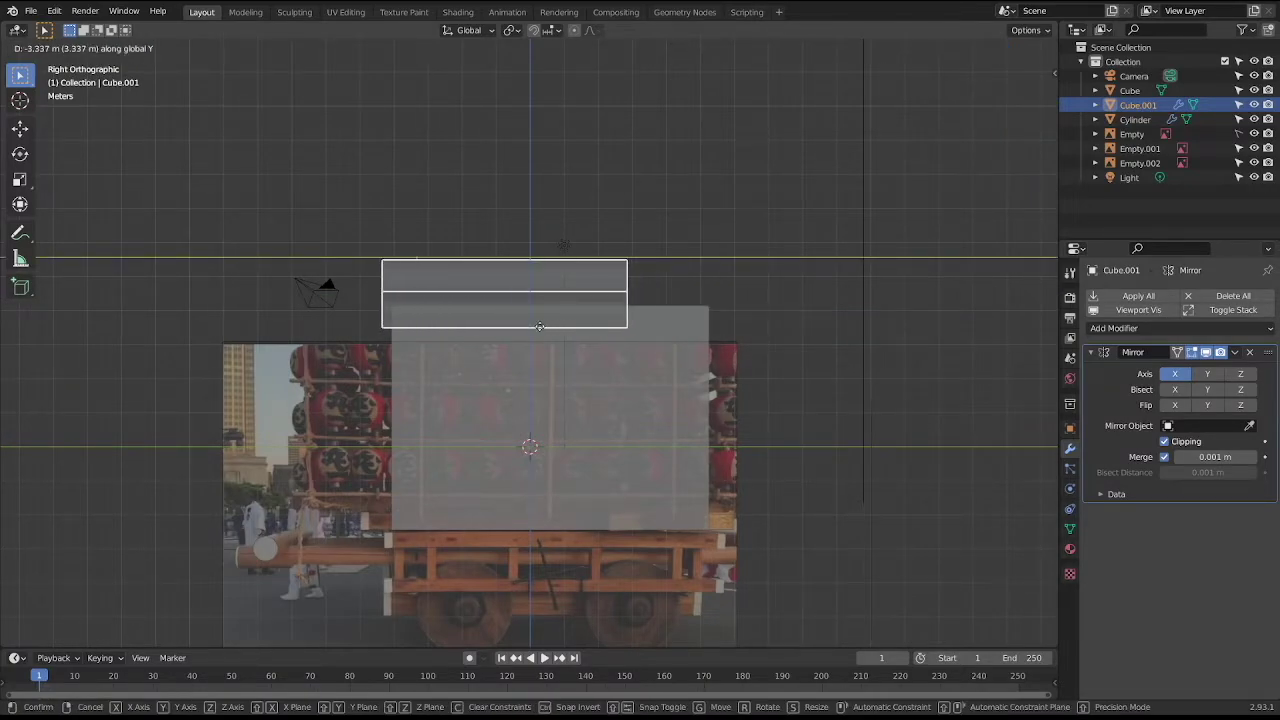
click(542, 327)
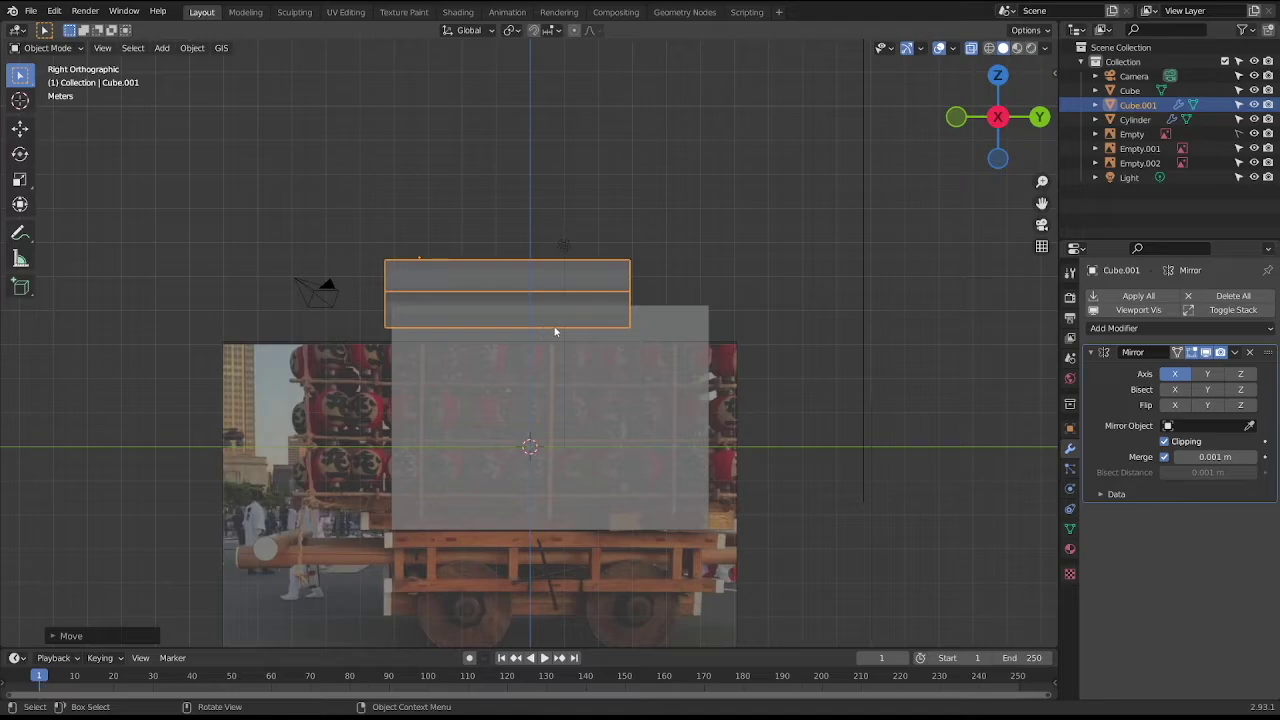
Stretch the roof's far edge along Y to the body's edge, then return to the front view.
key(Tab)
key(g)
key(y)
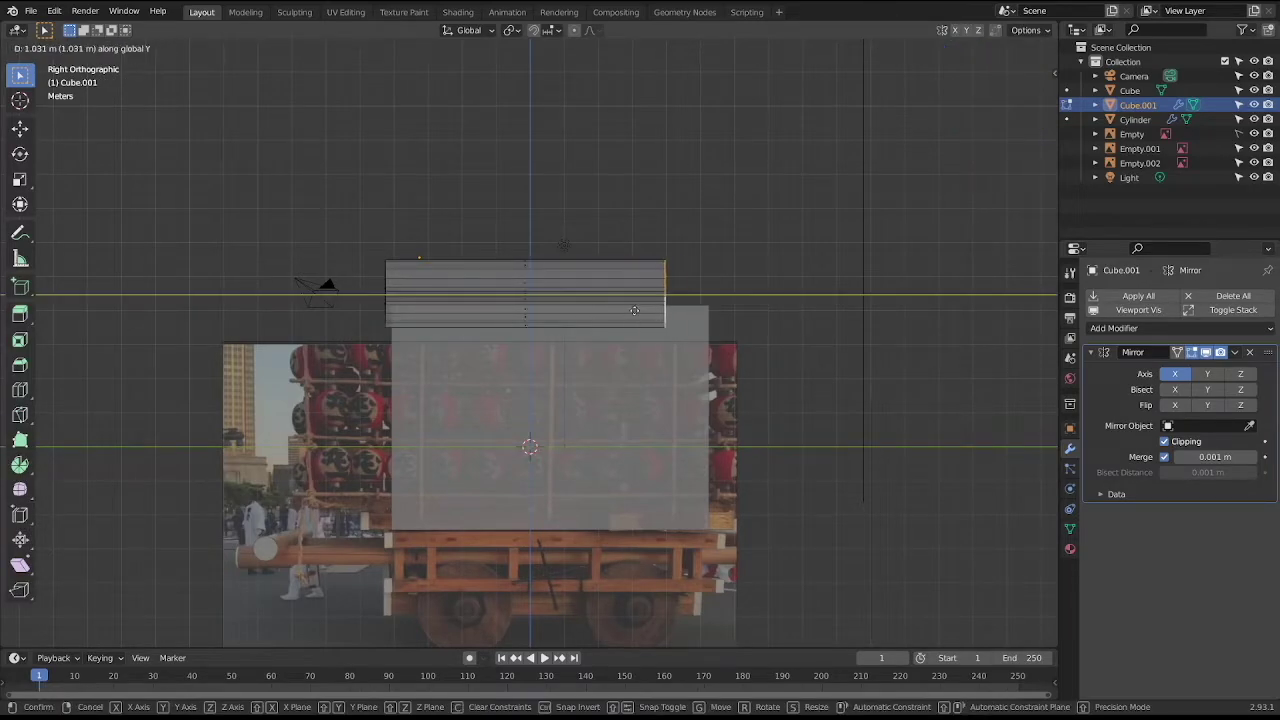
click(683, 318)
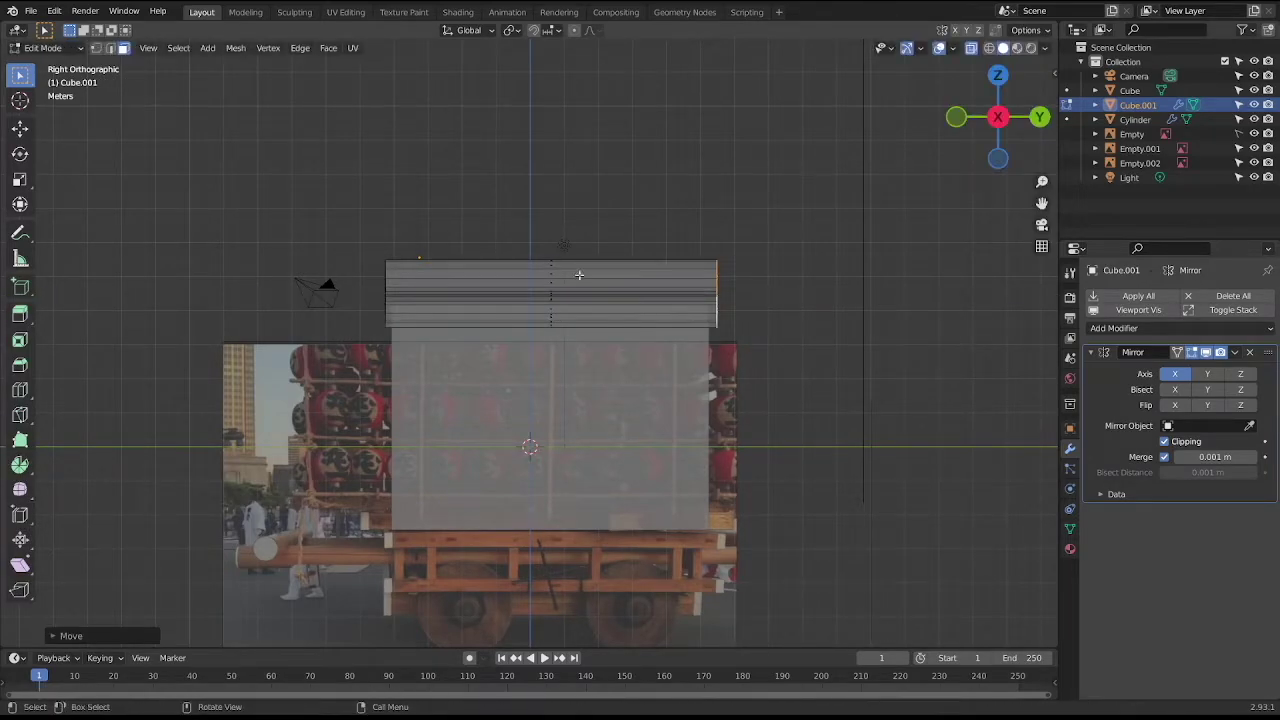
middle_drag(683, 318, 514, 206)
key(KP_1)
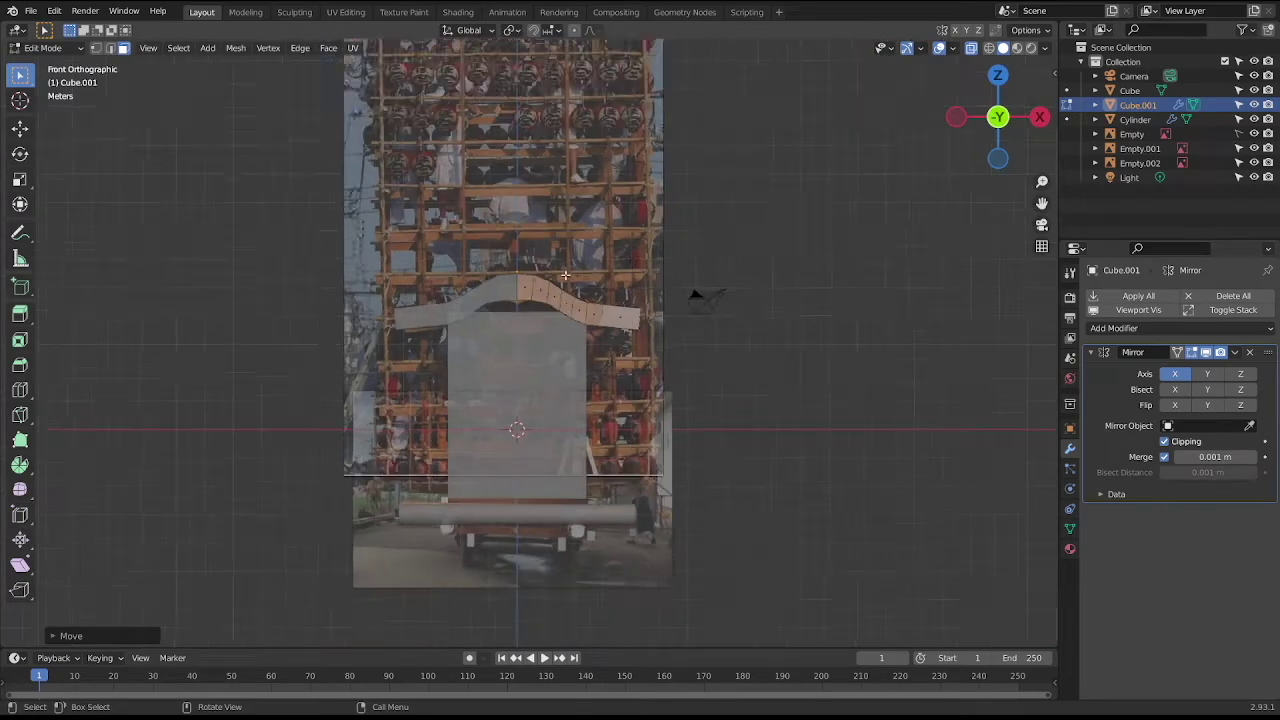
Duplicate the body block in place and cut the copy in half at the centre line.
scroll(550, 245, up, 4)
key(Tab)
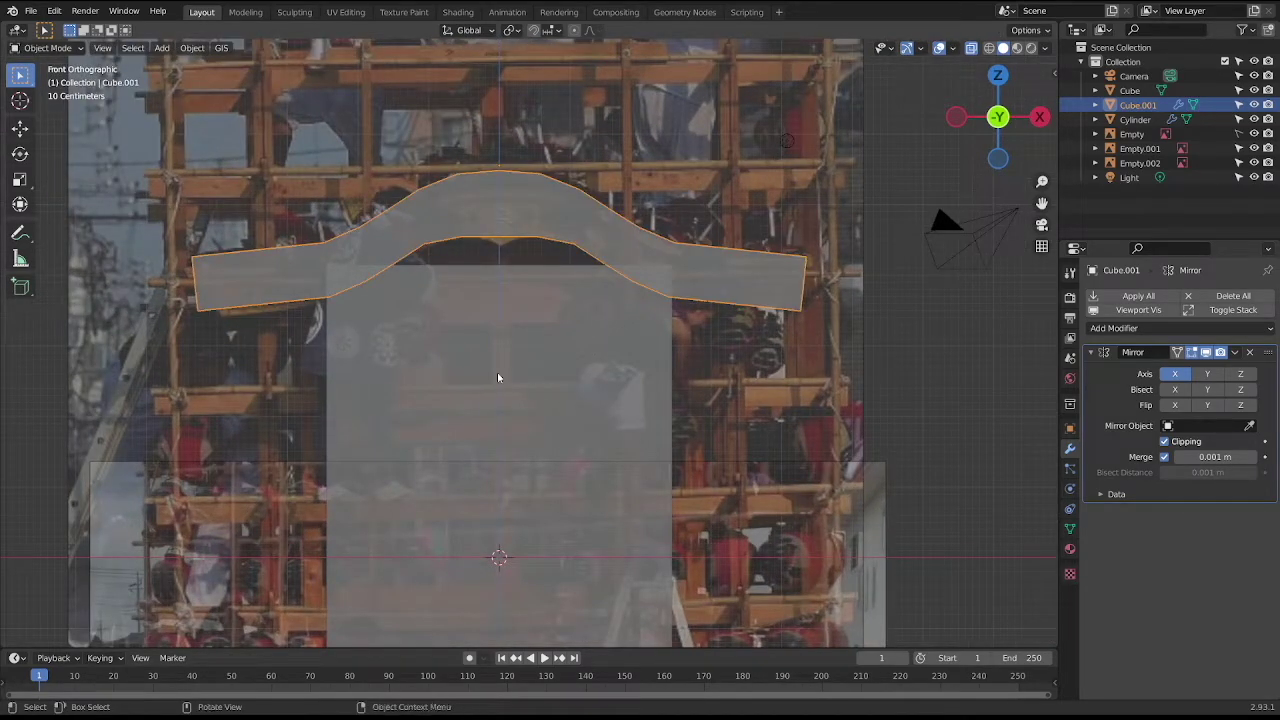
click(510, 362)
scroll(529, 366, down, 3)
key(shift+d)
right_click(534, 372)
key(Tab)
key(1)
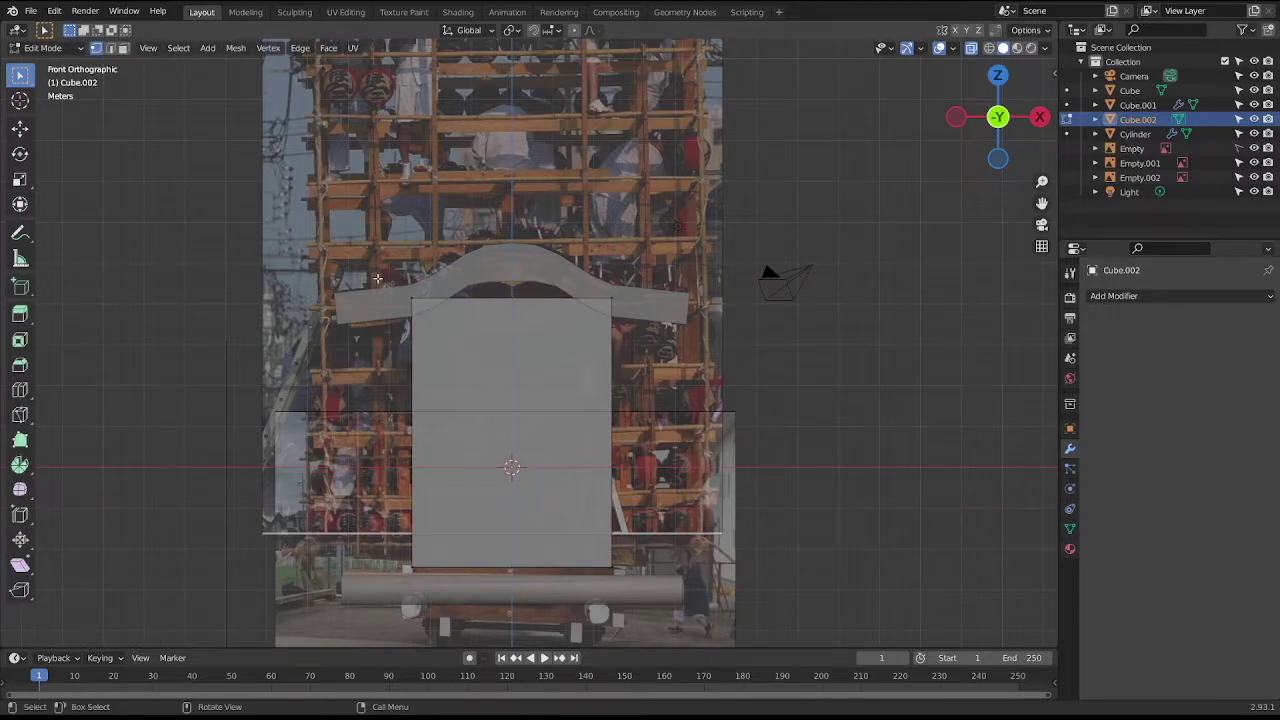
key(g)
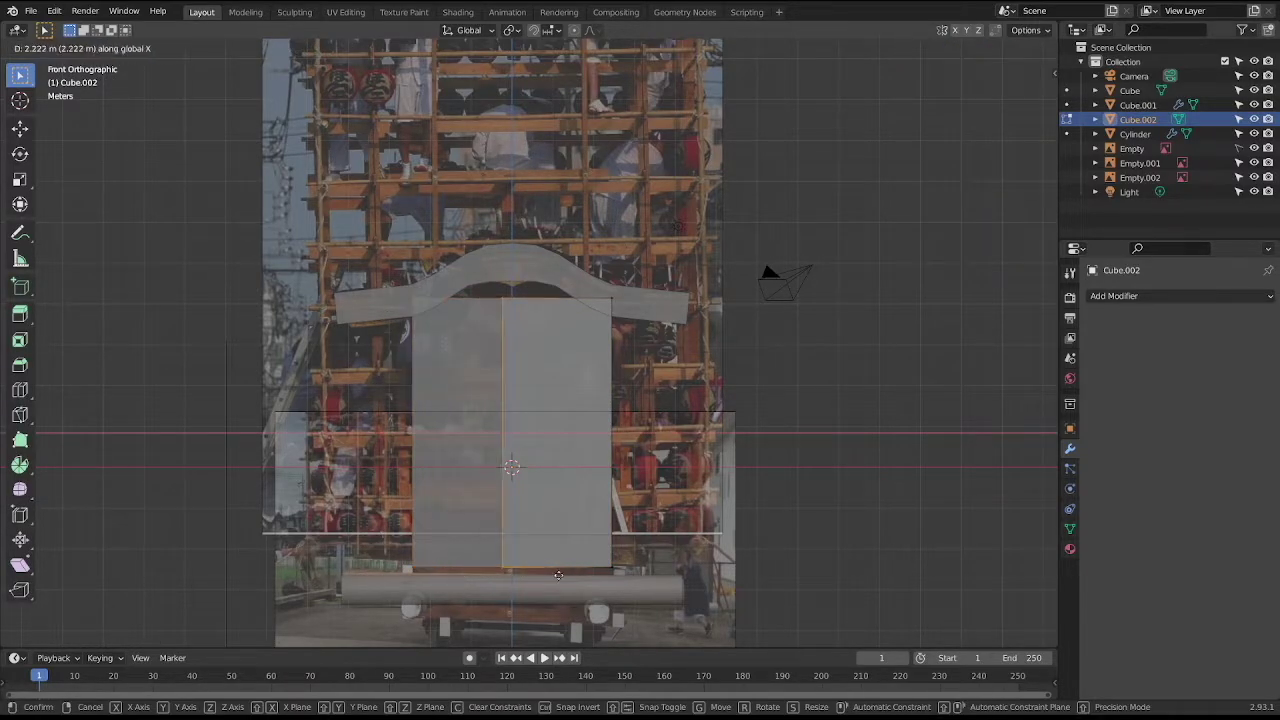
click(567, 576)
key(Tab)
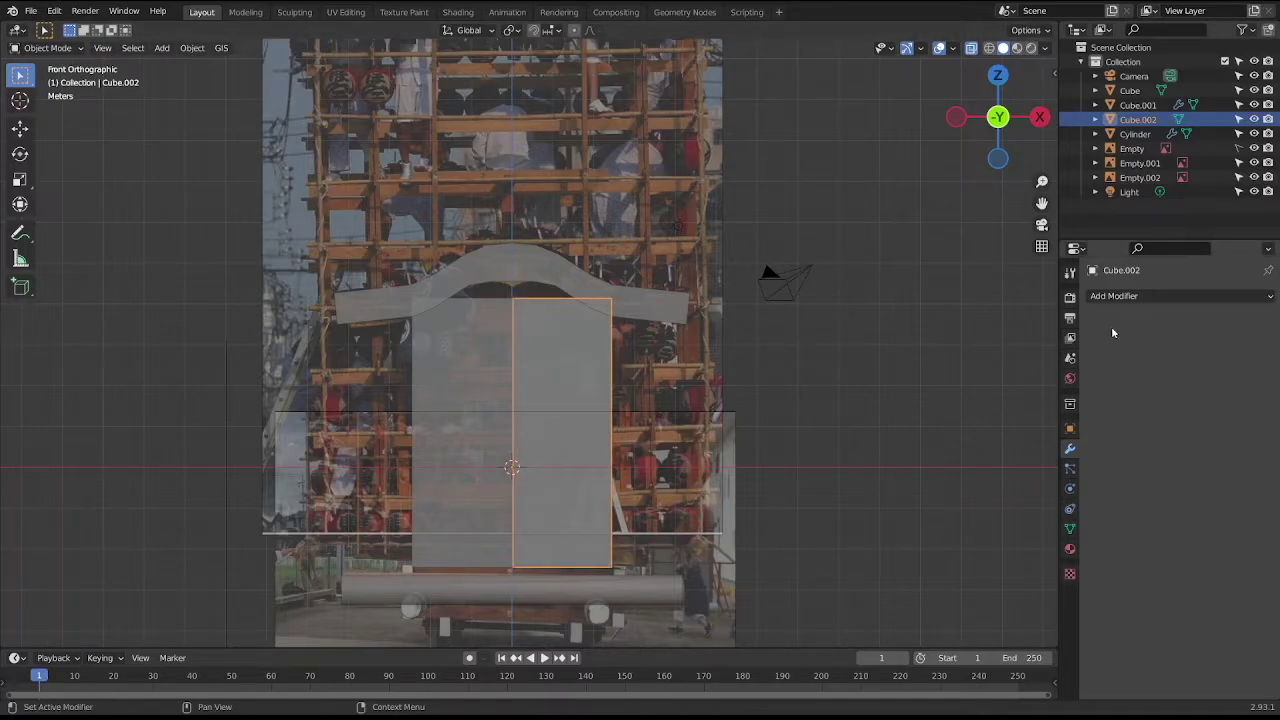
Add an X-axis Mirror modifier with clipping to the half block.
click(1112, 296)
click(994, 464)
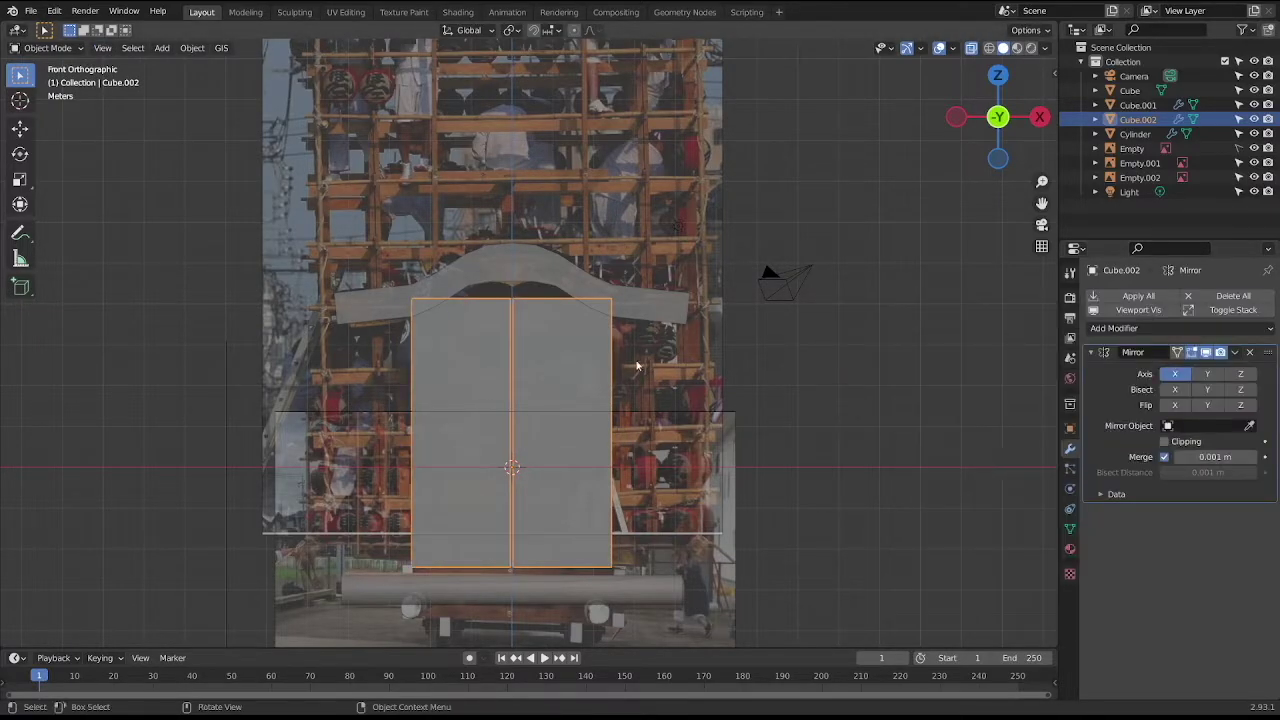
click(1164, 441)
Widen the mirrored box by moving its side along X.
key(Tab)
middle_drag(720, 360, 759, 362)
key(g)
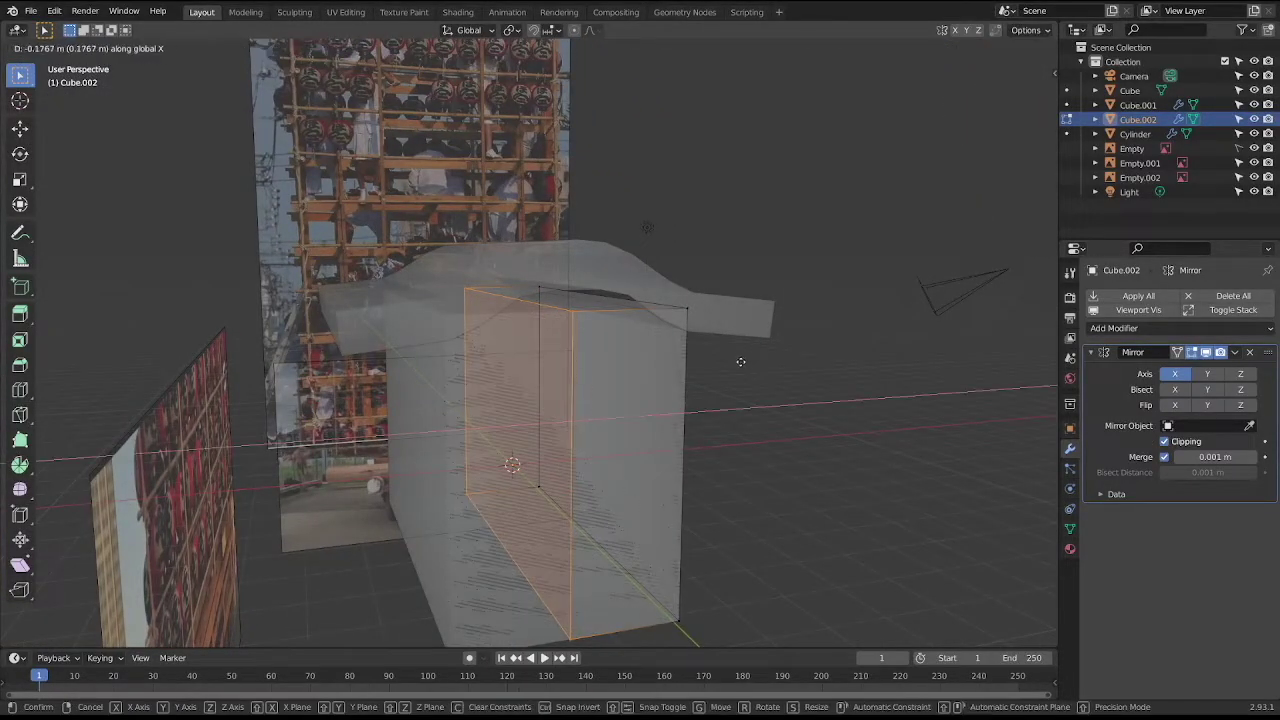
click(718, 367)
Delete the box's front face and check it in the front view.
key(3)
click(526, 414)
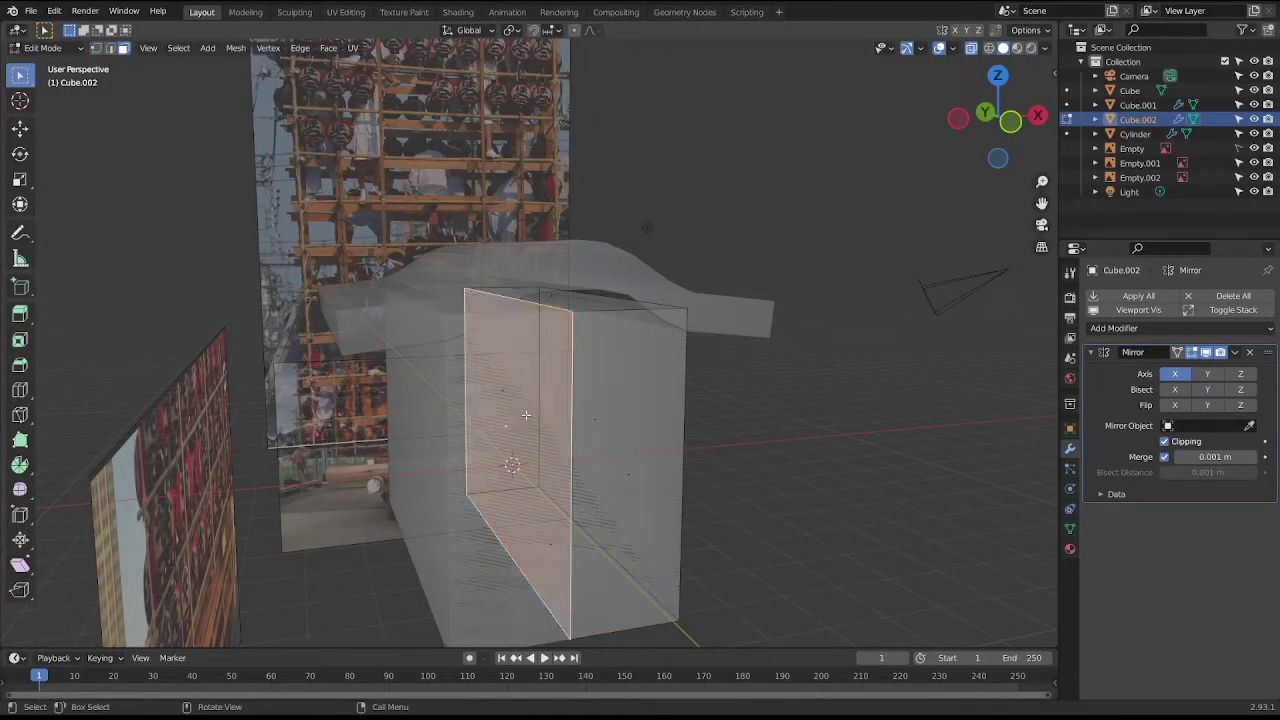
key(x)
click(511, 424)
key(Tab)
middle_drag(711, 385, 675, 365)
key(KP_3)
key(KP_1)
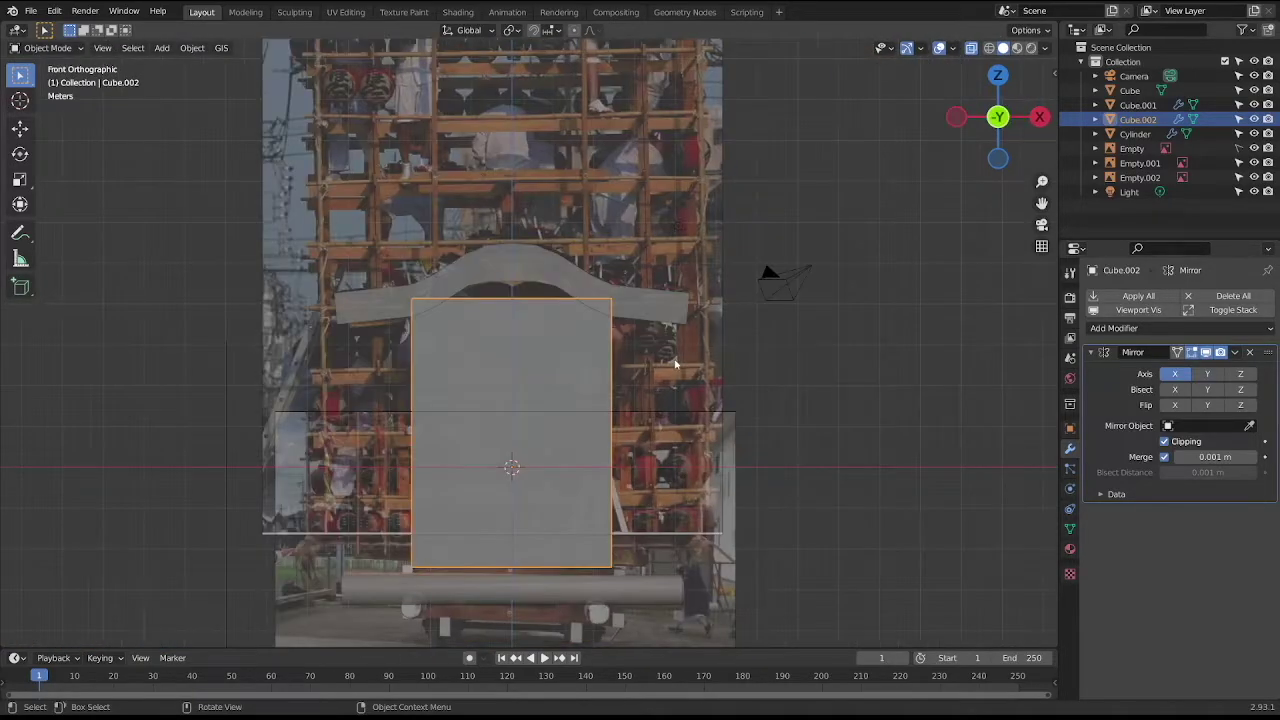
Lower Cube.002's top edge along Z down to near the body's base.
key(Tab)
click(545, 298)
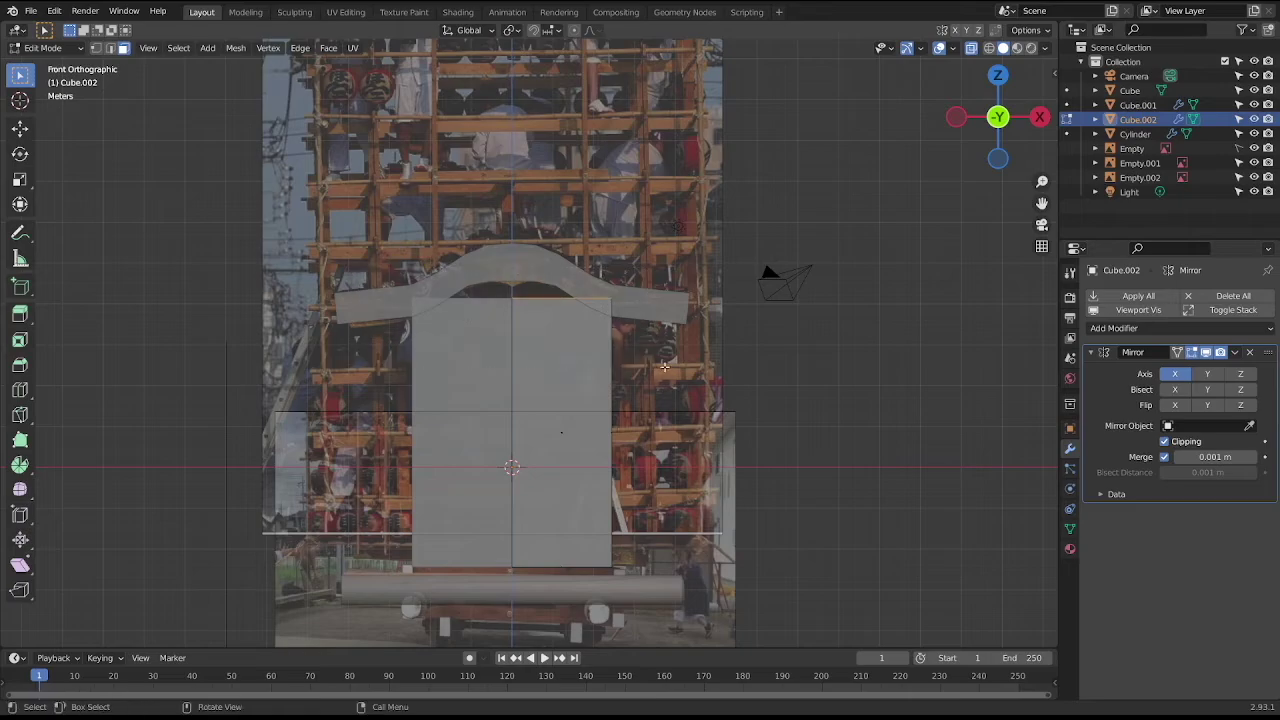
key(g)
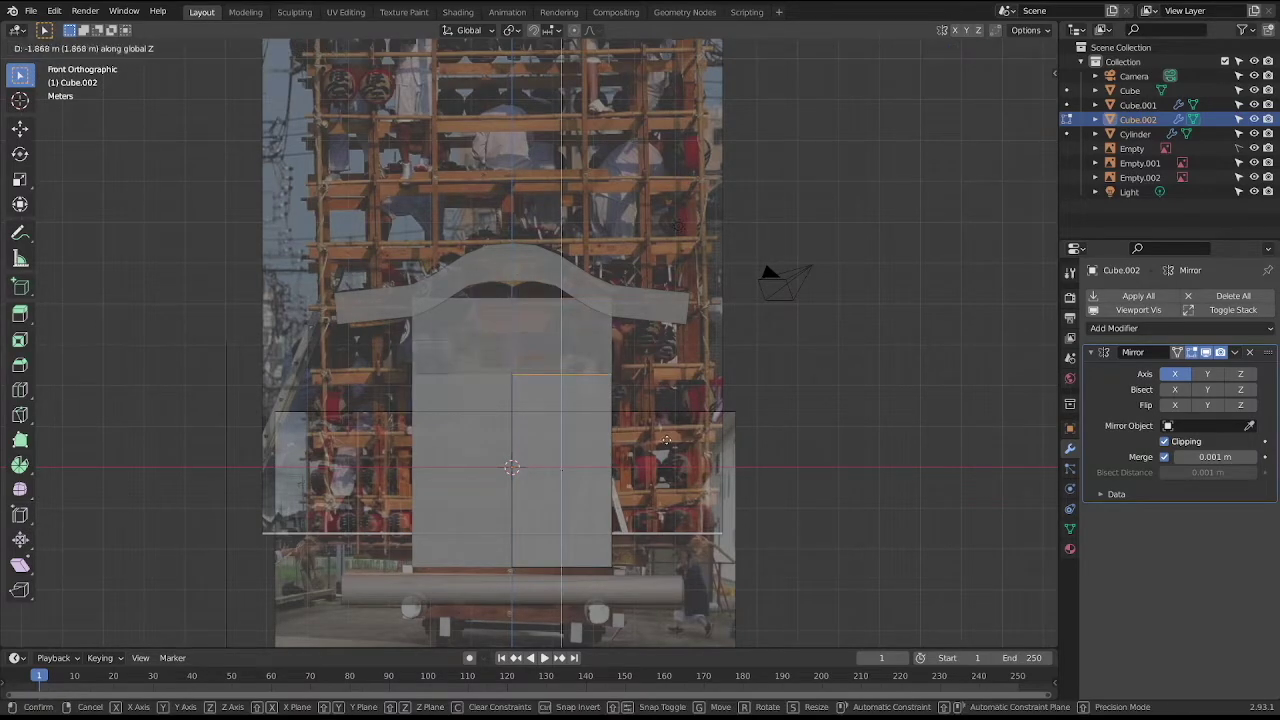
key(Escape)
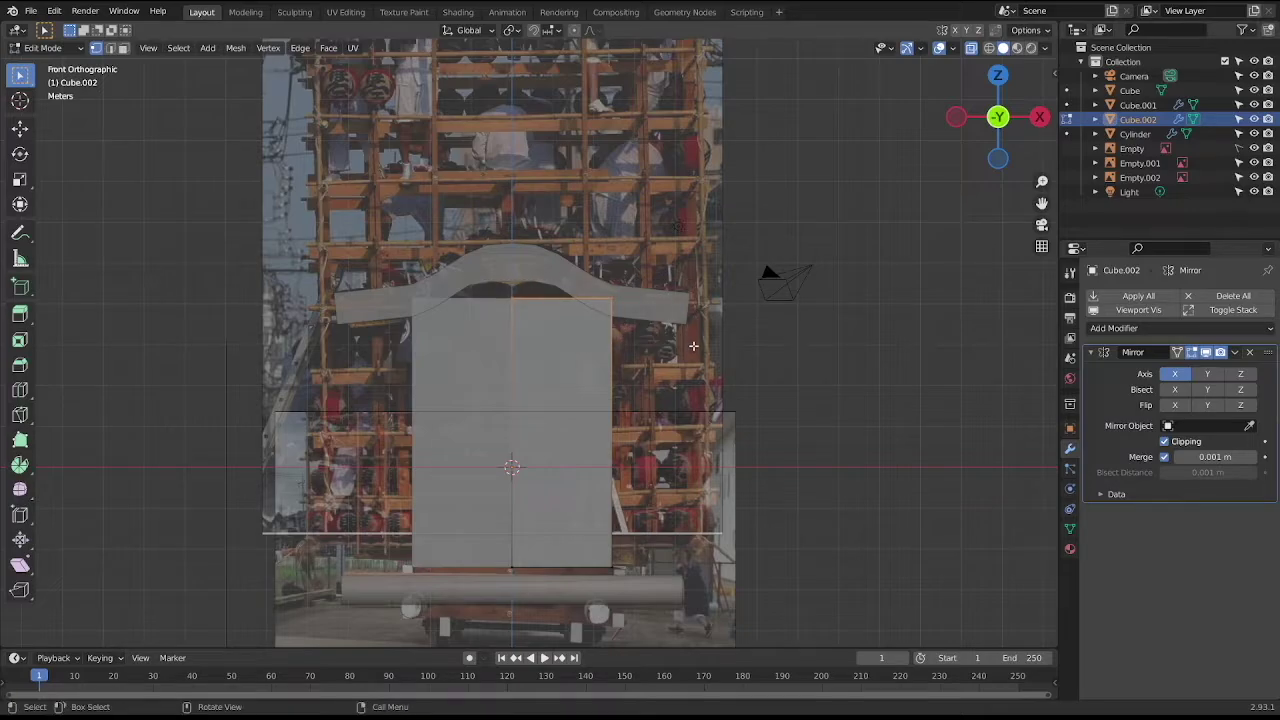
key(g)
key(z)
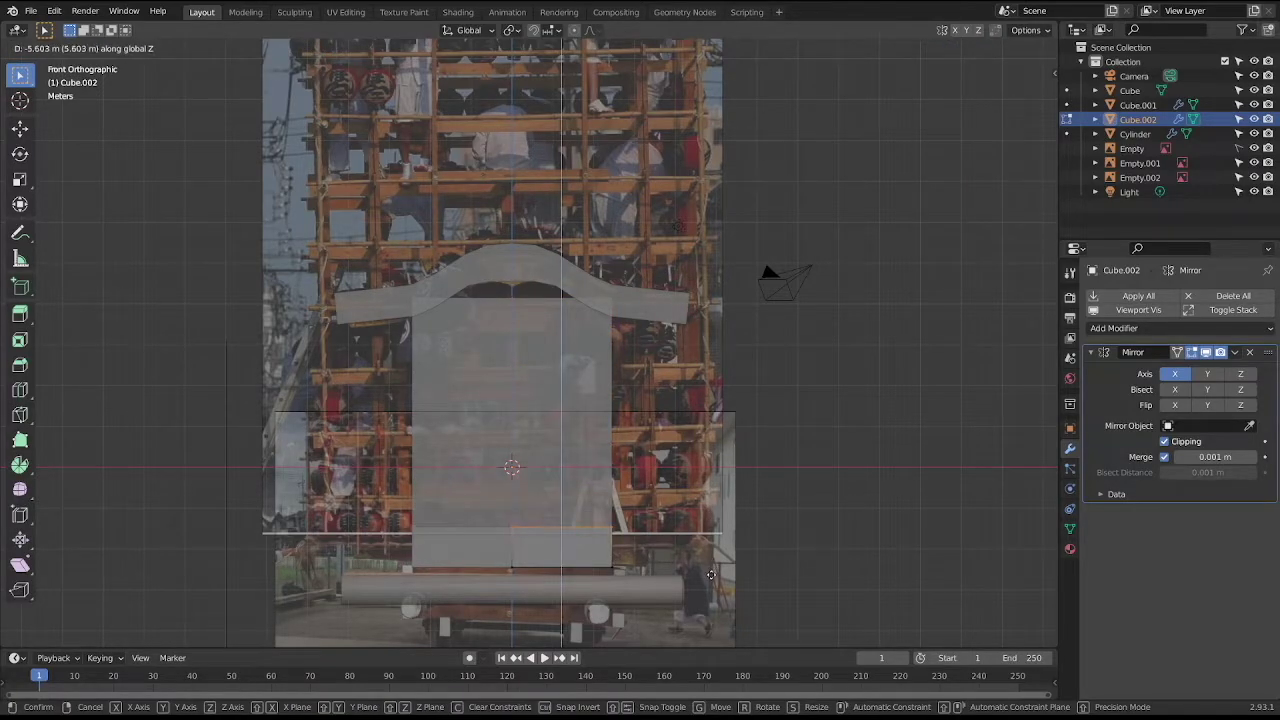
click(711, 574)
Widen the strip slightly along X so it extends past the body.
shift+middle_drag(658, 577, 664, 549)
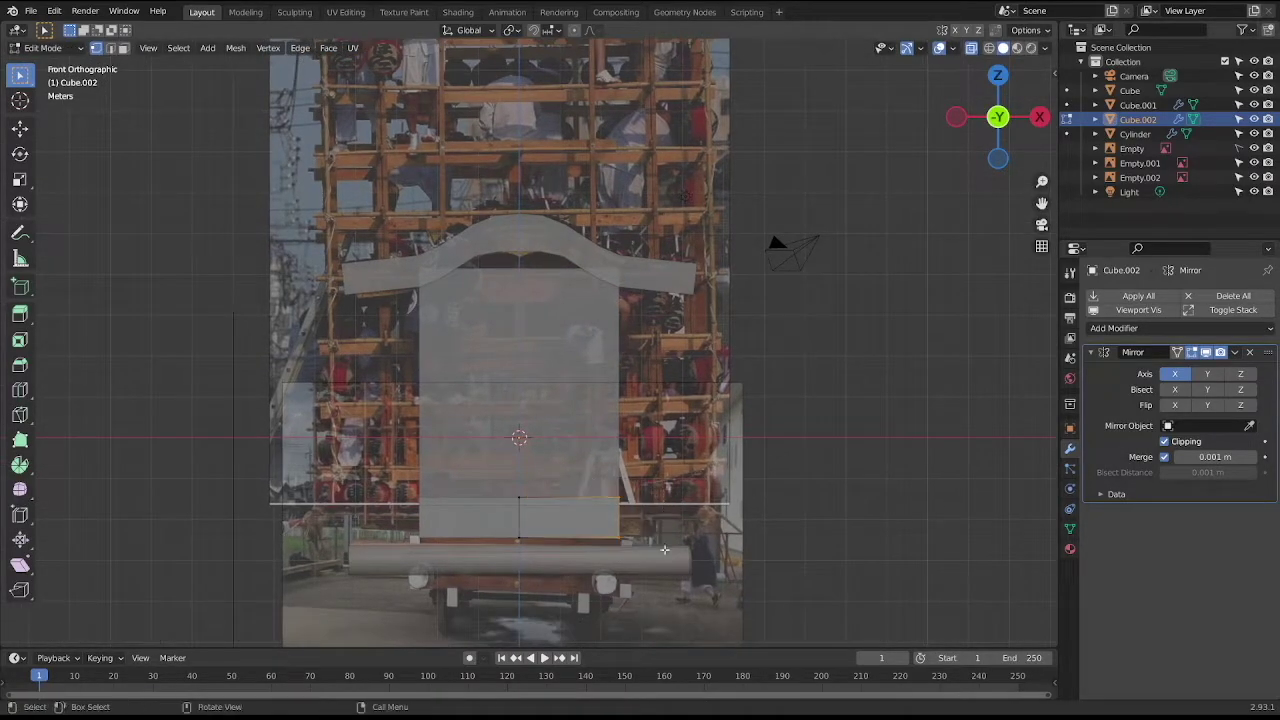
key(g)
key(x)
click(688, 549)
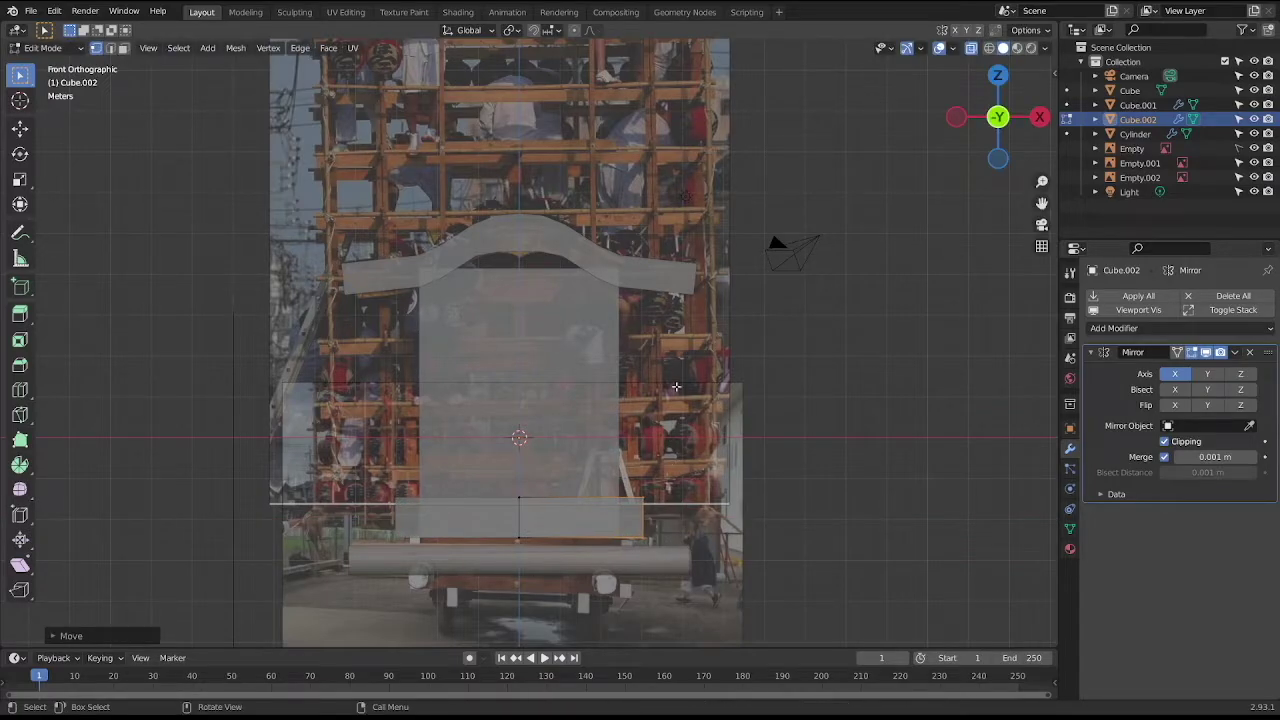
key(Tab)
click(547, 344)
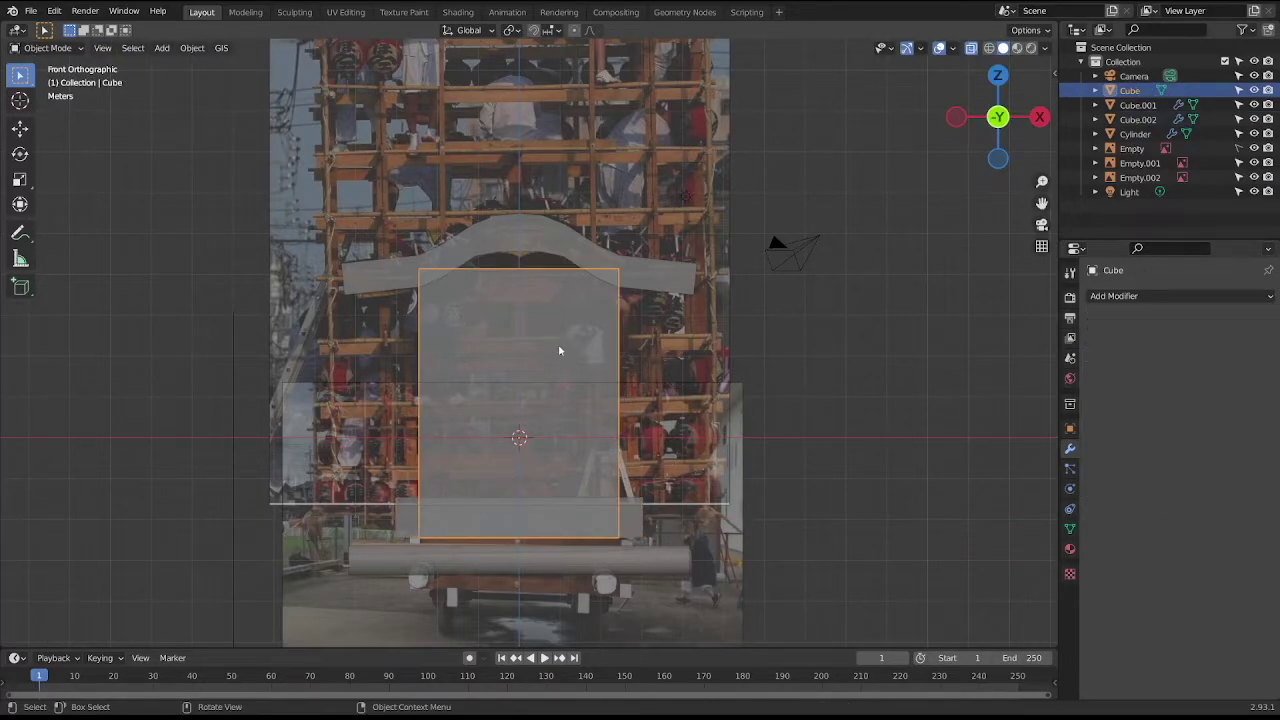
Hide the body cube and move Cube.002 down and toward the cart's front in side view.
click(1253, 90)
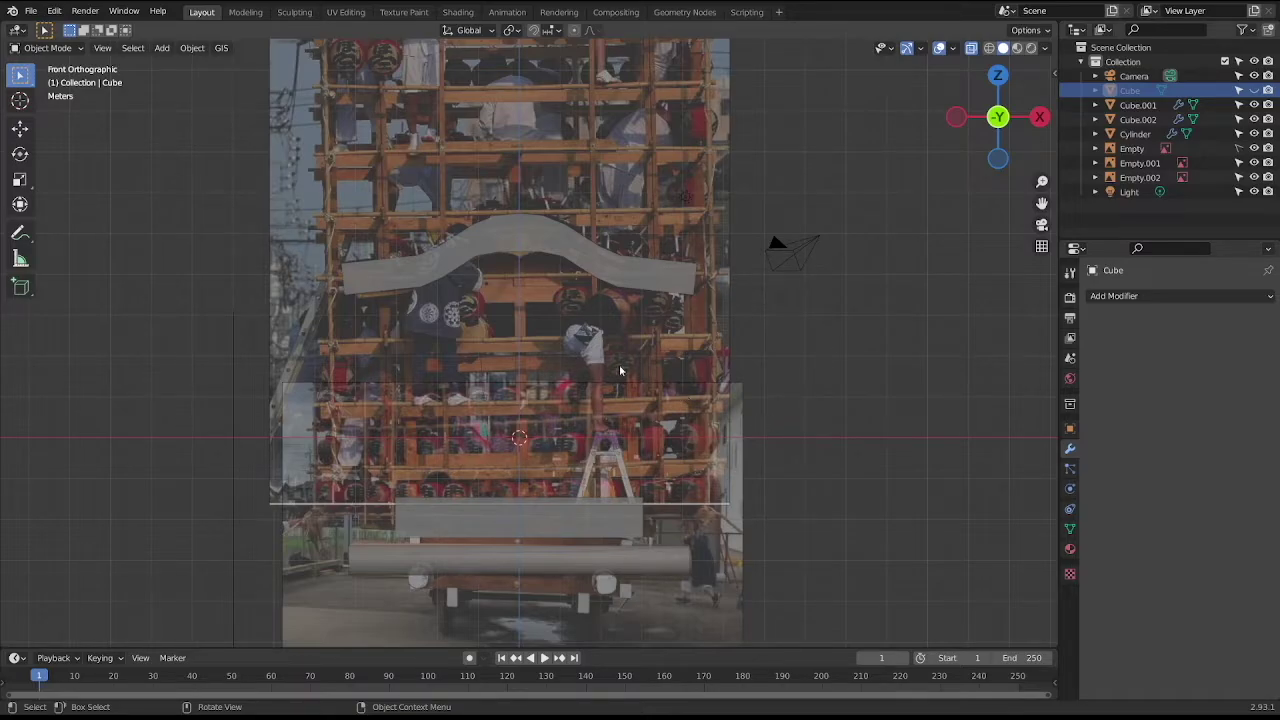
click(563, 522)
click(569, 517)
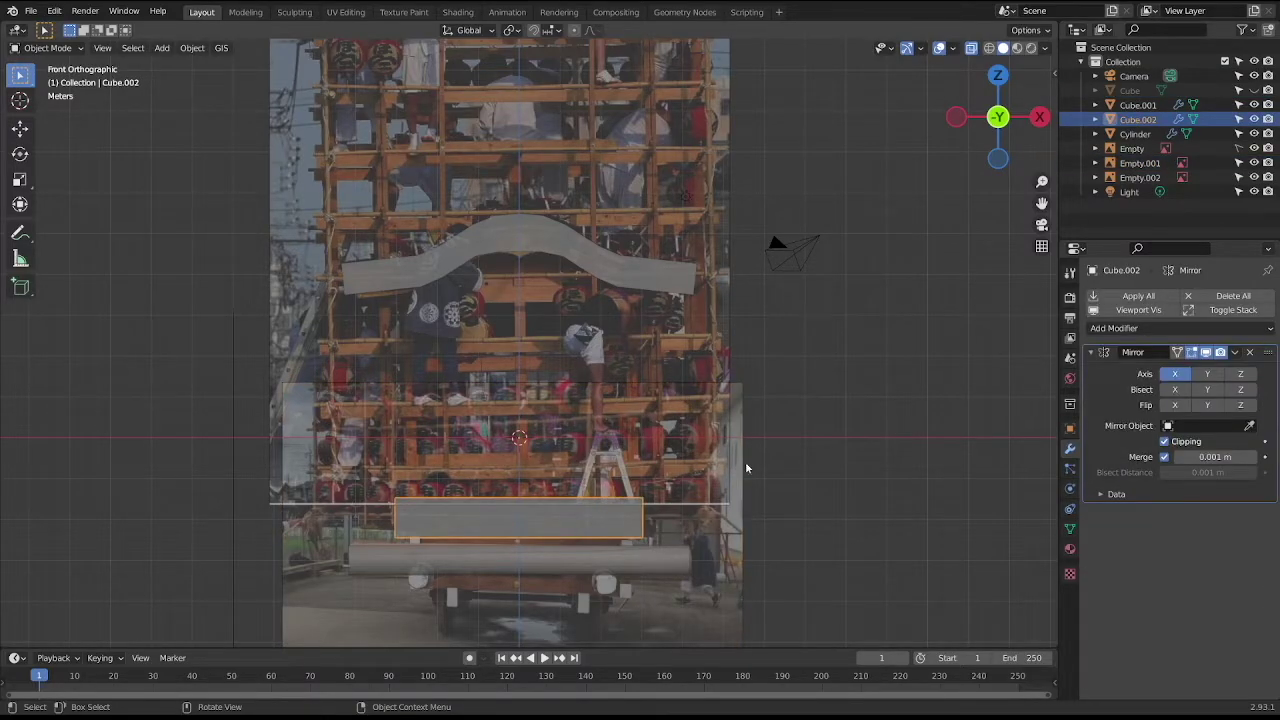
key(KP_3)
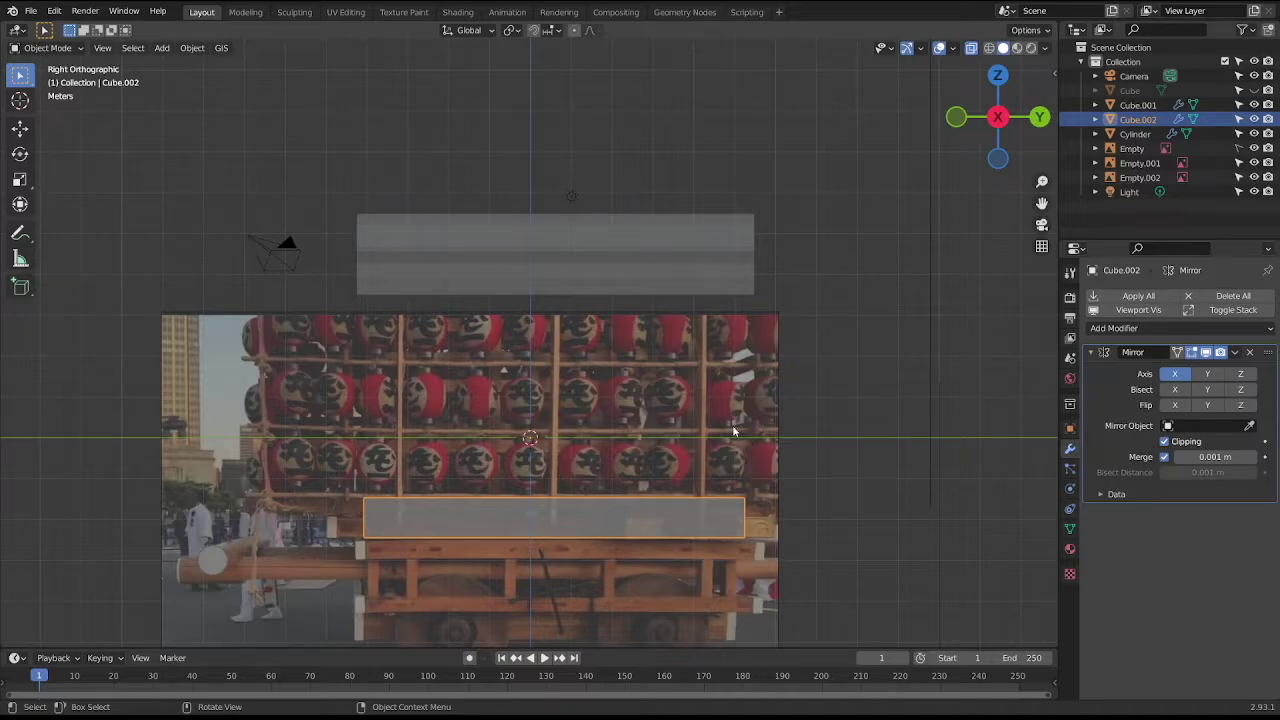
key(g)
key(z)
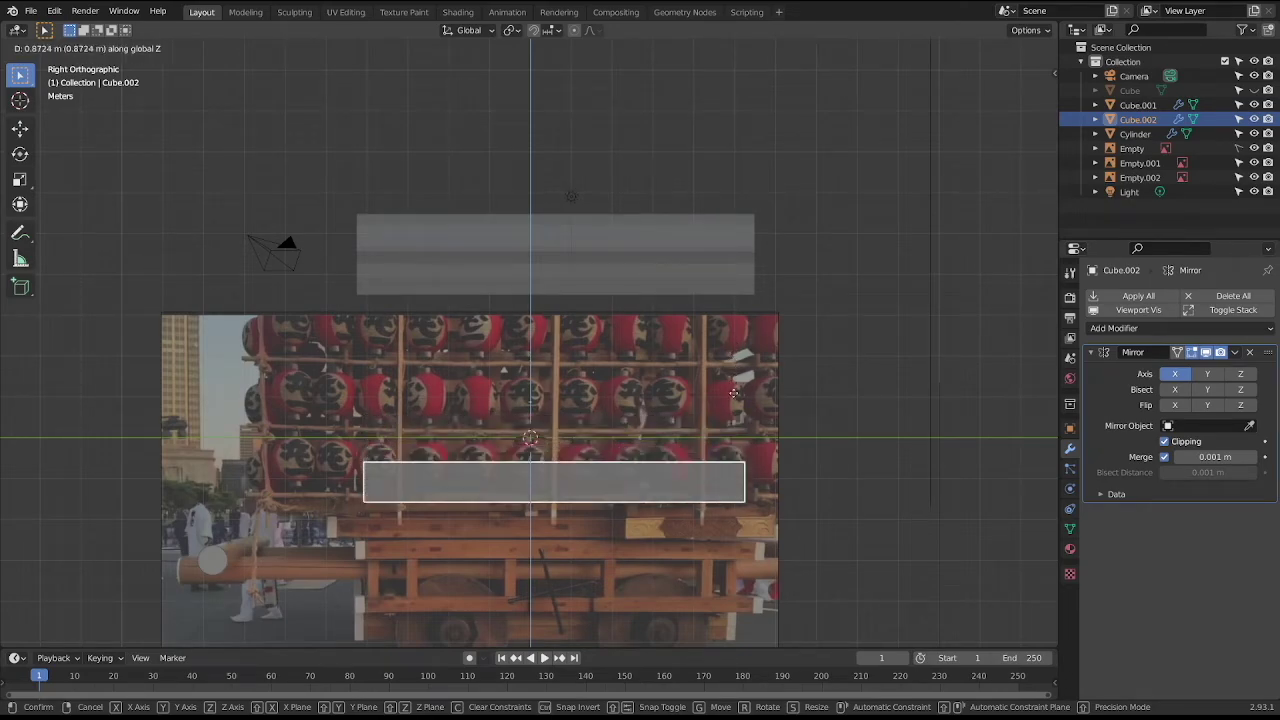
click(733, 426)
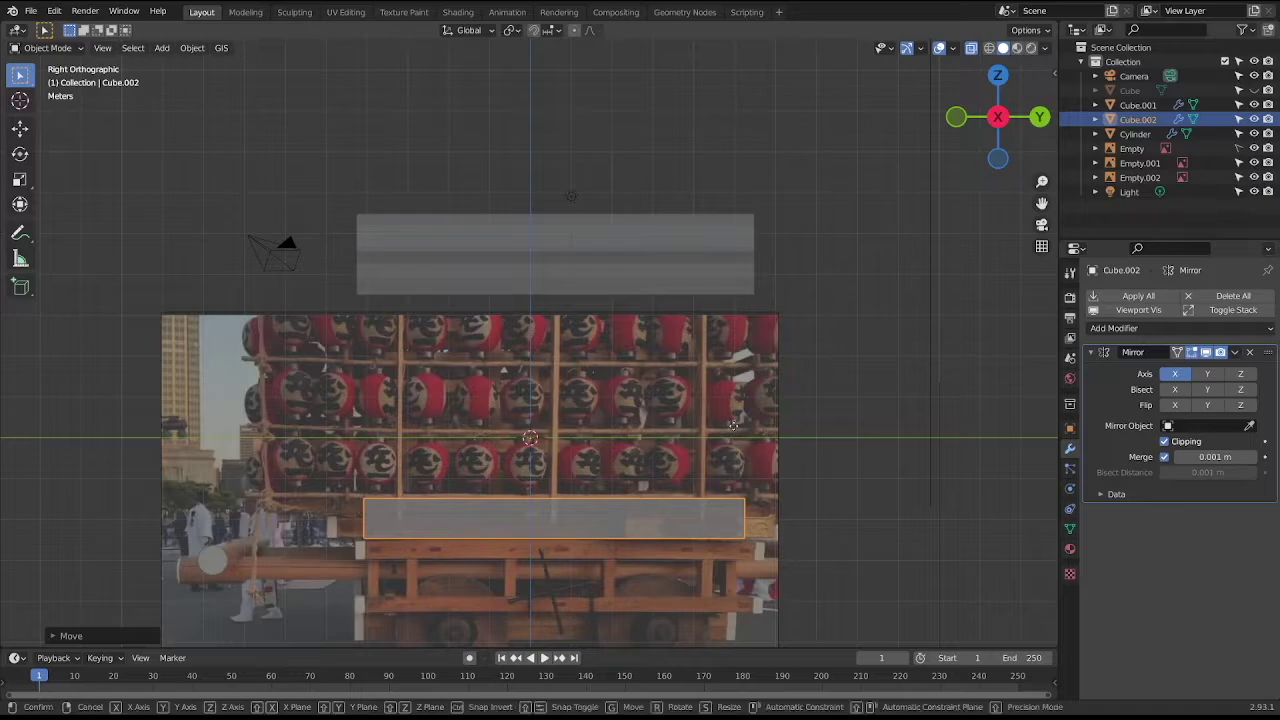
key(g)
key(y)
click(697, 426)
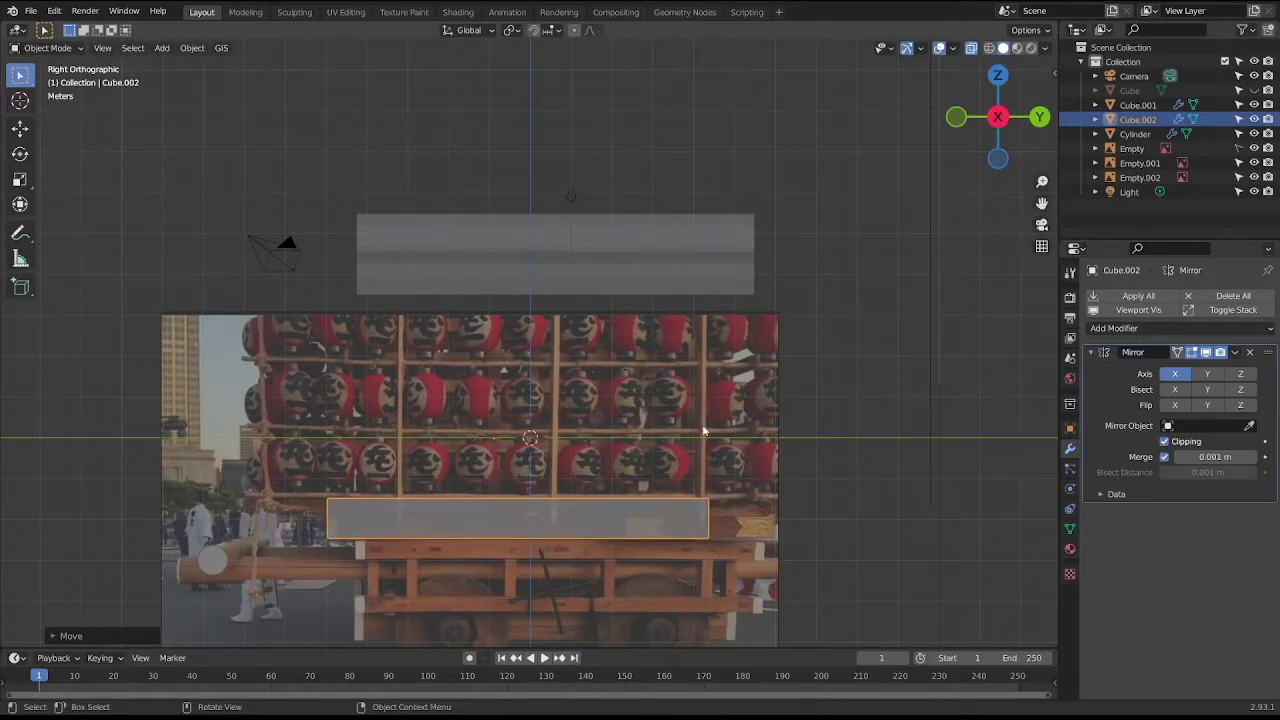
Flatten Cube.002 into a thin slab stretched past the cart's right end, then duplicate it.
key(Tab)
drag(278, 479, 764, 520)
key(g)
key(z)
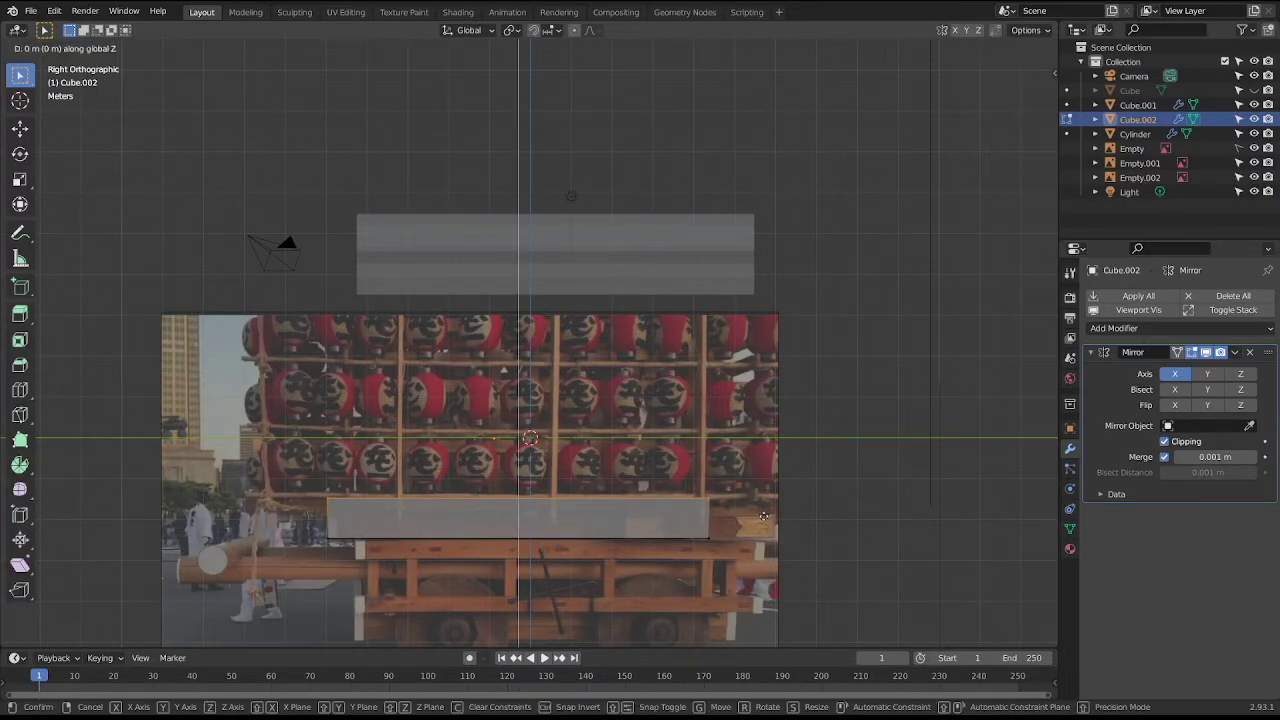
click(764, 529)
drag(652, 485, 830, 575)
key(g)
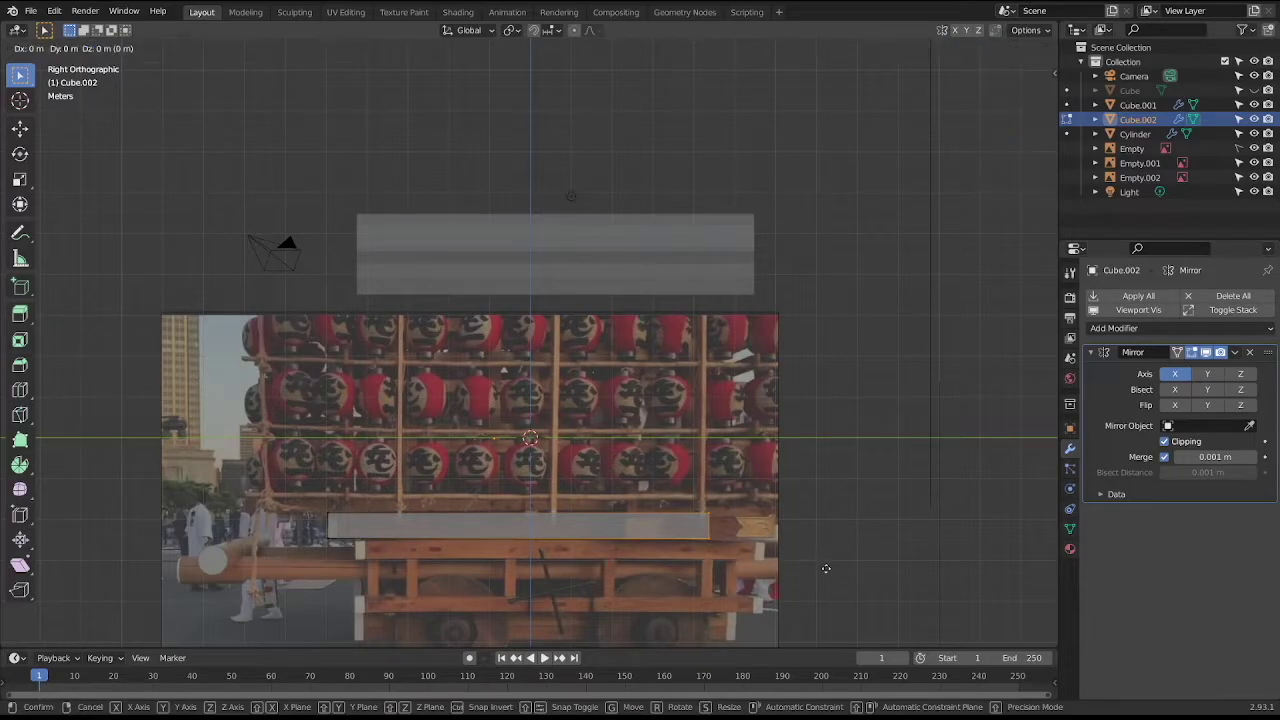
key(y)
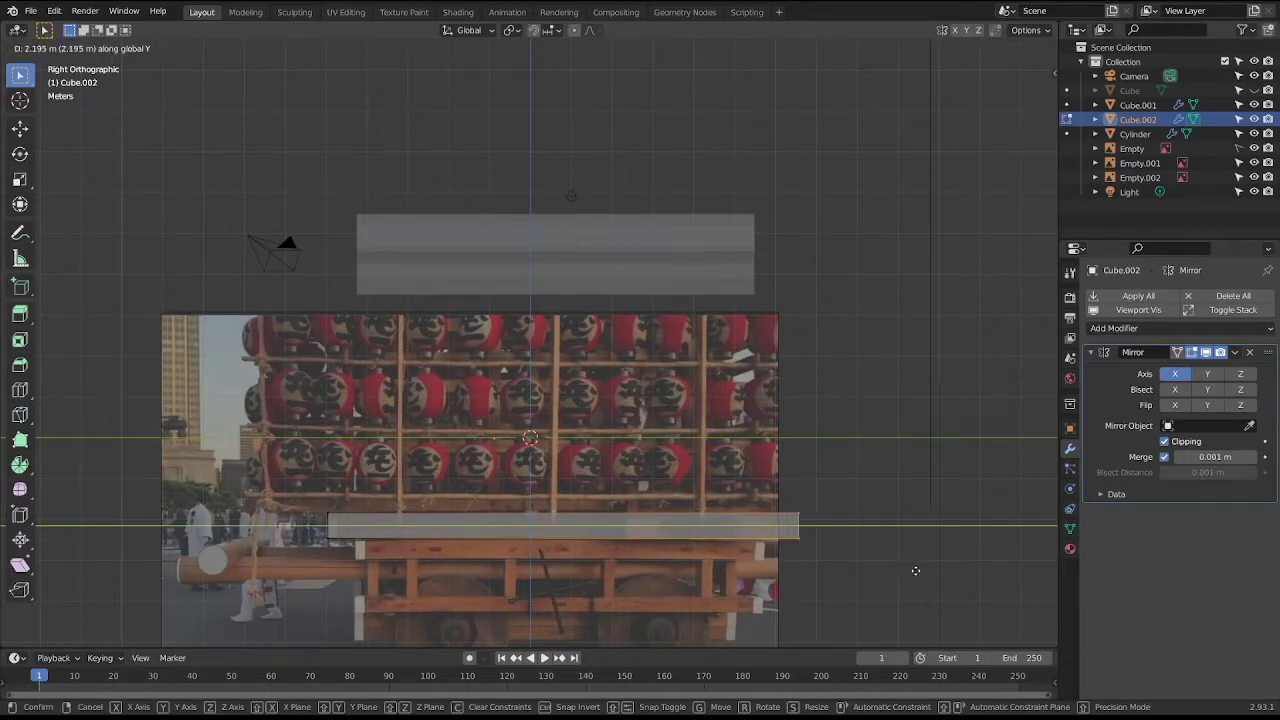
click(923, 571)
key(Tab)
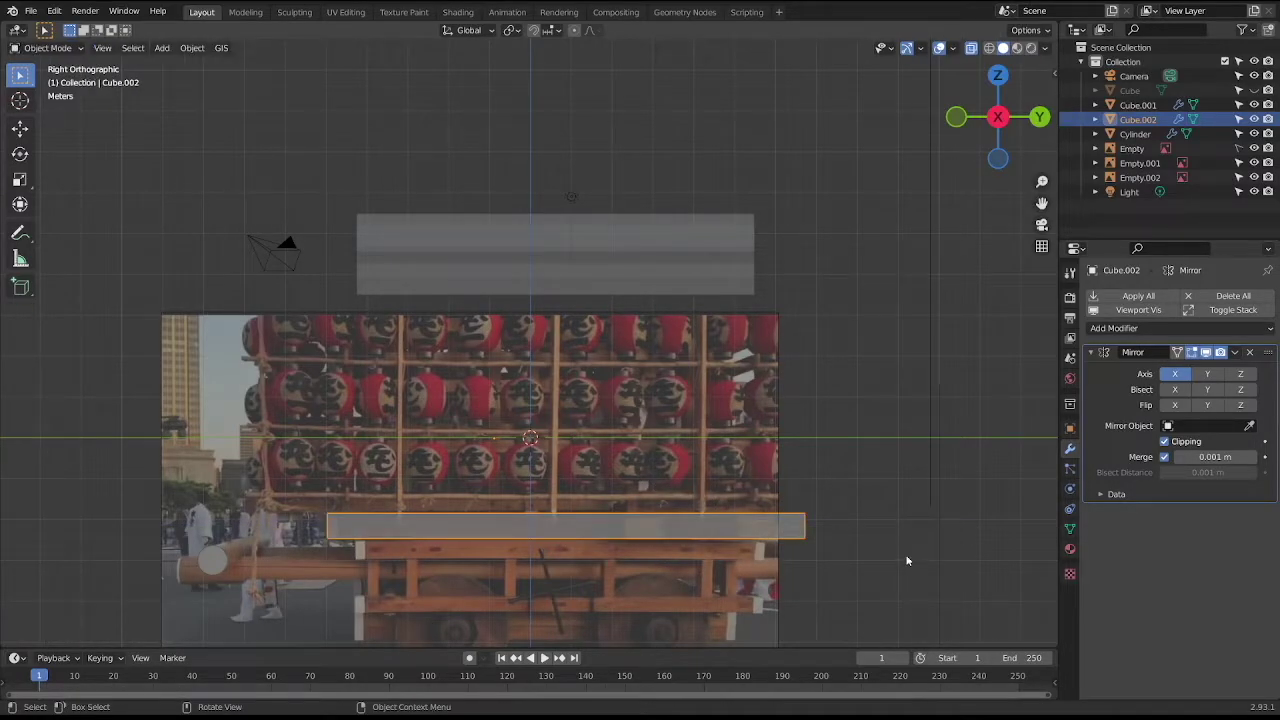
key(shift+d)
Place the copy Cube.003 just below the slab and pull both its ends inward along Y.
key(z)
click(906, 574)
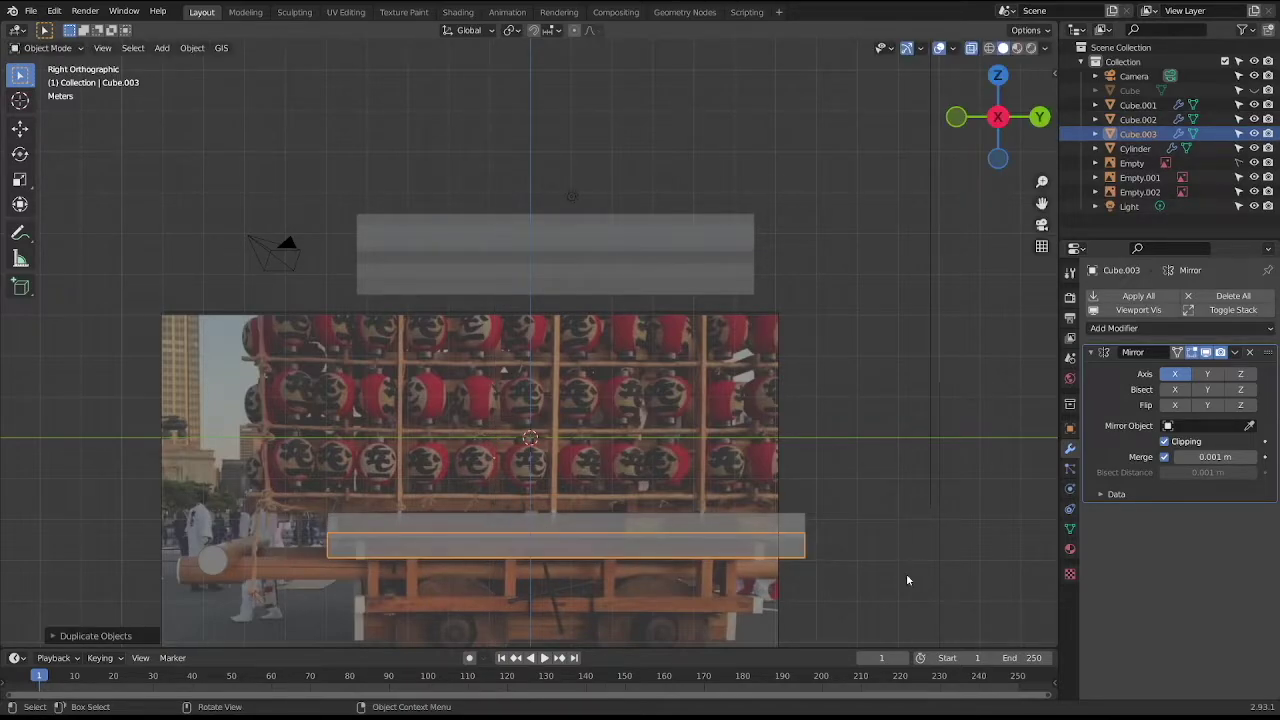
key(Tab)
click(328, 545)
key(g)
key(y)
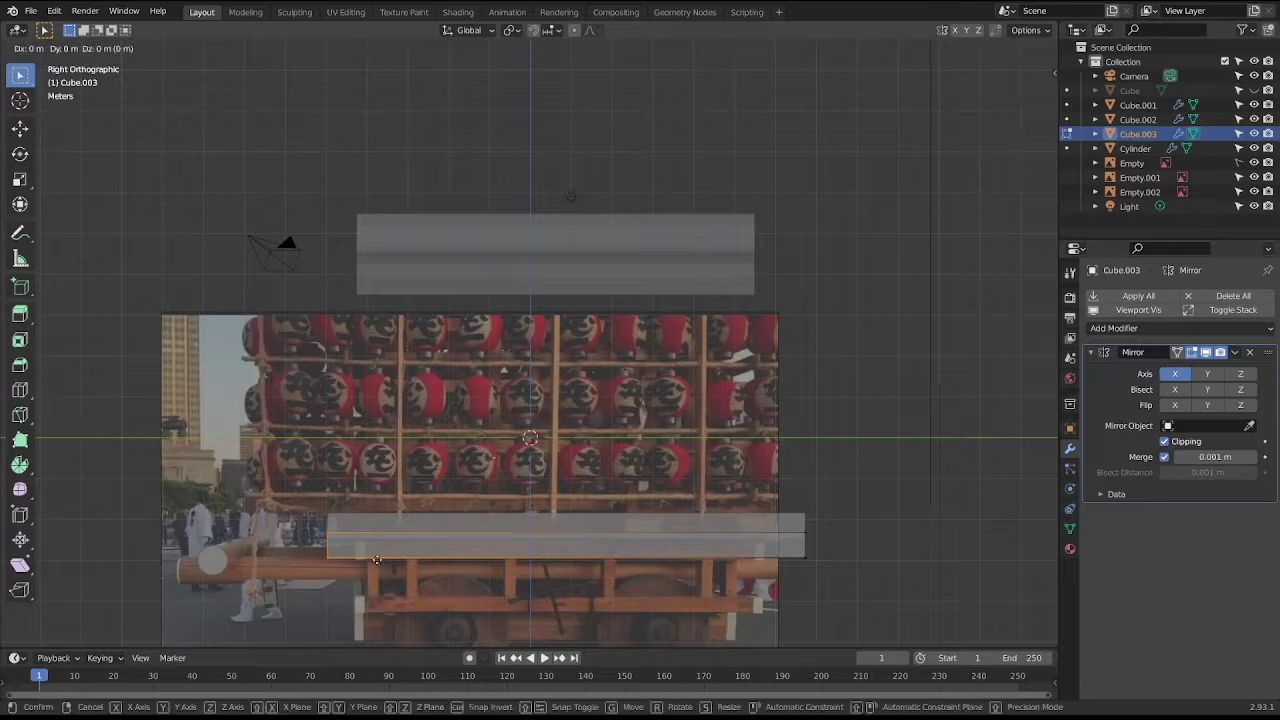
click(403, 562)
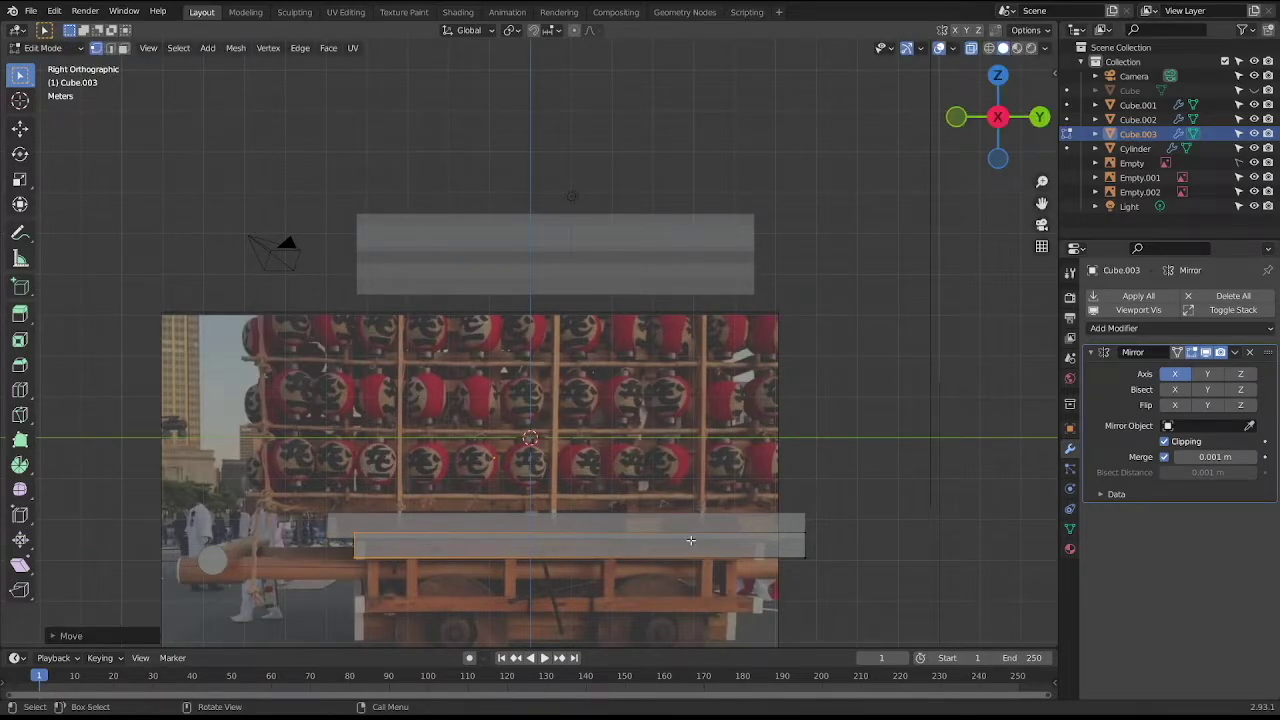
key(g)
key(y)
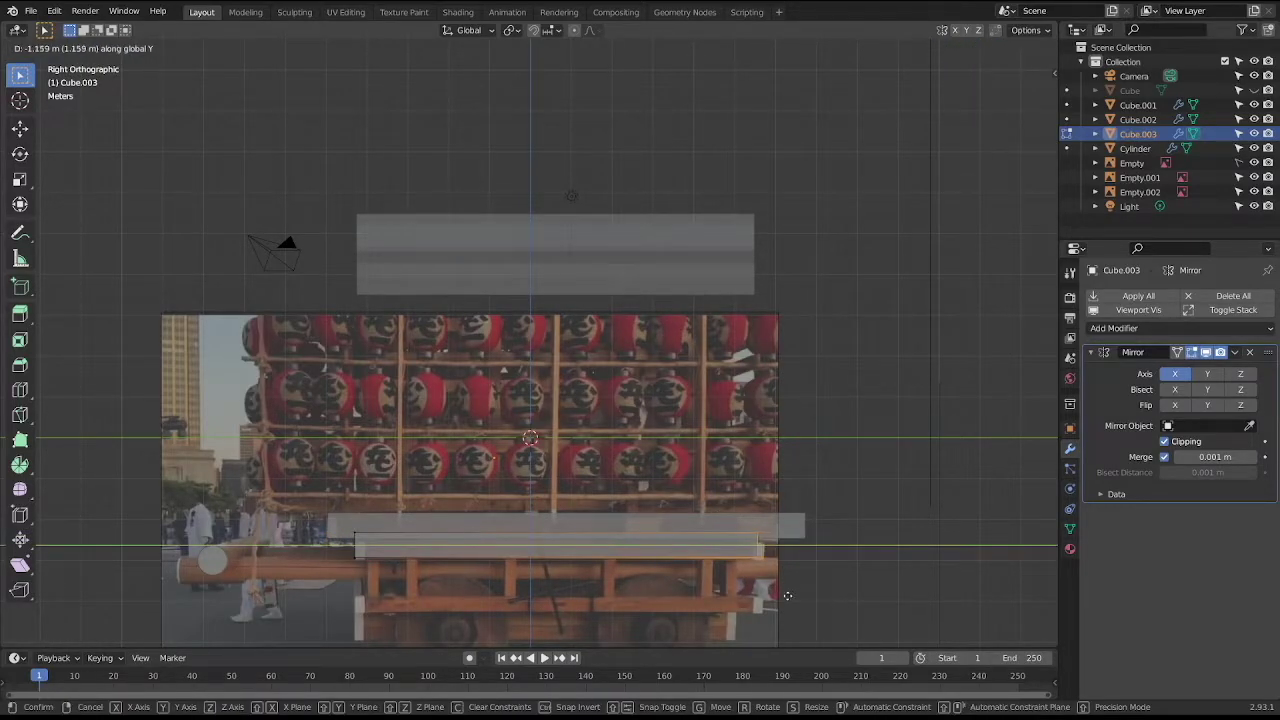
click(649, 572)
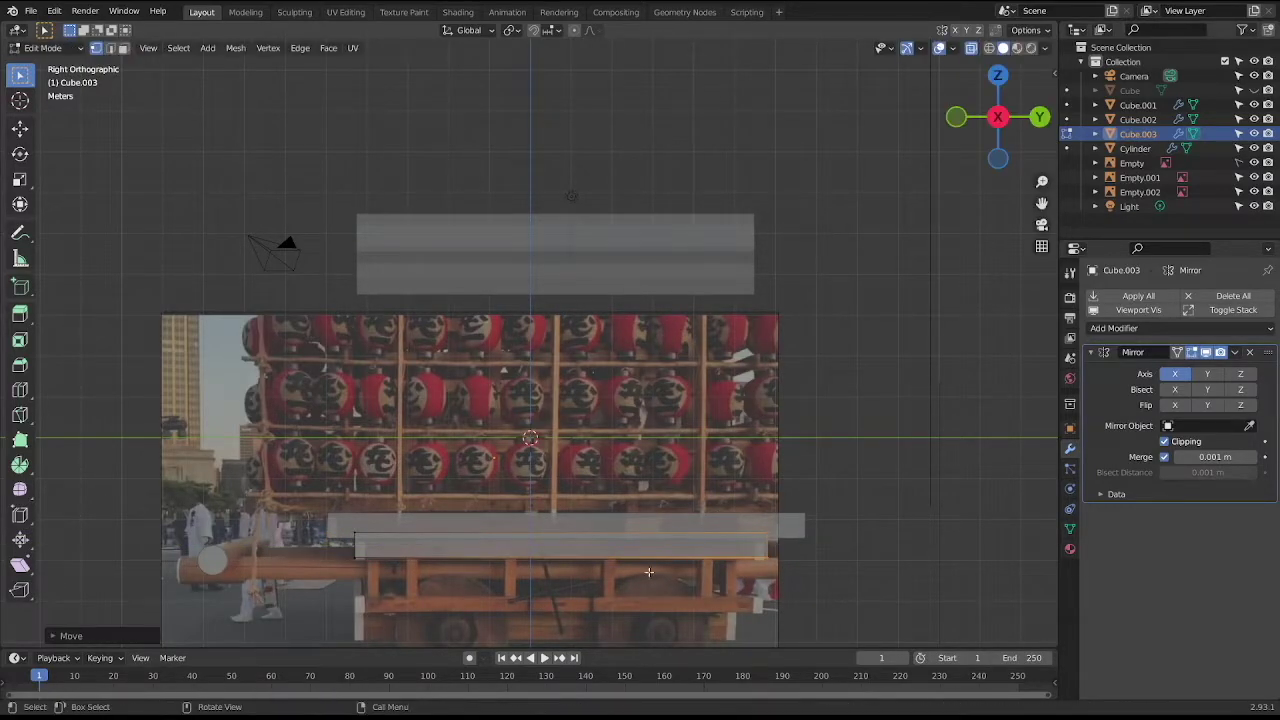
Make Cube.003 a thin bar by moving its edge vertically.
click(740, 541)
key(g)
key(z)
click(780, 551)
key(g)
key(z)
click(780, 548)
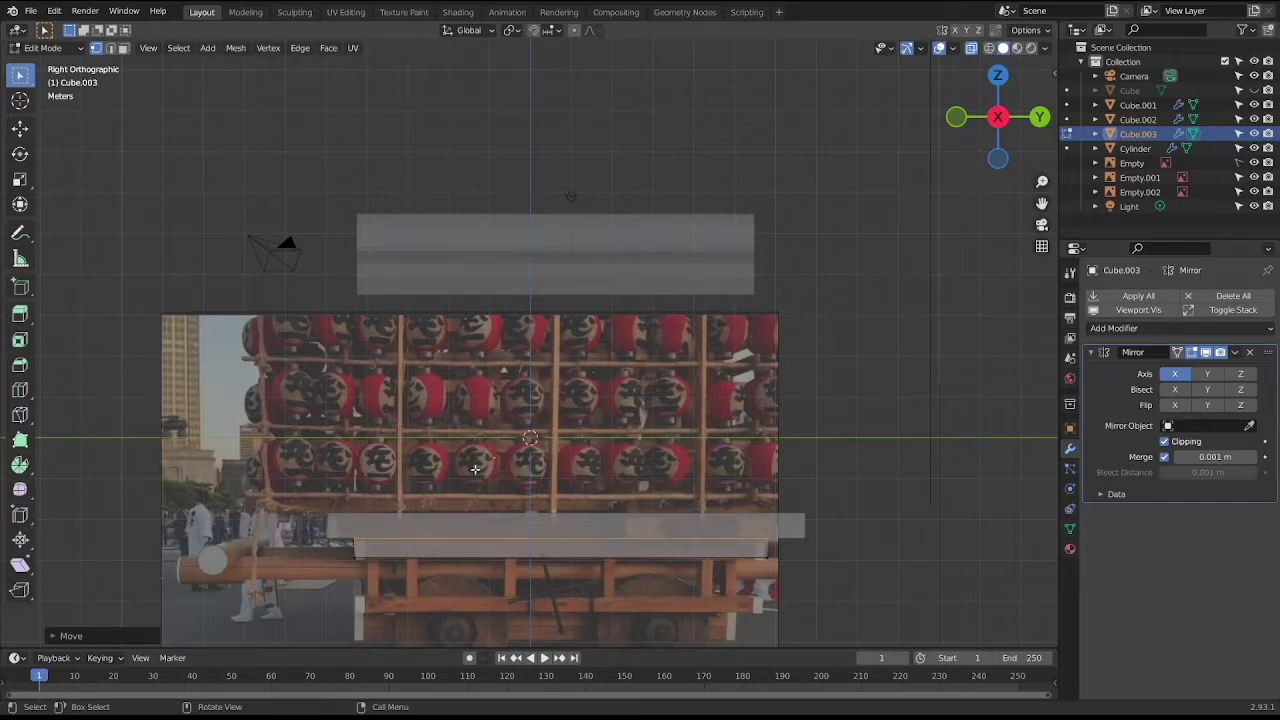
Check the bars from front and side views, then add a new cube Cube.004.
key(KP_1)
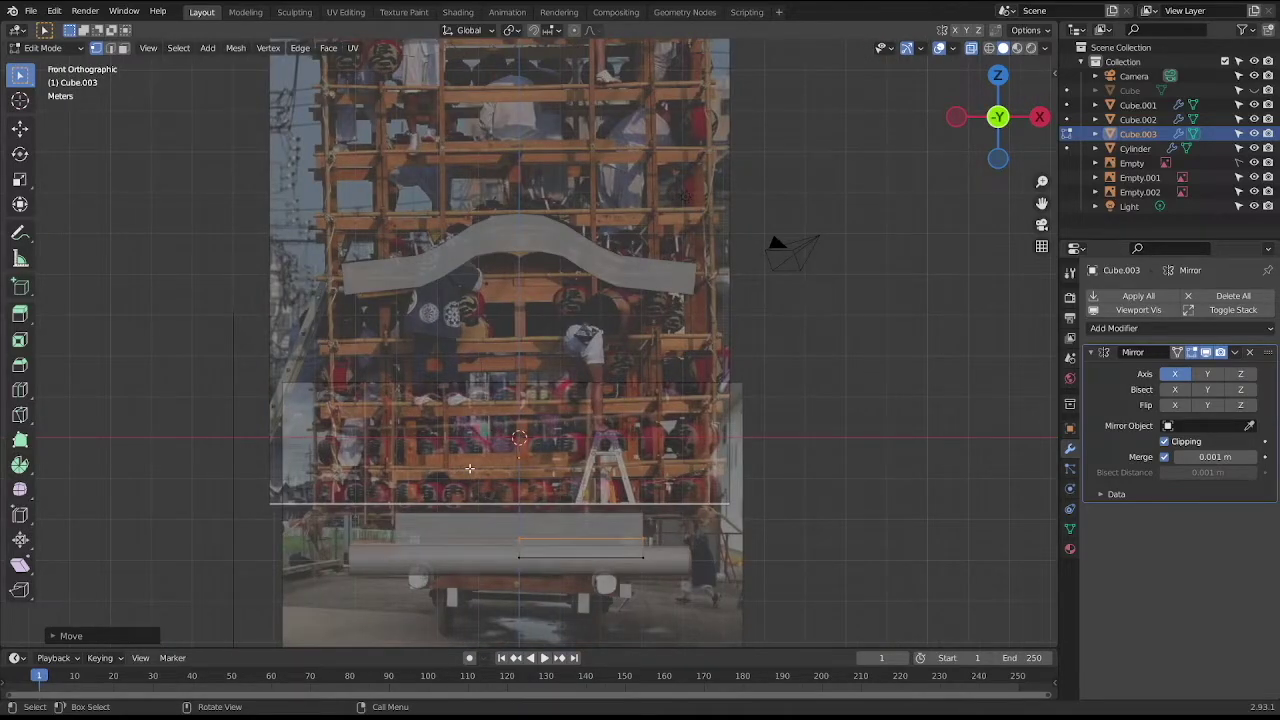
key(KP_3)
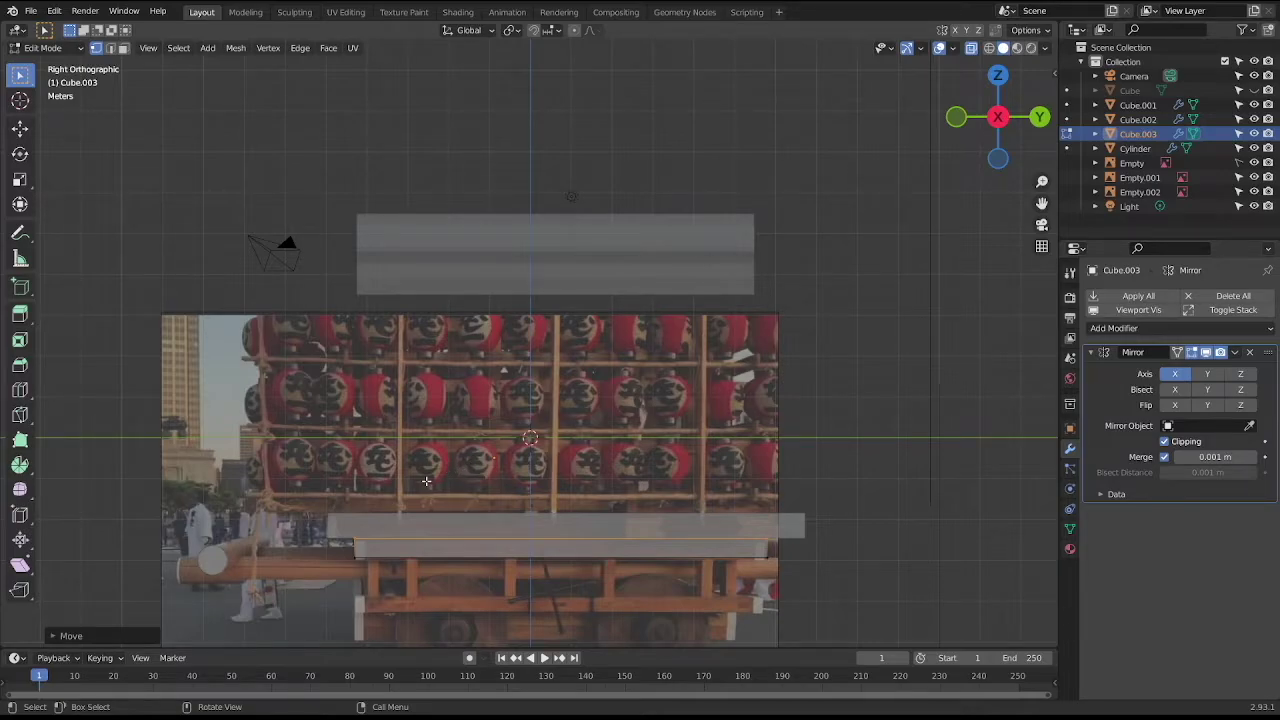
middle_drag(426, 481, 485, 481)
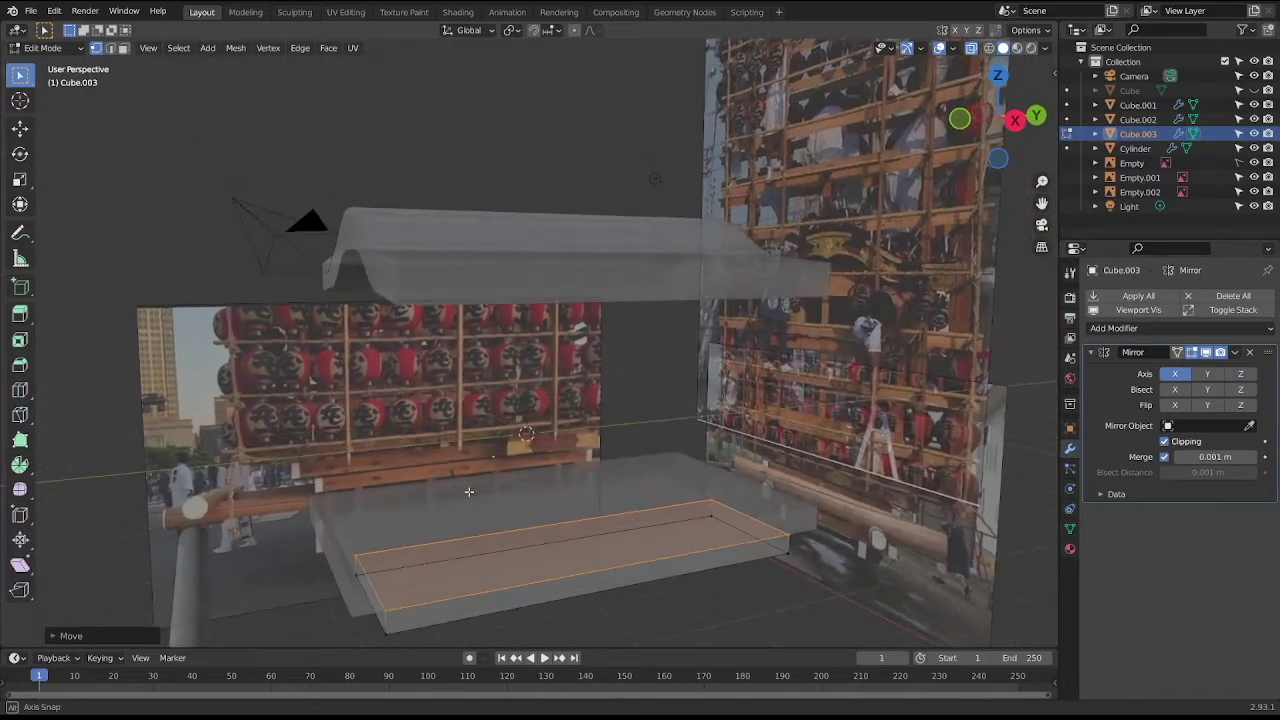
key(Tab)
key(KP_1)
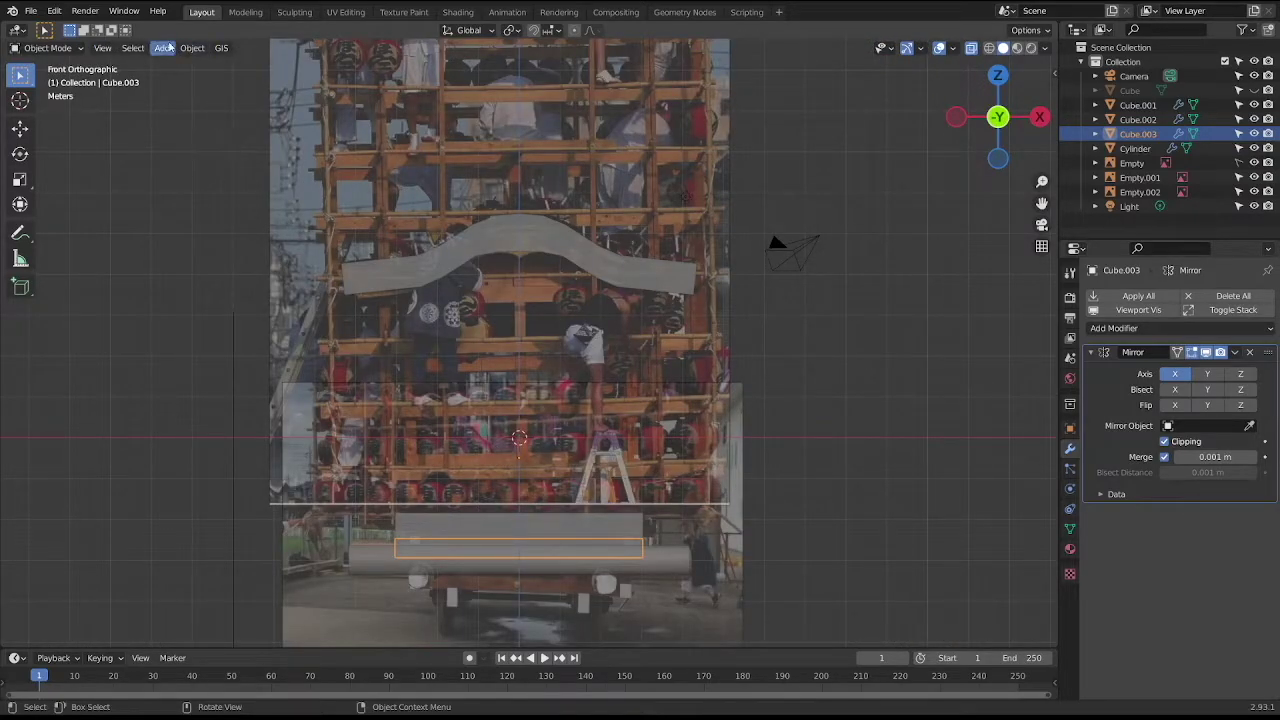
click(162, 48)
click(333, 78)
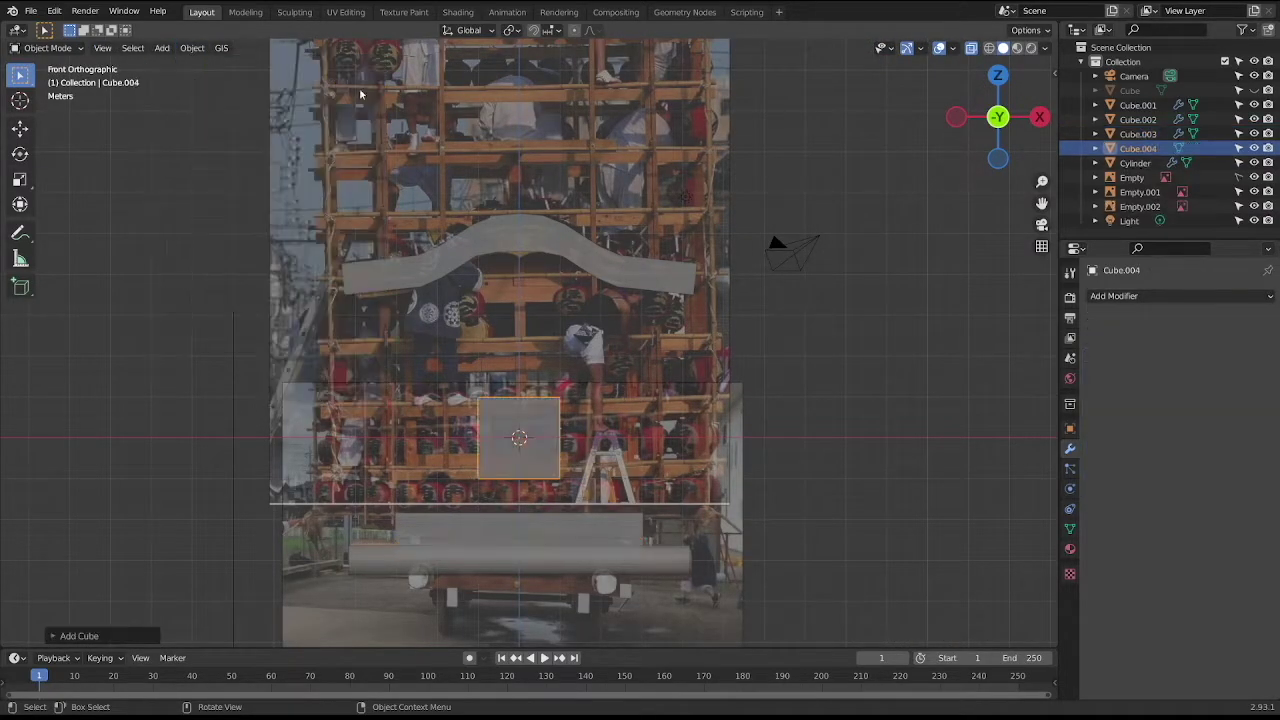
Stretch the new cube's top upward along Z into a tall post.
scroll(487, 188, down, 3)
key(Tab)
drag(455, 342, 606, 390)
key(g)
key(z)
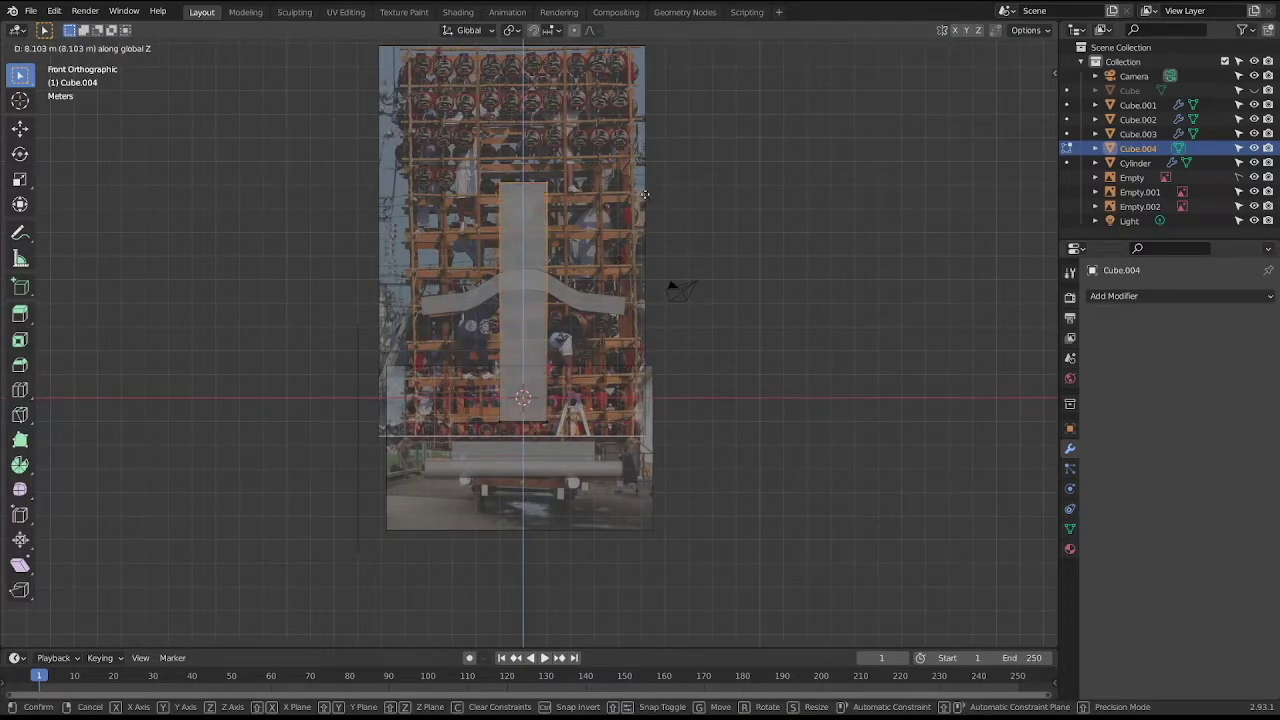
click(646, 153)
Narrow the post along X and move it right of the reference.
drag(528, 115, 625, 440)
key(g)
key(x)
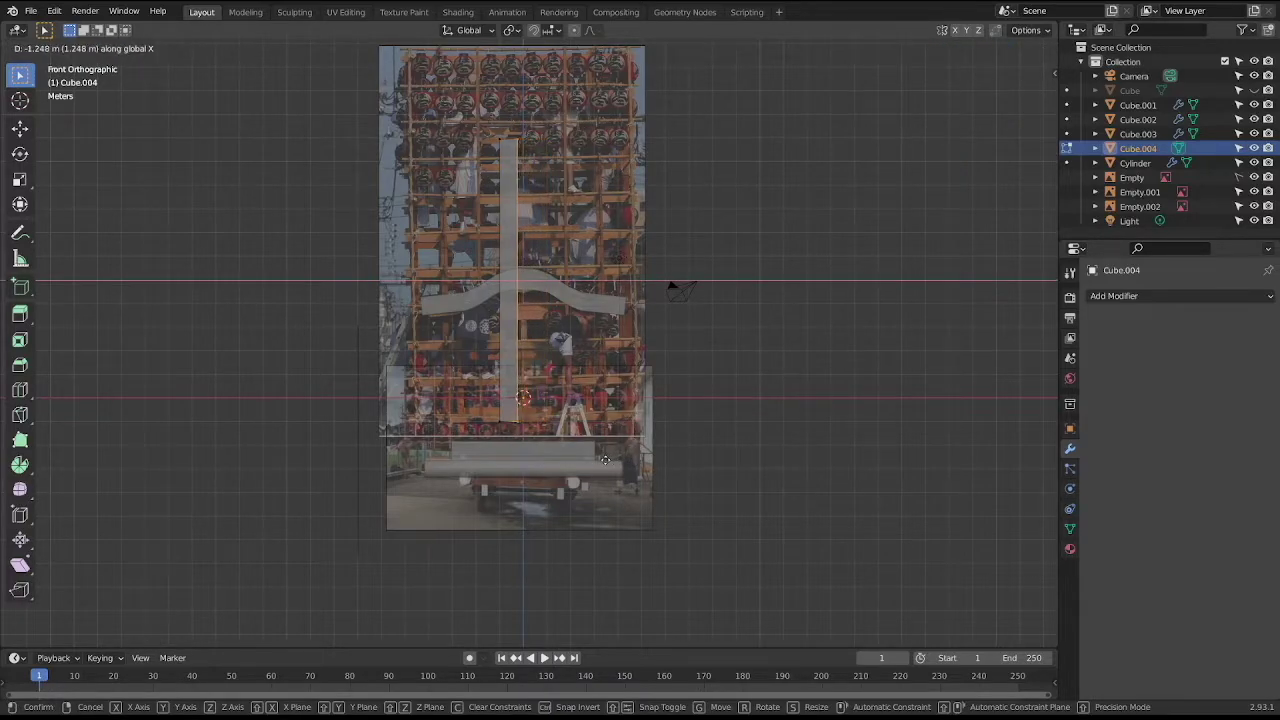
click(605, 459)
key(Tab)
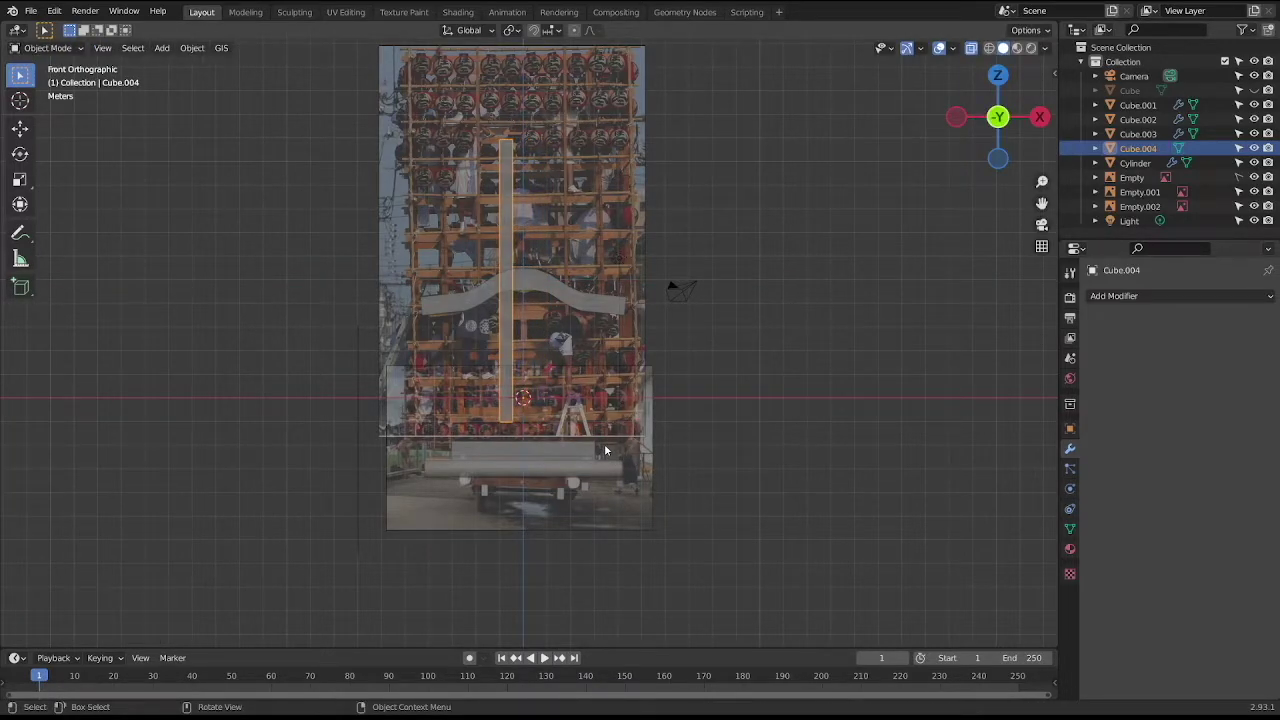
key(g)
key(x)
click(843, 442)
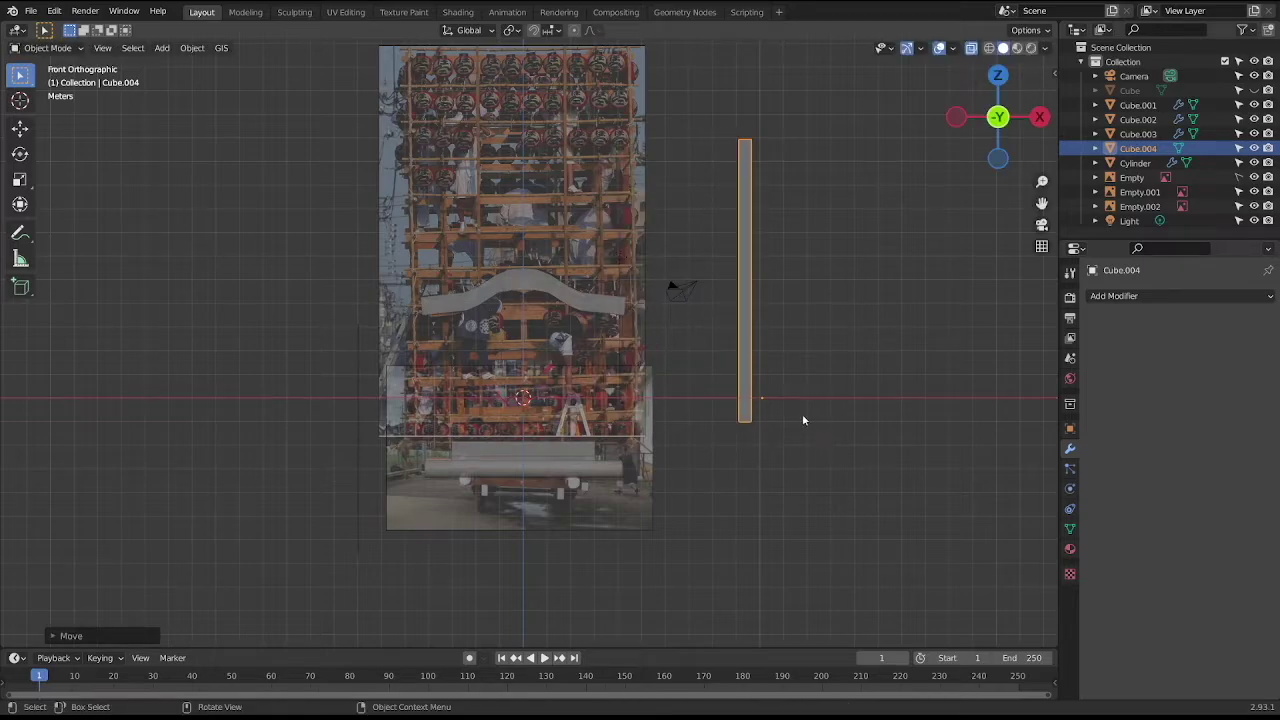
Thin the post along Y in the side view.
key(KP_3)
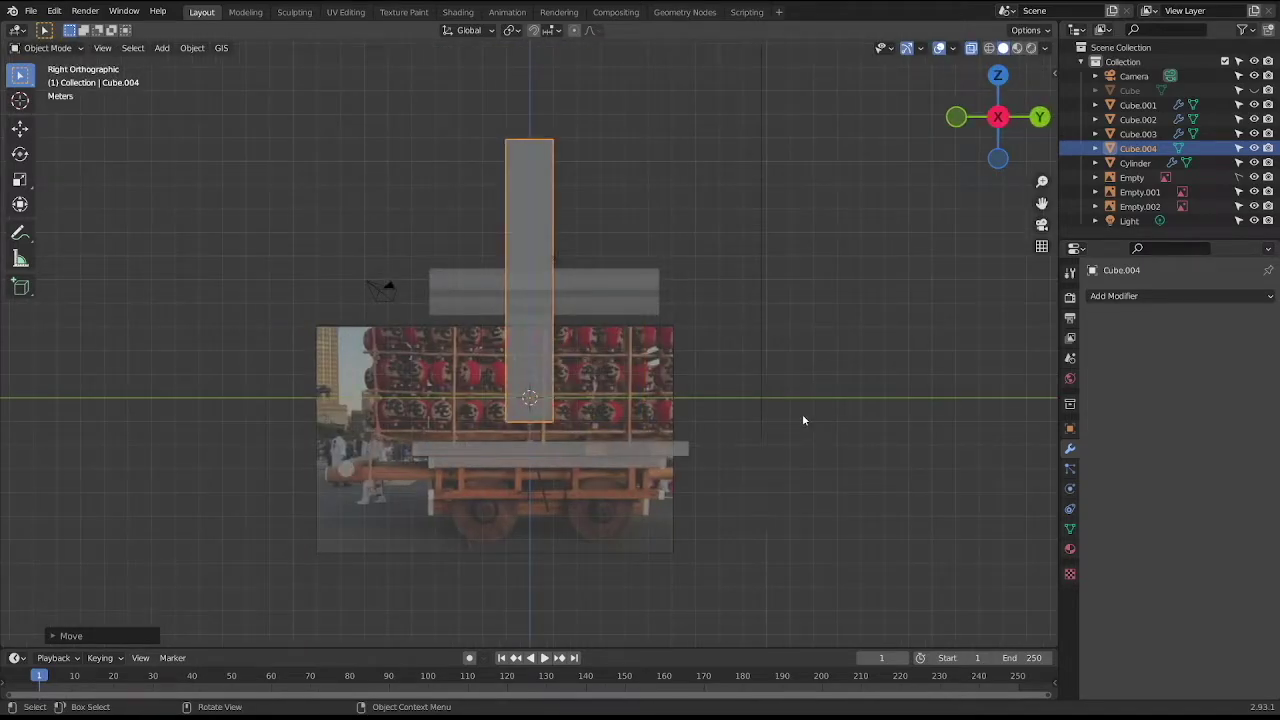
key(Tab)
drag(536, 118, 584, 446)
key(g)
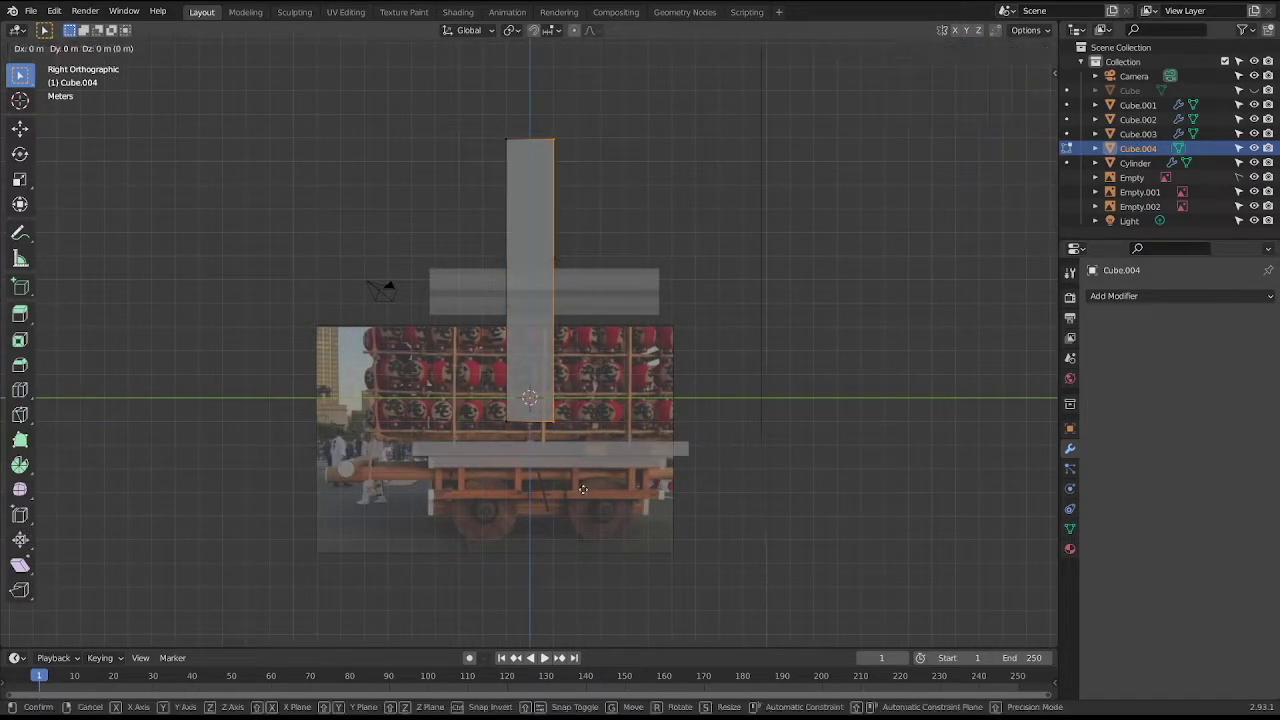
key(y)
click(549, 489)
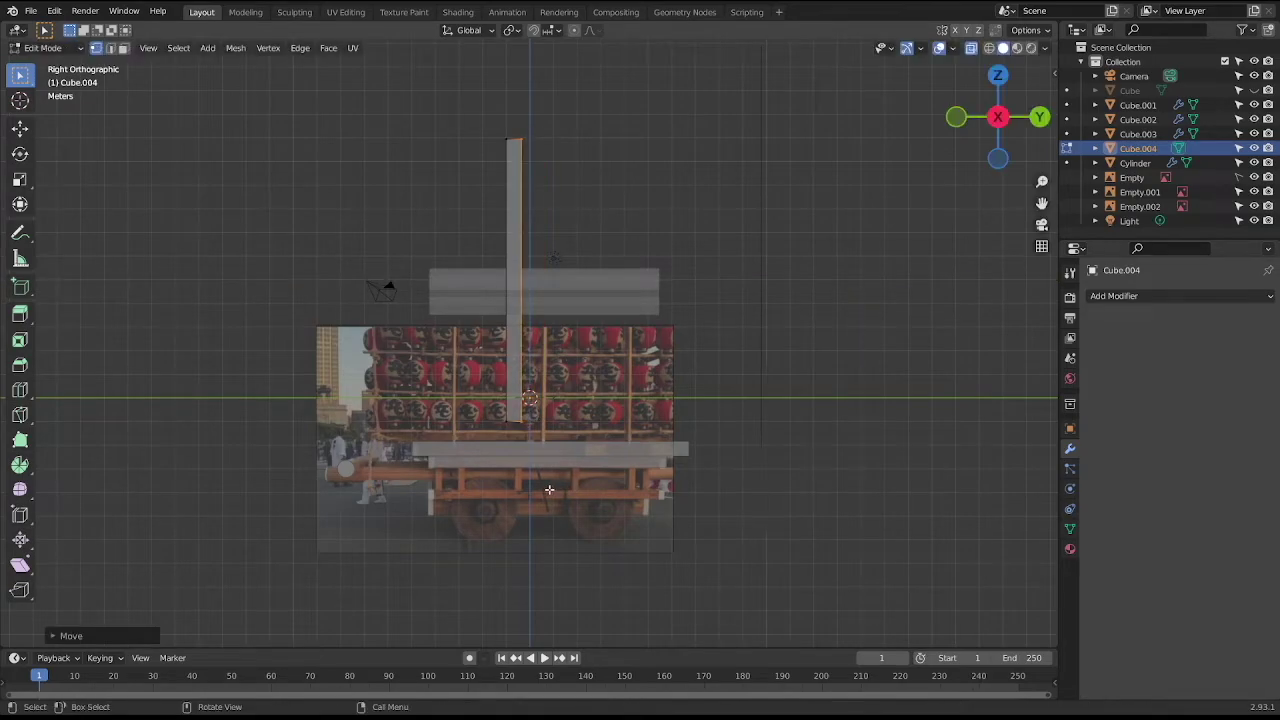
key(g)
key(y)
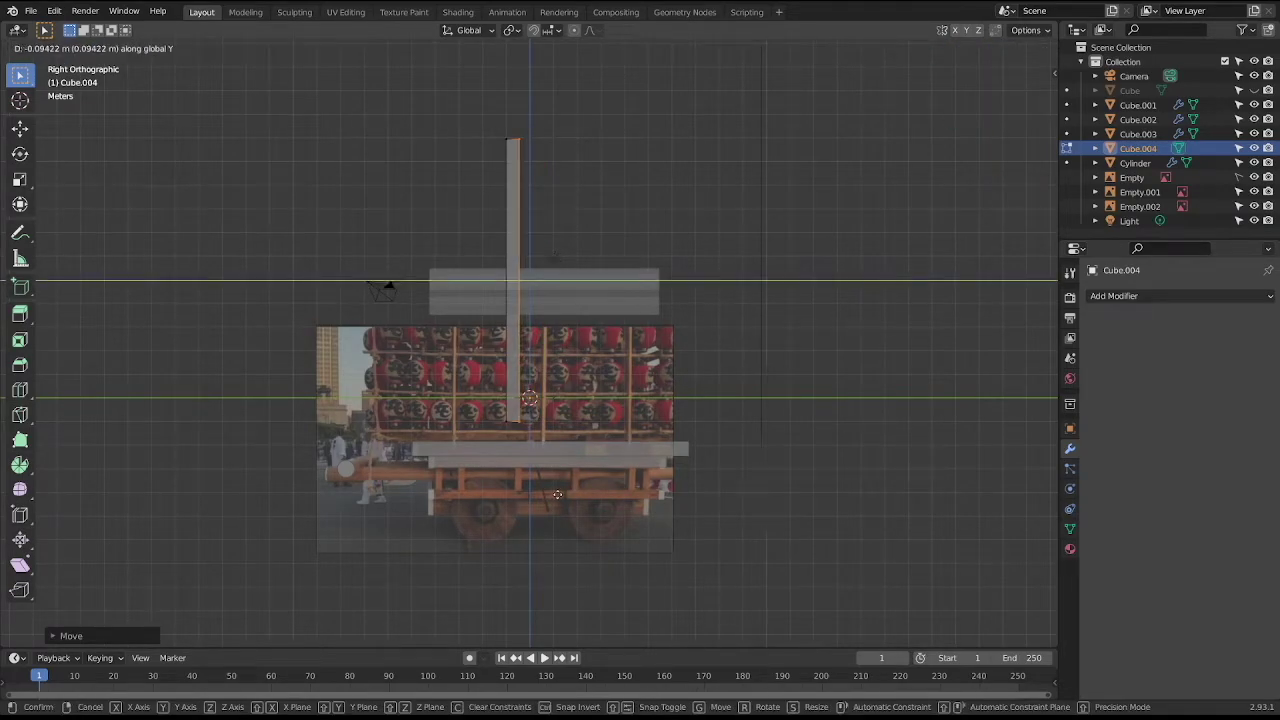
key(Escape)
key(Tab)
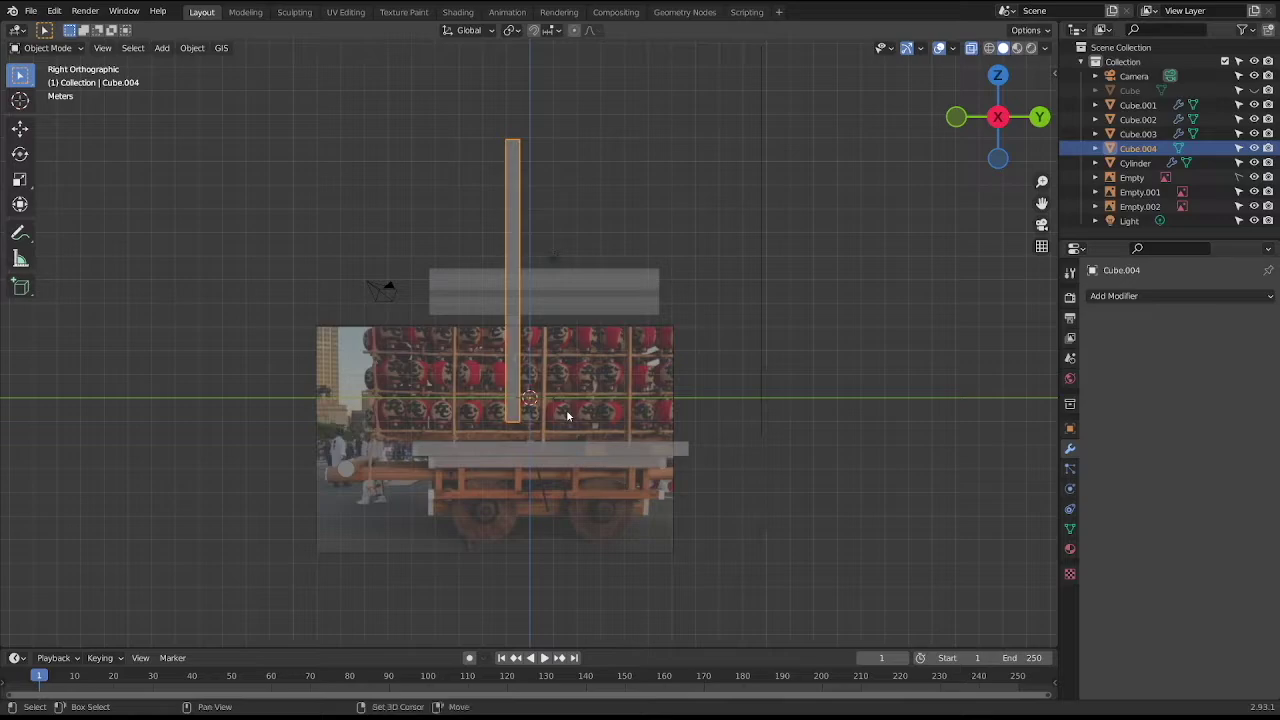
Duplicate the post as Cube.005, shift it along Y, and rotate it 90° into a horizontal beam.
key(shift+d)
key(y)
click(713, 408)
text(r90)
key(Return)
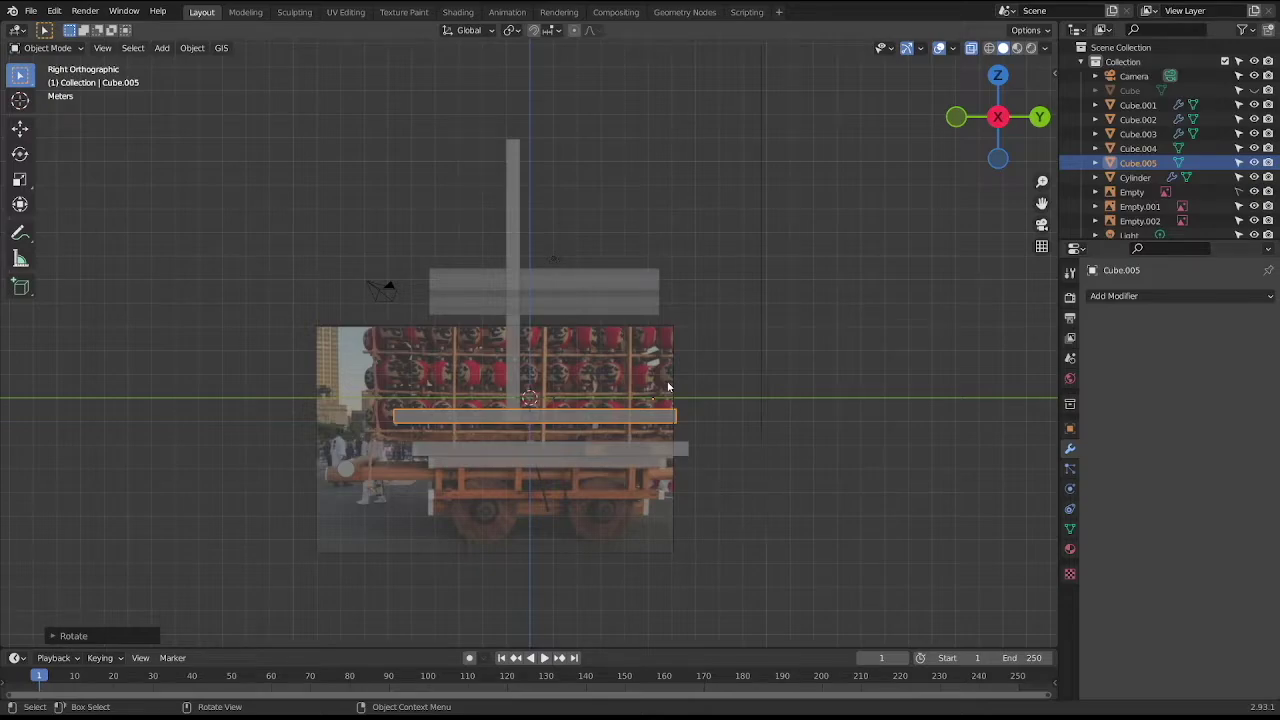
Park the horizontal bar above the model and shift the vertical post further right.
key(g)
click(745, 192)
click(519, 209)
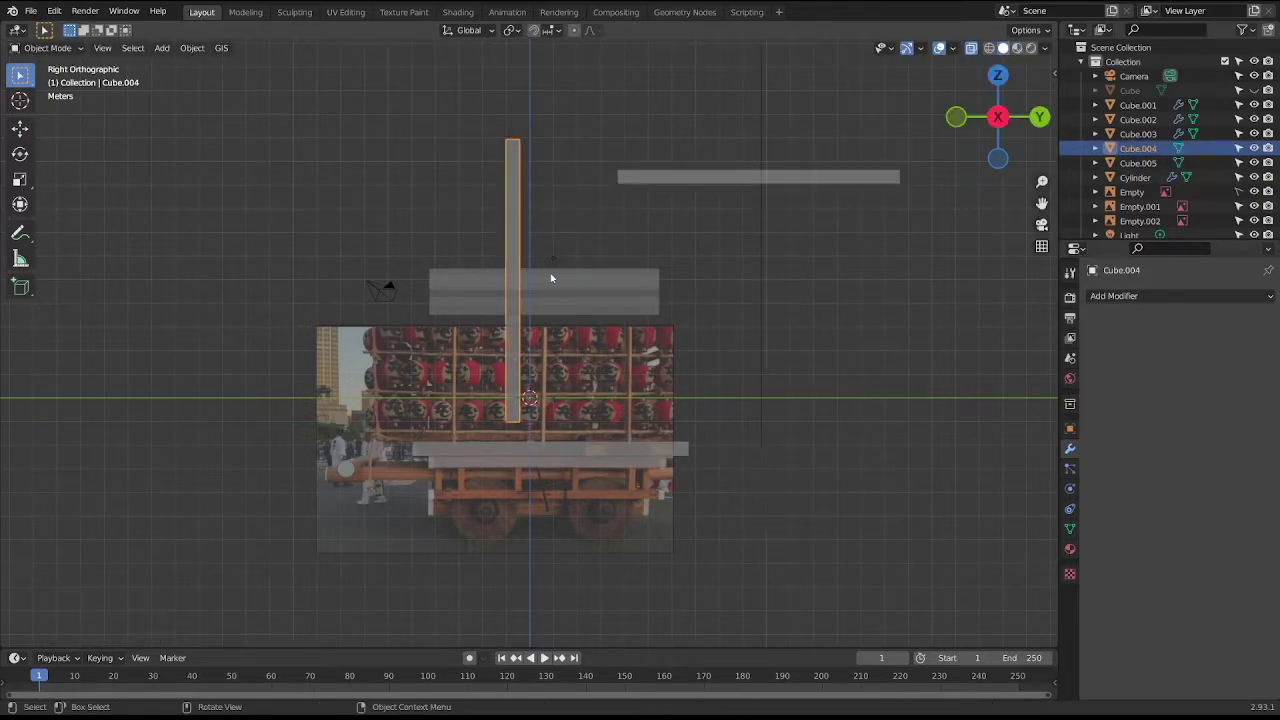
key(g)
click(920, 212)
Duplicate the horizontal bar as Cube.006 and drop it over the wagon's lower frame.
click(828, 184)
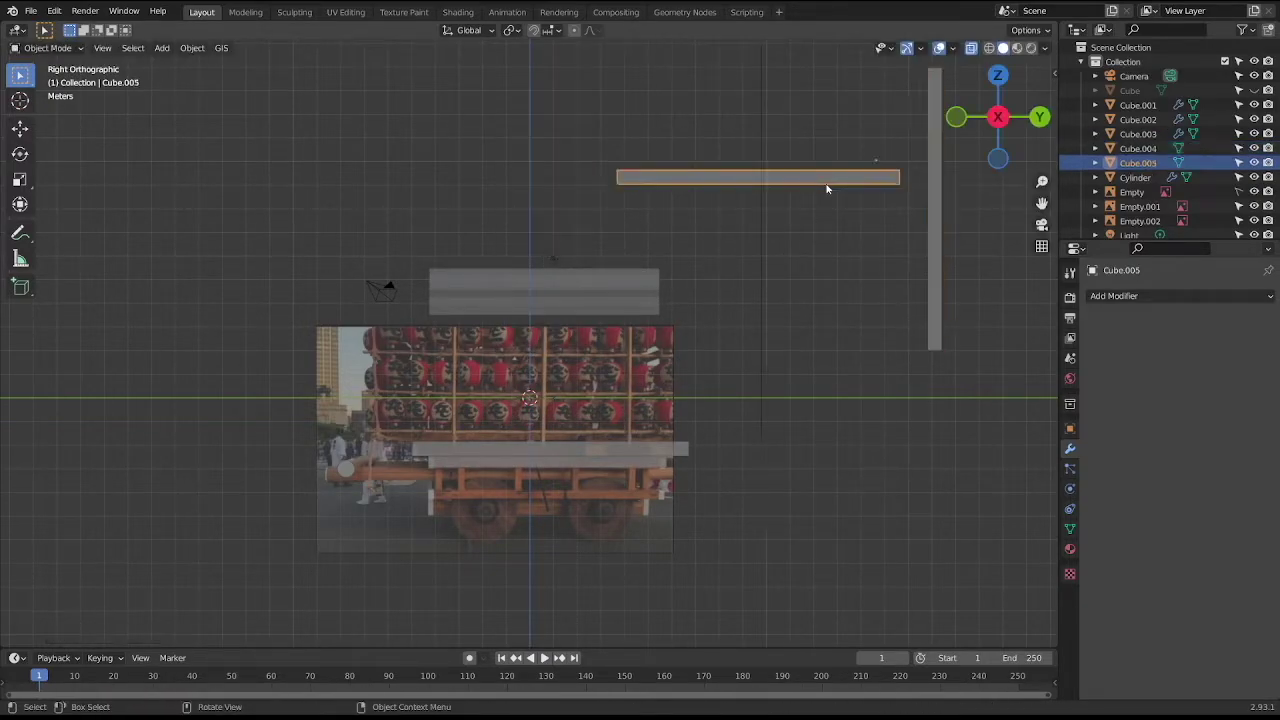
key(shift+d)
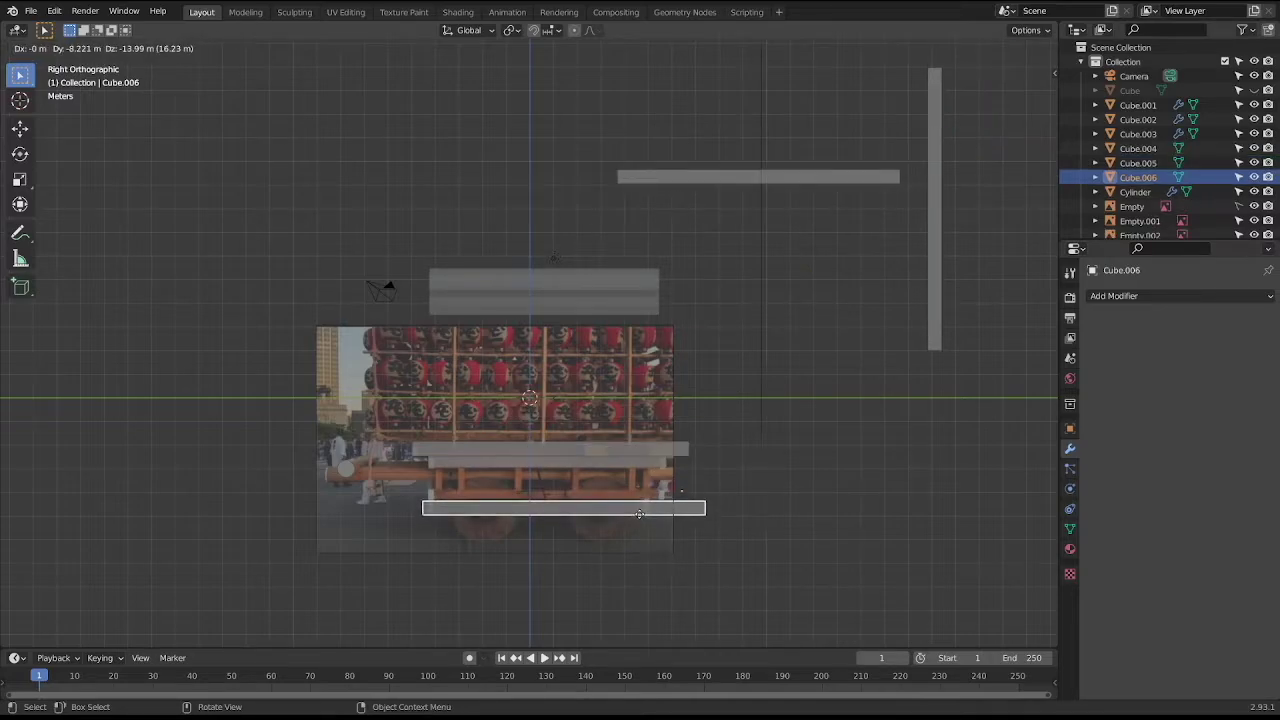
click(646, 507)
scroll(643, 508, up, 3)
scroll(648, 372, up, 3)
In Edit Mode, raise the whole new bar along Z and shift it along Y into place.
key(Tab)
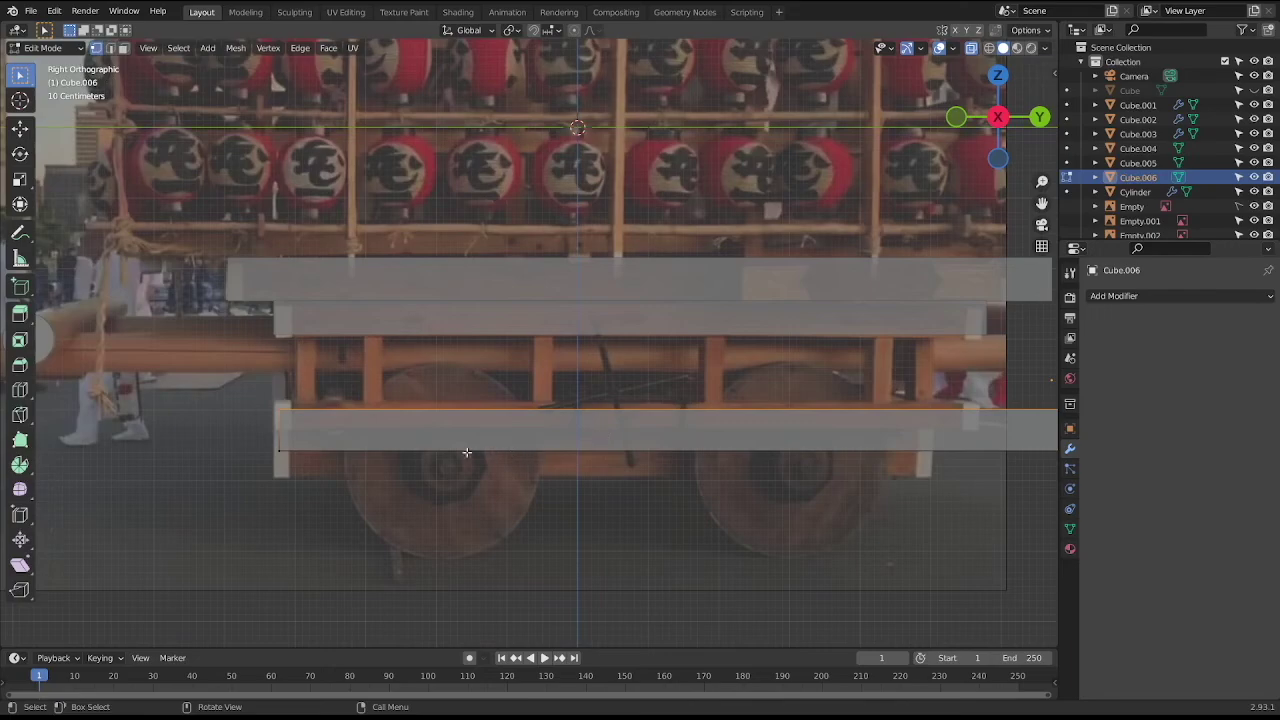
key(a)
shift+middle_drag(418, 471, 284, 493)
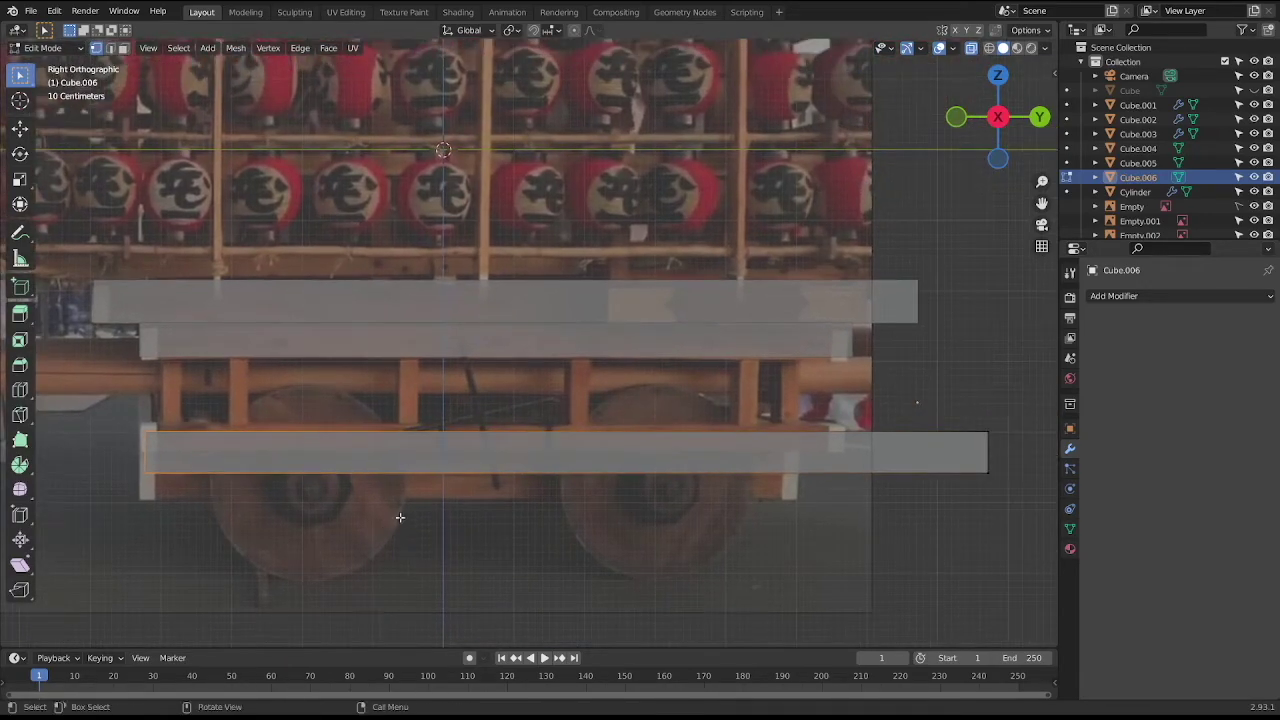
drag(113, 426, 980, 514)
key(g)
key(z)
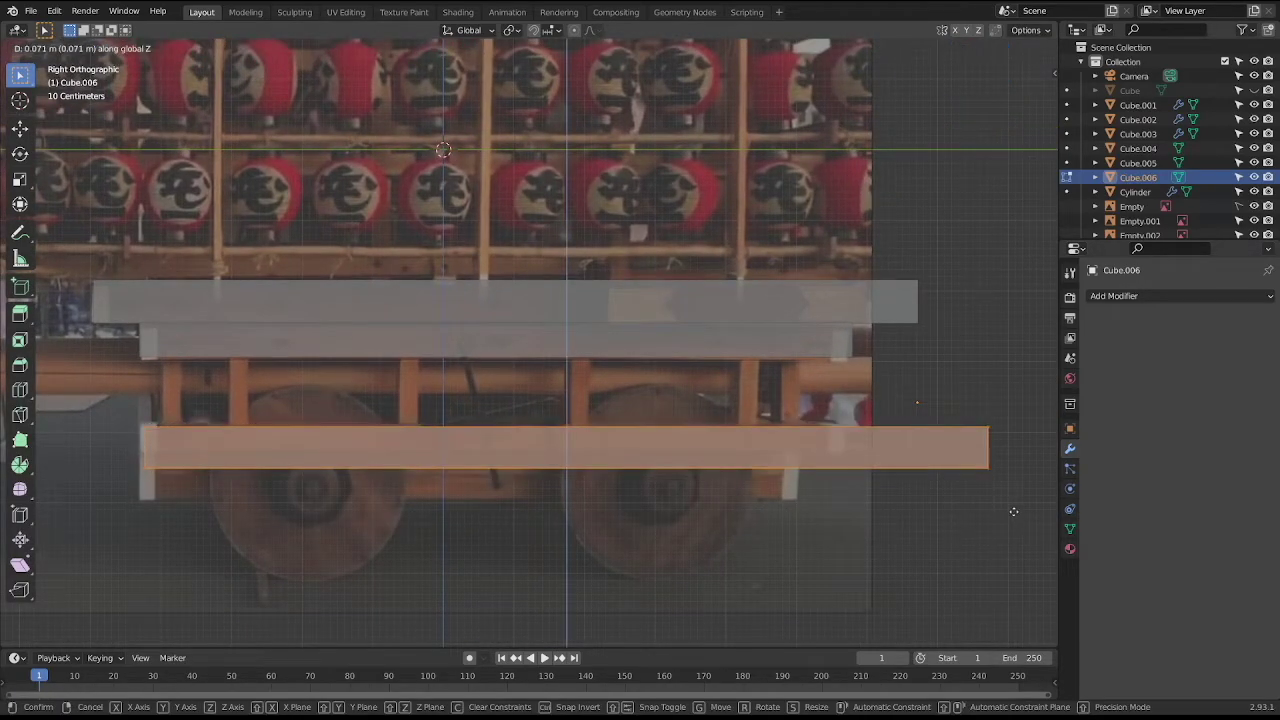
click(1013, 510)
key(g)
key(y)
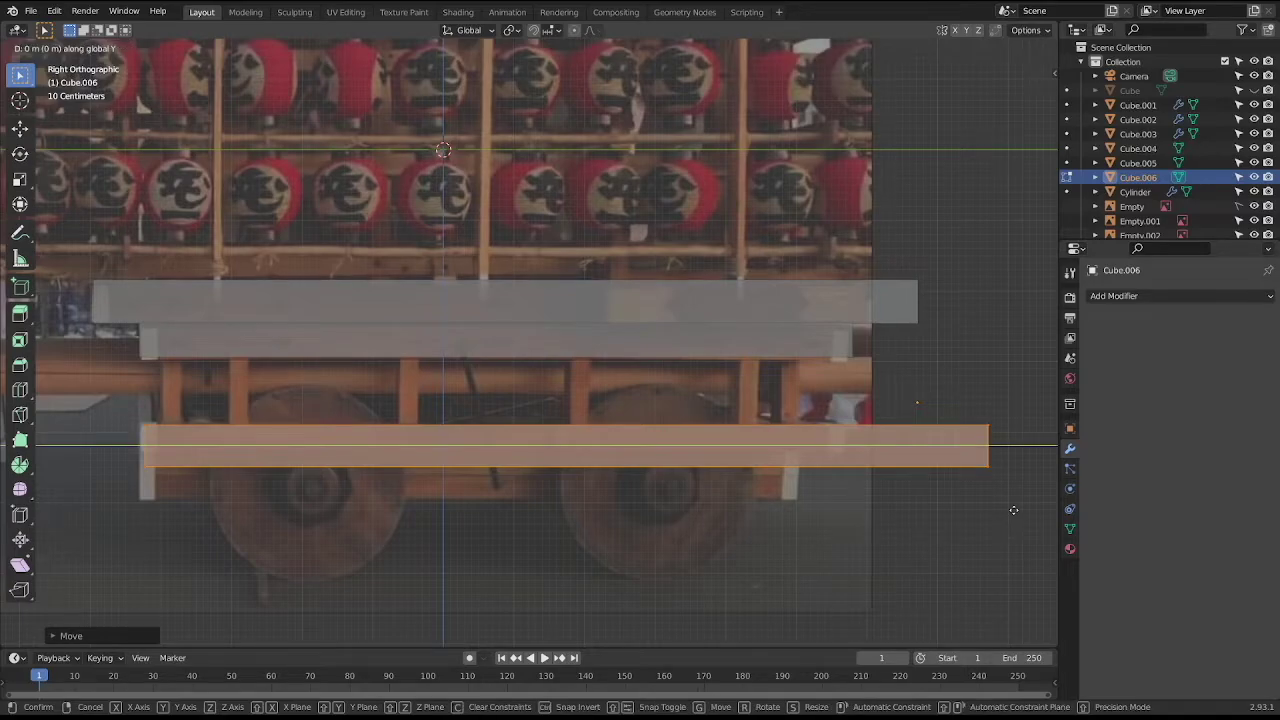
click(1010, 510)
Trim the bar's right end back to the wagon's rear and raise its bottom edge to thin it.
click(1035, 539)
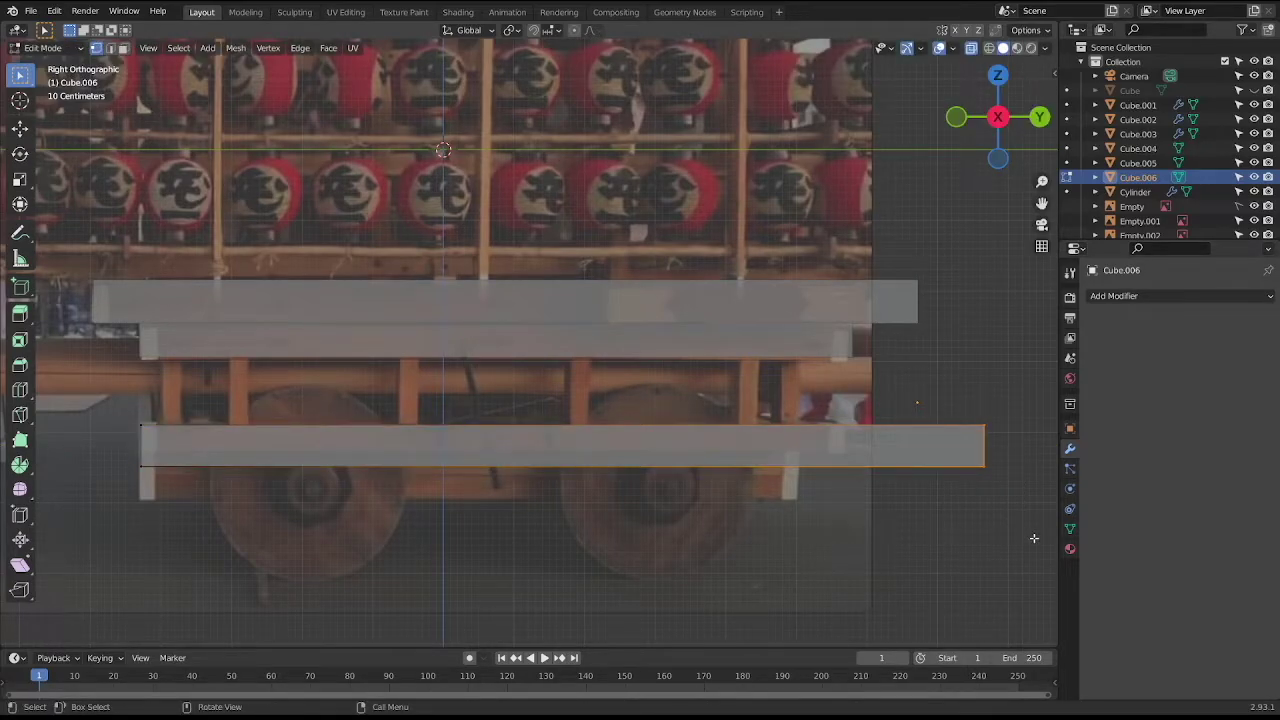
key(g)
key(y)
click(895, 534)
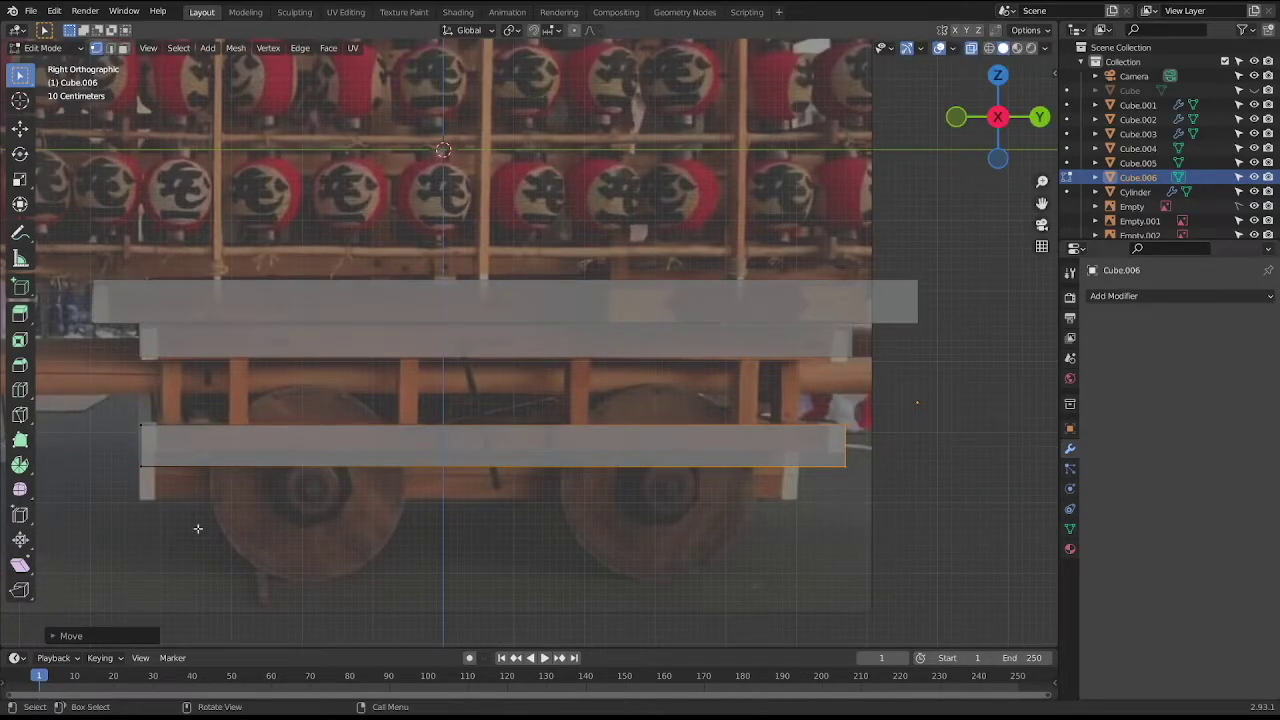
key(g)
key(z)
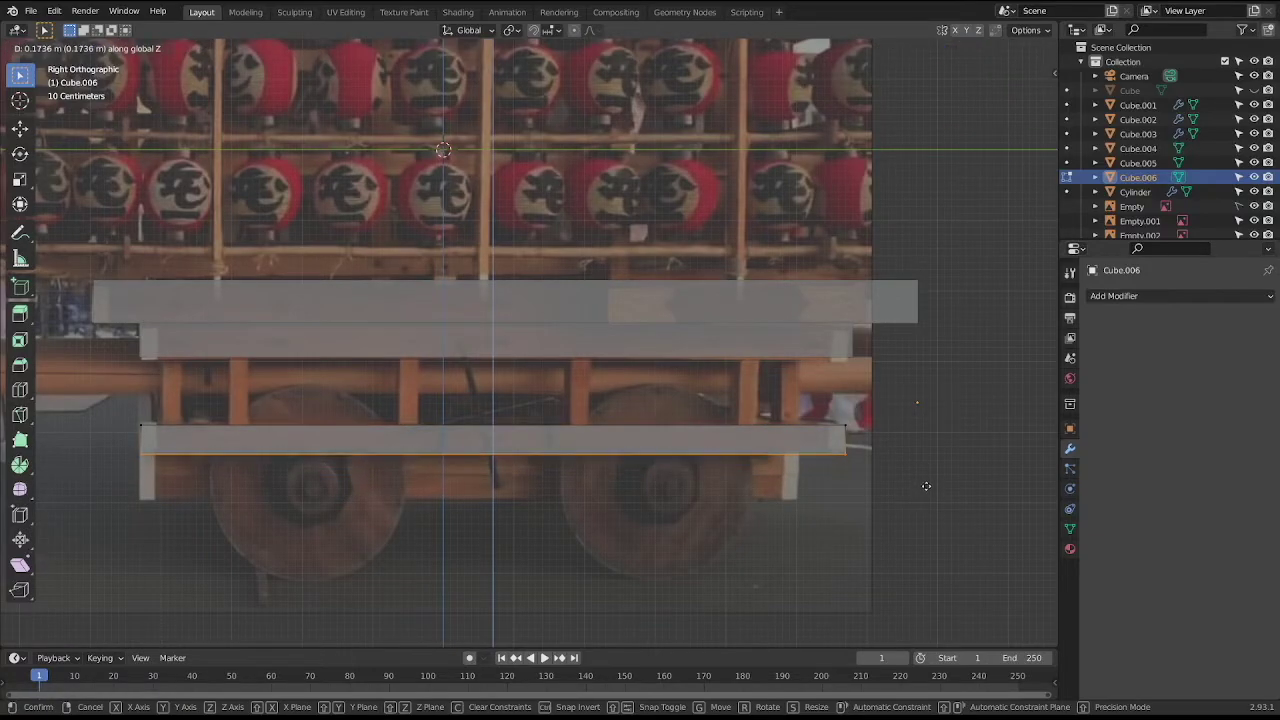
click(927, 483)
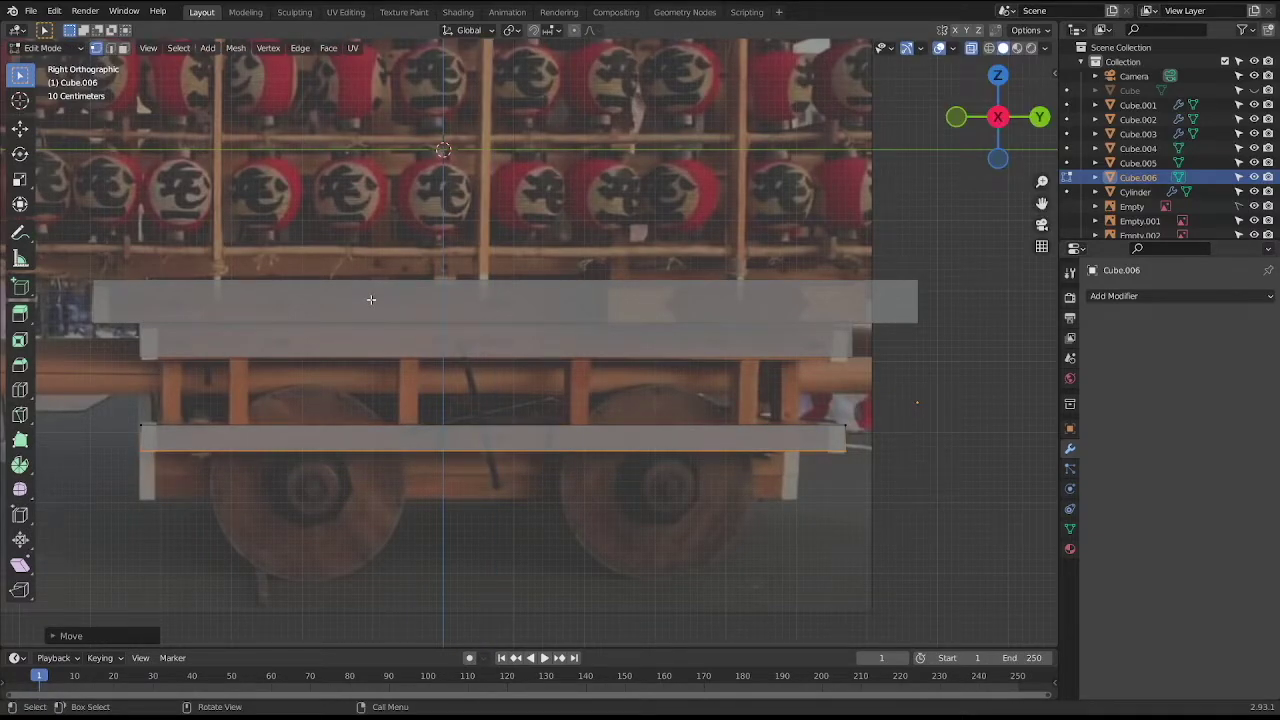
key(KP_1)
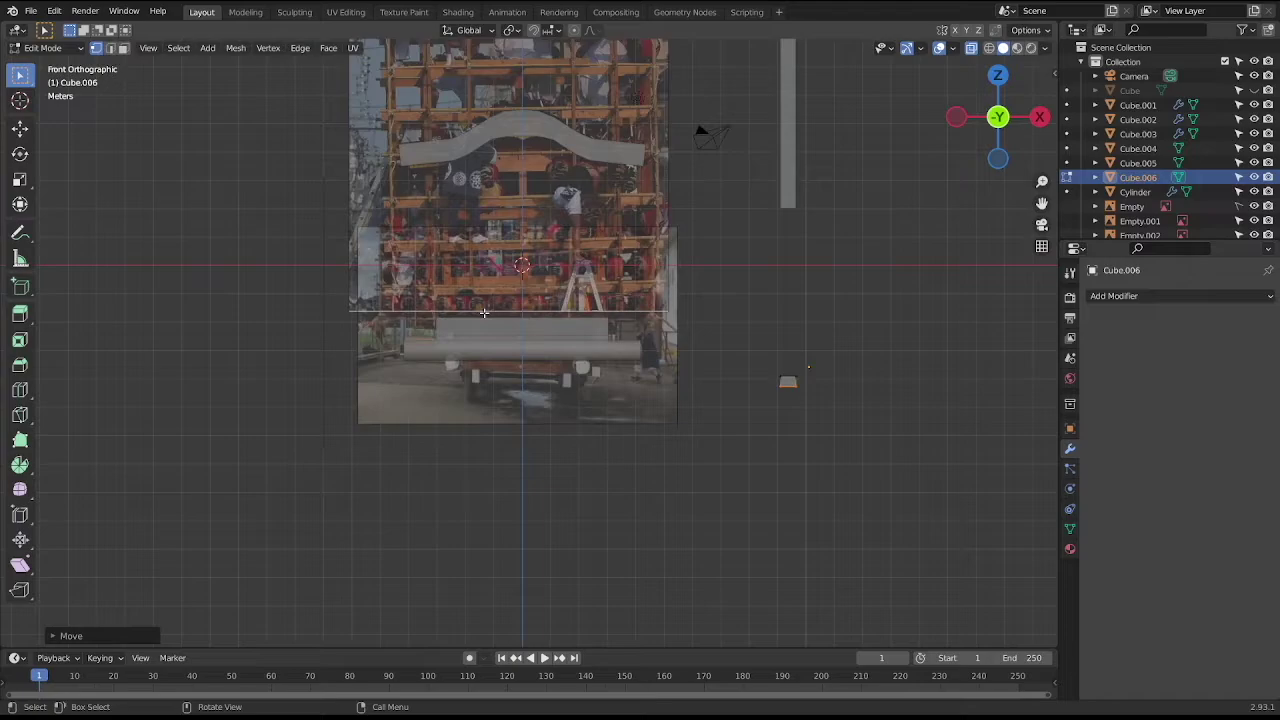
key(Tab)
scroll(494, 327, down, 3)
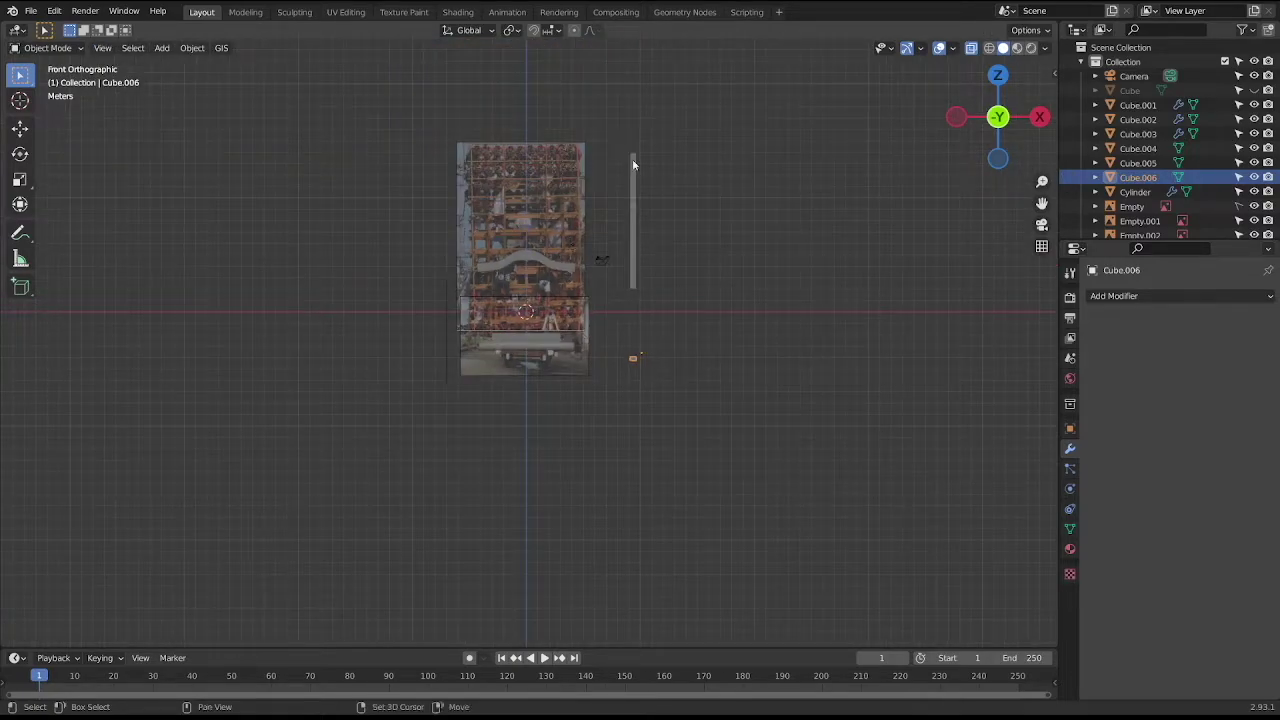
Duplicate the upper bar Cube.005 and rotate the copy 90° about the vertical axis.
middle_drag(629, 158, 607, 301)
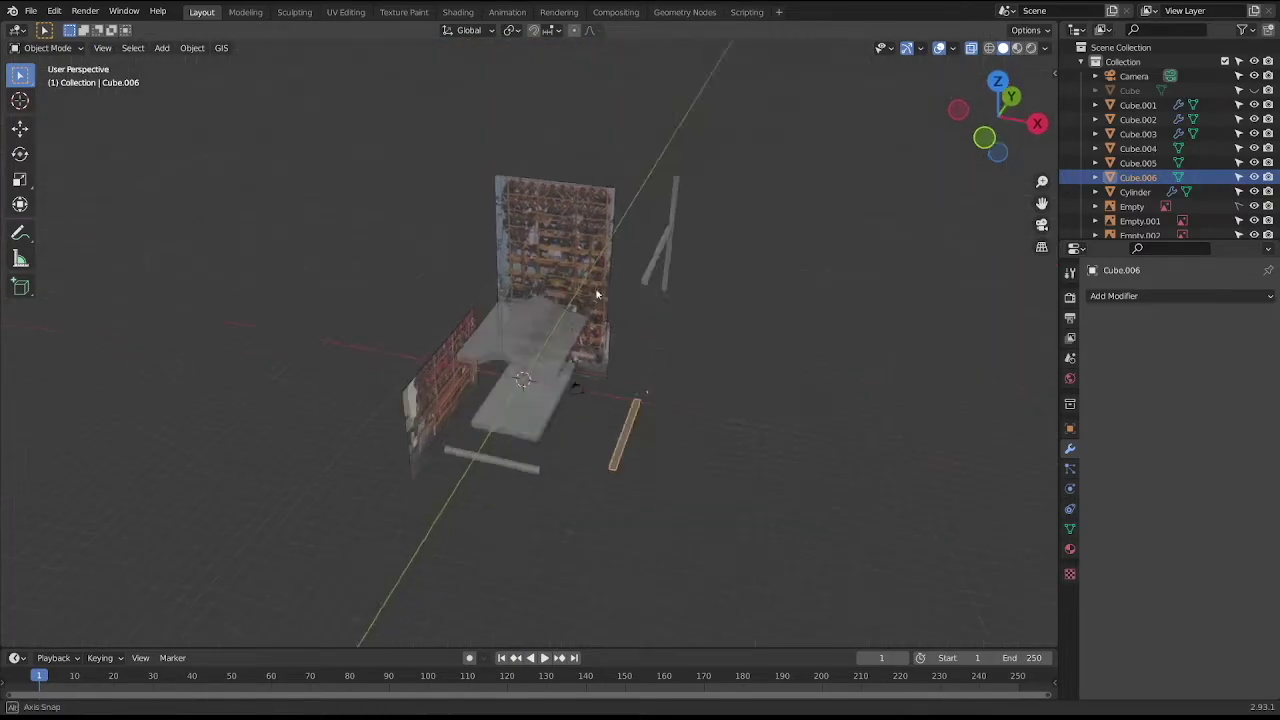
click(686, 272)
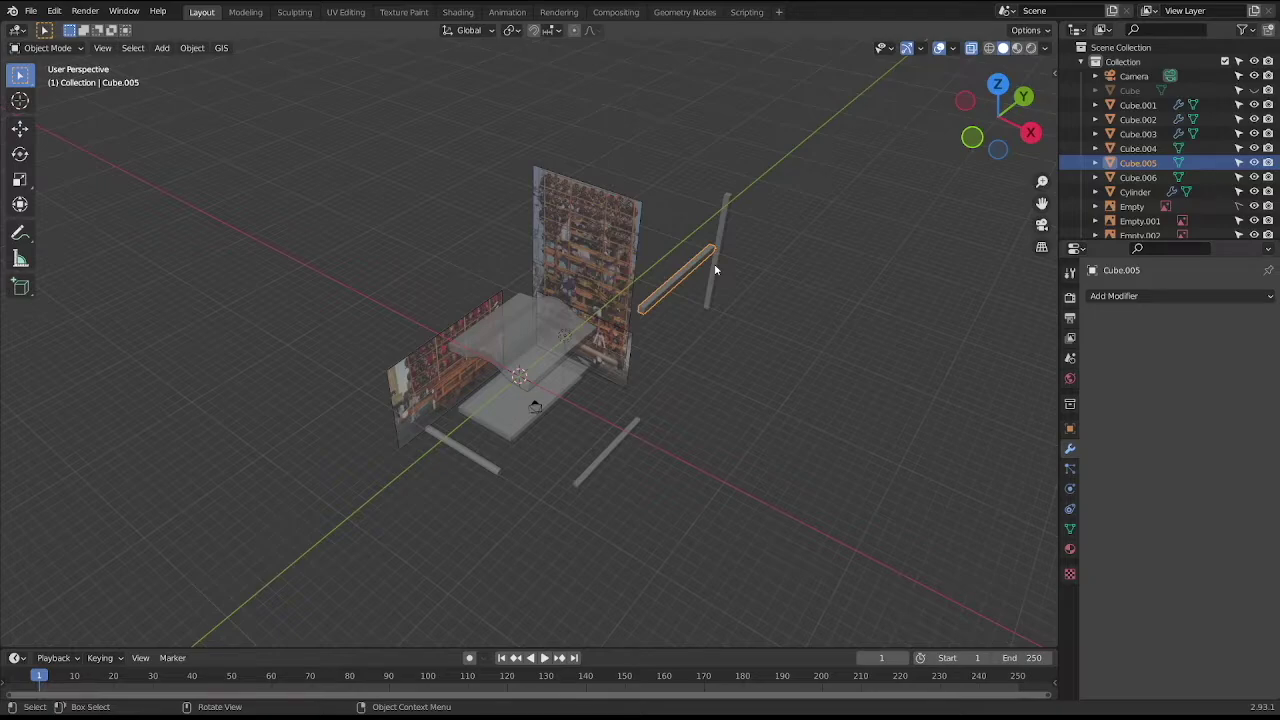
key(shift+d)
click(695, 343)
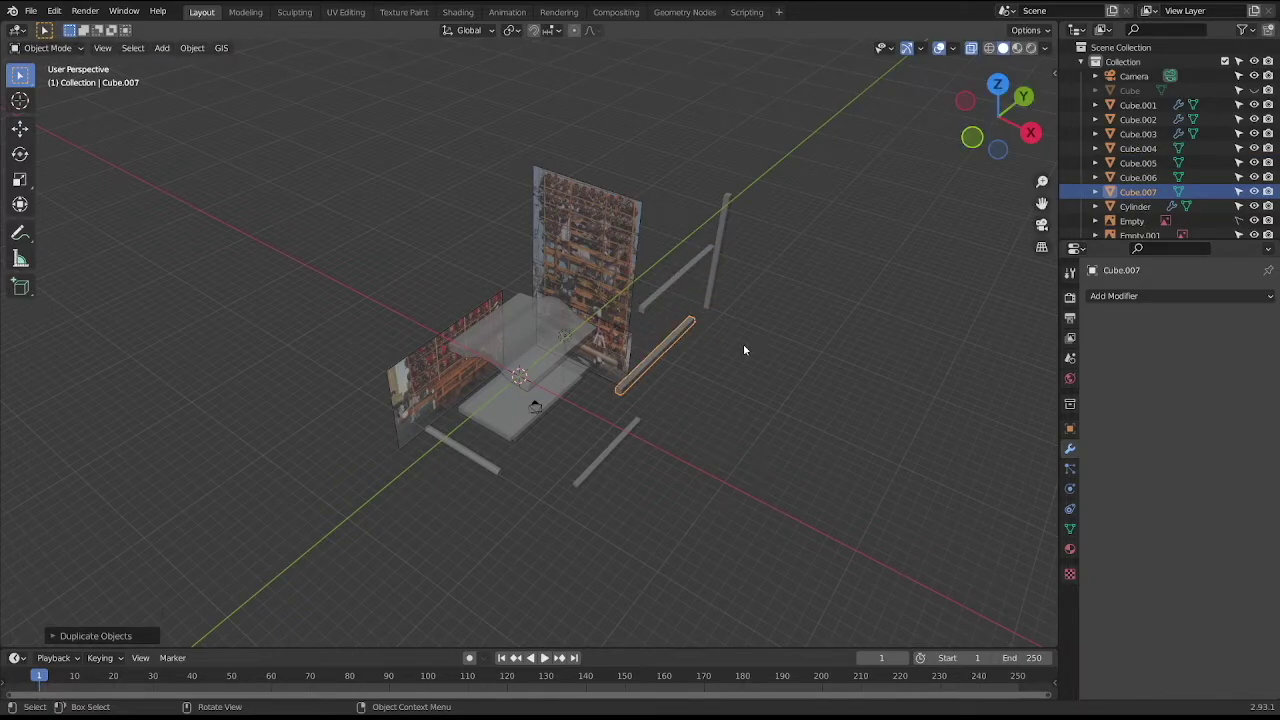
text(r)
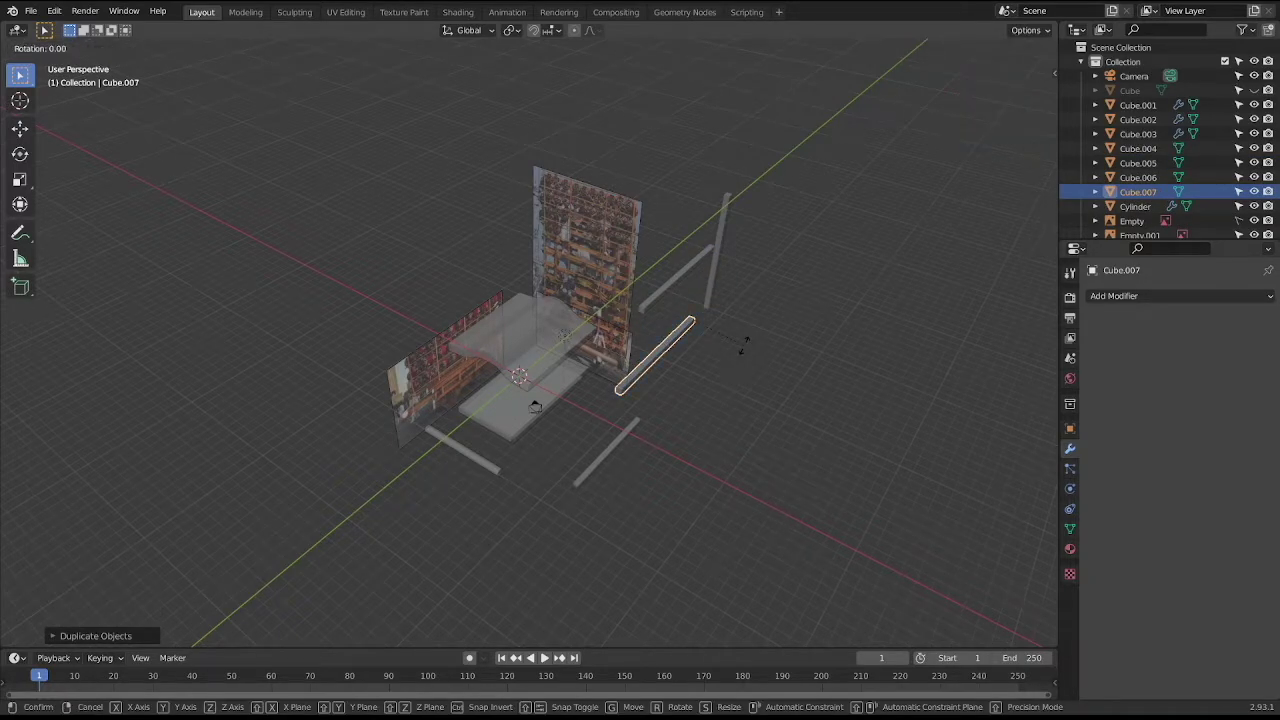
text(z1)
text(0)
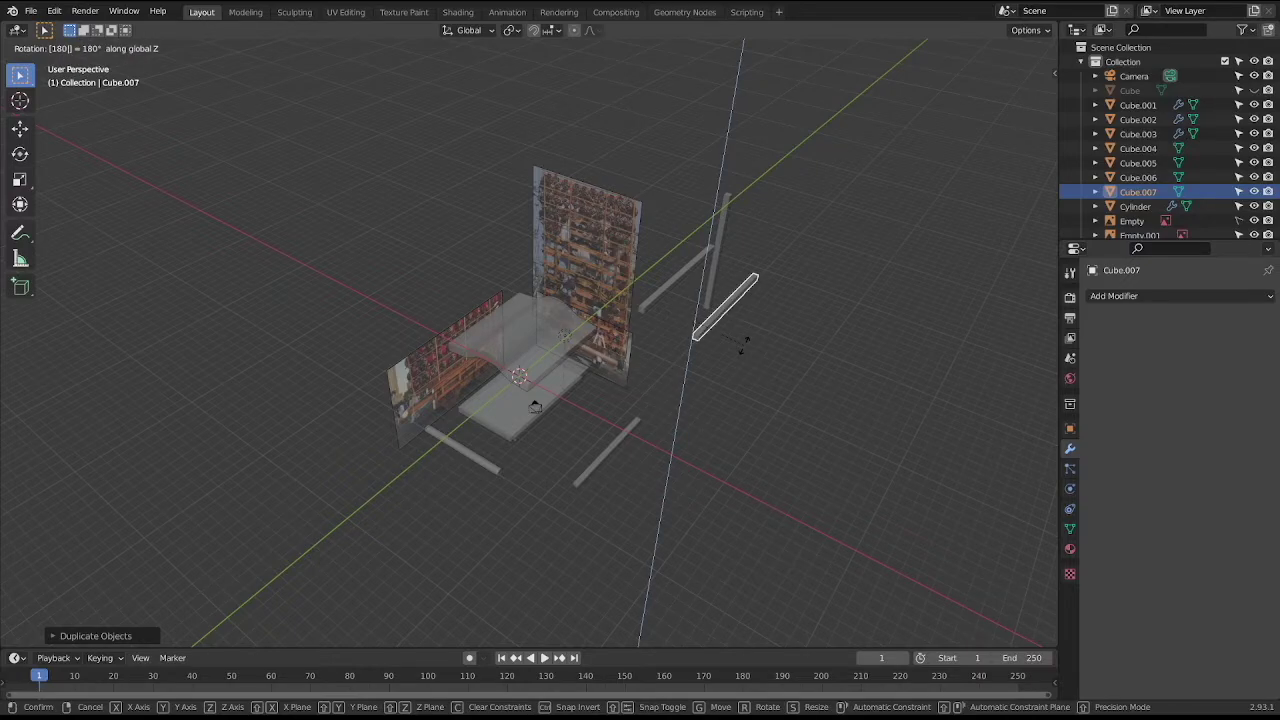
key(Return)
text(rz90)
key(Return)
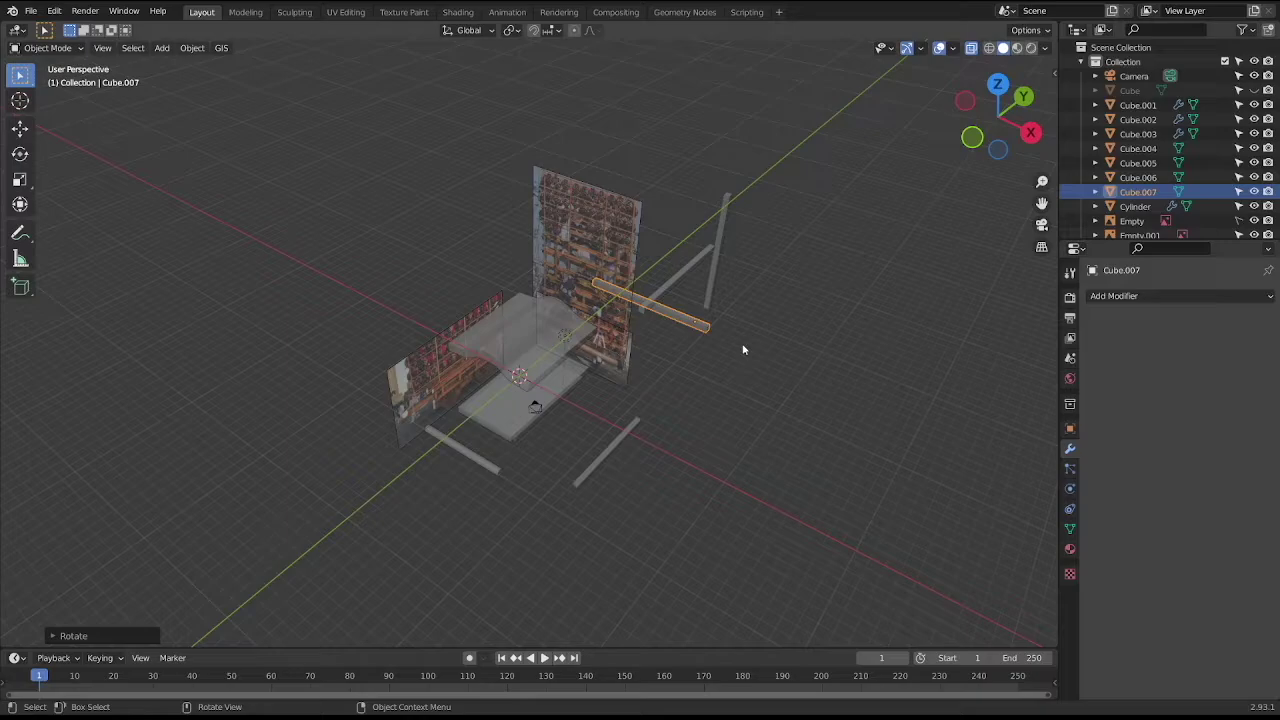
Duplicate the turned bar and raise it to wheel height in front view.
key(shift+d)
click(530, 514)
key(KP_8)
key(KP_1)
scroll(529, 507, up, 5)
scroll(529, 507, up, 1)
scroll(523, 503, down, 2)
key(g)
key(z)
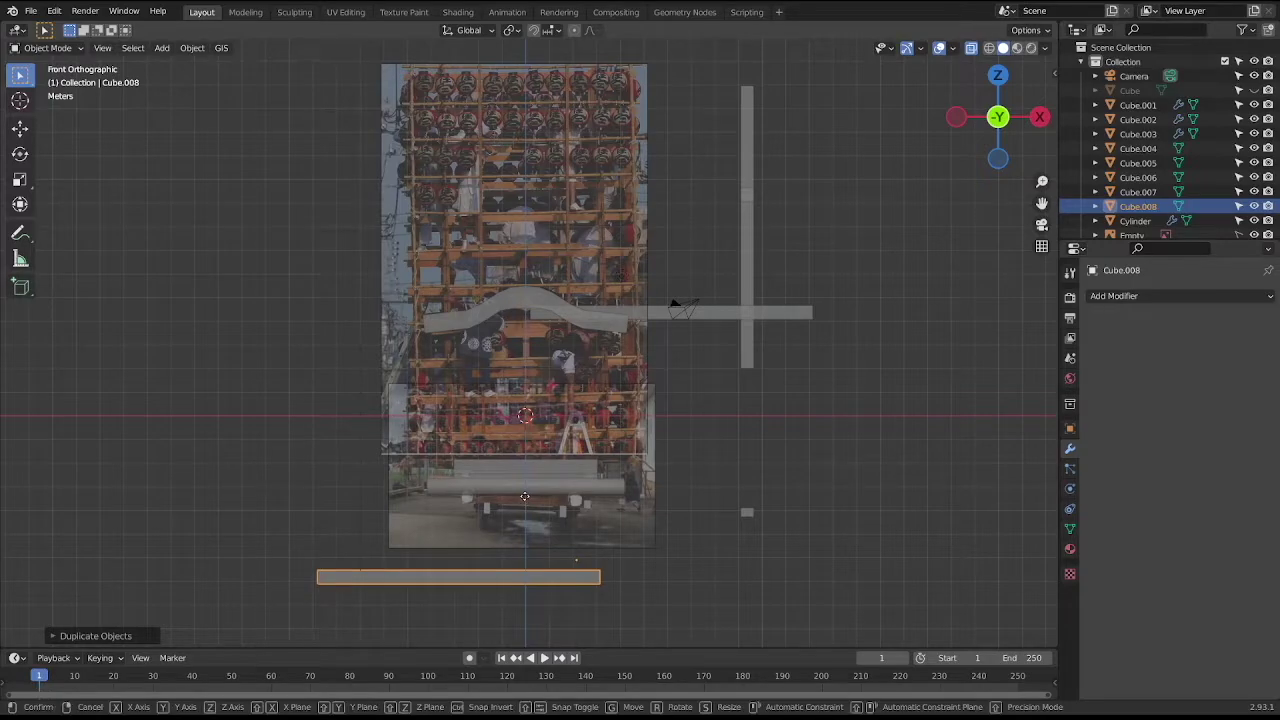
click(528, 438)
Slide the lower side rod Cube.006 along X onto the wagon's side.
middle_drag(549, 491, 560, 523)
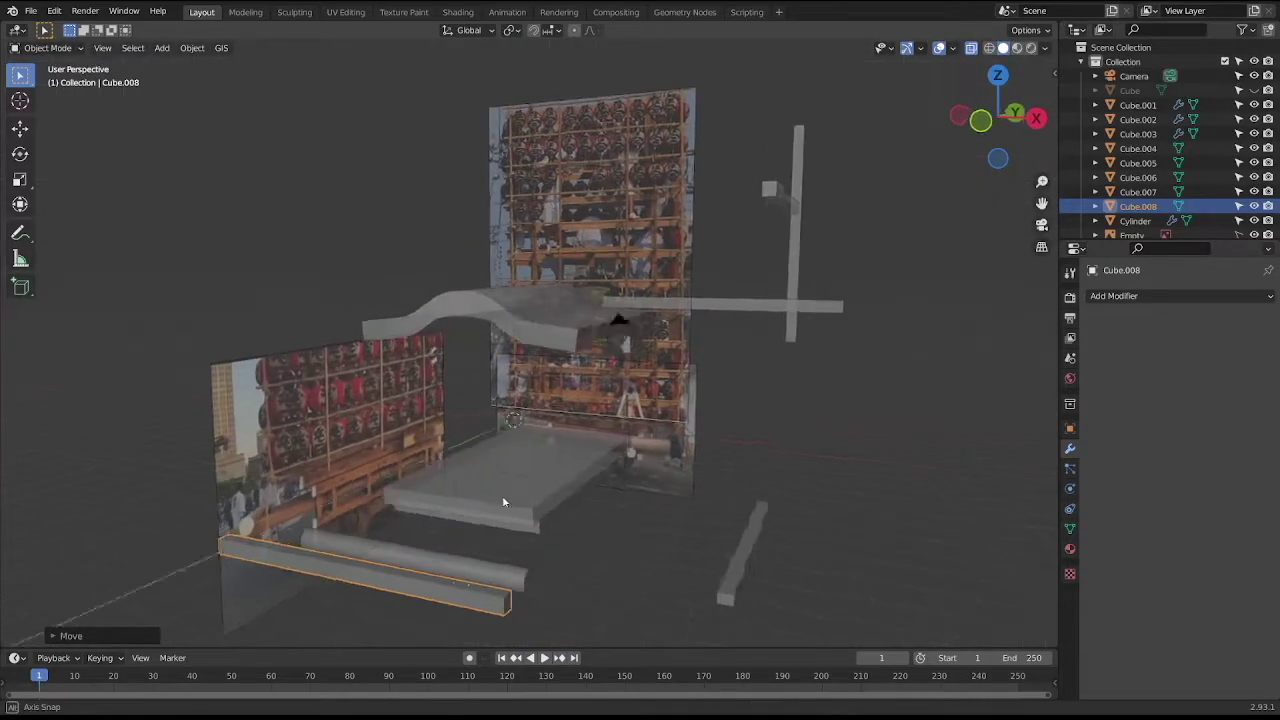
click(745, 537)
key(g)
key(x)
click(591, 505)
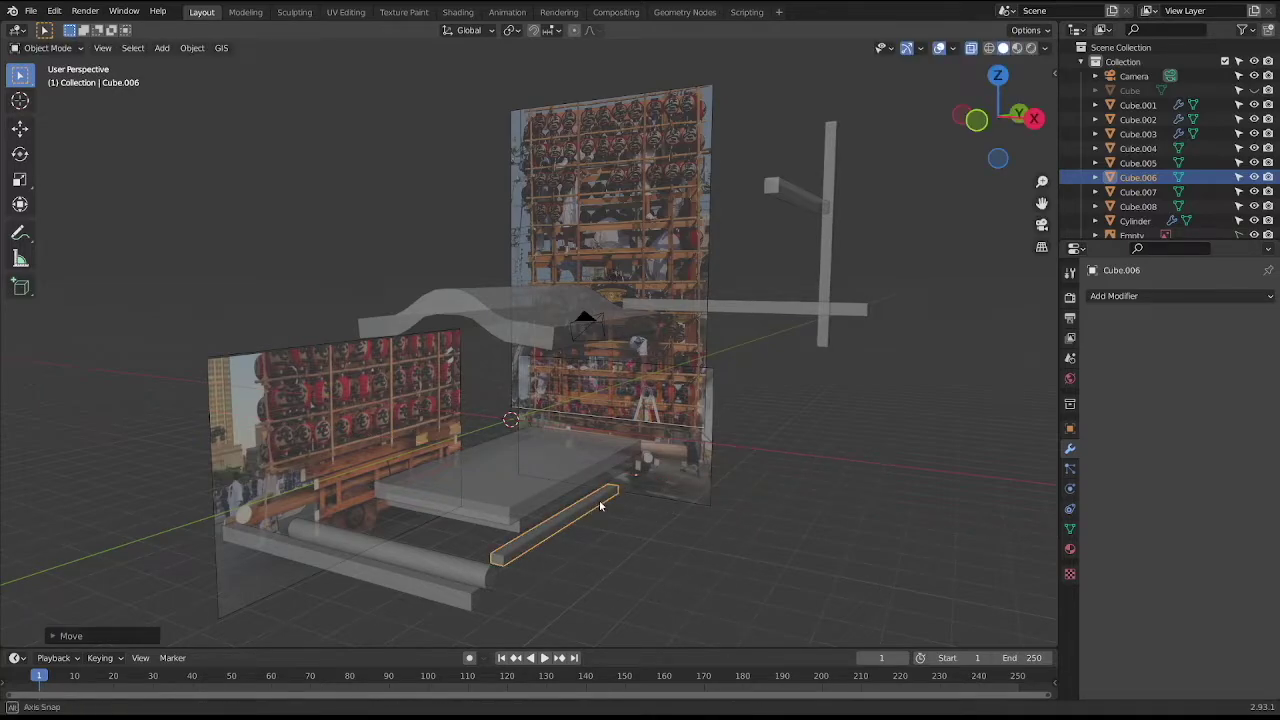
middle_drag(591, 505, 577, 484)
key(KP_1)
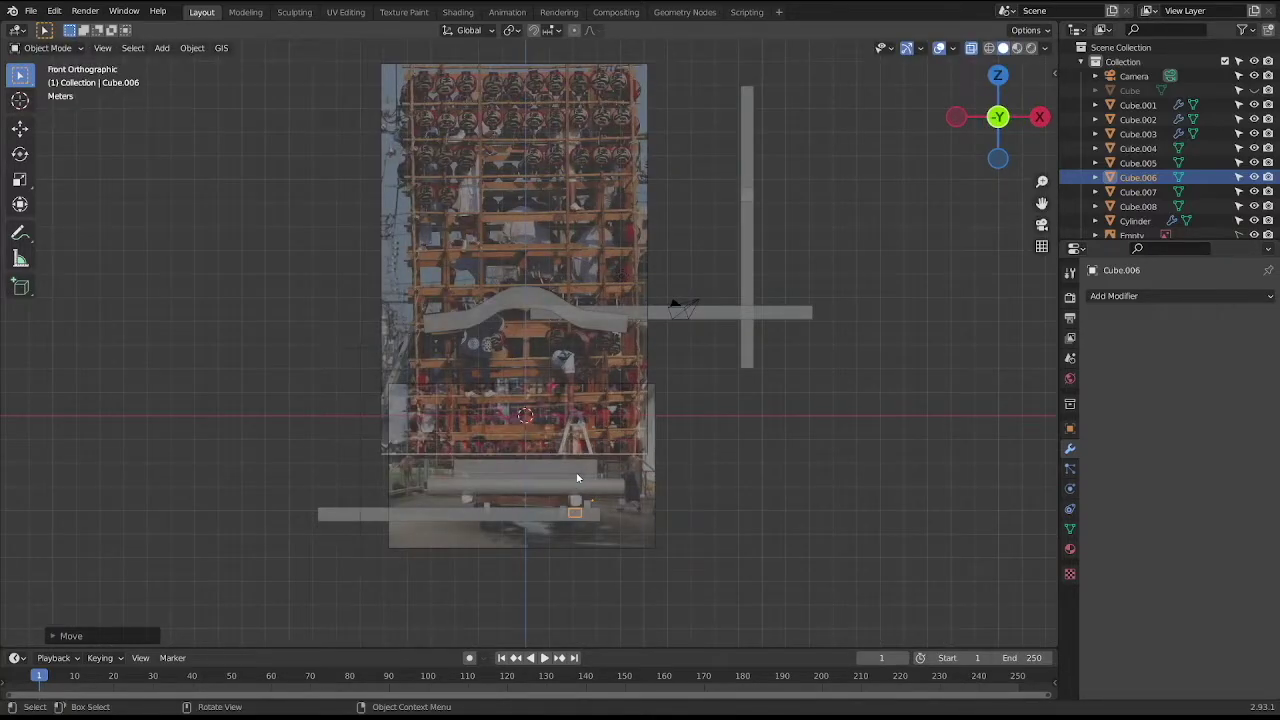
mouse_move(577, 478)
middle_down()
mouse_move(629, 392)
mouse_move(548, 360)
mouse_move(605, 370)
mouse_move(600, 358)
middle_up()
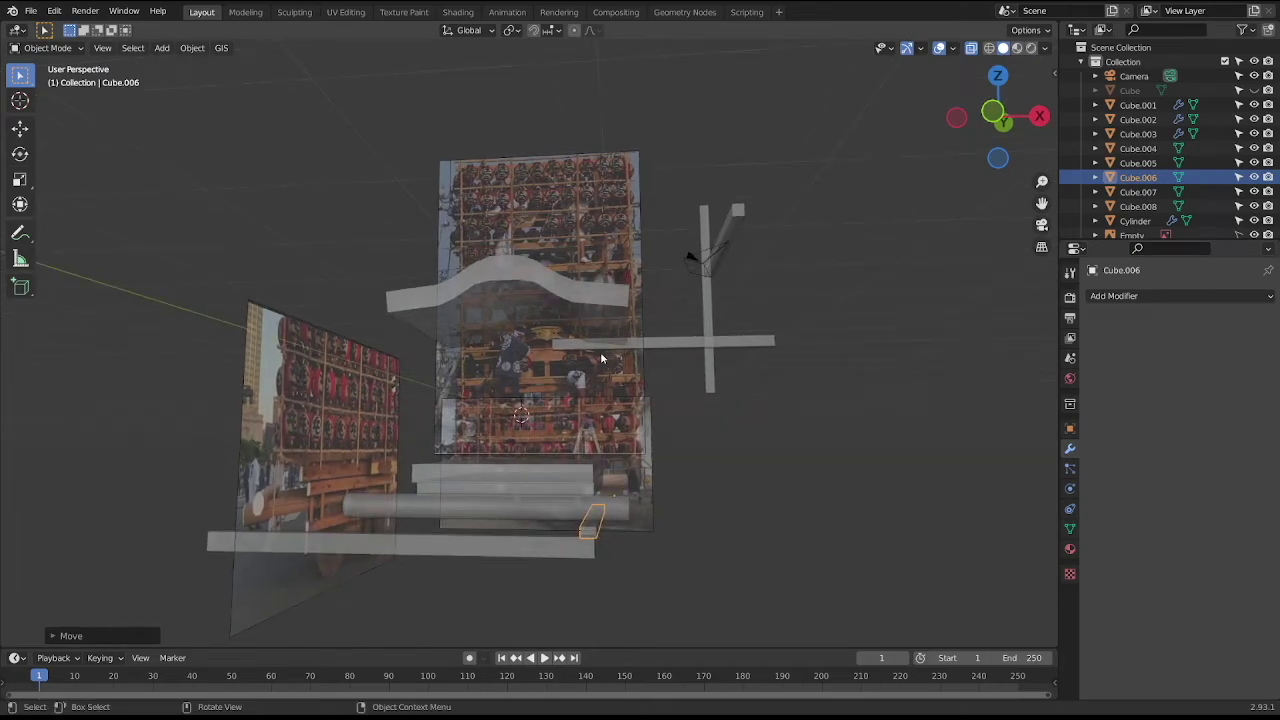
In front view, nudge the small block along X to line up with the reference image.
key(KP_1)
scroll(600, 355, up, 2)
scroll(582, 318, up, 1)
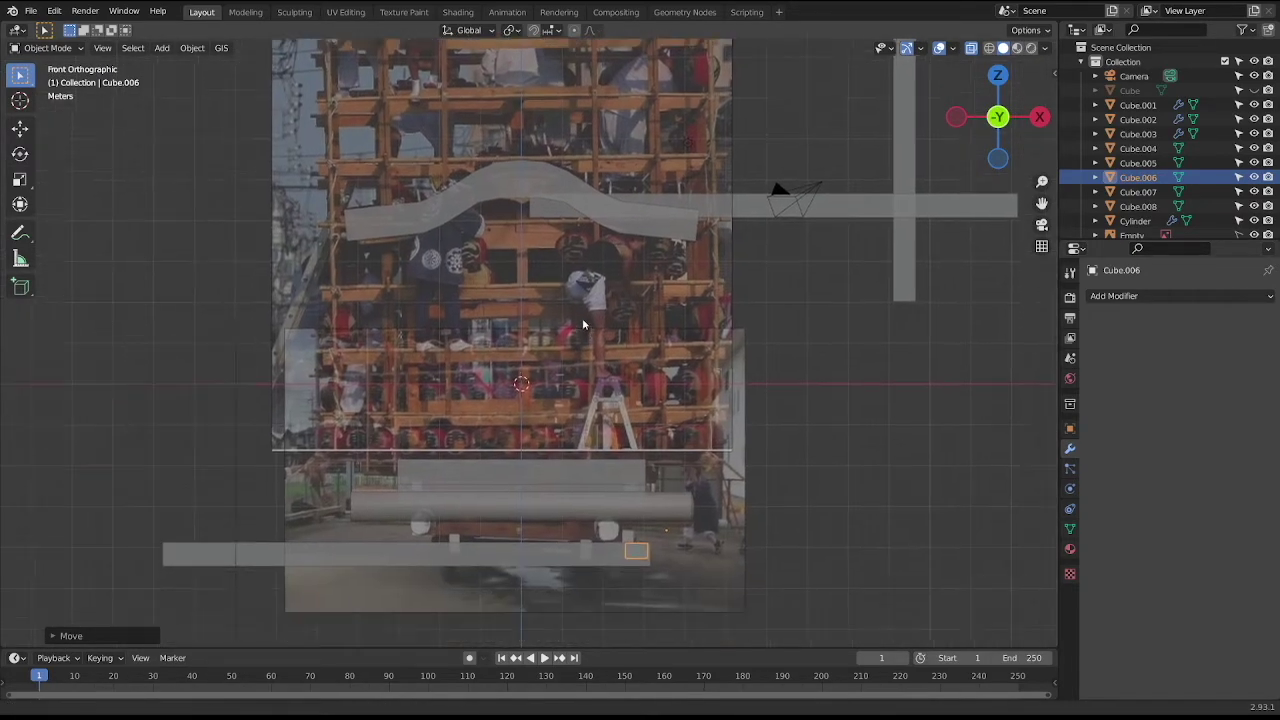
key(g)
key(x)
click(640, 358)
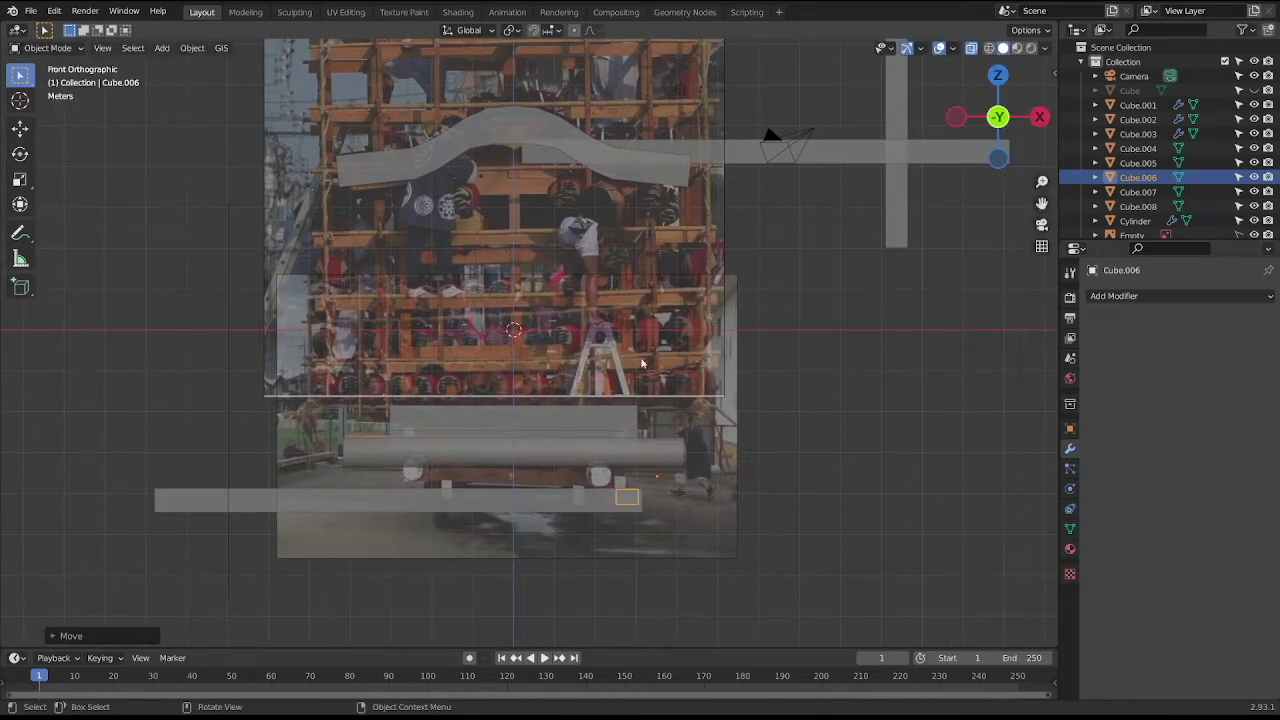
click(500, 510)
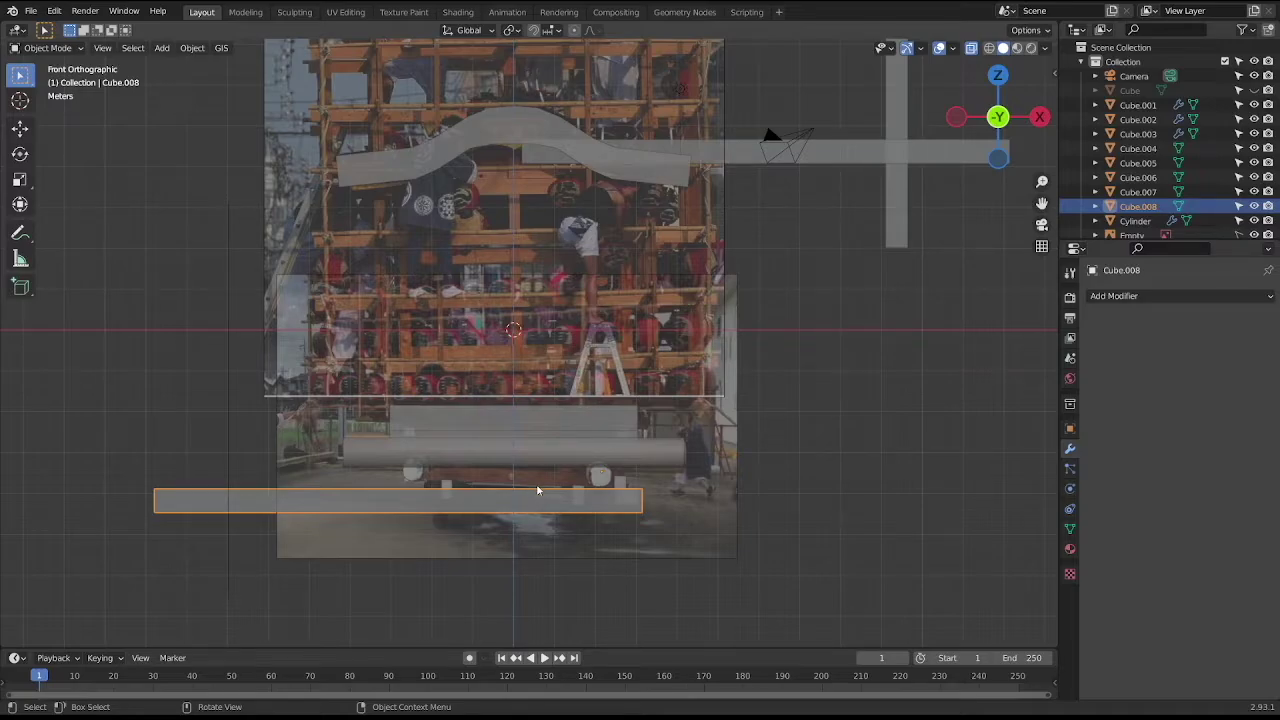
Raise the long bar along Z, then in Edit Mode lower its top edge and shift it along X.
key(g)
key(z)
click(540, 466)
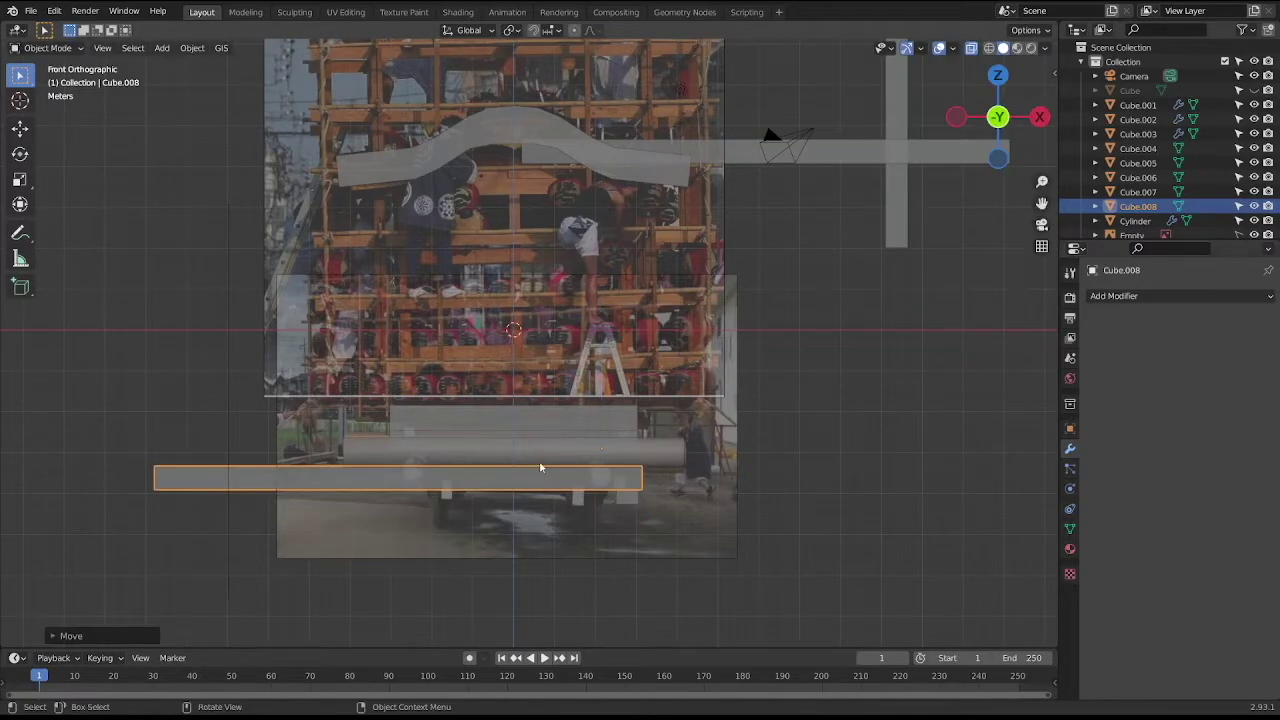
key(Tab)
key(g)
key(z)
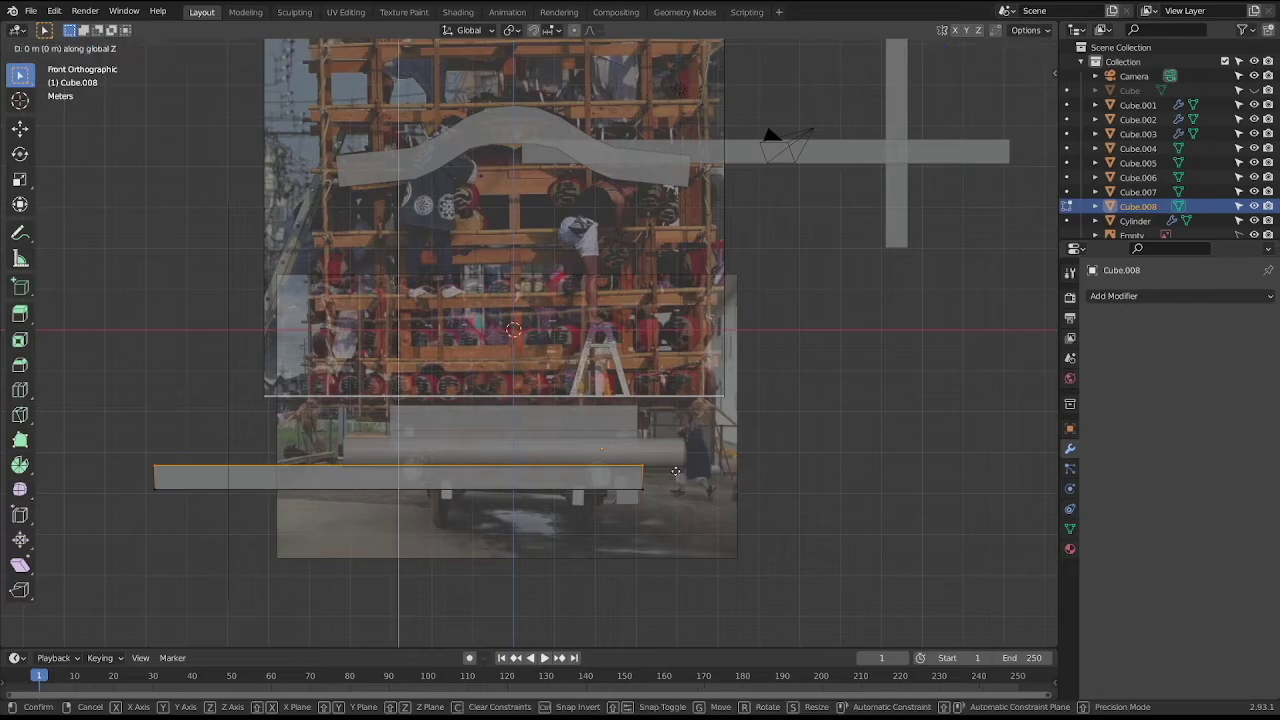
click(676, 477)
key(g)
key(y)
key(x)
click(639, 505)
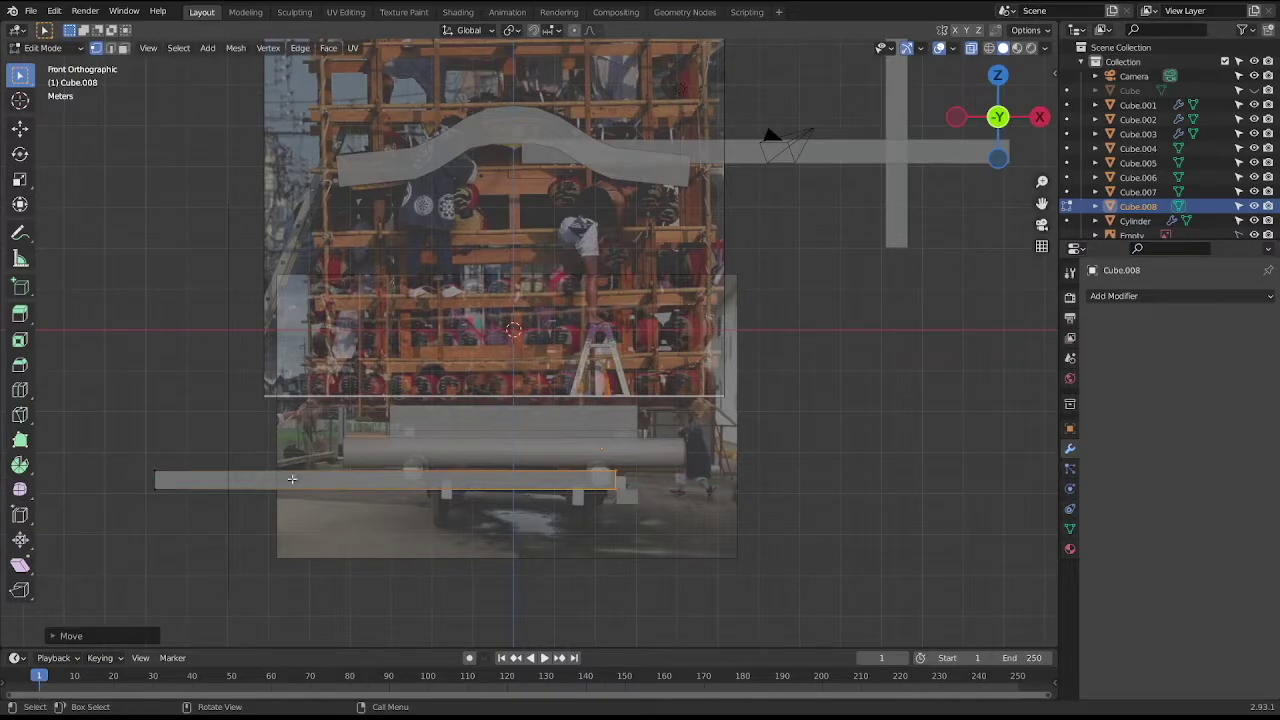
Pull the bar's left end along X to shorten it into a block right of centre.
drag(84, 437, 272, 535)
key(g)
key(x)
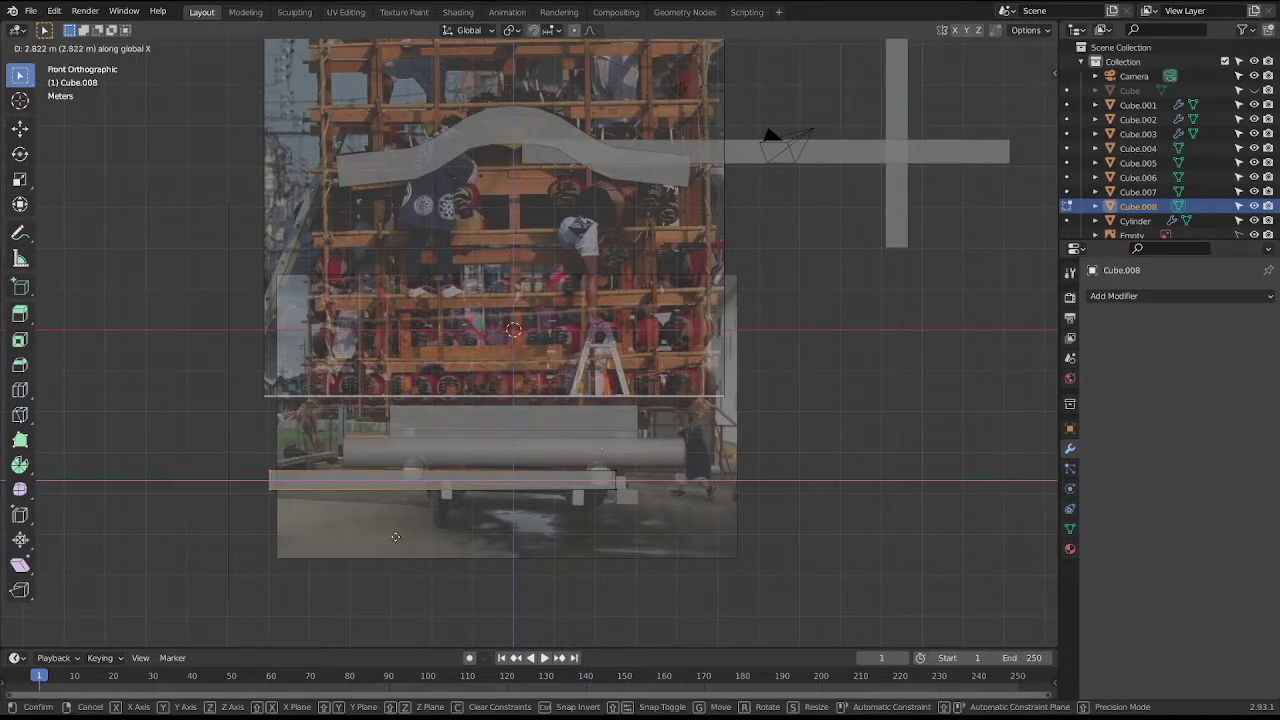
click(630, 542)
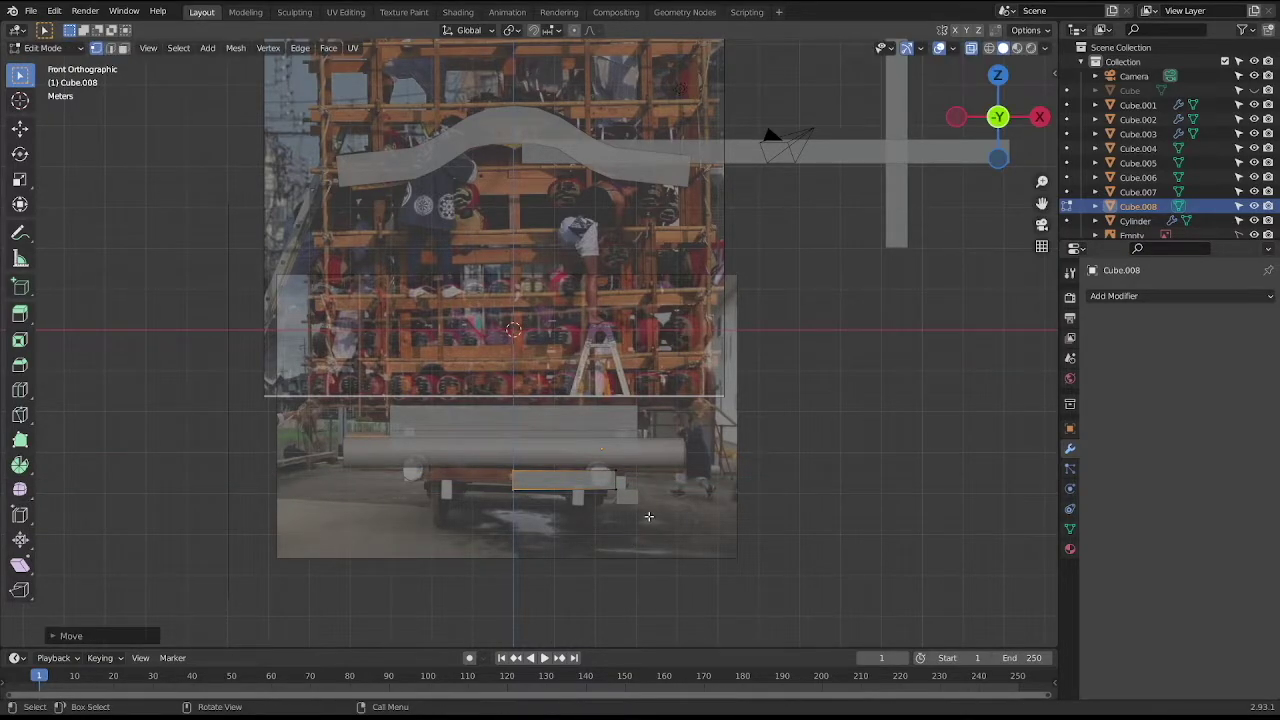
key(Tab)
In right view, set the block back along Y and lower it slightly.
middle_drag(630, 520, 630, 533)
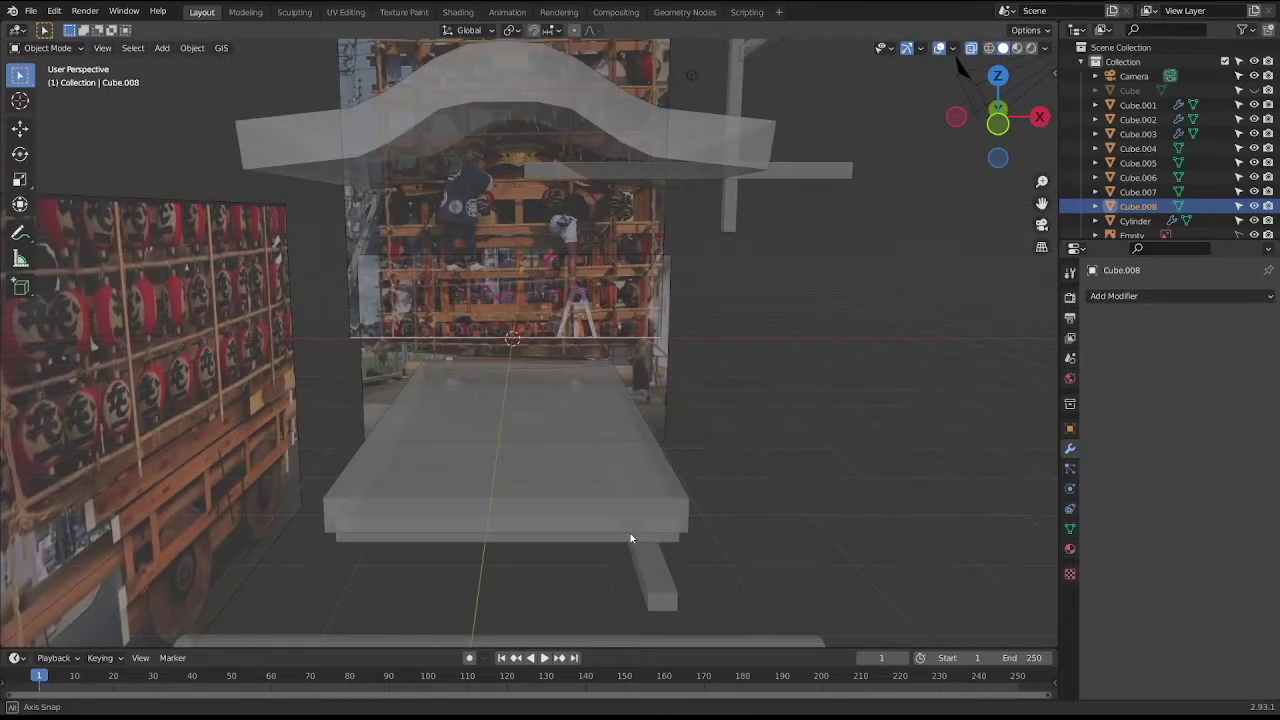
key(KP_3)
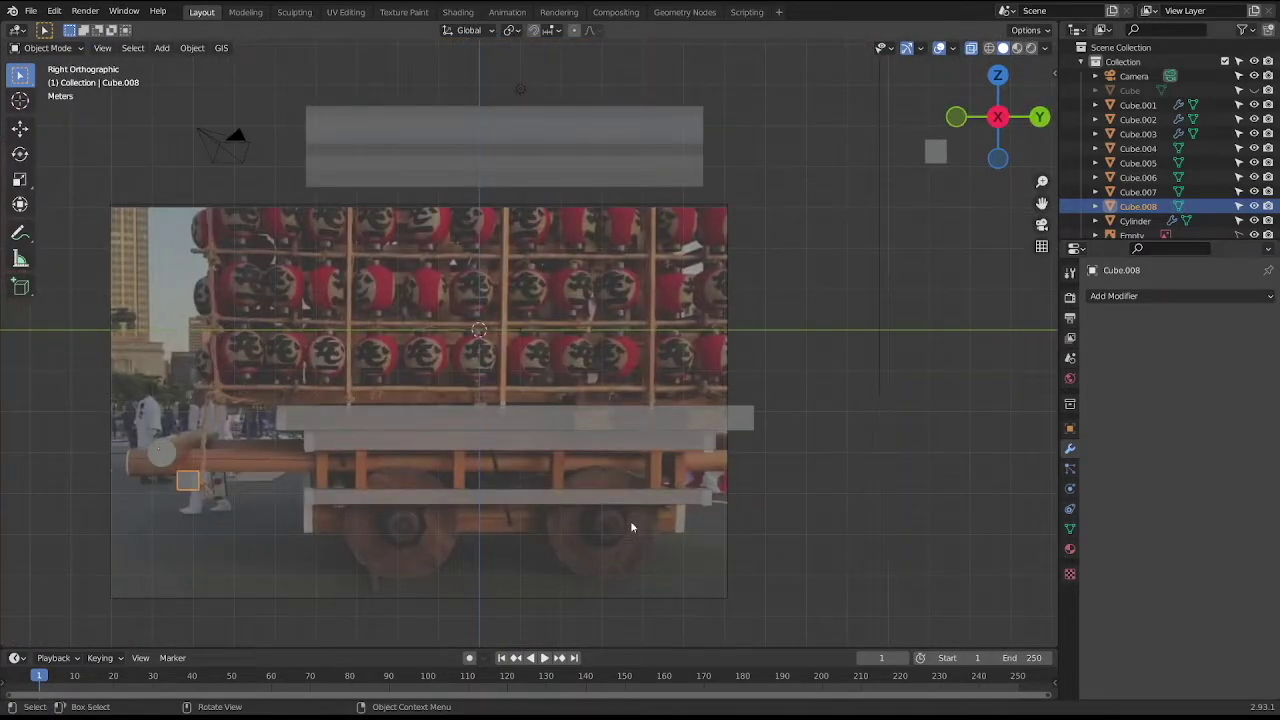
key(g)
key(y)
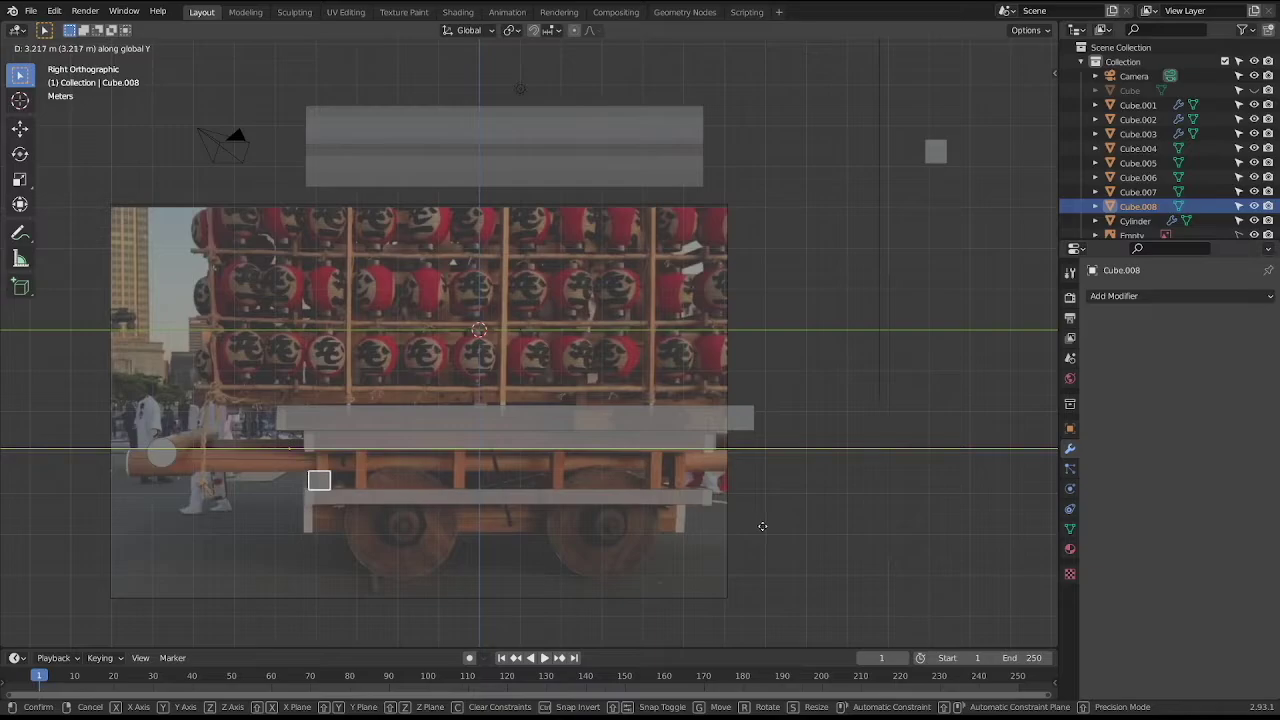
click(762, 526)
key(g)
click(762, 534)
mouse_move(467, 426)
middle_down()
mouse_move(520, 428)
mouse_move(565, 405)
middle_up()
key(KP_1)
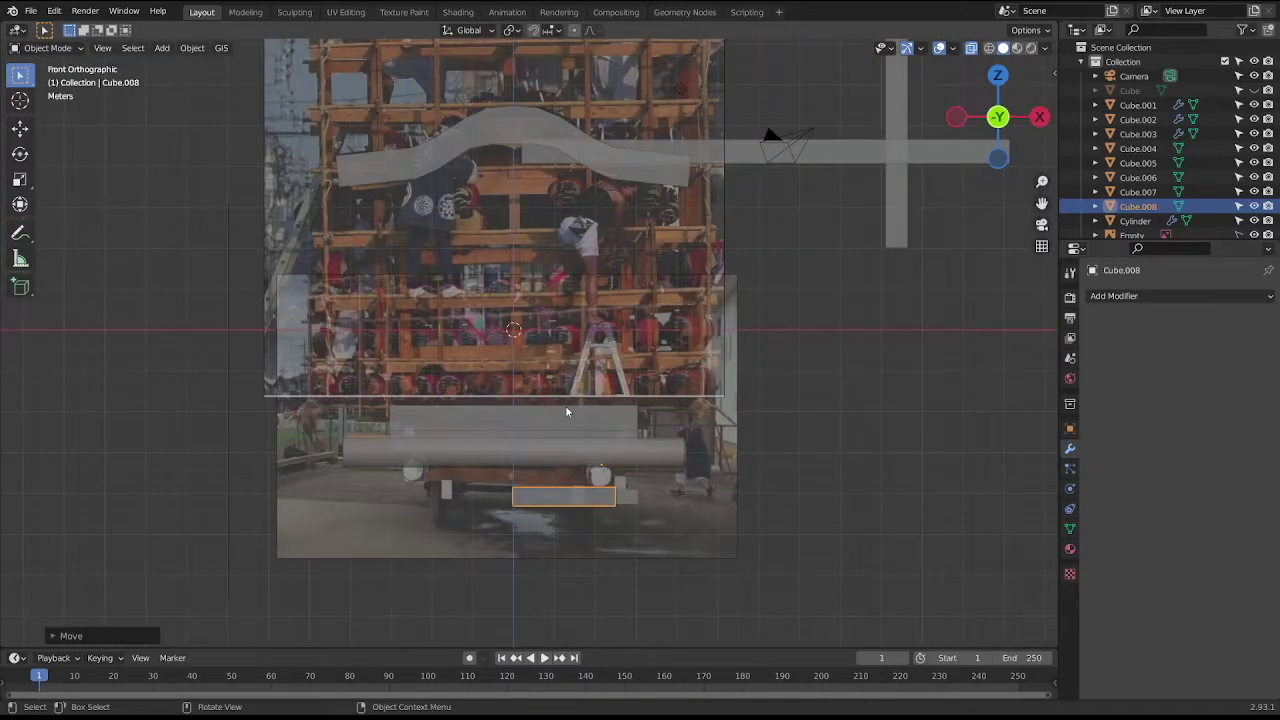
scroll(547, 478, up, 2)
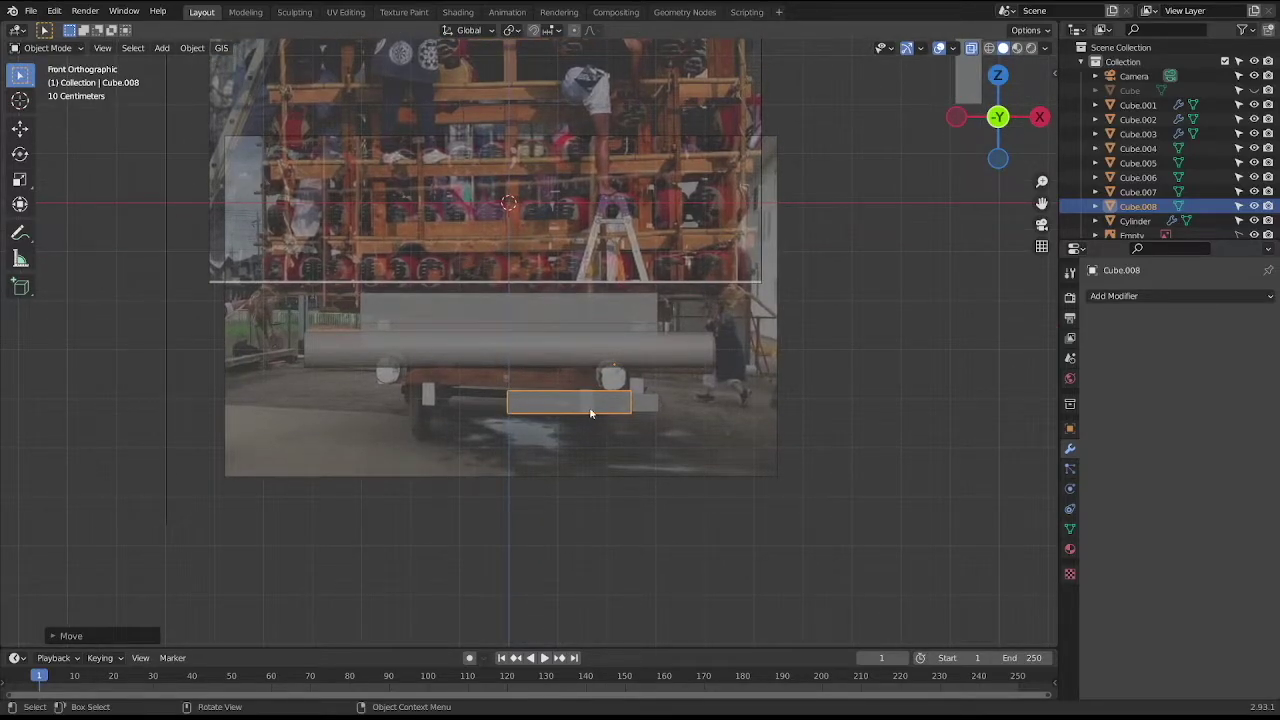
Make the reference image unselectable and box-select both small blocks under the body.
drag(436, 384, 738, 447)
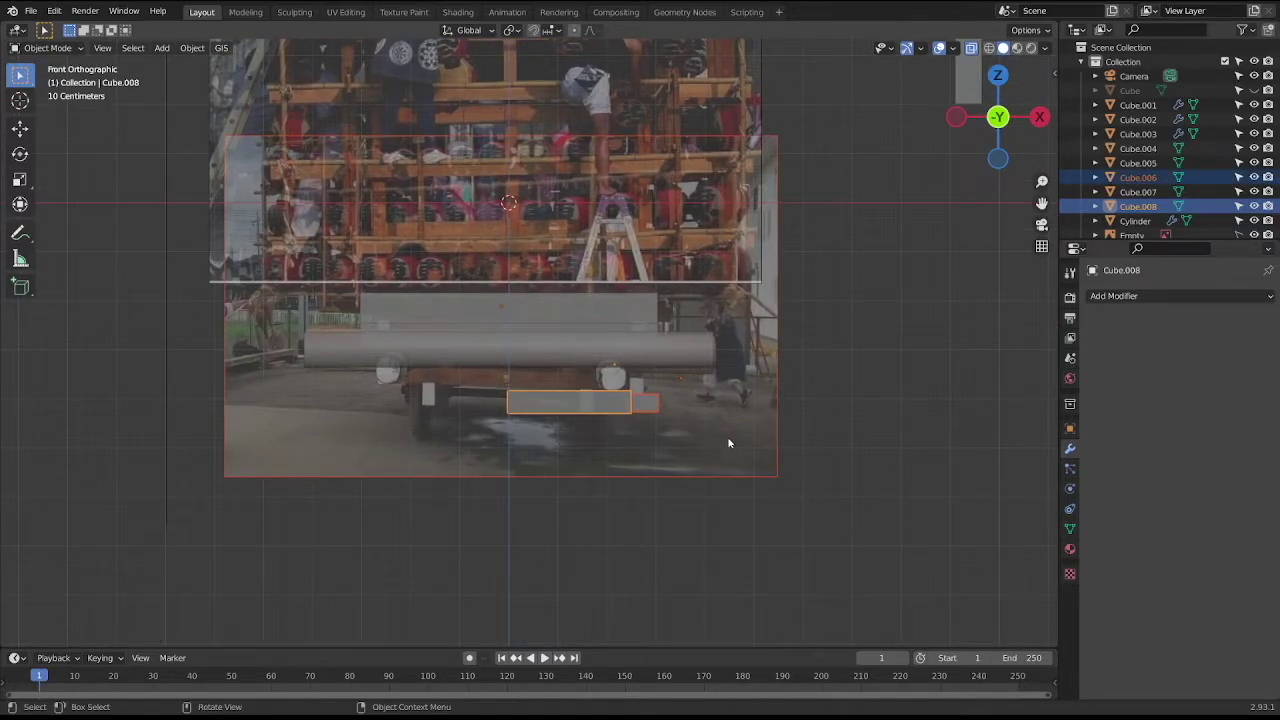
click(722, 377)
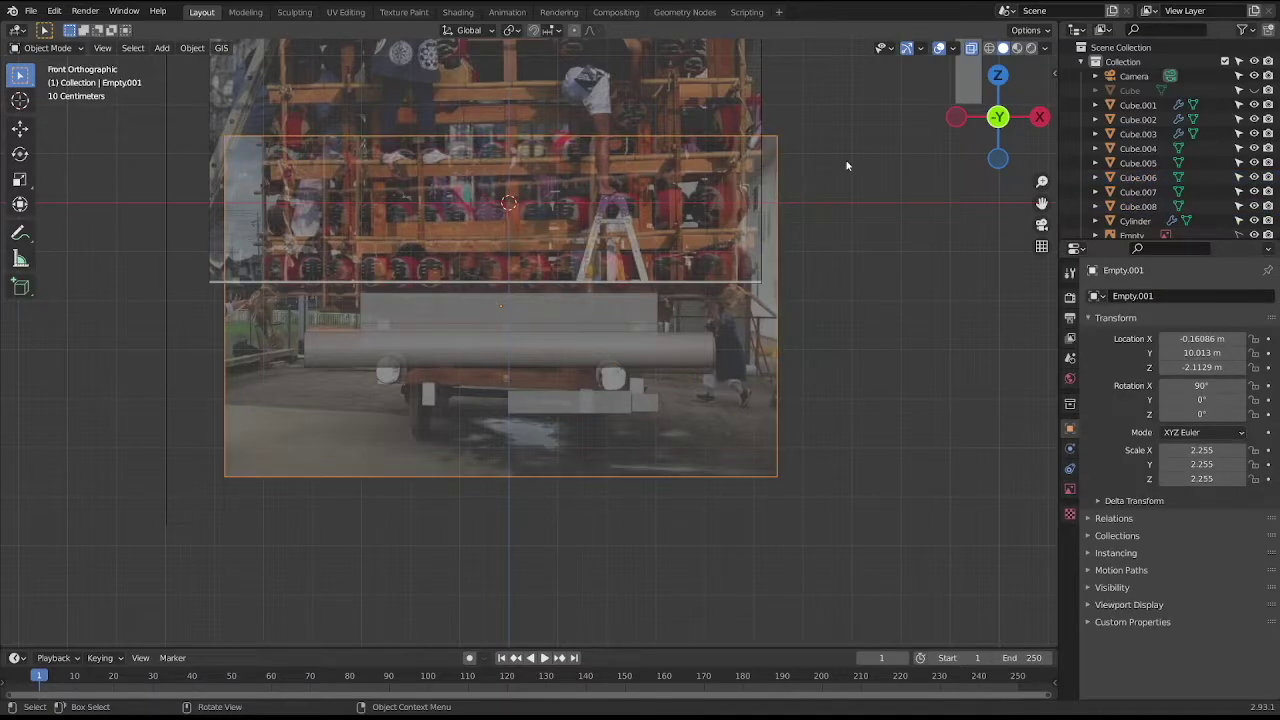
scroll(1150, 170, down, 2)
click(1238, 197)
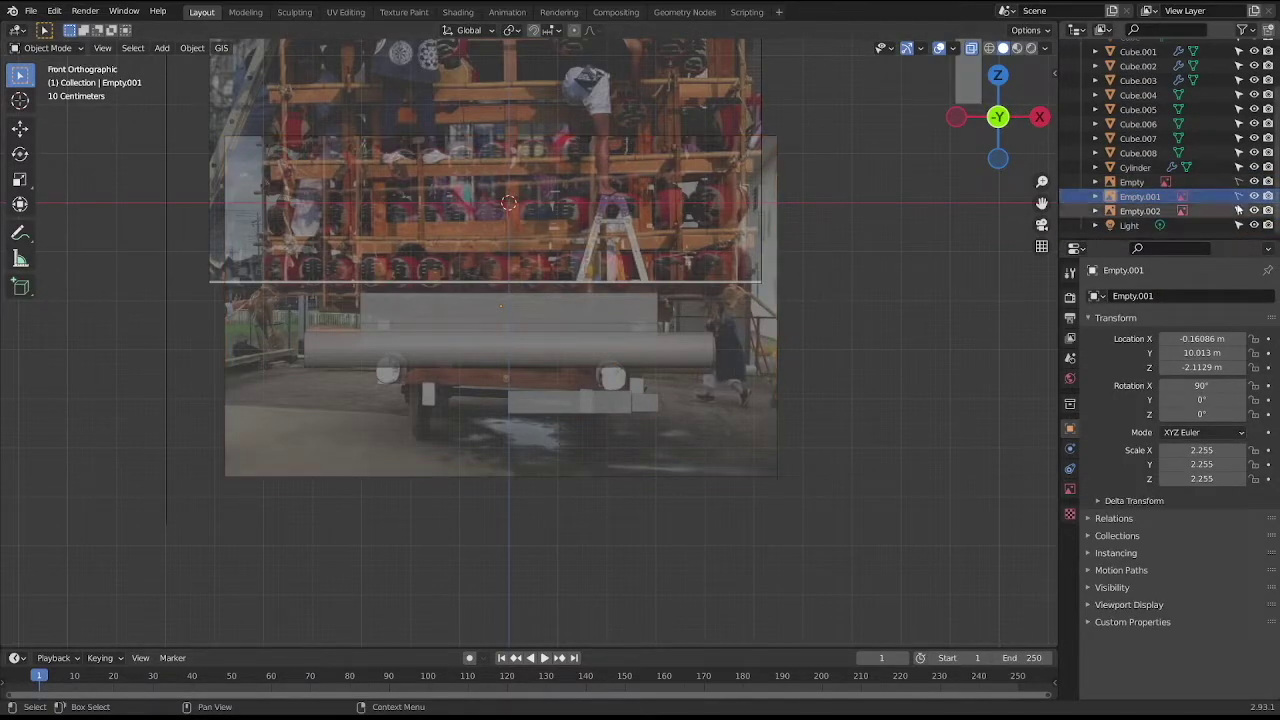
drag(568, 420, 743, 451)
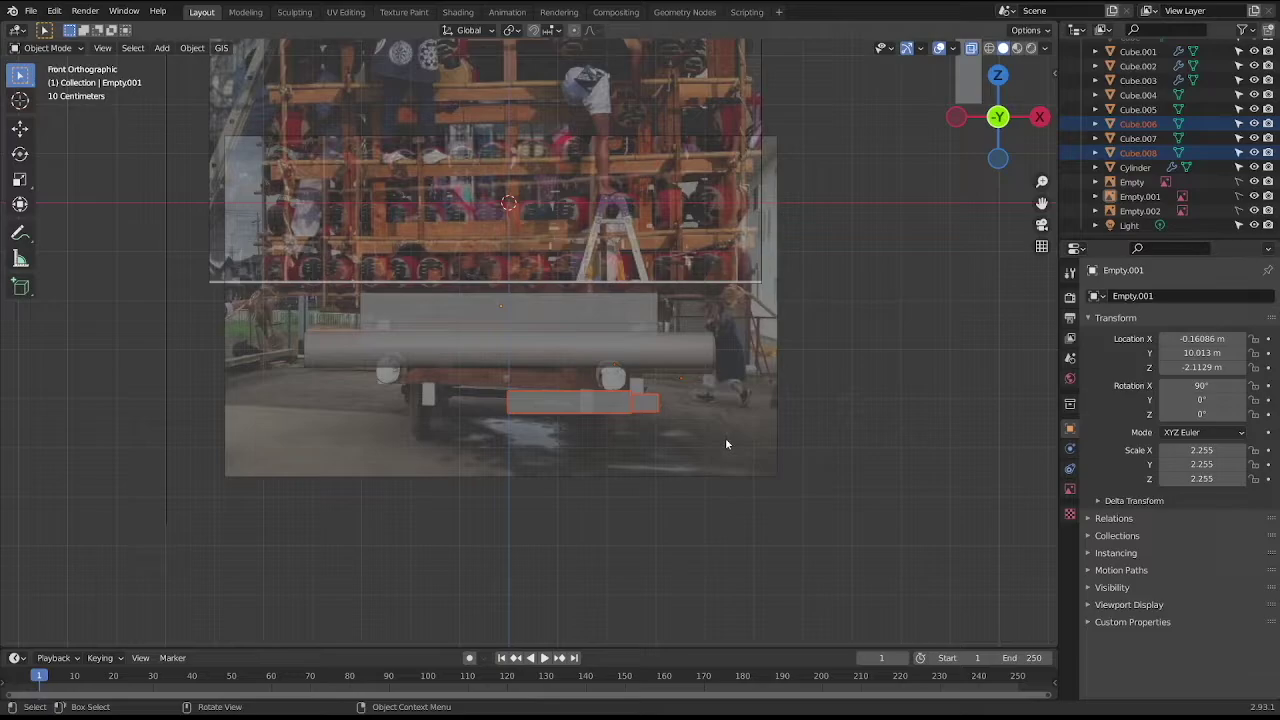
key(g)
key(Escape)
Select only the shortened block and enter Edit Mode on it.
click(590, 397)
key(g)
key(z)
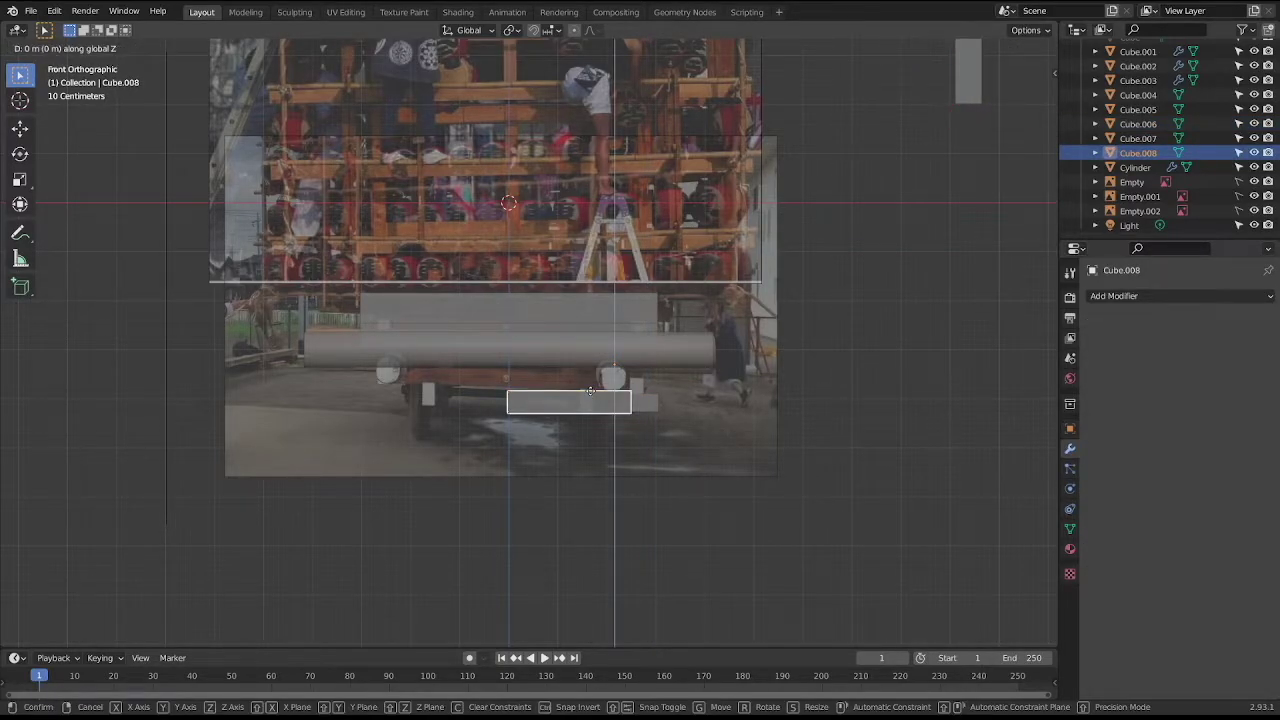
key(Escape)
key(Tab)
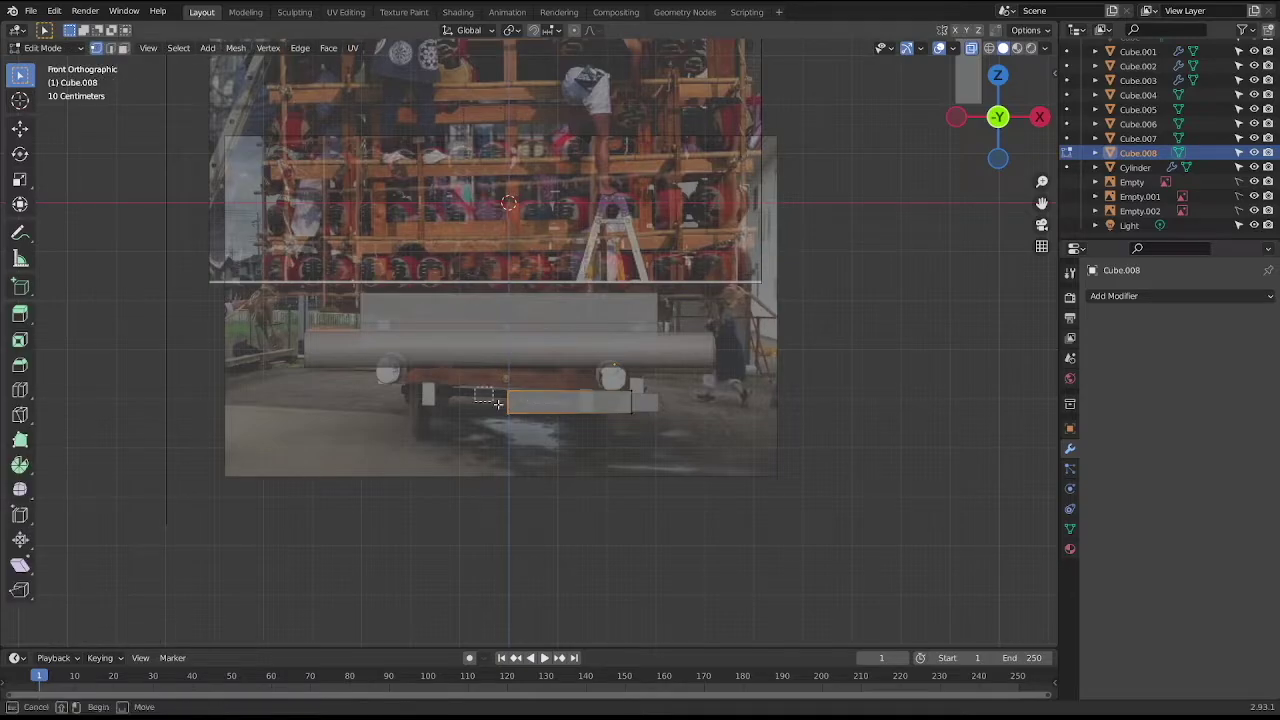
middle_drag(548, 442, 575, 457)
Delete half of the block's faces and add a Mirror modifier.
click(575, 457)
key(3)
click(570, 442)
key(x)
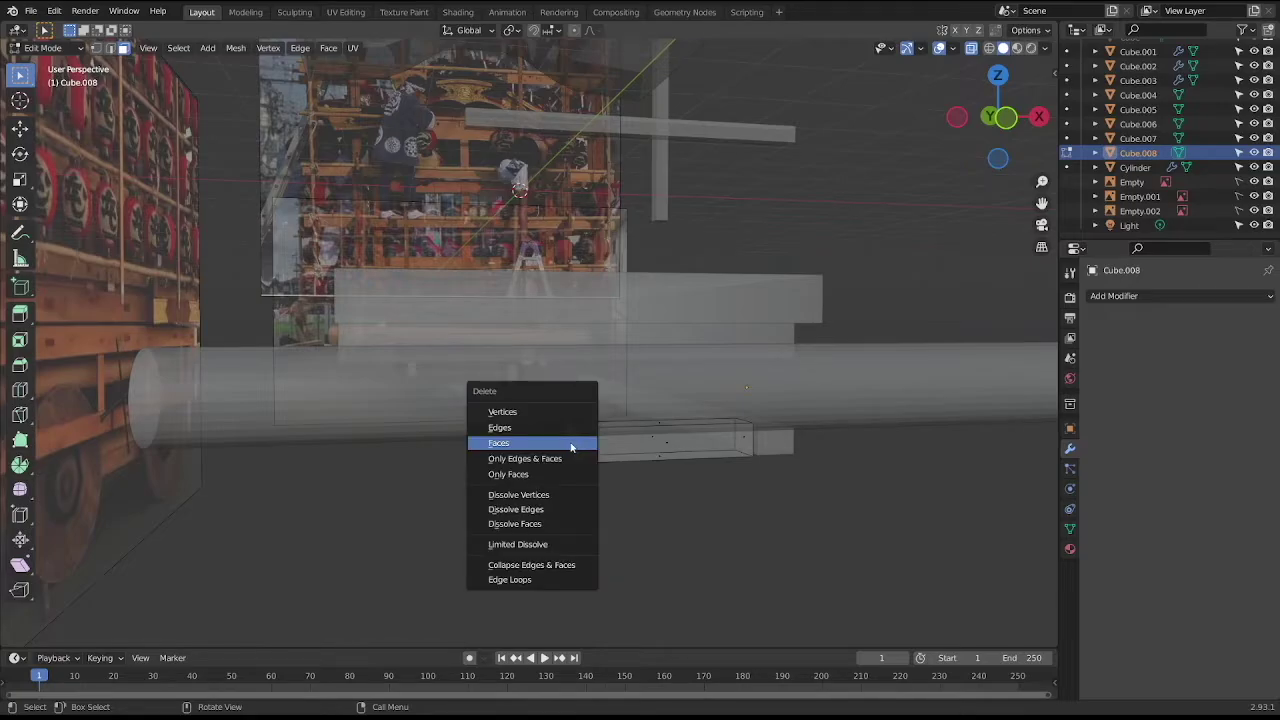
click(571, 443)
key(Tab)
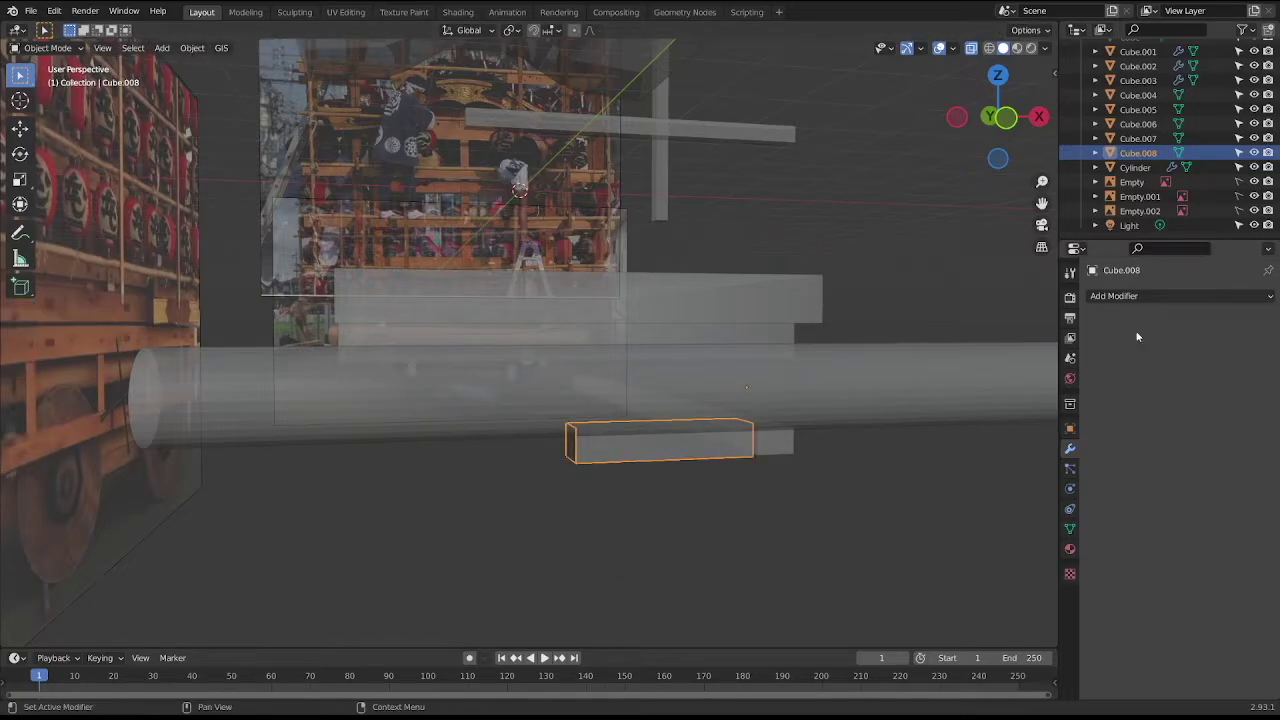
click(1146, 298)
click(1013, 461)
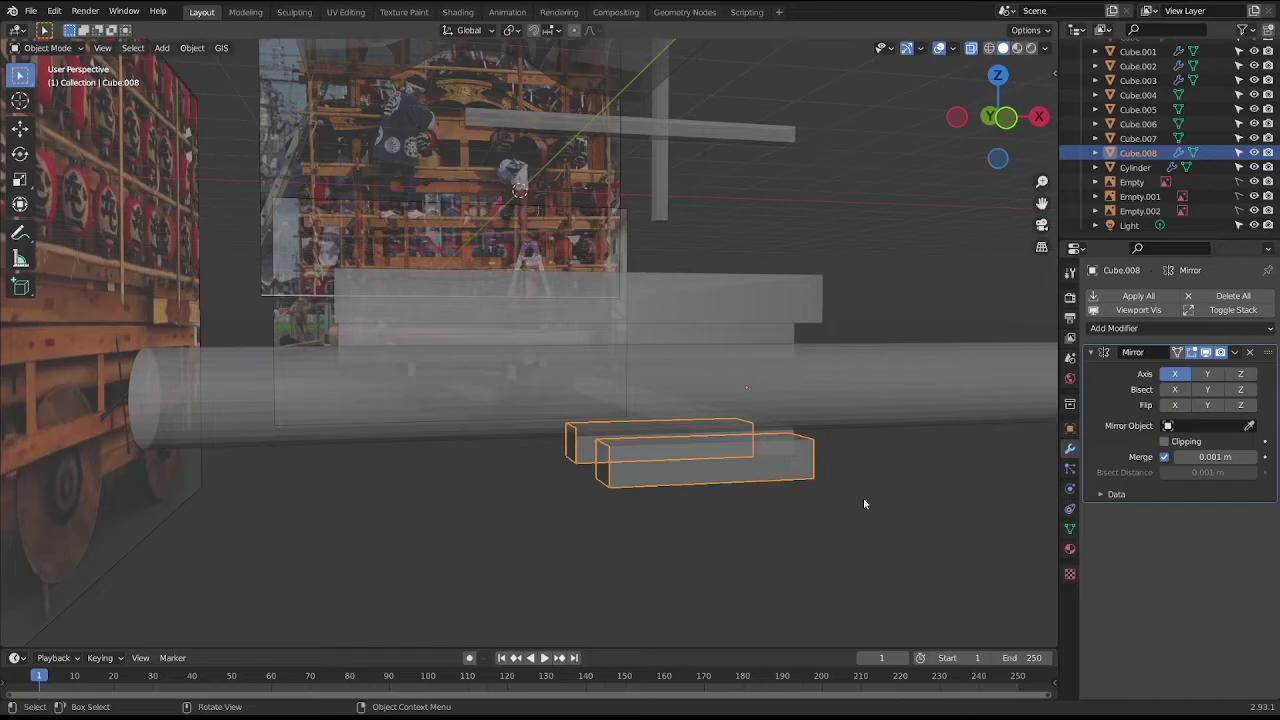
Set the block's origin to the 3D cursor and apply its location.
click(192, 48)
key(KP_1)
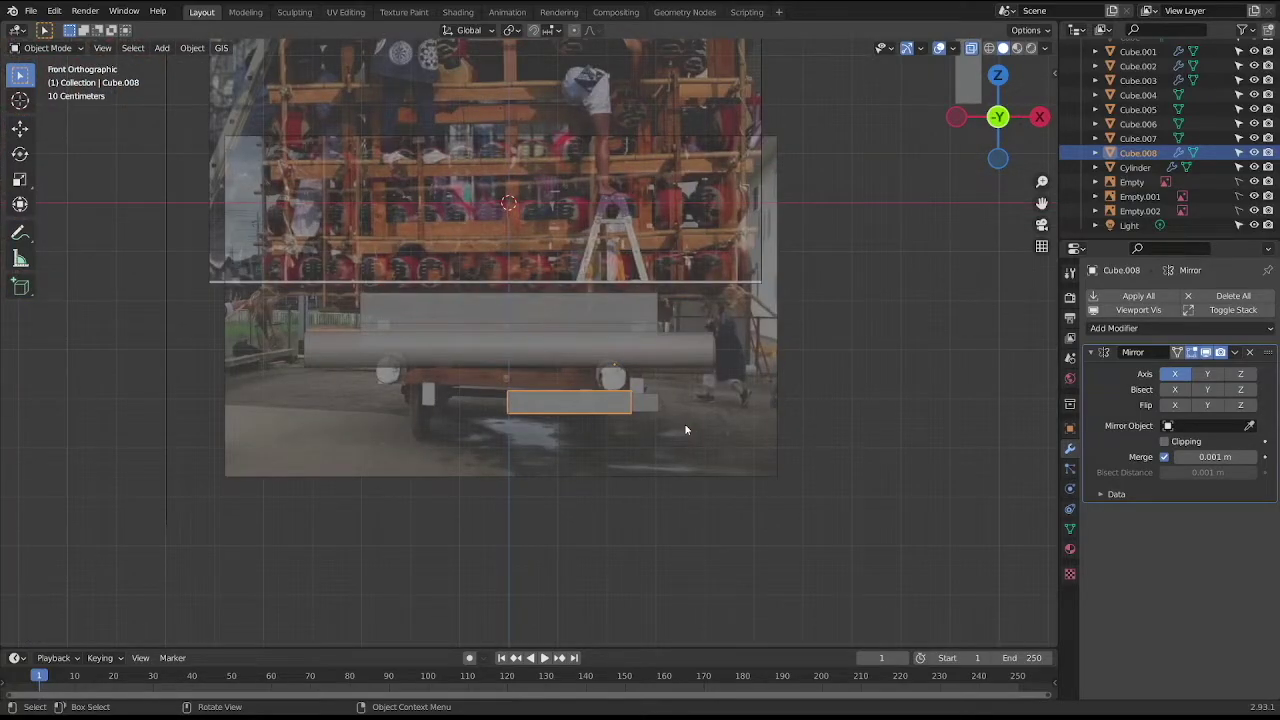
click(191, 48)
mouse_move(215, 79)
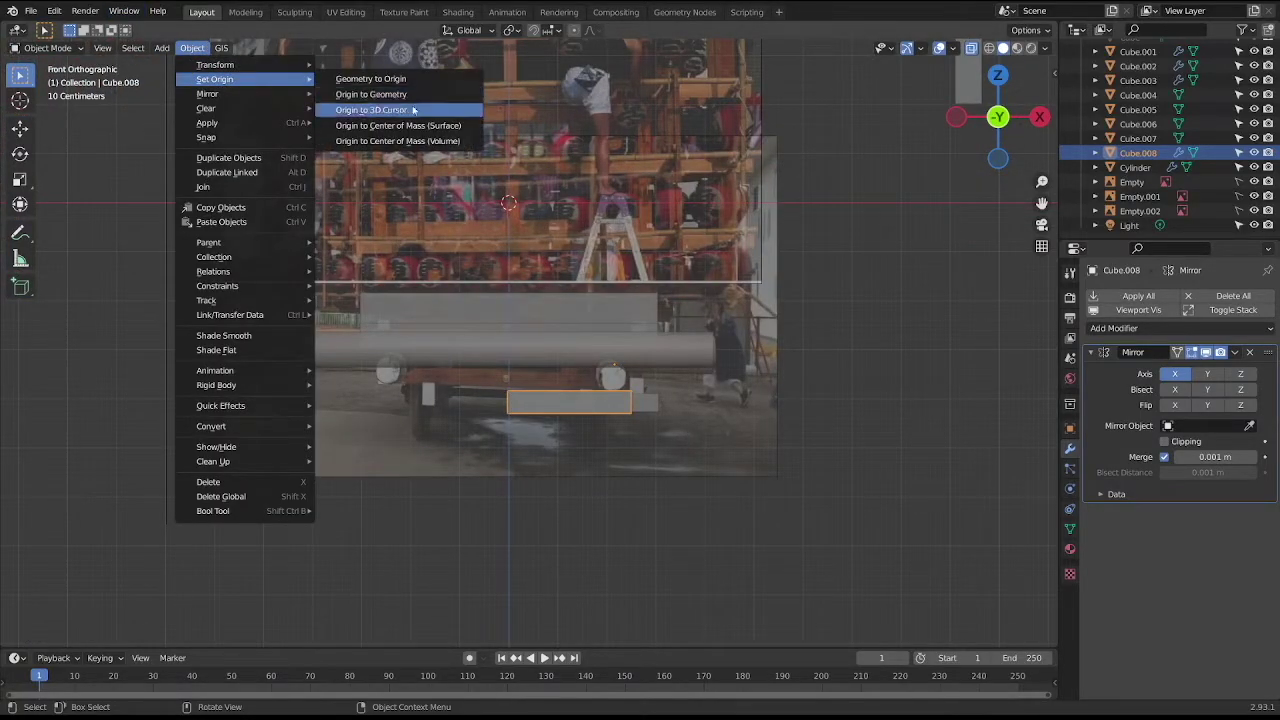
click(419, 117)
click(198, 50)
mouse_move(207, 123)
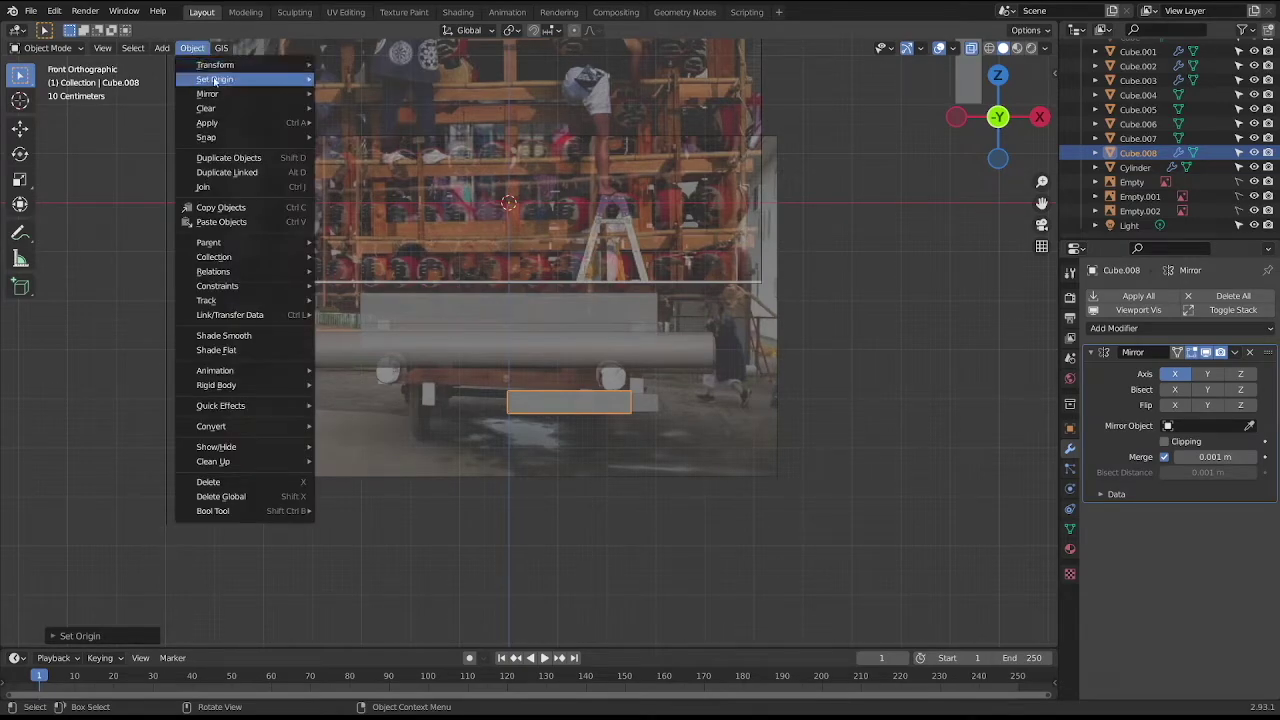
click(345, 123)
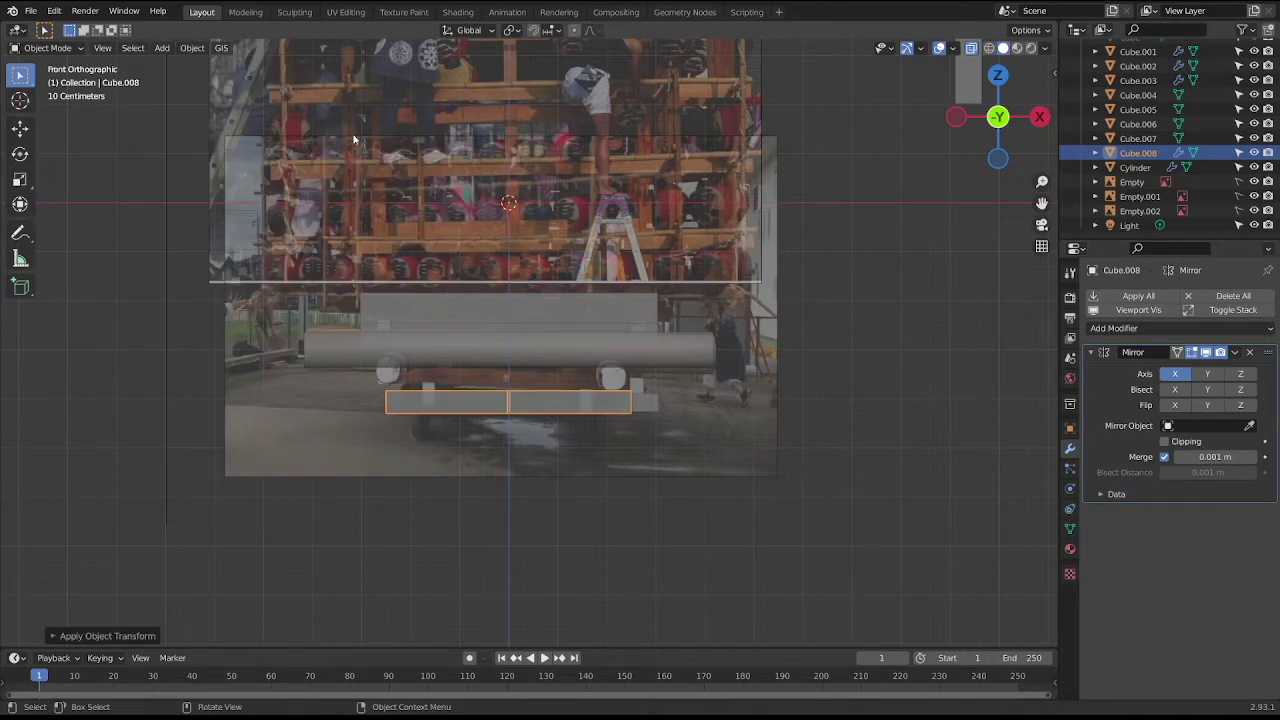
Enable mirror clipping and pull the block's inner edge onto the mirror plane.
key(Tab)
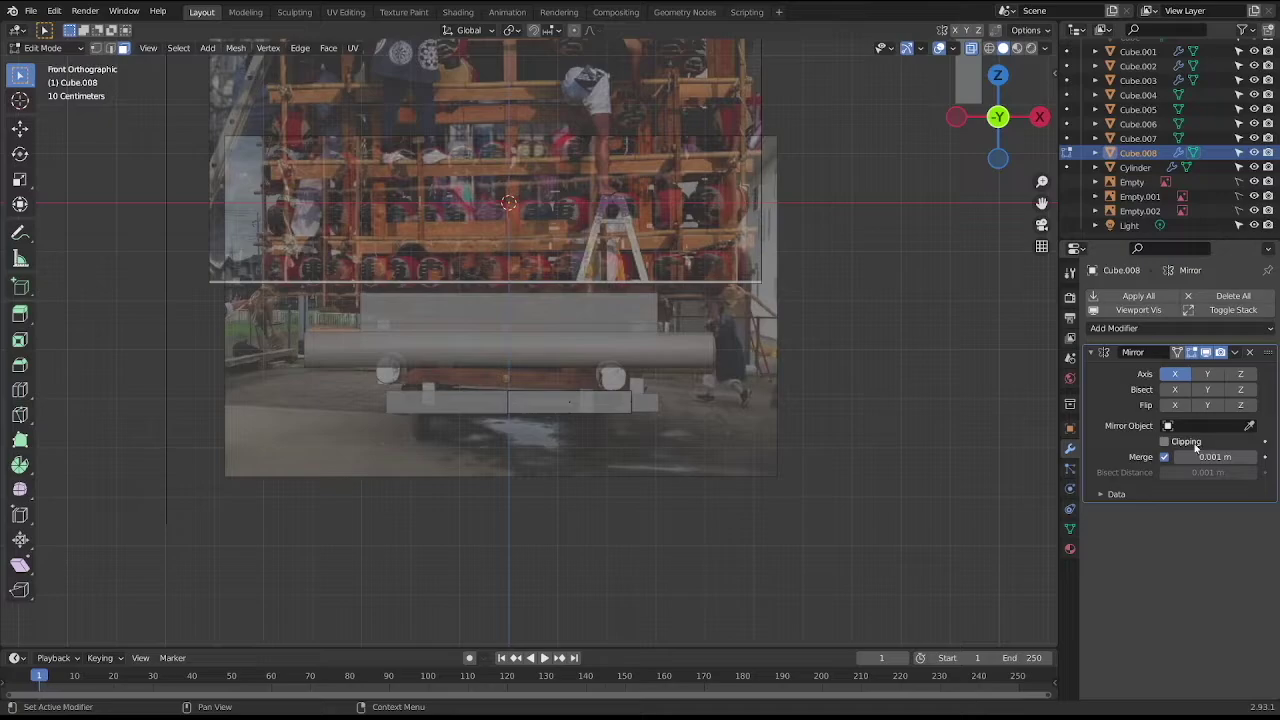
click(1195, 443)
drag(490, 379, 524, 428)
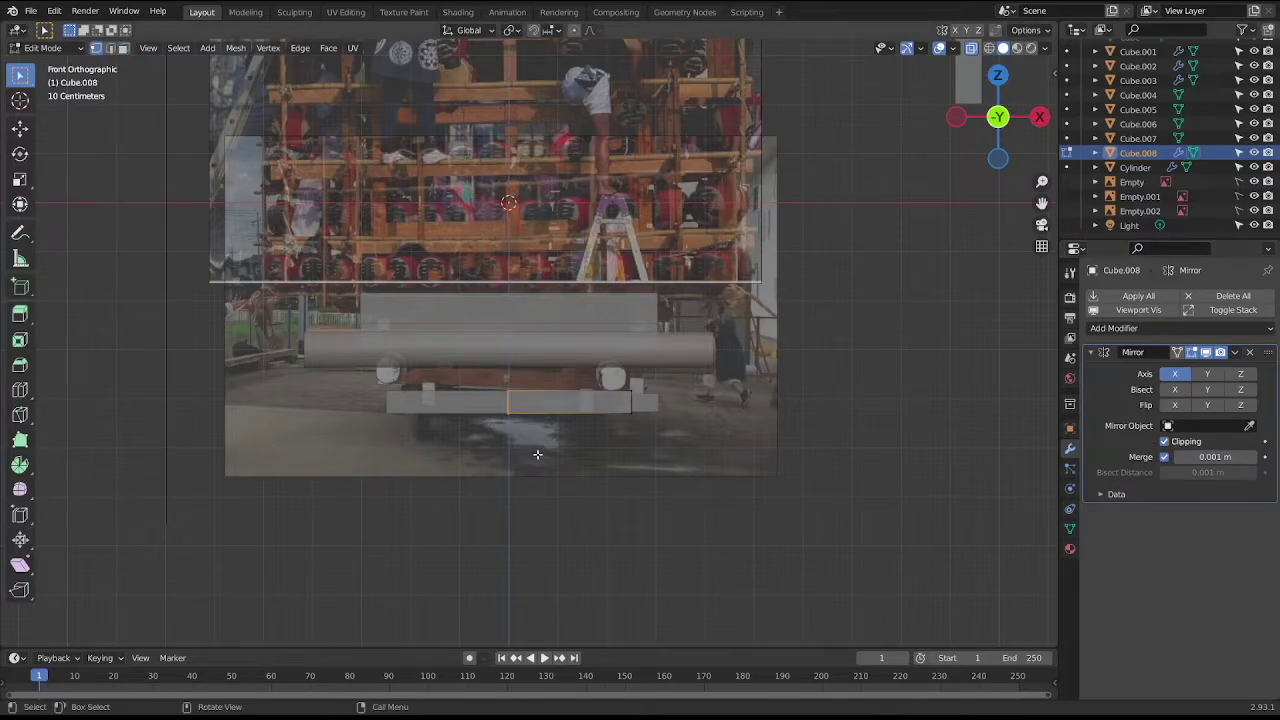
key(g)
click(537, 454)
key(Tab)
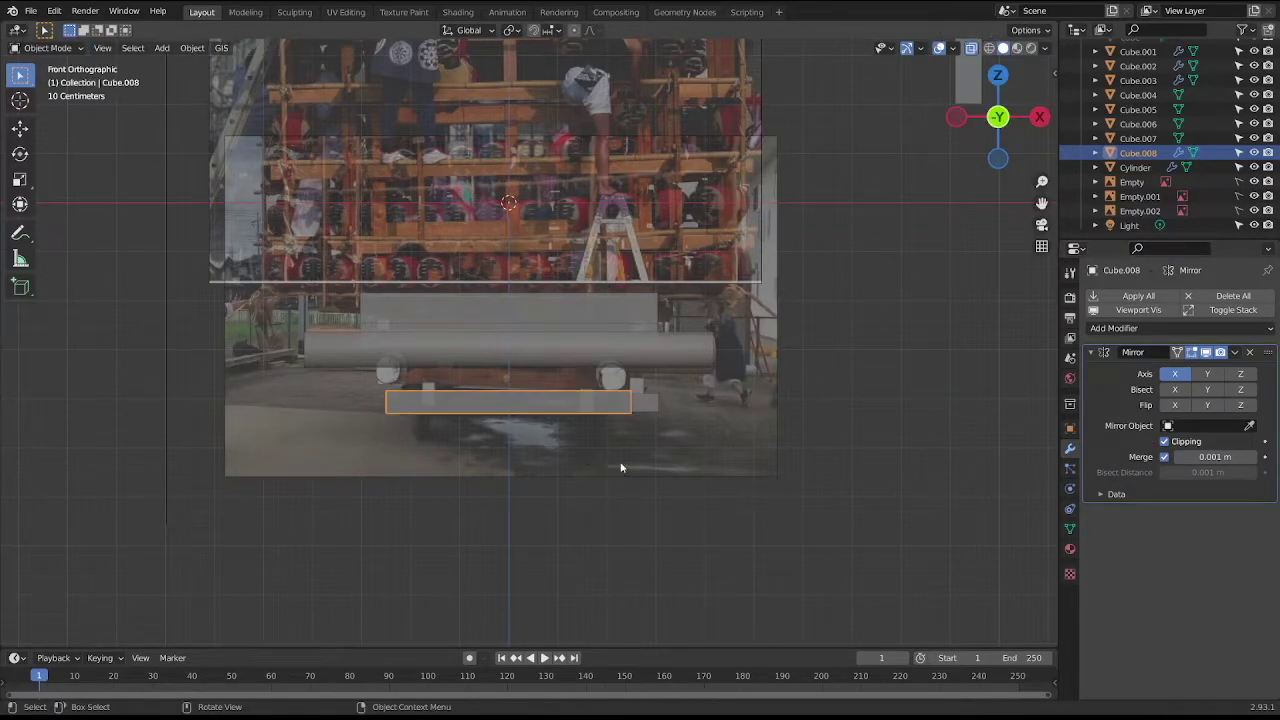
middle_drag(721, 473, 625, 481)
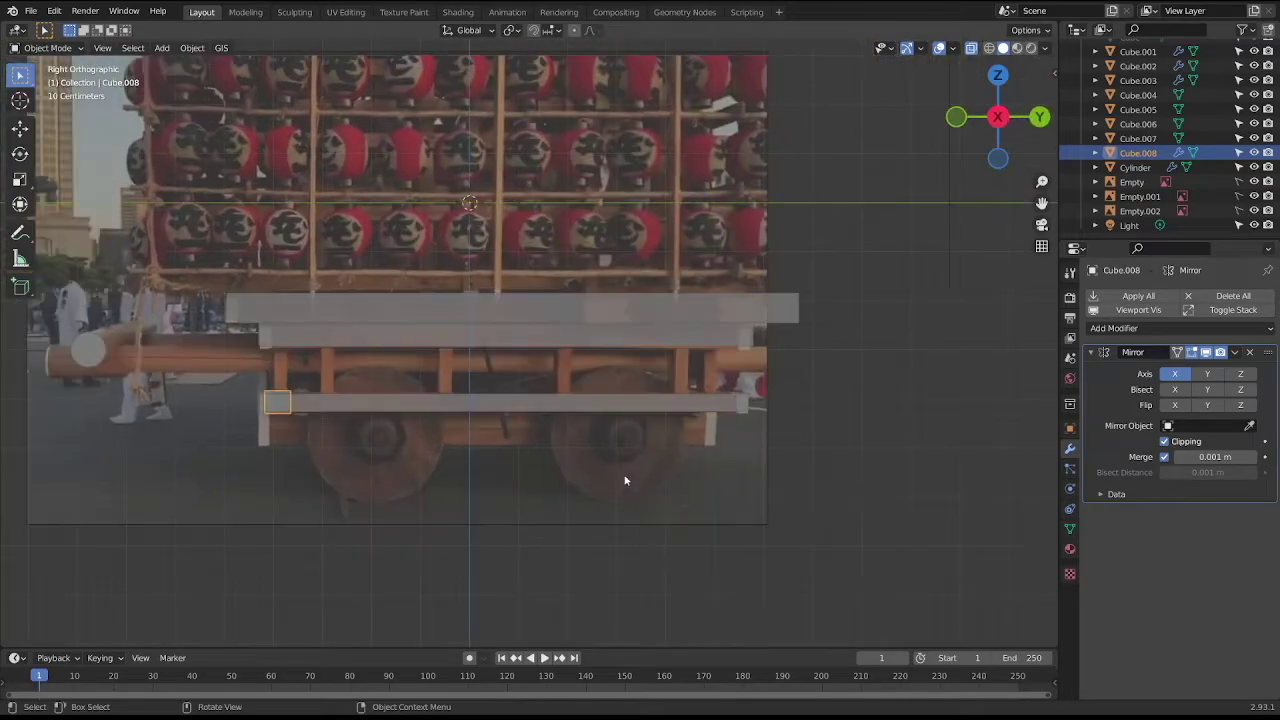
scroll(410, 386, down, 3)
Duplicate the tall box Cube.004 to start a new support block.
scroll(477, 346, down, 1)
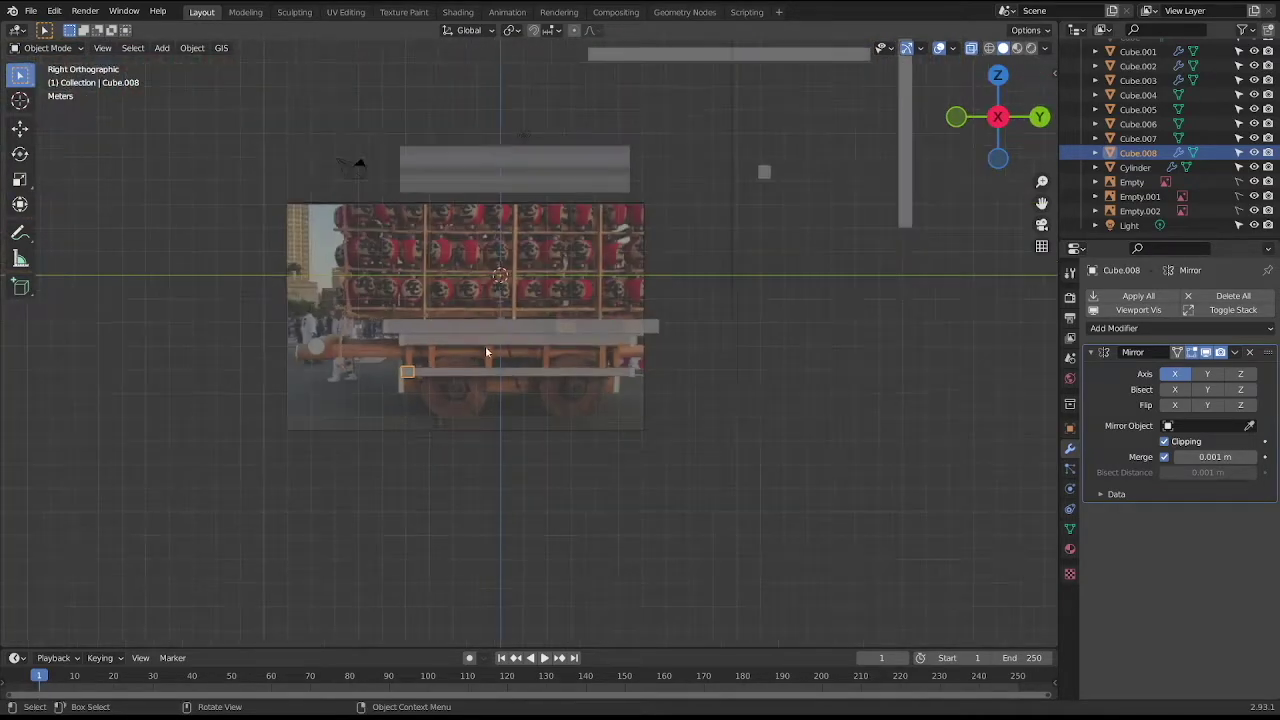
click(908, 130)
key(shift+d)
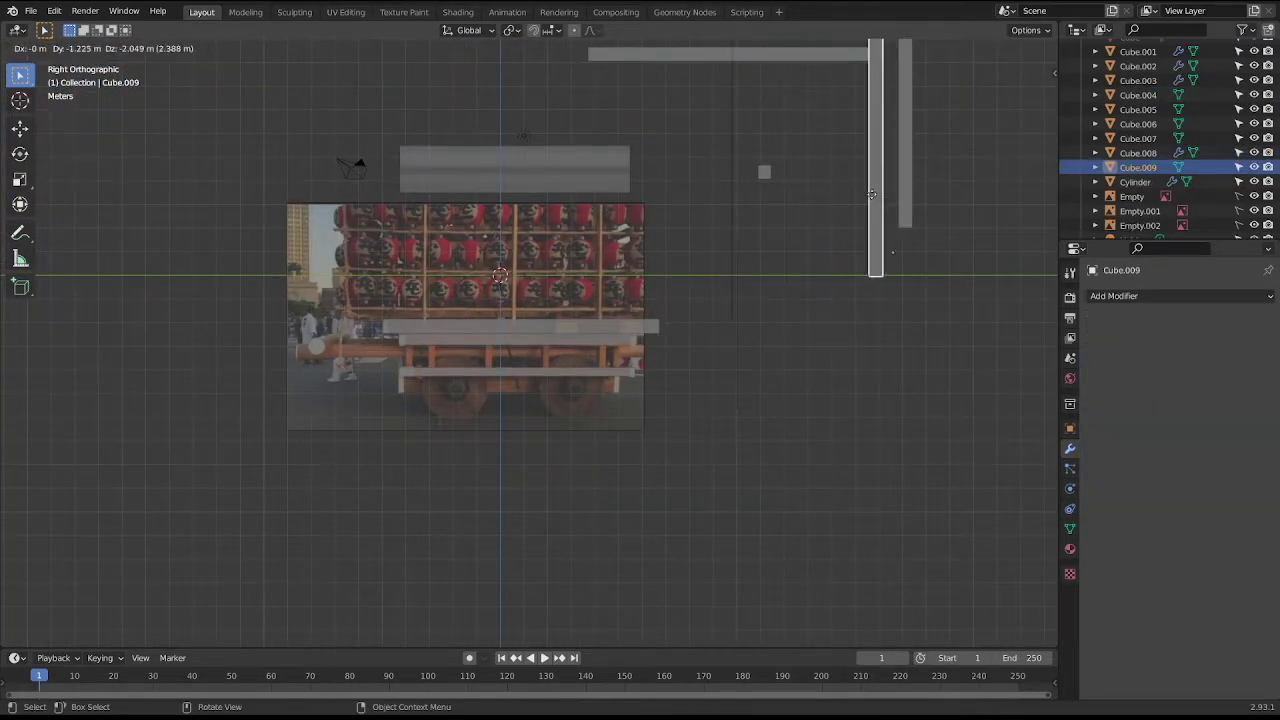
click(457, 336)
scroll(489, 401, up, 3)
scroll(492, 385, down, 2)
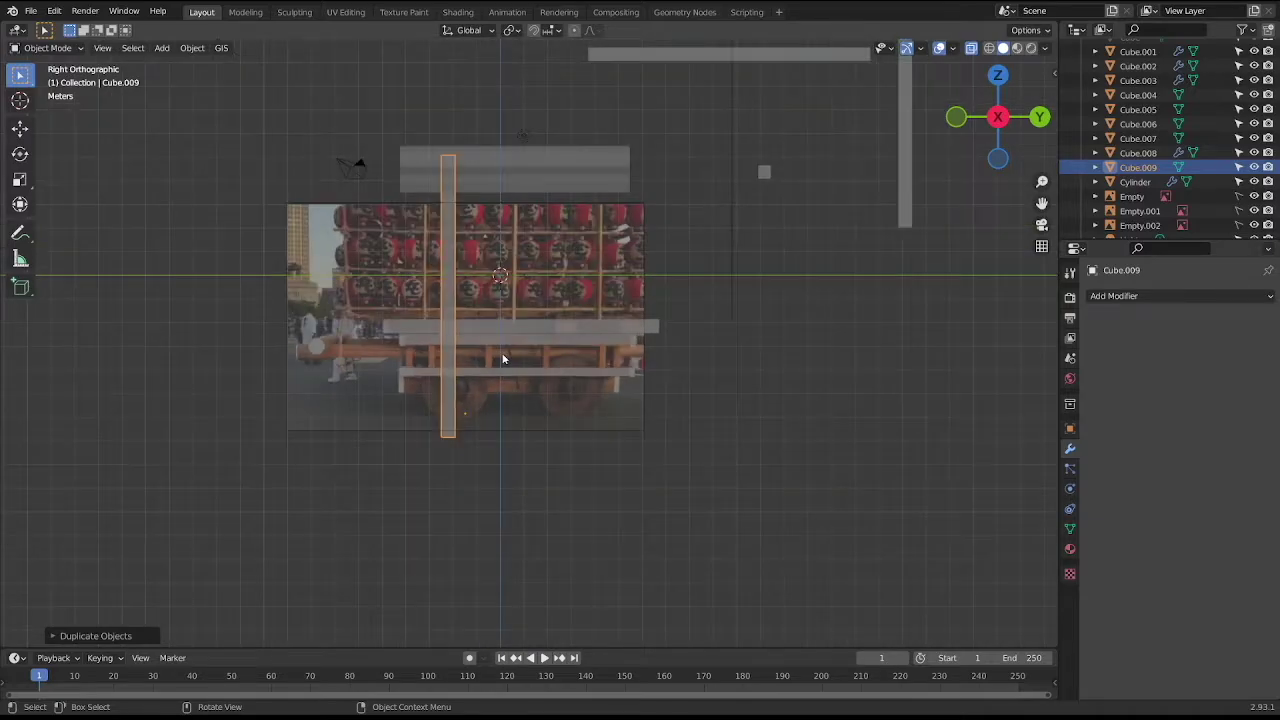
Shorten the copy vertically into a small block and move it near the front wheels.
key(Tab)
key(g)
key(z)
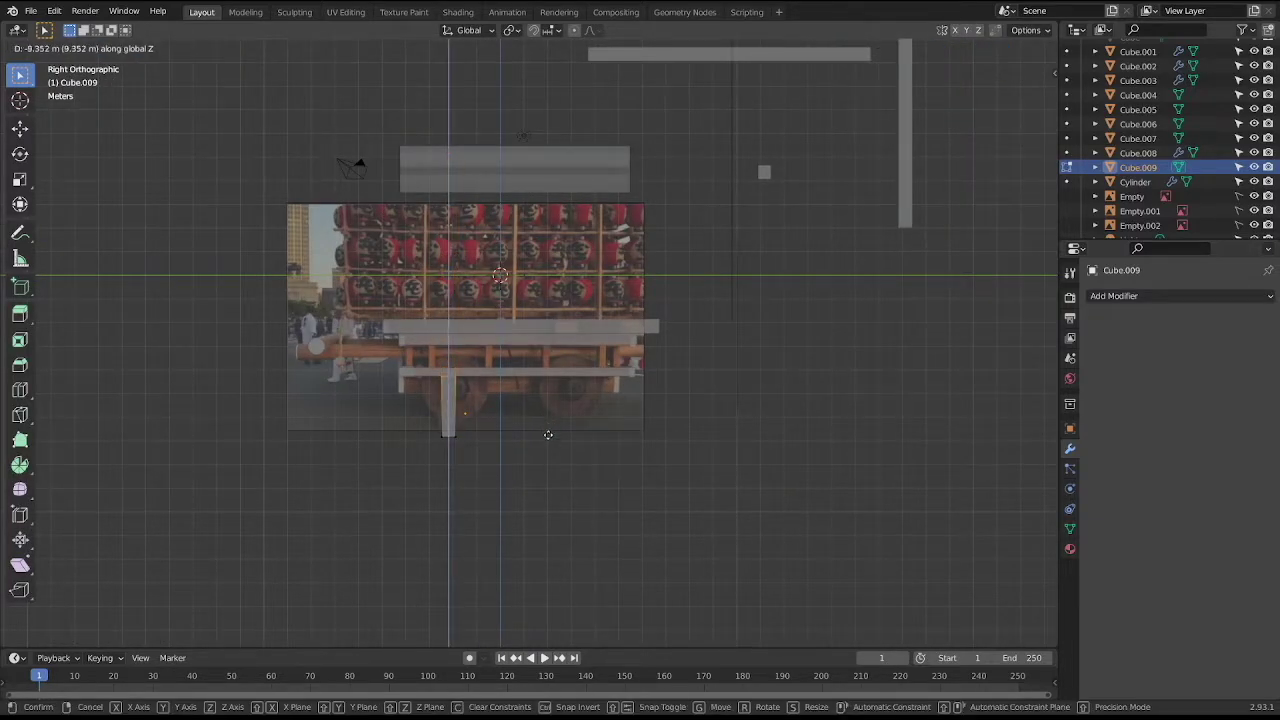
click(545, 431)
key(Tab)
key(g)
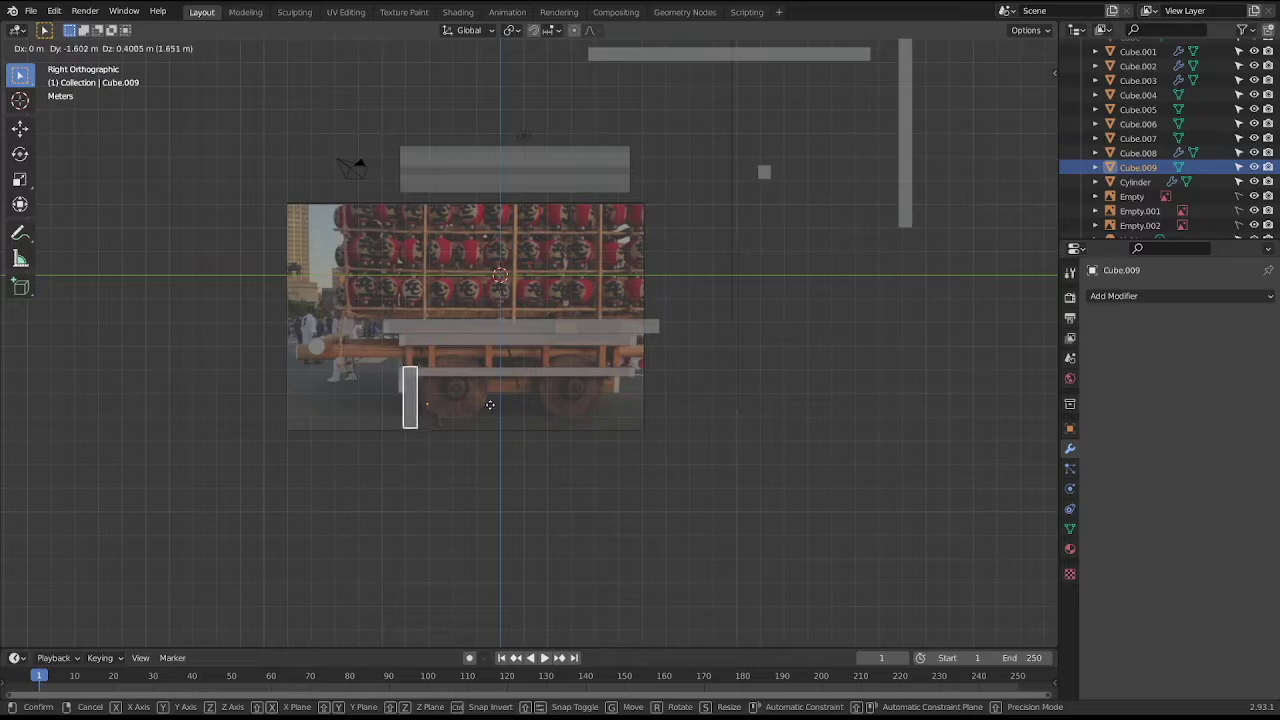
click(491, 384)
Narrow the block along Y, aligning its left side with the rail end.
scroll(490, 382, up, 3)
scroll(432, 372, up, 3)
scroll(600, 297, up, 2)
key(Tab)
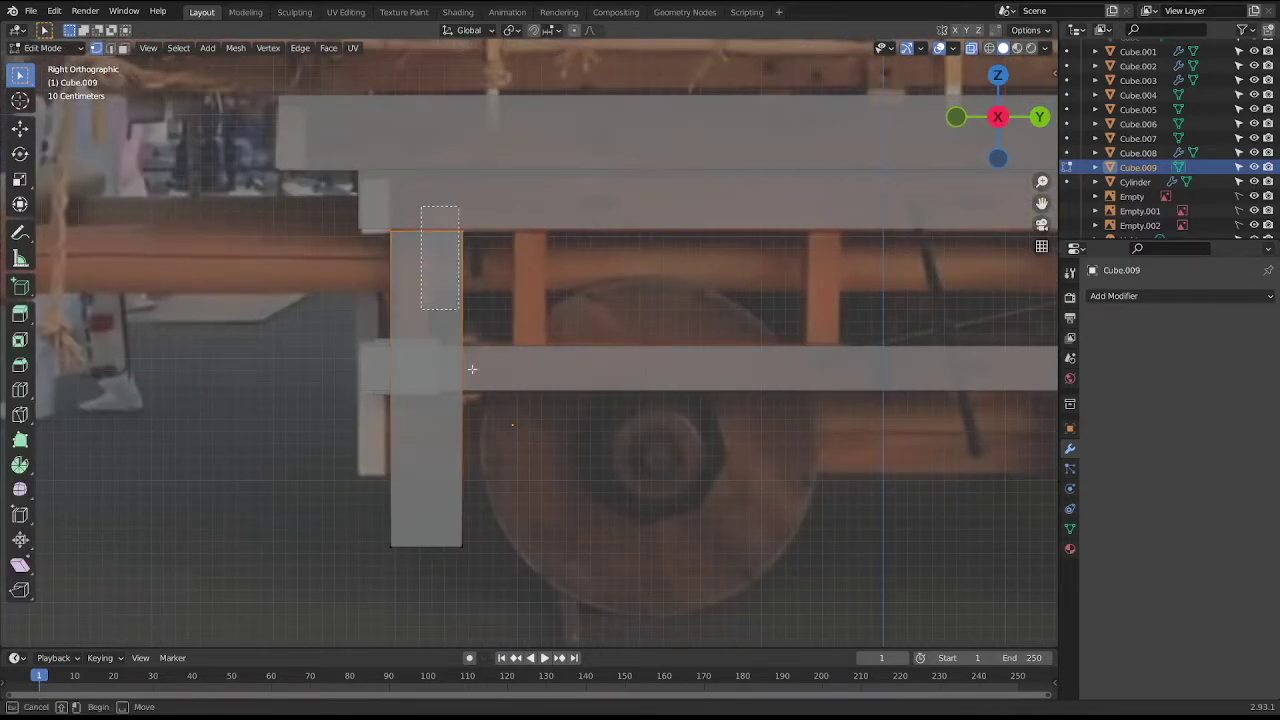
key(g)
key(y)
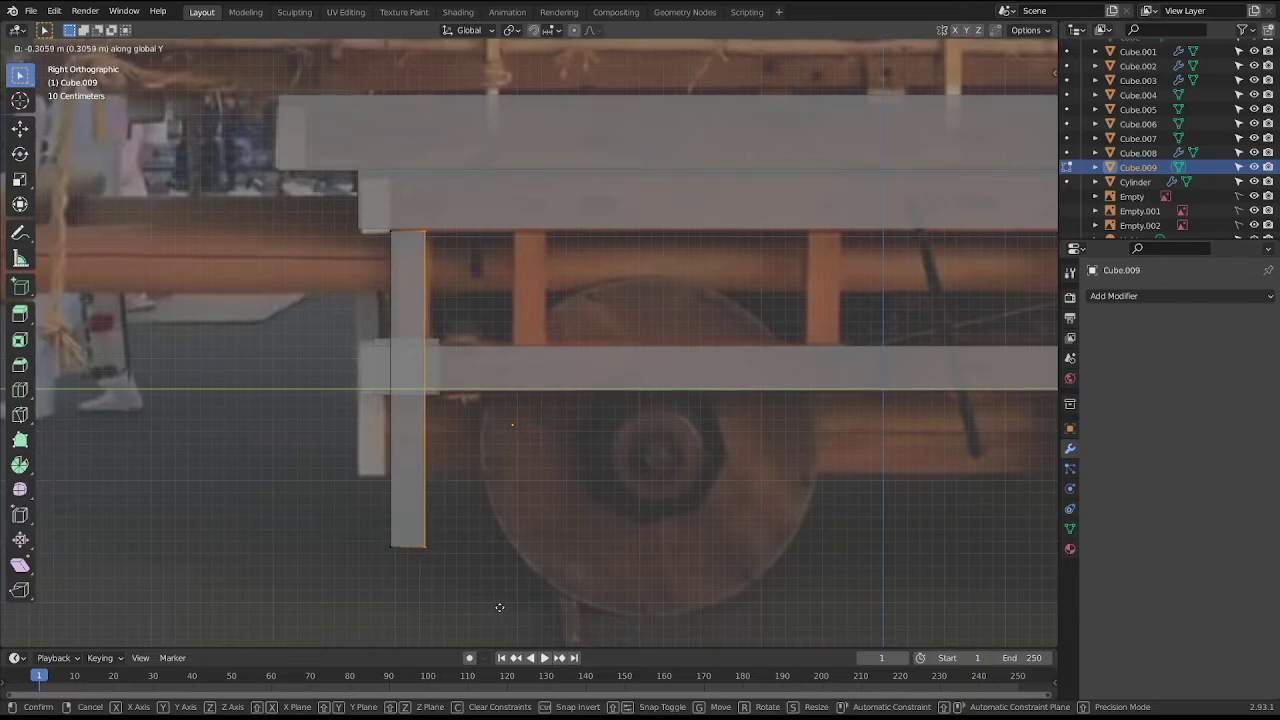
click(500, 607)
drag(334, 190, 428, 606)
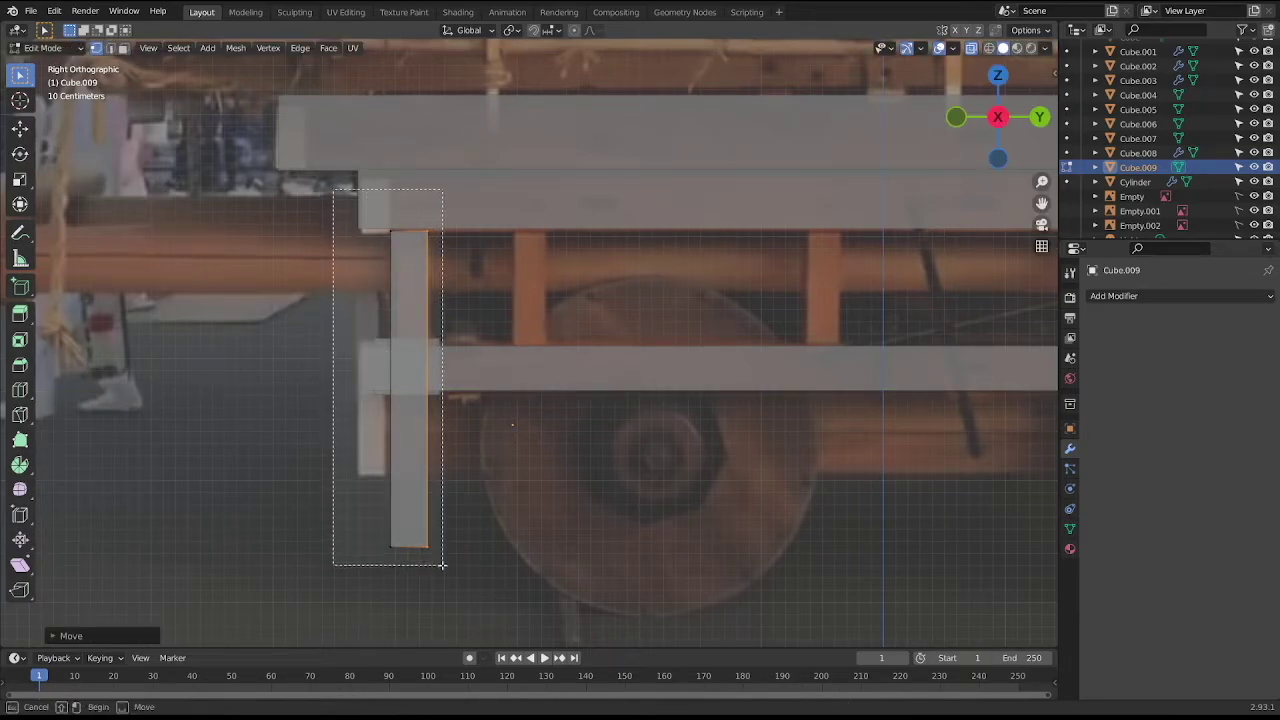
key(g)
key(y)
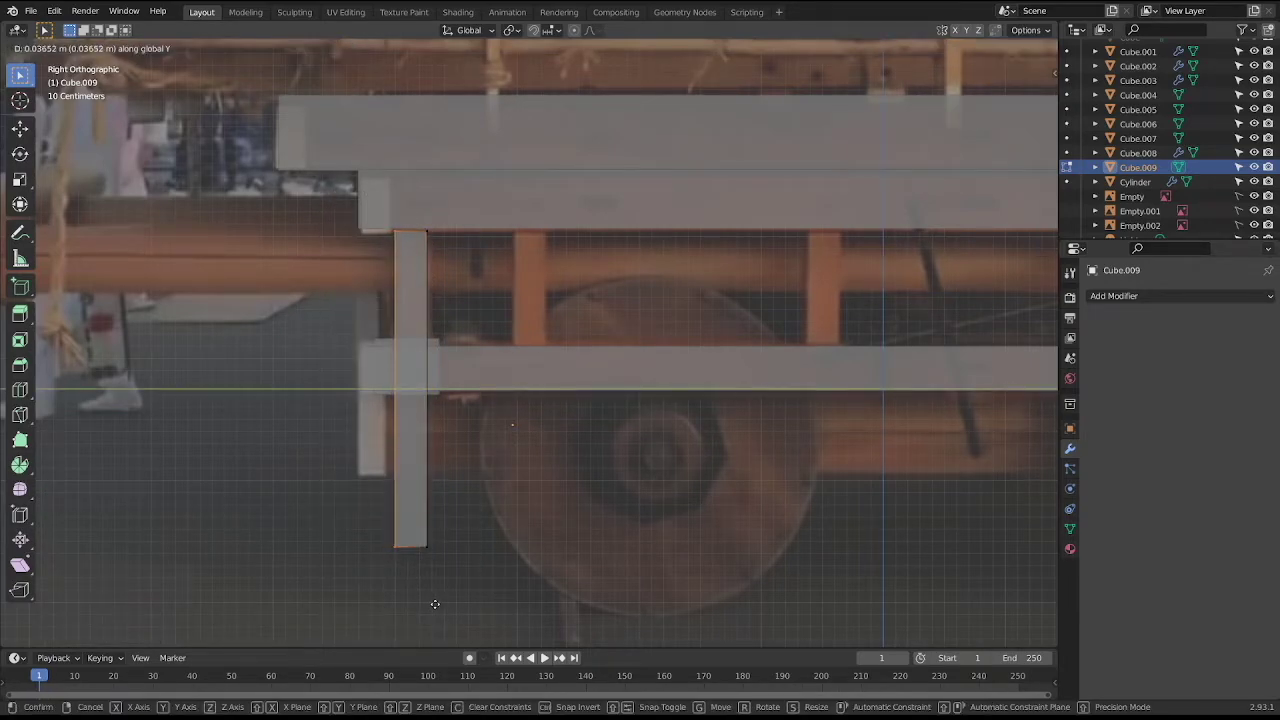
click(431, 604)
Adjust the block's height so it fits between the upper and lower rails.
key(g)
key(z)
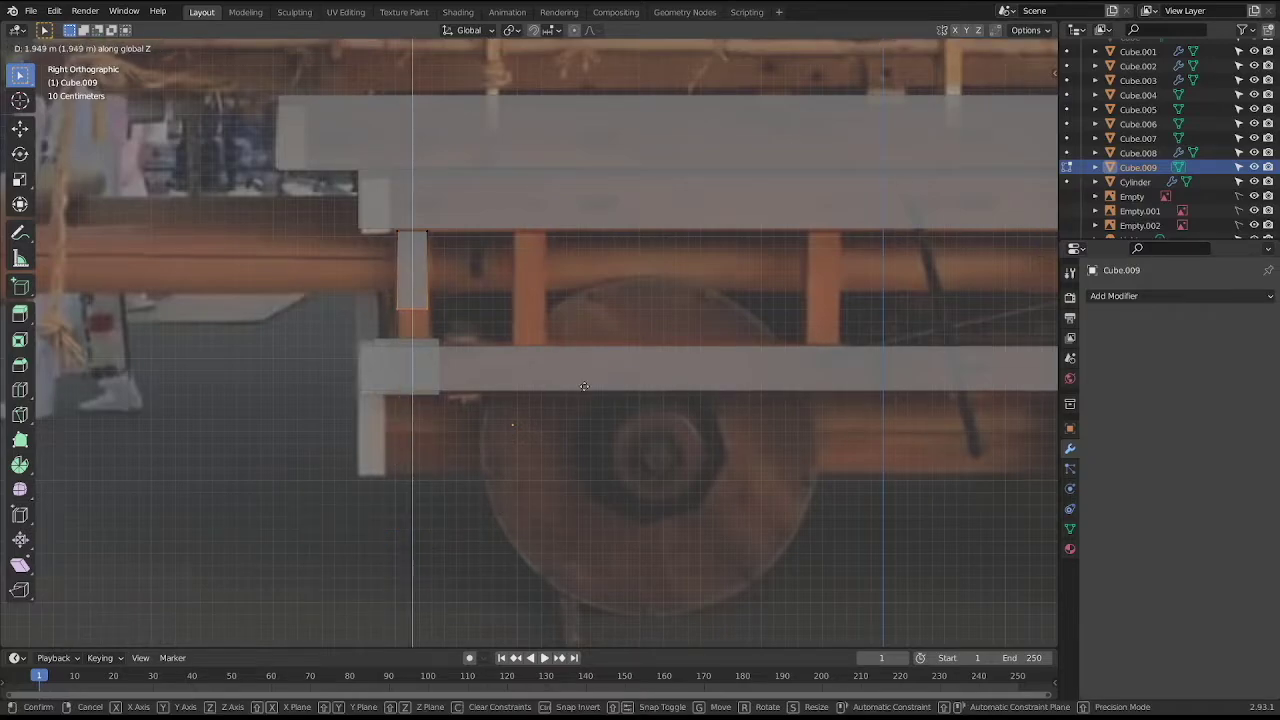
click(584, 424)
key(g)
key(z)
click(438, 249)
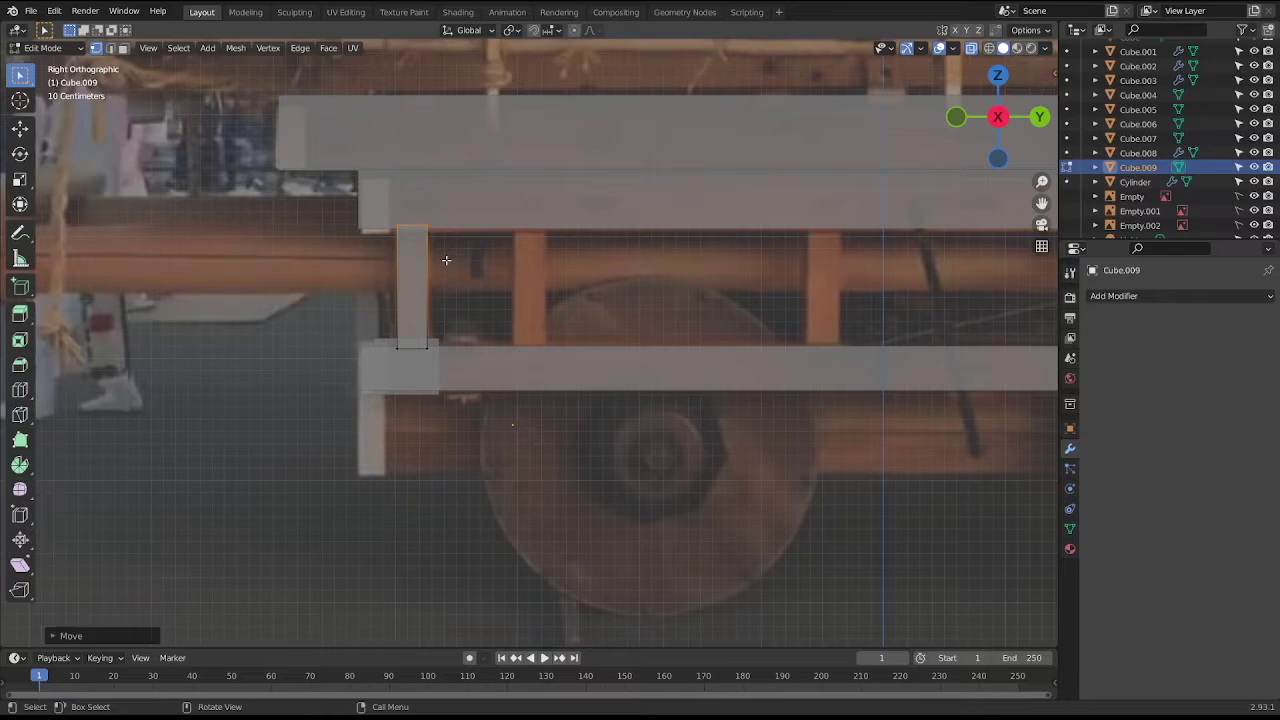
Slide the block along X to the float's side.
middle_drag(457, 266, 539, 294)
scroll(541, 287, down, 3)
scroll(546, 286, down, 3)
scroll(549, 290, down, 2)
key(g)
key(x)
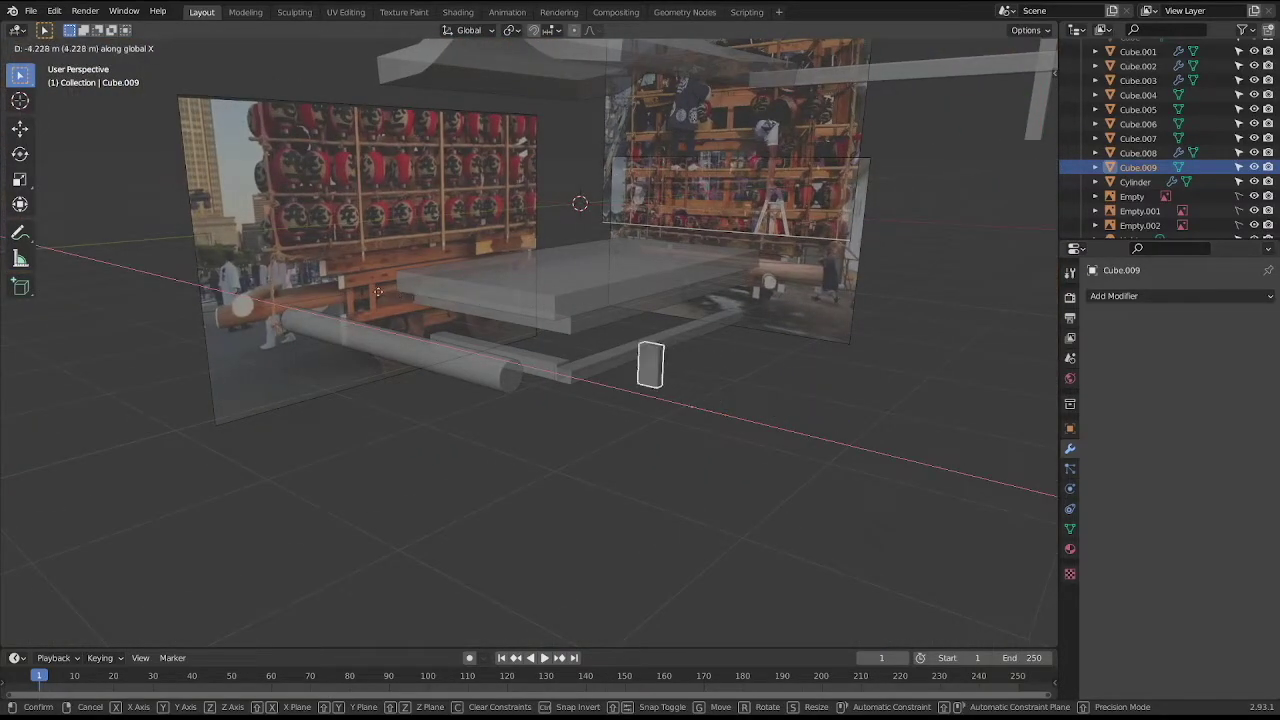
click(312, 281)
In front view, line the block up with the frame's edge along X.
key(KP_1)
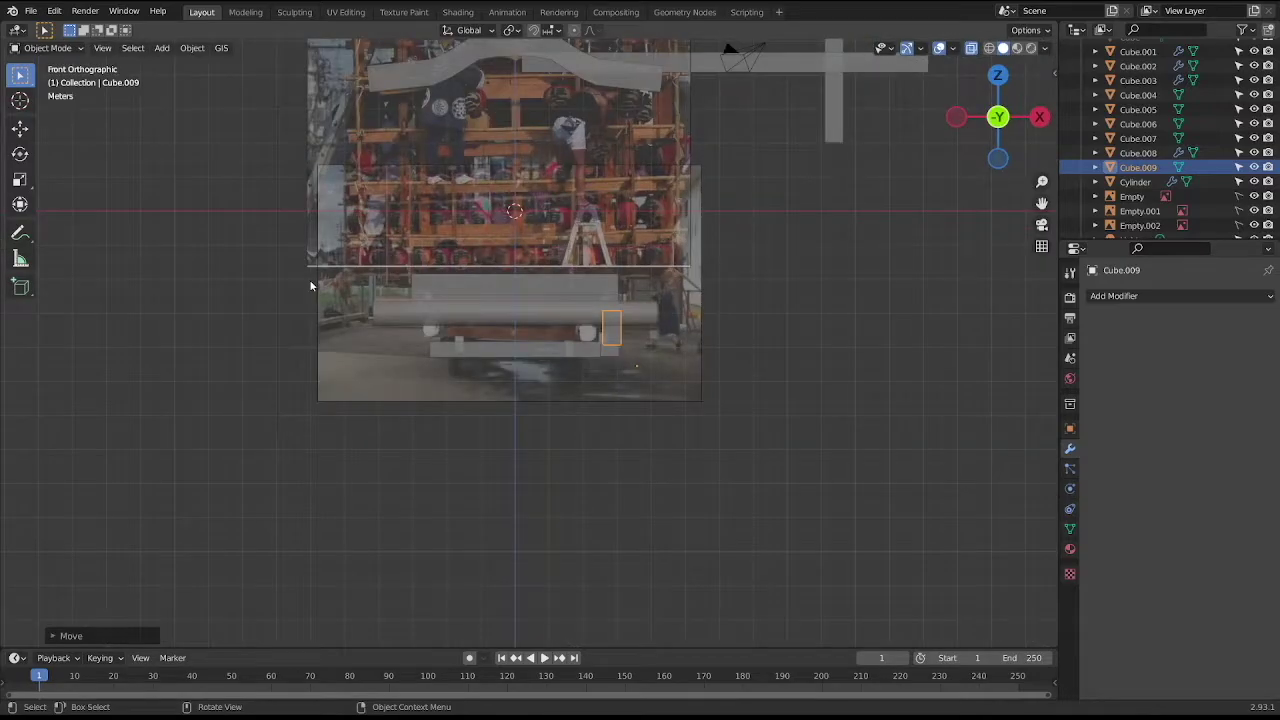
scroll(660, 378, up, 3)
scroll(651, 378, up, 2)
scroll(647, 376, up, 2)
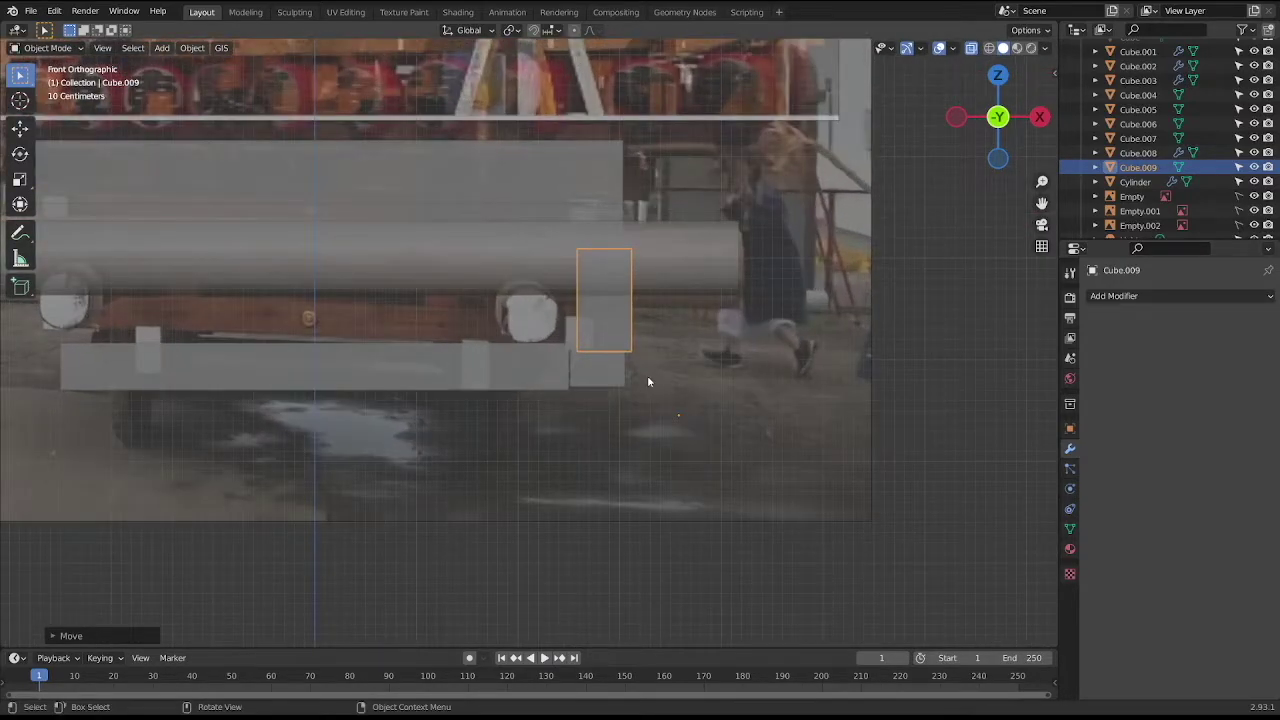
key(g)
key(x)
click(637, 373)
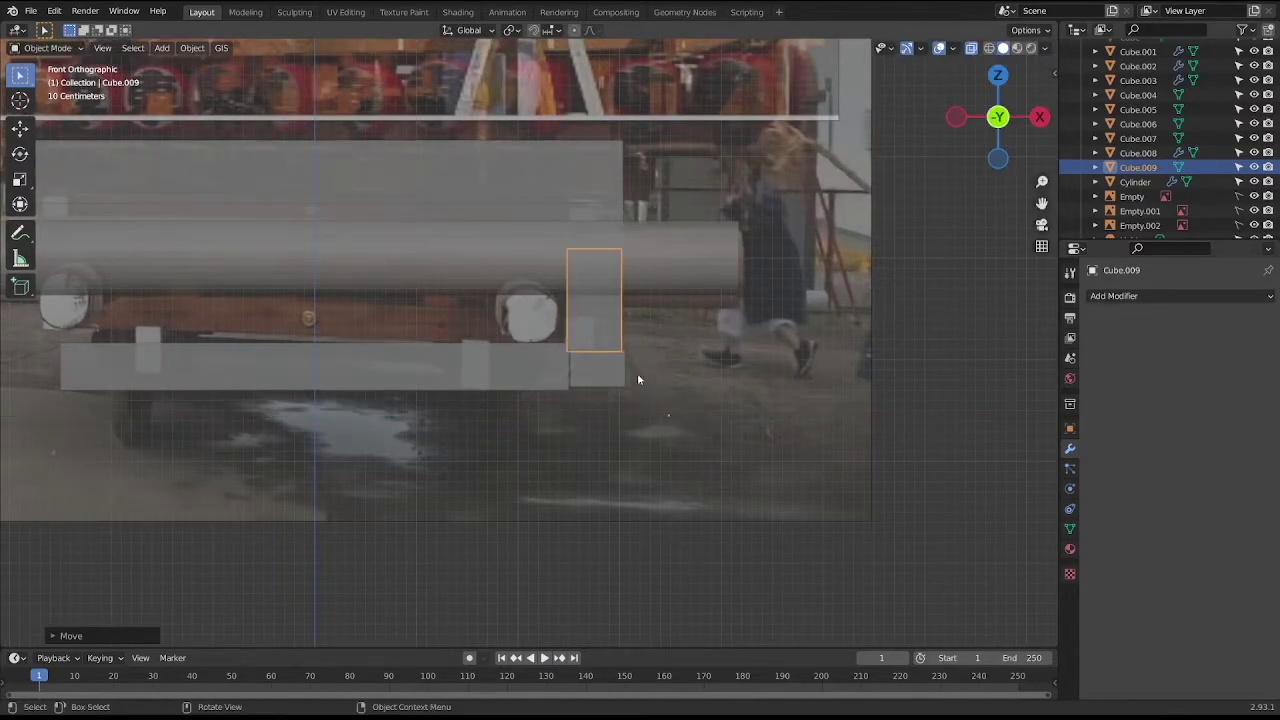
Move the block's left-side vertices along X to make it thinner from the front.
key(Tab)
drag(508, 214, 590, 430)
key(g)
key(x)
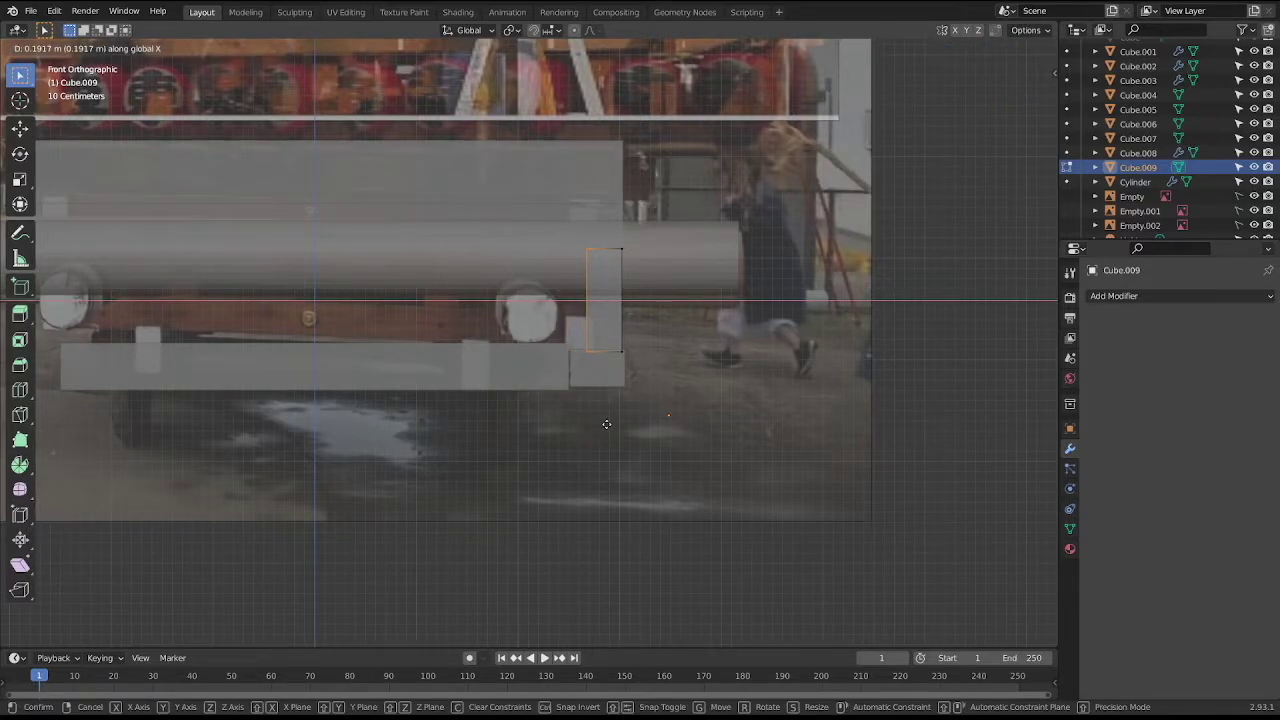
click(606, 424)
middle_drag(606, 424, 545, 430)
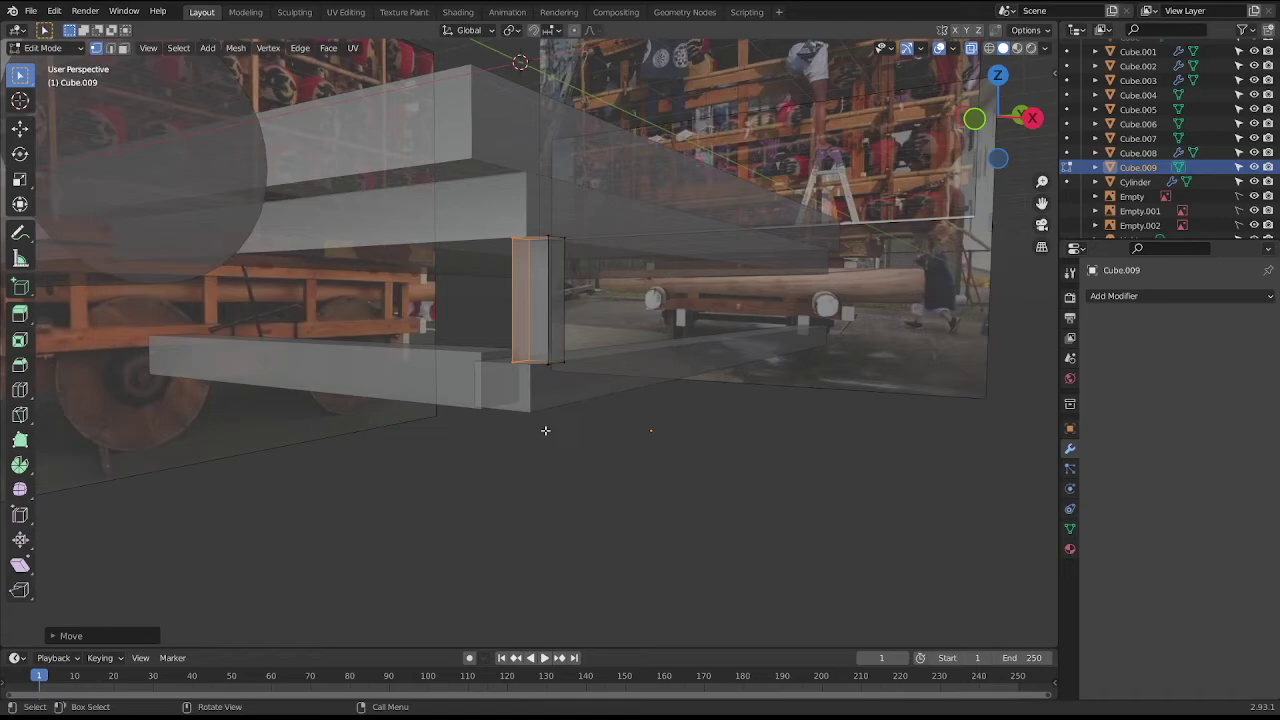
In side view, set the block's final front-back width along Y.
key(KP_3)
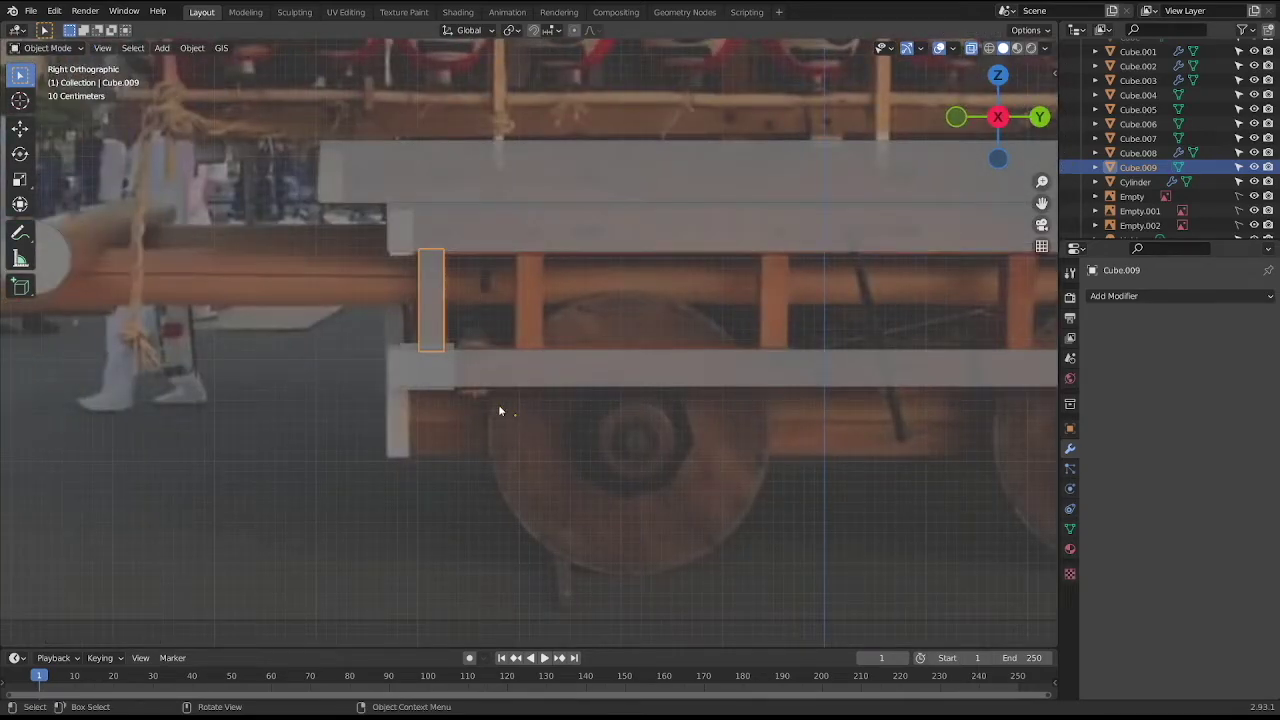
key(g)
key(y)
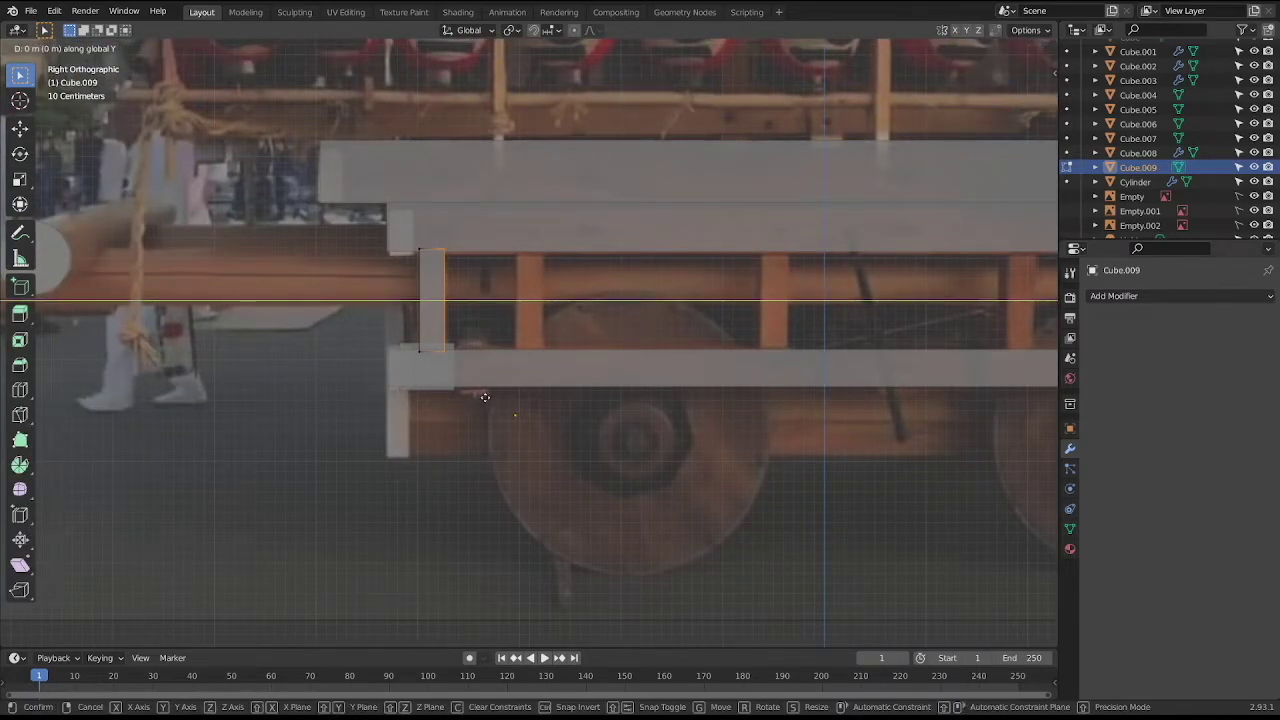
click(487, 398)
scroll(489, 391, down, 2)
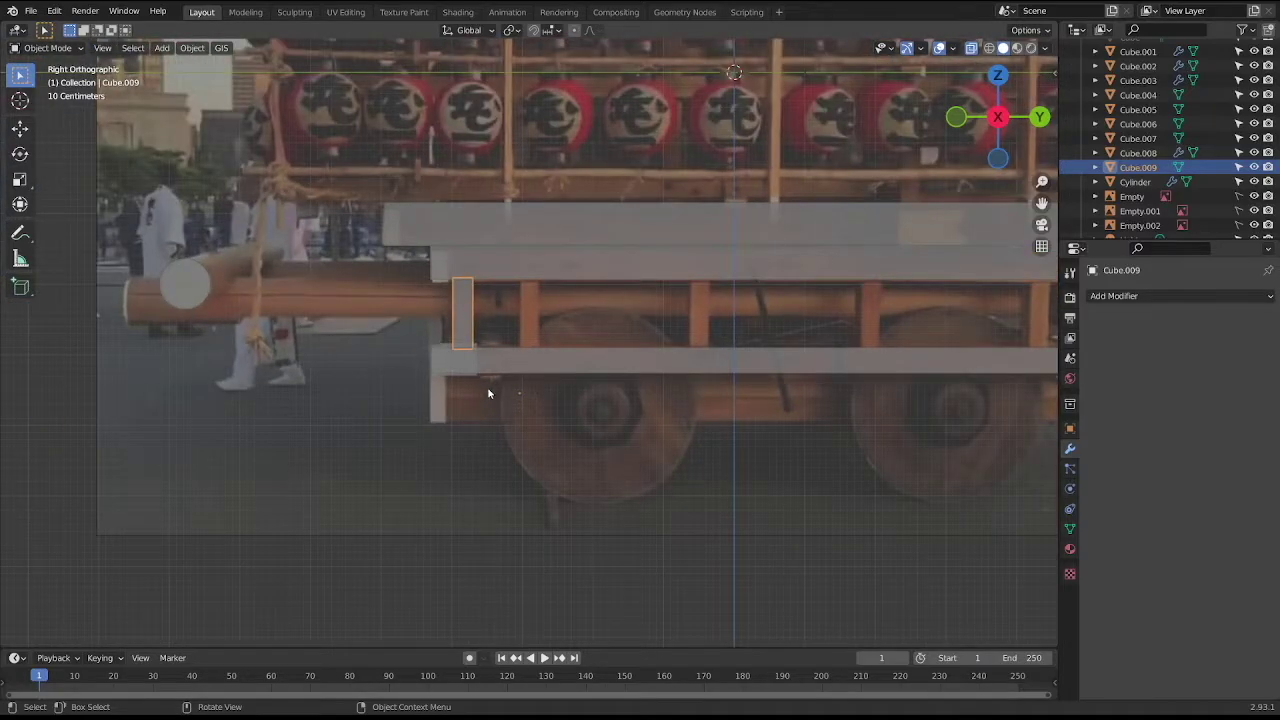
mouse_move(406, 434)
middle_down()
mouse_move(449, 494)
mouse_move(523, 351)
mouse_move(589, 357)
mouse_move(462, 207)
middle_up()
click(523, 351)
Reset Cube.009's origin, apply its transforms and add a Mirror modifier.
click(192, 48)
mouse_move(215, 79)
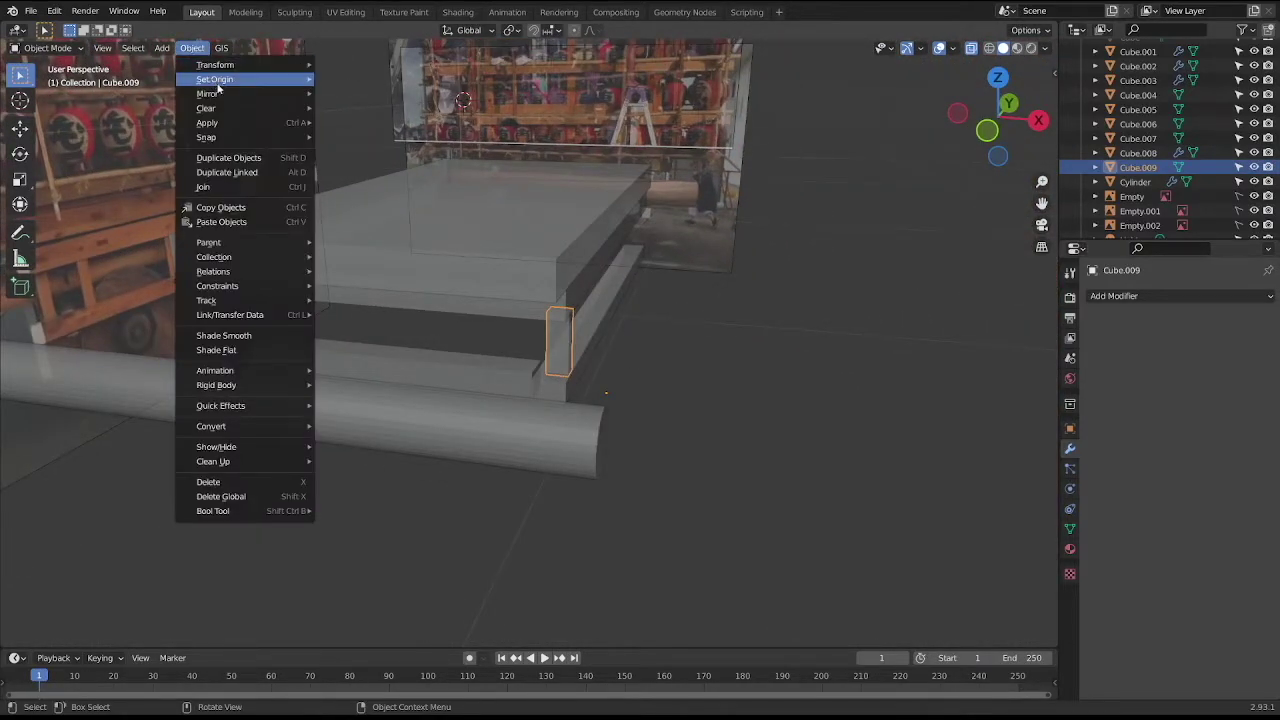
click(390, 109)
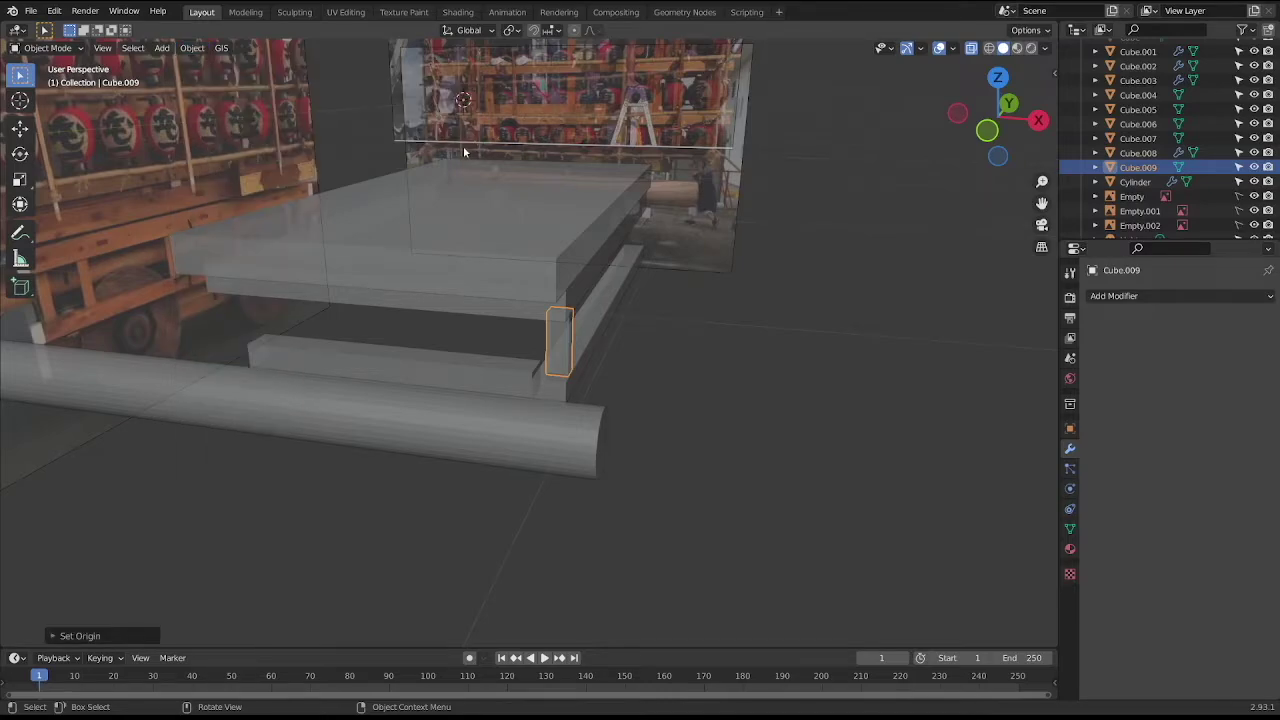
click(197, 49)
mouse_move(207, 122)
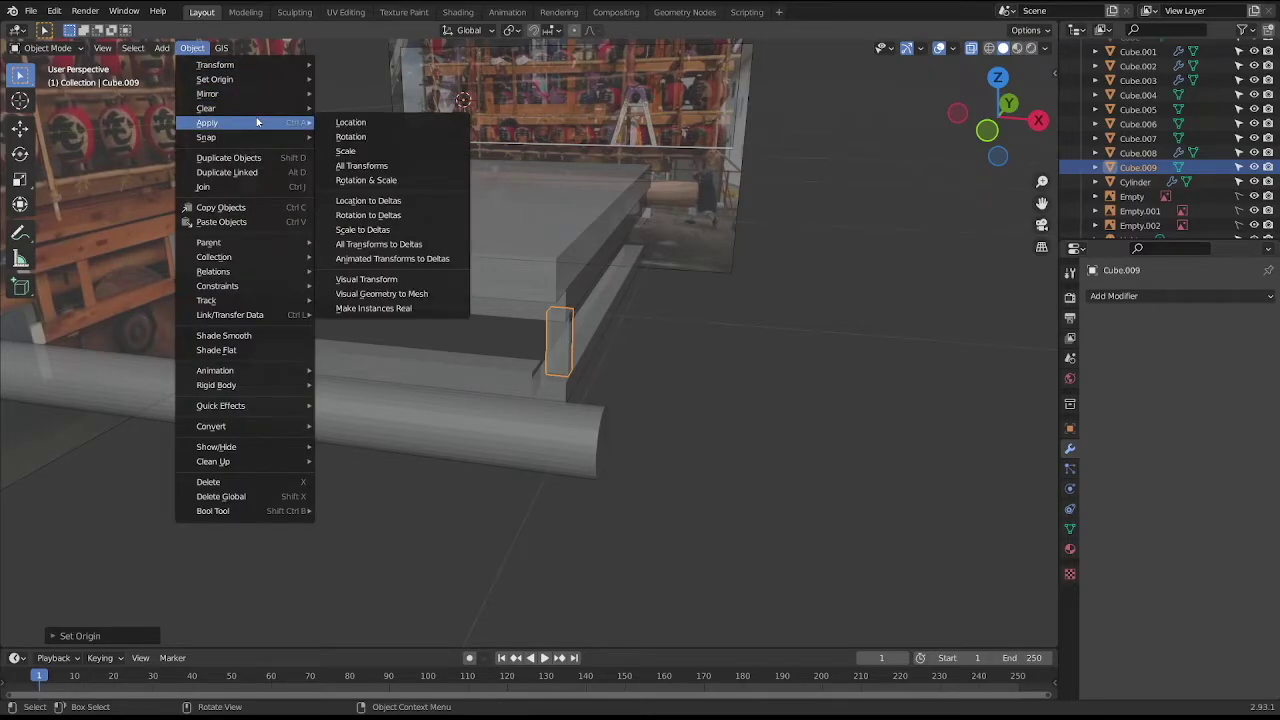
click(360, 136)
click(1113, 296)
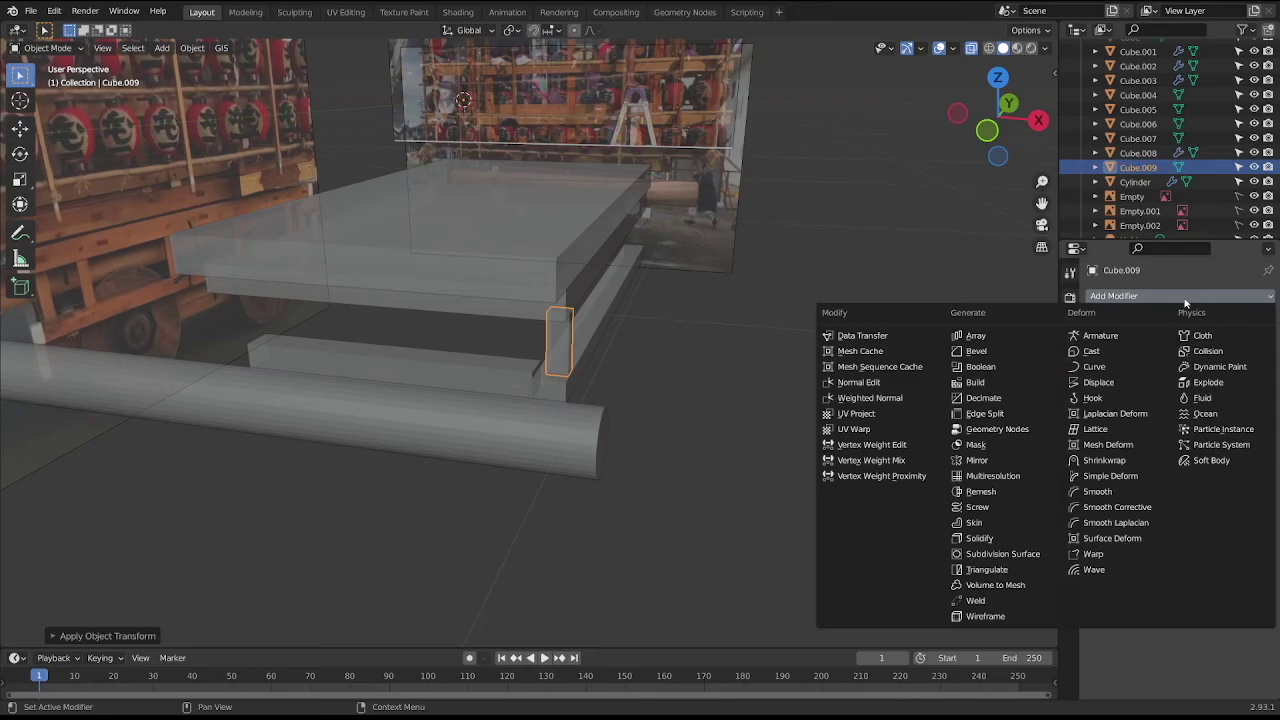
click(977, 460)
mouse_move(836, 441)
middle_down()
mouse_move(797, 441)
mouse_move(779, 425)
middle_up()
Select the small block Cube.006 and reset its origin.
click(443, 358)
middle_drag(443, 358, 585, 302)
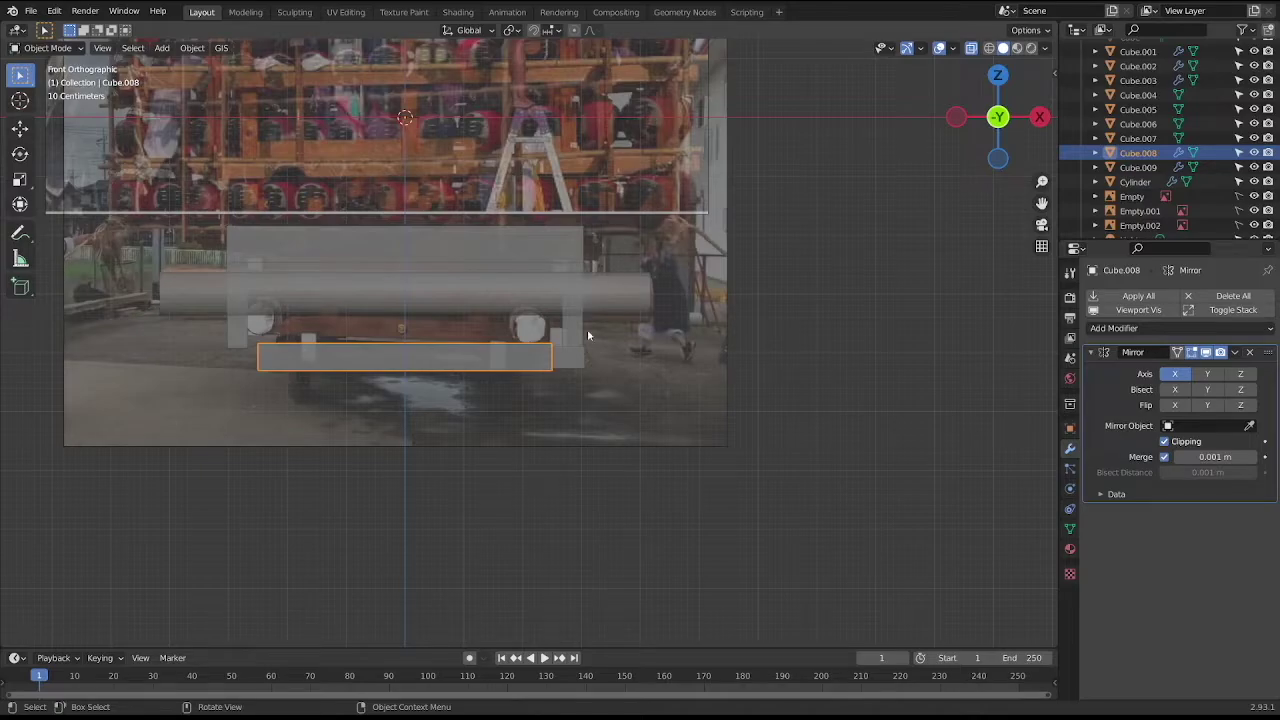
scroll(588, 320, up, 2)
scroll(582, 342, up, 2)
scroll(638, 384, down, 1)
click(589, 368)
scroll(665, 360, down, 2)
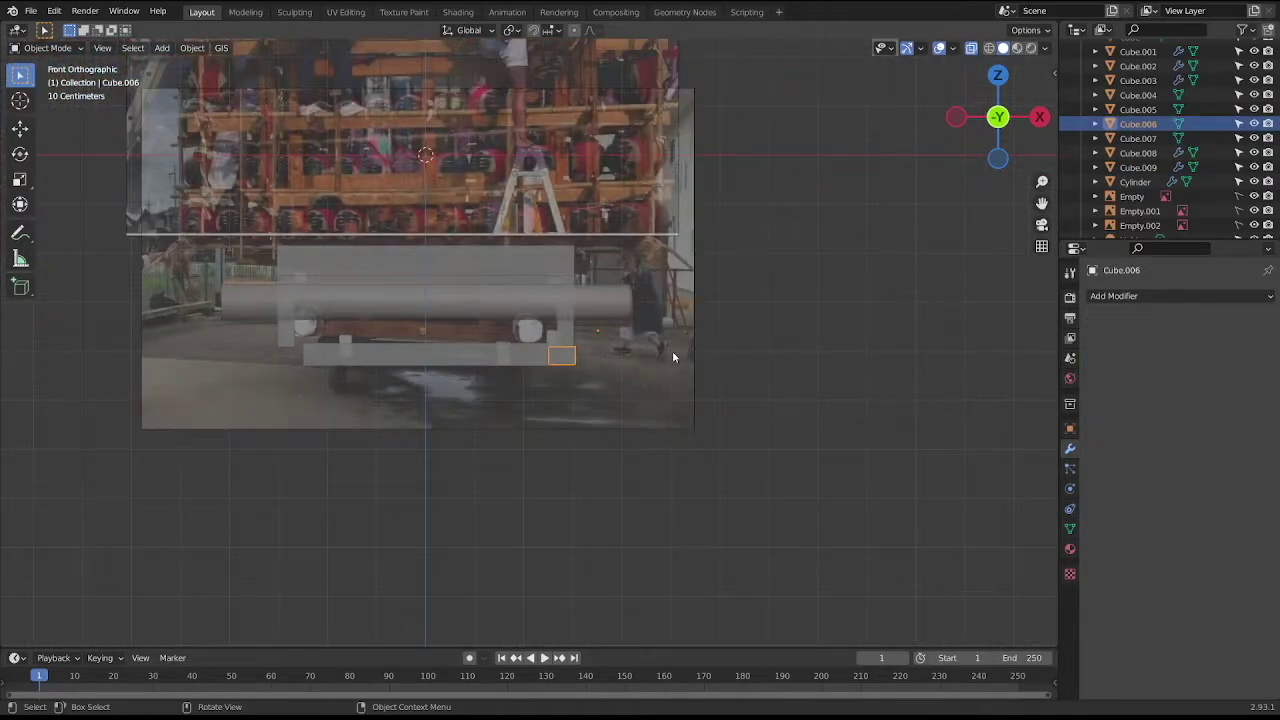
click(185, 49)
mouse_move(215, 79)
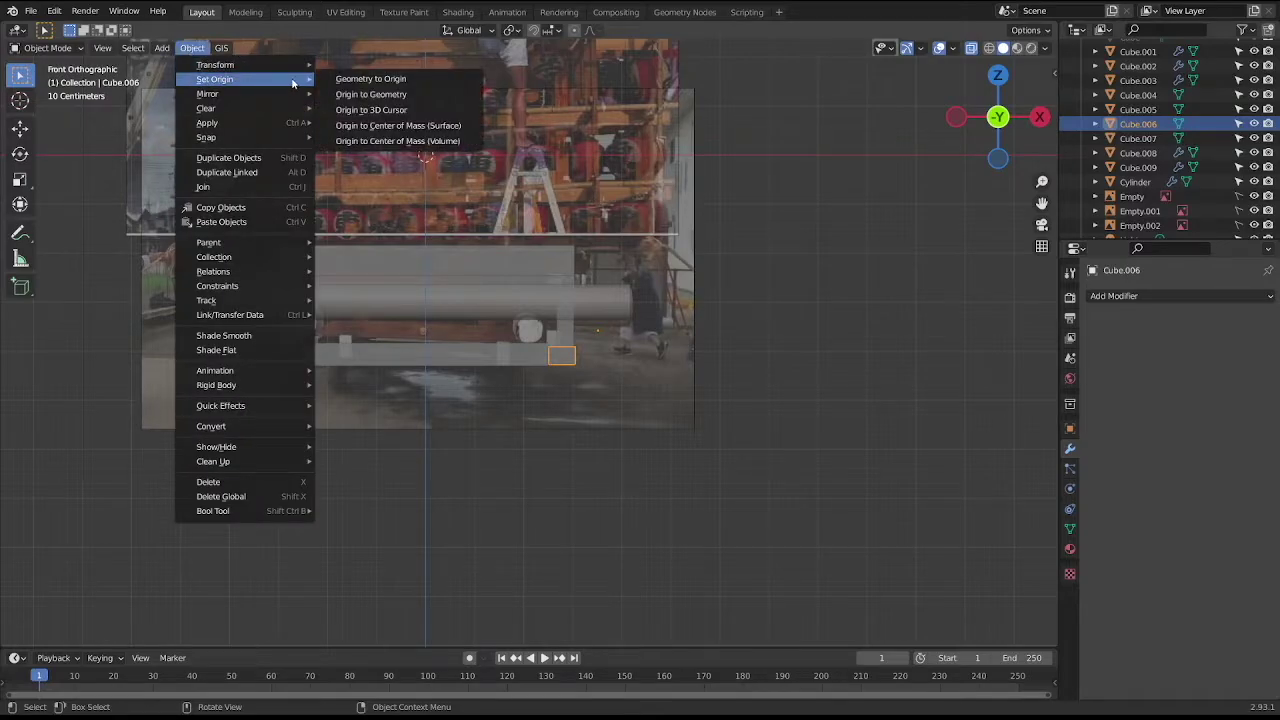
click(400, 110)
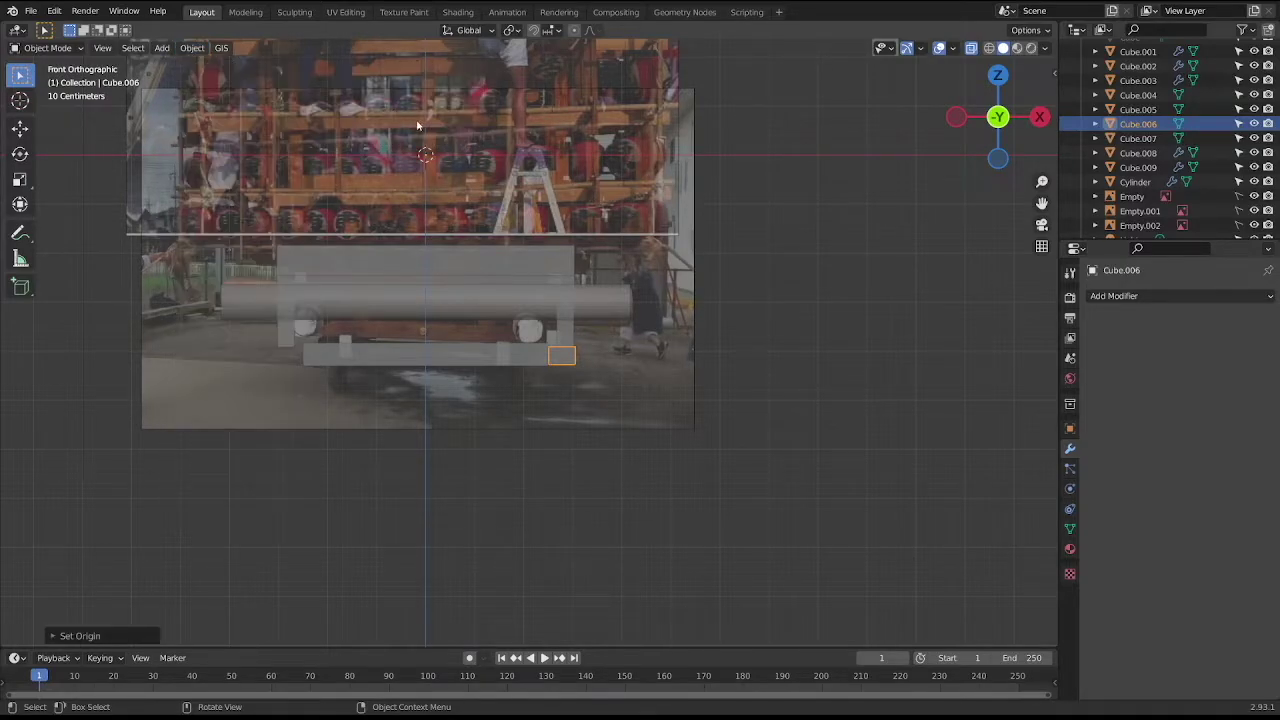
Apply Cube.006's rotation and give it an X-axis Mirror modifier.
click(190, 49)
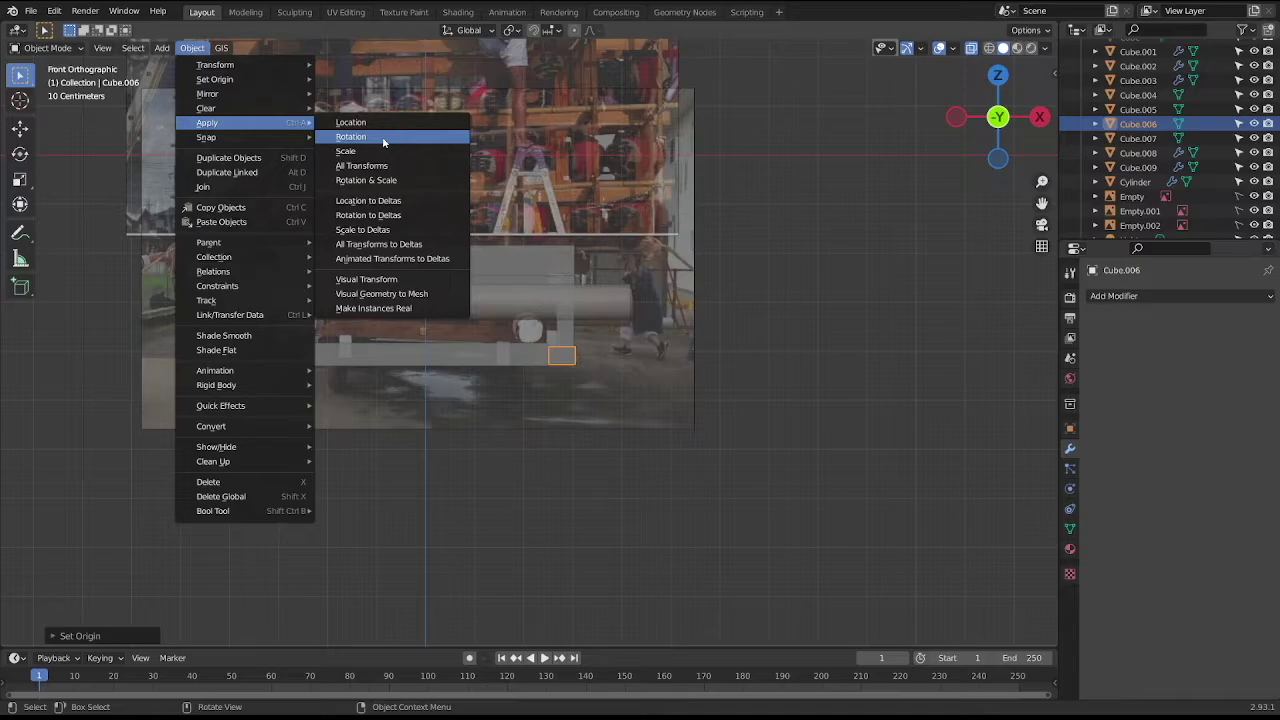
click(383, 137)
click(1152, 296)
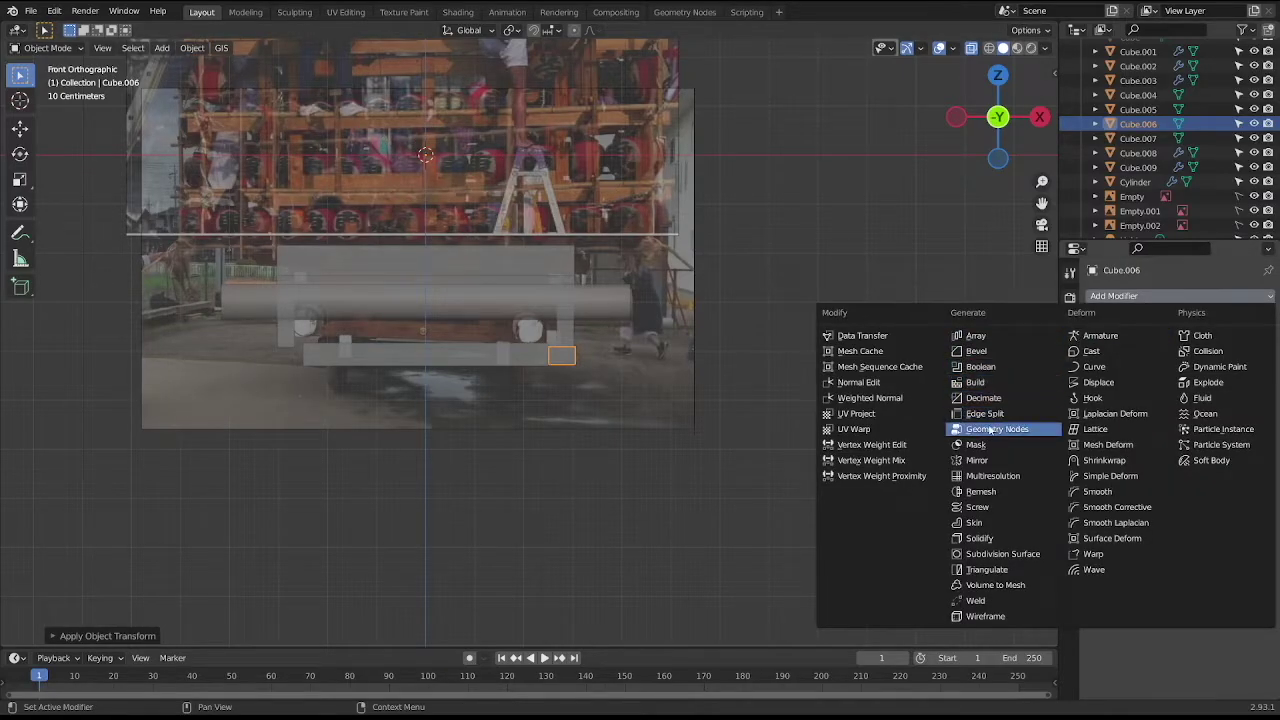
click(977, 460)
mouse_move(846, 420)
middle_down()
mouse_move(687, 444)
mouse_move(700, 325)
middle_up()
click(469, 317)
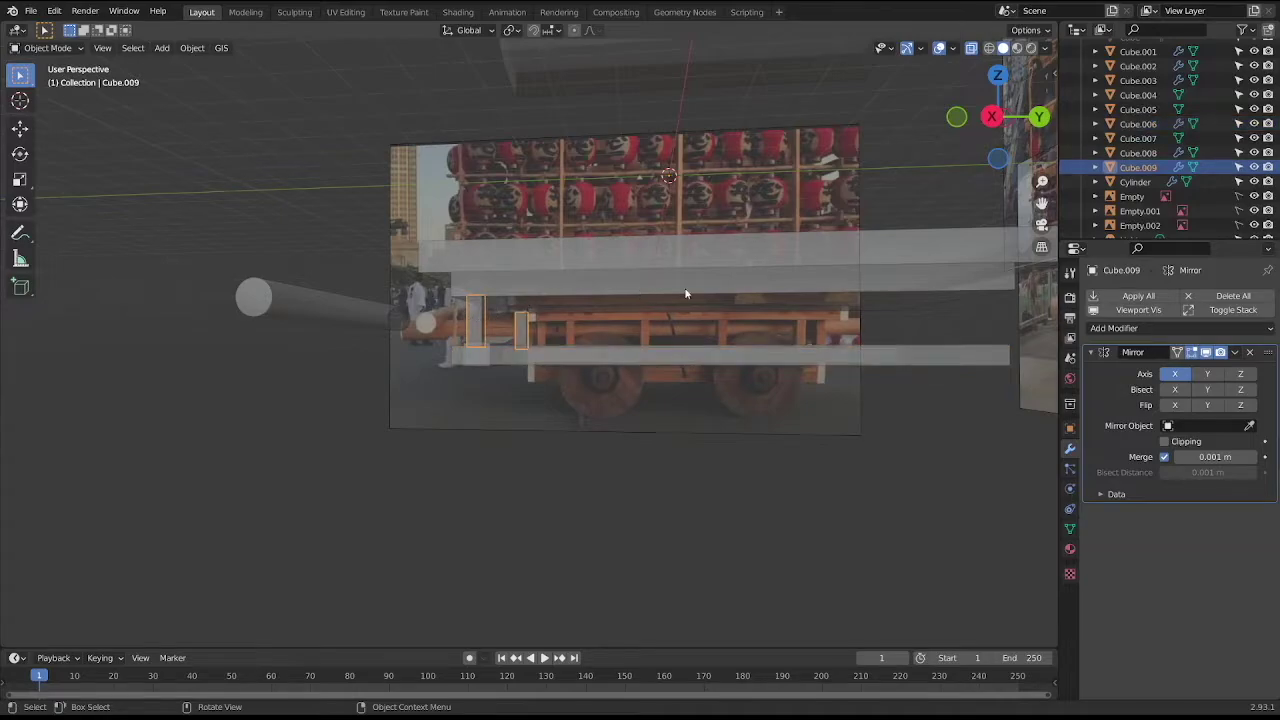
In side view, duplicate the support post three times along Y down the rail.
key(KP_3)
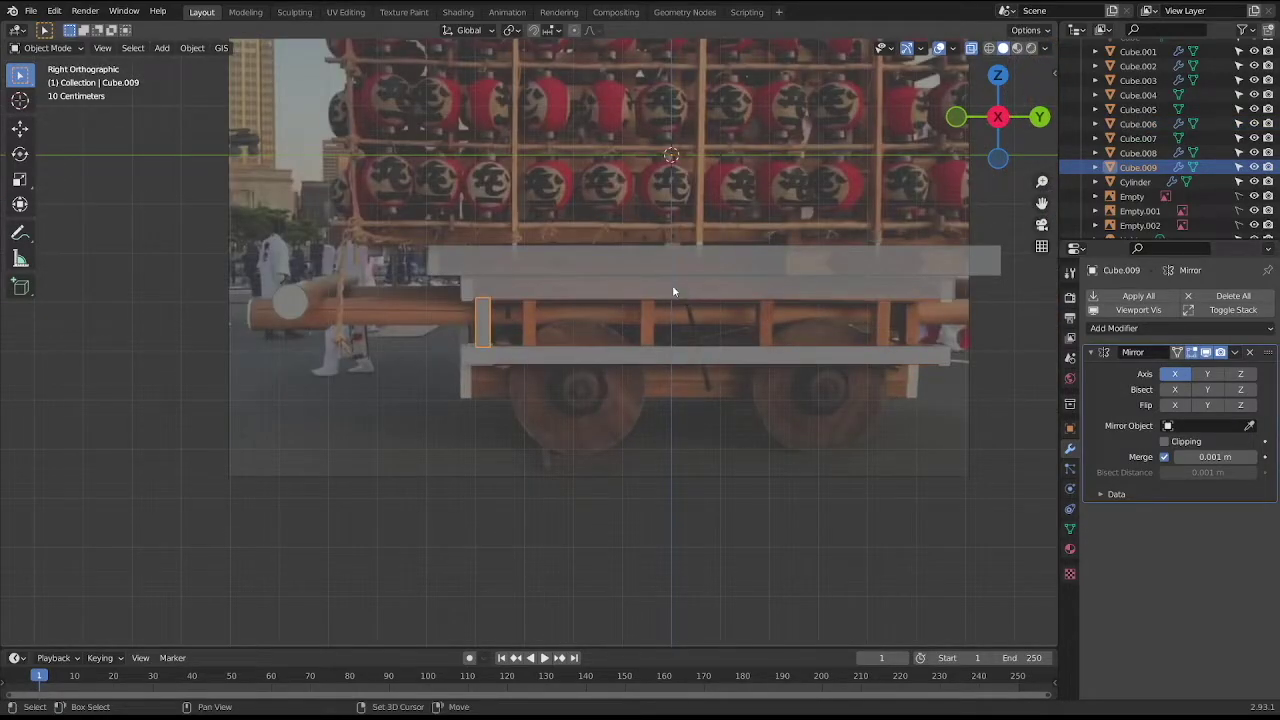
key(shift+d)
key(y)
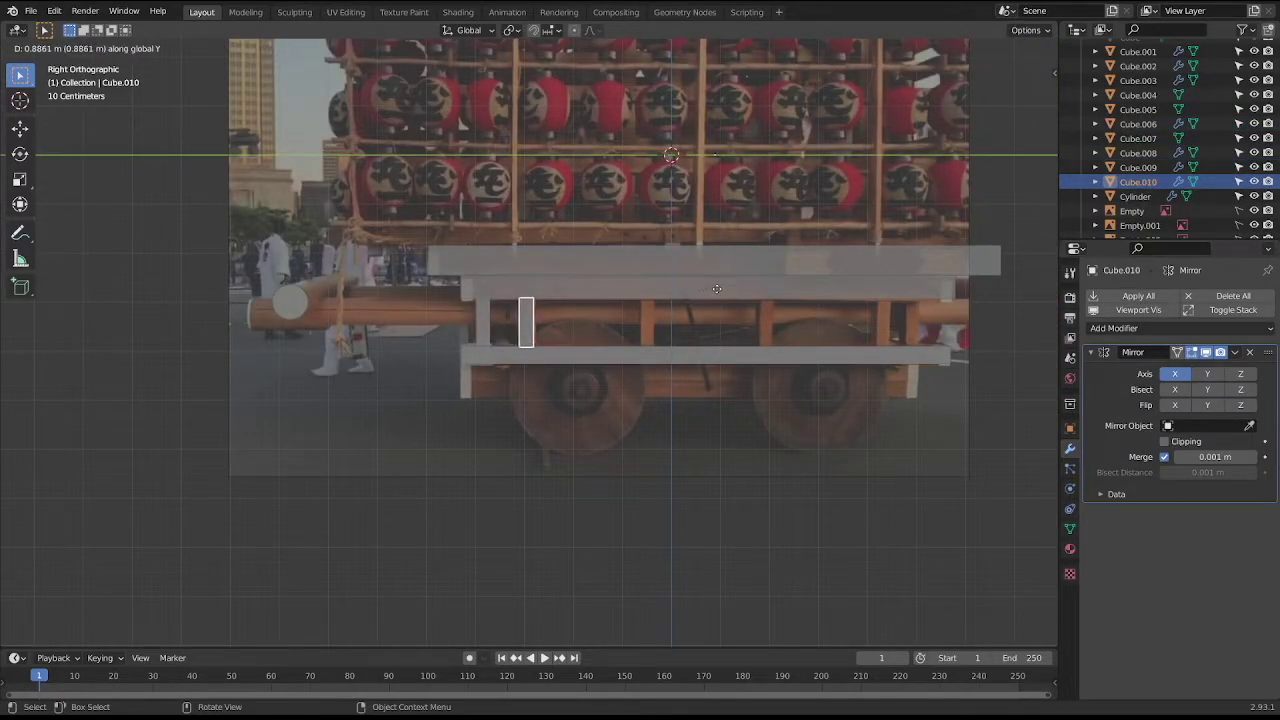
click(719, 289)
key(shift+d)
key(y)
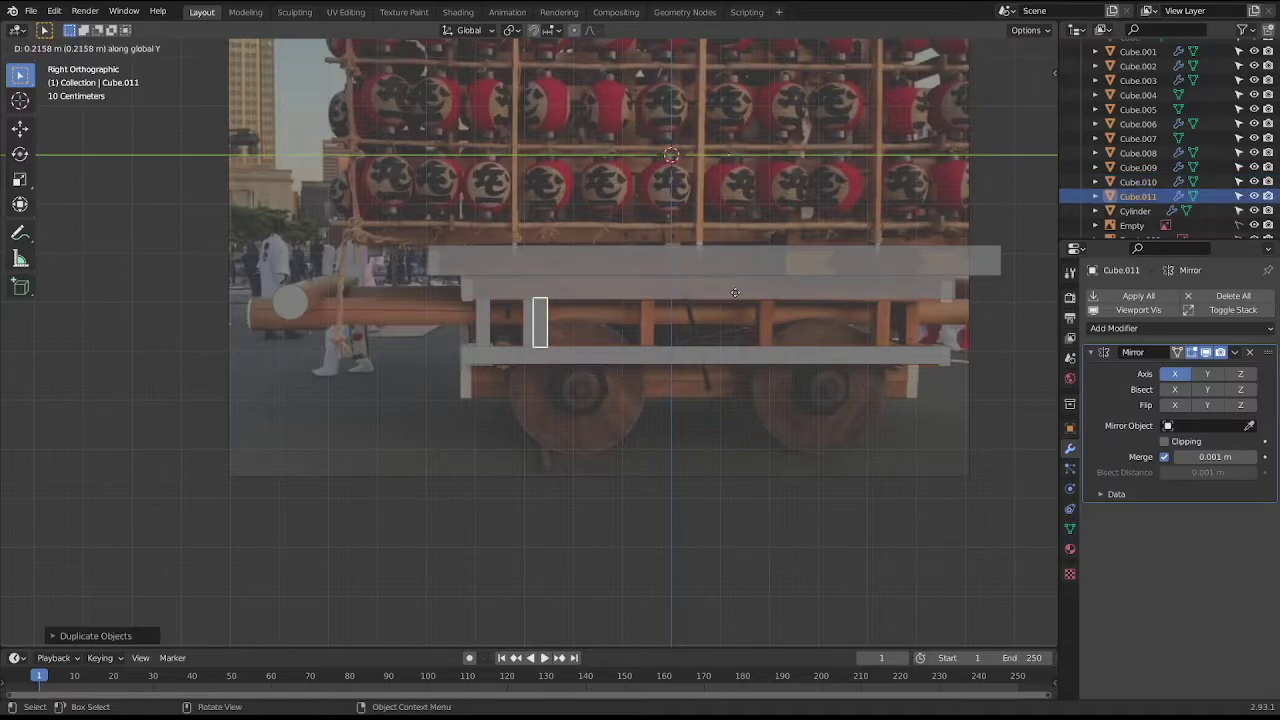
click(838, 293)
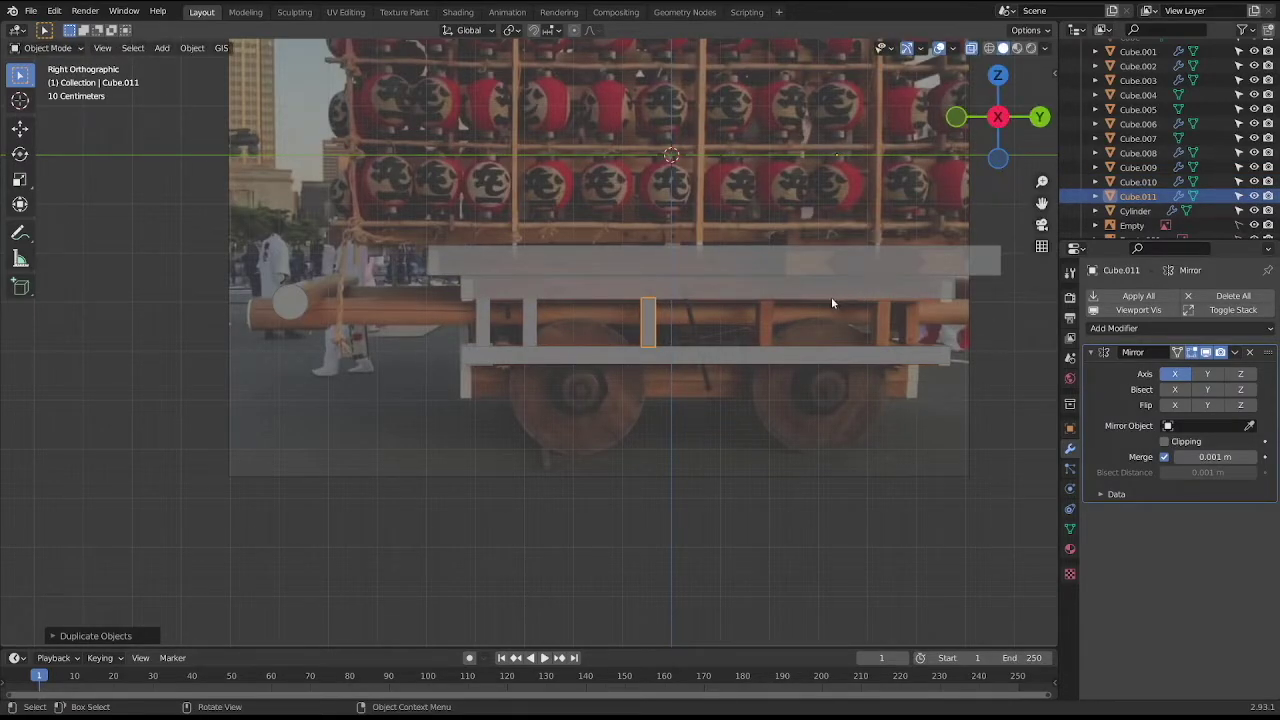
key(shift+d)
key(y)
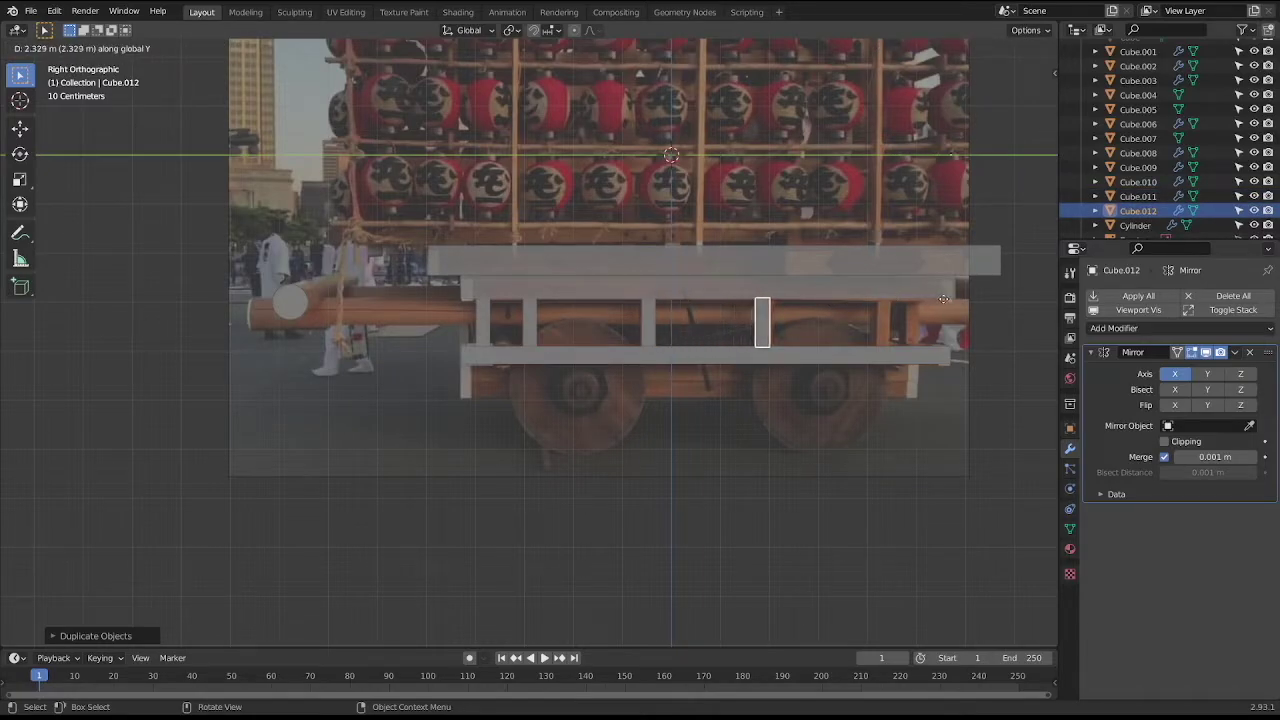
click(946, 298)
Add two more Y-constrained post copies out to the rail's right end.
shift+middle_drag(892, 312, 744, 312)
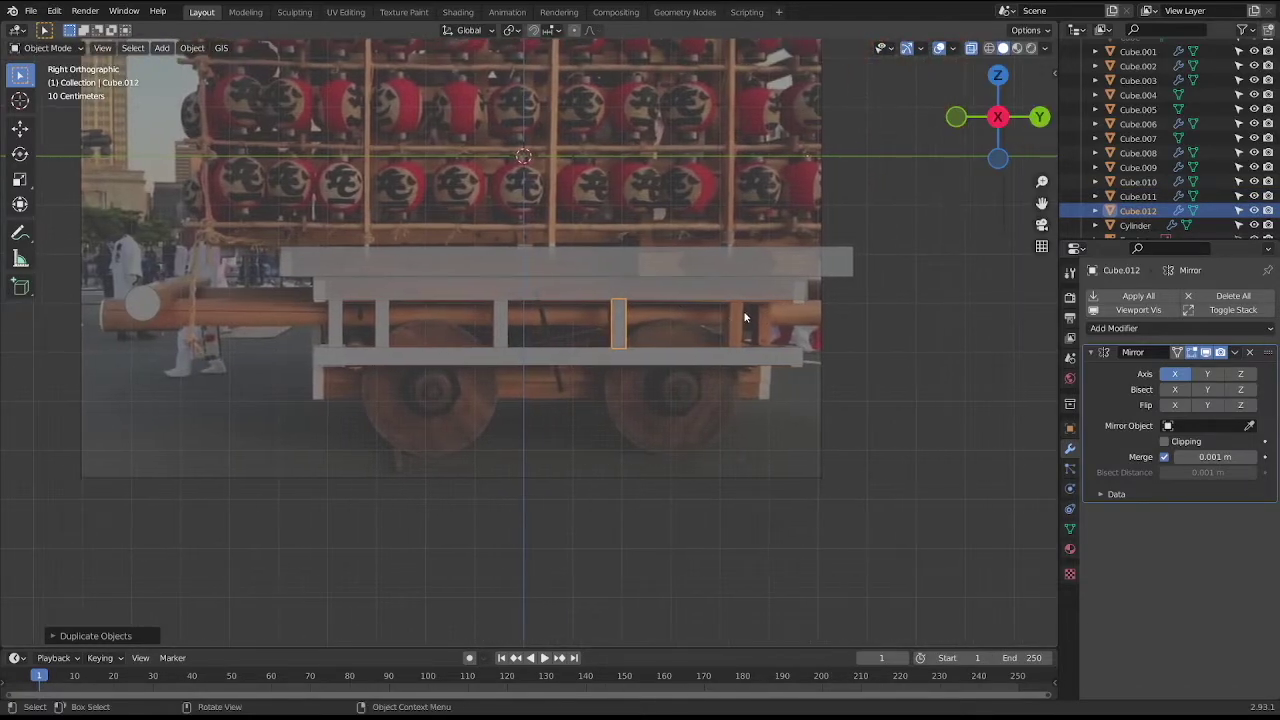
key(shift+d)
key(y)
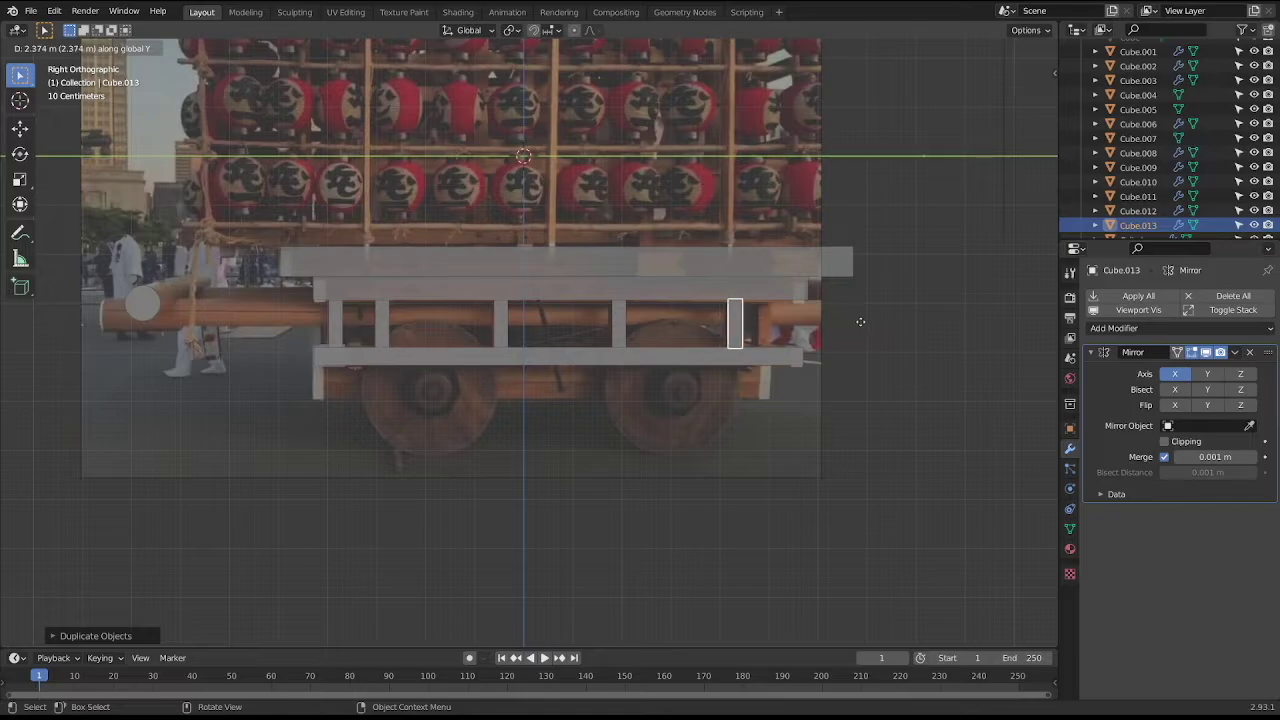
click(860, 321)
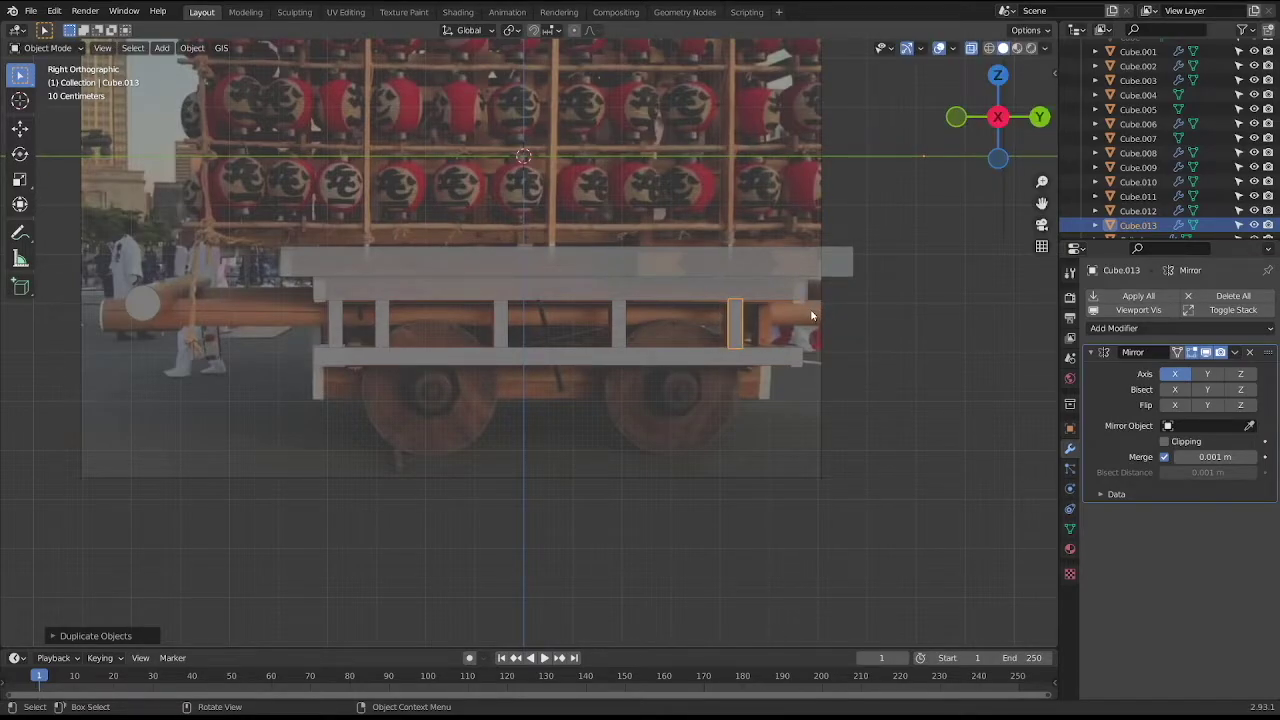
key(shift+d)
key(y)
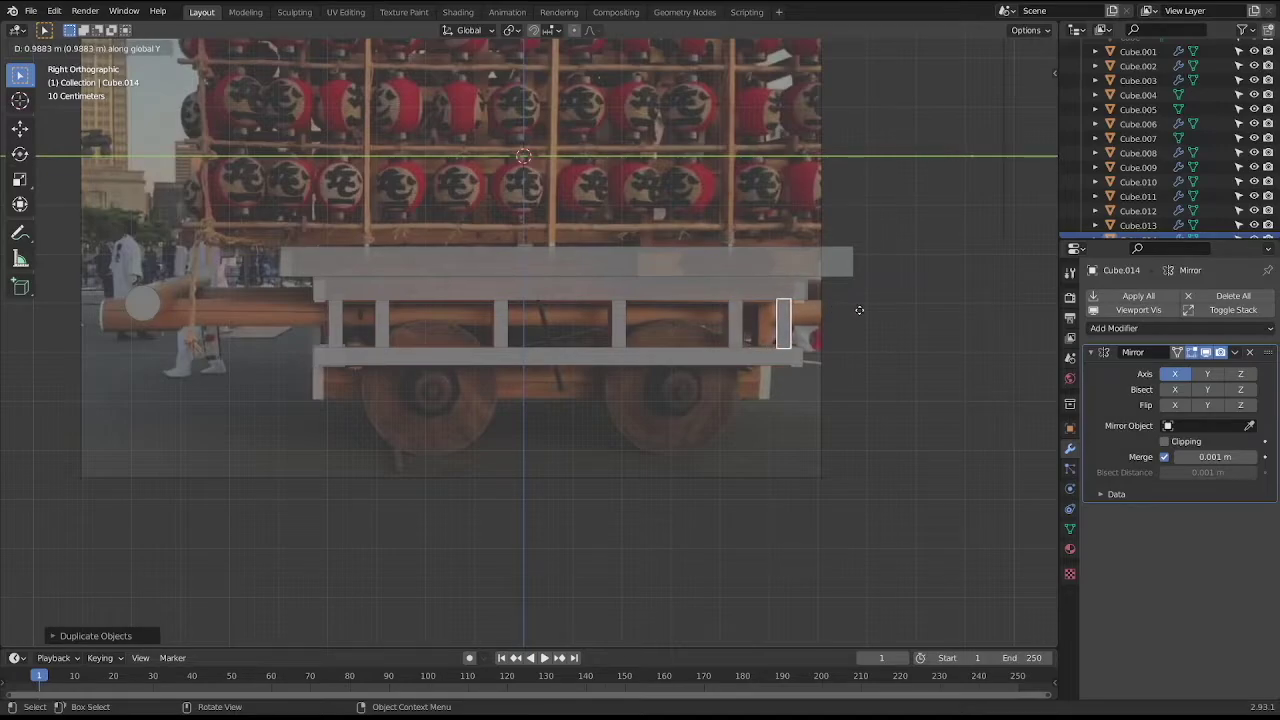
click(861, 315)
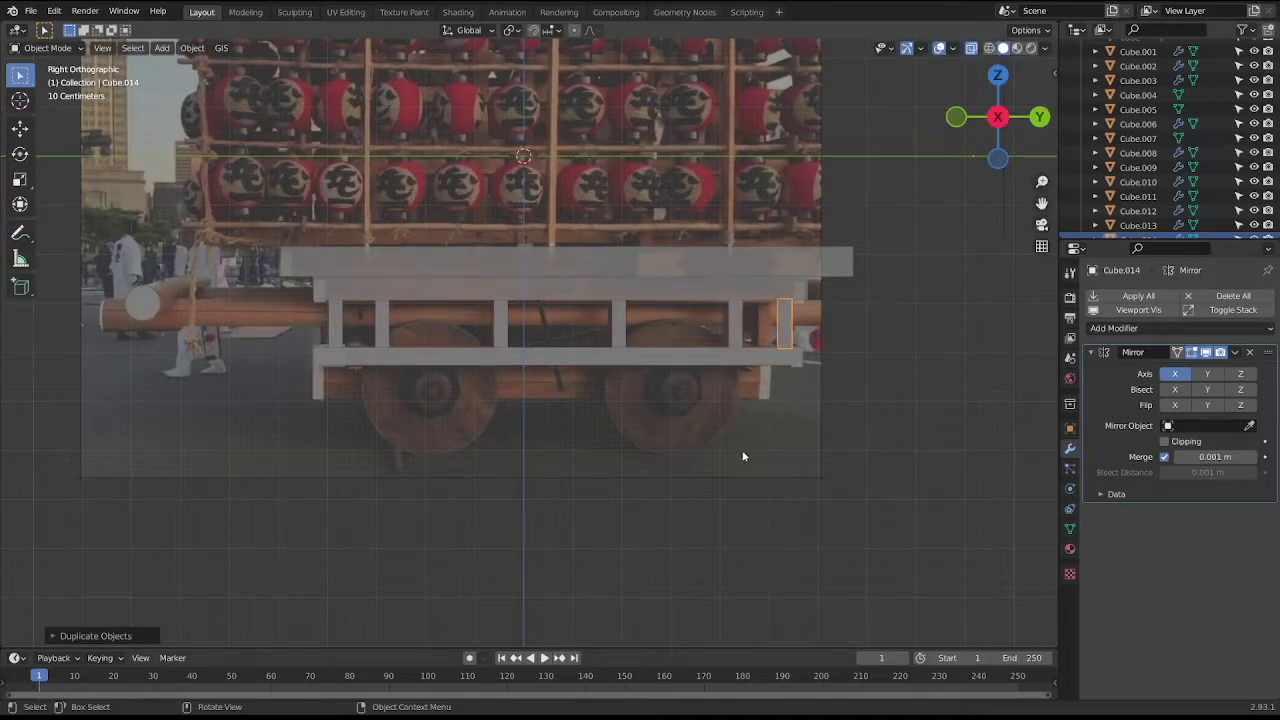
scroll(435, 491, down, 1)
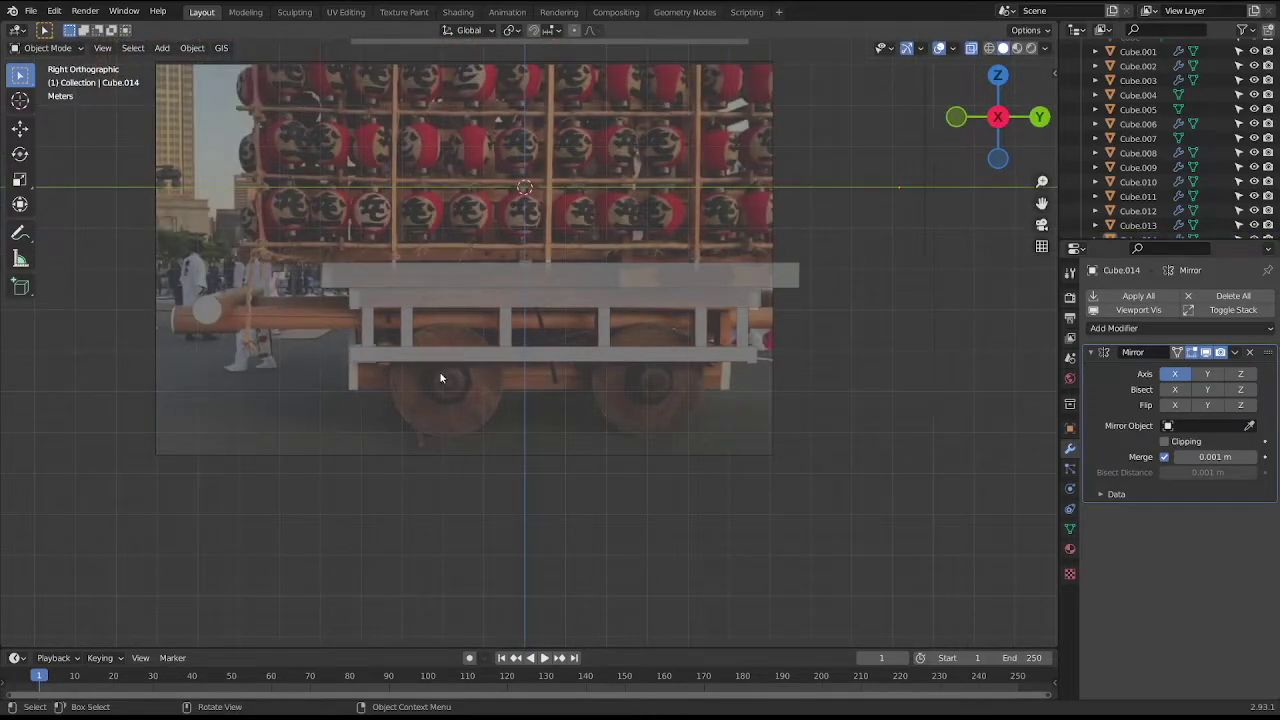
middle_drag(388, 352, 454, 366)
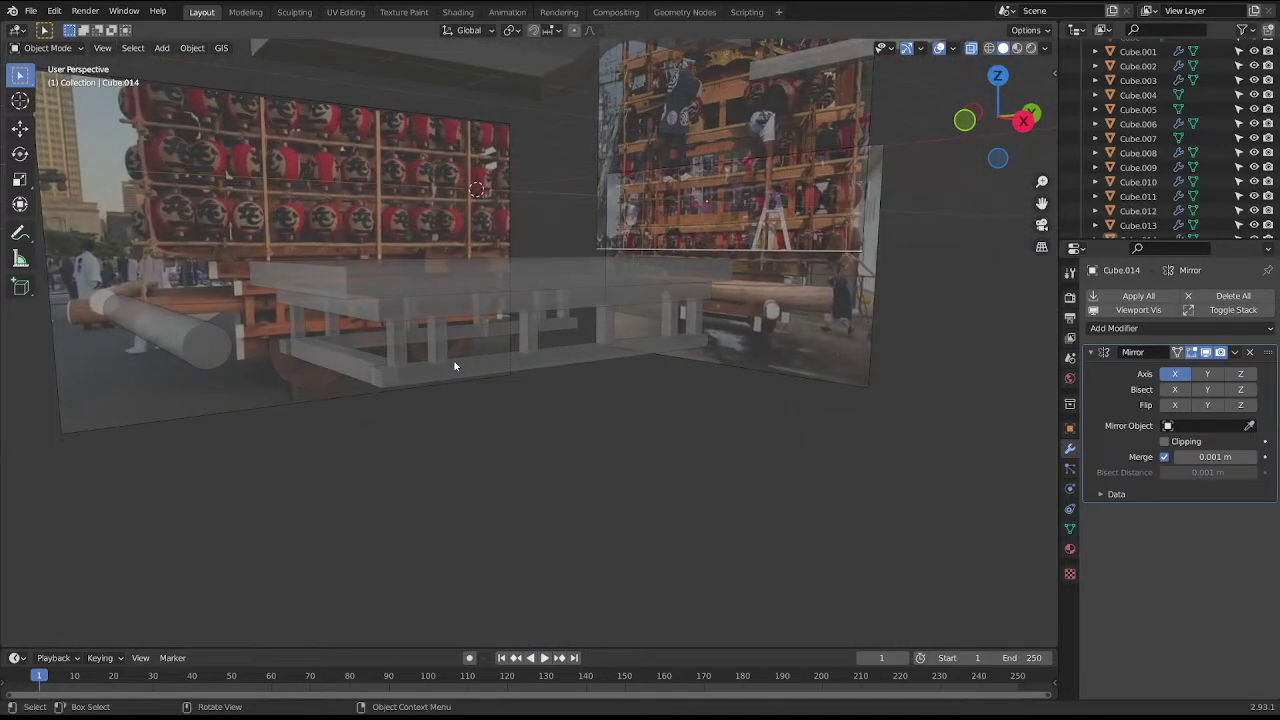
key(KP_3)
middle_drag(454, 366, 351, 352)
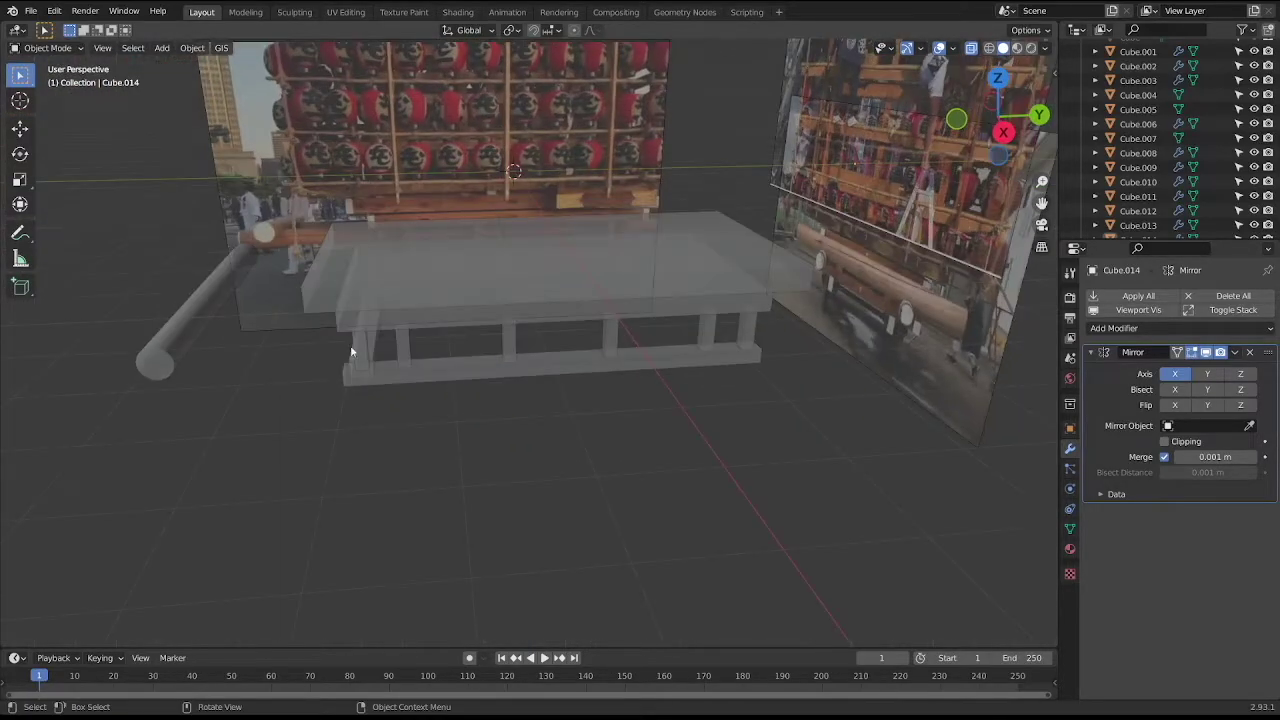
Duplicate the small lower block and slide the copy along Y on the bottom rail.
click(368, 339)
key(KP_3)
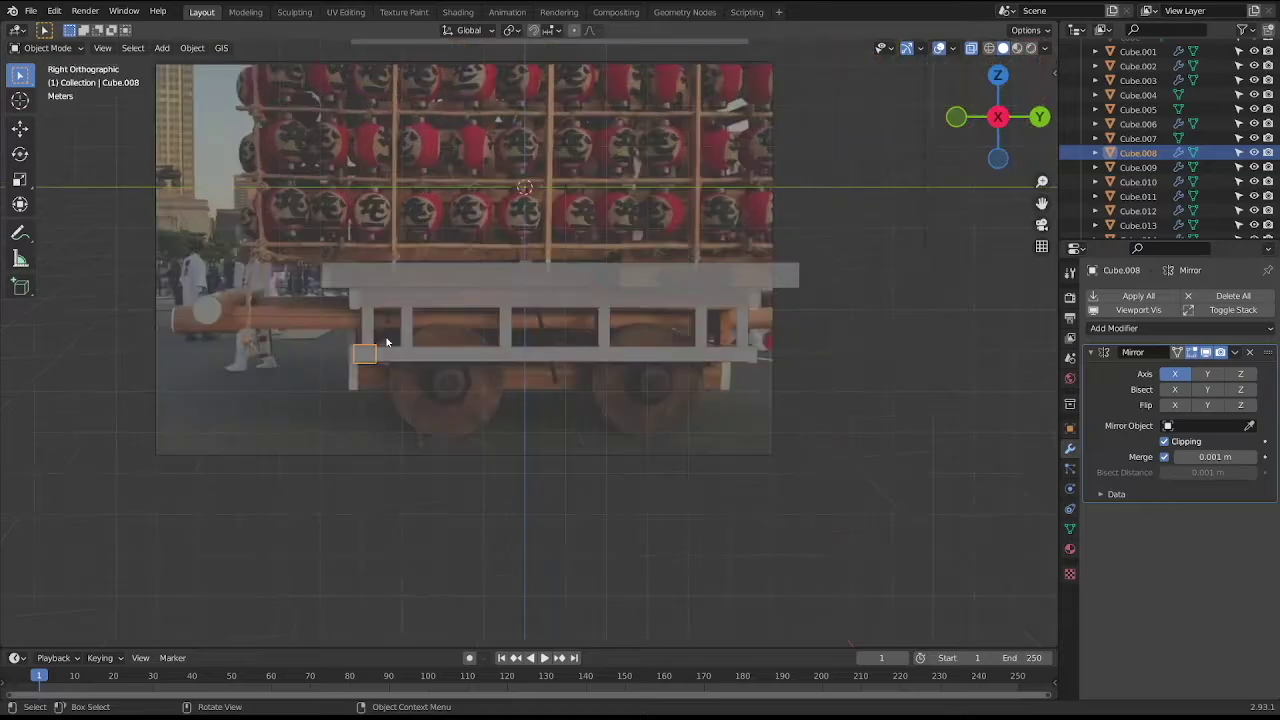
key(shift+d)
key(y)
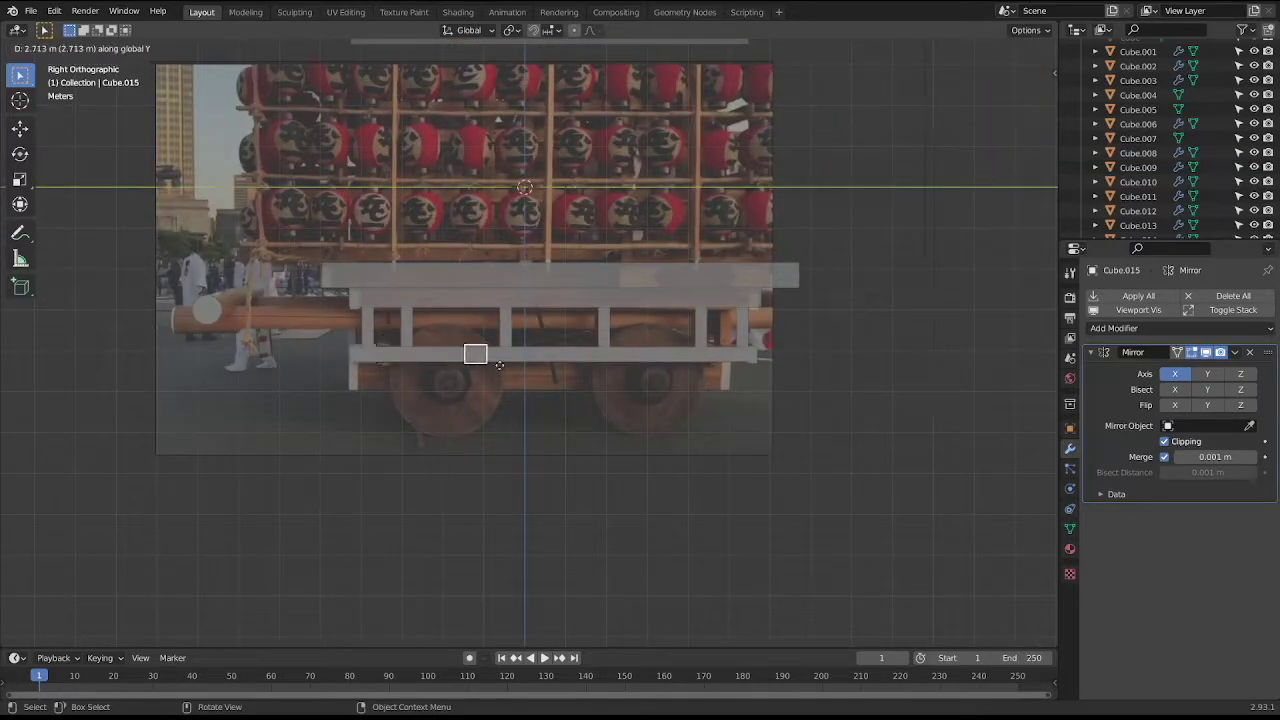
click(762, 390)
mouse_move(642, 369)
middle_down()
mouse_move(695, 427)
mouse_move(677, 368)
mouse_move(329, 400)
mouse_move(355, 384)
middle_up()
key(KP_3)
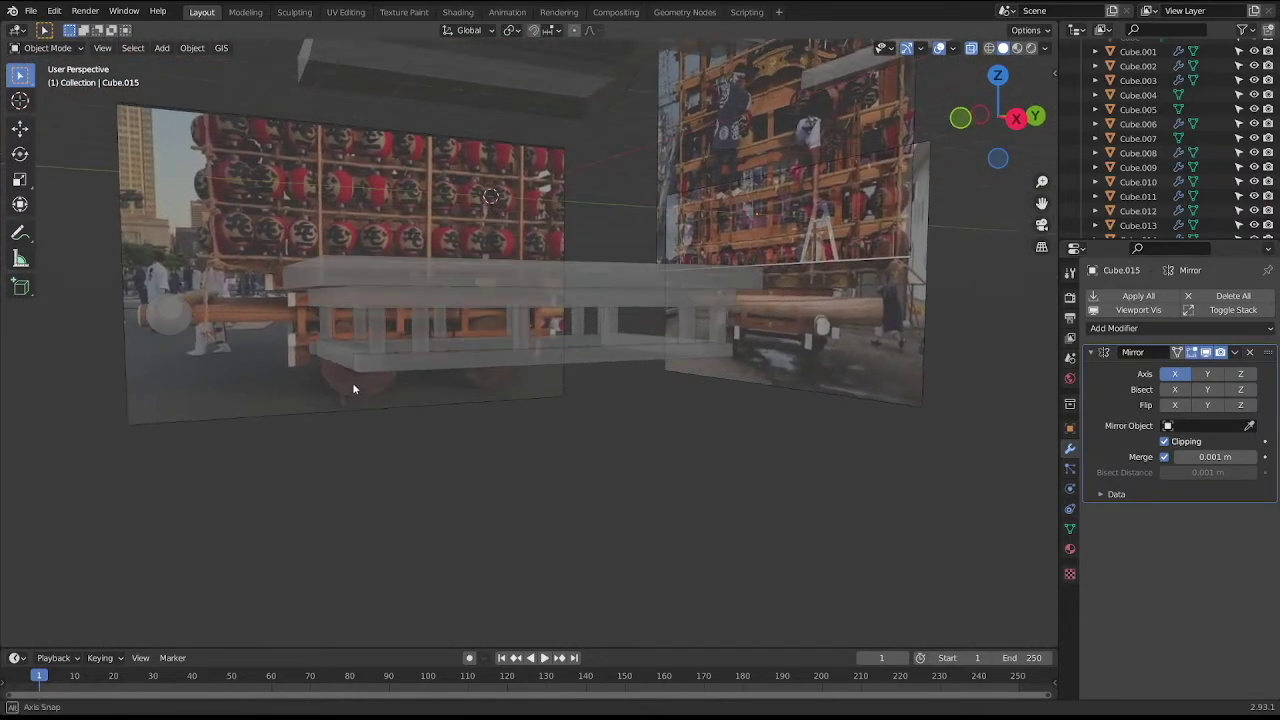
mouse_move(355, 384)
middle_down()
mouse_move(355, 366)
mouse_move(357, 385)
middle_up()
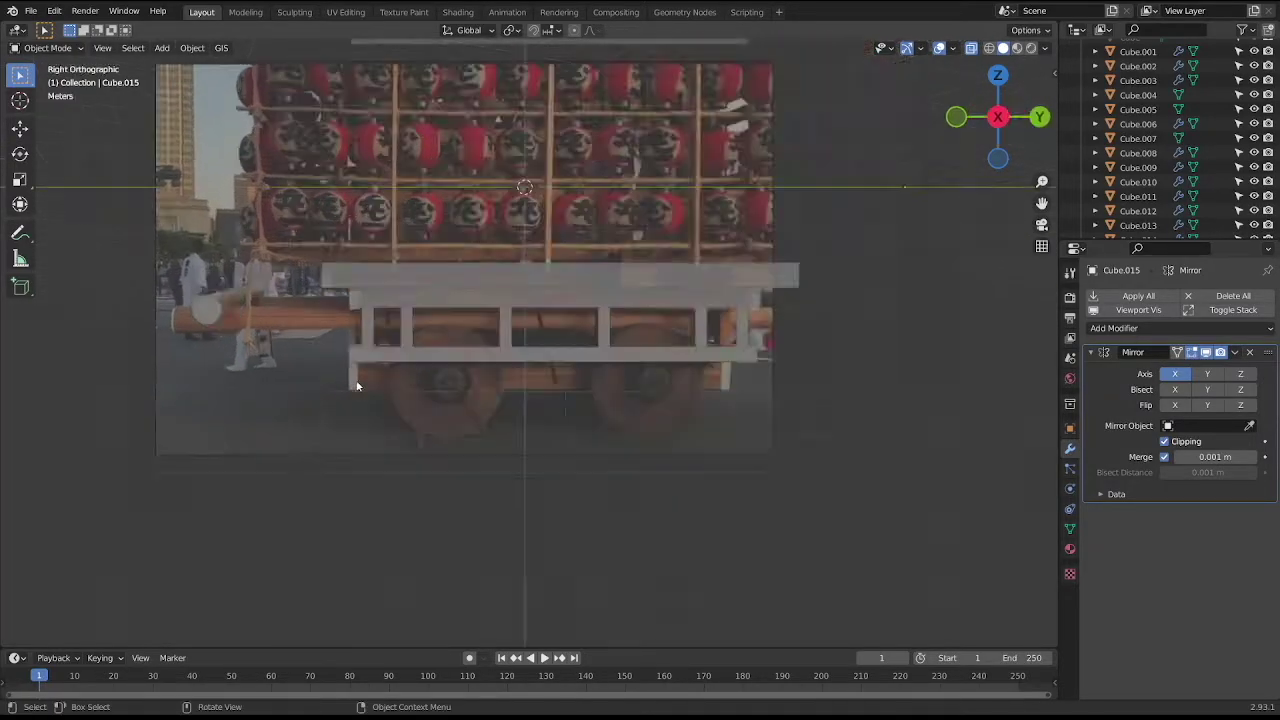
scroll(357, 385, down, 5)
Duplicate the thin bar Cube.005 and position the copy below the bottom rail.
click(766, 128)
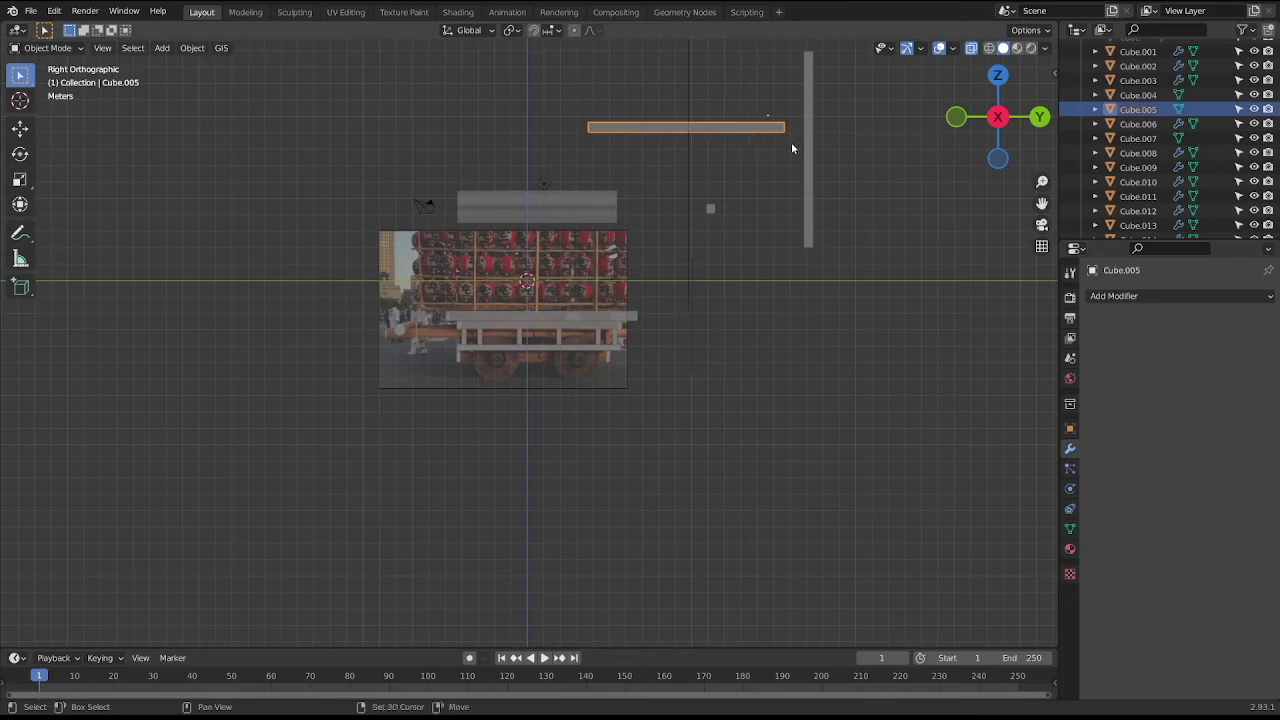
key(shift+d)
click(652, 368)
scroll(652, 370, up, 3)
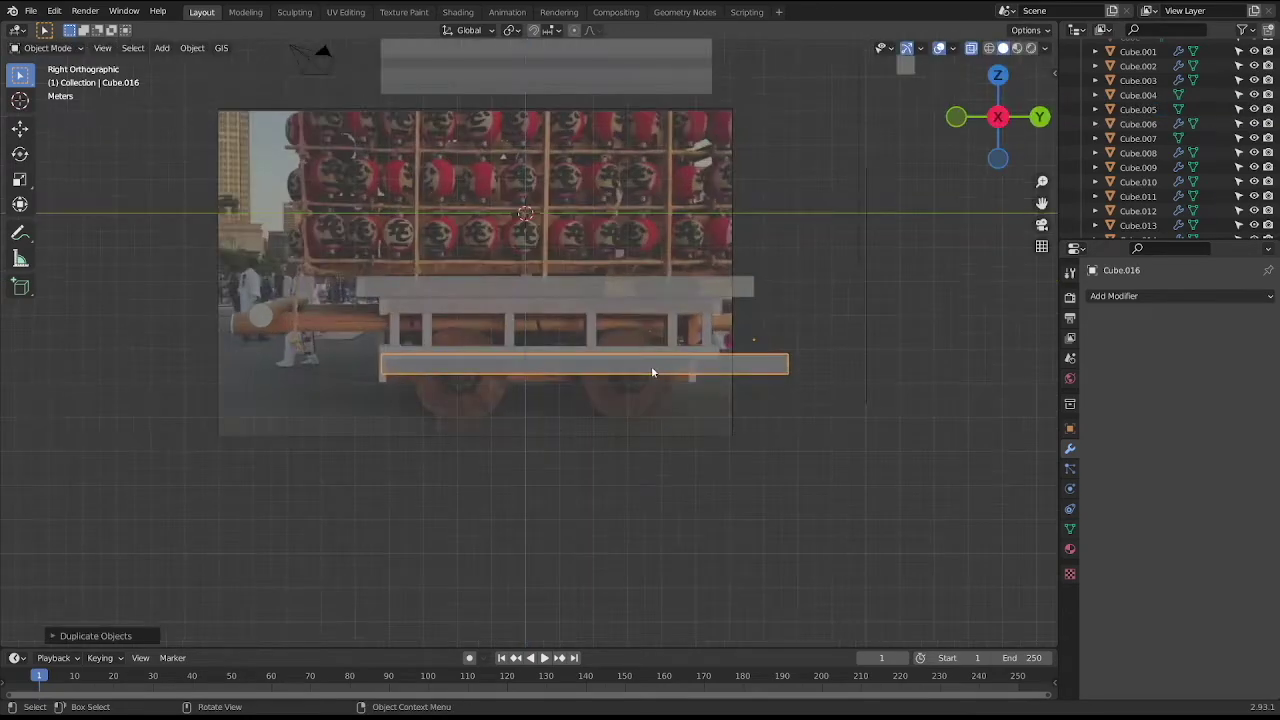
scroll(652, 372, up, 3)
key(g)
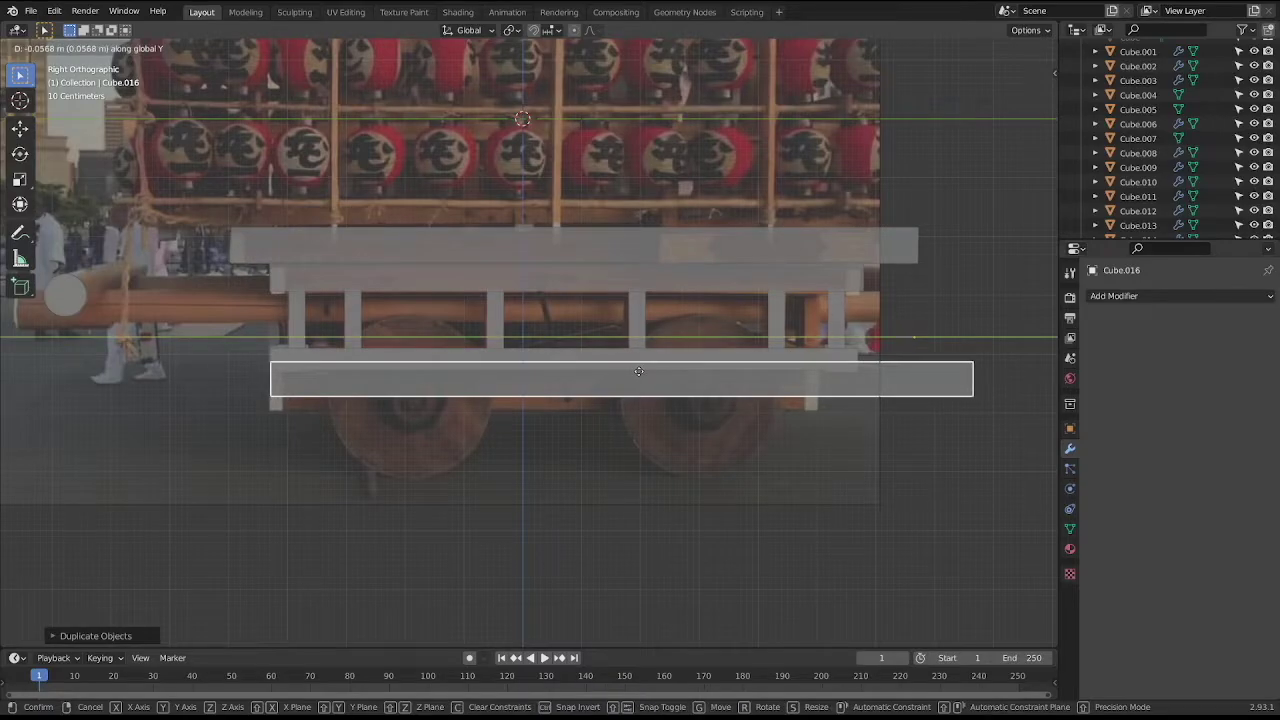
click(664, 377)
Trim the new beam's right end along Y and lower its bottom vertices to deepen it.
key(Tab)
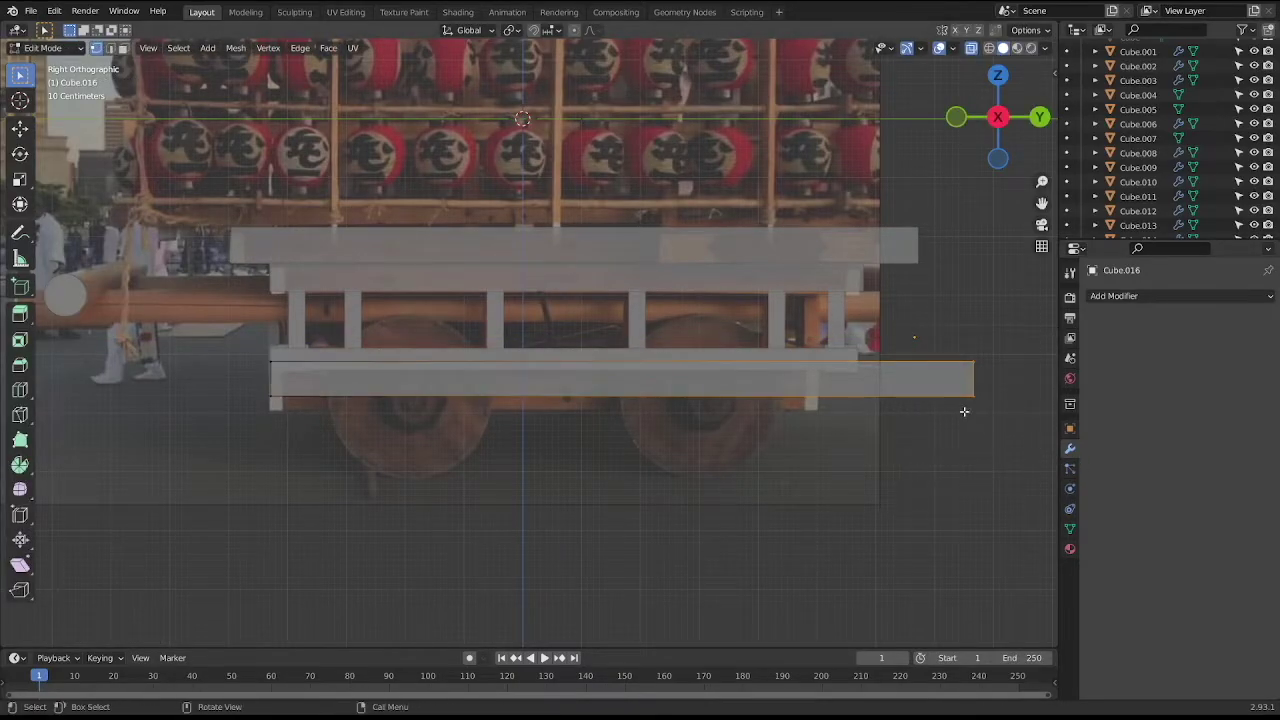
key(g)
key(y)
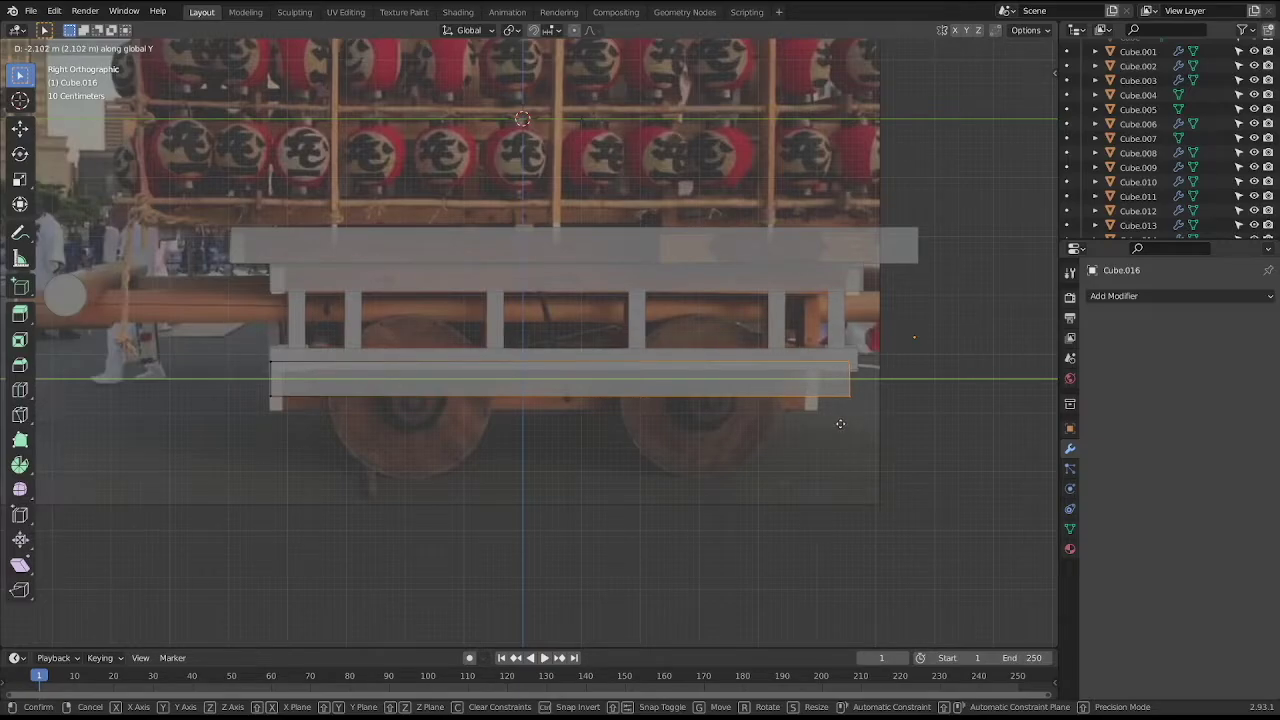
click(846, 423)
drag(208, 382, 916, 502)
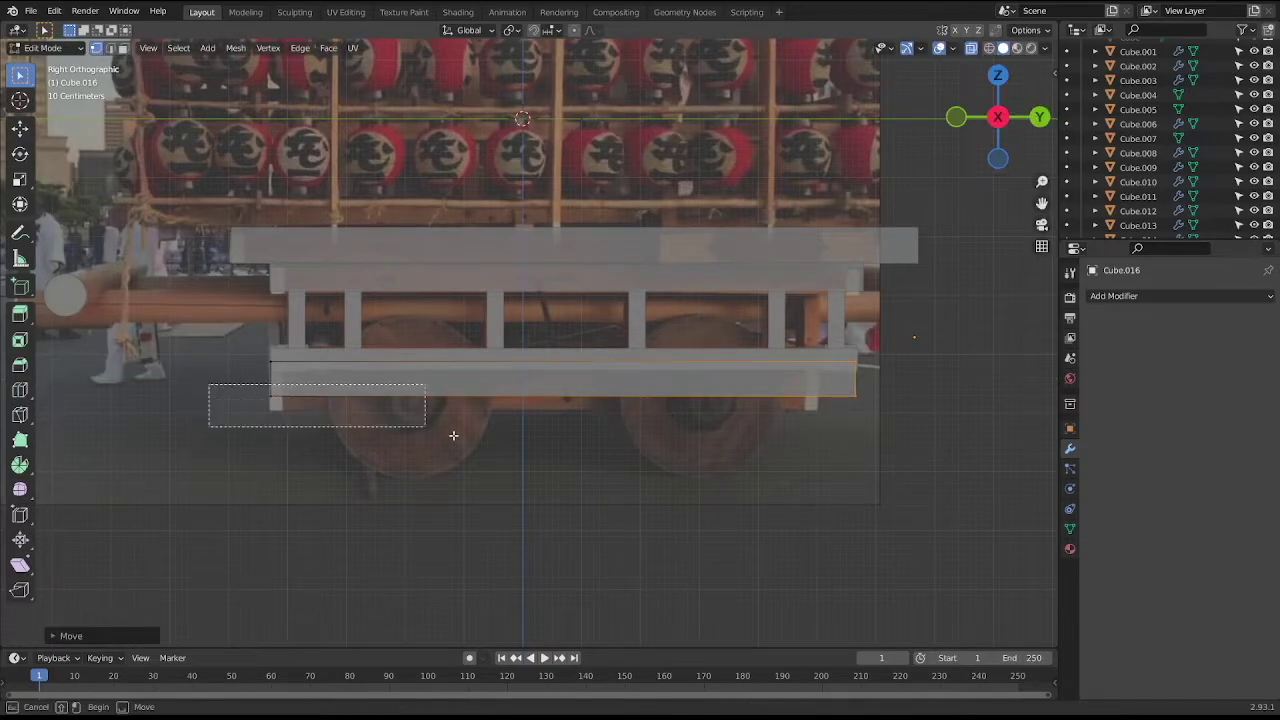
key(g)
key(z)
click(917, 505)
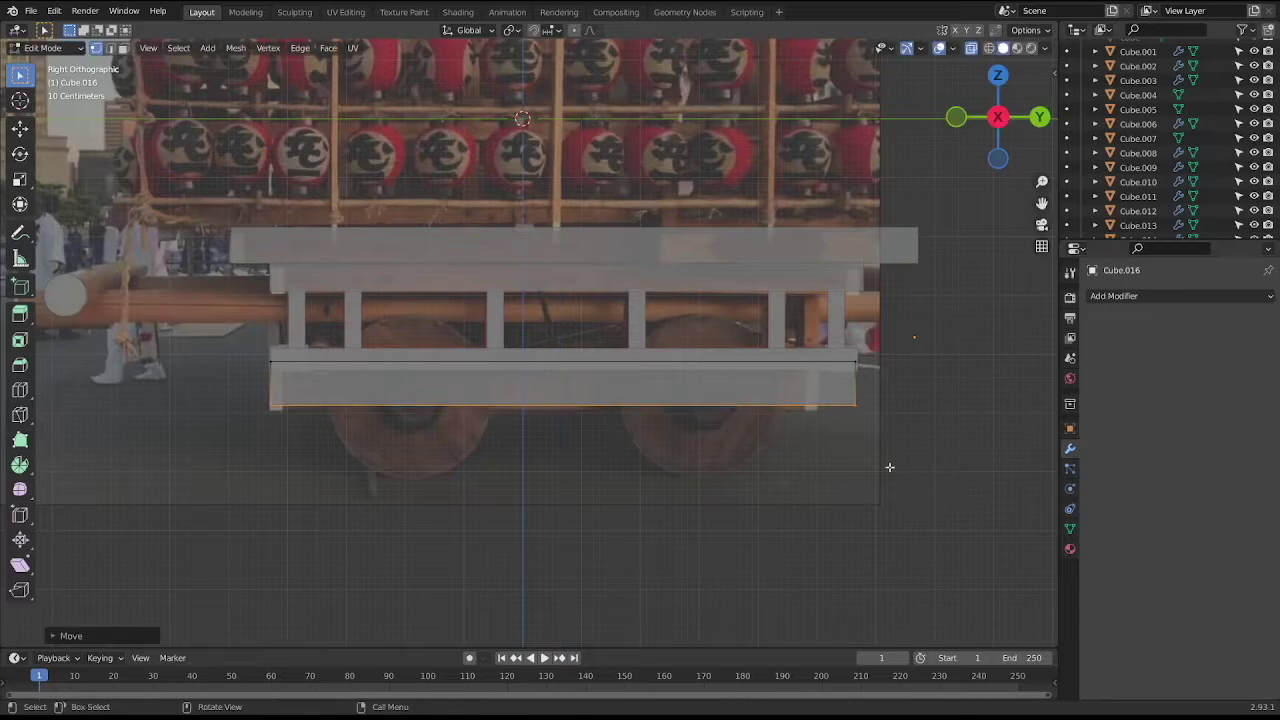
key(KP_1)
Move the support block along X and Z to sit under the float's front.
key(Tab)
key(g)
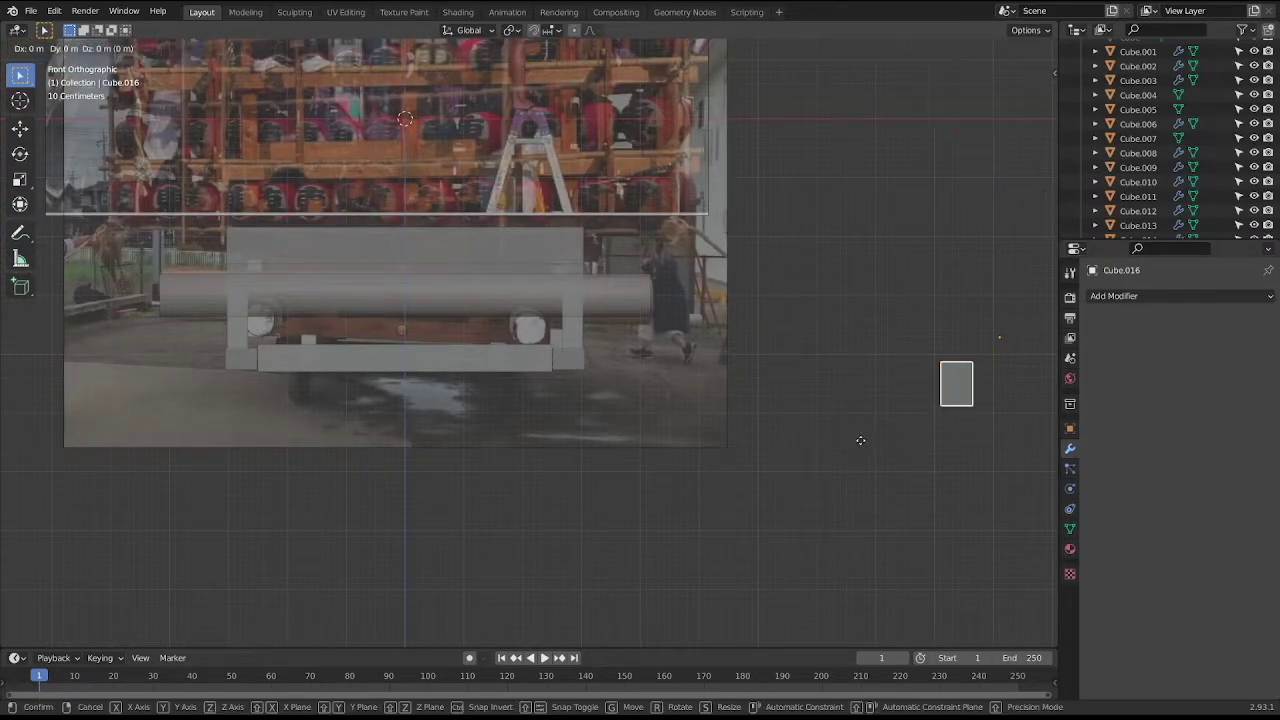
key(x)
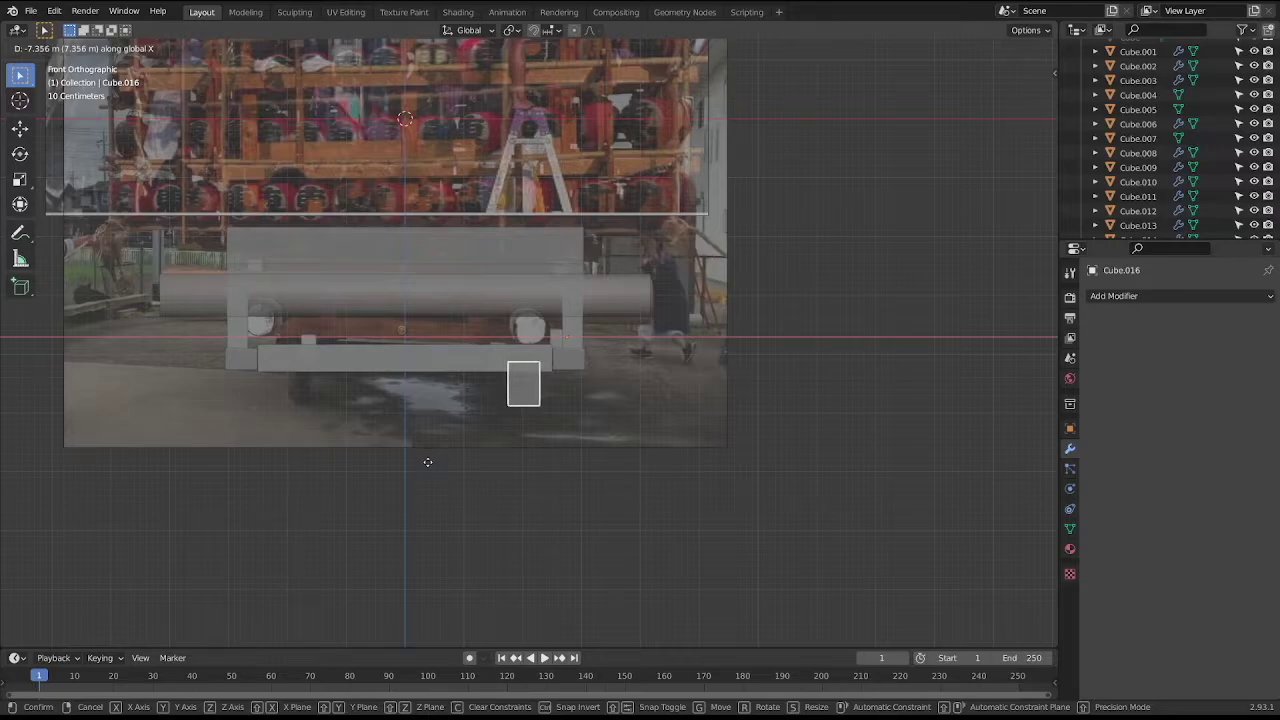
click(427, 462)
key(g)
key(z)
click(428, 474)
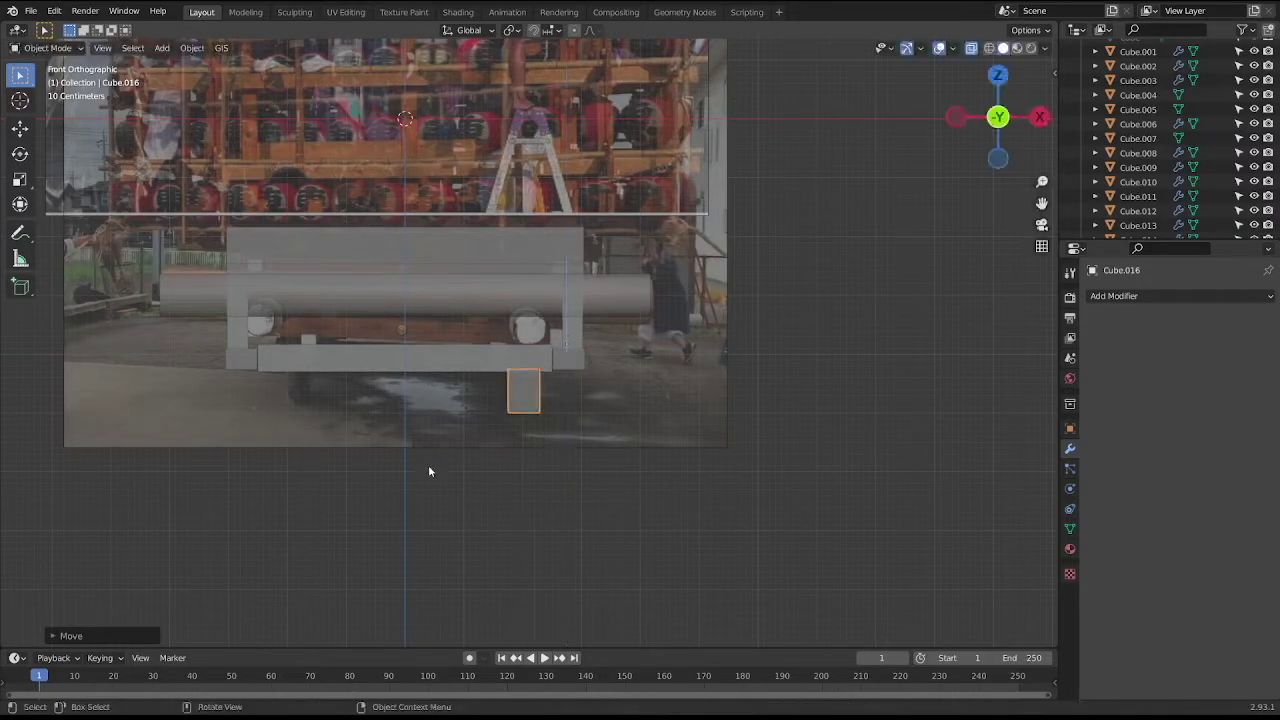
middle_drag(427, 474, 716, 442)
key(KP_3)
scroll(716, 442, down, 3)
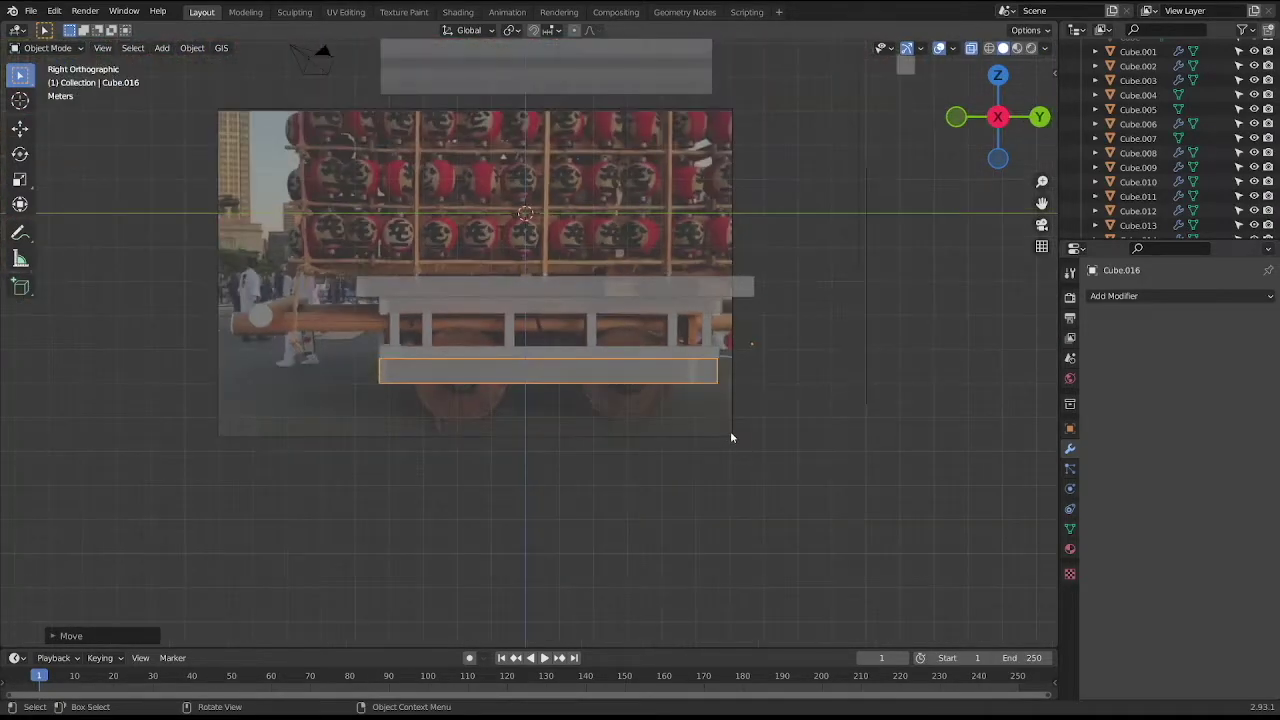
click(722, 441)
scroll(716, 450, down, 2)
Shift the block further left along X, checking it from side and front views.
key(Tab)
key(Tab)
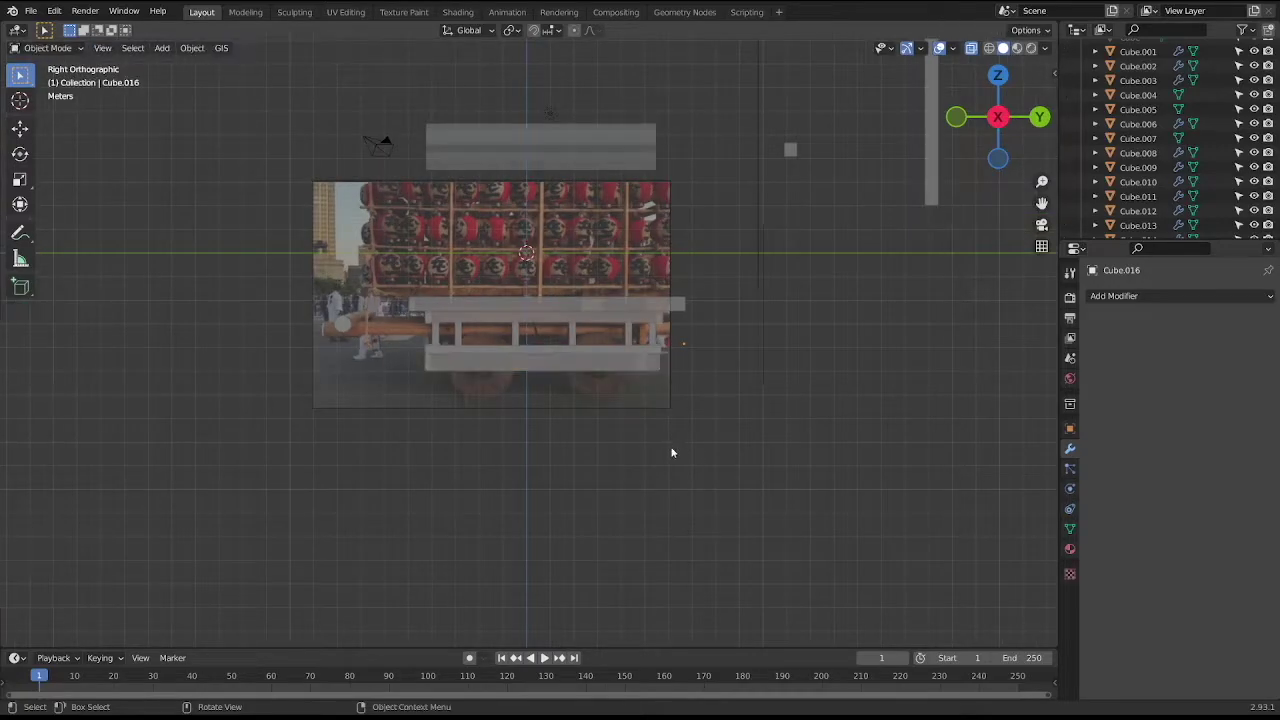
scroll(655, 442, up, 4)
mouse_move(648, 428)
middle_down()
mouse_move(527, 394)
mouse_move(544, 369)
middle_up()
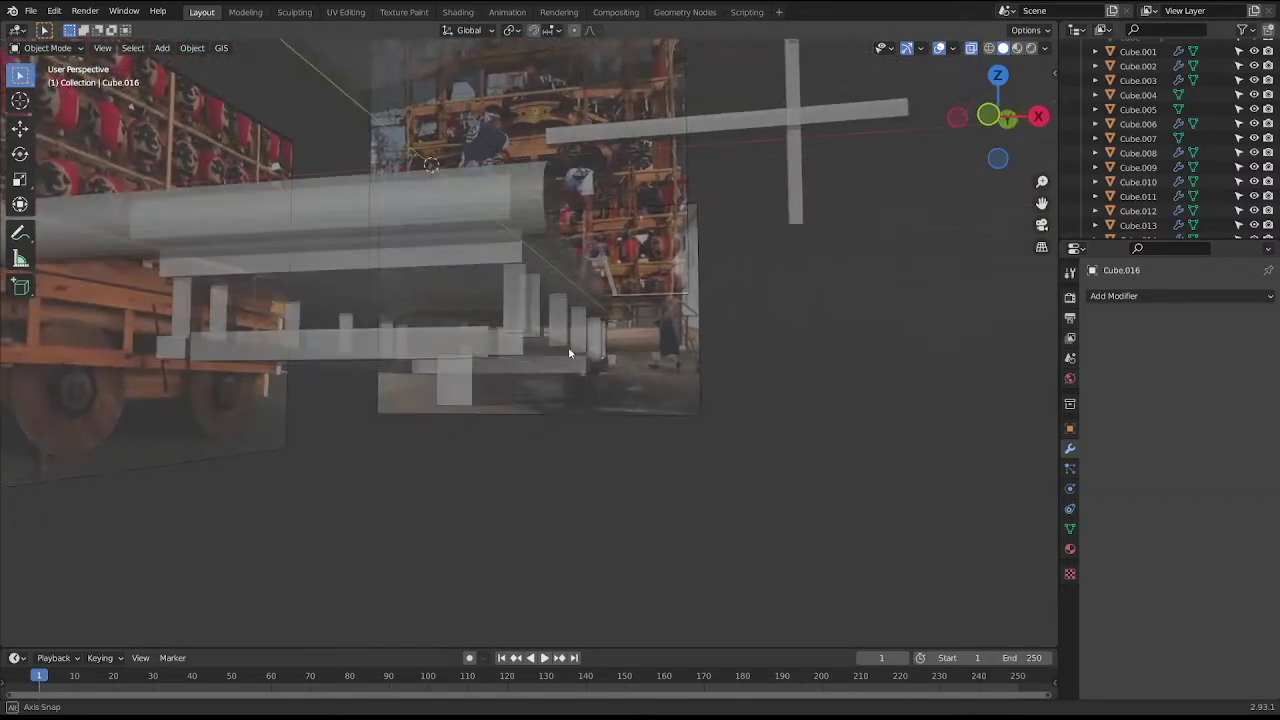
middle_drag(544, 369, 590, 346)
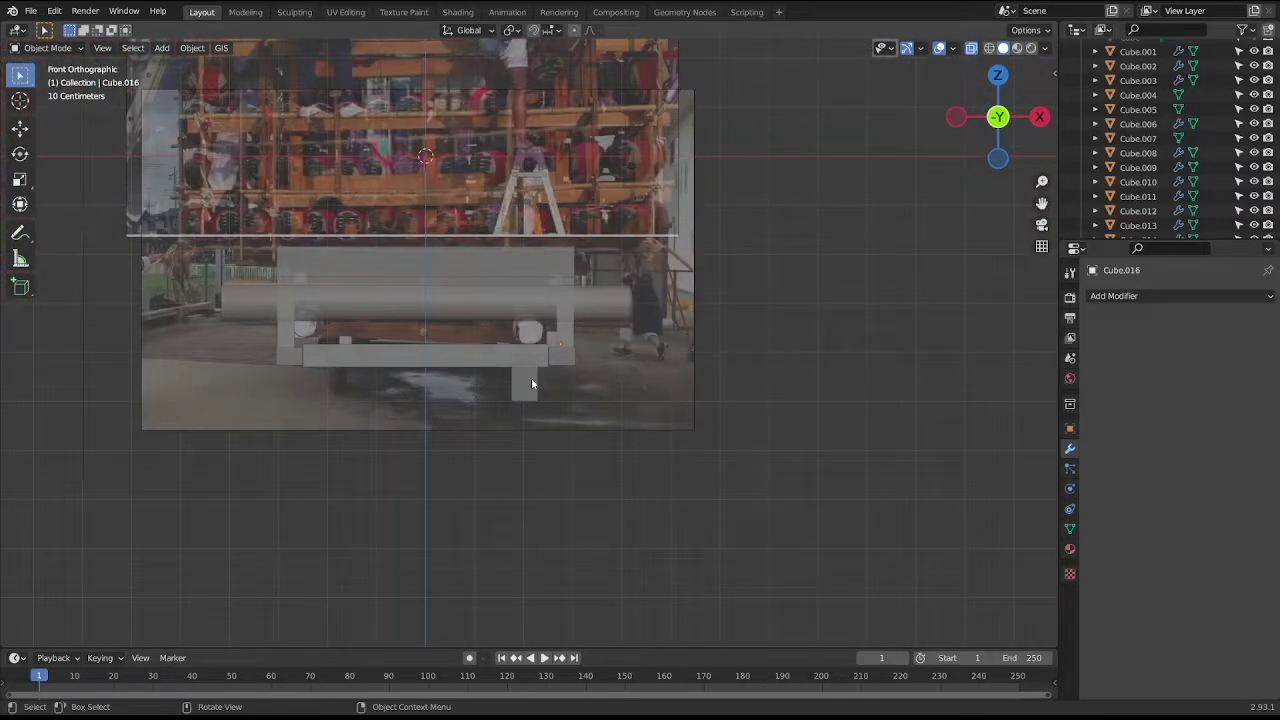
key(g)
key(x)
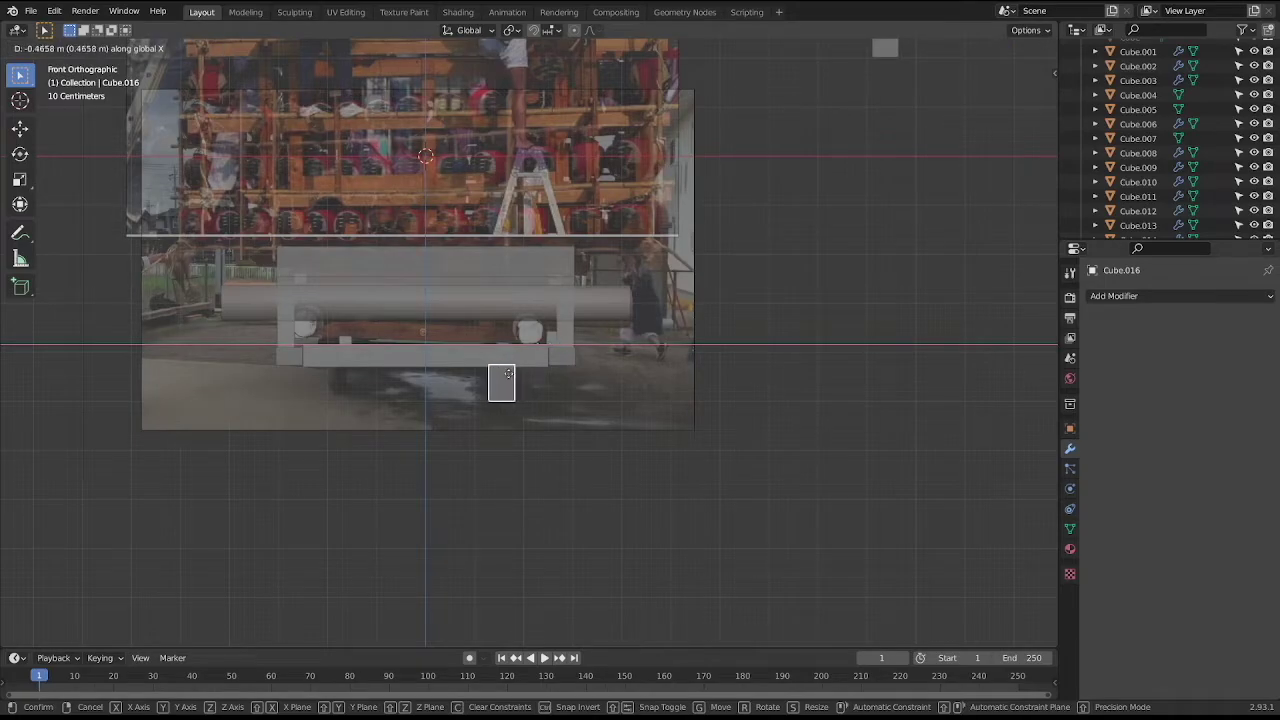
click(509, 374)
middle_drag(508, 374, 587, 382)
key(KP_3)
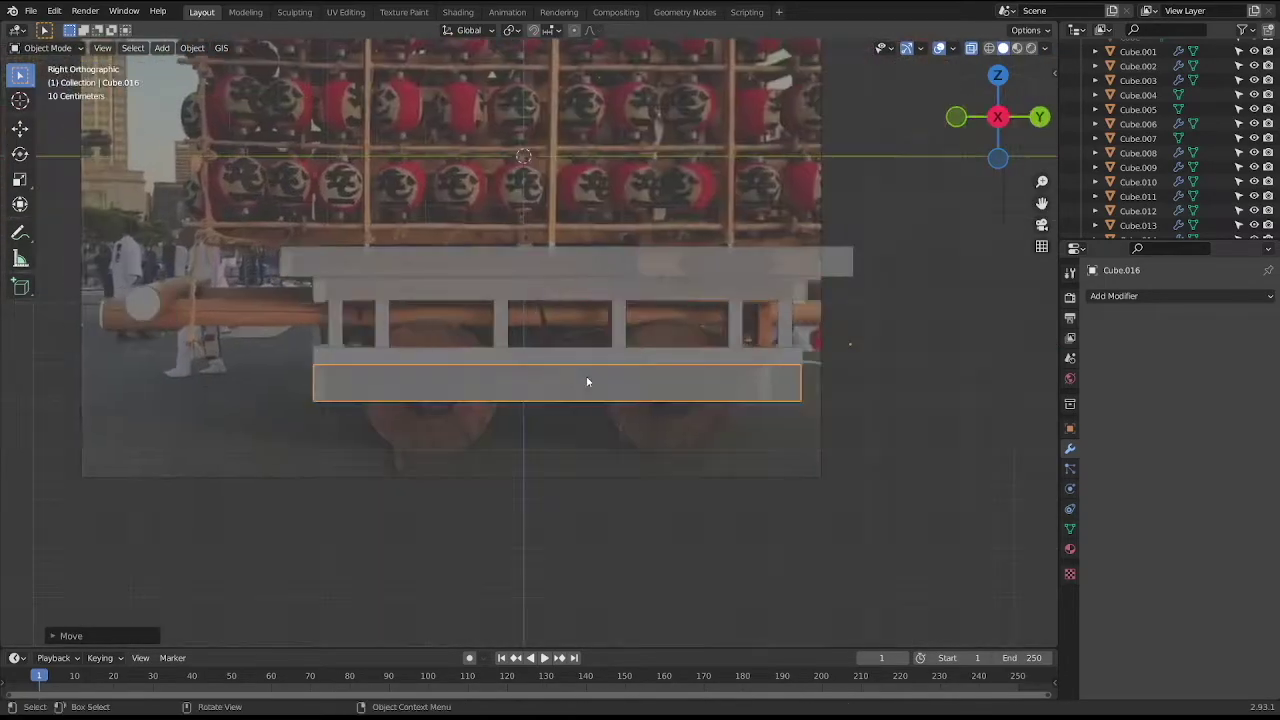
middle_drag(479, 357, 547, 355)
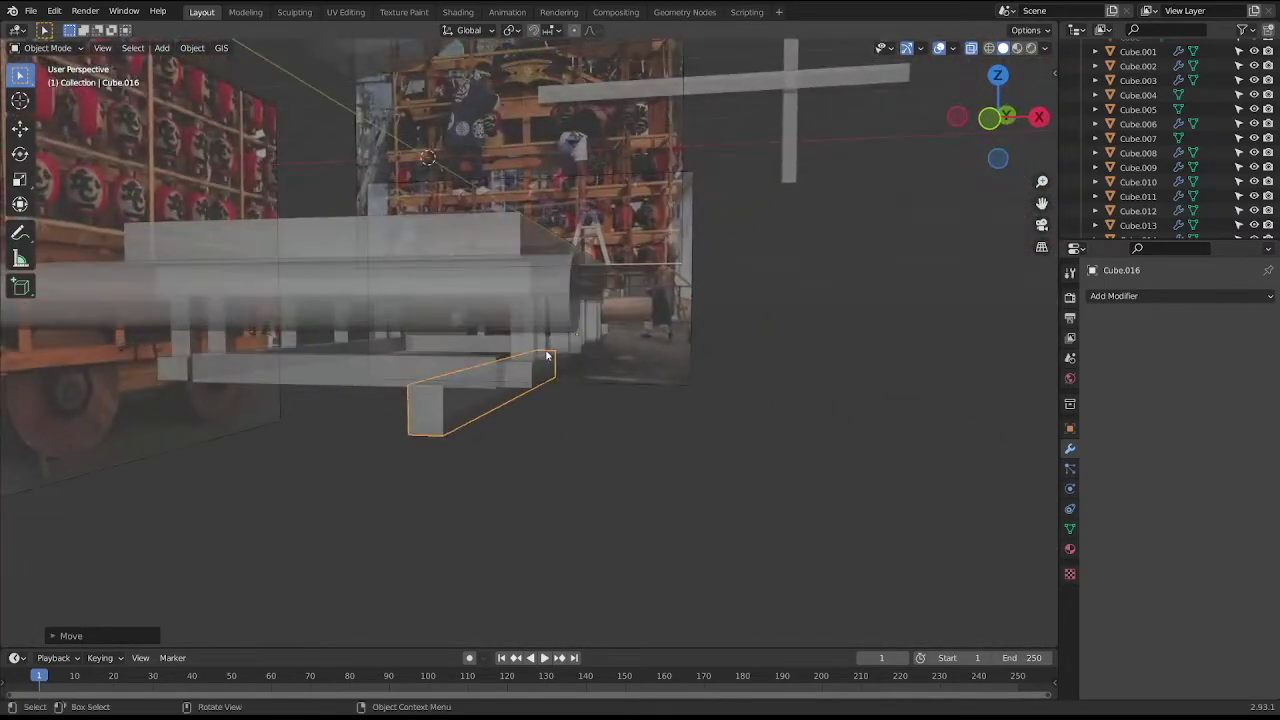
key(KP_1)
Set Cube.016's origin to the 3D cursor, apply its location, and add a Mirror modifier.
click(190, 48)
click(185, 52)
click(192, 48)
mouse_move(215, 79)
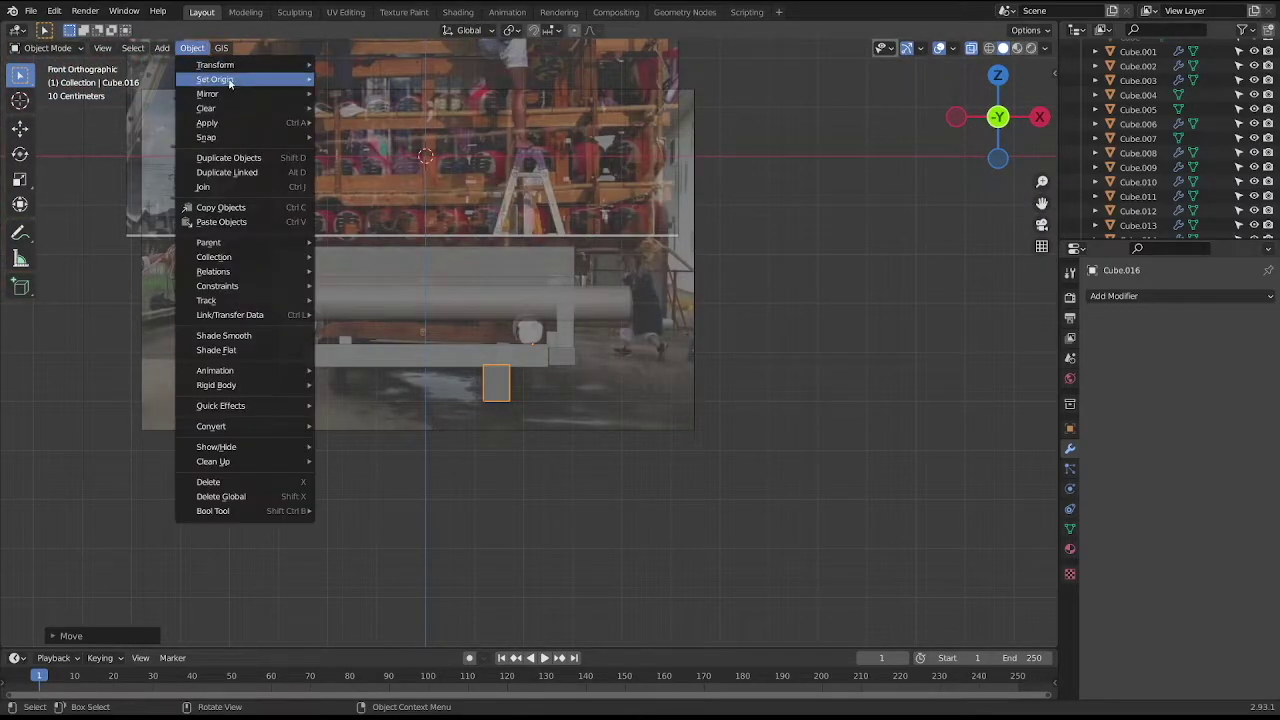
click(381, 111)
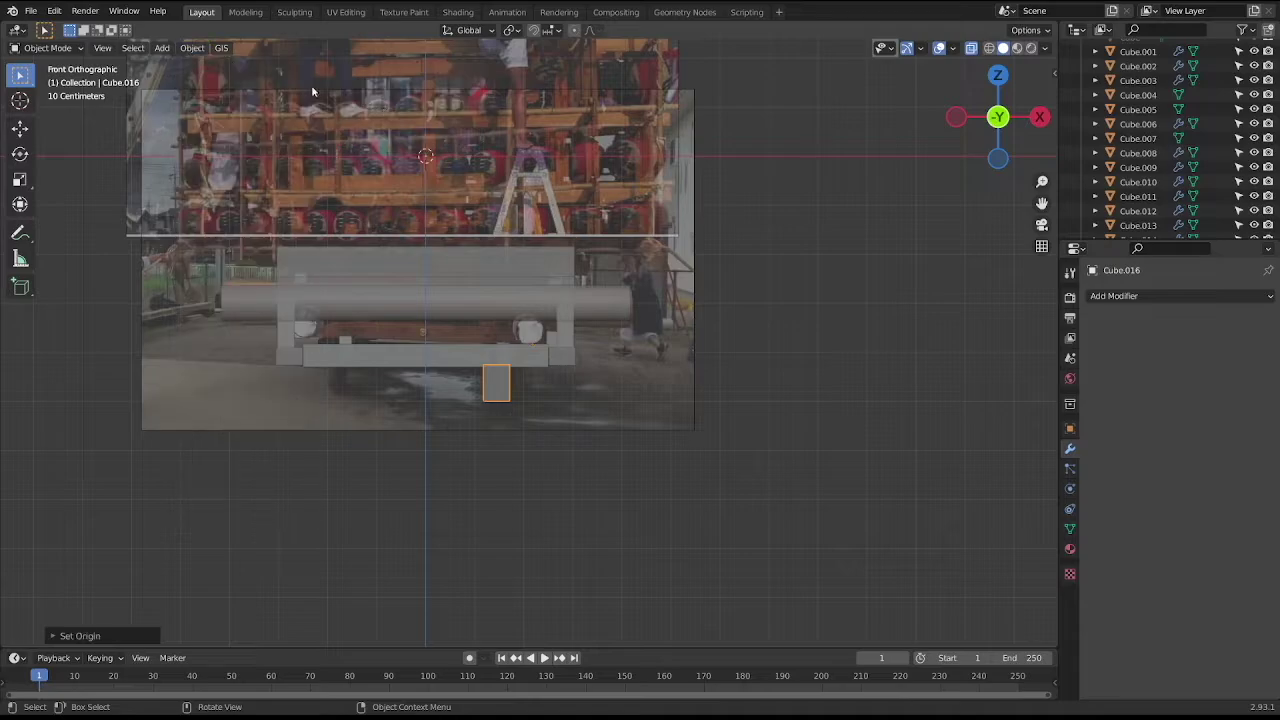
click(198, 50)
mouse_move(207, 122)
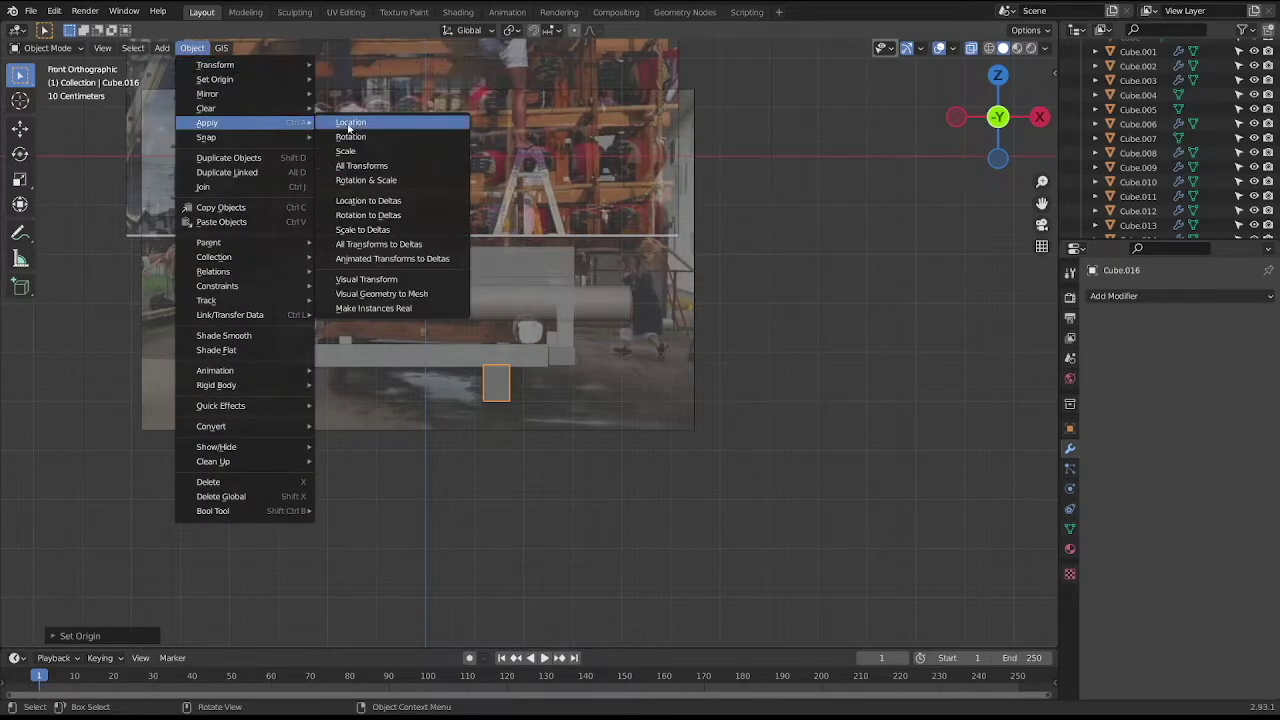
click(350, 137)
click(1114, 296)
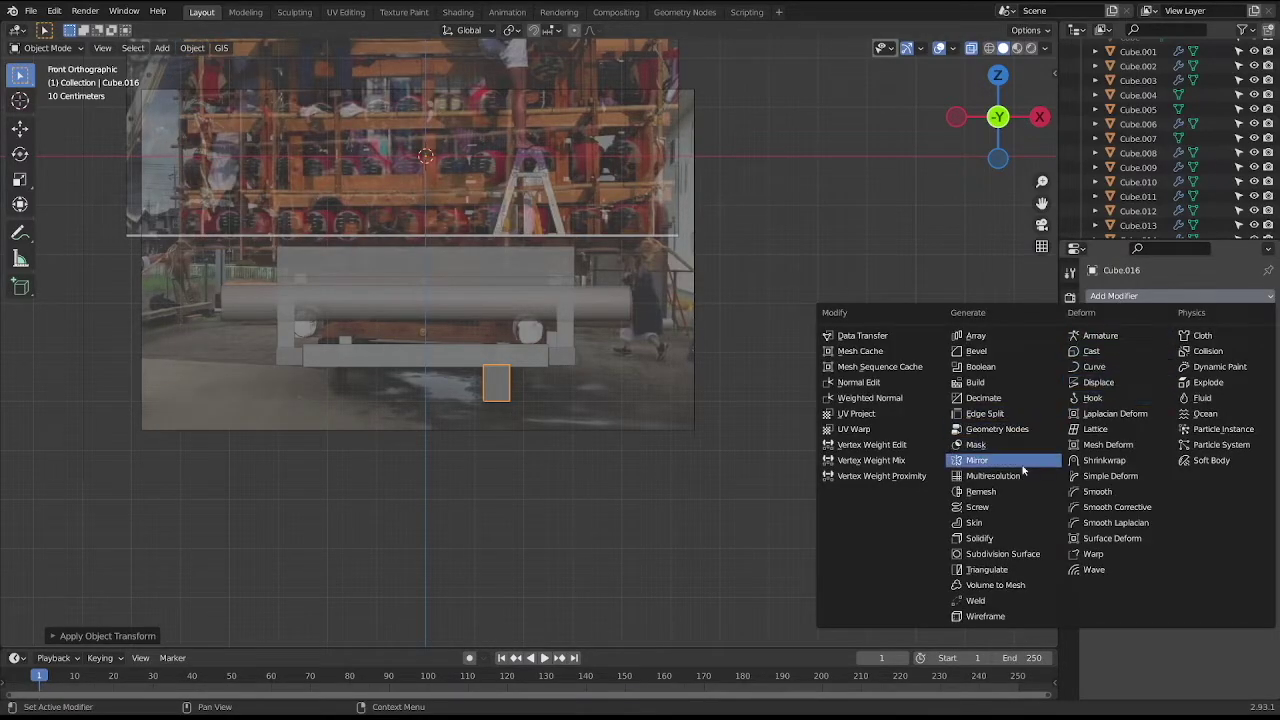
click(995, 460)
Check the mirrored block in right side view and save the file.
middle_drag(721, 423, 707, 385)
key(KP_3)
key(ctrl+s)
scroll(691, 371, down, 2)
click(164, 50)
mouse_move(181, 64)
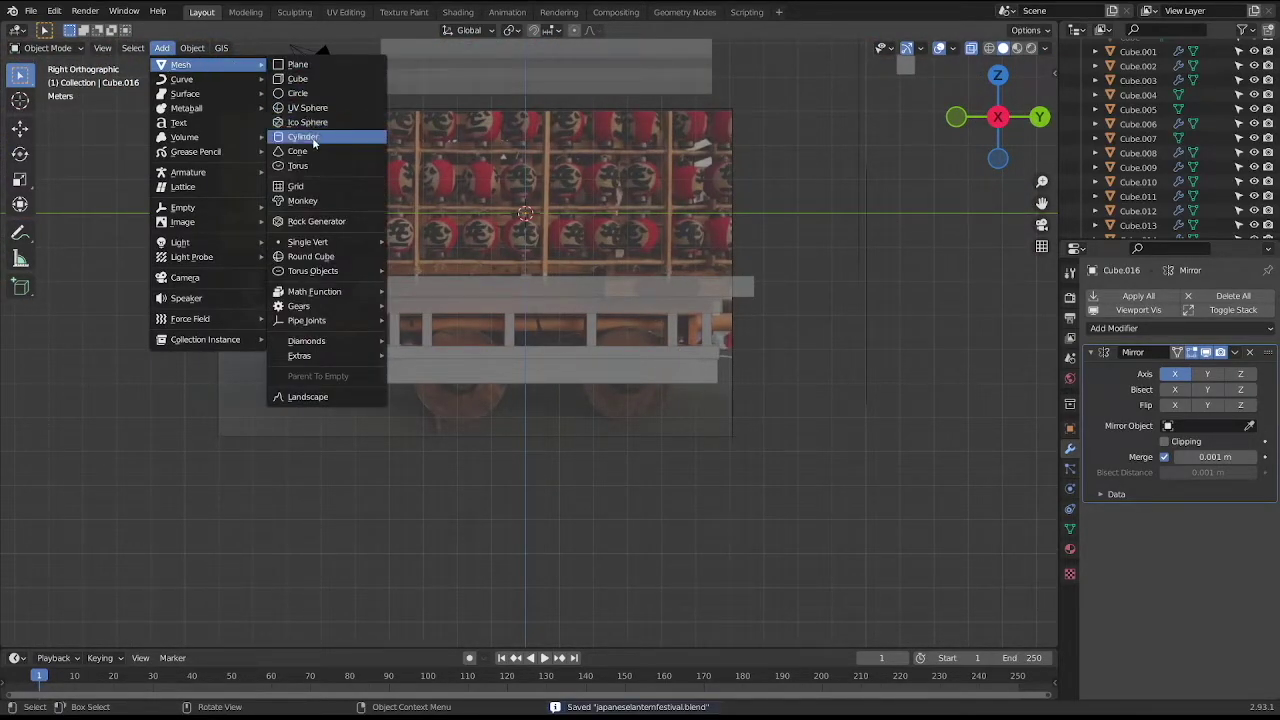
Add a cylinder and rotate it 90° about X, then delete it to start over.
click(310, 136)
key(r)
key(x)
key(9)
key(0)
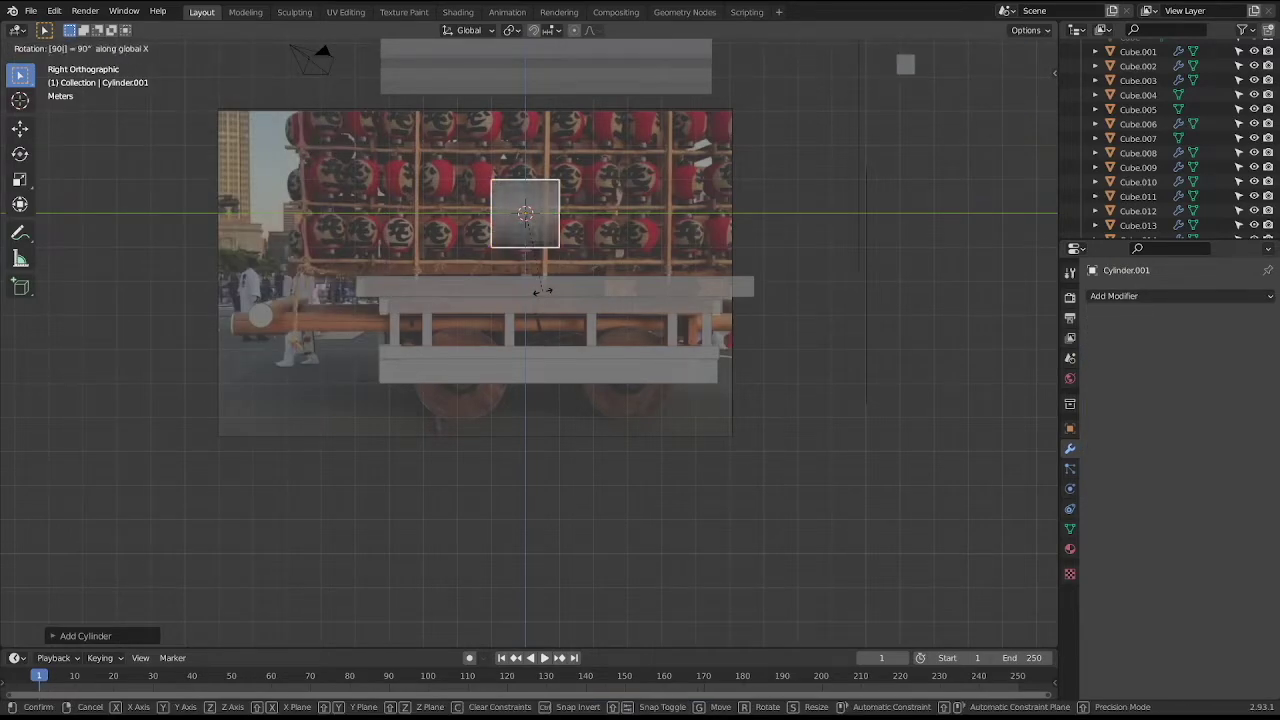
key(Return)
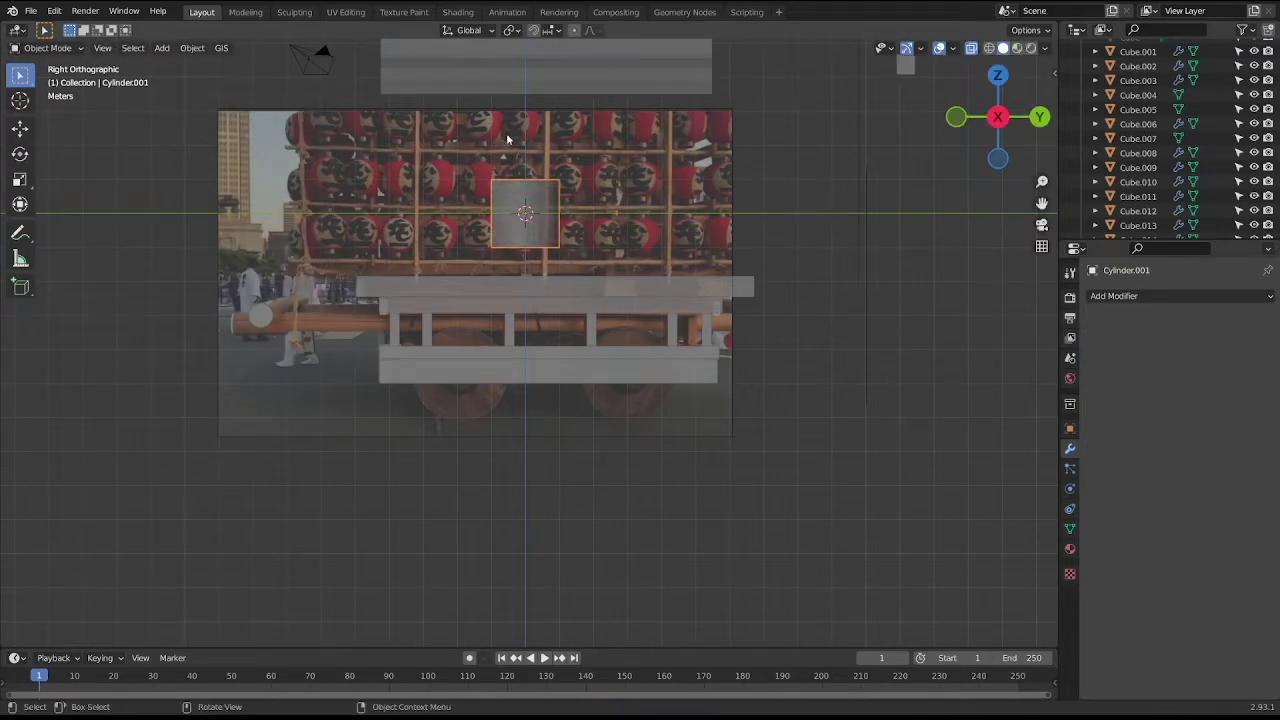
key(Delete)
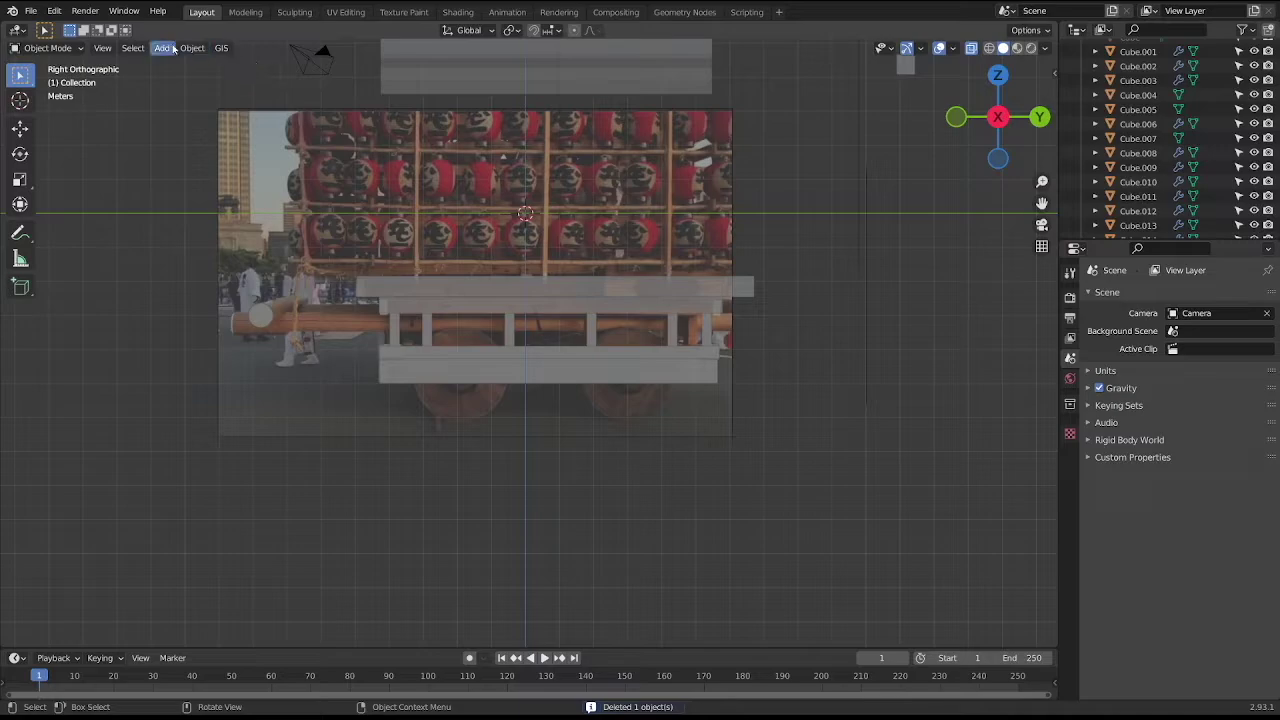
Add a 16-vertex cylinder and rotate it 90° about X and 90° about Z.
click(162, 48)
mouse_move(181, 64)
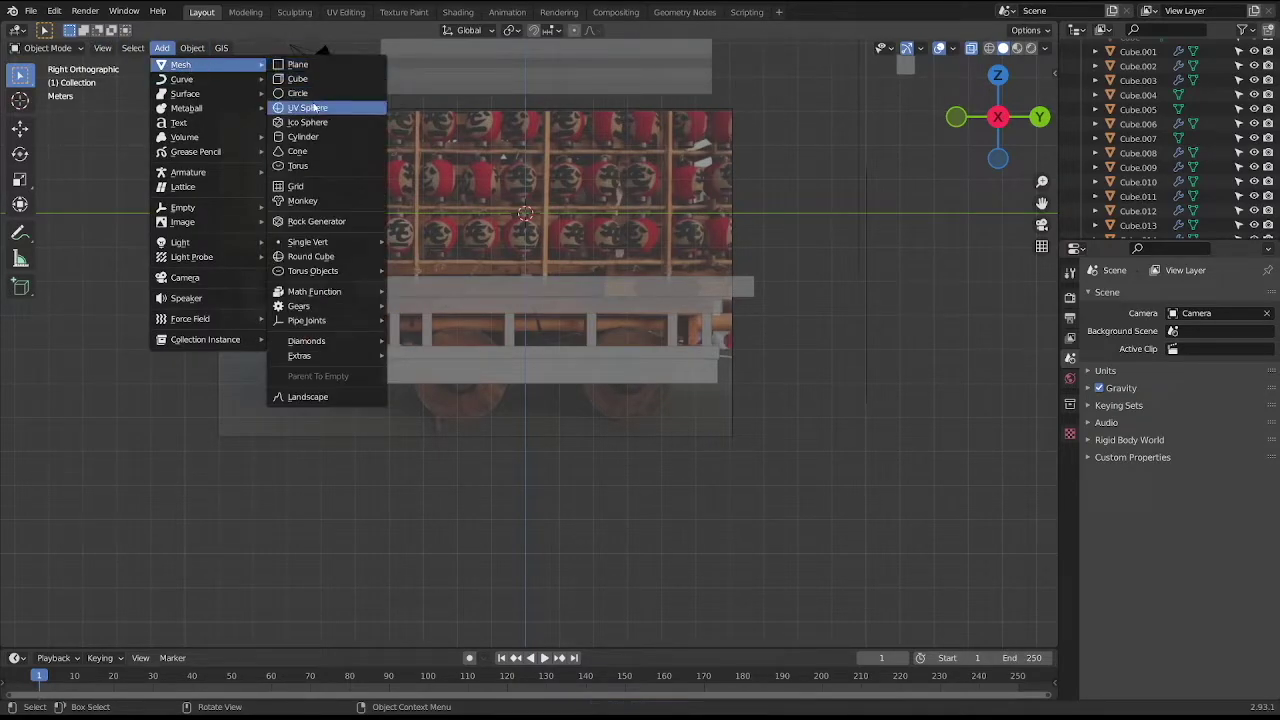
click(303, 136)
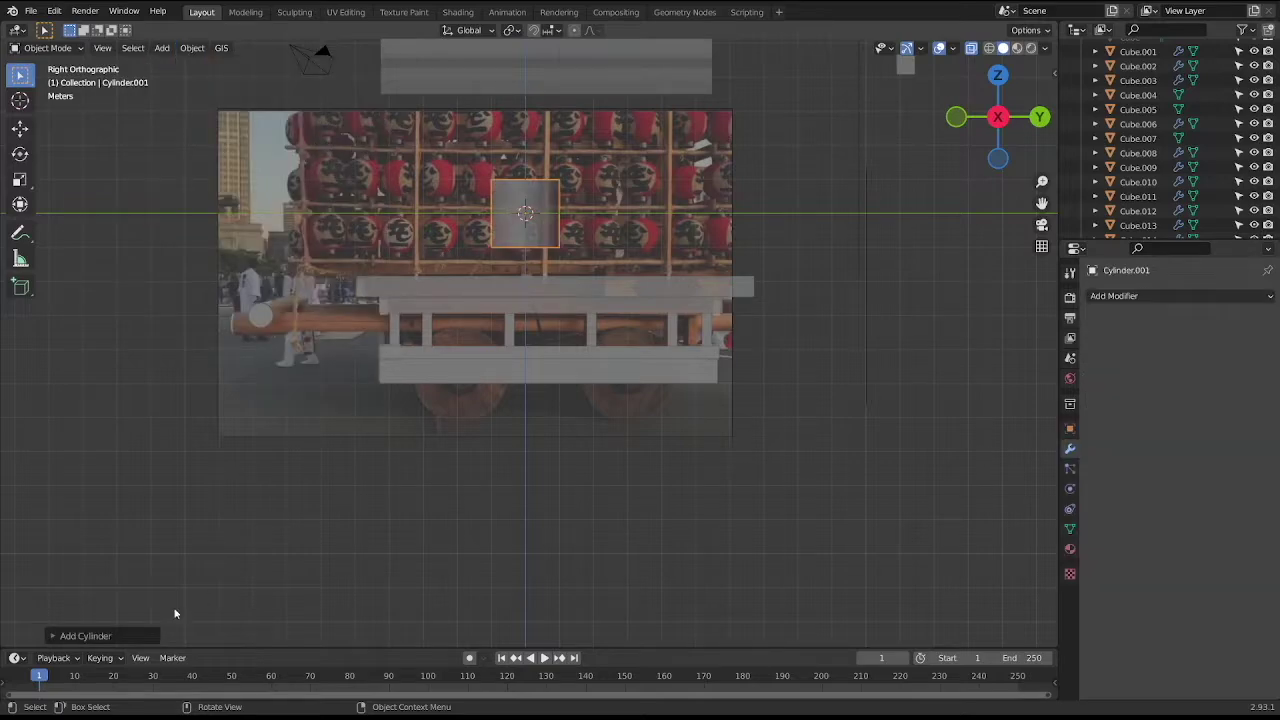
click(100, 636)
click(185, 464)
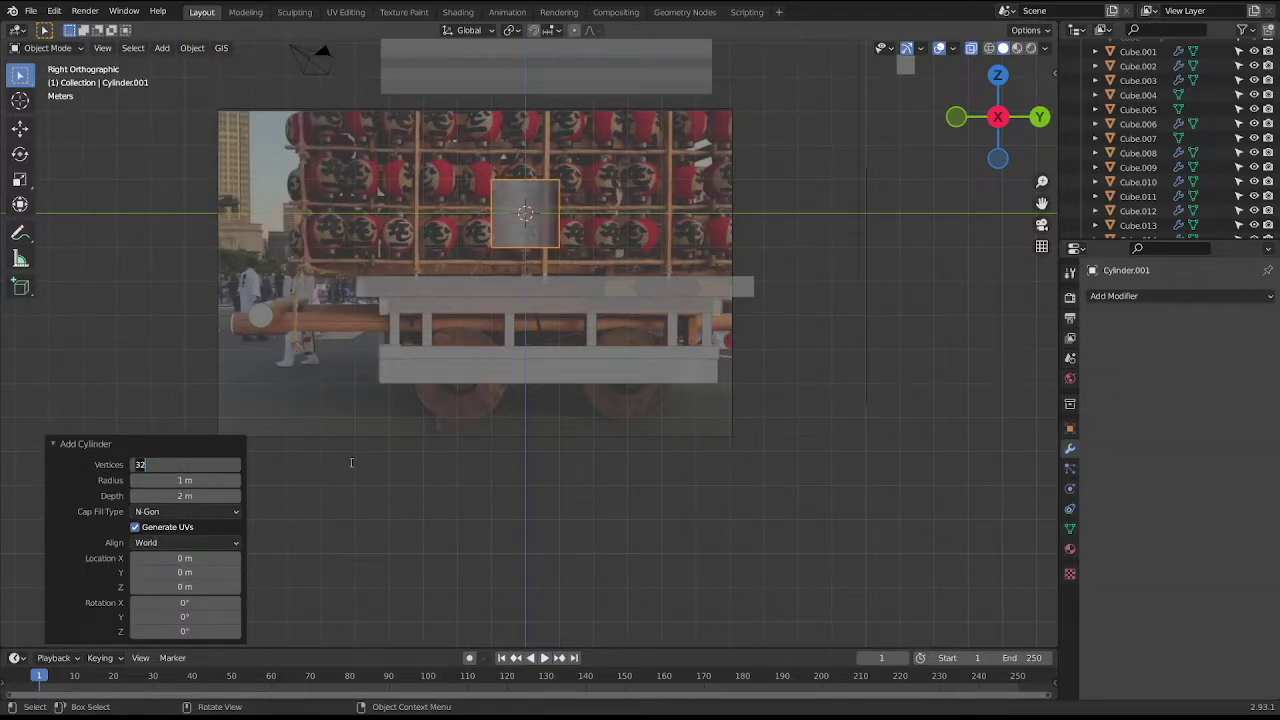
text(16)
key(Return)
text(r)
text(90)
key(Return)
text(rz)
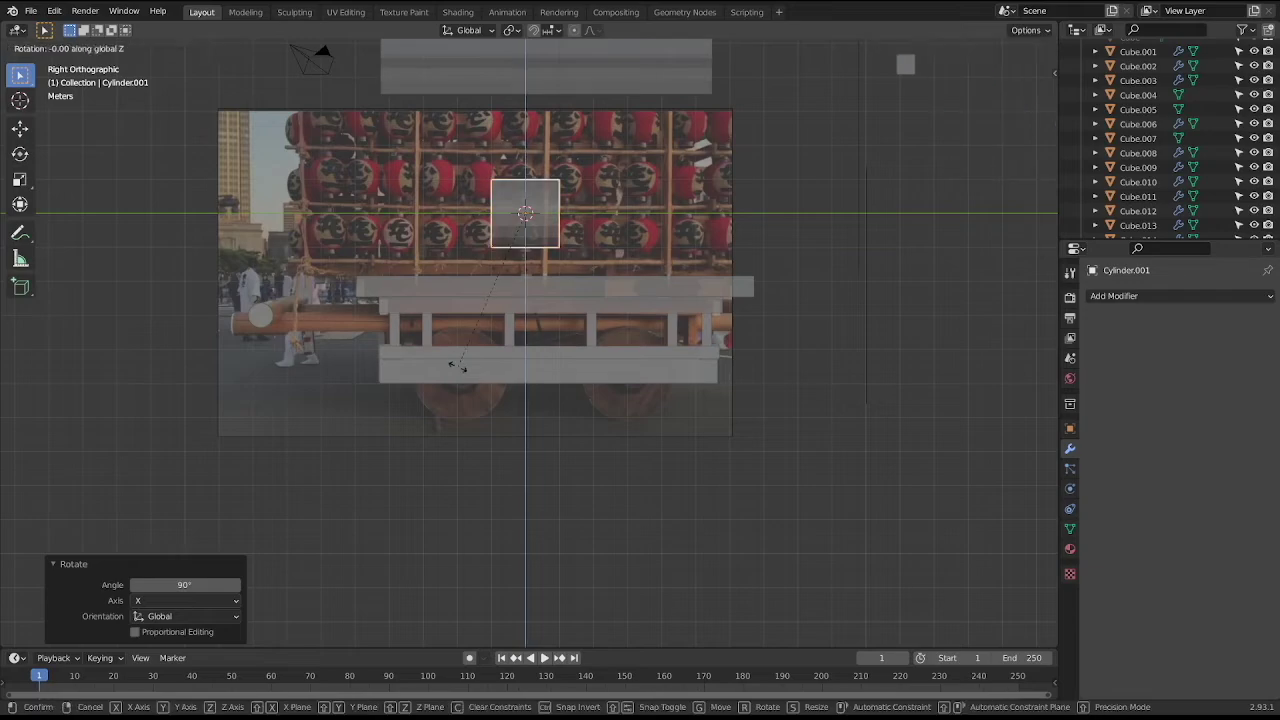
text(90)
key(Return)
Scale and move the cylinder to match the left wheel in the reference, then enter Edit Mode.
key(s)
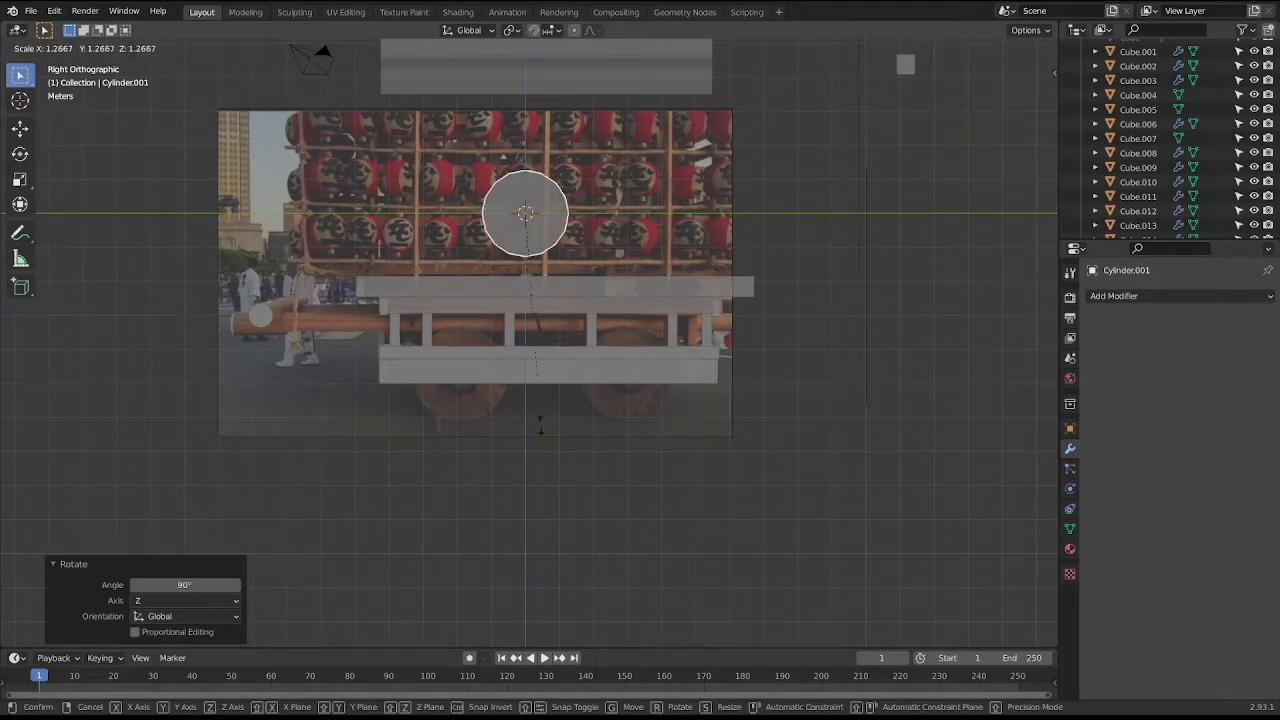
click(617, 463)
key(s)
key(g)
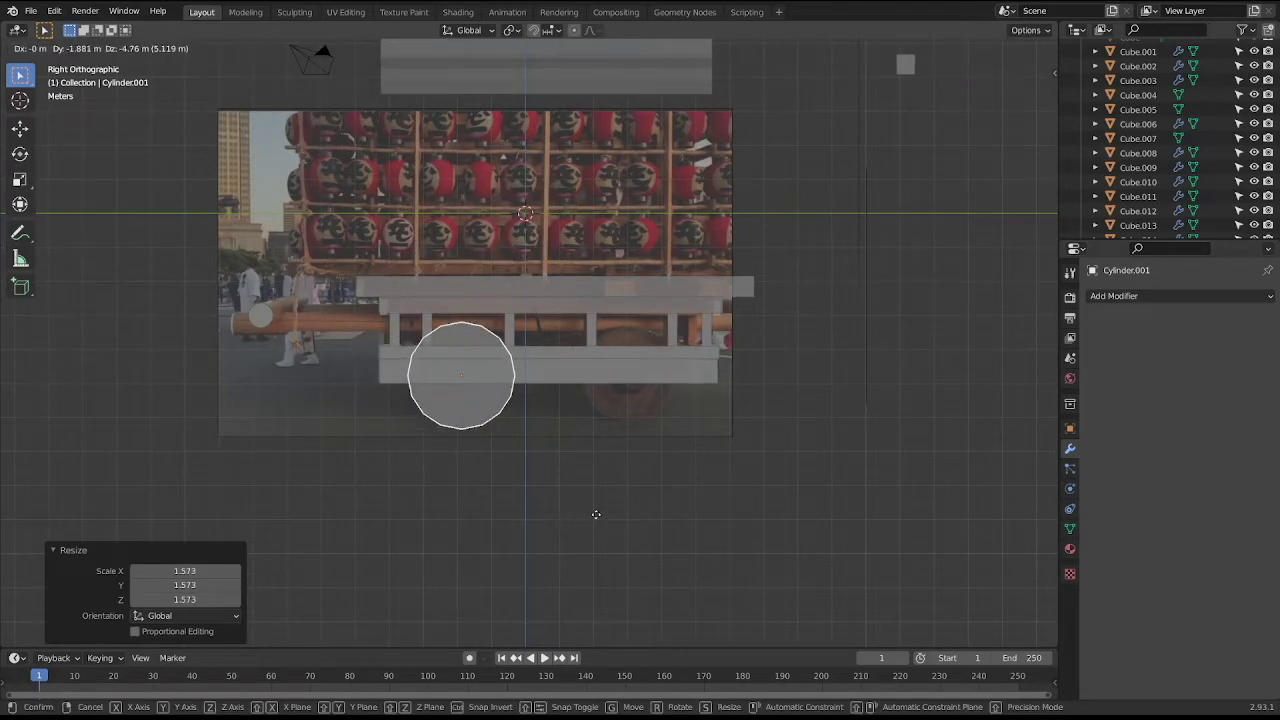
click(597, 517)
scroll(575, 457, up, 4)
key(s)
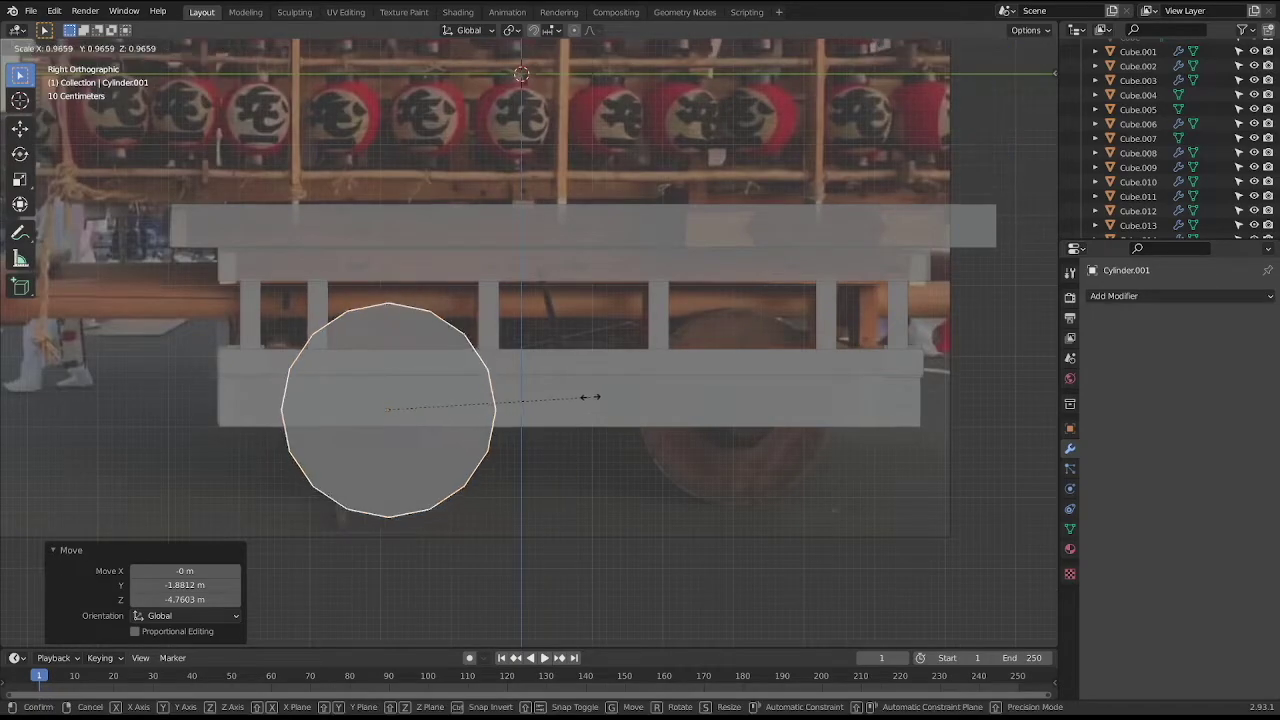
click(552, 404)
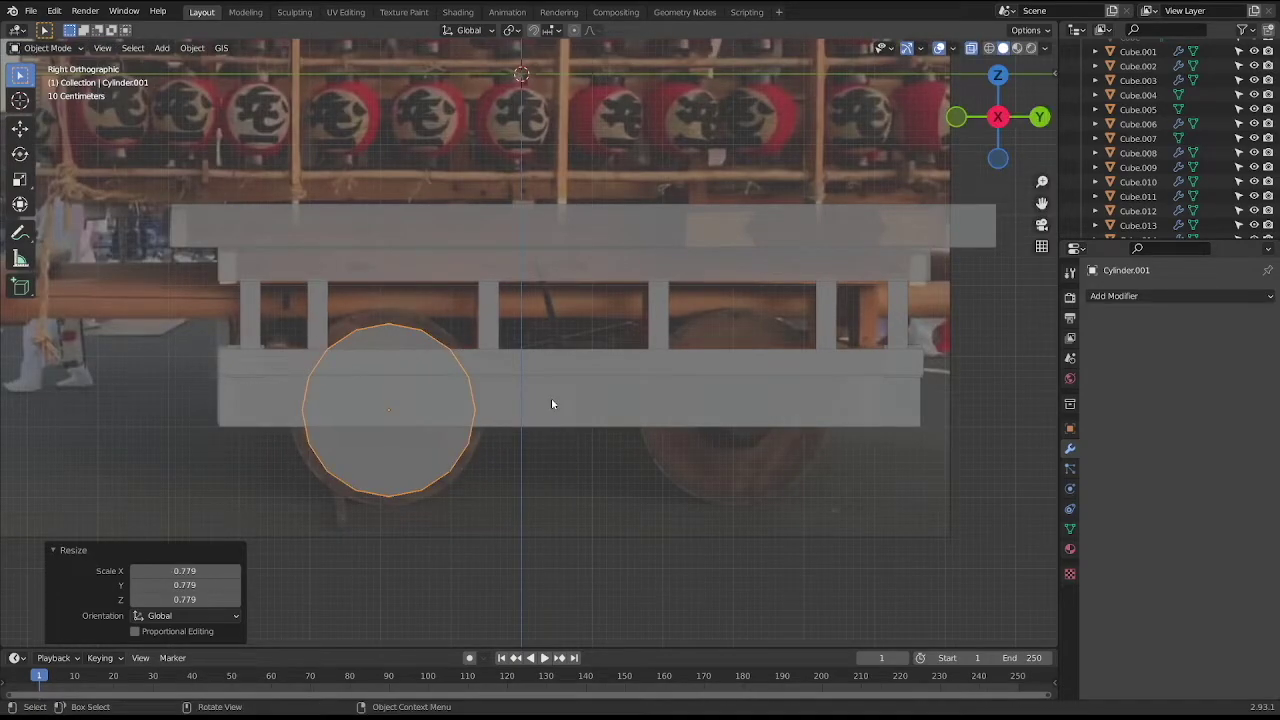
key(g)
click(548, 402)
key(s)
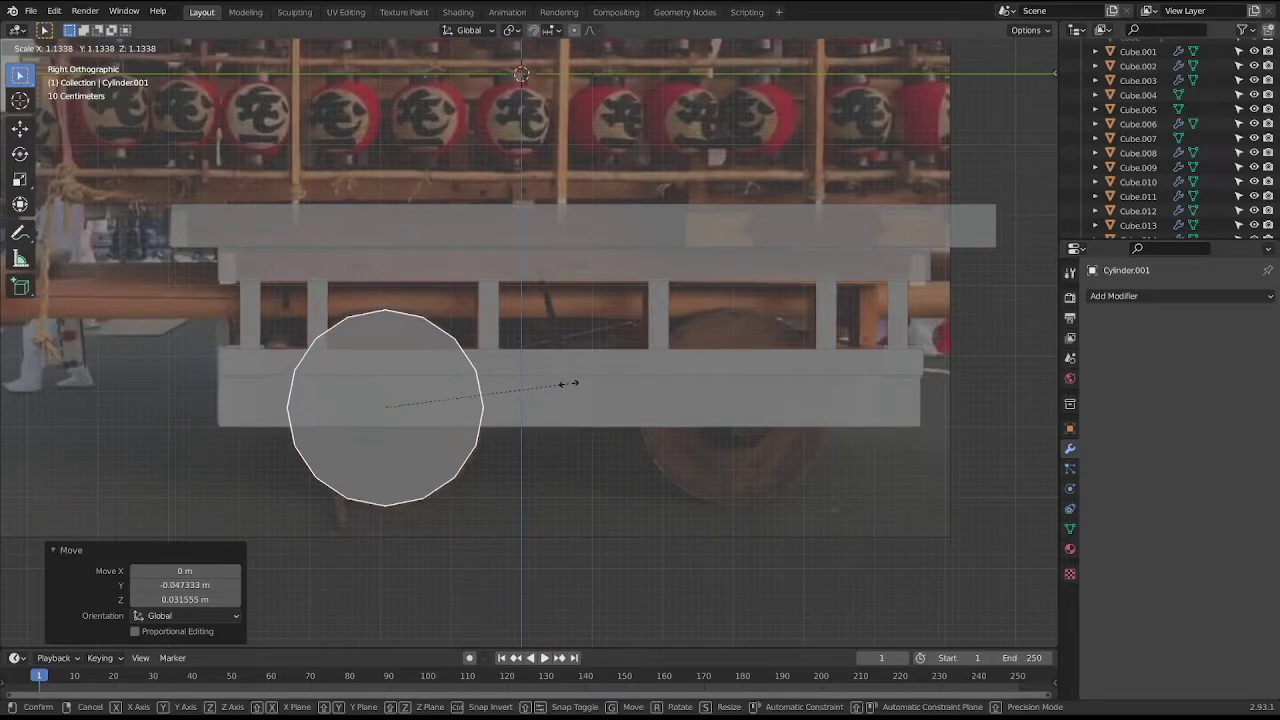
click(571, 387)
key(Tab)
mouse_move(429, 343)
middle_down()
mouse_move(455, 352)
mouse_move(441, 346)
middle_up()
Give the cylinder's front and back rim edge loops a full edge crease.
key(alt+a)
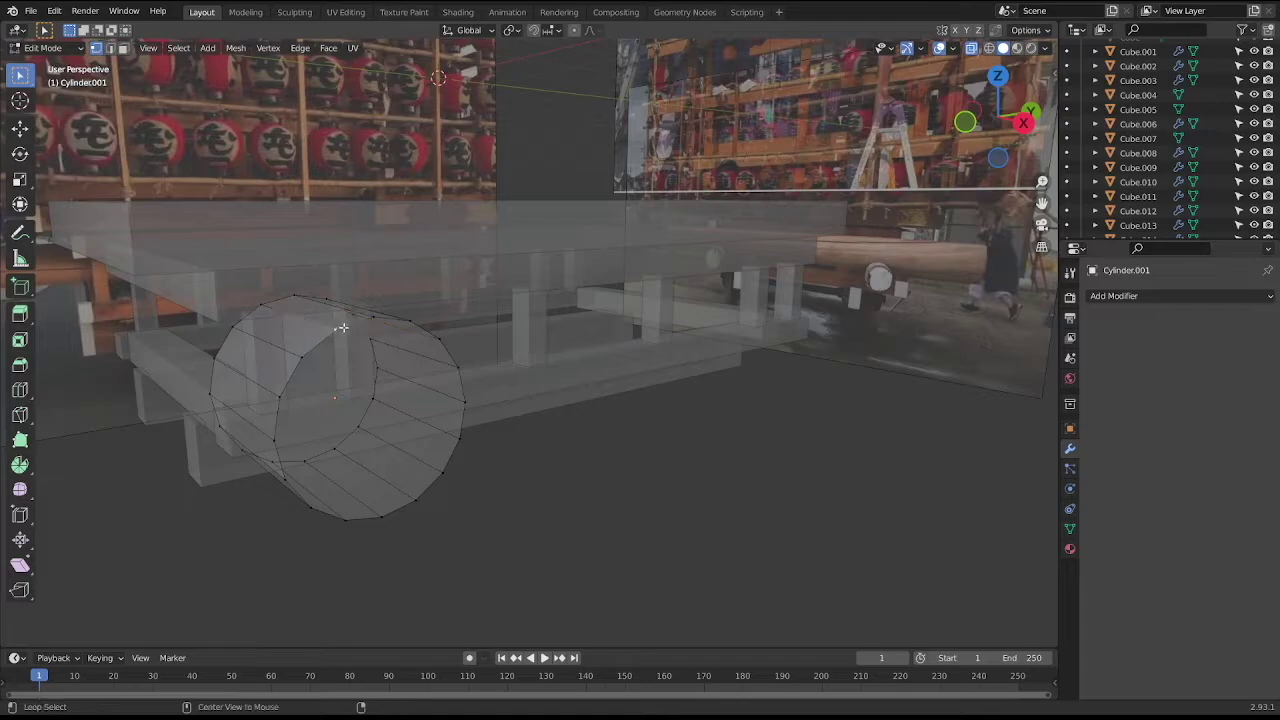
alt+click(343, 327)
key(shift+e)
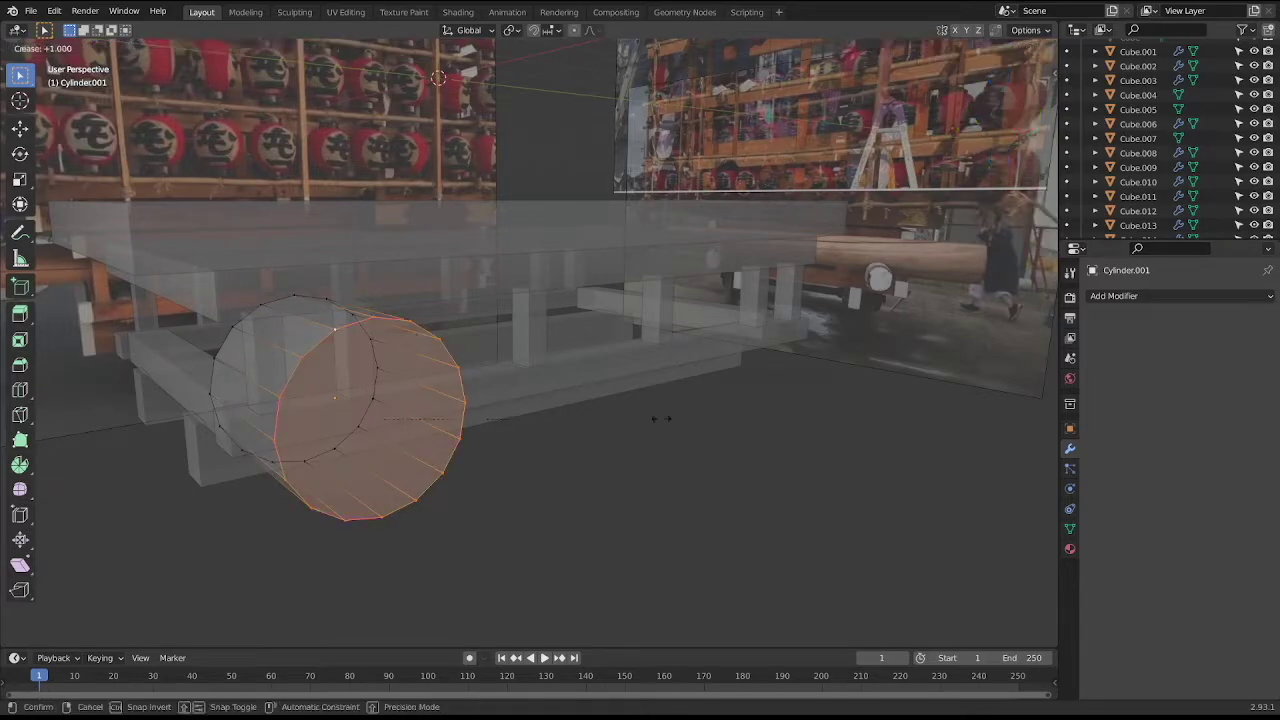
click(374, 337)
alt+click(263, 308)
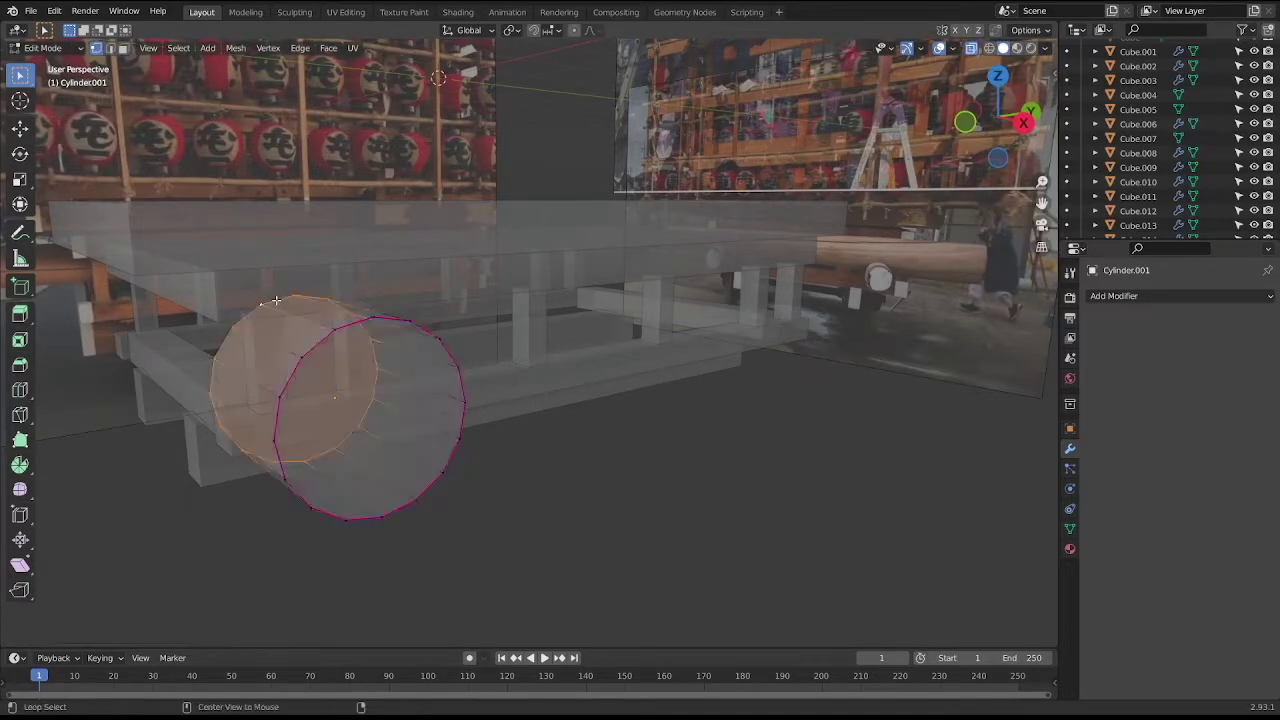
key(shift+e)
click(822, 408)
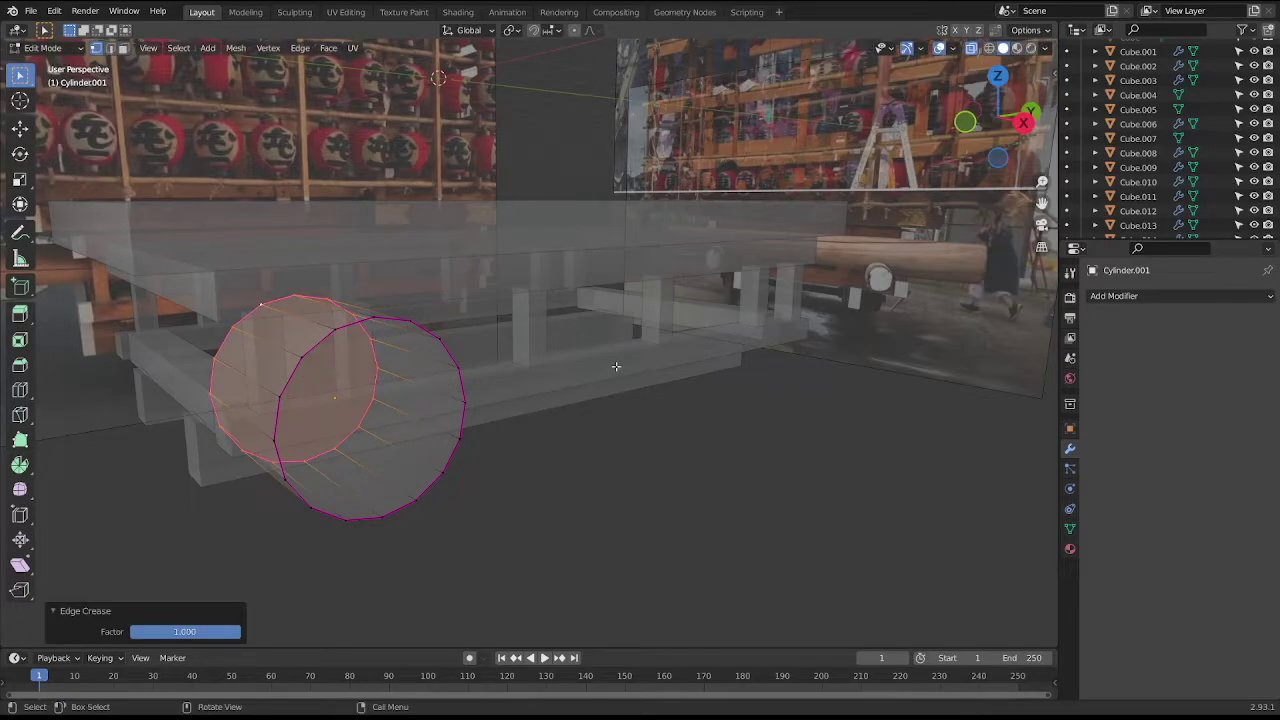
In front view, move one side's vertices along X to thin the cylinder to wheel width.
key(KP_1)
key(Tab)
key(Tab)
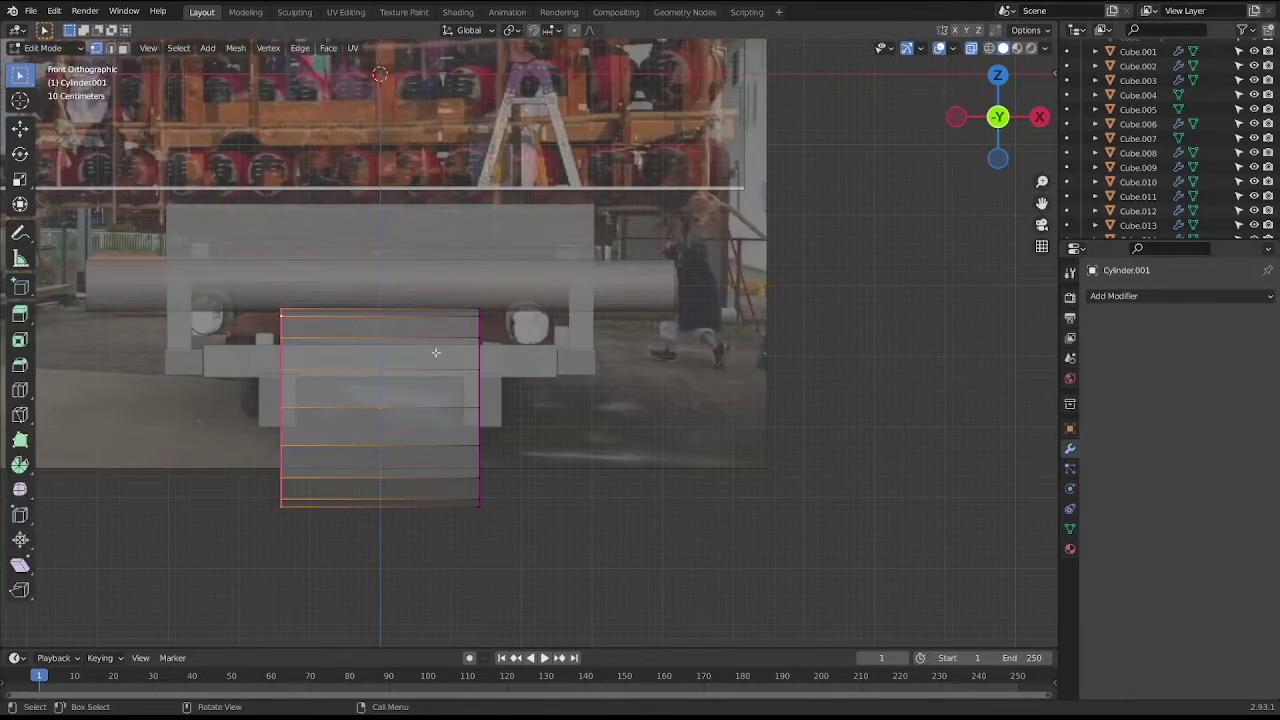
drag(210, 290, 314, 523)
key(g)
key(x)
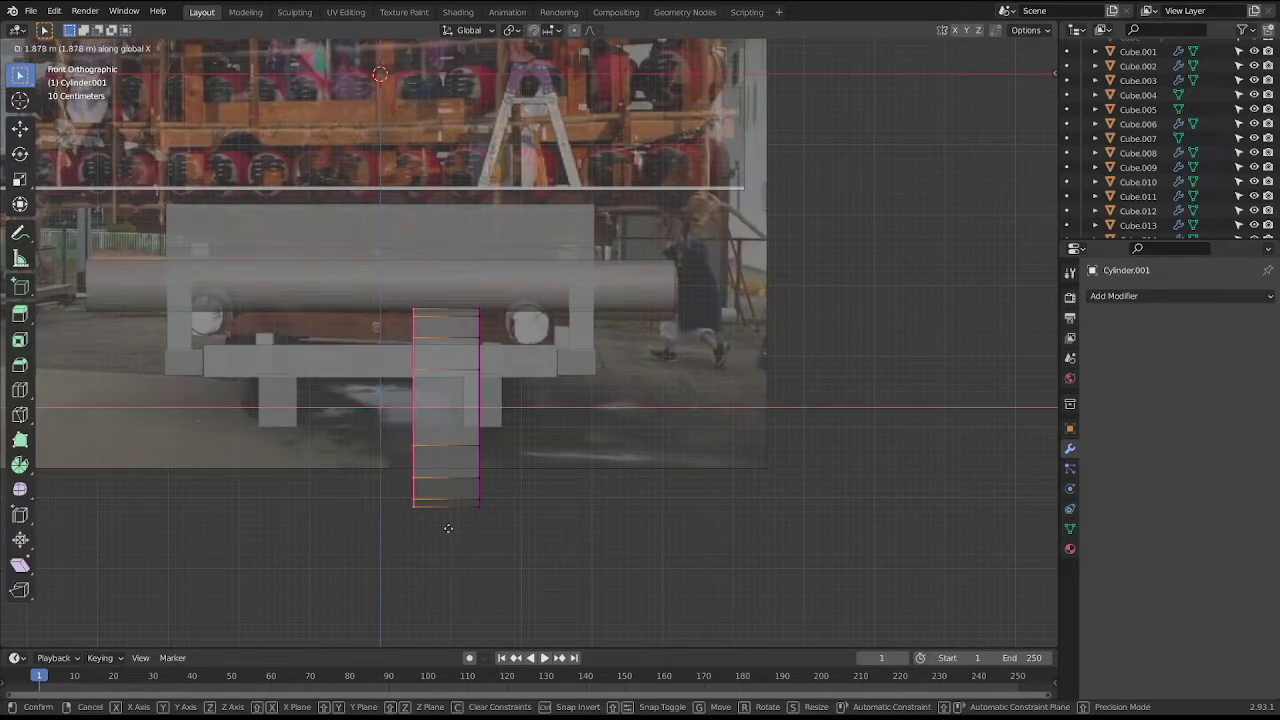
click(483, 526)
Shift the whole wheel 0.757 m along X under the cart's side.
key(Tab)
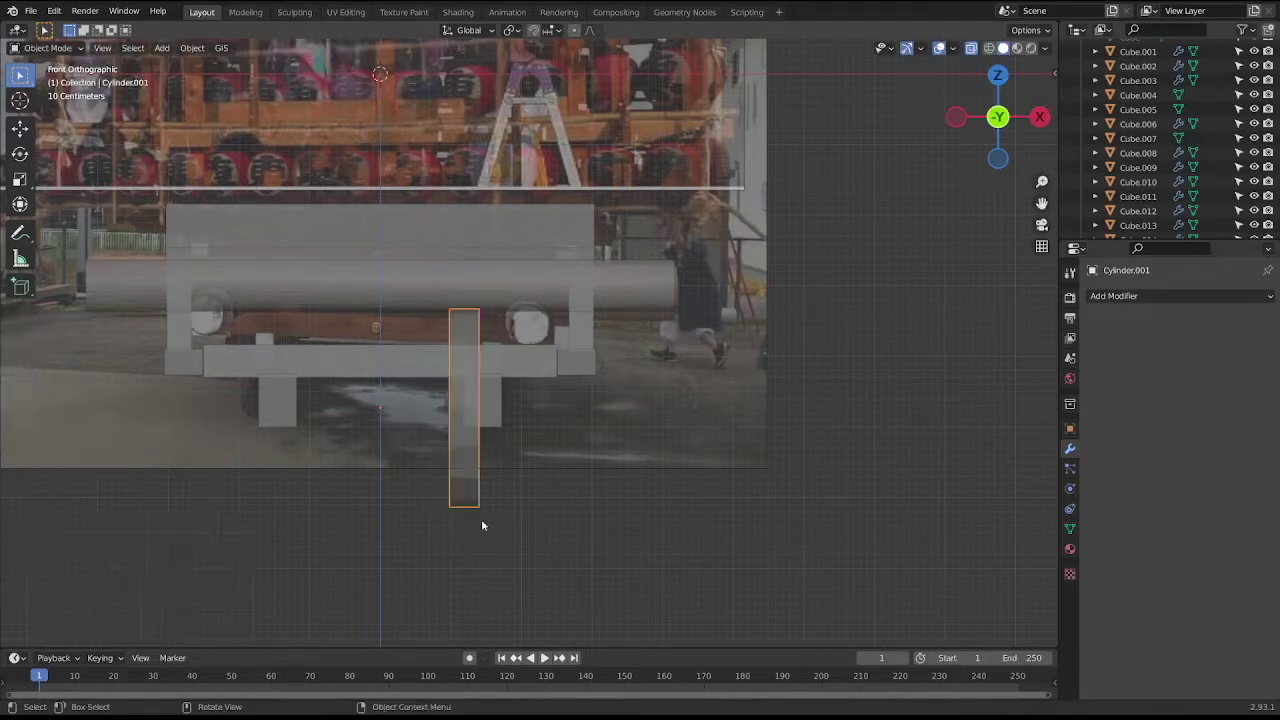
key(g)
key(x)
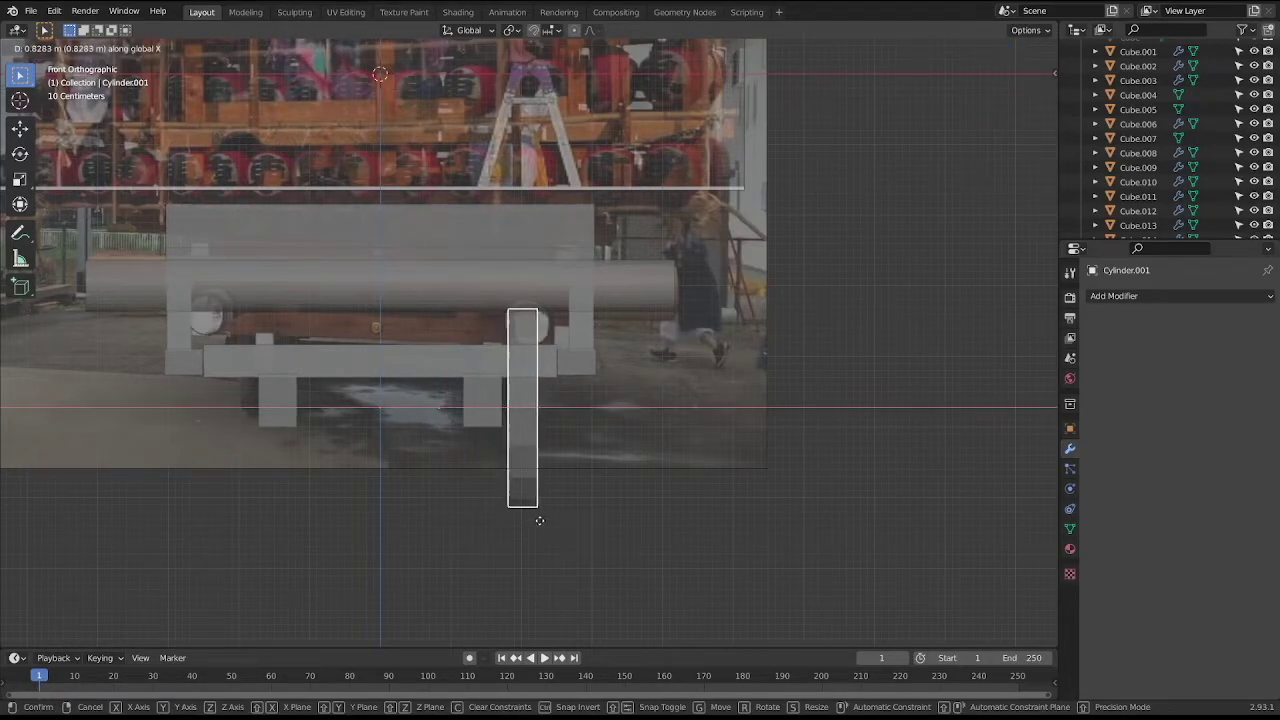
click(530, 515)
middle_drag(522, 510, 500, 500)
key(KP_3)
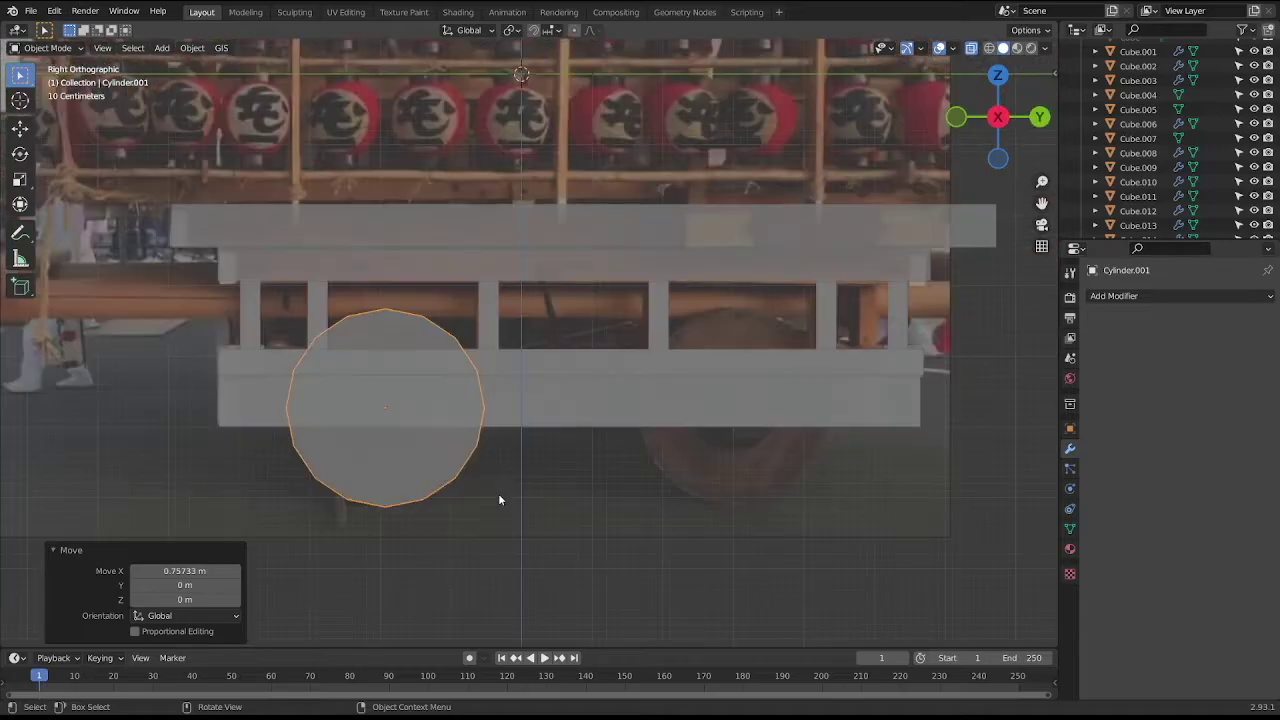
scroll(498, 493, down, 2)
scroll(491, 421, up, 1)
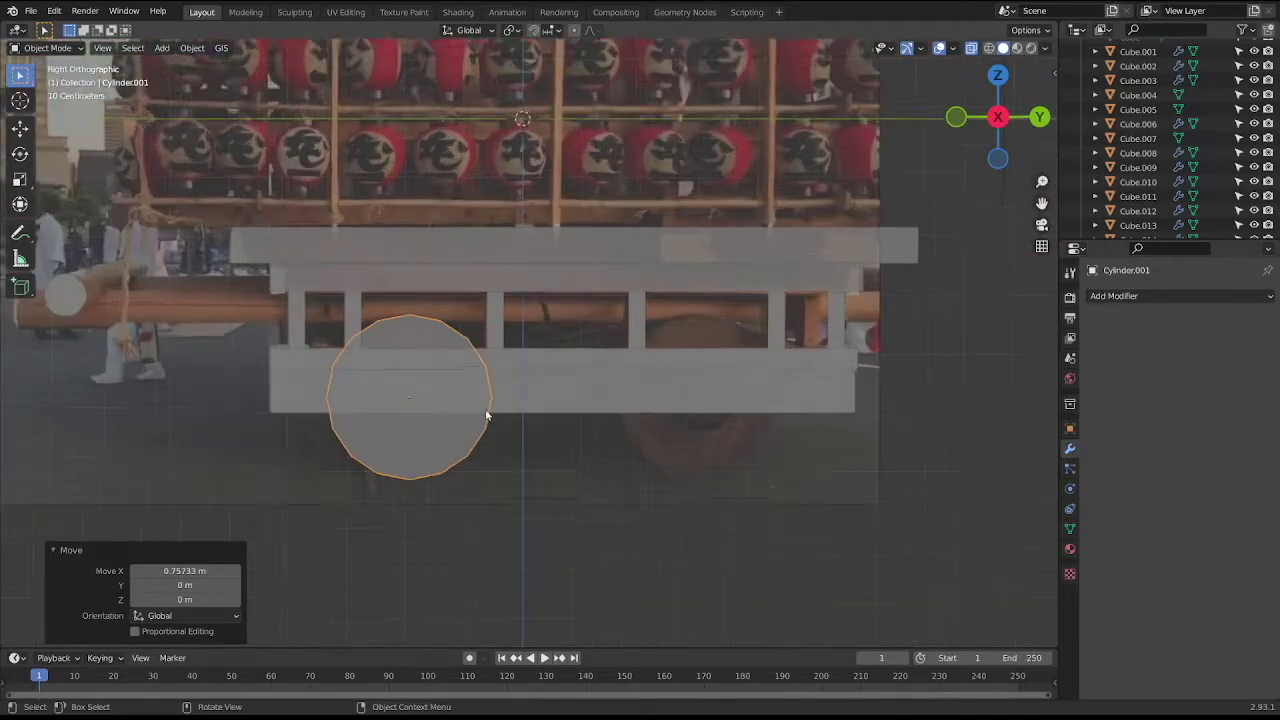
scroll(486, 417, up, 1)
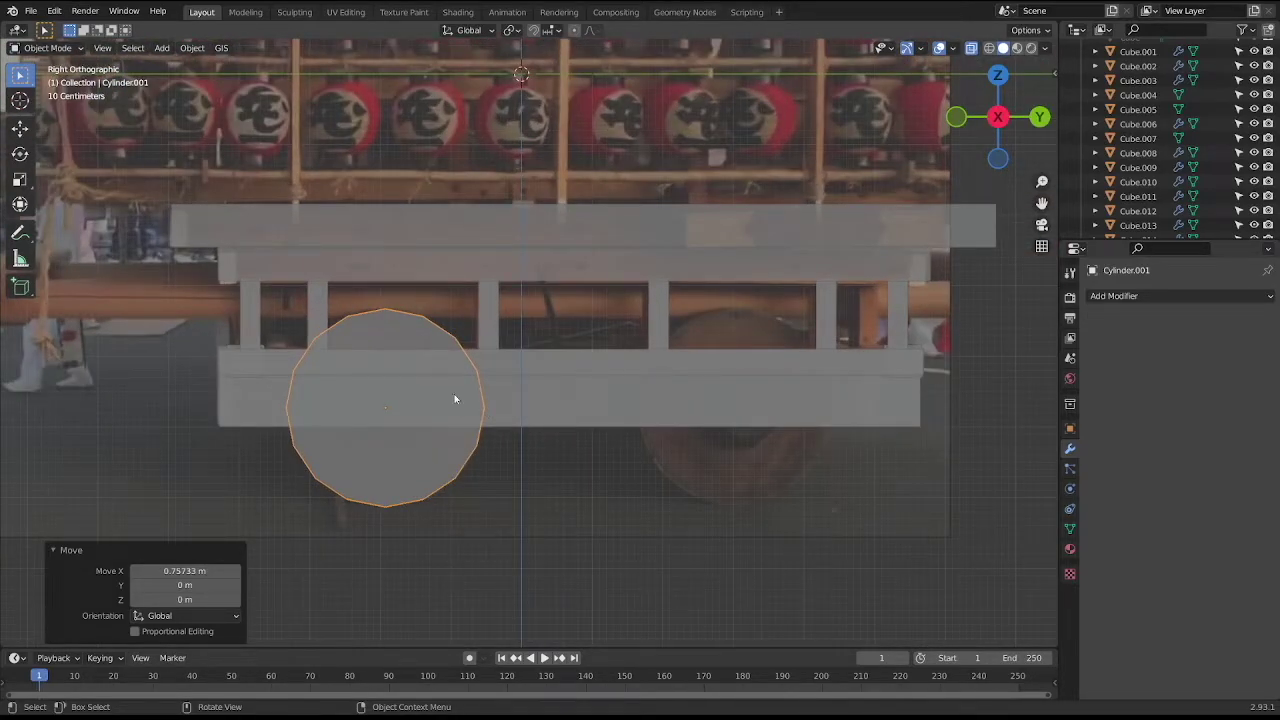
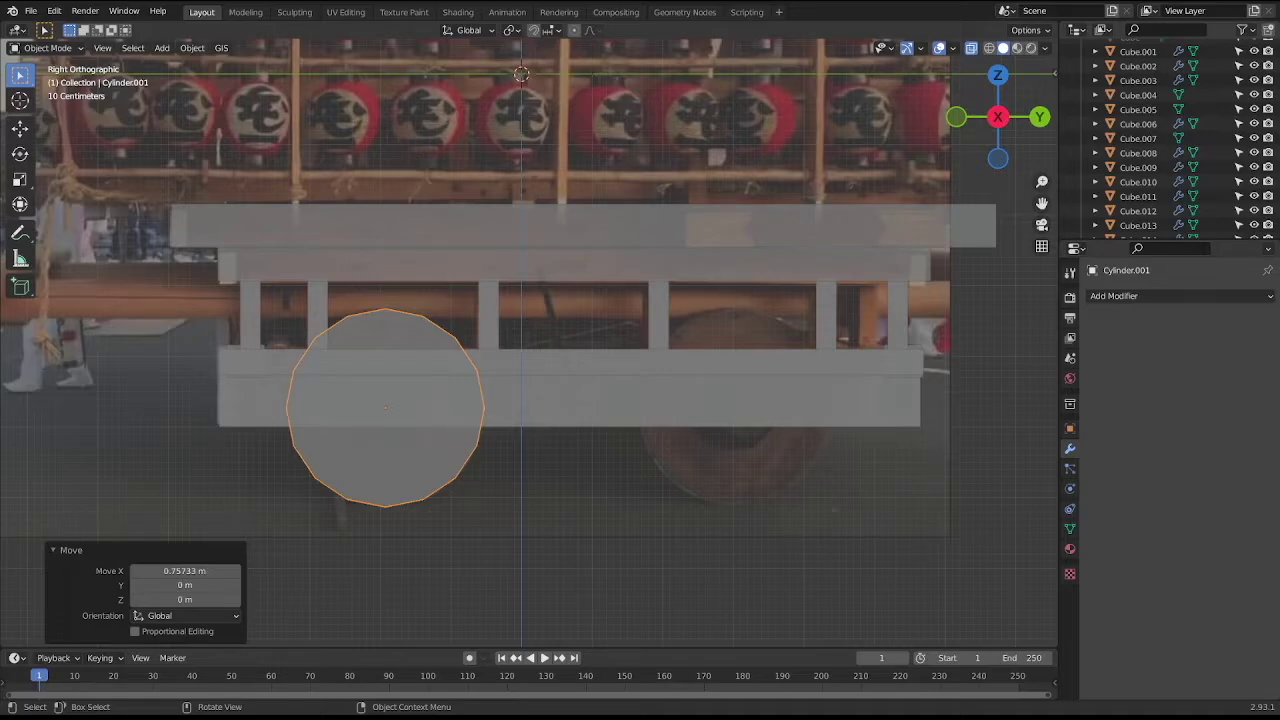
Enter Edit Mode on the wheel cylinder and select its outer cap face.
click(524, 512)
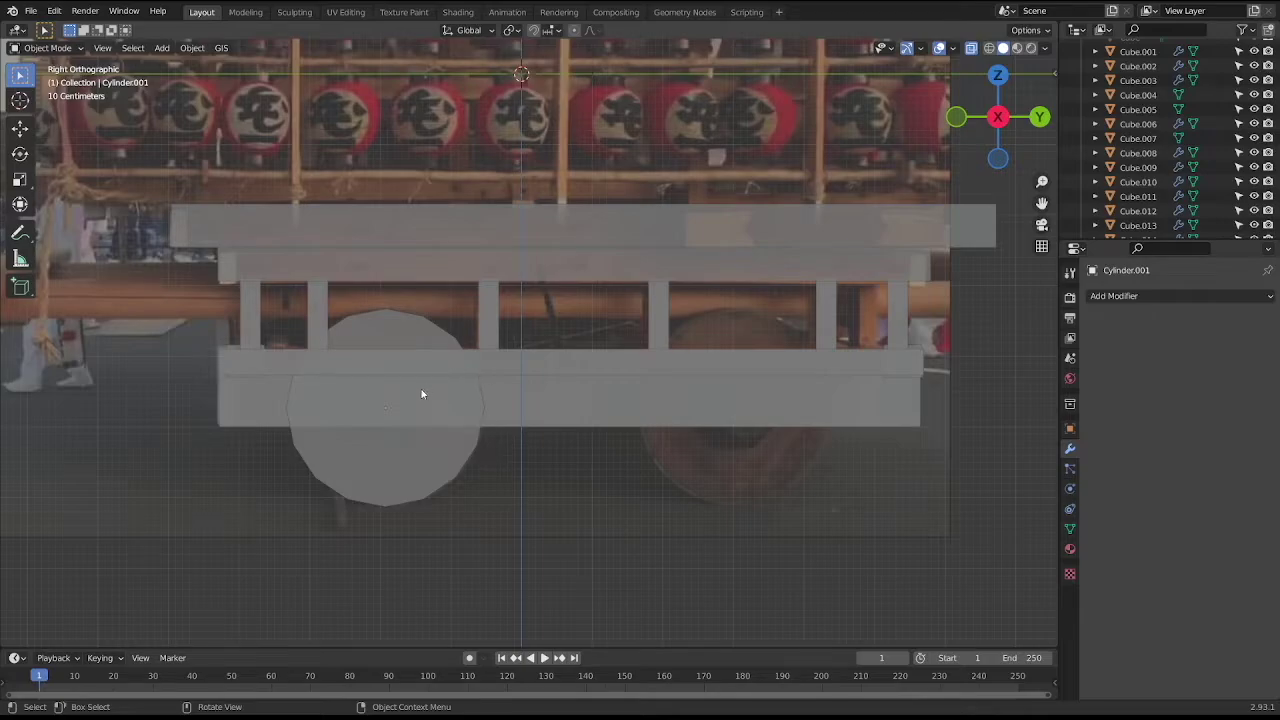
middle_drag(444, 406, 583, 408)
key(KP_3)
key(Tab)
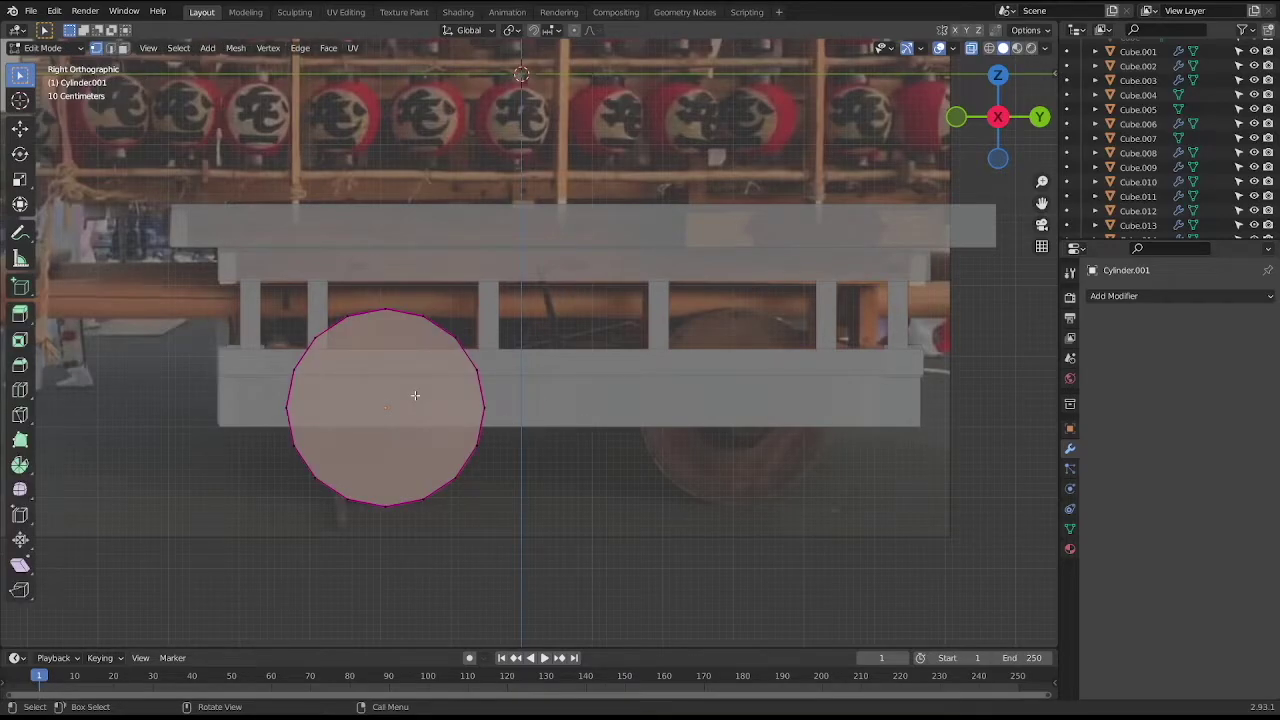
key(3)
key(alt+a)
middle_drag(418, 362, 409, 429)
click(409, 429)
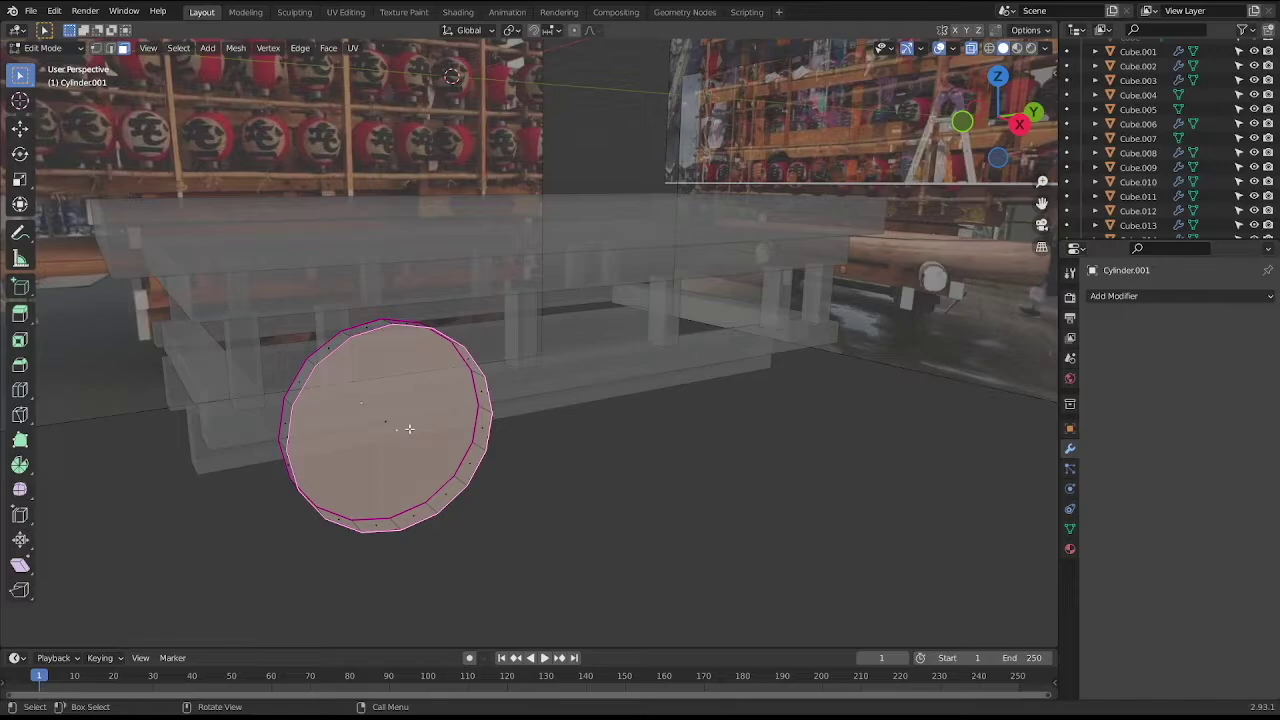
key(KP_3)
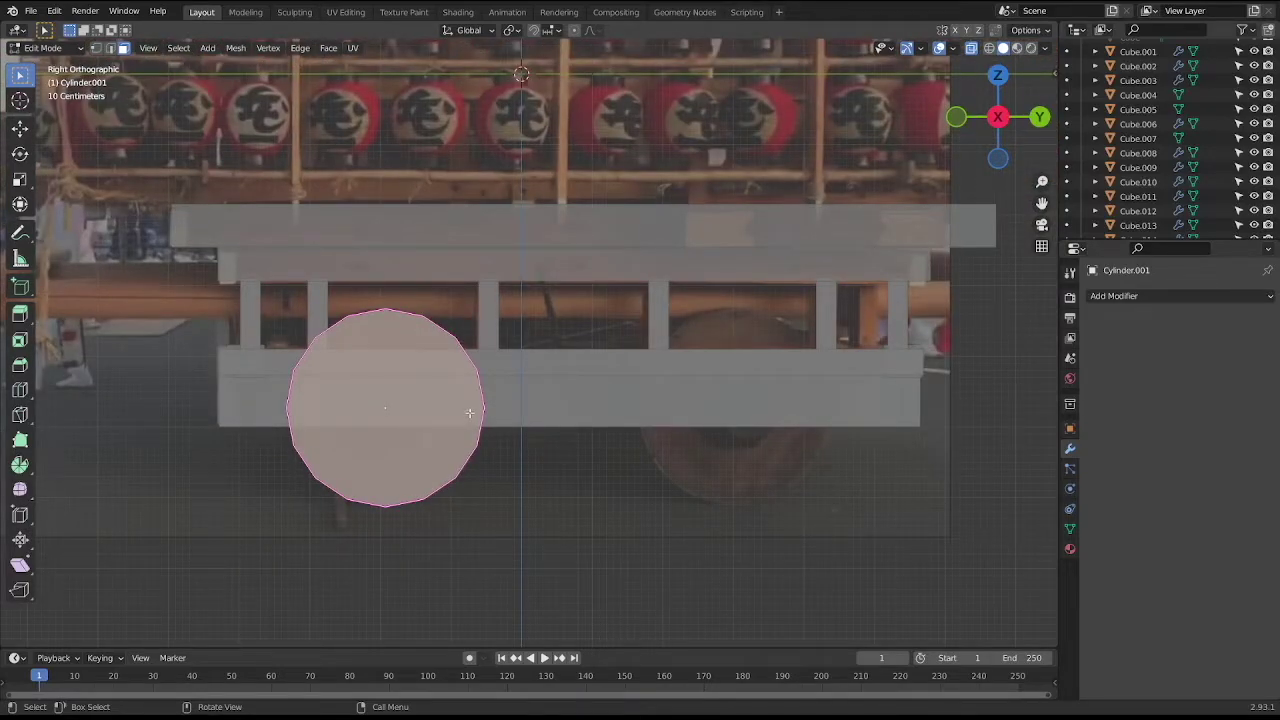
Inset the cap face twice with extrude-and-scale into a small hub circle (scale 0.376).
key(e)
key(s)
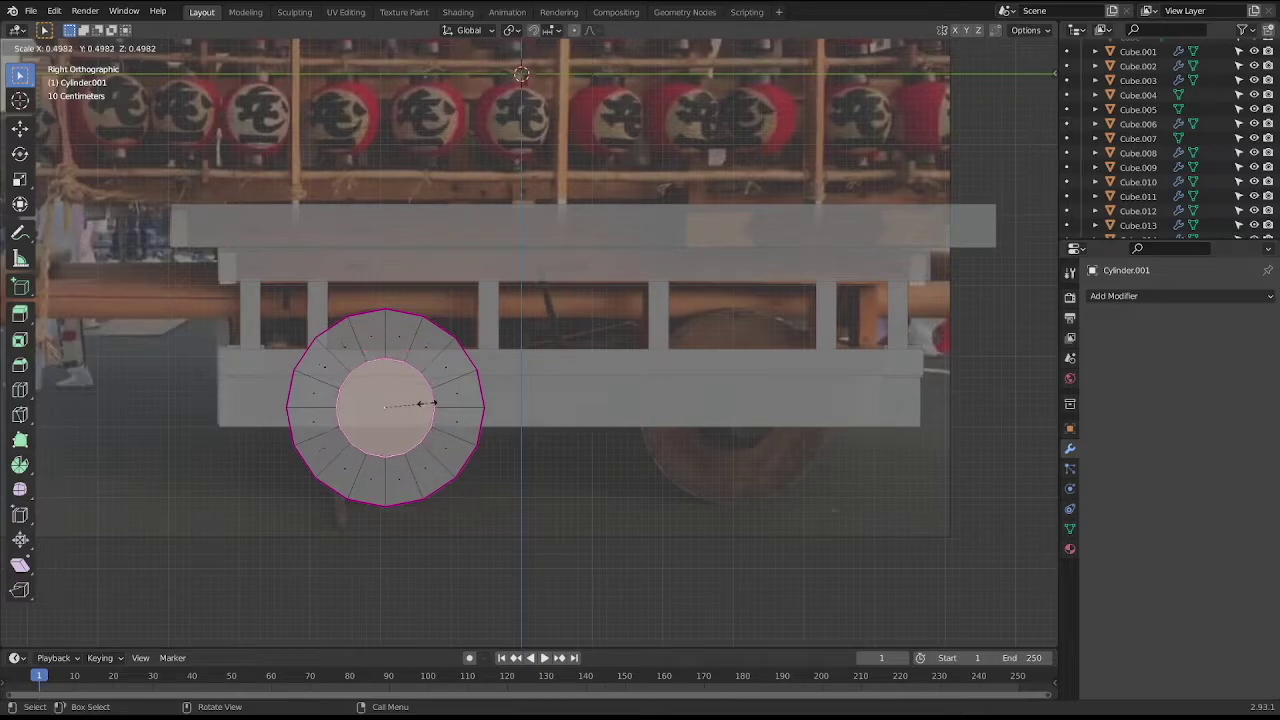
click(416, 403)
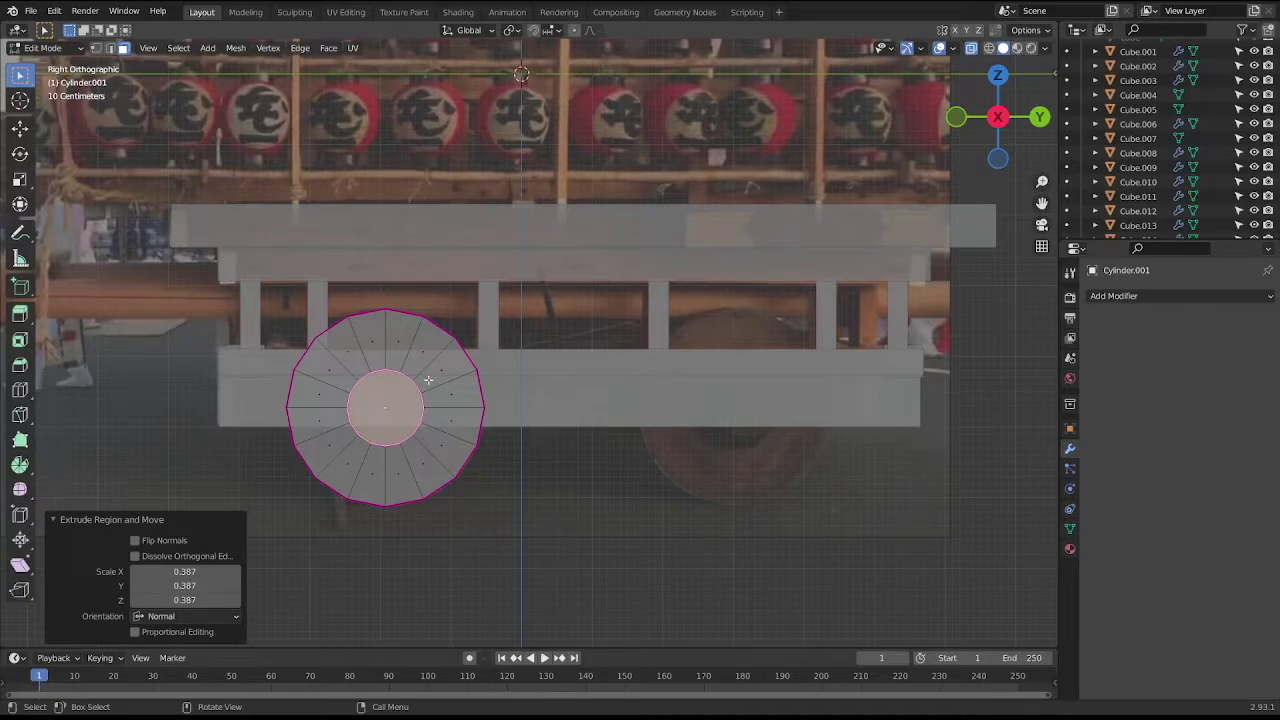
key(s)
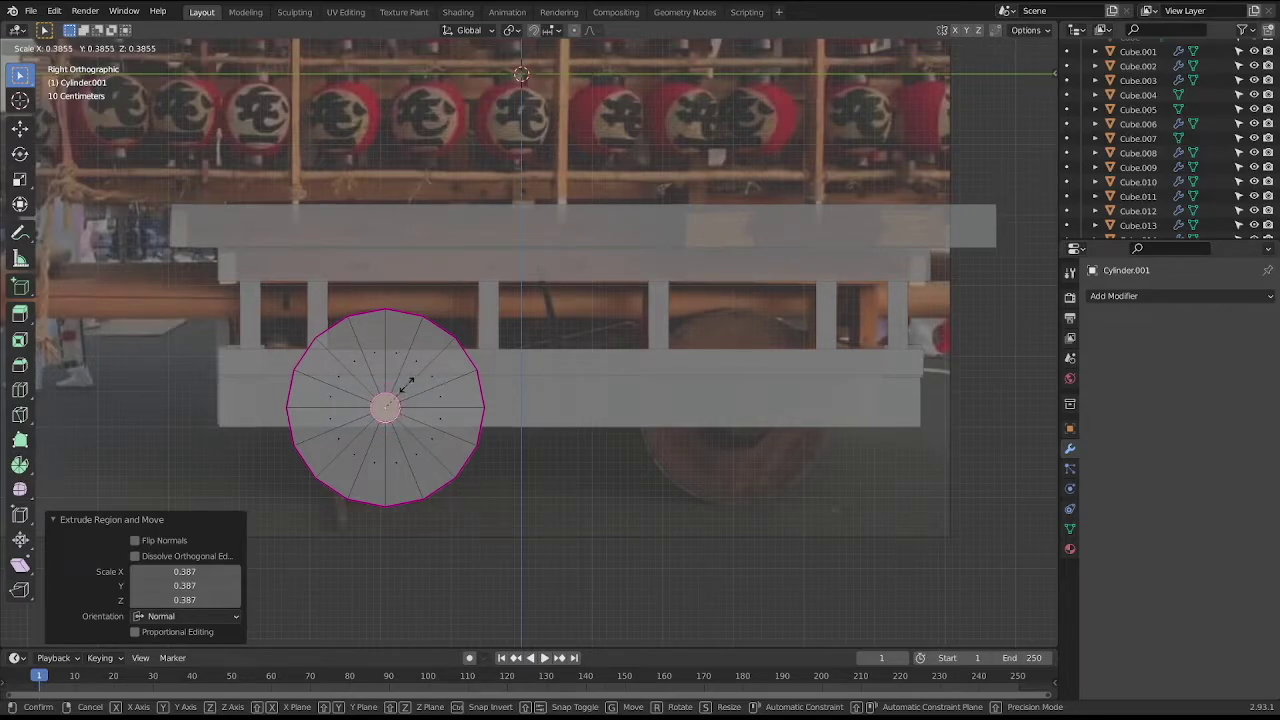
click(405, 385)
Extrude the hub face outward along X into a short axle stub and leave Edit Mode.
middle_drag(362, 339, 465, 344)
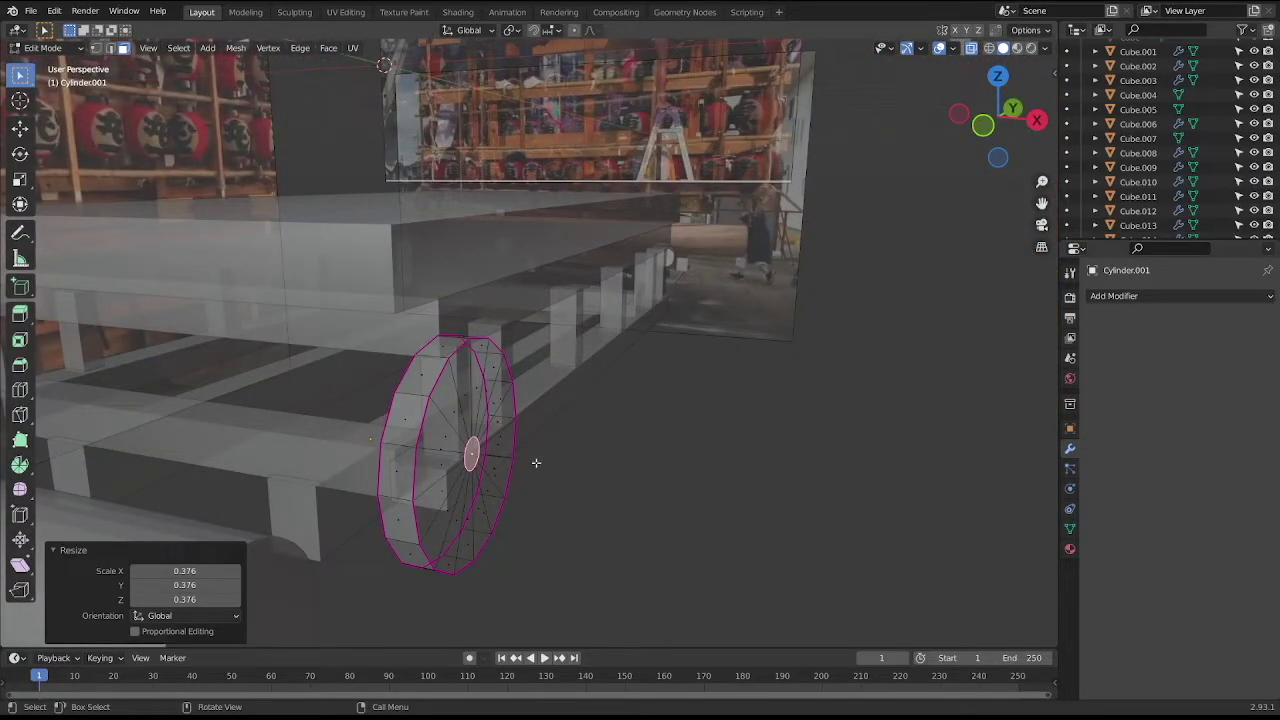
key(e)
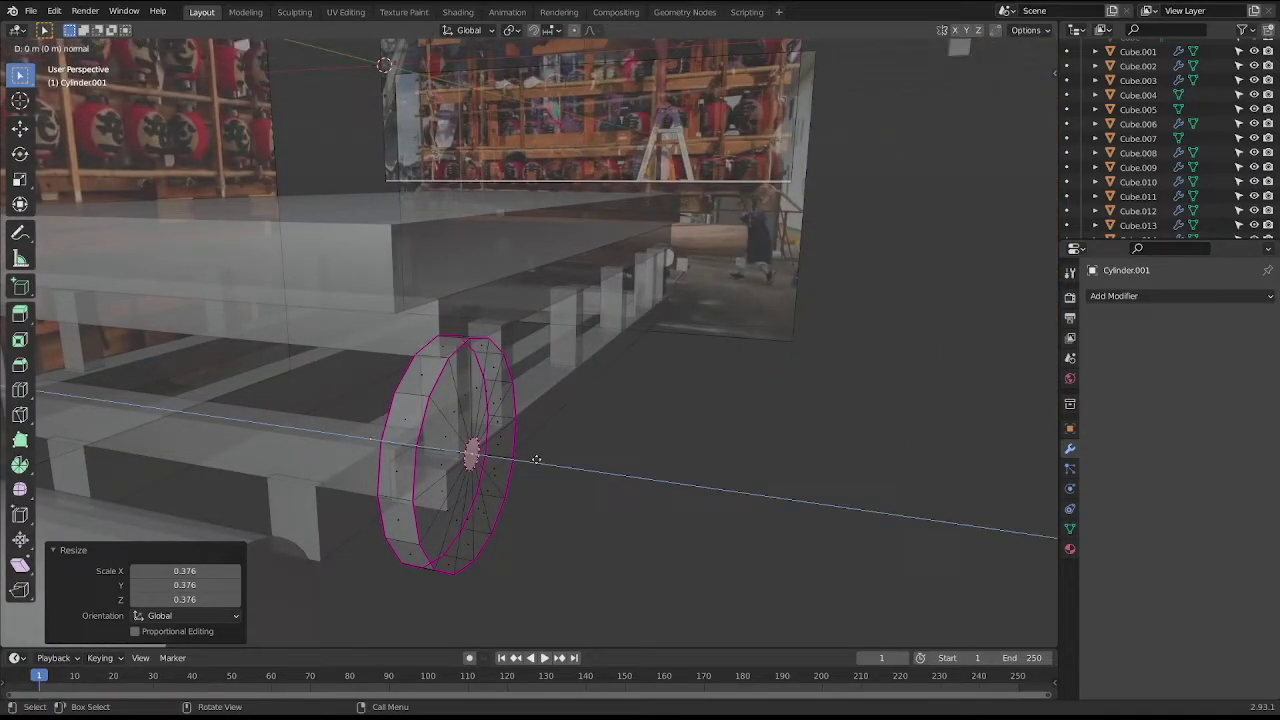
key(x)
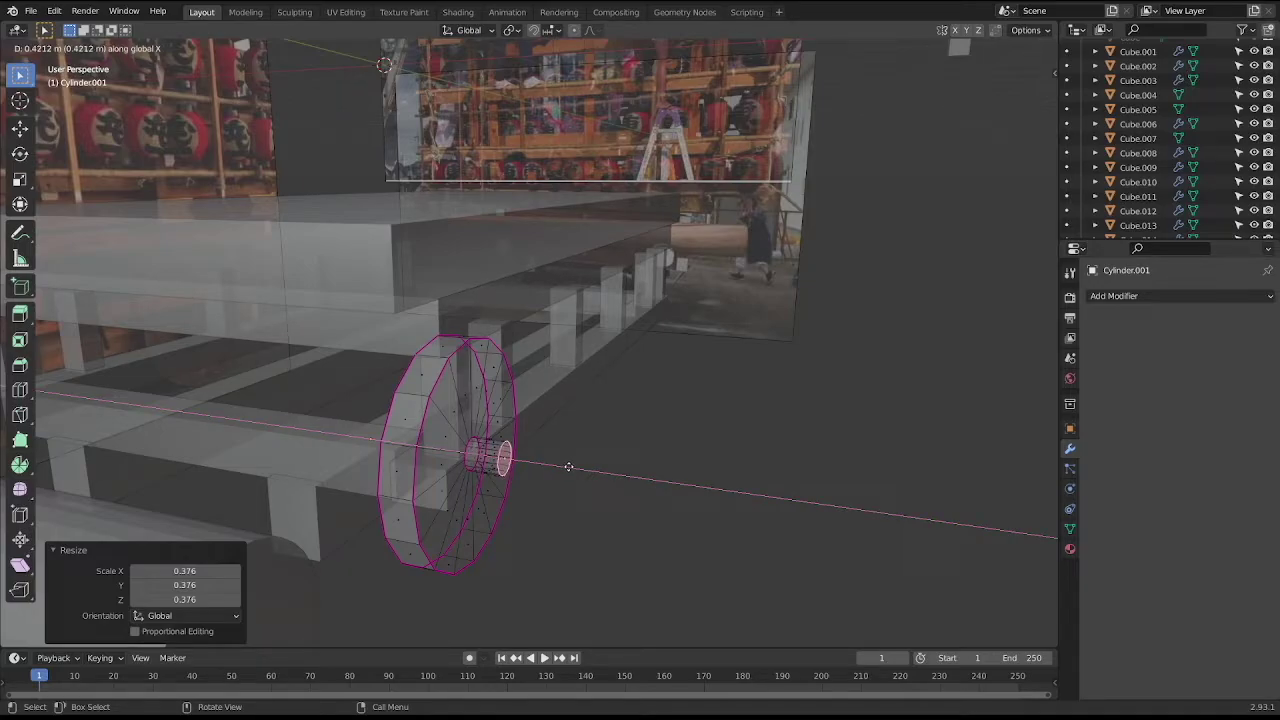
click(576, 469)
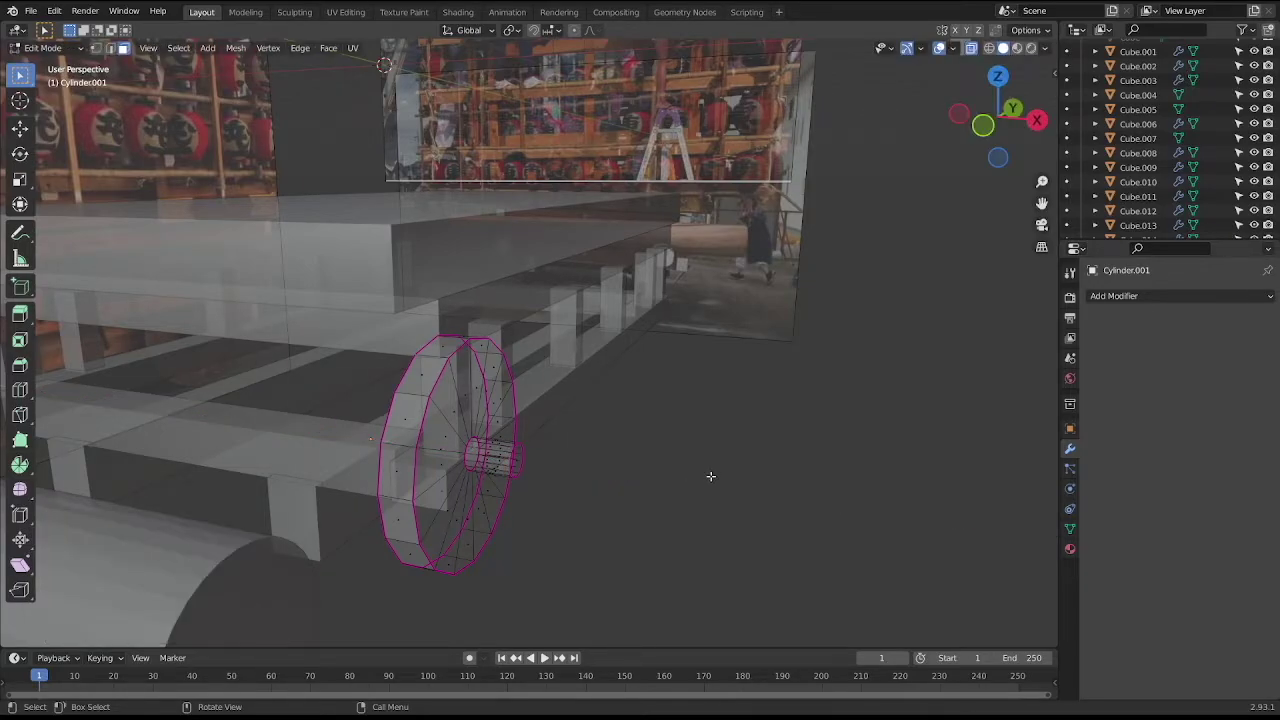
middle_drag(708, 471, 617, 462)
key(KP_3)
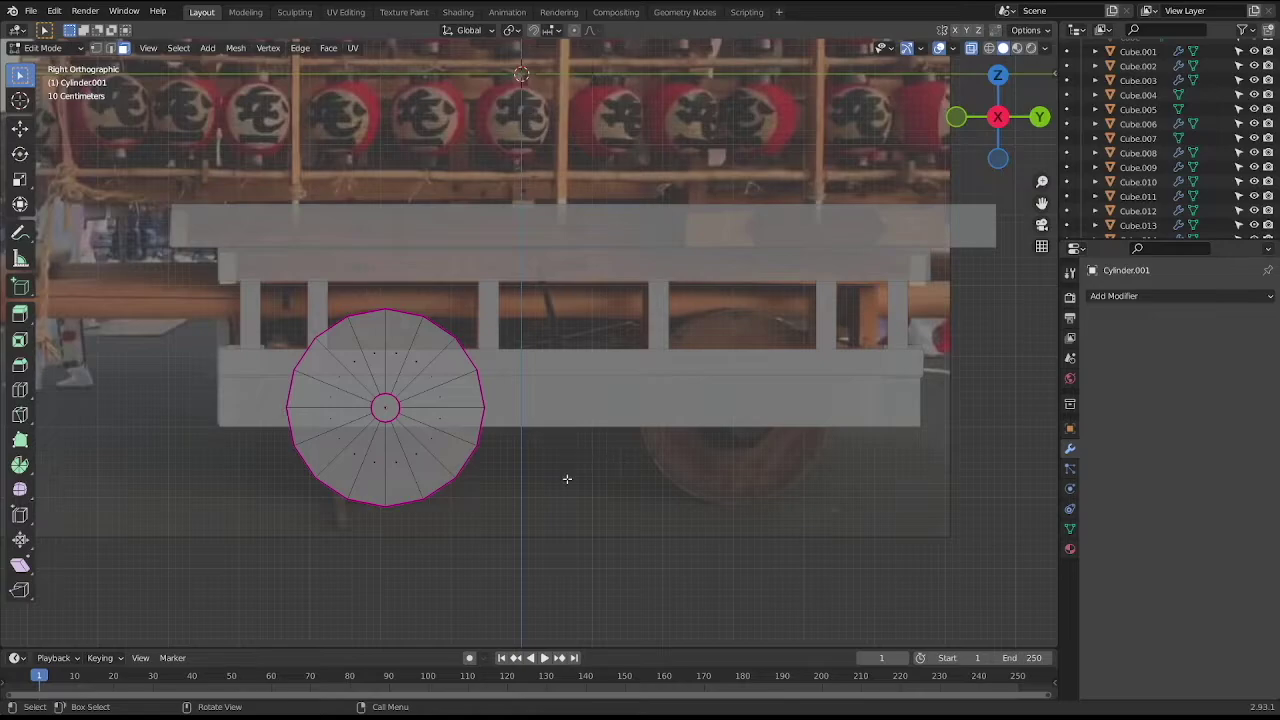
key(Tab)
key(Tab)
key(Tab)
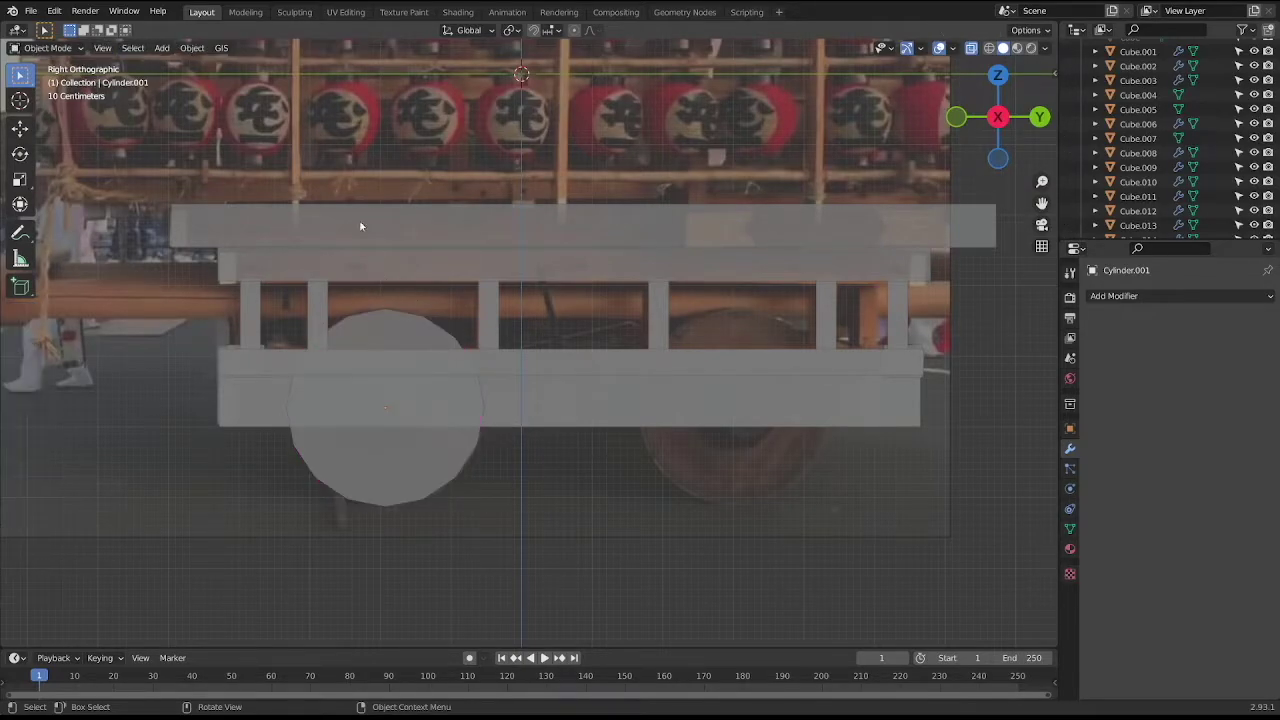
click(161, 48)
mouse_move(205, 64)
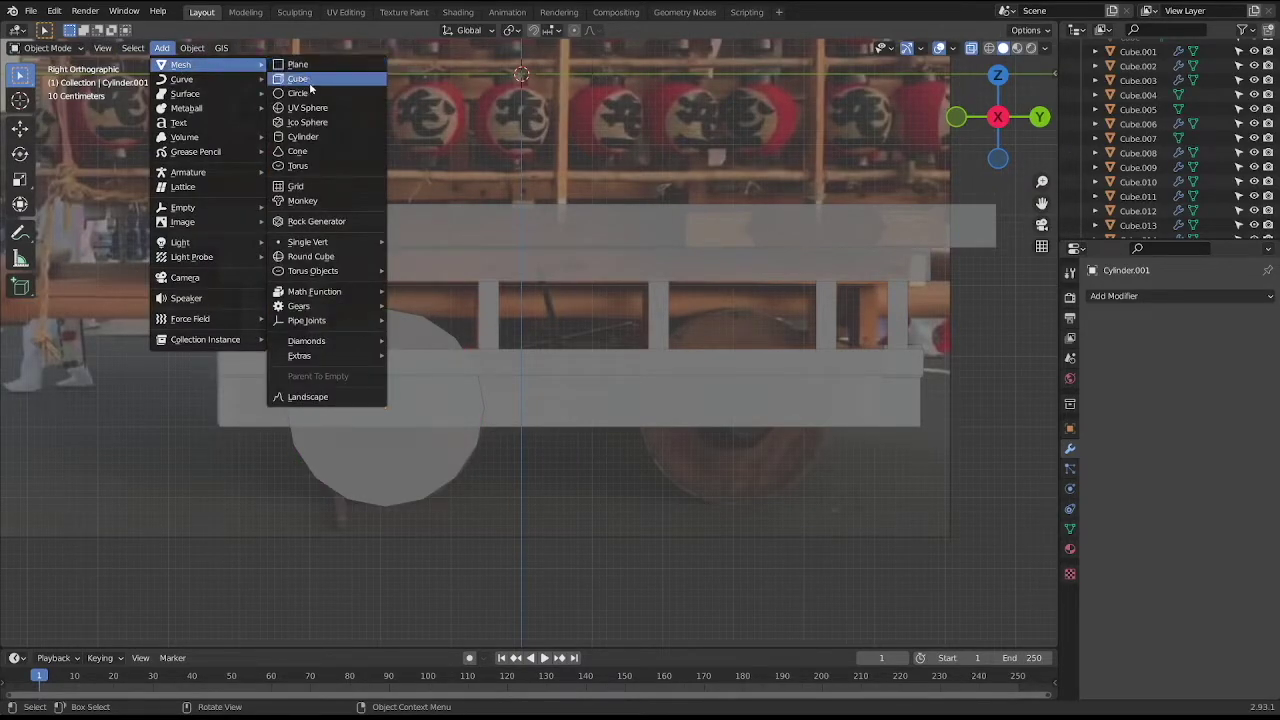
Add an 8-vertex cylinder rotated 90° about X and 90° about Z.
click(323, 139)
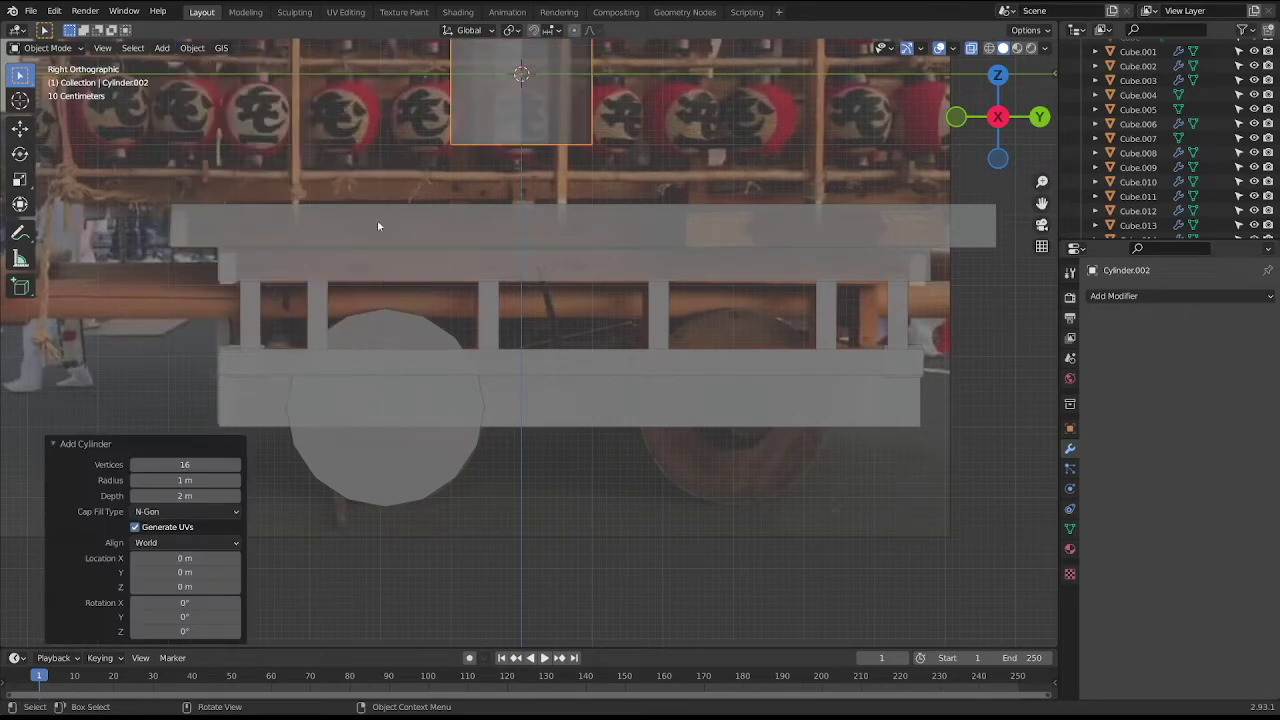
click(160, 464)
text(8)
key(Return)
text(rx90)
key(Return)
text(rz90)
key(Return)
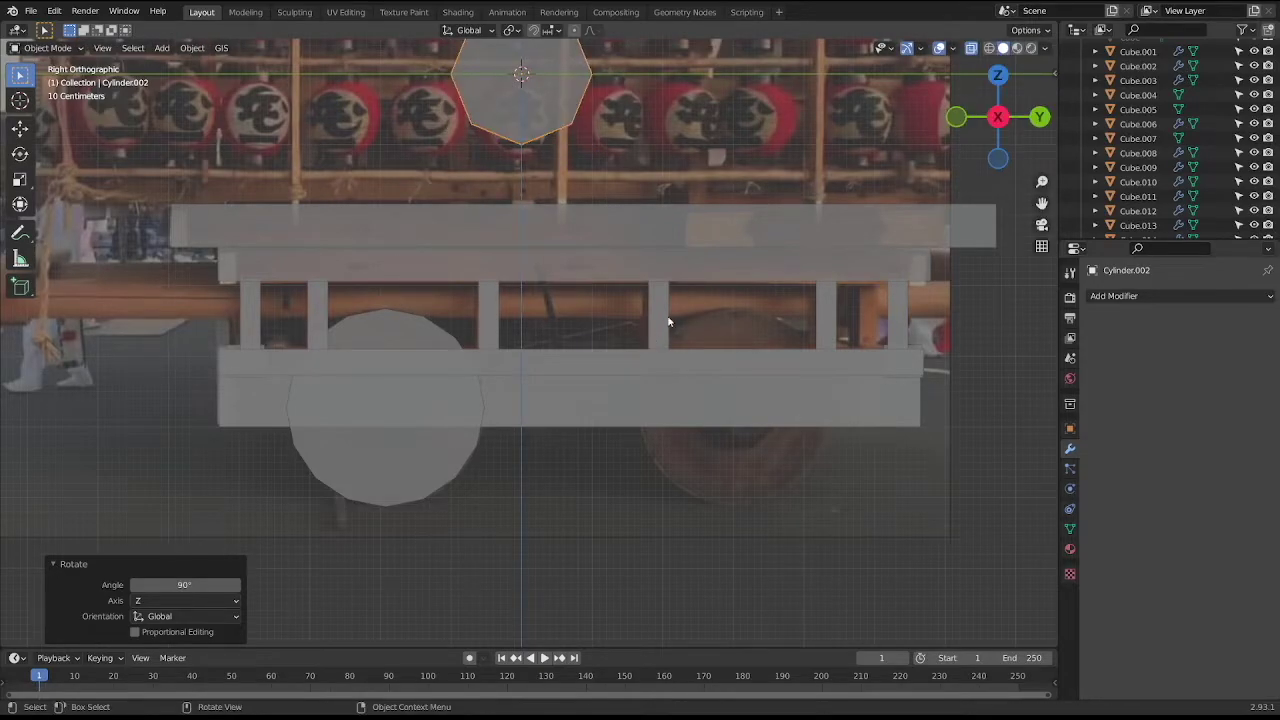
Place the octagonal cylinder on the wheel centre, shrink it, and slide it -0.852 m along X.
key(g)
key(Escape)
key(g)
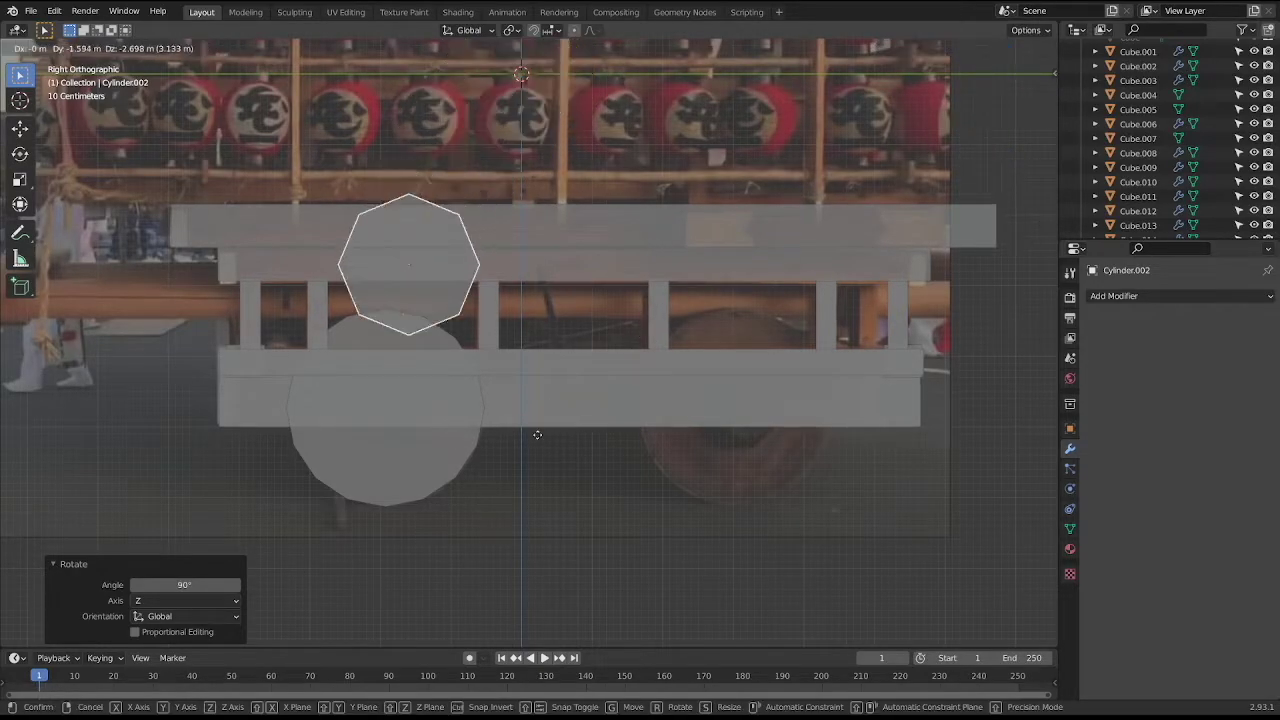
click(517, 572)
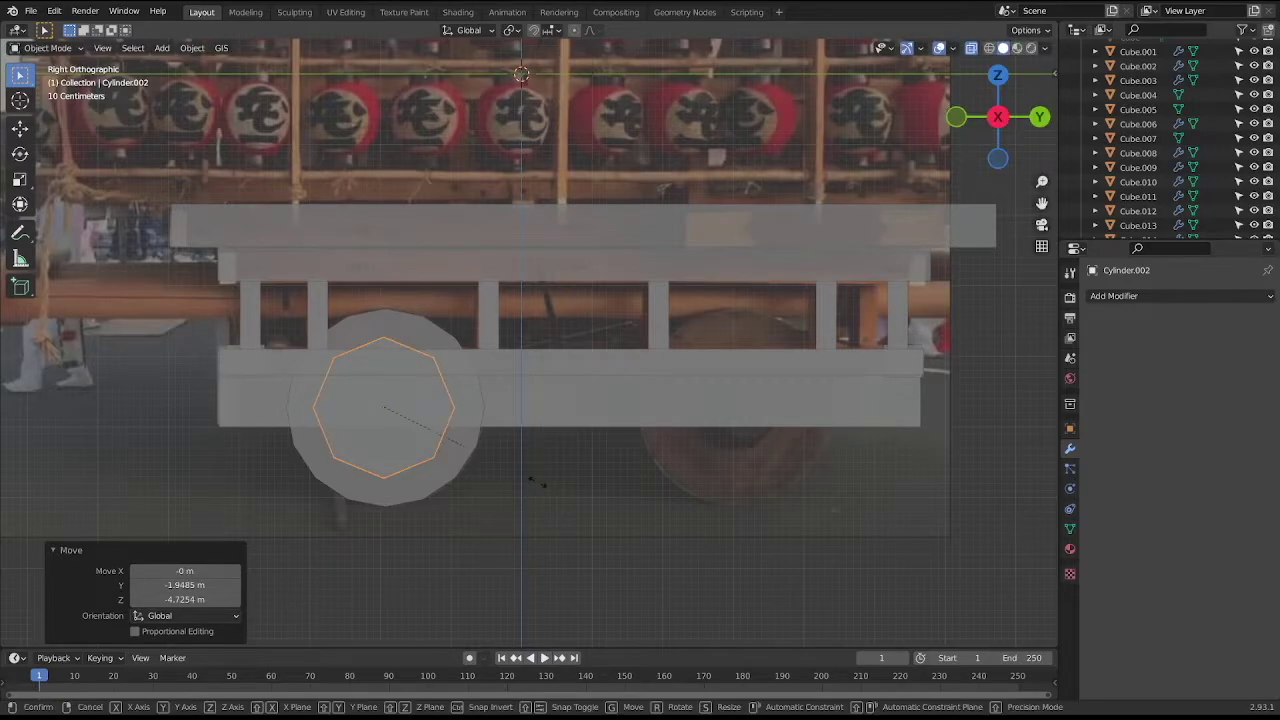
click(462, 448)
key(KP_1)
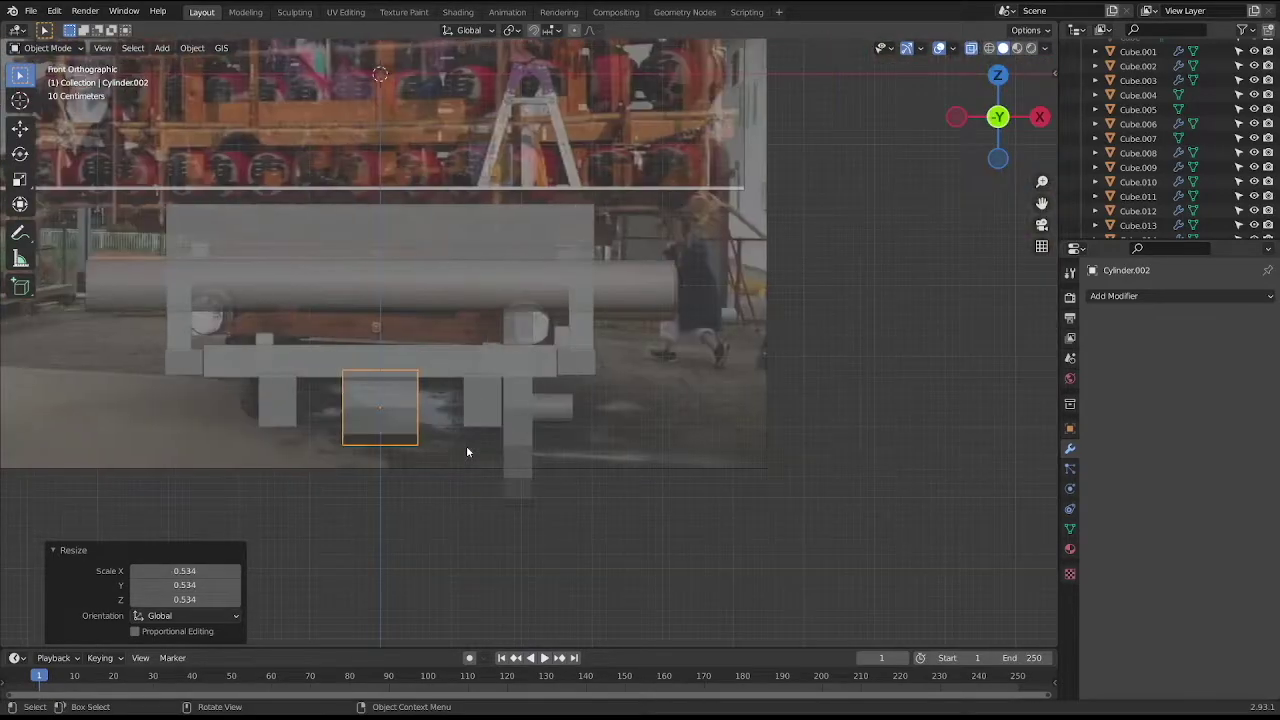
key(g)
key(x)
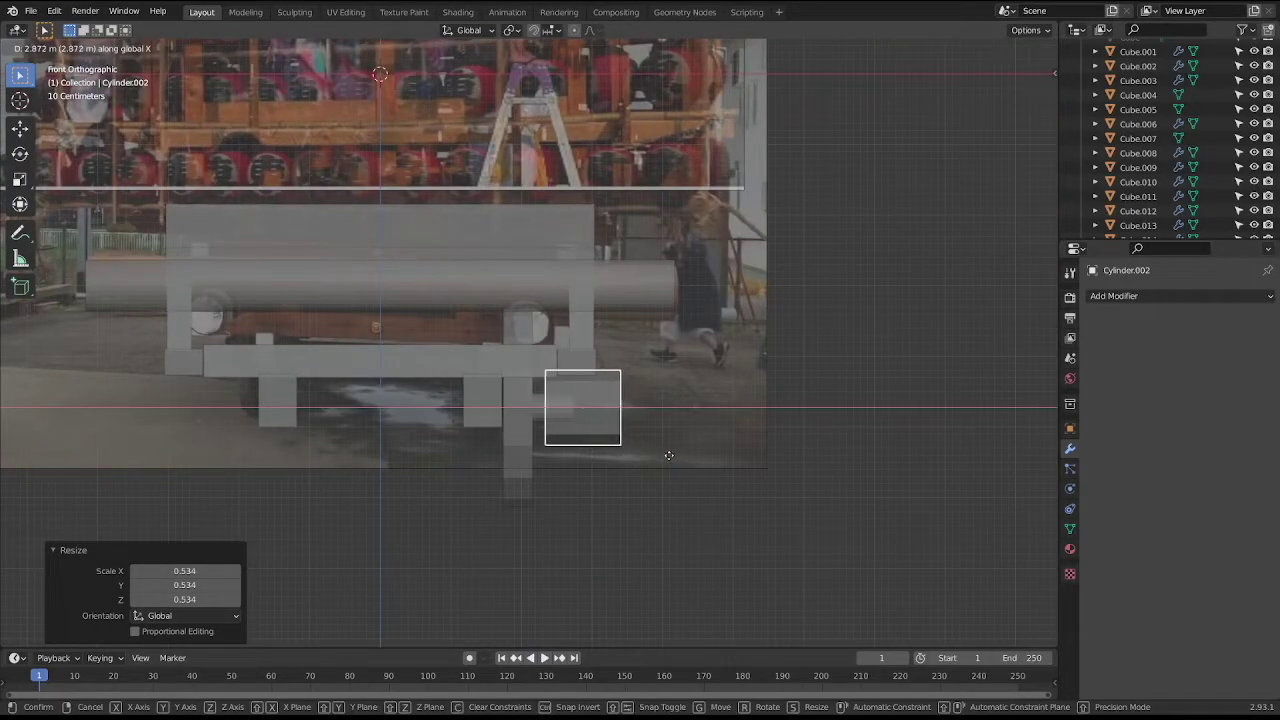
click(657, 454)
Thin the octagon into a hub cap by moving its right-side vertices along X.
key(Tab)
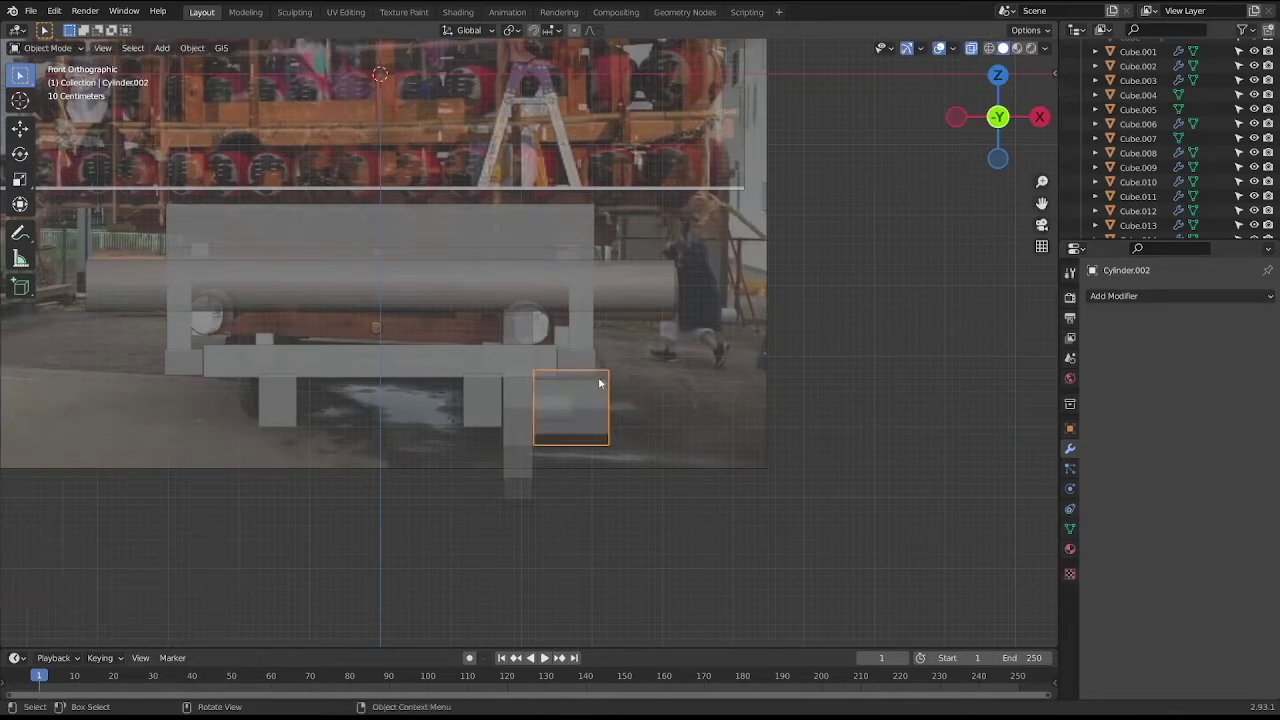
key(b)
drag(590, 356, 643, 466)
key(g)
key(x)
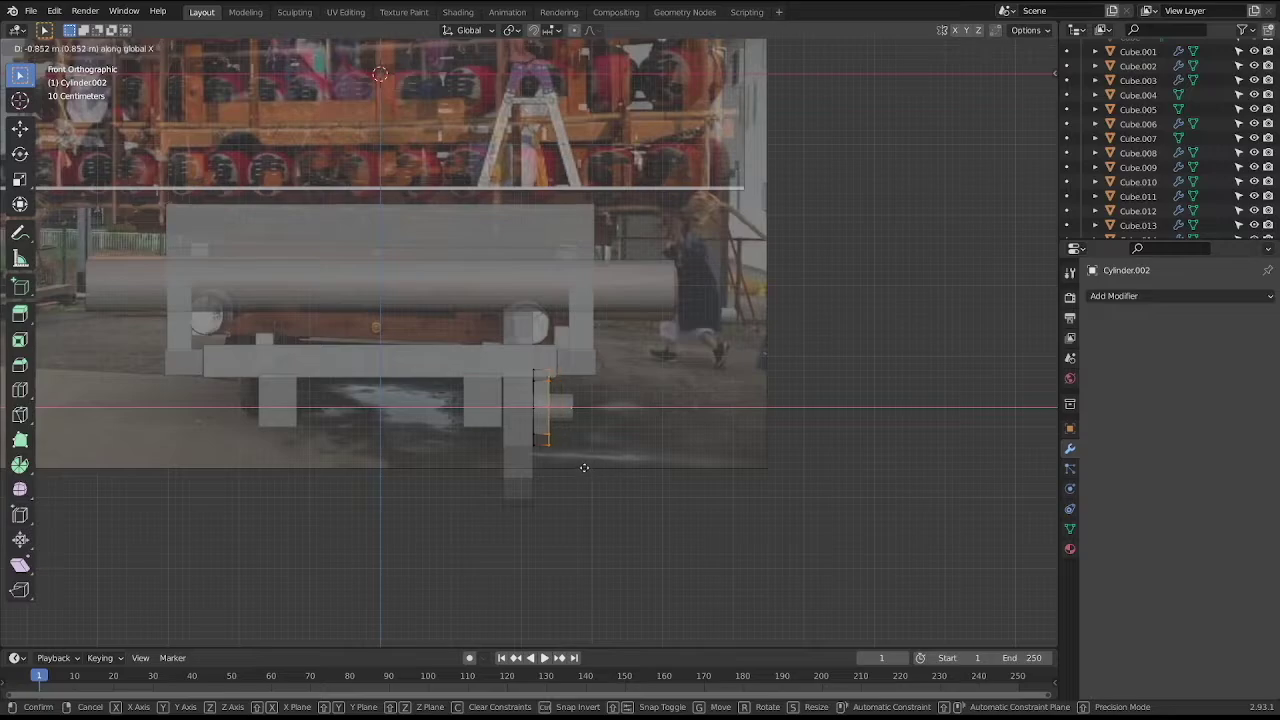
click(583, 467)
key(Tab)
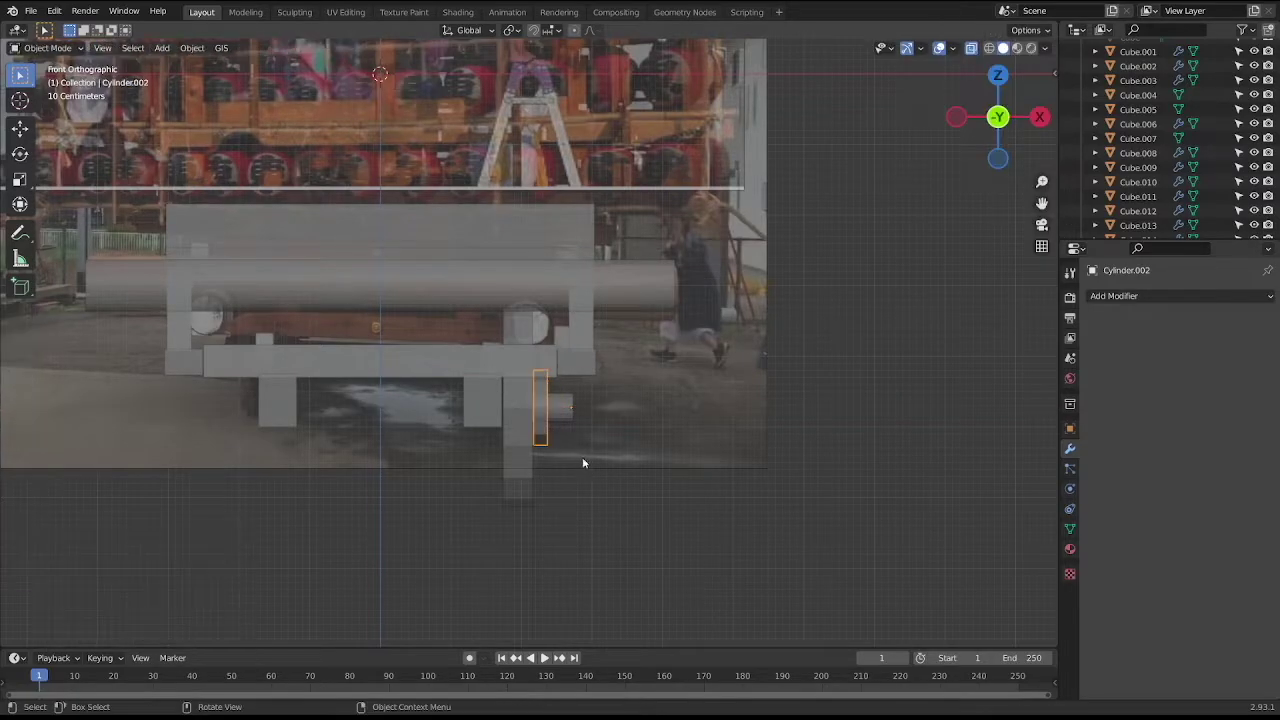
middle_drag(583, 458, 549, 449)
key(KP_3)
scroll(532, 450, up, 1)
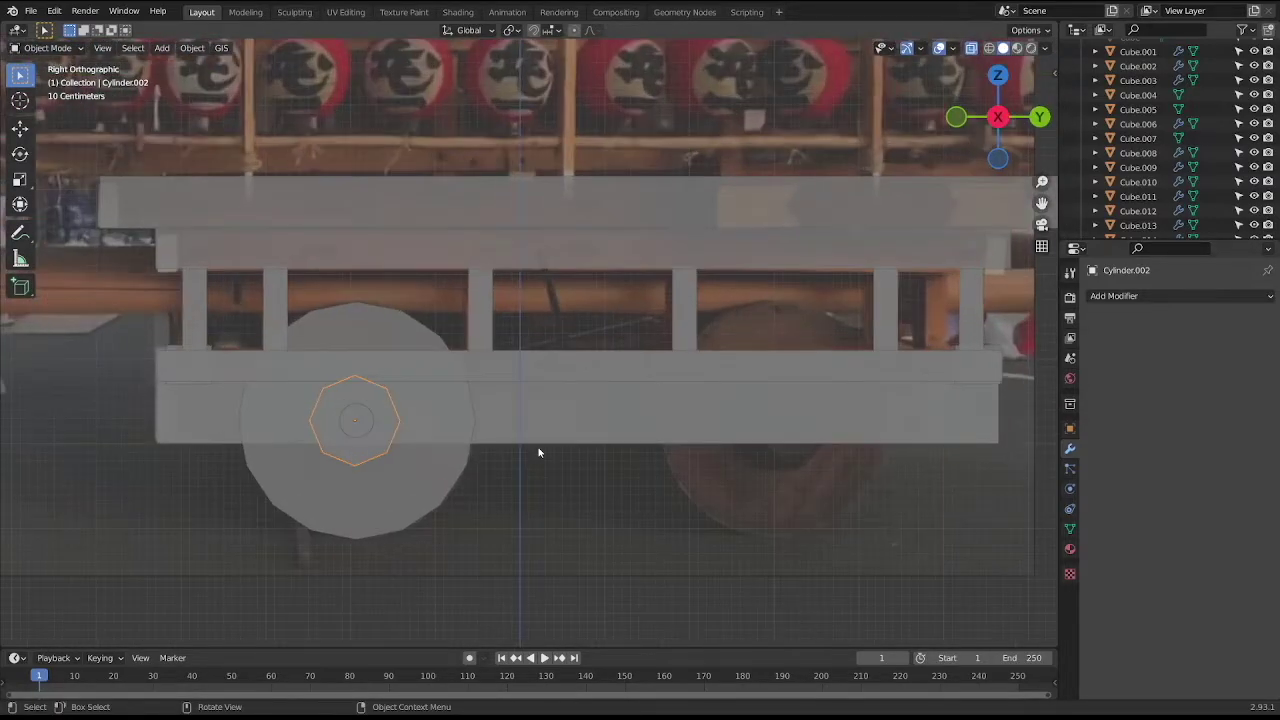
shift+middle_drag(506, 428, 568, 390)
middle_drag(486, 369, 551, 386)
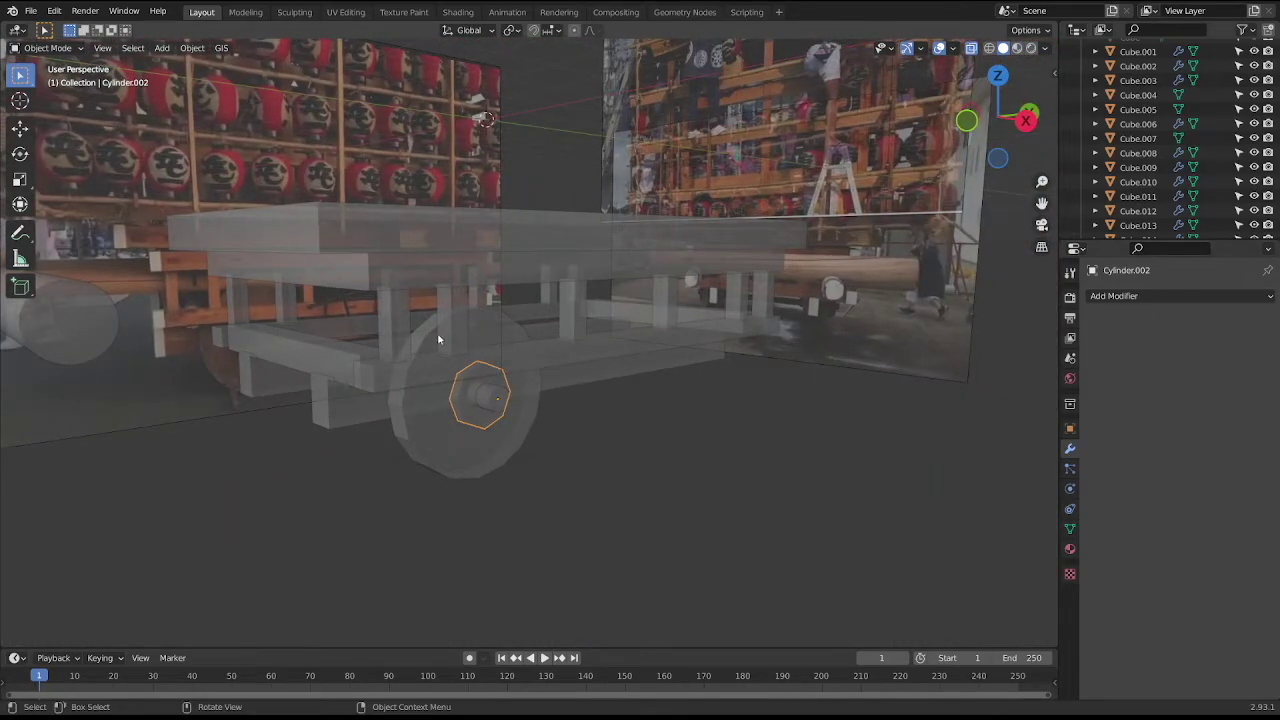
Add a 16-vertex cylinder rotated 90° about X.
click(432, 402)
click(571, 366)
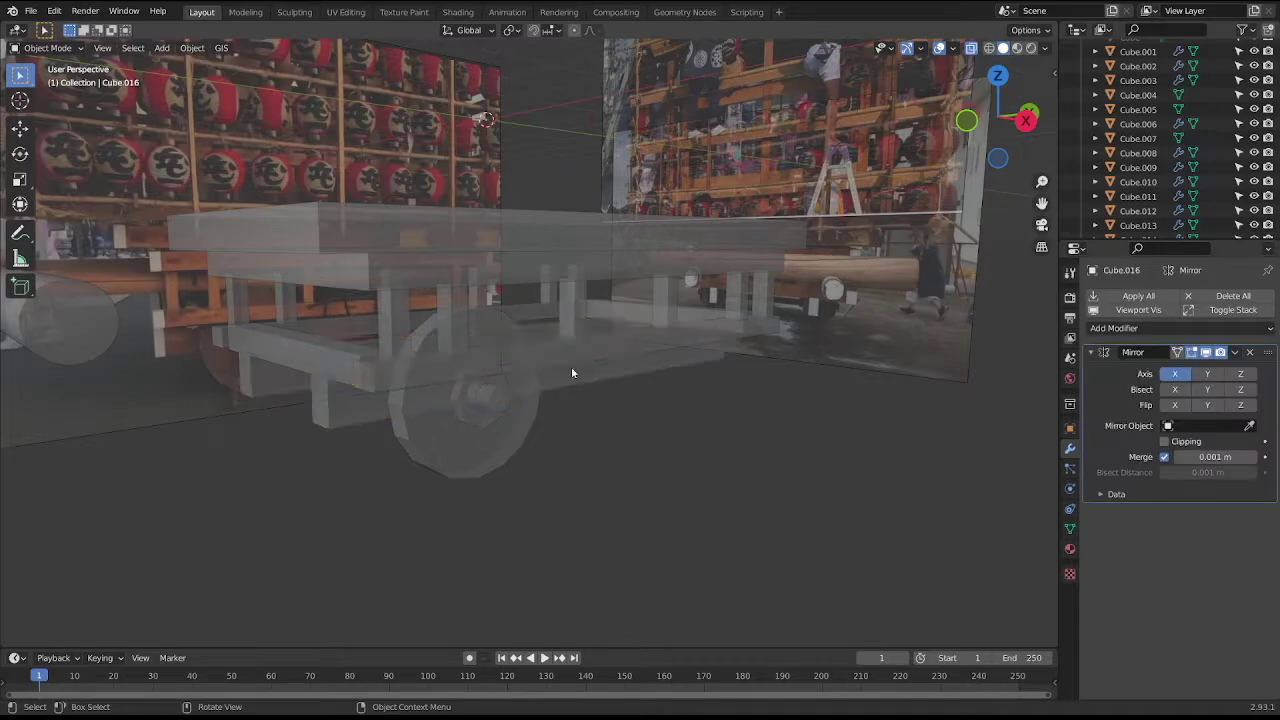
click(190, 48)
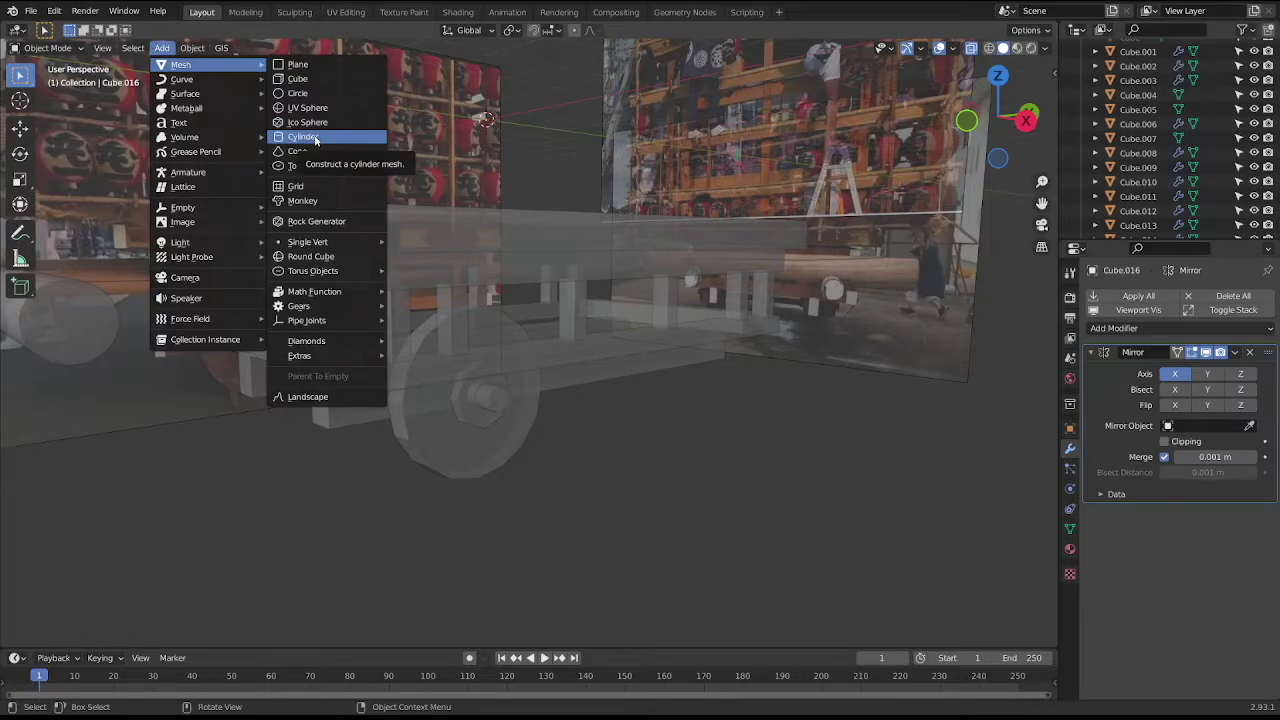
click(315, 137)
click(238, 465)
text(8)
text(16)
key(Return)
text(rx90)
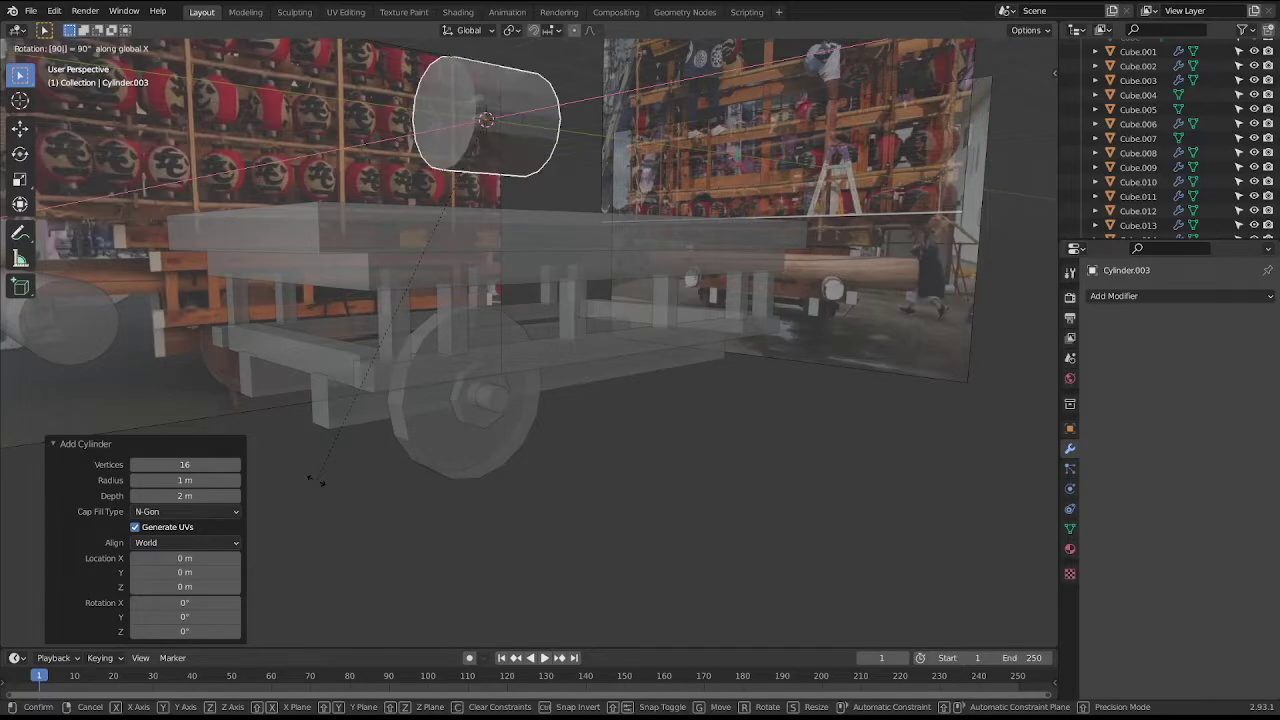
key(Return)
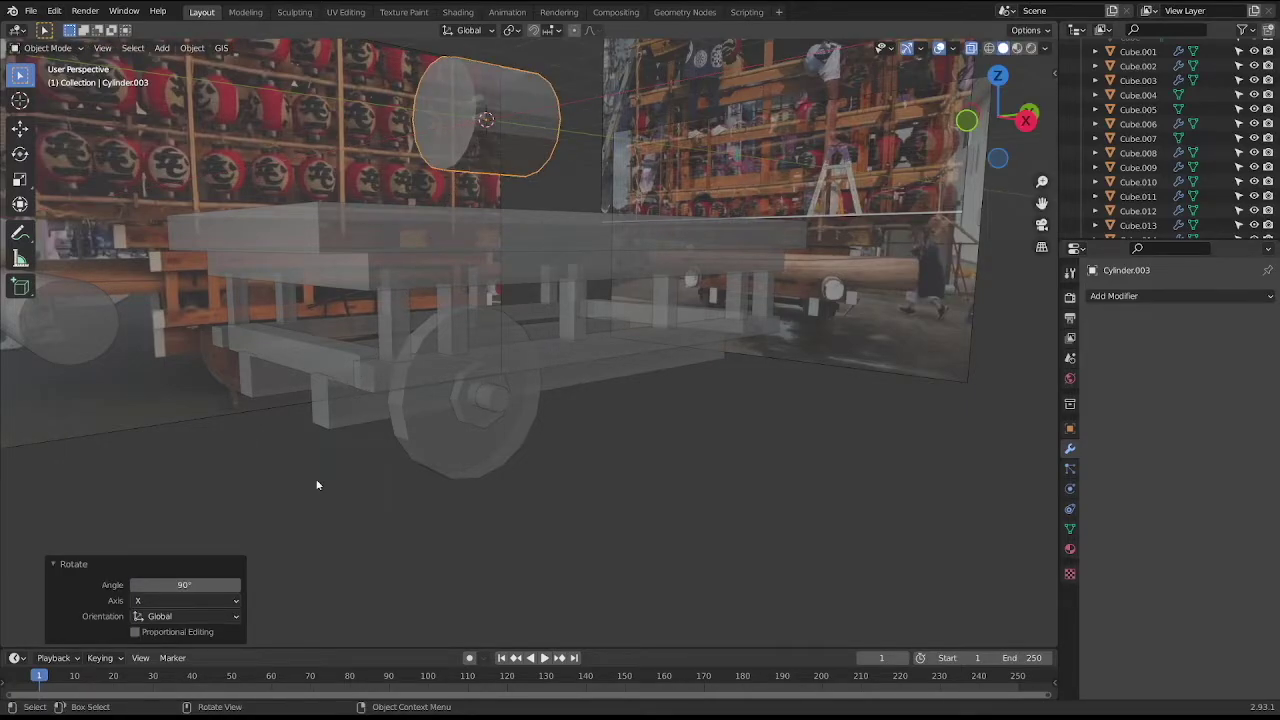
Turn the new cylinder 90° about Z and scale it to 0.741.
key(r)
key(z)
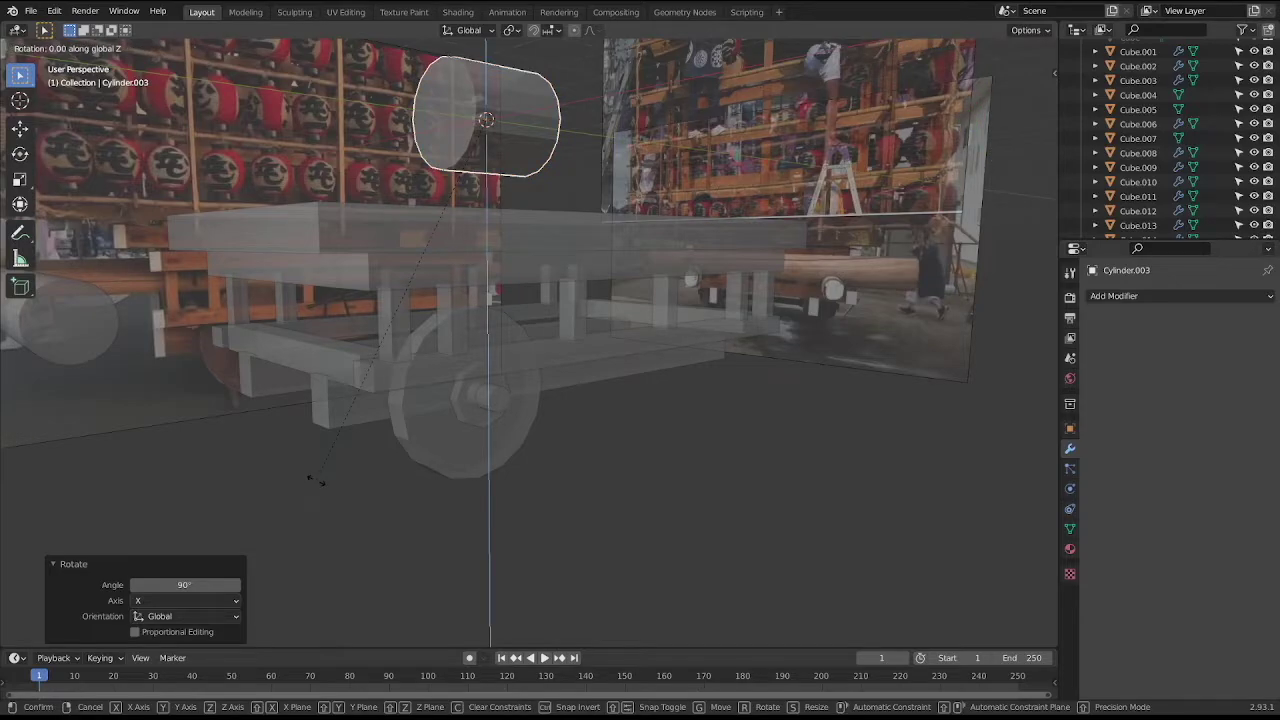
text(90)
key(Return)
key(s)
click(559, 263)
Move the cylinder out along X and down beside the cart base.
key(KP_1)
key(s)
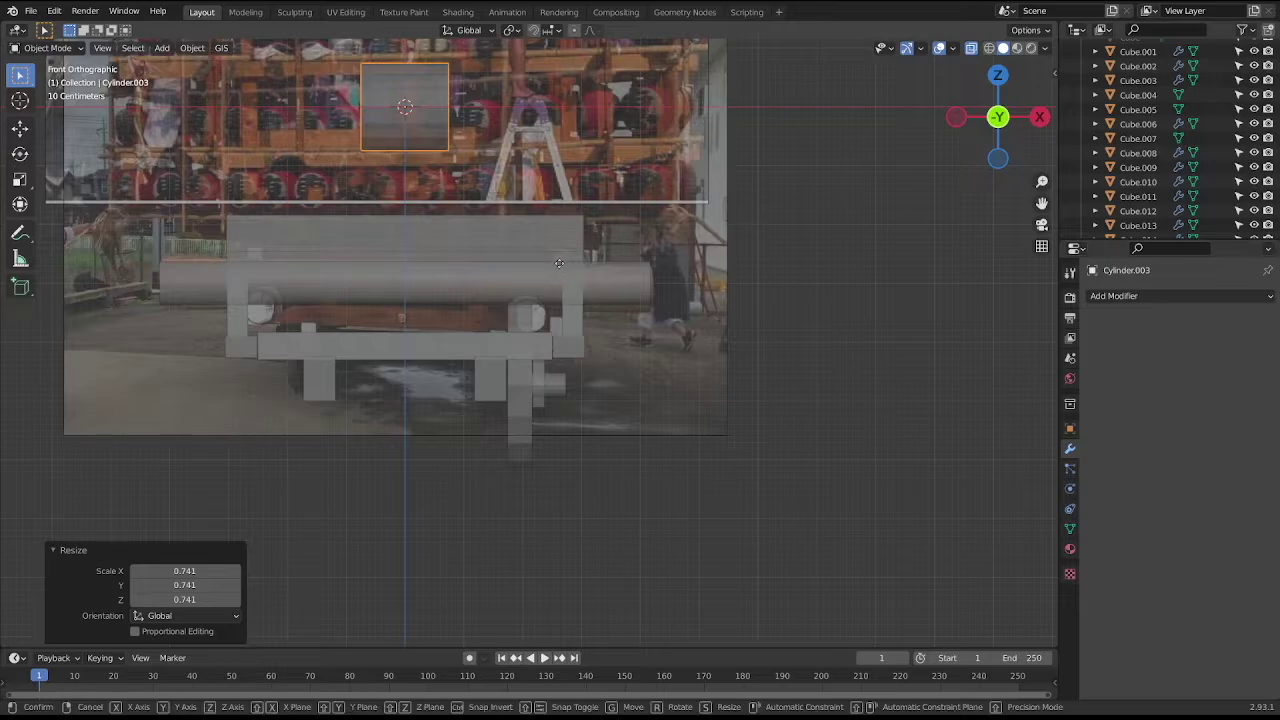
key(g)
key(x)
click(751, 274)
key(g)
key(z)
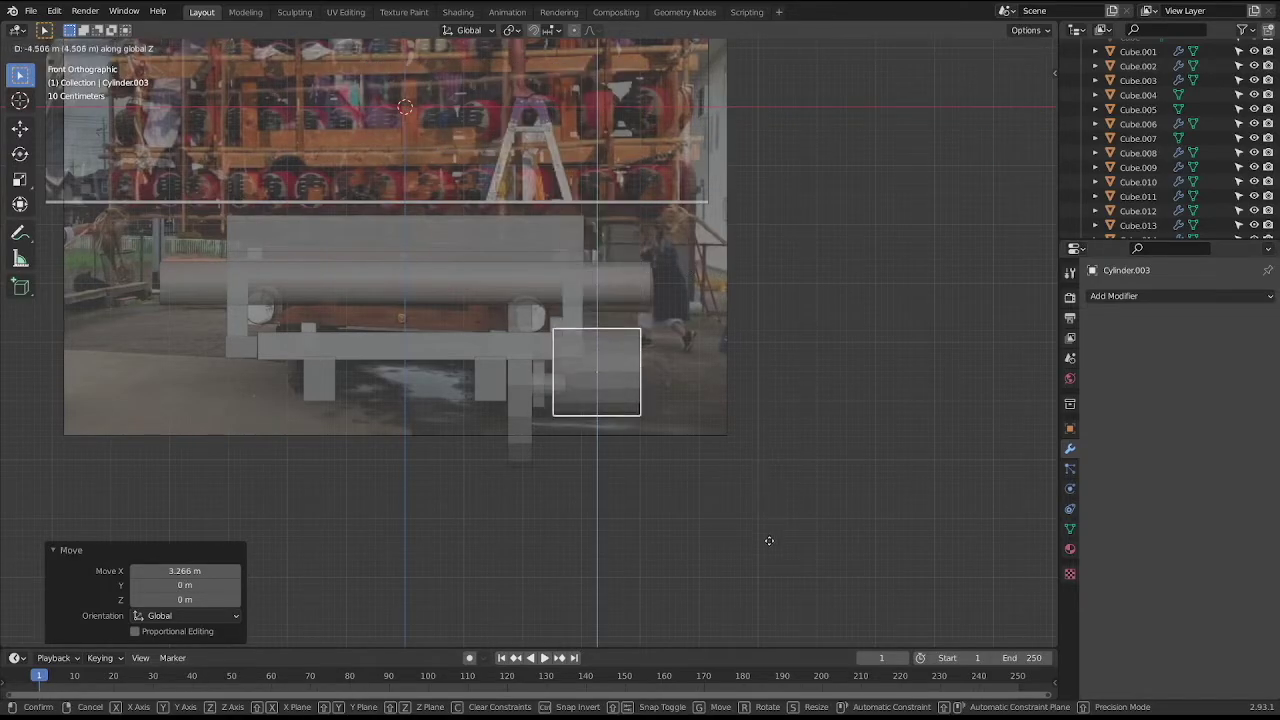
click(771, 551)
Fine-tune the cylinder's height along Z and its position along X.
scroll(765, 511, up, 2)
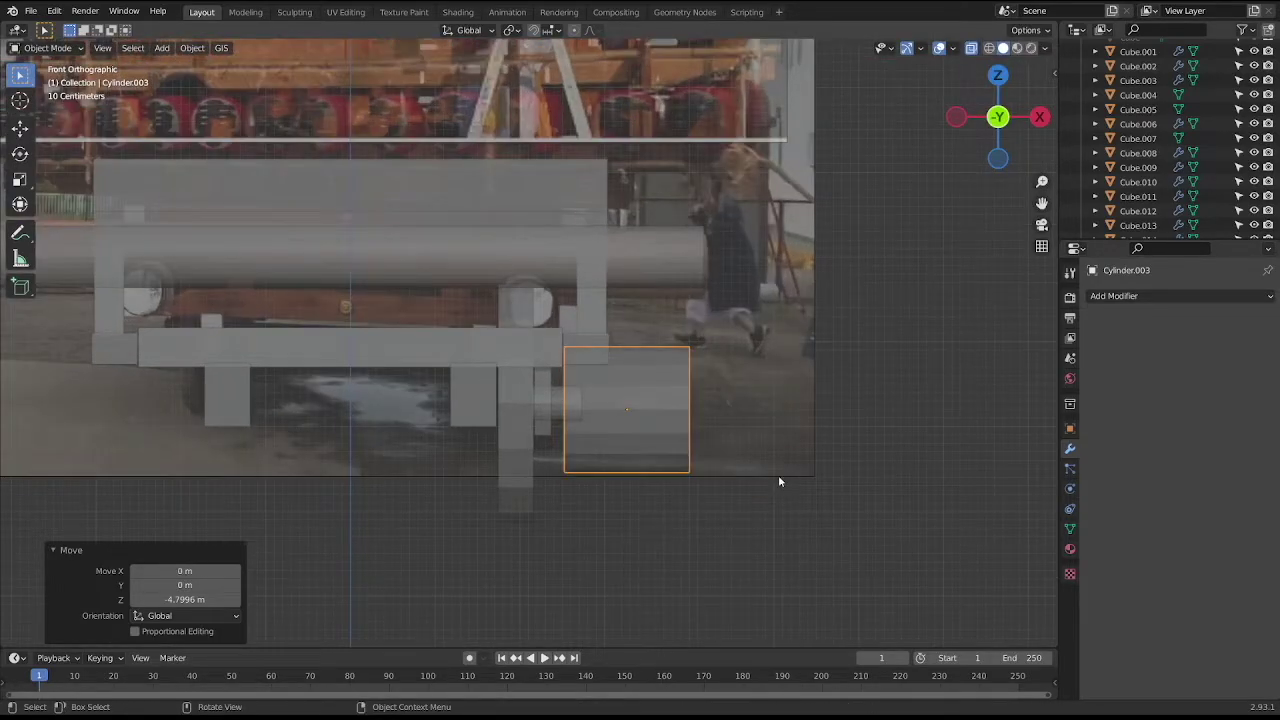
key(g)
key(z)
click(780, 470)
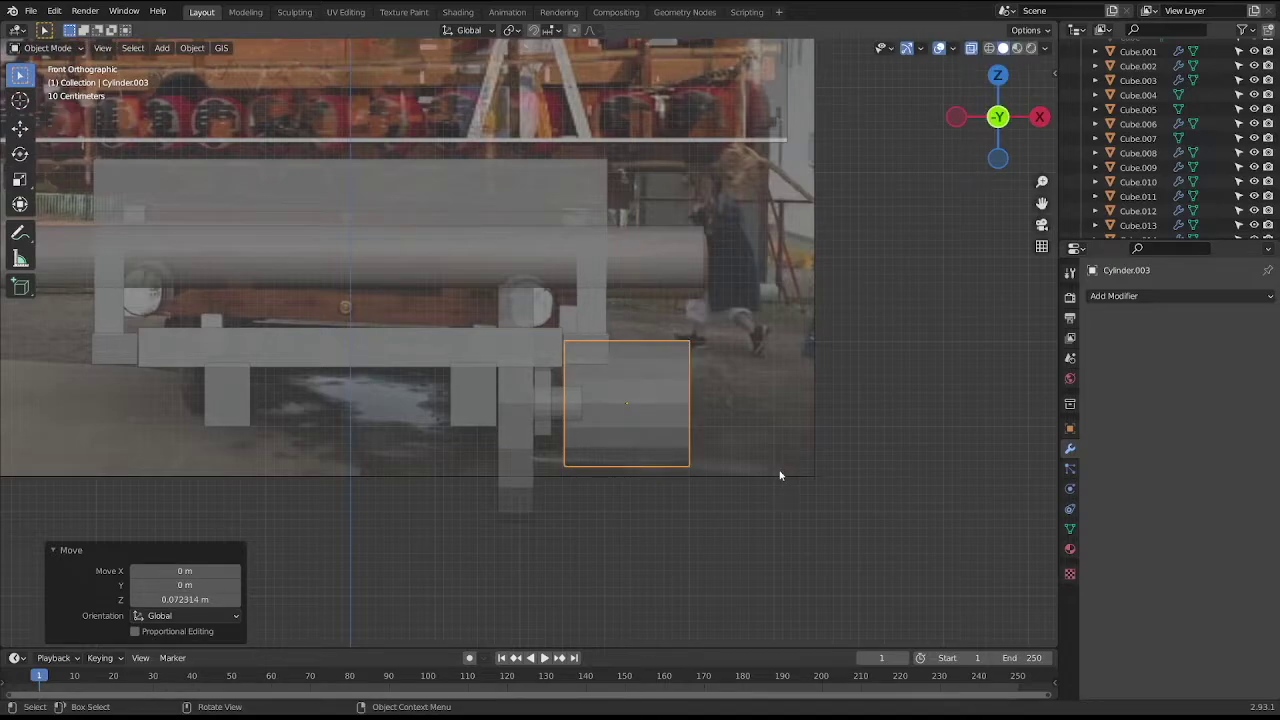
key(g)
key(x)
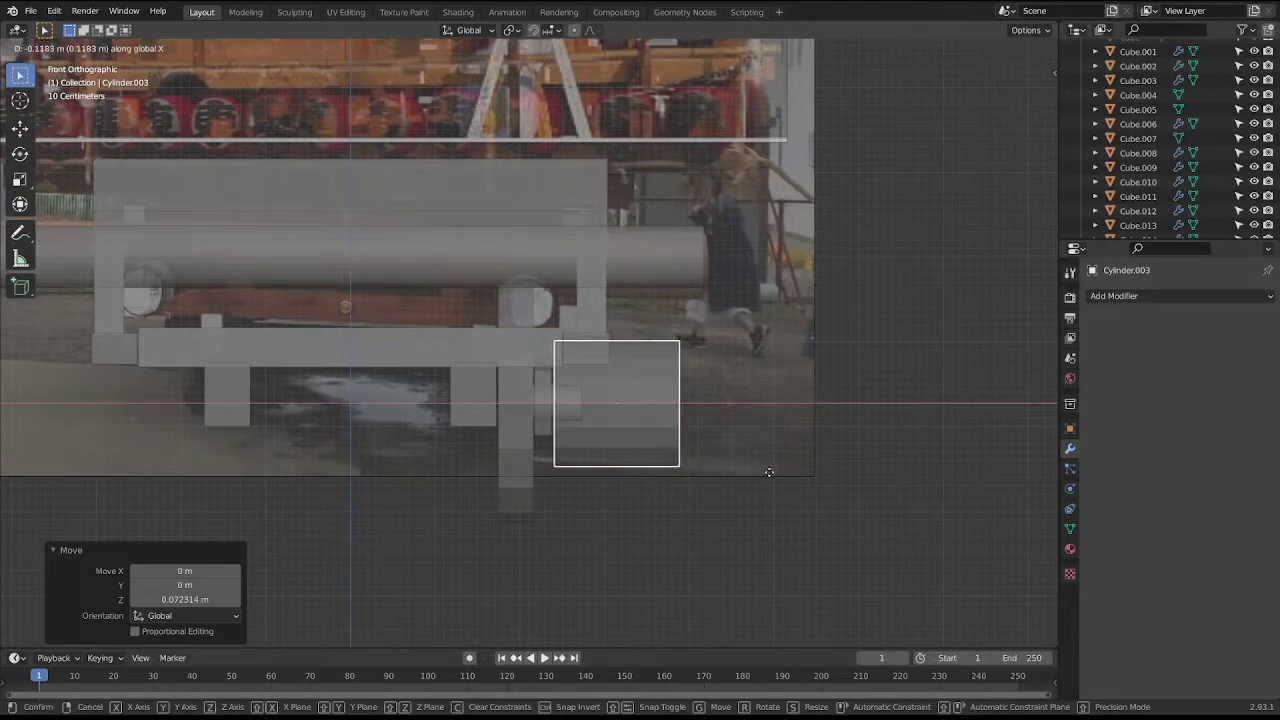
click(767, 473)
Shorten the cylinder into a thin disc by moving one end's vertices along X.
key(Tab)
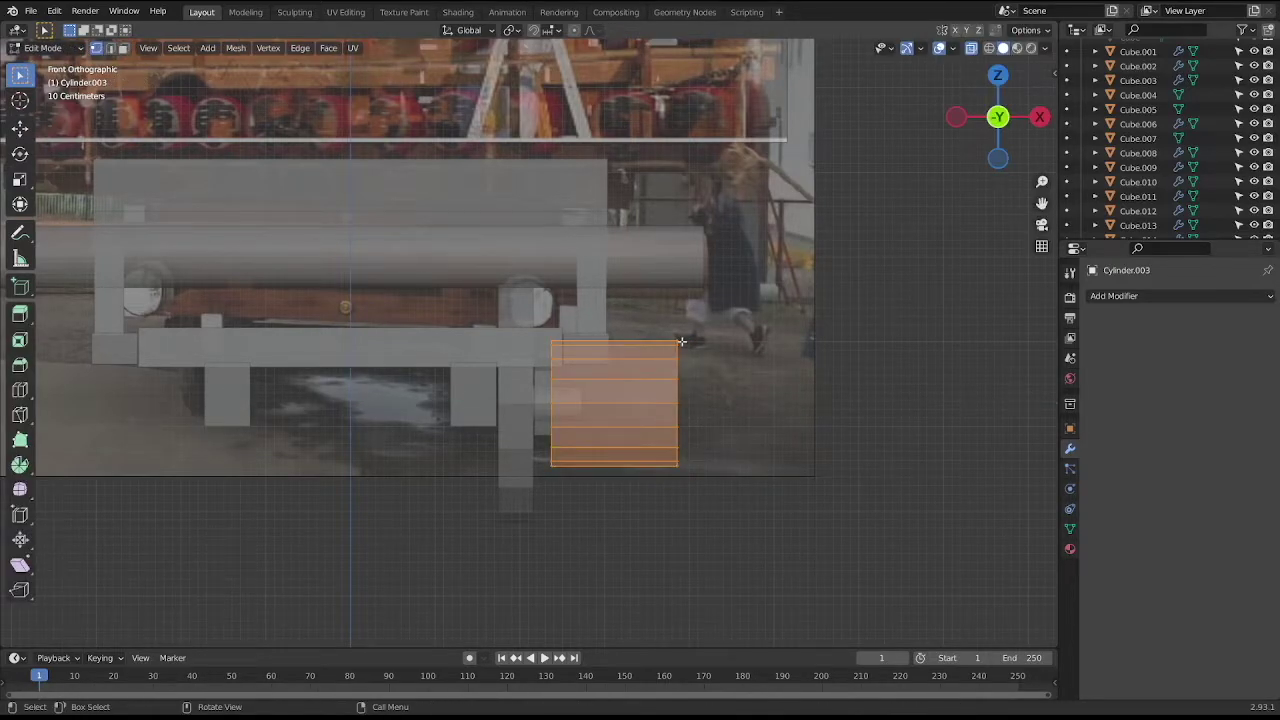
drag(676, 336, 770, 580)
key(g)
key(x)
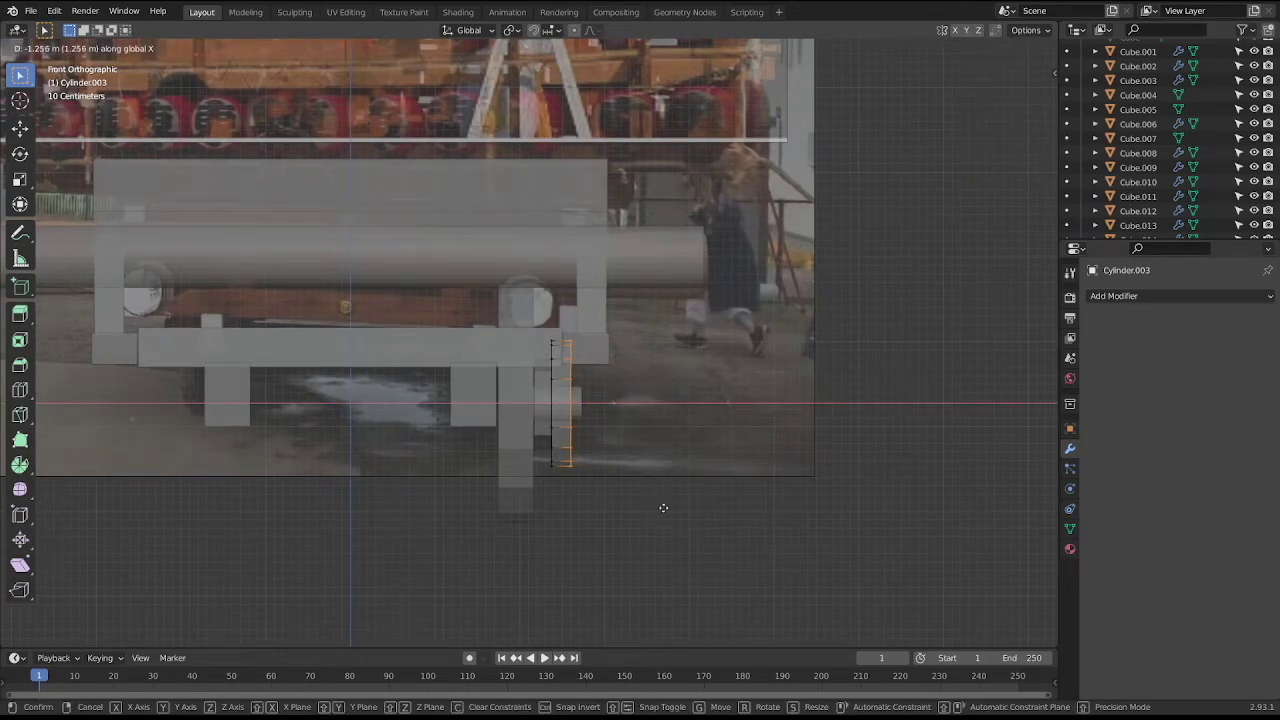
click(661, 507)
key(Tab)
Shrink the disc to about 0.41 and centre it against the wheel hub along Y and X.
key(KP_3)
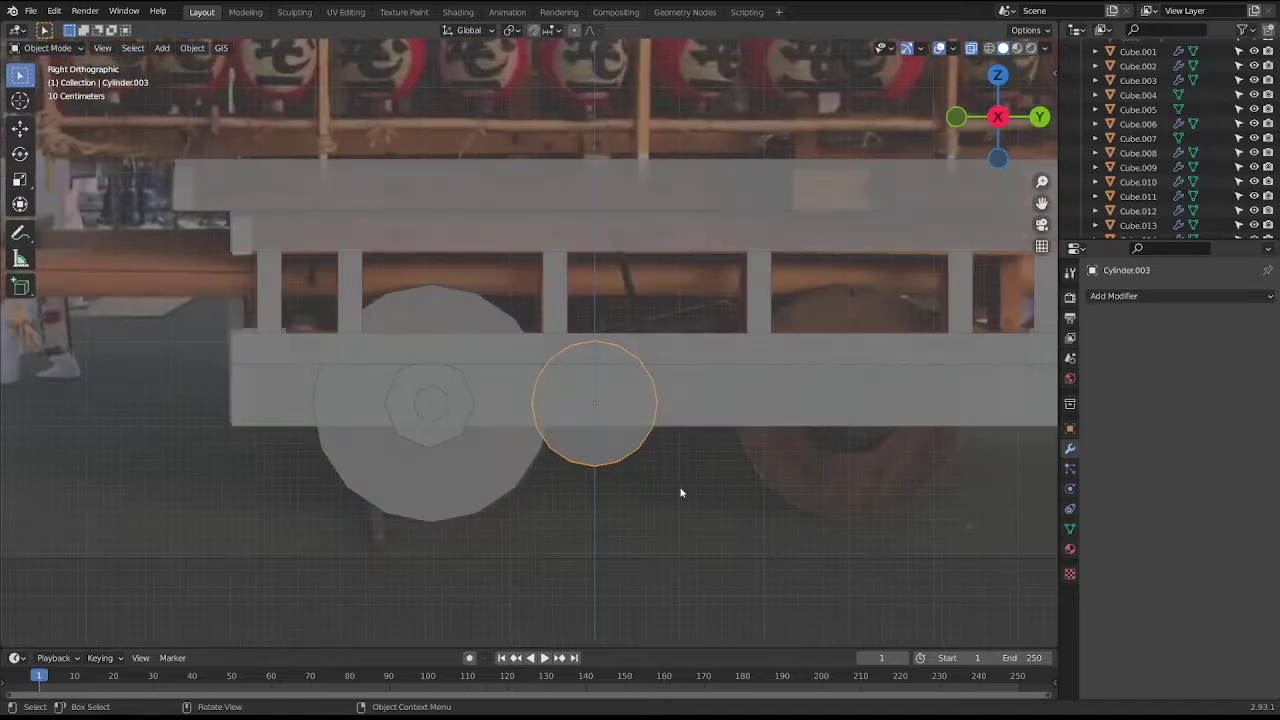
key(s)
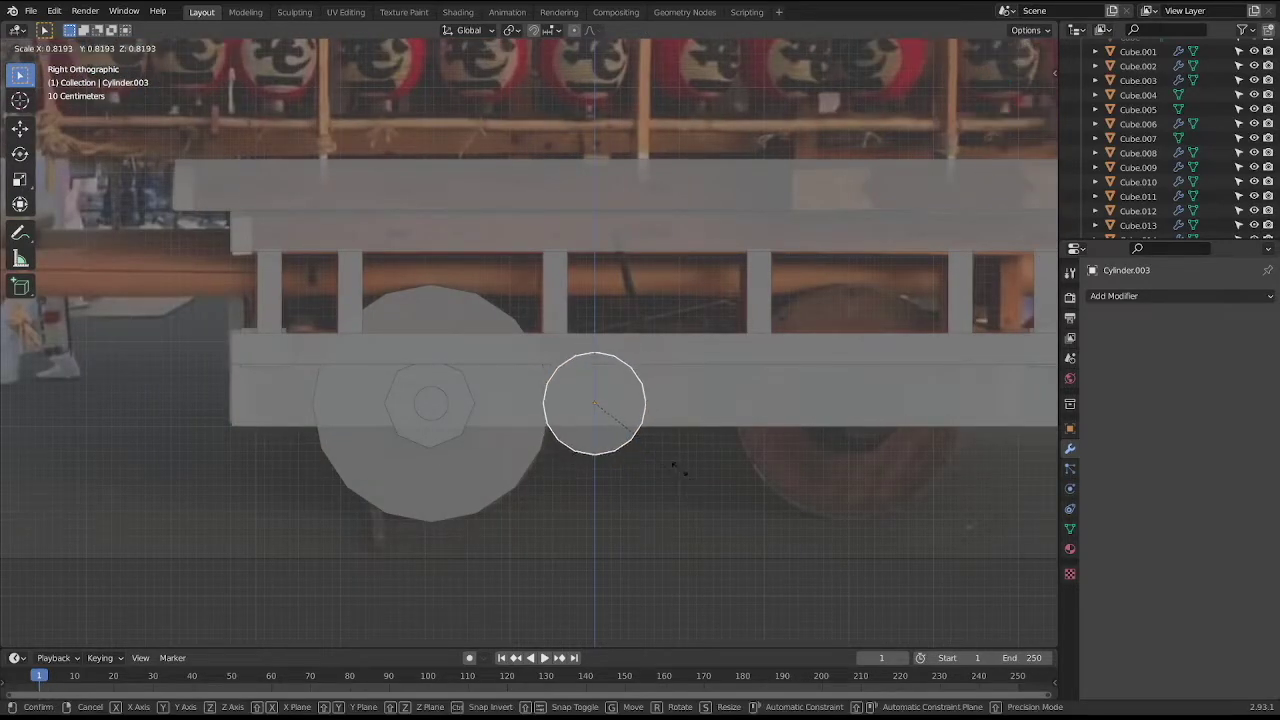
click(630, 440)
key(g)
key(y)
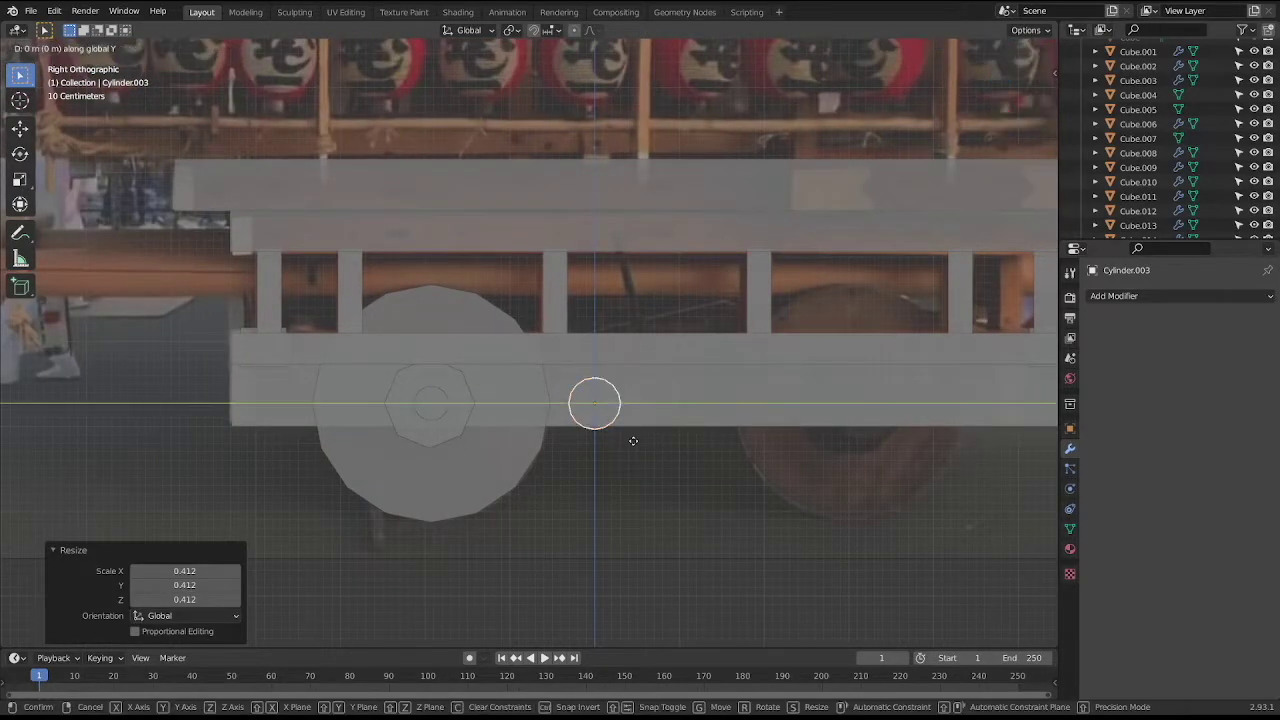
click(466, 455)
middle_drag(466, 455, 547, 409)
key(g)
key(x)
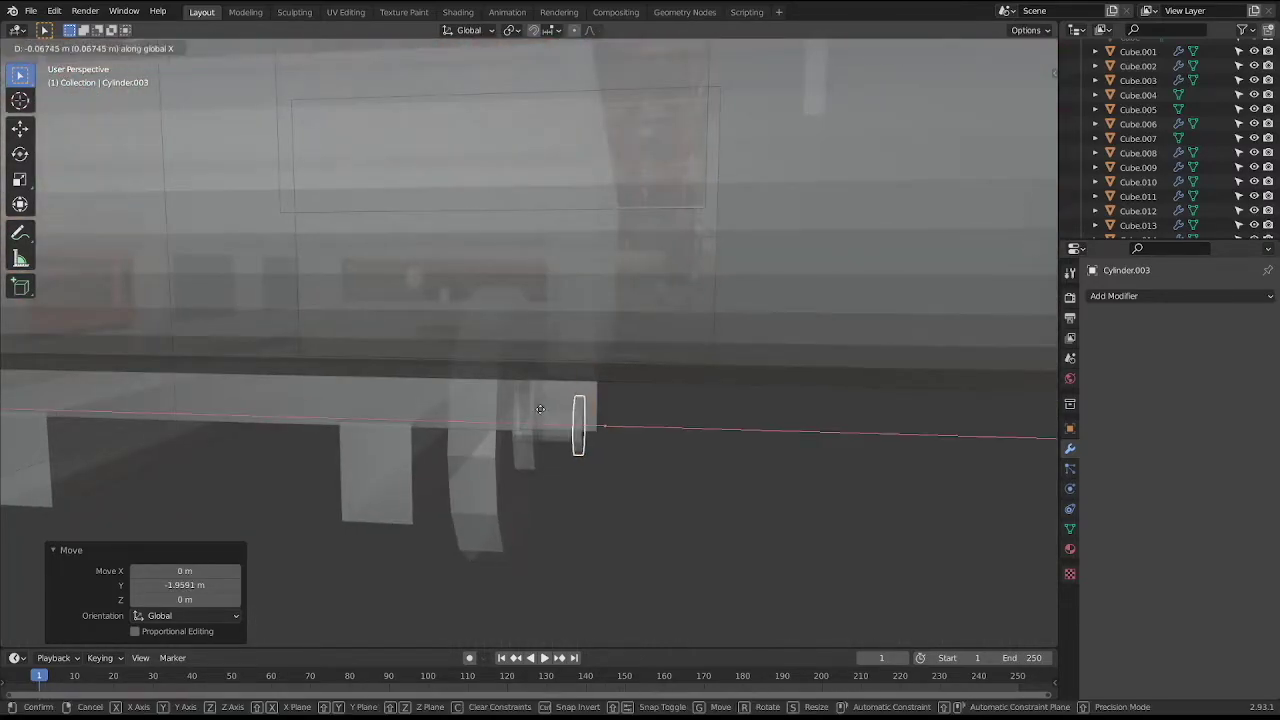
click(534, 405)
Nudge the disc along X and shift the octagonal hub cylinder to match.
key(KP_1)
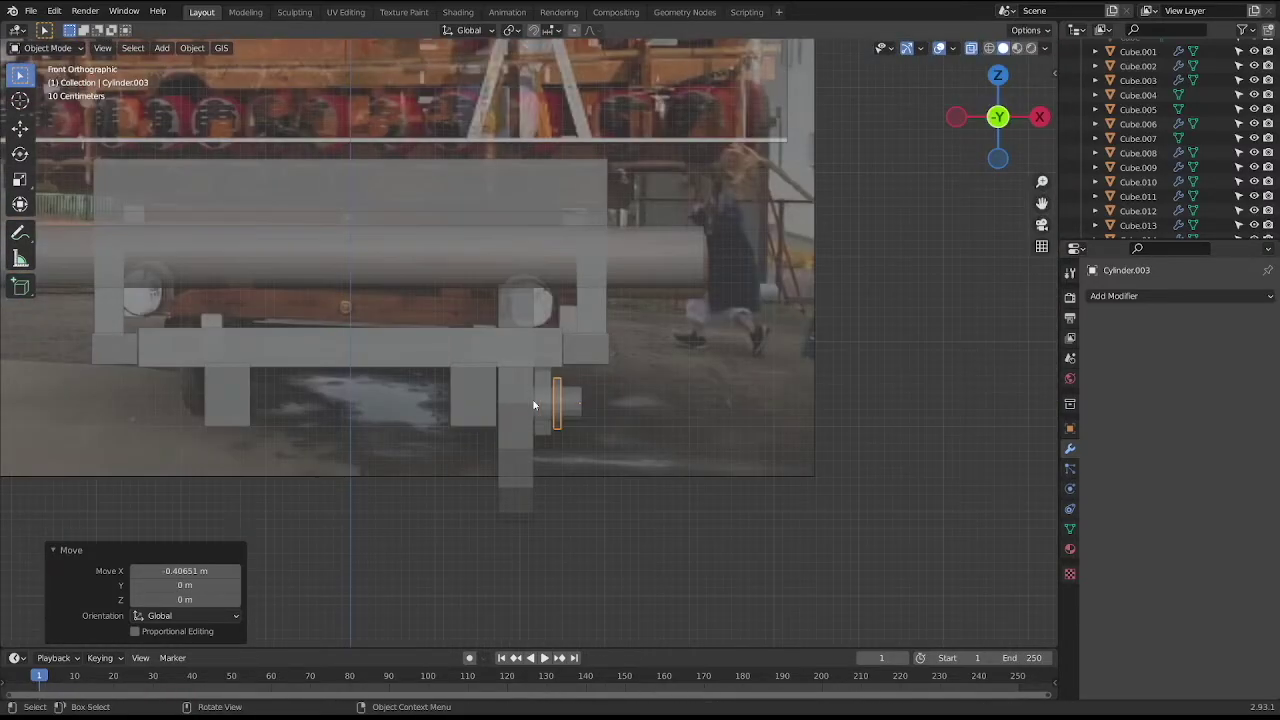
scroll(534, 405, up, 3)
scroll(560, 410, up, 2)
scroll(587, 323, up, 2)
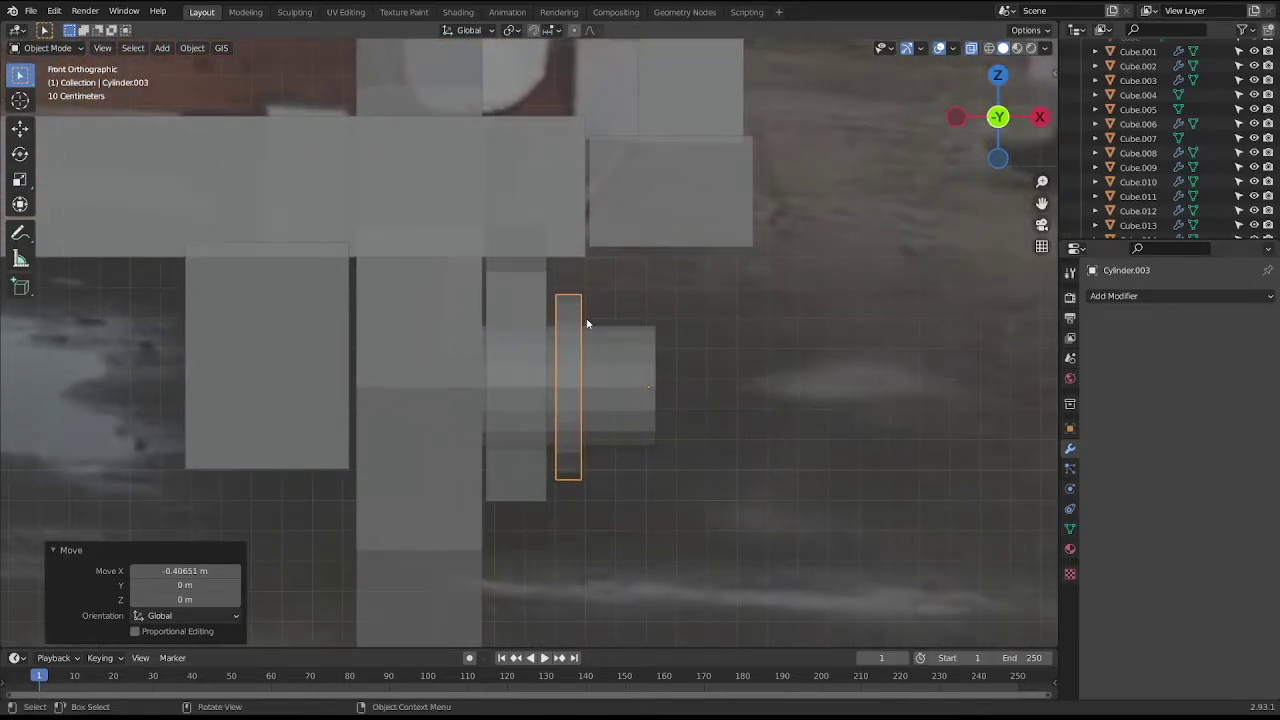
key(g)
key(x)
click(579, 323)
click(517, 320)
key(g)
key(x)
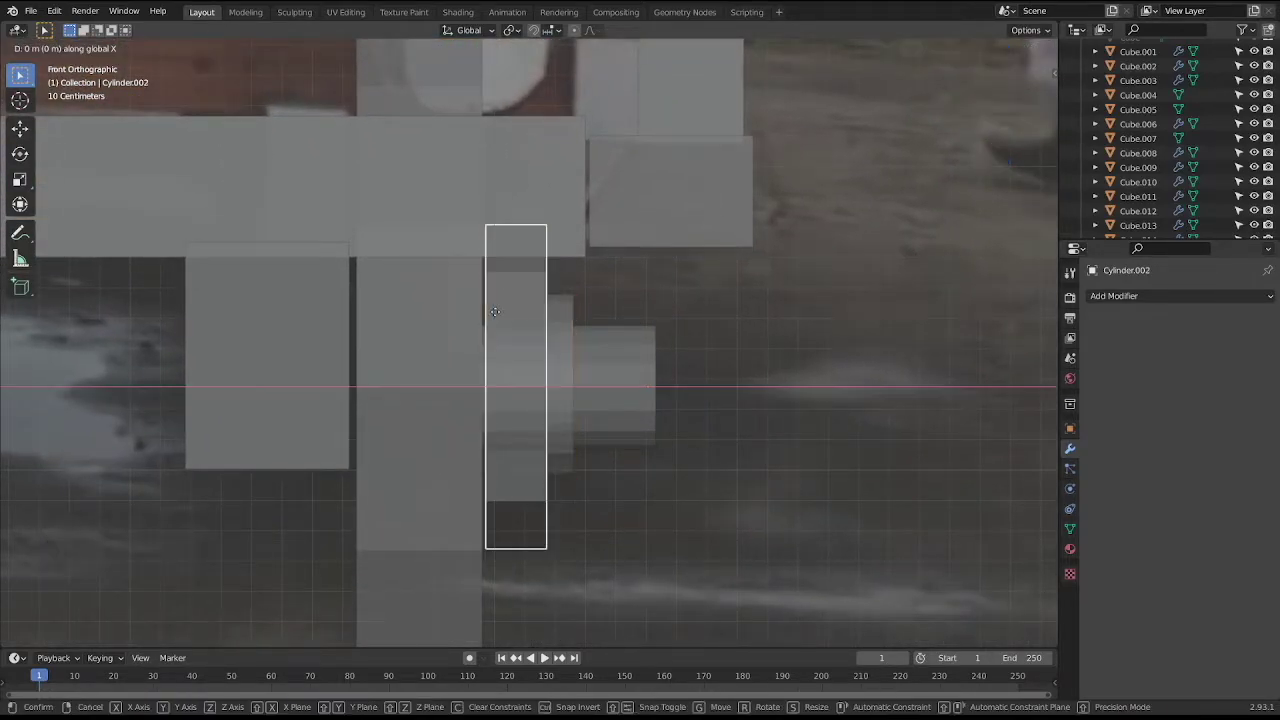
click(495, 312)
Lengthen the axle cap by pushing its outer-face vertices 0.12476 m along X.
click(555, 326)
key(x)
click(555, 326)
key(Tab)
drag(548, 273, 594, 384)
key(g)
key(x)
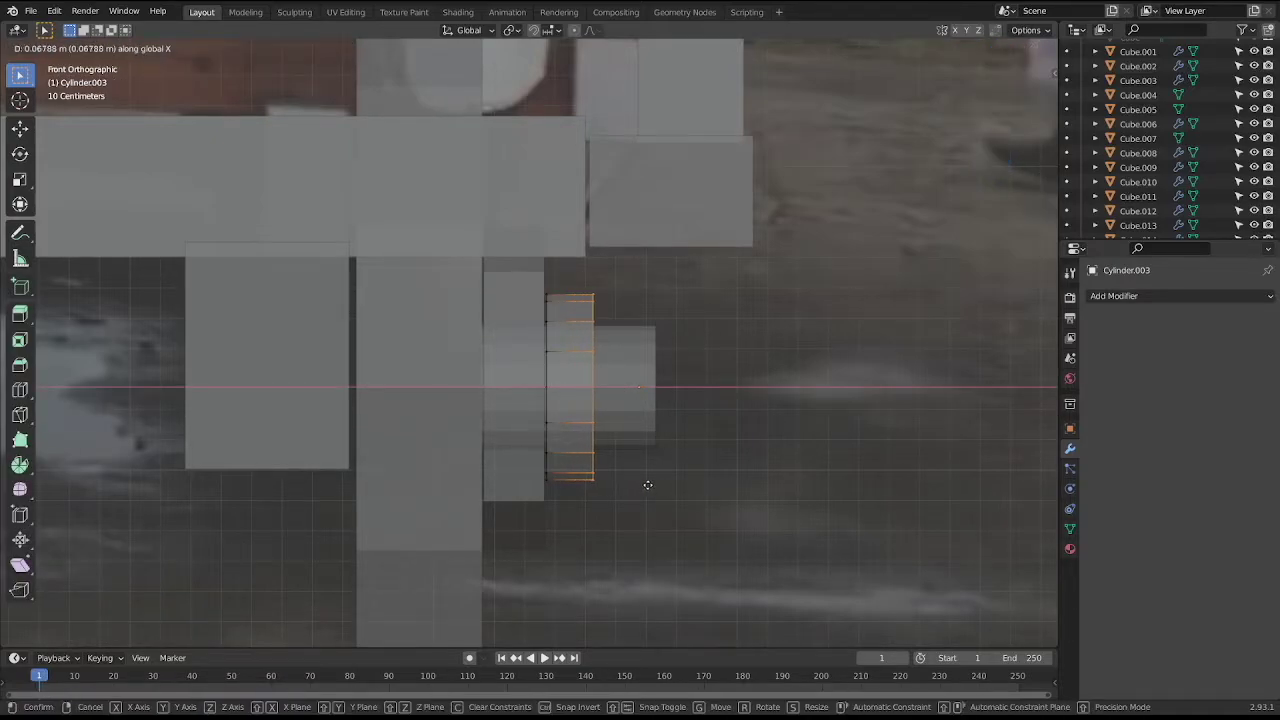
click(665, 485)
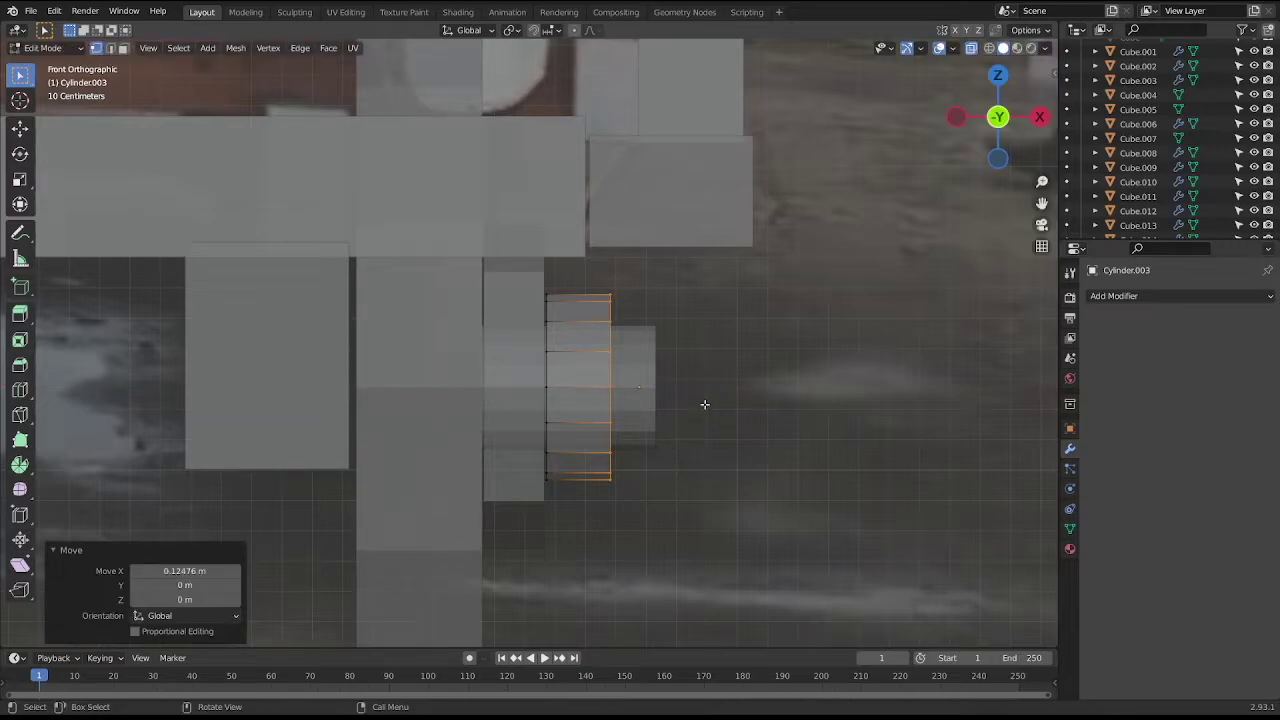
key(Tab)
Save the file as japaneselanternfestival.blend and select the front wheel.
middle_drag(730, 416, 701, 420)
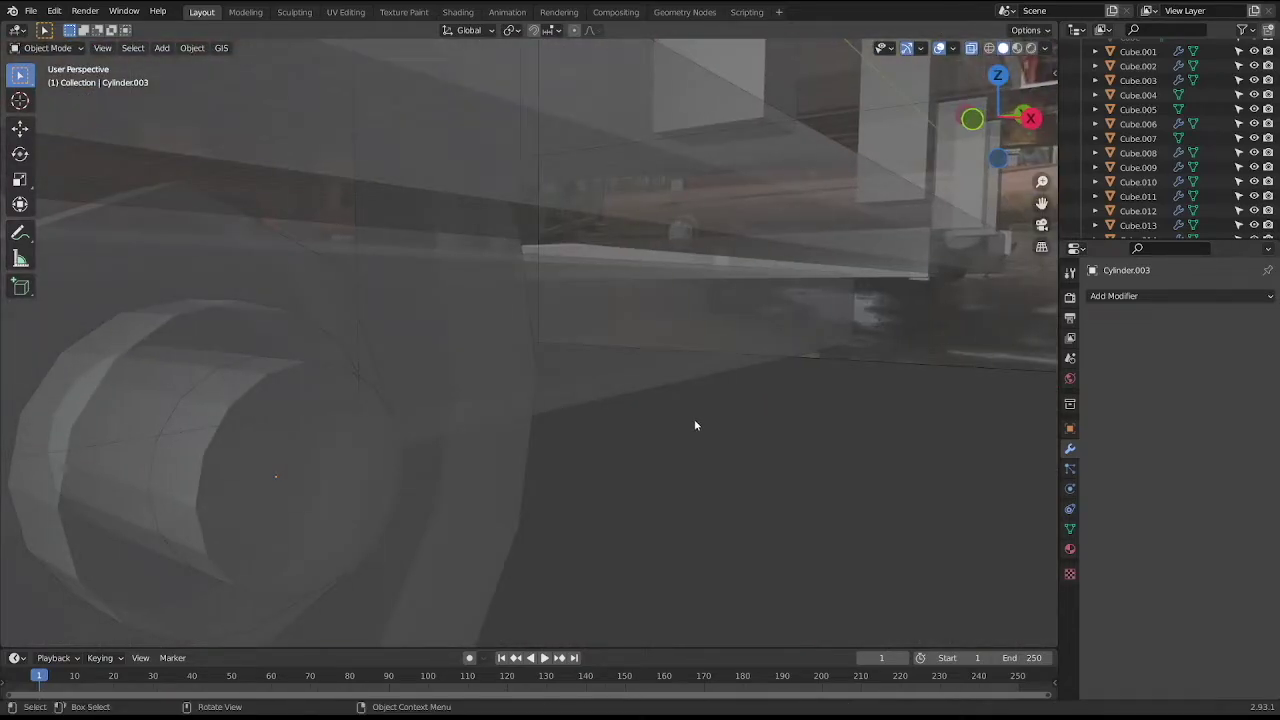
key(KP_3)
scroll(745, 388, down, 4)
scroll(657, 439, down, 2)
key(ctrl+s)
mouse_move(657, 439)
middle_down()
mouse_move(643, 481)
mouse_move(760, 451)
mouse_move(466, 357)
middle_up()
click(444, 373)
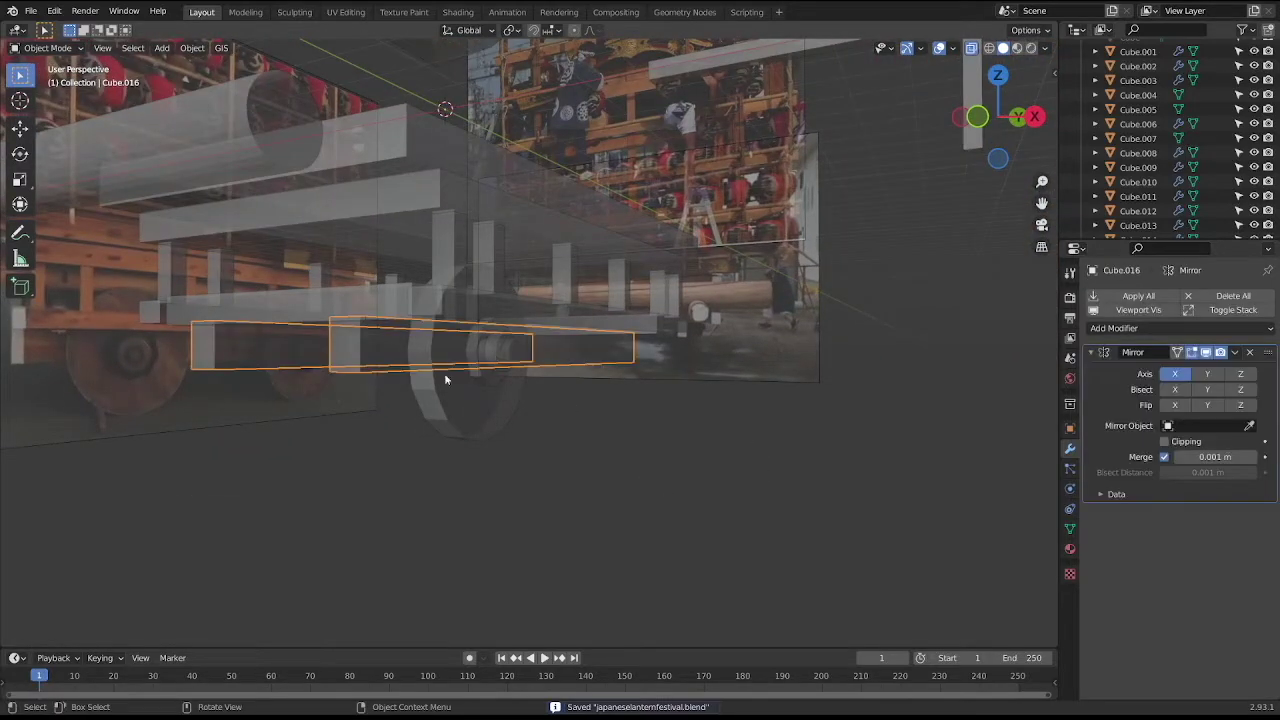
click(492, 433)
click(1140, 296)
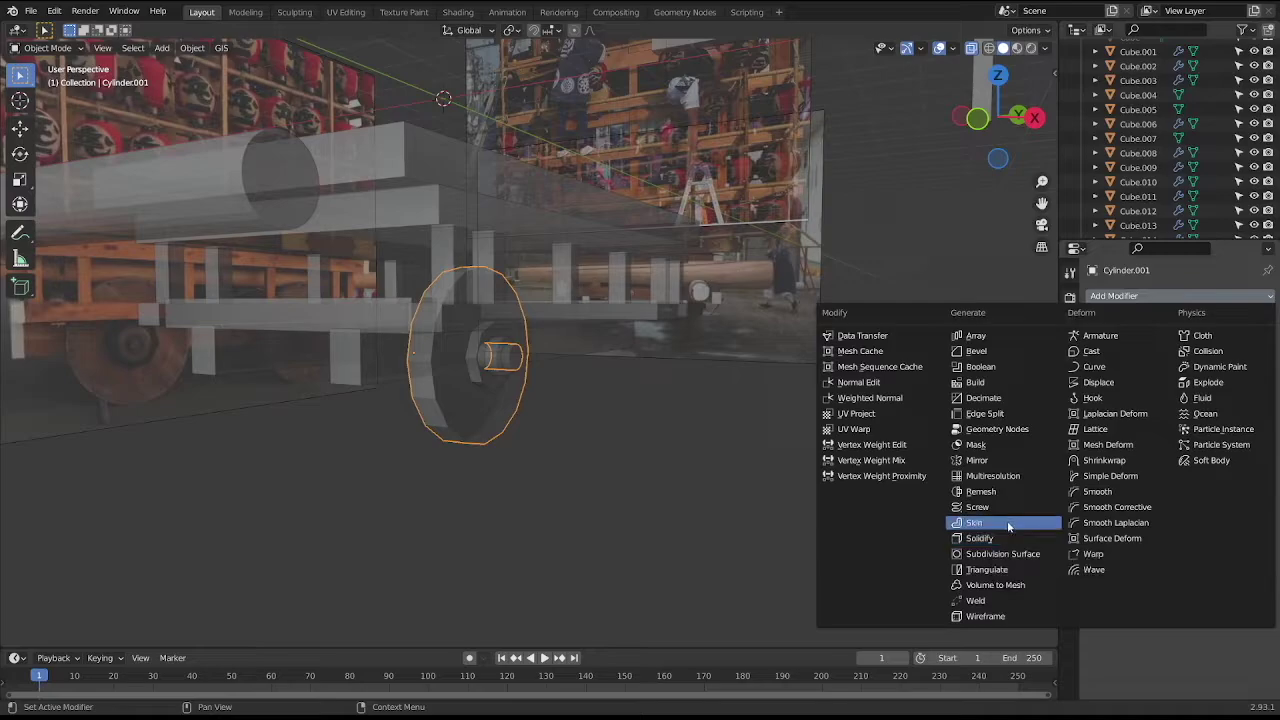
Add a Subdivision Surface modifier to the wheel with viewport level 2.
click(1010, 554)
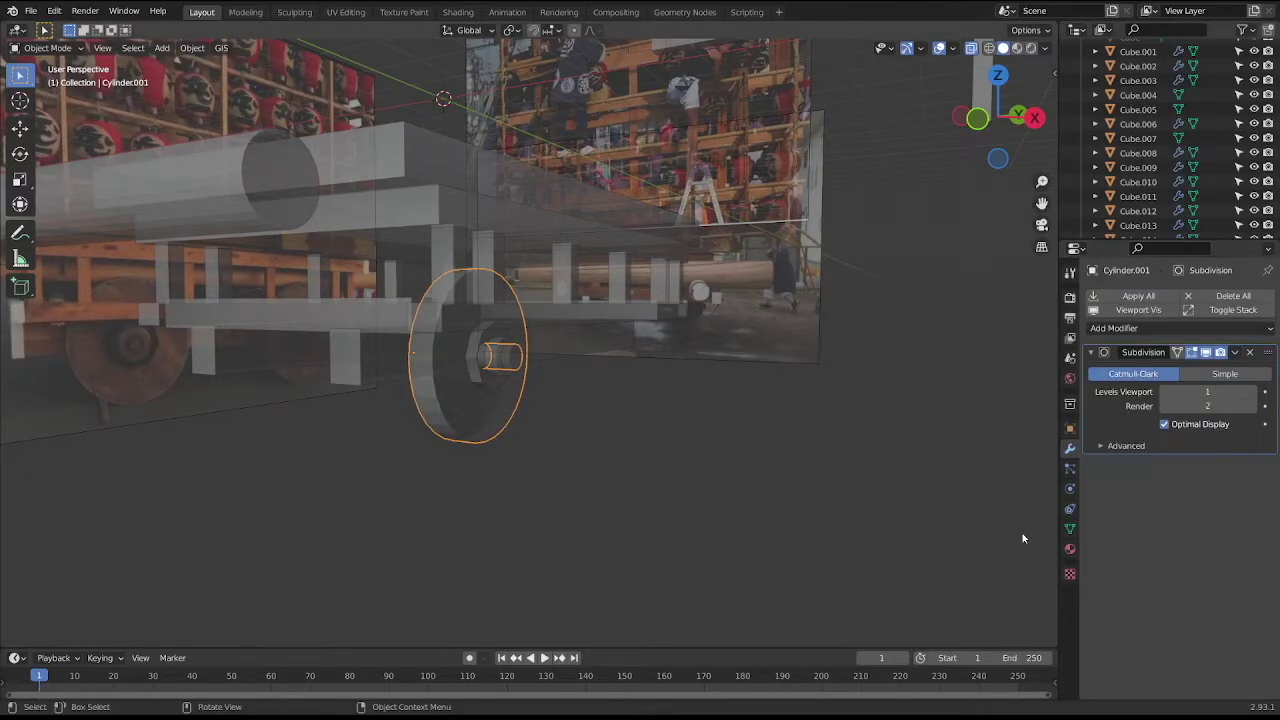
drag(1212, 392, 1235, 392)
mouse_move(1043, 400)
middle_down()
mouse_move(737, 415)
mouse_move(690, 398)
middle_up()
key(KP_3)
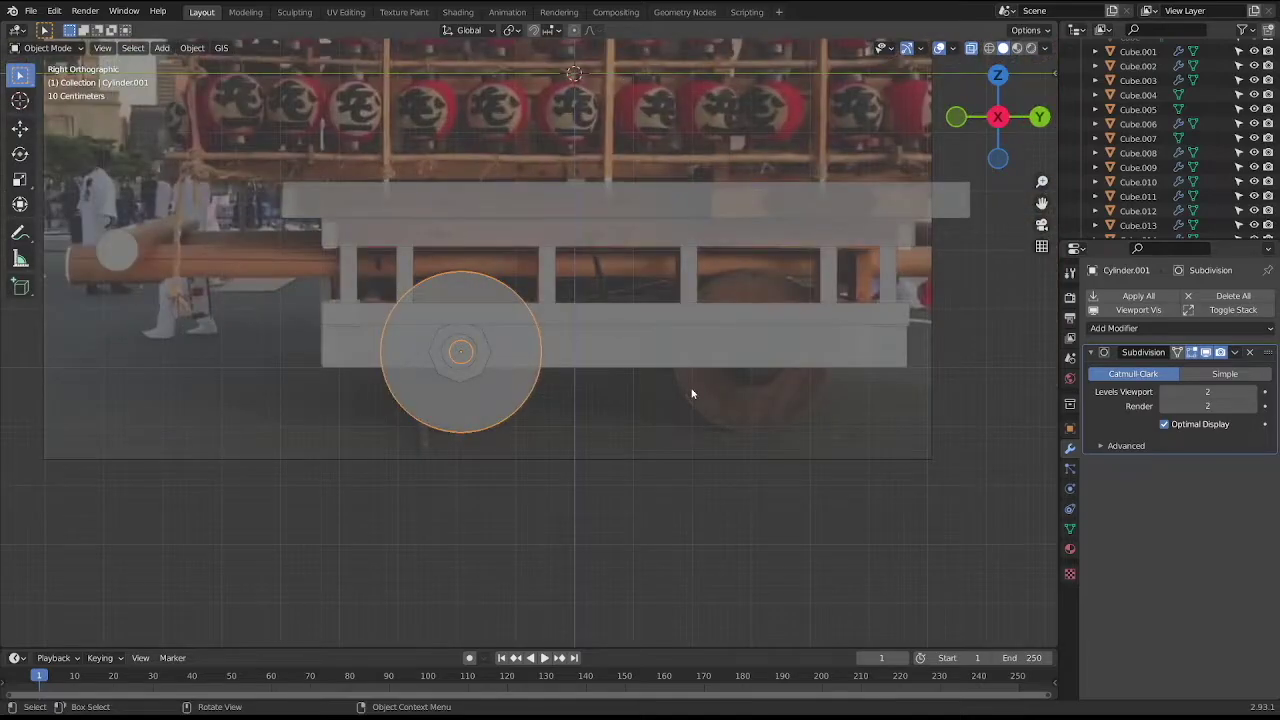
scroll(510, 372, up, 4)
scroll(510, 372, up, 1)
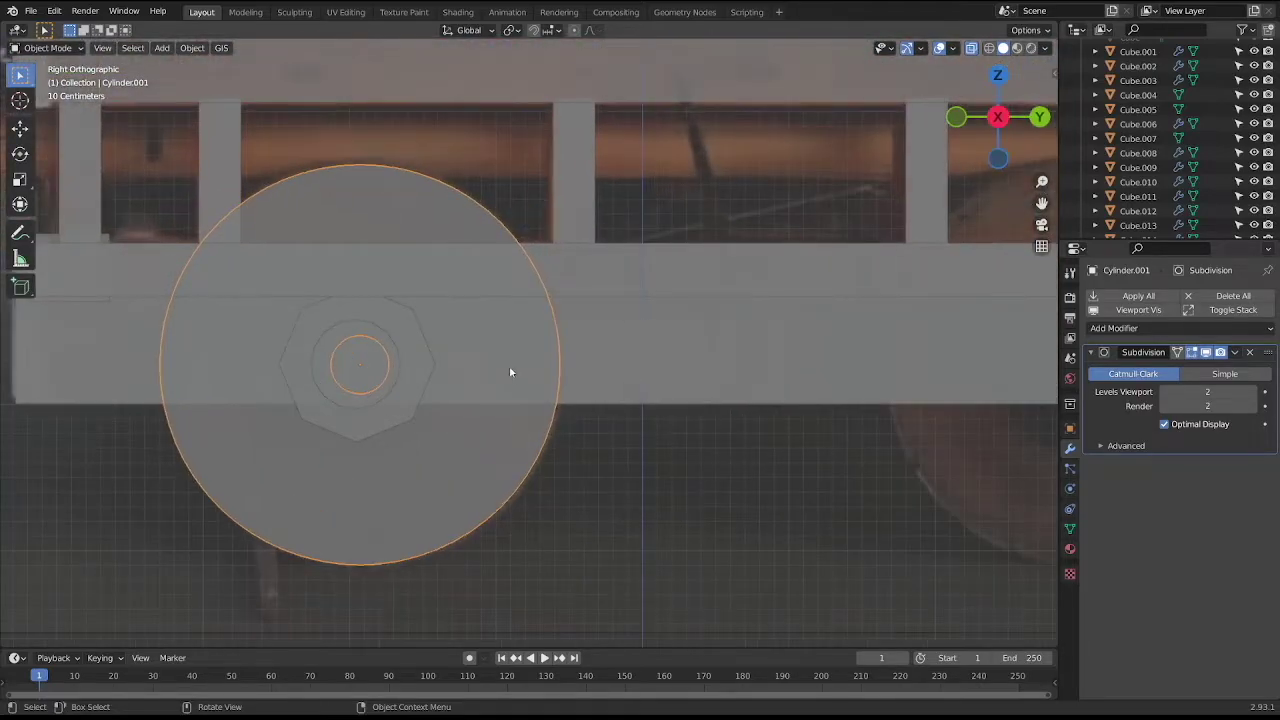
Duplicate the octagonal hub and shift the copy slightly along Y.
click(385, 352)
key(shift+d)
key(y)
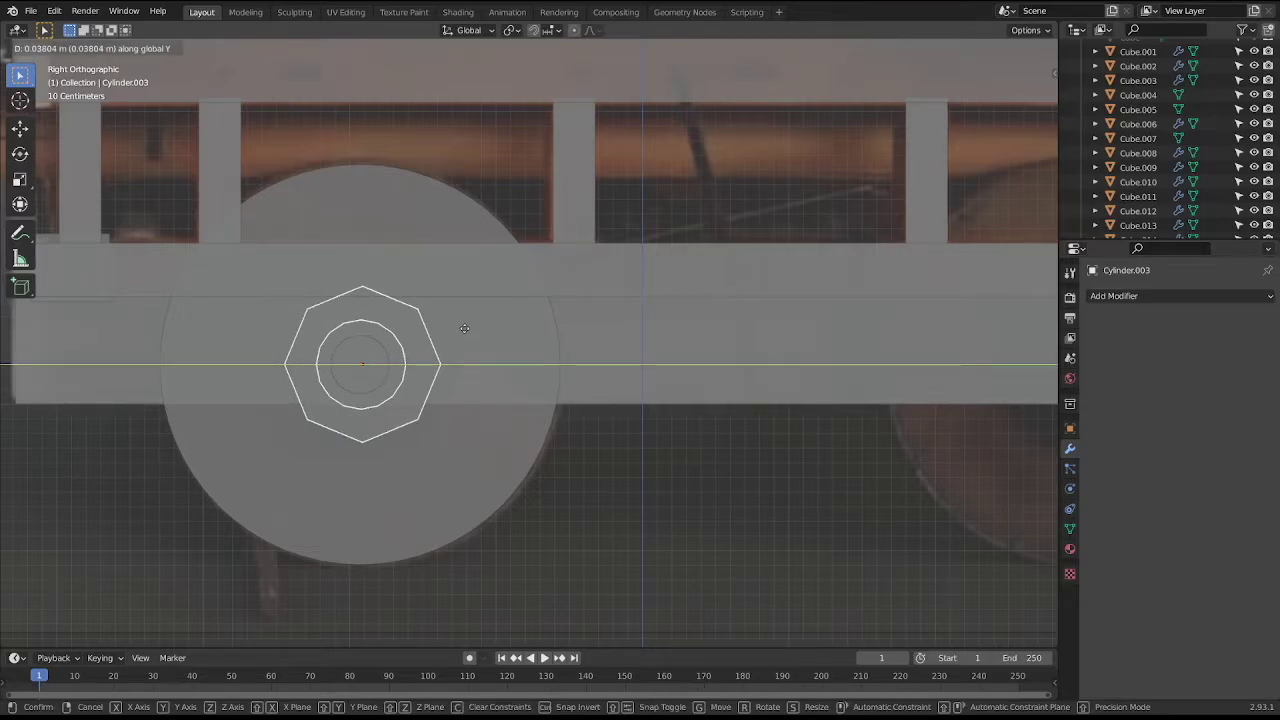
click(464, 328)
key(Tab)
key(Tab)
Select the wheel and then the hub at its centre from an angled view.
click(457, 431)
scroll(458, 431, down, 4)
mouse_move(471, 423)
middle_down()
mouse_move(548, 443)
mouse_move(537, 423)
middle_up()
click(502, 454)
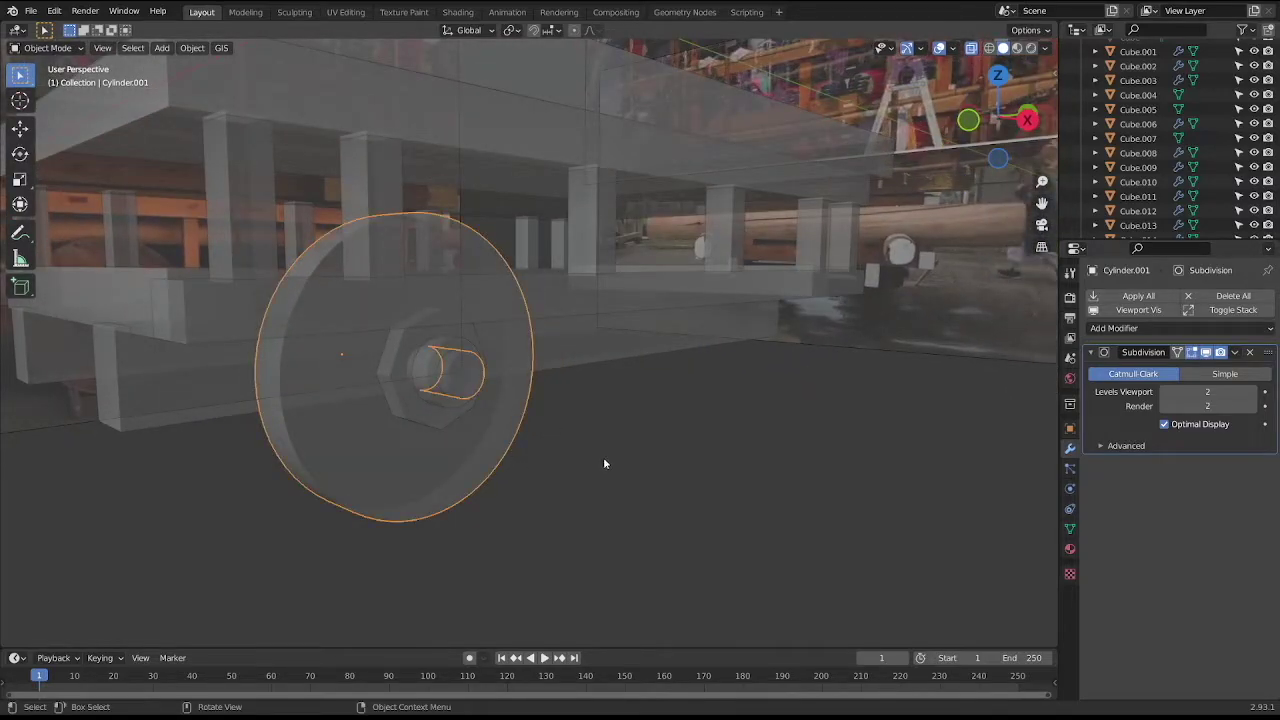
middle_drag(604, 462, 563, 460)
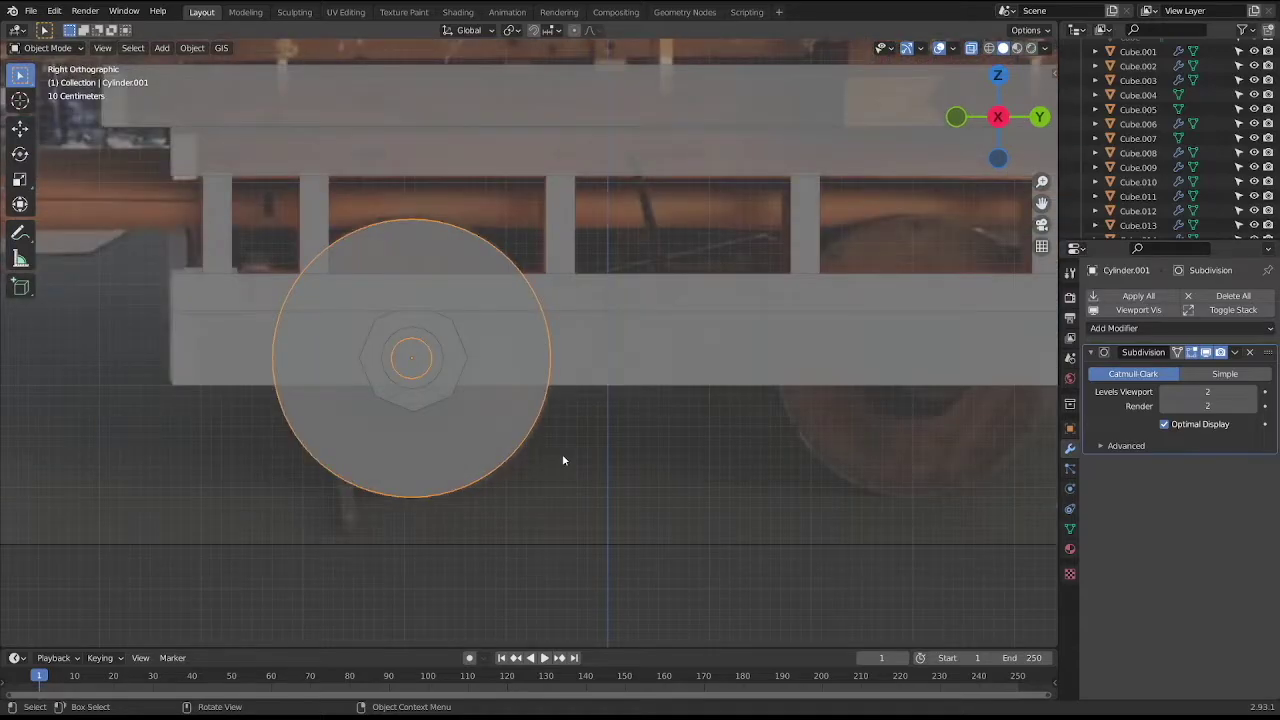
click(413, 340)
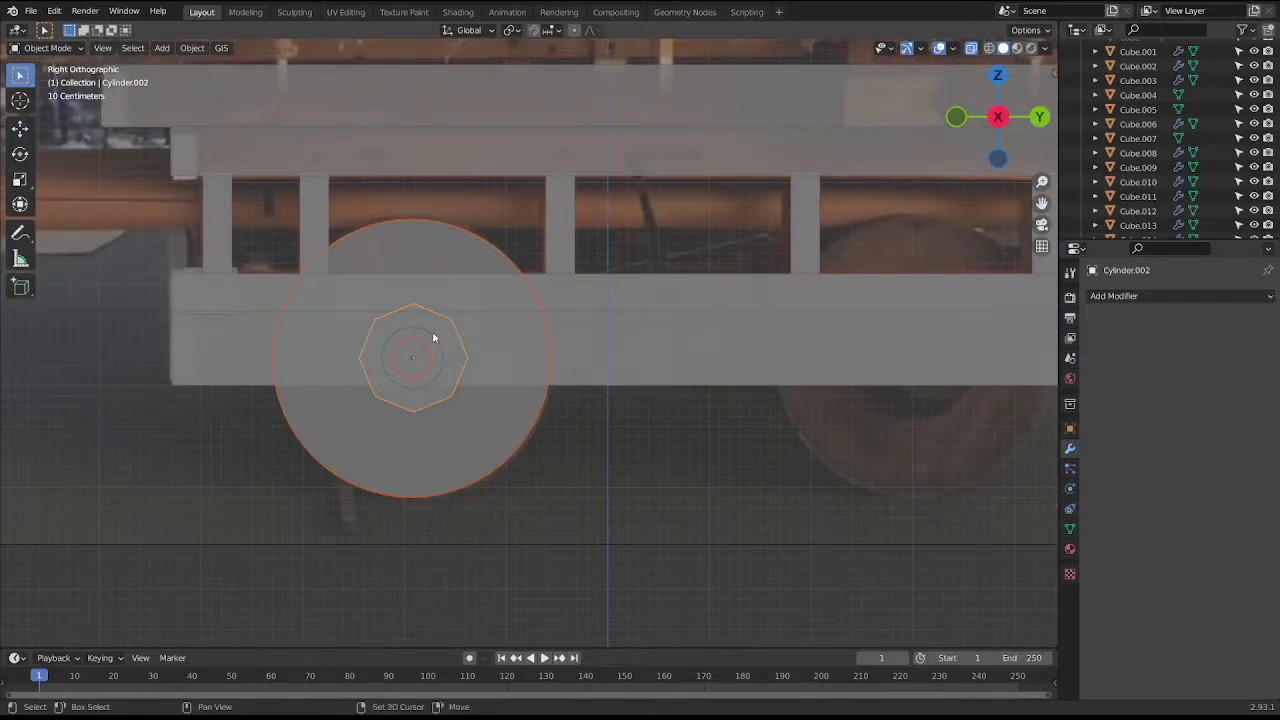
Set the wheel's origin to the 3D cursor, apply its rotation, and add a Mirror modifier.
click(426, 340)
mouse_move(426, 340)
middle_down()
mouse_move(539, 383)
mouse_move(312, 383)
middle_up()
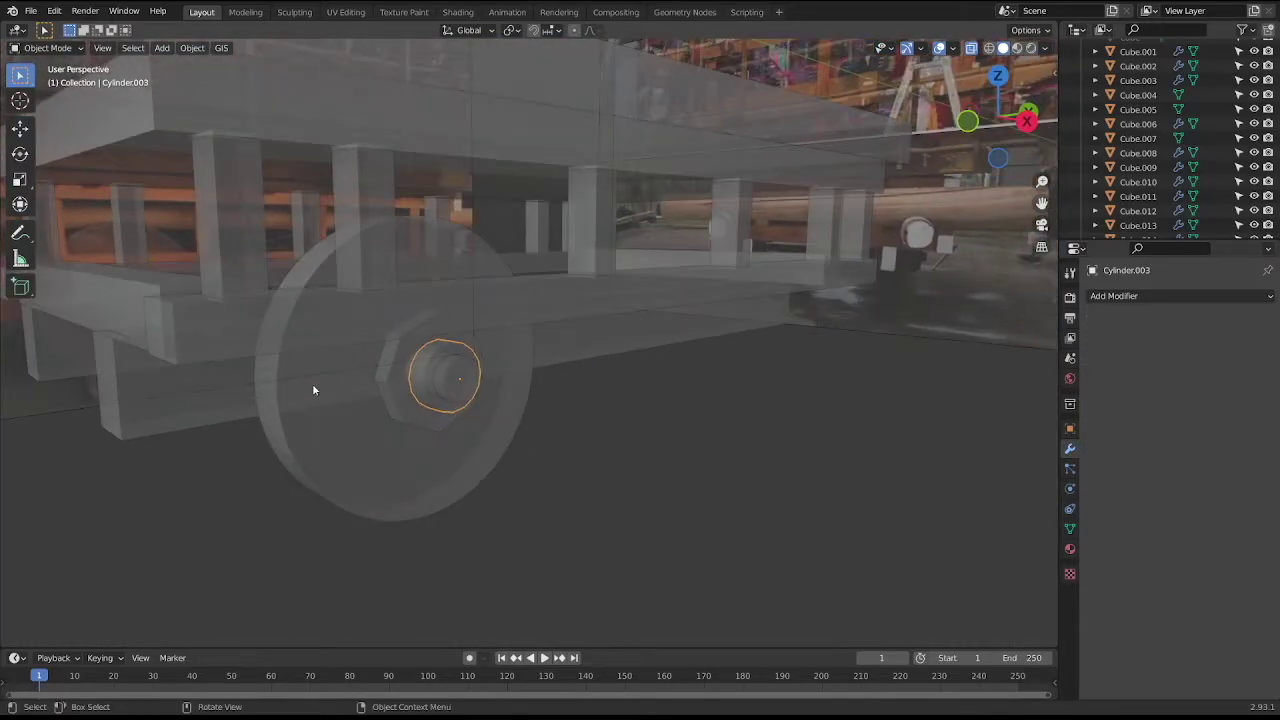
click(386, 429)
click(391, 448)
click(192, 48)
mouse_move(214, 79)
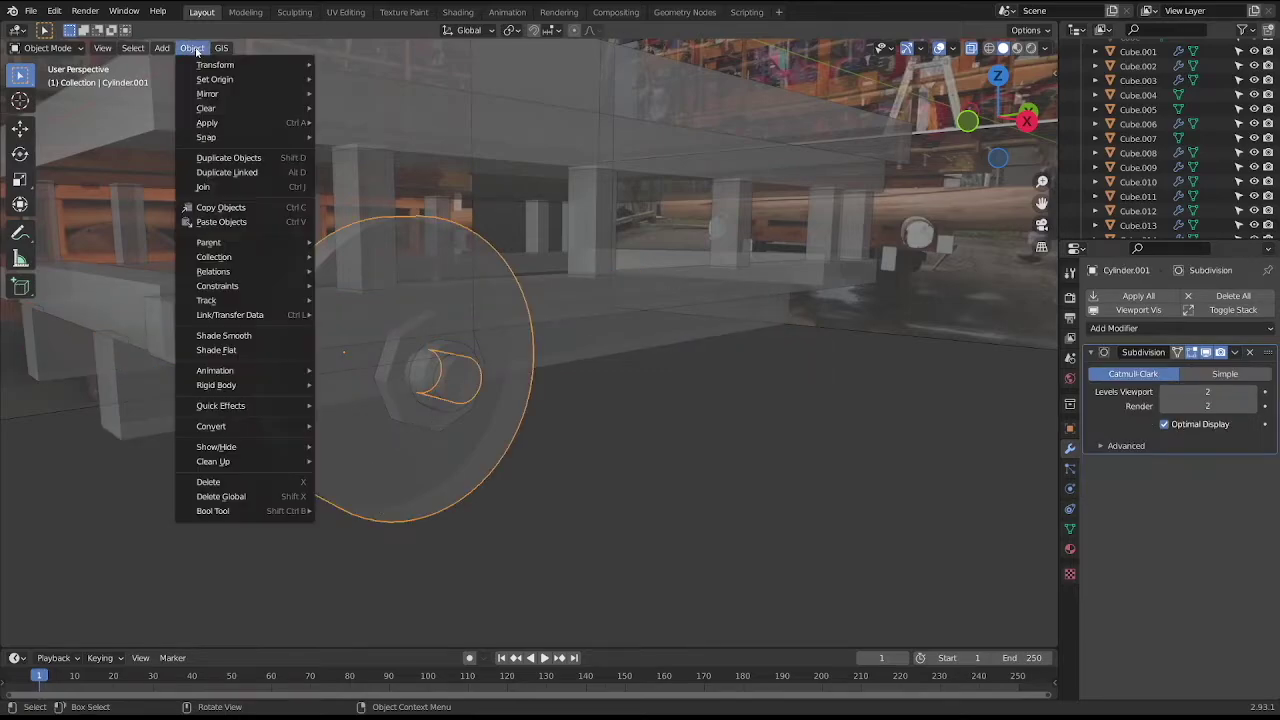
click(385, 111)
click(192, 48)
click(374, 136)
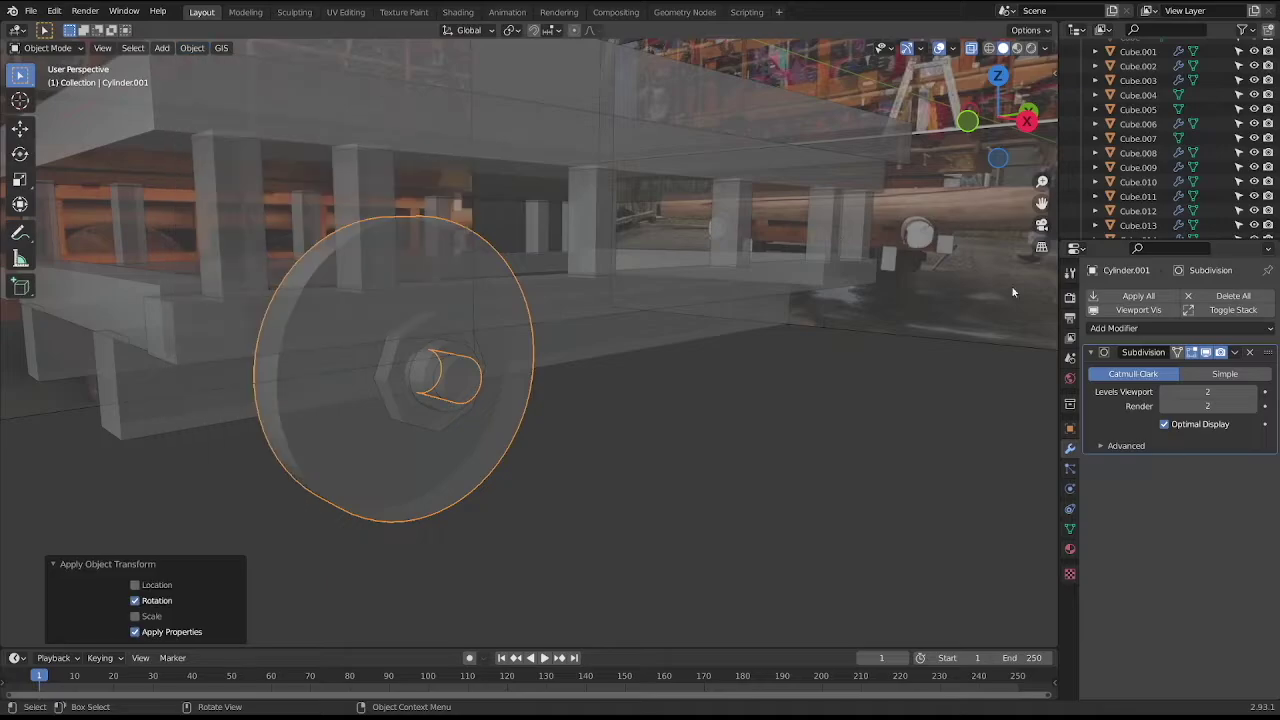
click(1120, 329)
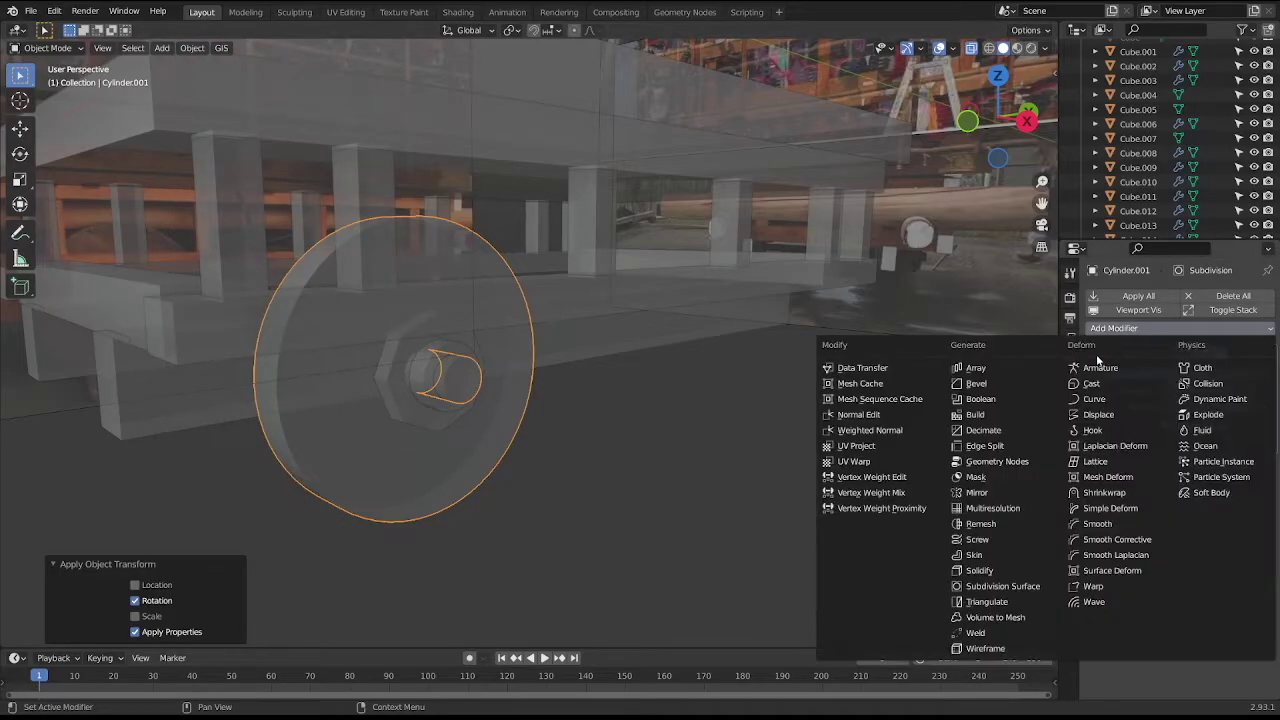
click(990, 489)
Give the outer hub piece a 3D-cursor origin, applied rotation and a Mirror modifier.
mouse_move(405, 441)
middle_down()
mouse_move(537, 466)
mouse_move(380, 351)
middle_up()
click(393, 337)
click(419, 328)
click(463, 314)
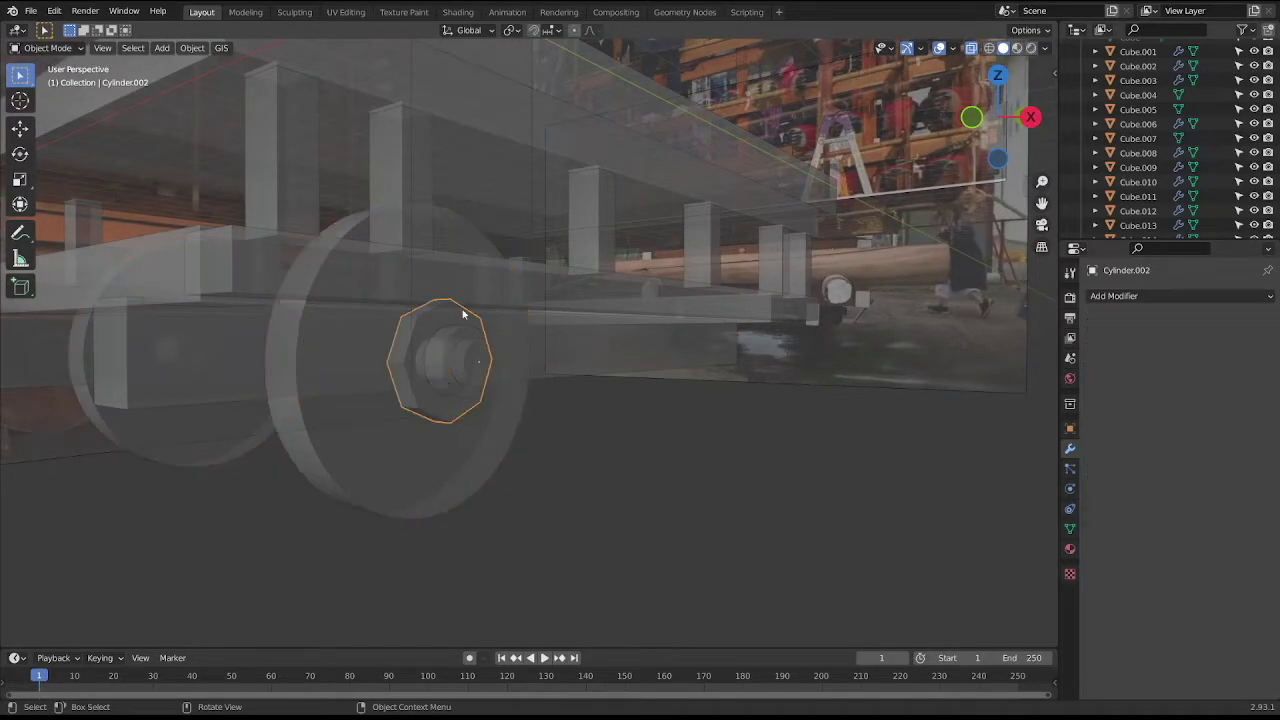
click(192, 48)
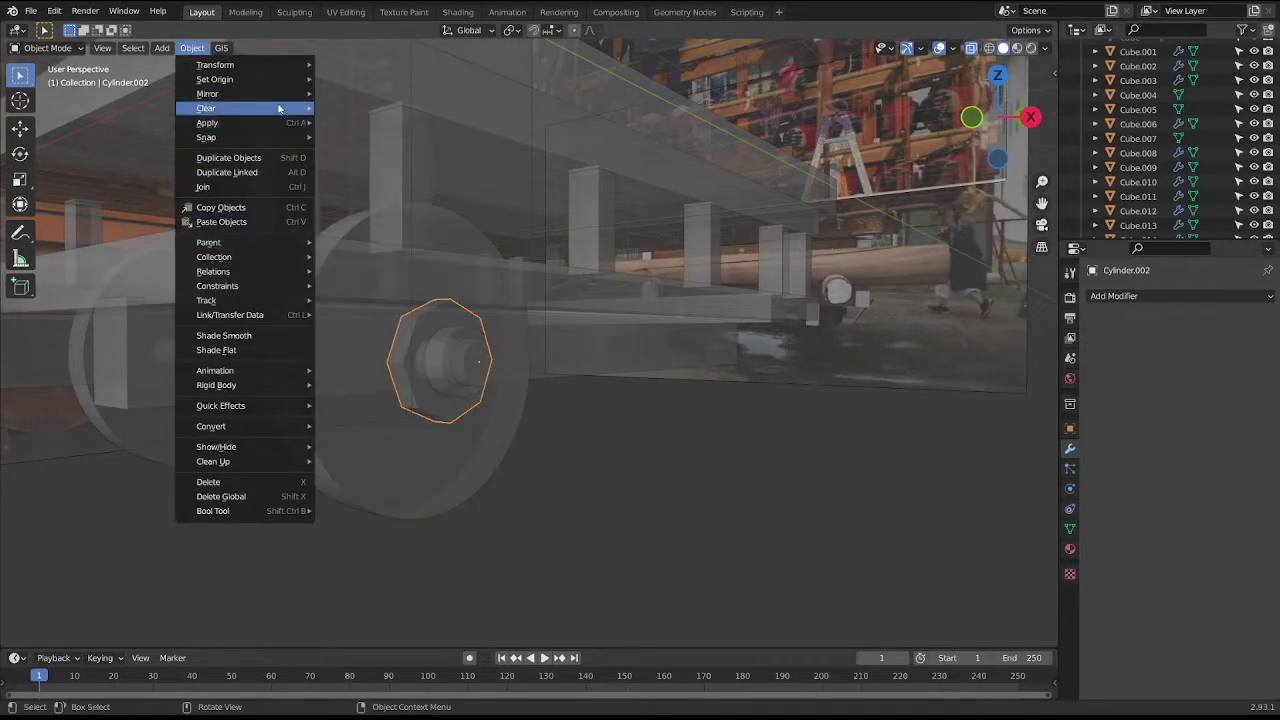
click(330, 104)
click(196, 51)
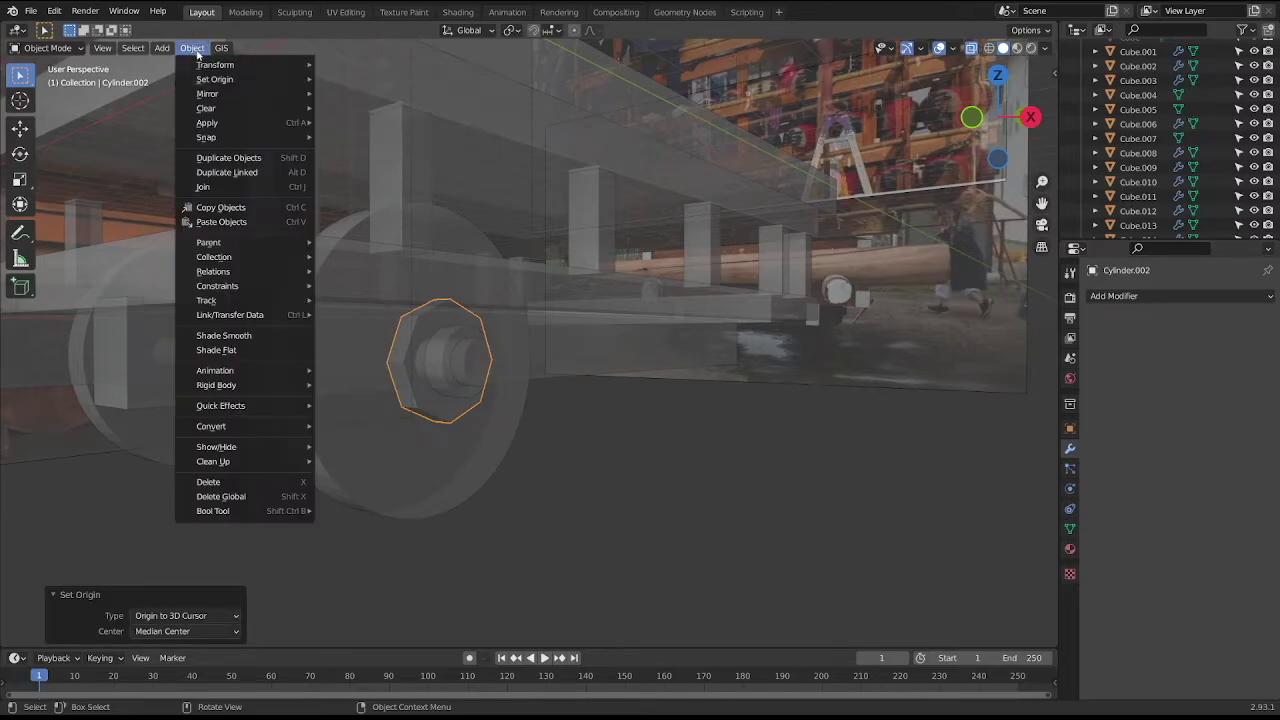
click(360, 131)
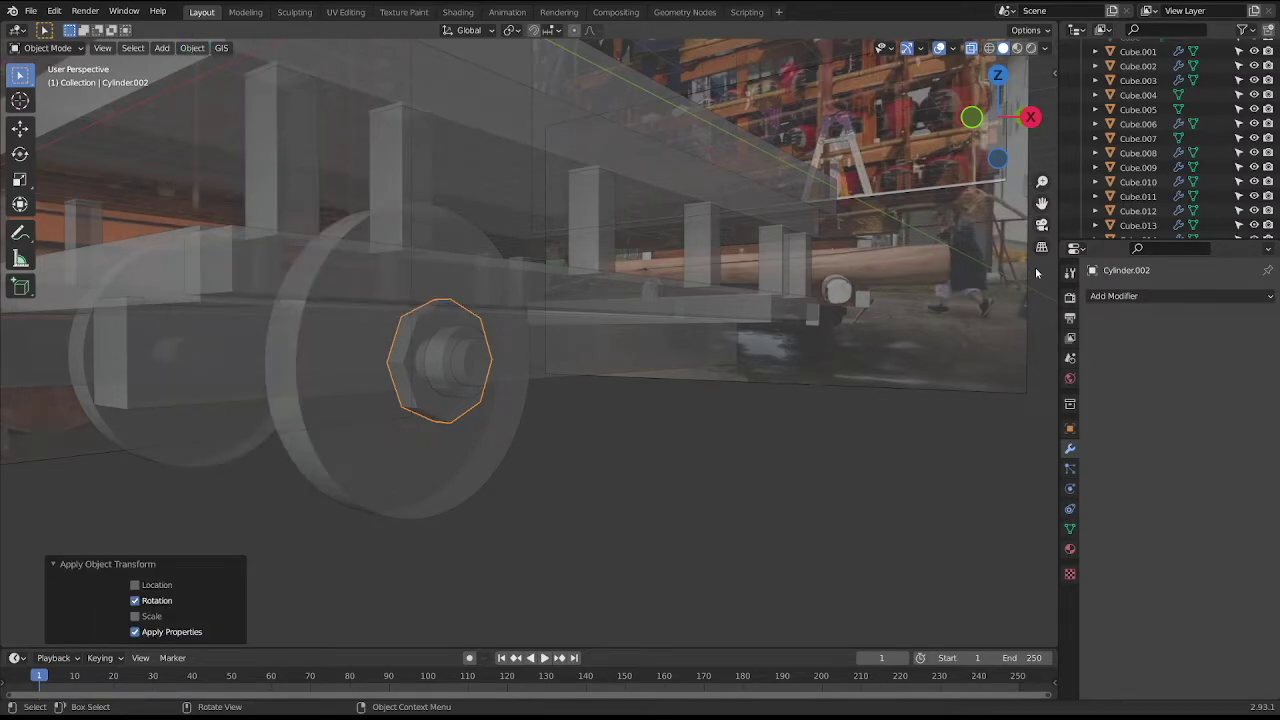
click(1140, 296)
click(1005, 460)
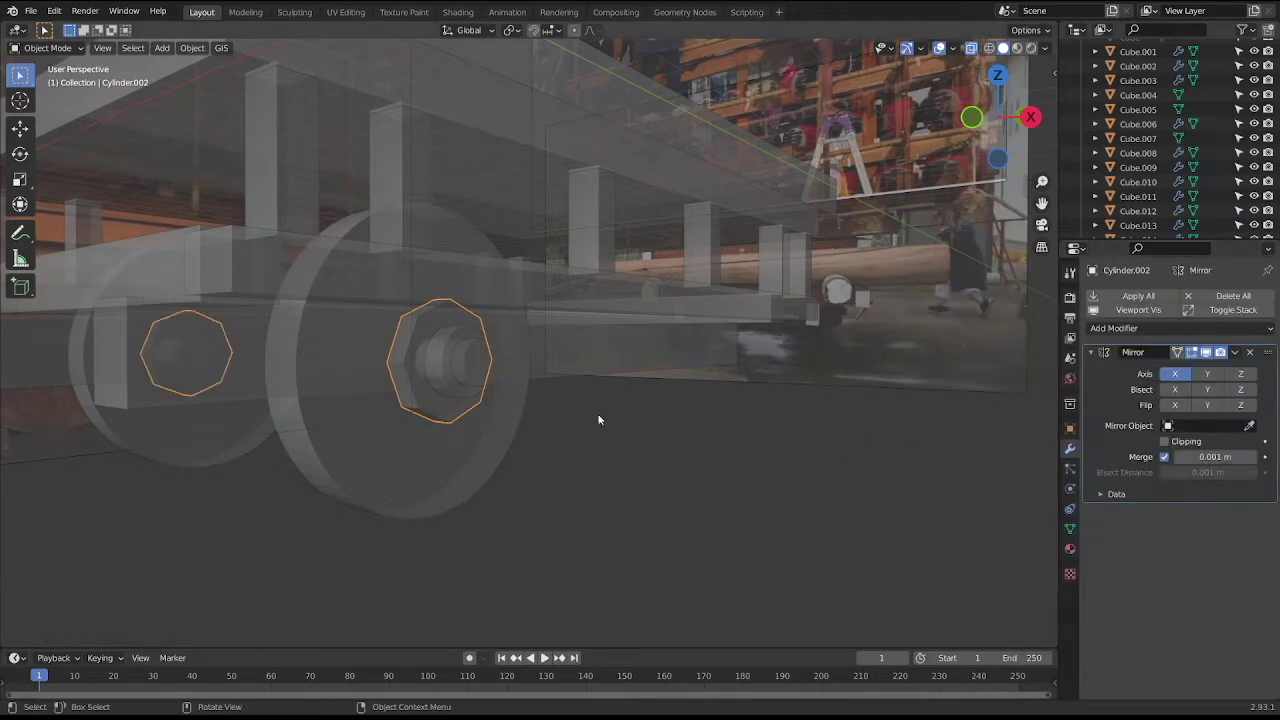
Apply rotation, set origin to 3D cursor, and mirror the inner hub cylinder.
click(446, 358)
click(192, 48)
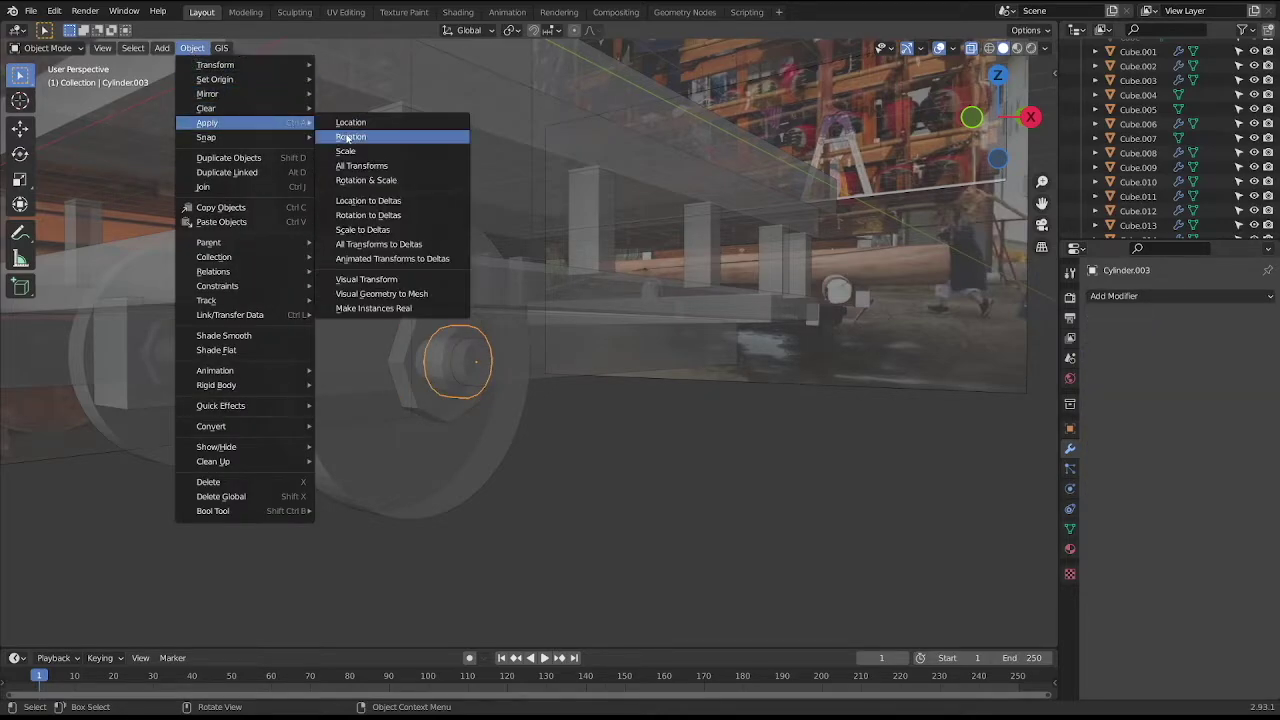
click(360, 141)
click(192, 48)
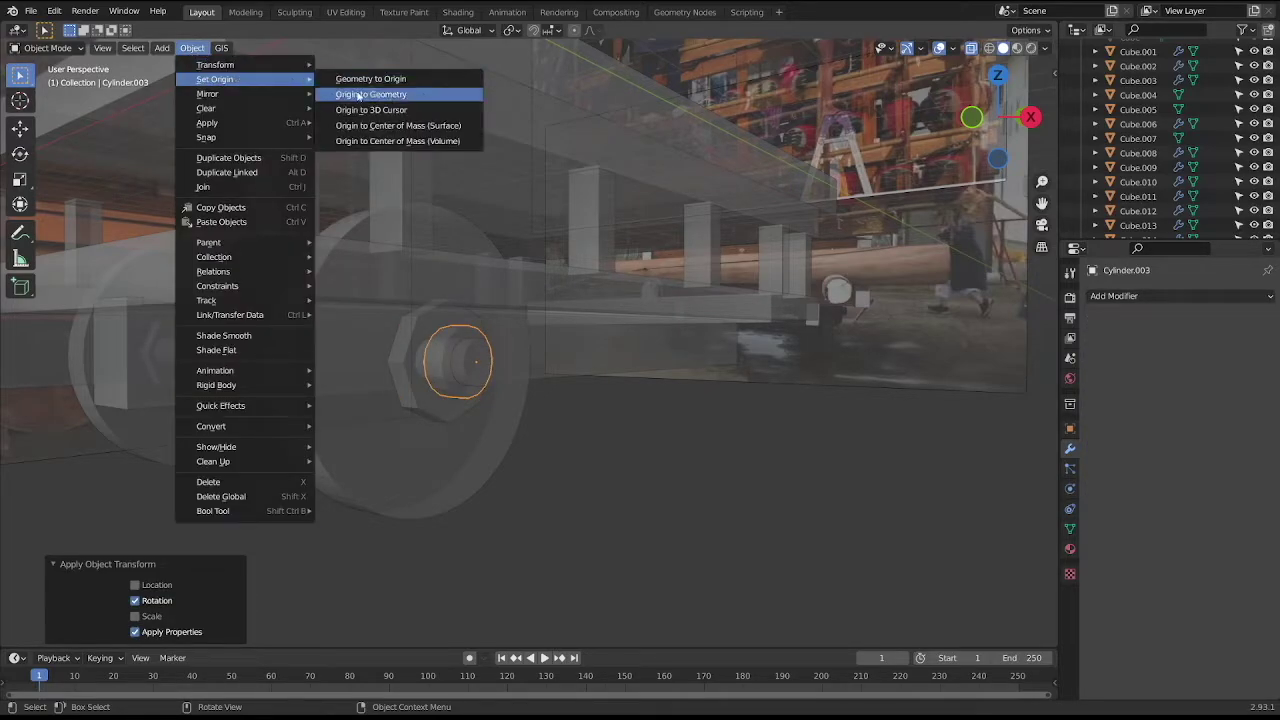
click(380, 110)
click(1150, 296)
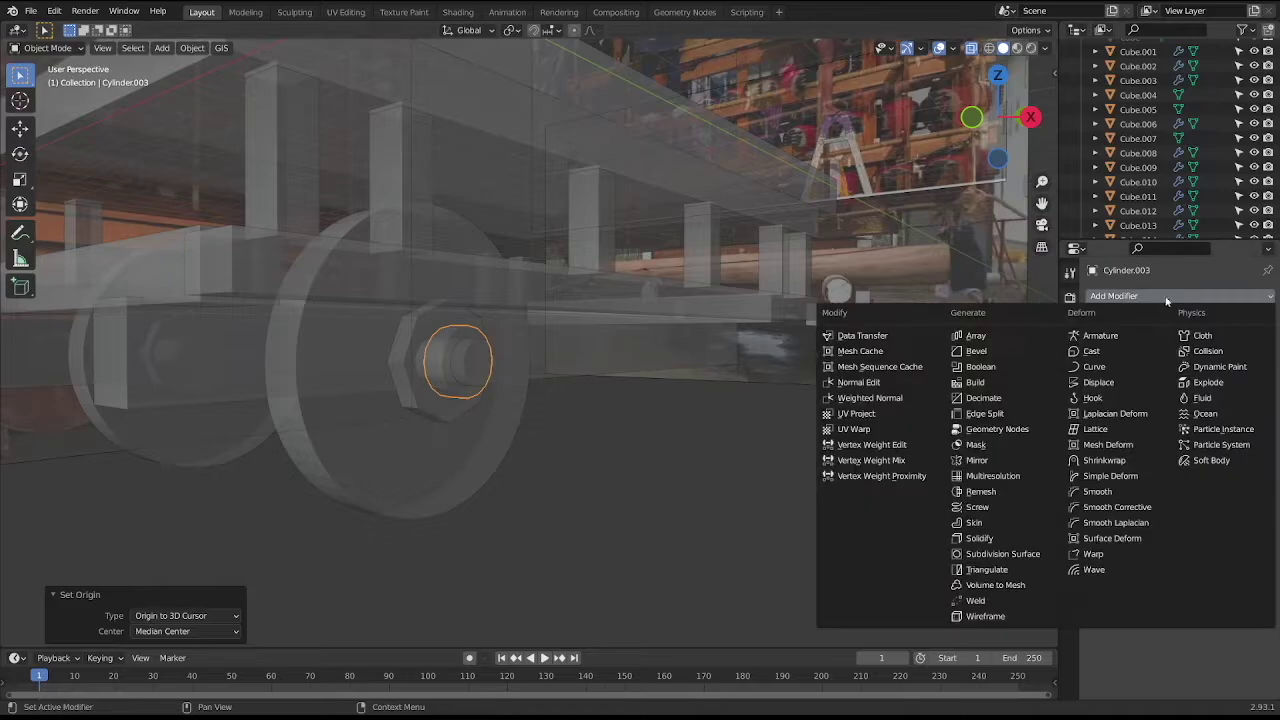
click(995, 462)
Duplicate the wheels and hubs and move the copy 4.989 m along Y as rear wheels.
click(465, 349)
click(472, 355)
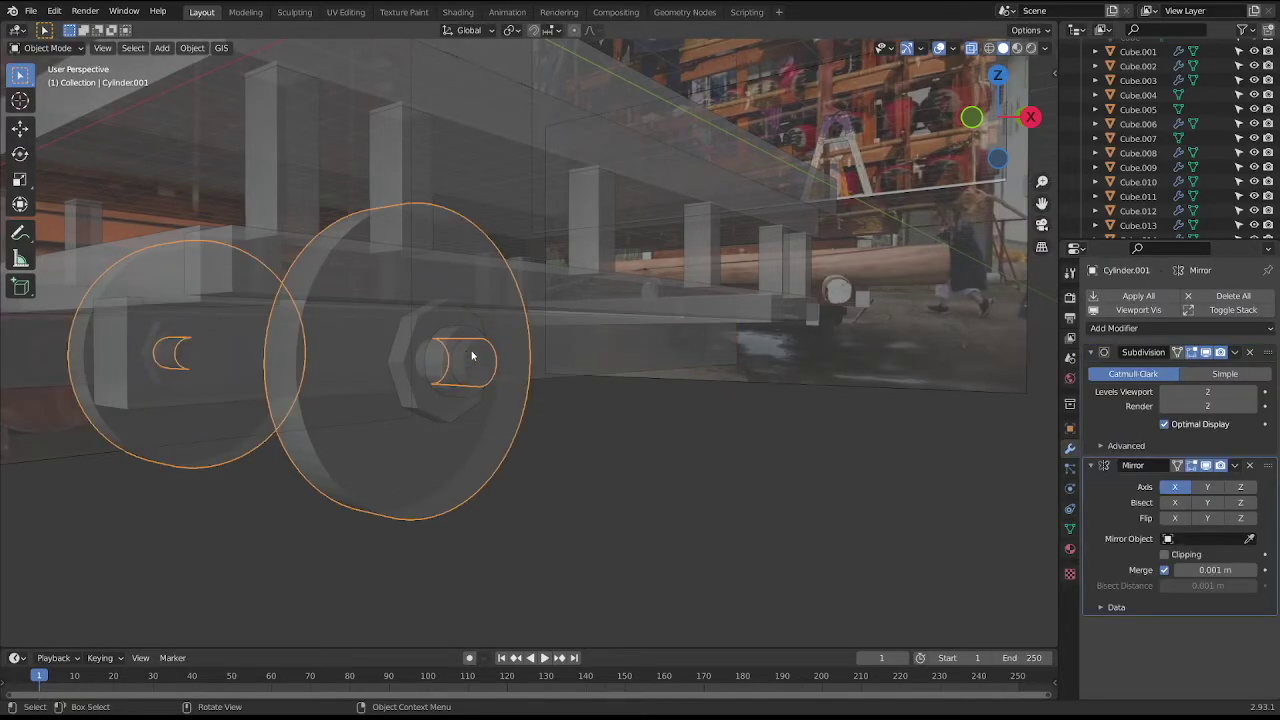
mouse_move(476, 360)
middle_down()
mouse_move(543, 356)
mouse_move(540, 368)
middle_up()
click(456, 380)
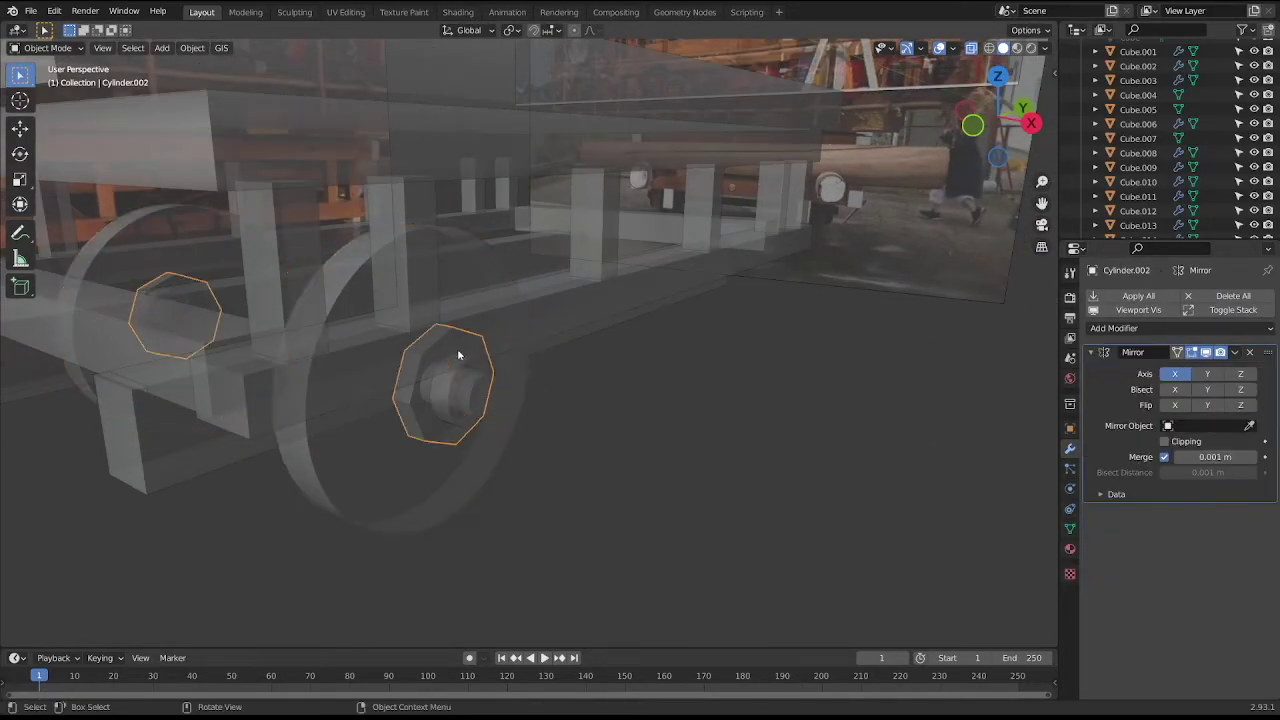
click(478, 382)
key(KP_3)
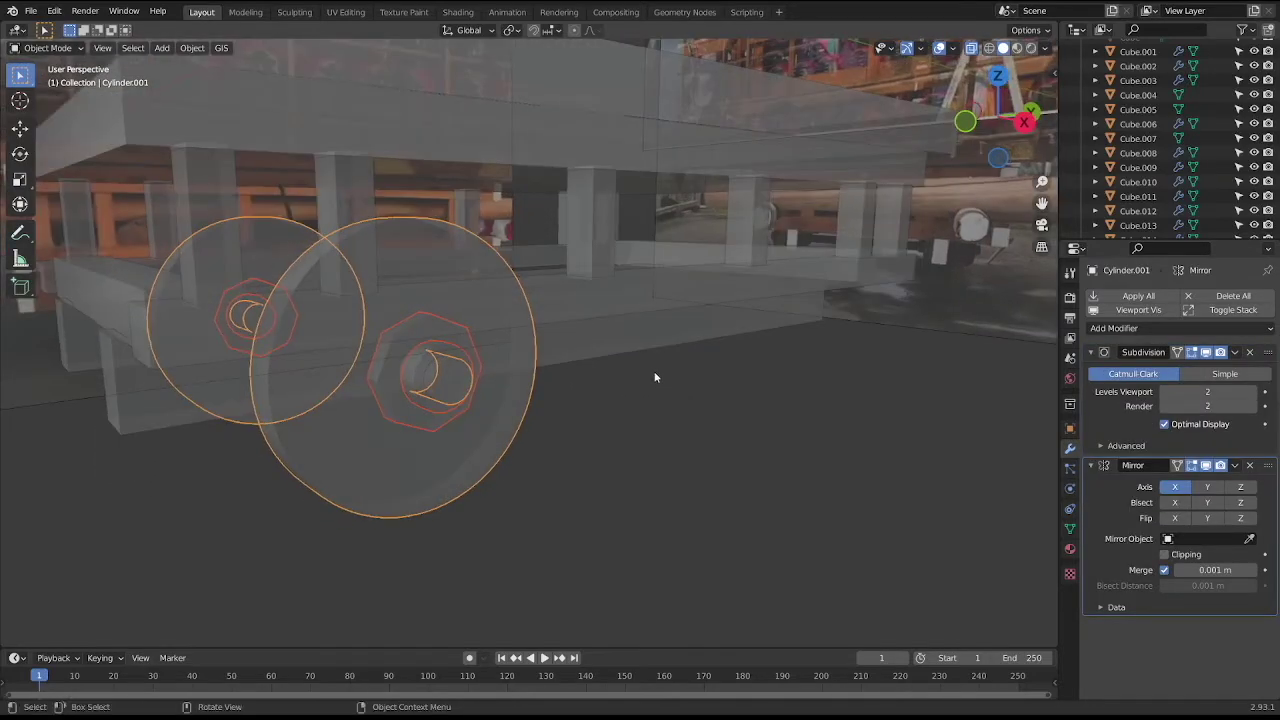
scroll(655, 377, down, 3)
shift+middle_drag(681, 371, 567, 371)
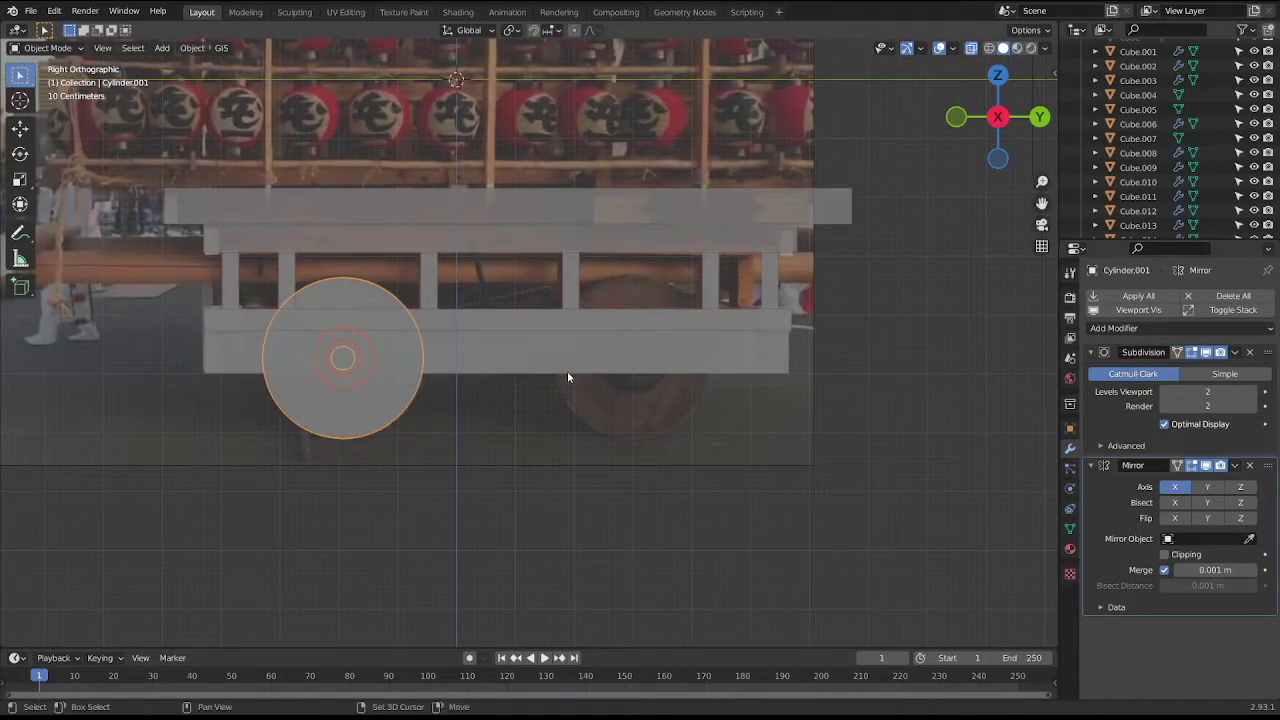
key(shift+d)
key(y)
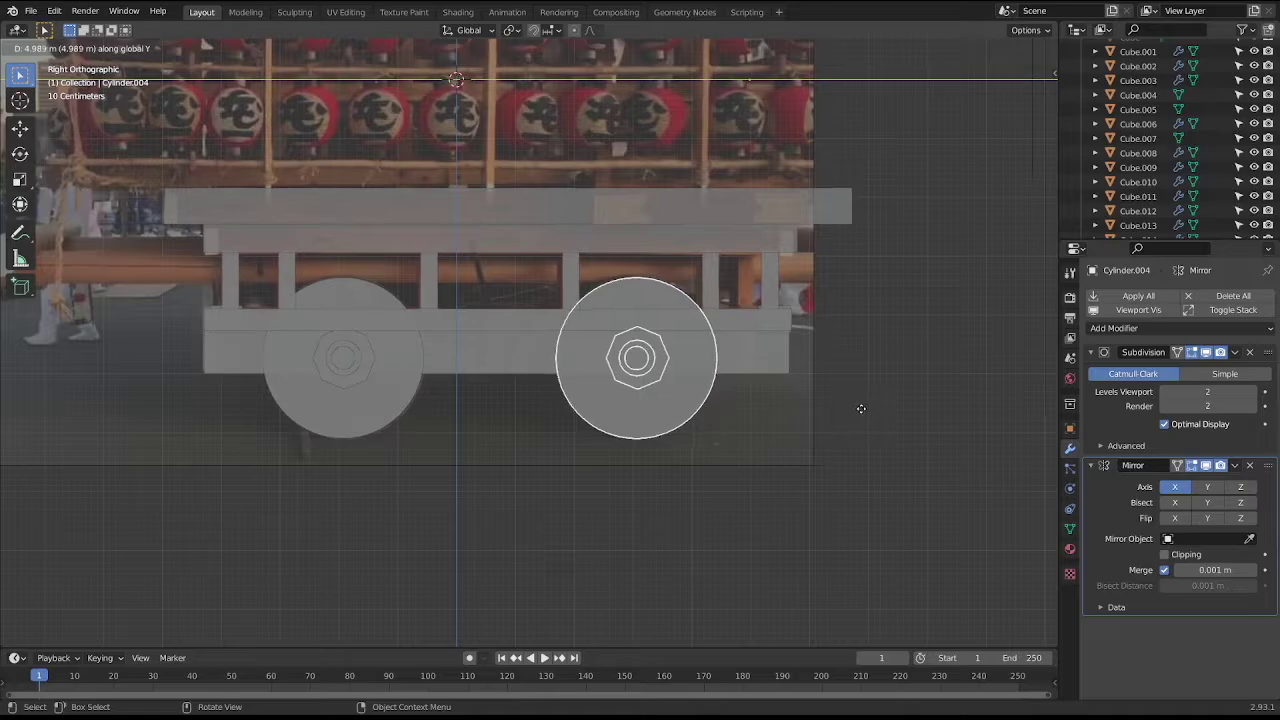
click(862, 410)
Save the file and select the tall pole cylinder.
middle_drag(627, 510, 575, 497)
key(ctrl+s)
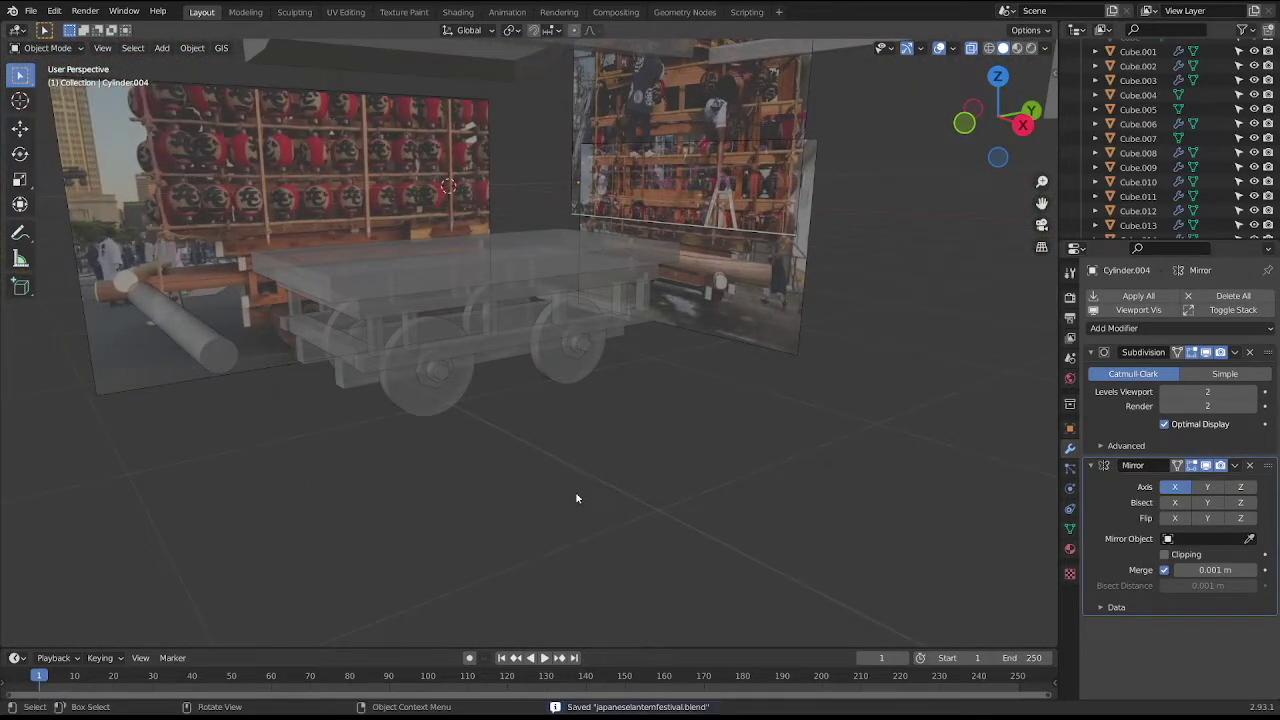
mouse_move(576, 497)
middle_down()
mouse_move(512, 345)
mouse_move(229, 357)
middle_up()
click(248, 355)
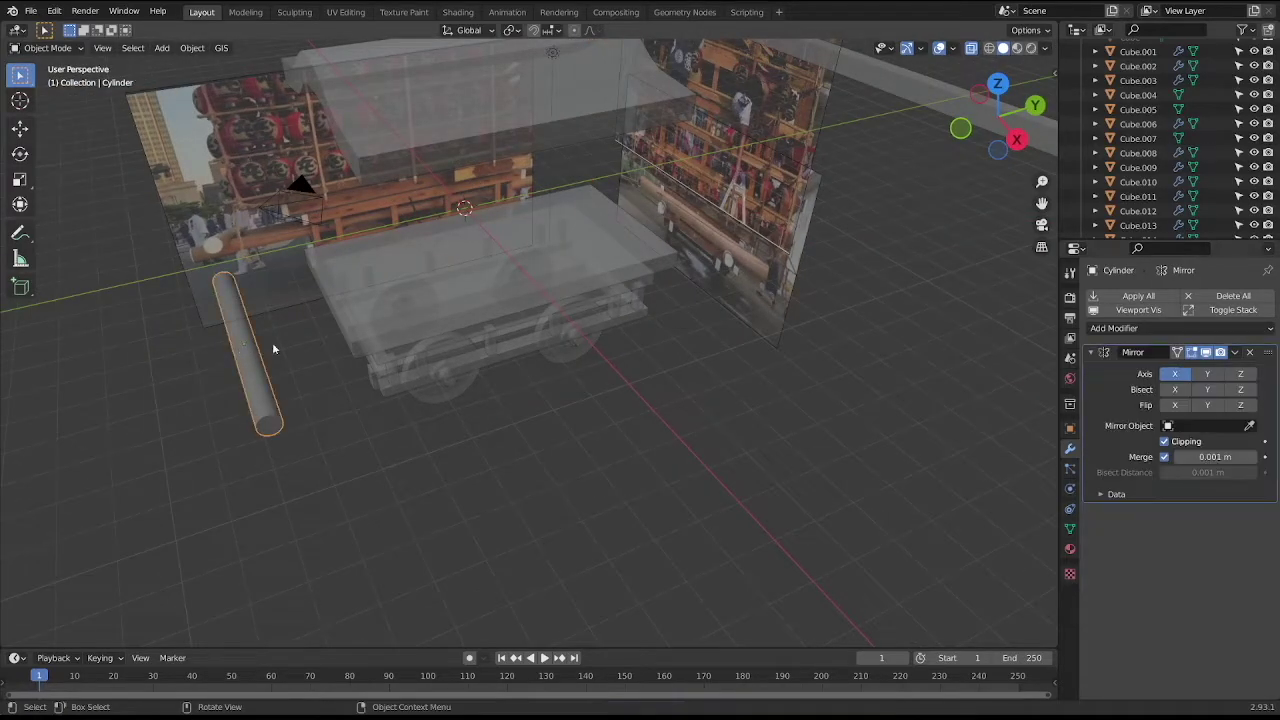
key(shift+d)
click(408, 332)
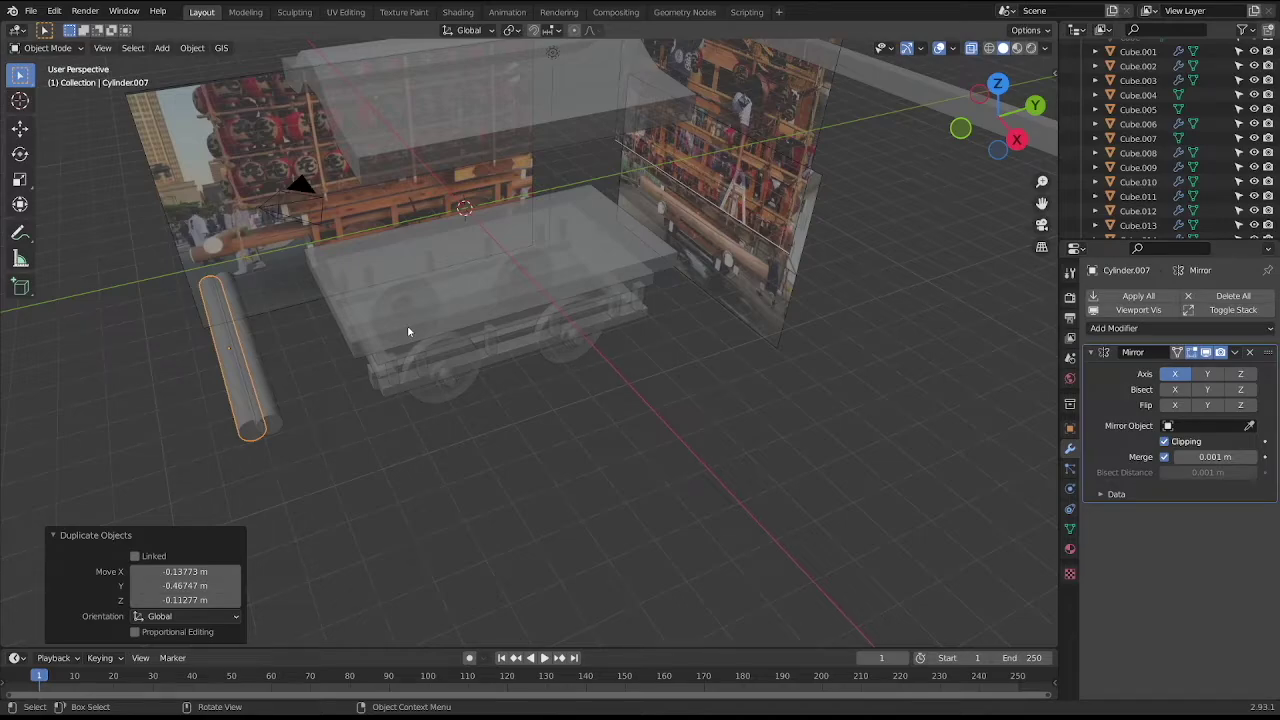
key(r)
key(z)
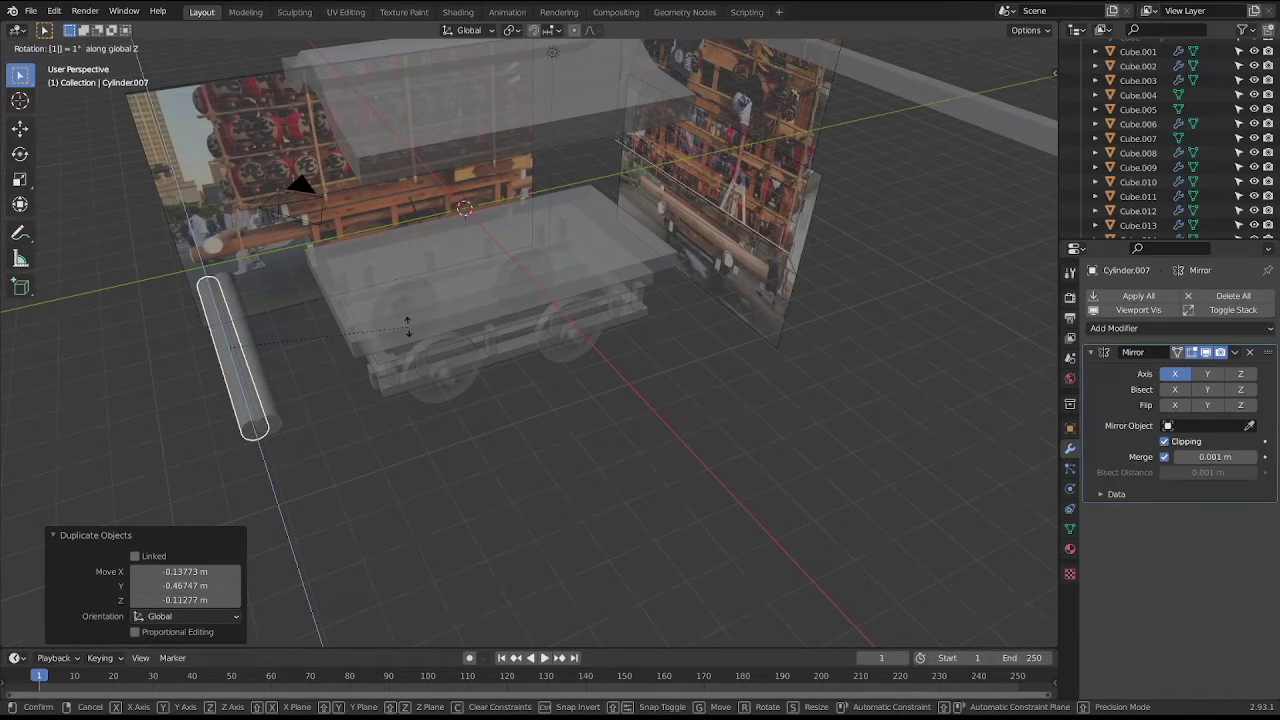
key(Escape)
text(rz90)
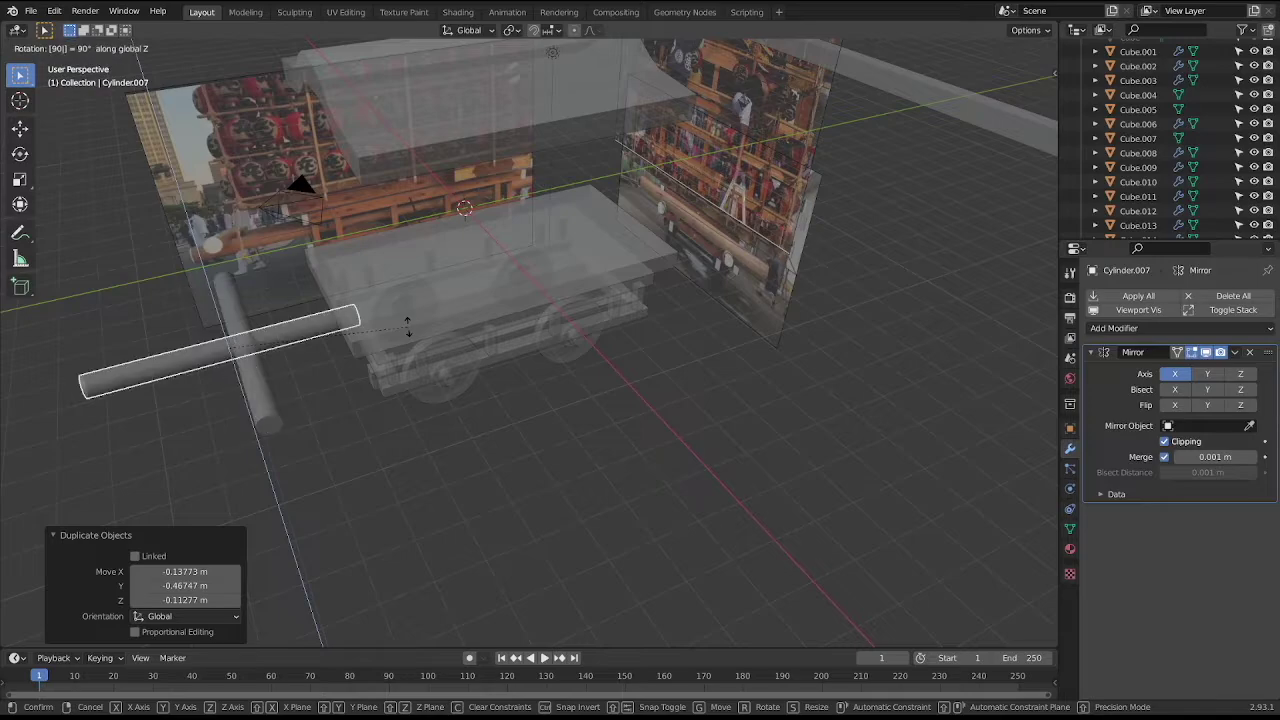
key(Return)
key(KP_3)
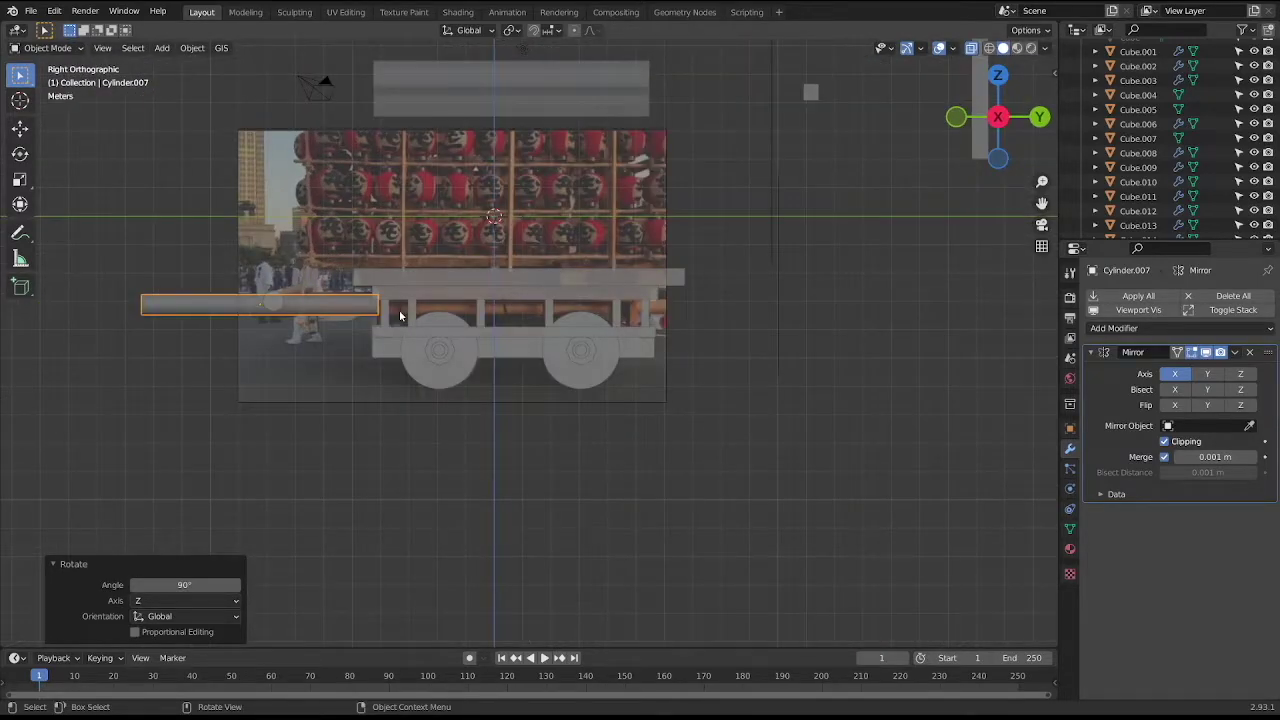
key(g)
key(y)
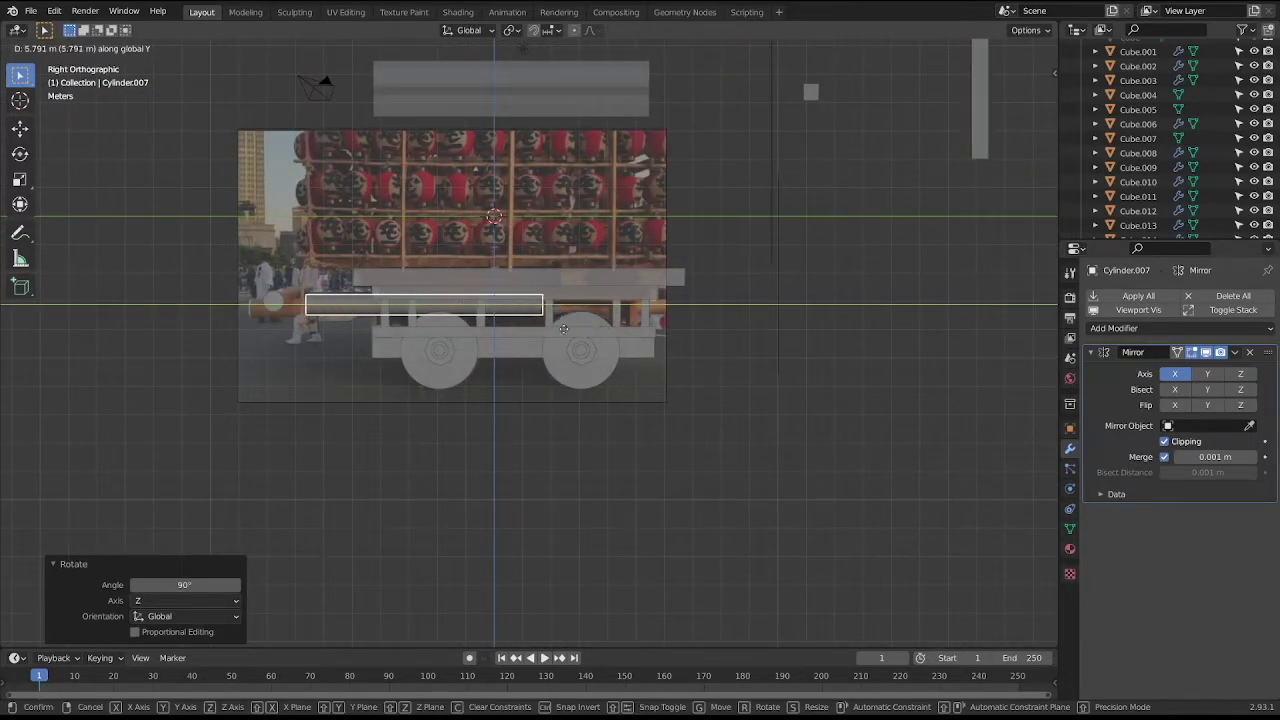
click(509, 330)
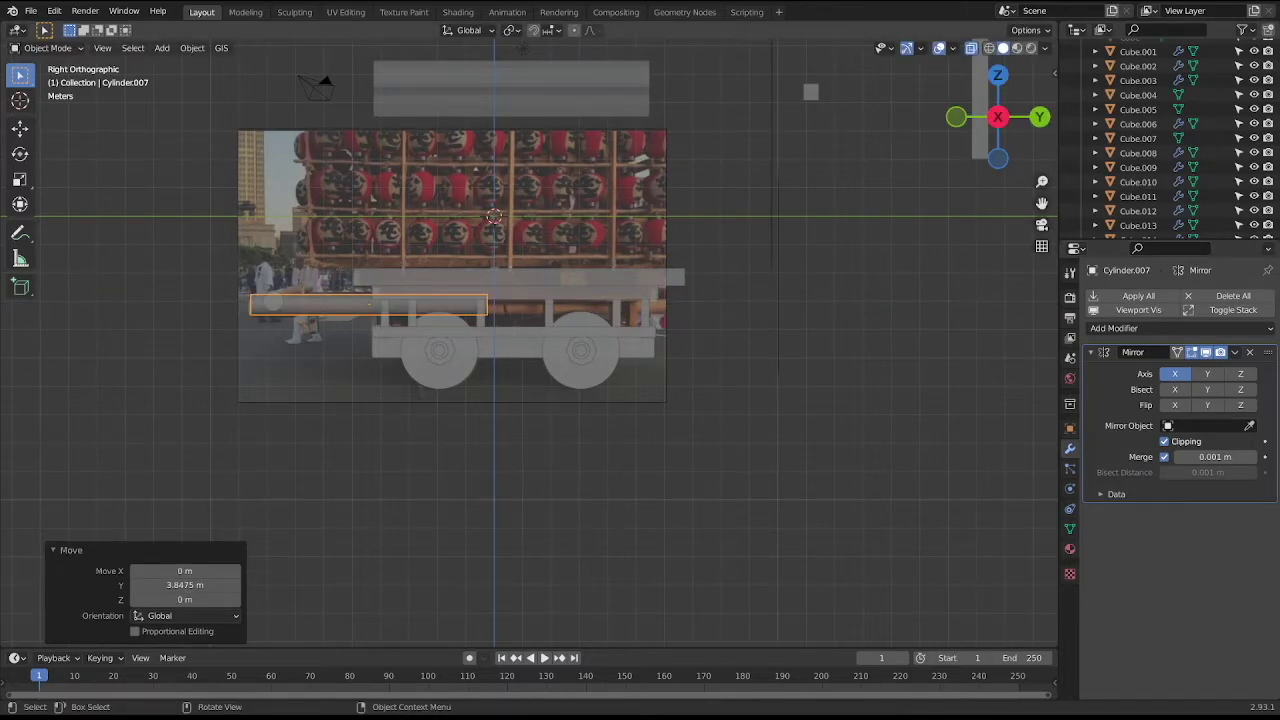
key(Tab)
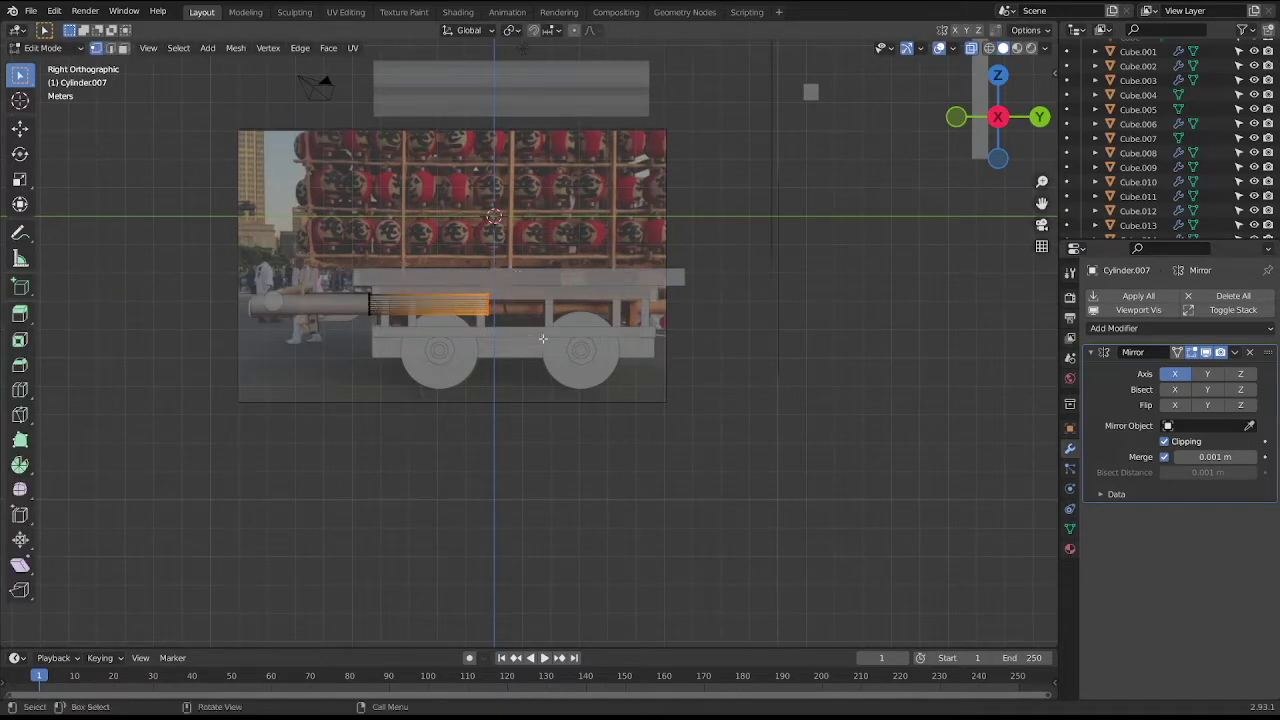
key(Tab)
key(Tab)
scroll(445, 298, up, 3)
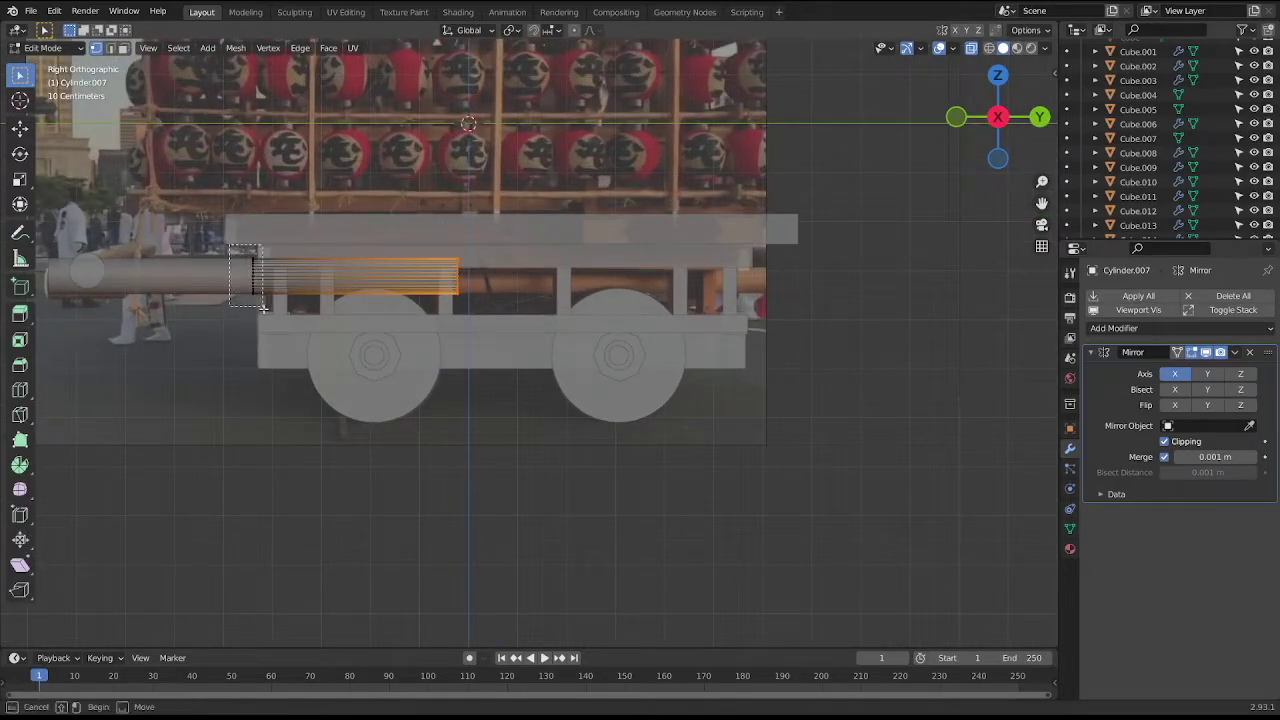
scroll(272, 290, down, 2)
mouse_move(272, 290)
middle_down()
mouse_move(316, 329)
mouse_move(310, 299)
middle_up()
key(Tab)
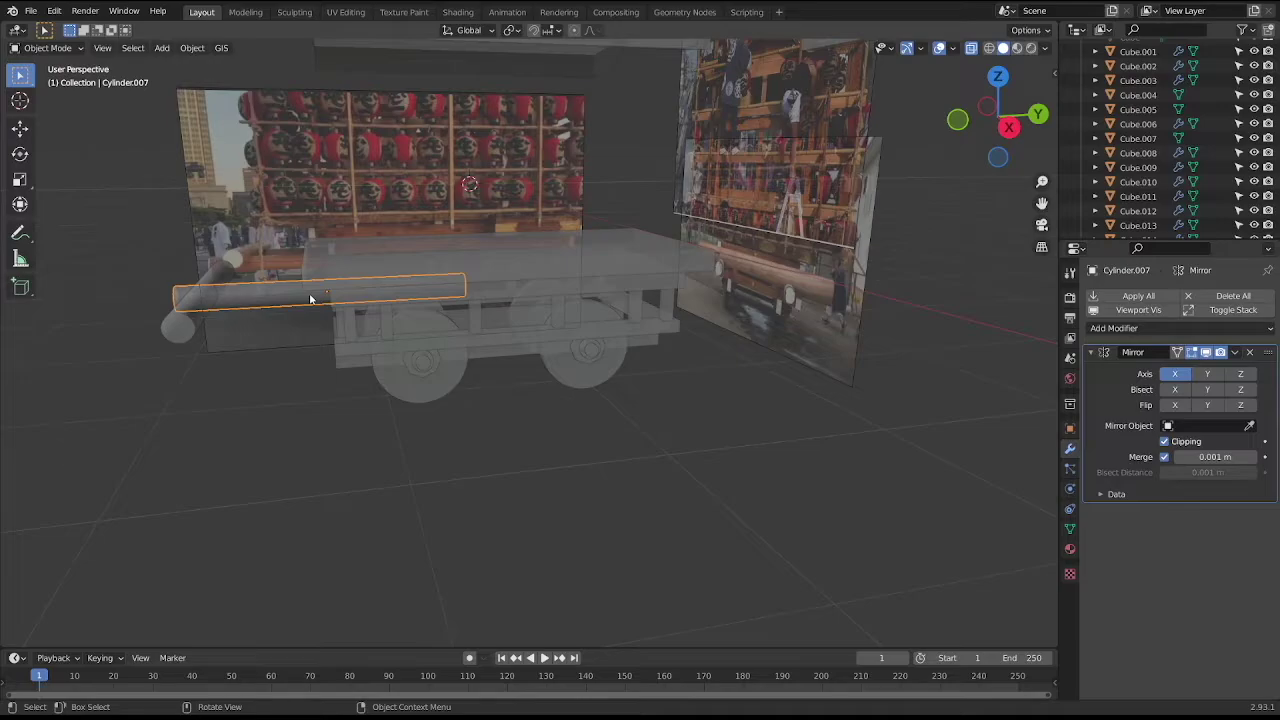
scroll(310, 299, up, 1)
scroll(312, 305, up, 1)
key(Delete)
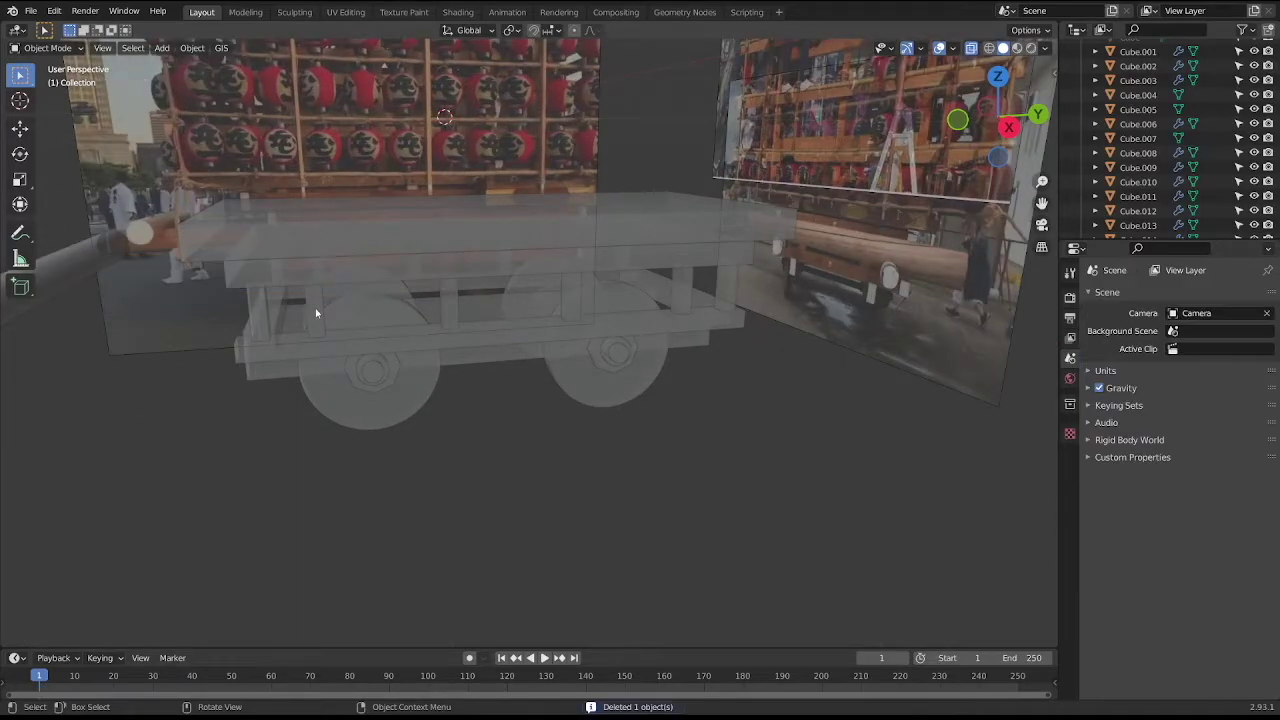
Add a new mesh cylinder to the scene in the right side view.
middle_drag(237, 287, 203, 323)
key(KP_3)
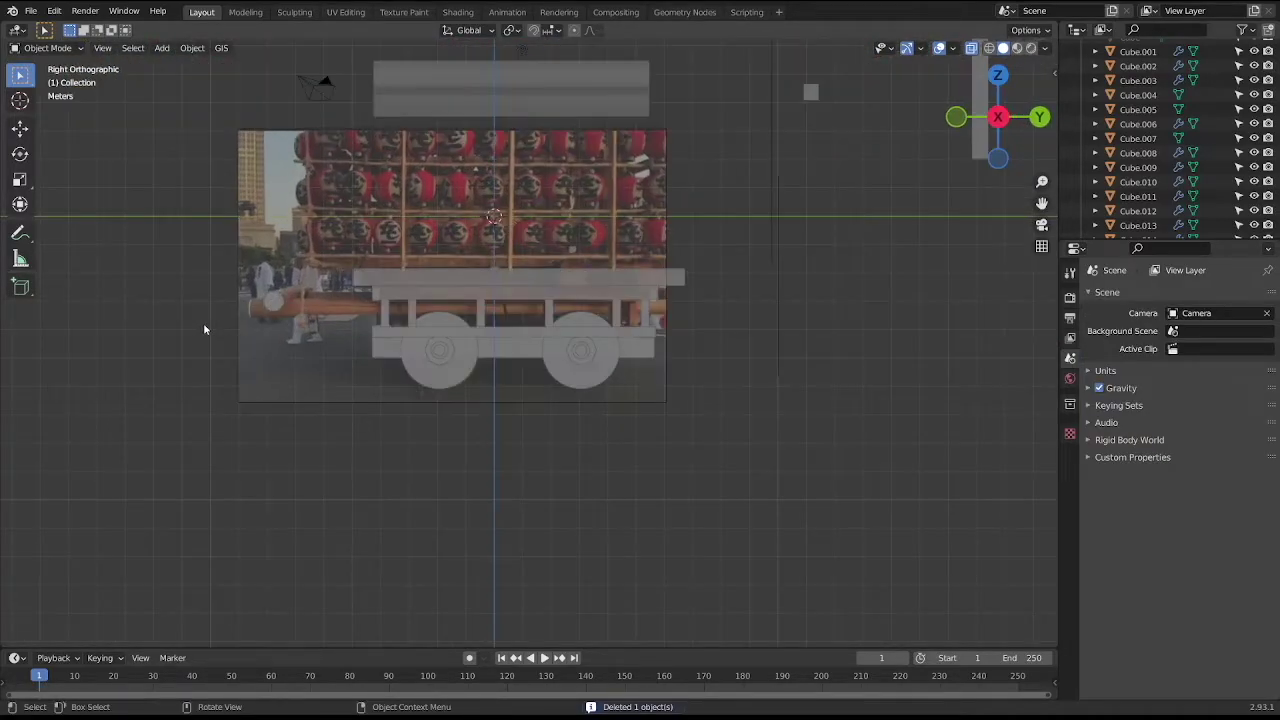
scroll(203, 325, down, 1)
click(162, 48)
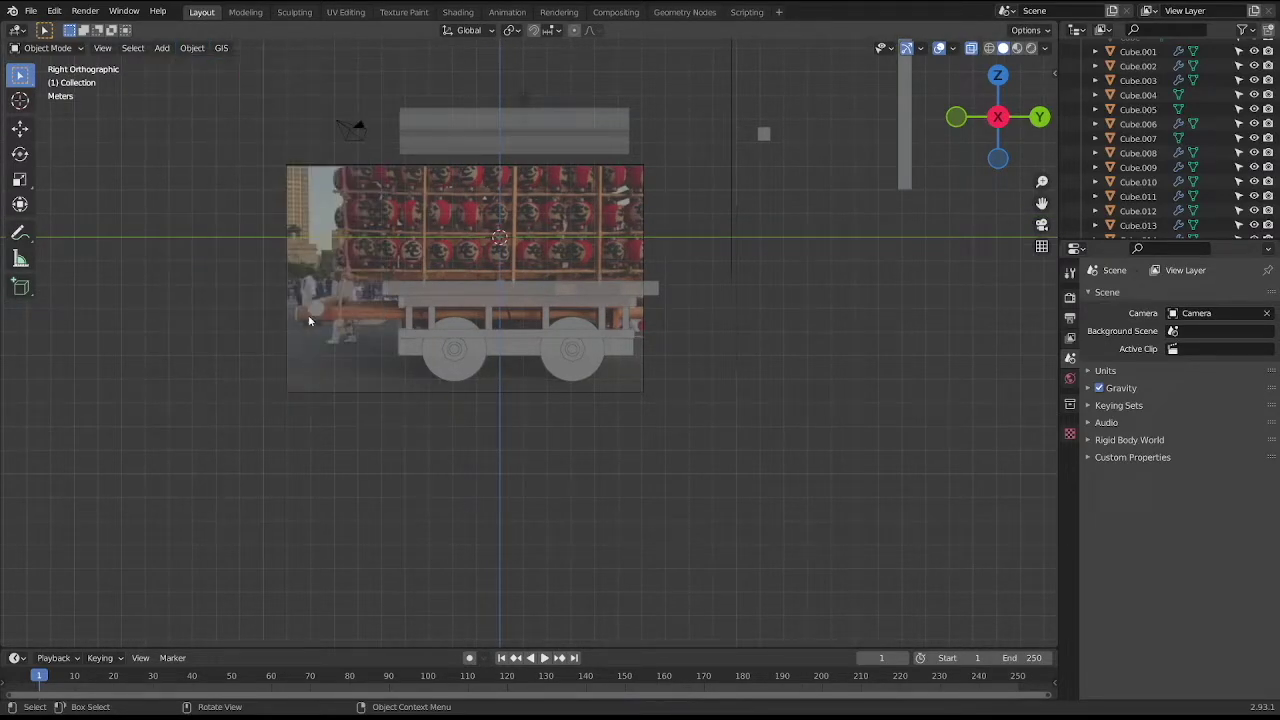
click(312, 315)
scroll(357, 314, up, 4)
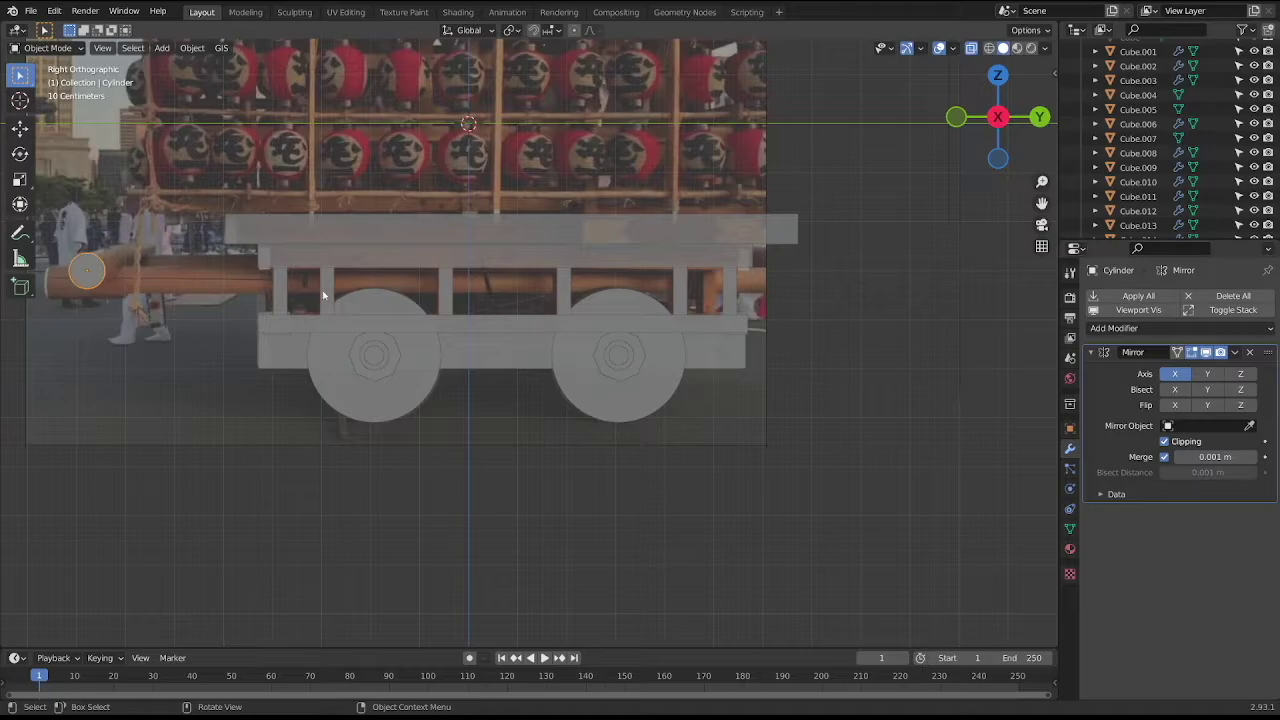
scroll(229, 287, down, 4)
click(162, 48)
mouse_move(181, 64)
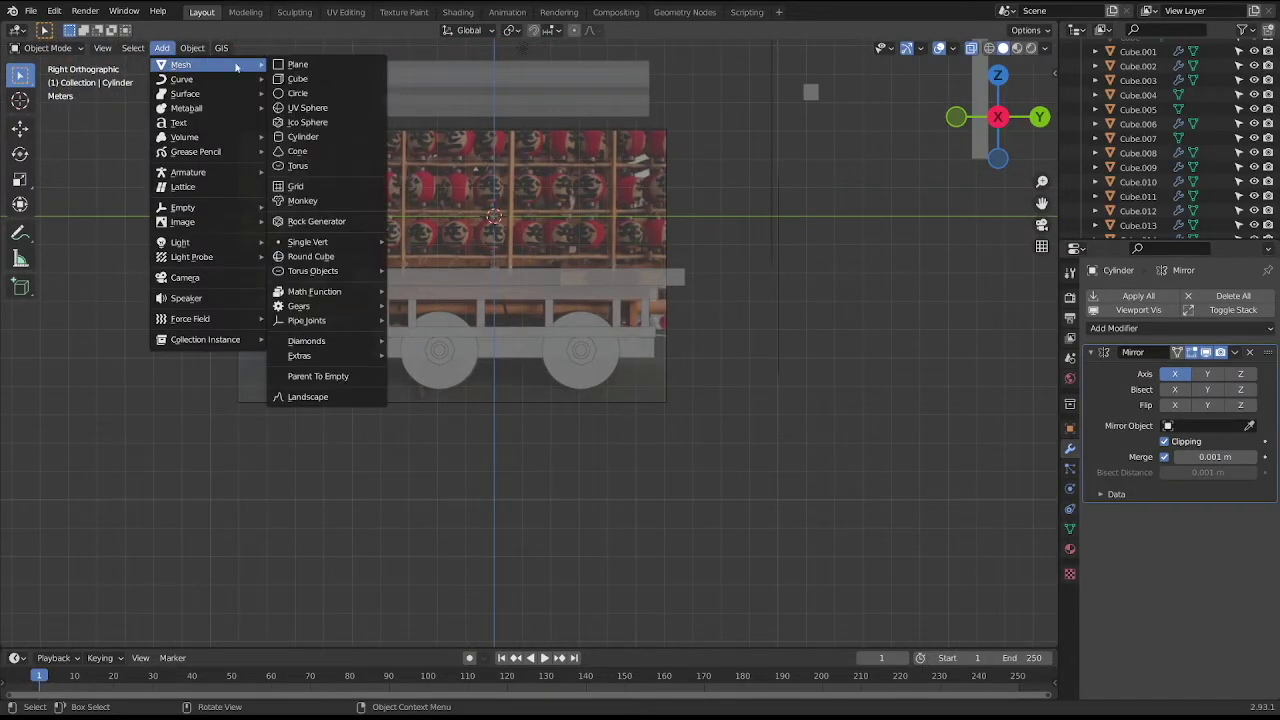
click(327, 141)
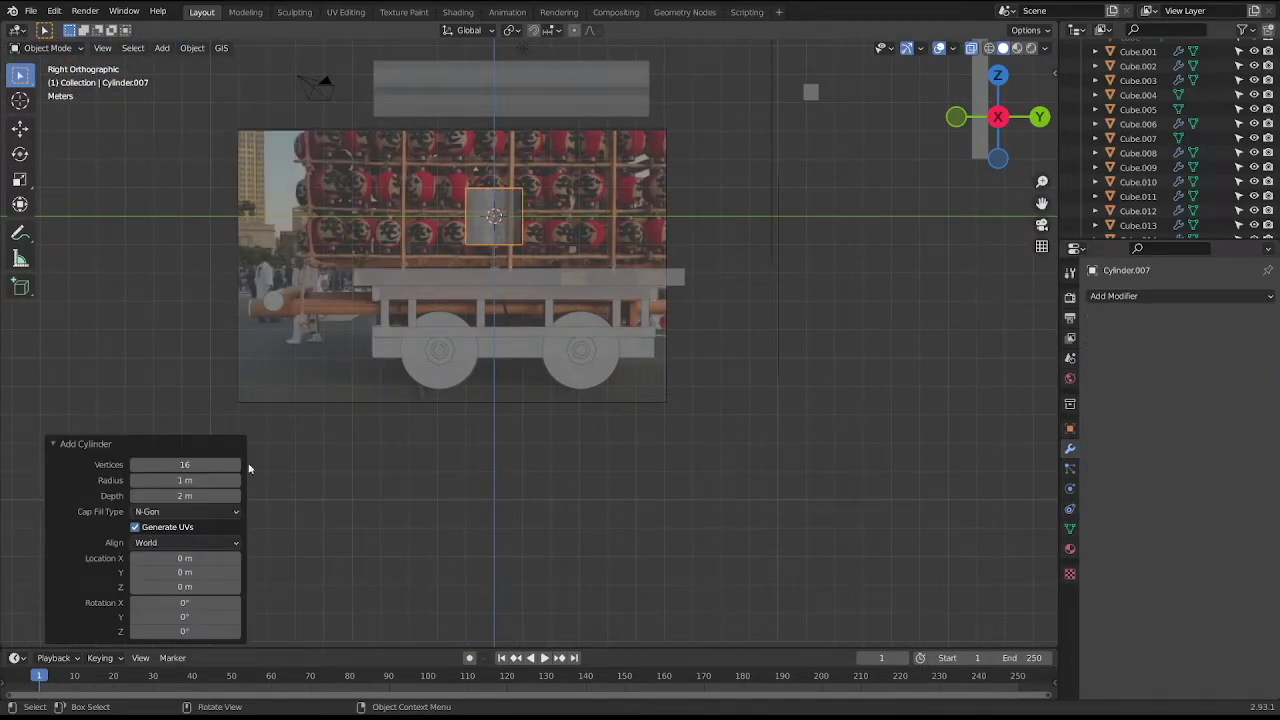
Rotate the cylinder 90° on X, place it near the pole, and scale it to 0.327.
text(rx90)
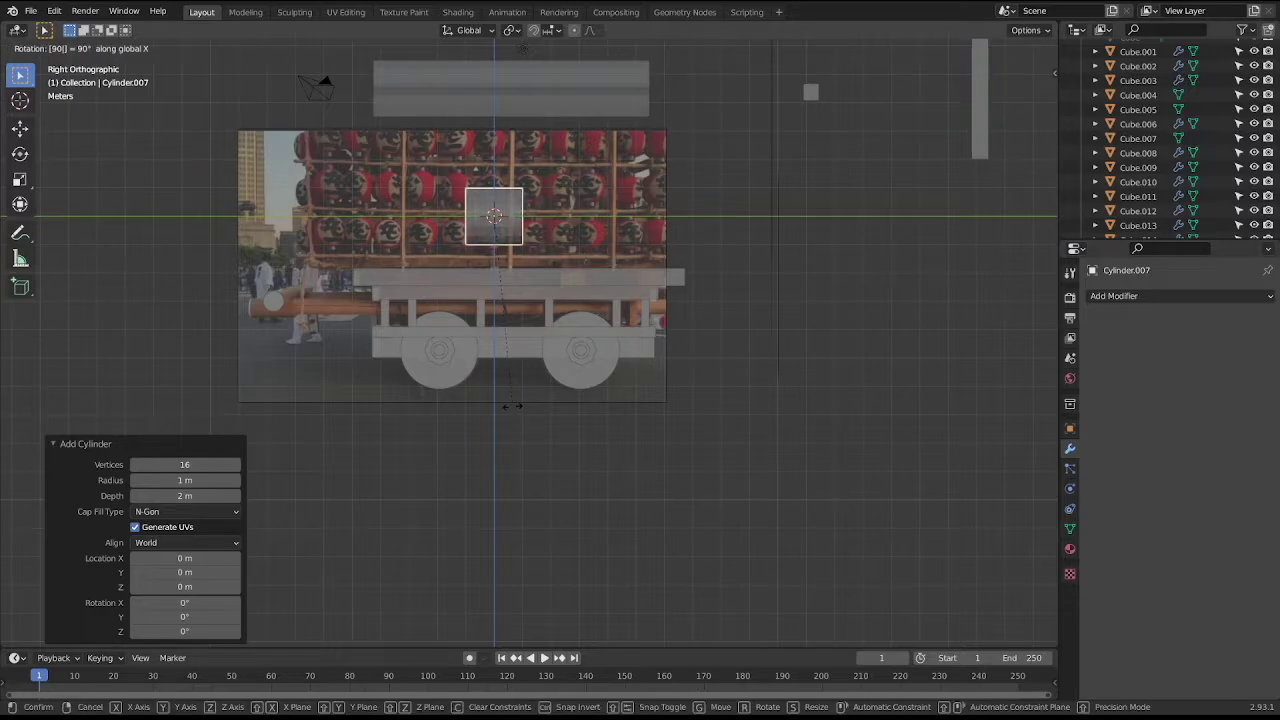
key(Return)
key(Tab)
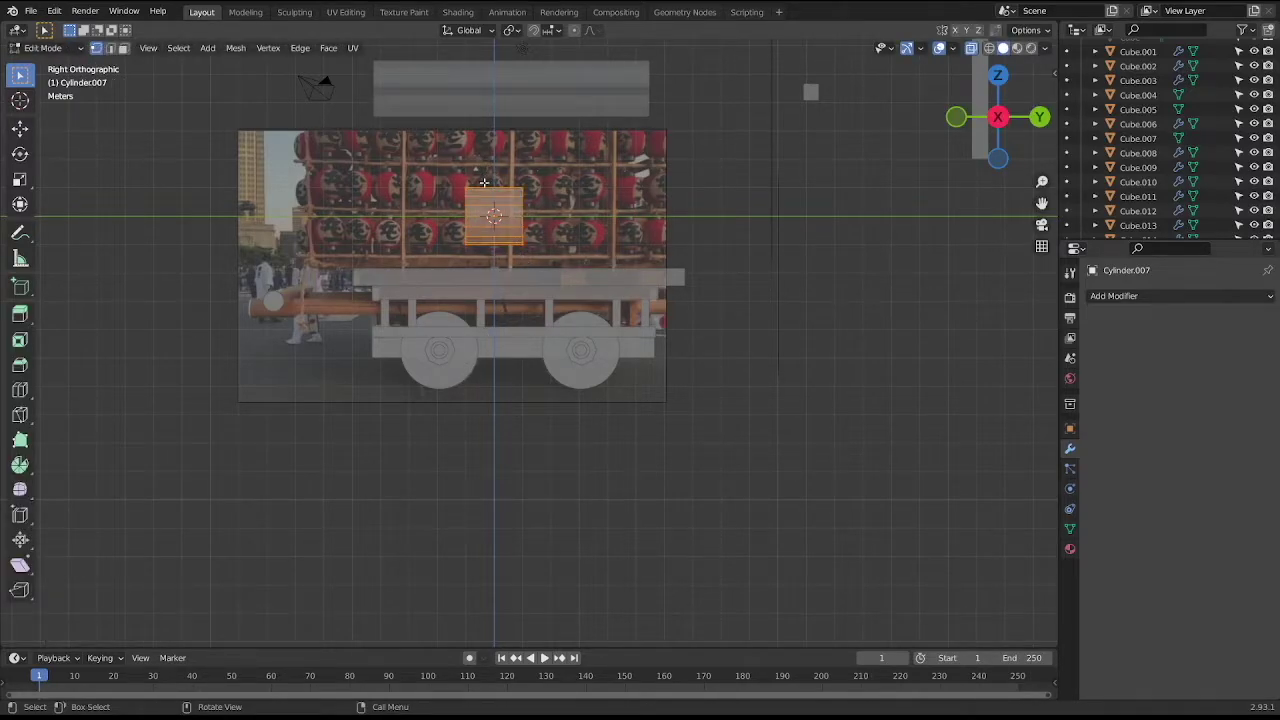
key(Tab)
key(g)
click(380, 287)
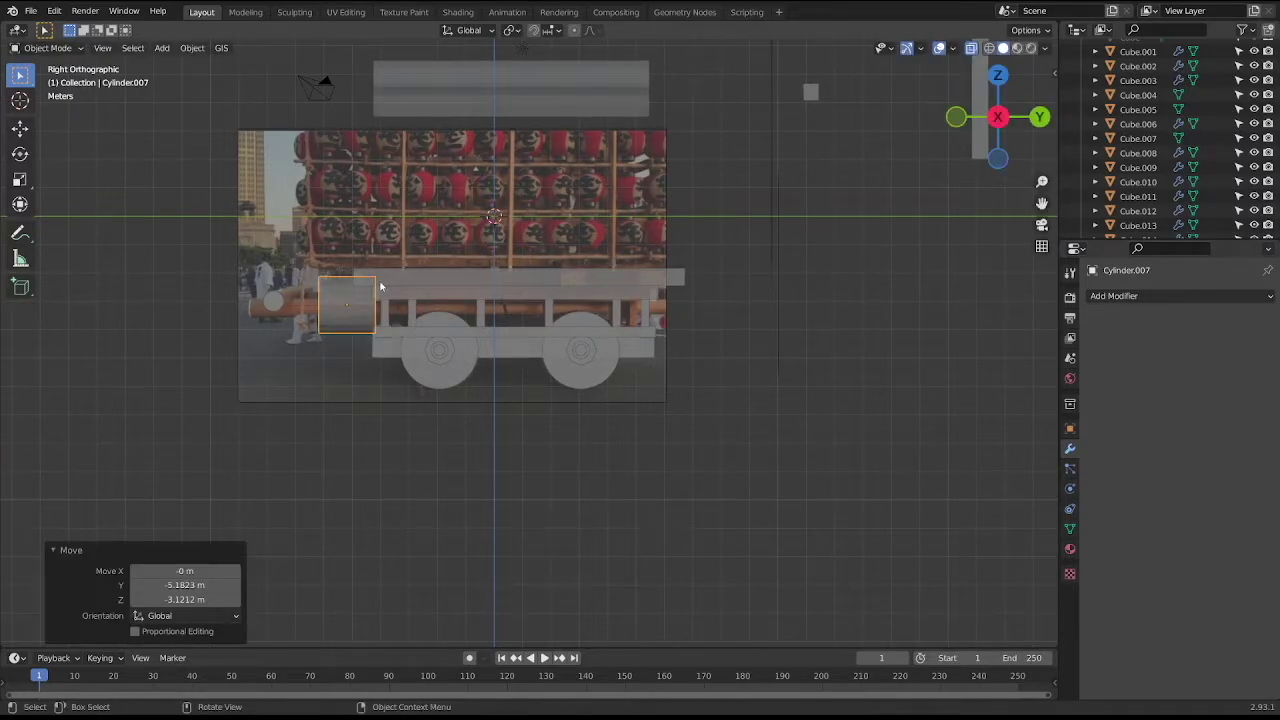
scroll(380, 287, up, 3)
shift+middle_drag(380, 287, 680, 268)
scroll(740, 274, up, 2)
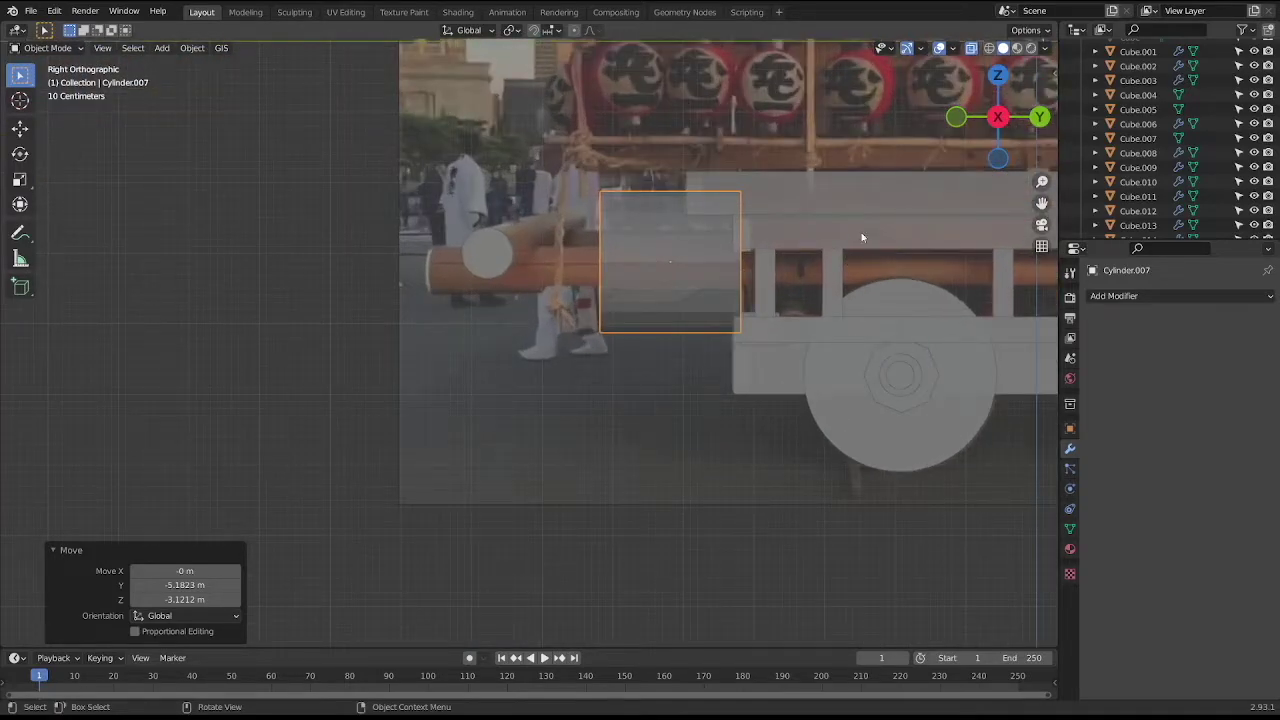
key(s)
click(738, 245)
Lower the cylinder along Z to the wooden pole's height and align it along X.
key(g)
key(z)
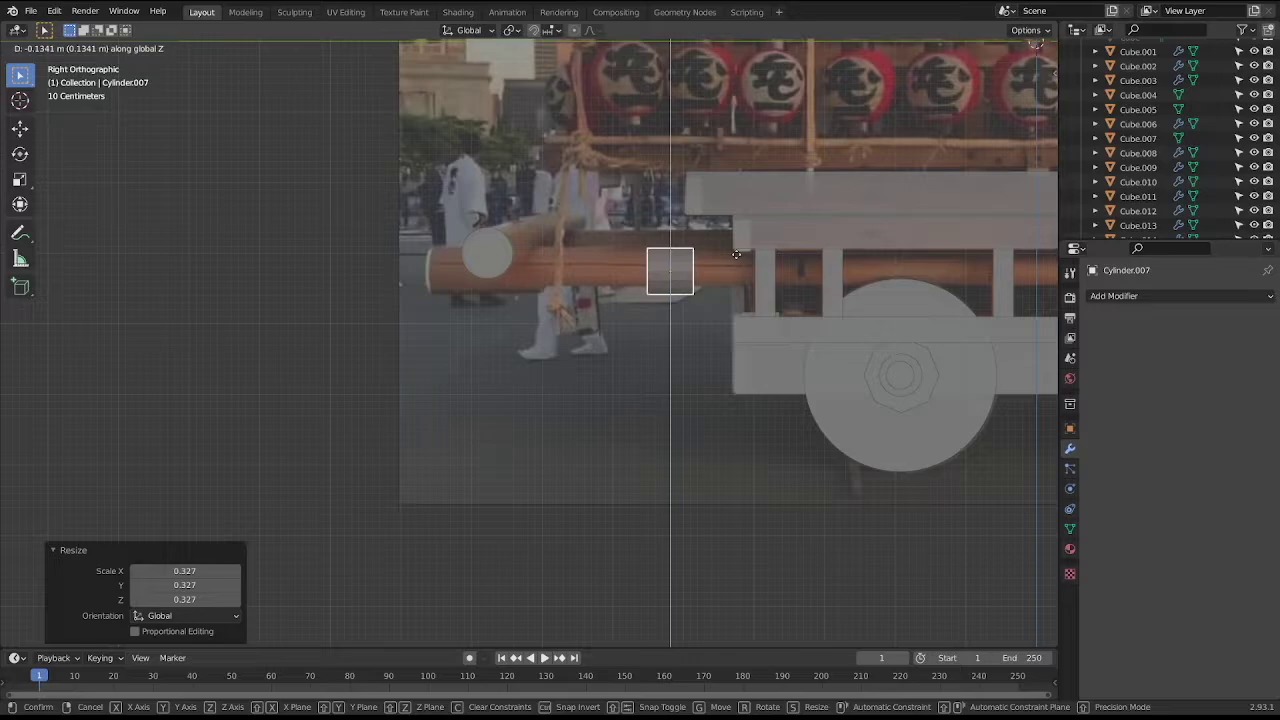
click(737, 257)
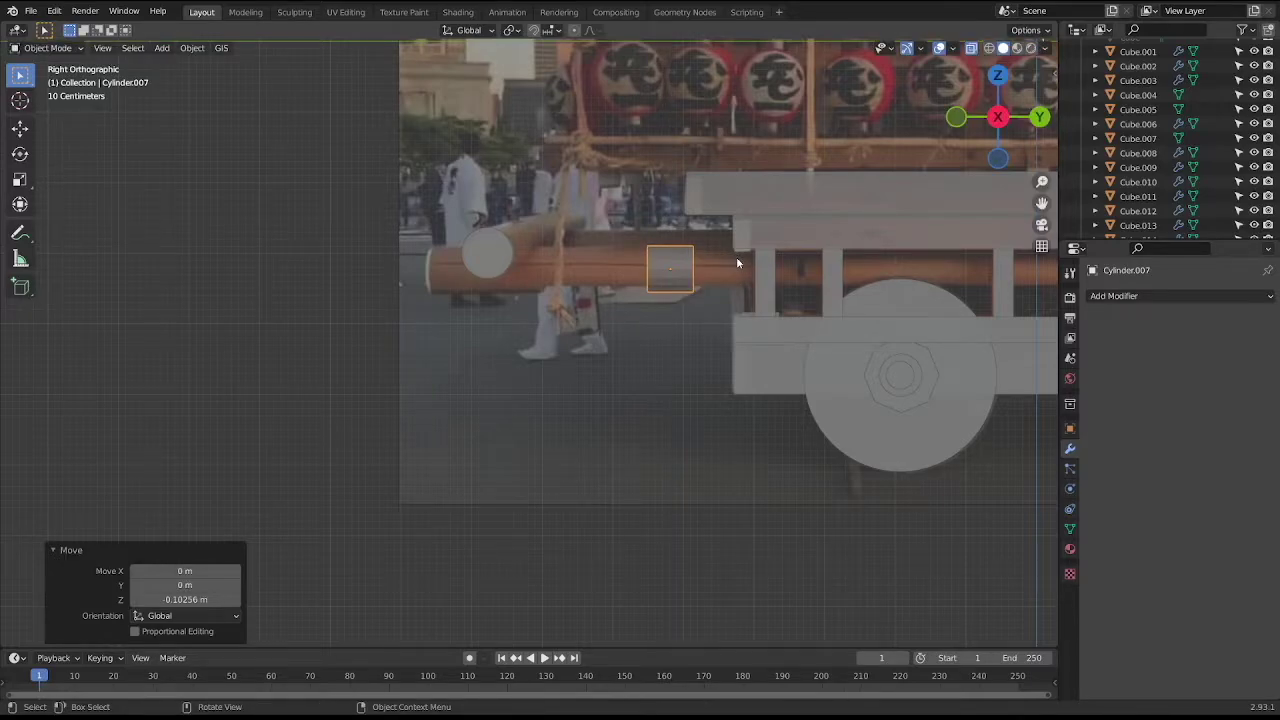
scroll(737, 263, up, 3)
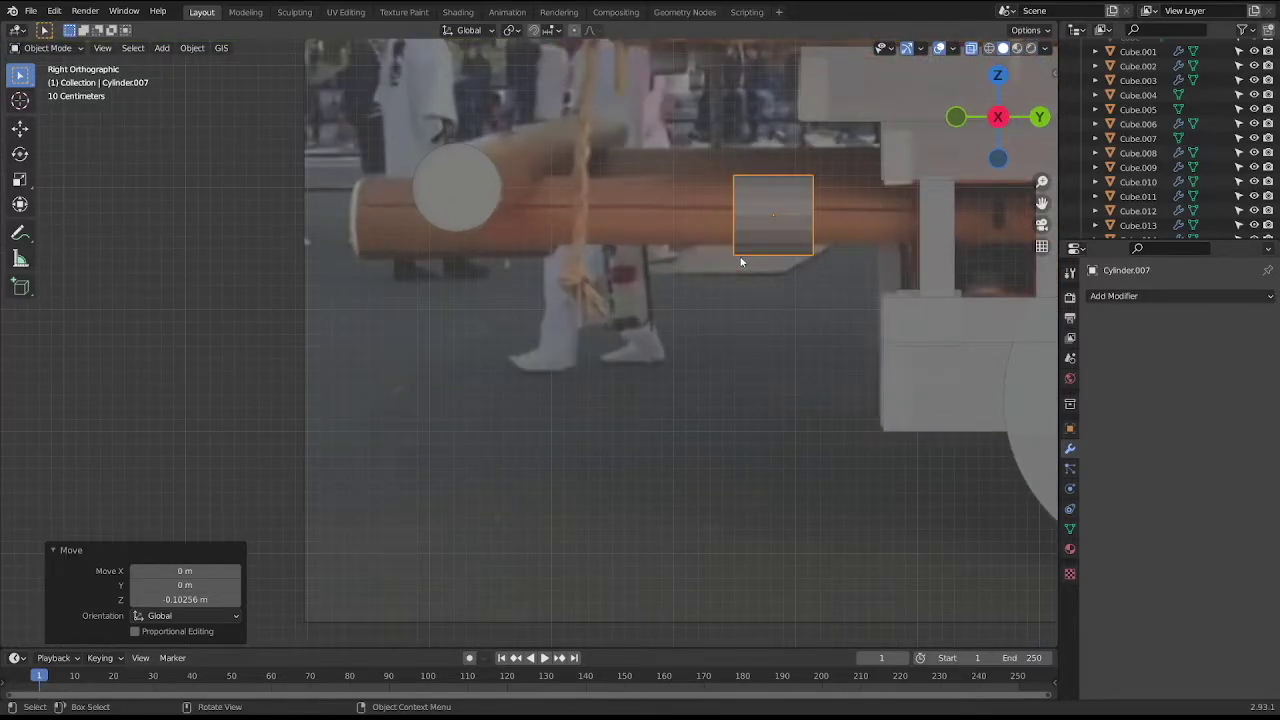
scroll(741, 258, down, 1)
ctrl+scroll(740, 250, down, 2)
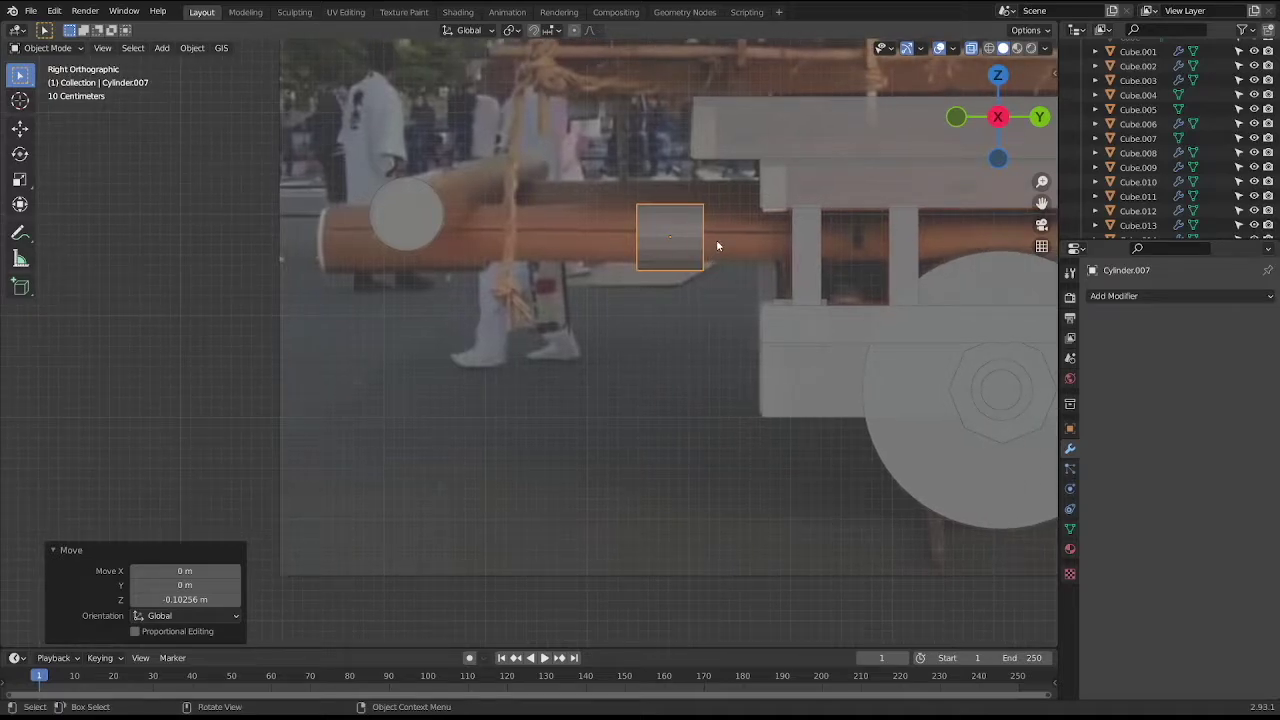
key(KP_1)
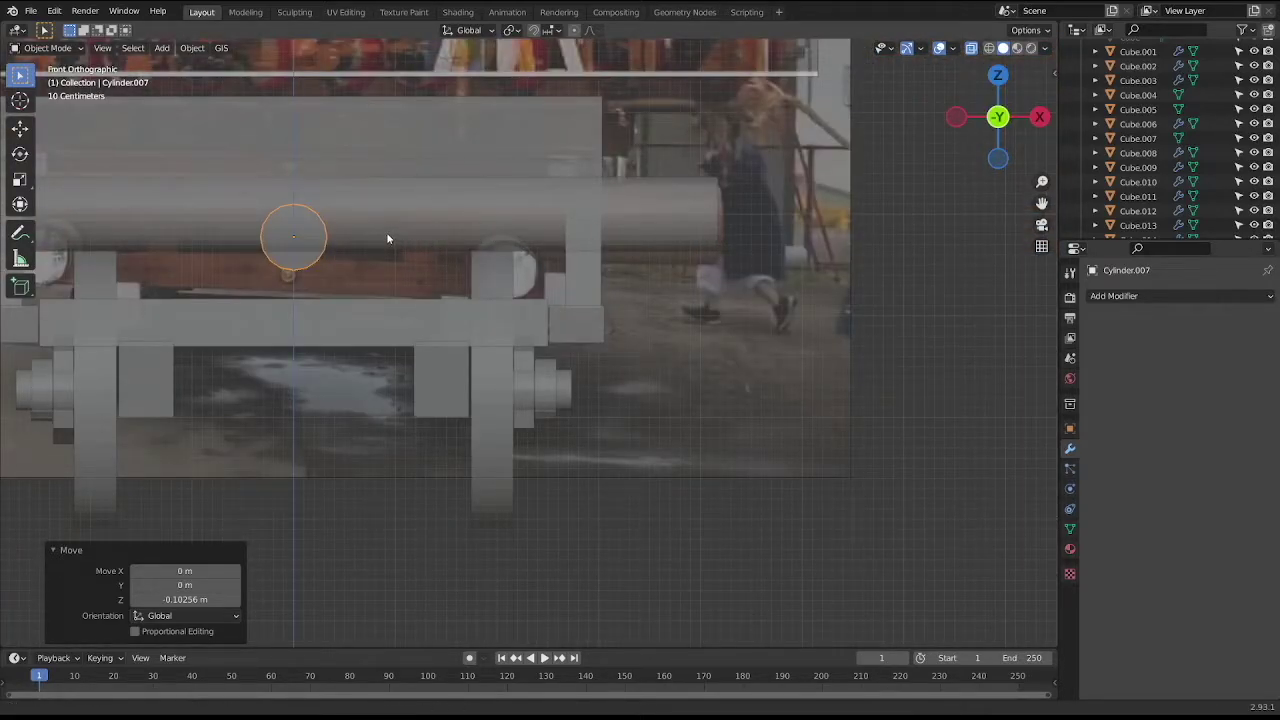
key(g)
key(x)
click(599, 237)
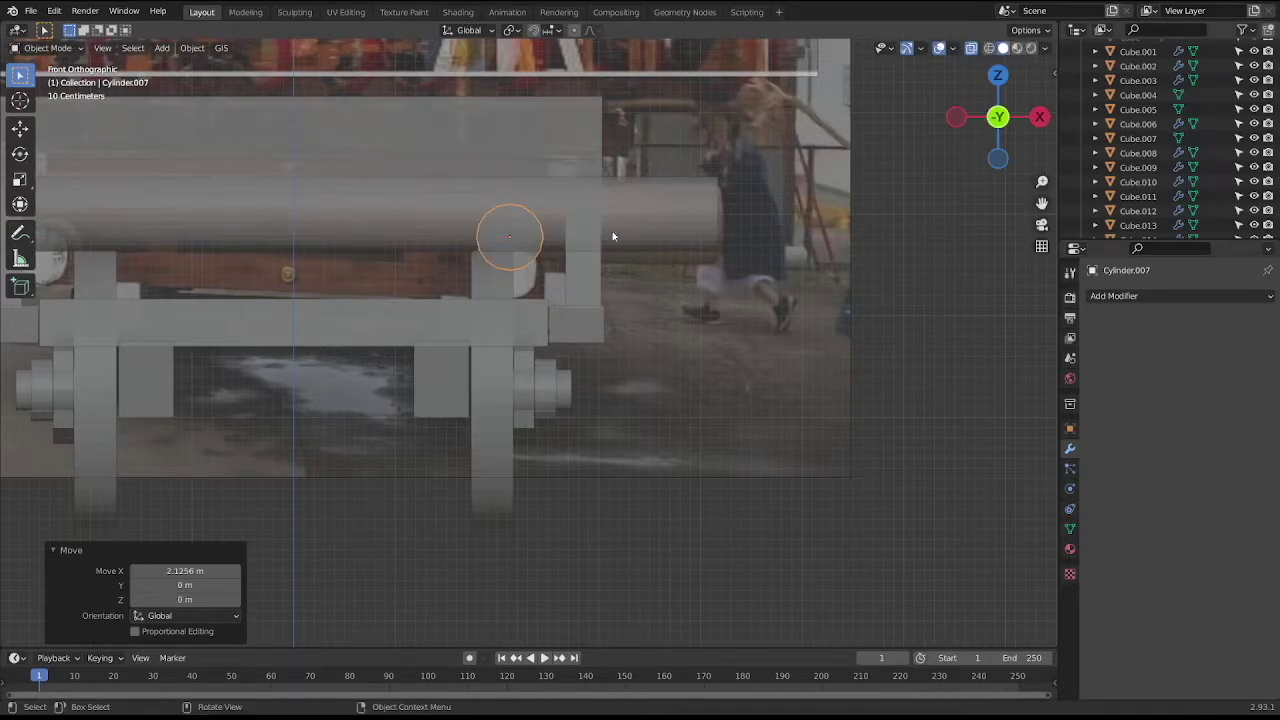
Move the cylinder -3.1234 m along Y to the pole's front end.
scroll(610, 228, up, 3)
key(Tab)
shift+scroll(590, 240, up, 2)
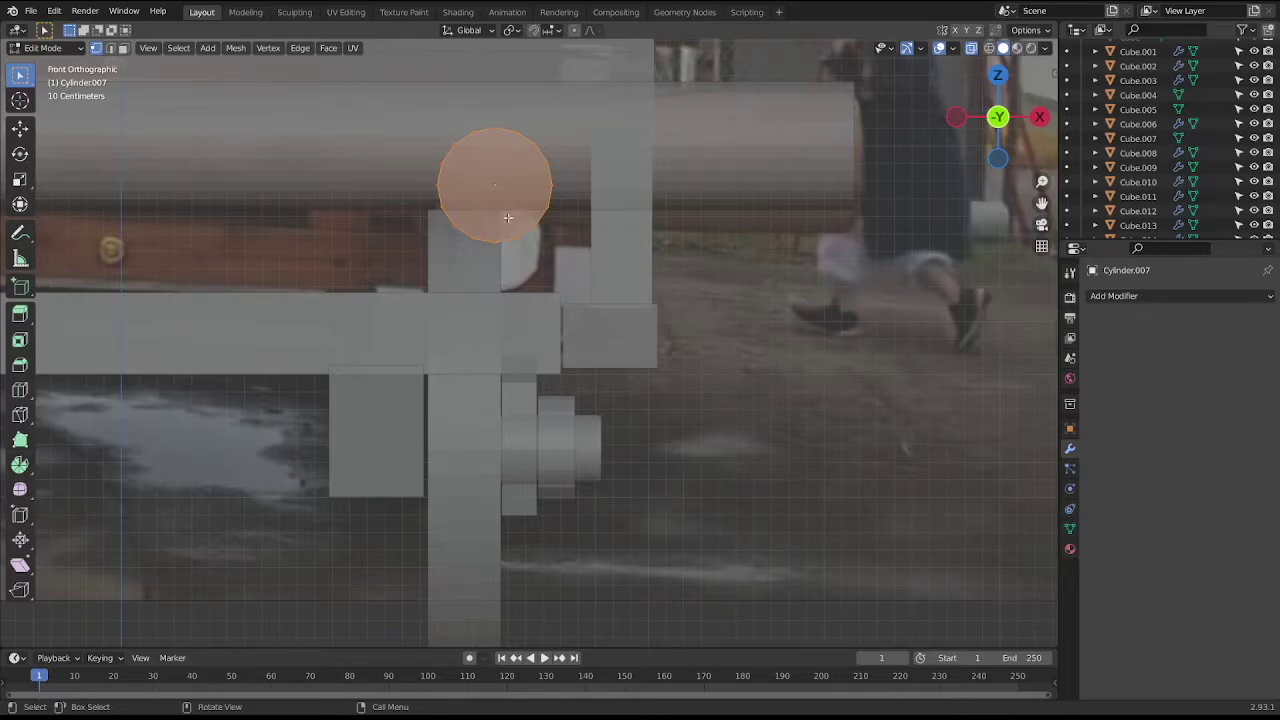
key(KP_3)
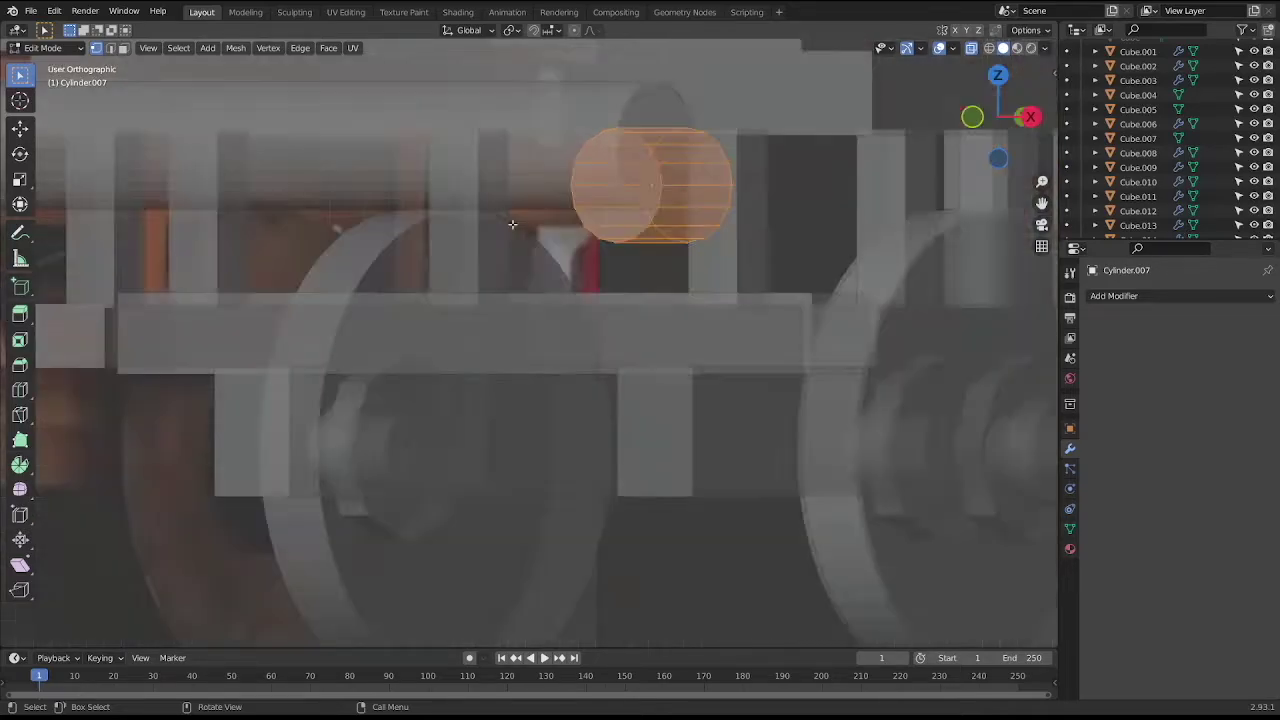
scroll(520, 225, down, 1)
key(Tab)
key(Tab)
key(Tab)
key(g)
key(y)
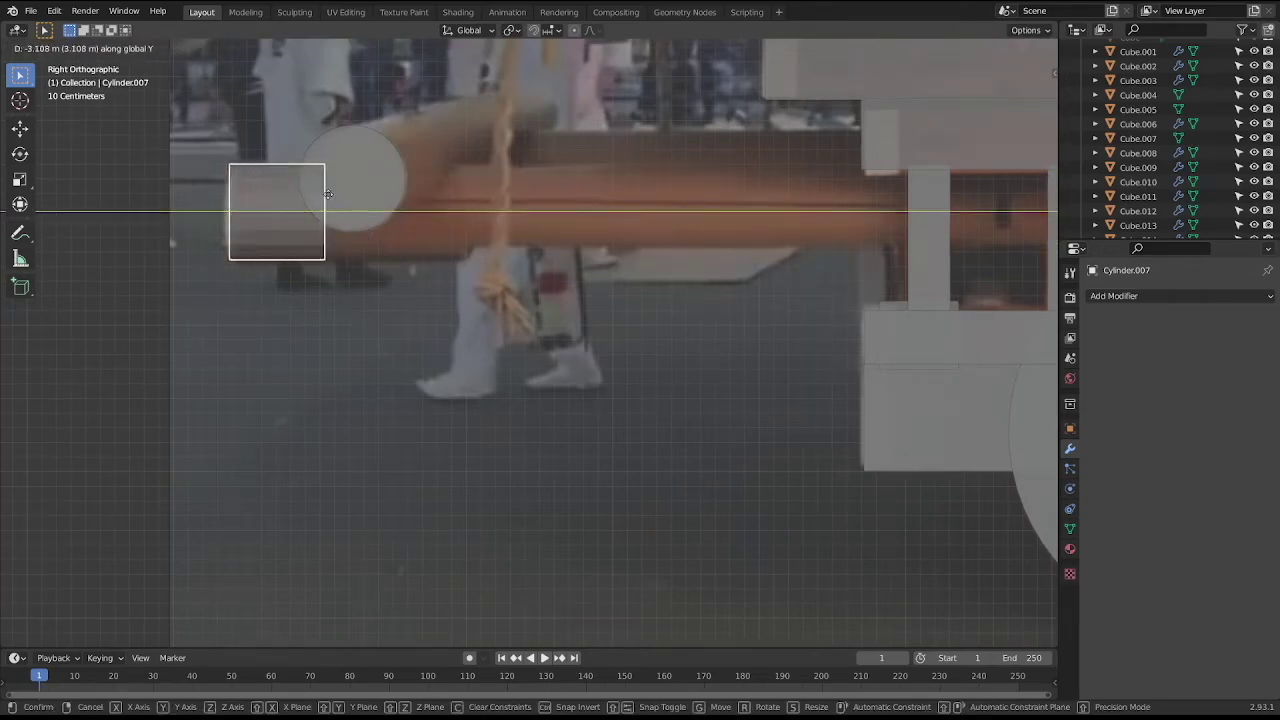
click(391, 203)
scroll(391, 203, down, 5)
scroll(340, 228, up, 1)
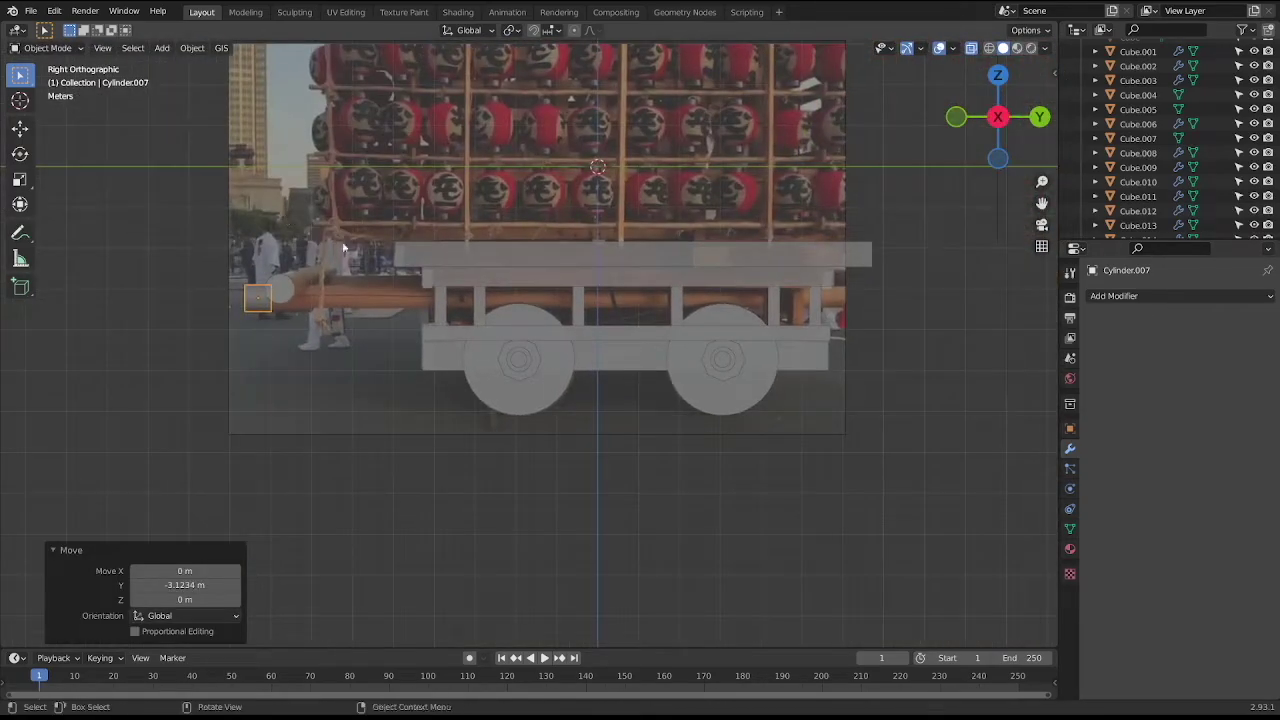
Extrude Cylinder.007's end about 17 m along Y into a cart-length pole, then reselect it.
key(Tab)
key(e)
key(y)
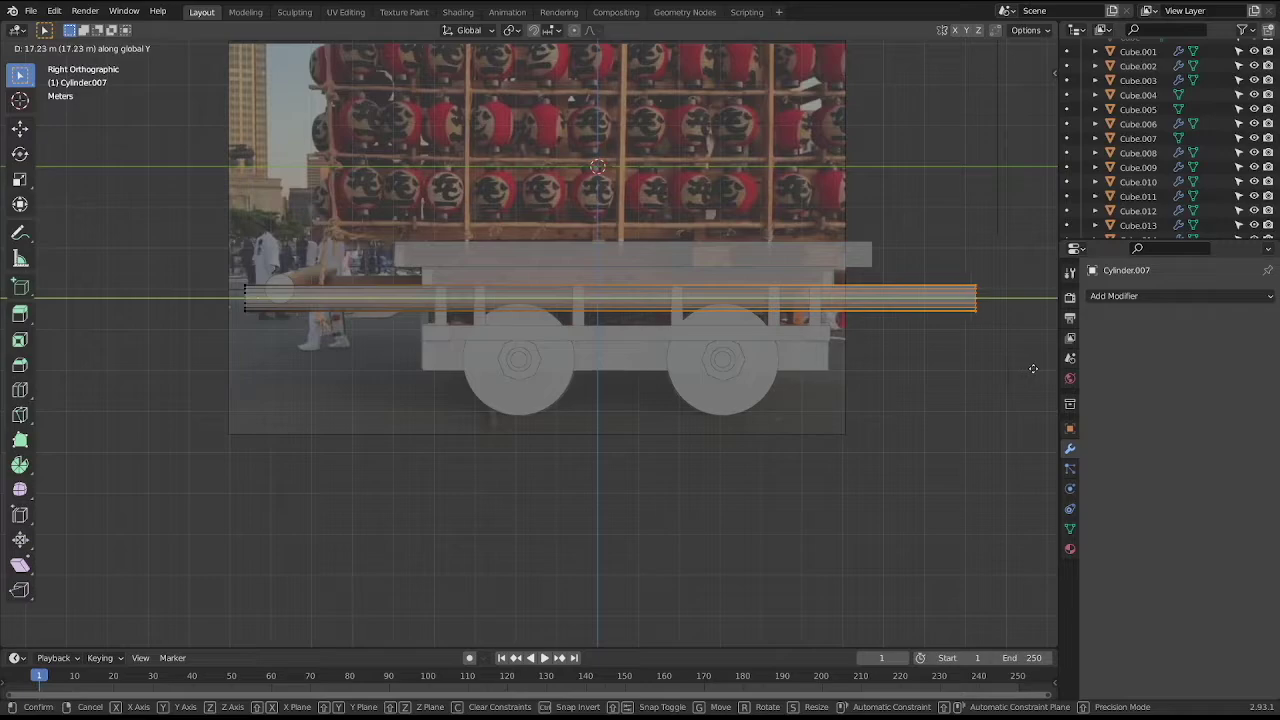
click(1036, 370)
key(Tab)
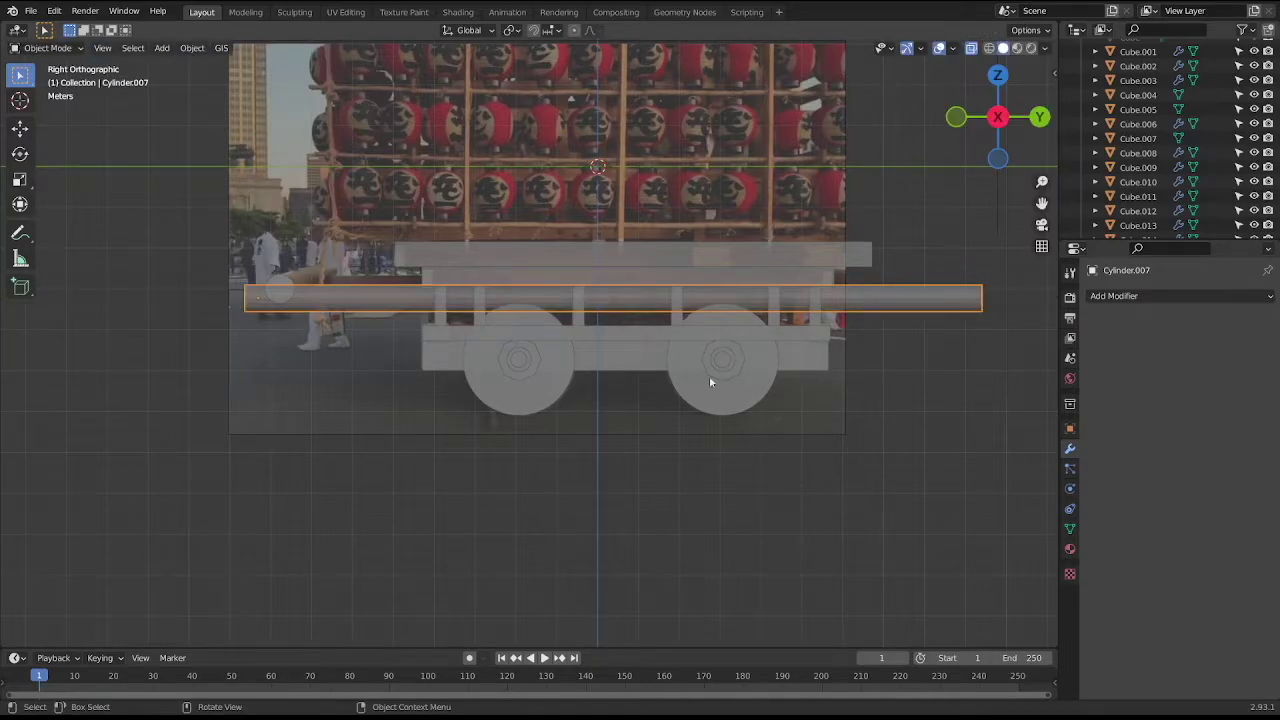
click(710, 382)
click(285, 288)
click(285, 288)
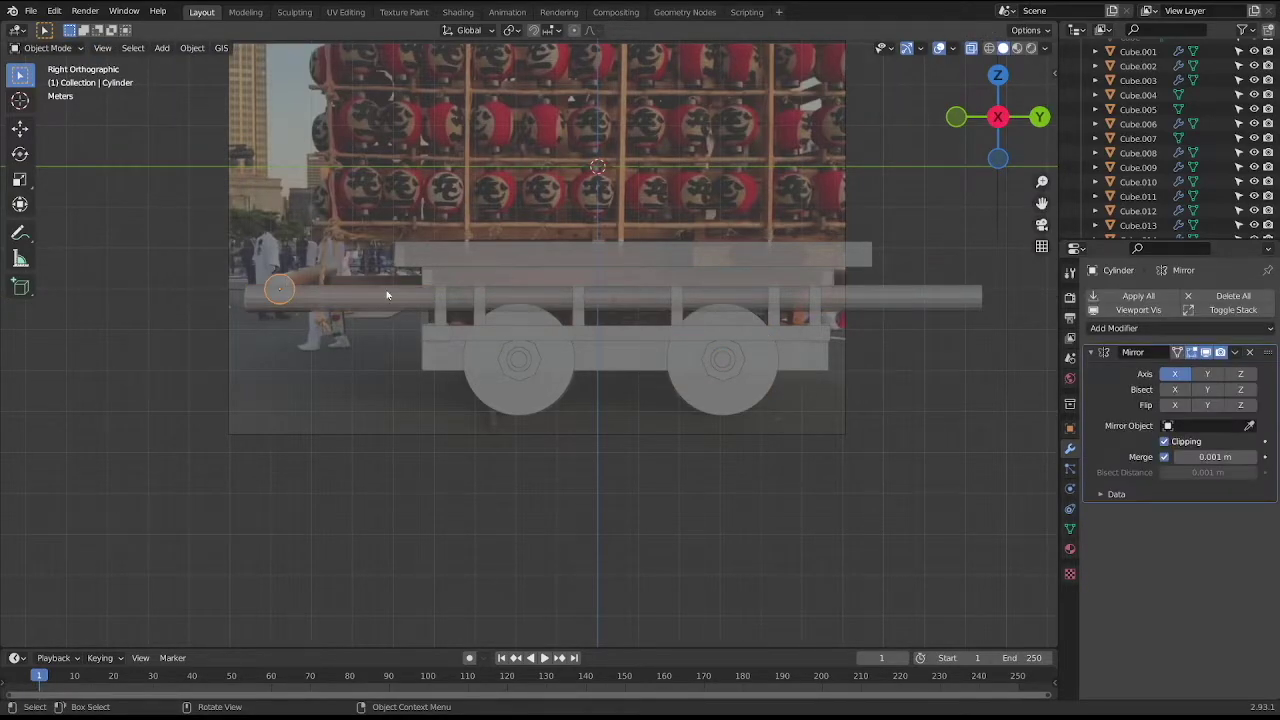
click(387, 294)
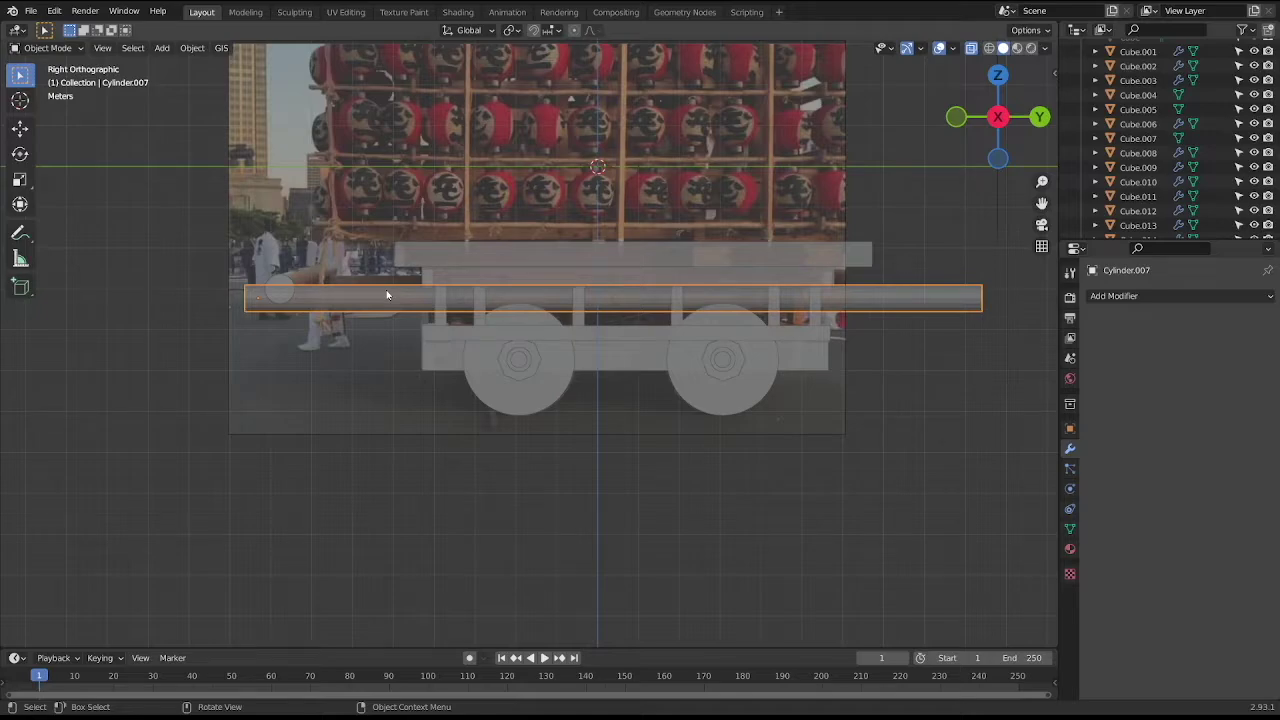
Duplicate the long pole just above it and rotate the copy 90° about Z.
key(shift+d)
click(356, 256)
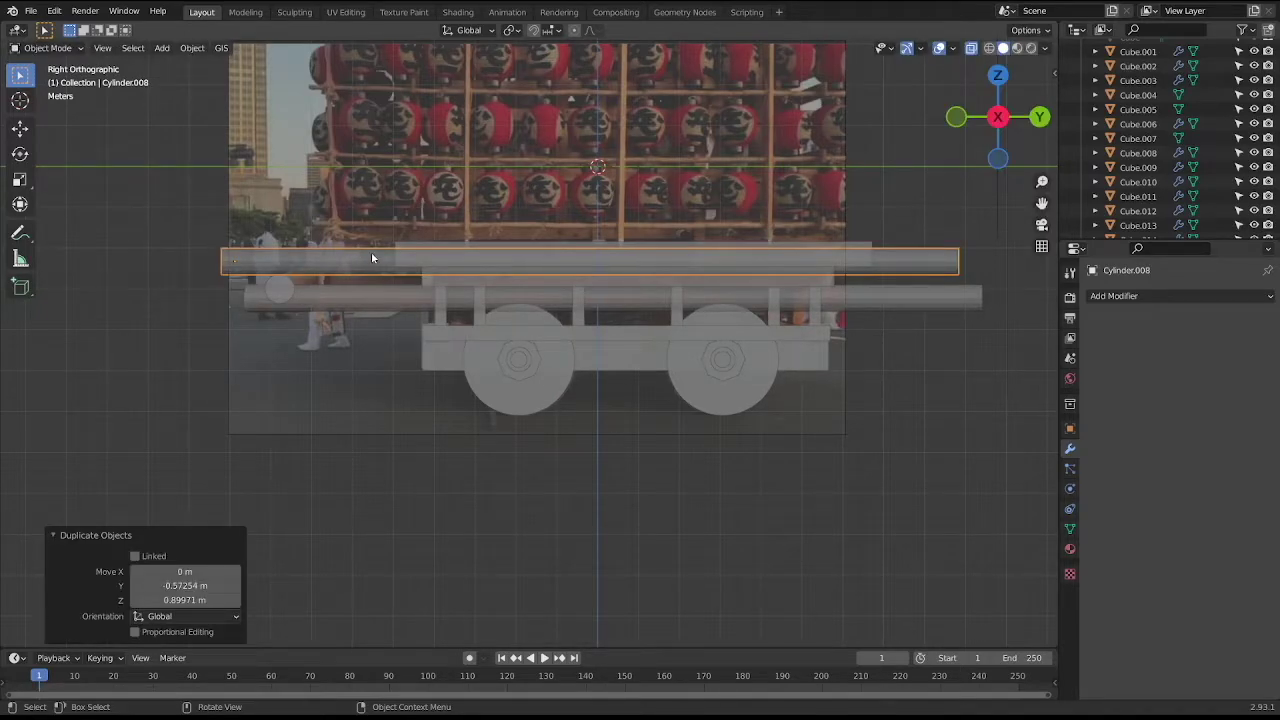
text(rz18)
key(Escape)
key(r)
key(Escape)
text(rz90)
key(Return)
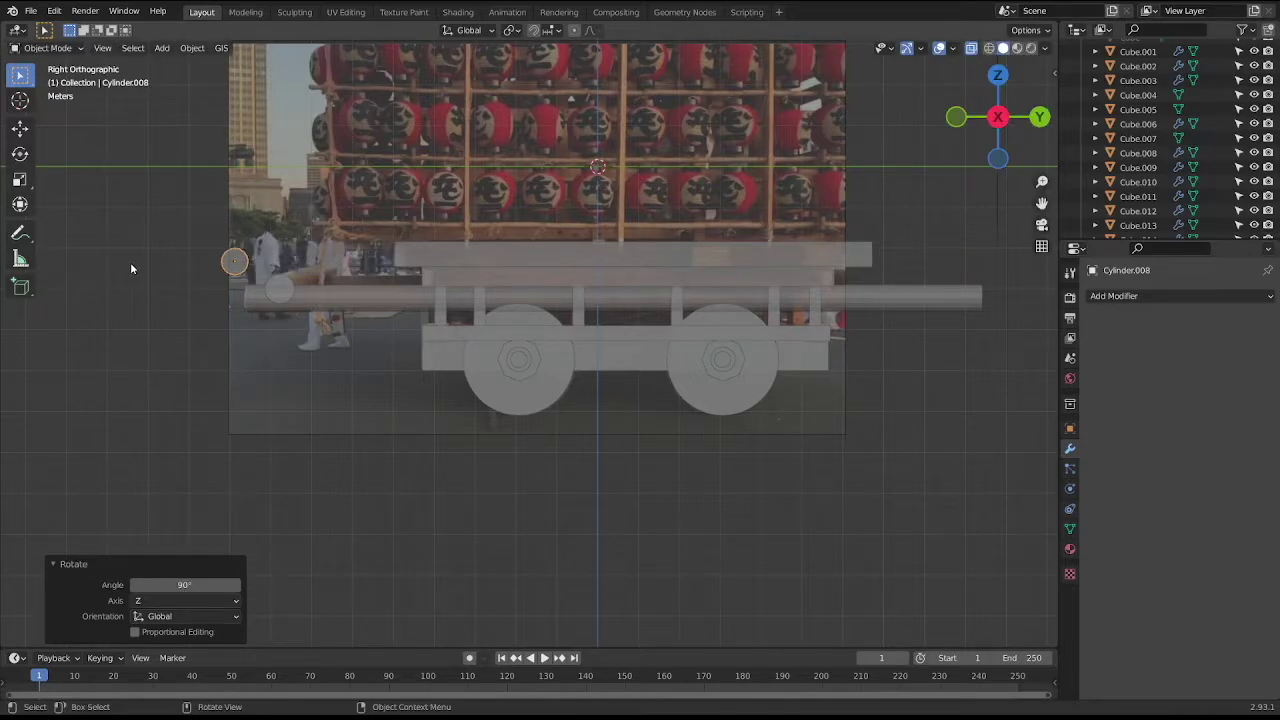
In front view, position the crosswise pole and pull its left end in along X to cart width.
key(KP_1)
key(g)
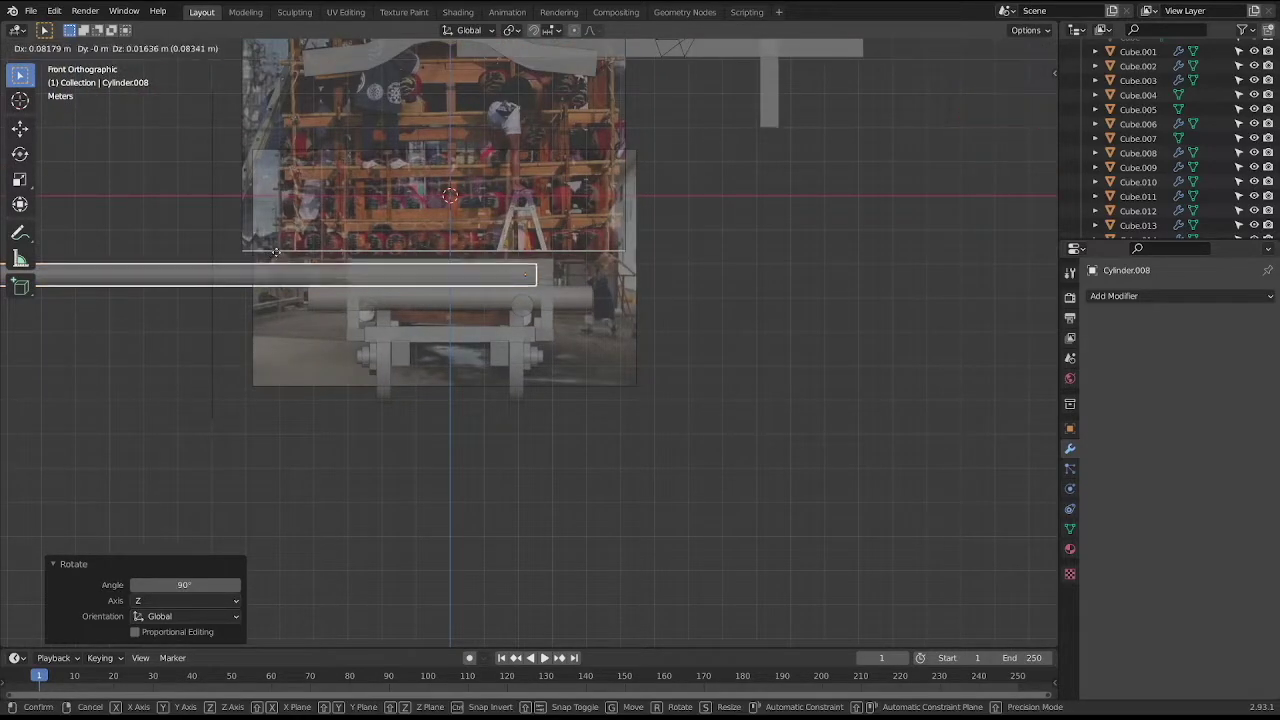
click(331, 268)
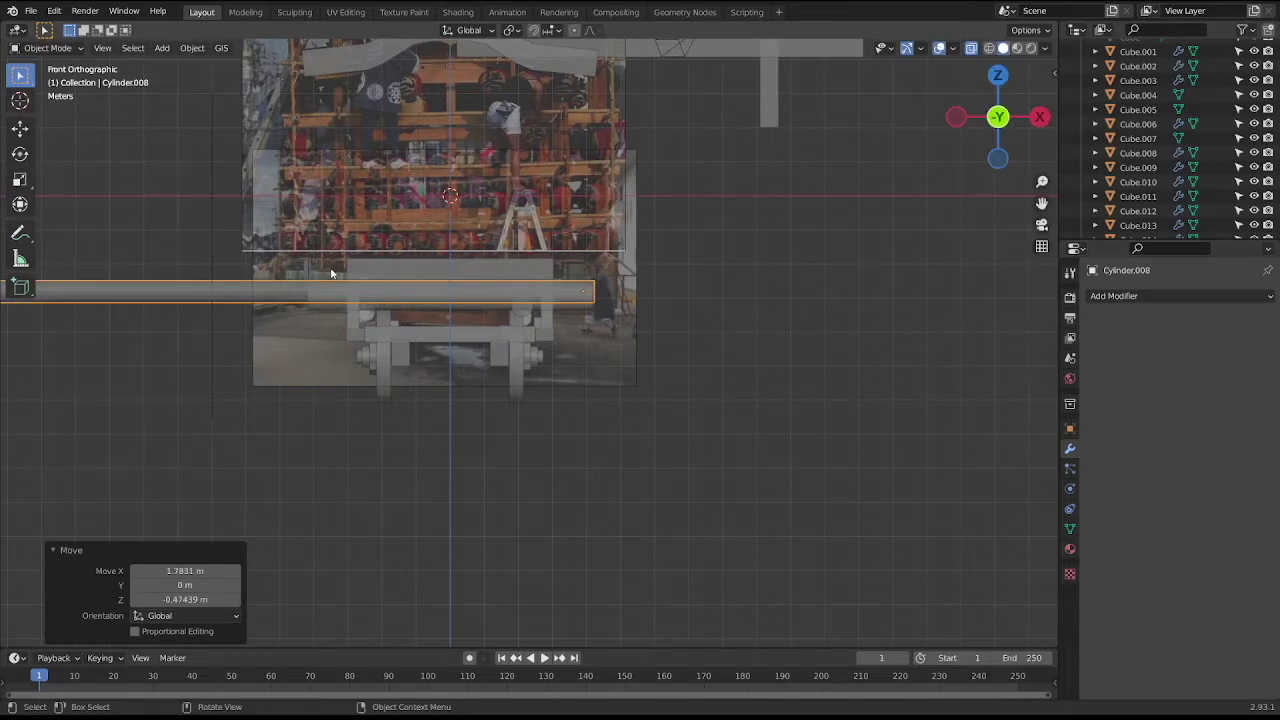
scroll(337, 277, down, 2)
key(Tab)
drag(147, 270, 223, 426)
key(g)
key(x)
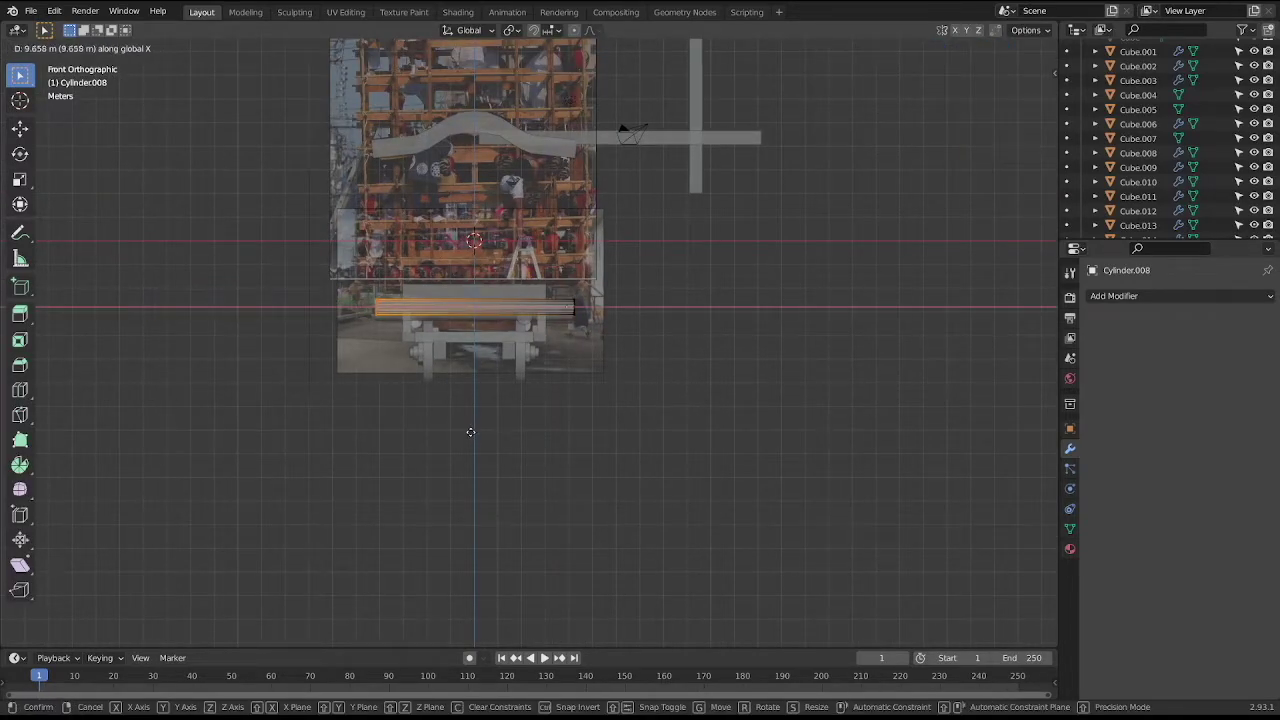
click(471, 432)
key(Tab)
mouse_move(614, 397)
middle_down()
mouse_move(600, 386)
mouse_move(460, 428)
middle_up()
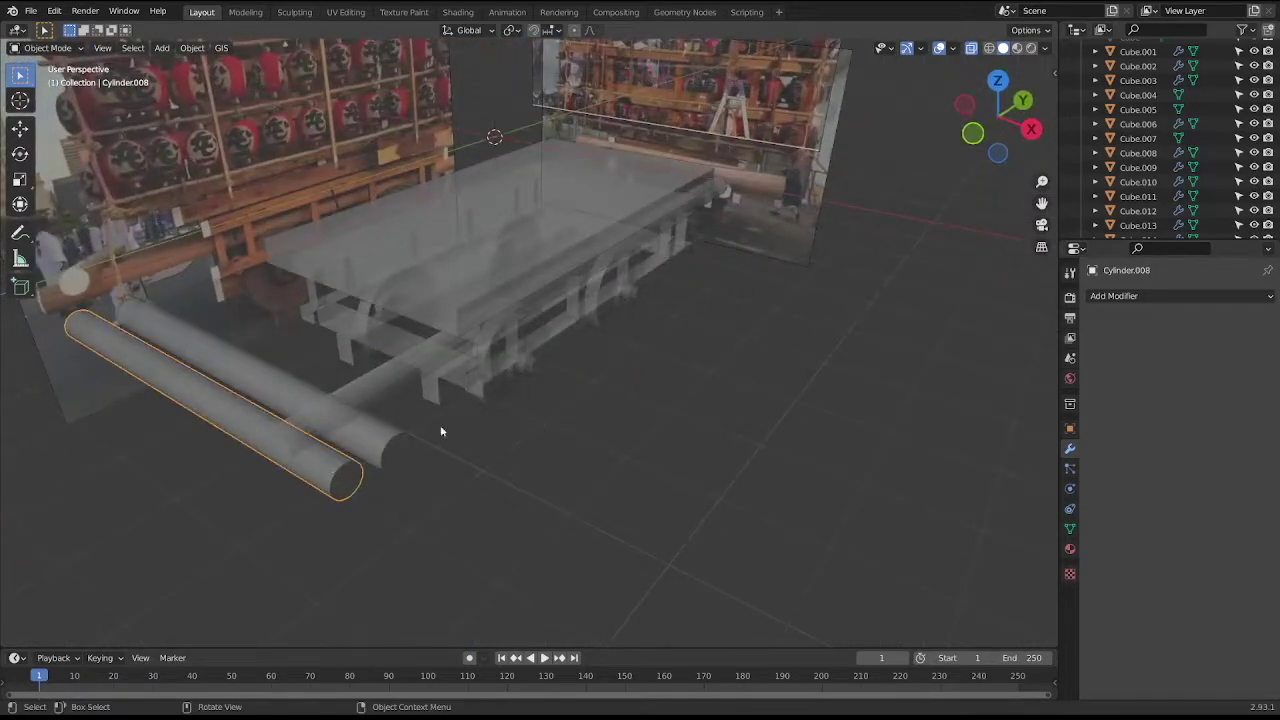
Delete the extra cylinder and give both end rings of the short front cylinder crease 1.
click(397, 441)
key(Delete)
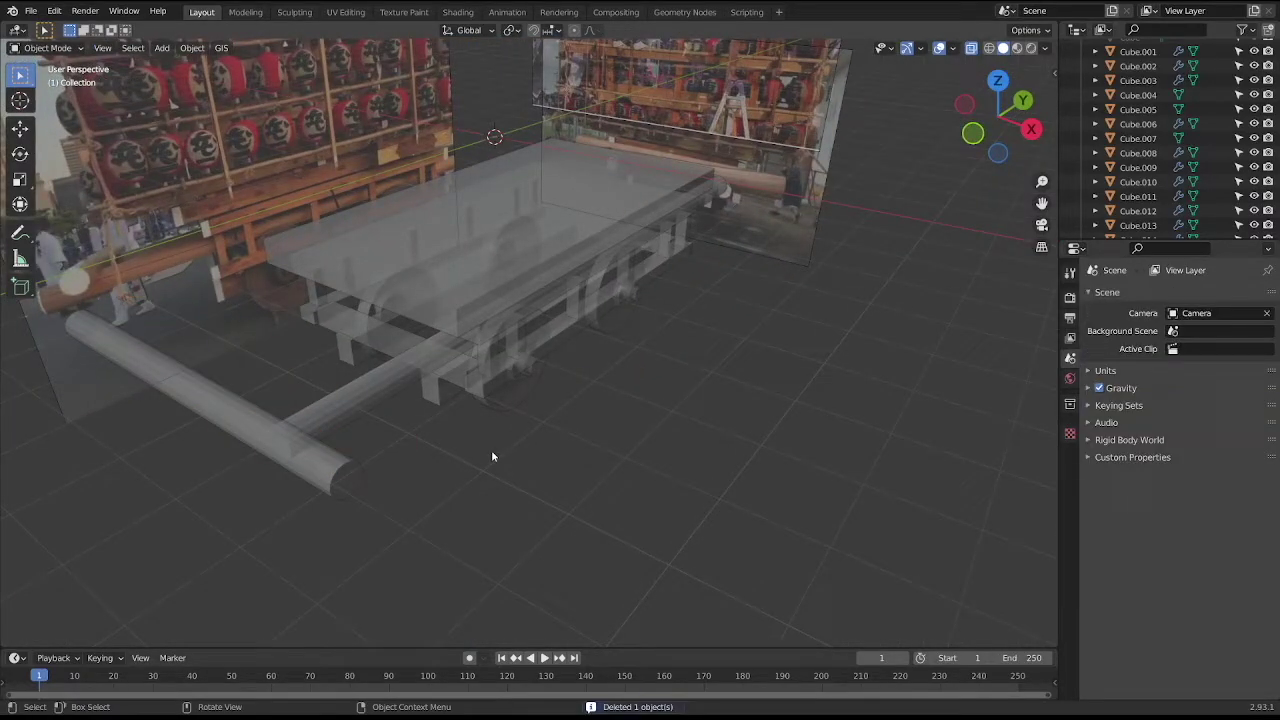
click(228, 438)
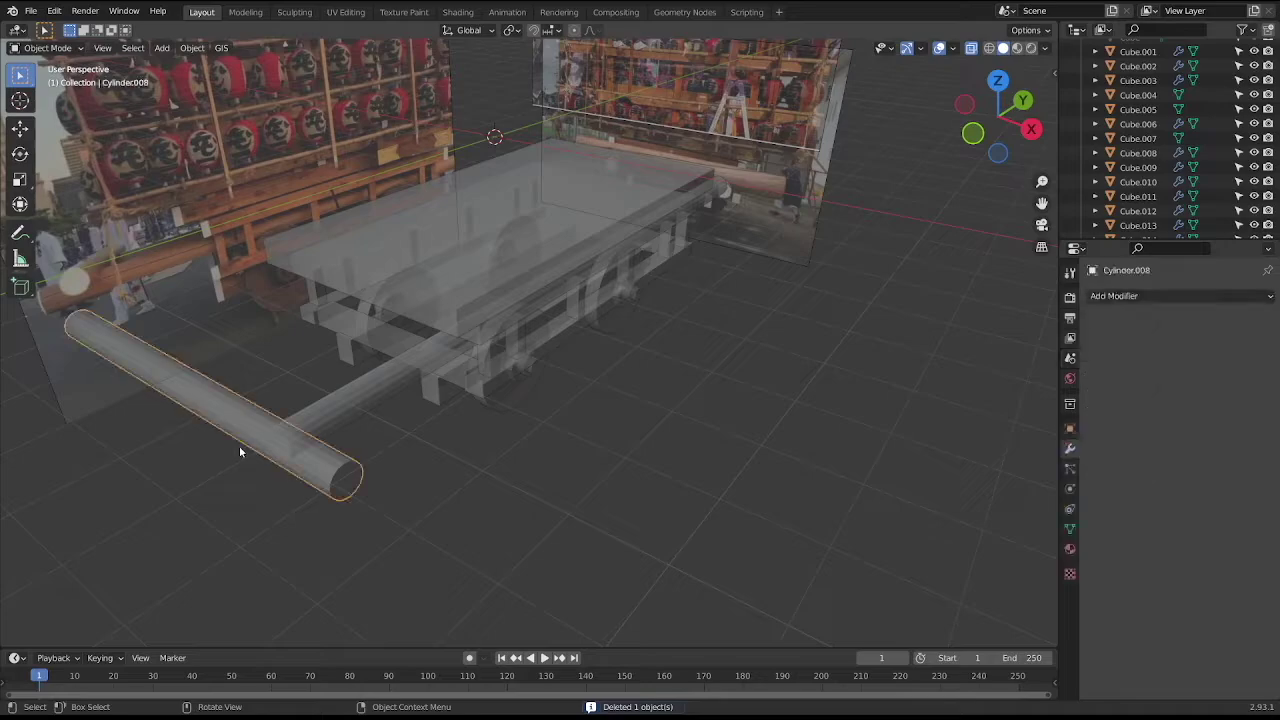
shift+middle_drag(309, 462, 340, 455)
key(Tab)
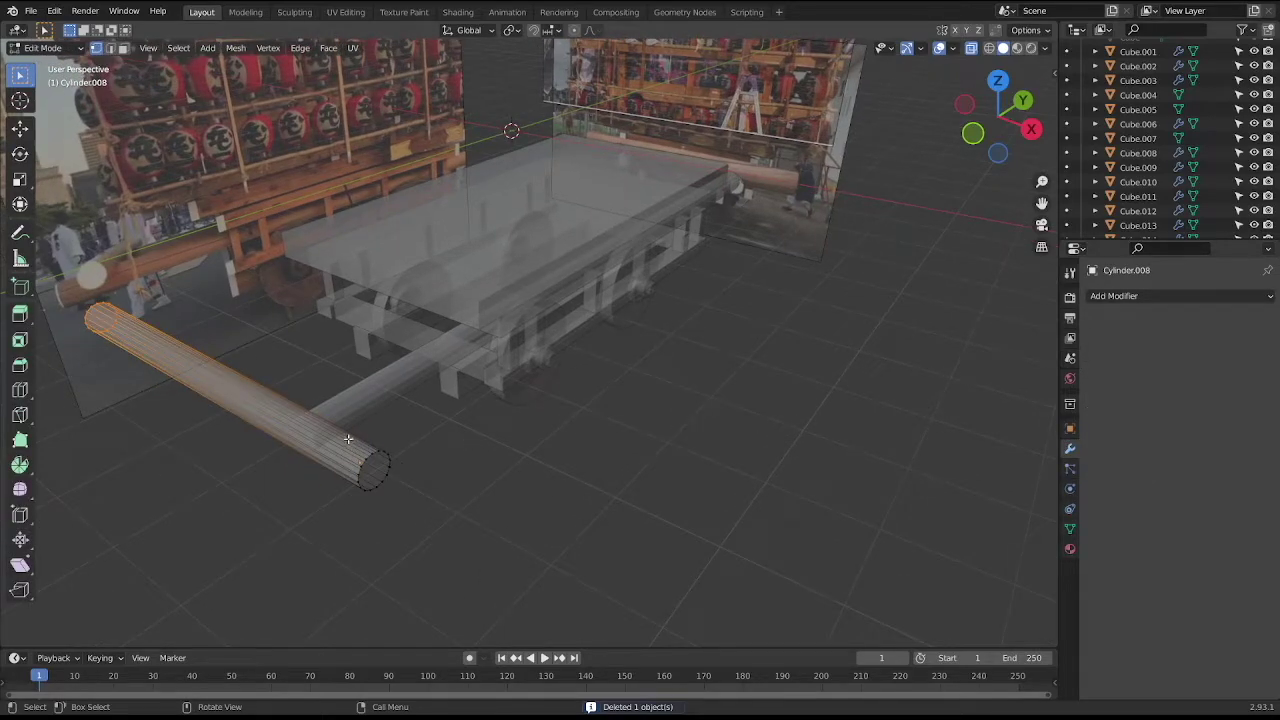
alt+click(388, 468)
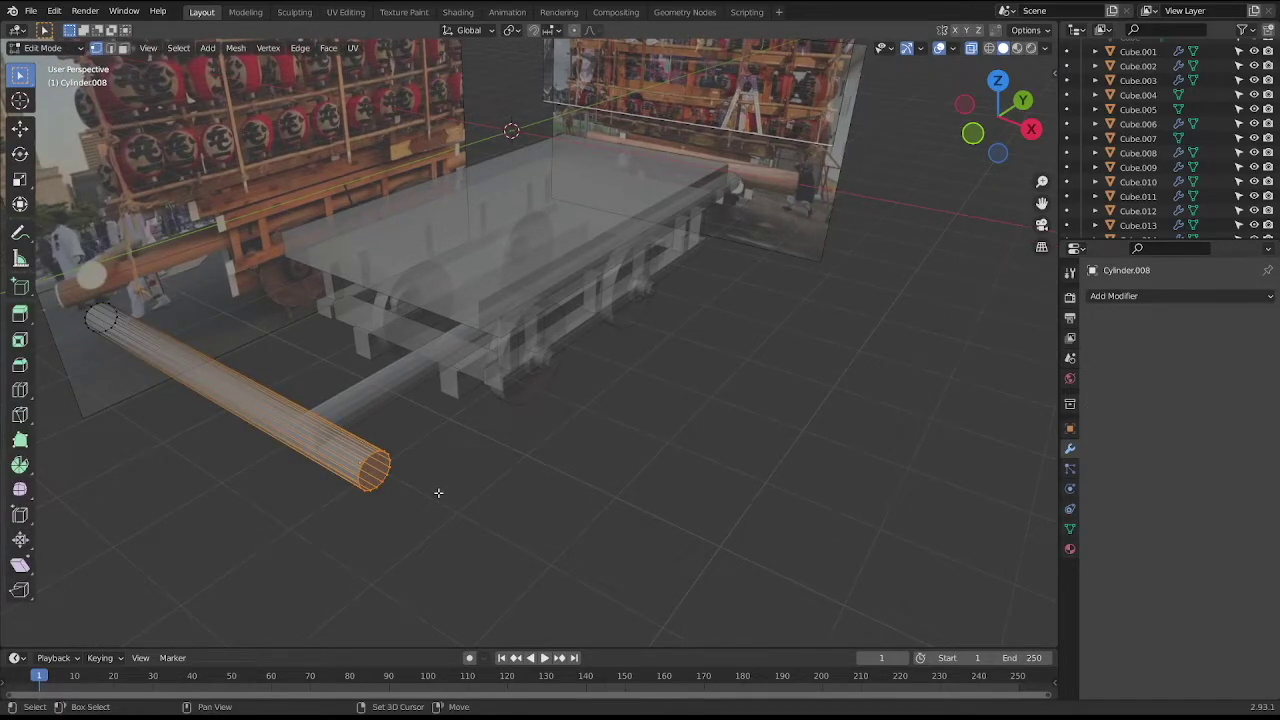
key(shift+e)
click(733, 367)
alt+click(100, 320)
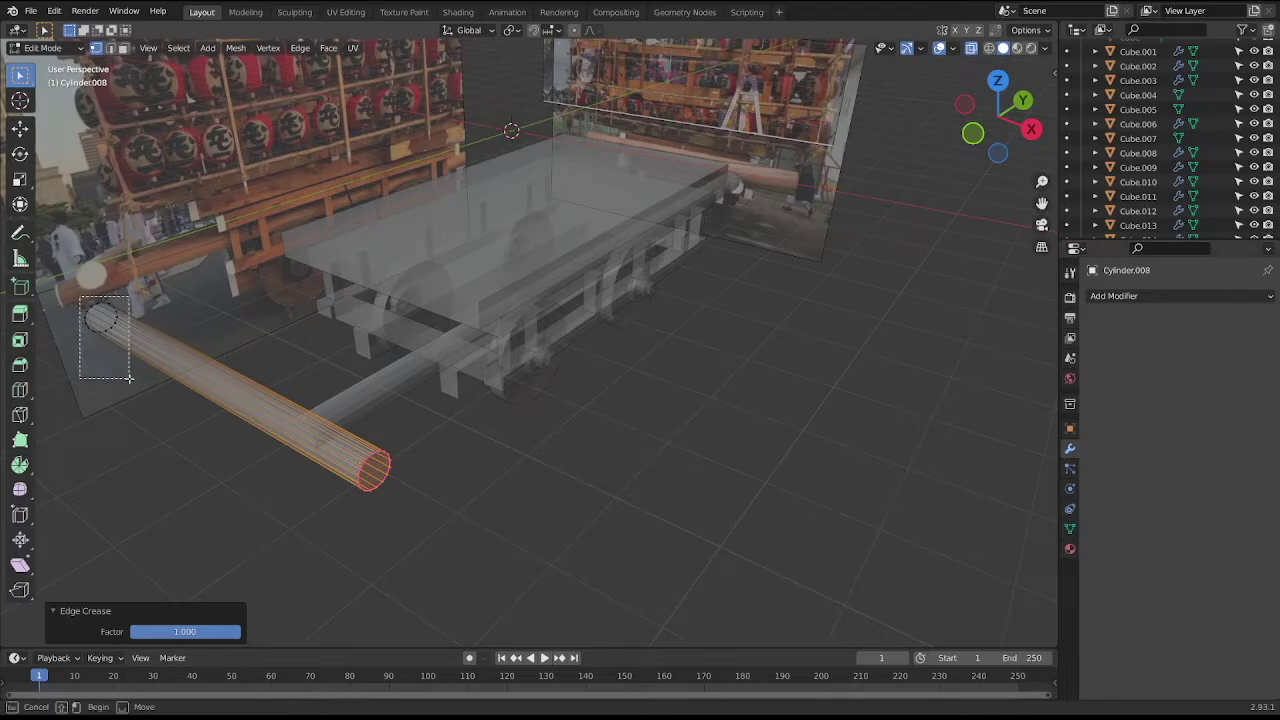
key(shift+e)
click(525, 587)
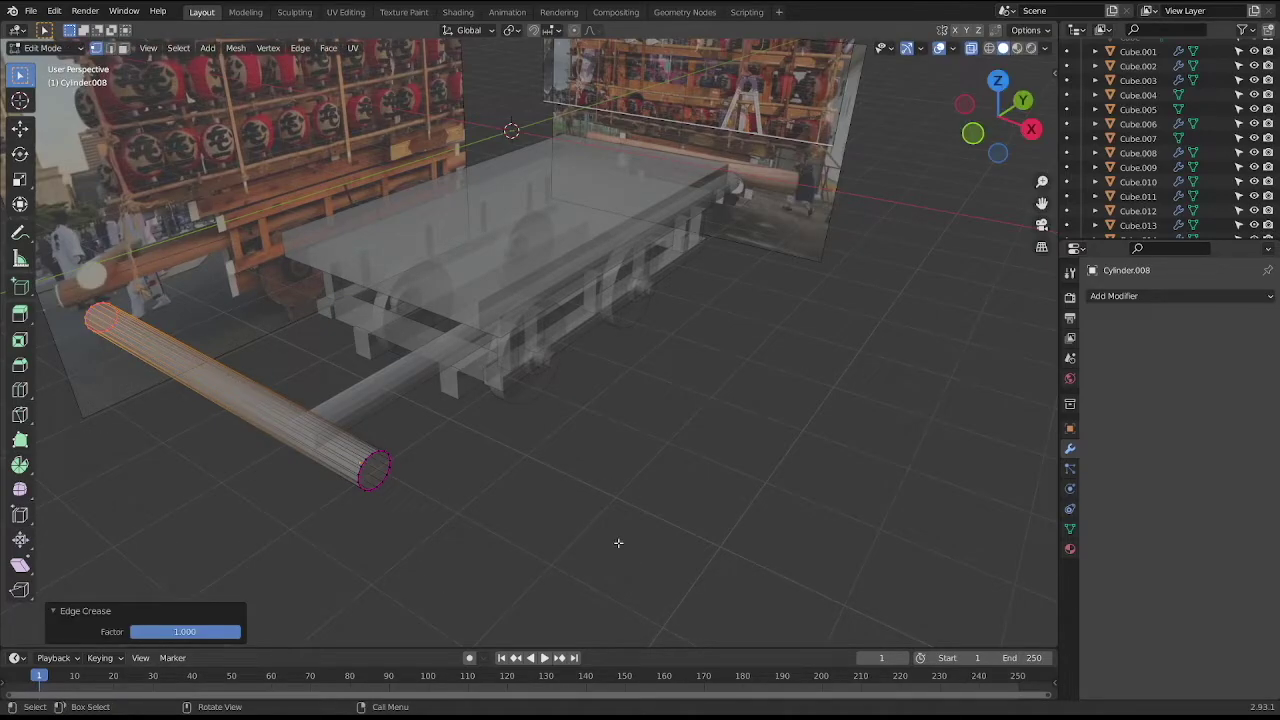
key(Tab)
Give both end rings of the long middle cylinder crease 1, then return to Object Mode.
click(422, 378)
key(Tab)
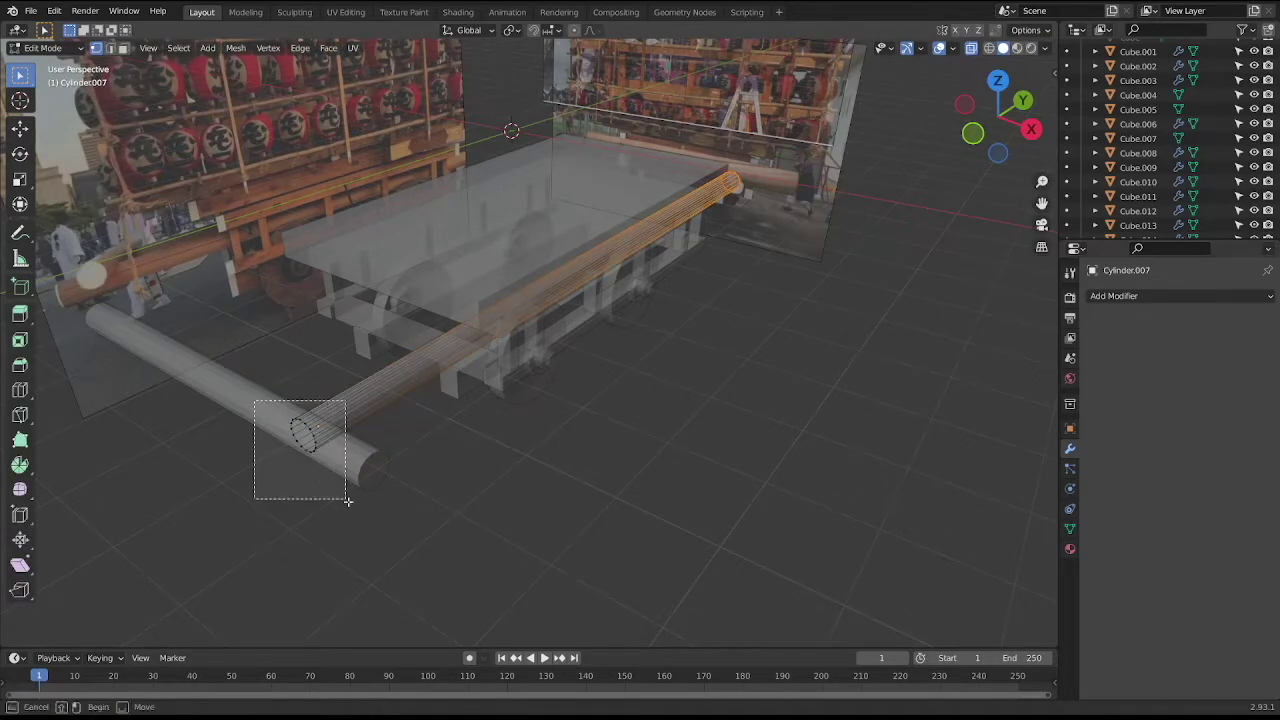
drag(262, 402, 332, 484)
key(shift+e)
click(827, 530)
alt+click(730, 185)
key(shift+e)
click(927, 505)
key(Tab)
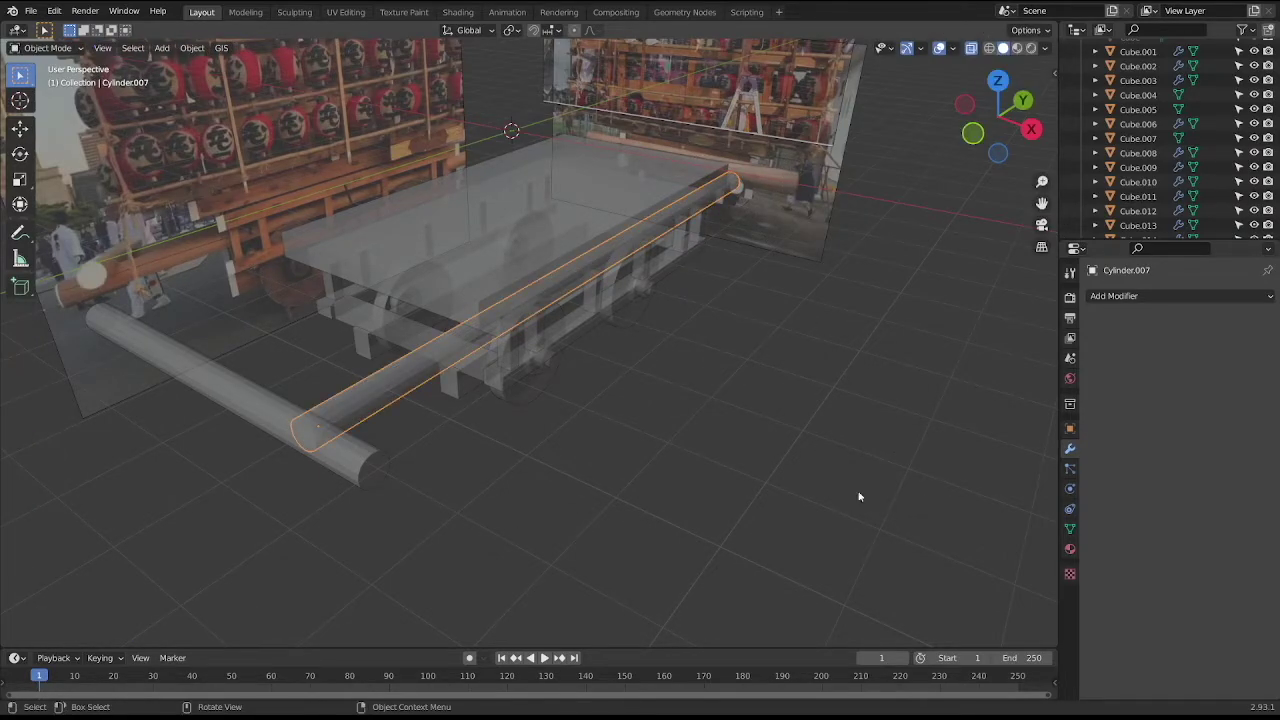
Add a Subdivision Surface modifier to the long middle cylinder with viewport level 2.
click(1180, 296)
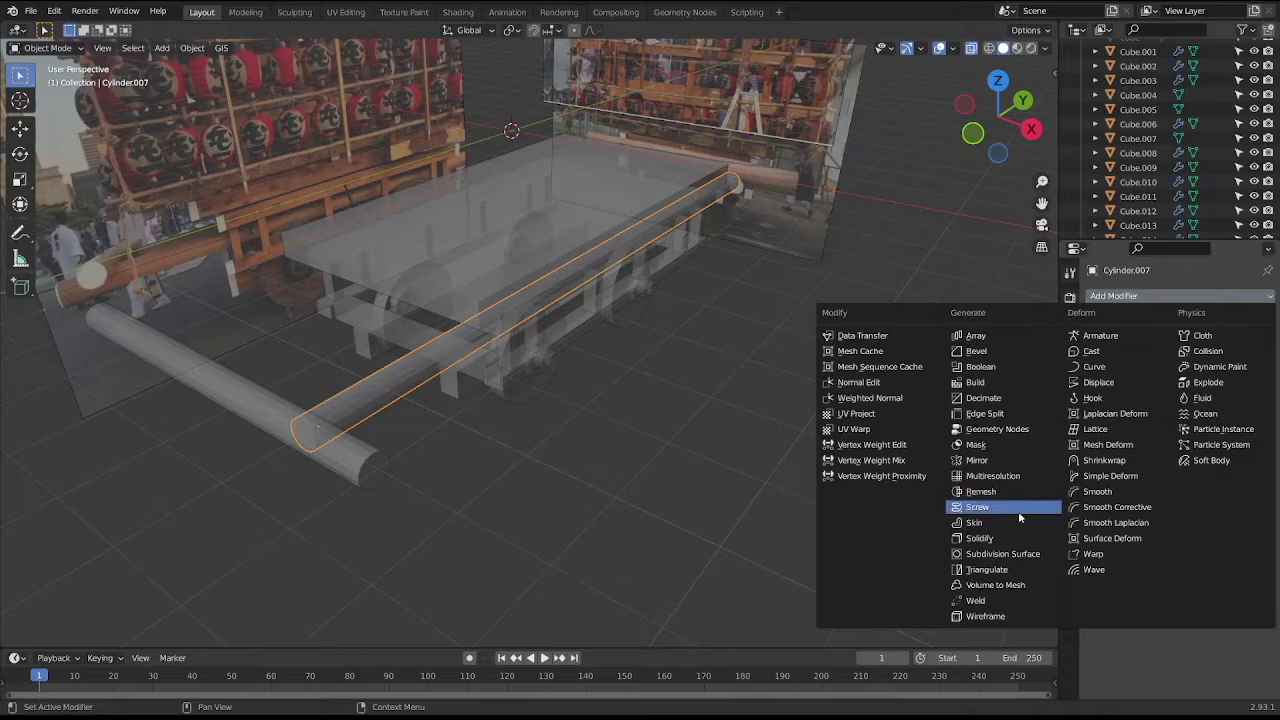
click(1017, 555)
click(1255, 392)
Add a Subdivision Surface modifier to the short front cylinder.
click(746, 423)
click(345, 455)
click(1134, 298)
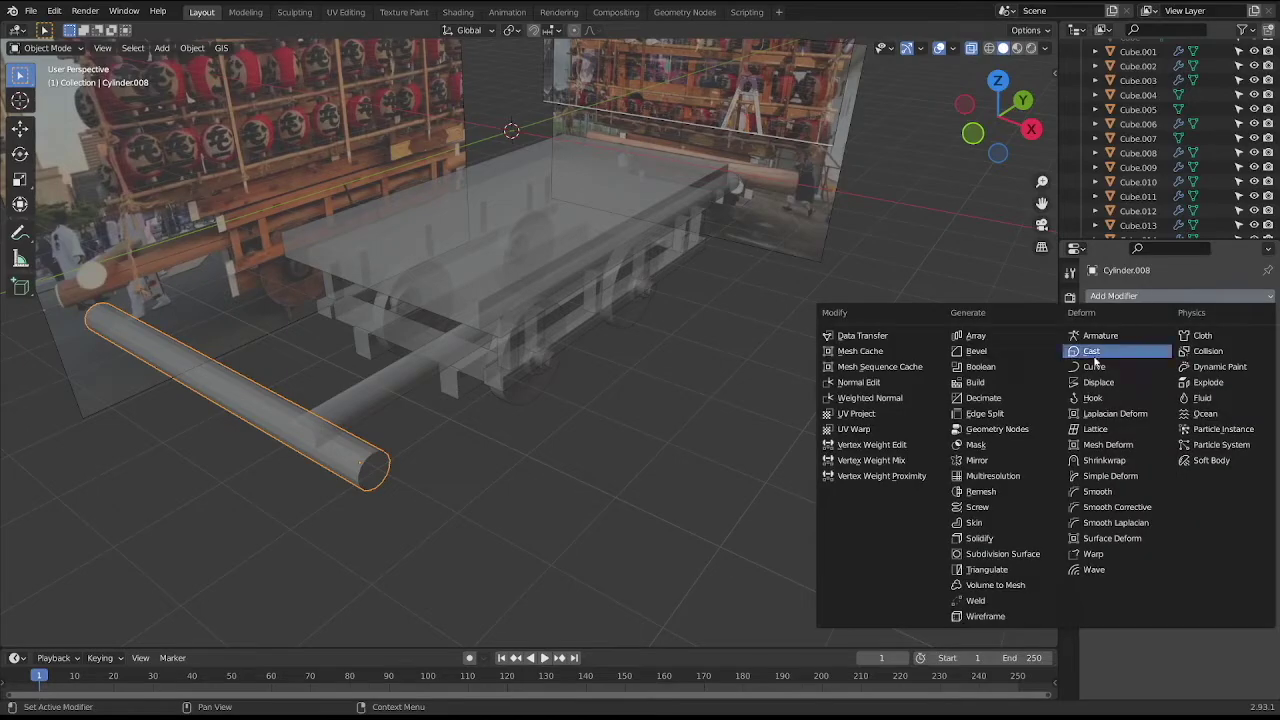
click(1000, 554)
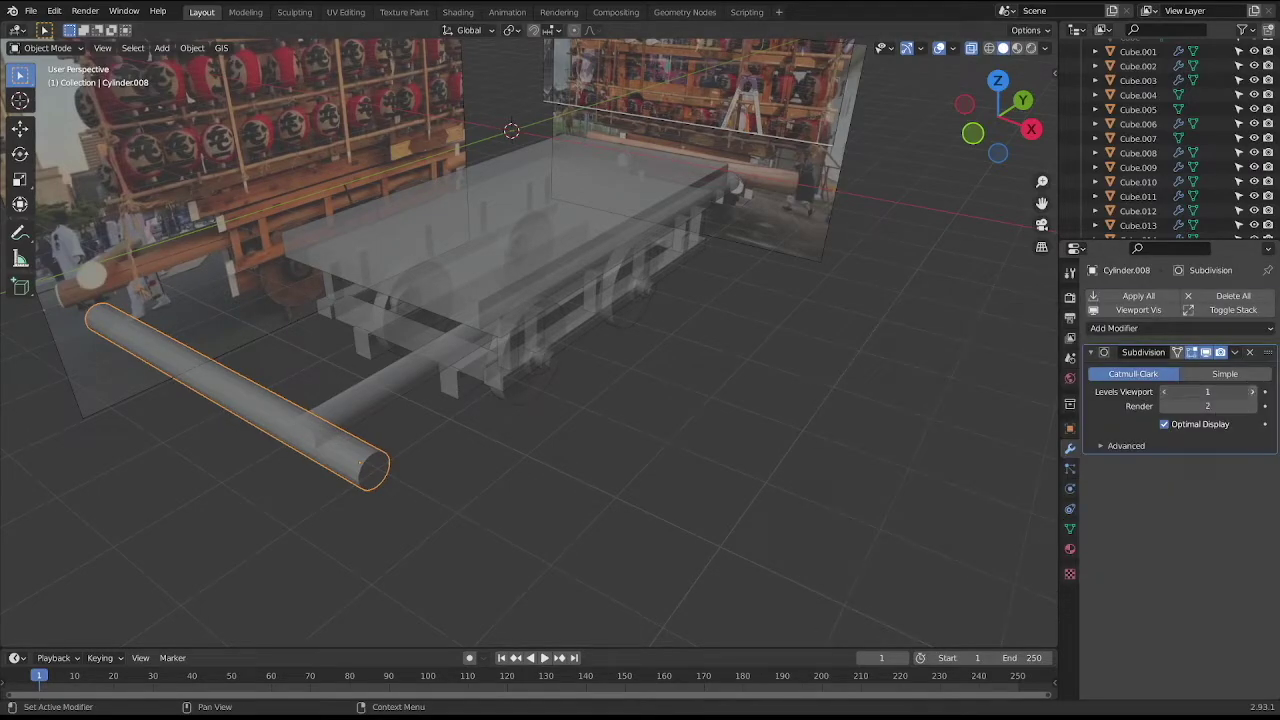
Select the long middle cylinder in front view and duplicate it.
click(383, 399)
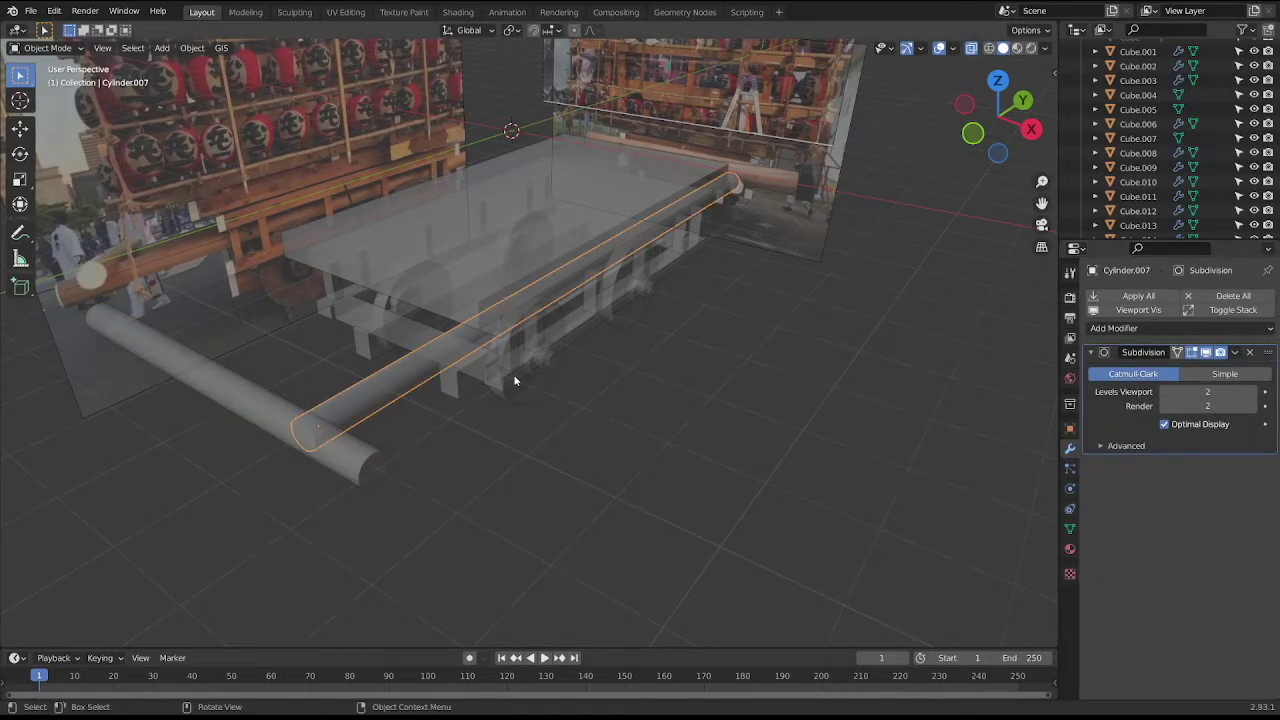
key(KP_1)
key(shift+d)
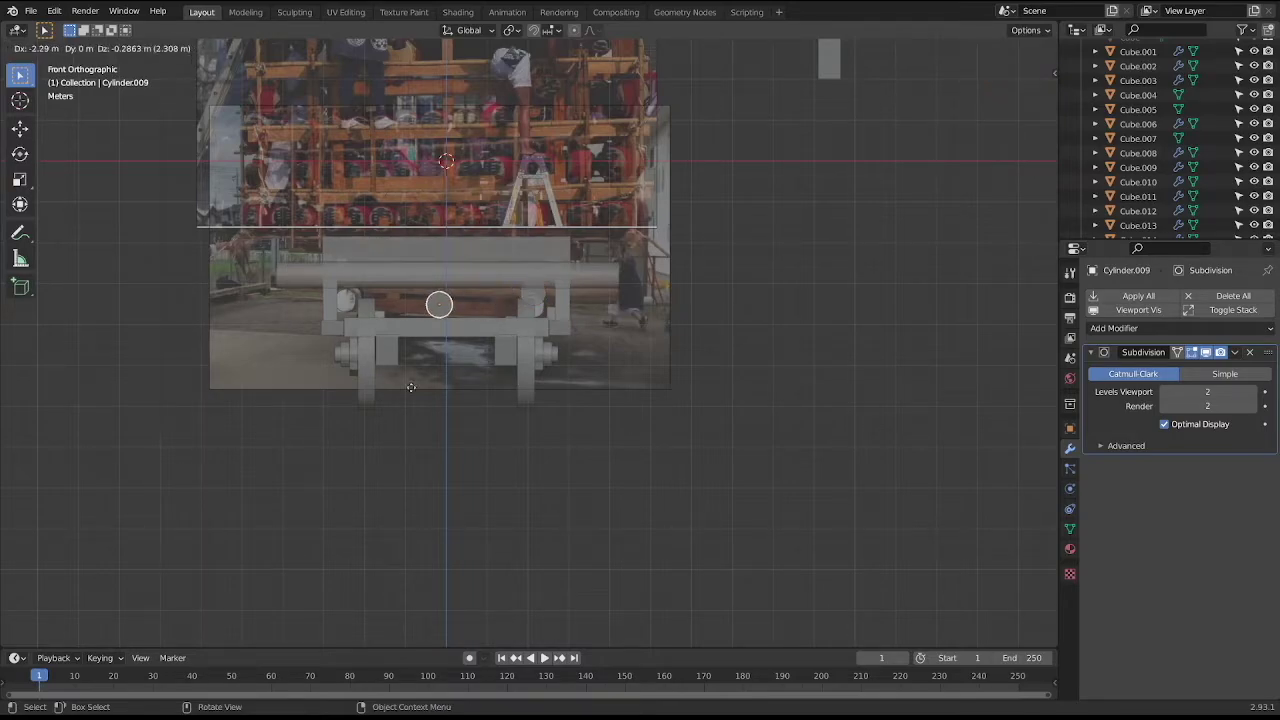
Discard the unwanted duplicate of the long middle cylinder.
right_click(535, 402)
key(g)
click(785, 428)
key(x)
click(771, 428)
Add a Mirror modifier to long pole Cylinder.007 and set its origin to the 3D cursor.
click(532, 293)
click(1135, 329)
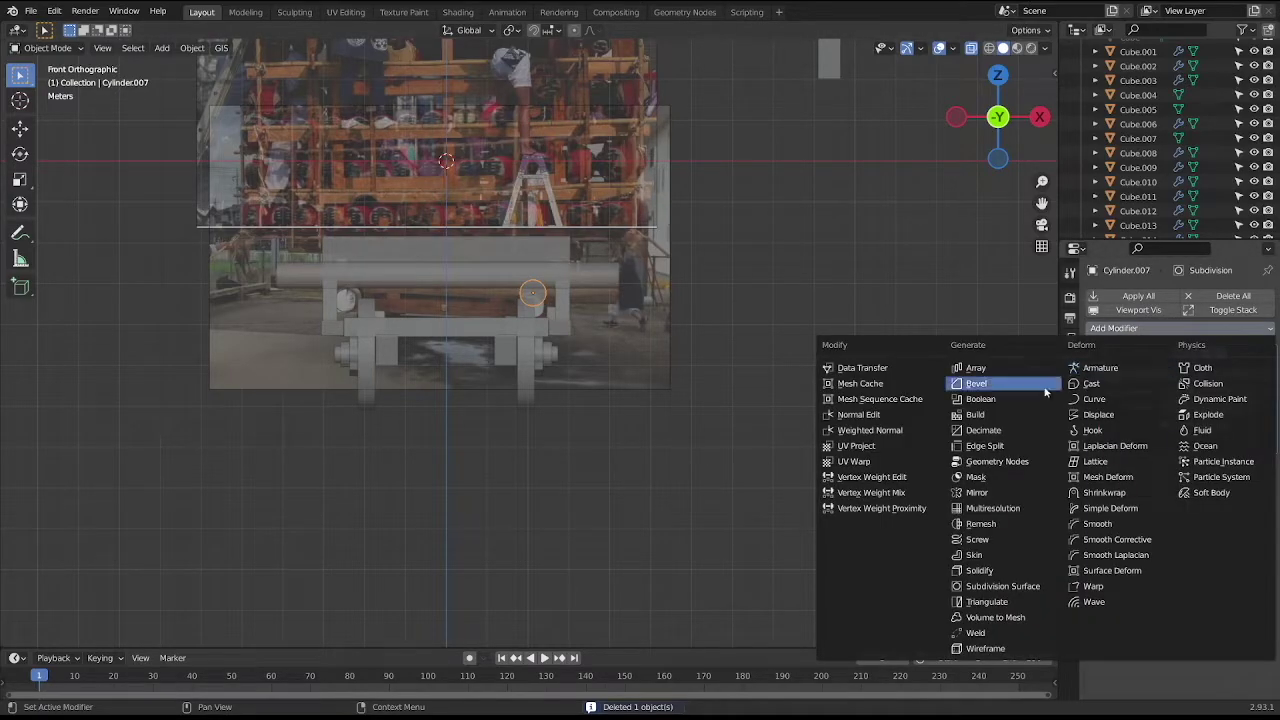
click(966, 490)
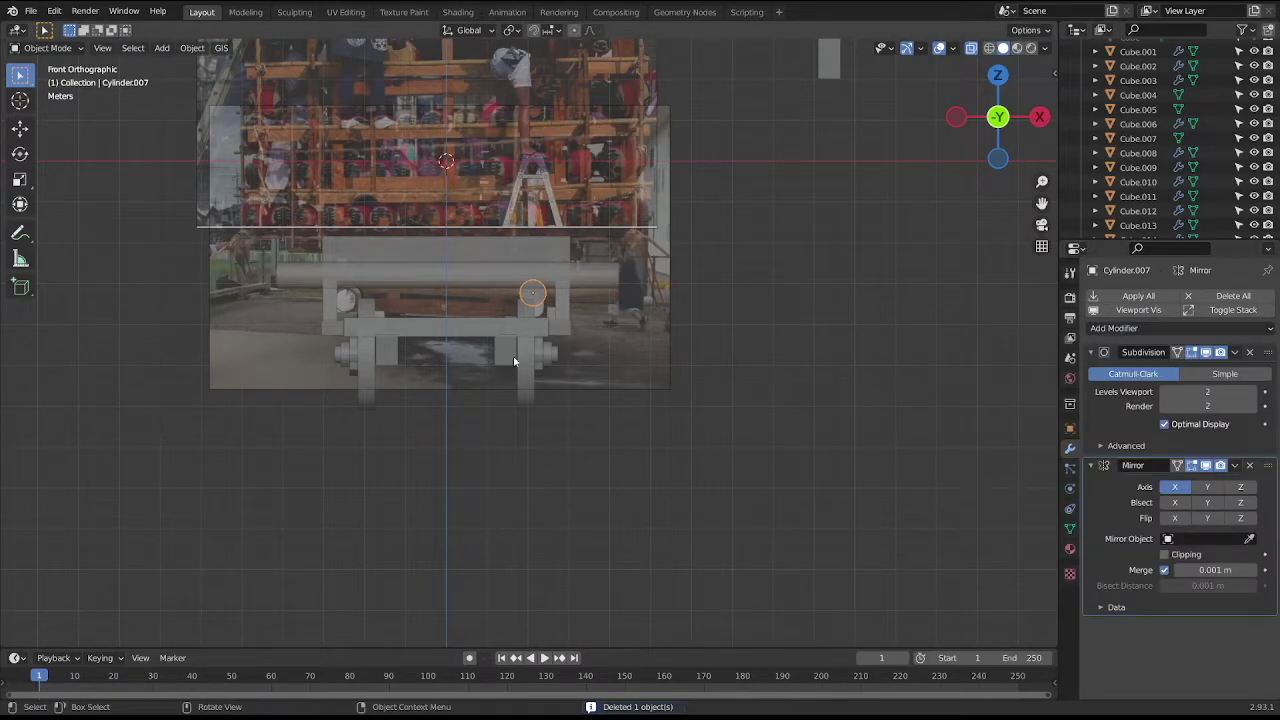
click(192, 48)
click(358, 110)
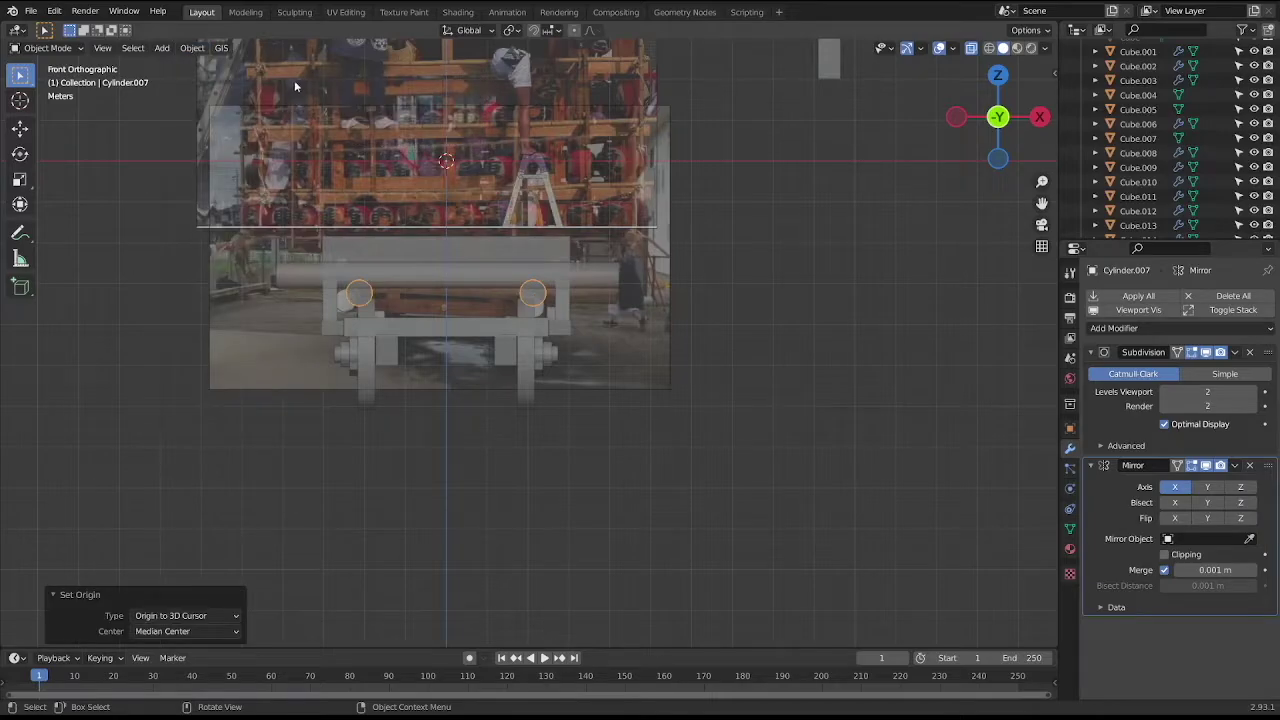
Move the short crosswise cylinder along Y to the front pole end and save.
middle_drag(262, 68, 681, 330)
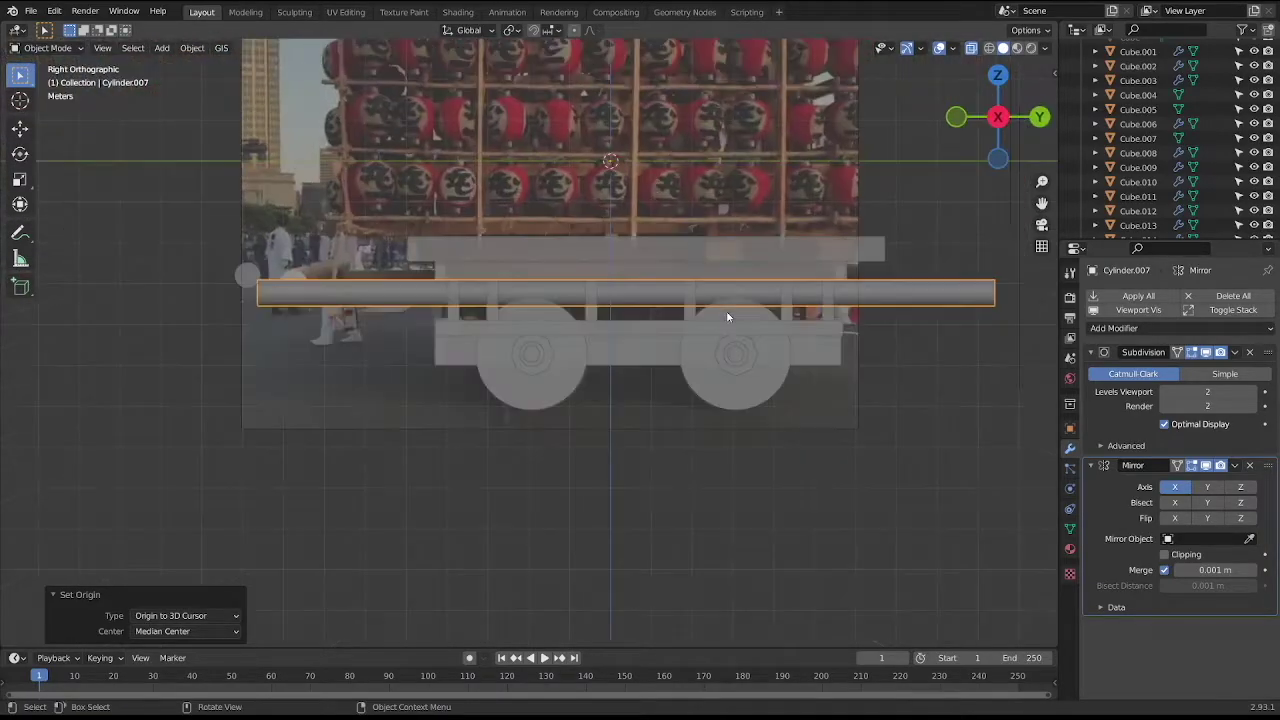
click(293, 280)
middle_drag(293, 280, 361, 219)
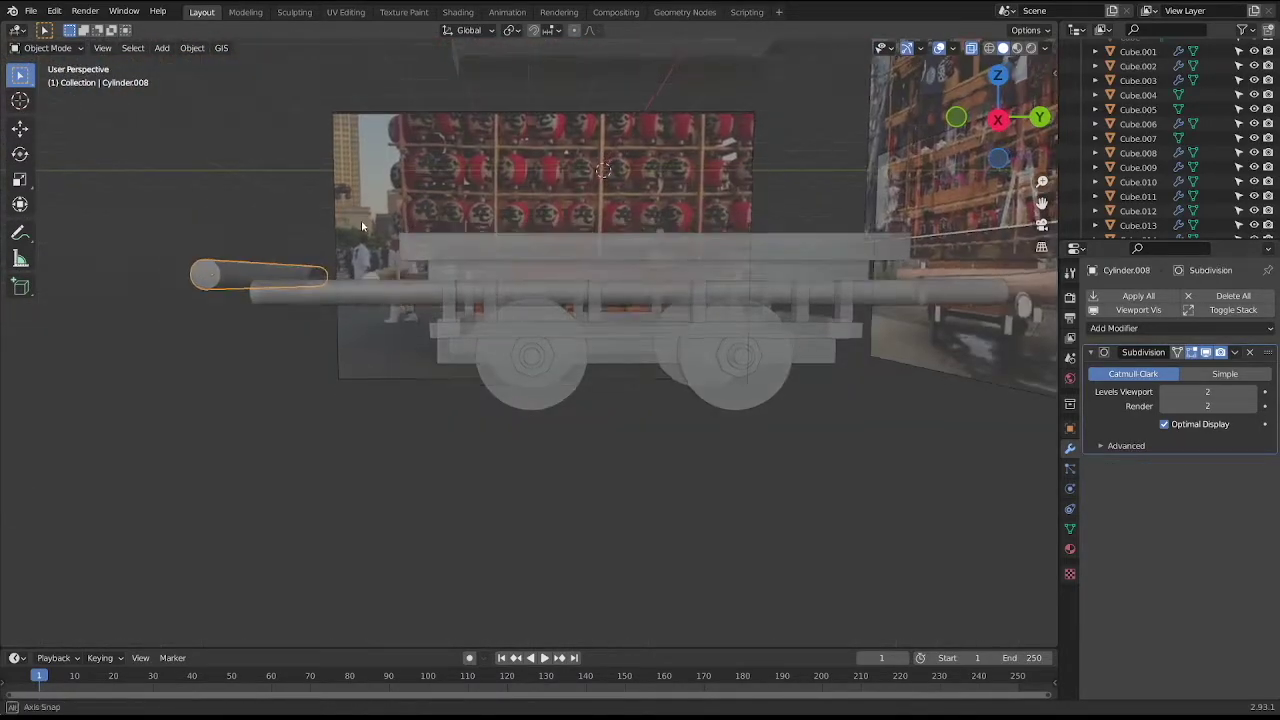
key(KP_3)
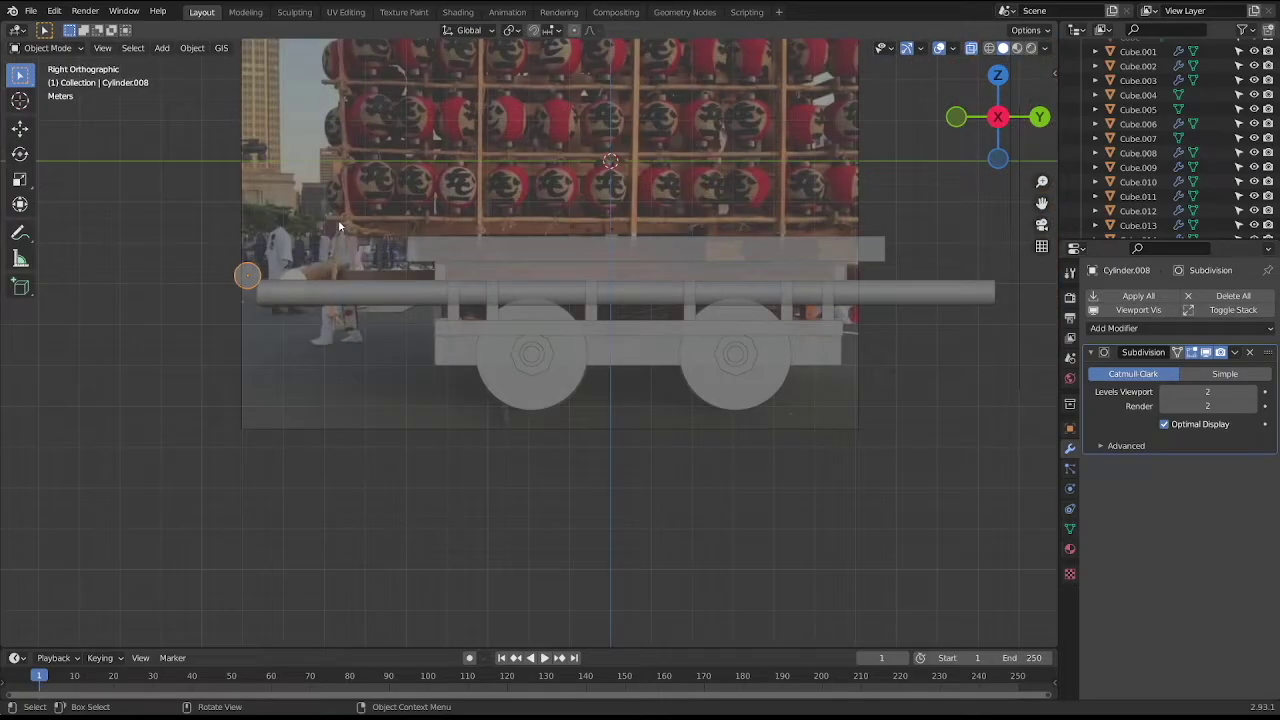
key(g)
key(y)
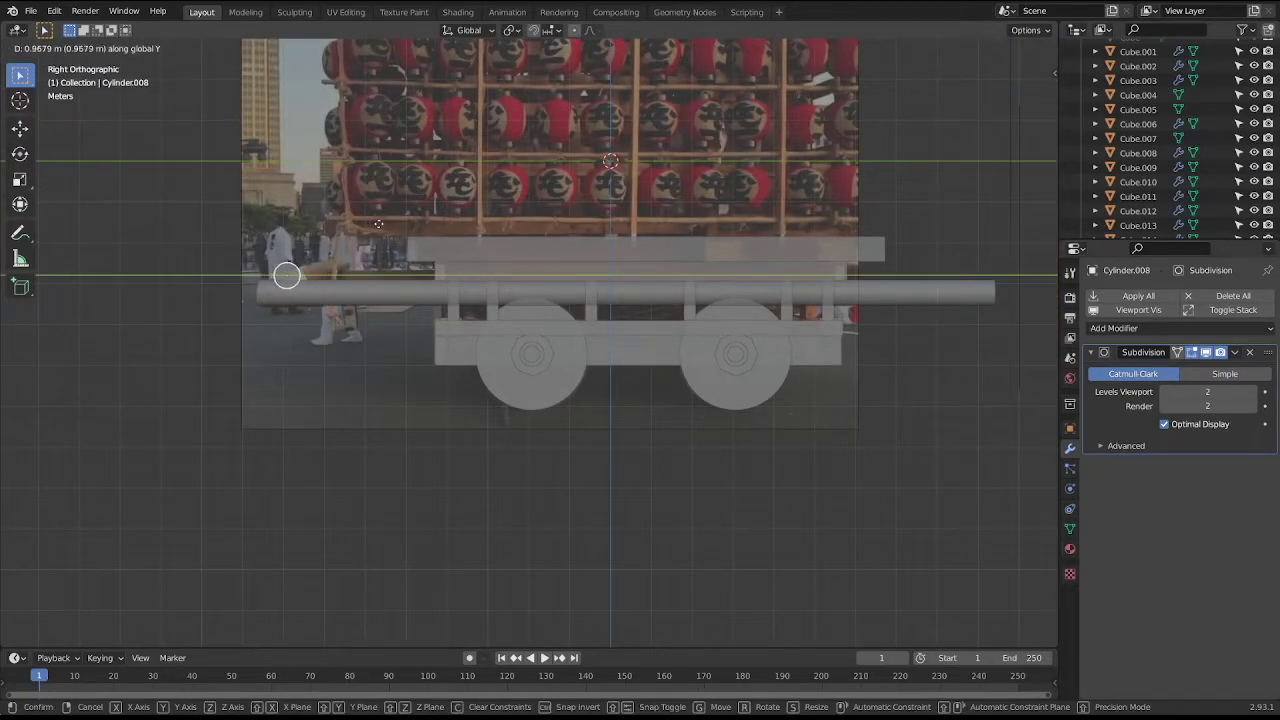
click(383, 229)
key(ctrl+s)
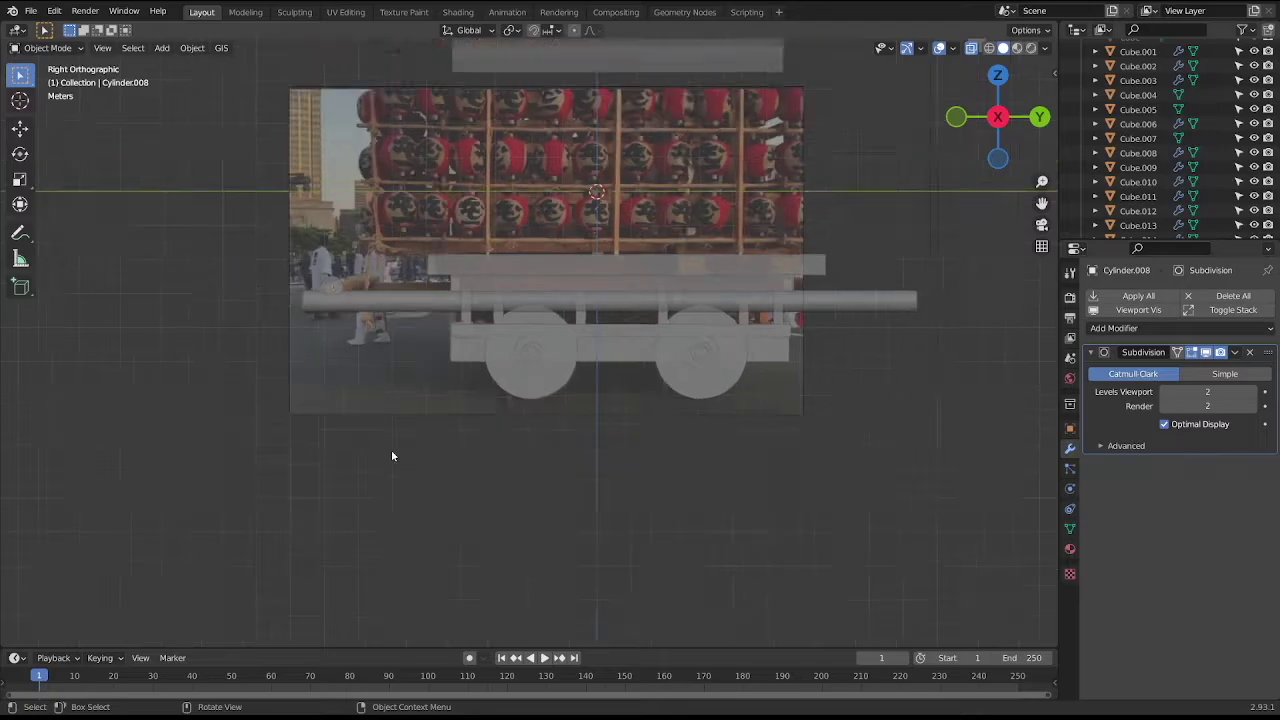
Duplicate the short crosswise cylinder along Y to the back pole end and save.
middle_drag(394, 451, 408, 401)
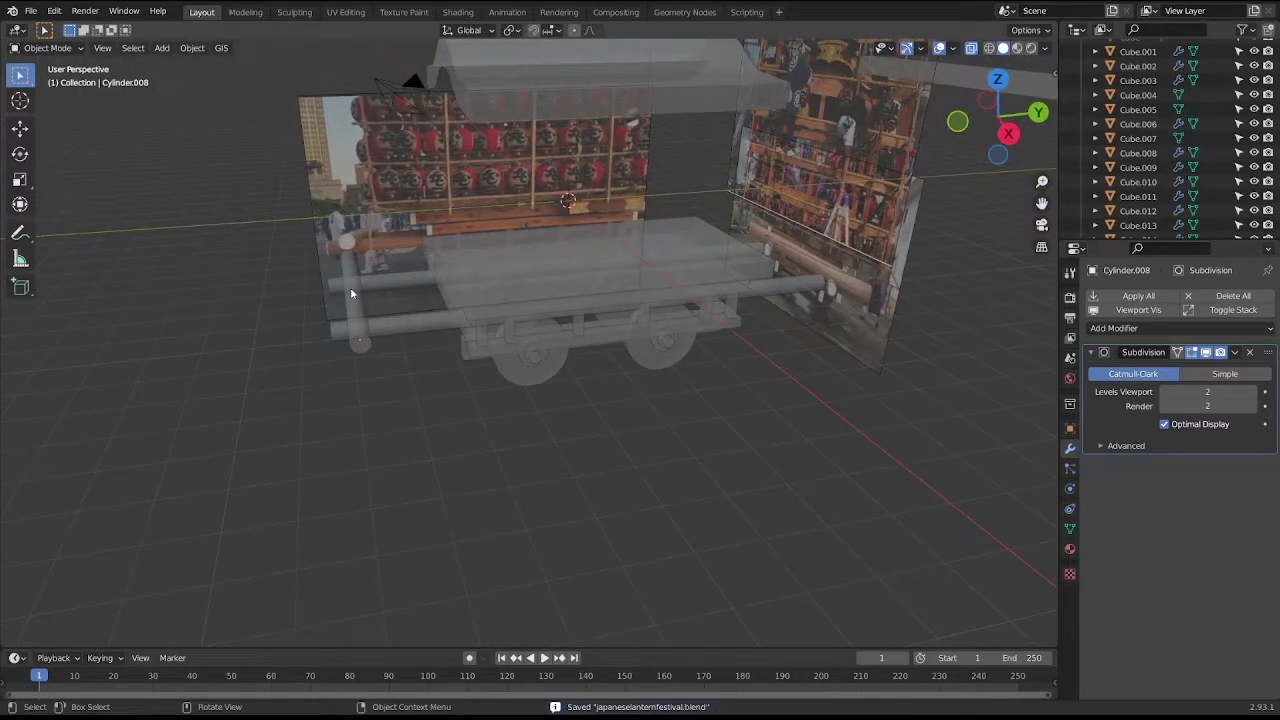
click(403, 287)
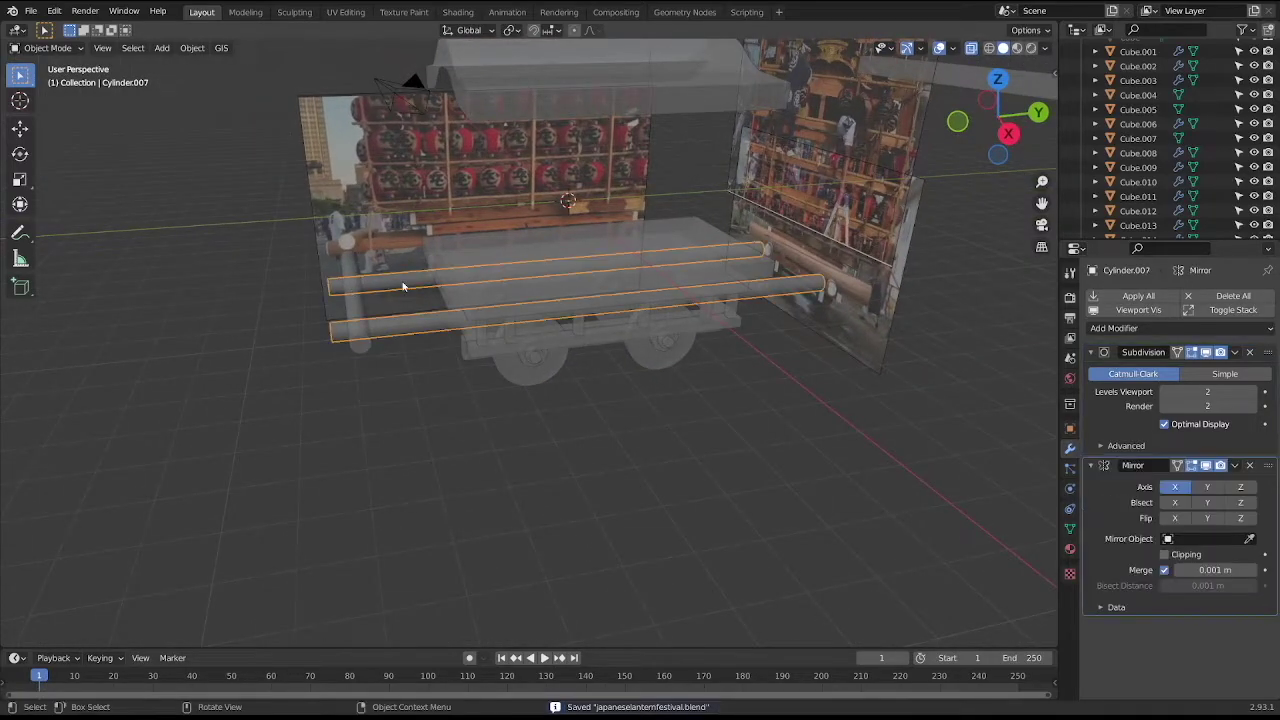
click(358, 313)
key(KP_3)
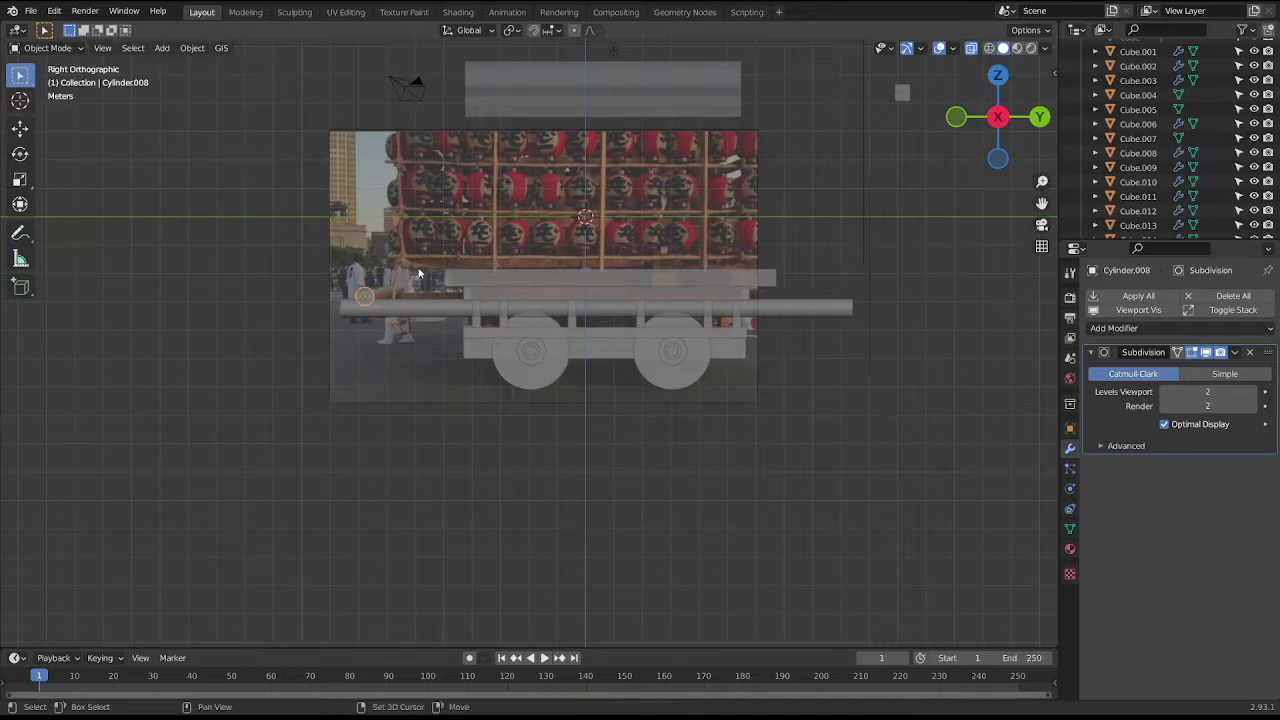
key(shift+d)
key(y)
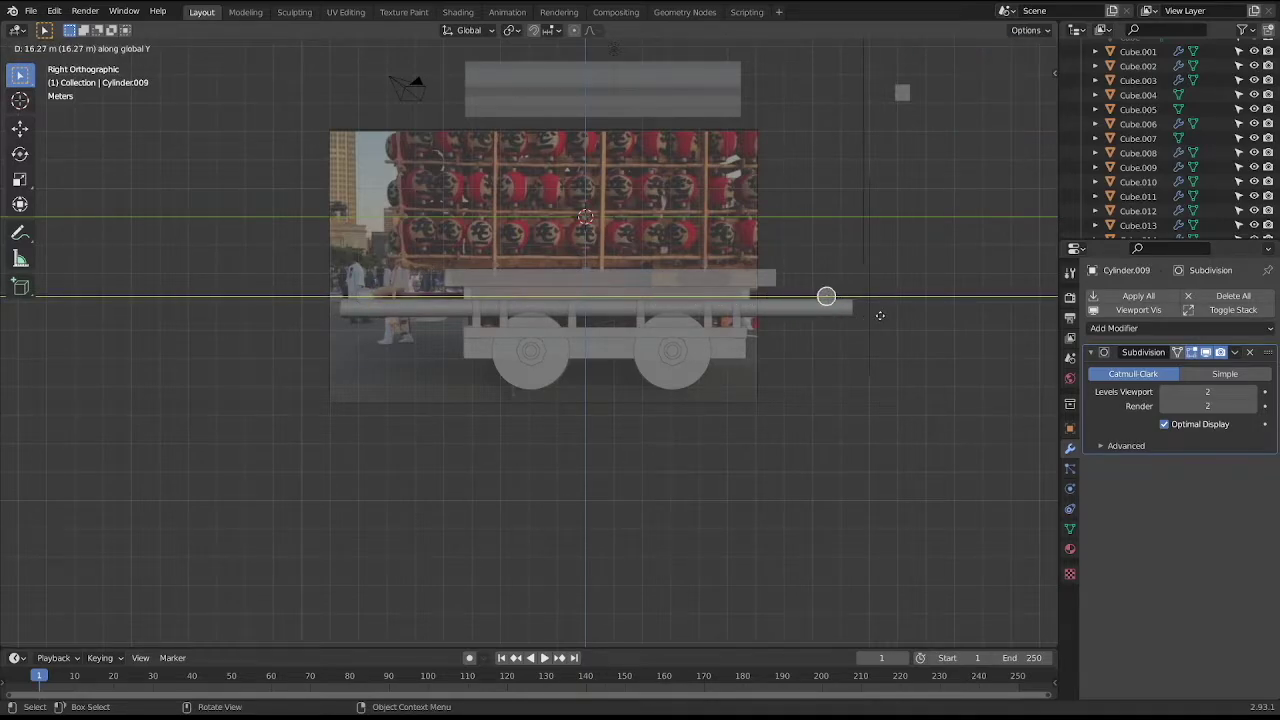
click(884, 315)
mouse_move(840, 339)
middle_down()
mouse_move(781, 362)
mouse_move(822, 376)
mouse_move(857, 328)
mouse_move(828, 309)
middle_up()
key(ctrl+s)
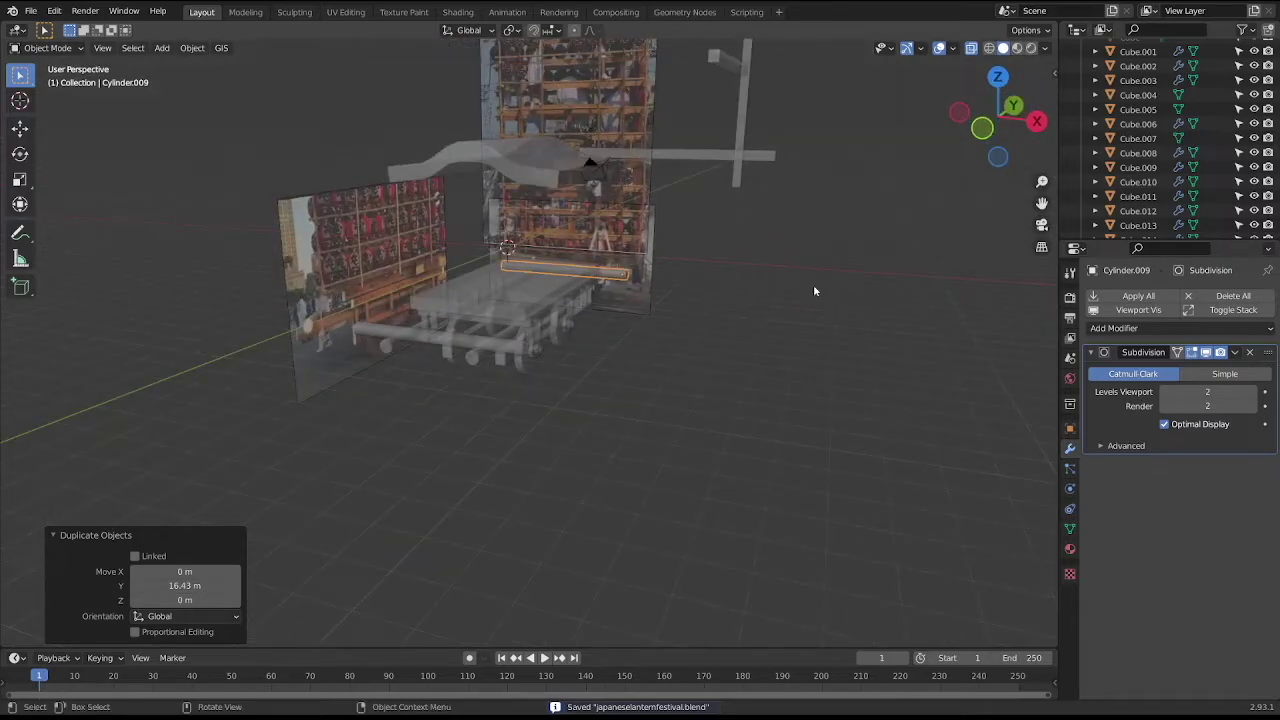
middle_drag(706, 312, 728, 301)
Duplicate the tall vertical pole and drop the copy over the cart.
click(704, 65)
middle_drag(734, 123, 751, 91)
key(KP_1)
key(shift)
key(shift+d)
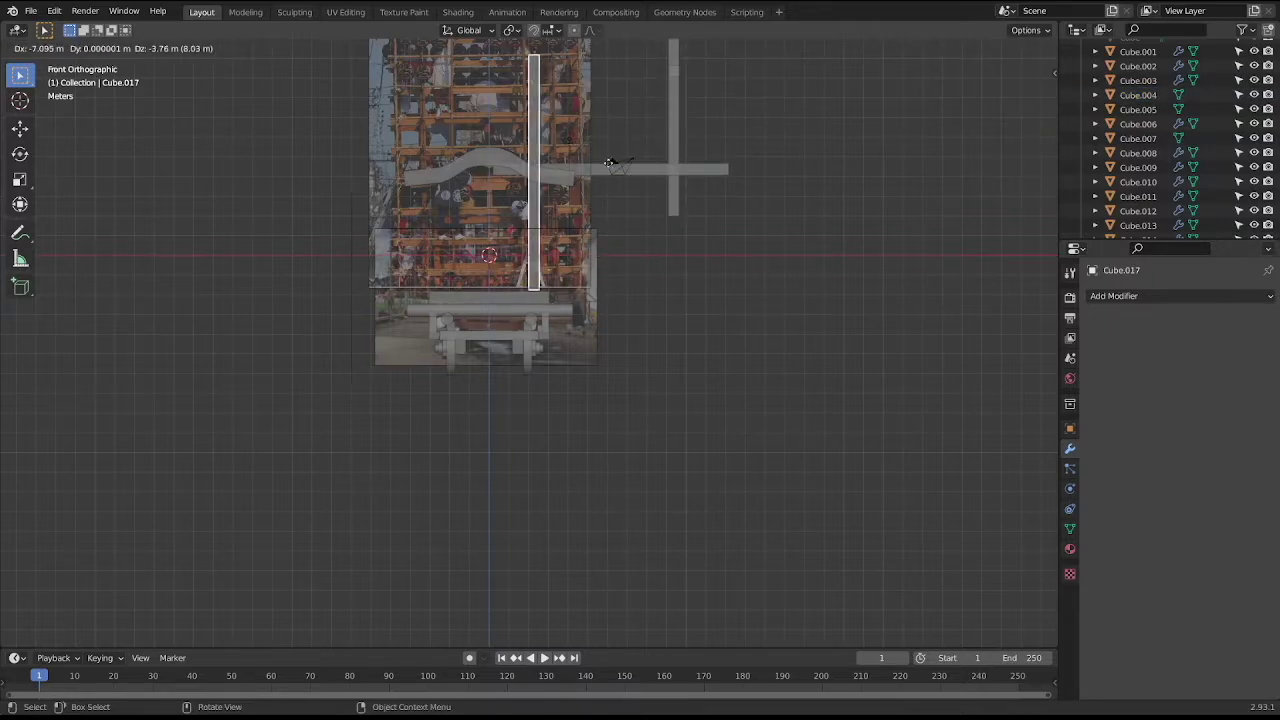
click(615, 170)
Move the pole copy along Y to its position above the cart.
middle_drag(652, 161, 567, 169)
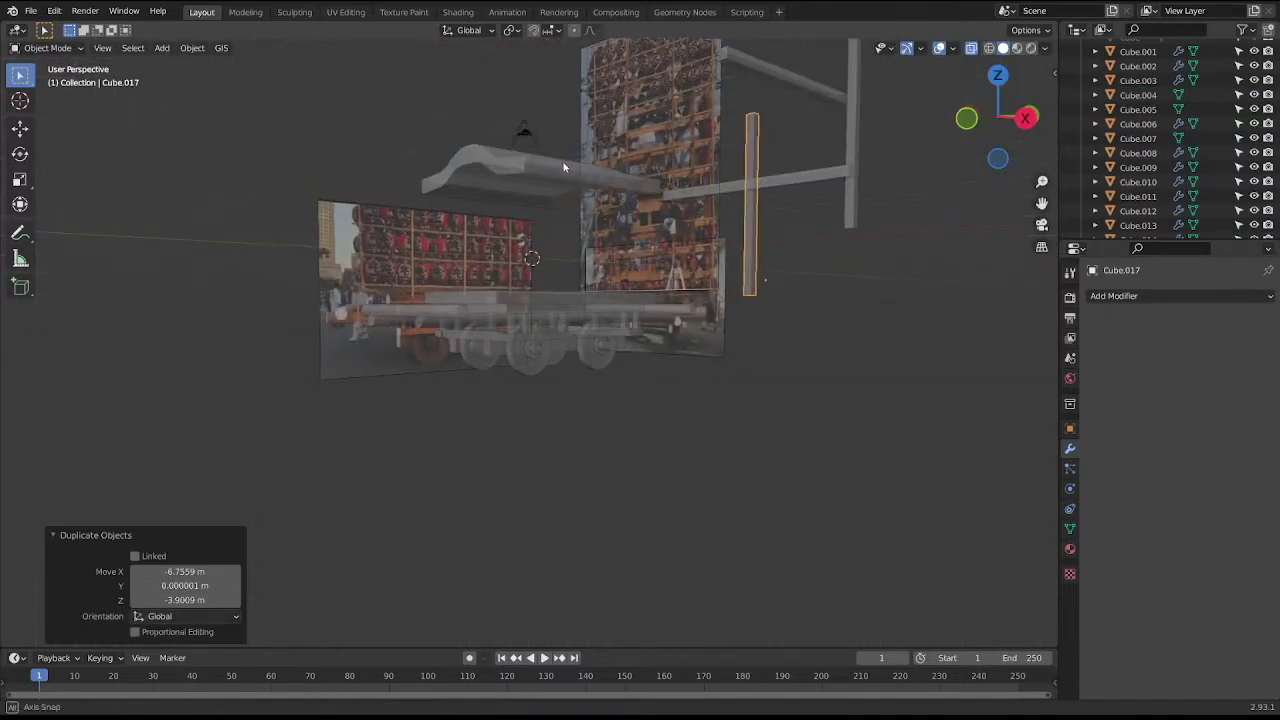
key(KP_3)
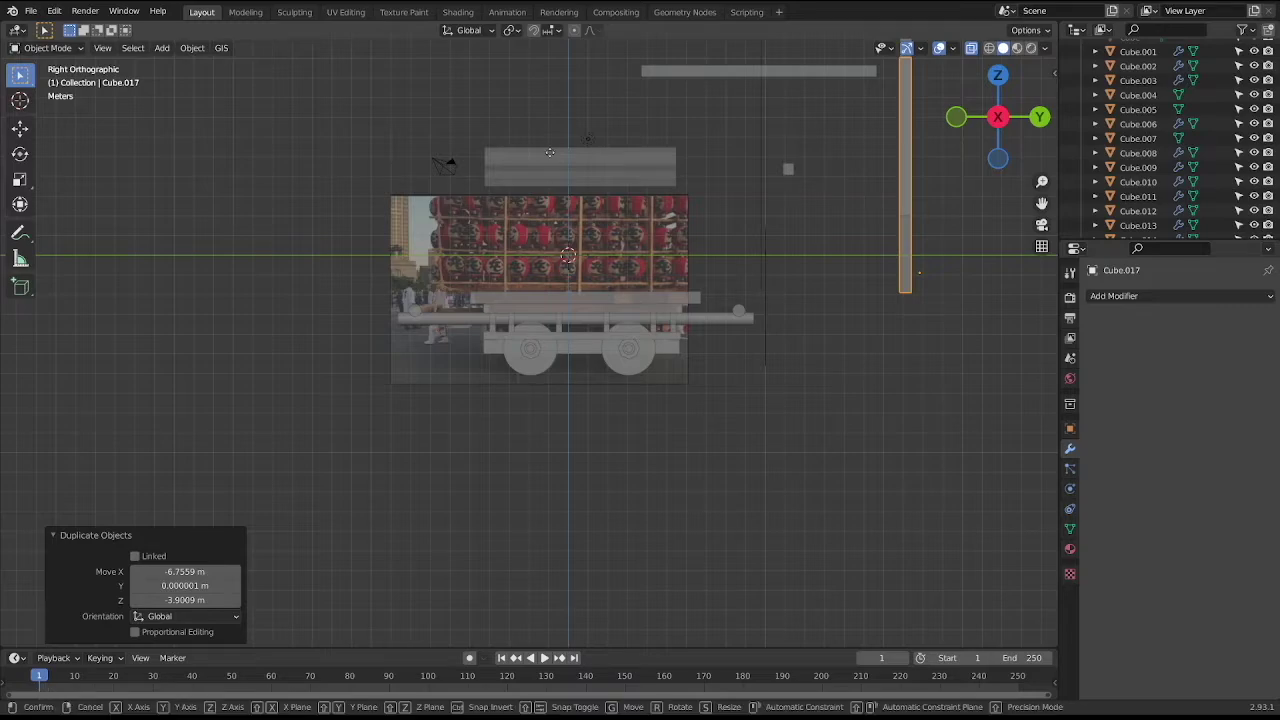
key(g)
key(y)
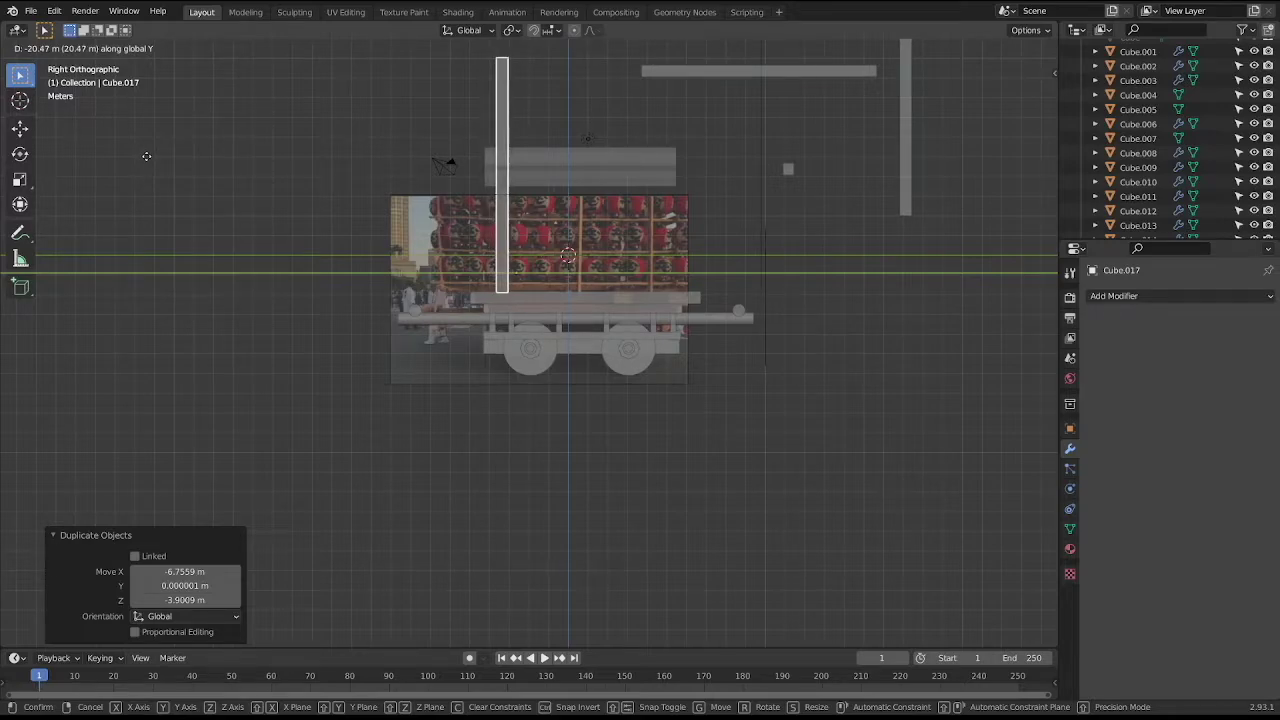
click(148, 156)
middle_drag(148, 156, 281, 150)
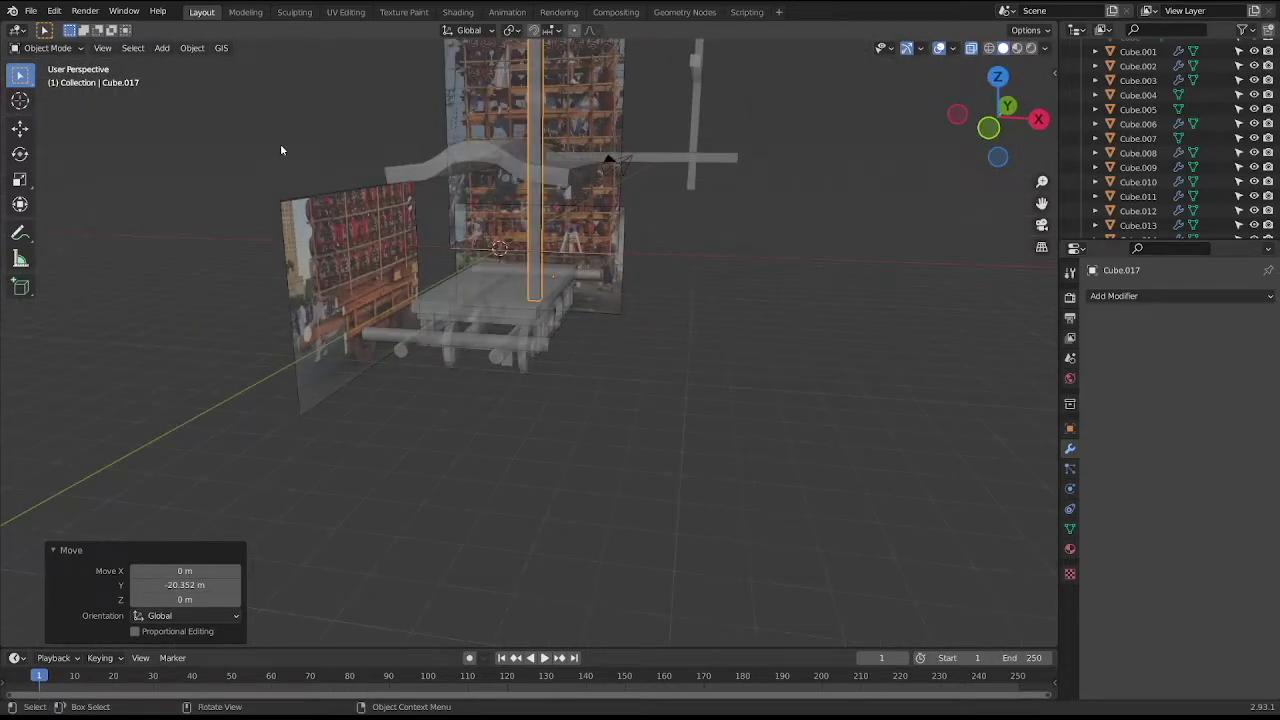
key(KP_1)
shift+middle_drag(281, 150, 337, 224)
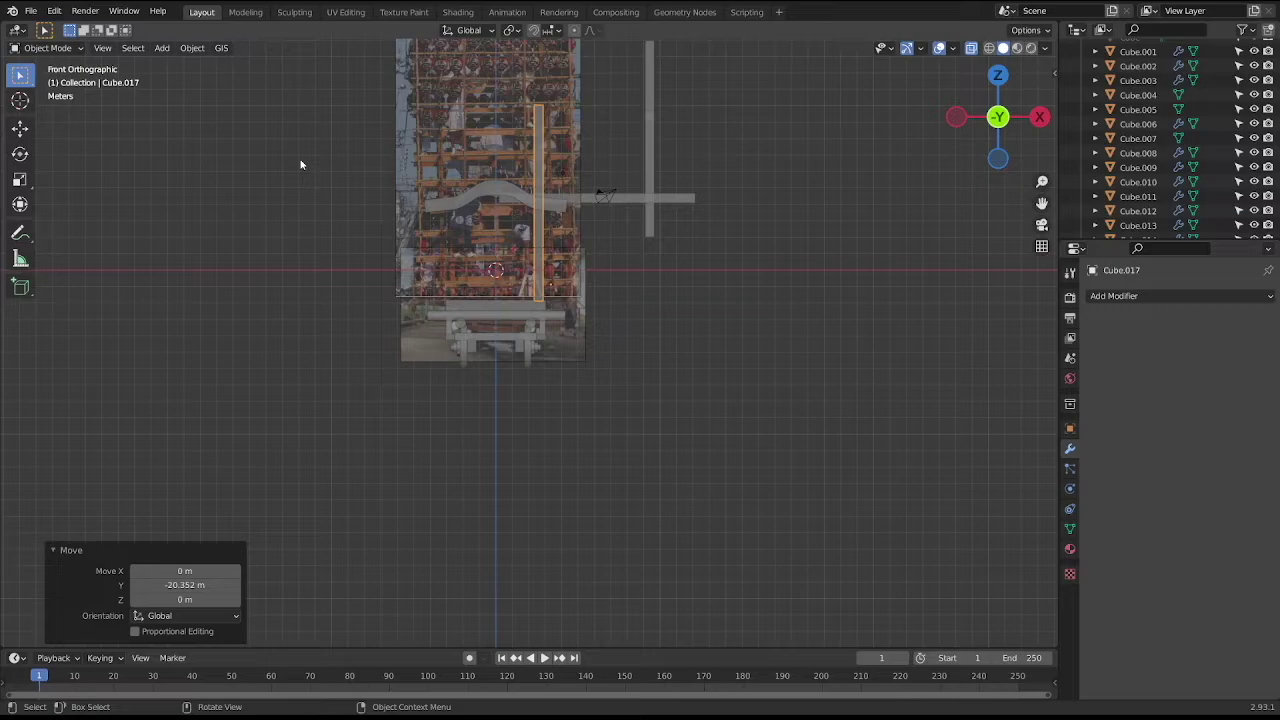
Shorten the pole copy by lowering its top vertices along Z.
key(Tab)
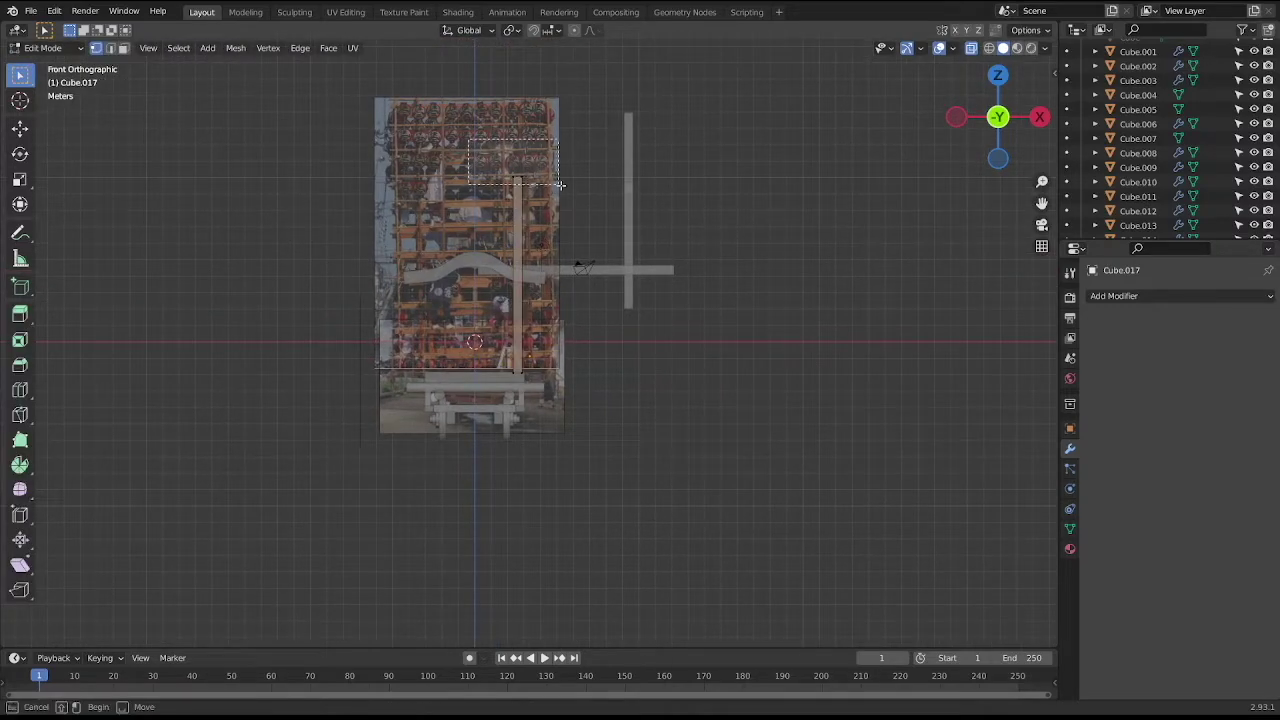
key(g)
key(z)
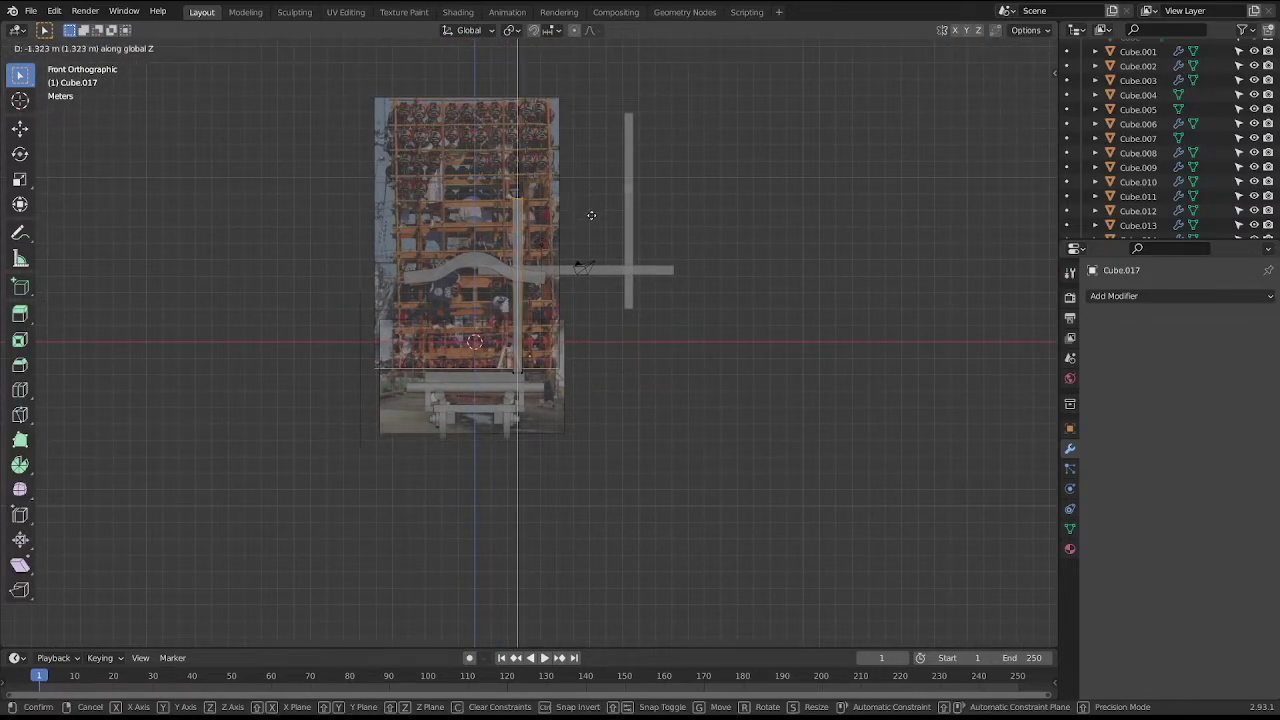
click(590, 295)
key(Tab)
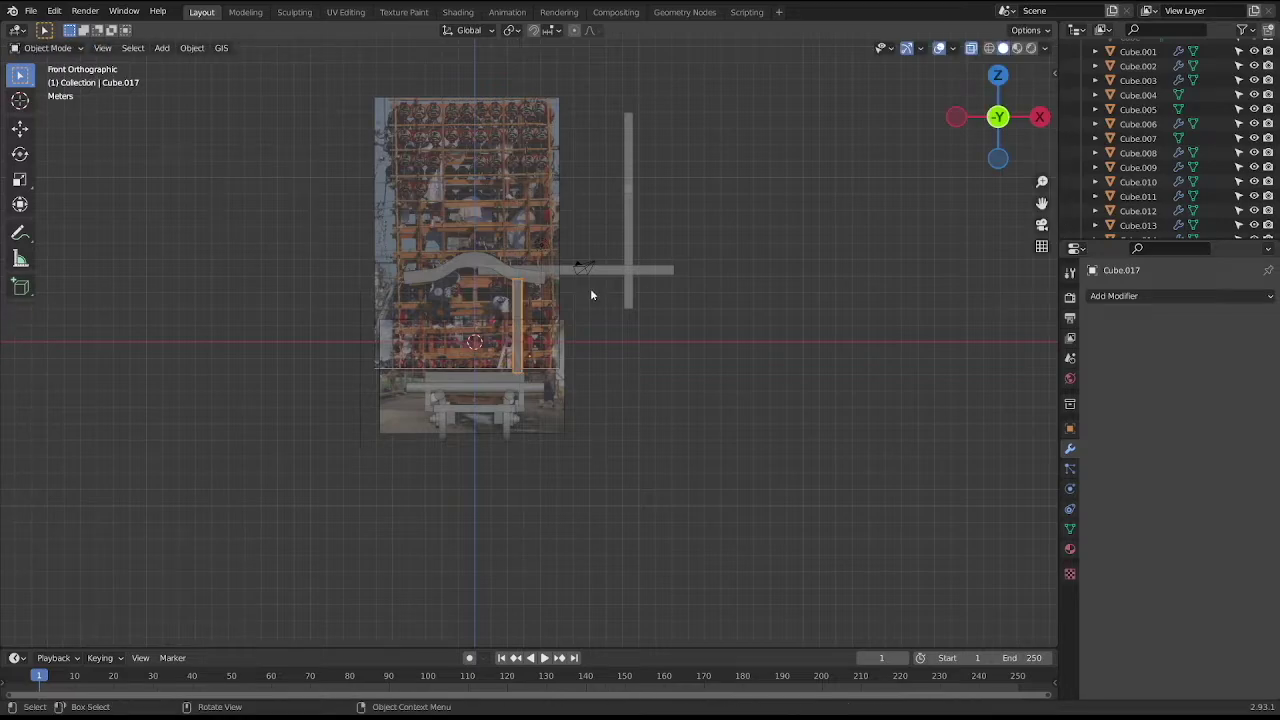
scroll(590, 295, up, 3)
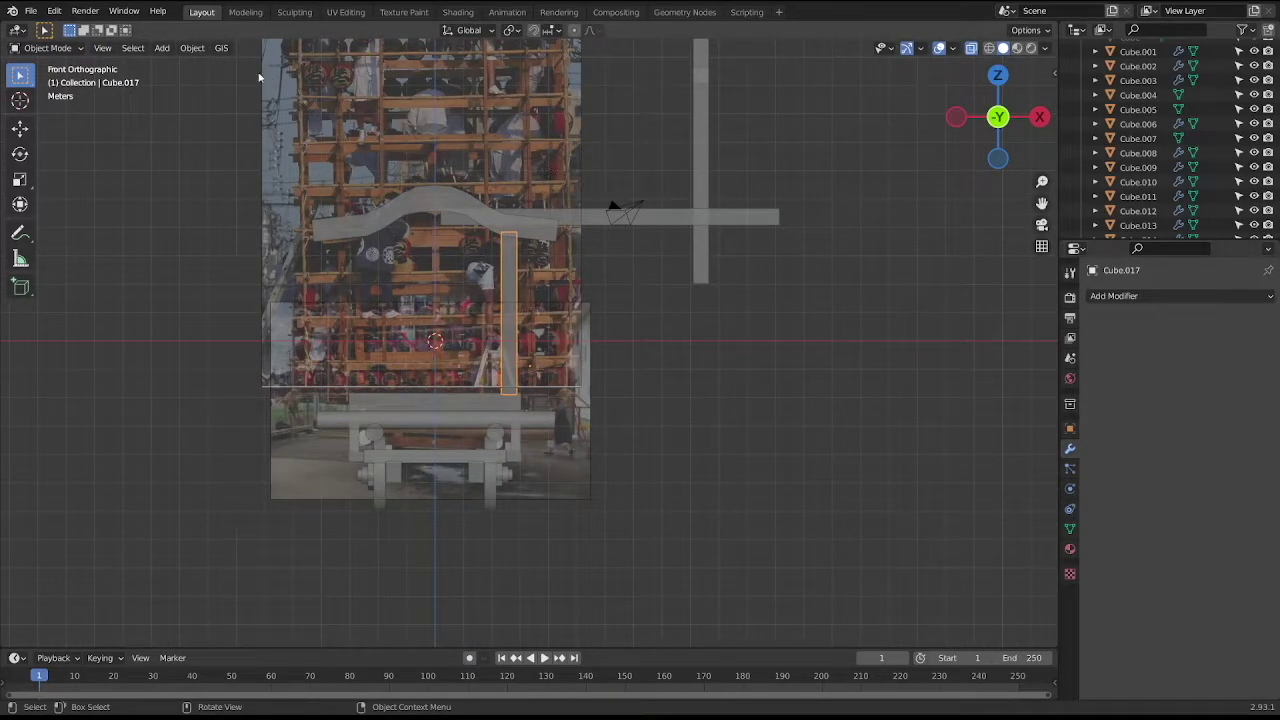
Set the pillar's origin to the 3D cursor, apply its rotation, and add a Mirror modifier.
click(206, 53)
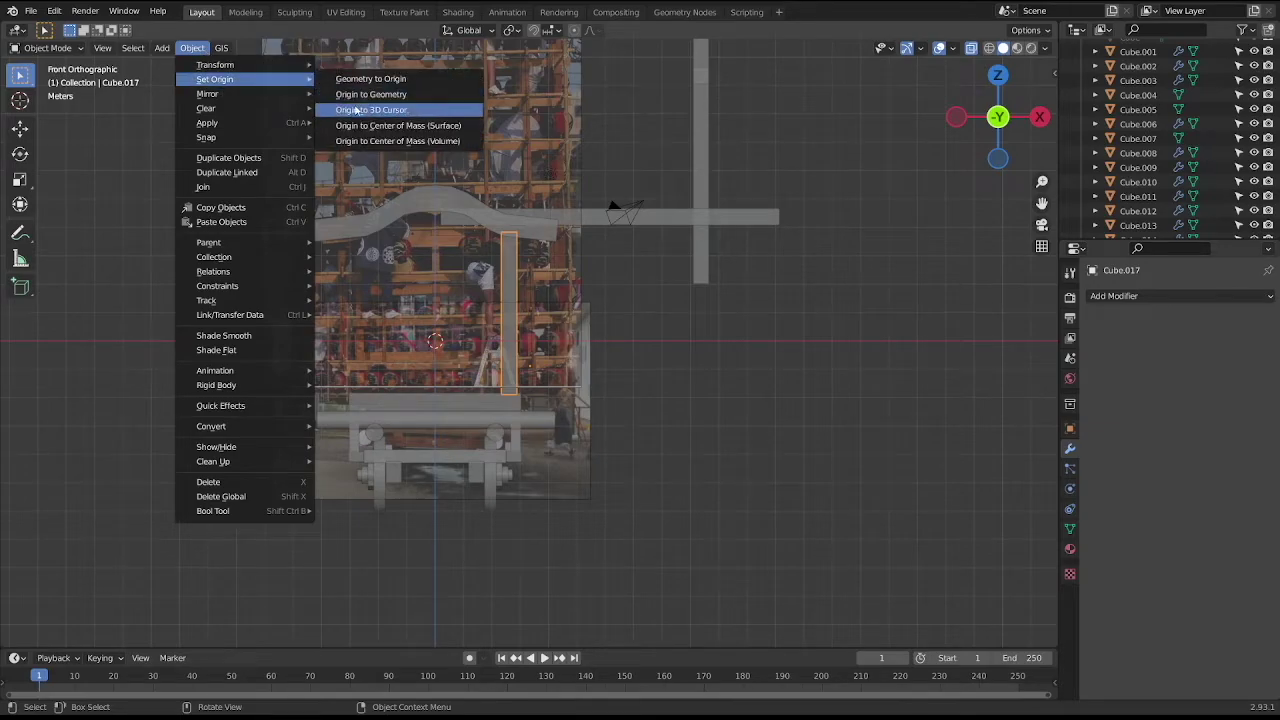
click(354, 104)
click(193, 53)
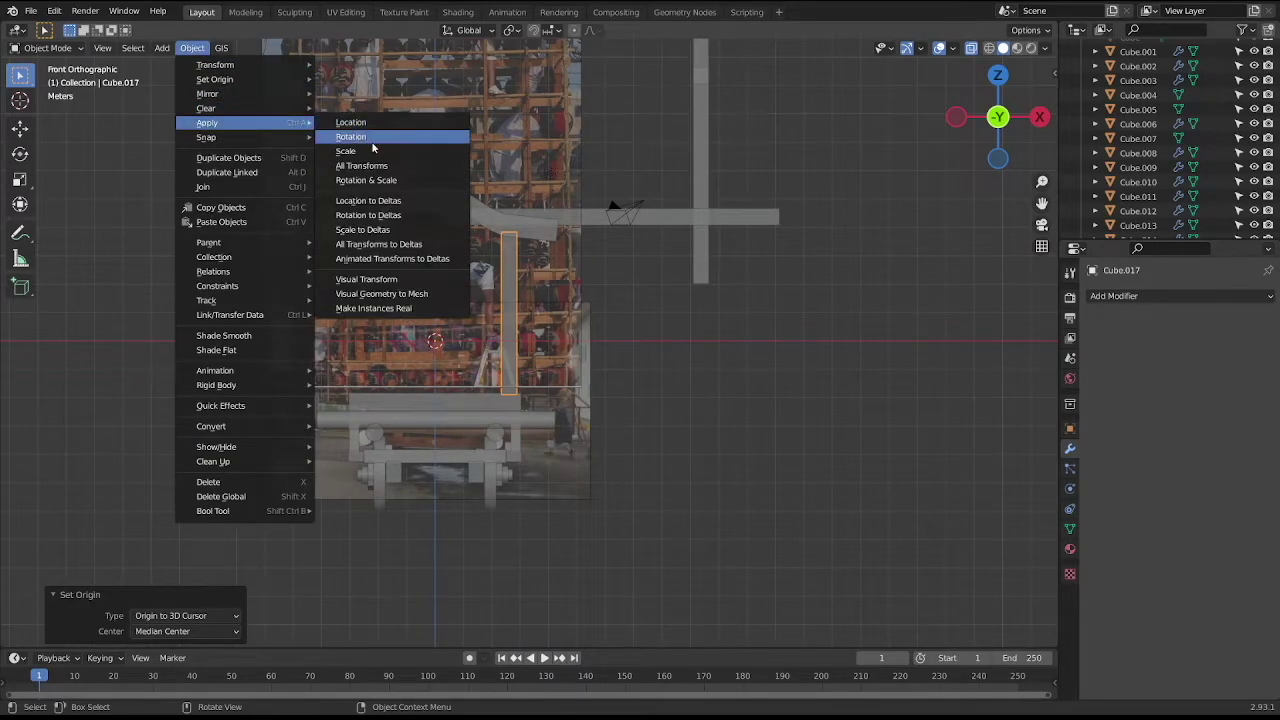
click(370, 137)
click(1143, 295)
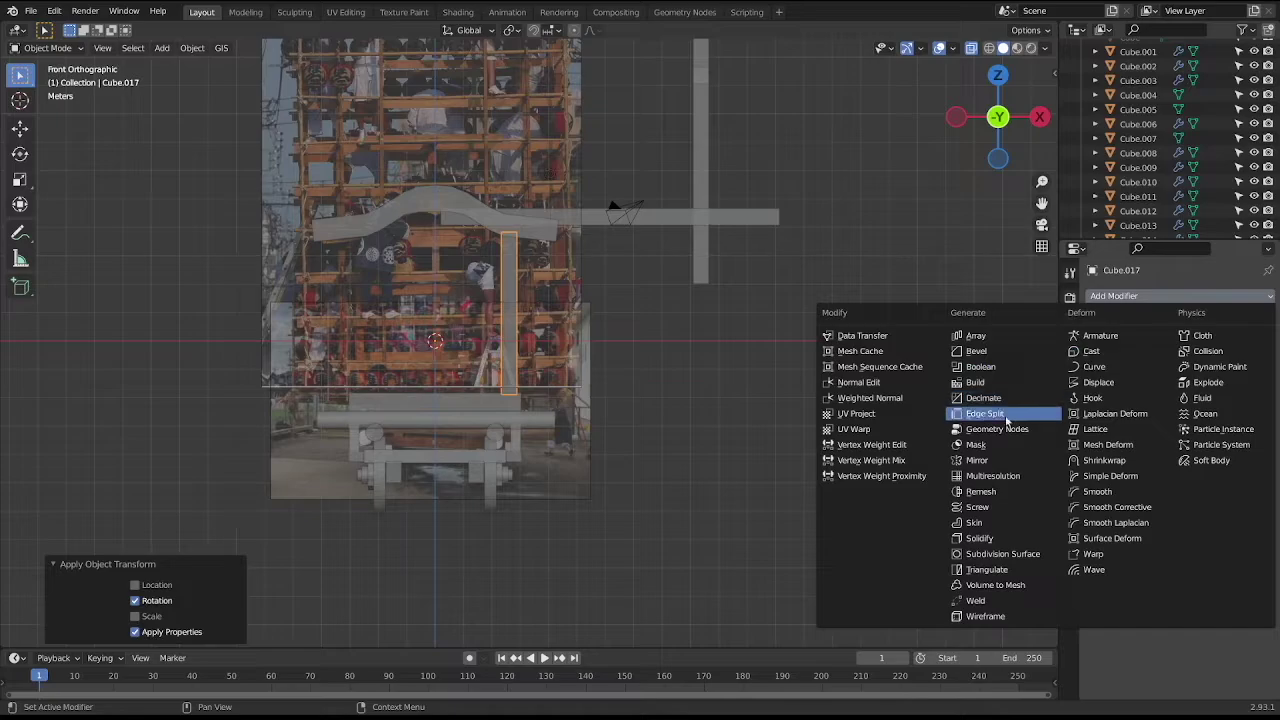
click(976, 460)
mouse_move(691, 346)
middle_down()
mouse_move(761, 350)
mouse_move(715, 383)
mouse_move(660, 367)
middle_up()
key(KP_3)
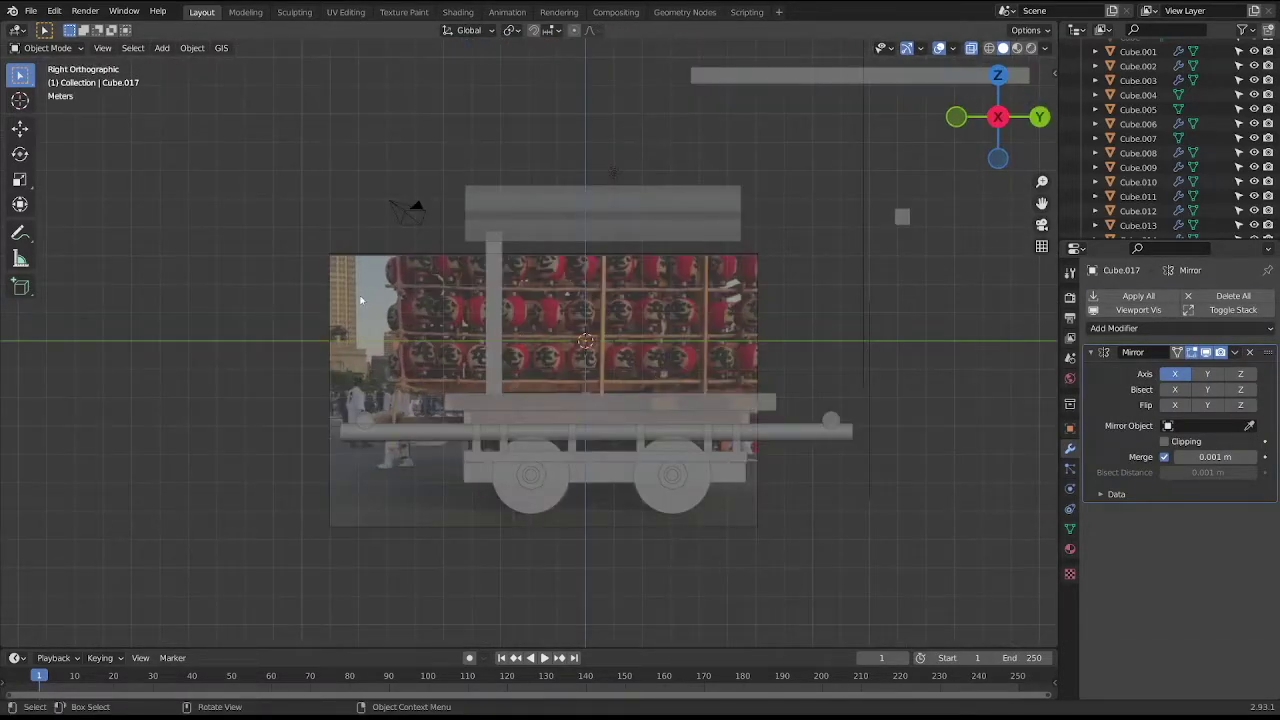
Copy the pillar along Y to the far pillar position.
click(495, 286)
shift+middle_drag(668, 334, 590, 357)
key(shift+d)
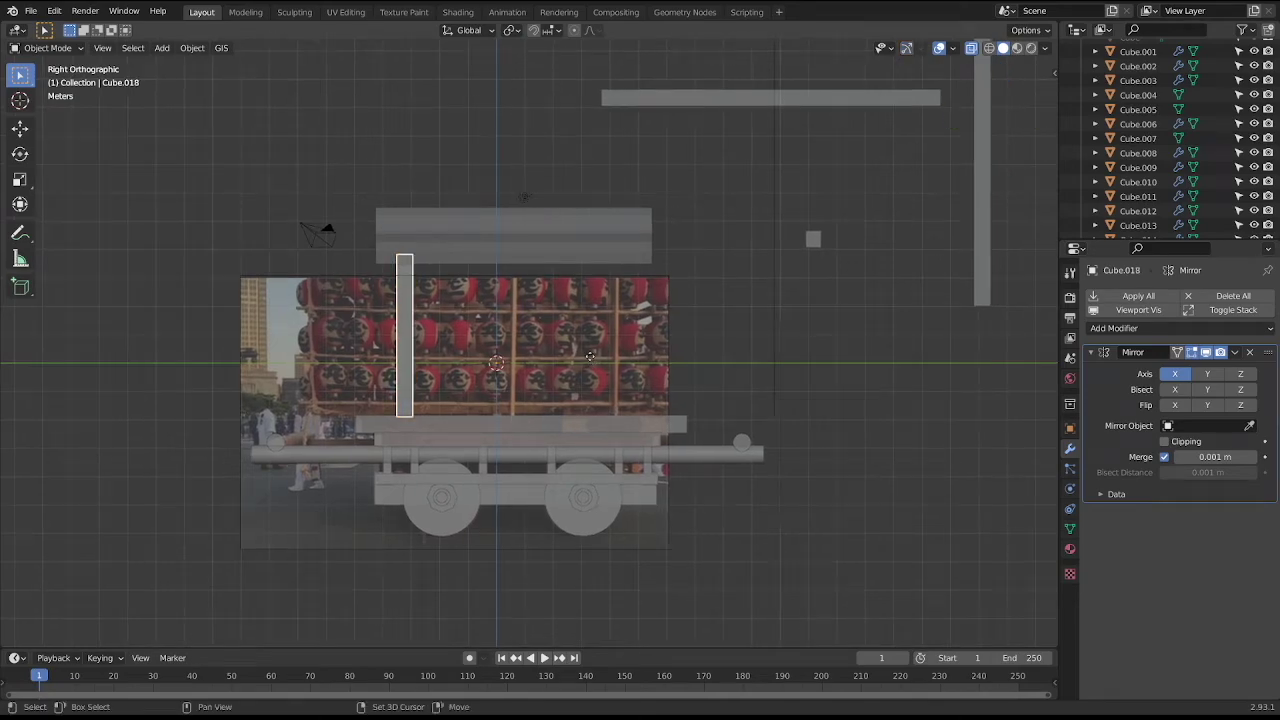
key(y)
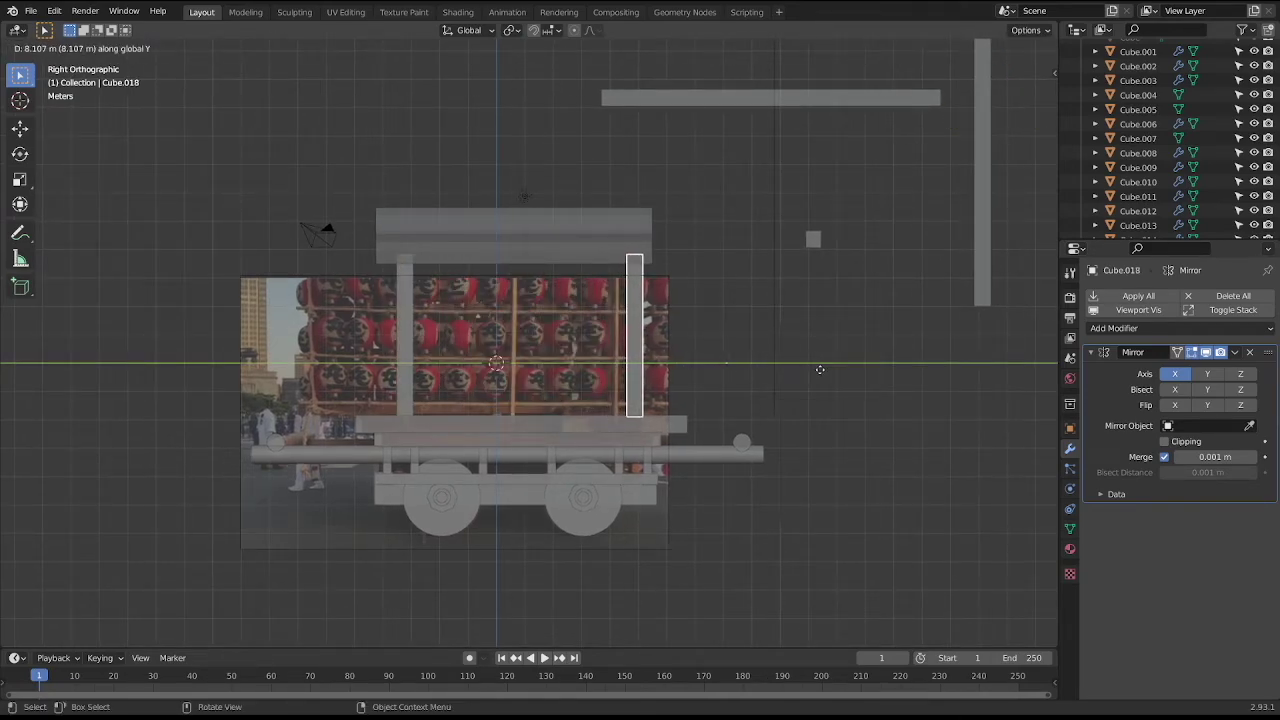
click(823, 374)
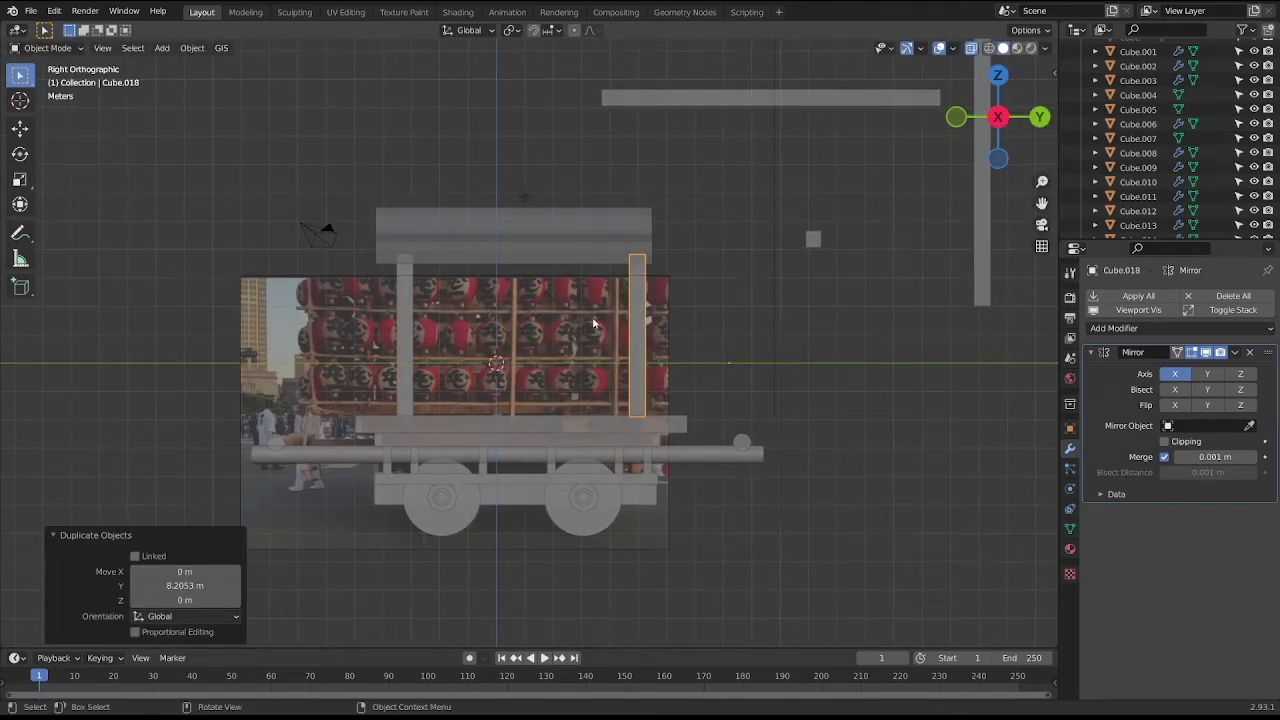
Add two more Y-axis pillar copies between the others to complete the row of four.
key(shift)
key(shift+d)
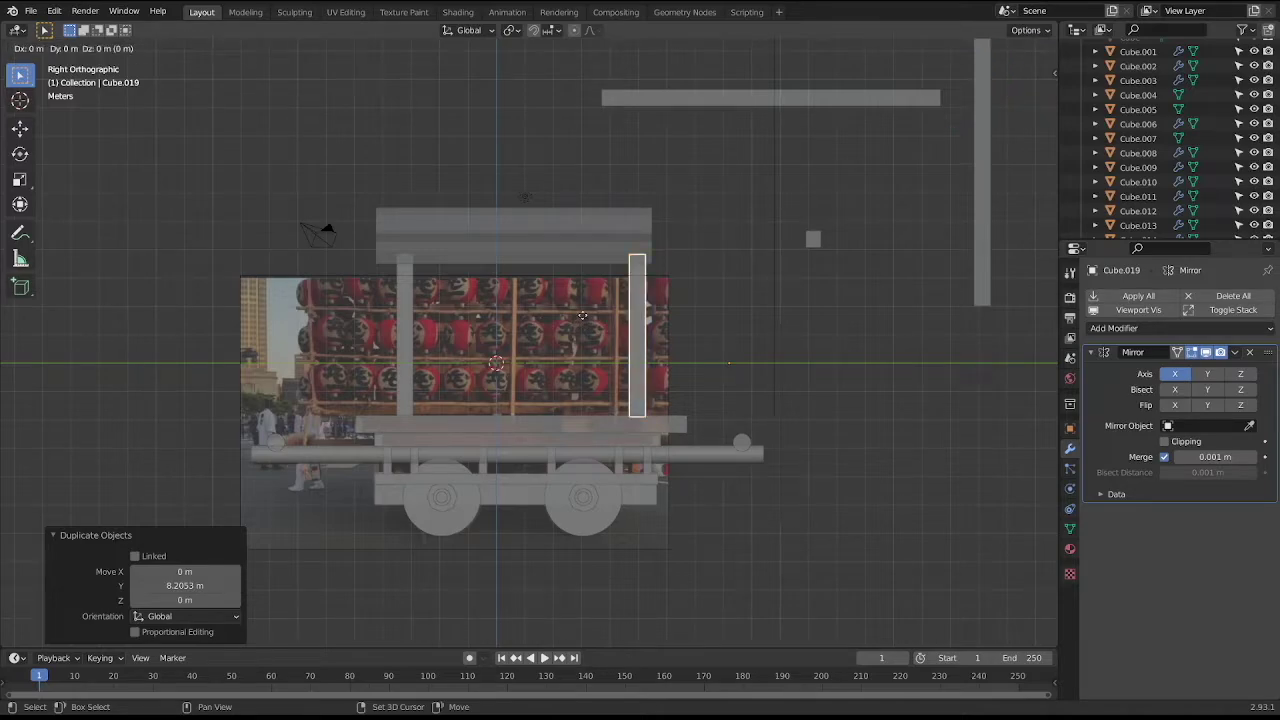
key(y)
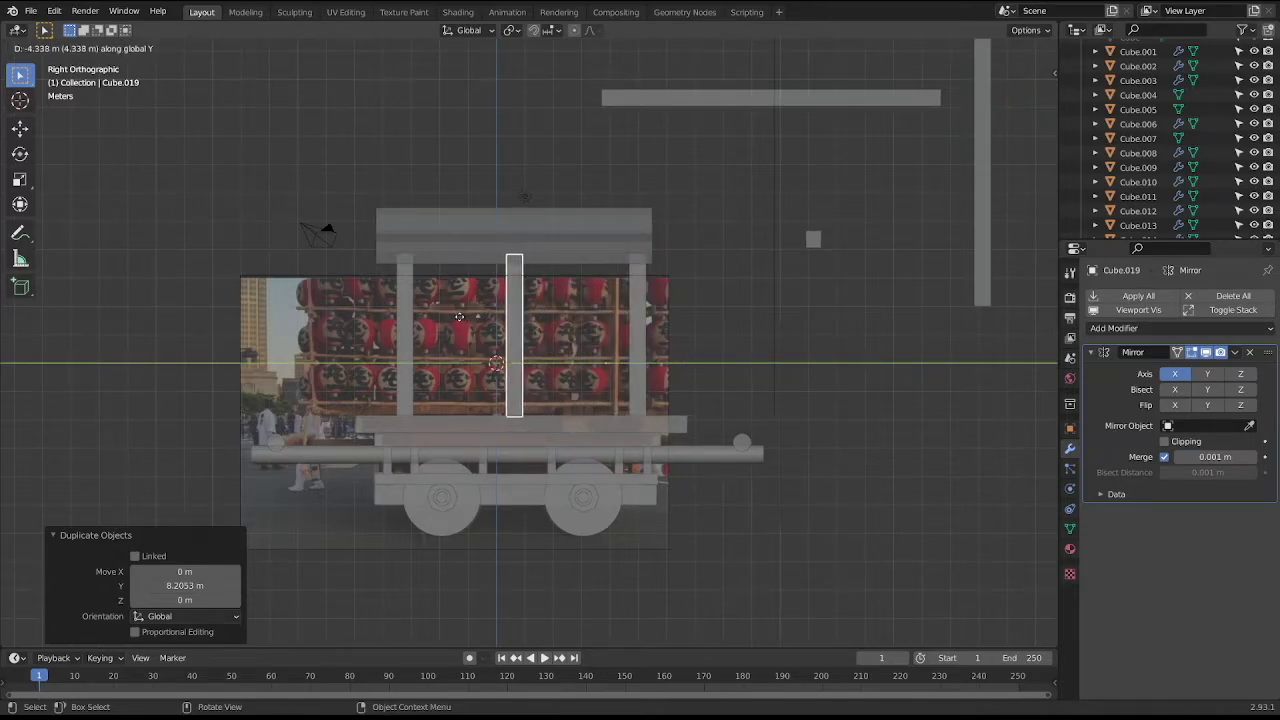
click(421, 318)
key(shift+d)
key(y)
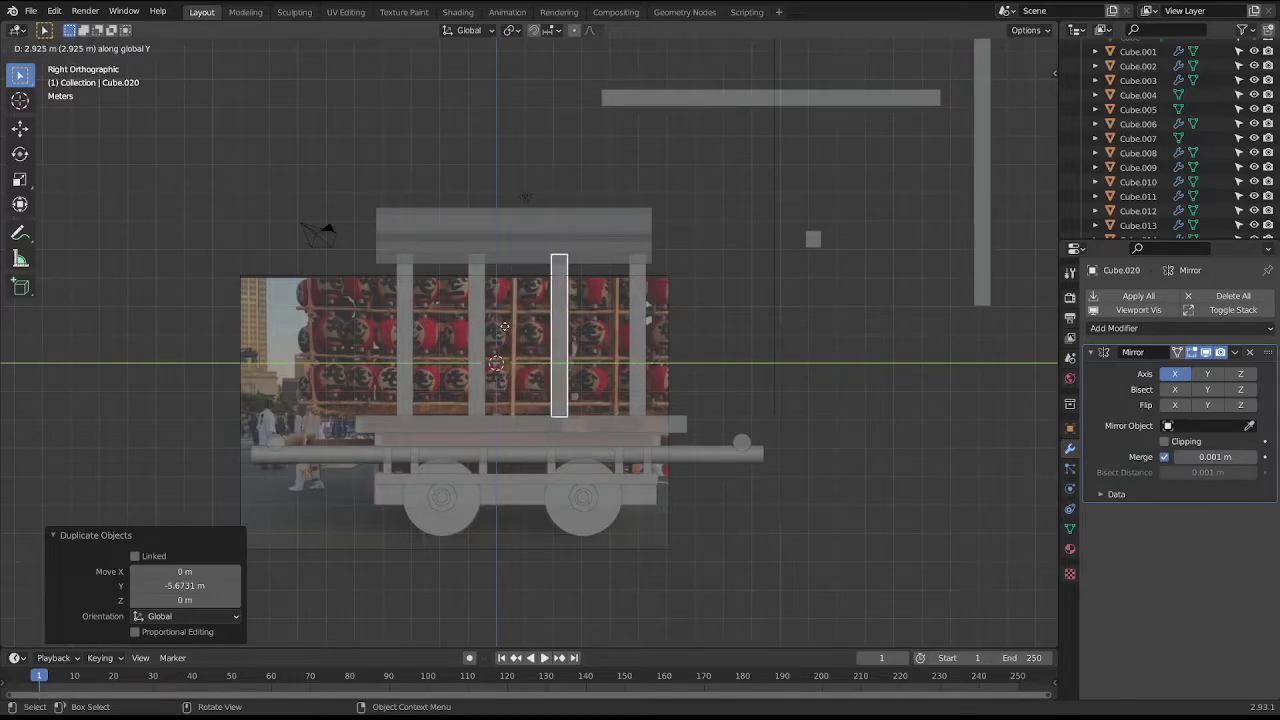
click(505, 329)
Look over the arch top Cube.001 and select the horizontal beam Cube.007.
middle_drag(508, 331, 684, 431)
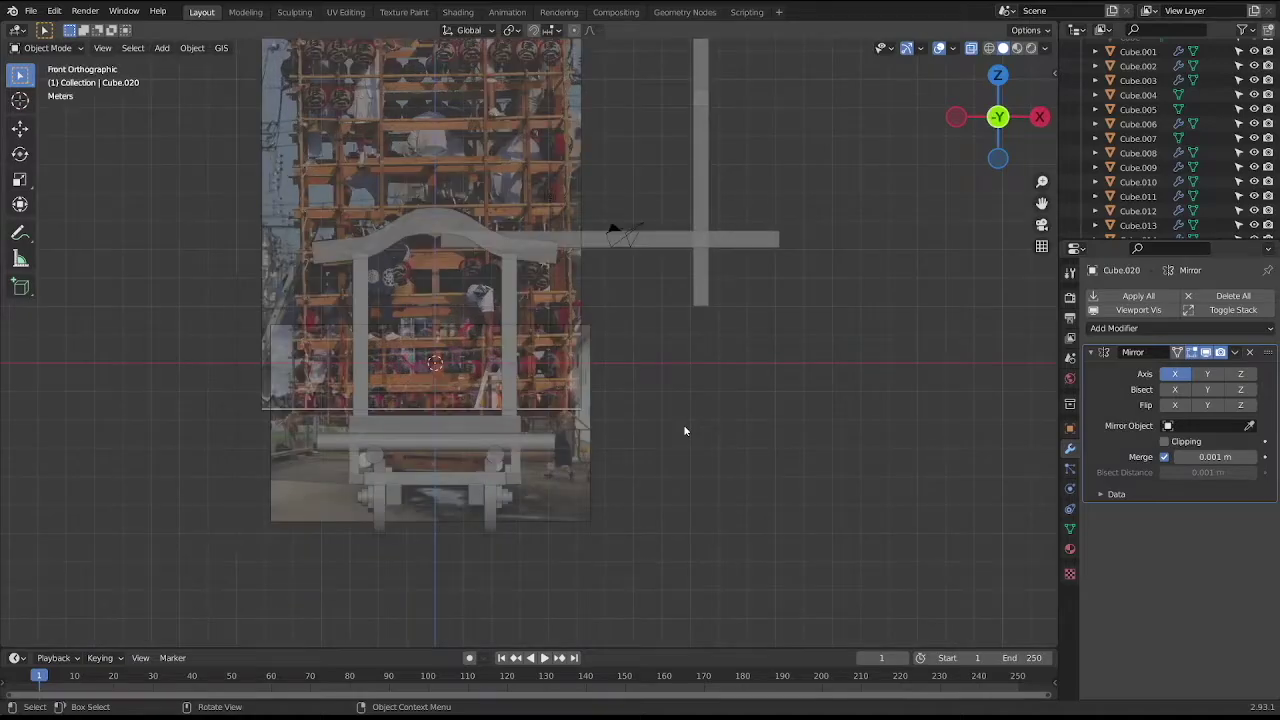
scroll(706, 407, up, 3)
scroll(530, 495, up, 2)
click(458, 440)
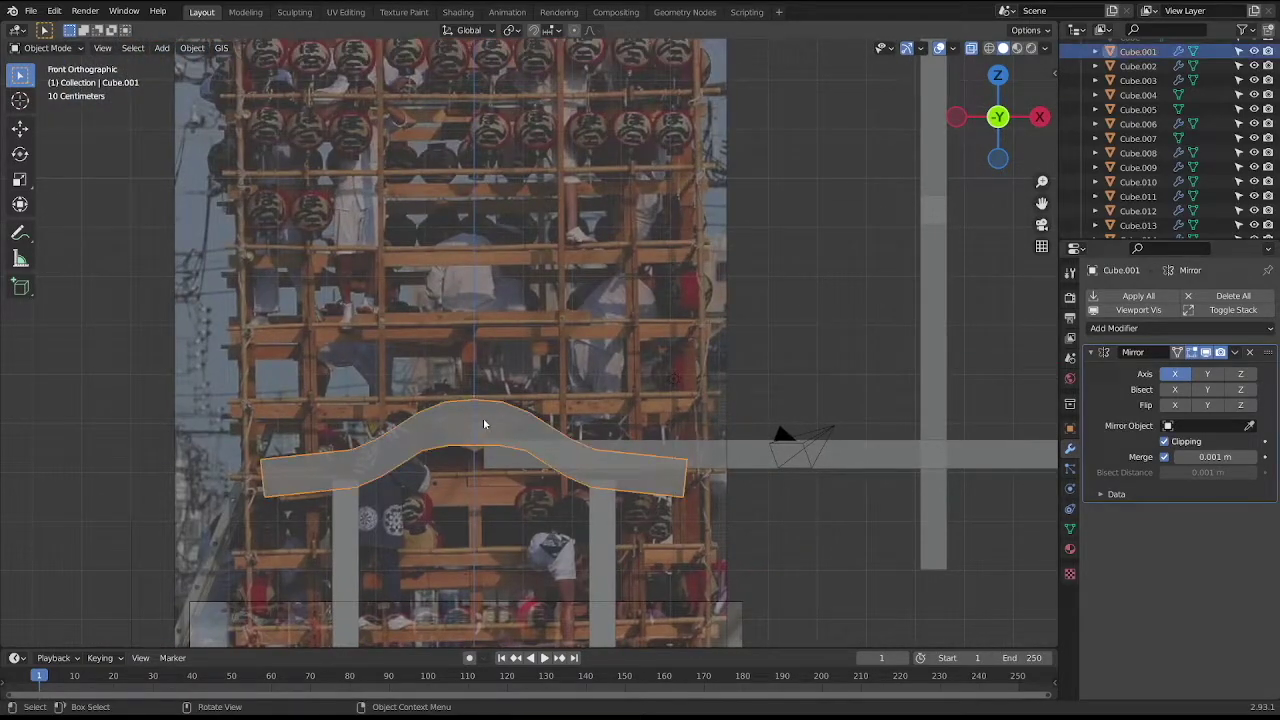
scroll(488, 422, up, 3)
scroll(508, 413, up, 2)
shift+middle_drag(551, 363, 618, 307)
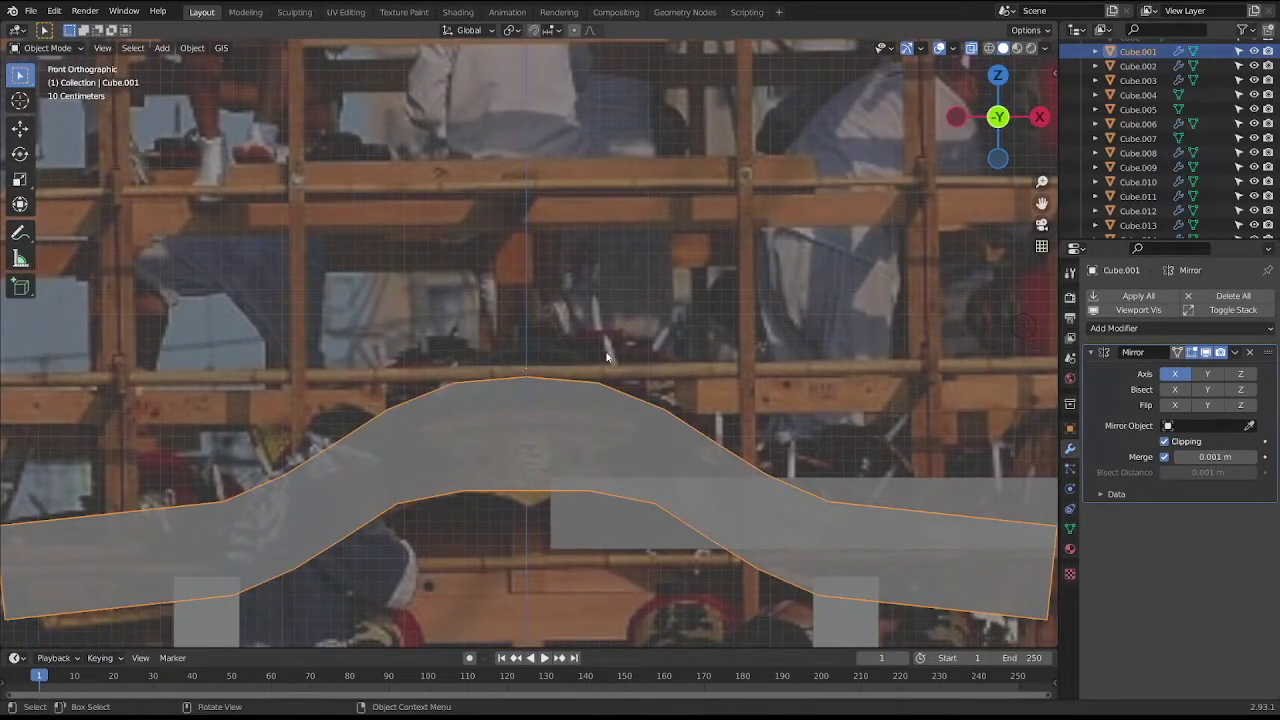
scroll(640, 374, down, 3)
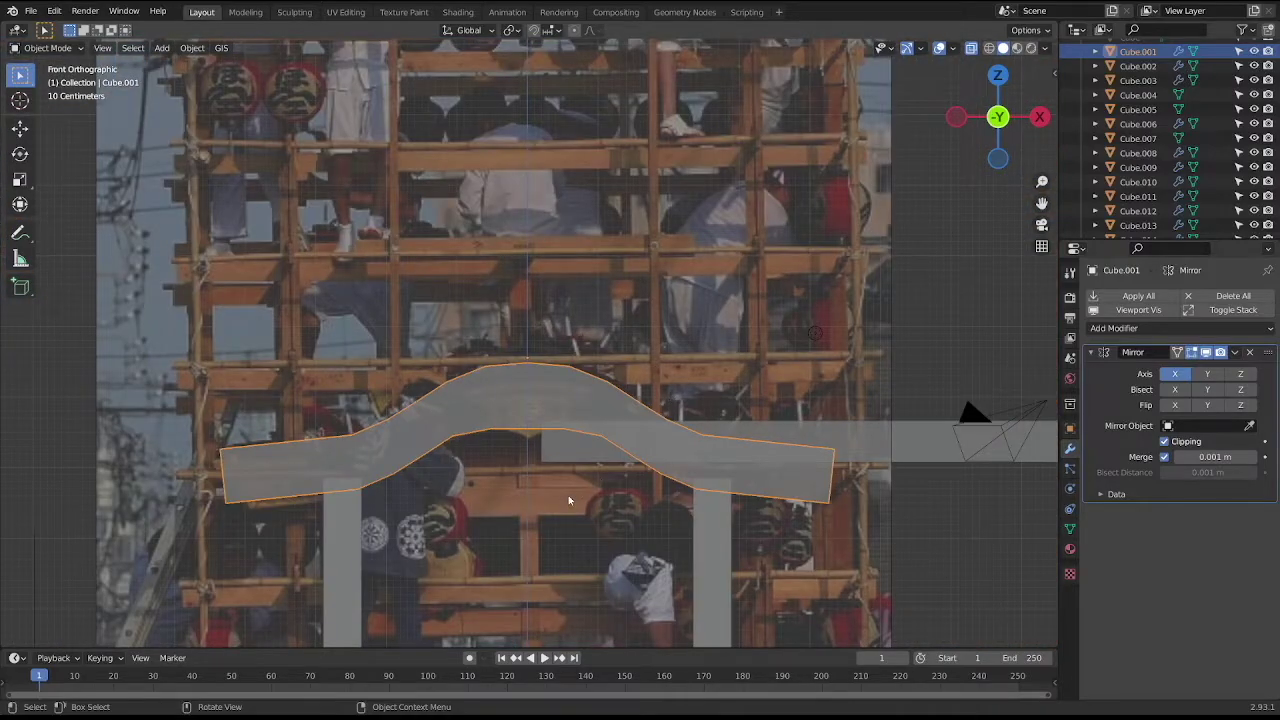
scroll(551, 511, down, 6)
click(811, 375)
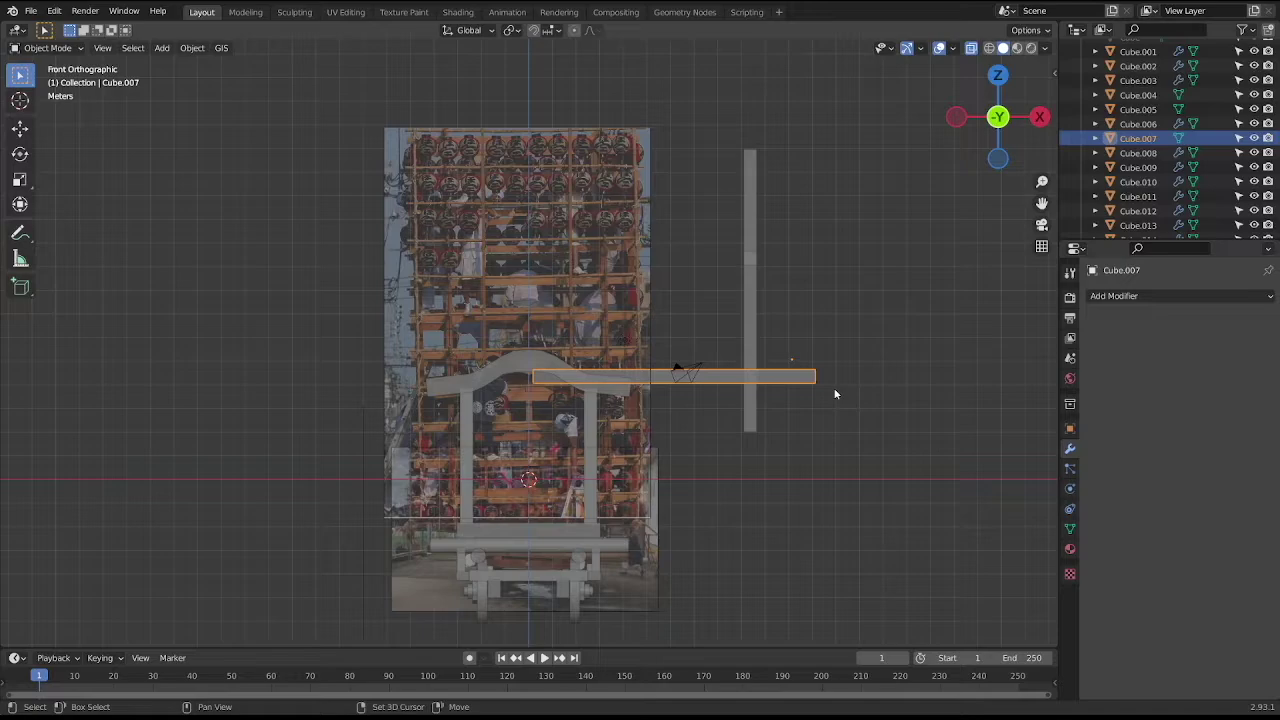
Duplicate beam Cube.007 under the arch and trim both ends along X to span the pillars.
key(shift+d)
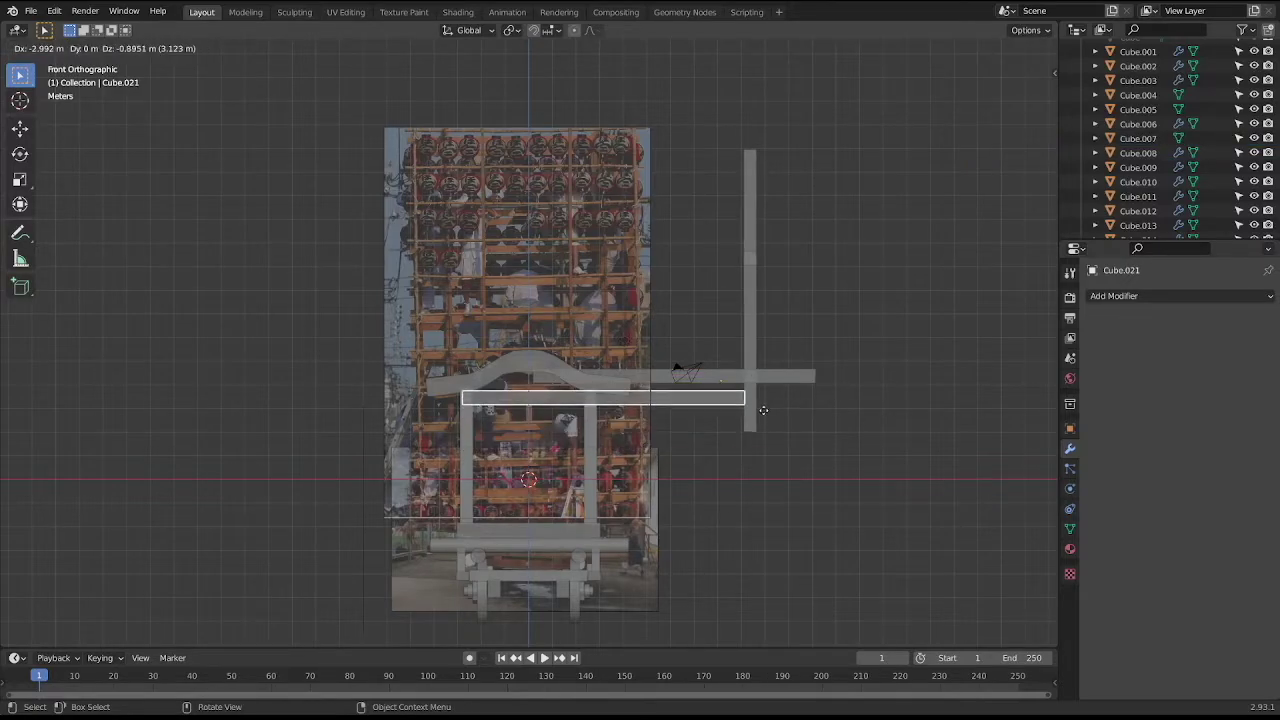
click(773, 410)
key(Tab)
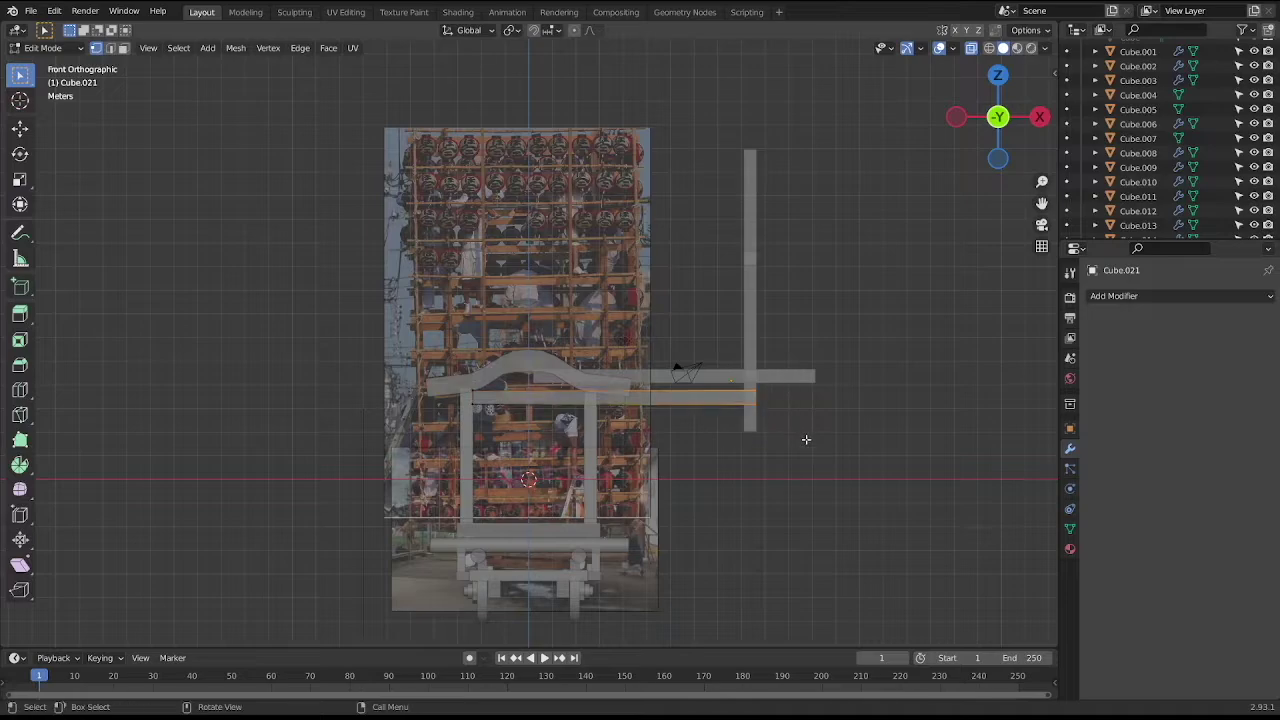
key(g)
key(x)
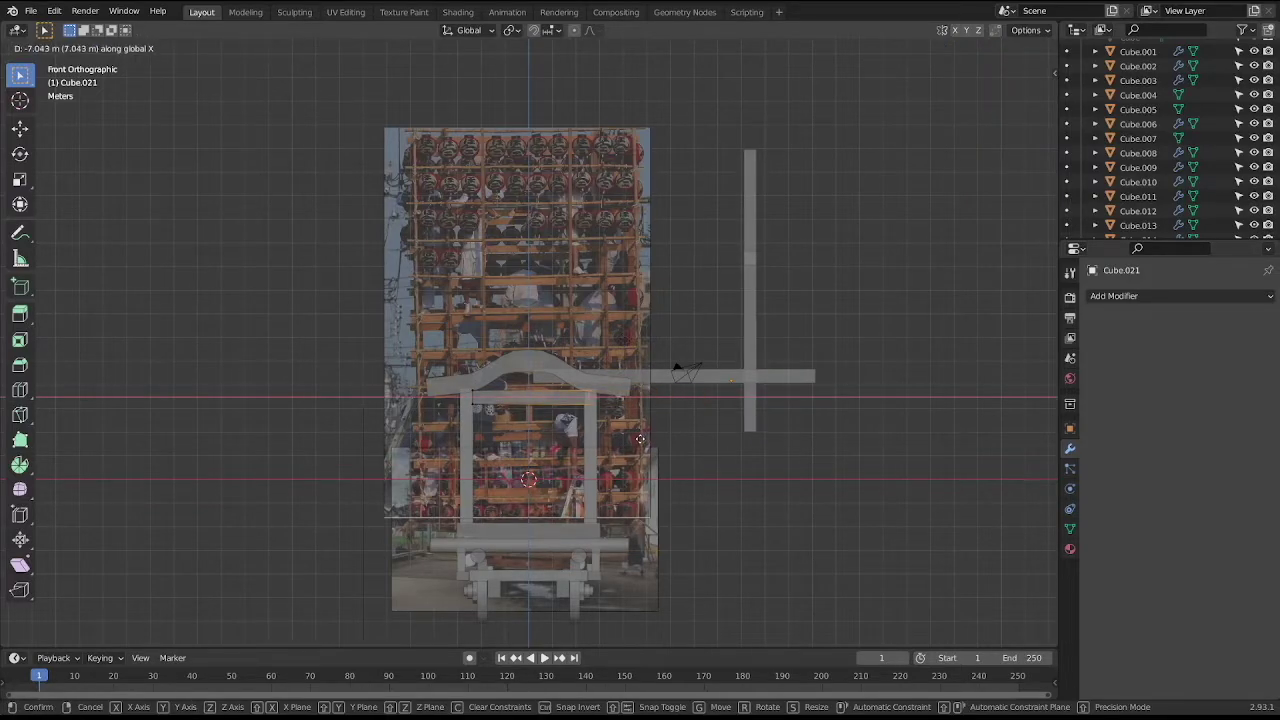
click(640, 440)
click(488, 425)
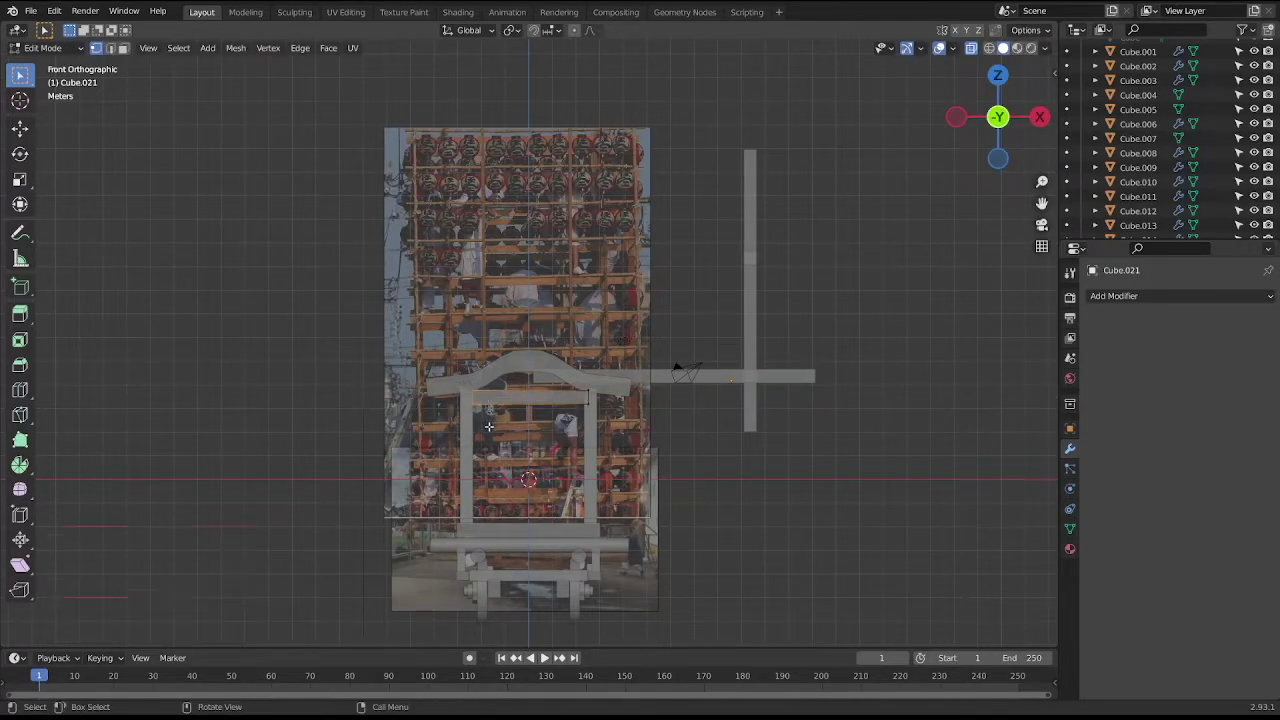
key(g)
key(x)
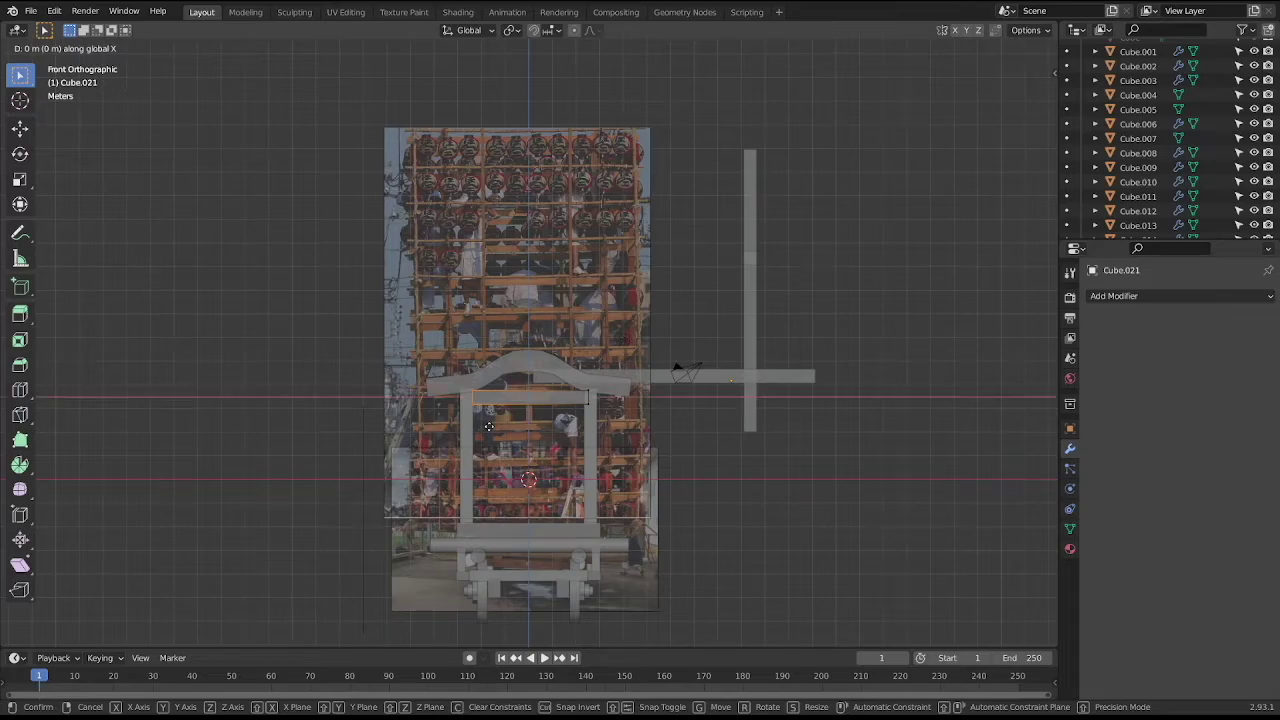
click(488, 425)
key(Tab)
Move the cross beam along Y onto the front pillar tops.
mouse_move(488, 425)
middle_down()
mouse_move(660, 423)
mouse_move(588, 427)
middle_up()
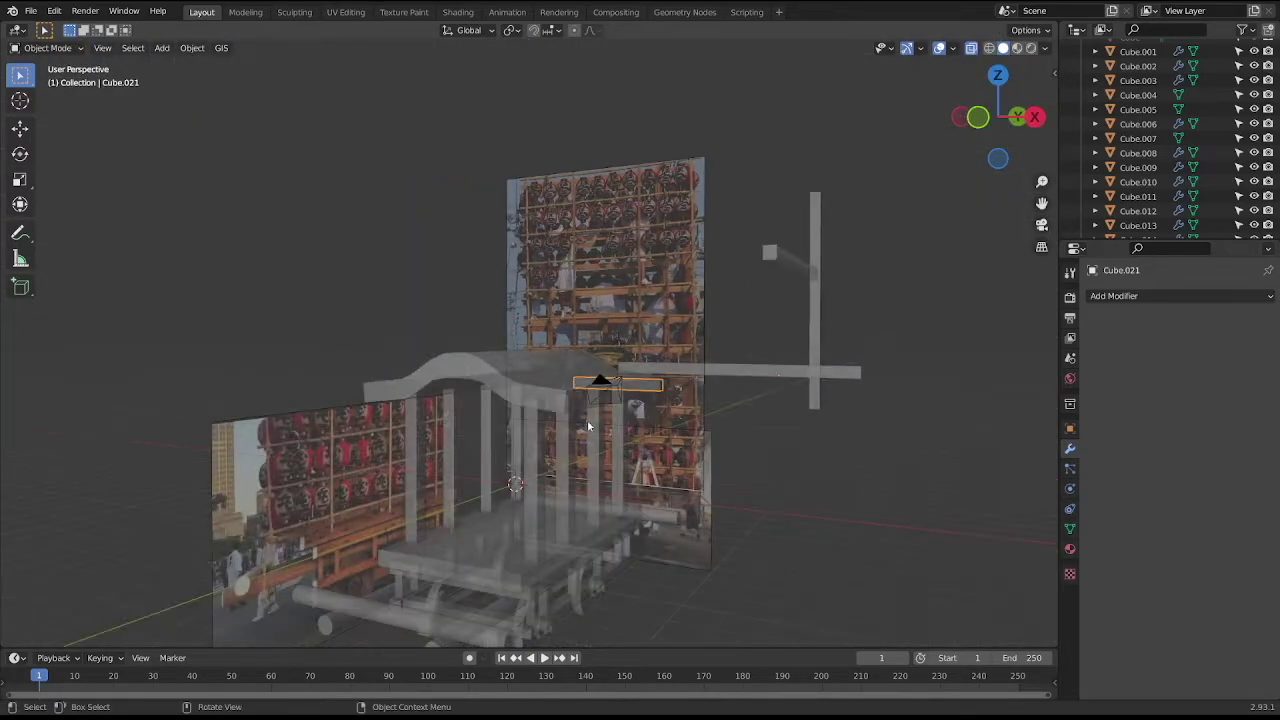
key(KP_3)
key(g)
key(y)
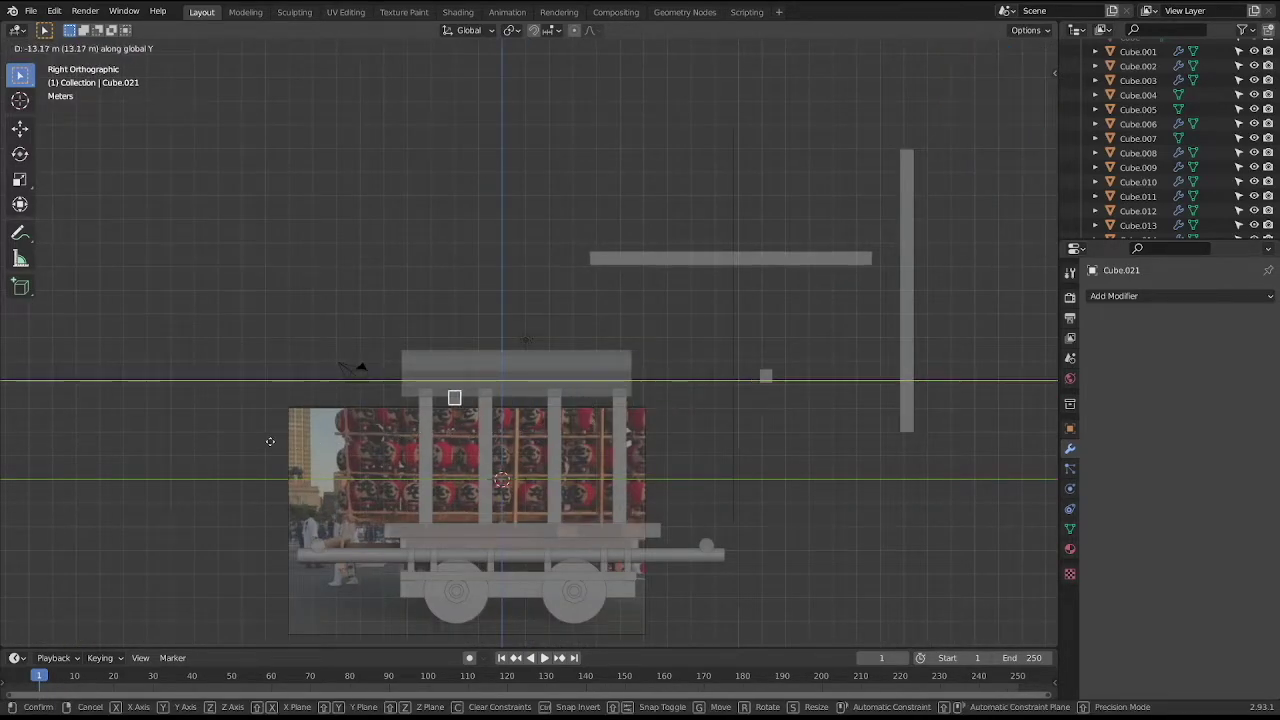
click(248, 440)
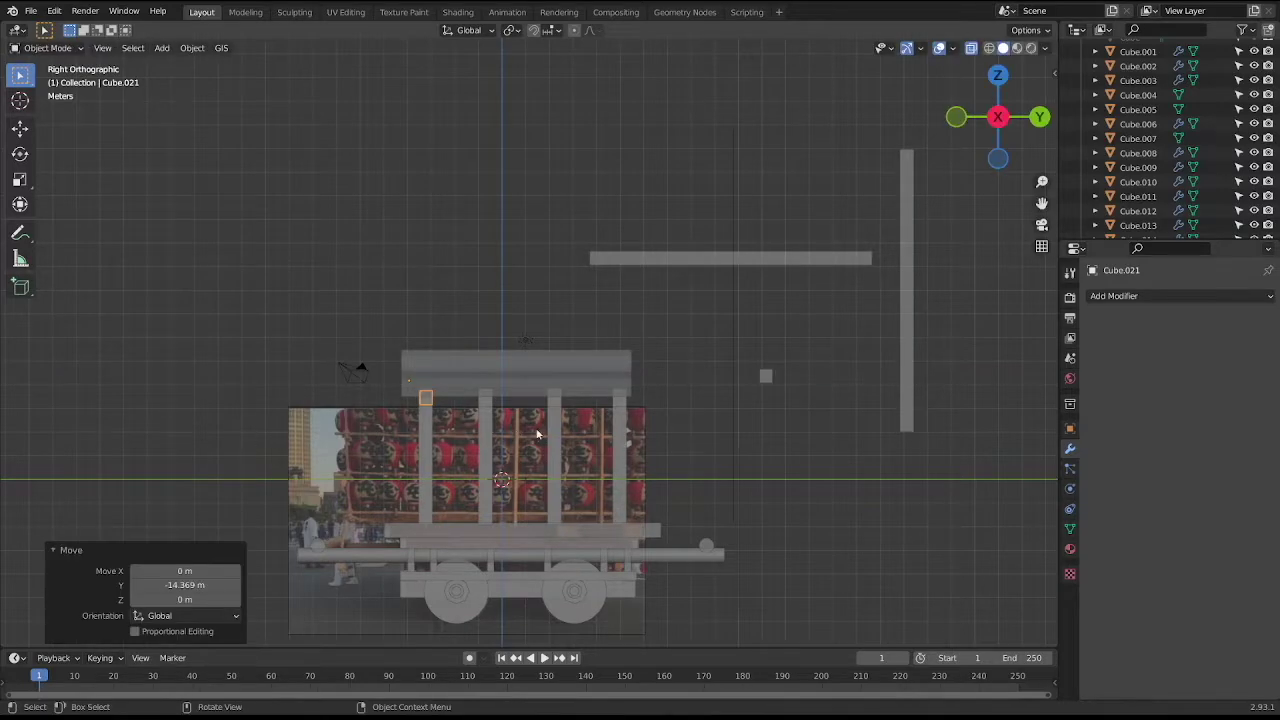
Duplicate side beam Cube.005 and shorten its right end 4.217 m along Y.
click(740, 258)
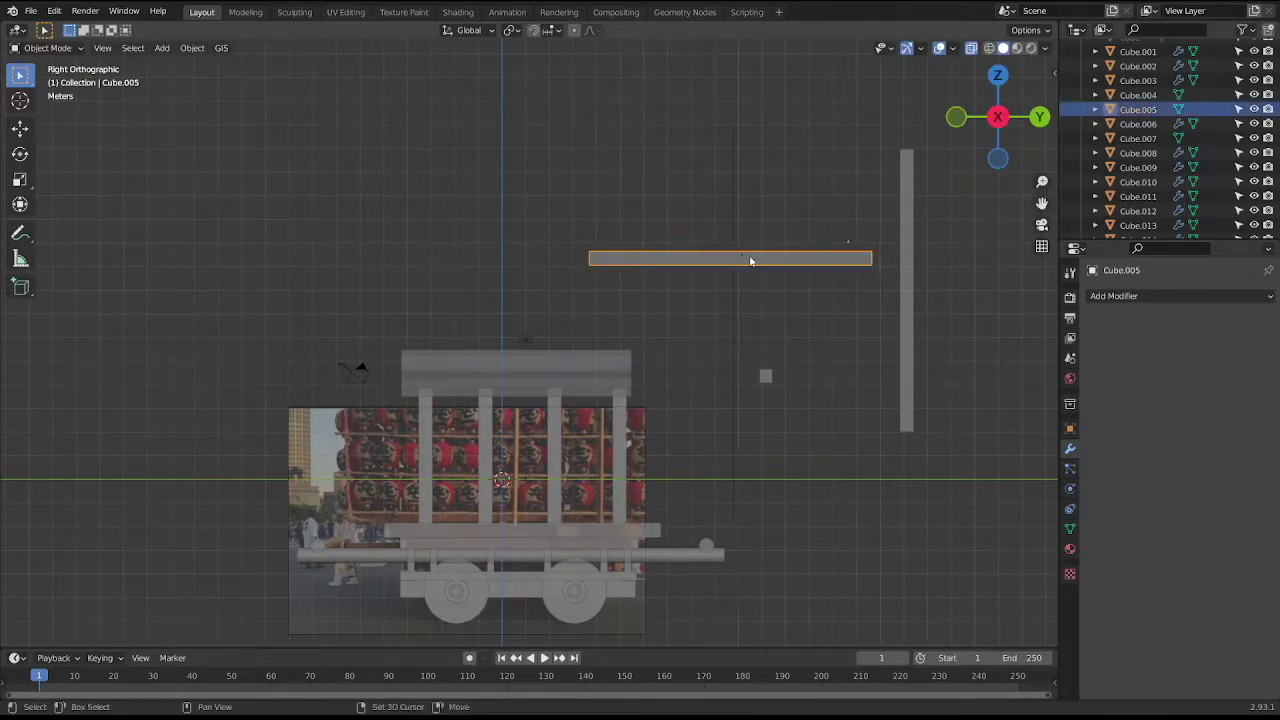
key(shift+d)
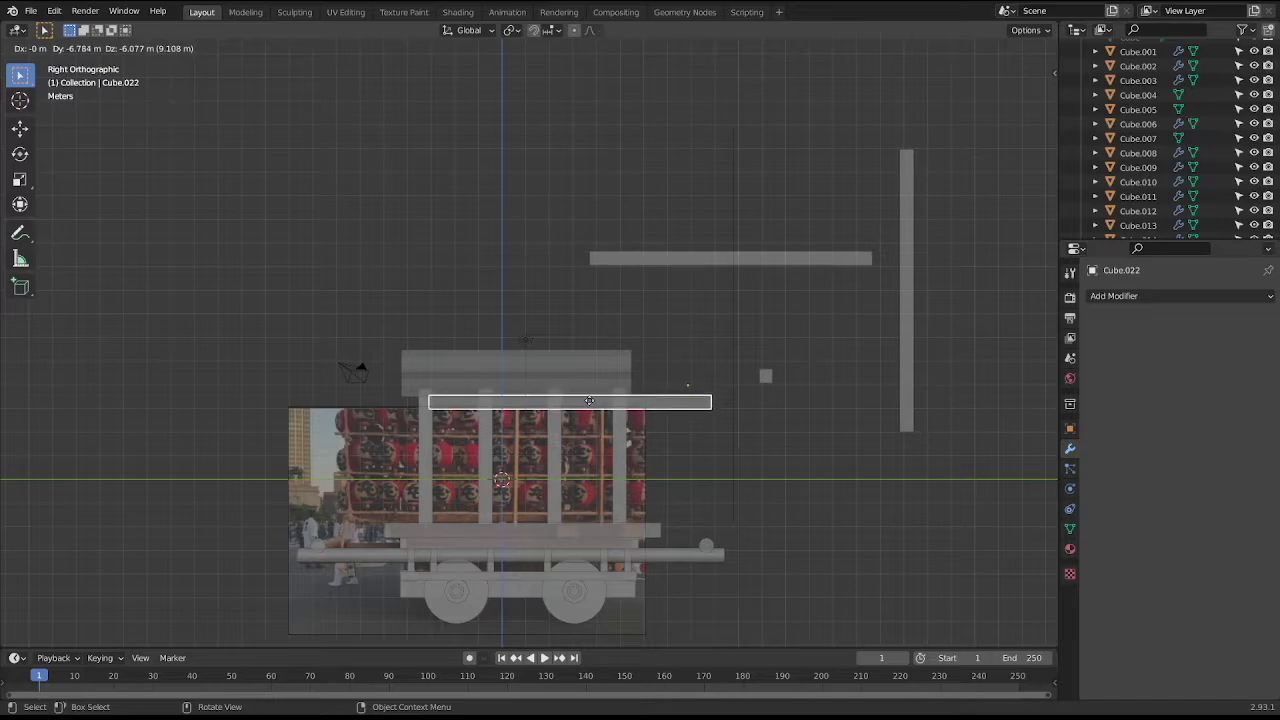
click(590, 399)
key(Tab)
drag(688, 366, 788, 438)
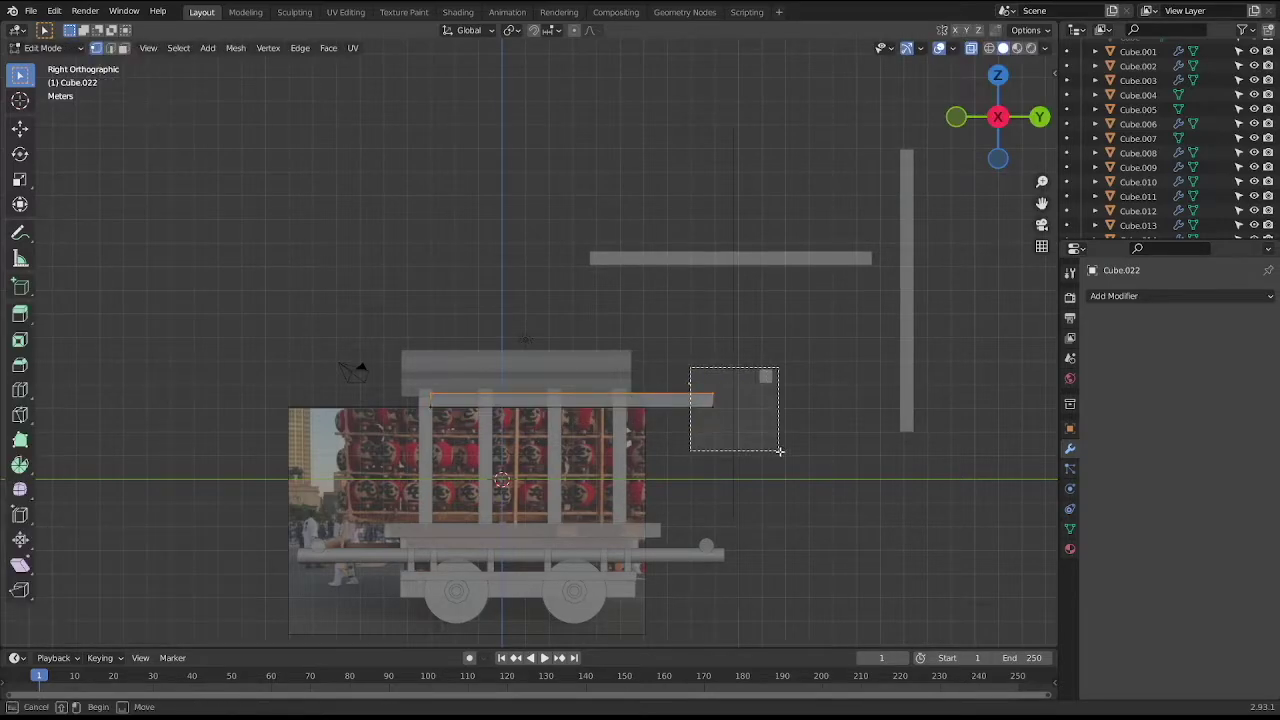
key(g)
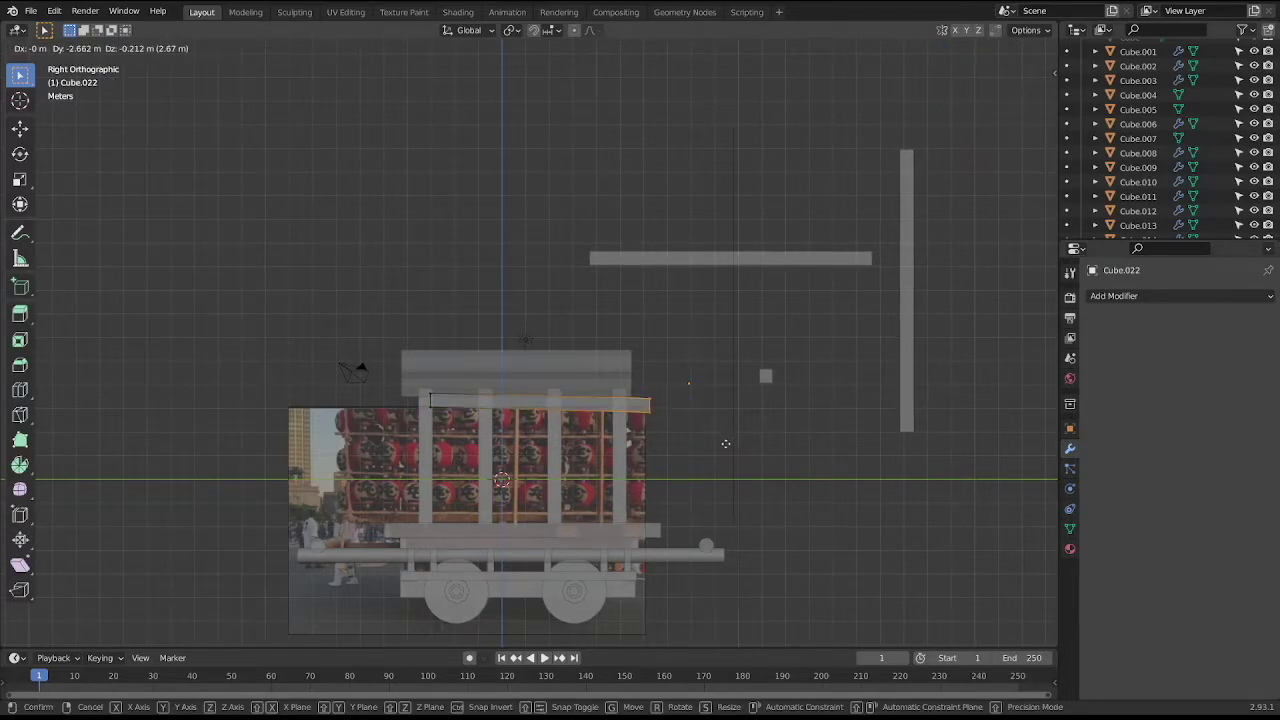
key(y)
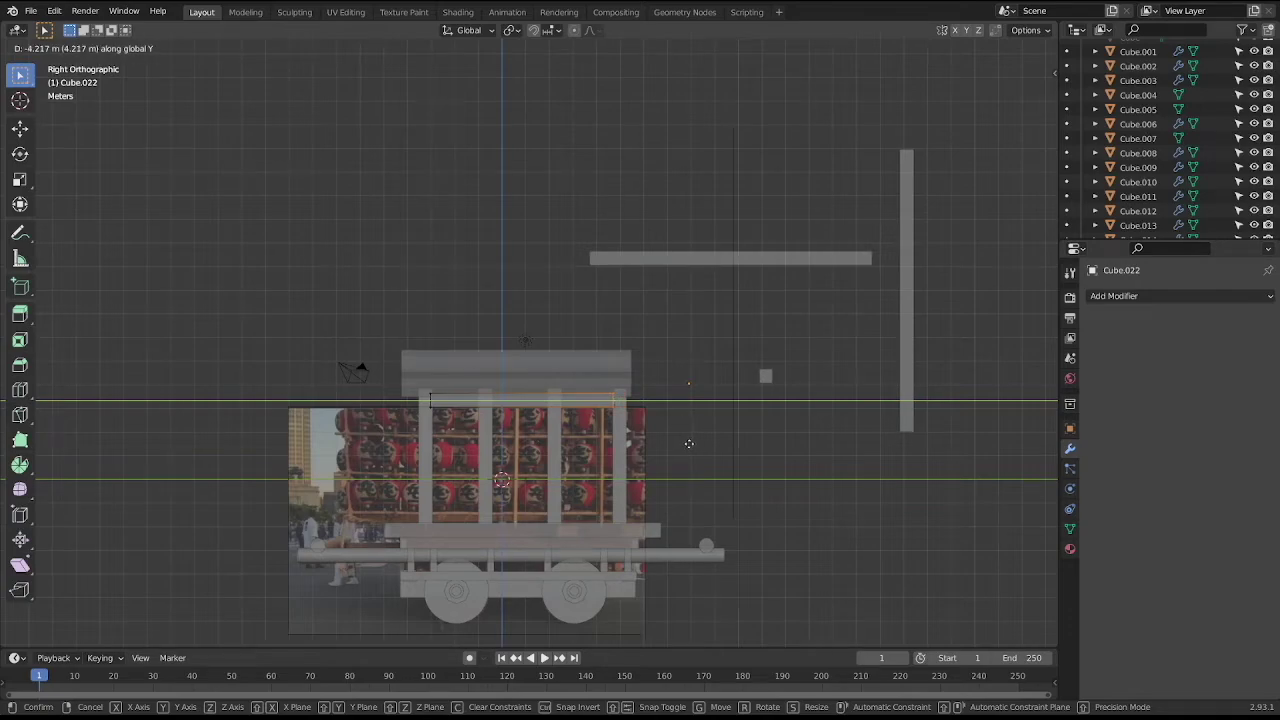
click(689, 443)
key(Tab)
Shift the new side beam -6.808 m along X above the right pillars.
middle_drag(721, 391, 744, 382)
key(KP_1)
key(g)
key(x)
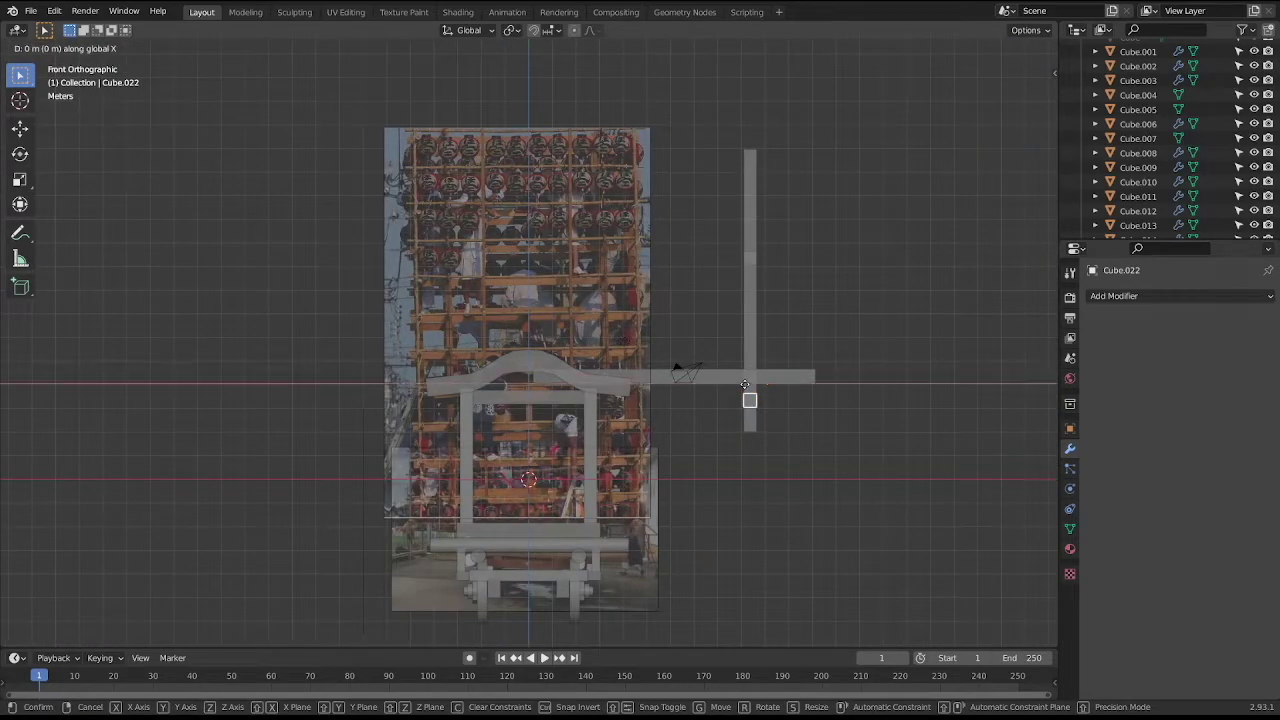
click(587, 400)
middle_drag(587, 400, 724, 475)
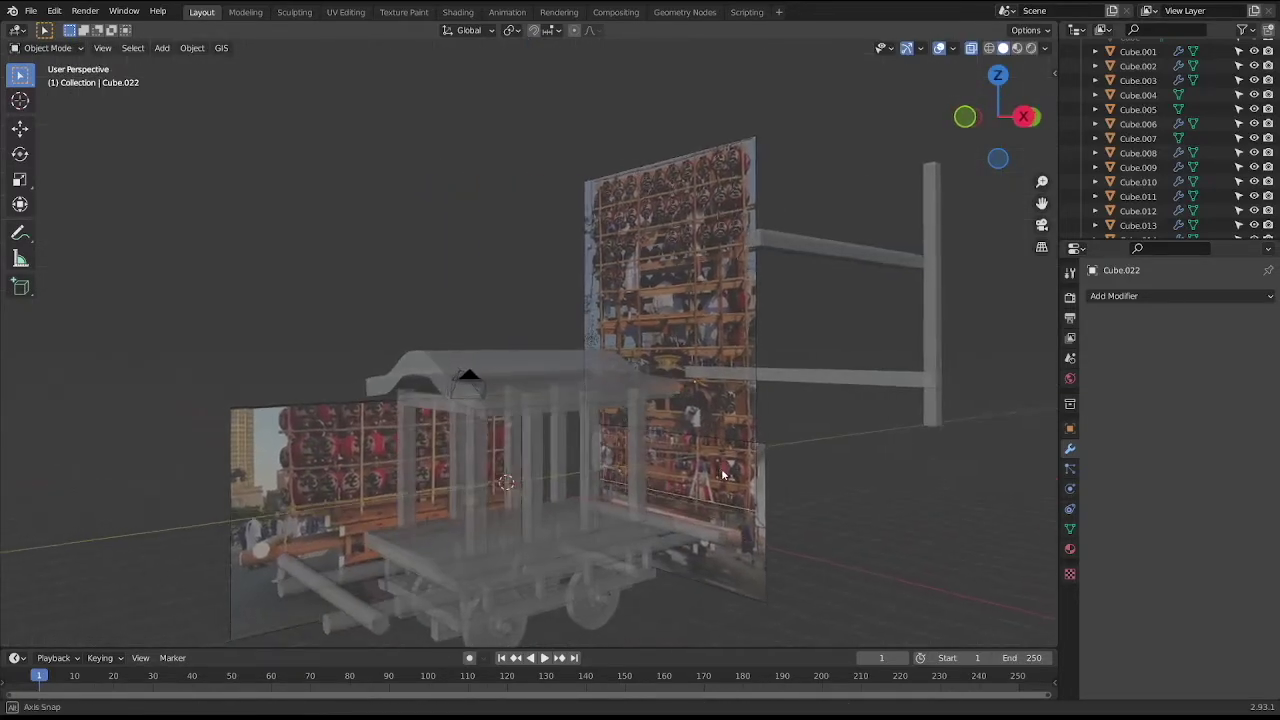
Set the cross beam's origin to the 3D cursor, apply its rotation, and add a Mirror modifier.
click(510, 421)
click(510, 421)
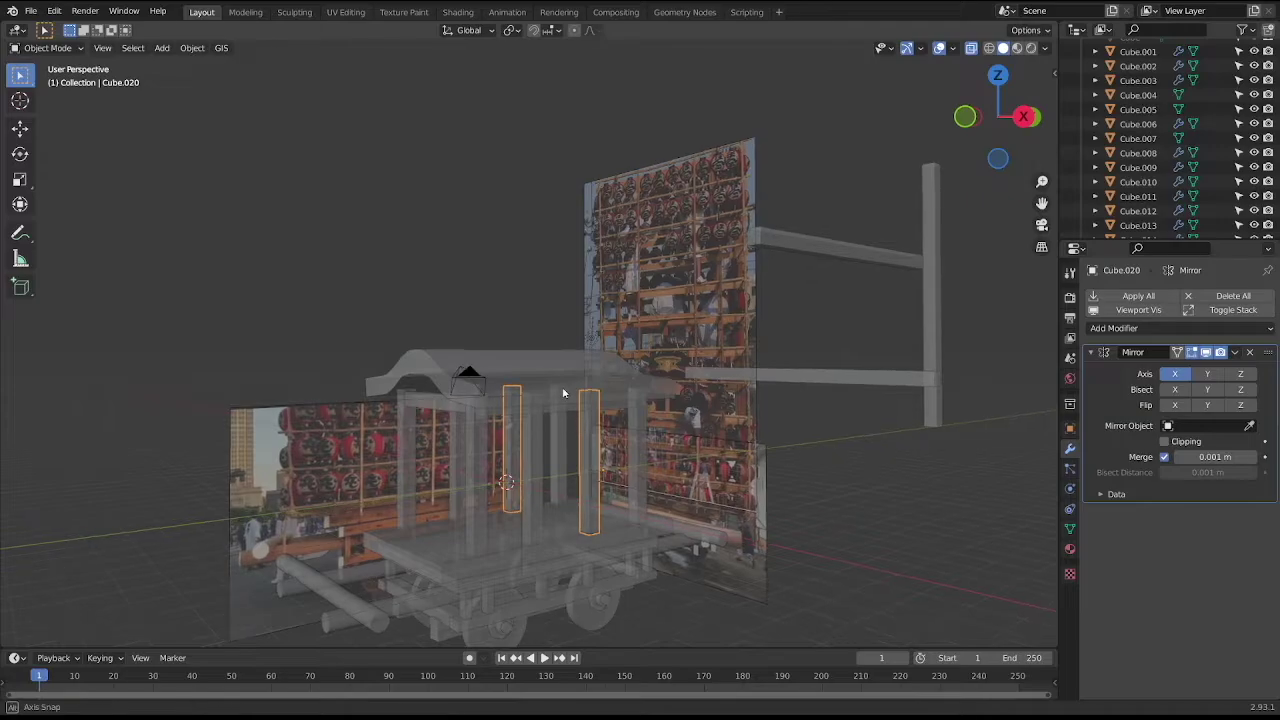
click(563, 395)
middle_drag(563, 397, 293, 141)
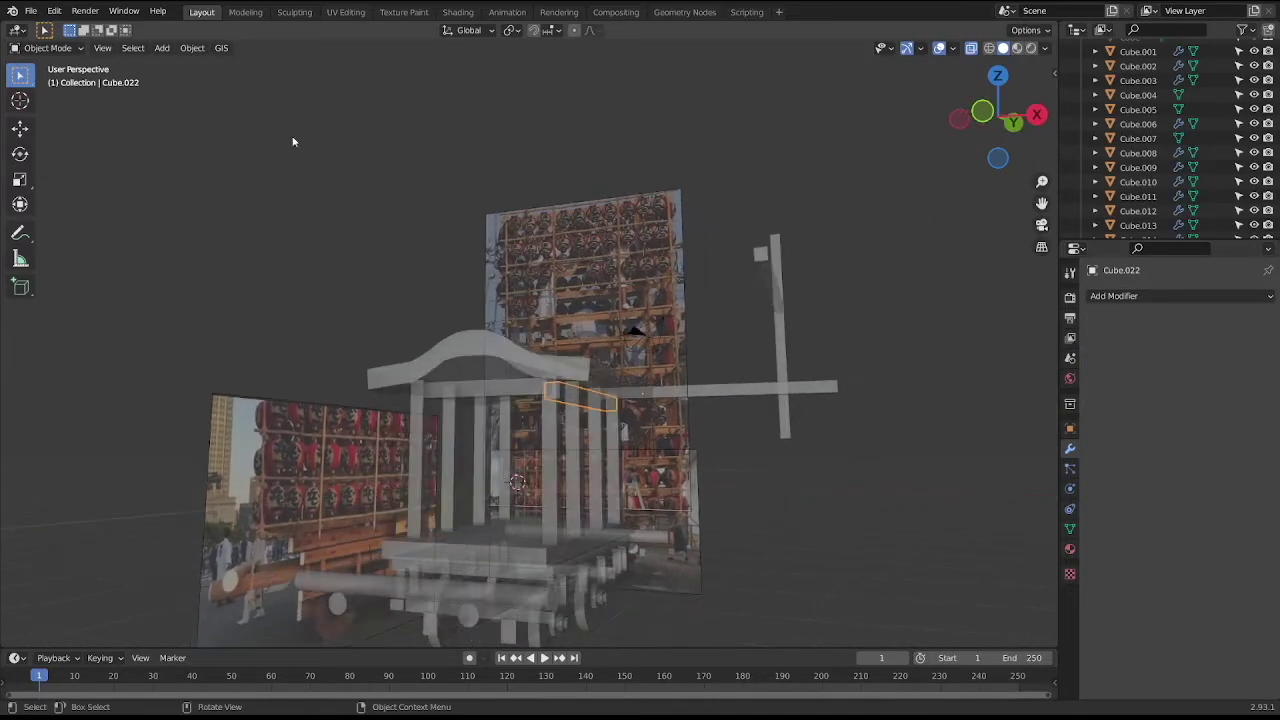
click(186, 50)
mouse_move(215, 79)
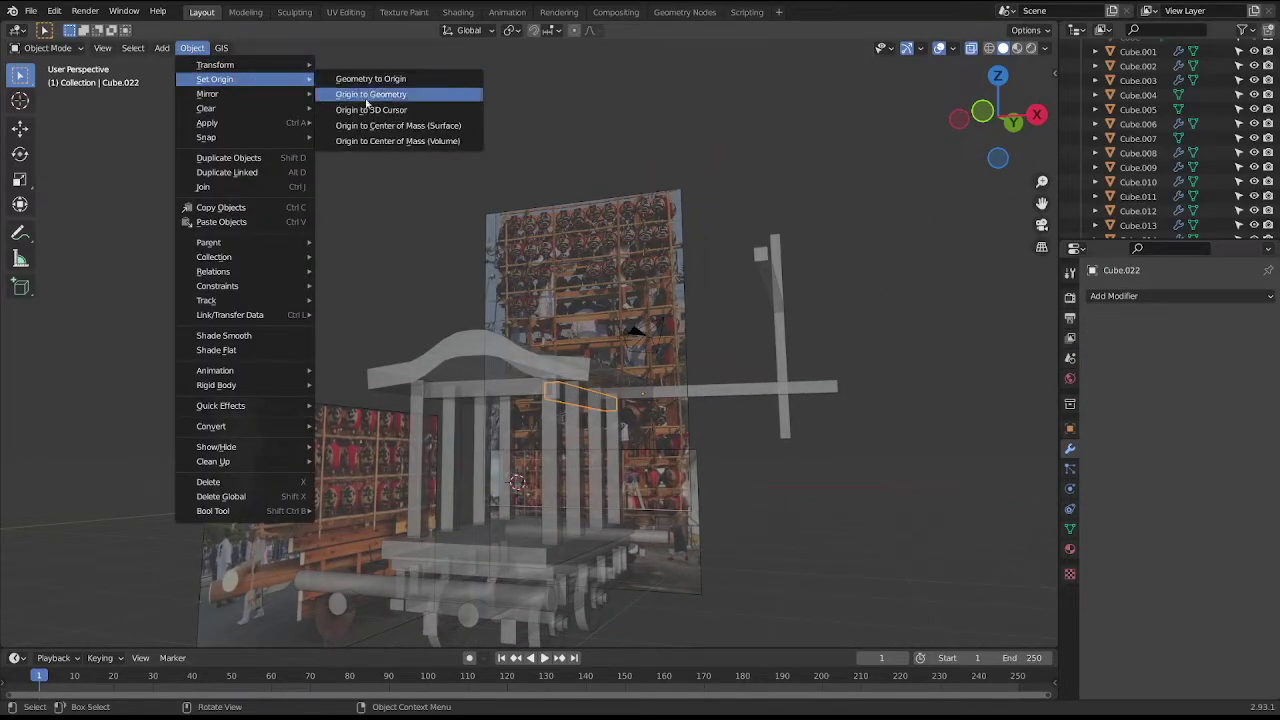
click(352, 104)
click(192, 48)
mouse_move(207, 122)
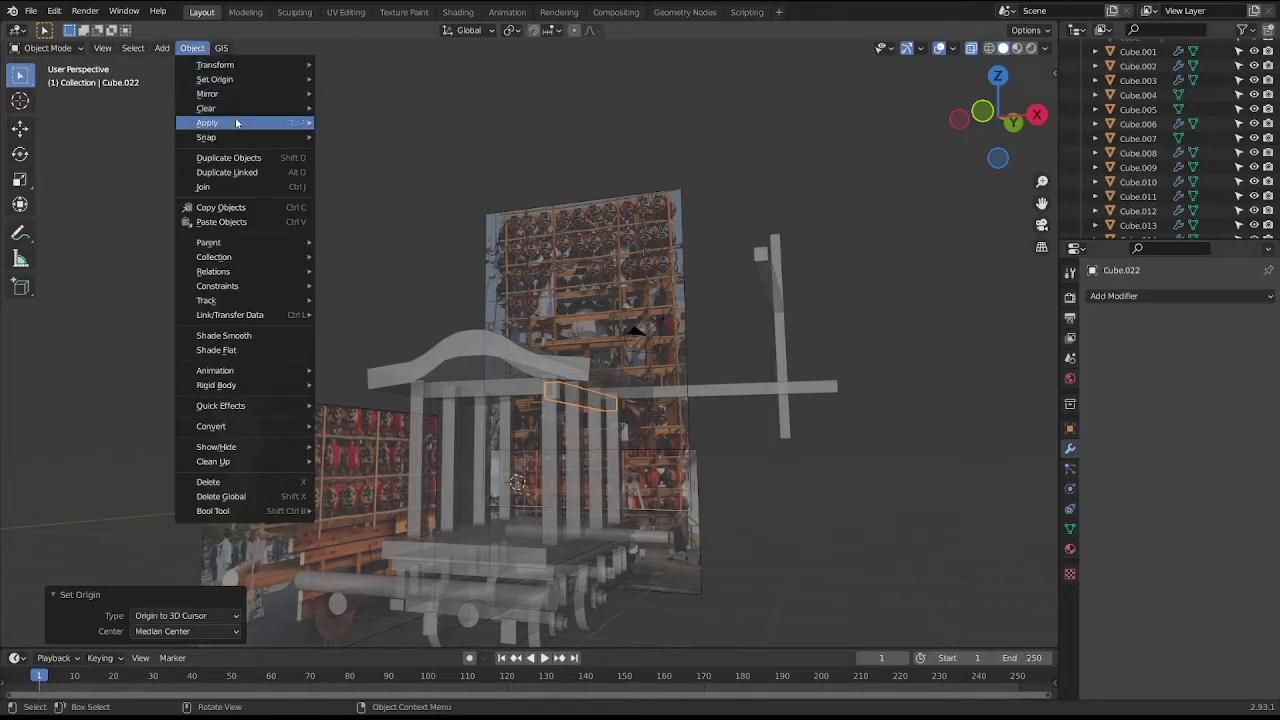
click(351, 137)
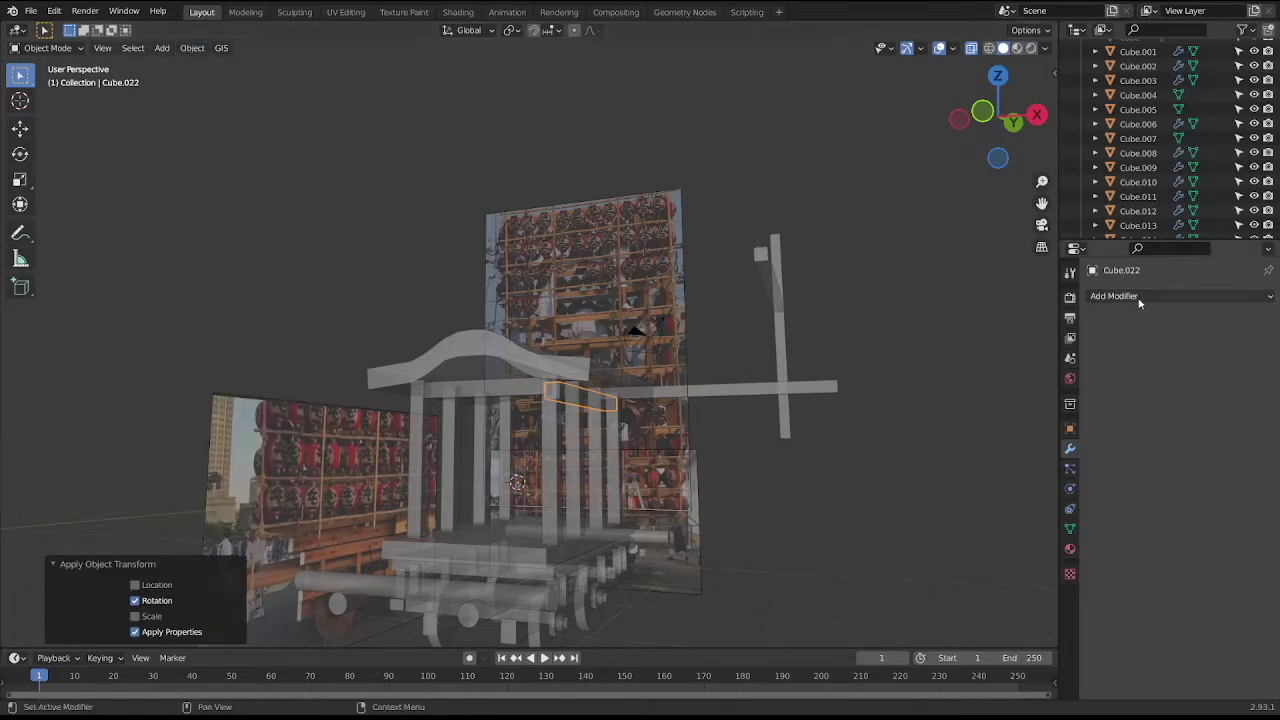
click(1137, 300)
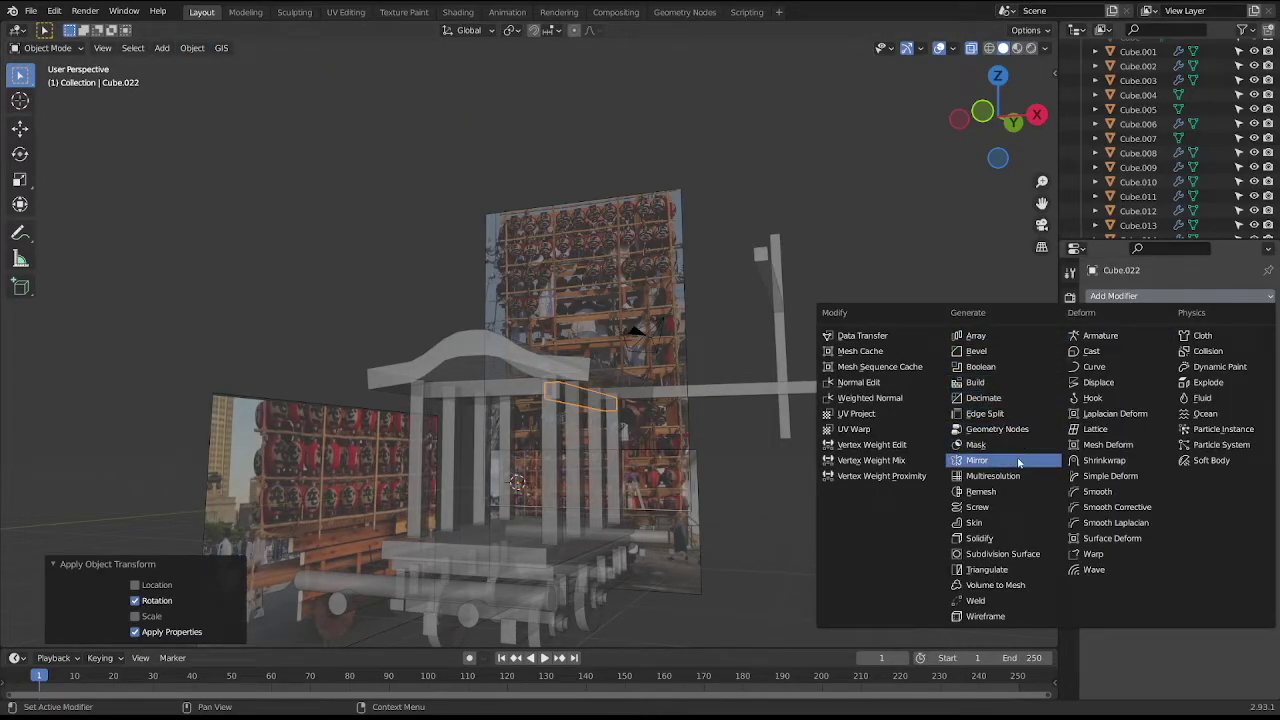
click(1005, 460)
Duplicate the small square block about 6.8 m along Y and save the file.
click(623, 345)
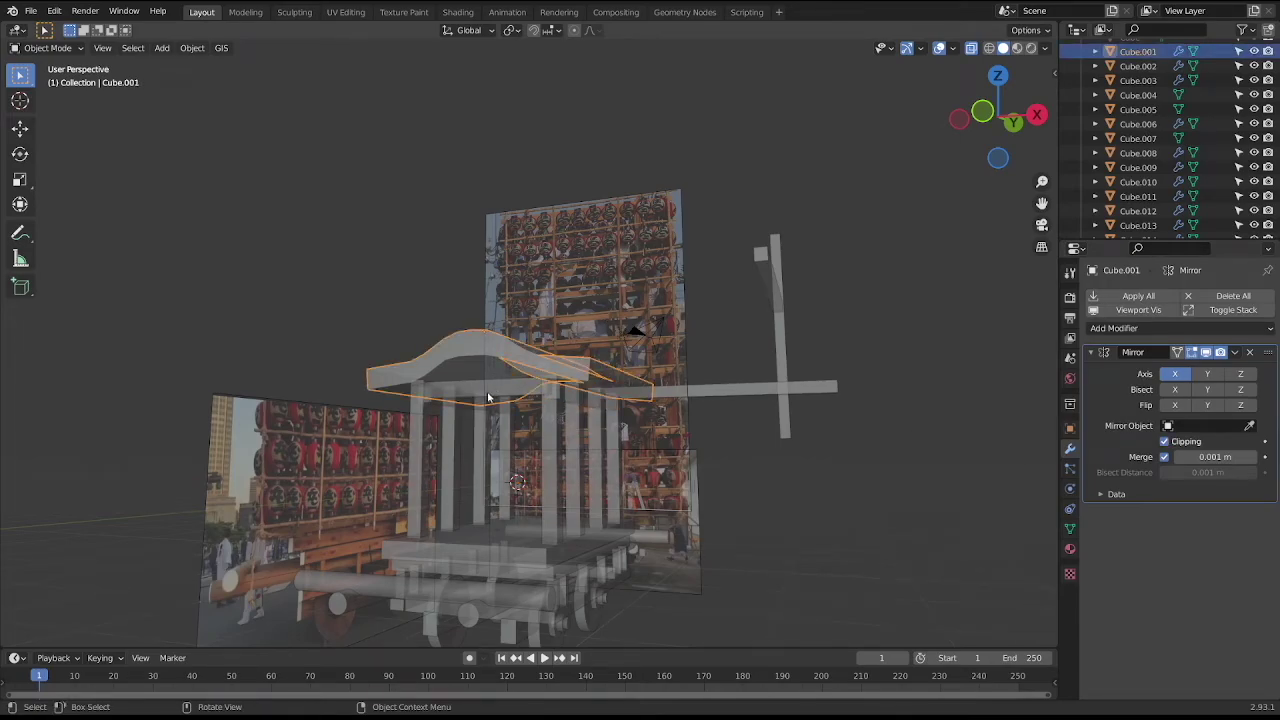
click(485, 400)
middle_drag(567, 356, 506, 335)
key(KP_3)
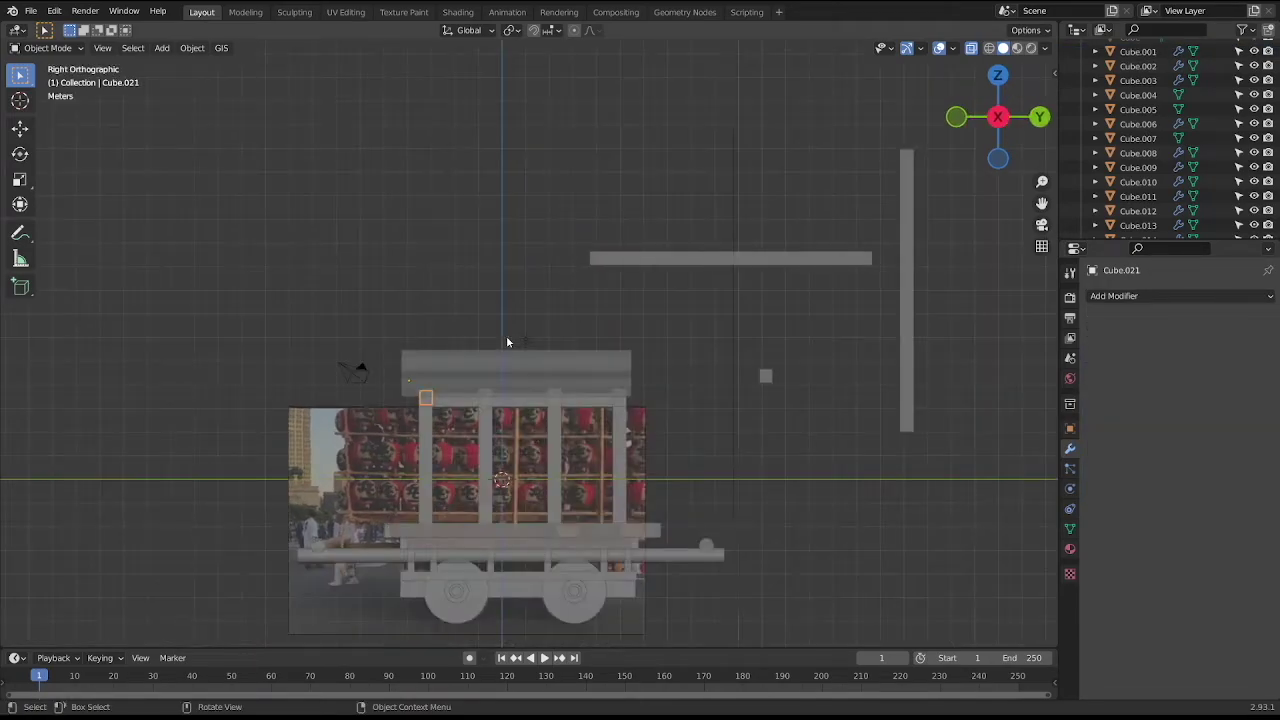
scroll(506, 340, down, 1)
key(shift+d)
key(y)
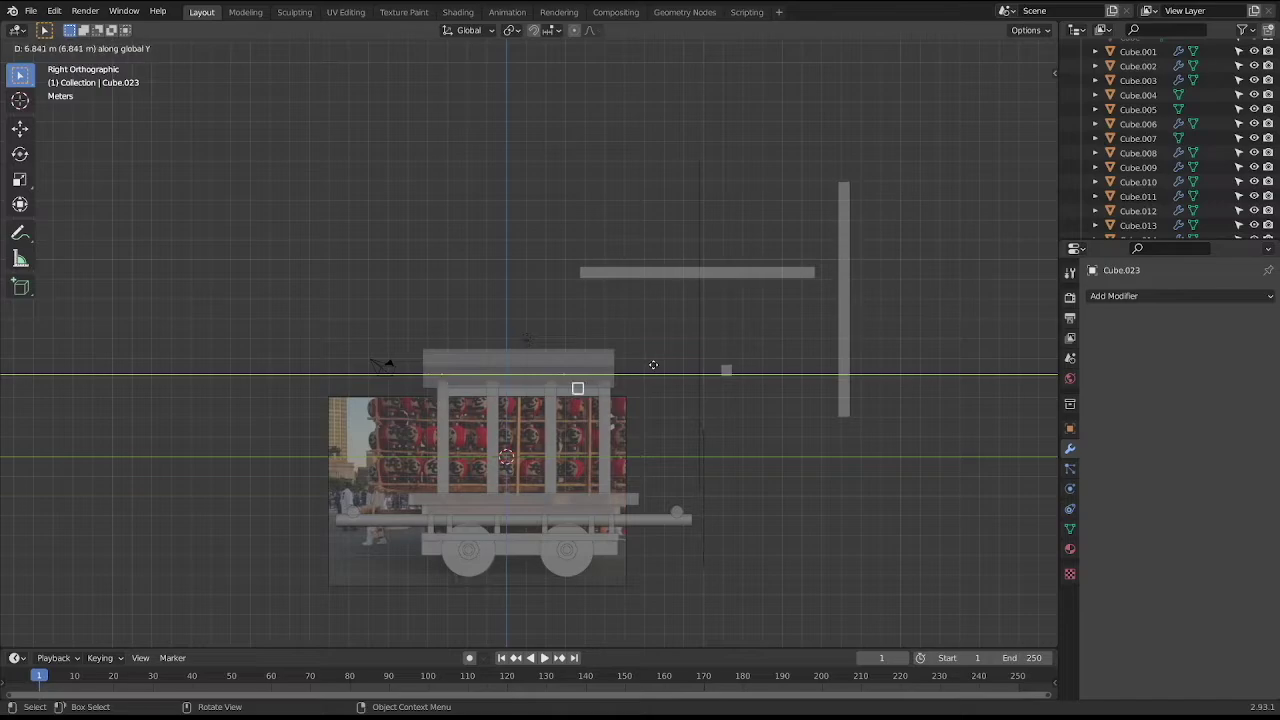
click(679, 365)
mouse_move(546, 297)
middle_down()
mouse_move(366, 249)
mouse_move(493, 280)
mouse_move(771, 526)
mouse_move(854, 530)
middle_up()
key(ctrl+s)
key(KP_1)
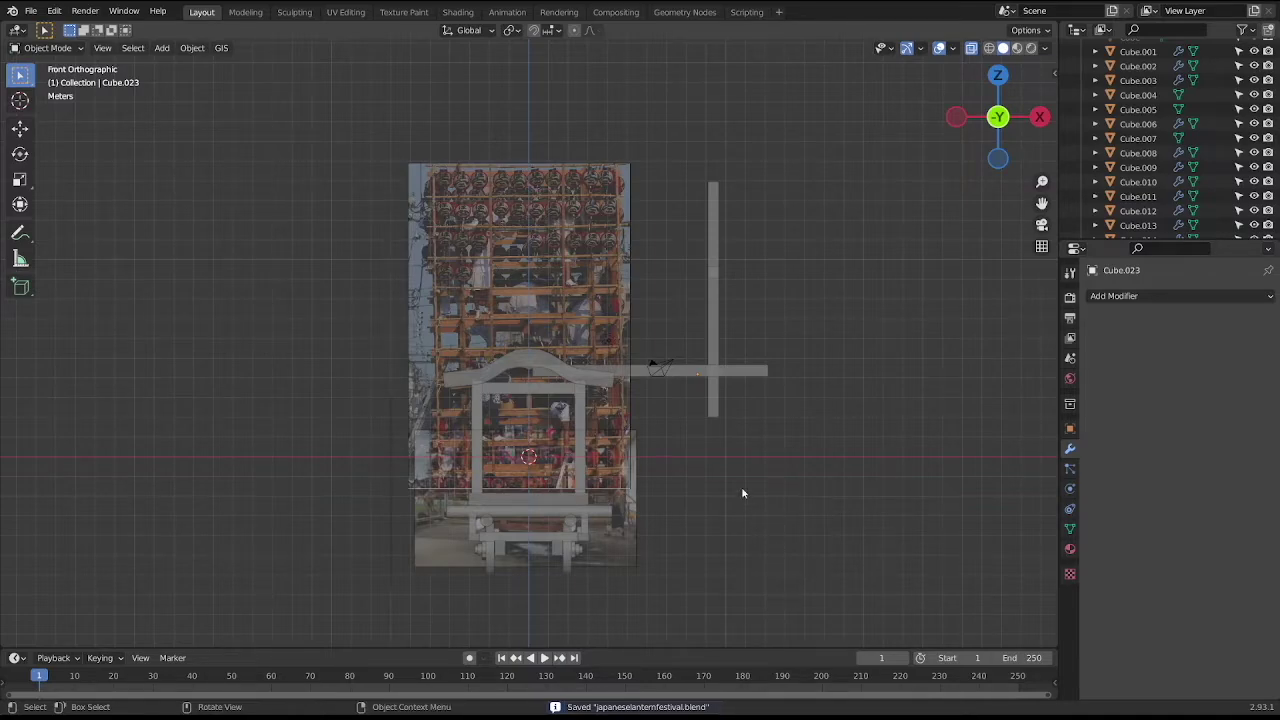
Duplicate the tall vertical side post and place the copy inside the cart frame.
scroll(743, 497, down, 1)
shift+scroll(720, 486, up, 1)
click(679, 333)
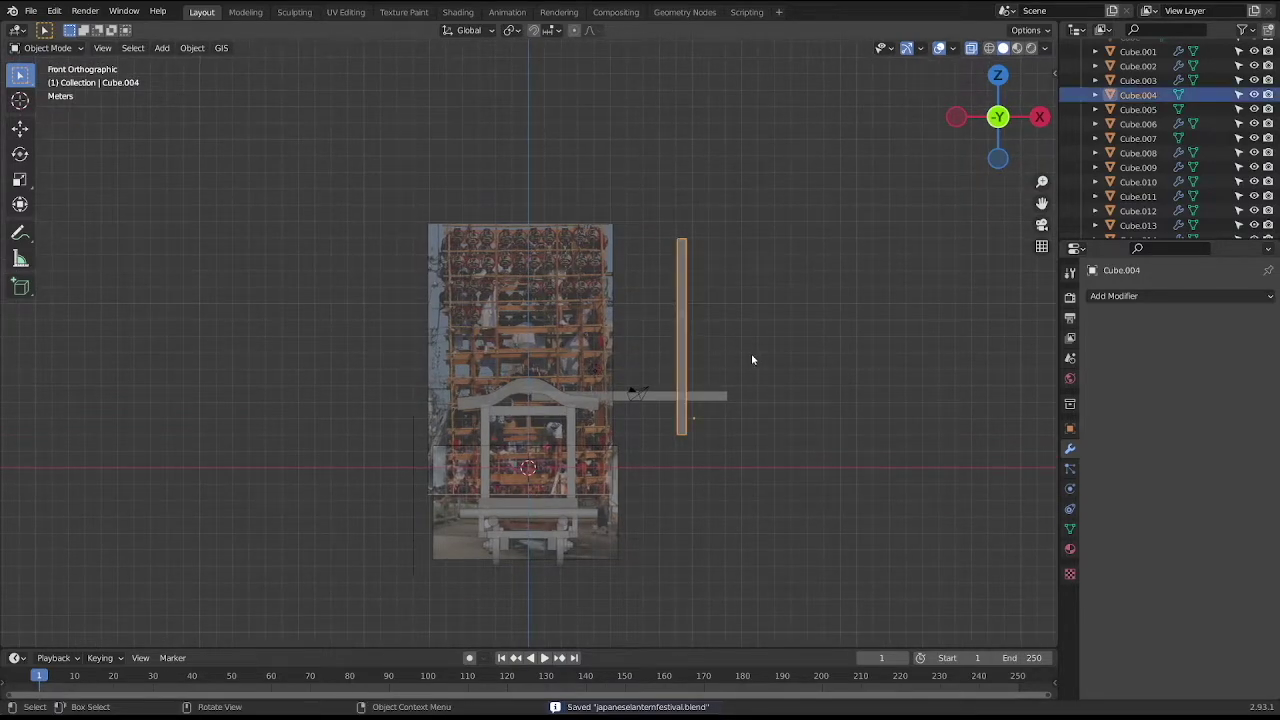
key(shift+d)
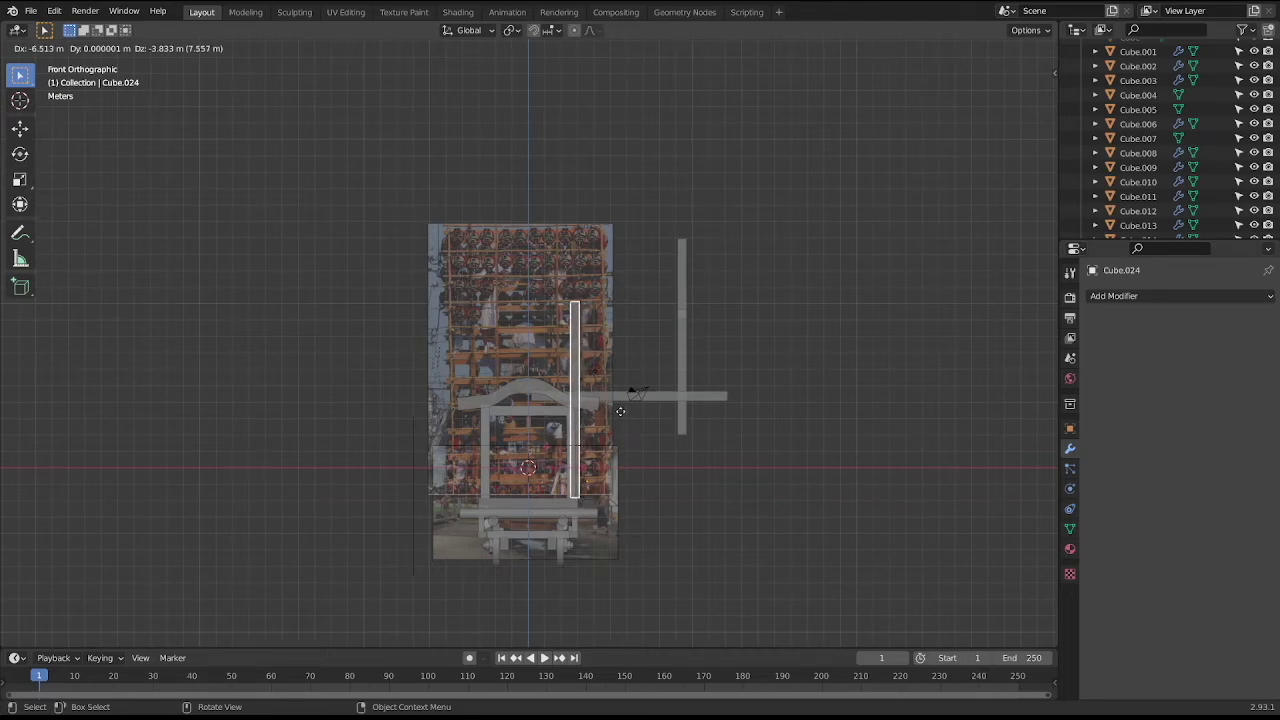
click(620, 411)
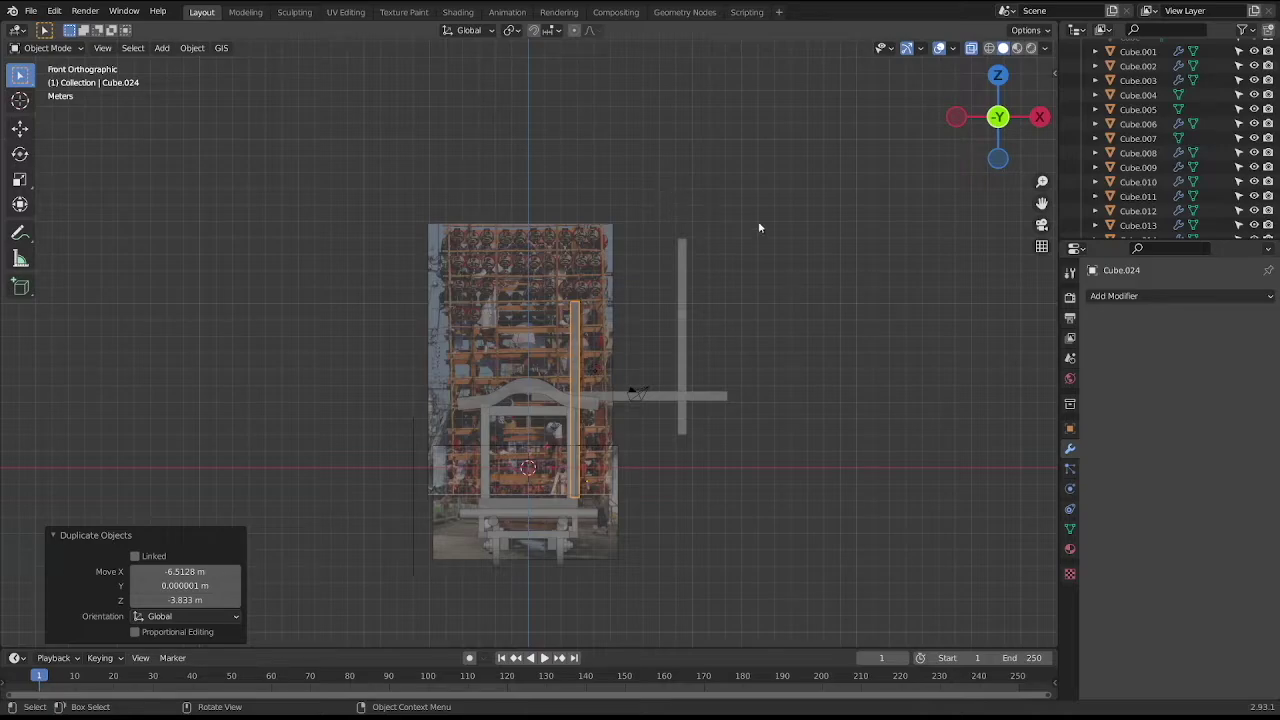
Raise the copy's top edge along Z so the pole rises well above the roof.
key(Tab)
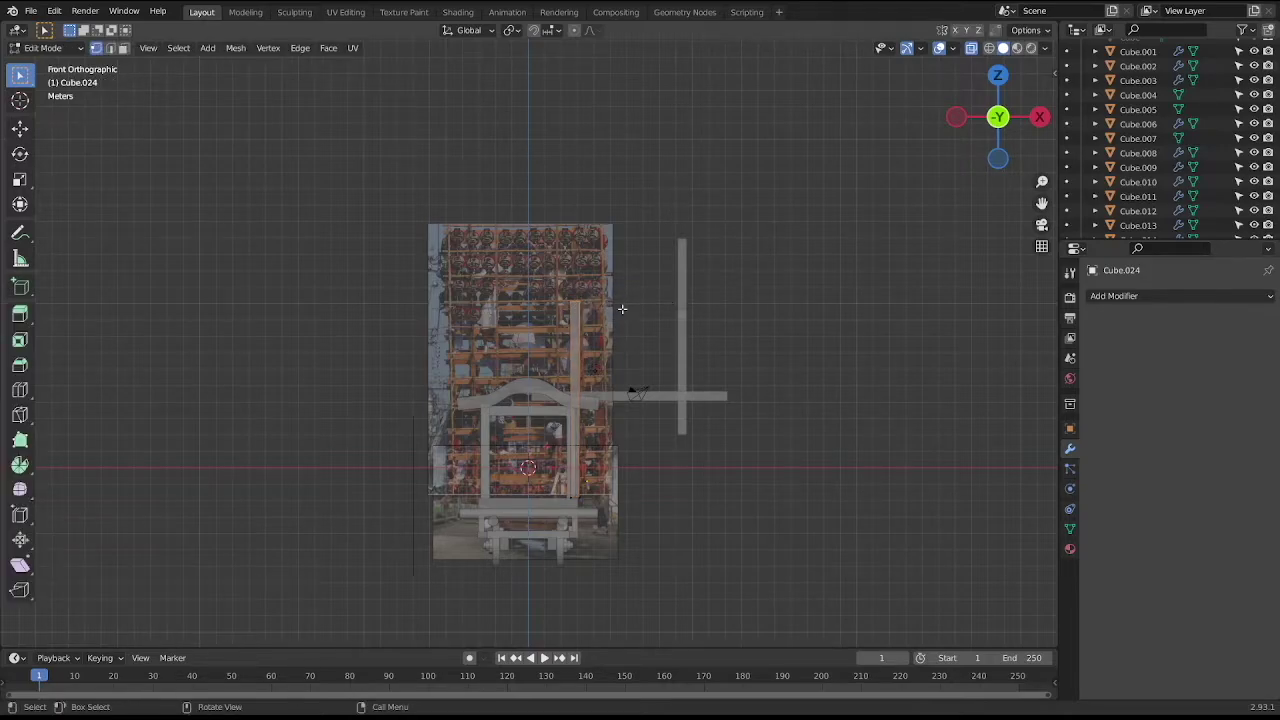
key(g)
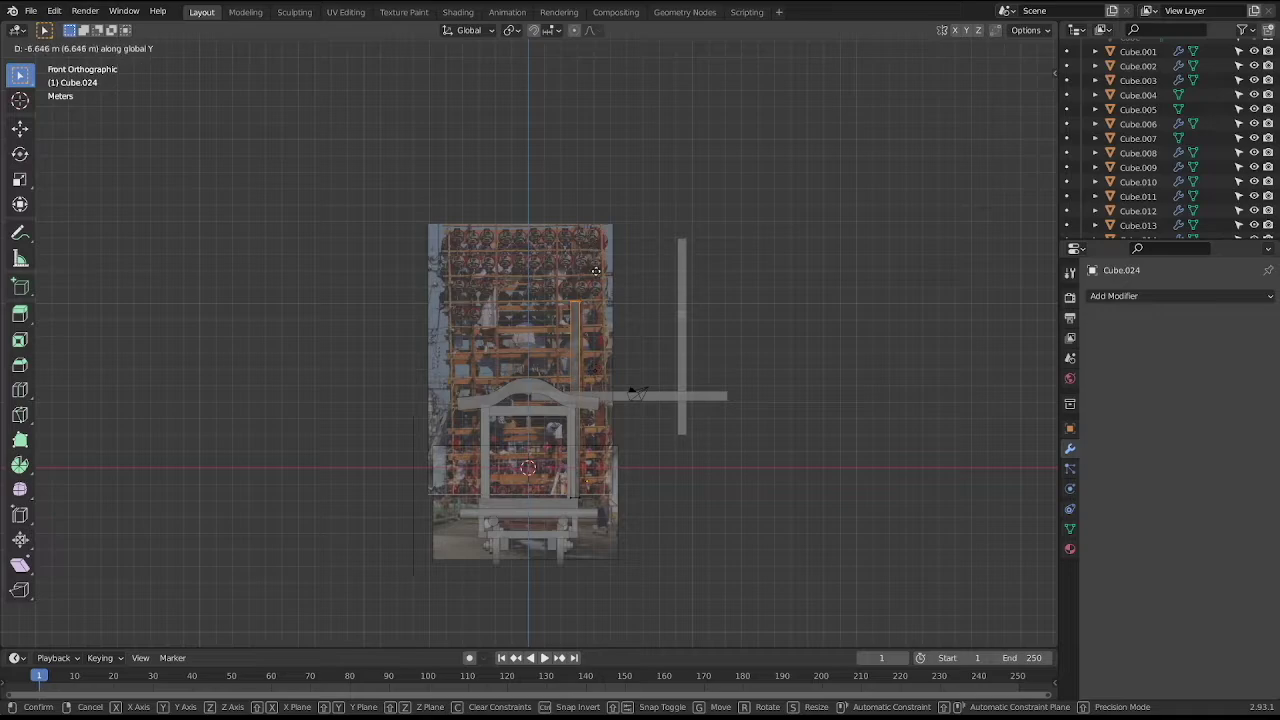
key(Escape)
key(g)
key(Escape)
key(z)
key(Escape)
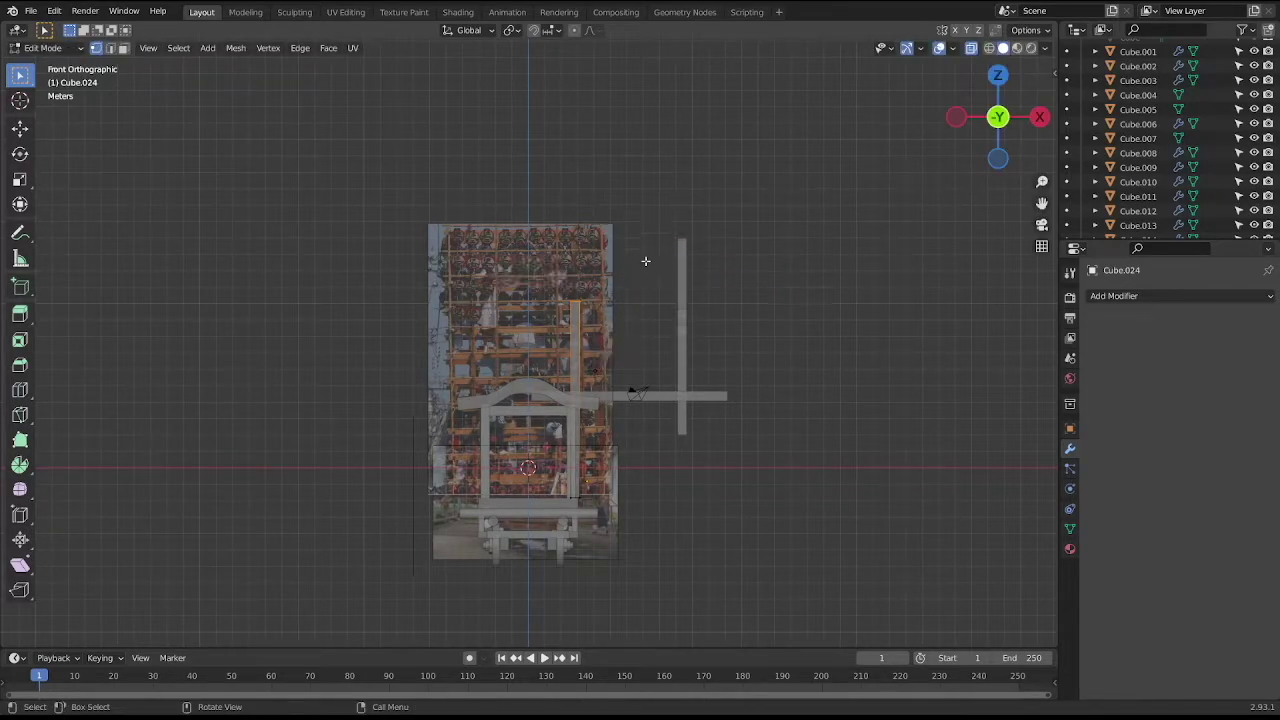
key(g)
key(z)
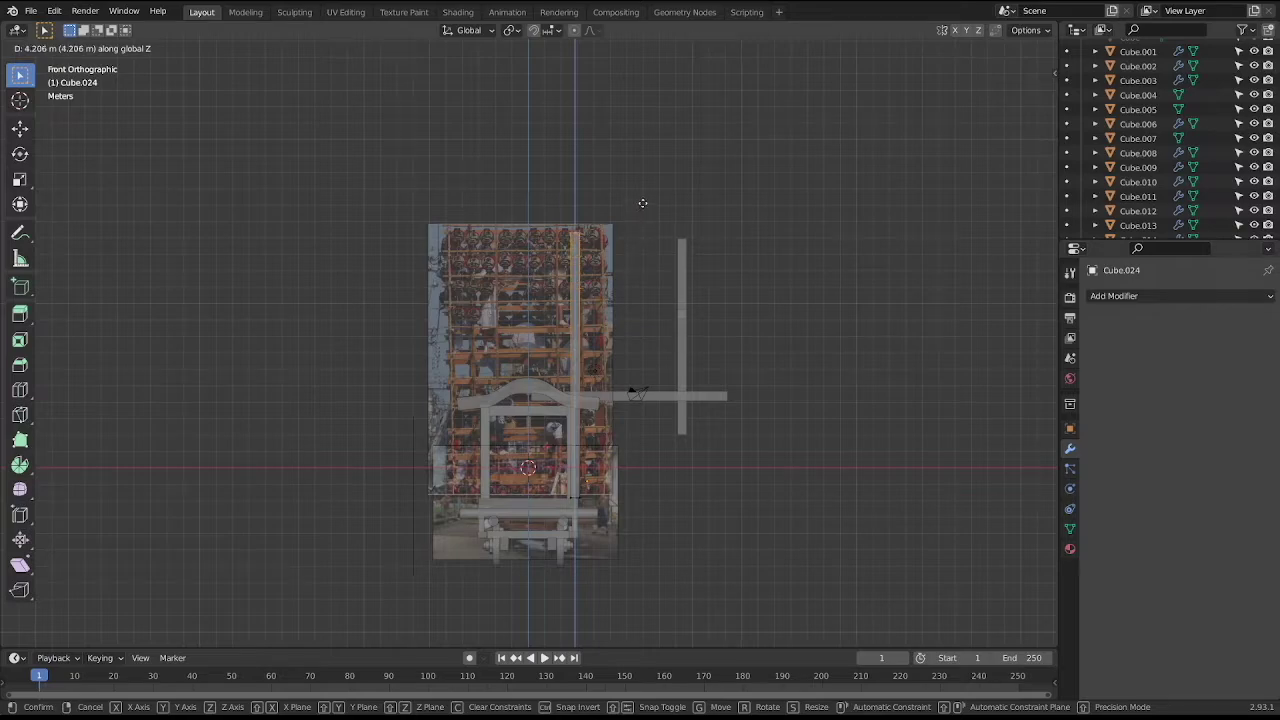
click(642, 200)
key(Tab)
Move the pole -20.759 m along Y to the rear, then copy it 8.8872 m toward the front.
middle_drag(626, 386, 578, 378)
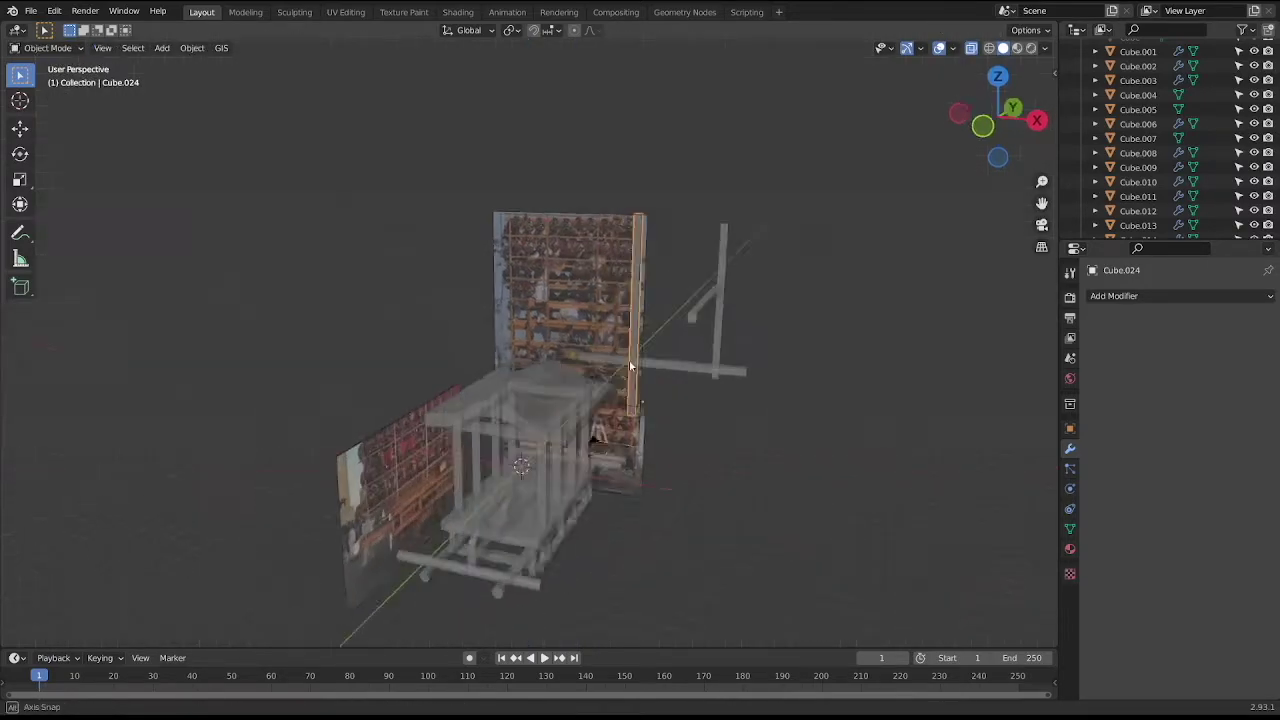
key(KP_3)
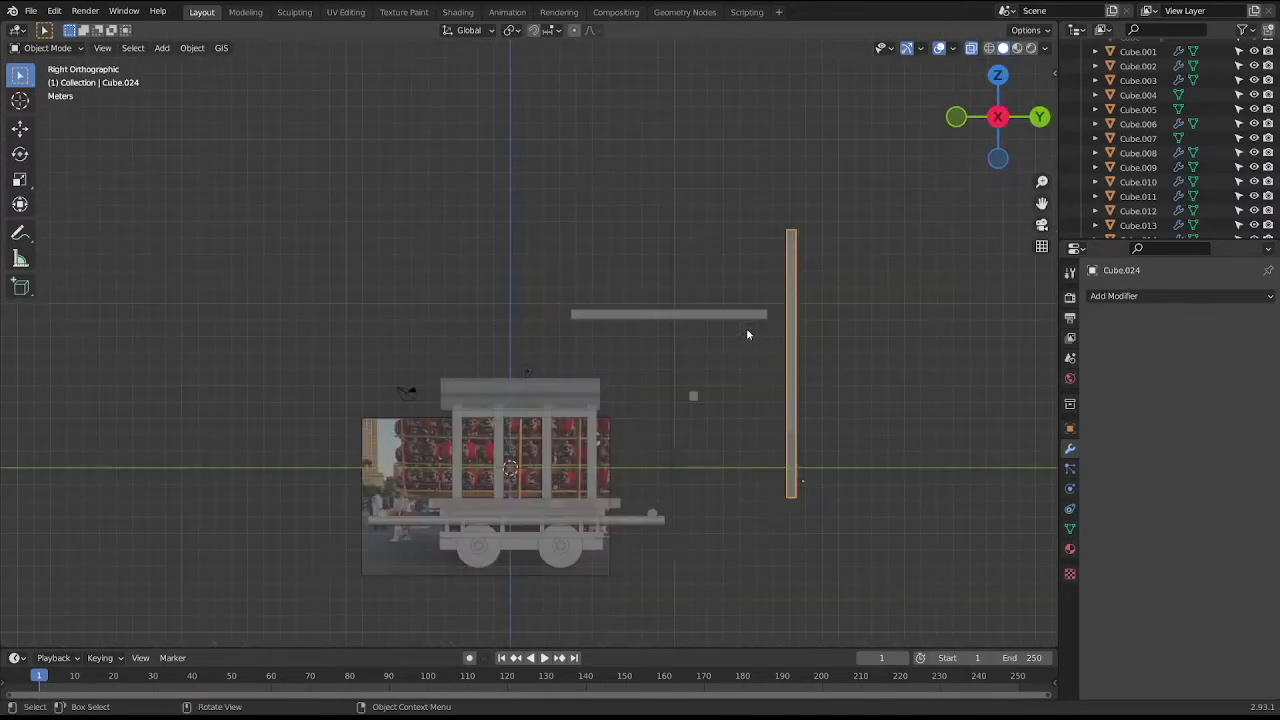
key(shift+d)
key(y)
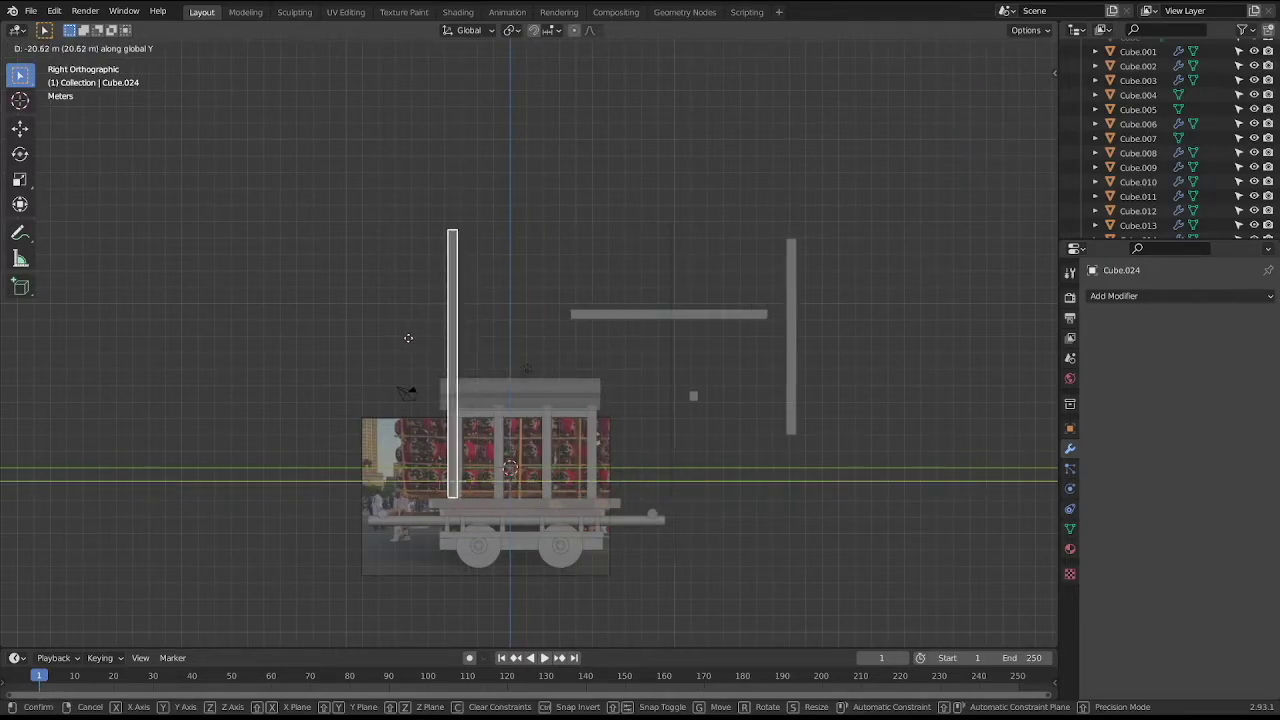
click(406, 338)
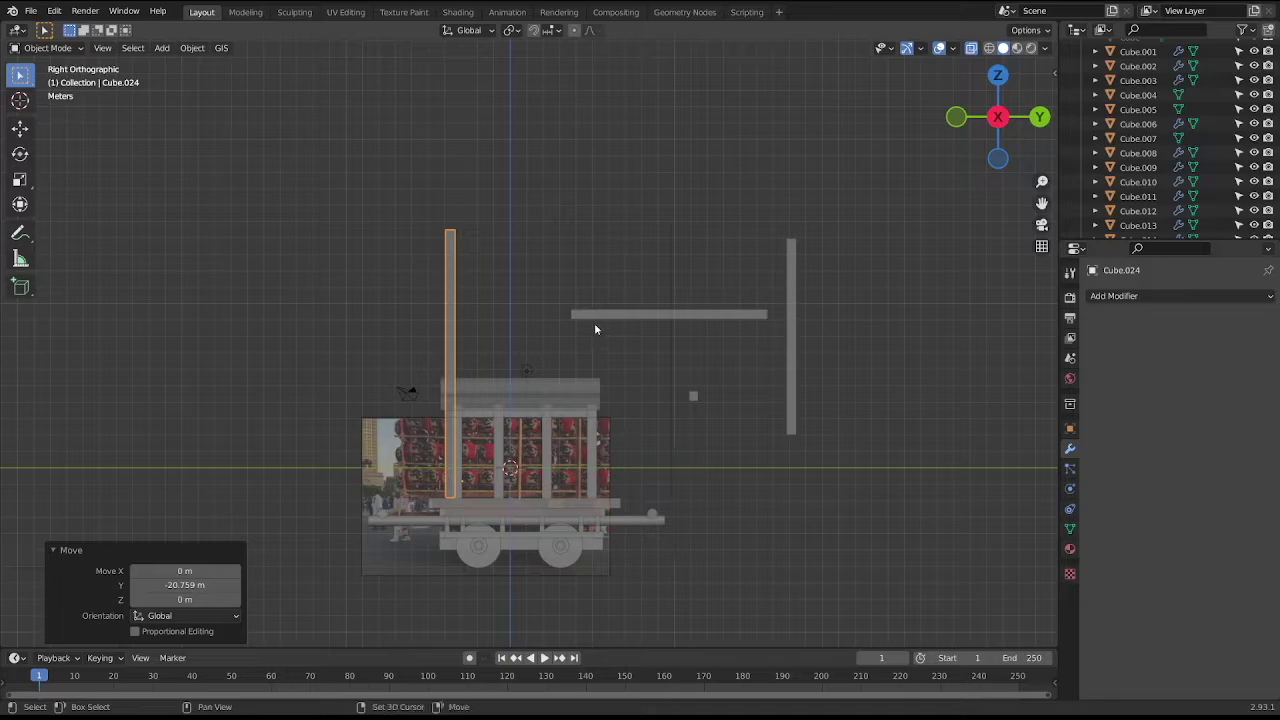
key(shift+d)
key(y)
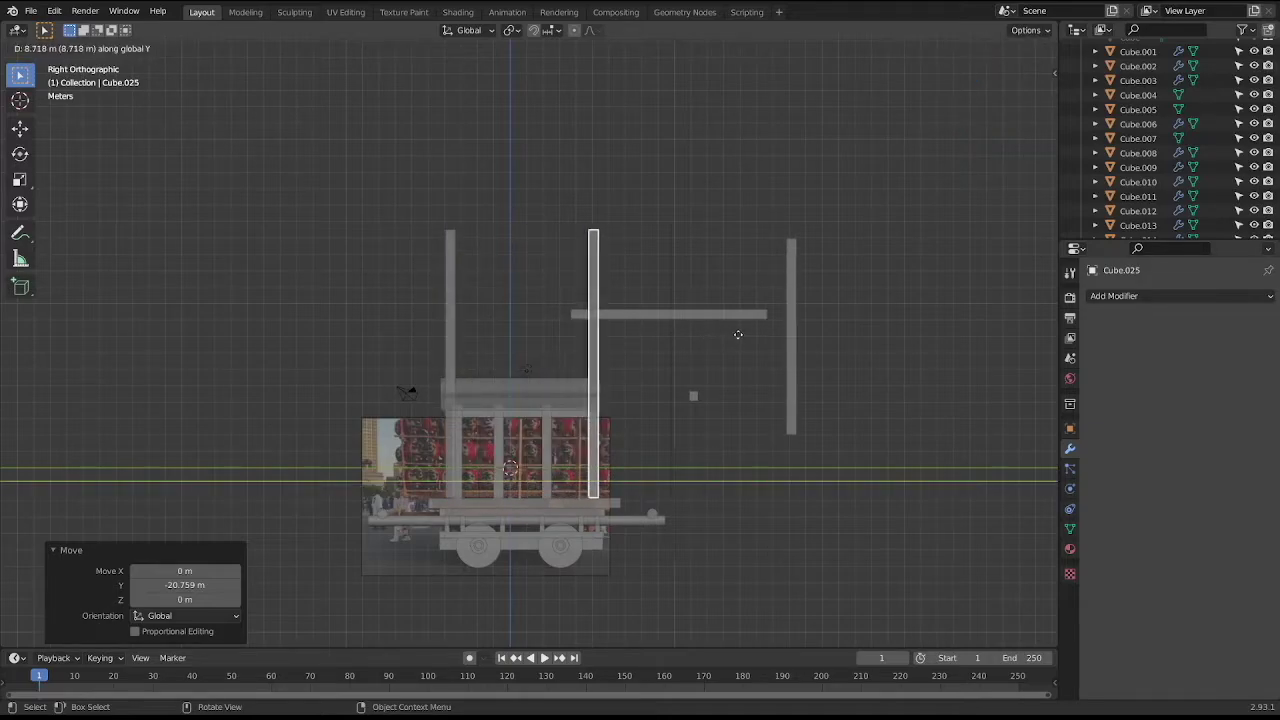
click(740, 334)
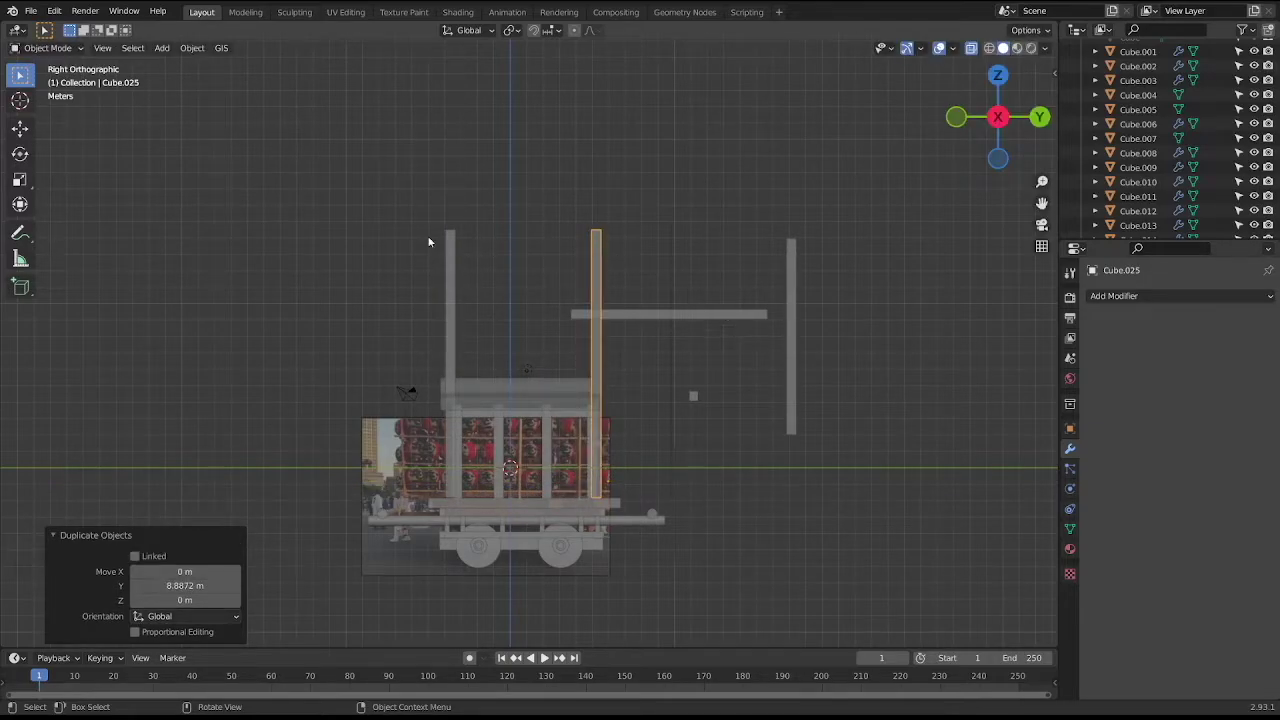
middle_drag(428, 241, 531, 242)
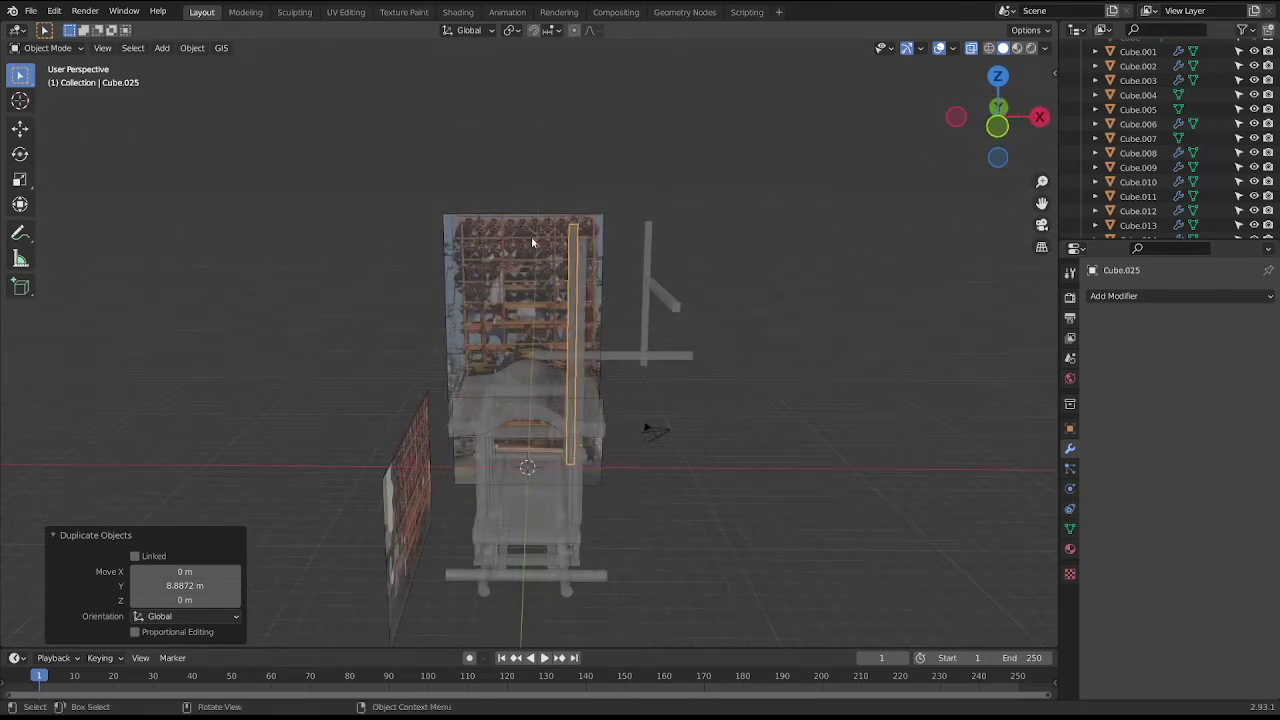
key(KP_1)
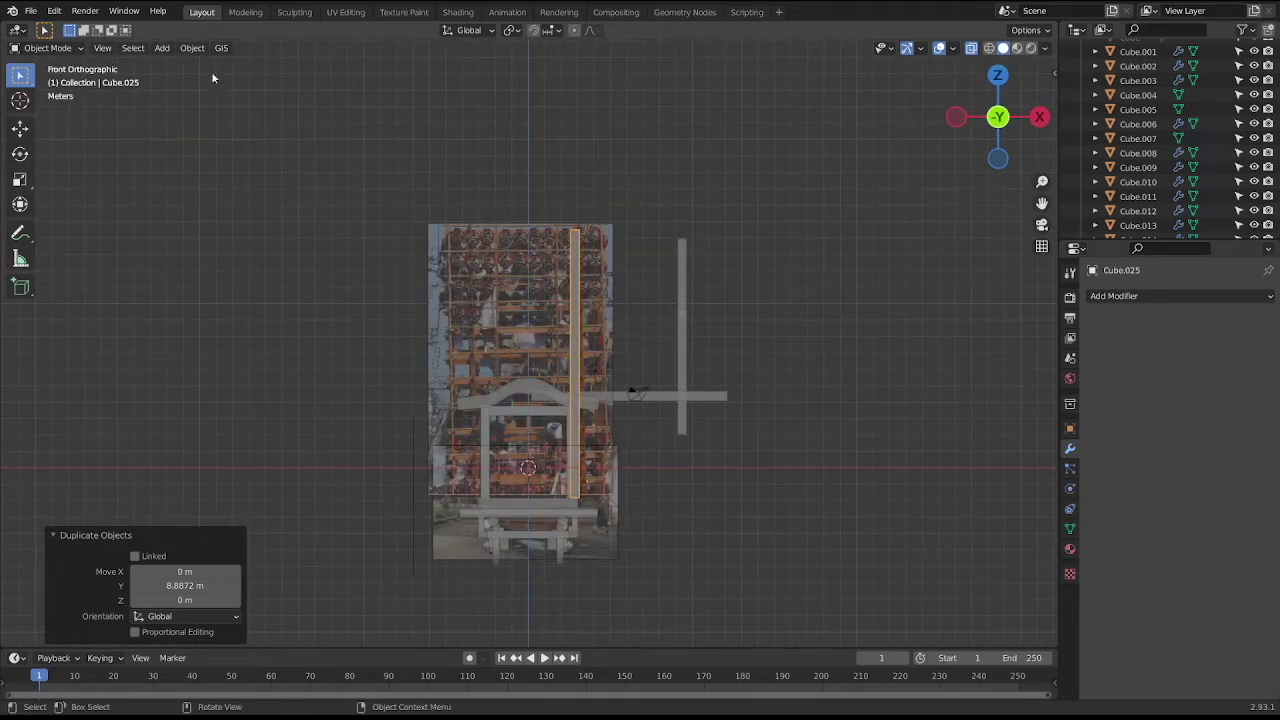
click(188, 50)
mouse_move(215, 79)
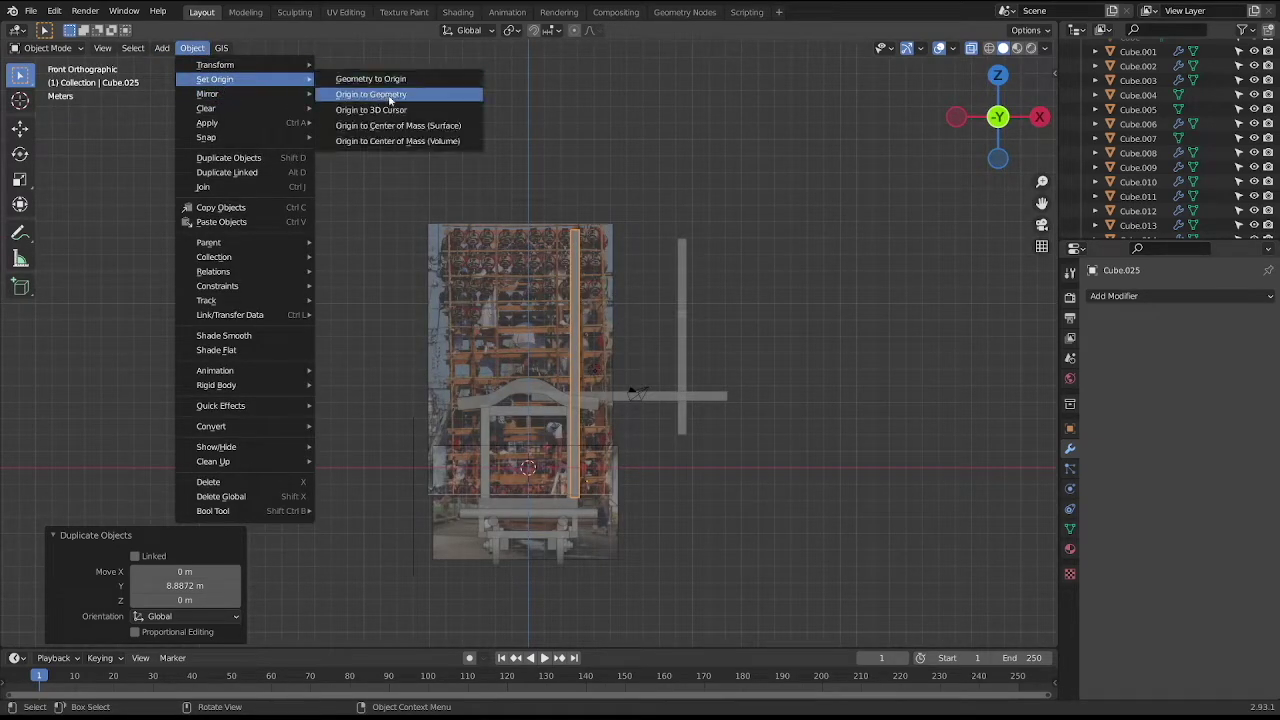
Set the first pole's origin to the 3D cursor, apply its rotation, and add an X Mirror modifier.
click(399, 111)
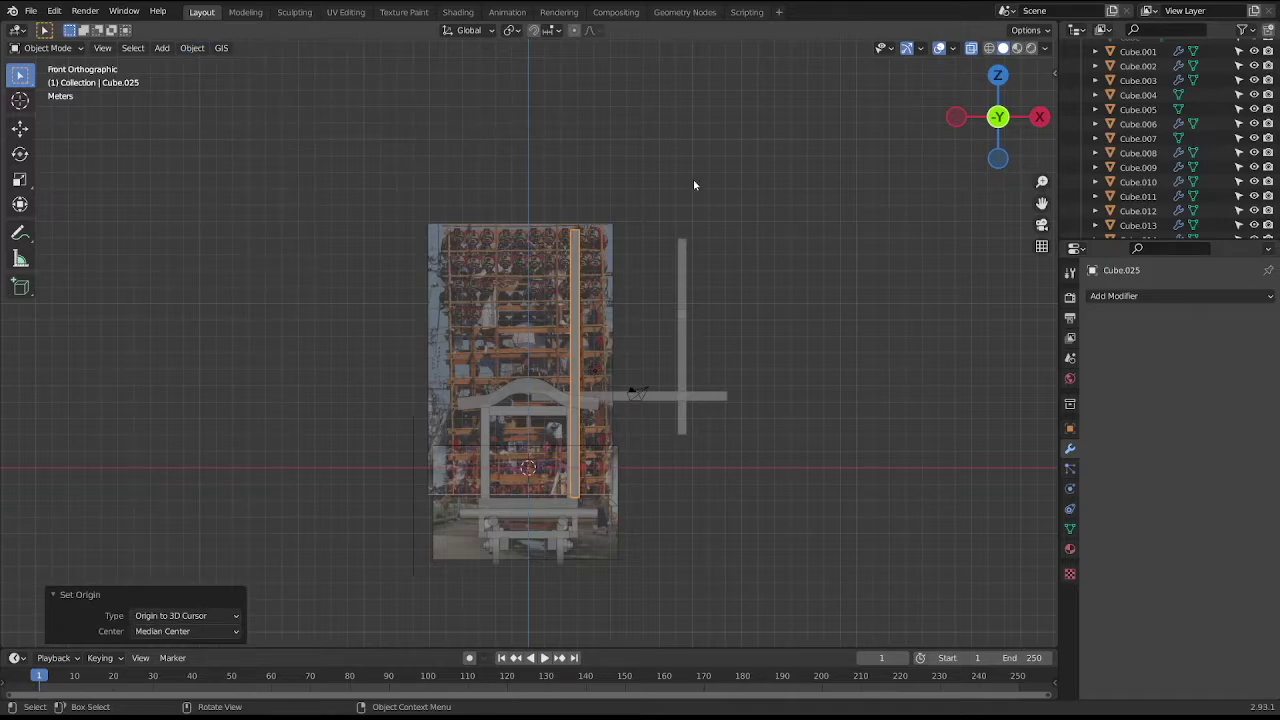
click(191, 48)
mouse_move(207, 122)
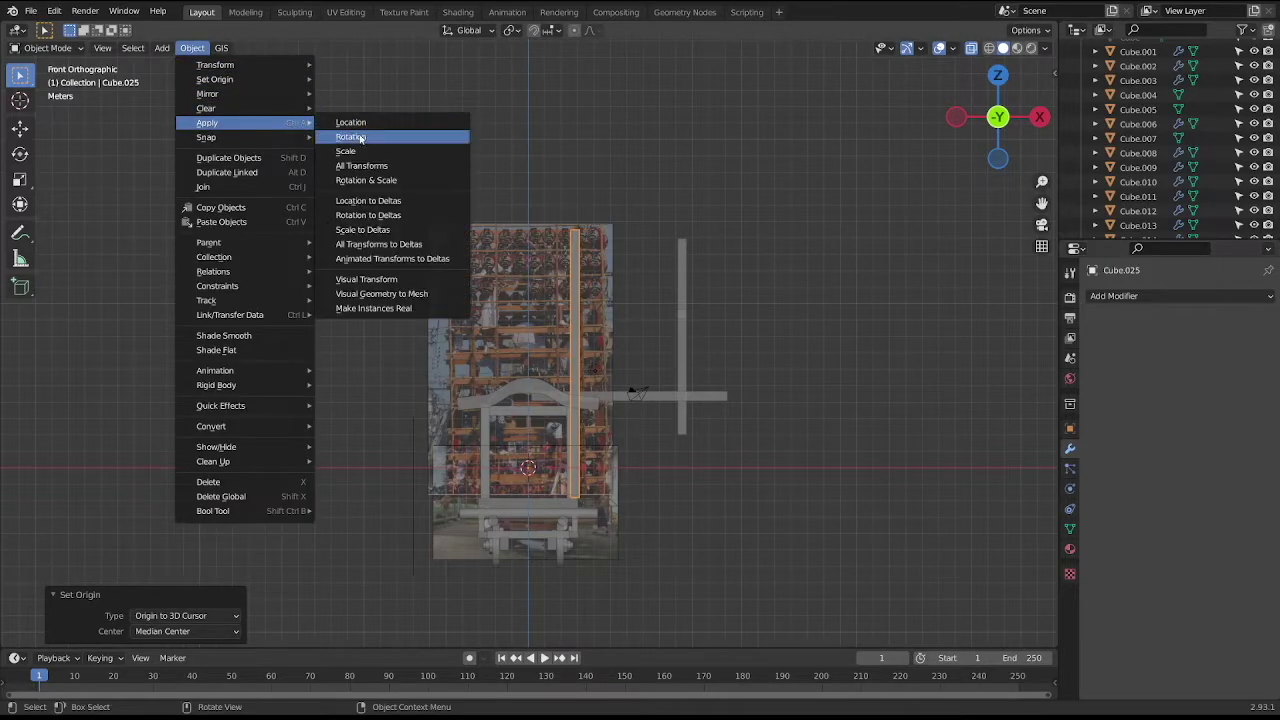
click(361, 137)
click(1110, 298)
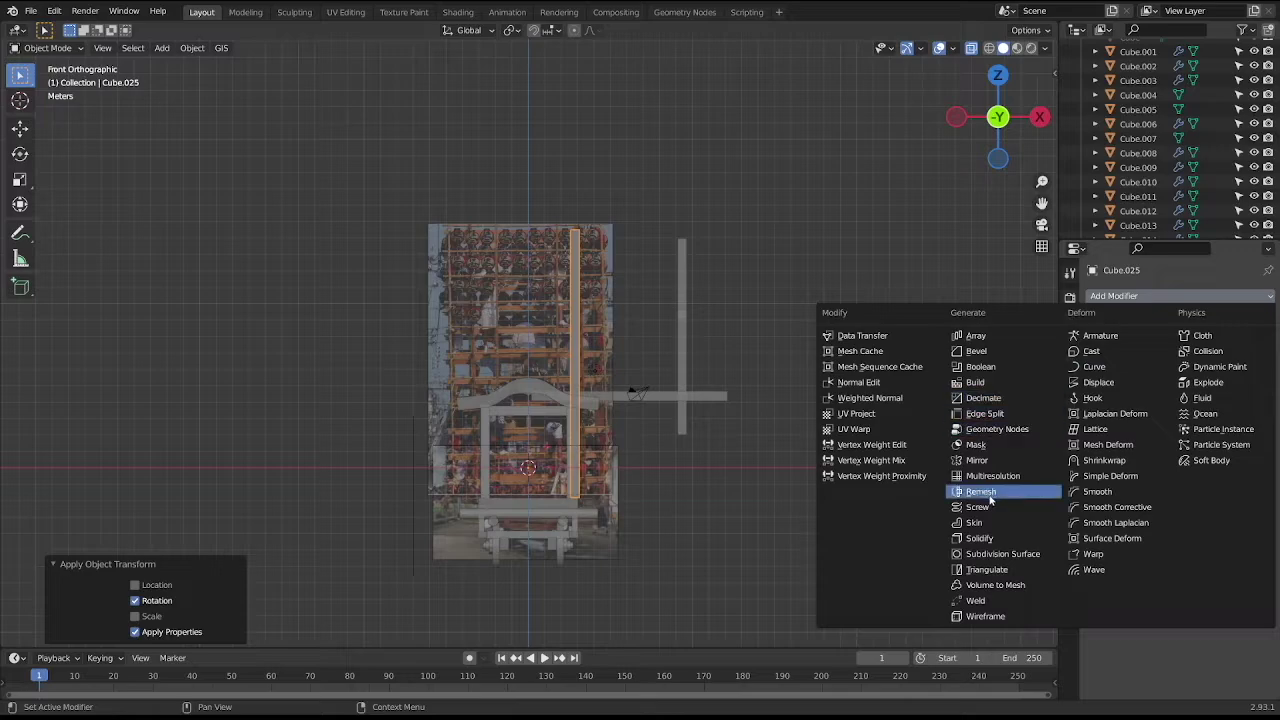
click(978, 460)
mouse_move(881, 439)
middle_down()
mouse_move(650, 423)
mouse_move(473, 345)
middle_up()
Give the second tall pole the same origin, applied rotation and Mirror modifier, then save.
click(497, 325)
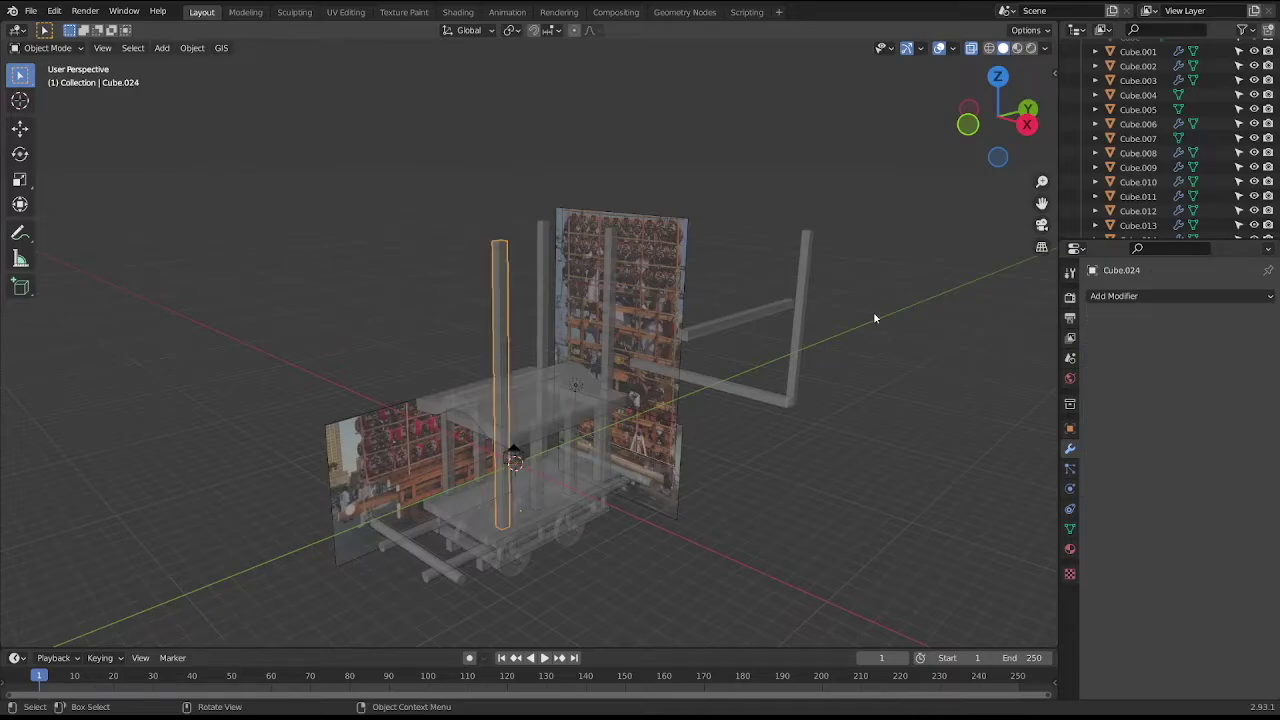
click(192, 48)
mouse_move(215, 79)
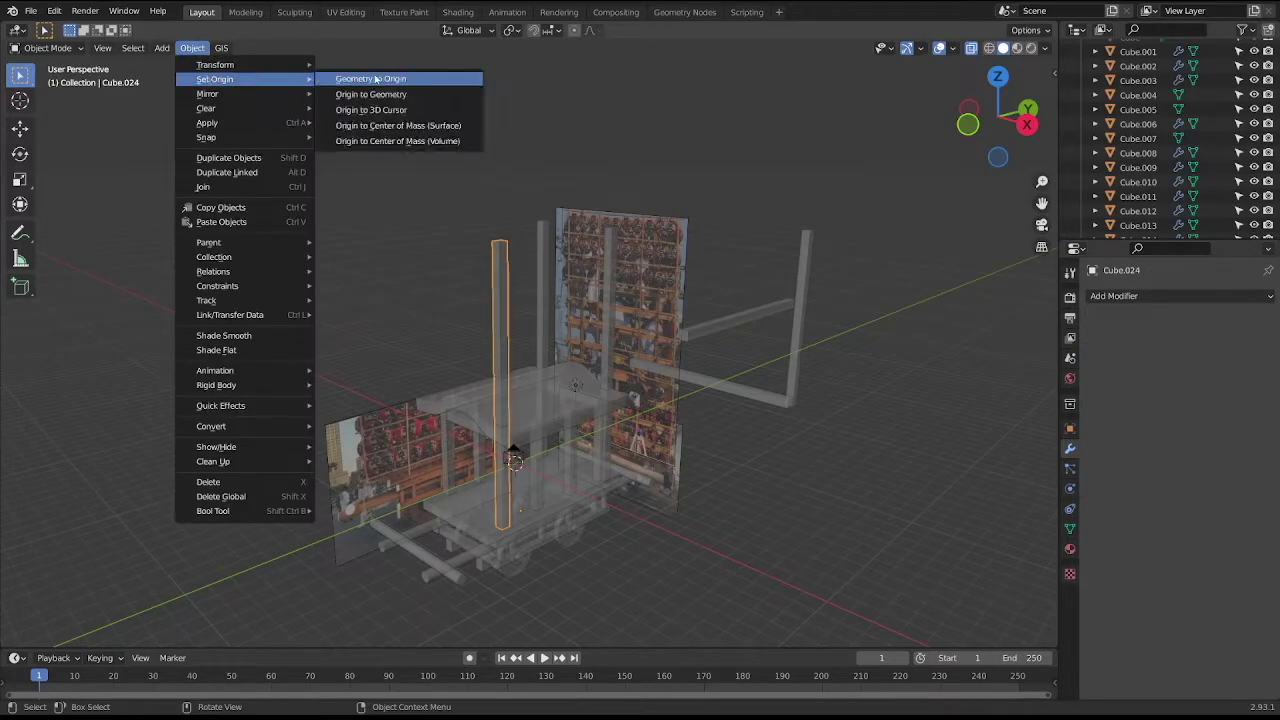
click(405, 111)
click(192, 48)
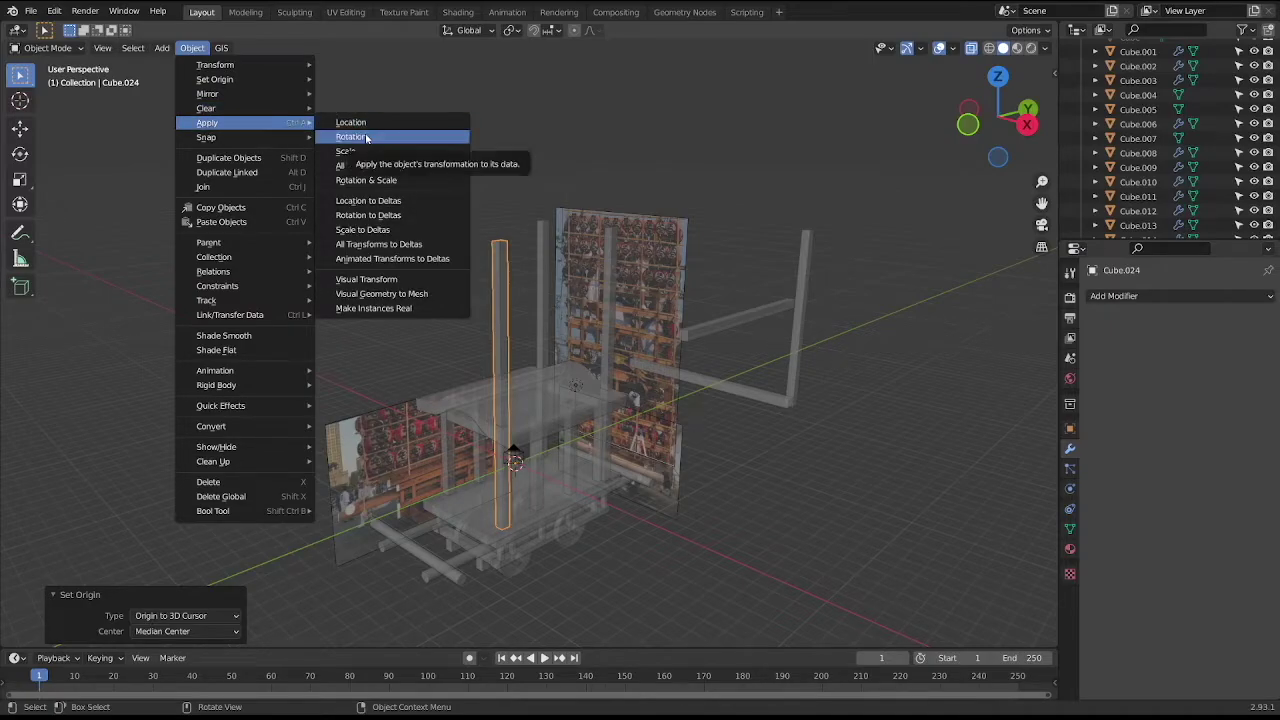
mouse_move(207, 123)
click(366, 137)
click(1137, 296)
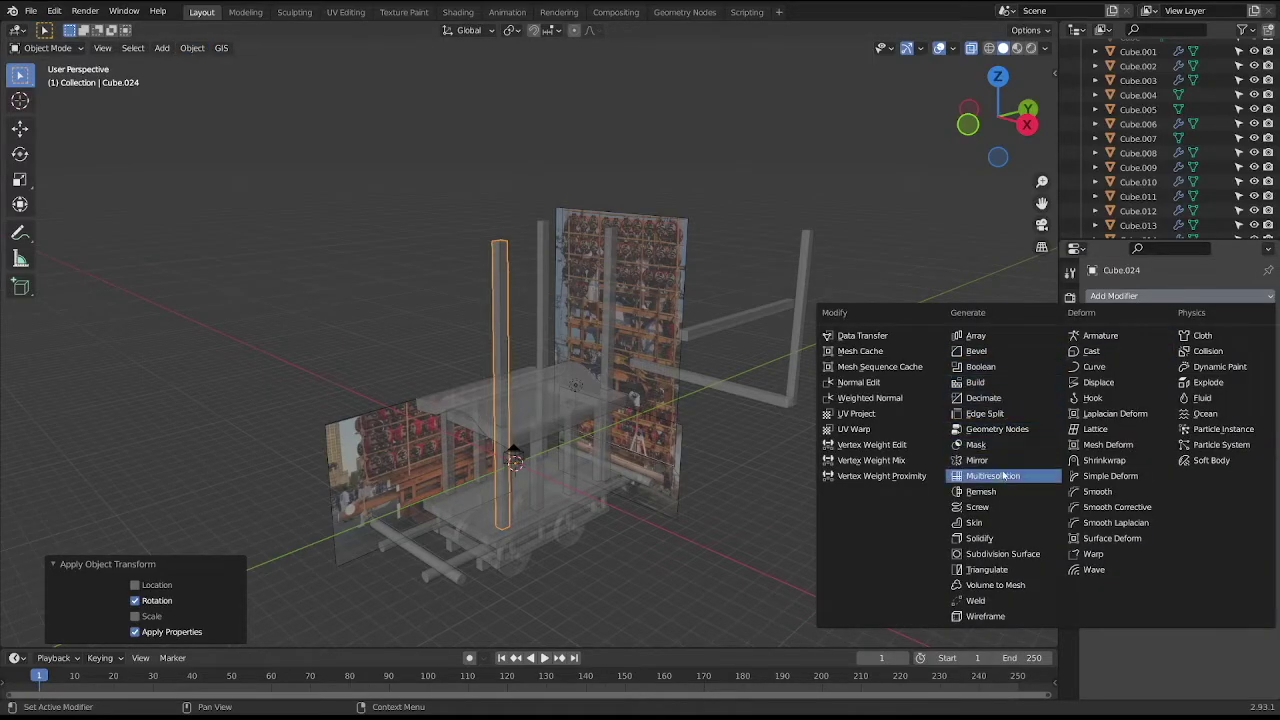
click(1004, 462)
middle_drag(851, 540, 878, 415)
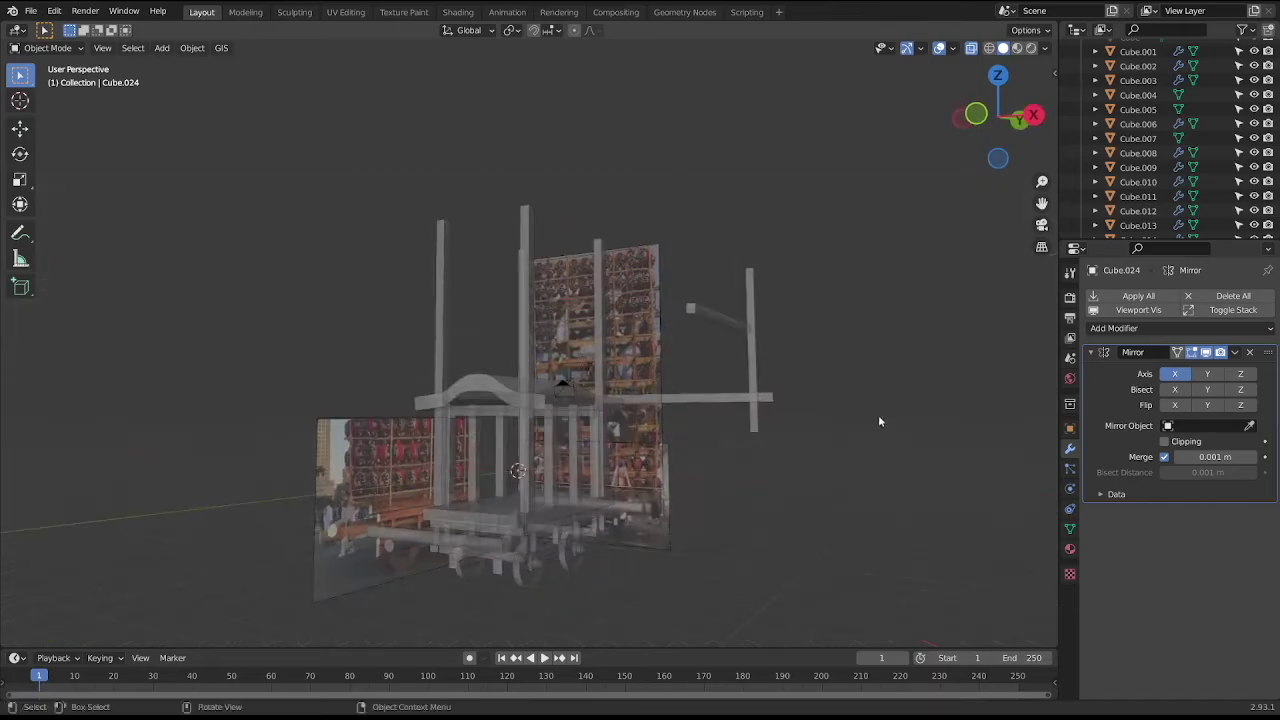
key(ctrl+s)
key(KP_1)
scroll(878, 415, up, 1)
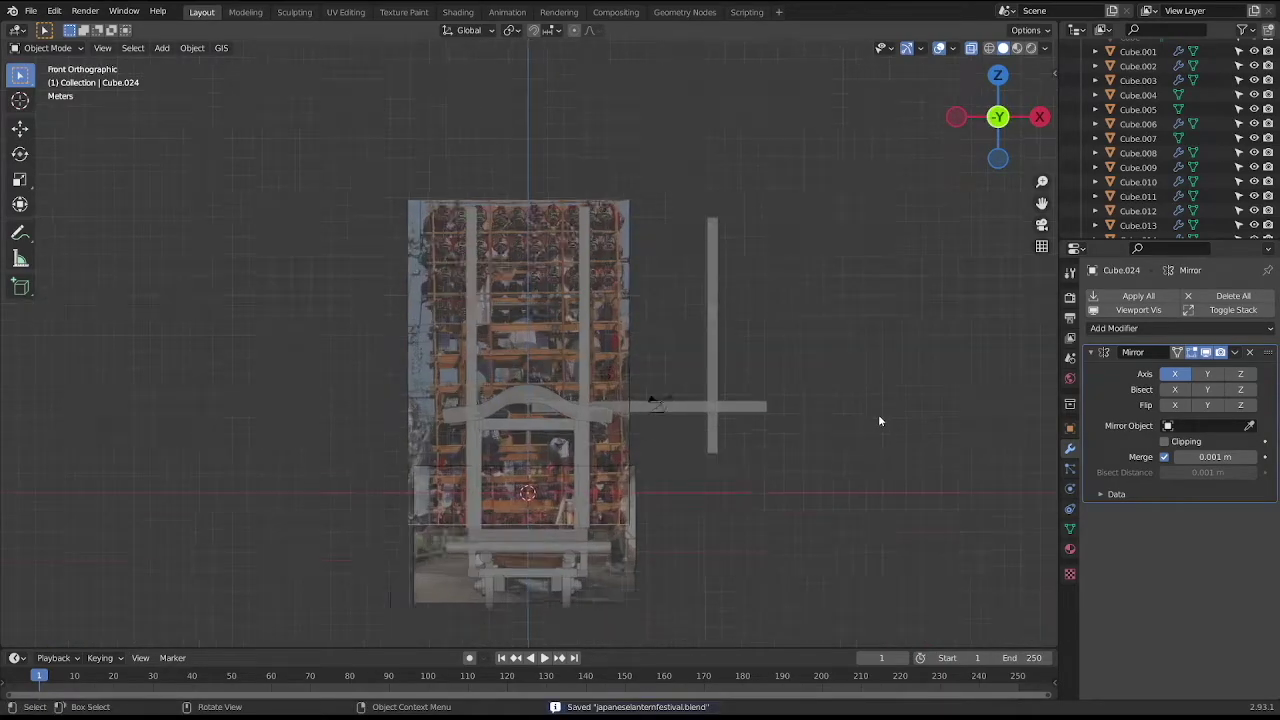
Try duplicating the pair of vertical pillars, then undo and discard the copies.
scroll(878, 414, up, 2)
shift+scroll(740, 340, up, 2)
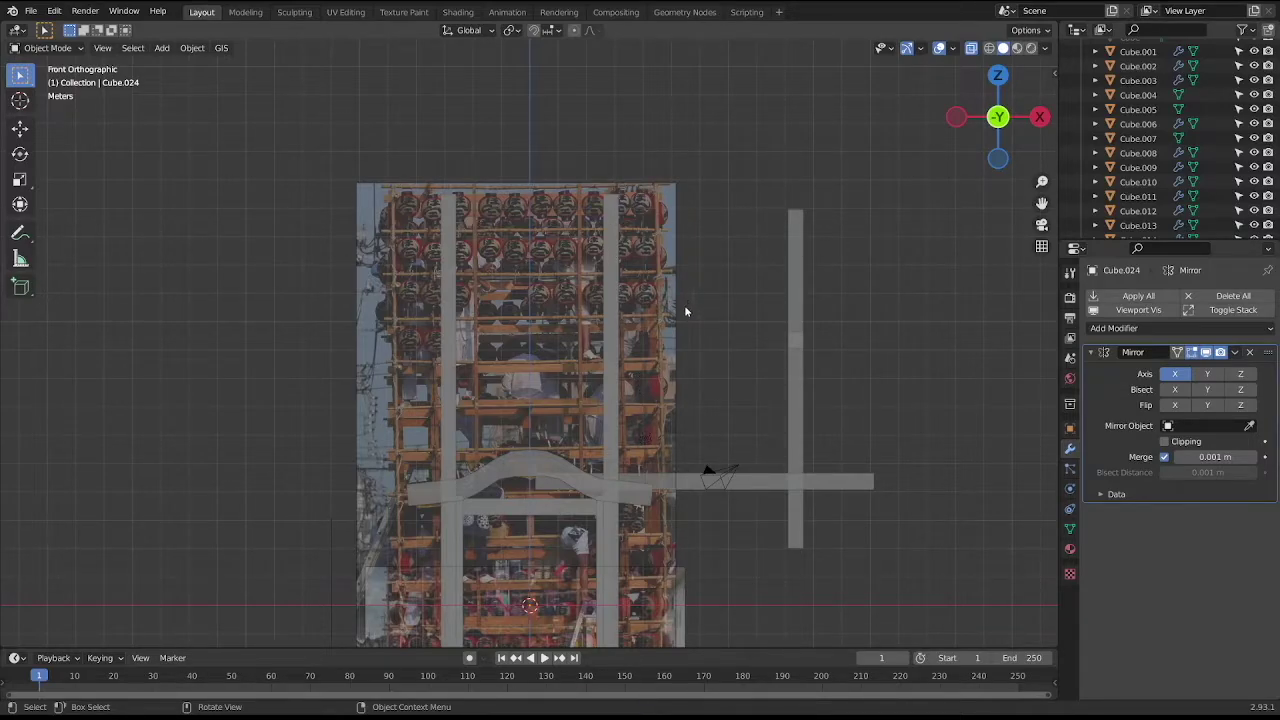
click(619, 280)
scroll(636, 276, down, 1)
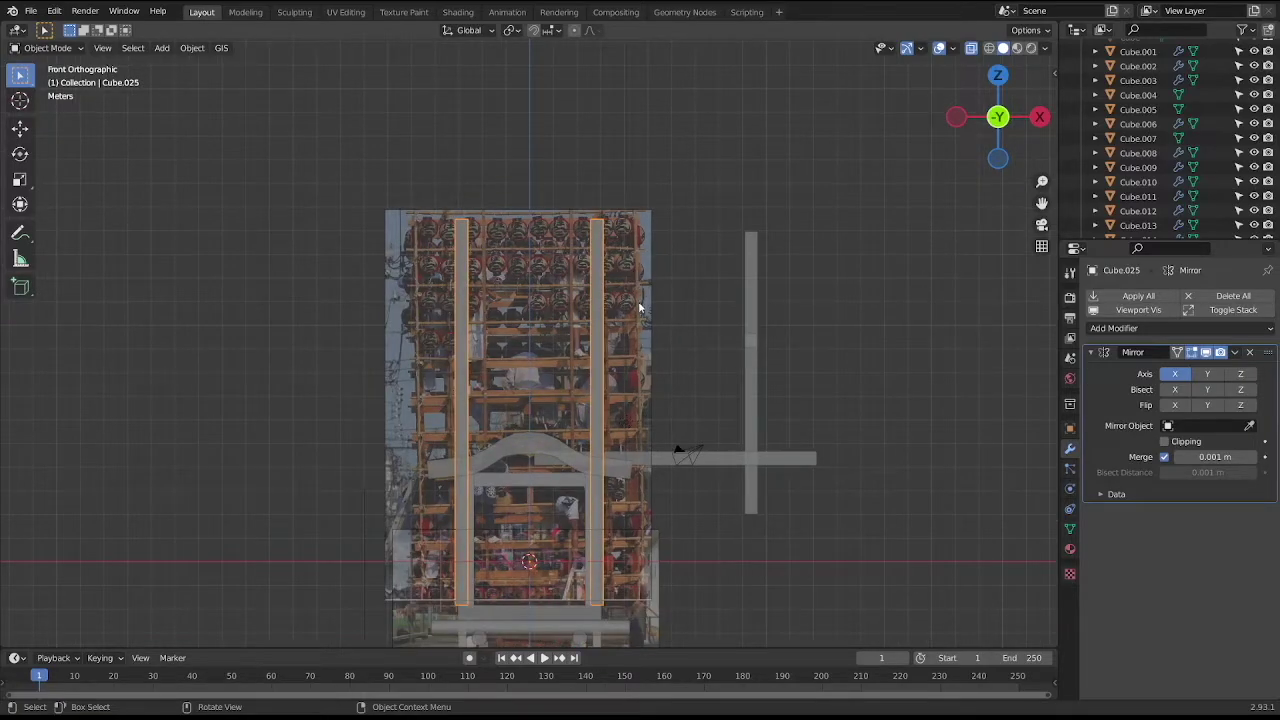
key(shift)
middle_drag(642, 386, 647, 377)
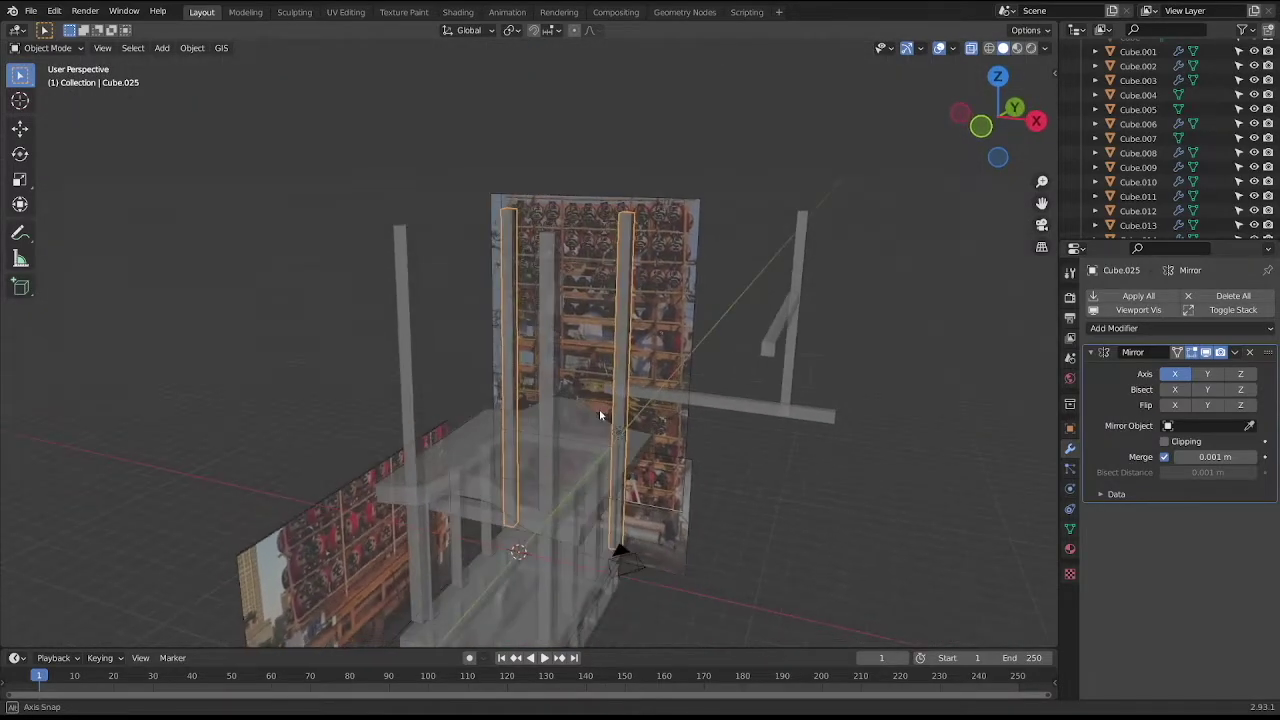
key(KP_1)
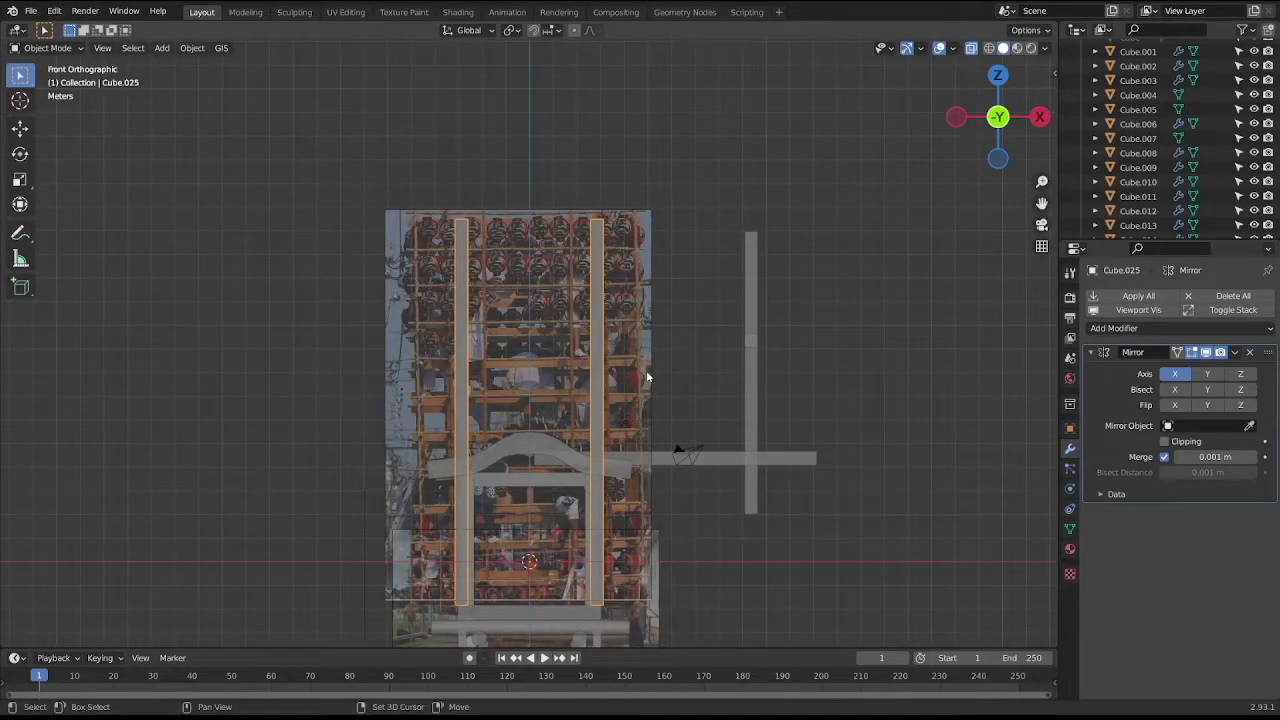
key(shift+d)
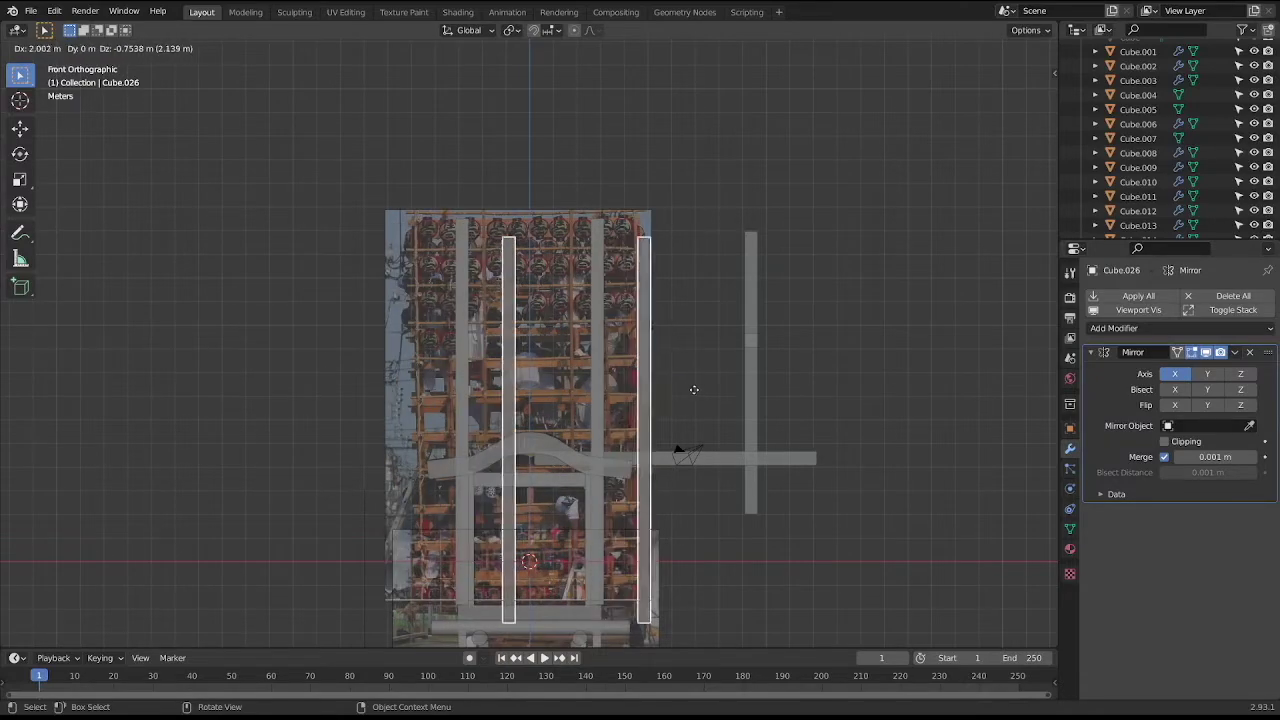
key(Escape)
key(ctrl+z)
key(shift+d)
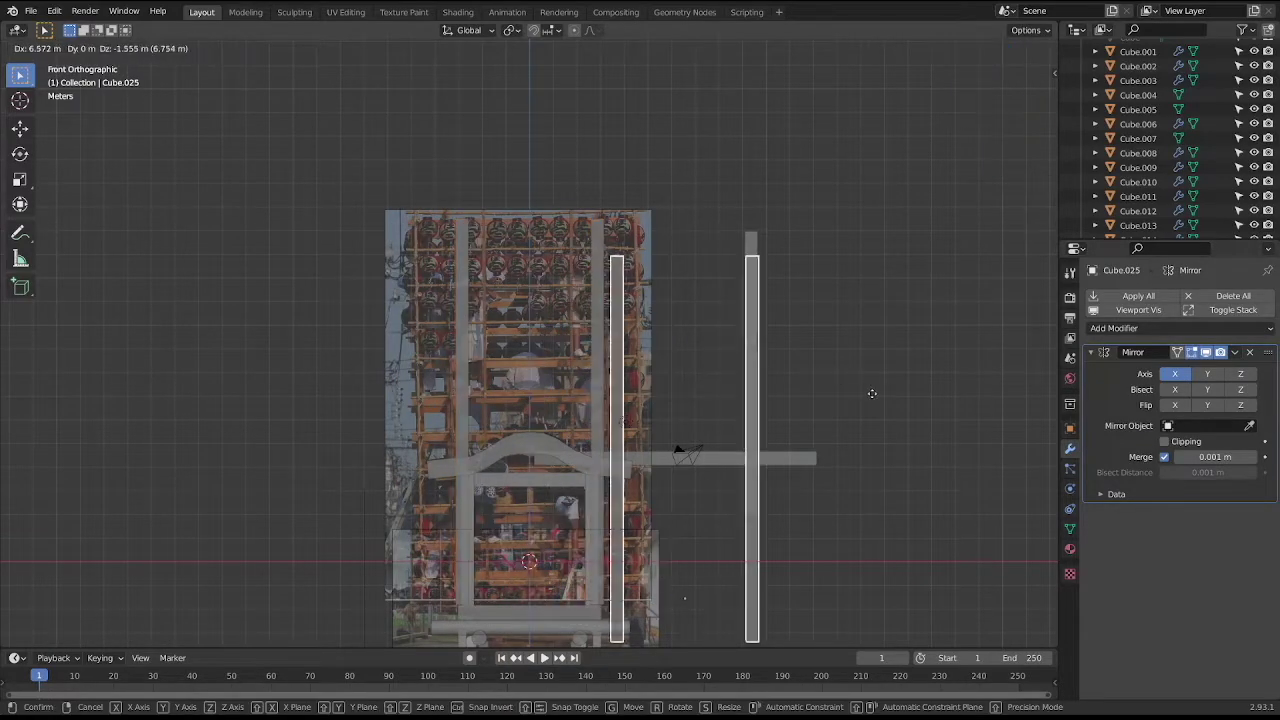
middle_drag(877, 387, 771, 343)
key(Escape)
key(KP_1)
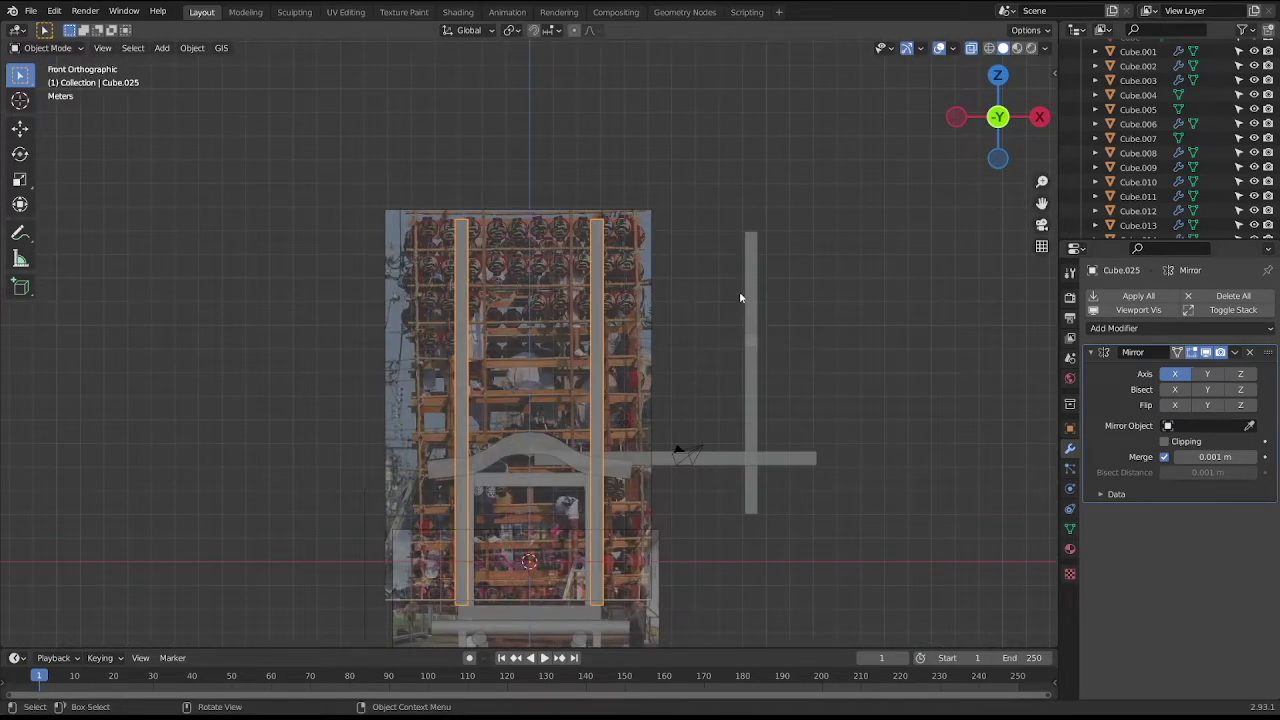
Copy the lone vertical bar above the roof centre and lower its top vertices to shorten it.
click(748, 300)
key(shift+d)
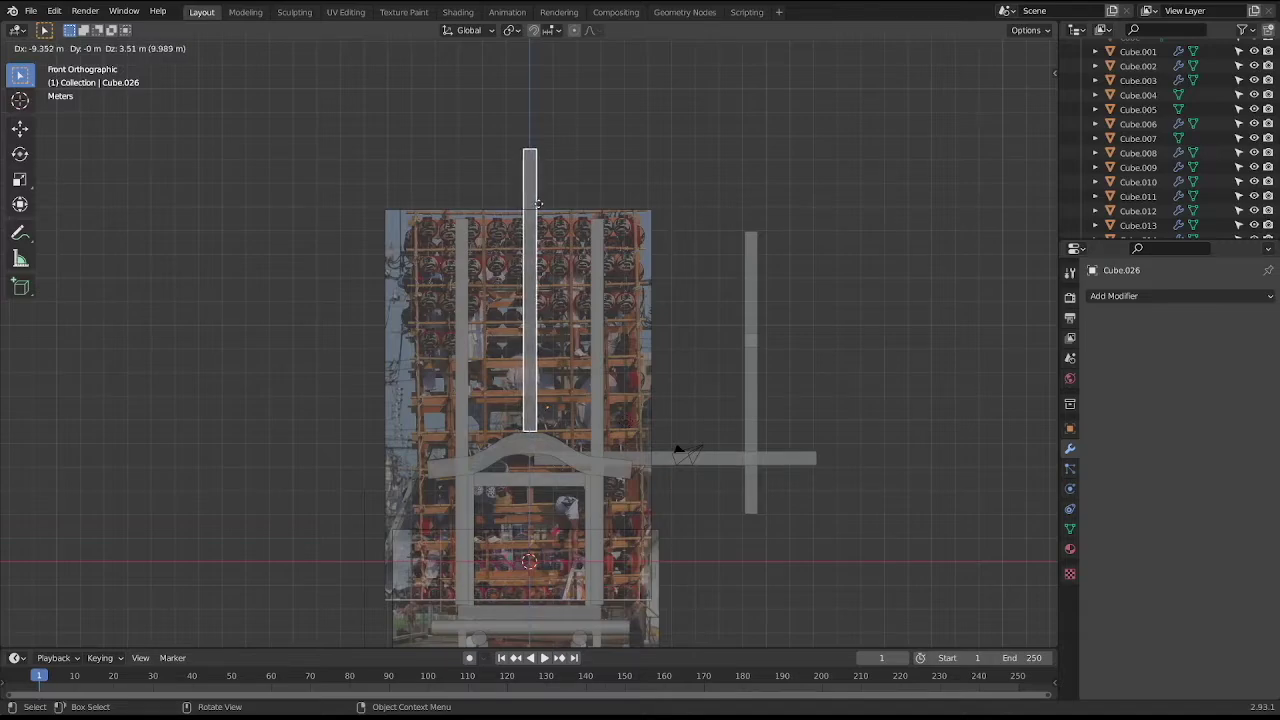
click(535, 203)
key(Tab)
key(b)
drag(484, 133, 610, 177)
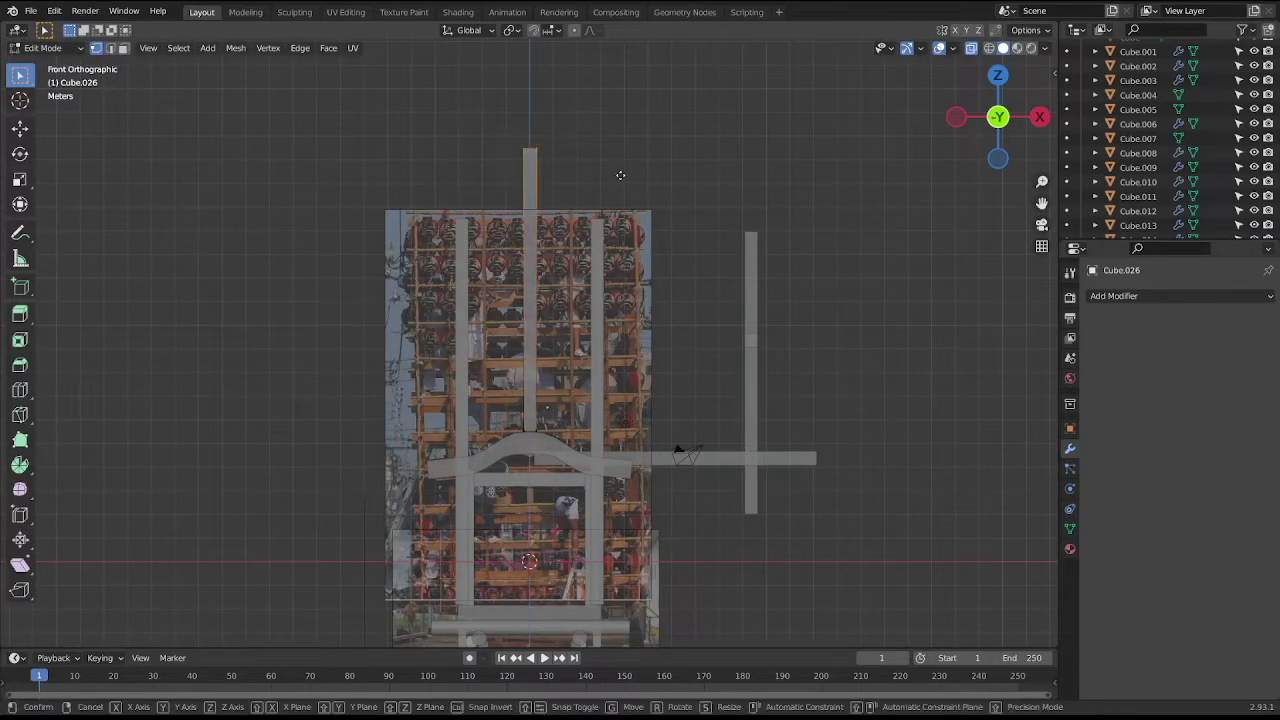
key(g)
key(z)
click(621, 243)
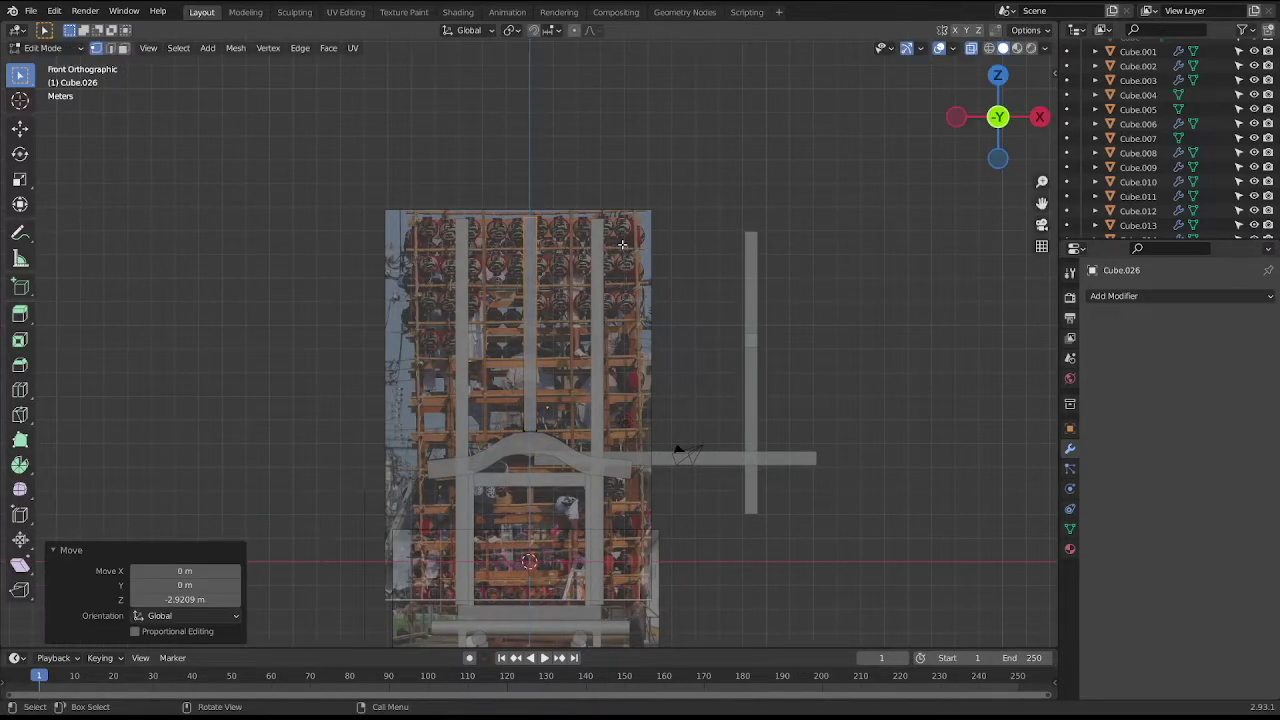
middle_drag(630, 266, 581, 297)
key(Tab)
Slide the shortened bar along Y toward one end, copy it further along, and save.
key(KP_3)
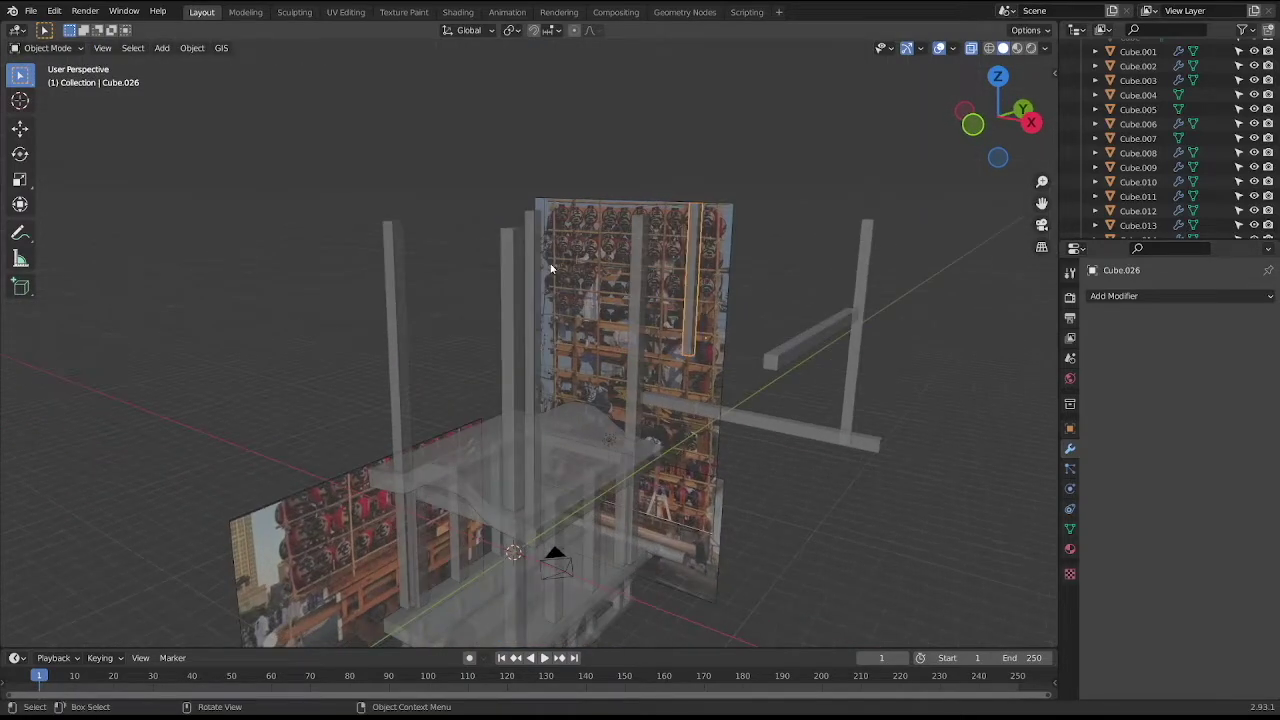
key(g)
key(y)
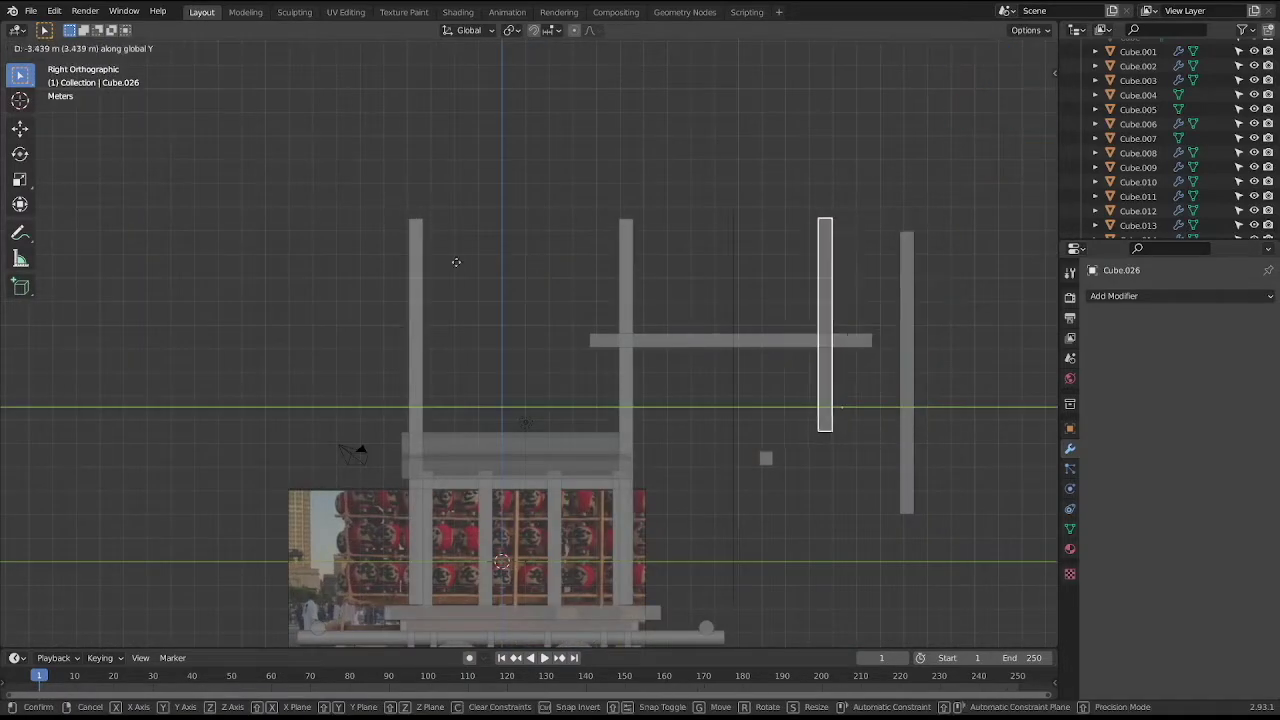
click(58, 263)
key(shift+d)
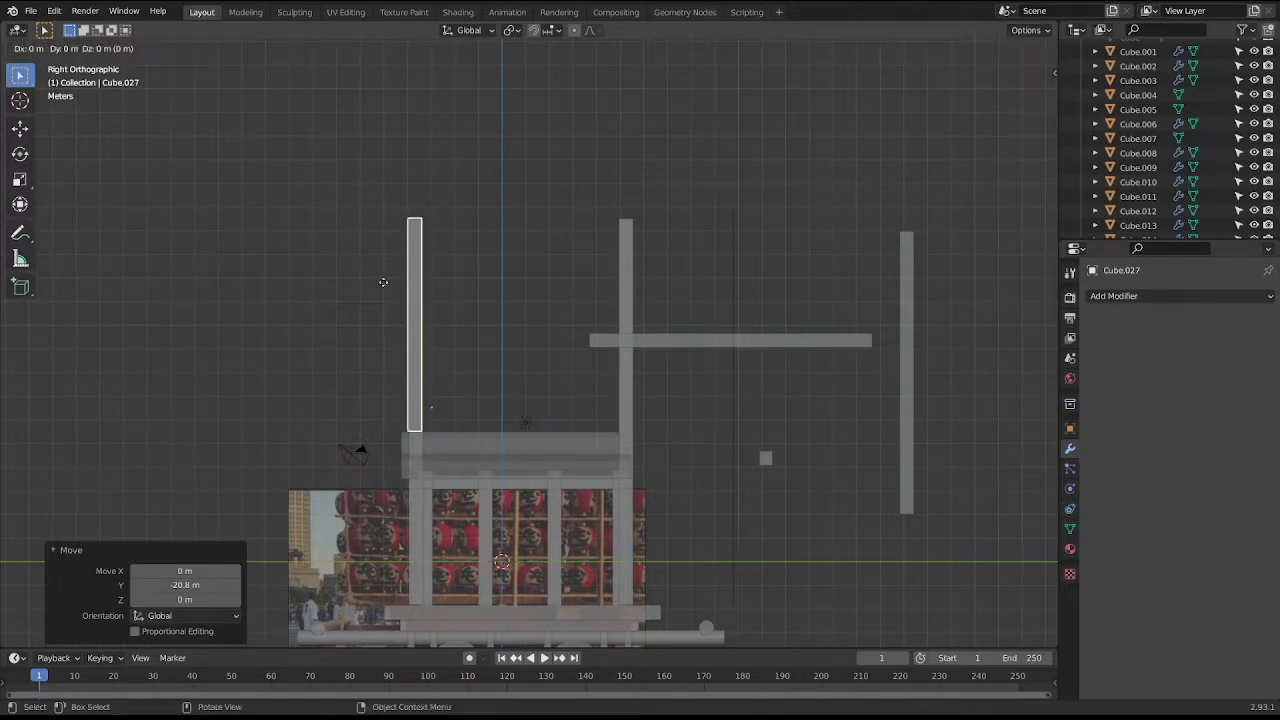
key(y)
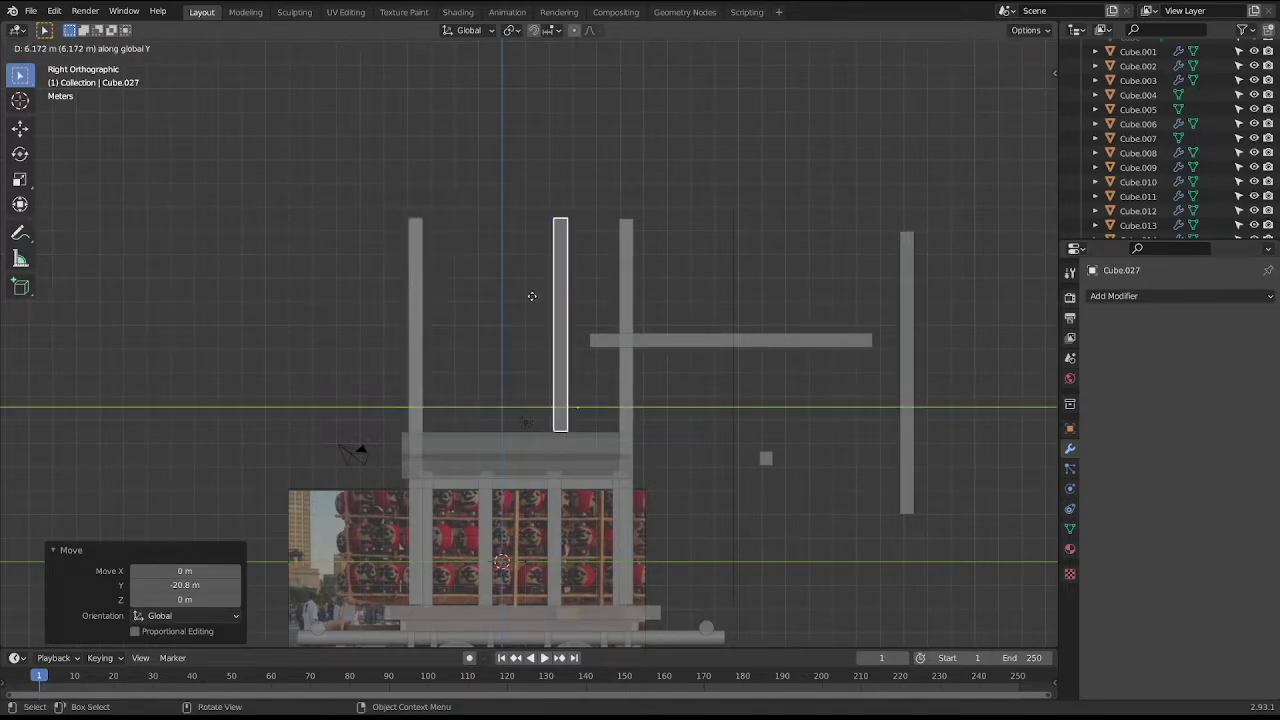
click(593, 297)
mouse_move(593, 297)
middle_down()
mouse_move(720, 257)
mouse_move(578, 257)
mouse_move(710, 237)
middle_up()
key(ctrl+s)
key(KP_1)
Look over the cart from around and save the file again.
scroll(710, 237, down, 2)
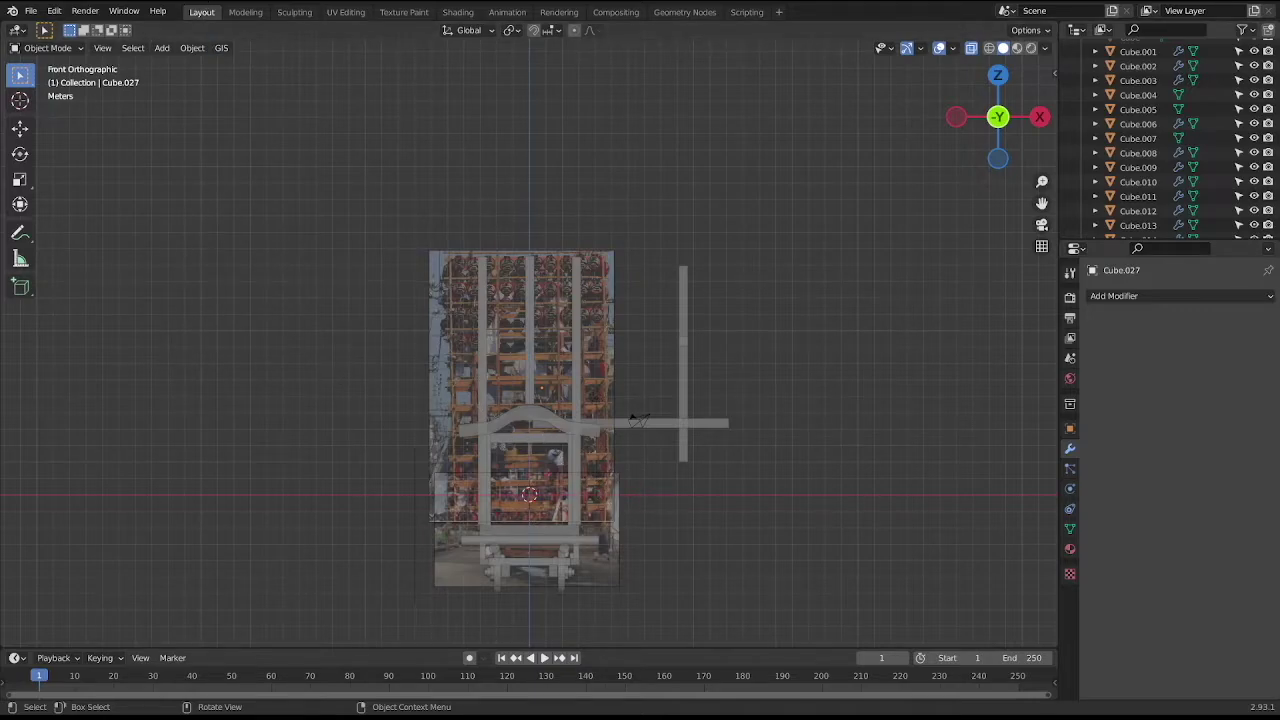
scroll(588, 379, up, 3)
mouse_move(574, 286)
middle_down()
mouse_move(589, 239)
mouse_move(632, 370)
mouse_move(609, 337)
mouse_move(786, 294)
mouse_move(808, 329)
mouse_move(835, 331)
mouse_move(734, 331)
mouse_move(757, 347)
mouse_move(755, 371)
mouse_move(659, 394)
mouse_move(648, 351)
mouse_move(653, 393)
mouse_move(698, 390)
mouse_move(740, 357)
middle_up()
key(KP_1)
key(ctrl+s)
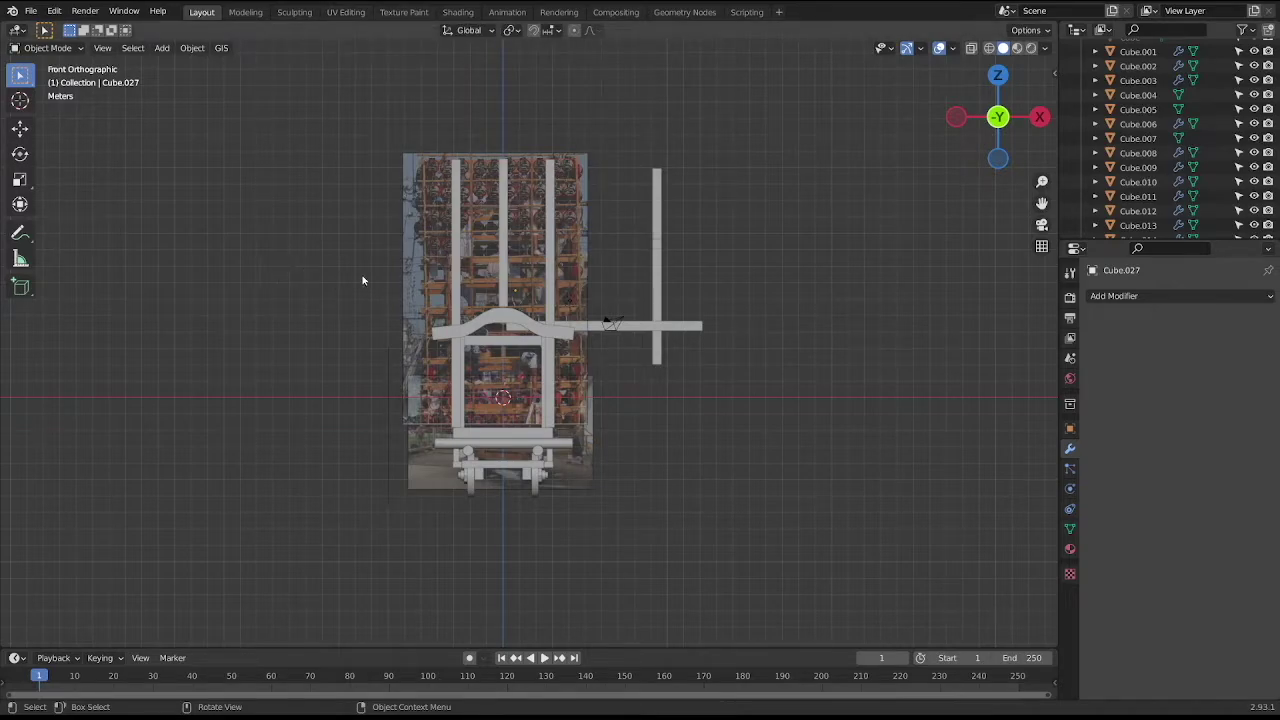
click(503, 433)
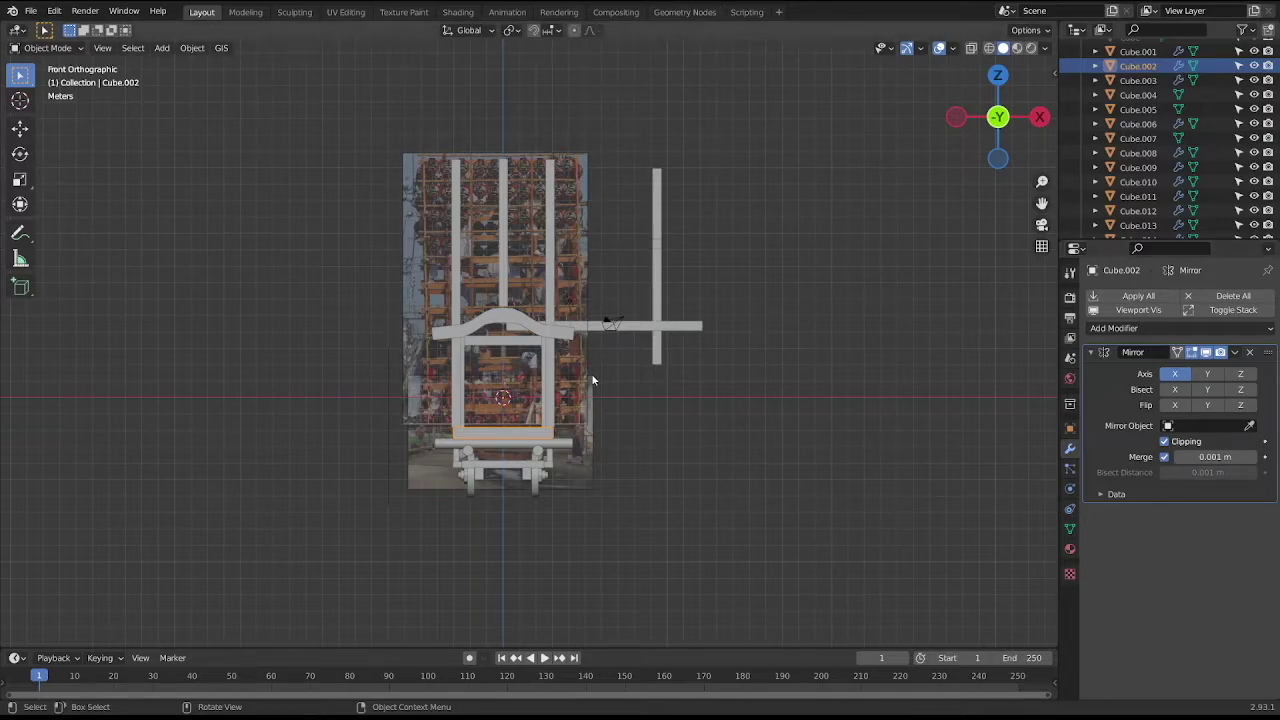
mouse_move(670, 423)
middle_down()
mouse_move(627, 439)
mouse_move(527, 346)
mouse_move(538, 398)
middle_up()
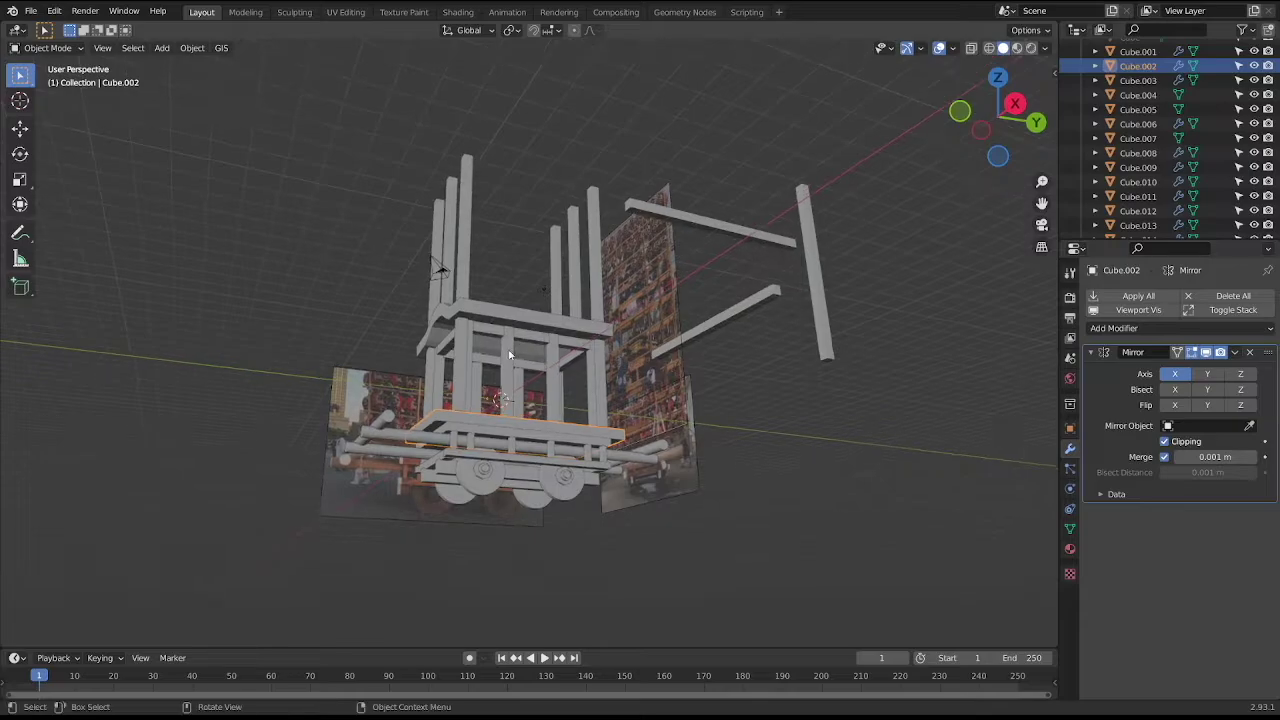
middle_drag(538, 398, 493, 489)
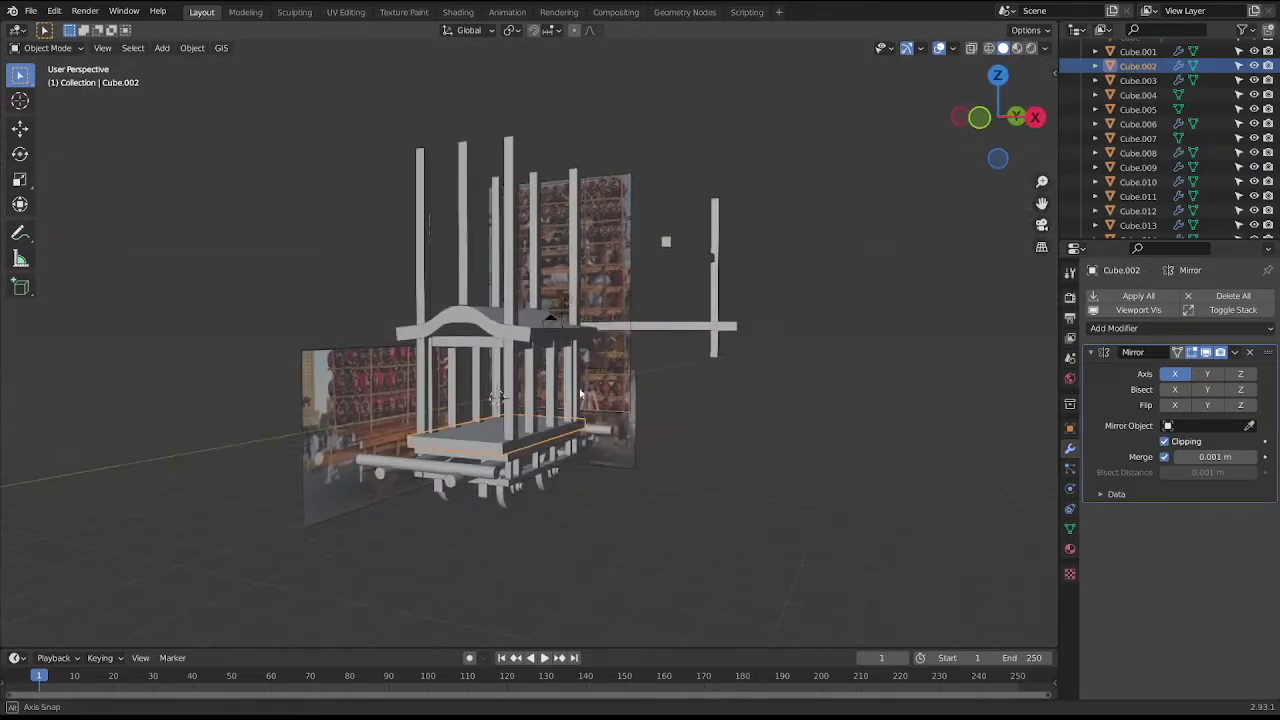
click(493, 466)
click(495, 464)
click(496, 463)
click(497, 462)
scroll(530, 455, up, 2)
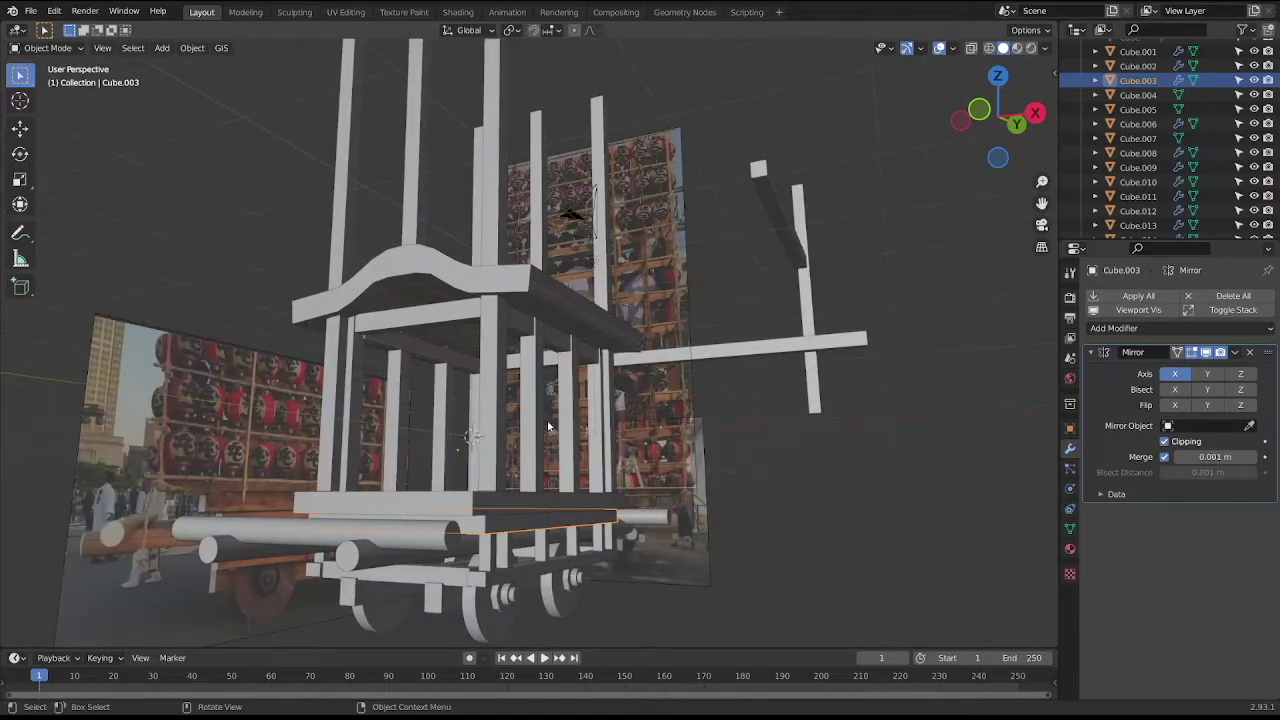
scroll(540, 440, up, 2)
mouse_move(545, 435)
middle_down()
mouse_move(567, 410)
mouse_move(549, 569)
mouse_move(666, 263)
mouse_move(536, 553)
middle_up()
Add an edge loop to Cube.003's deck mesh and slide it toward one end.
key(Tab)
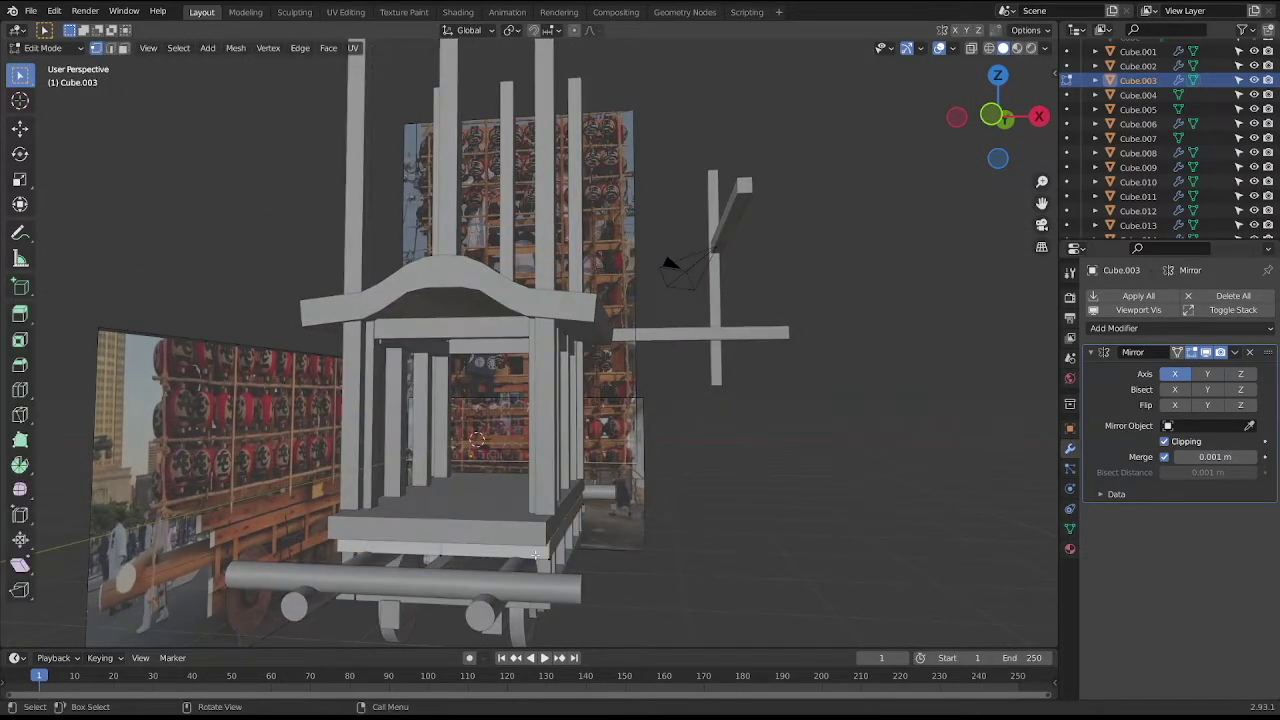
key(ctrl+r)
click(536, 553)
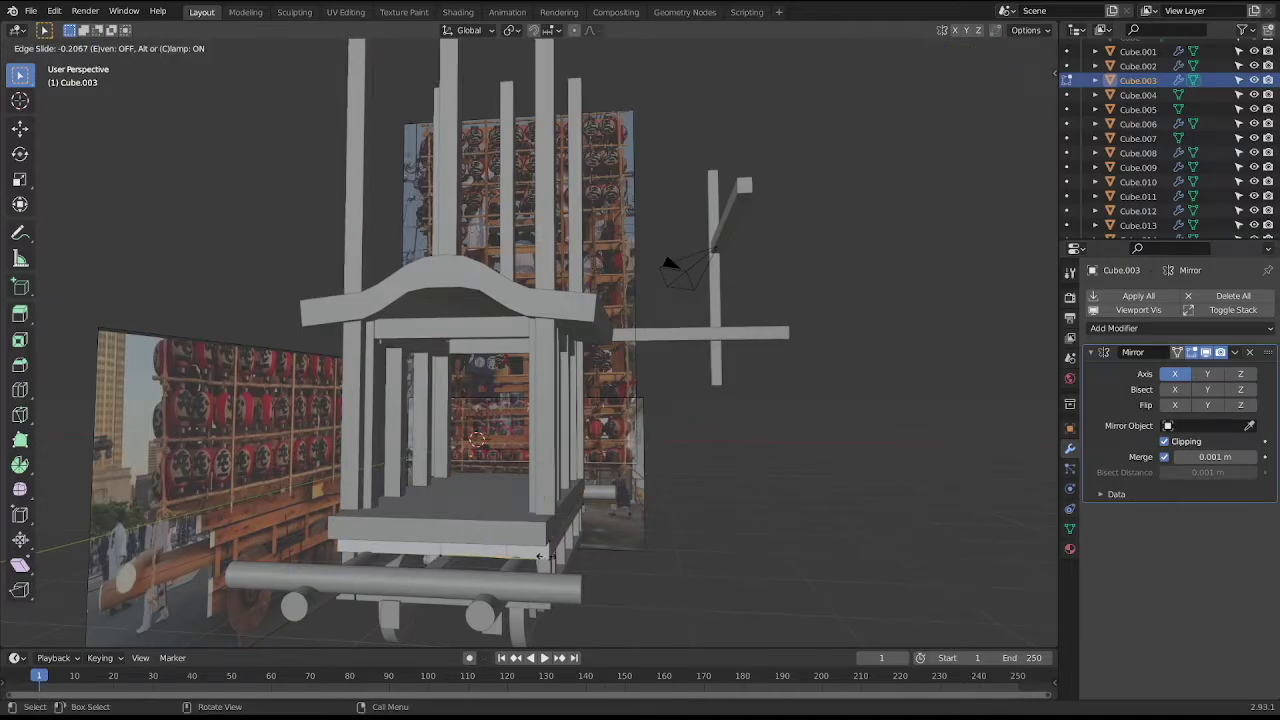
click(570, 556)
middle_drag(570, 556, 516, 550)
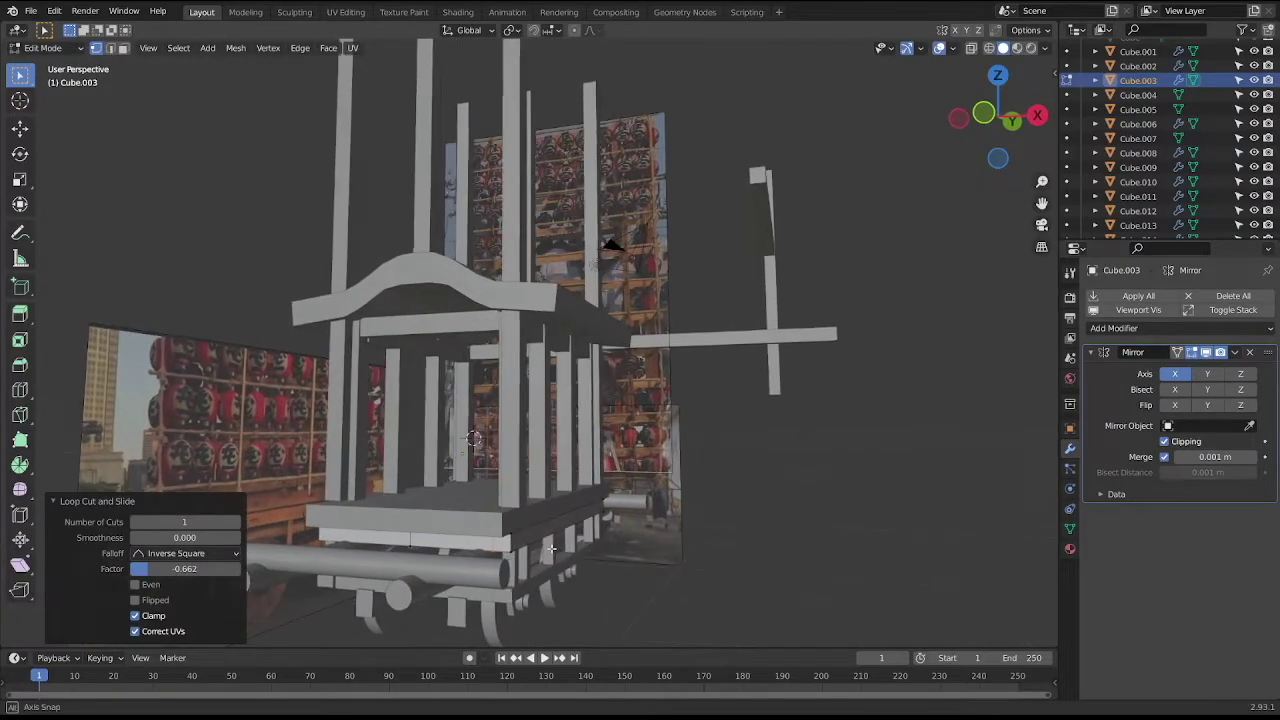
Move the selected deck face along Y to stretch the deck lengthwise.
key(3)
key(KP_3)
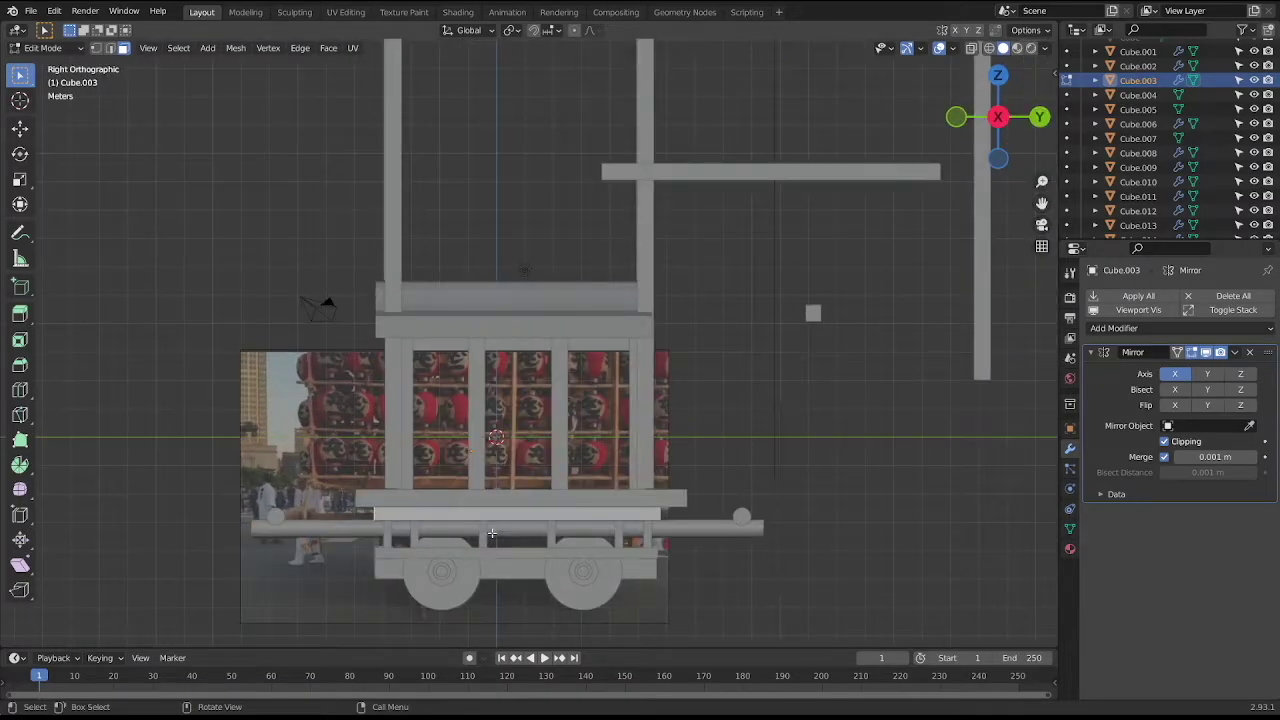
key(g)
key(y)
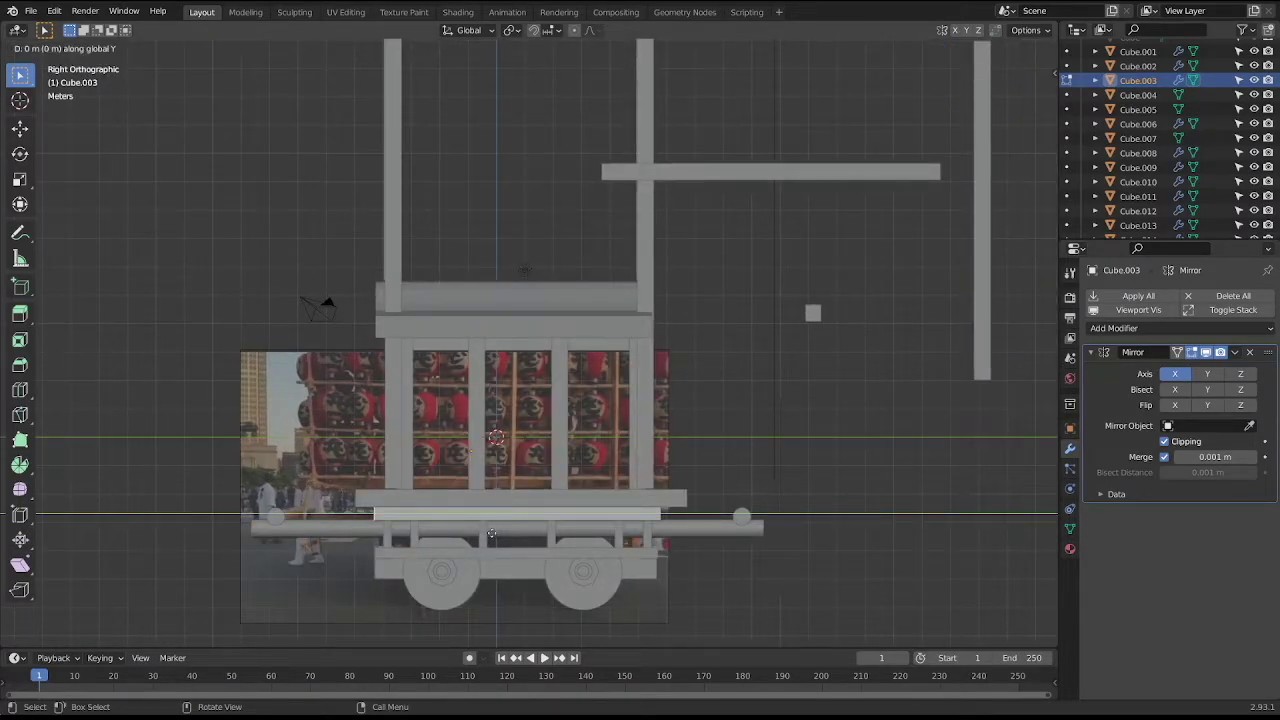
click(470, 530)
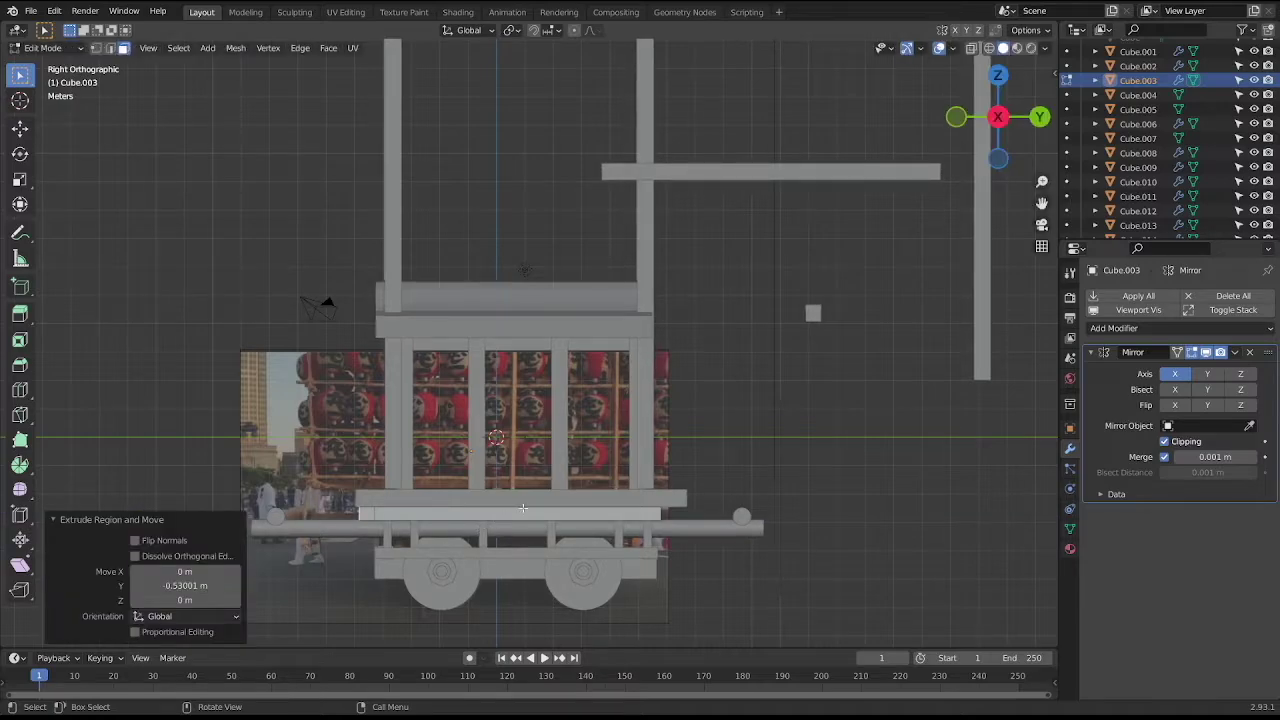
middle_drag(522, 509, 618, 554)
click(642, 541)
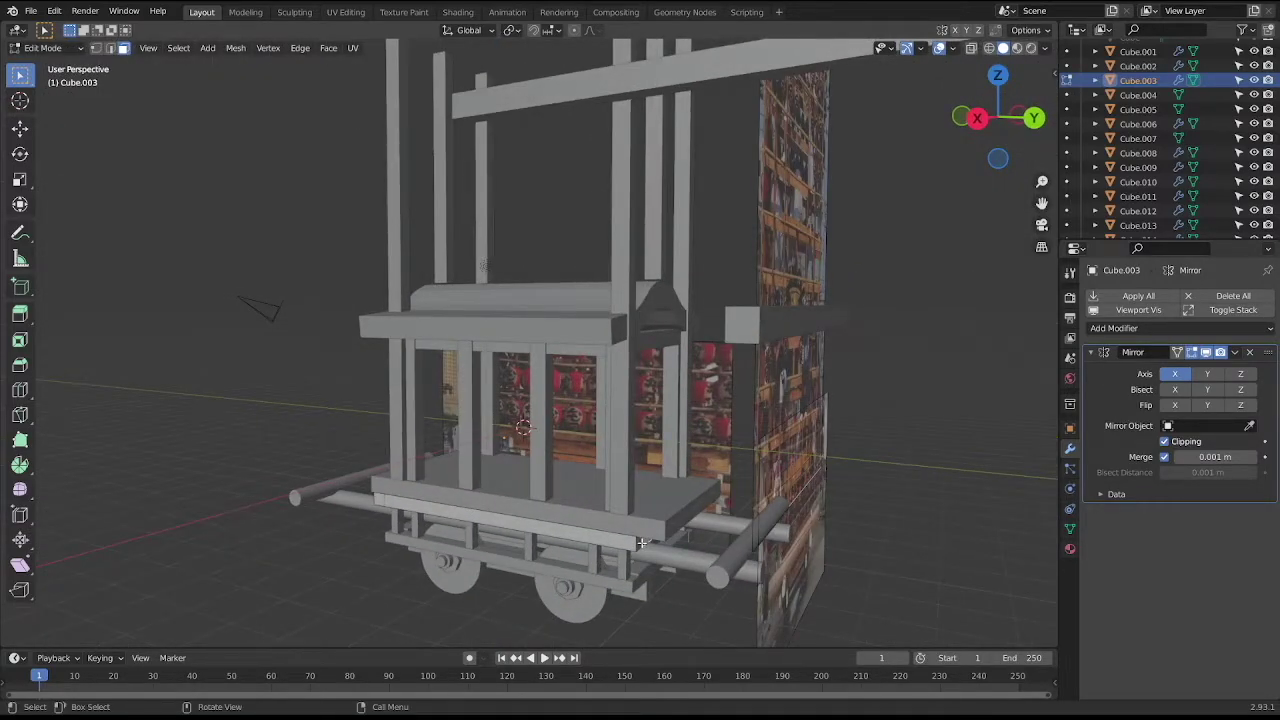
Extrude the deck face once more to extend the deck further along the cart.
key(e)
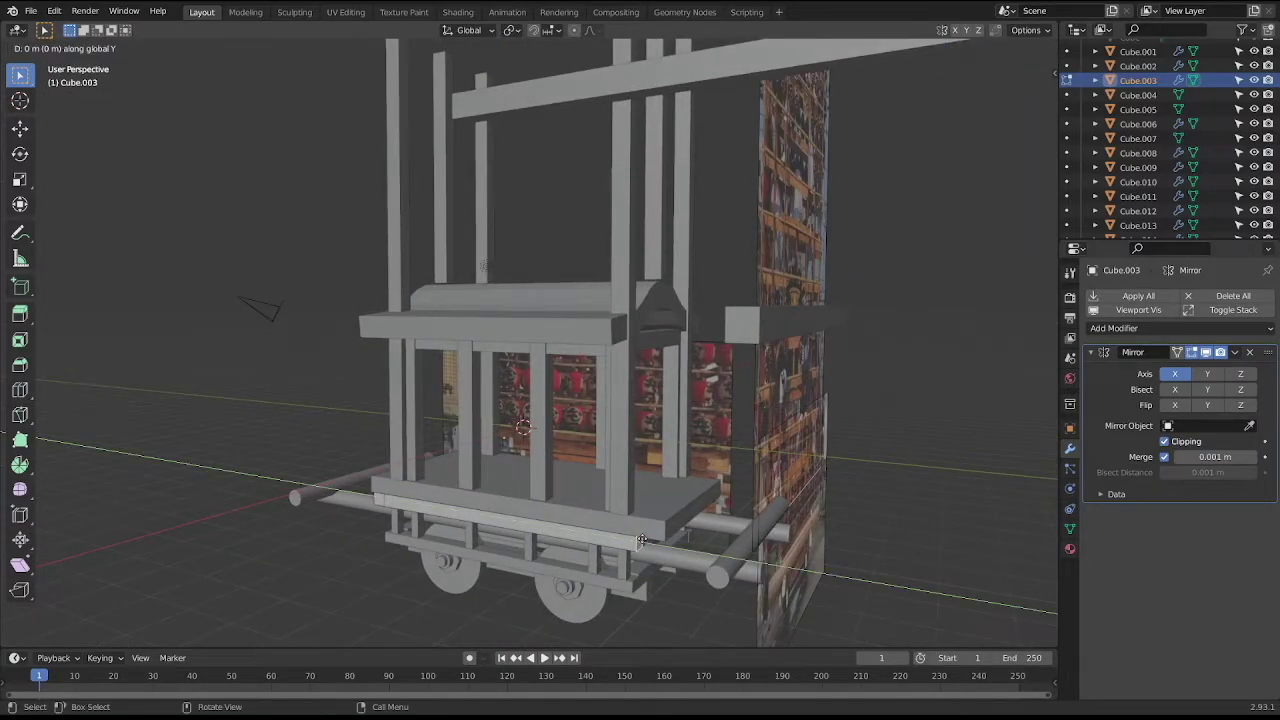
click(609, 506)
key(KP_1)
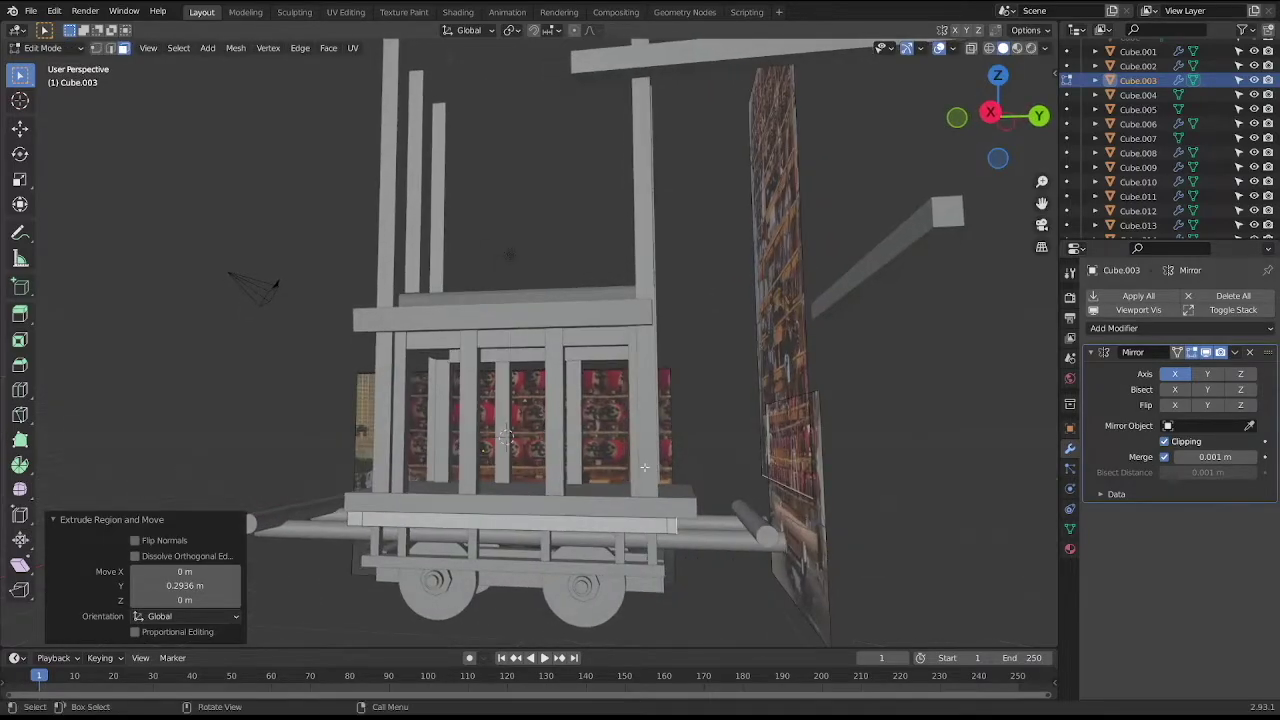
key(KP_3)
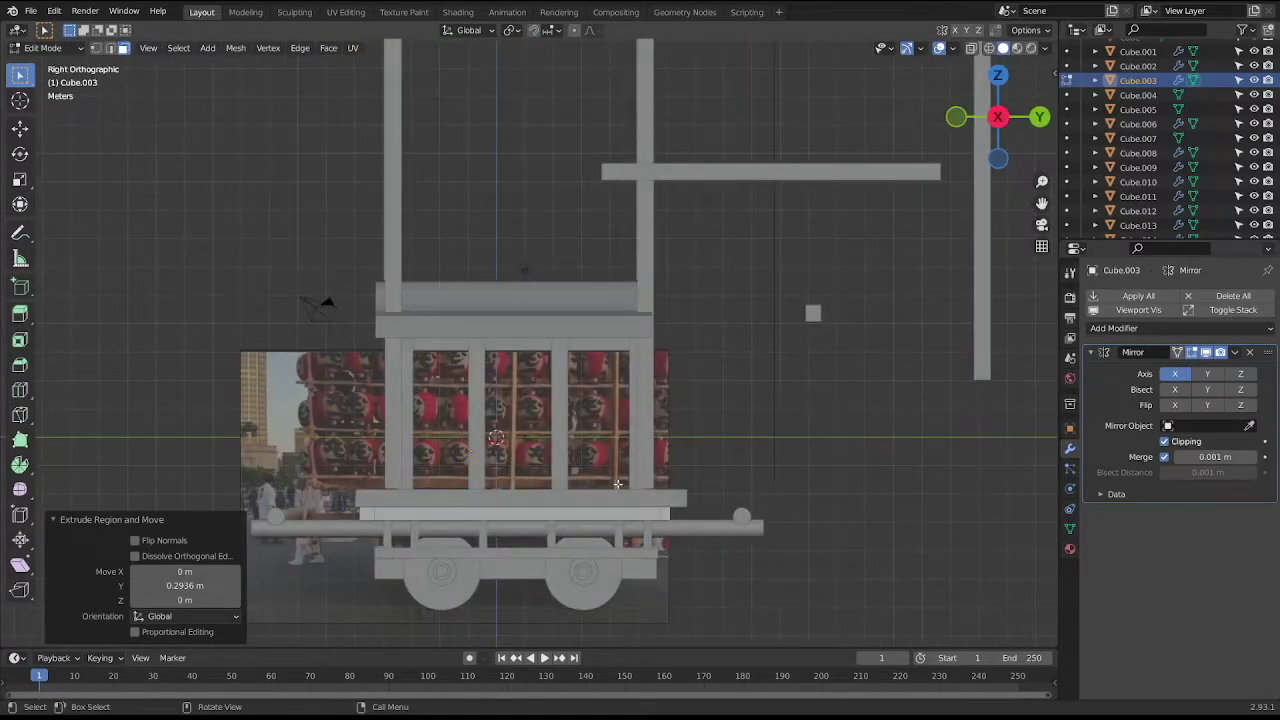
middle_drag(618, 484, 588, 437)
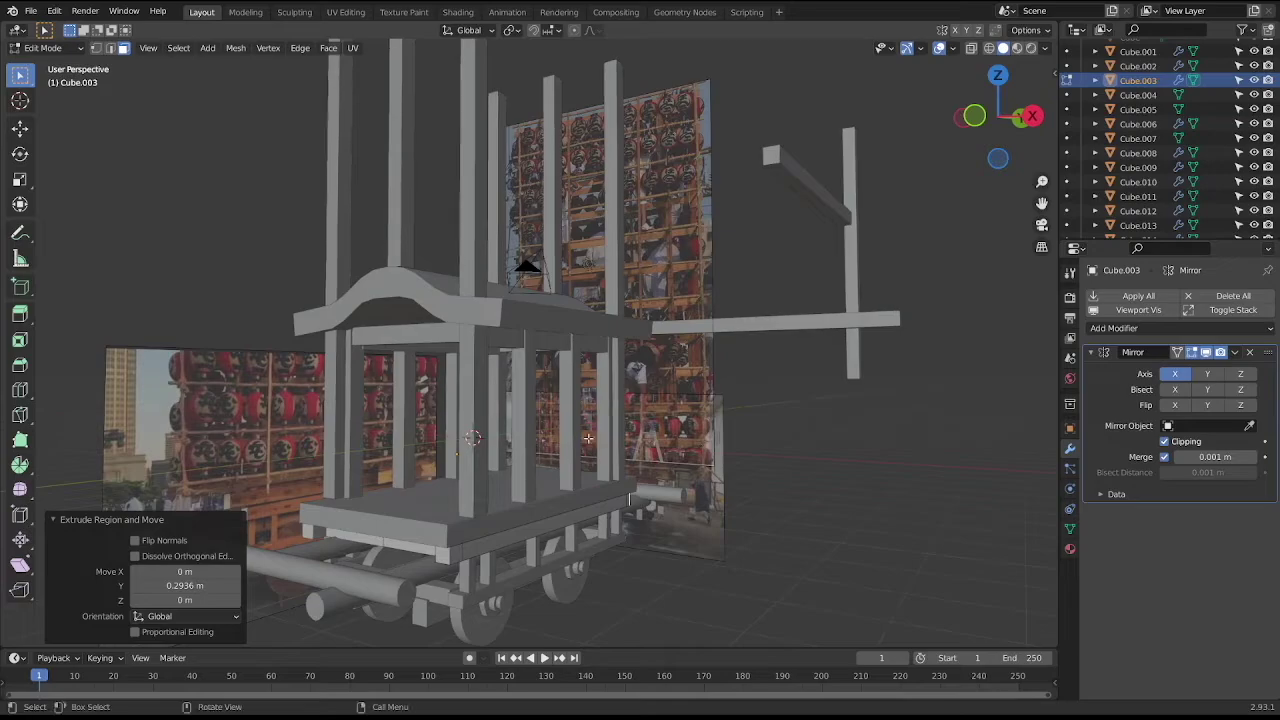
click(458, 535)
key(Tab)
Widen the platform Cube.002 by moving its edge vertices 0.569 m along X.
click(424, 523)
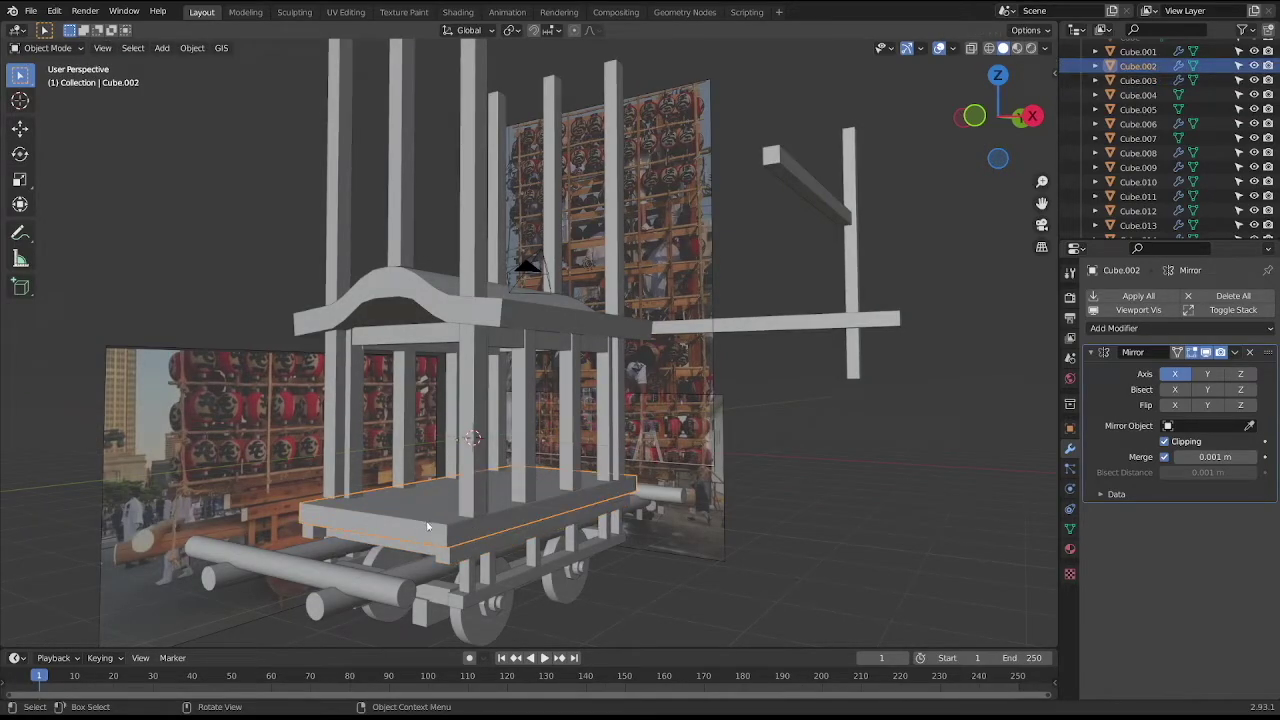
key(KP_3)
key(KP_1)
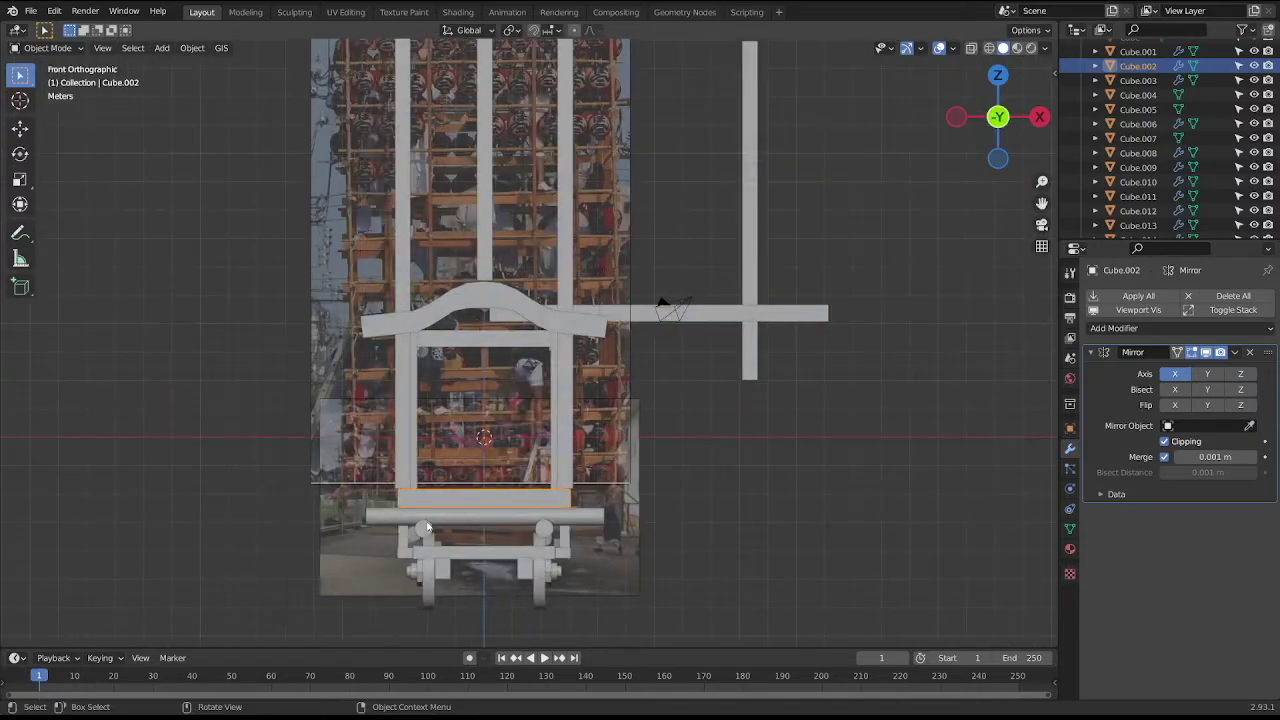
key(Tab)
middle_drag(505, 561, 495, 555)
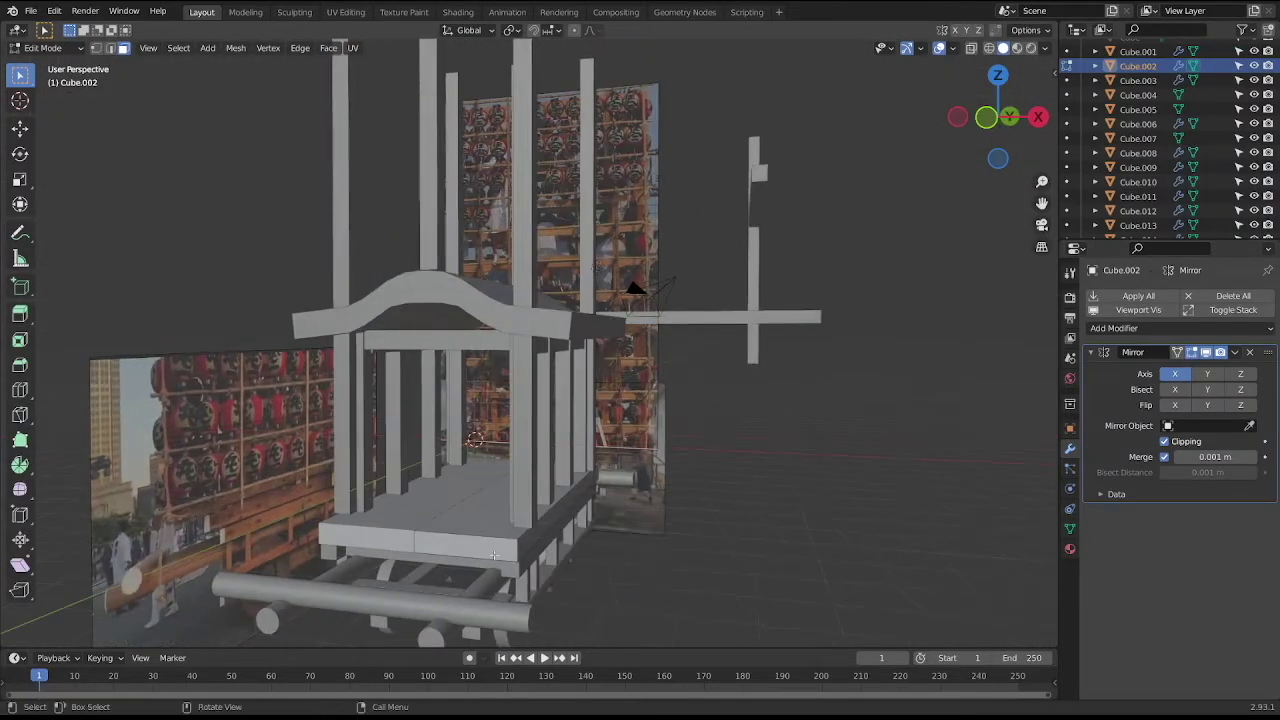
key(KP_1)
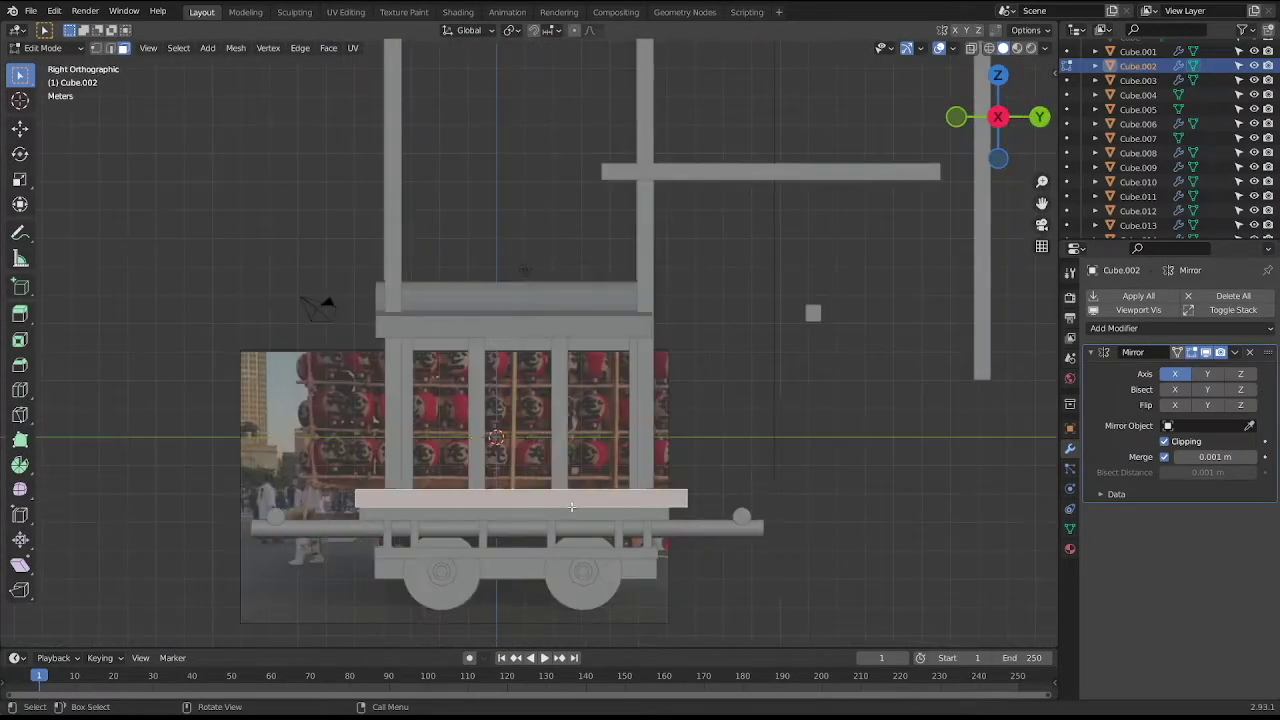
key(g)
key(x)
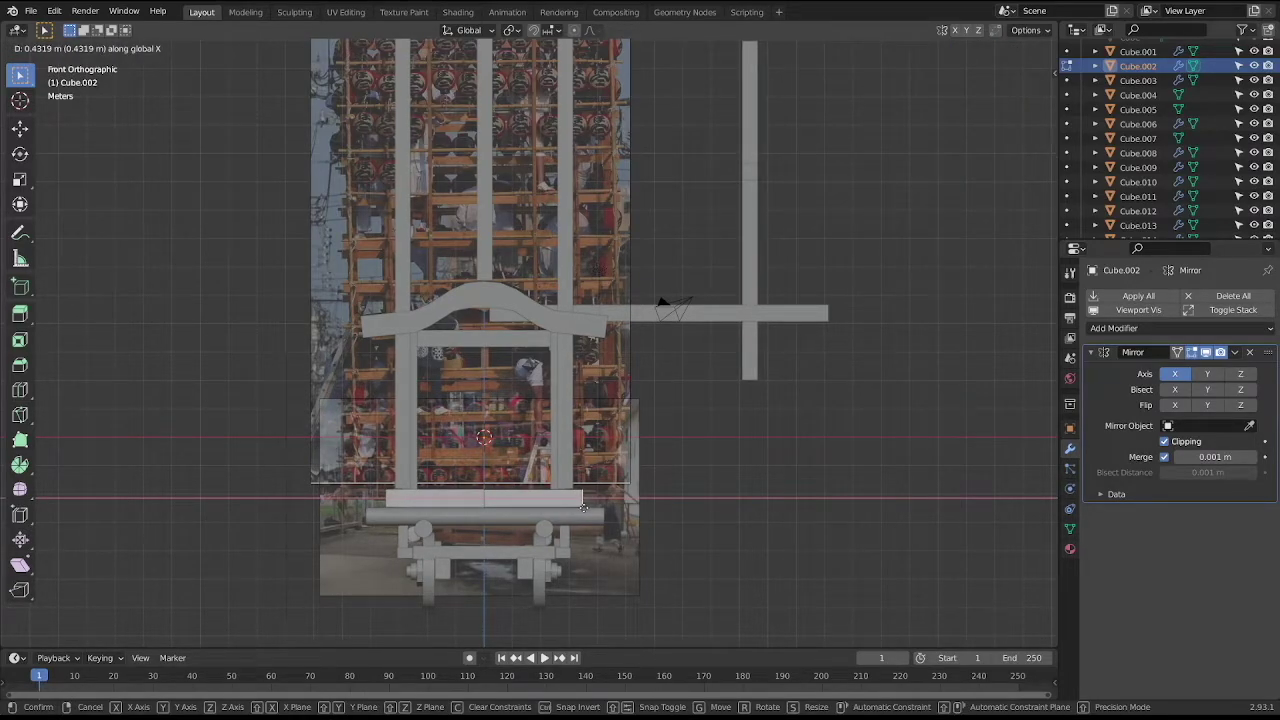
click(585, 508)
mouse_move(587, 509)
middle_down()
mouse_move(587, 422)
mouse_move(593, 458)
mouse_move(565, 440)
middle_up()
key(Tab)
key(KP_1)
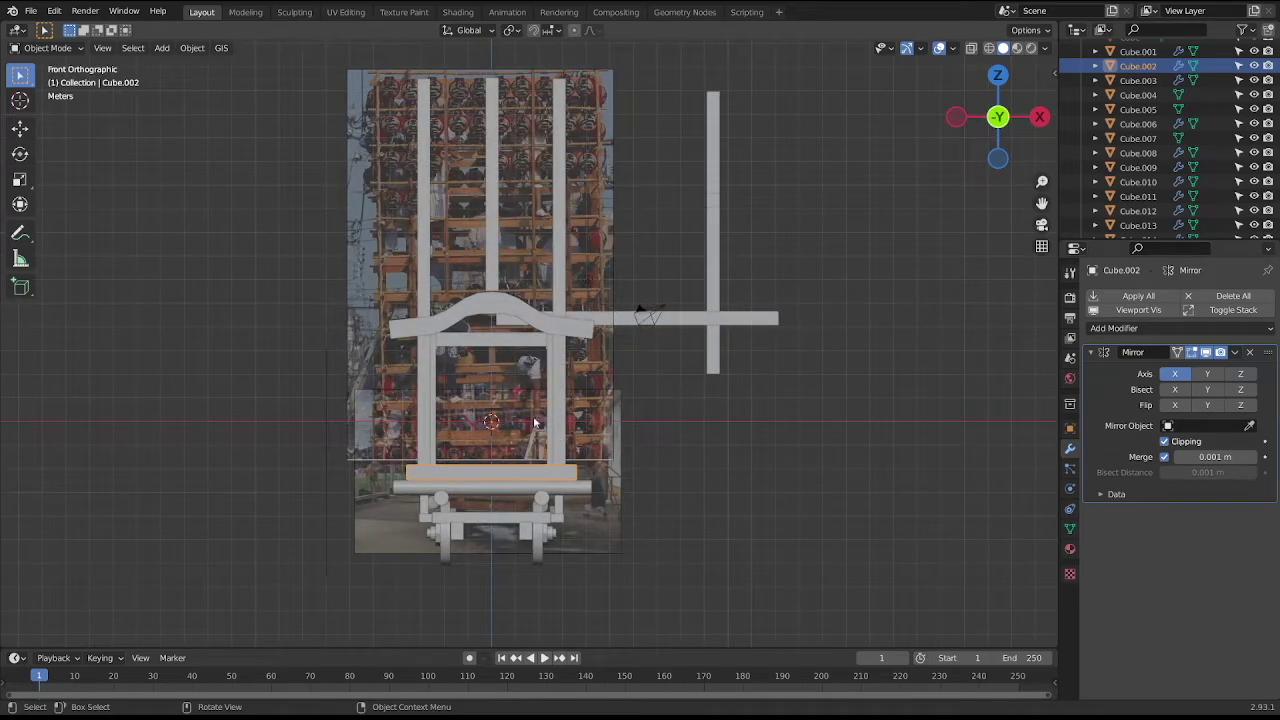
click(491, 292)
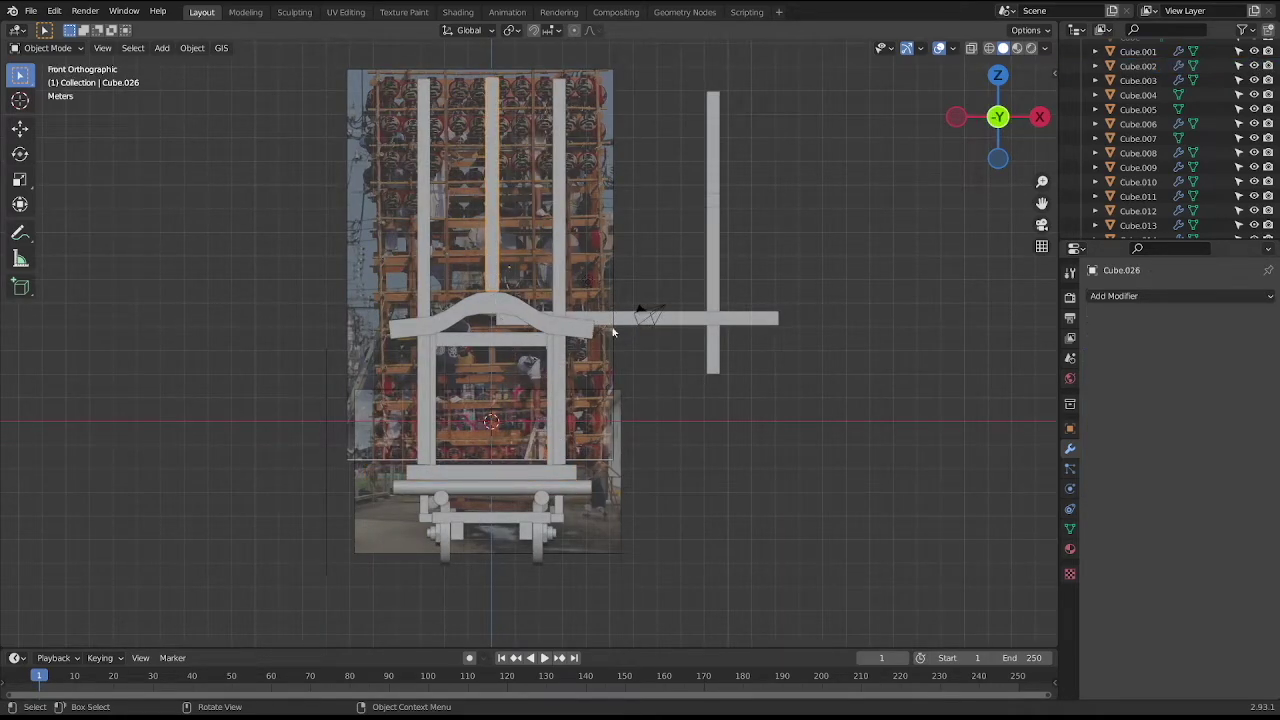
Duplicate the tall pole, centre the copy on the cart, and adjust its height vertically.
click(723, 230)
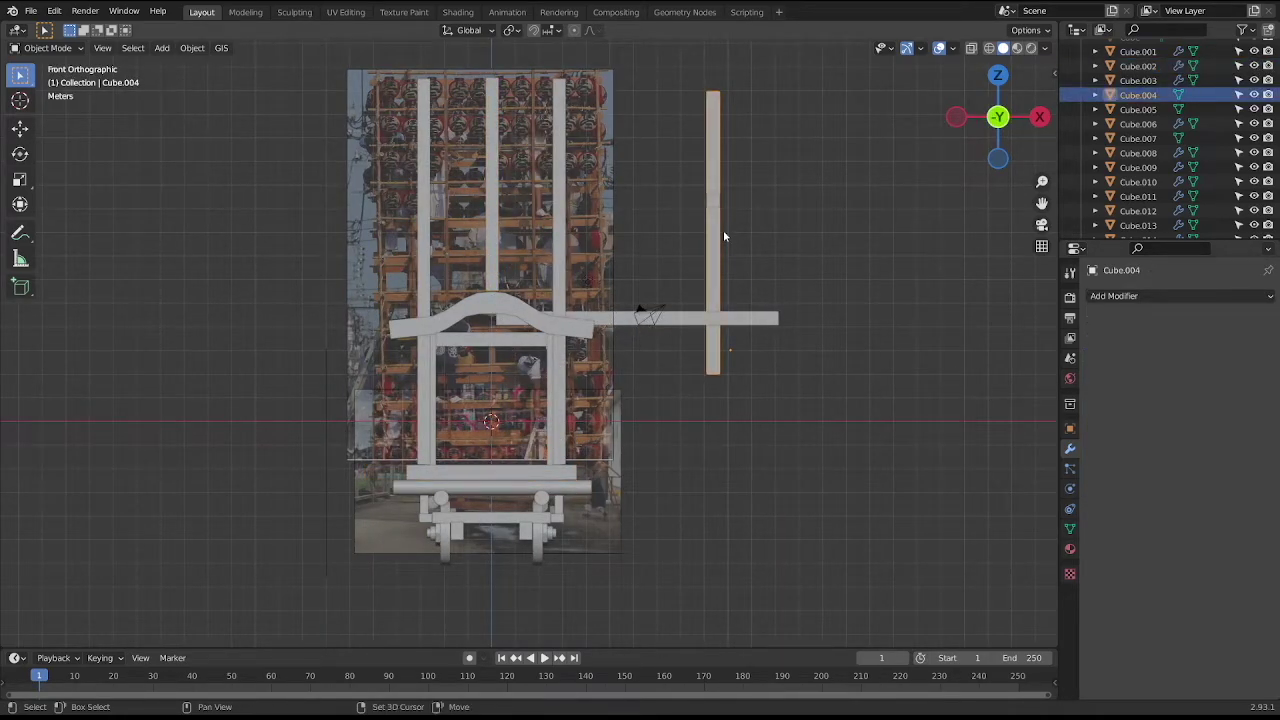
key(shift+d)
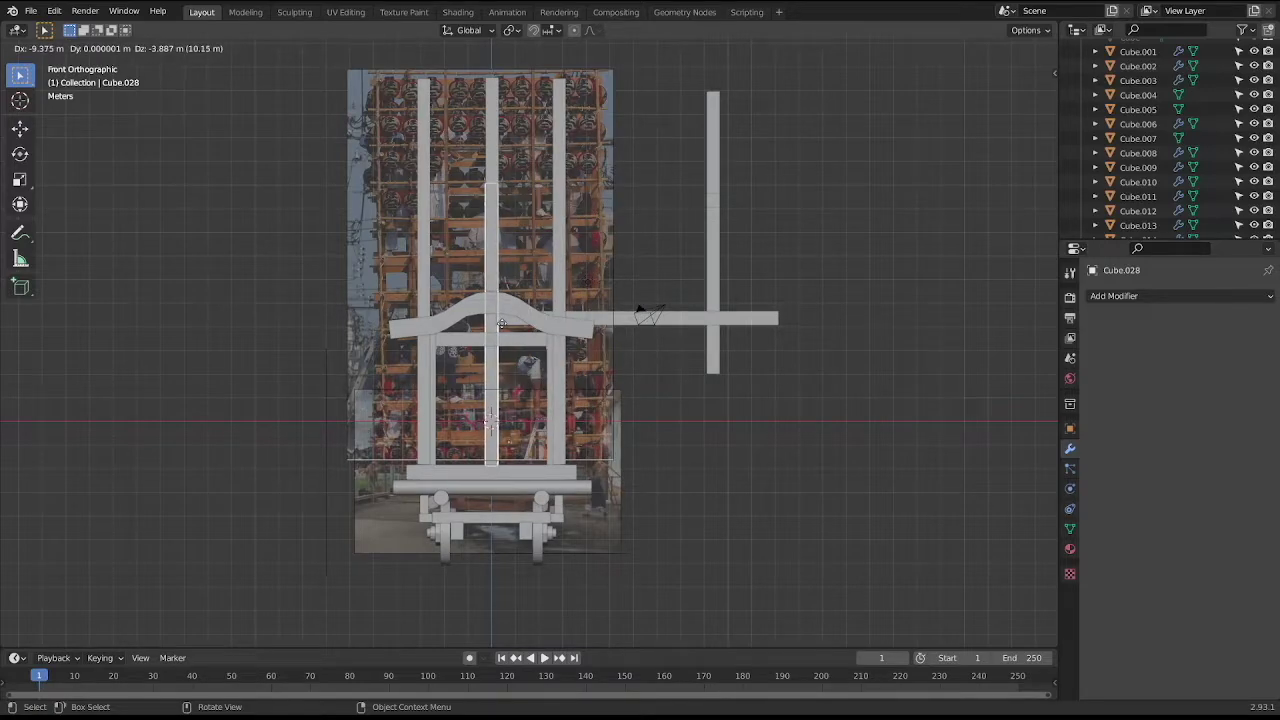
click(501, 323)
key(Tab)
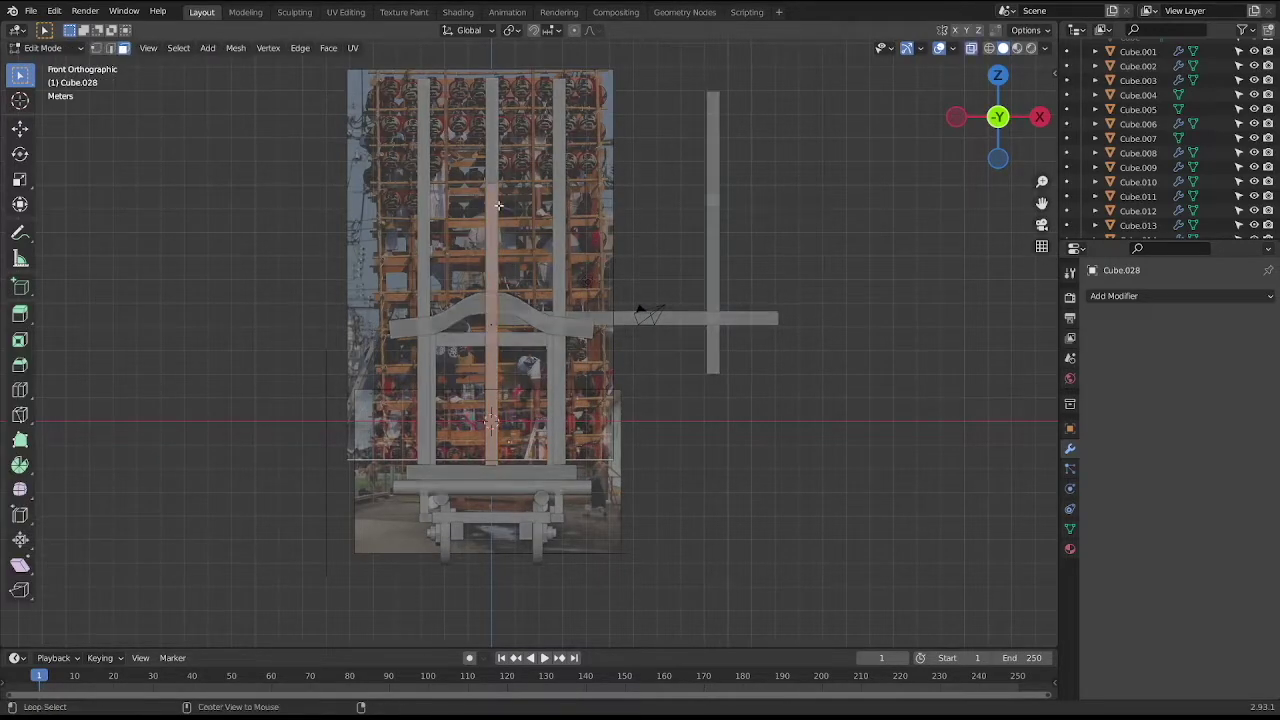
key(g)
key(z)
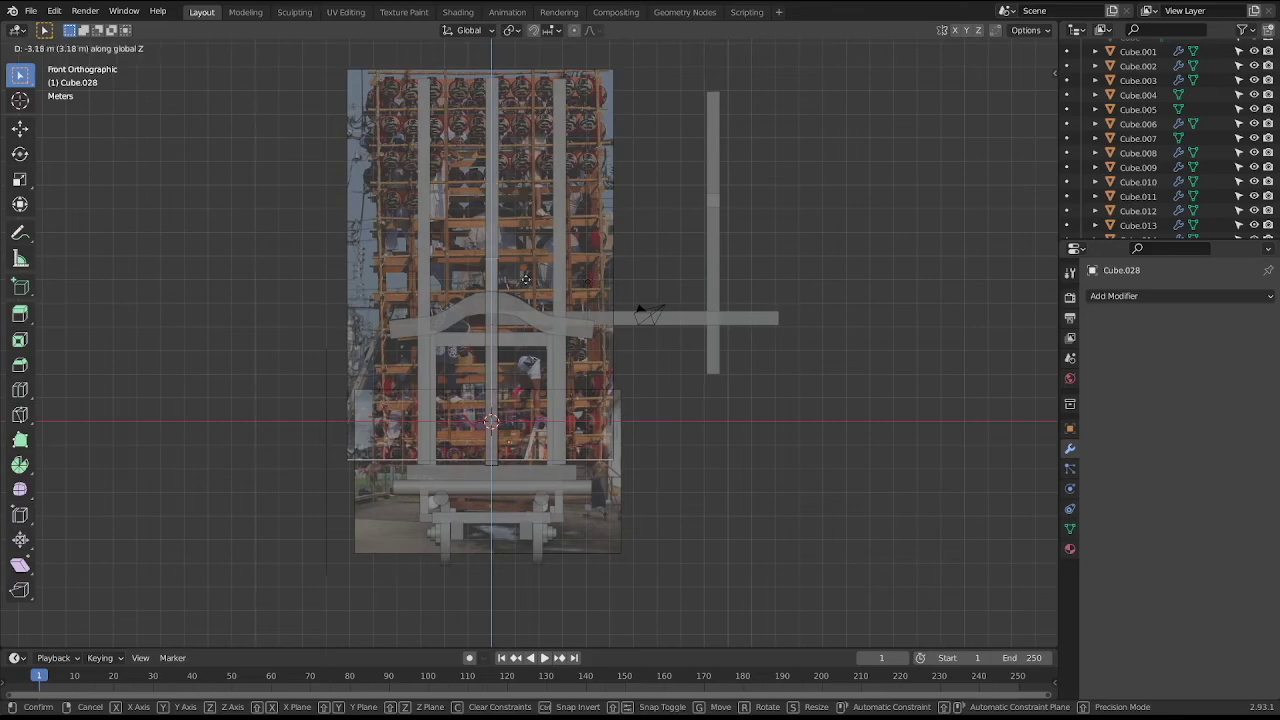
click(524, 327)
key(Tab)
Move the pole copy along Y to -20.659 m over the left pillar.
mouse_move(524, 327)
middle_down()
mouse_move(671, 294)
mouse_move(506, 320)
middle_up()
key(g)
key(y)
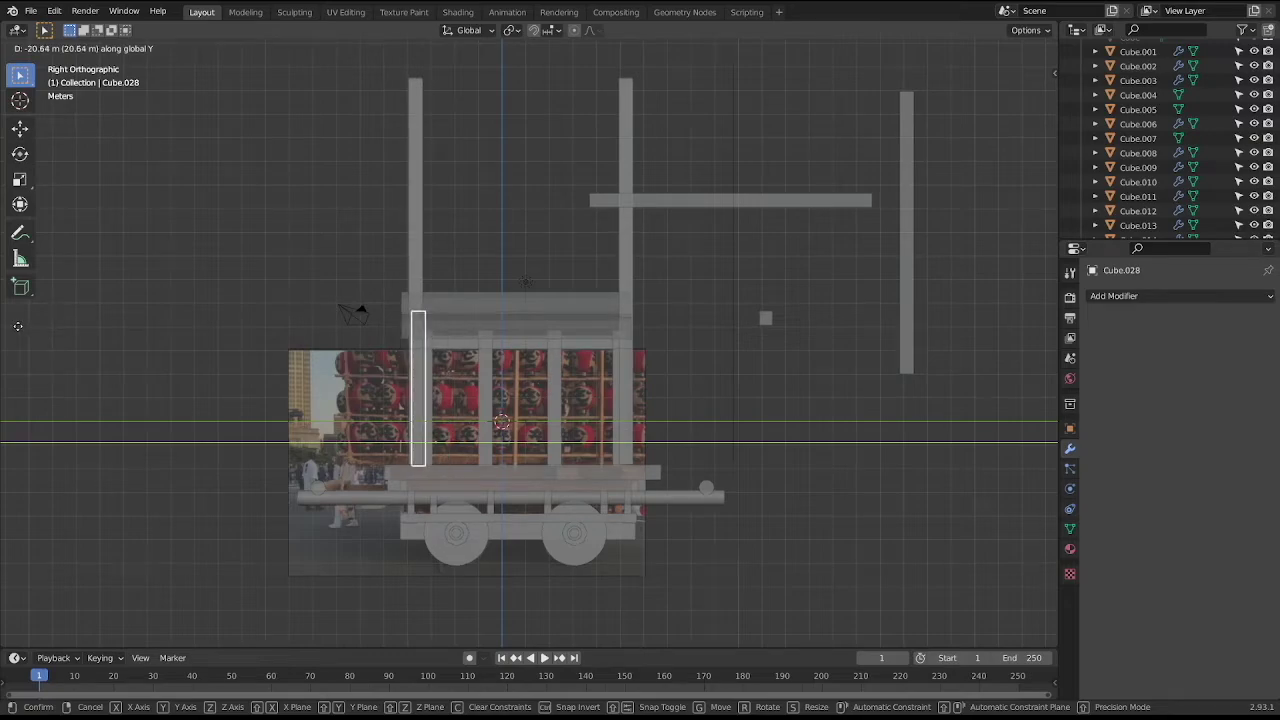
click(19, 326)
Duplicate that pole along Y to 8.6215 m over the right pillar and save the file.
key(shift+d)
key(y)
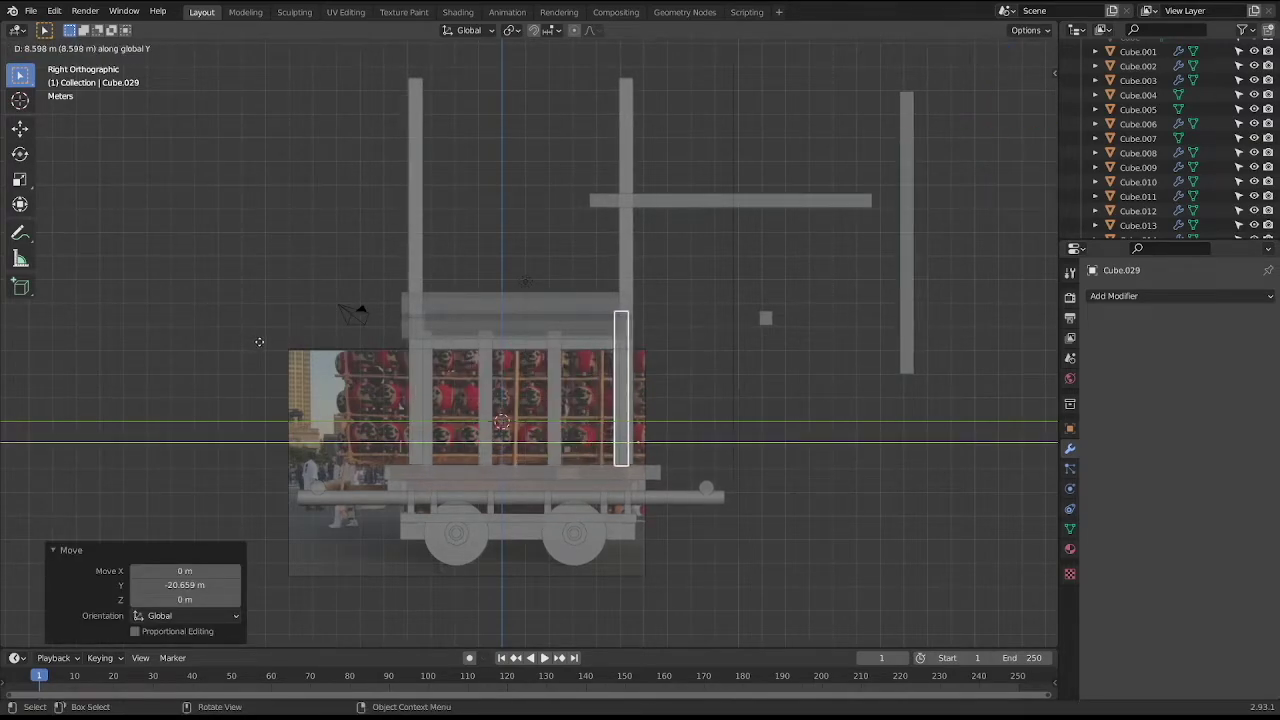
click(256, 341)
mouse_move(256, 341)
middle_down()
mouse_move(229, 311)
mouse_move(354, 330)
middle_up()
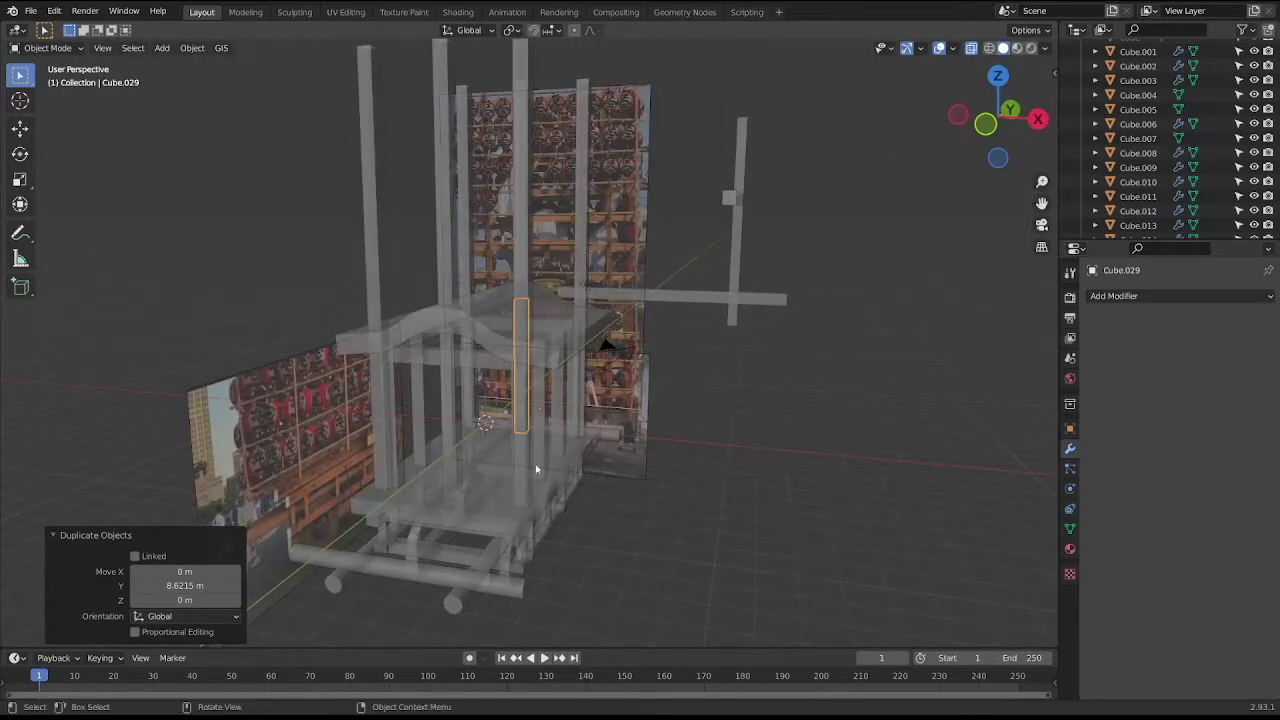
click(785, 494)
mouse_move(785, 494)
middle_down()
mouse_move(733, 467)
mouse_move(651, 466)
mouse_move(501, 365)
mouse_move(489, 352)
mouse_move(517, 366)
mouse_move(520, 347)
mouse_move(474, 326)
middle_up()
key(ctrl+s)
click(501, 365)
Add an edge loop across the roof plane, slid to factor -0.908 near one edge.
key(Tab)
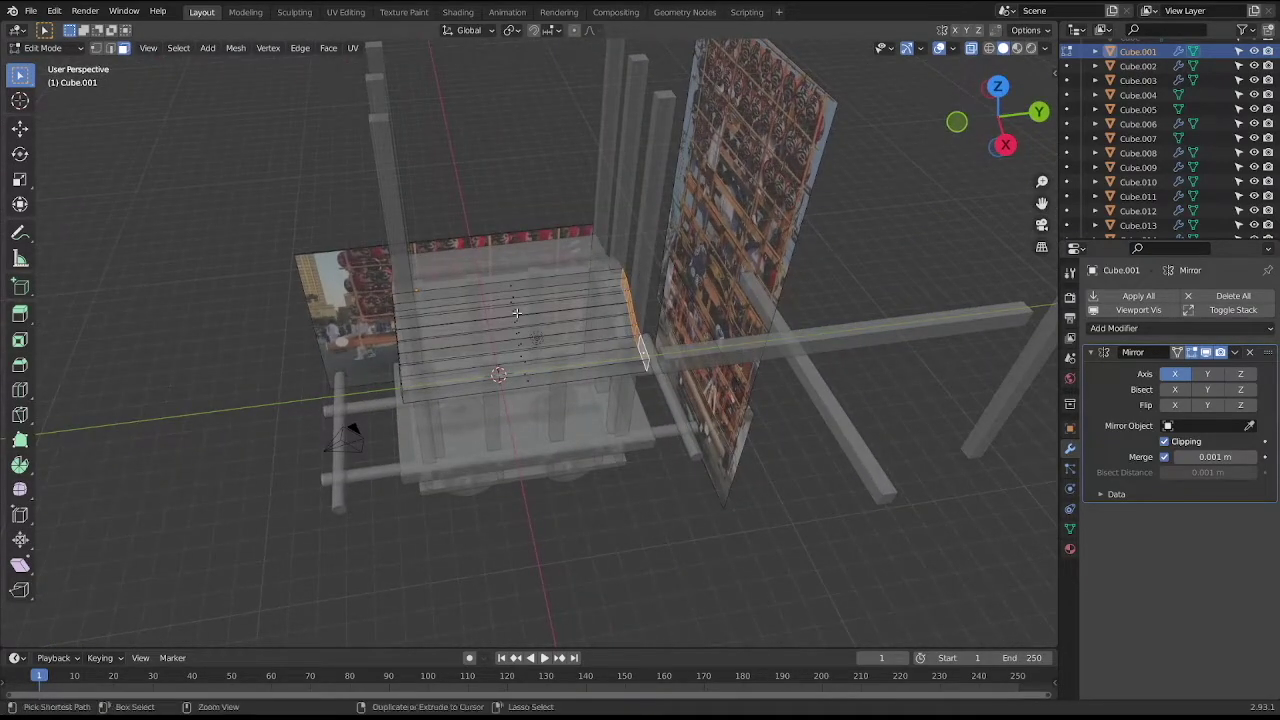
key(g)
key(g)
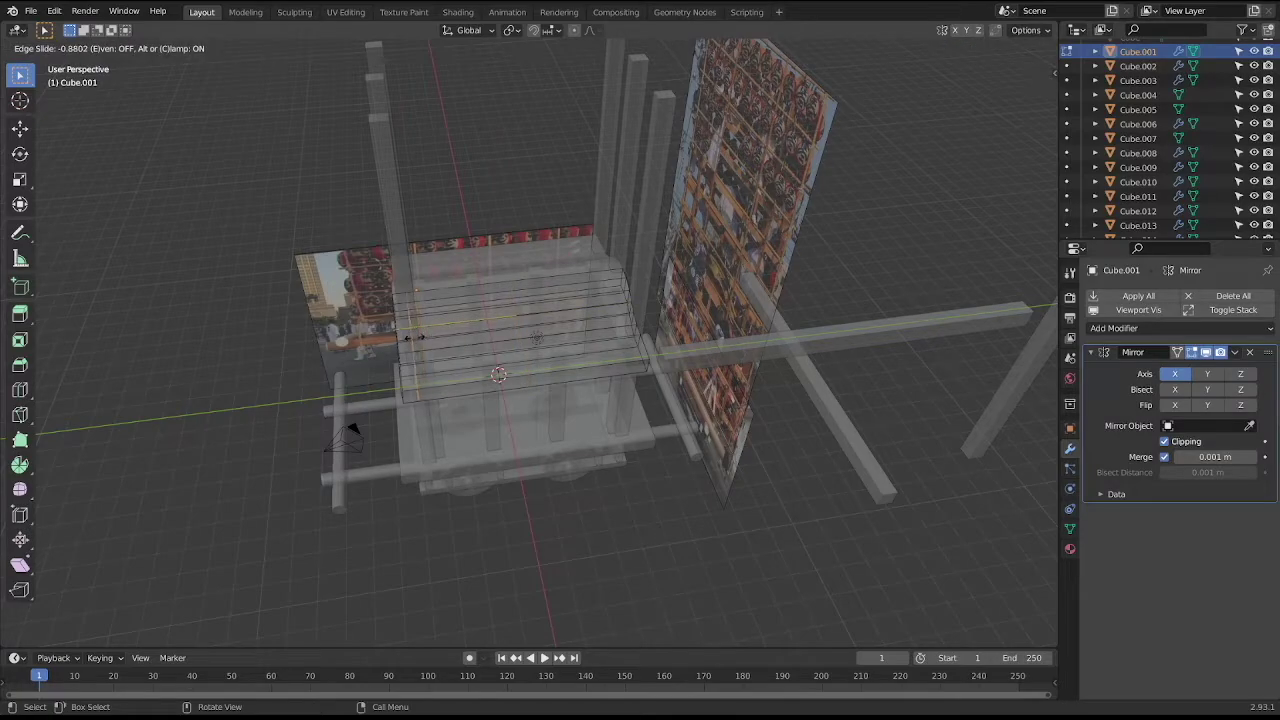
click(411, 337)
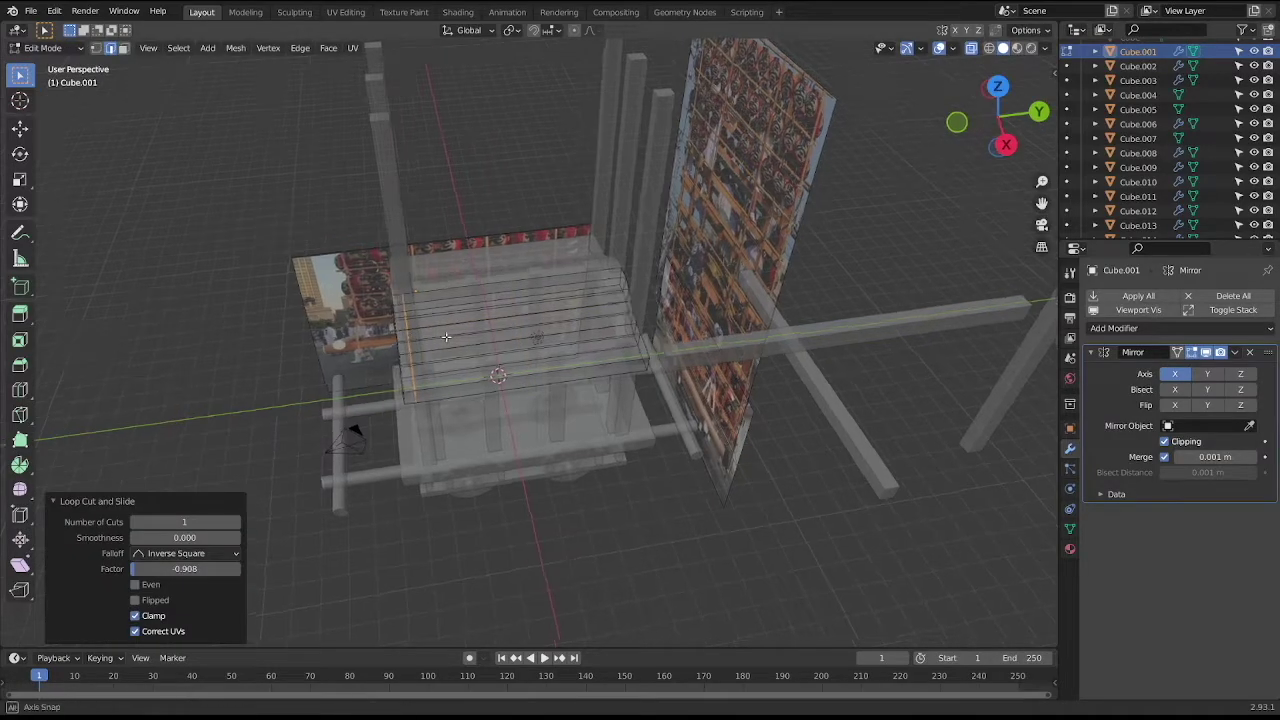
key(Tab)
mouse_move(411, 337)
middle_down()
mouse_move(571, 213)
mouse_move(366, 377)
mouse_move(450, 320)
mouse_move(440, 345)
mouse_move(543, 329)
middle_up()
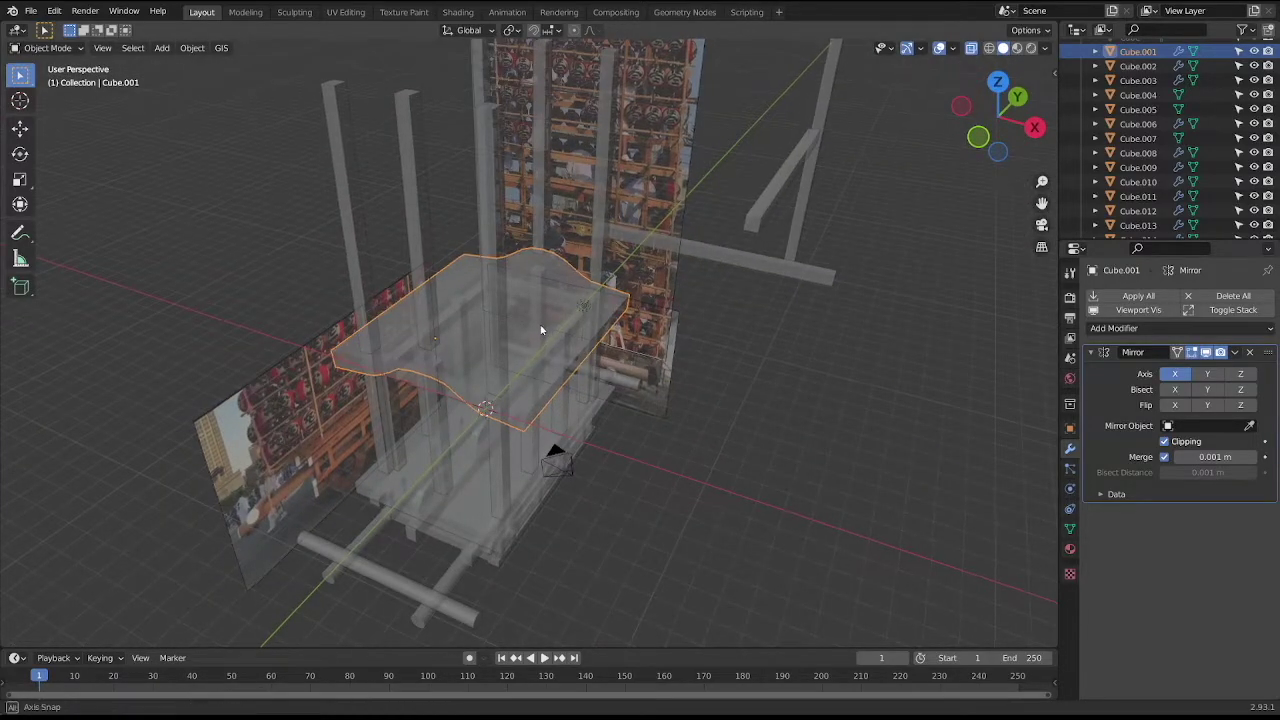
middle_drag(540, 331, 509, 323)
Save the file and switch to an orthographic front view of the cart.
click(627, 495)
middle_drag(627, 495, 678, 444)
key(ctrl+s)
key(KP_1)
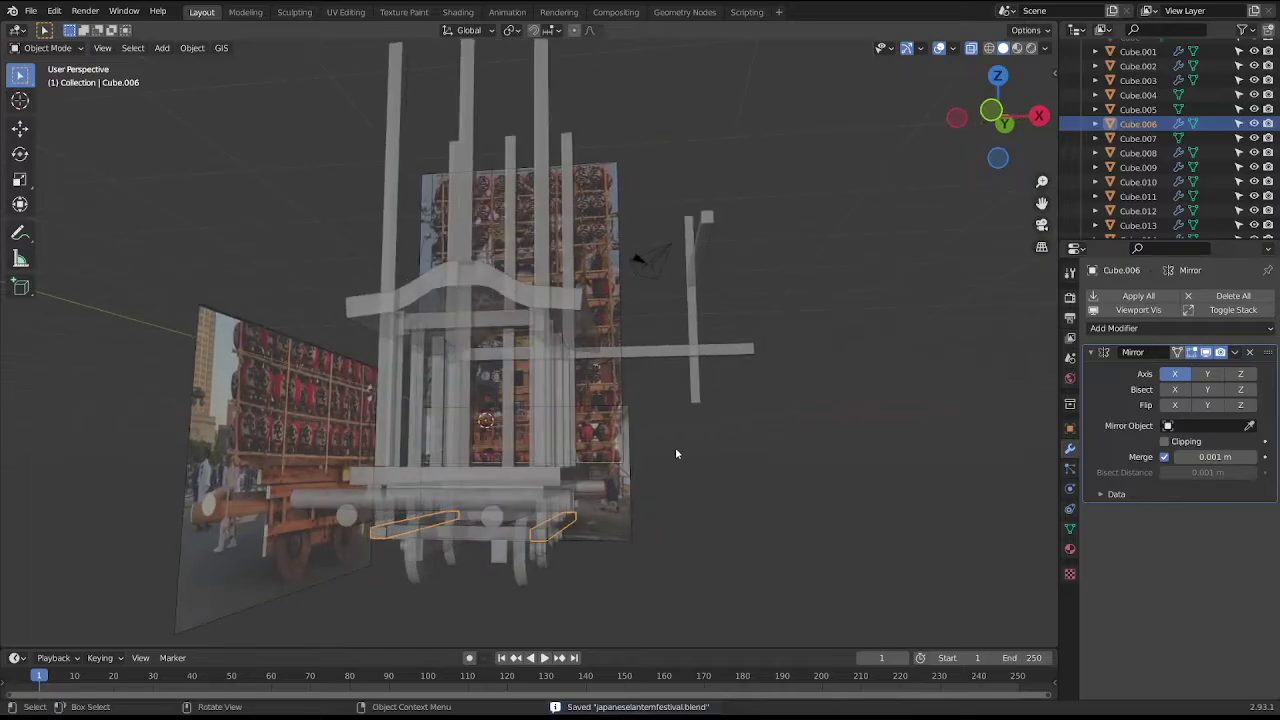
key(KP_5)
scroll(655, 440, up, 1)
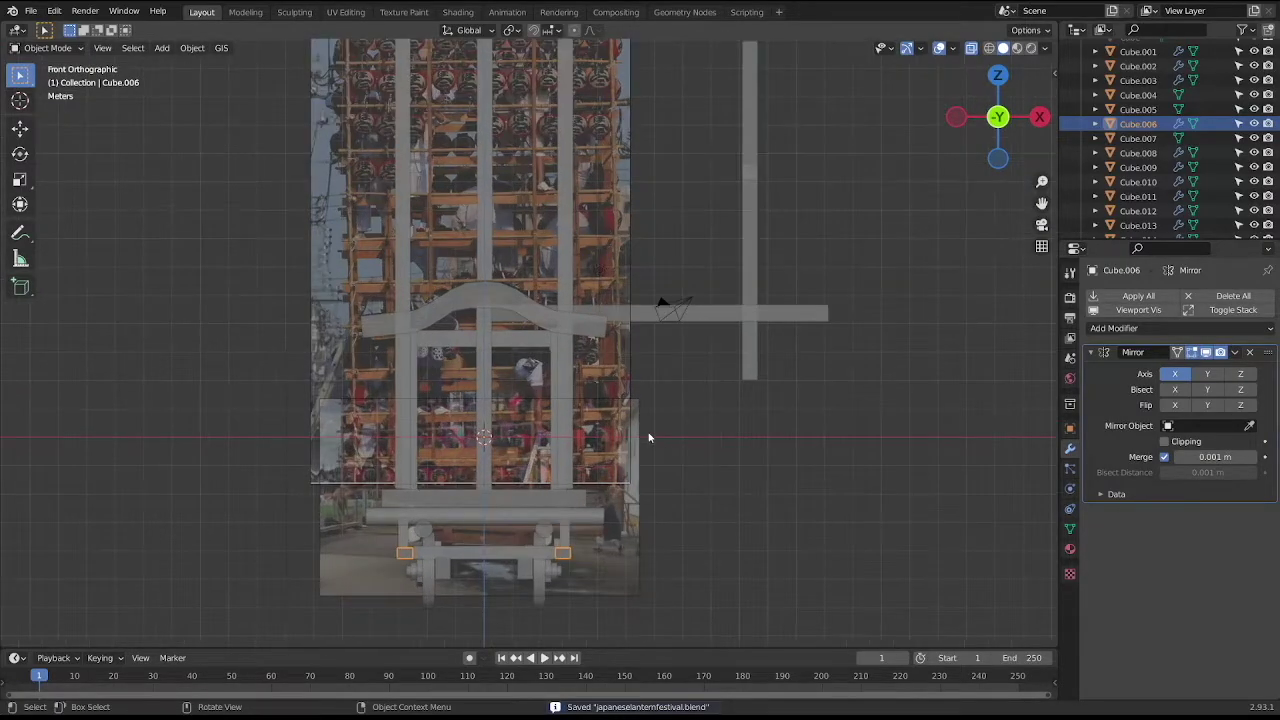
scroll(645, 434, down, 2)
click(557, 251)
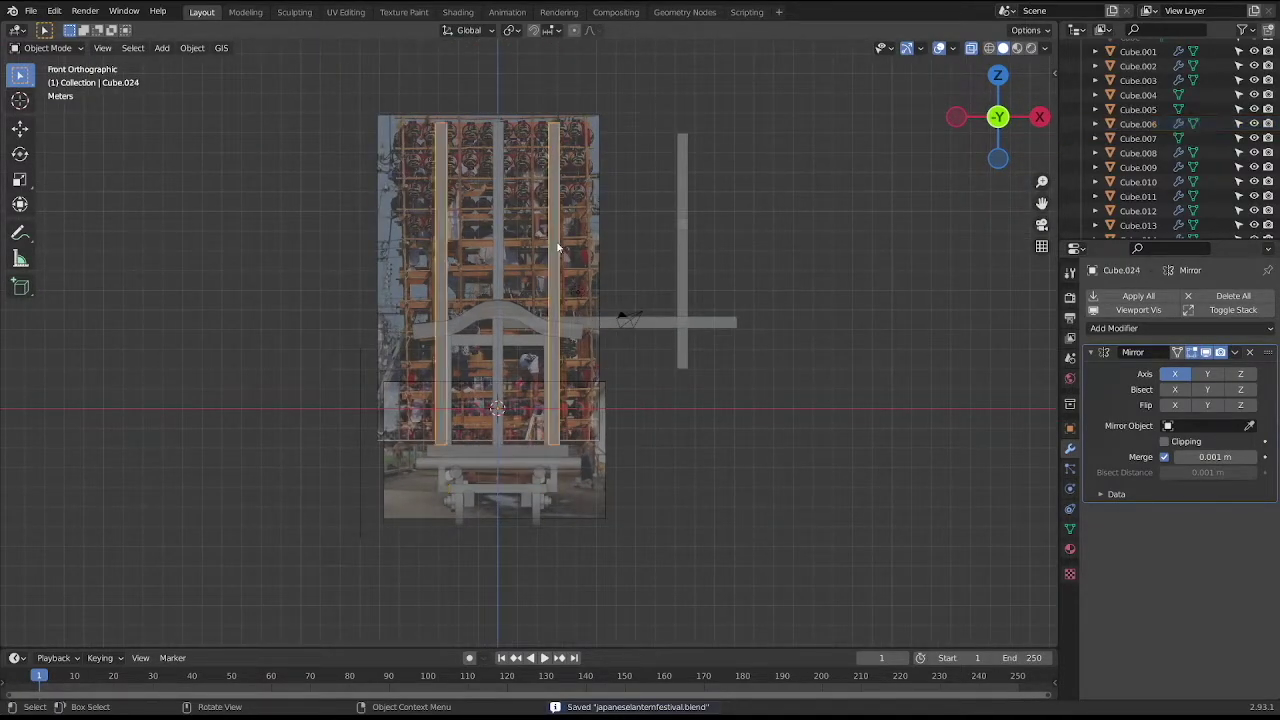
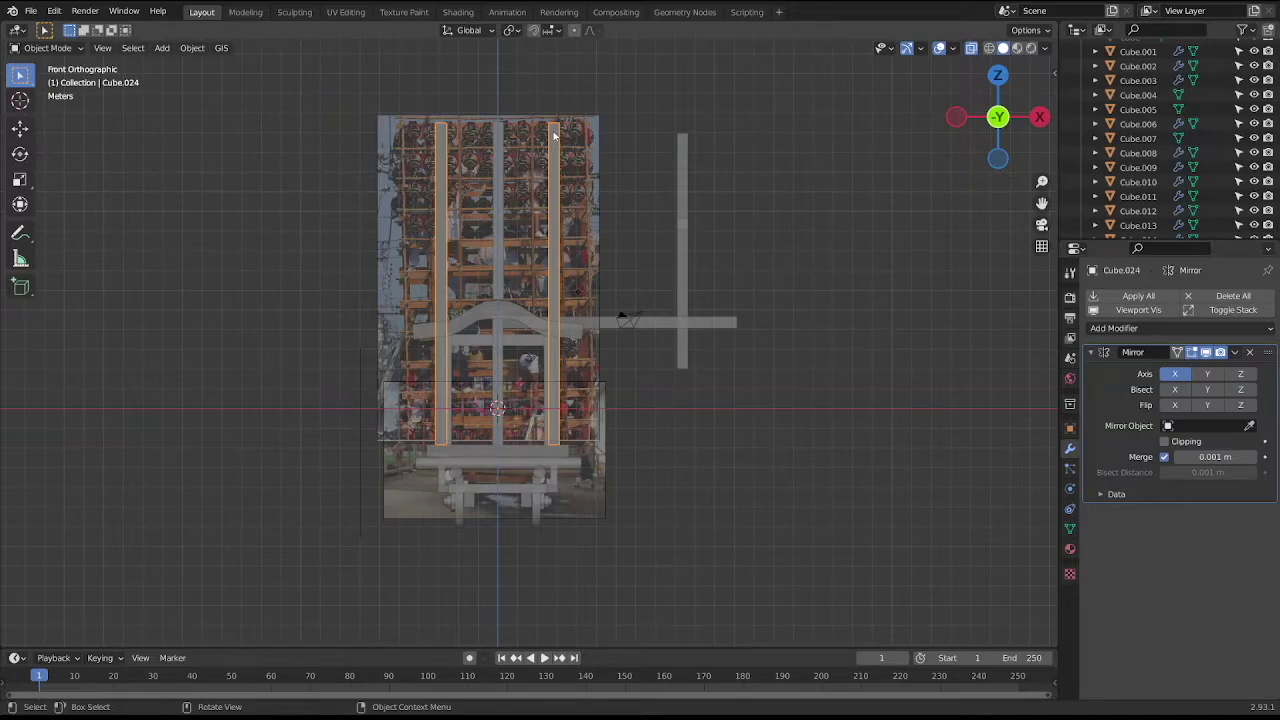
Cut 10 evenly spaced horizontal edge loops along Cube.024's right front pillar, then deselect.
key(Tab)
scroll(549, 238, up, 2)
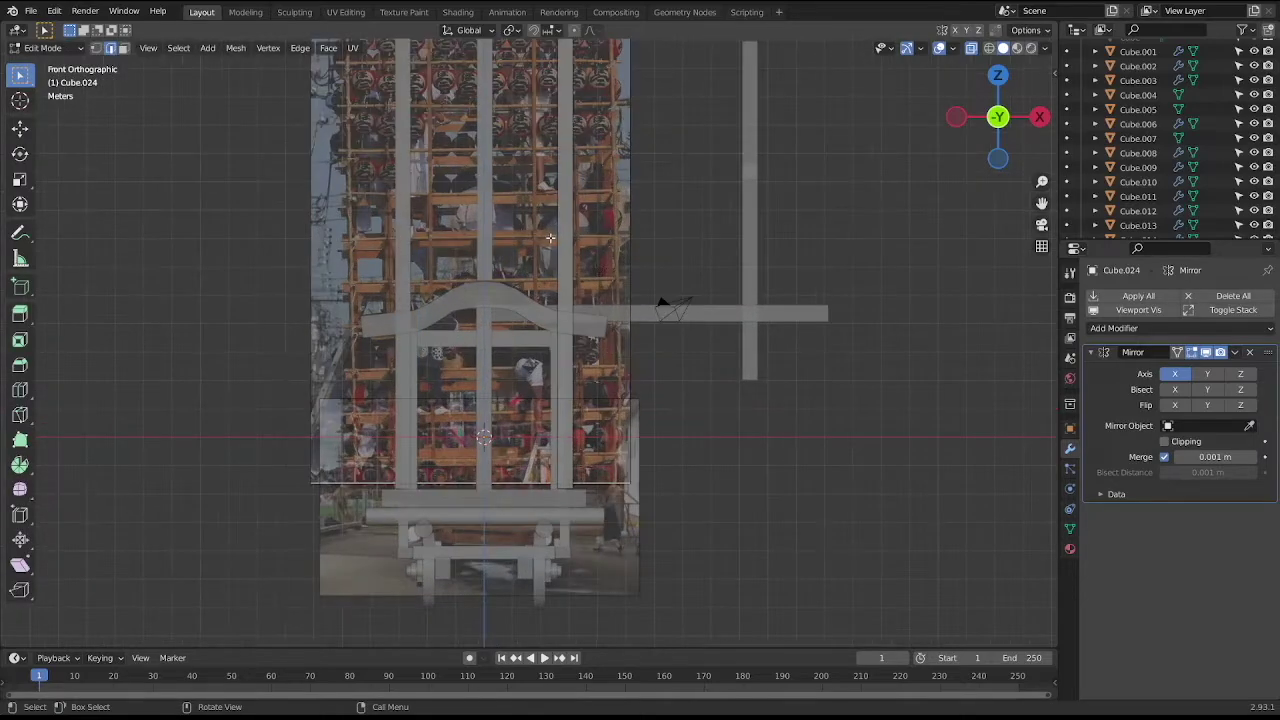
scroll(553, 249, down, 1)
key(ctrl+r)
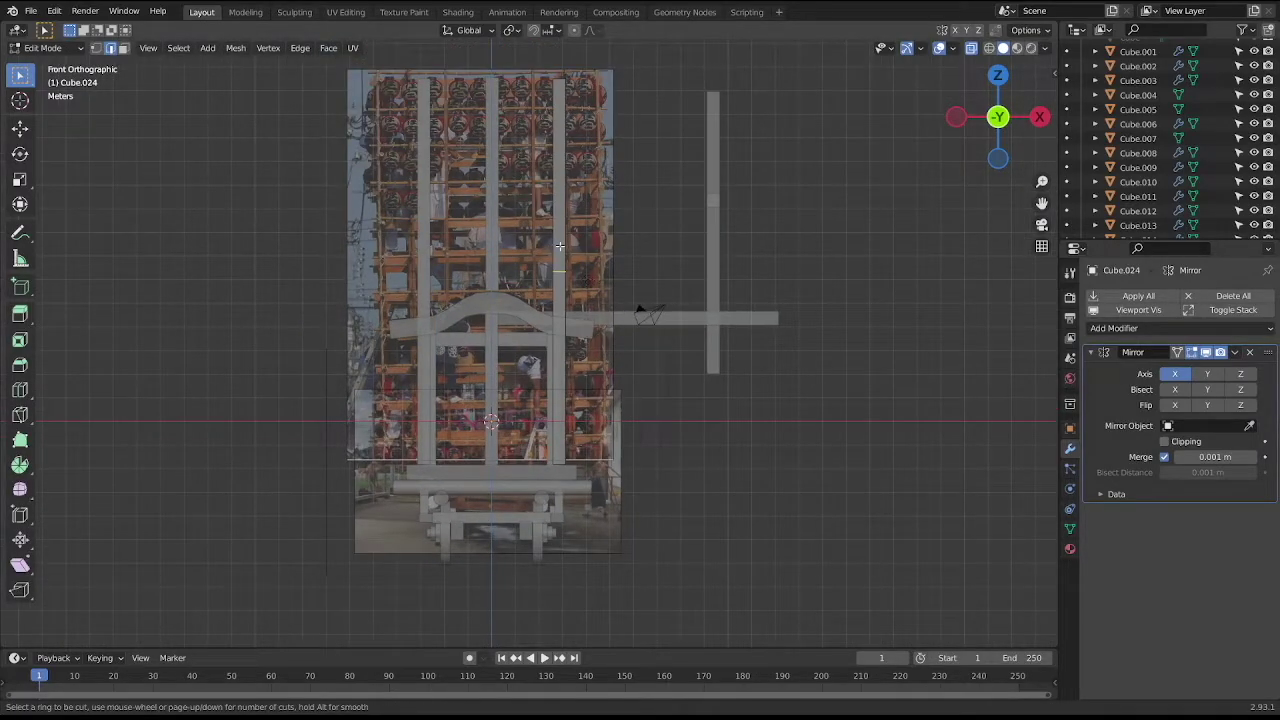
scroll(560, 245, up, 4)
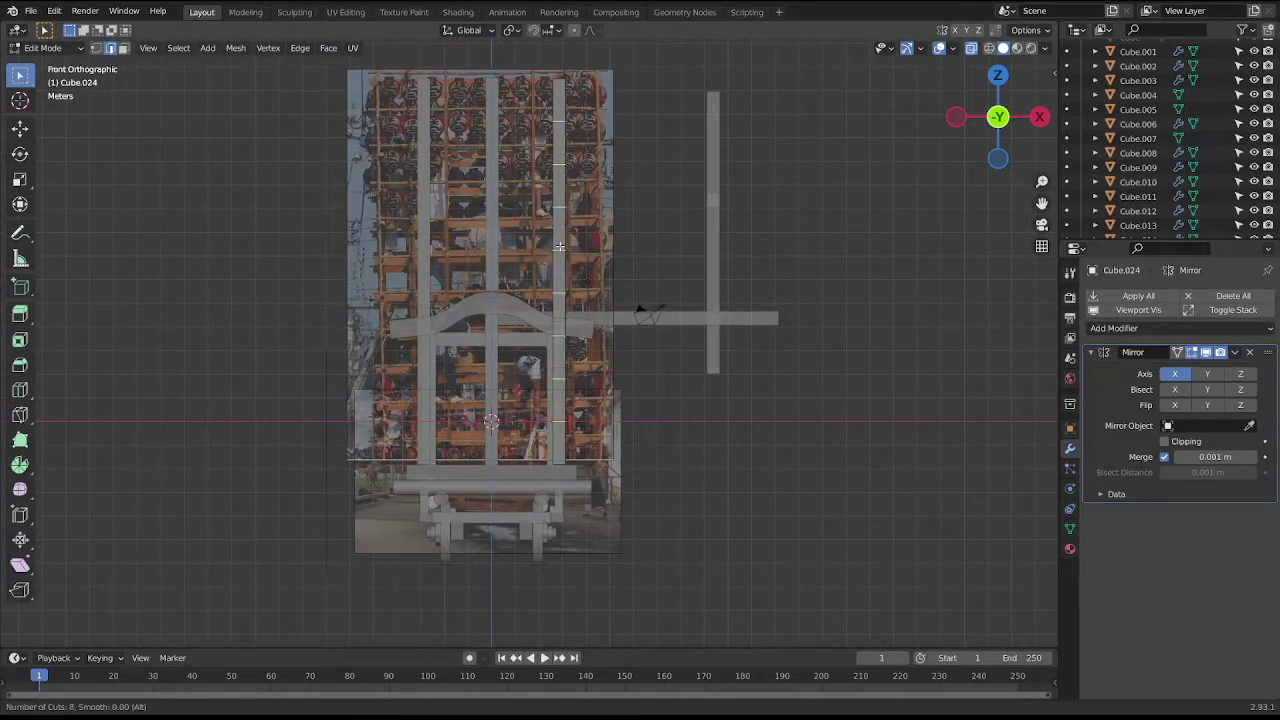
scroll(561, 246, up, 1)
click(561, 246)
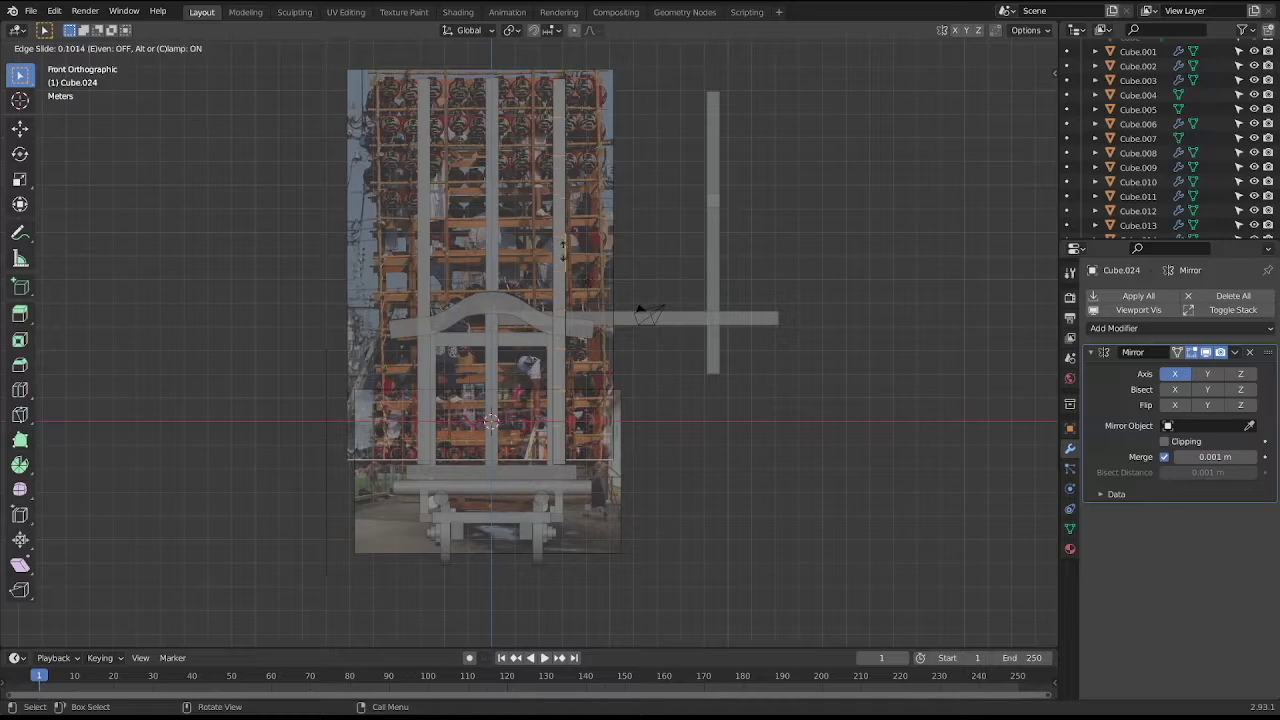
right_click(646, 265)
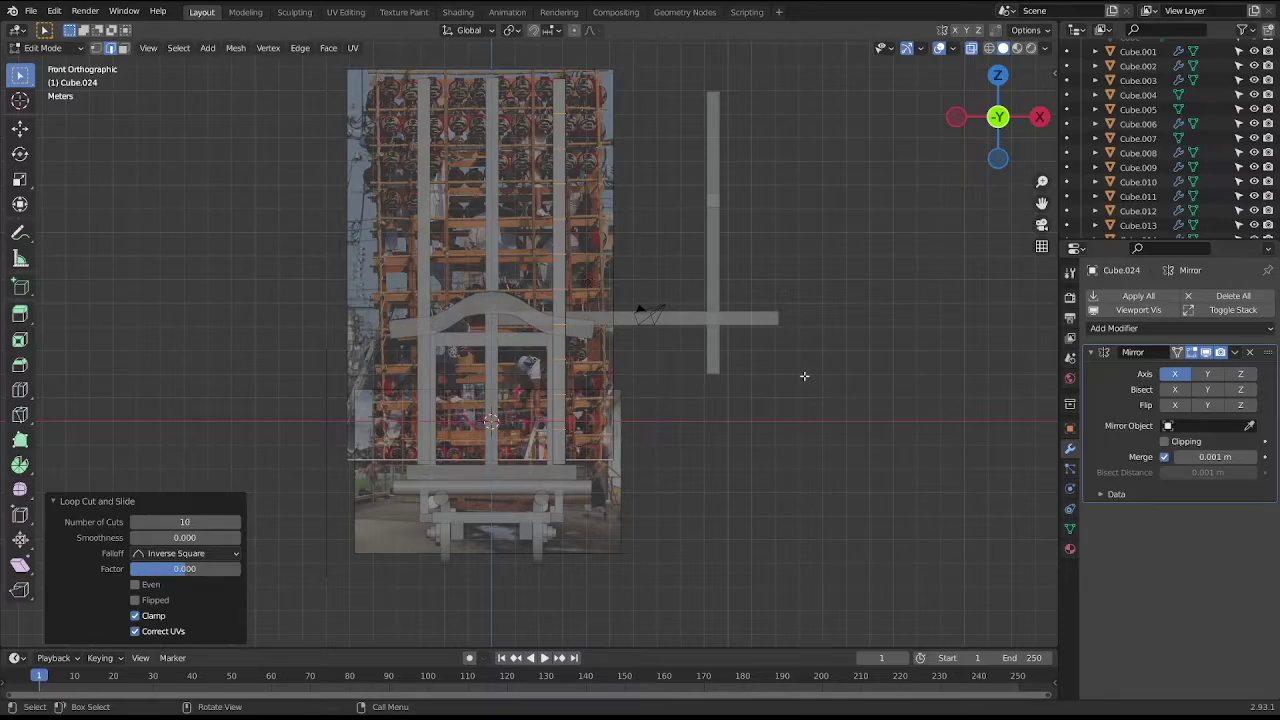
click(804, 376)
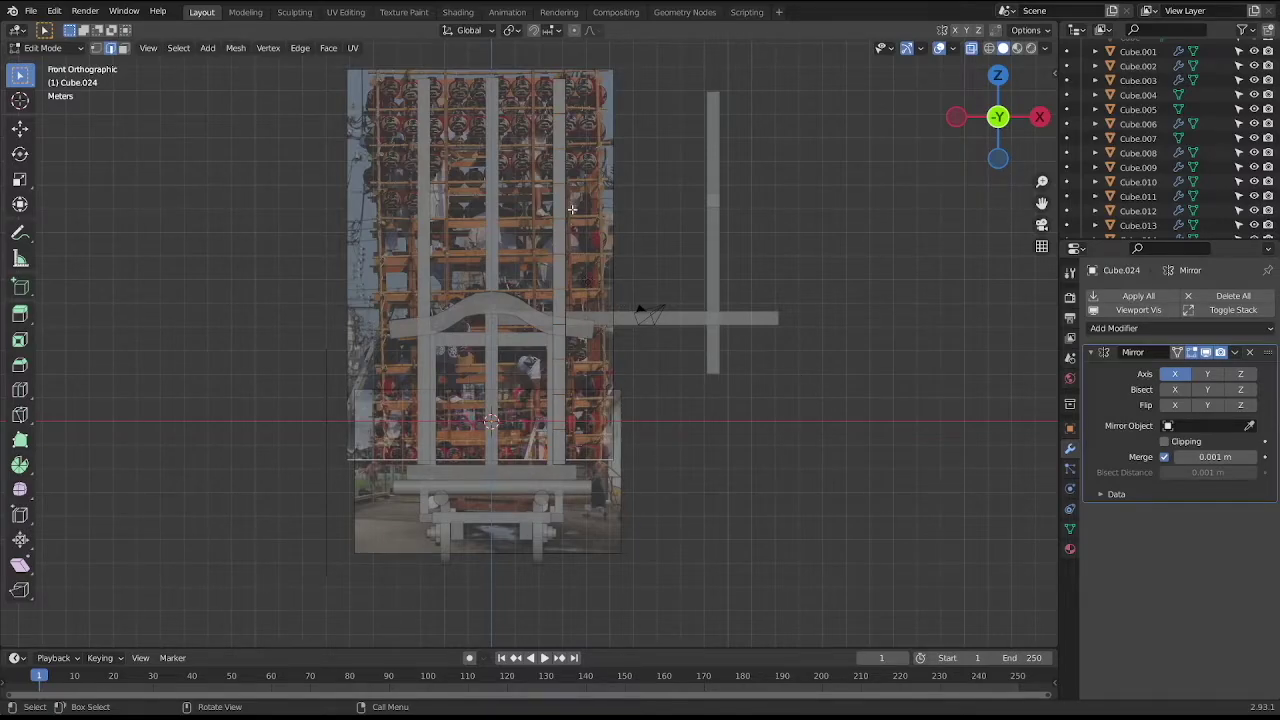
mouse_move(581, 246)
middle_down()
mouse_move(542, 302)
mouse_move(497, 248)
mouse_move(536, 233)
middle_up()
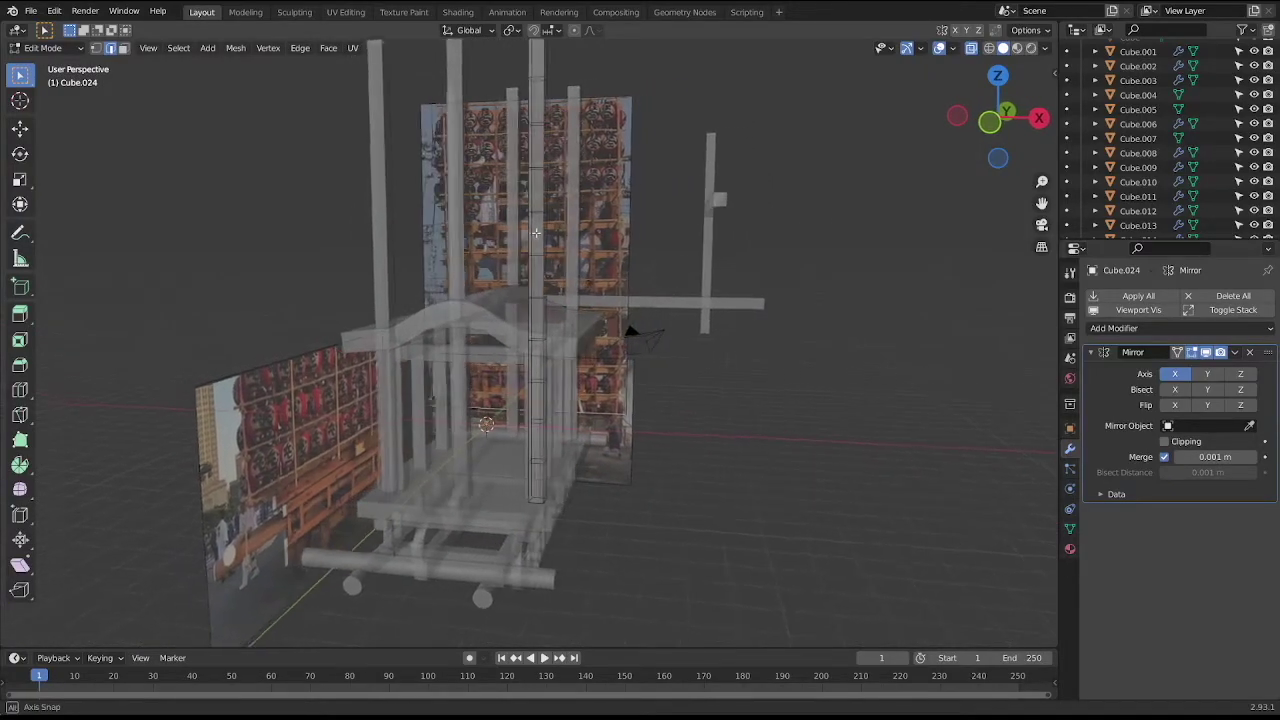
In face mode with X-ray off, select the full column of faces up the middle post.
middle_drag(536, 233, 517, 233)
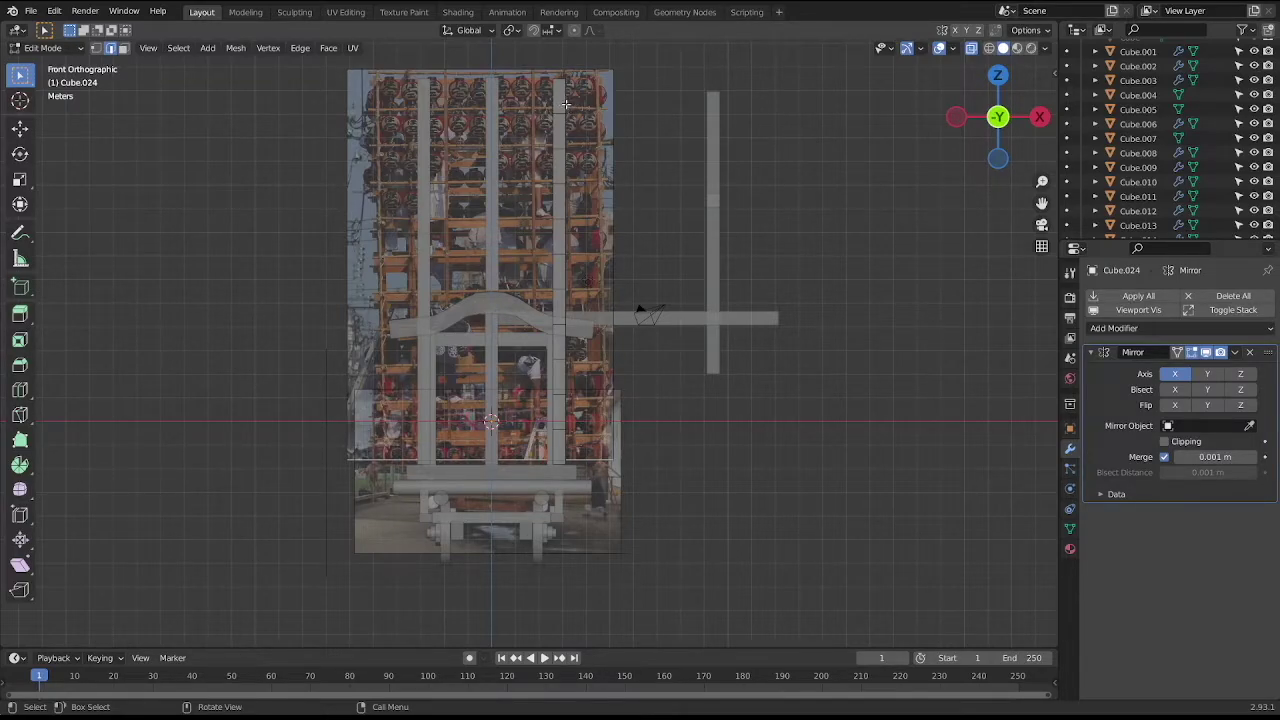
key(3)
mouse_move(560, 94)
middle_down()
mouse_move(513, 176)
mouse_move(458, 152)
middle_up()
key(alt+z)
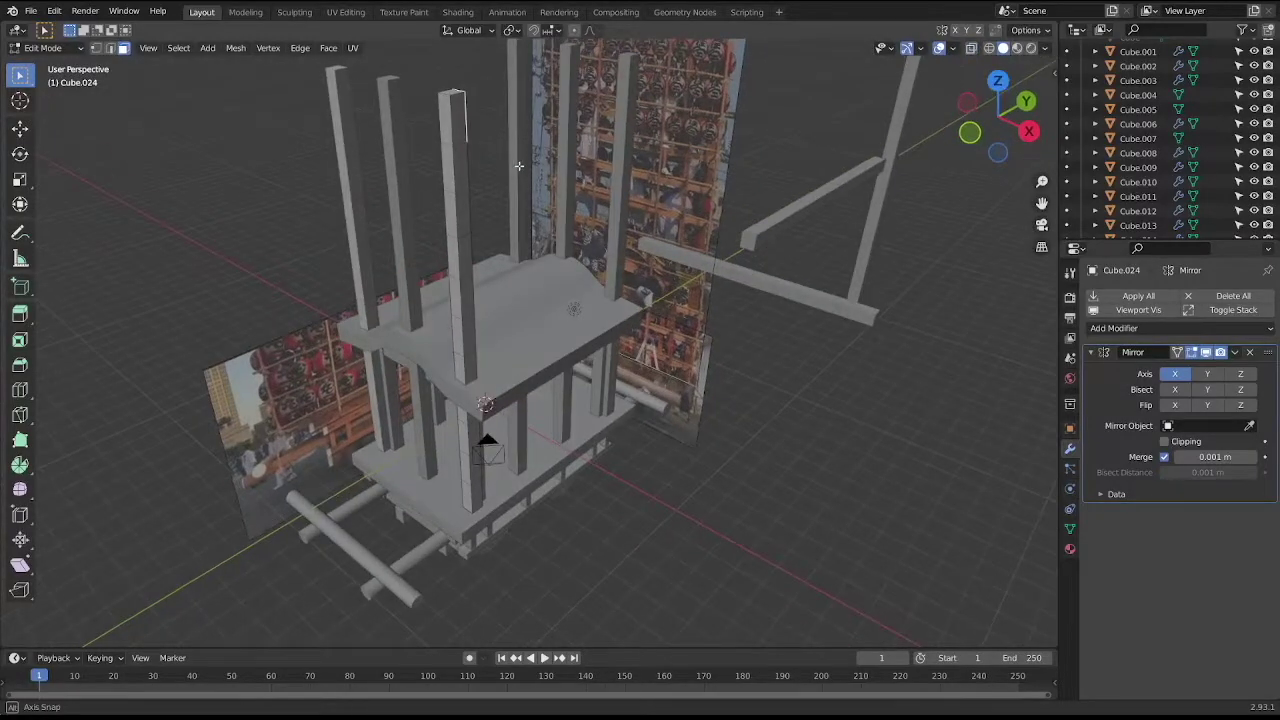
click(469, 500)
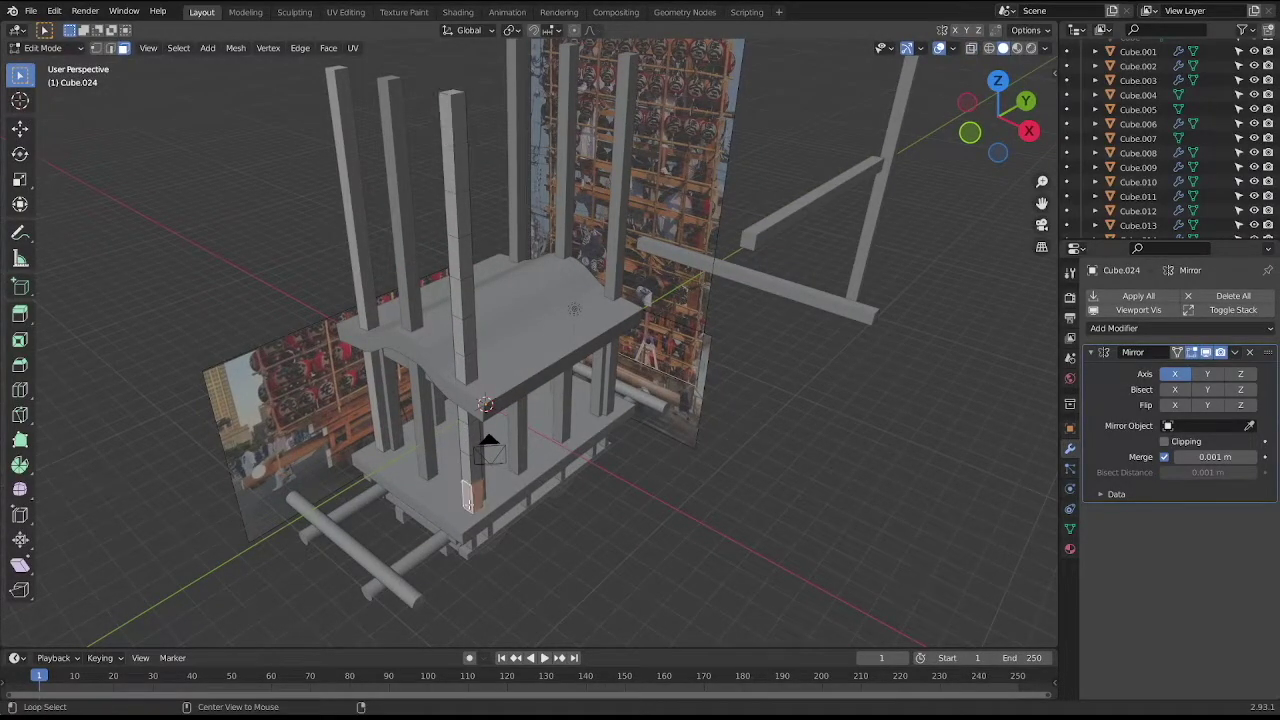
ctrl+click(446, 134)
Add the left post's full face column to the selection and return to the front view.
mouse_move(510, 202)
middle_down()
mouse_move(420, 105)
mouse_move(368, 90)
middle_up()
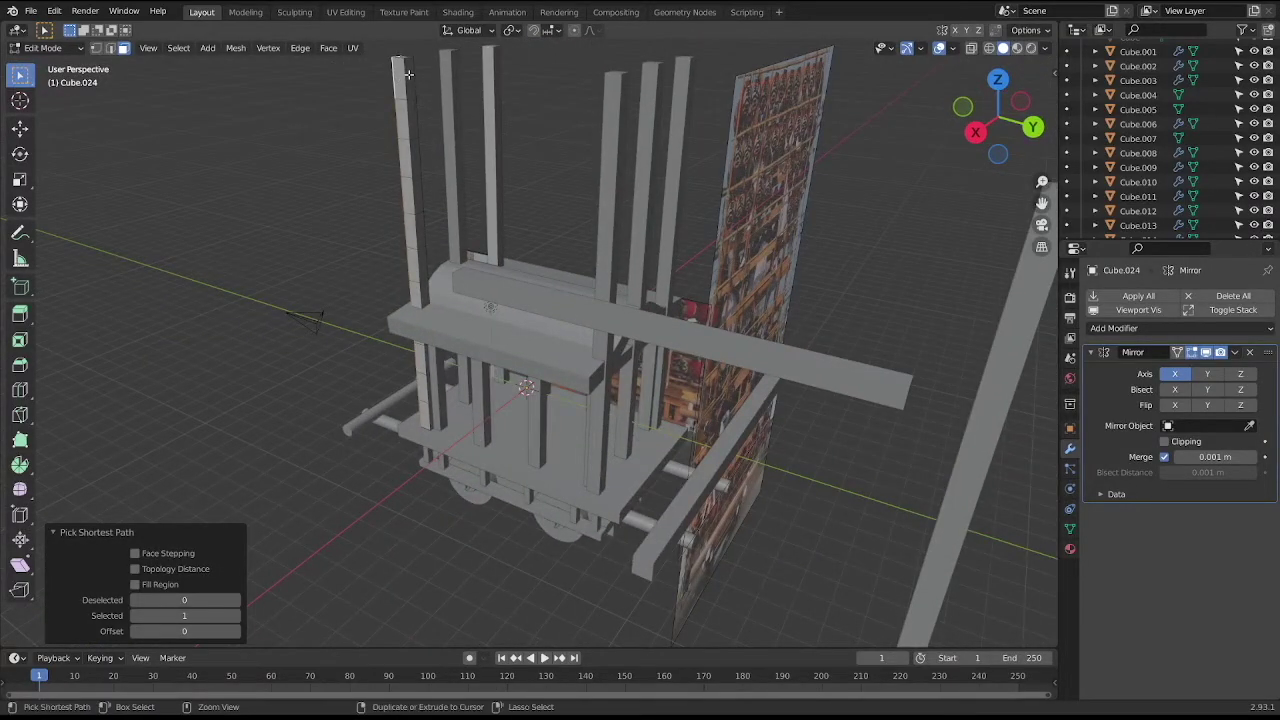
click(406, 76)
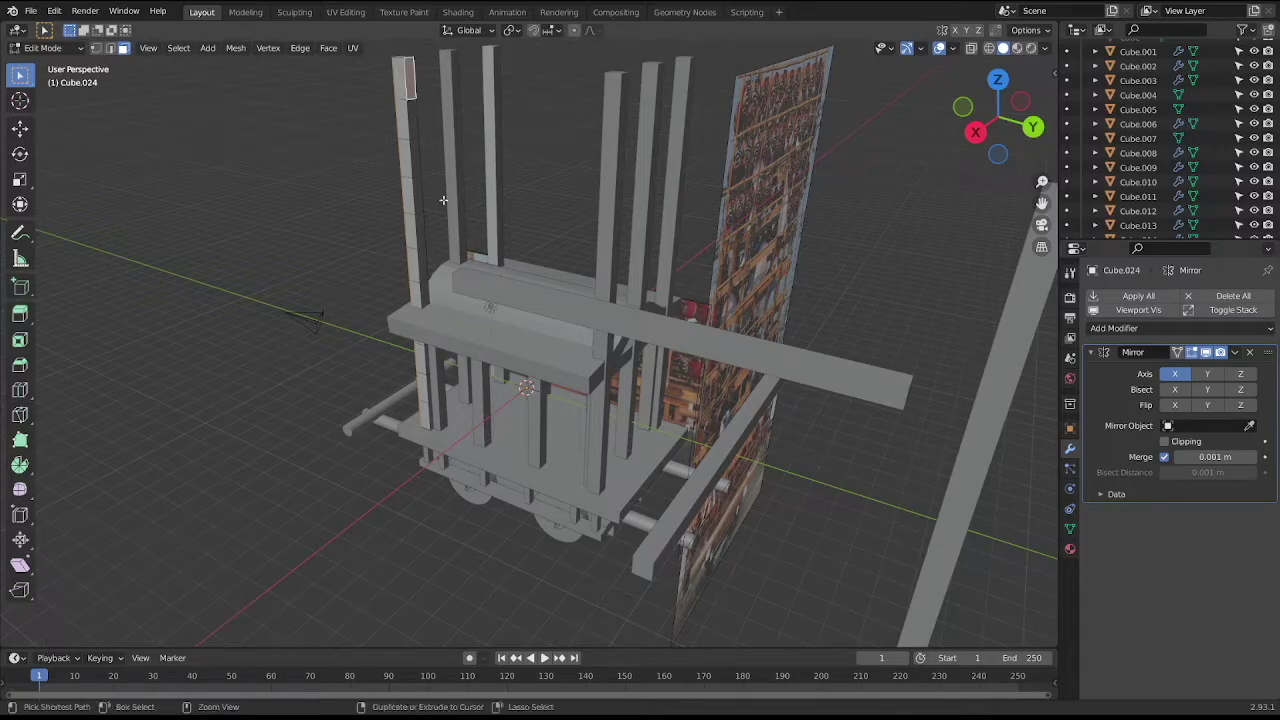
ctrl+click(431, 421)
middle_drag(431, 421, 604, 170)
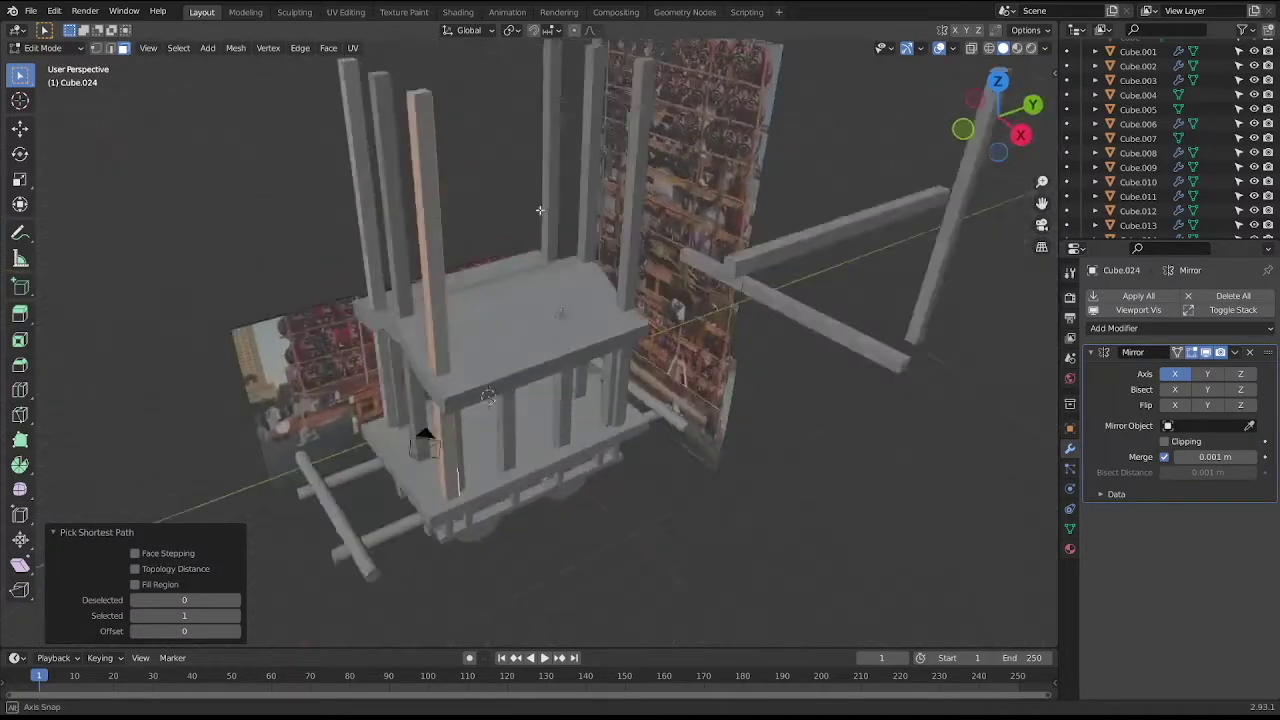
key(KP_3)
key(KP_1)
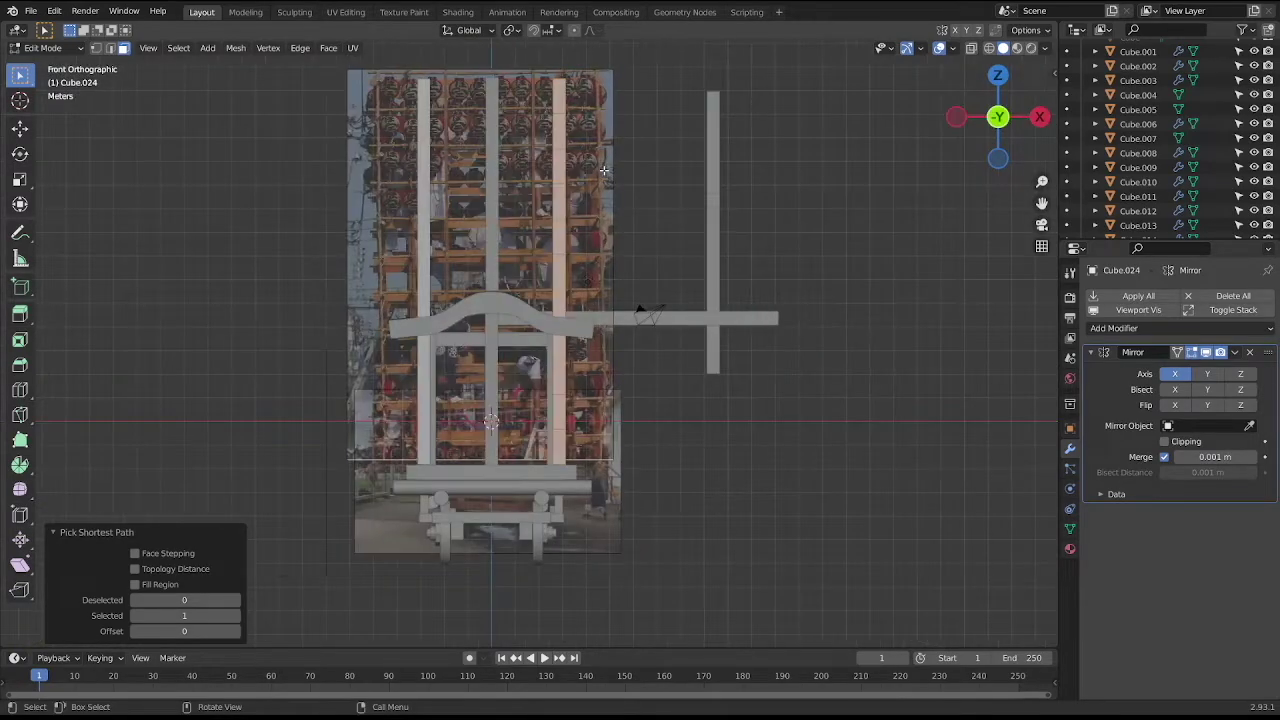
shift+middle_drag(604, 170, 597, 239)
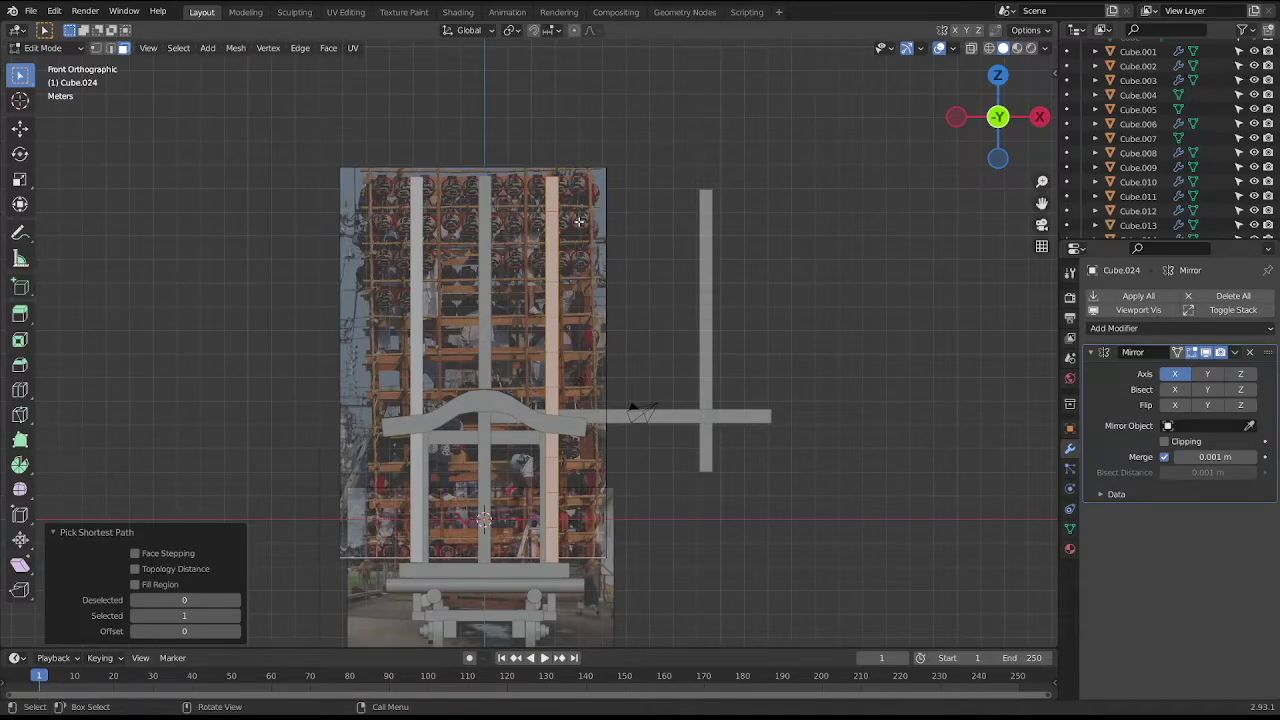
Inset the selected pillar faces individually by 0.1892 m, keeping Interpolate on.
key(i)
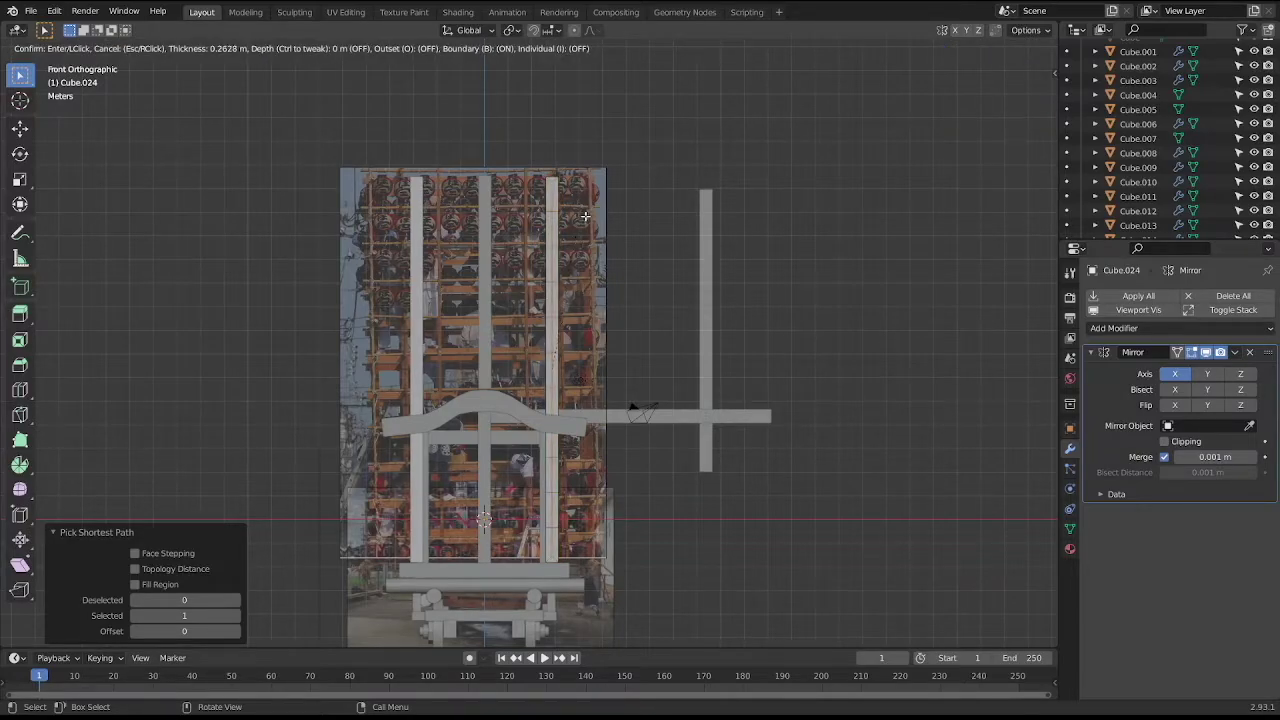
key(Escape)
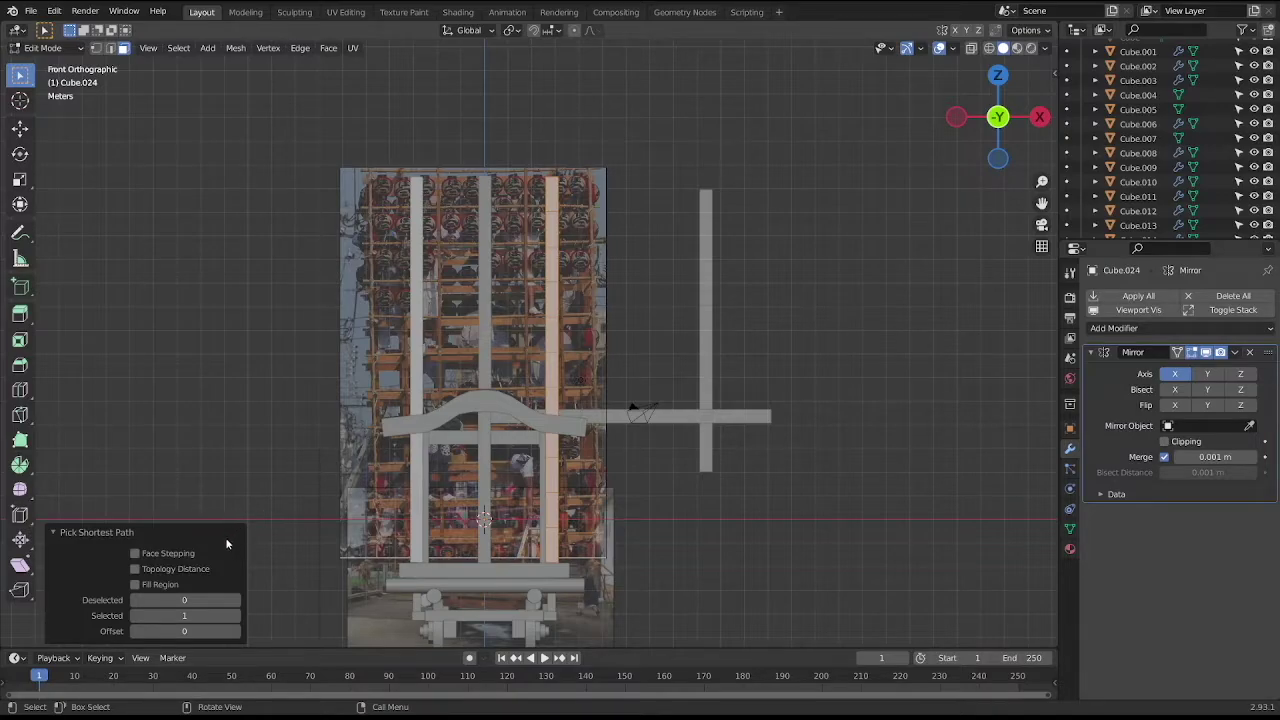
key(i)
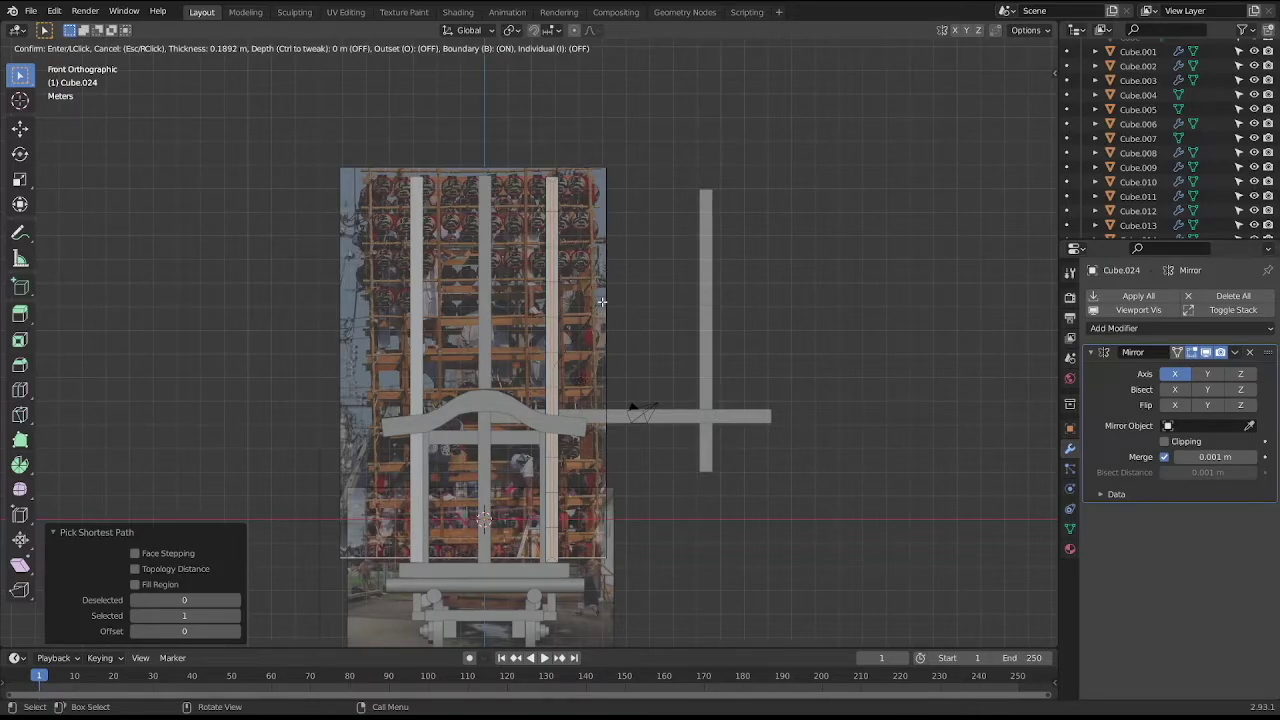
click(602, 301)
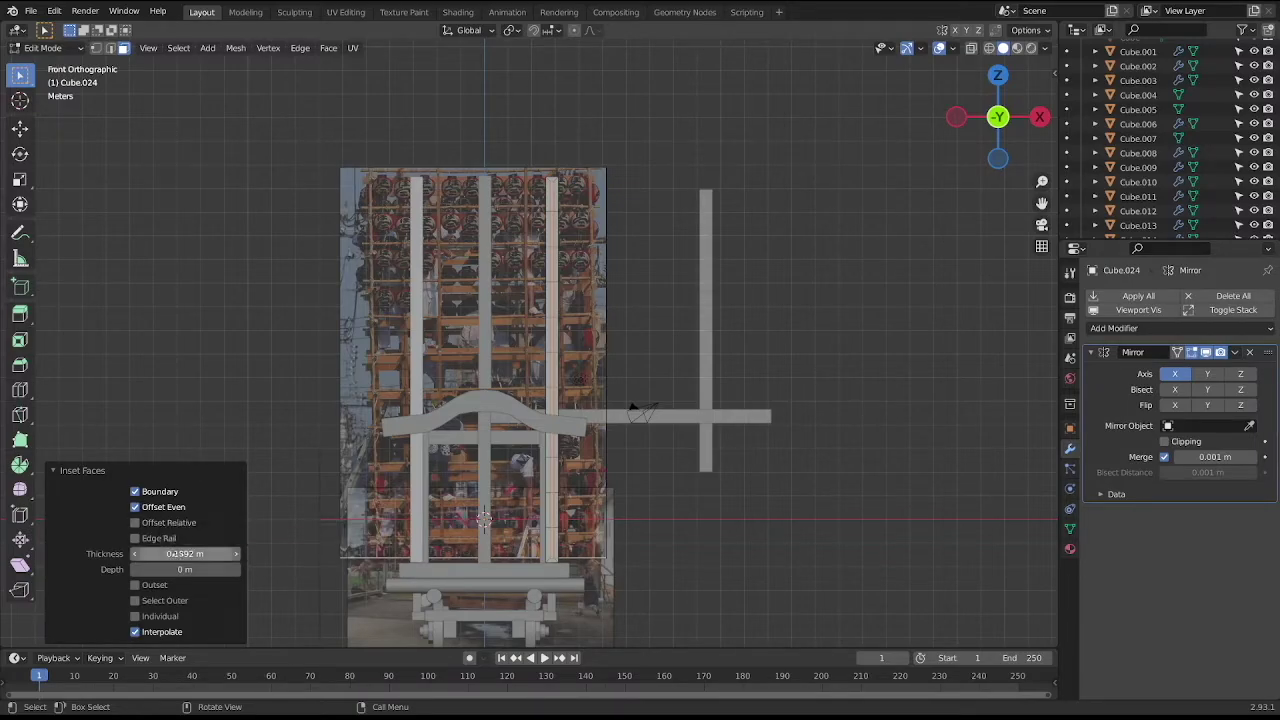
click(168, 632)
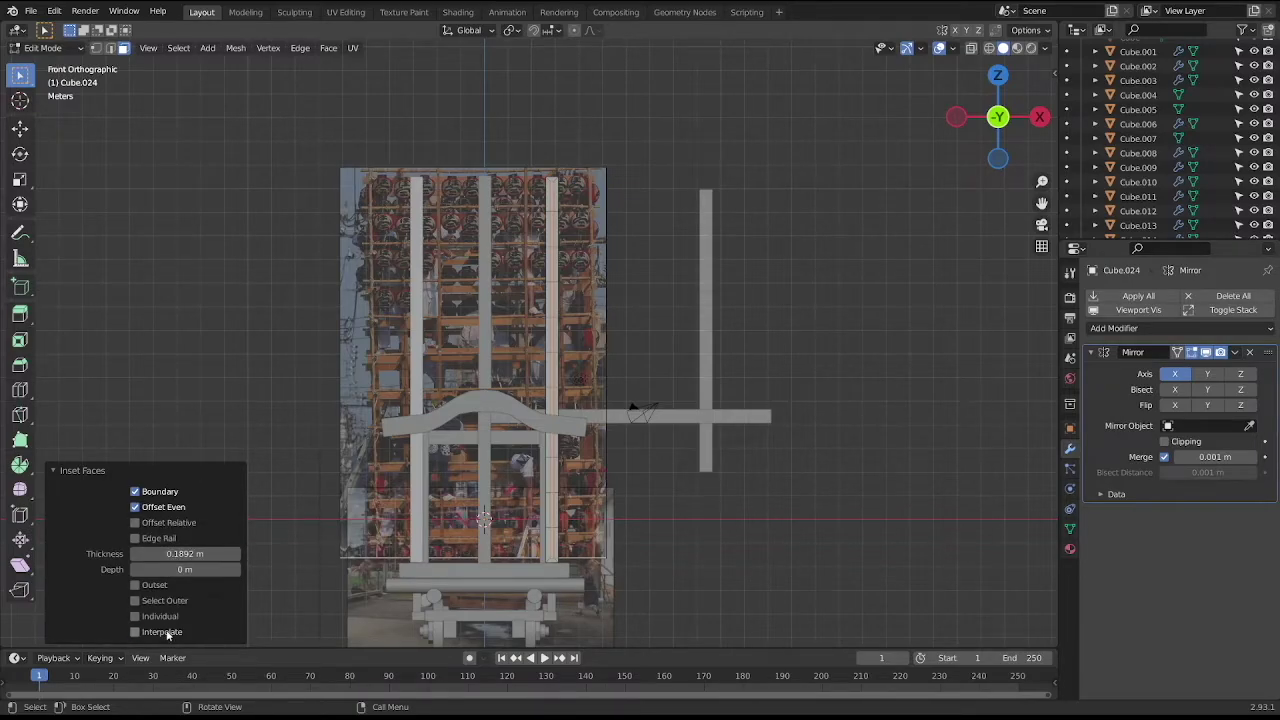
click(168, 632)
click(168, 619)
key(s)
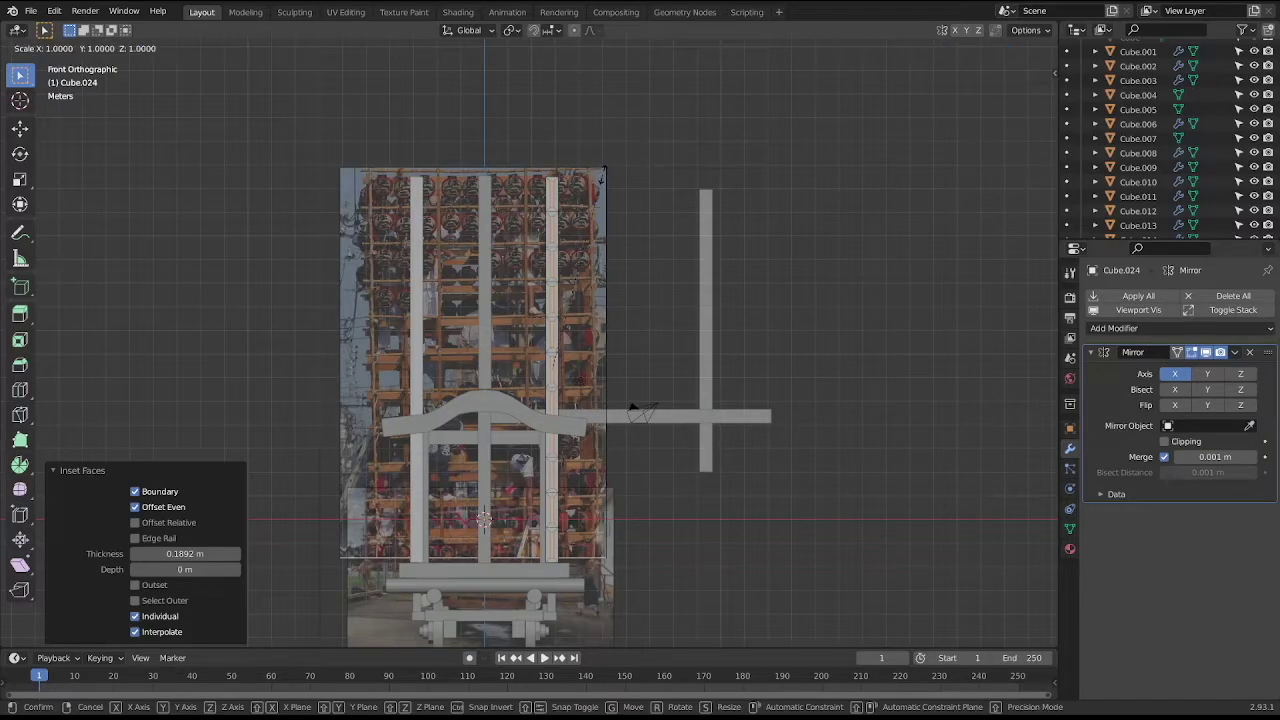
right_click(601, 175)
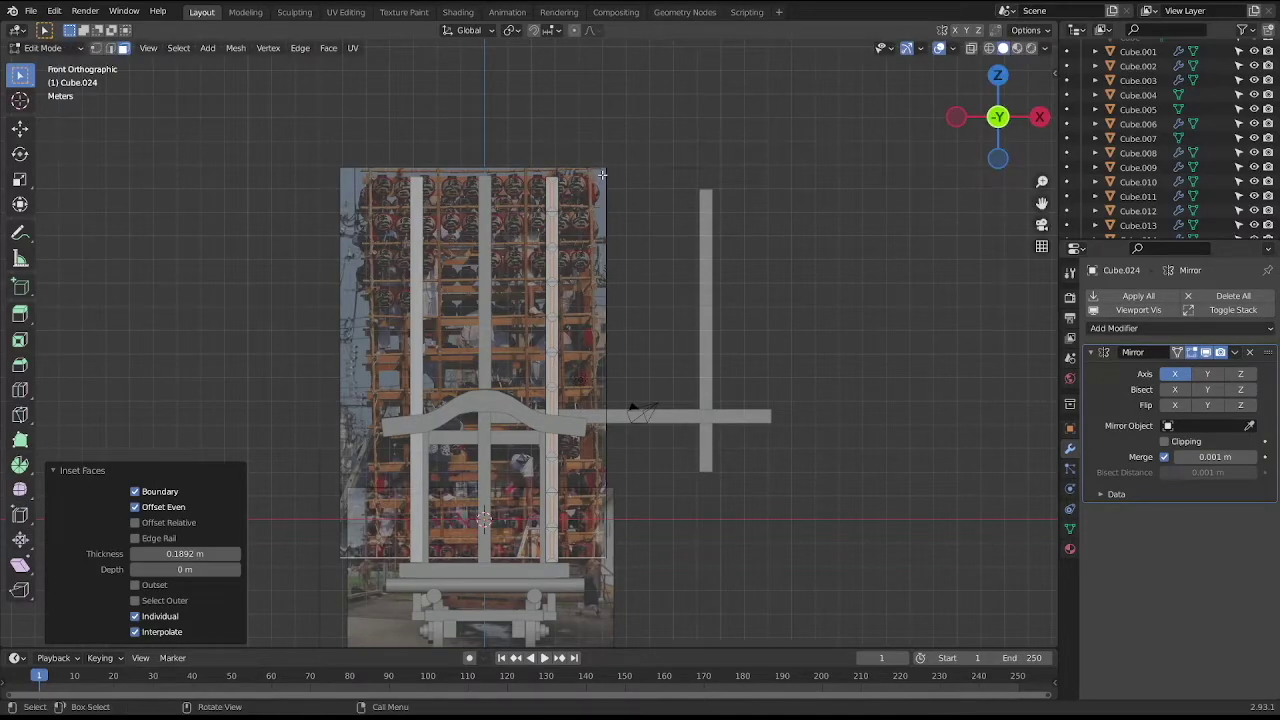
scroll(601, 175, up, 2)
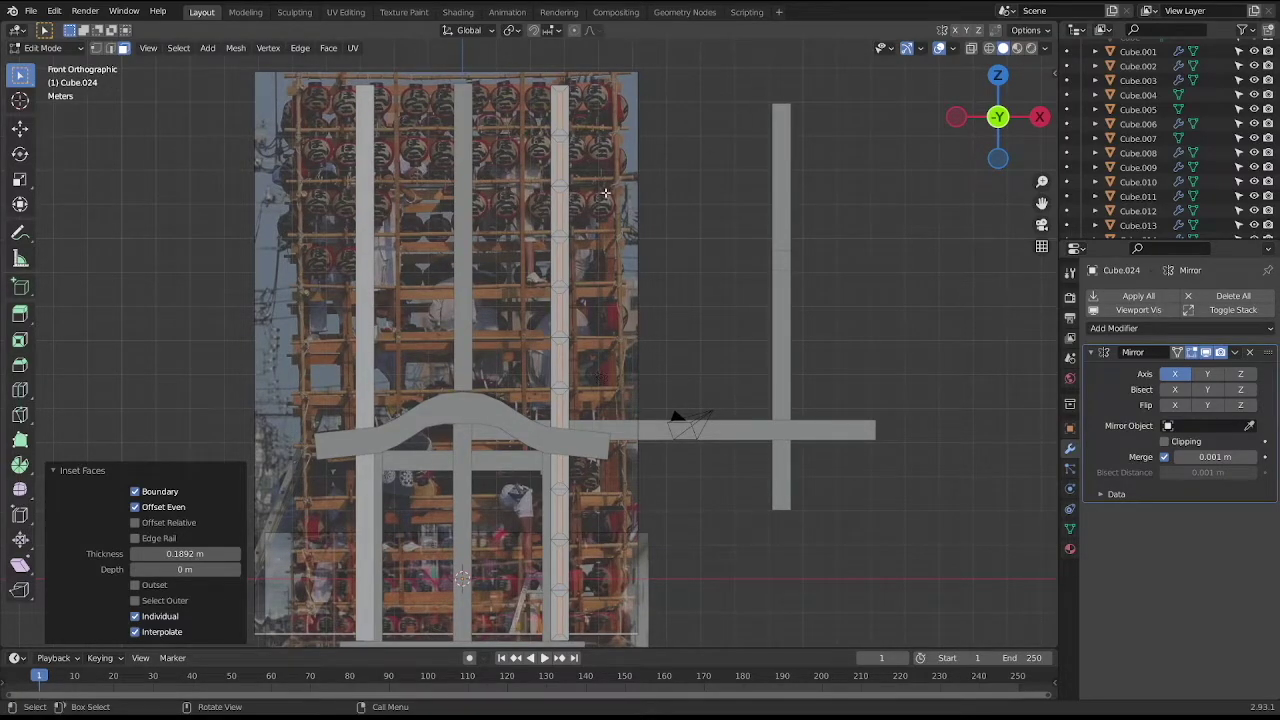
Retune the inset thickness to 0.2012 m in the Inset Faces panel.
click(137, 553)
click(137, 553)
click(137, 553)
click(137, 553)
click(134, 553)
click(134, 553)
click(134, 553)
click(134, 553)
click(134, 553)
click(134, 553)
click(134, 553)
click(236, 553)
click(572, 110)
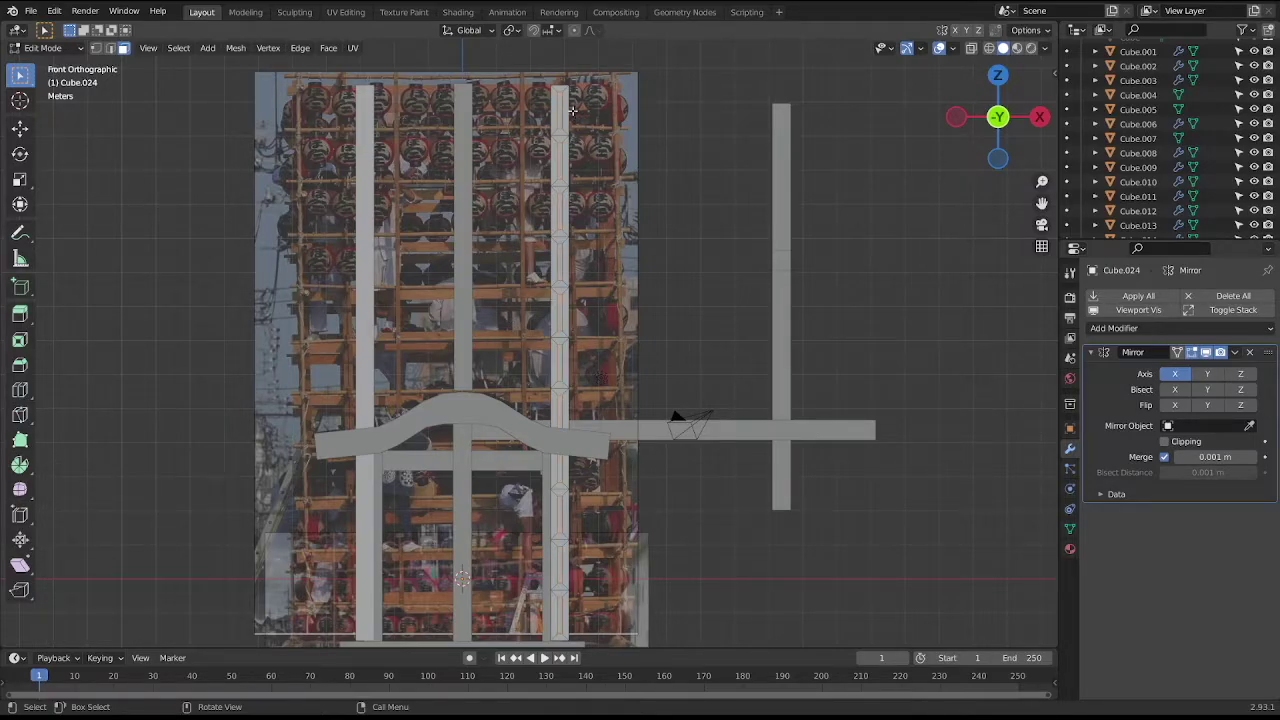
Switch to edge select and show the meshes see-through over the reference photos.
key(2)
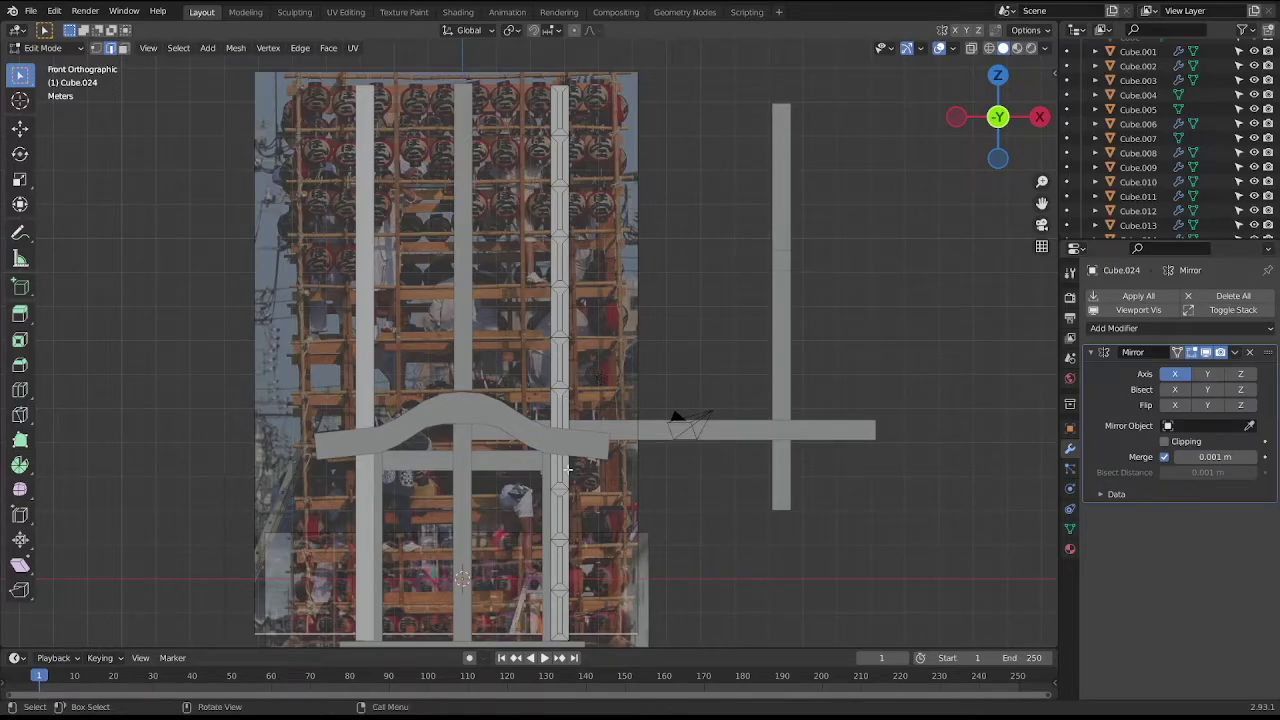
key(alt+z)
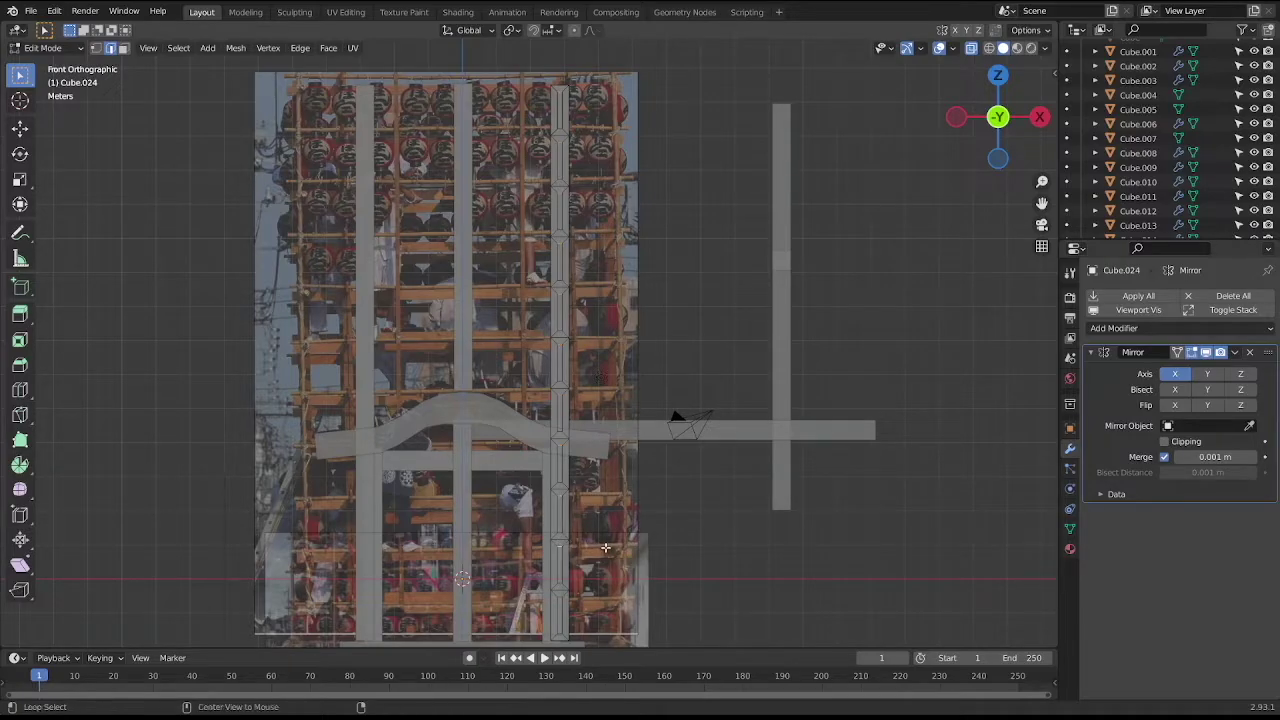
mouse_move(604, 548)
middle_down()
mouse_move(547, 520)
mouse_move(589, 511)
mouse_move(560, 500)
mouse_move(556, 461)
middle_up()
key(alt+z)
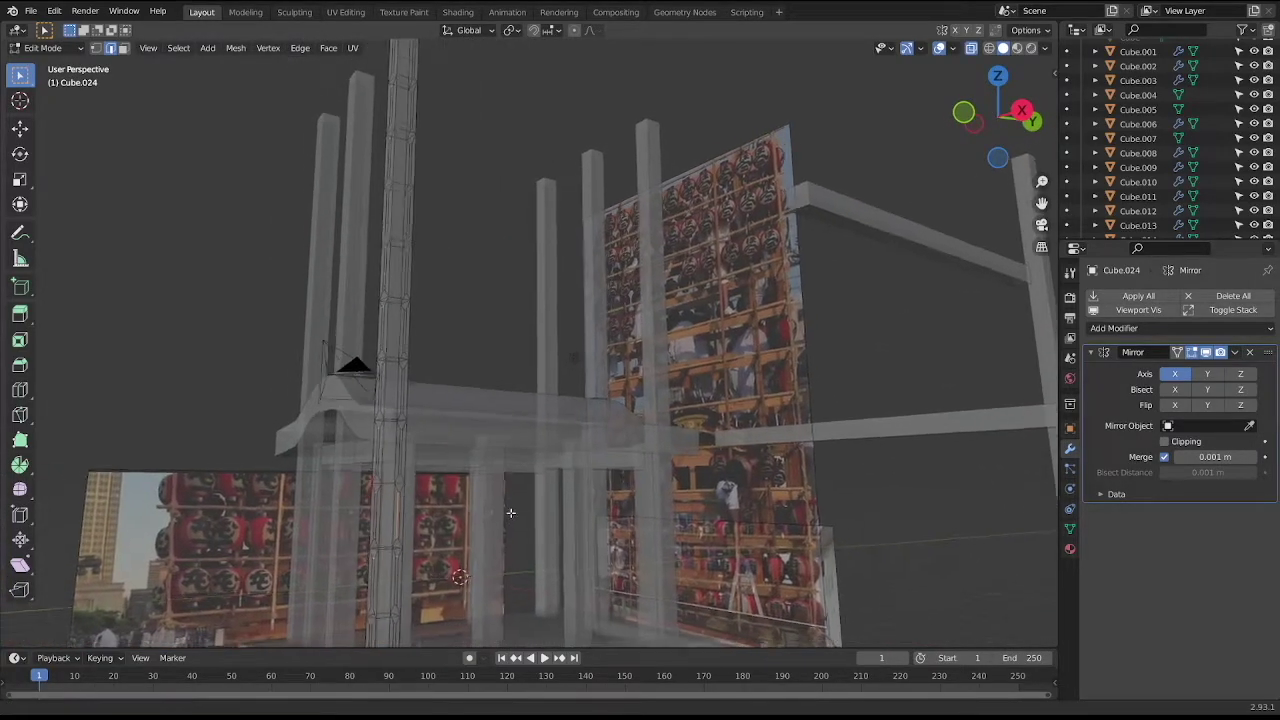
Zoom in on the pillar and test-select its vertical edges, leaving them deselected.
scroll(527, 470, up, 3)
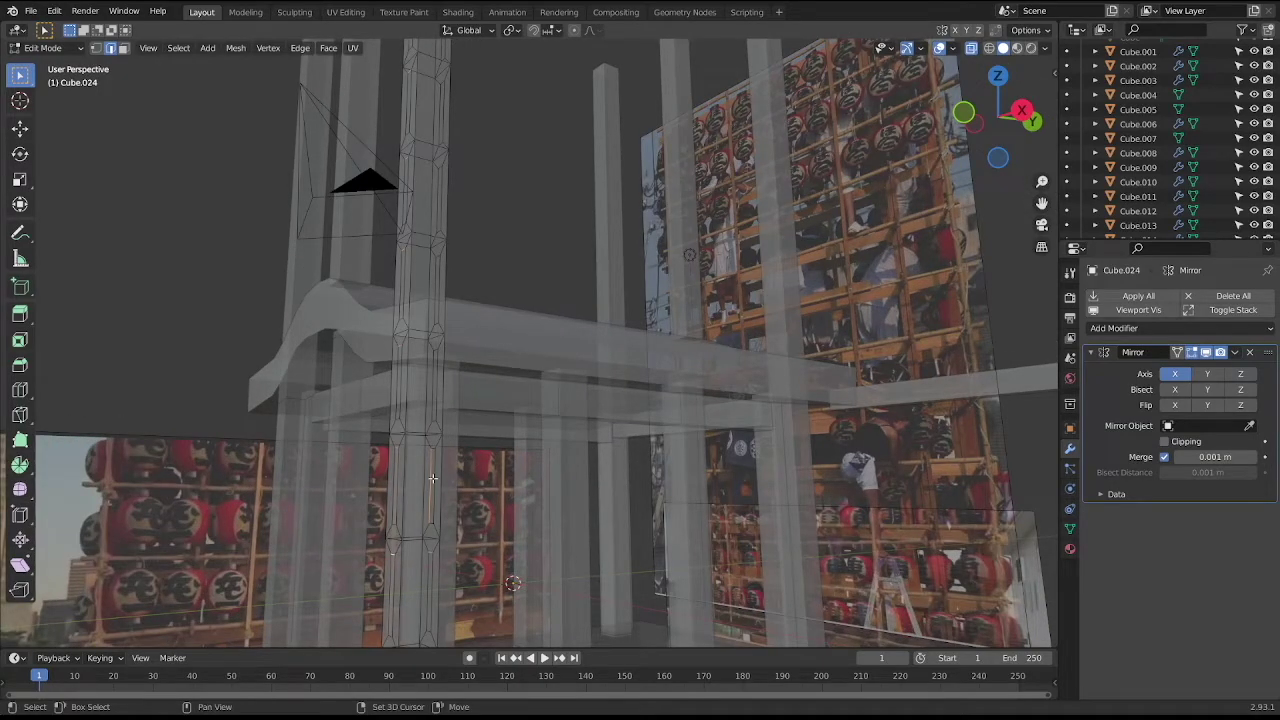
click(432, 548)
click(430, 366)
click(434, 362)
click(438, 350)
click(437, 359)
scroll(431, 257, up, 3)
scroll(431, 257, up, 1)
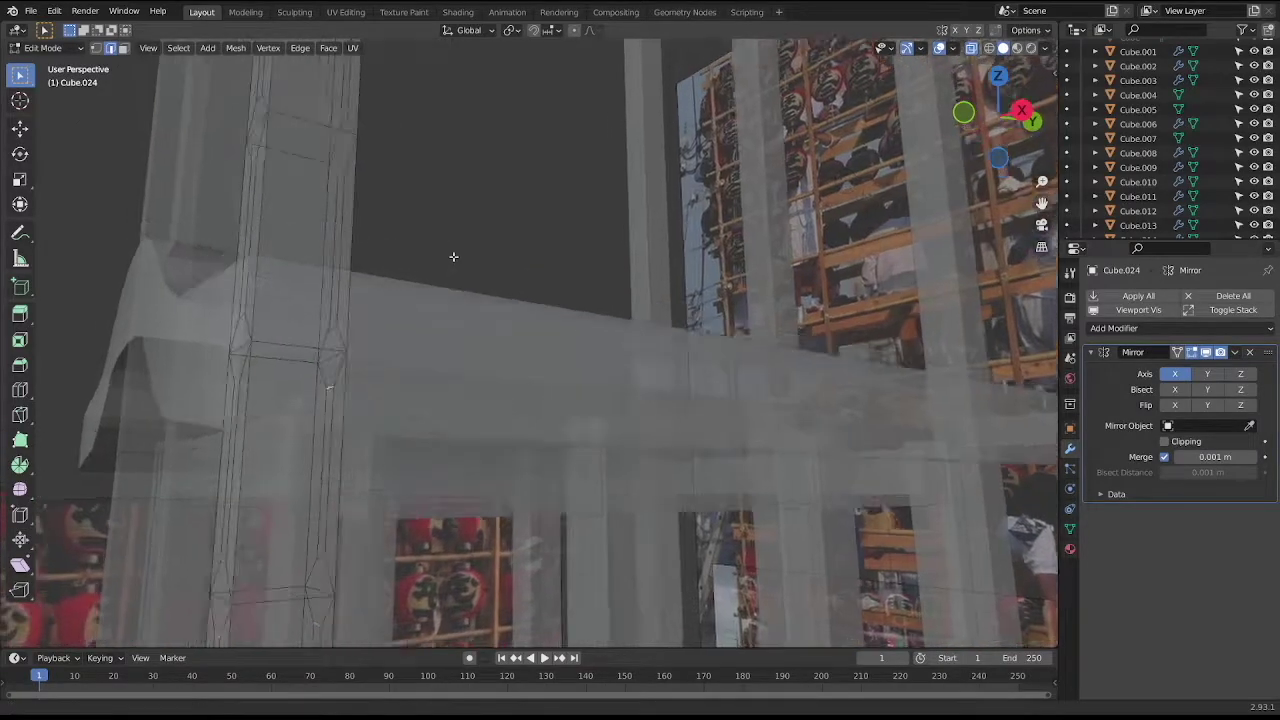
shift+middle_drag(451, 257, 543, 469)
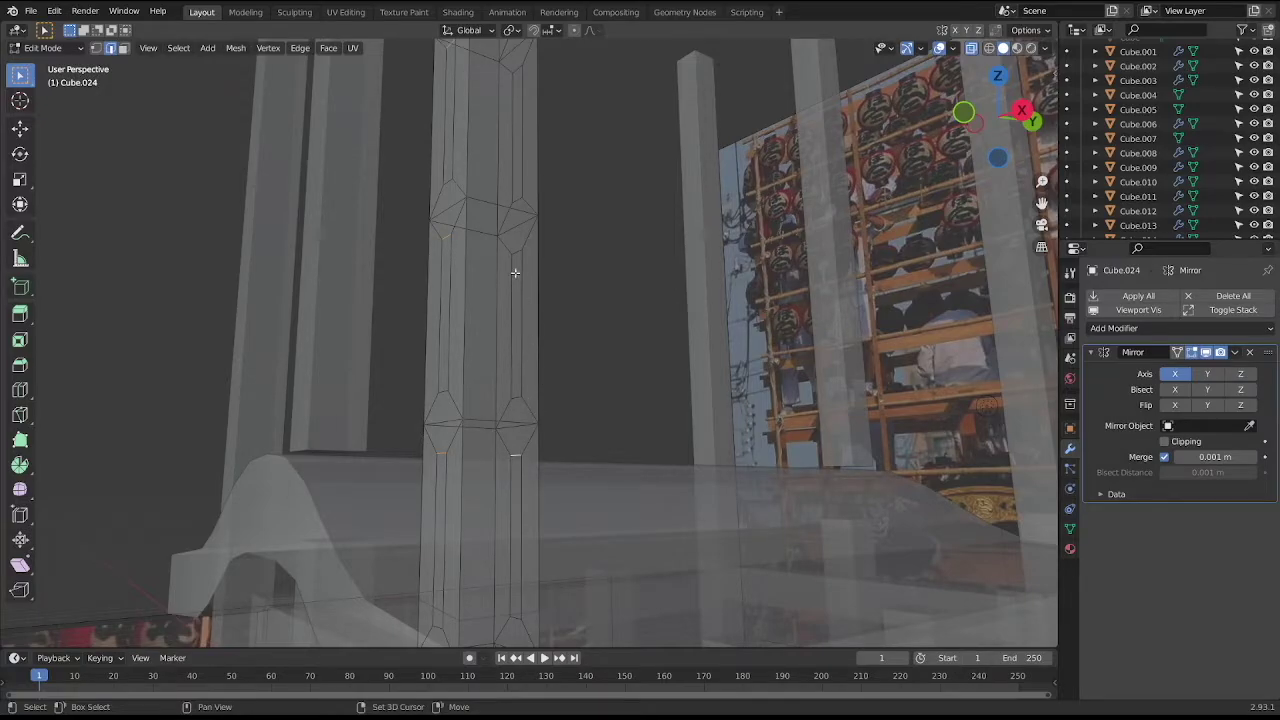
scroll(500, 290, down, 3)
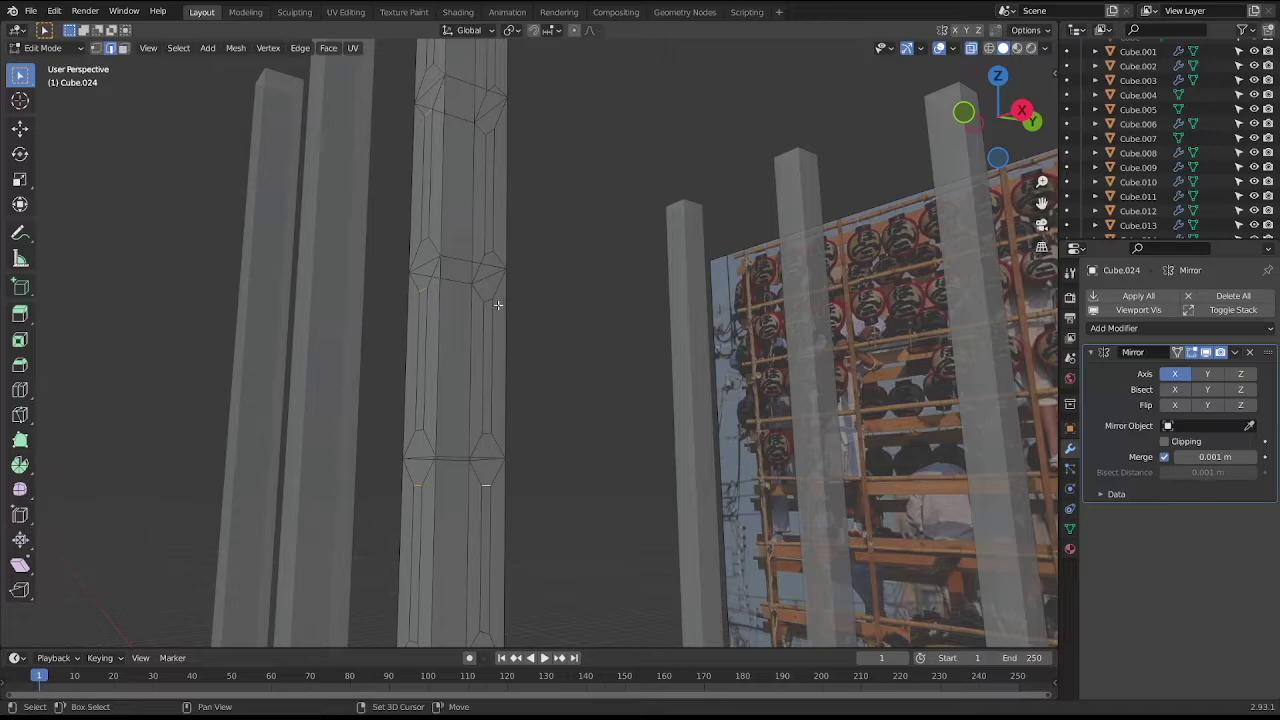
mouse_move(514, 206)
shift+middle_down()
mouse_move(514, 283)
mouse_move(479, 368)
shift+middle_up()
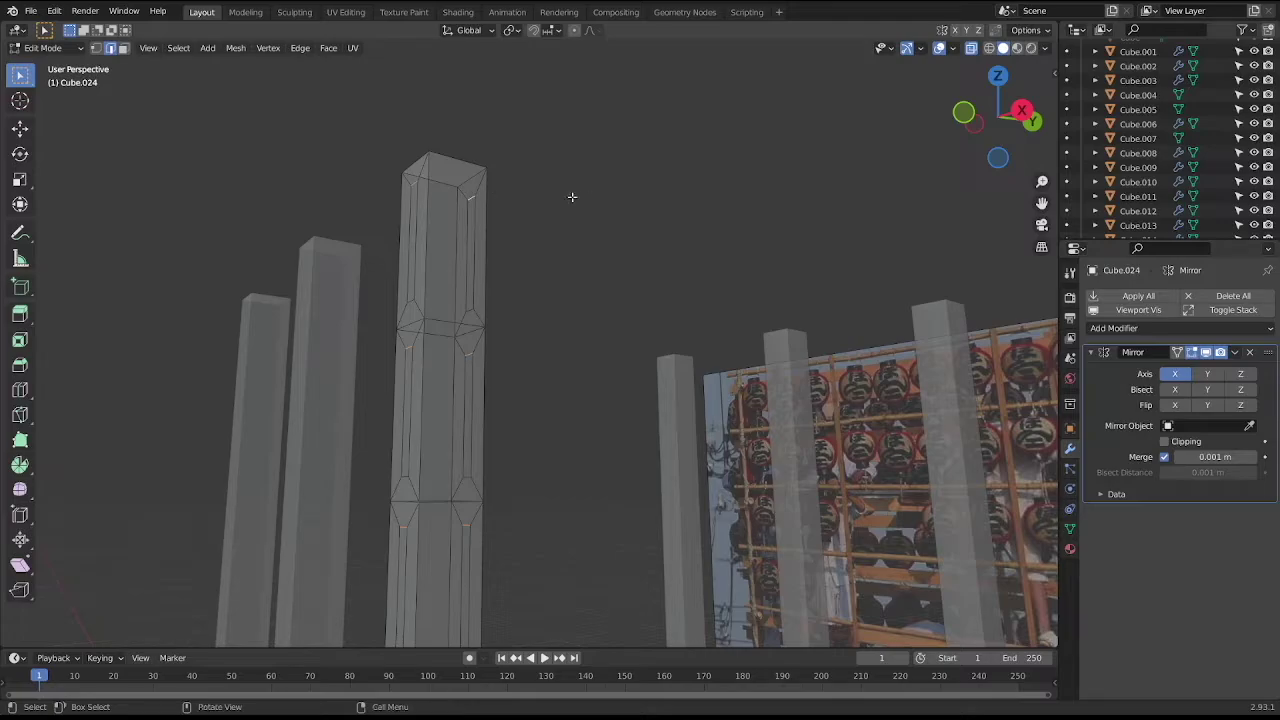
Select a short edge at the pillar top and switch to the front orthographic view.
scroll(572, 197, up, 3)
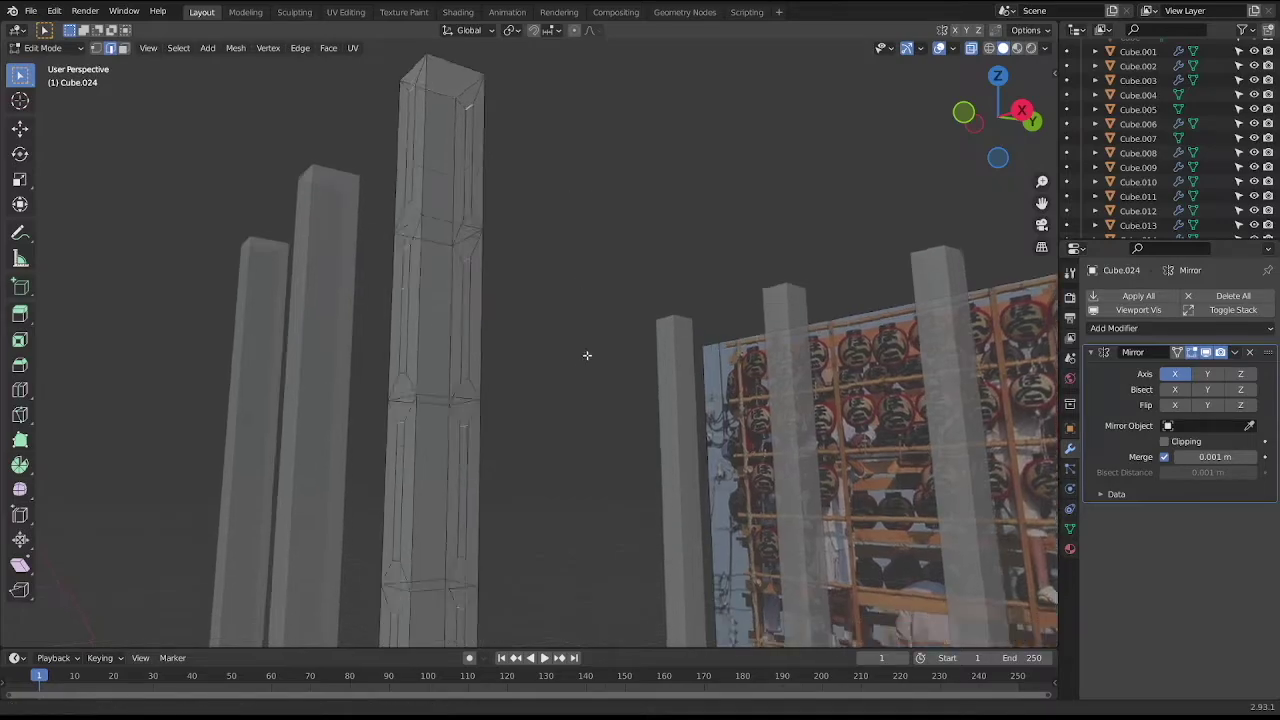
scroll(586, 357, up, 3)
scroll(543, 246, up, 3)
scroll(580, 354, up, 3)
scroll(610, 380, up, 3)
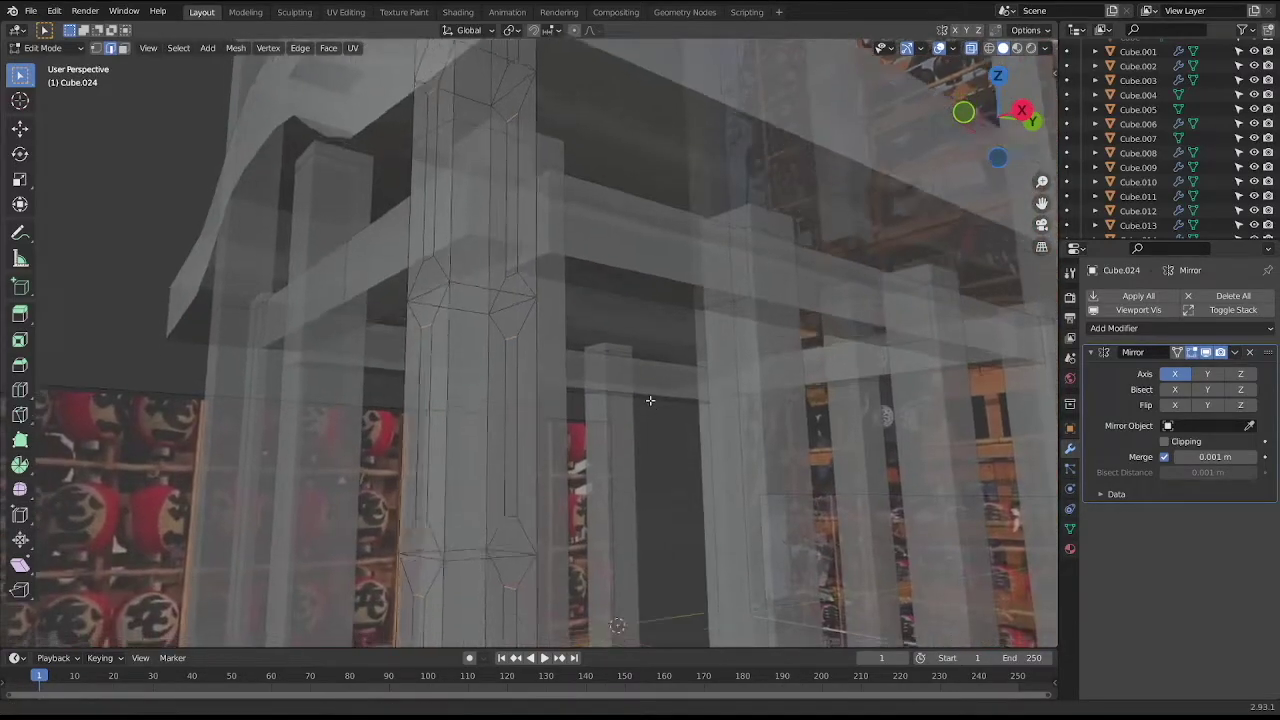
scroll(560, 360, up, 3)
scroll(500, 330, up, 3)
click(422, 238)
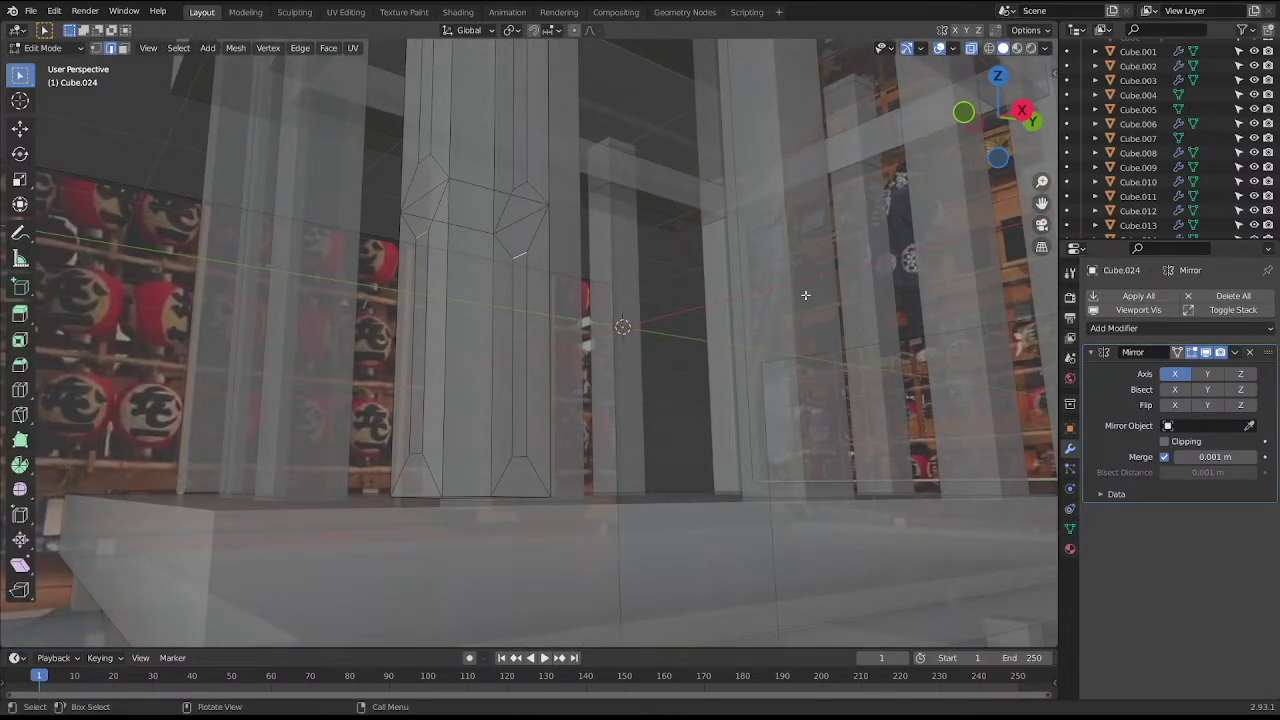
key(KP_1)
scroll(805, 295, down, 4)
scroll(711, 371, up, 2)
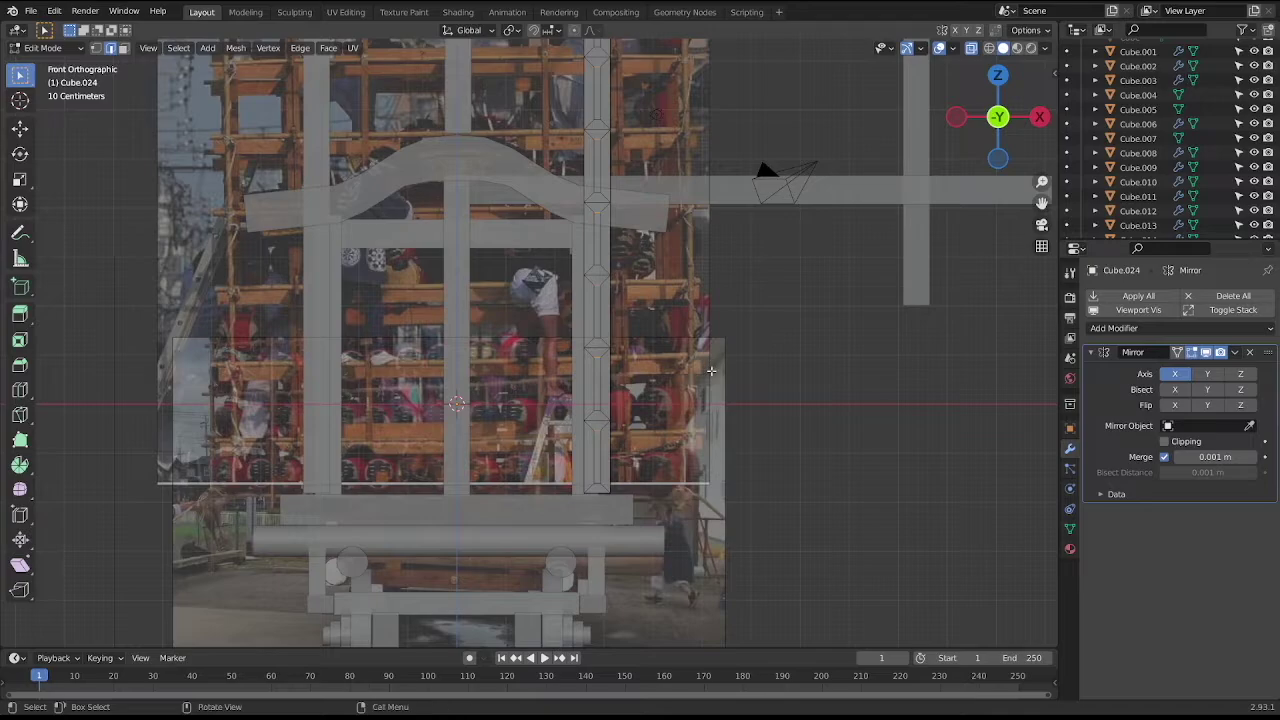
Lower the selected pillar geometry by about 0.477 m along Z.
key(g)
key(z)
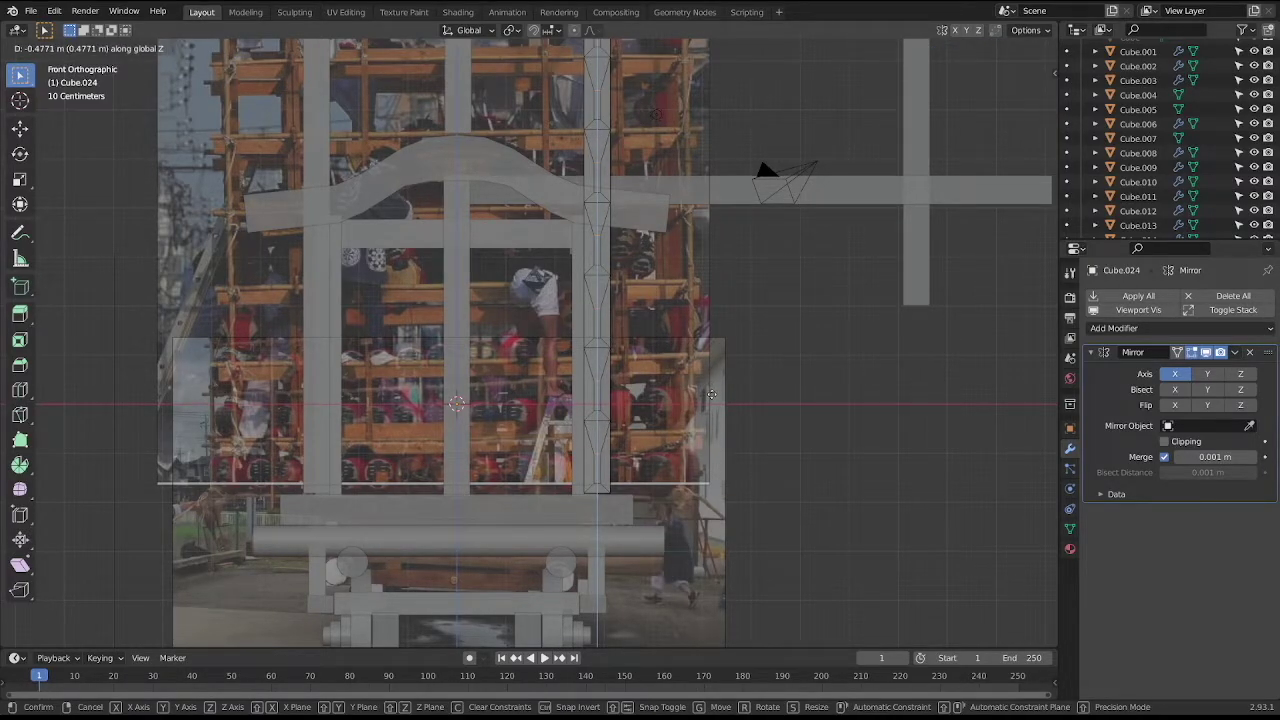
click(711, 394)
scroll(709, 391, down, 2)
mouse_move(709, 391)
middle_down()
mouse_move(700, 403)
mouse_move(649, 343)
mouse_move(619, 413)
middle_up()
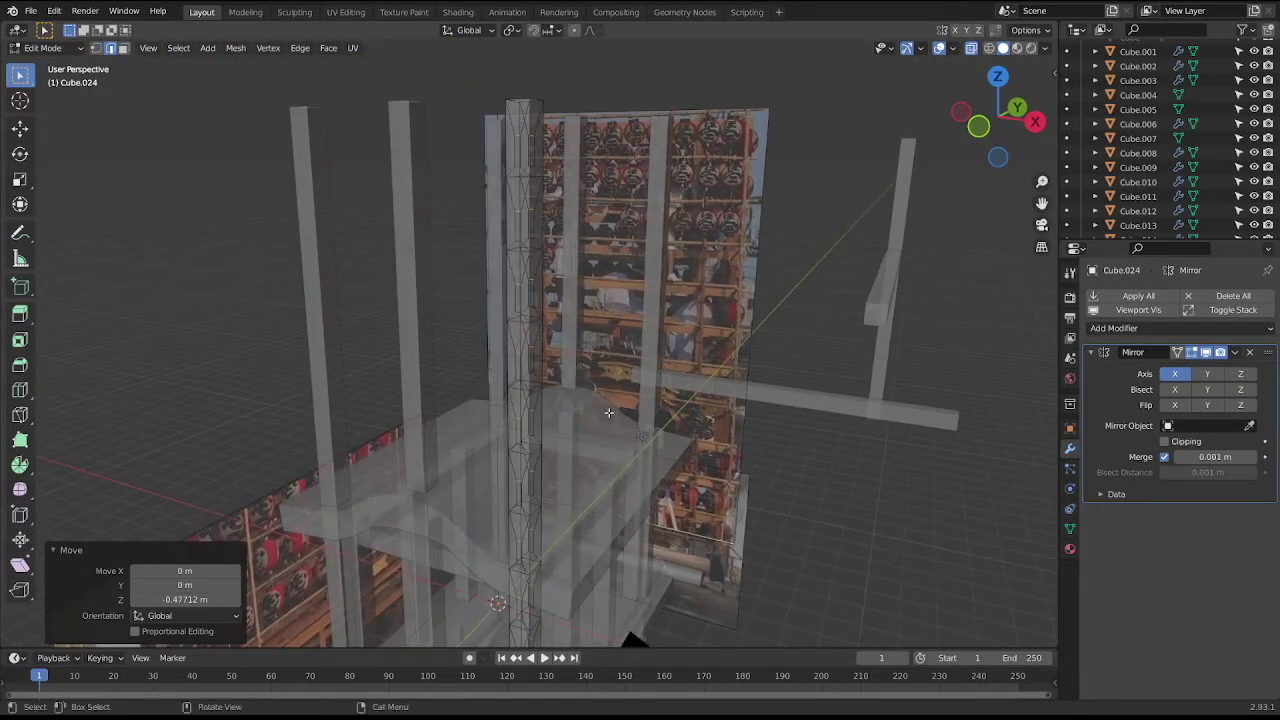
In face mode, select pairs of side-by-side faces down the upper tower.
key(3)
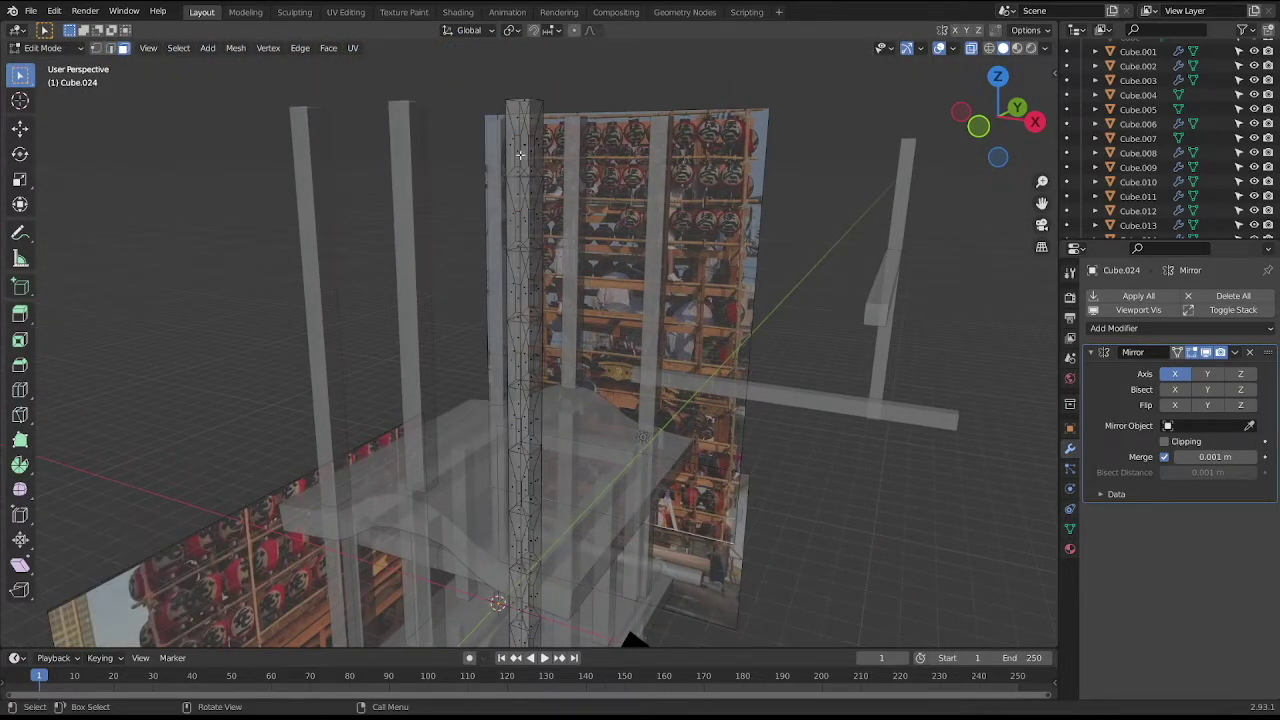
click(519, 152)
shift+click(530, 152)
shift+click(518, 226)
shift+click(530, 224)
shift+click(517, 296)
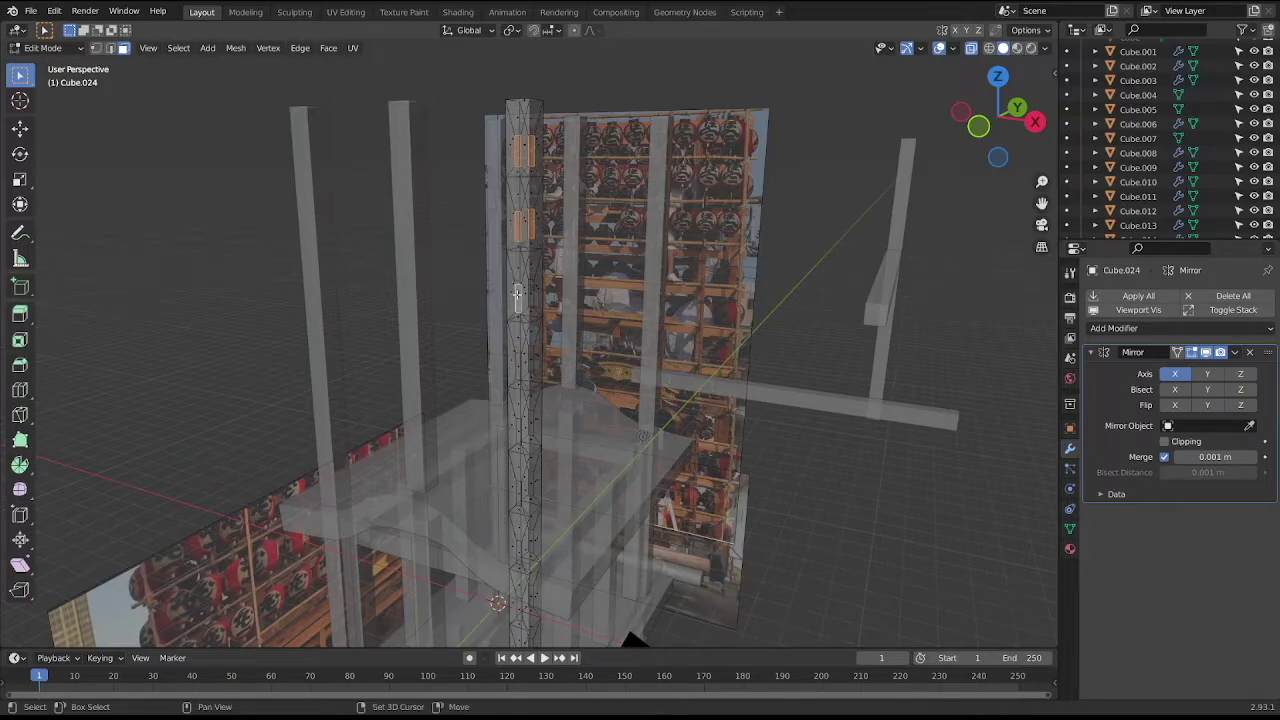
shift+click(530, 295)
middle_drag(518, 367, 512, 295)
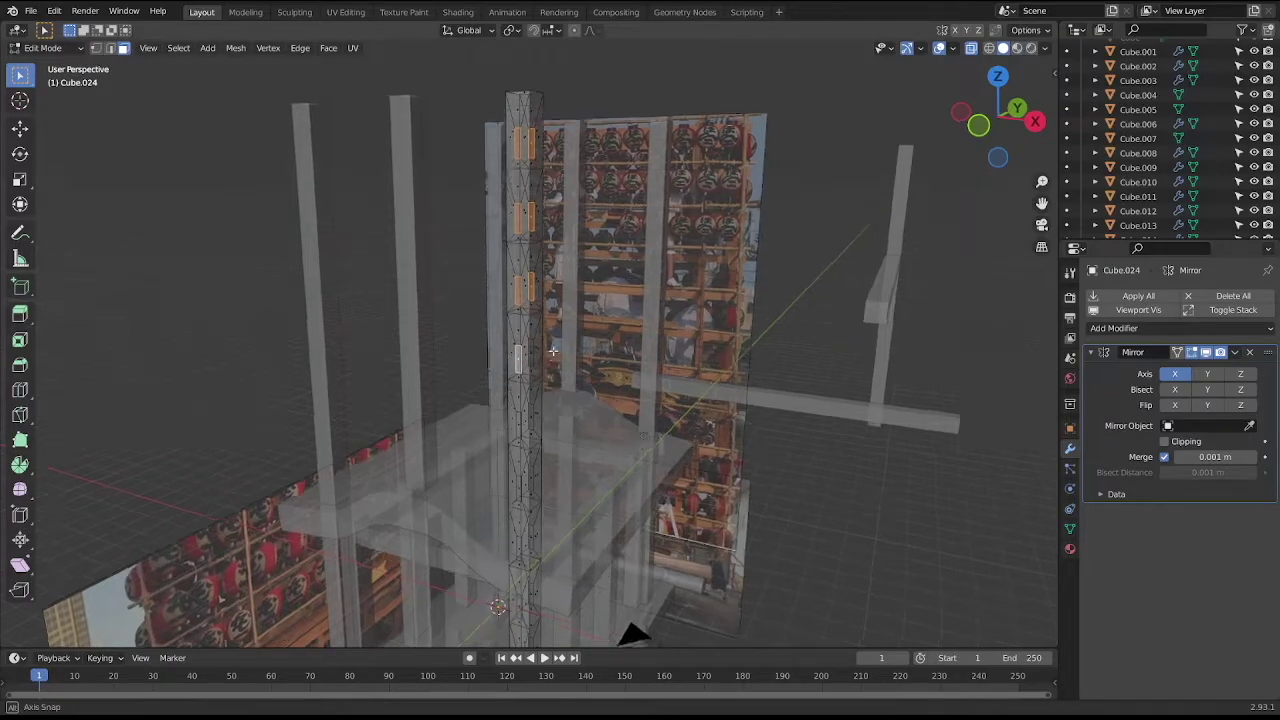
shift+click(512, 295)
Extend the face selection with more face pairs down the lower tower.
shift+click(494, 364)
shift+click(511, 360)
shift+click(497, 430)
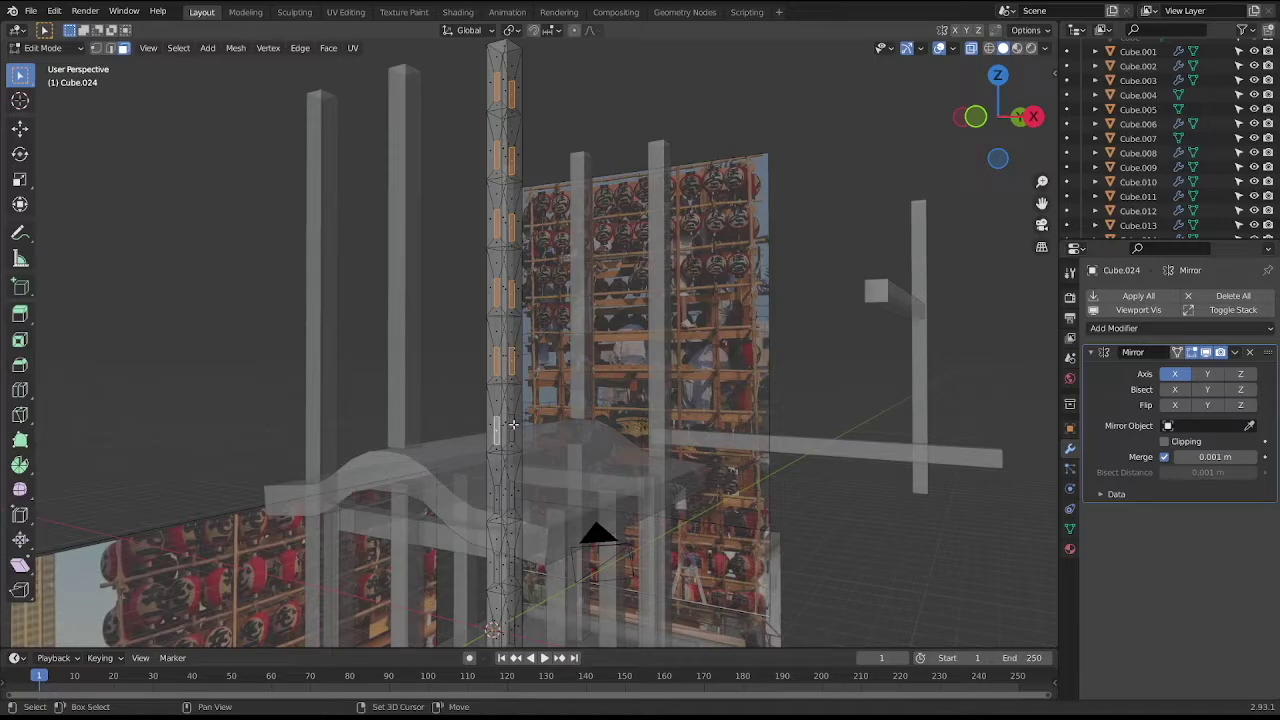
shift+middle_drag(513, 425, 513, 349)
shift+click(510, 349)
shift+click(523, 347)
shift+click(508, 413)
shift+click(522, 412)
shift+click(514, 479)
shift+click(518, 483)
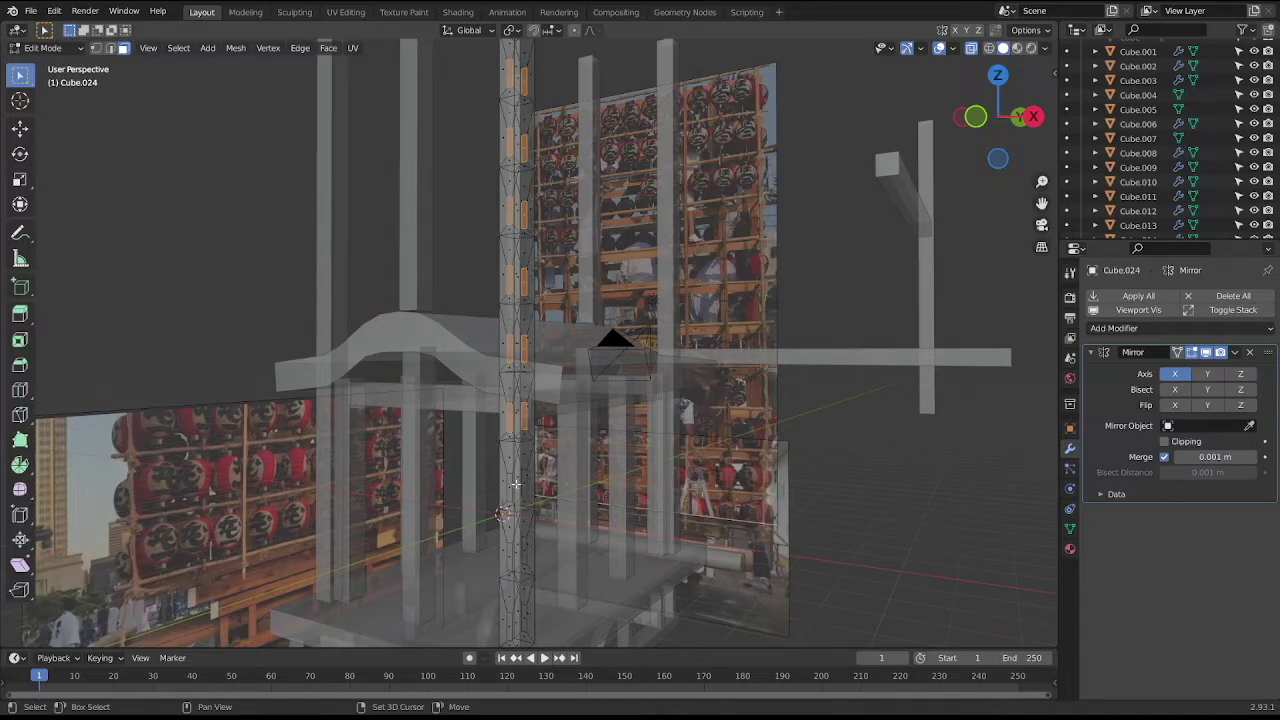
middle_drag(521, 481, 495, 388)
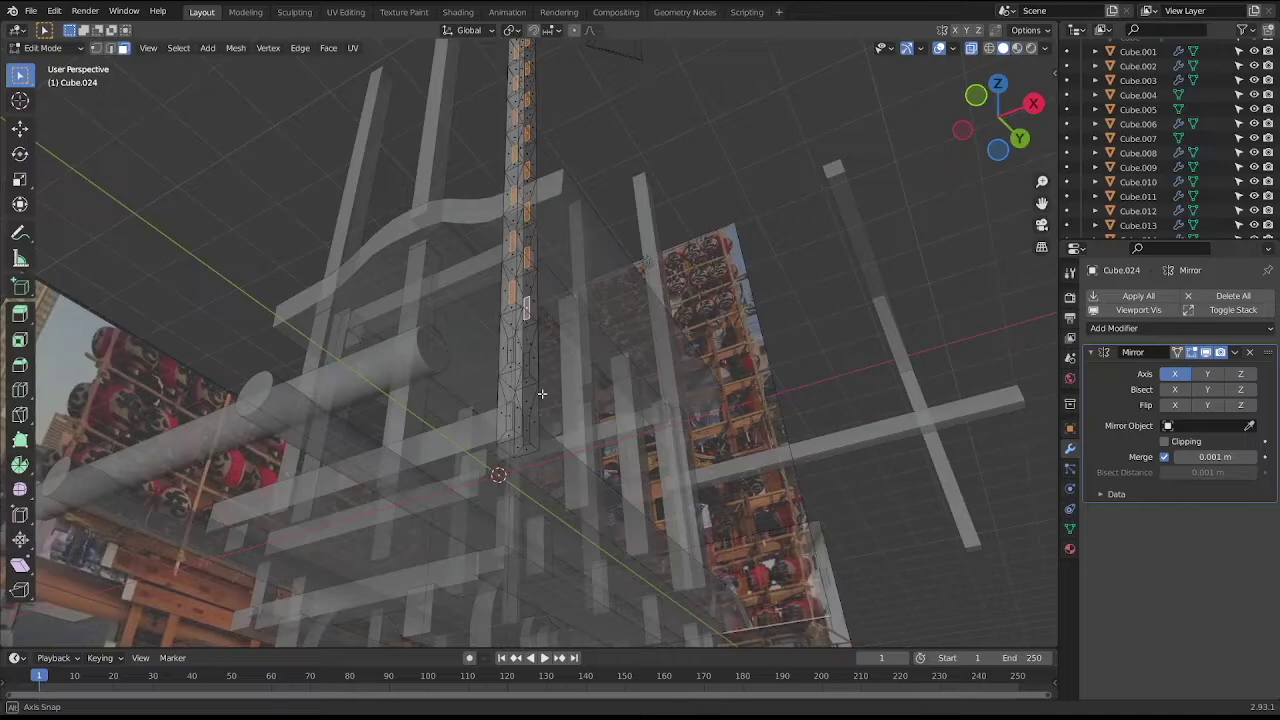
shift+click(495, 390)
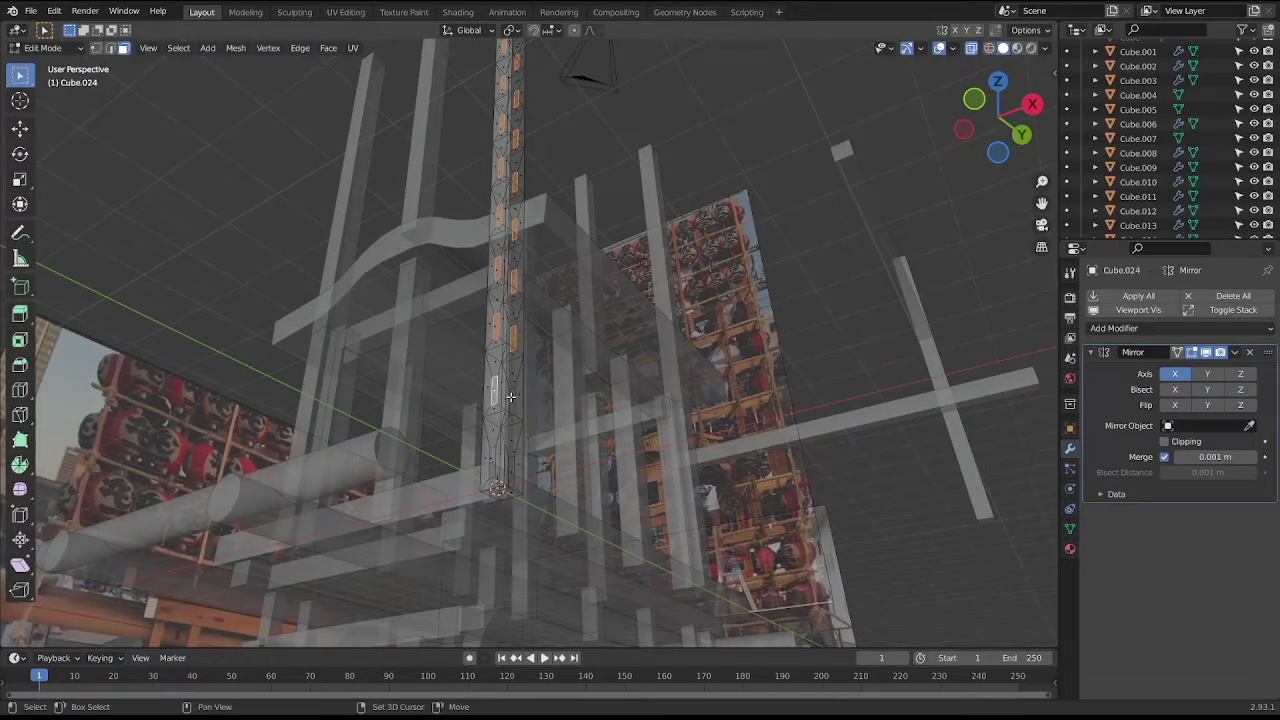
middle_drag(510, 397, 480, 505)
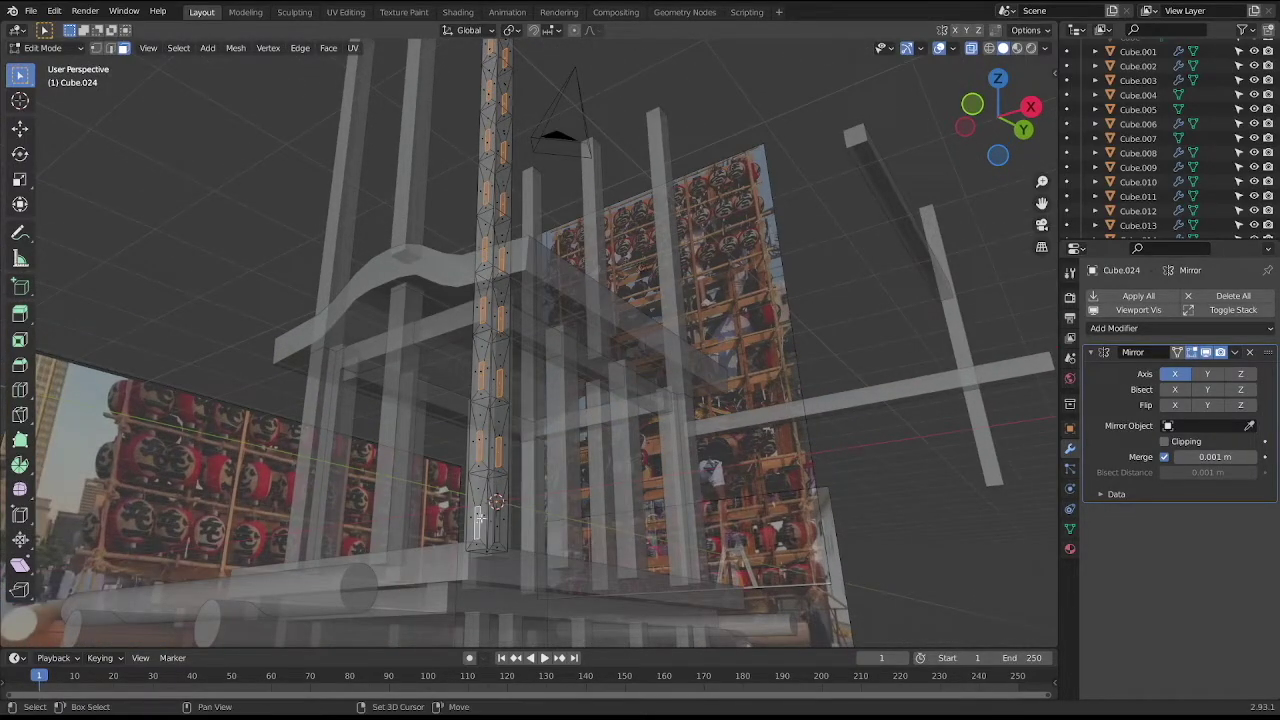
shift+click(499, 520)
Delete the selected faces to open rectangular slots, then switch to vertex select.
key(x)
click(548, 432)
mouse_move(565, 330)
middle_down()
mouse_move(565, 392)
mouse_move(512, 259)
middle_up()
key(1)
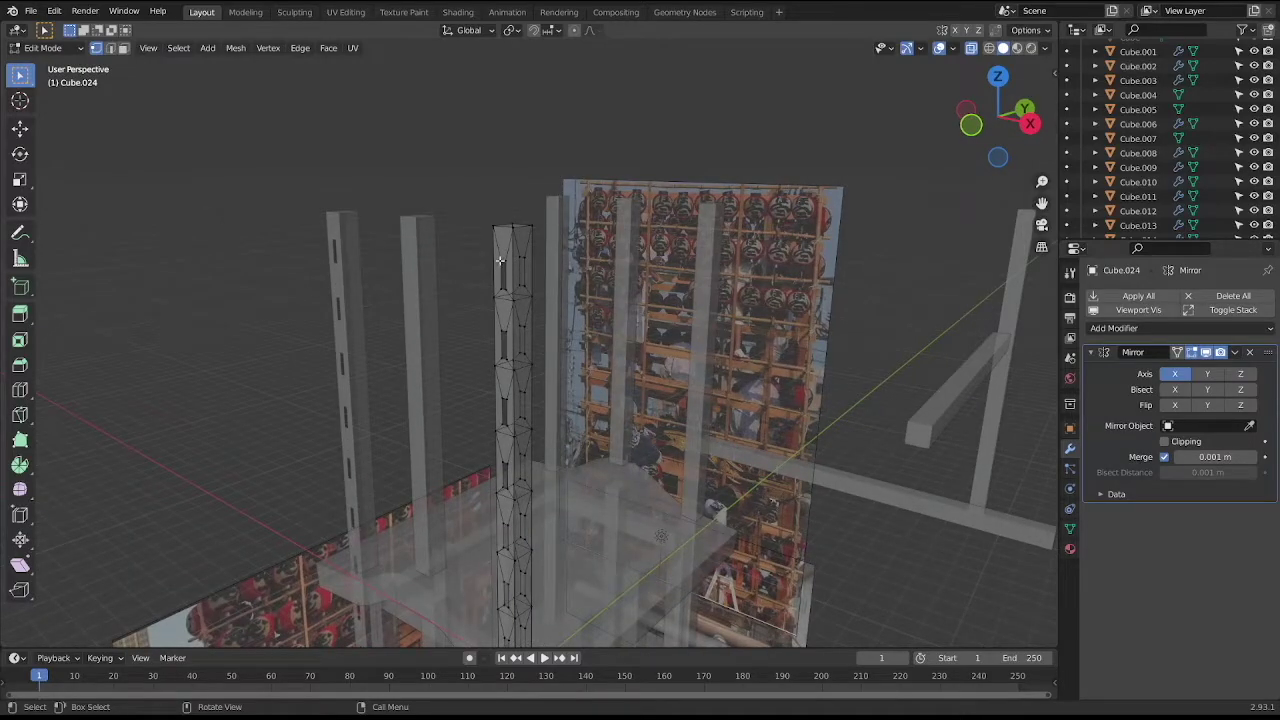
shift+click(500, 260)
Select and deselect various edges around the openings on the upper tower.
shift+click(521, 258)
shift+click(515, 262)
shift+click(510, 259)
click(503, 327)
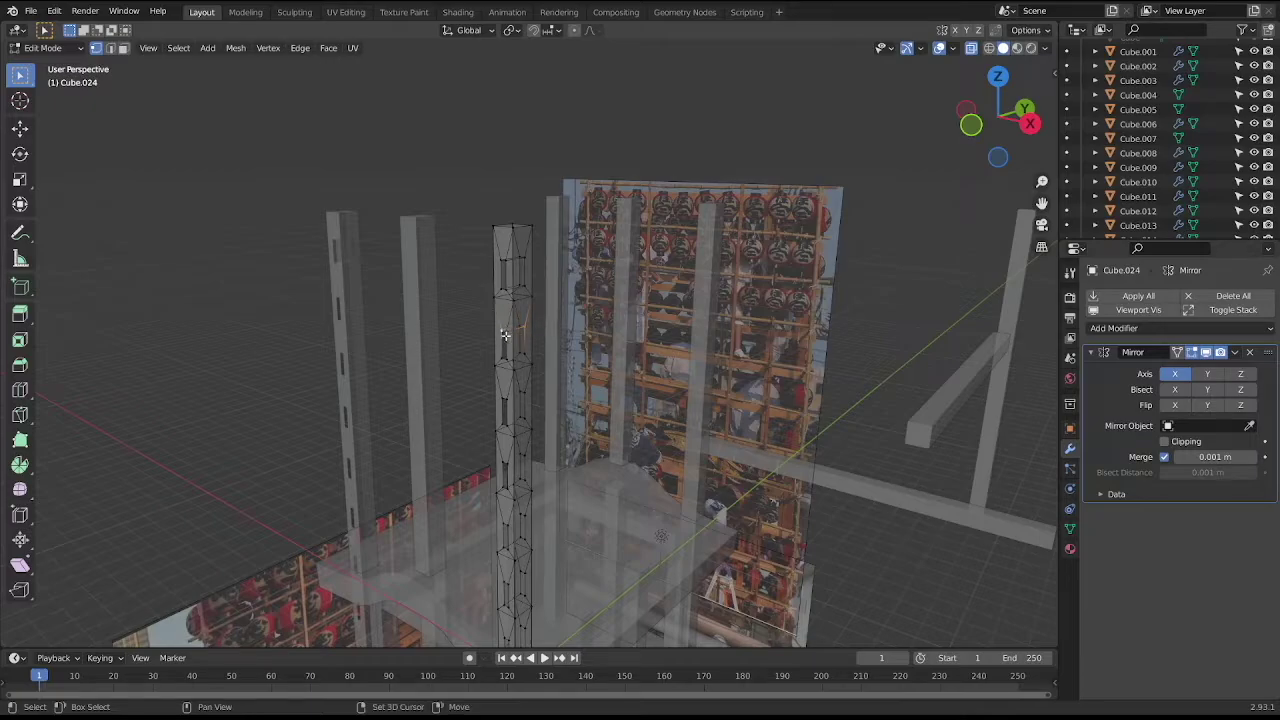
shift+click(523, 328)
shift+click(518, 327)
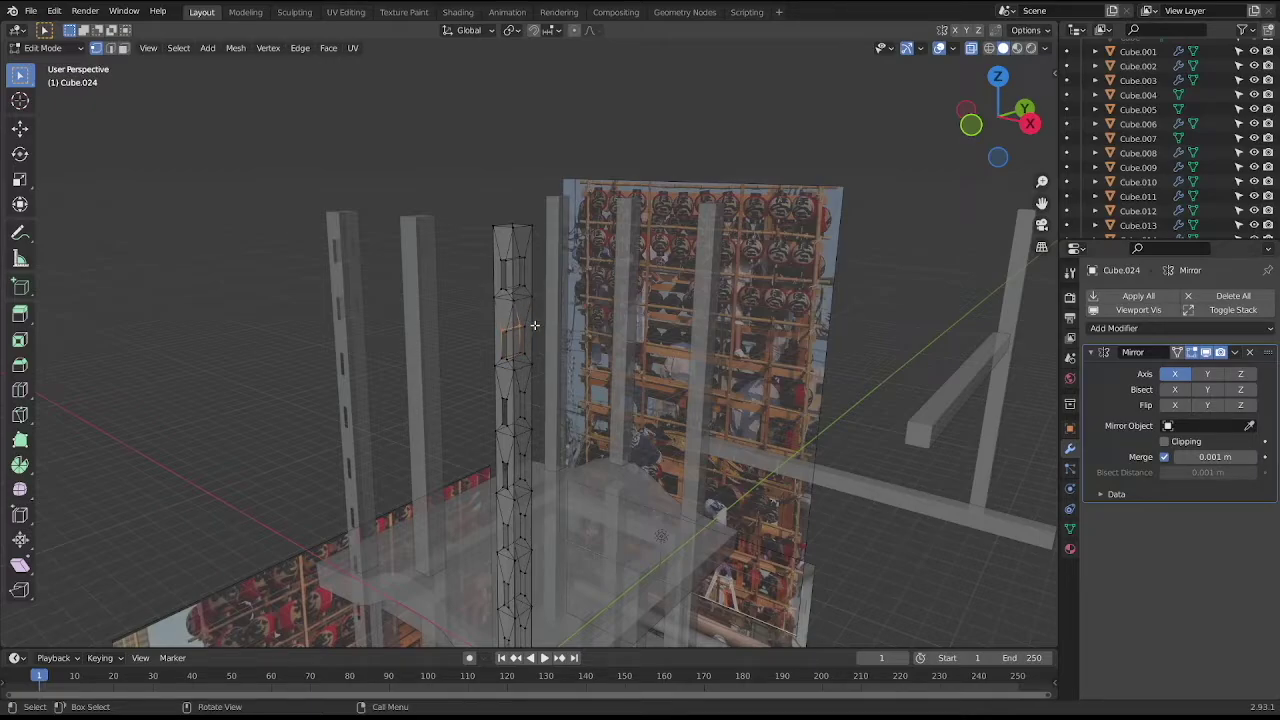
click(506, 395)
shift+click(532, 384)
mouse_move(532, 383)
shift+middle_down()
mouse_move(496, 276)
mouse_move(482, 297)
shift+middle_up()
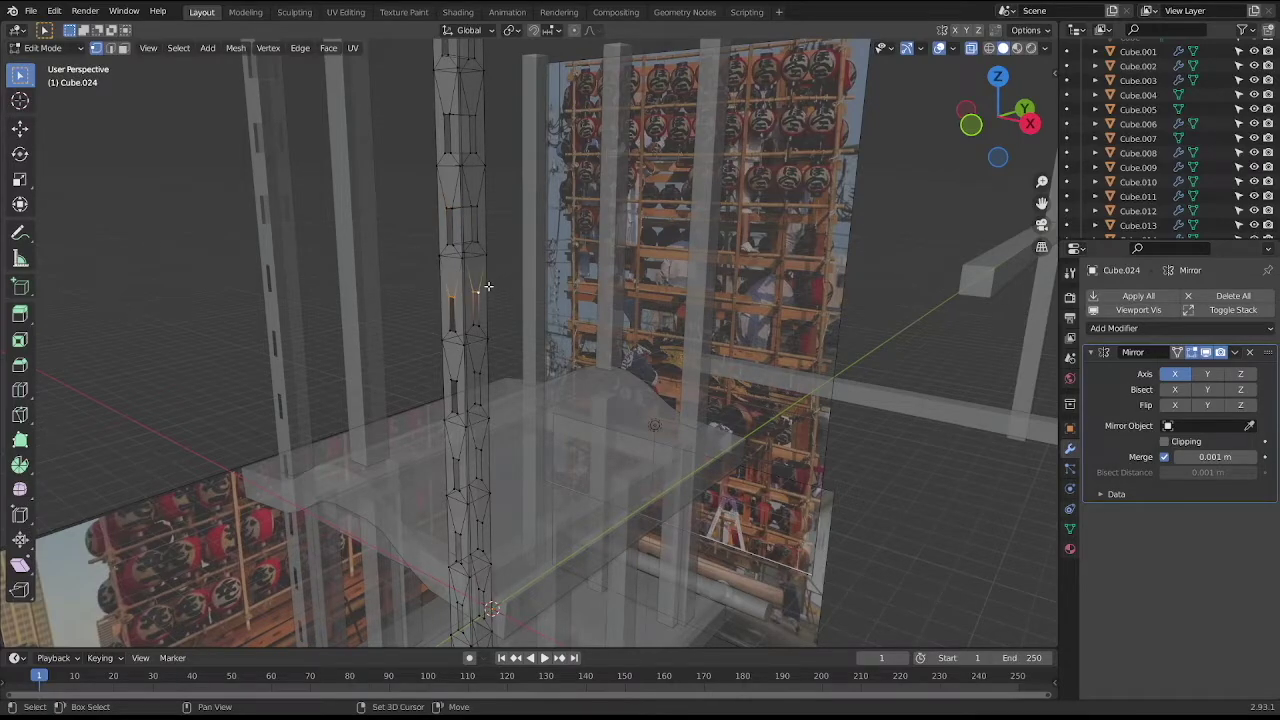
click(481, 291)
alt+click(466, 300)
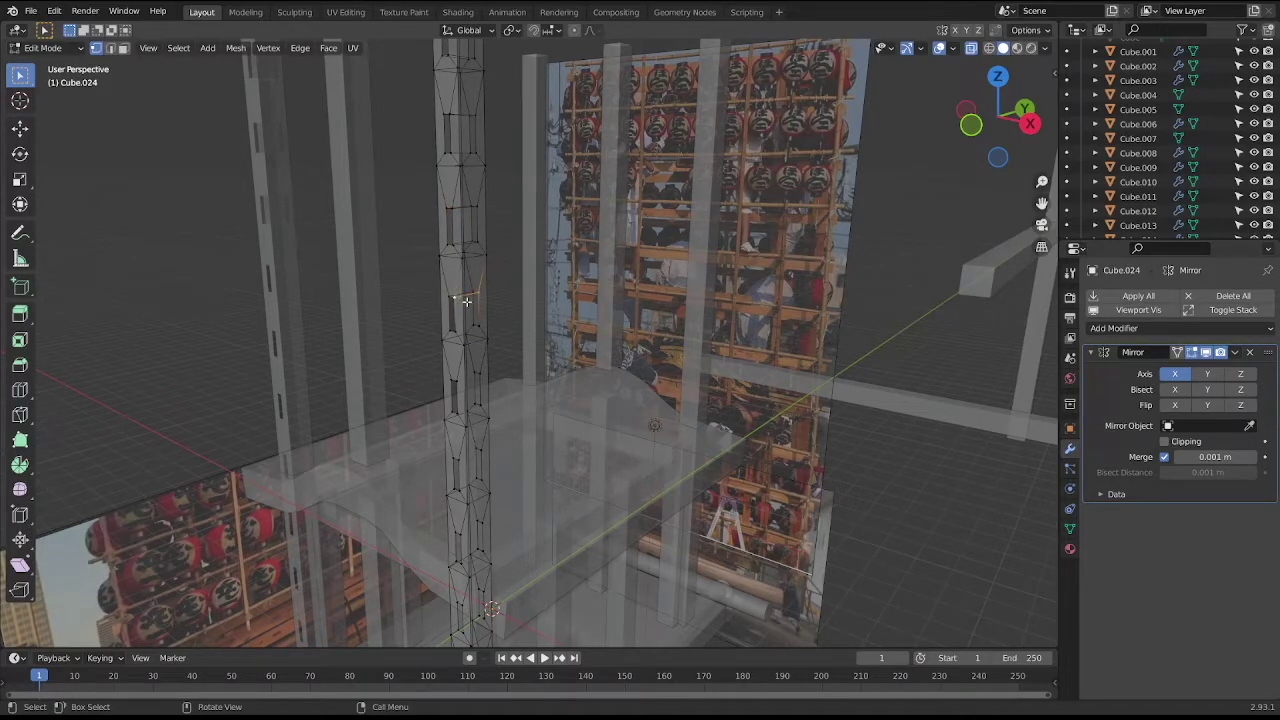
click(460, 376)
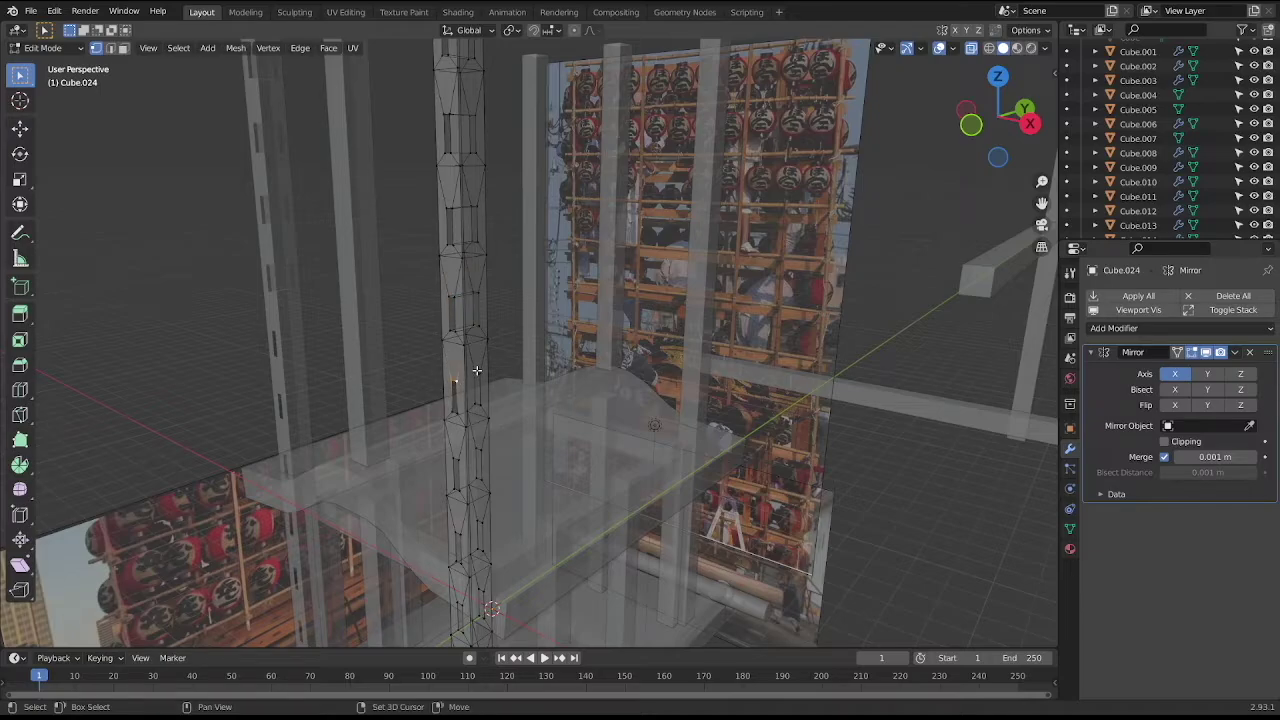
click(483, 374)
click(483, 376)
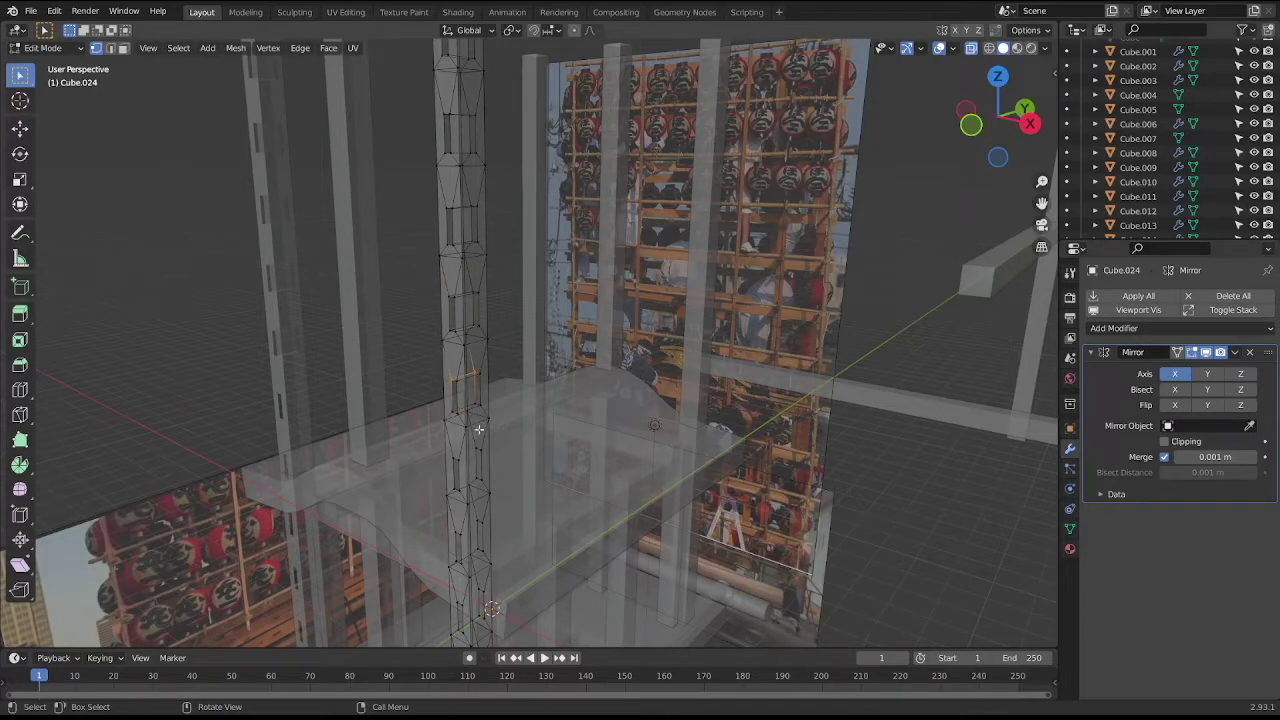
click(457, 456)
Try edge selections further down the column, ending with the selection cleared.
shift+middle_drag(490, 471, 468, 342)
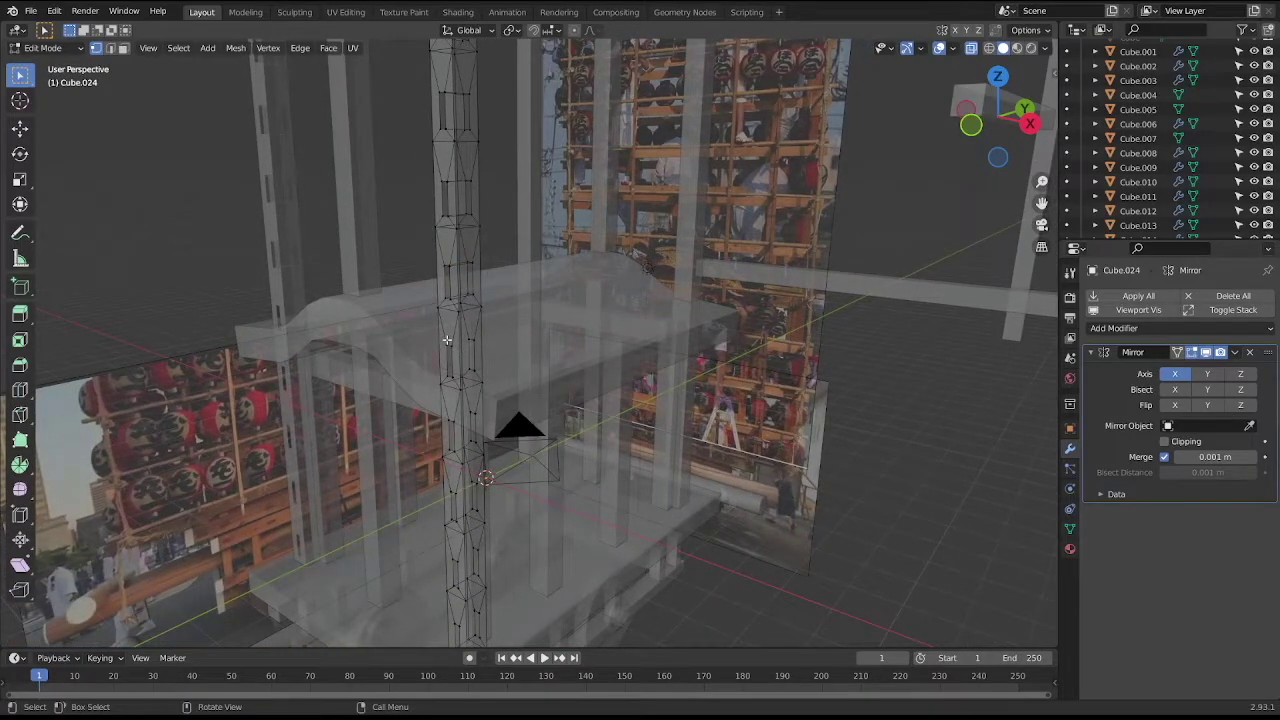
click(468, 342)
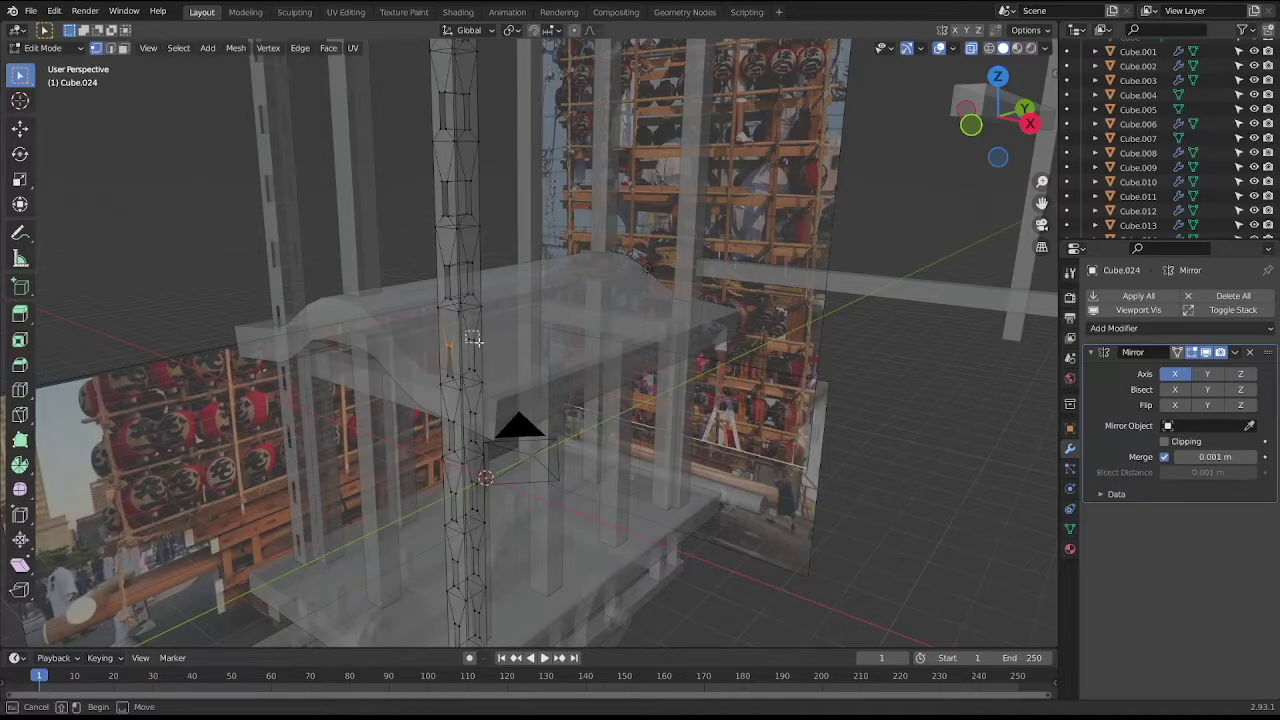
click(475, 348)
key(b)
drag(476, 411, 481, 415)
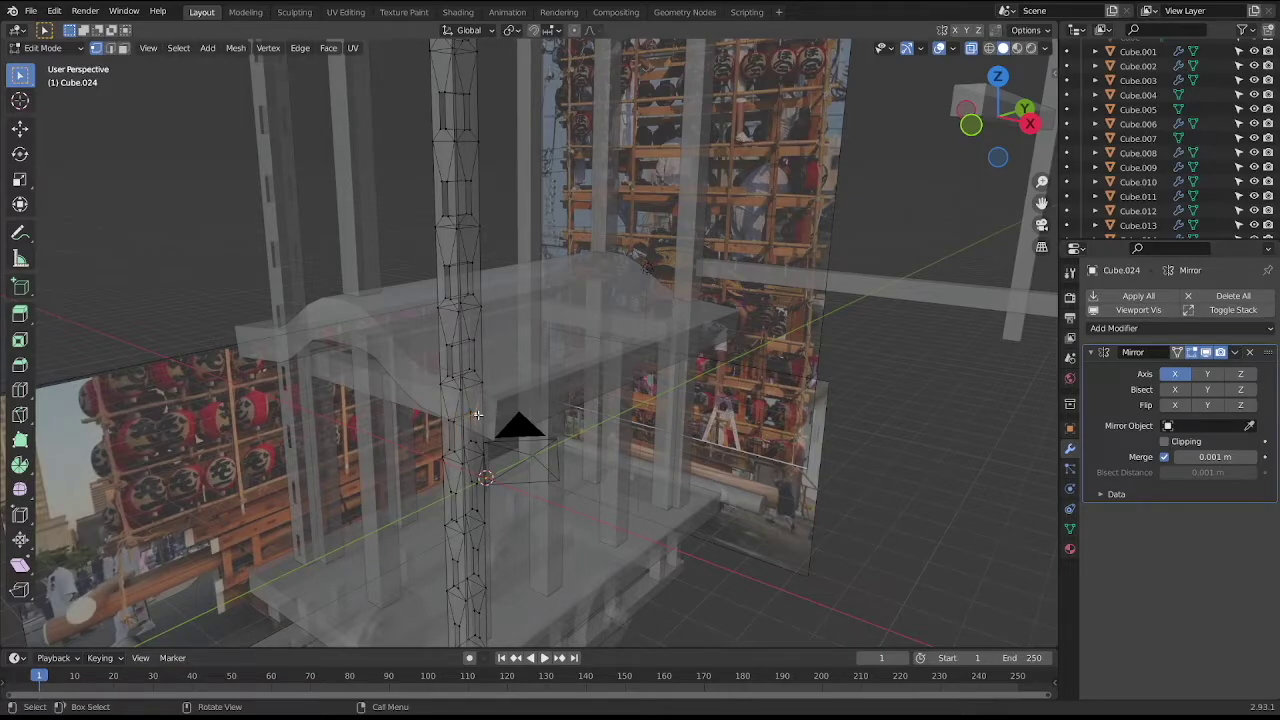
shift+click(480, 414)
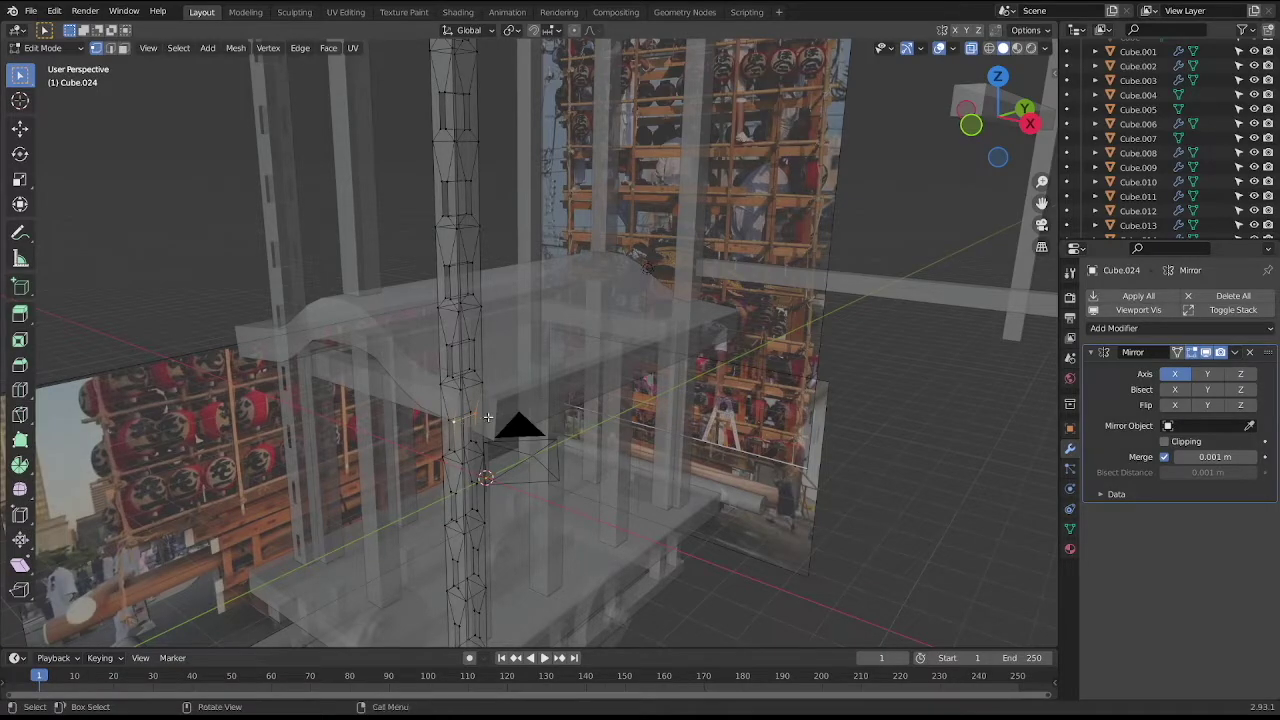
click(460, 478)
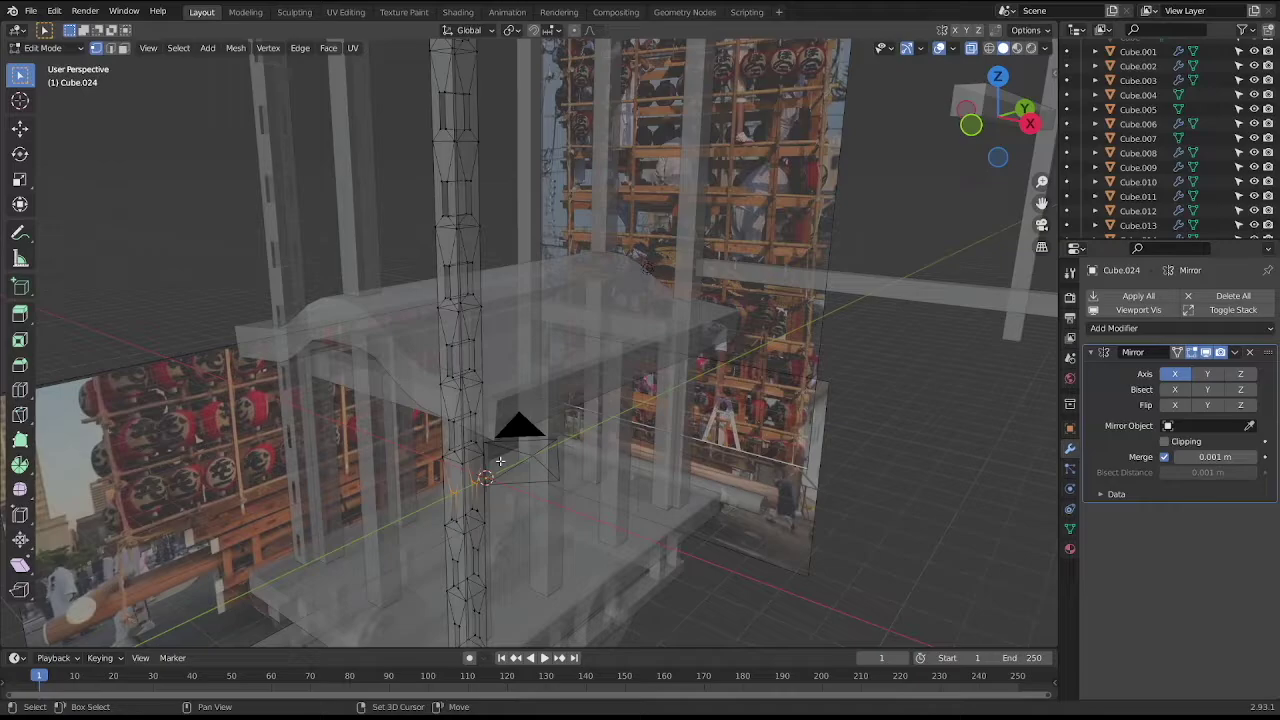
middle_drag(500, 461, 441, 361)
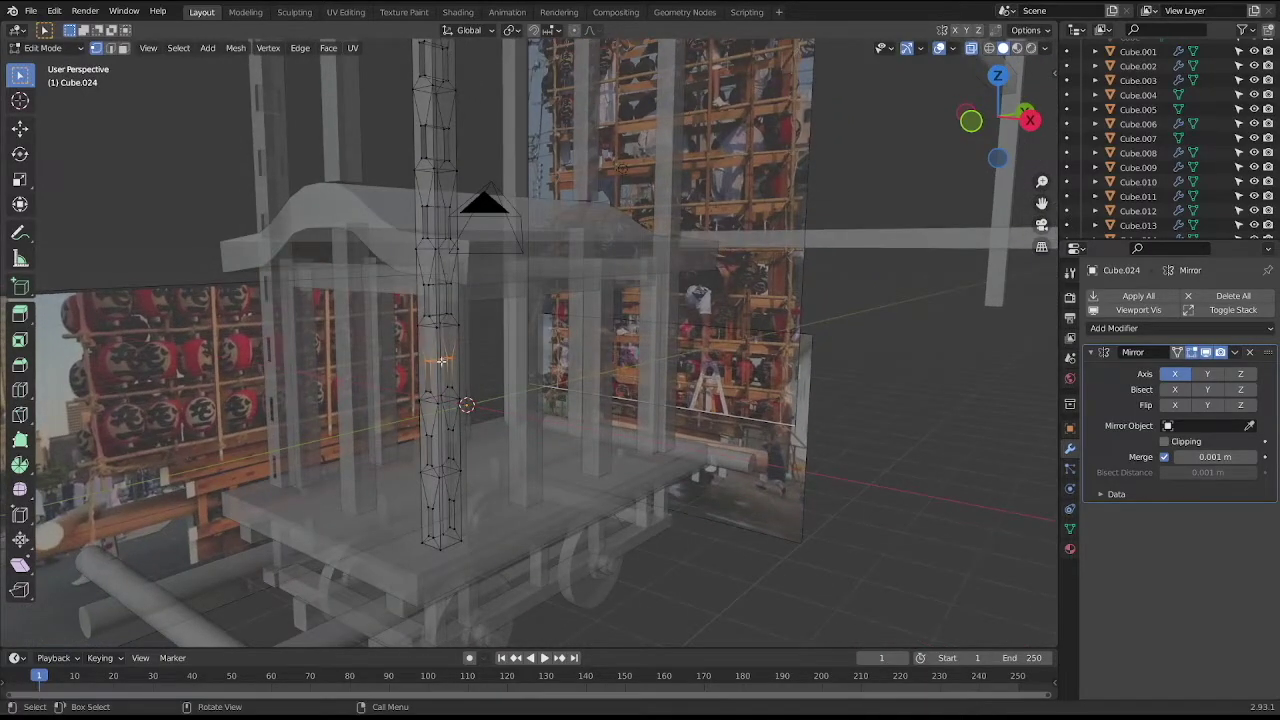
shift+click(456, 361)
click(430, 430)
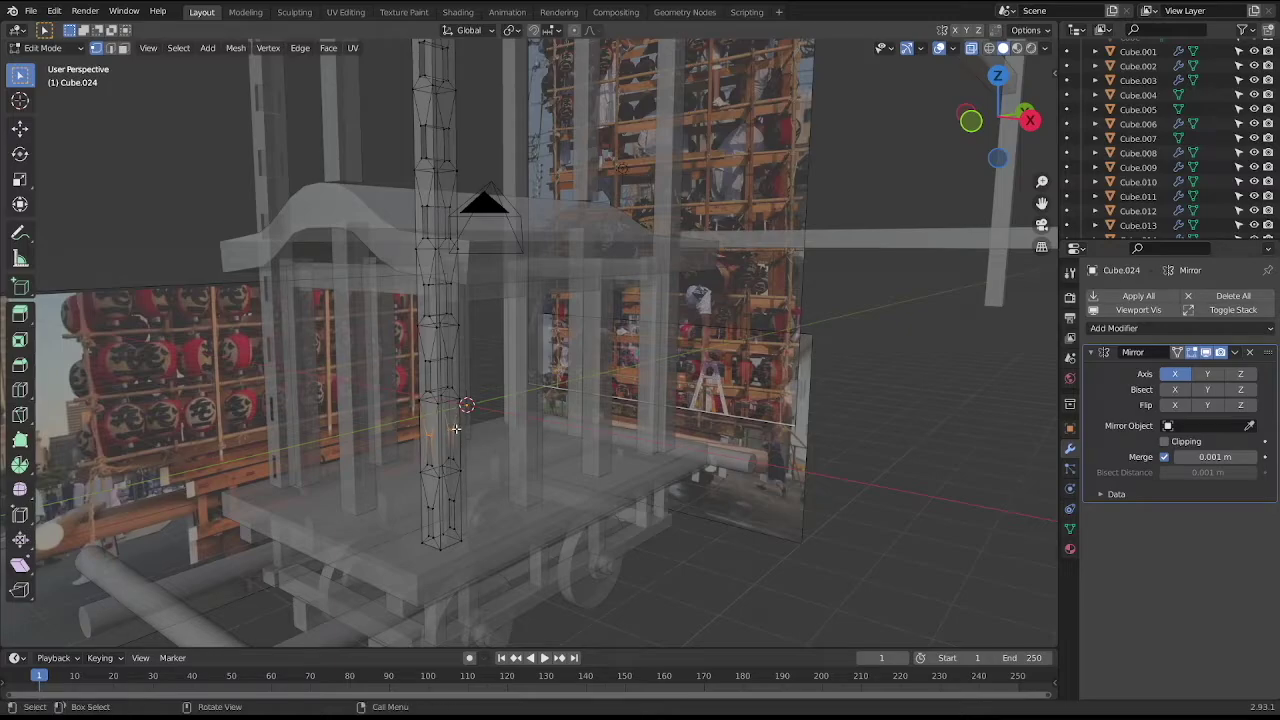
shift+click(427, 438)
click(440, 500)
shift+click(455, 503)
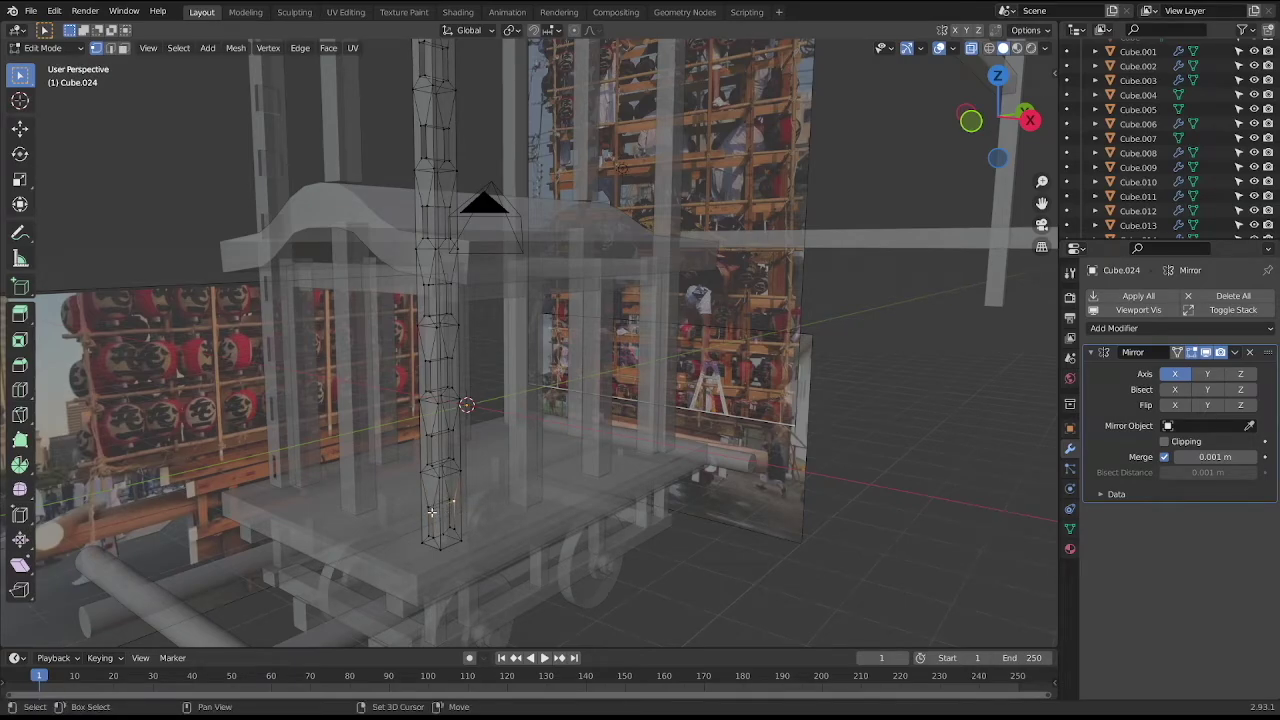
Save the project as japaneselanternfestival.blend from the right side view.
mouse_move(489, 448)
middle_down()
mouse_move(513, 290)
mouse_move(546, 209)
middle_up()
key(KP_3)
key(ctrl+s)
Zoom in on the pillar, switch to face select mode and select a first pillar face.
scroll(546, 209, up, 2)
scroll(546, 209, up, 2)
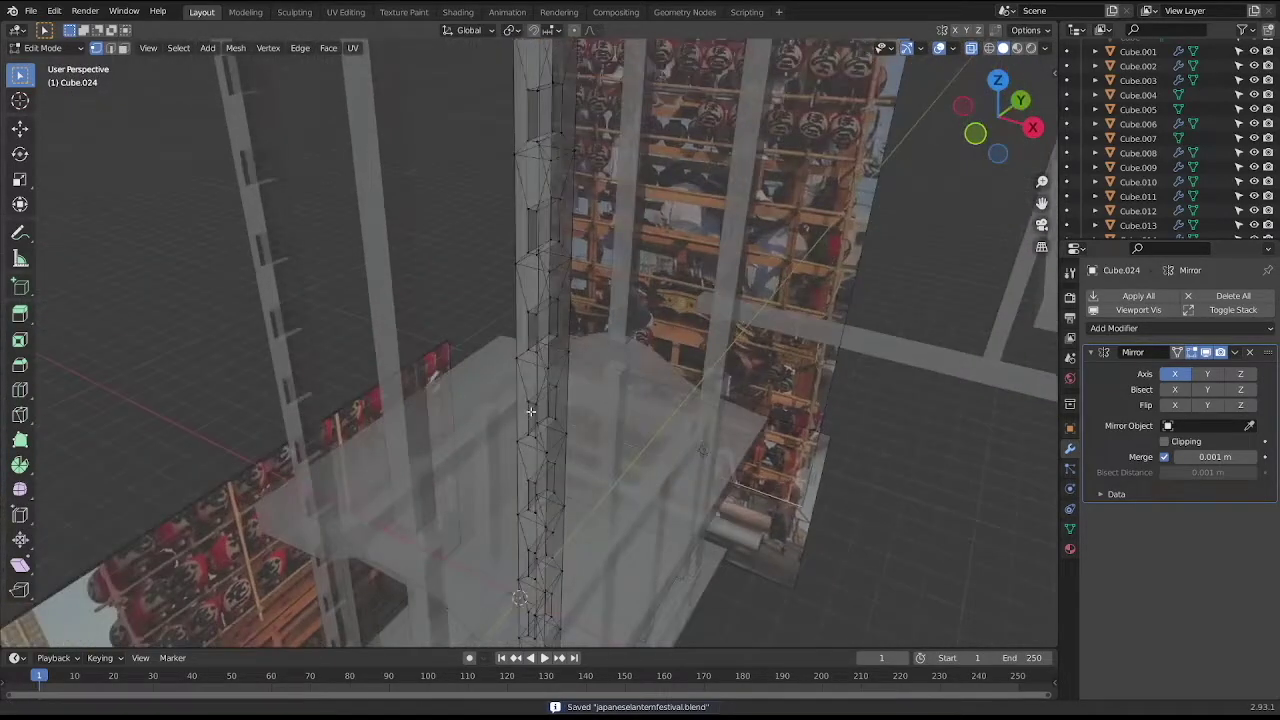
middle_drag(546, 209, 513, 373)
key(3)
scroll(550, 300, down, 1)
scroll(551, 294, down, 1)
click(511, 229)
Turn off X-ray and select the top face of the right pillar.
mouse_move(511, 229)
middle_down()
mouse_move(611, 259)
mouse_move(830, 237)
mouse_move(853, 257)
mouse_move(669, 358)
mouse_move(545, 284)
mouse_move(866, 275)
middle_up()
click(830, 238)
shift+click(669, 358)
shift+click(562, 286)
shift+click(881, 279)
key(alt+z)
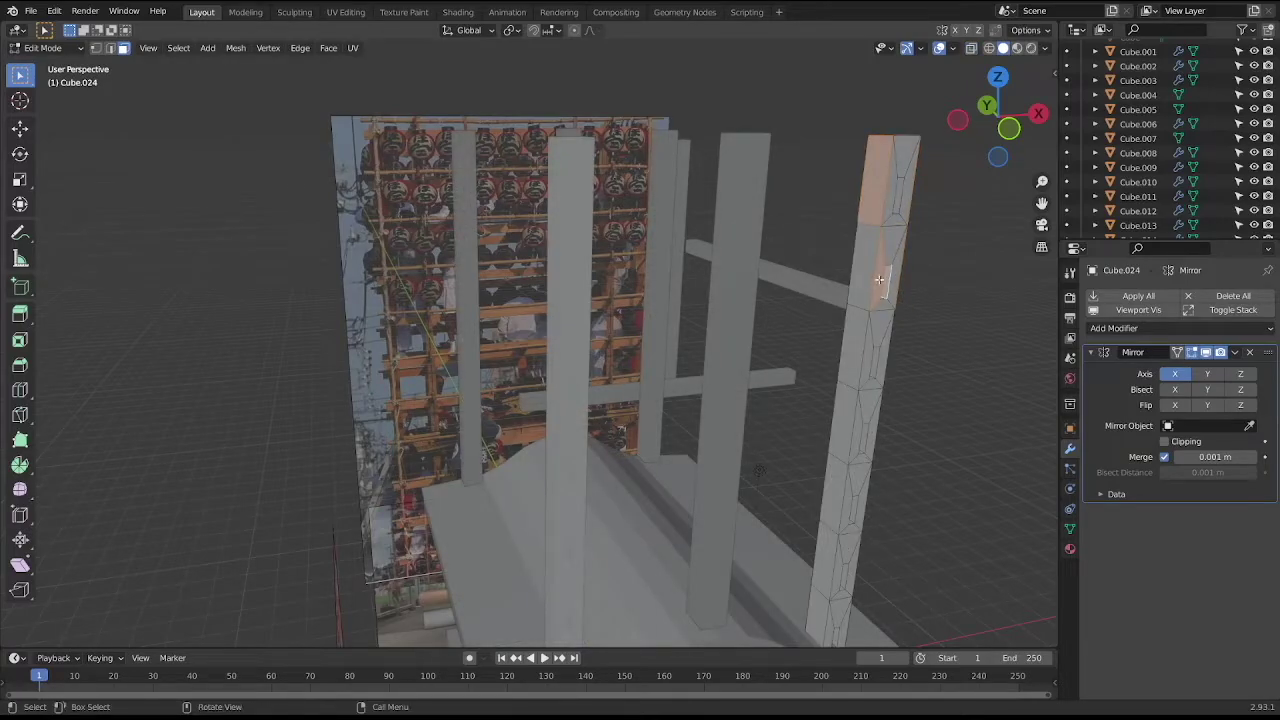
click(876, 276)
click(873, 194)
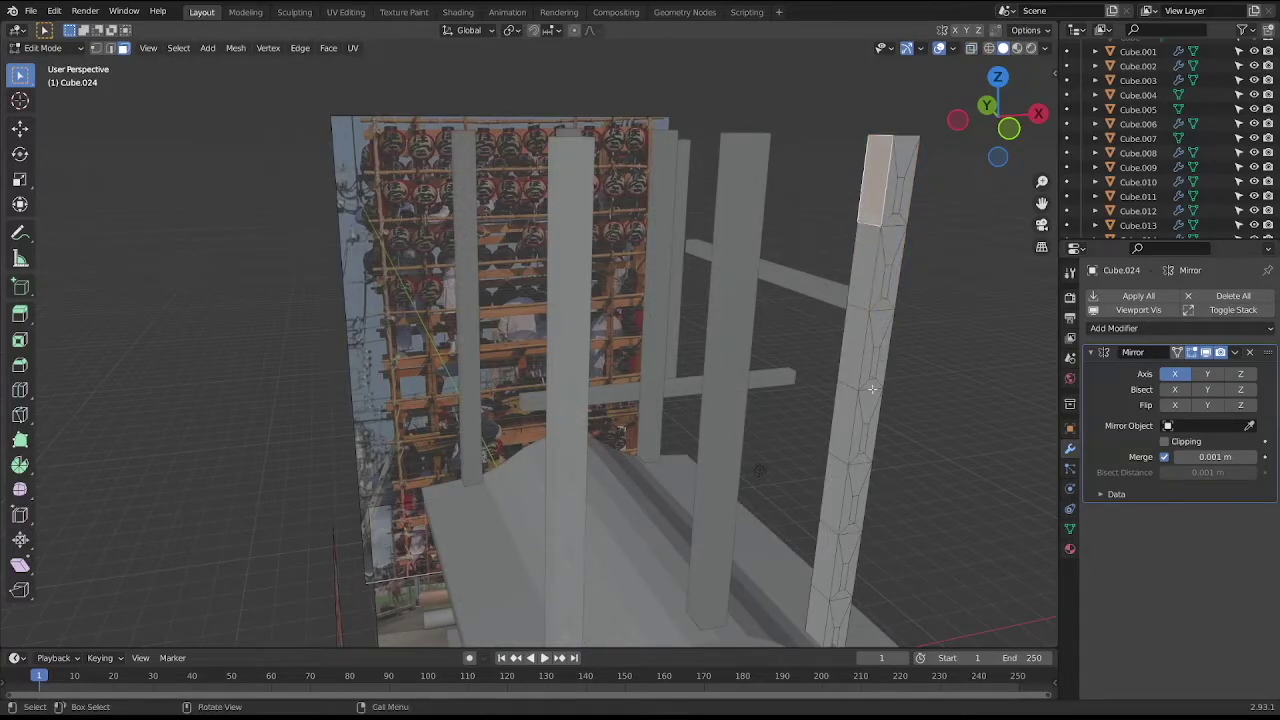
Select the side faces from the right pillar's top down to the platform.
middle_drag(876, 466, 741, 452)
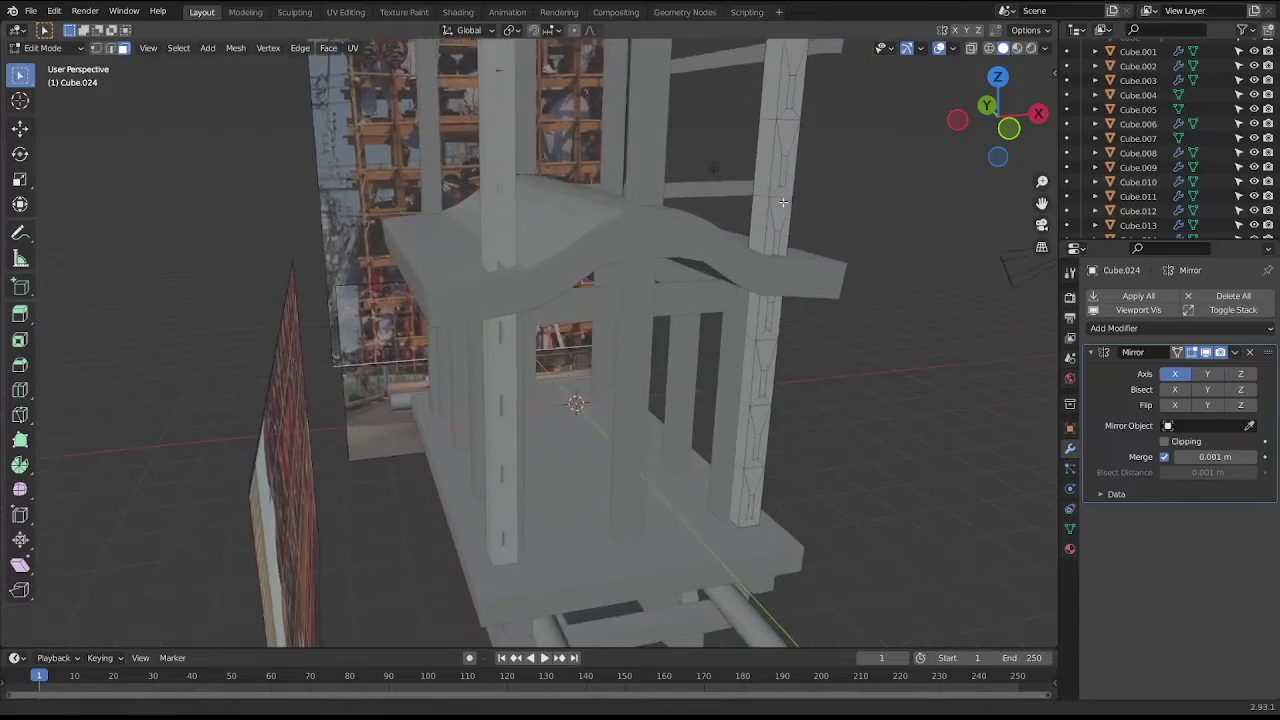
alt+click(732, 482)
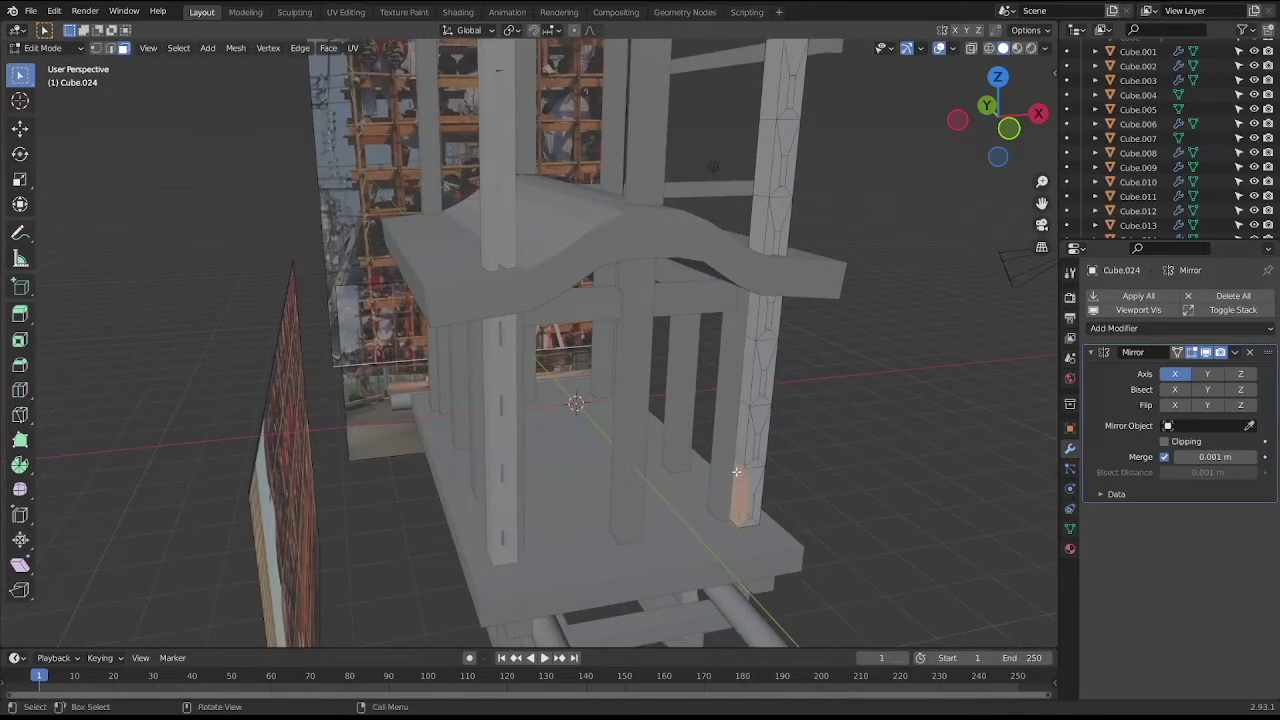
shift+middle_drag(733, 486, 734, 496)
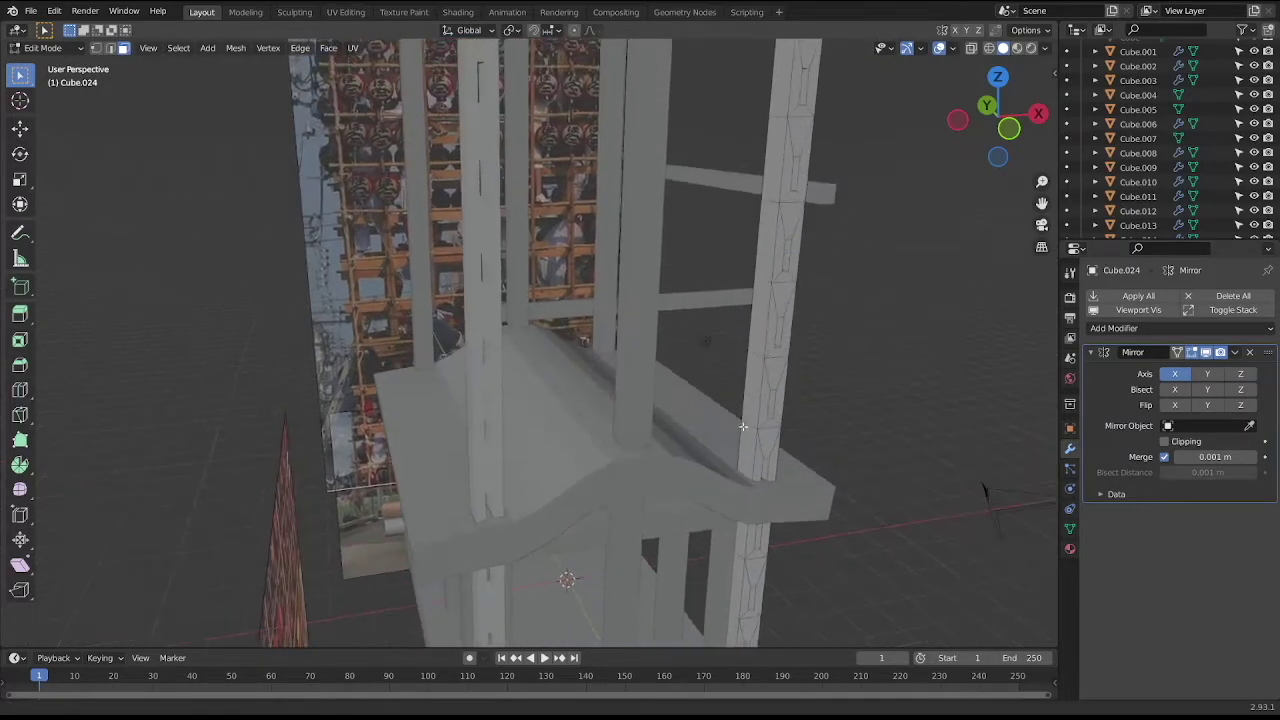
alt+click(778, 104)
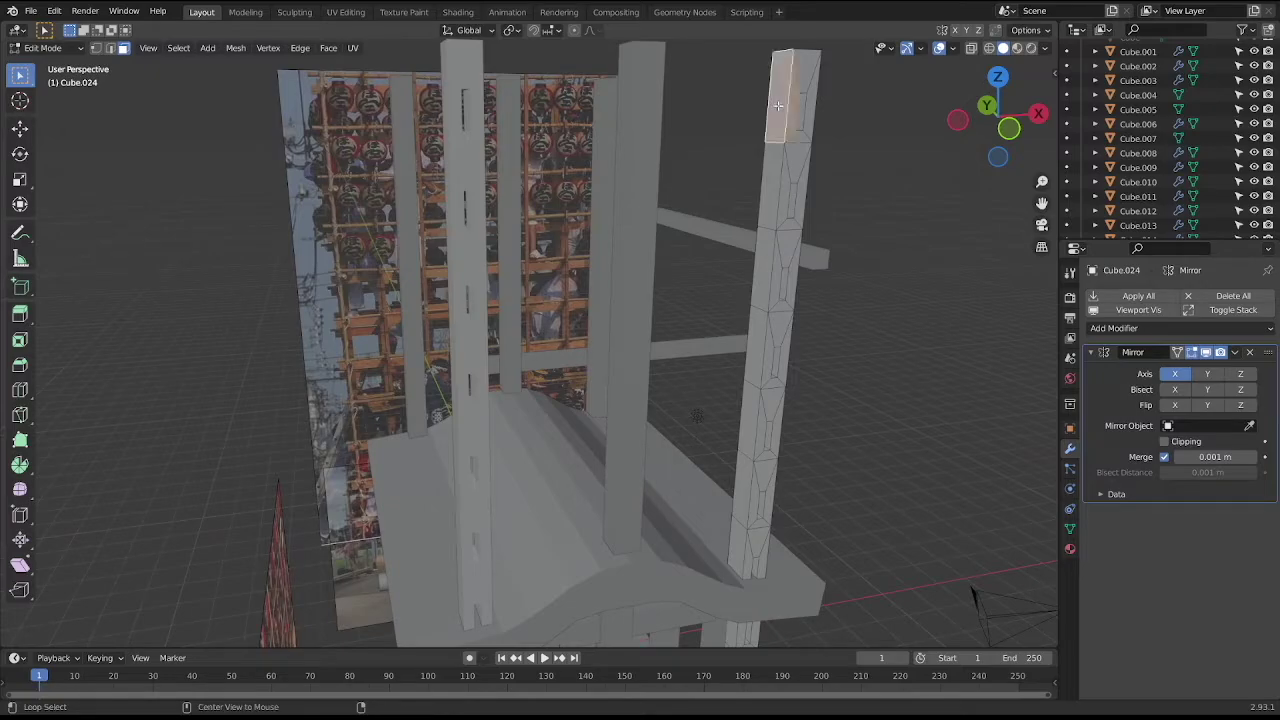
ctrl+click(777, 175)
ctrl+click(765, 279)
ctrl+click(750, 371)
ctrl+click(742, 428)
ctrl+click(735, 493)
ctrl+click(735, 543)
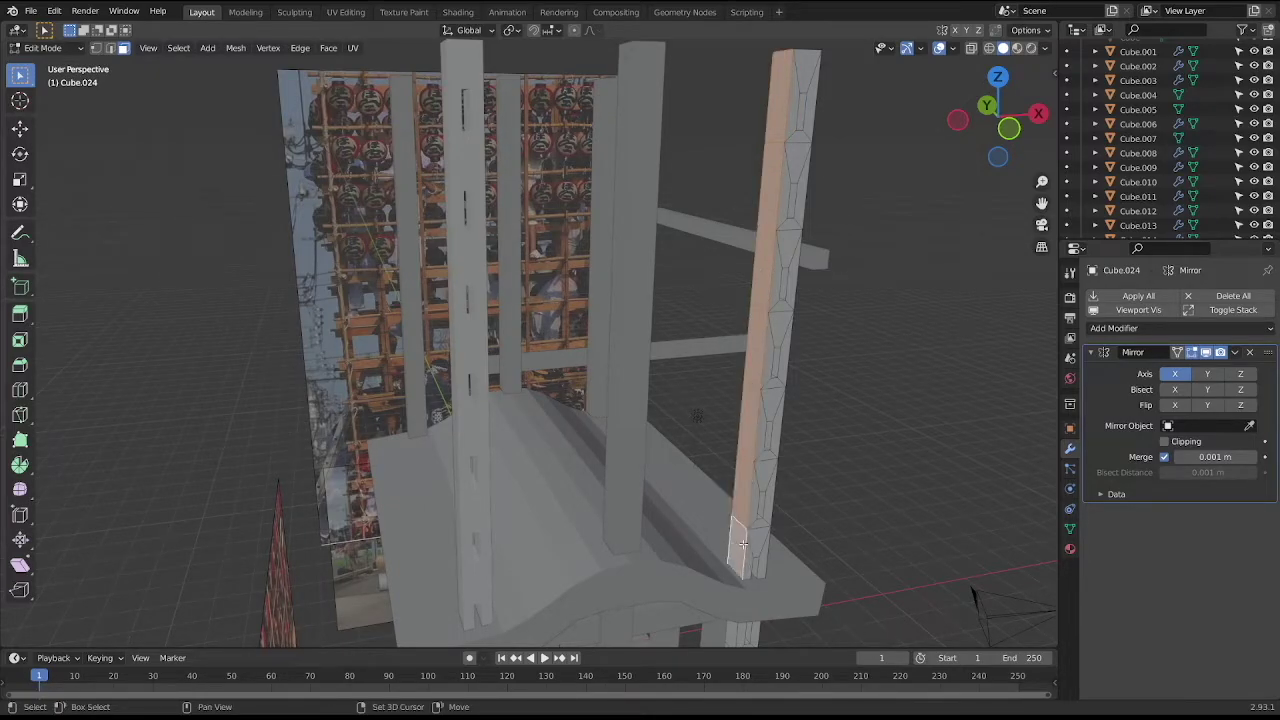
Extend the right pillar's face strip past the crossbar to its base.
shift+middle_drag(735, 543, 731, 365)
ctrl+click(722, 393)
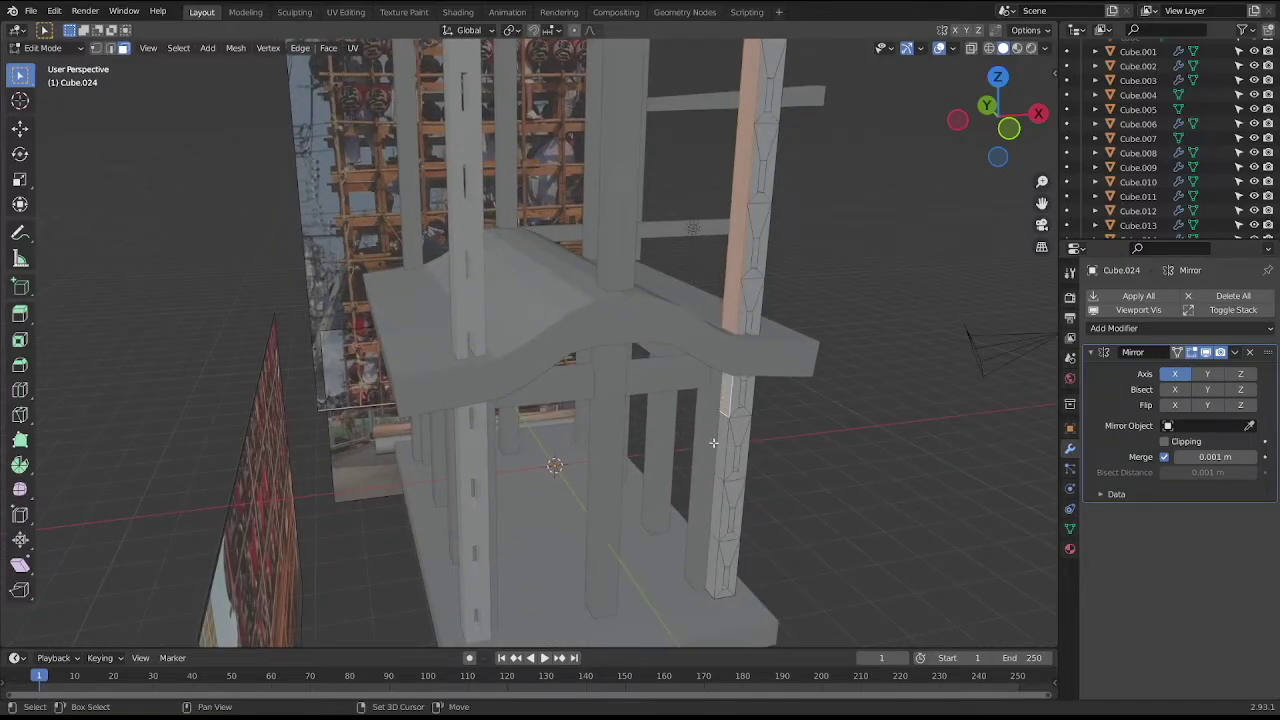
ctrl+click(718, 489)
ctrl+click(717, 553)
Add the side faces up the full height of the left pillar.
middle_drag(717, 553, 502, 541)
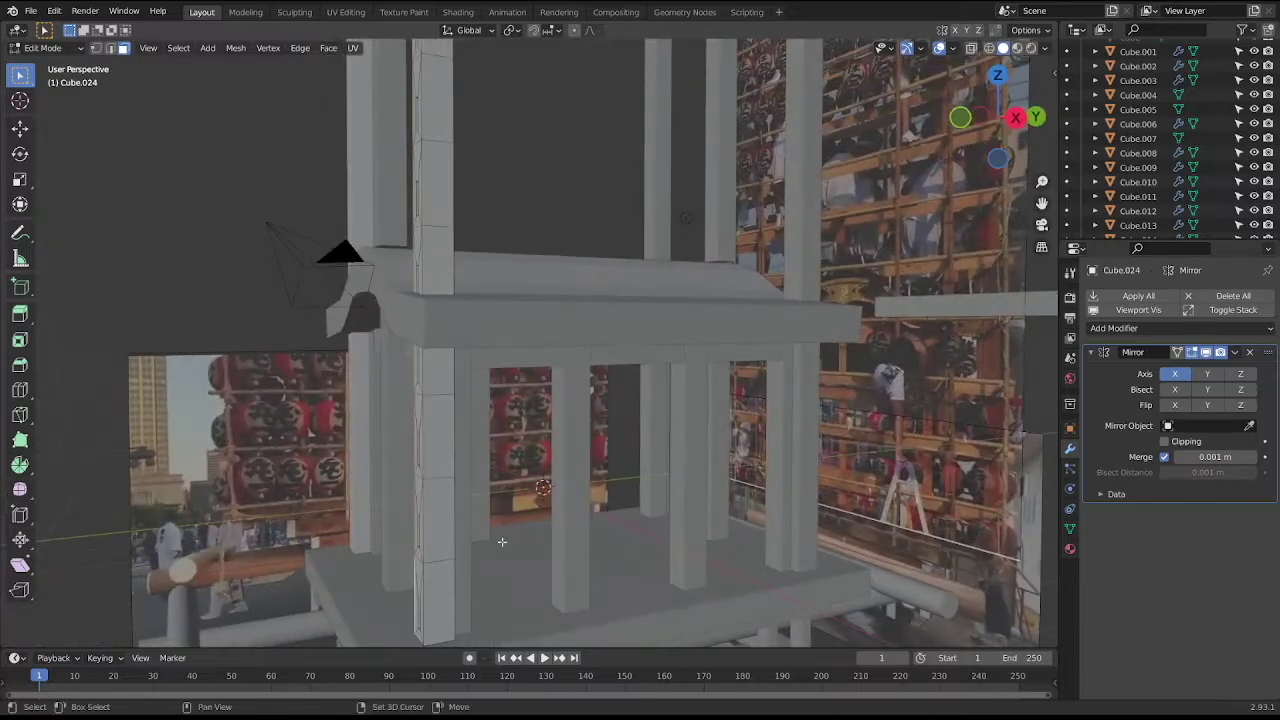
click(450, 594)
ctrl+click(441, 475)
ctrl+click(438, 405)
ctrl+click(440, 357)
ctrl+click(436, 265)
ctrl+click(437, 150)
Add the side faces up the centre pillar, including its top face.
middle_drag(437, 150, 492, 351)
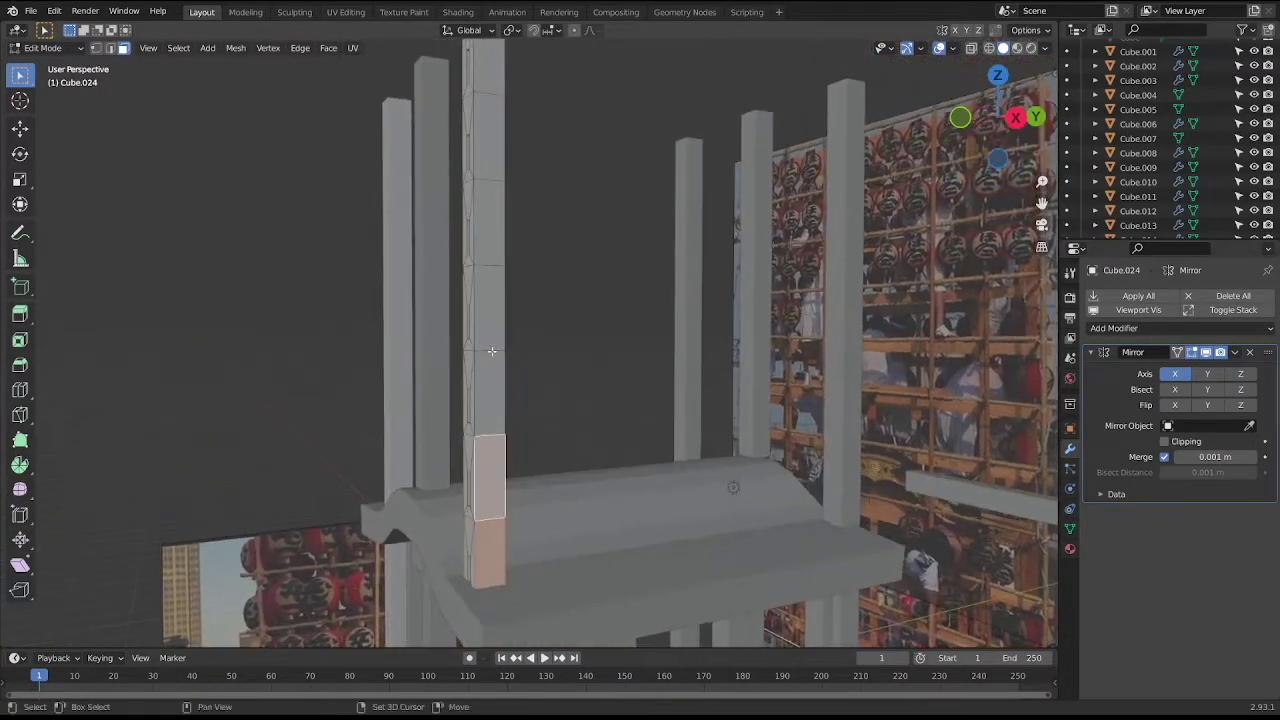
ctrl+click(497, 311)
ctrl+click(495, 381)
ctrl+click(497, 245)
ctrl+click(496, 162)
scroll(586, 257, down, 2)
scroll(560, 260, down, 2)
ctrl+click(533, 261)
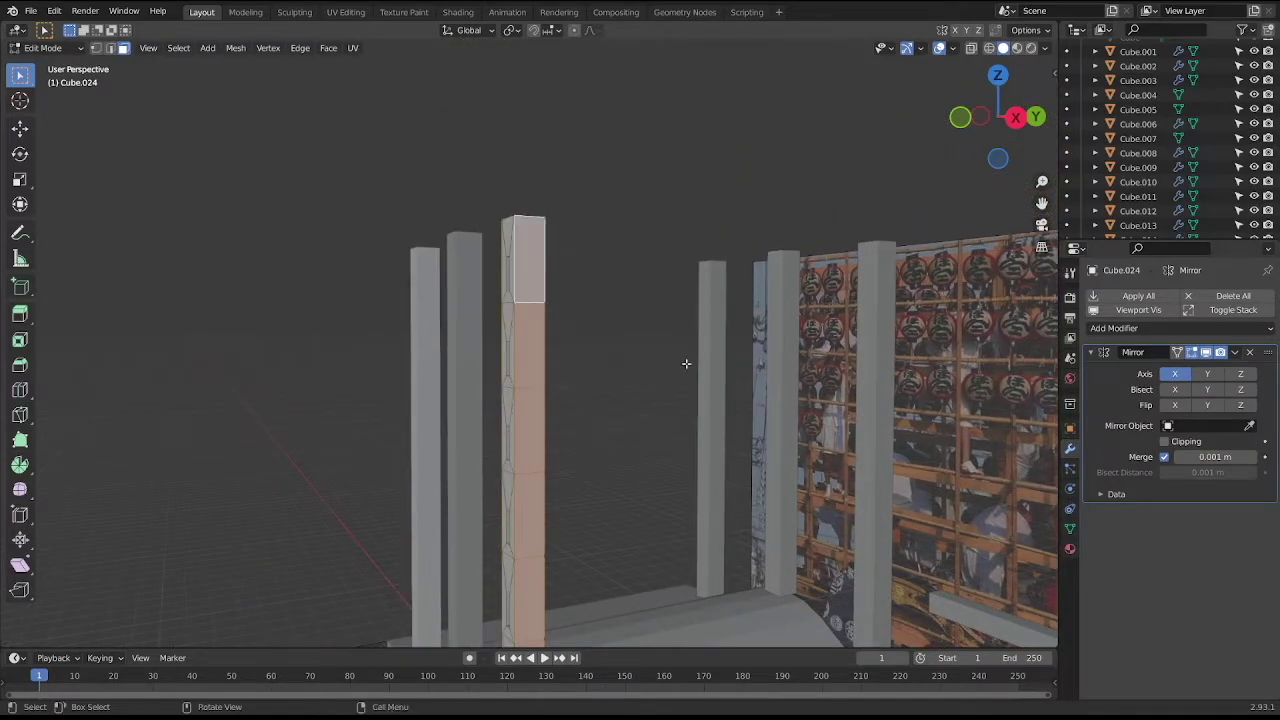
scroll(686, 363, up, 4)
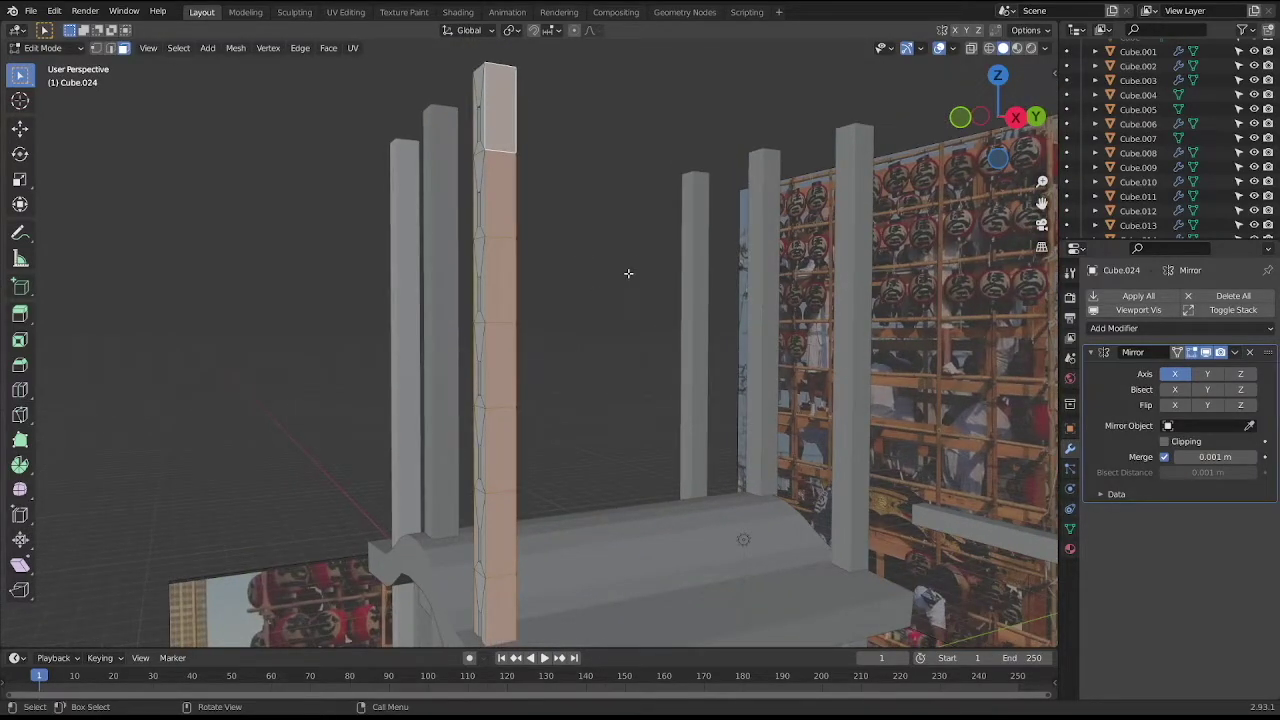
key(KP_3)
Inset each selected pillar face individually by 0.221 m.
shift+middle_drag(571, 246, 592, 287)
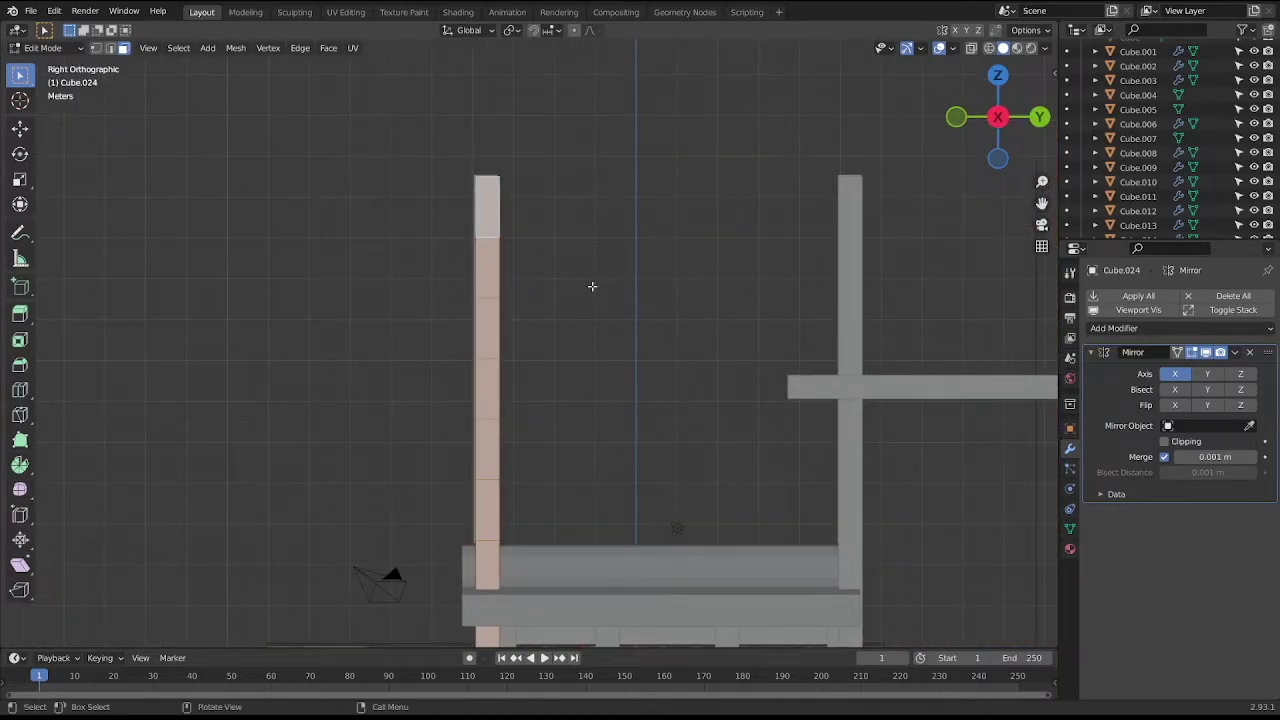
key(i)
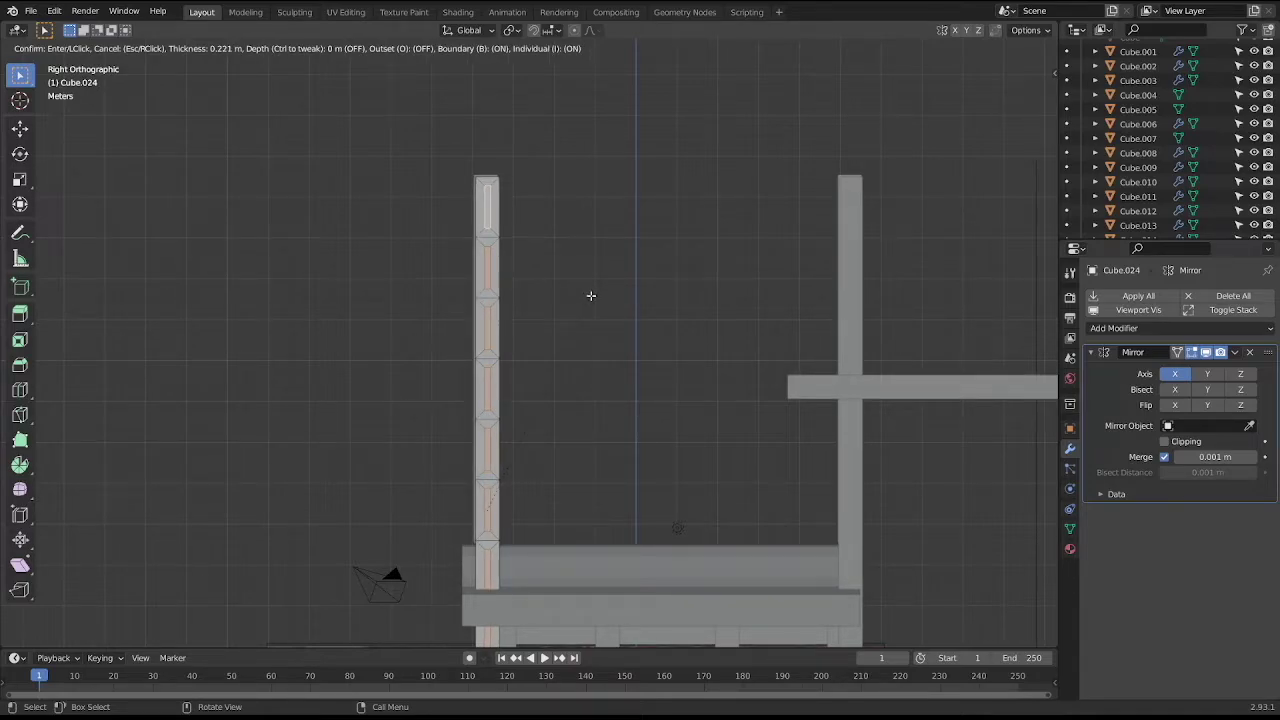
click(591, 295)
middle_drag(568, 268, 633, 281)
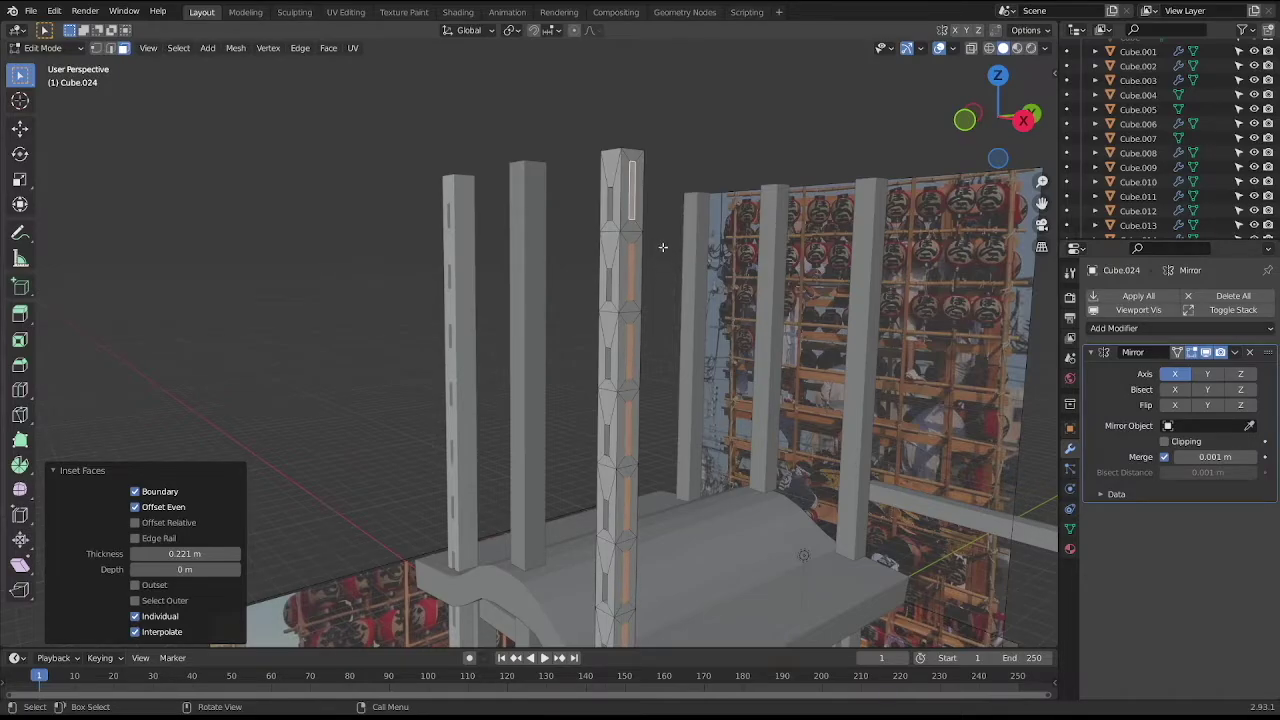
Switch to edge selection with X-ray on and pick an edge on the pillar.
key(2)
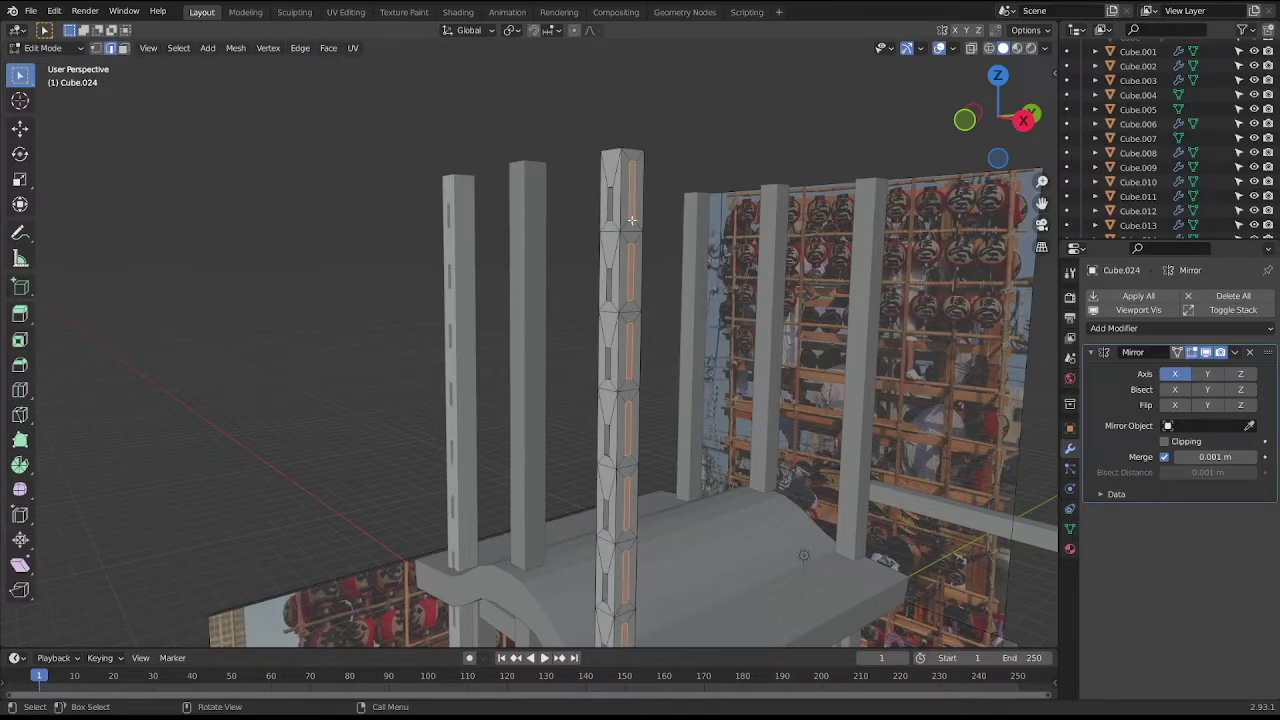
key(alt+z)
click(635, 218)
mouse_move(666, 214)
middle_down()
mouse_move(640, 266)
mouse_move(657, 266)
mouse_move(603, 269)
mouse_move(709, 216)
mouse_move(768, 213)
middle_up()
key(Tab)
key(Tab)
key(KP_3)
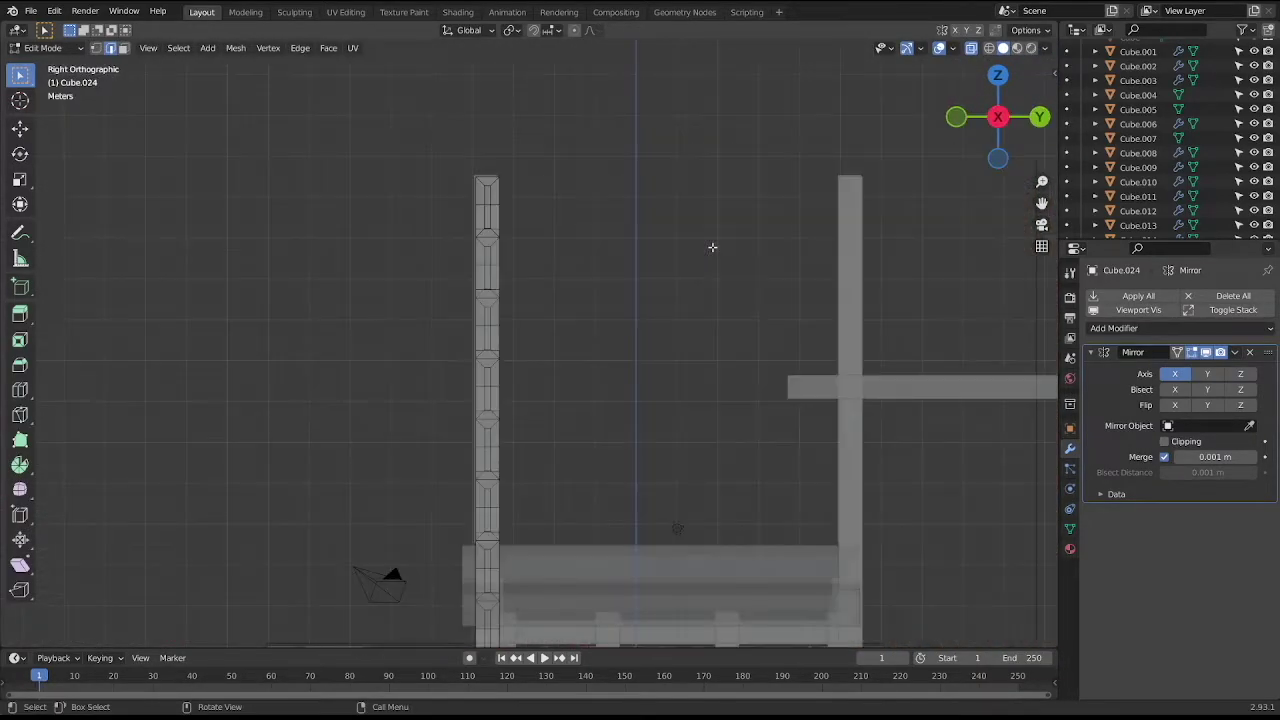
Select and delete the vertical pillar faces in front view.
key(KP_1)
drag(647, 264, 791, 369)
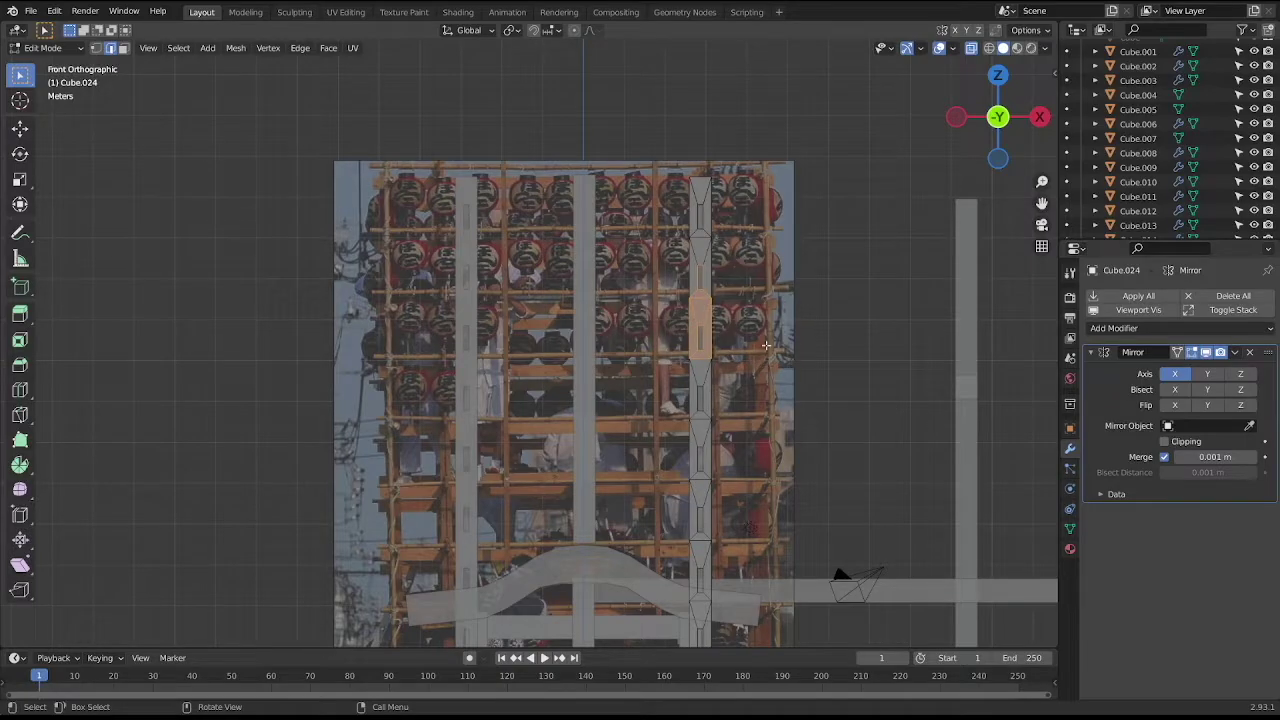
key(alt+z)
key(alt+z)
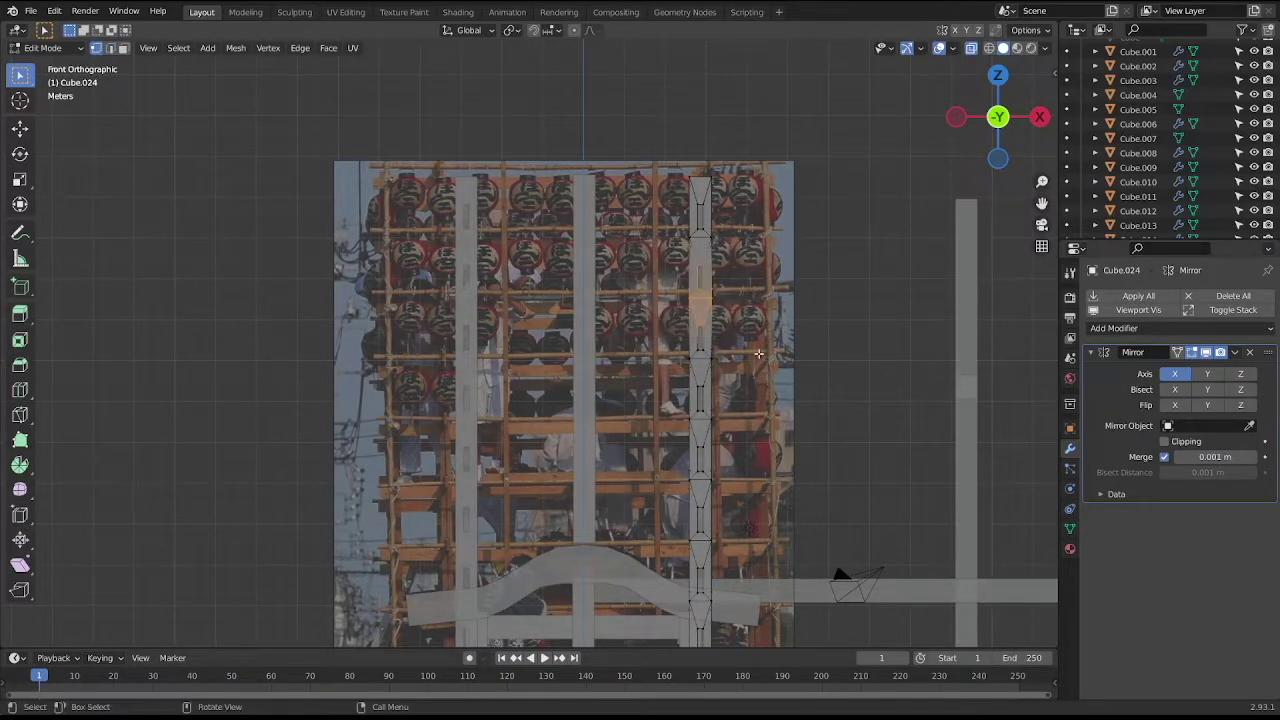
scroll(709, 280, down, 3)
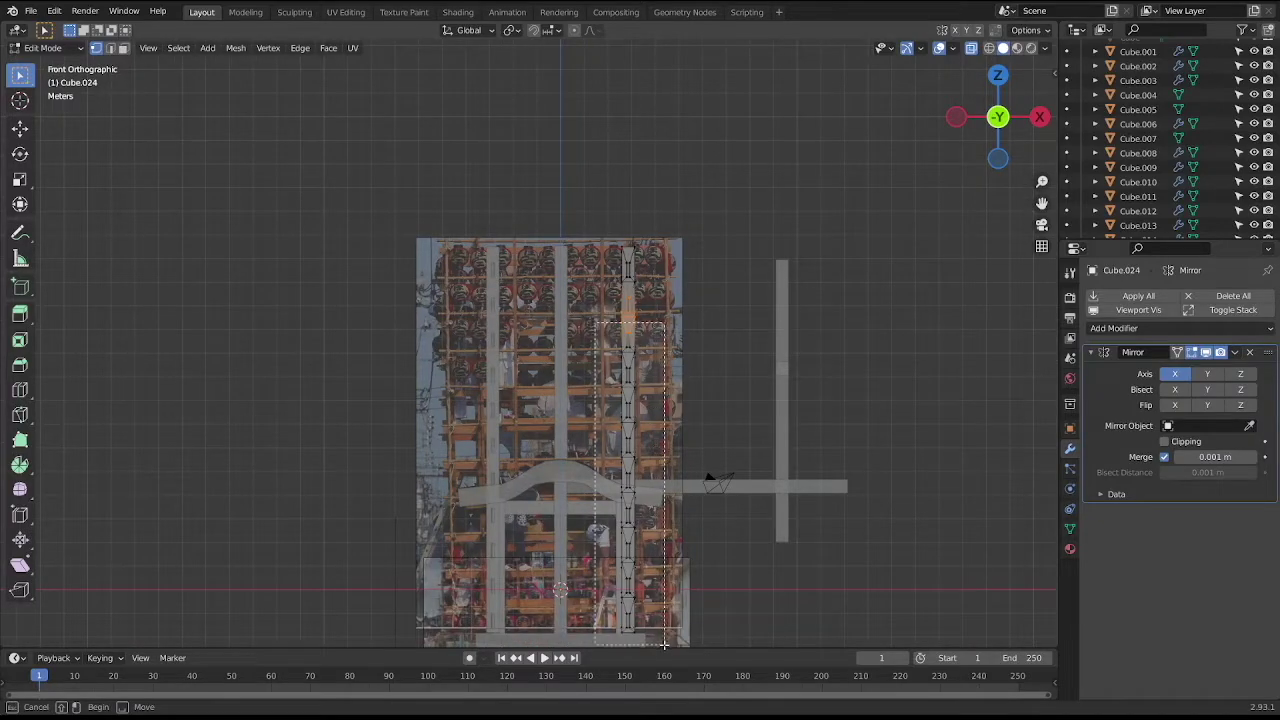
drag(598, 329, 668, 630)
key(x)
click(700, 511)
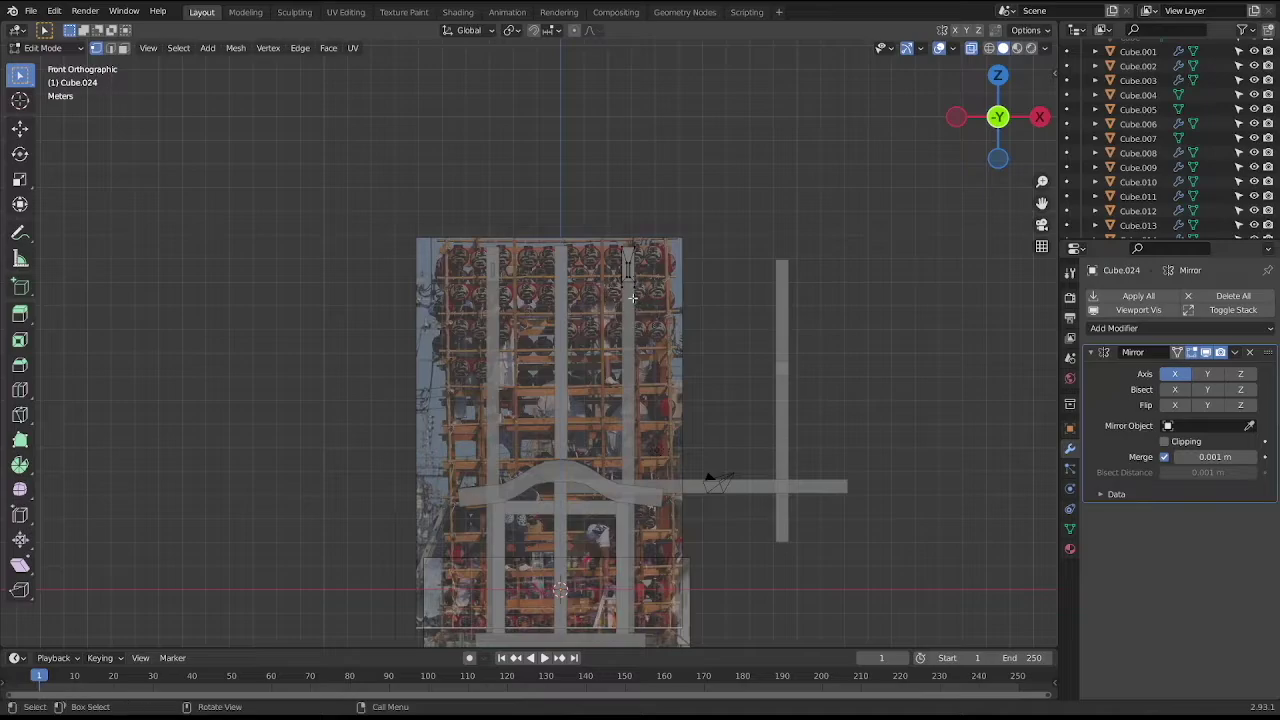
key(x)
Raise the selected pillar geometry along Z in the right side view.
mouse_move(703, 297)
middle_down()
mouse_move(625, 317)
mouse_move(552, 416)
middle_up()
key(ctrl+r)
middle_drag(335, 324, 338, 323)
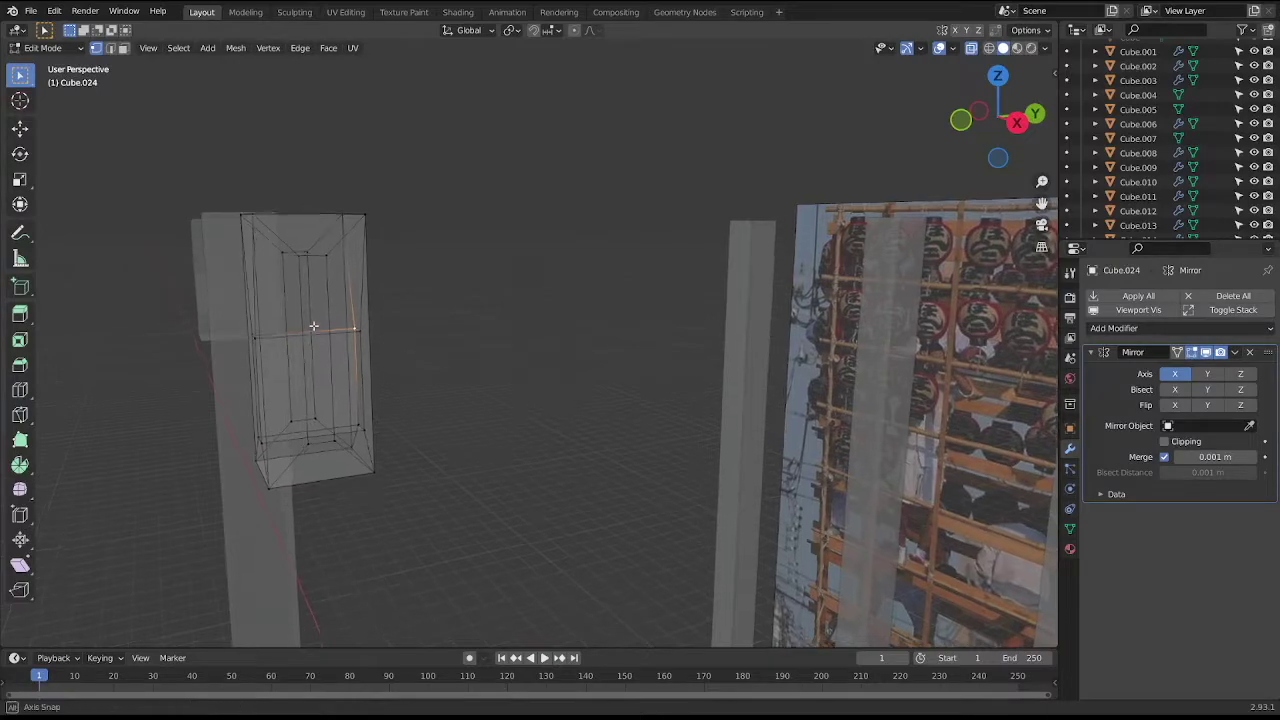
key(KP_3)
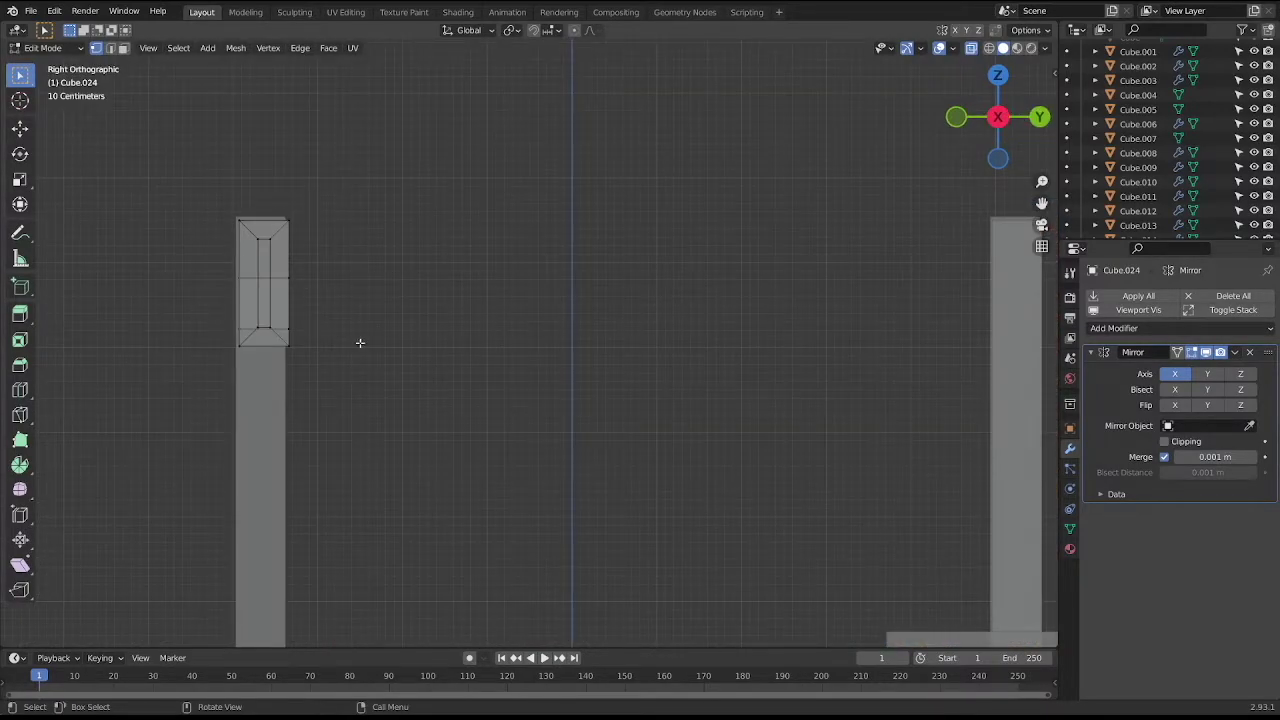
shift+middle_drag(346, 329, 360, 360)
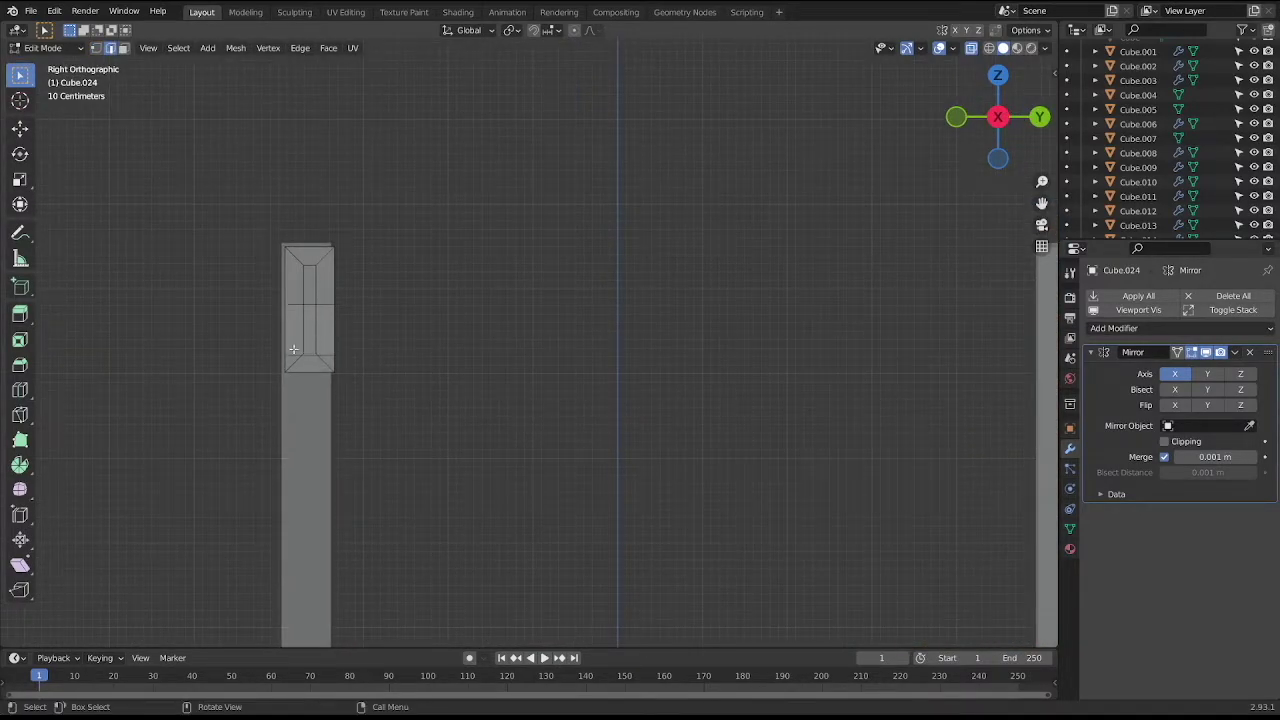
key(g)
key(z)
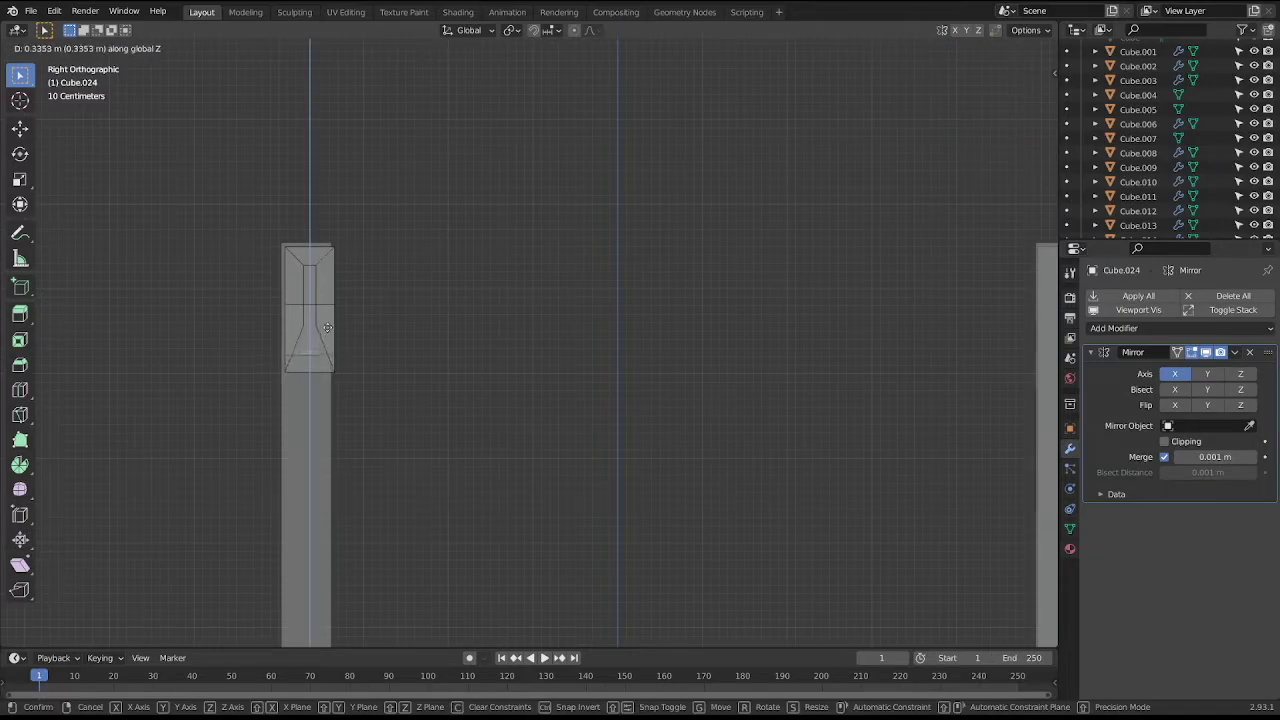
click(329, 312)
middle_drag(330, 310, 580, 322)
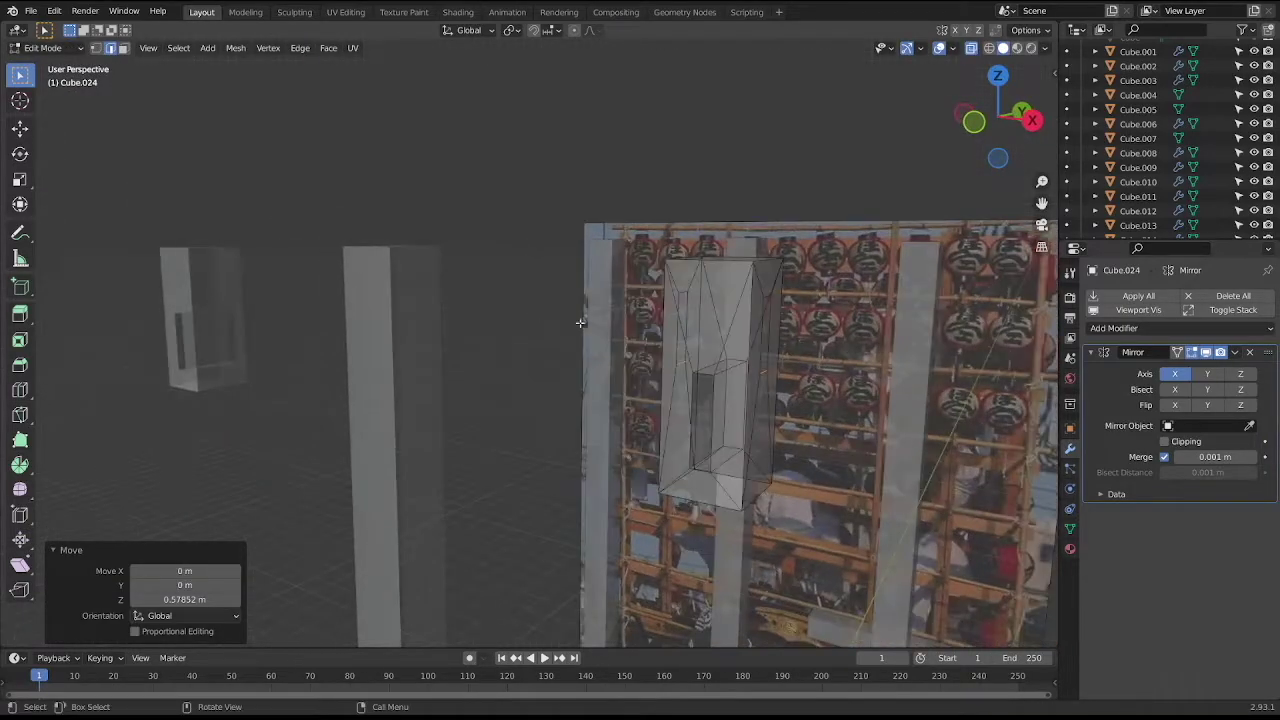
Lower the selection along Z by 0.11833 m in front view.
middle_drag(732, 375, 850, 349)
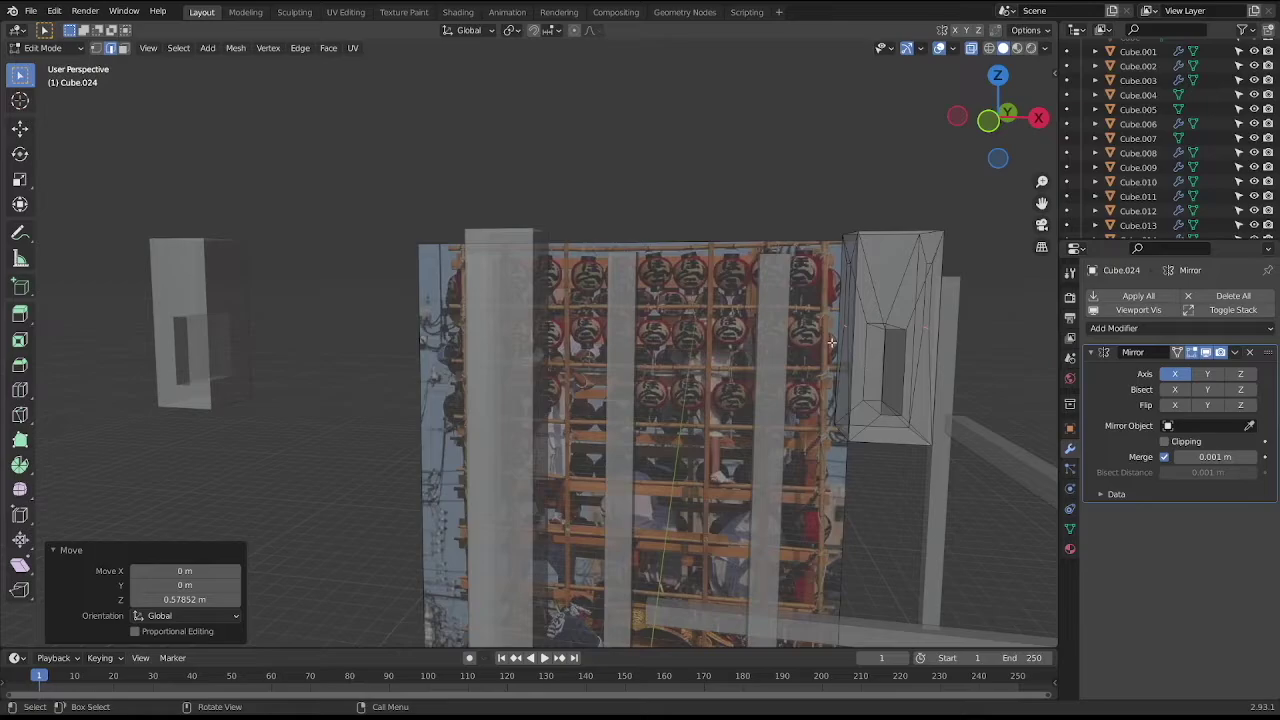
key(KP_1)
key(g)
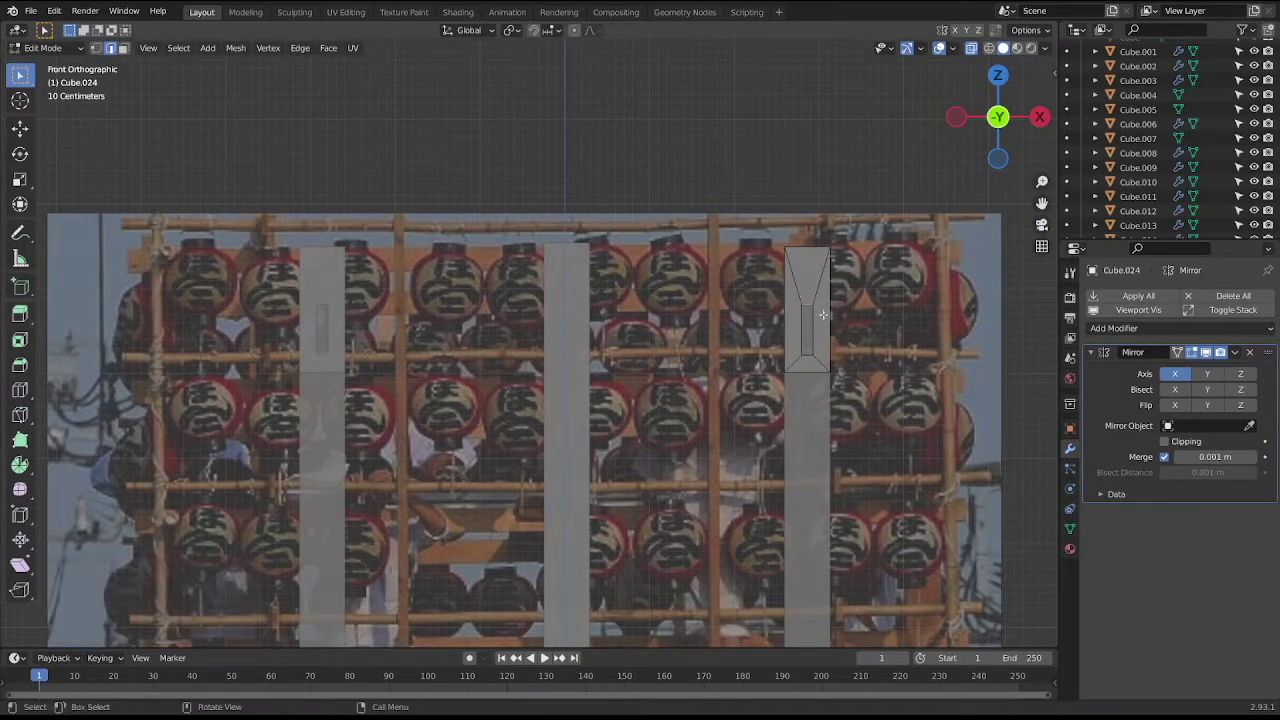
key(z)
click(822, 324)
middle_drag(822, 324, 698, 335)
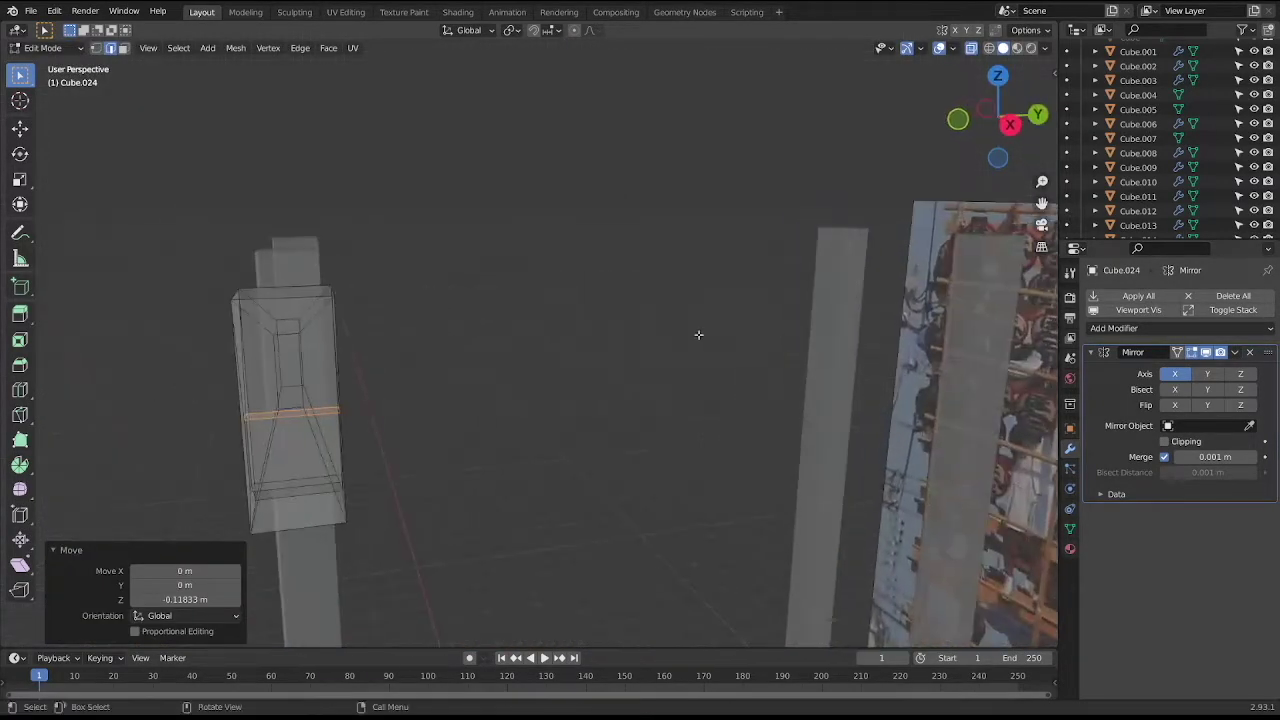
key(KP_3)
Check the block against the reference panels from the front and return to Object Mode.
mouse_move(280, 397)
middle_down()
mouse_move(349, 369)
mouse_move(383, 371)
mouse_move(390, 387)
middle_up()
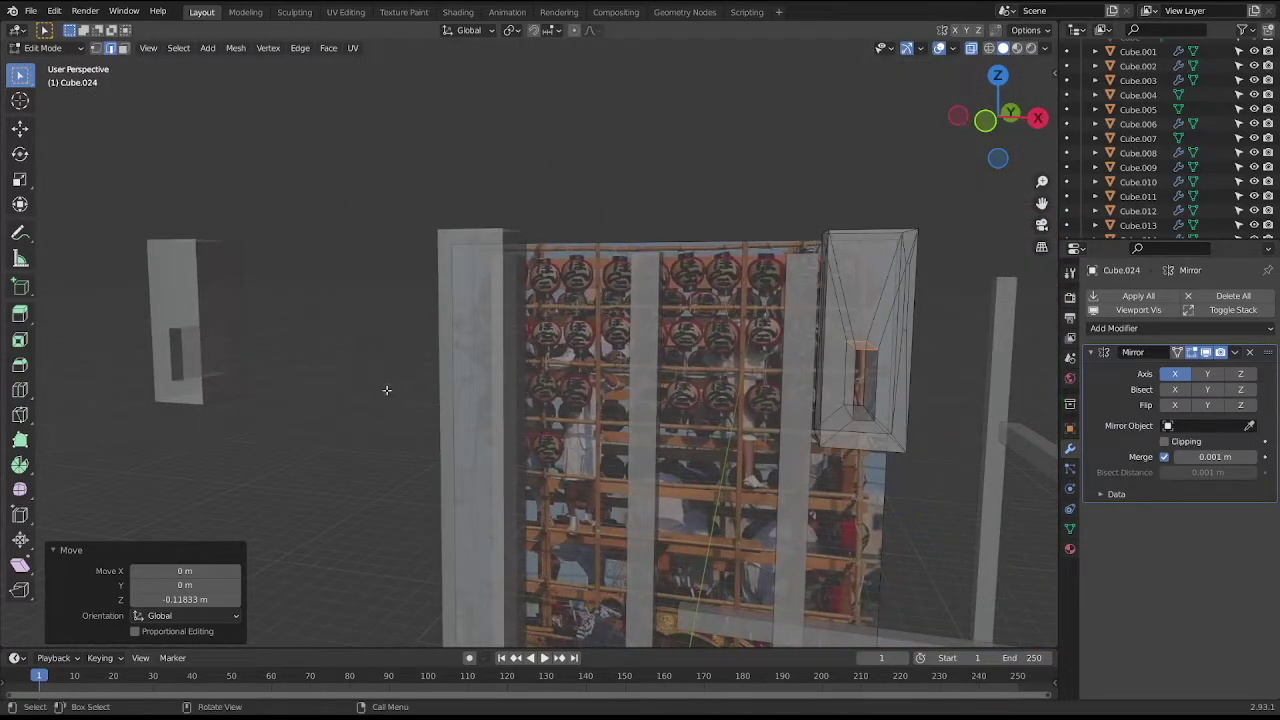
key(KP_1)
scroll(380, 393, down, 1)
click(464, 391)
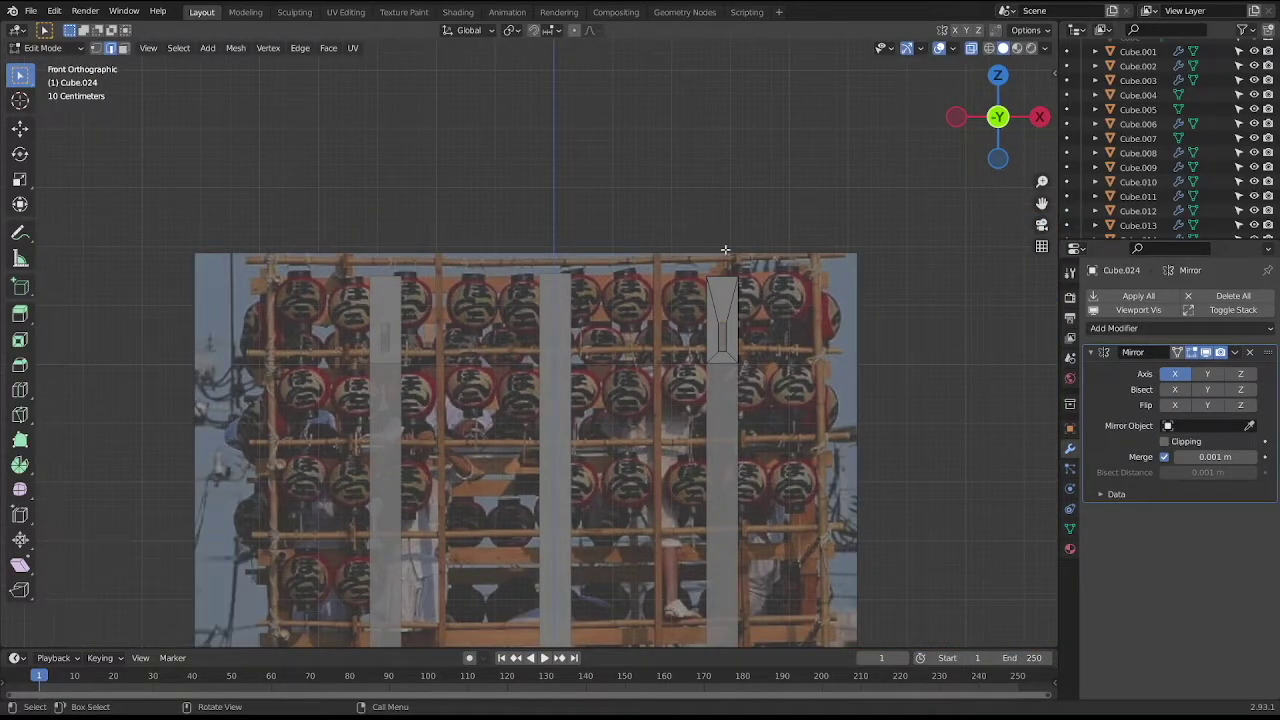
key(Tab)
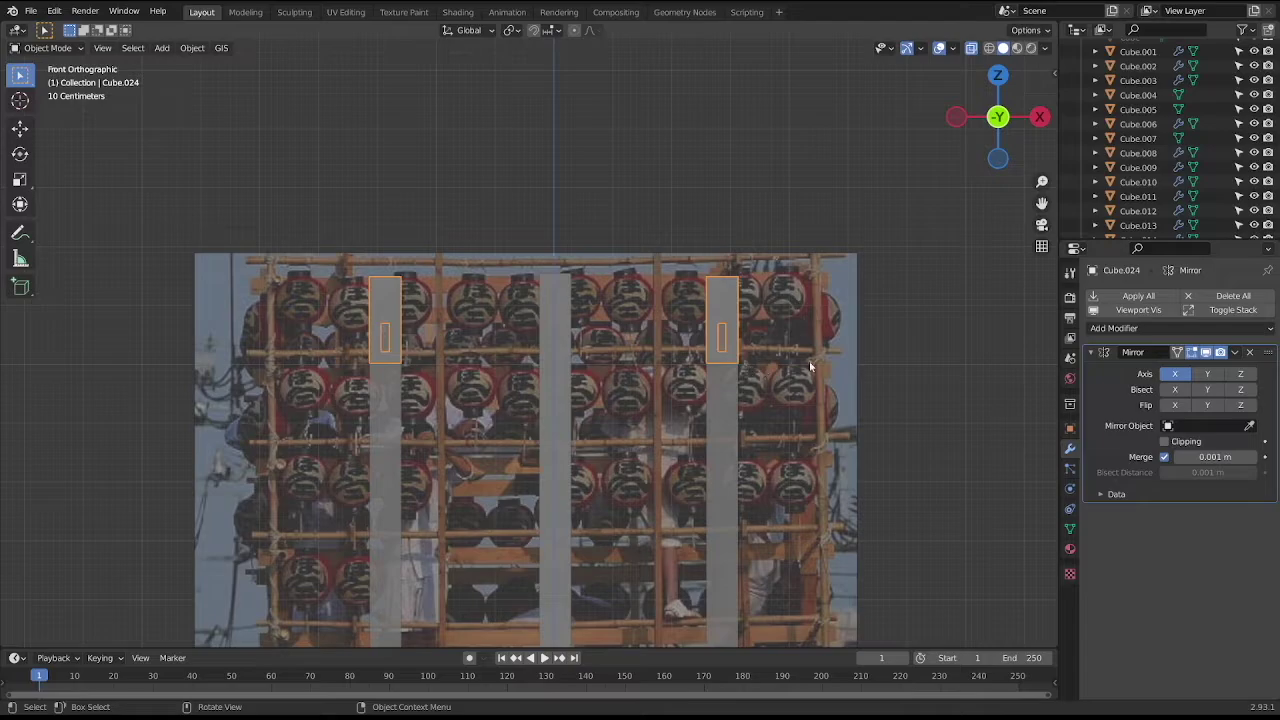
Add an Array modifier with Count 11 and relative offset X set to 0.
click(1113, 328)
click(1018, 370)
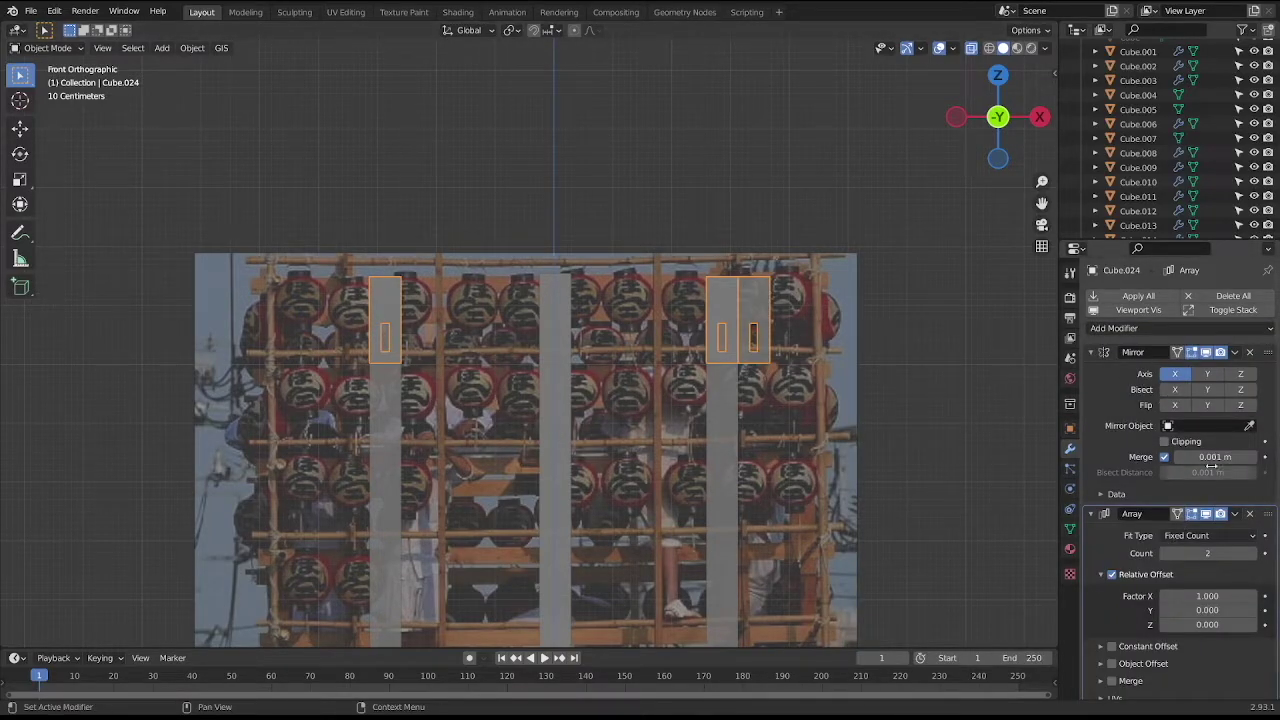
click(1250, 556)
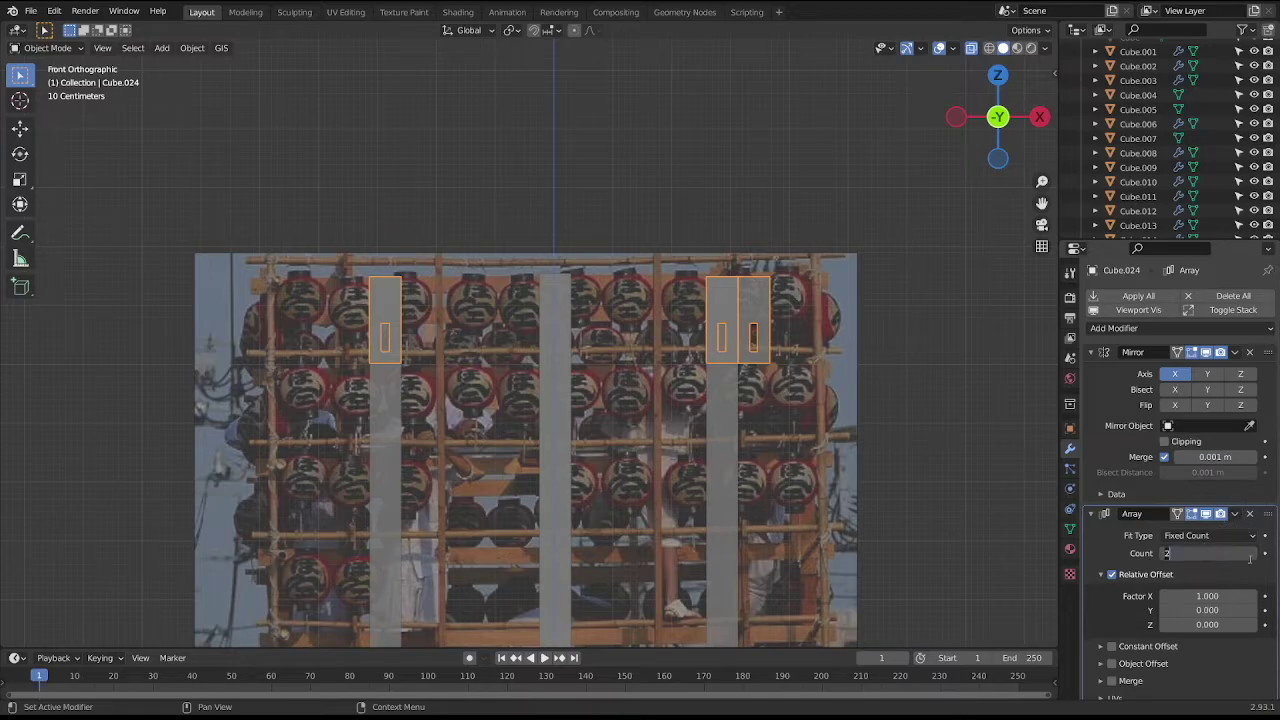
text(11)
key(Return)
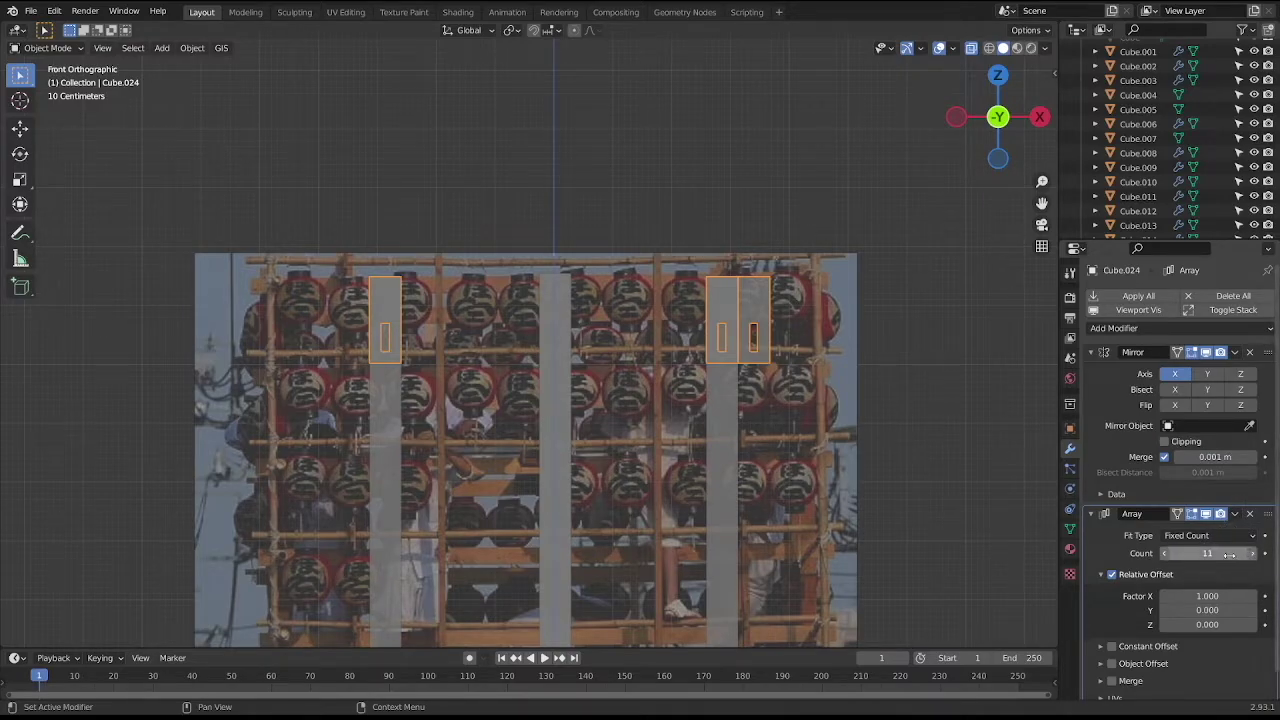
click(1195, 595)
text(0)
key(Return)
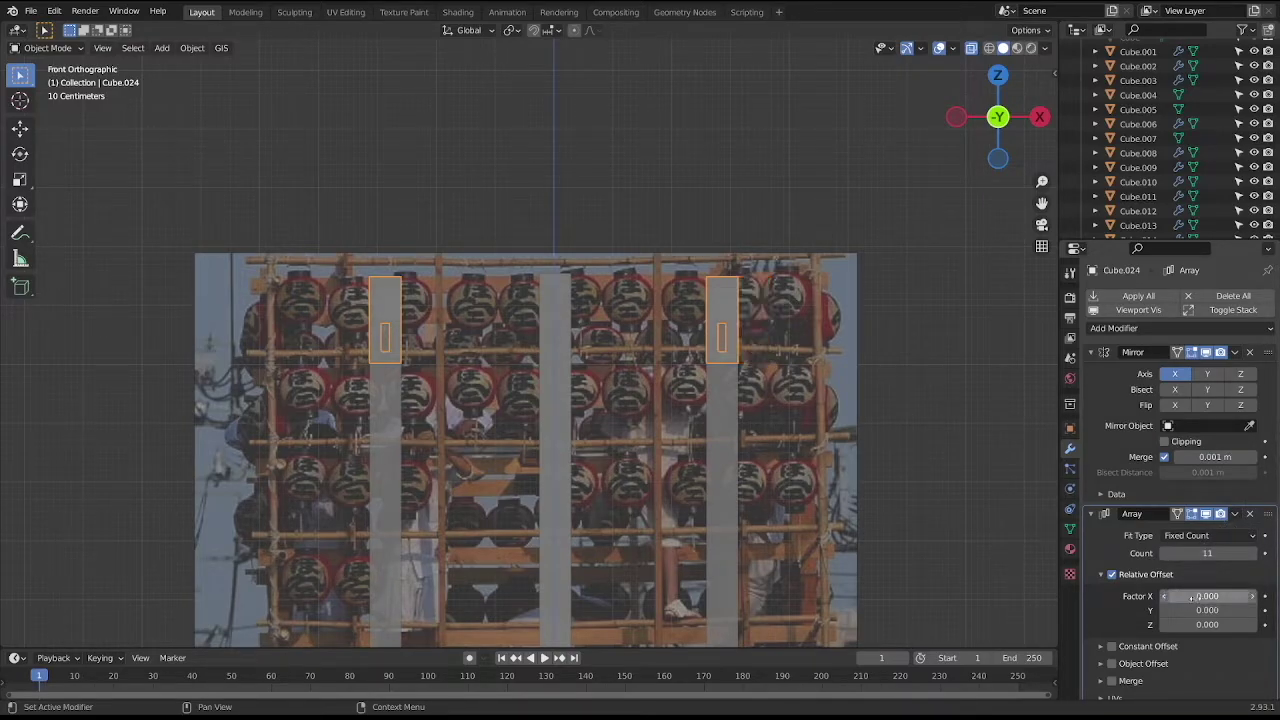
Set the array's relative offset Y to 0 and Z to -1 so copies run down the pillars.
click(1191, 609)
text(1)
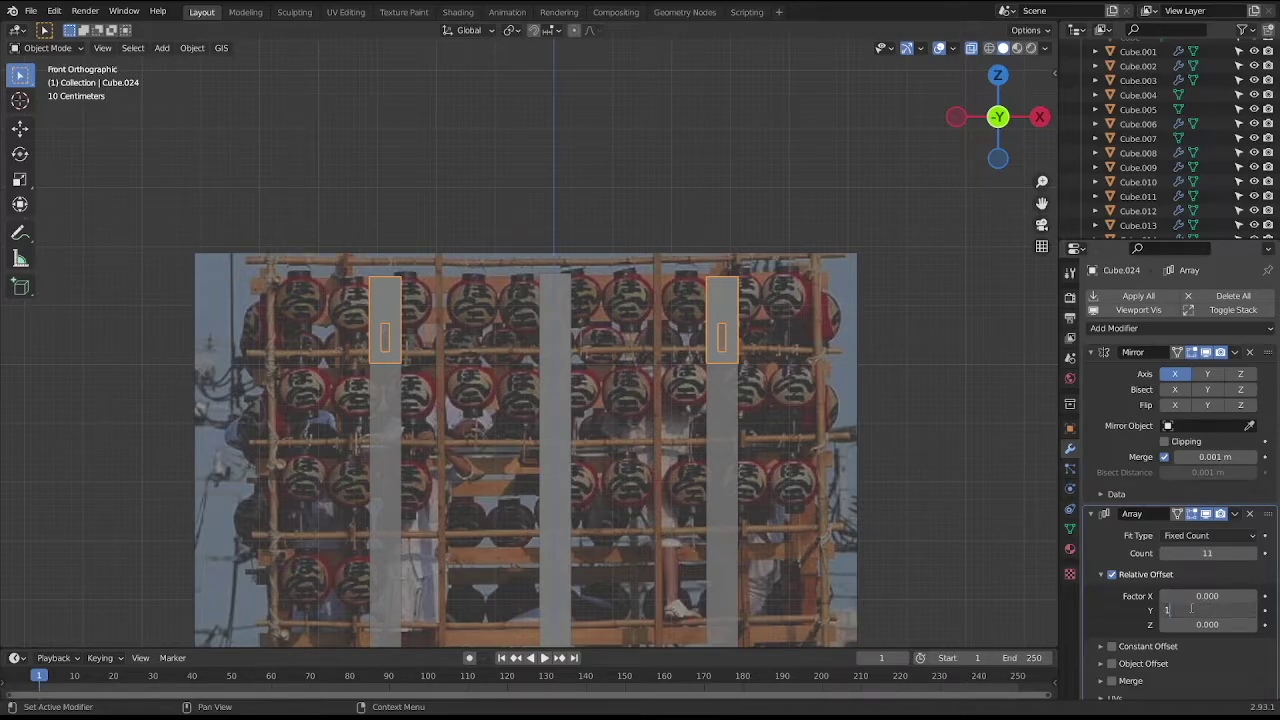
key(Return)
drag(1190, 609, 1201, 609)
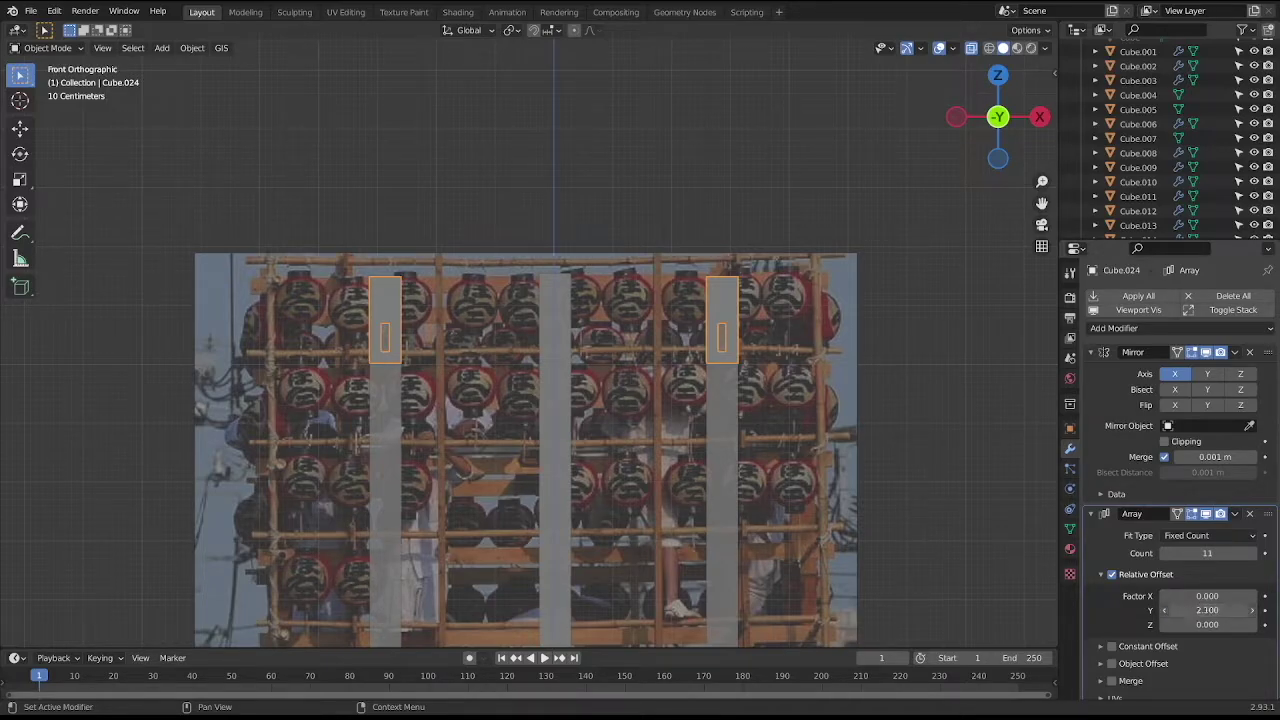
click(1193, 610)
key(Return)
drag(1187, 624, 1196, 624)
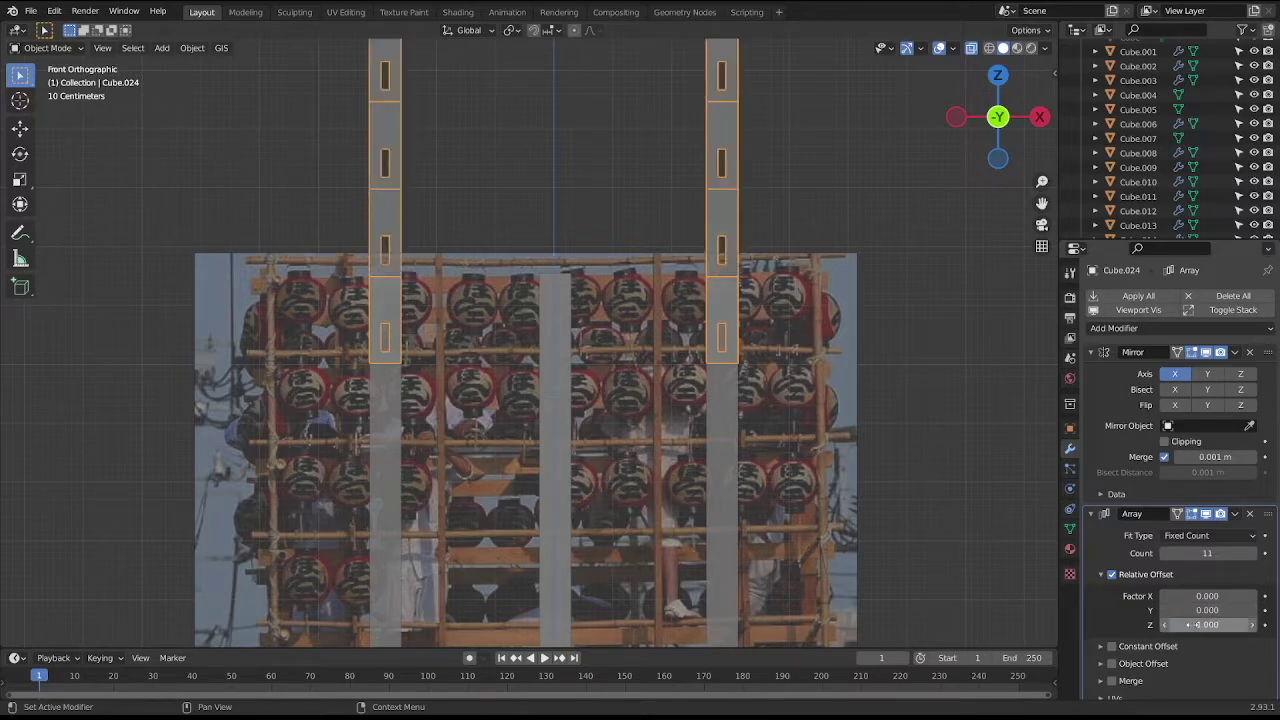
click(1195, 624)
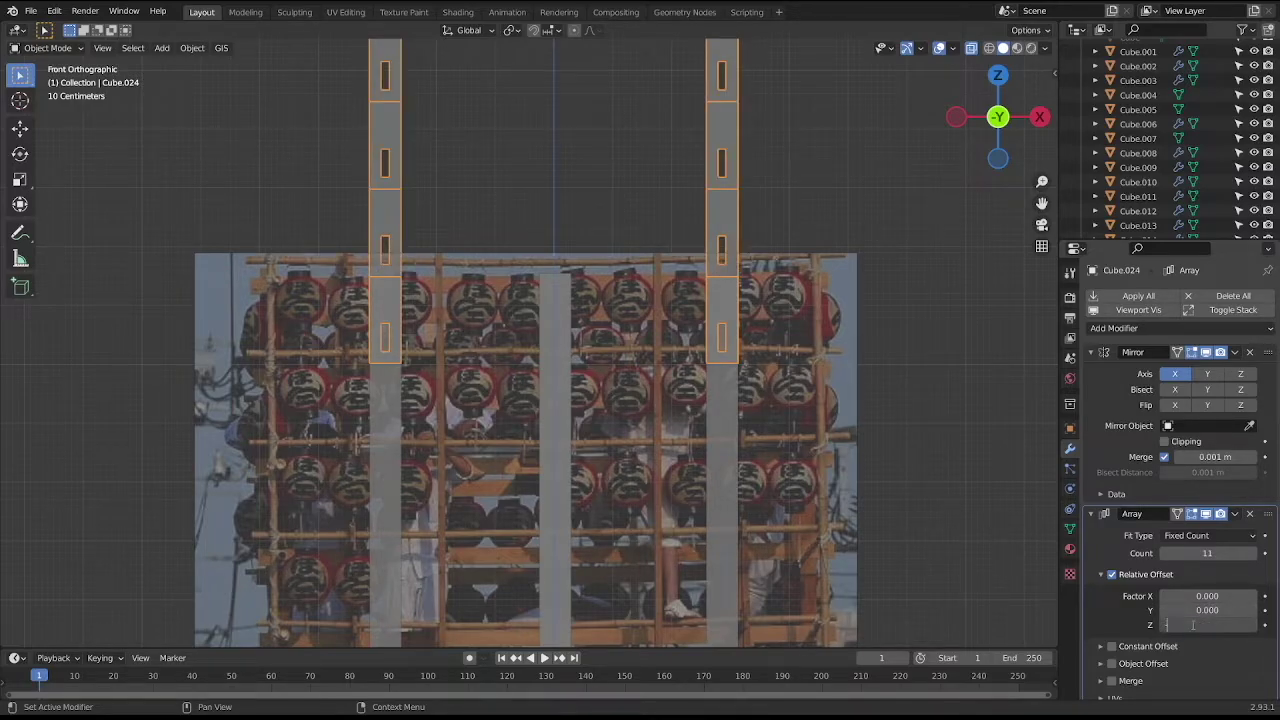
text(-1)
key(Return)
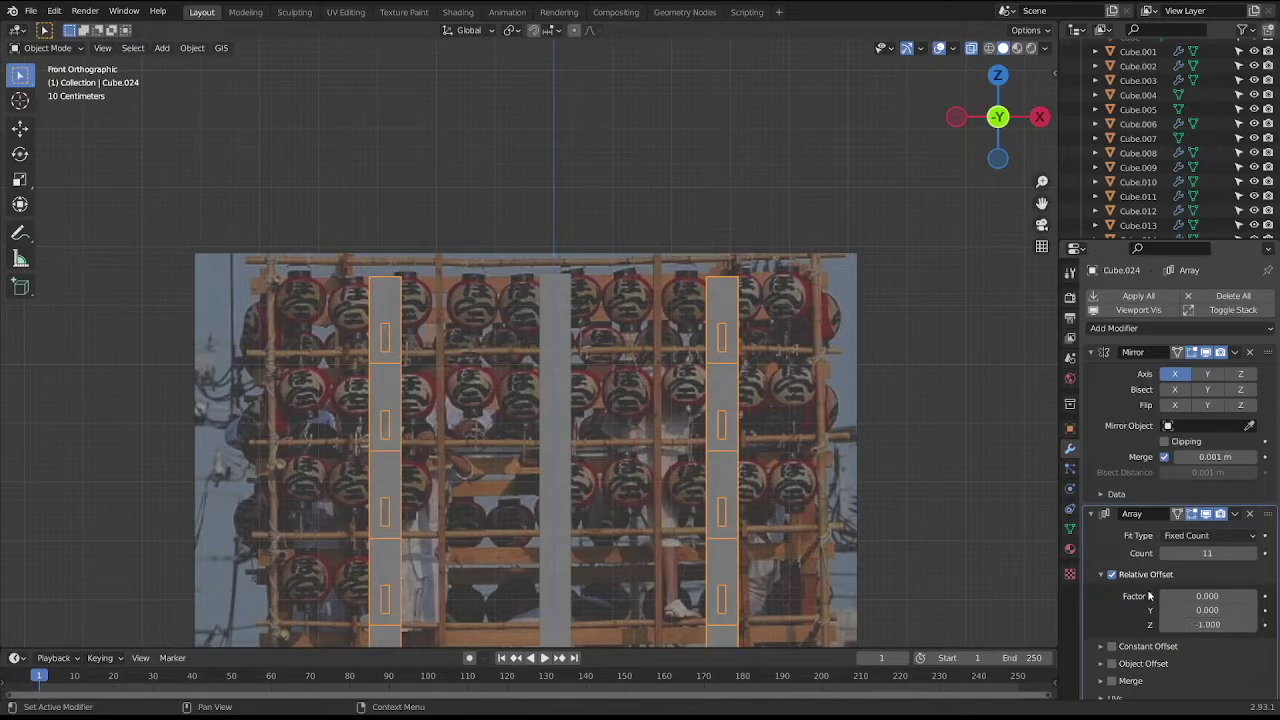
scroll(990, 510, down, 3)
scroll(783, 451, down, 2)
middle_drag(783, 451, 690, 451)
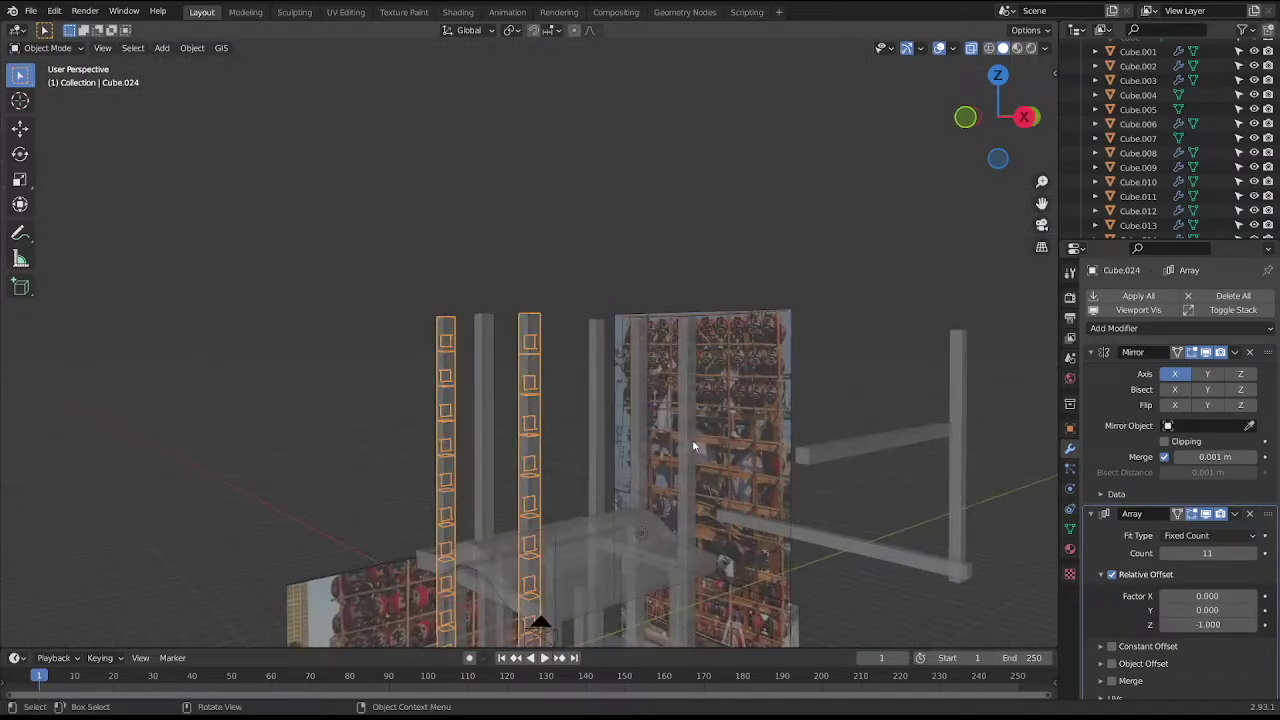
Orbit around the arrayed pillars, then enter Edit Mode on the rung block in right side view.
key(Tab)
key(Tab)
middle_drag(573, 301, 541, 330)
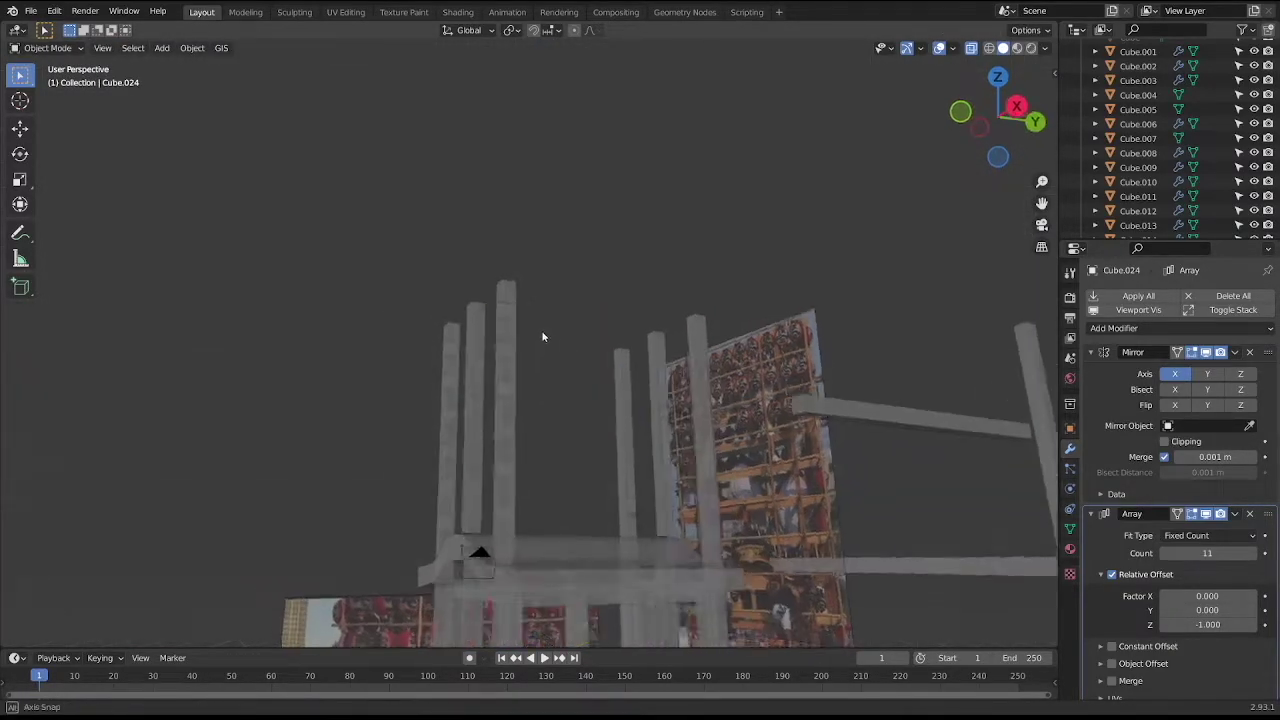
key(KP_1)
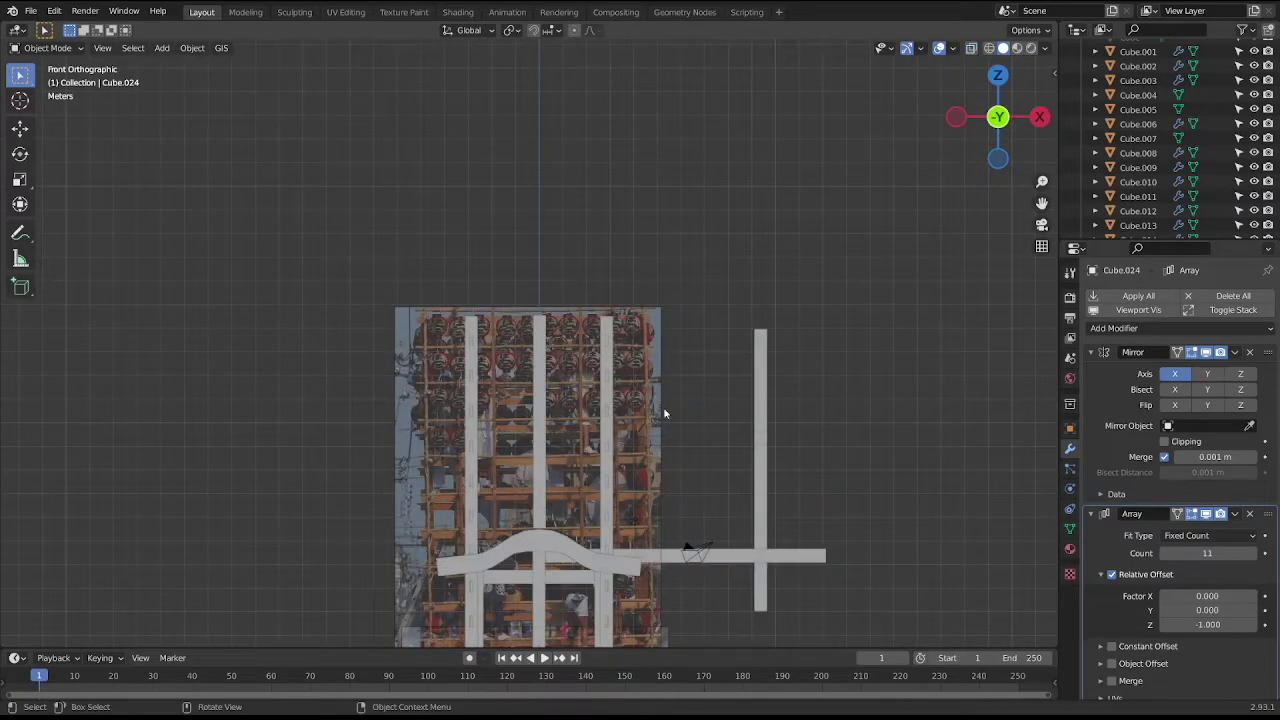
mouse_move(691, 443)
middle_down()
mouse_move(675, 457)
mouse_move(477, 468)
middle_up()
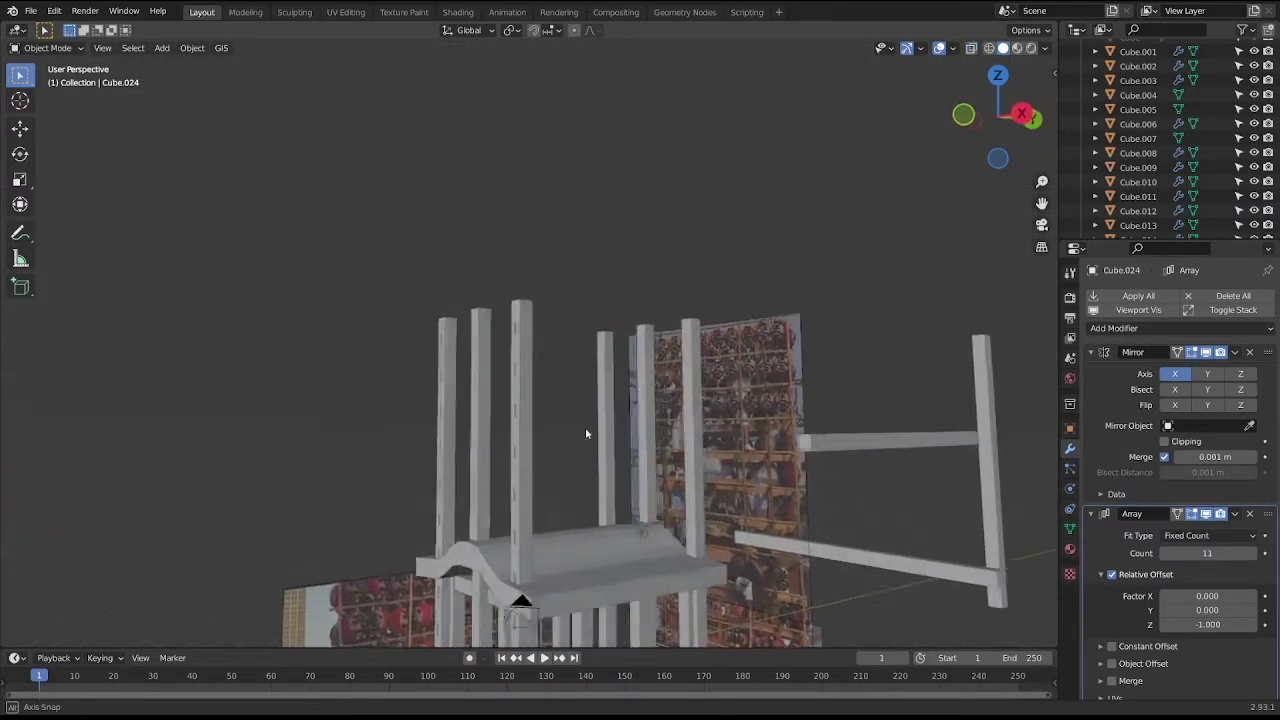
middle_drag(476, 461, 576, 396)
middle_drag(548, 353, 532, 364)
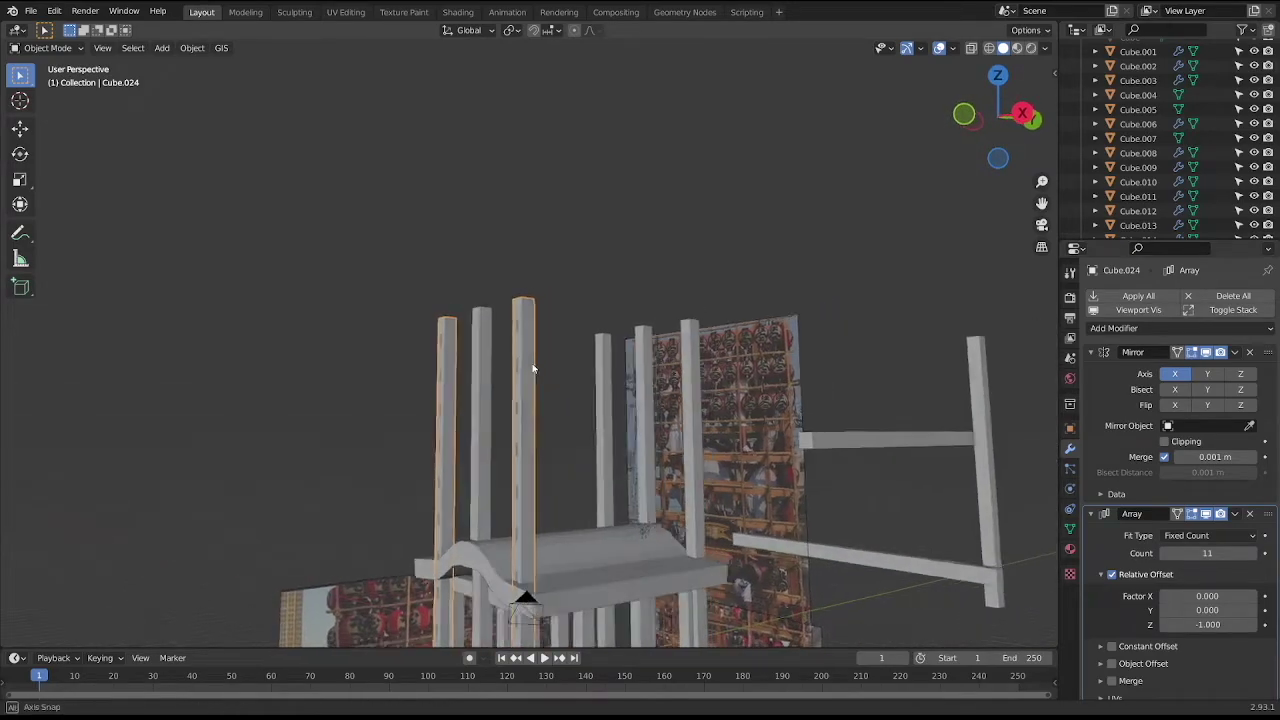
key(Tab)
key(KP_3)
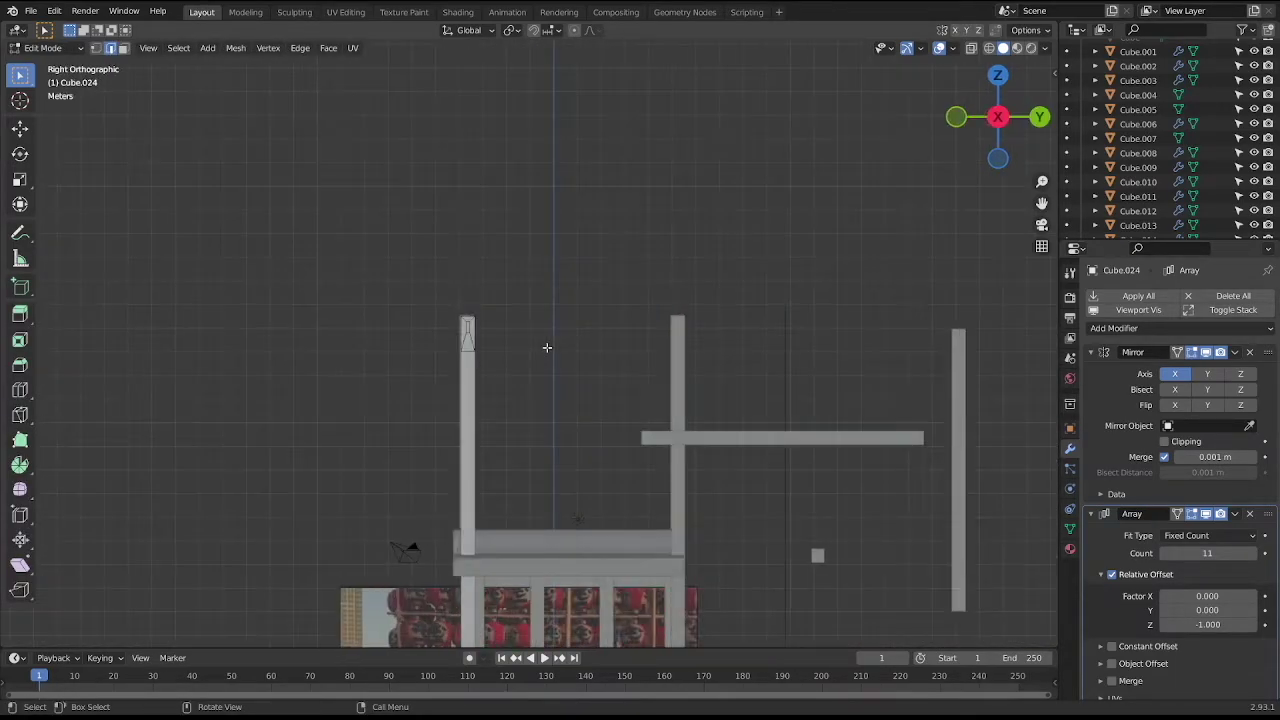
Switch to face selection and delete the rung block's selected faces.
scroll(457, 317, up, 4)
shift+middle_drag(457, 317, 667, 352)
scroll(667, 352, up, 4)
key(3)
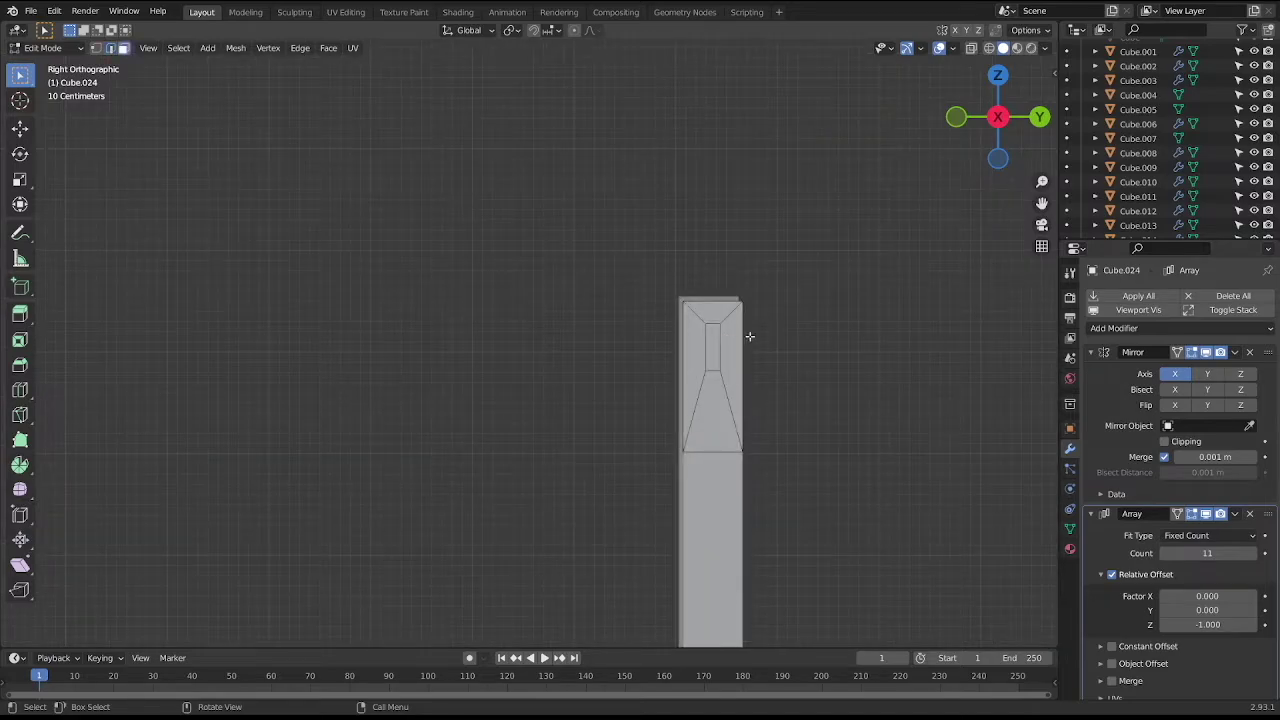
key(x)
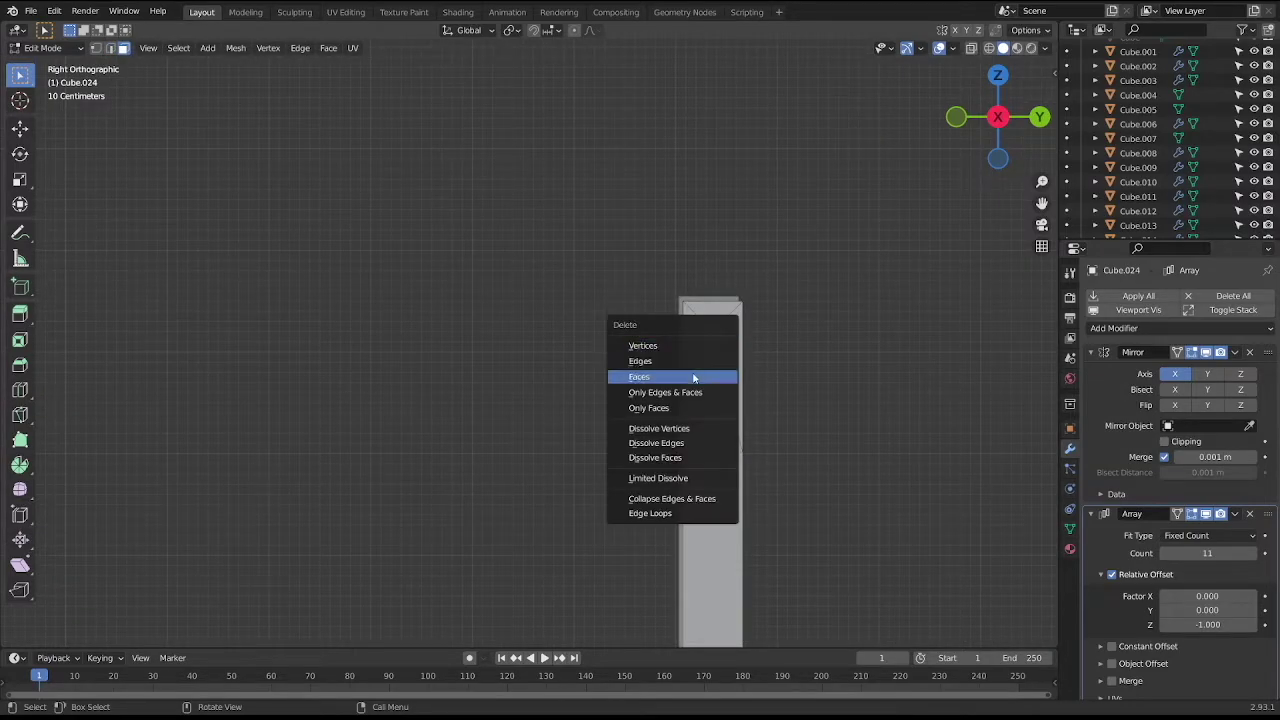
click(696, 372)
key(x)
click(714, 339)
Select the slot's top inner face, revert the edit with undo, and return to Object Mode.
key(1)
drag(699, 319, 727, 327)
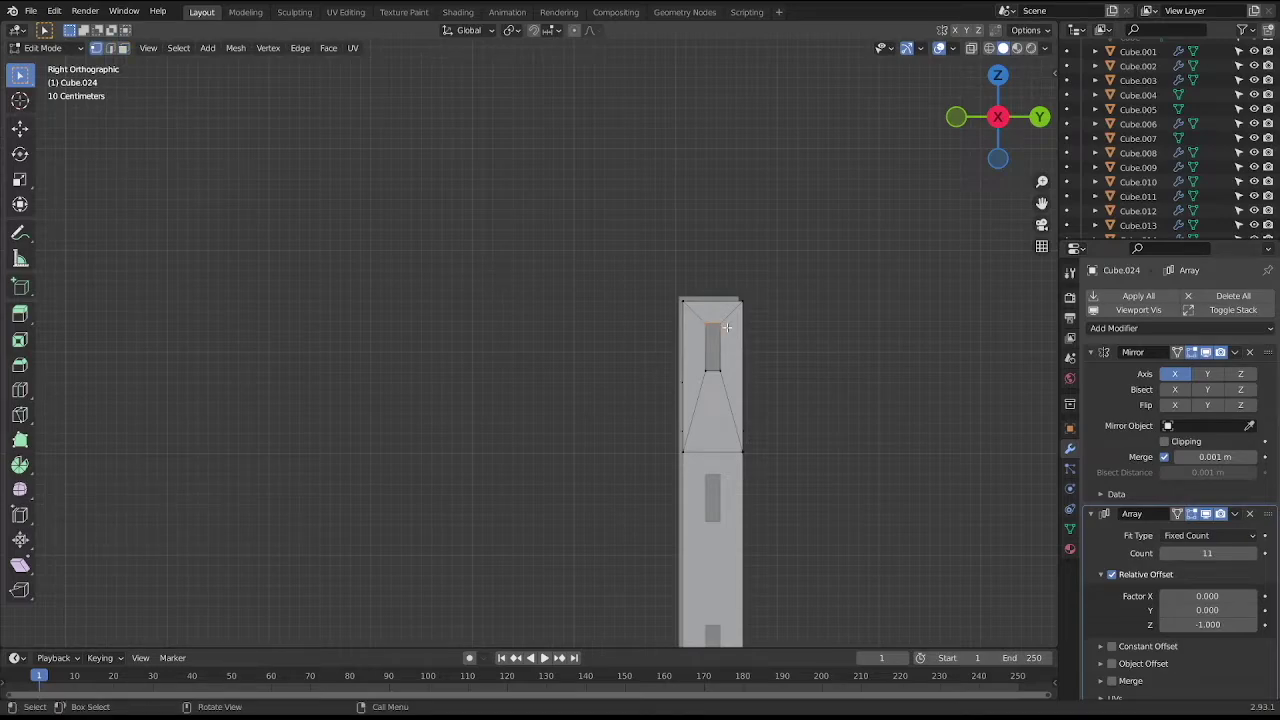
key(ctrl+z)
click(742, 338)
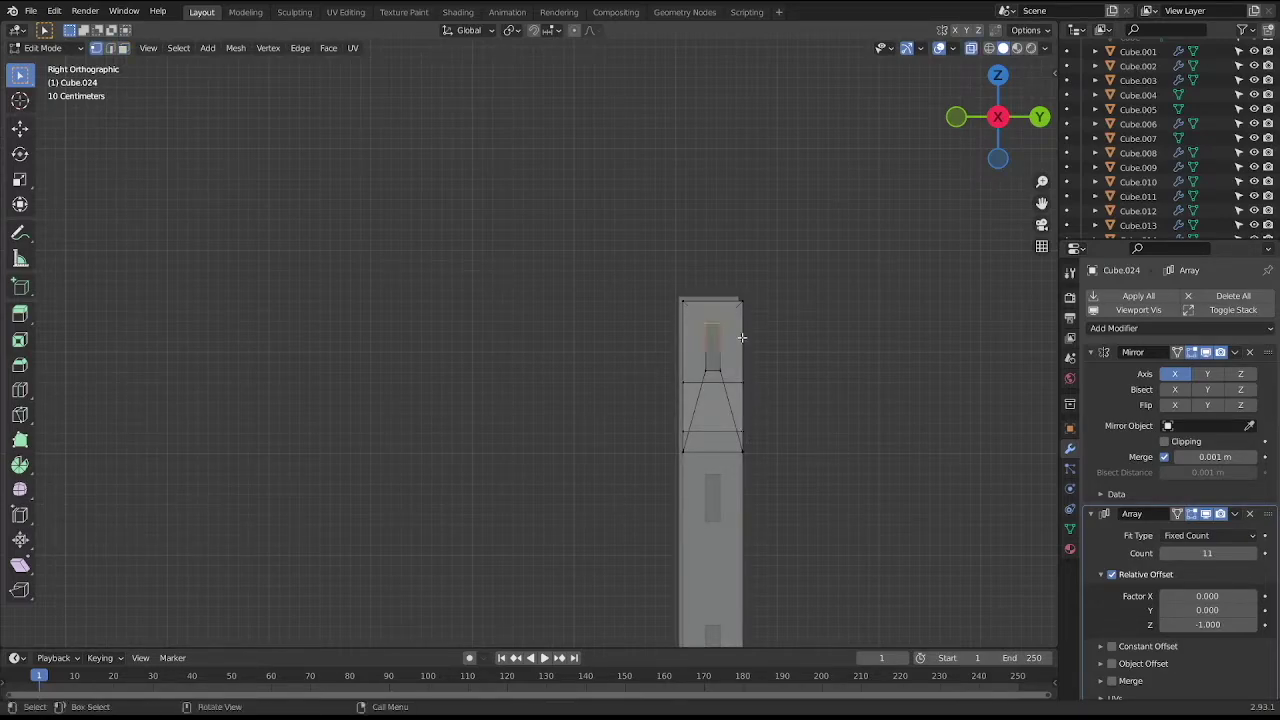
shift+click(730, 332)
key(ctrl+z)
key(Tab)
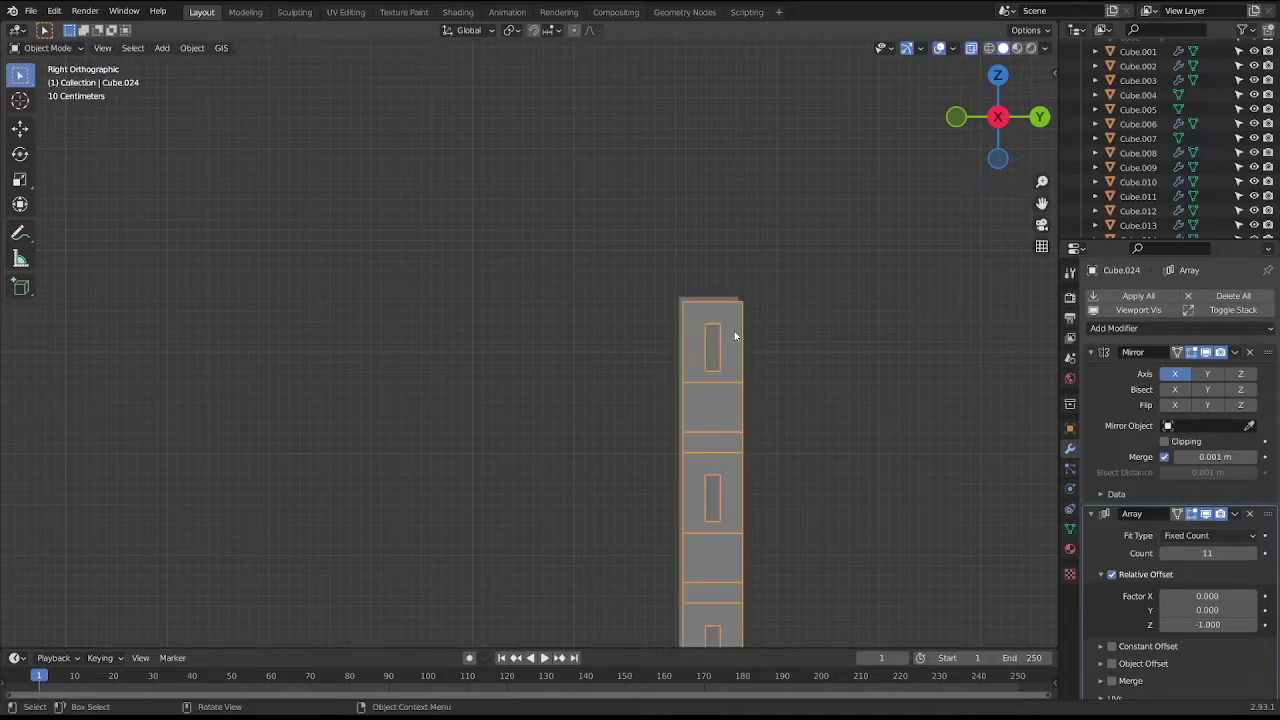
scroll(750, 330, down, 3)
mouse_move(763, 323)
middle_down()
mouse_move(807, 337)
mouse_move(893, 331)
middle_up()
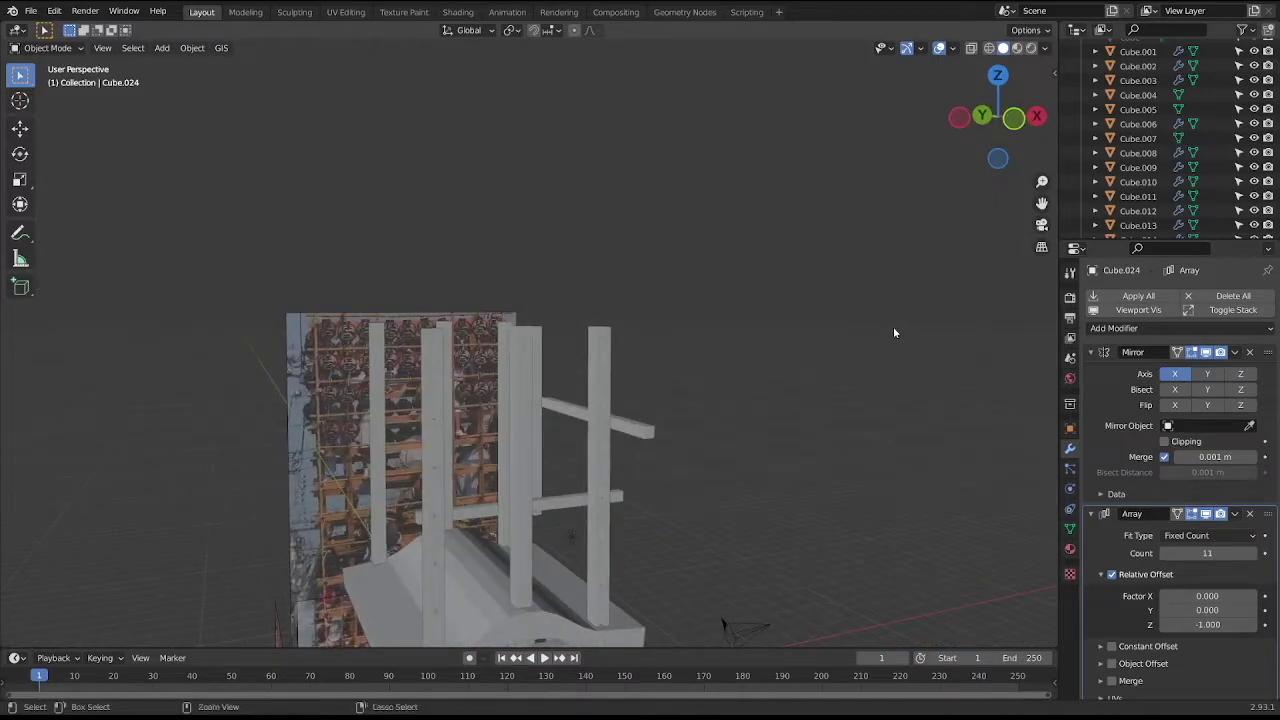
Save, then duplicate the arrayed rung object and place the copy up and to the left.
key(ctrl+s)
middle_drag(893, 331, 797, 337)
key(KP_3)
key(KP_1)
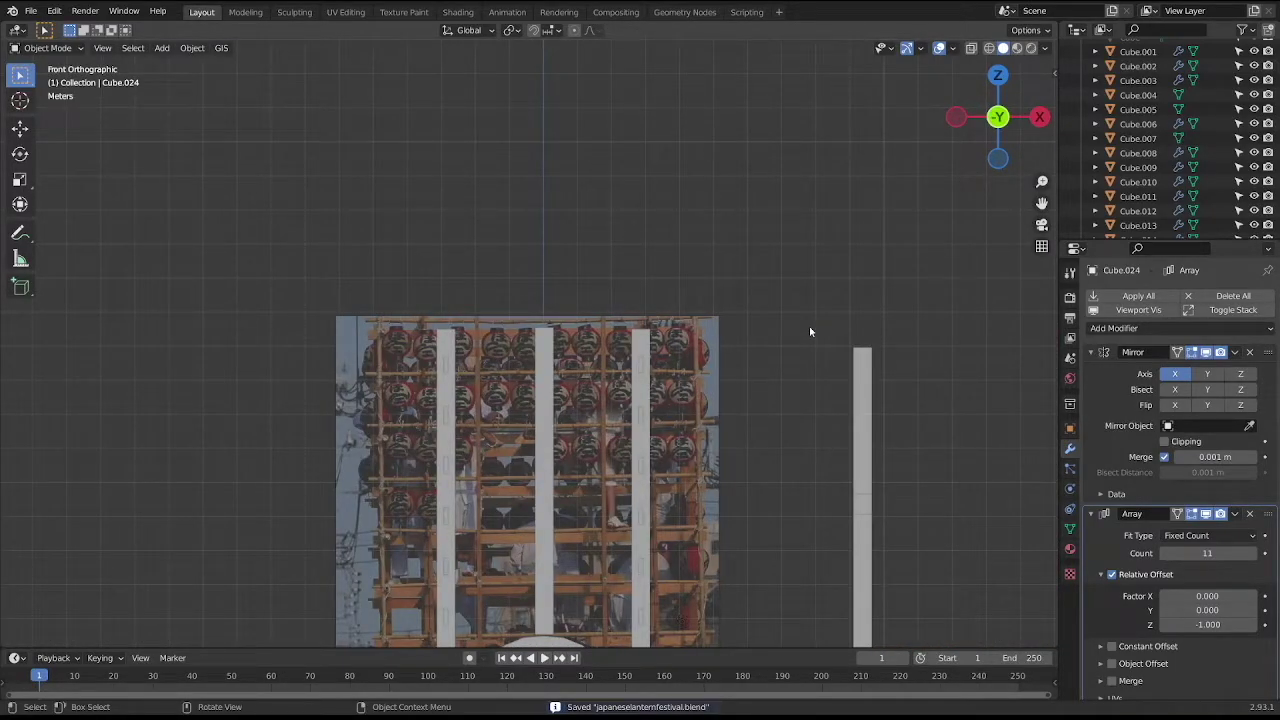
click(643, 346)
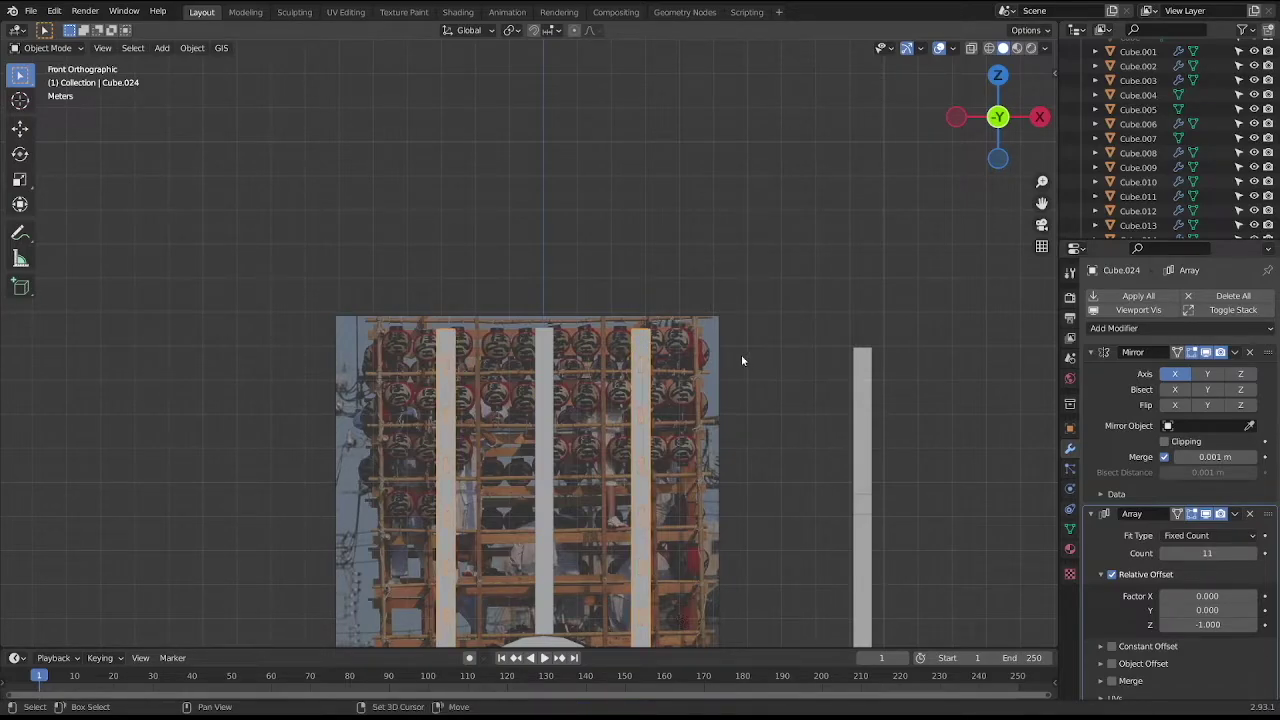
key(shift+d)
click(679, 314)
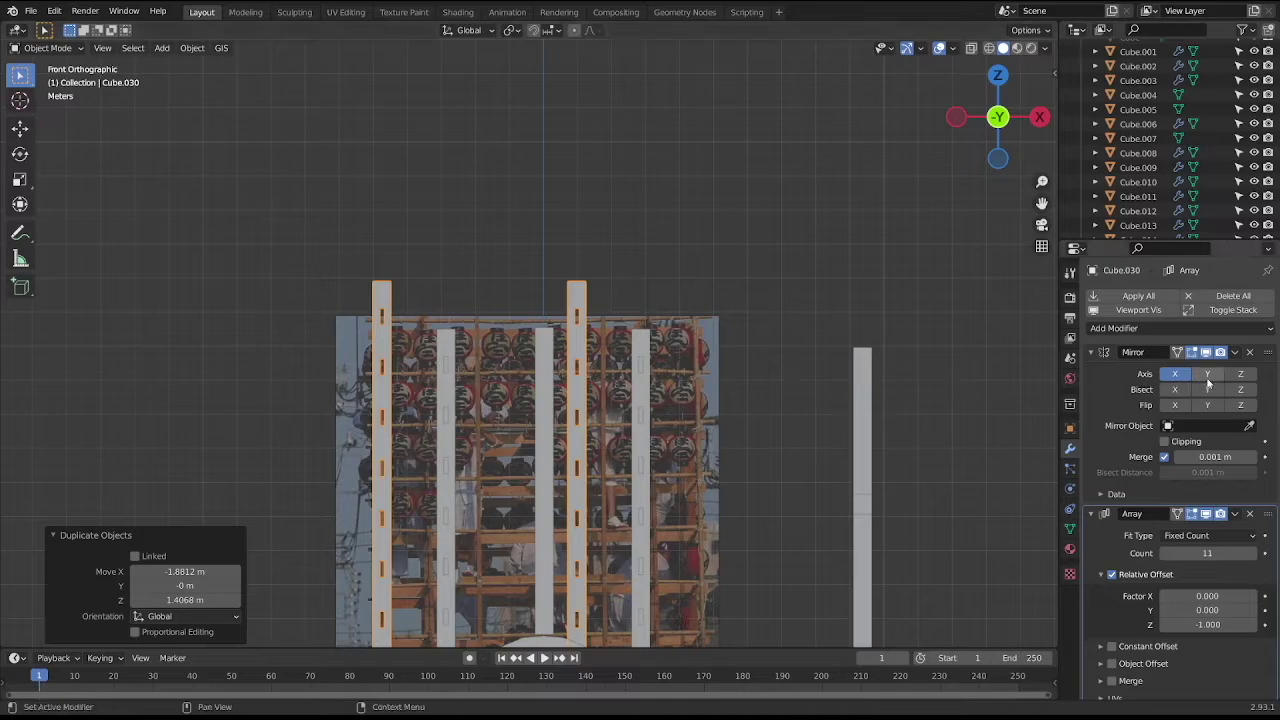
Remove the mirror from the duplicate rungs and keep its array count at 8.
click(1249, 352)
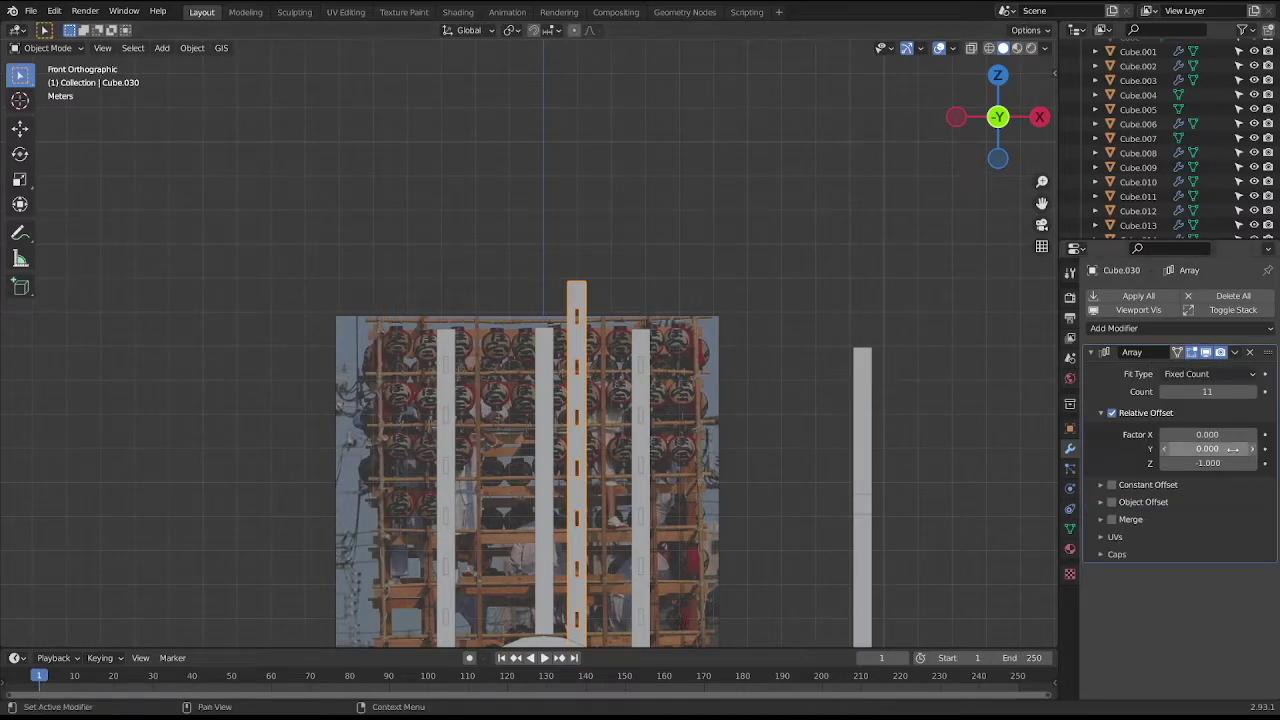
click(1207, 391)
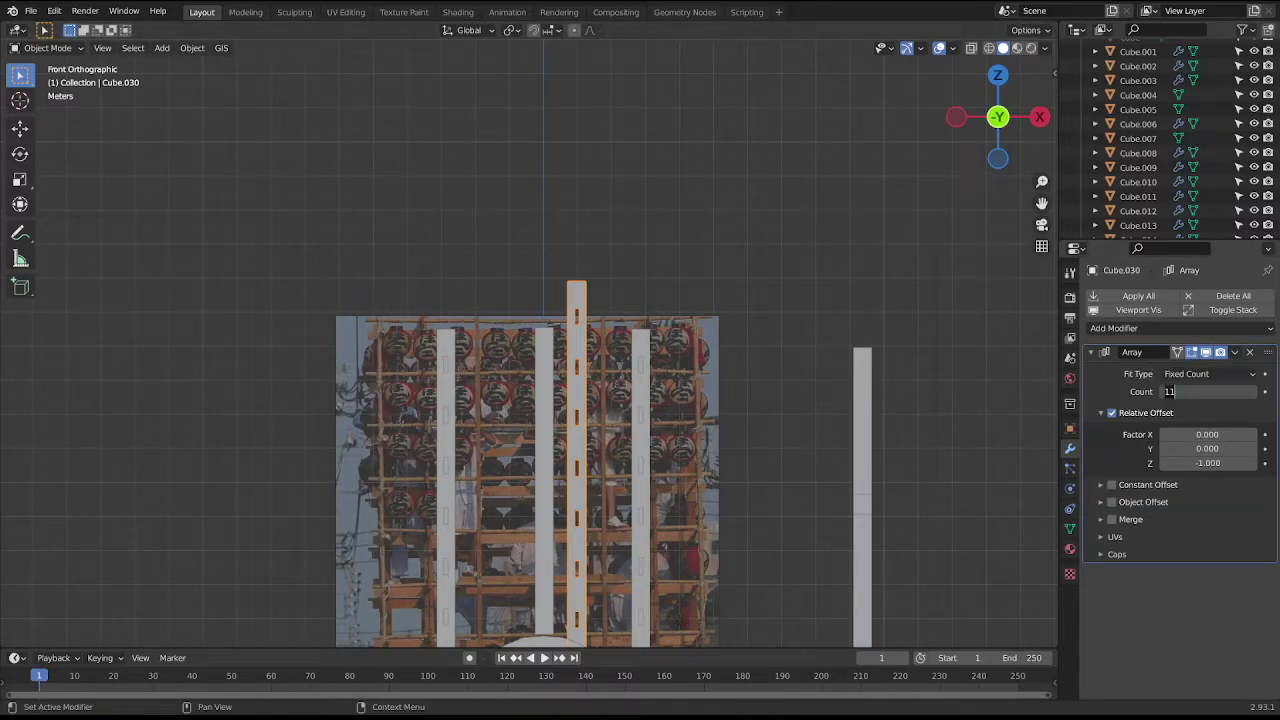
text(8)
key(Return)
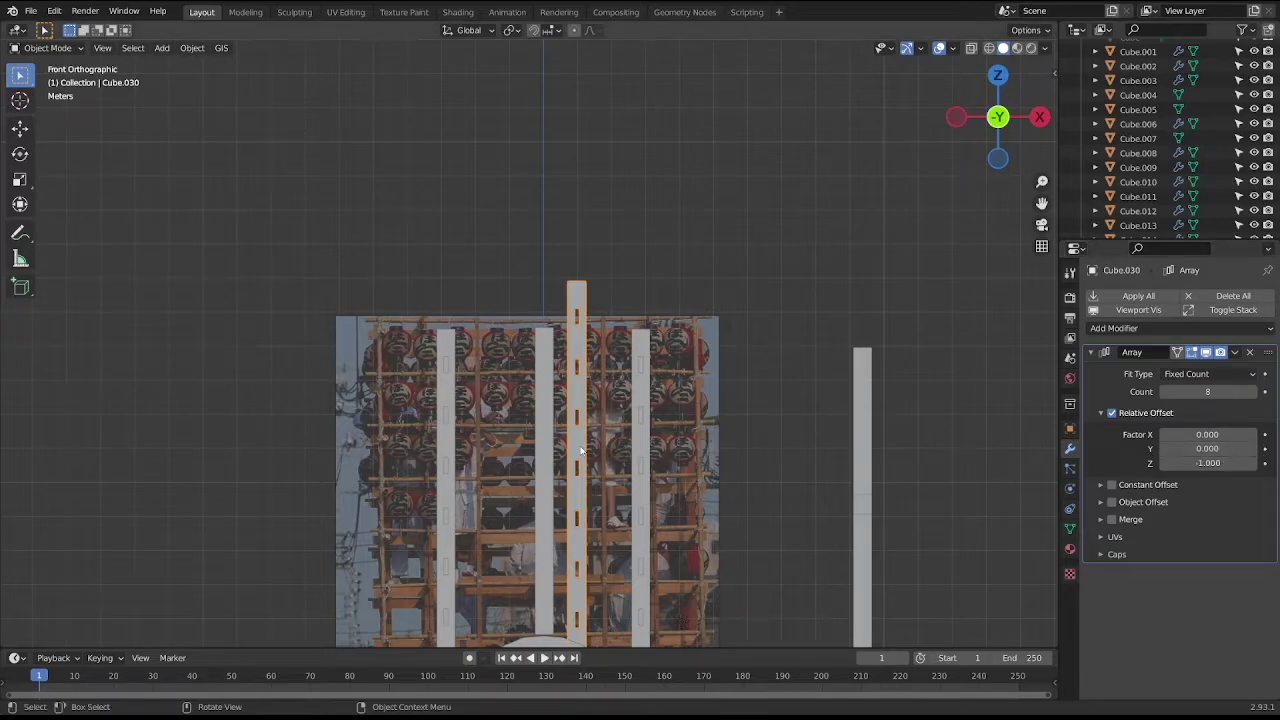
scroll(624, 437, down, 3)
scroll(626, 436, up, 1)
scroll(630, 434, up, 1)
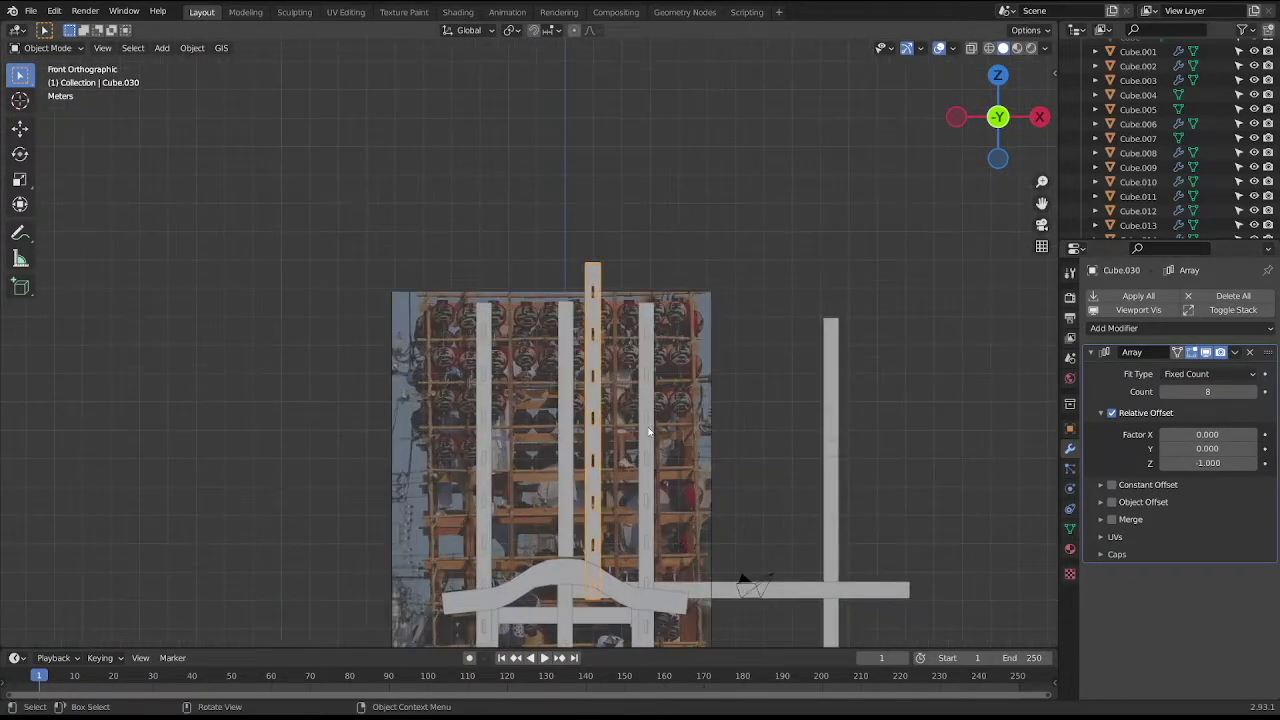
scroll(640, 432, up, 2)
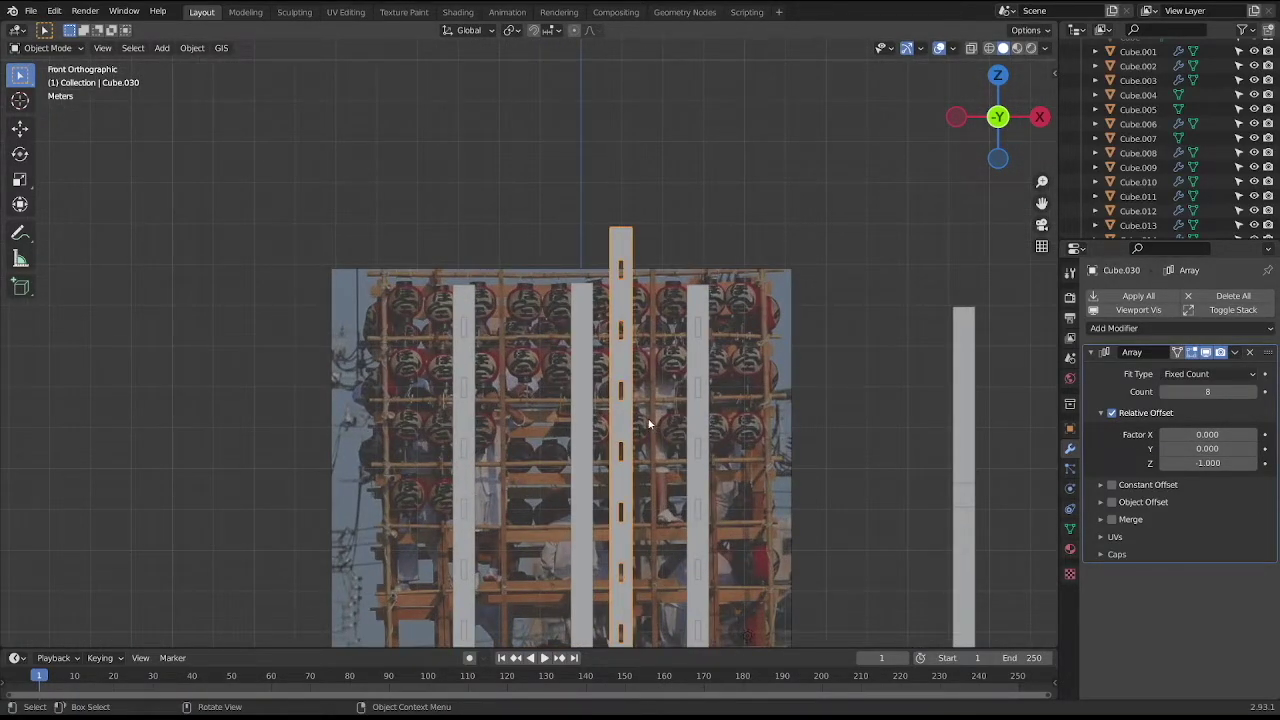
Move centre pillar Cube.030 left and down and reduce its array to 6 segments.
key(g)
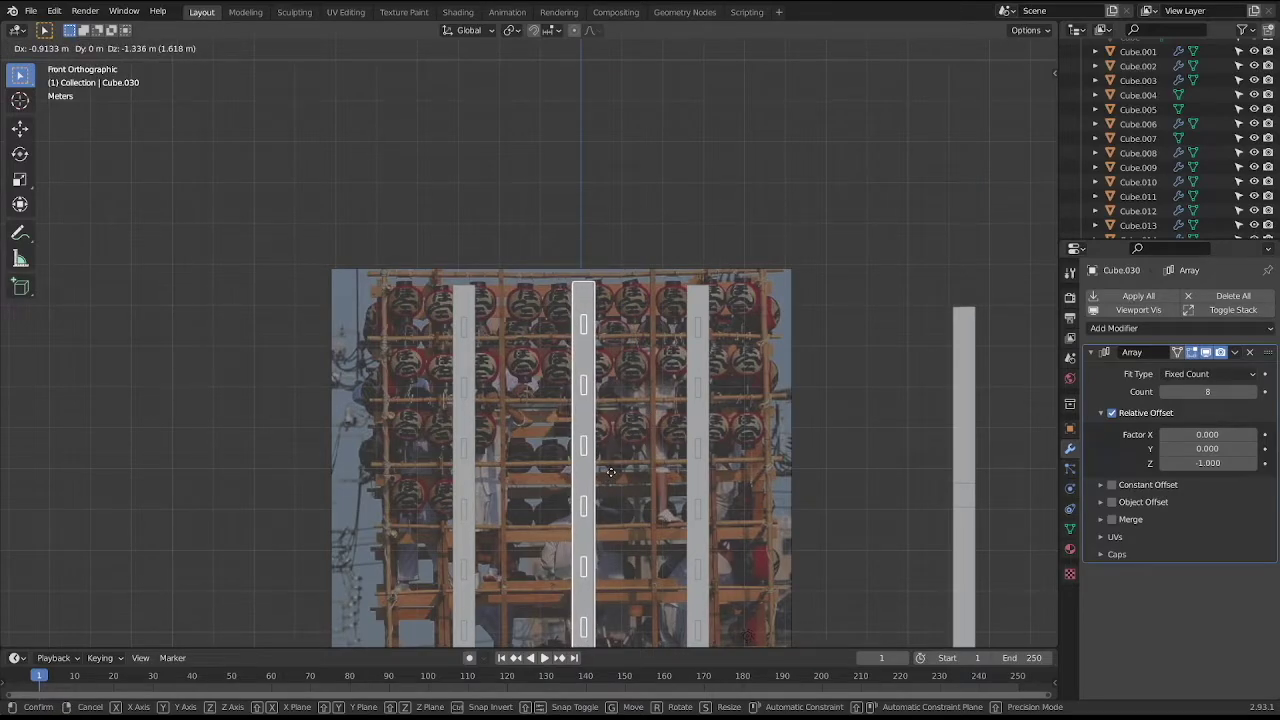
click(610, 471)
scroll(610, 471, down, 3)
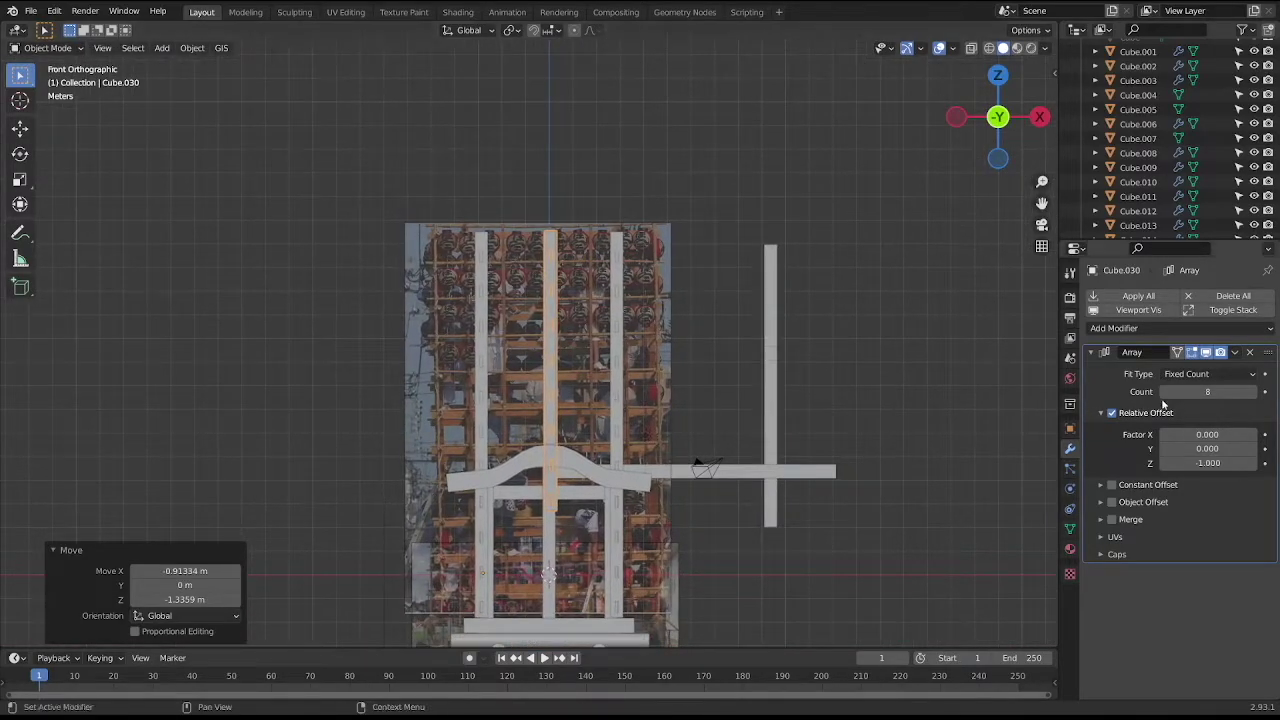
click(1166, 392)
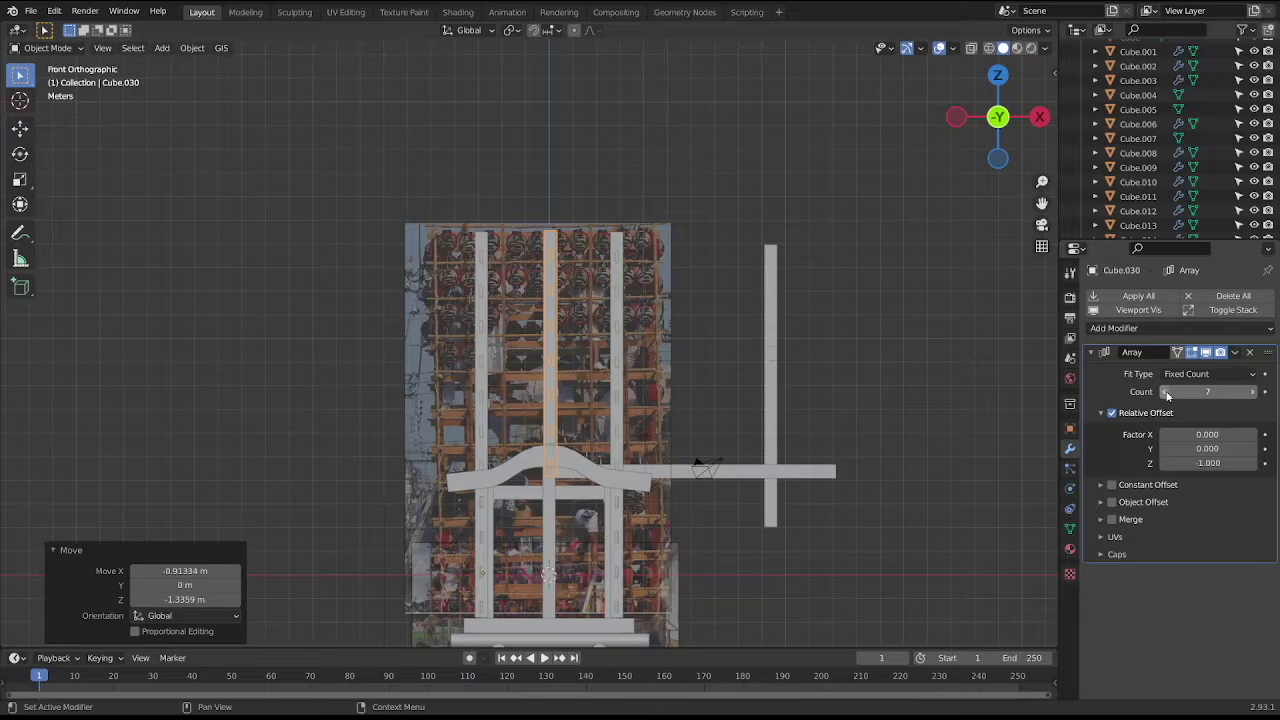
click(1166, 392)
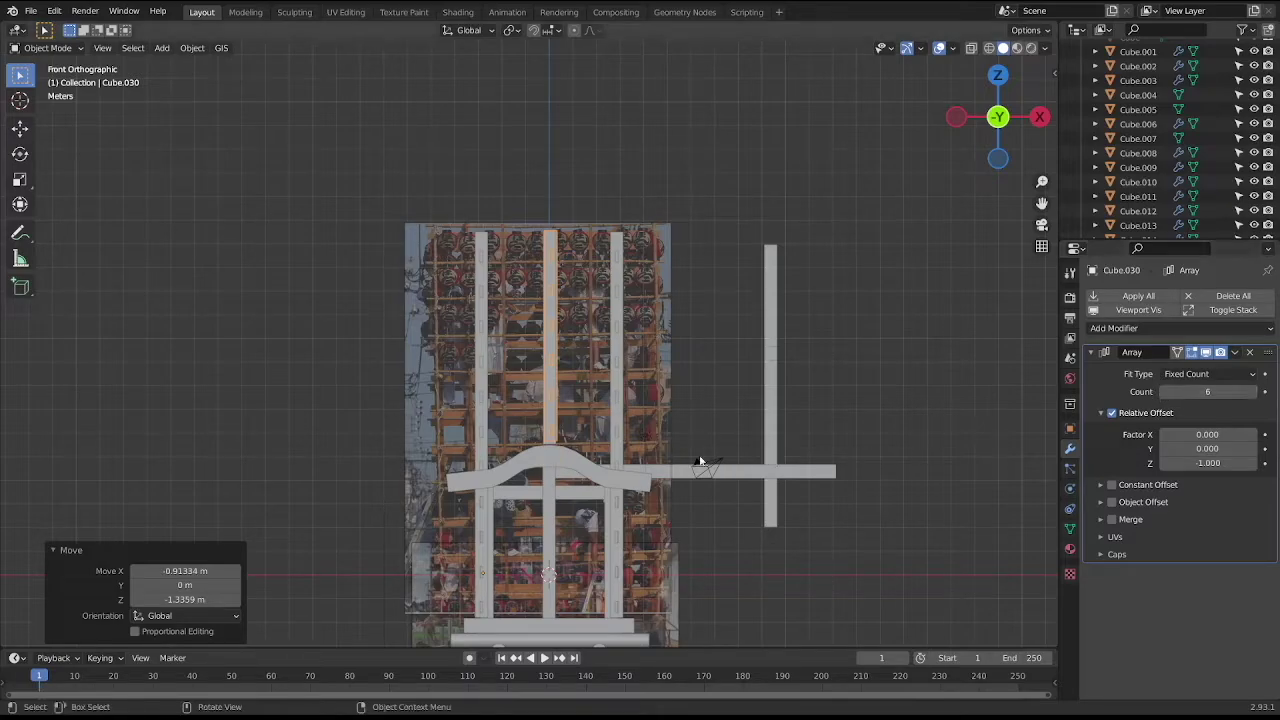
Shift pillar Cube.026 along X, then delete Cube.026.
mouse_move(710, 412)
middle_down()
mouse_move(592, 390)
mouse_move(618, 452)
middle_up()
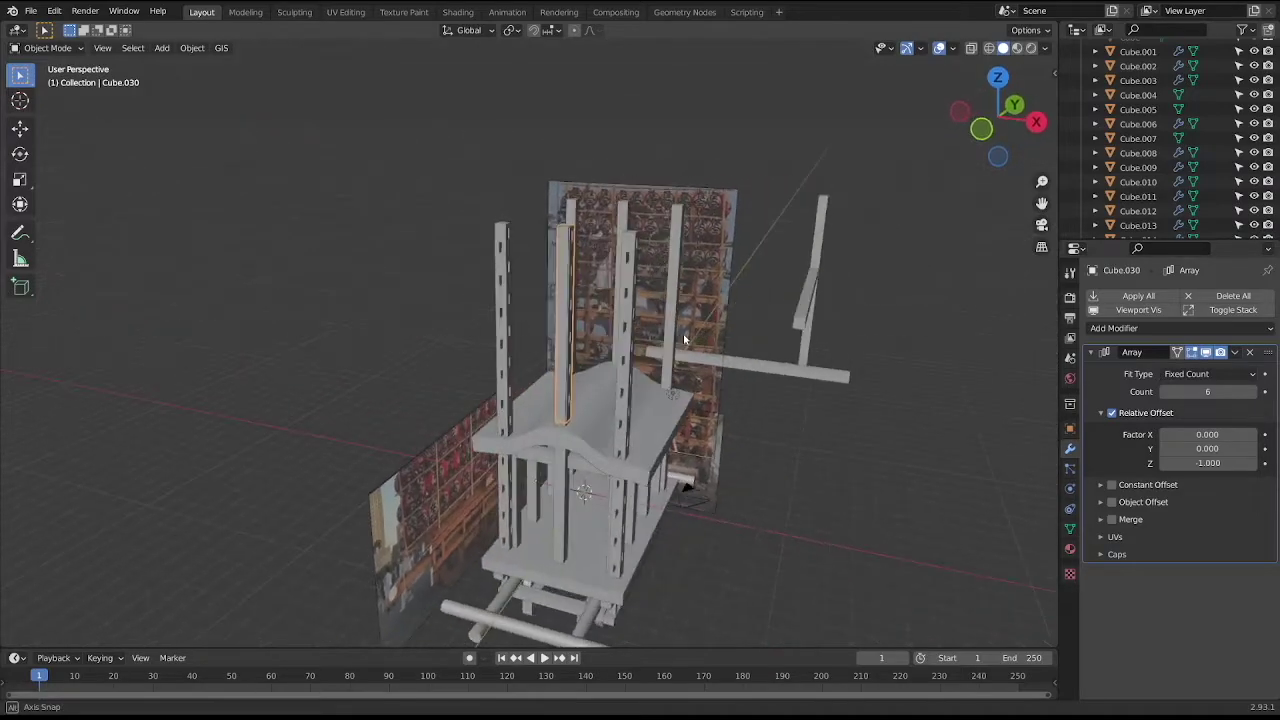
scroll(618, 452, up, 3)
click(577, 539)
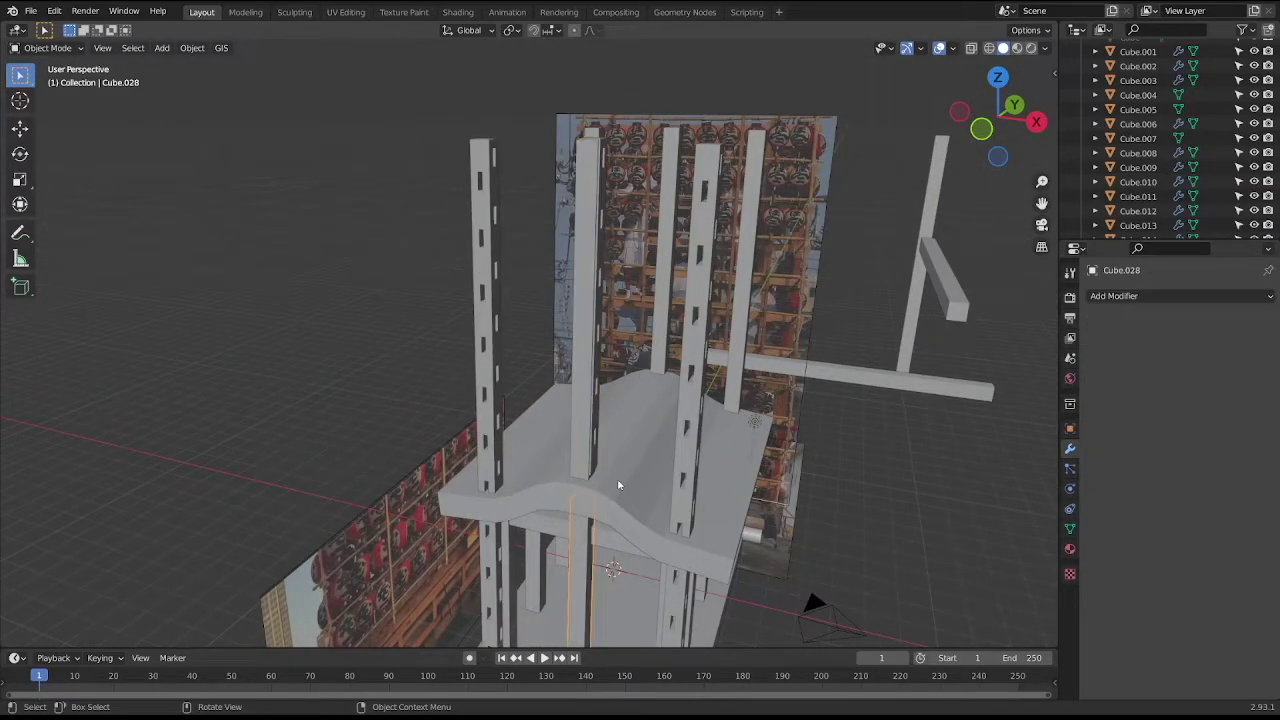
scroll(577, 539, down, 3)
mouse_move(577, 539)
middle_down()
mouse_move(726, 394)
mouse_move(734, 420)
middle_up()
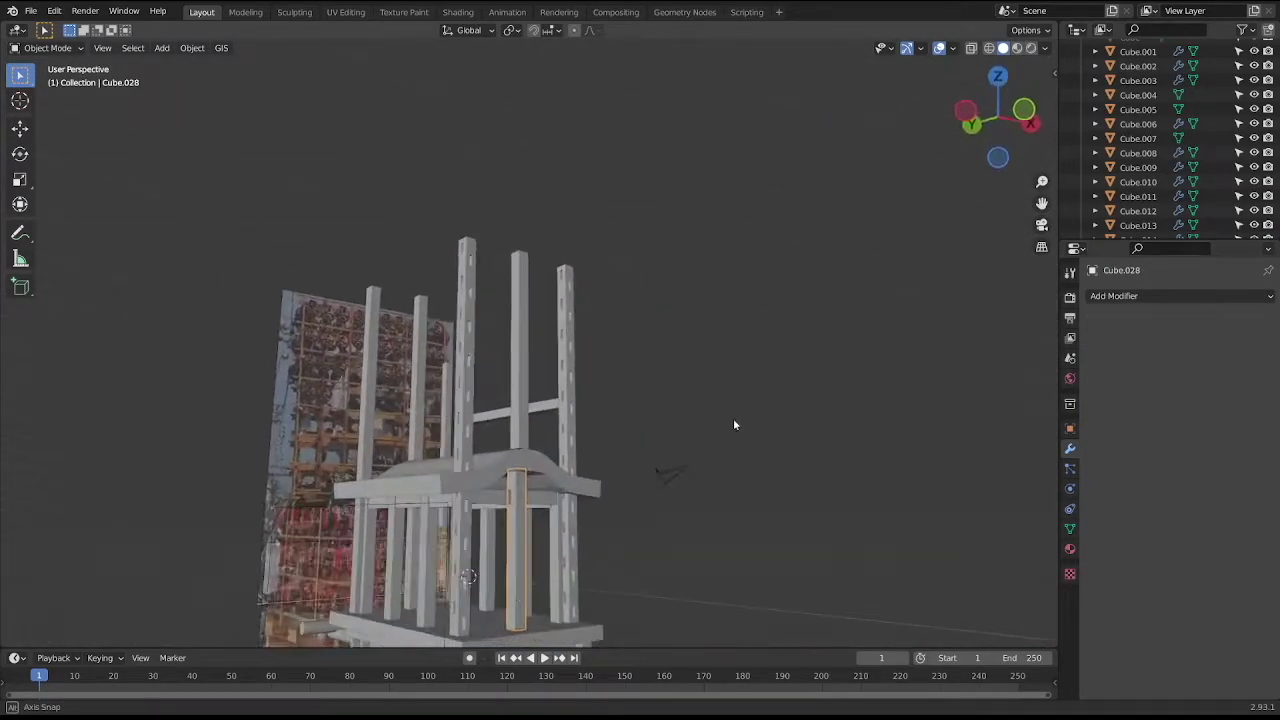
click(533, 398)
middle_drag(533, 398, 574, 400)
key(g)
key(x)
click(534, 398)
click(530, 404)
click(595, 398)
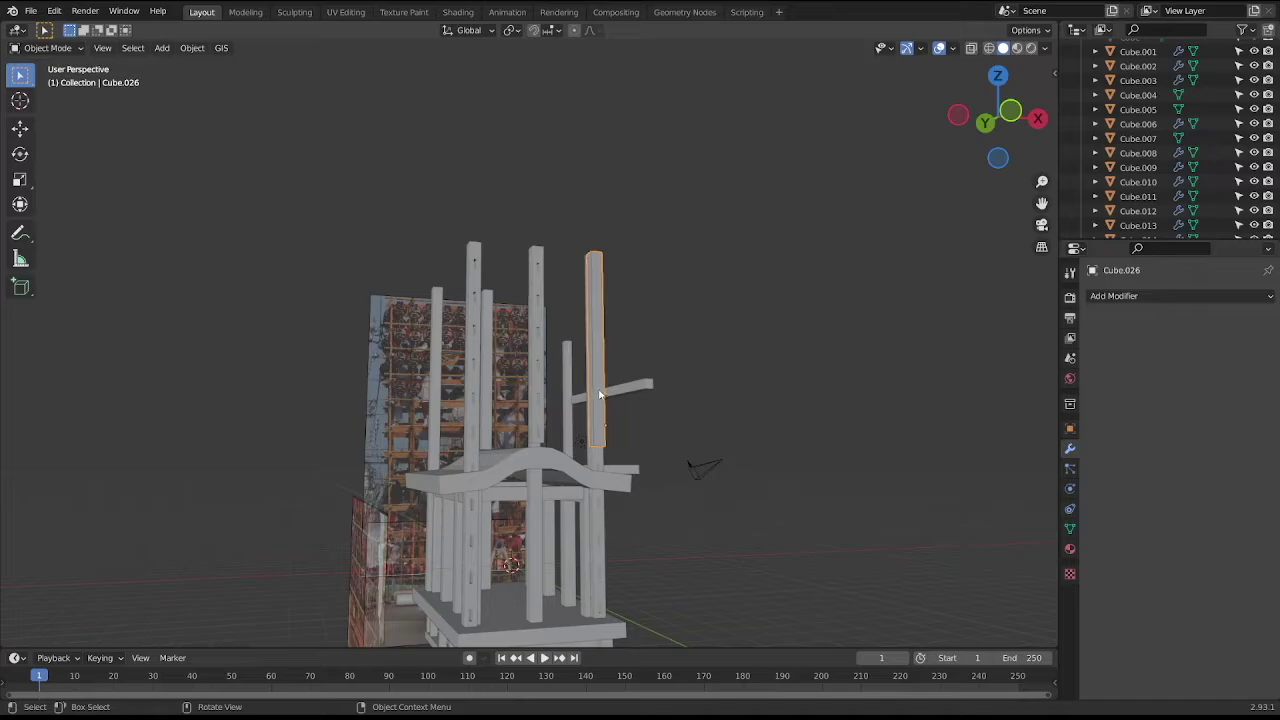
key(Delete)
Check the float from the side and front views and save the file.
click(543, 420)
middle_drag(543, 420, 581, 423)
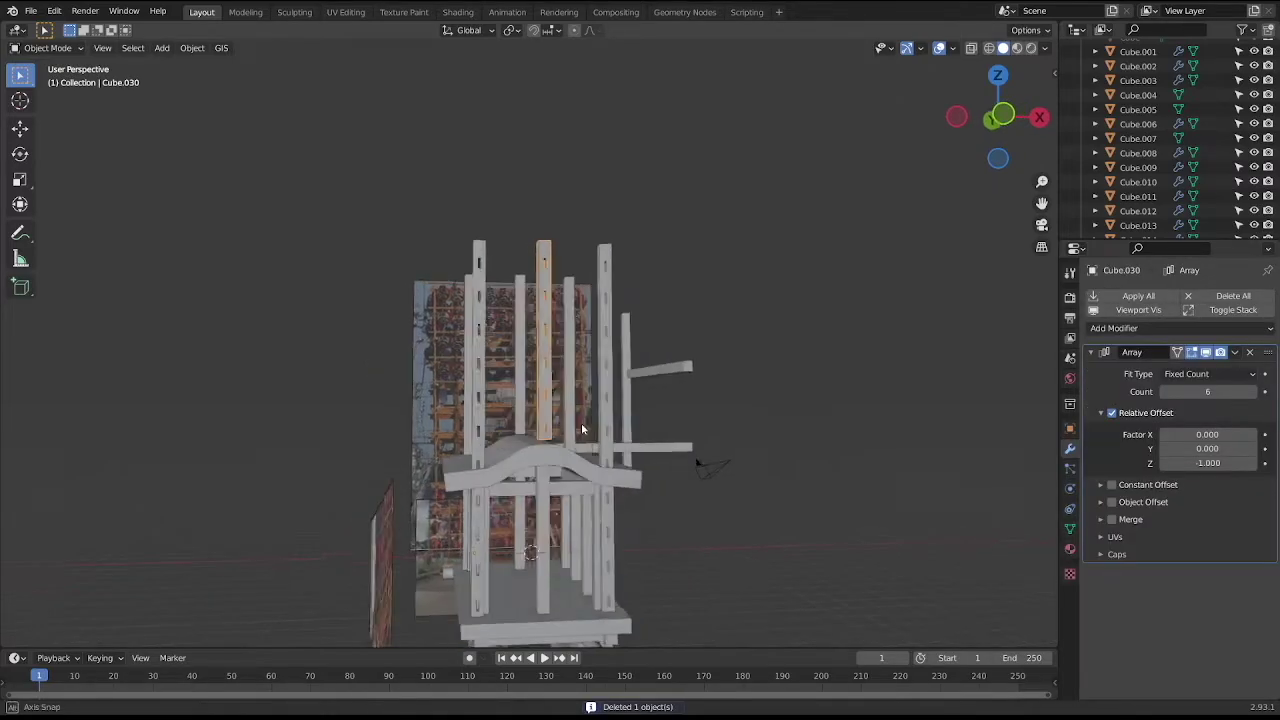
key(KP_3)
key(KP_1)
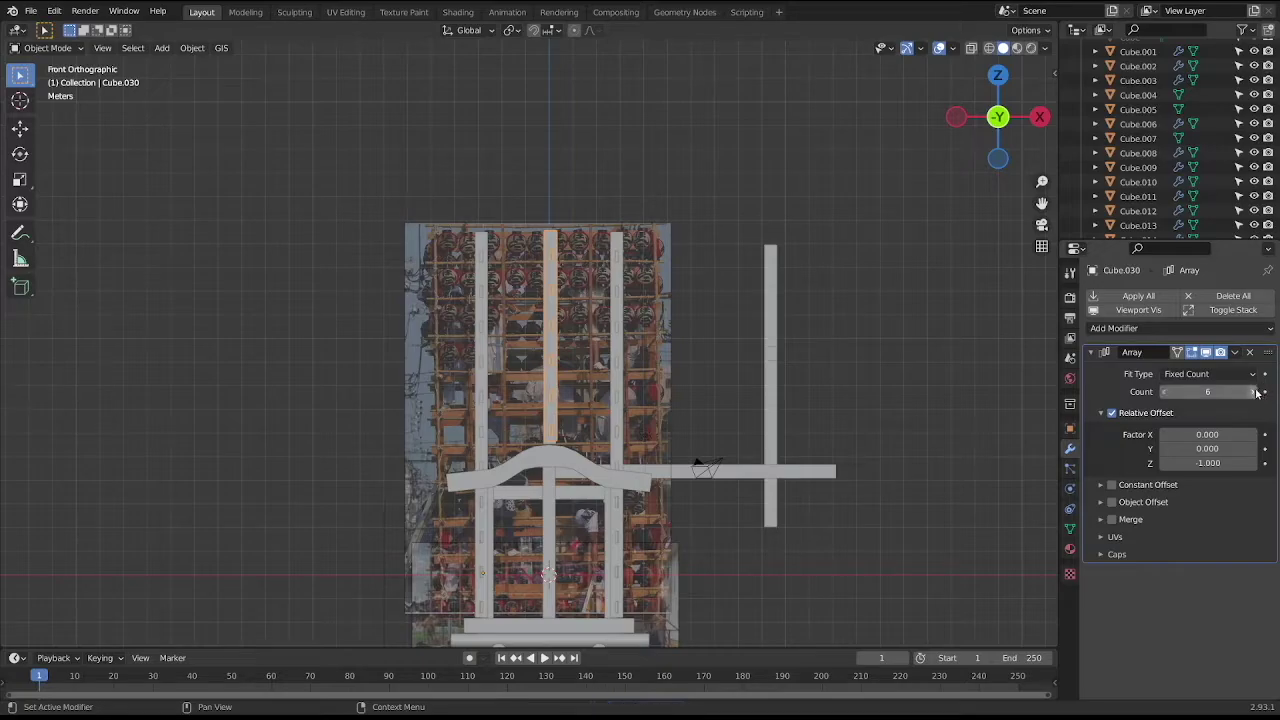
click(771, 397)
middle_drag(771, 397, 668, 370)
mouse_move(651, 492)
middle_down()
mouse_move(683, 474)
mouse_move(736, 485)
middle_up()
key(ctrl+s)
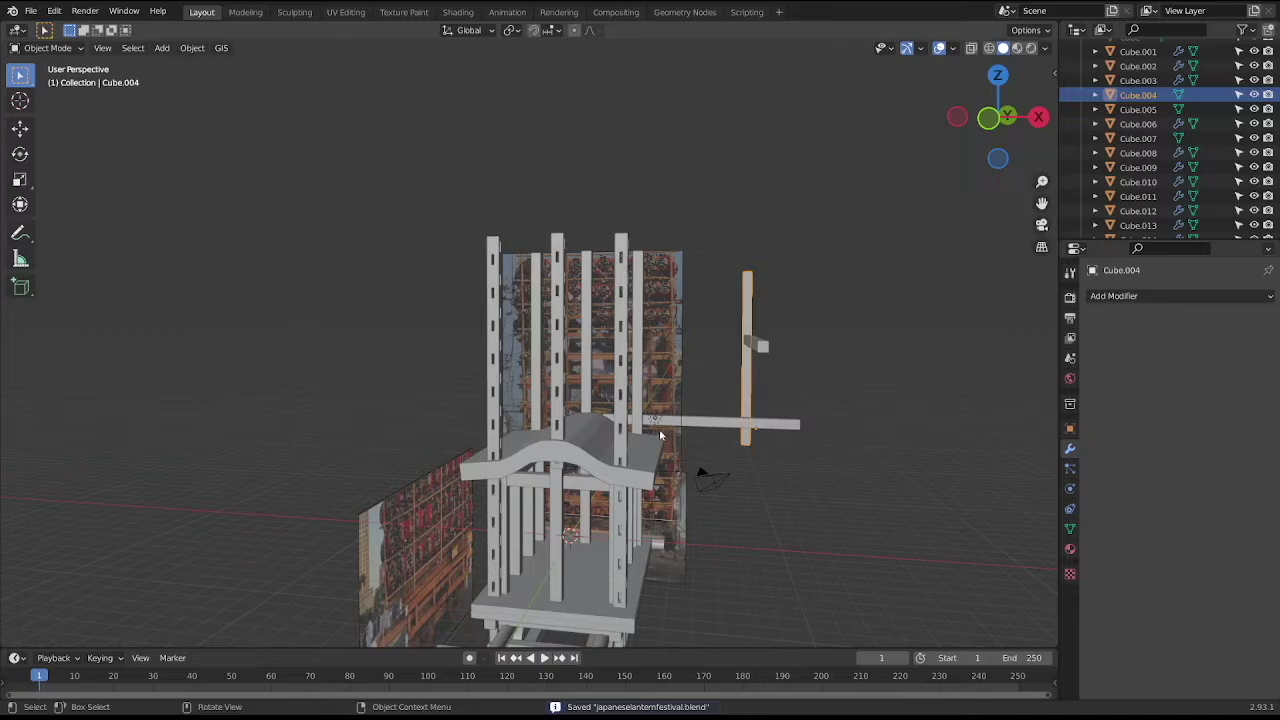
Delete the mirrored pillar pair Cube.025.
middle_drag(660, 436, 664, 457)
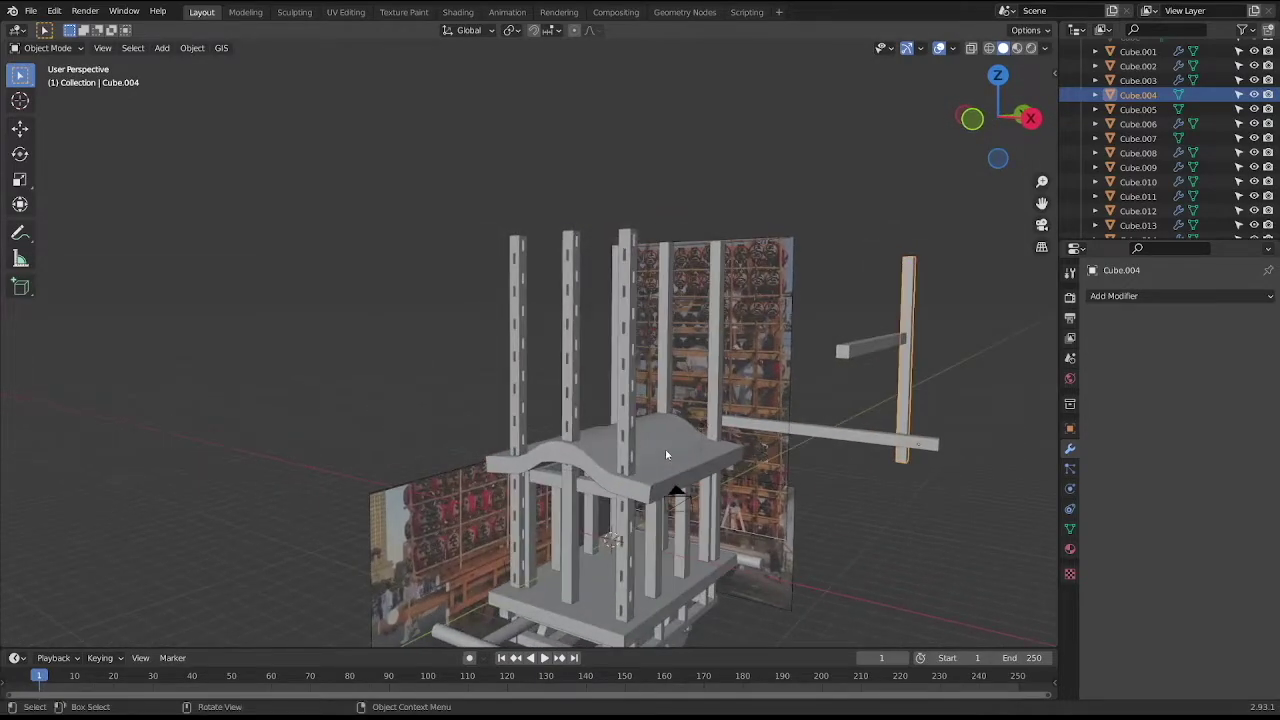
mouse_move(668, 444)
middle_down()
mouse_move(673, 419)
mouse_move(639, 403)
middle_up()
click(787, 354)
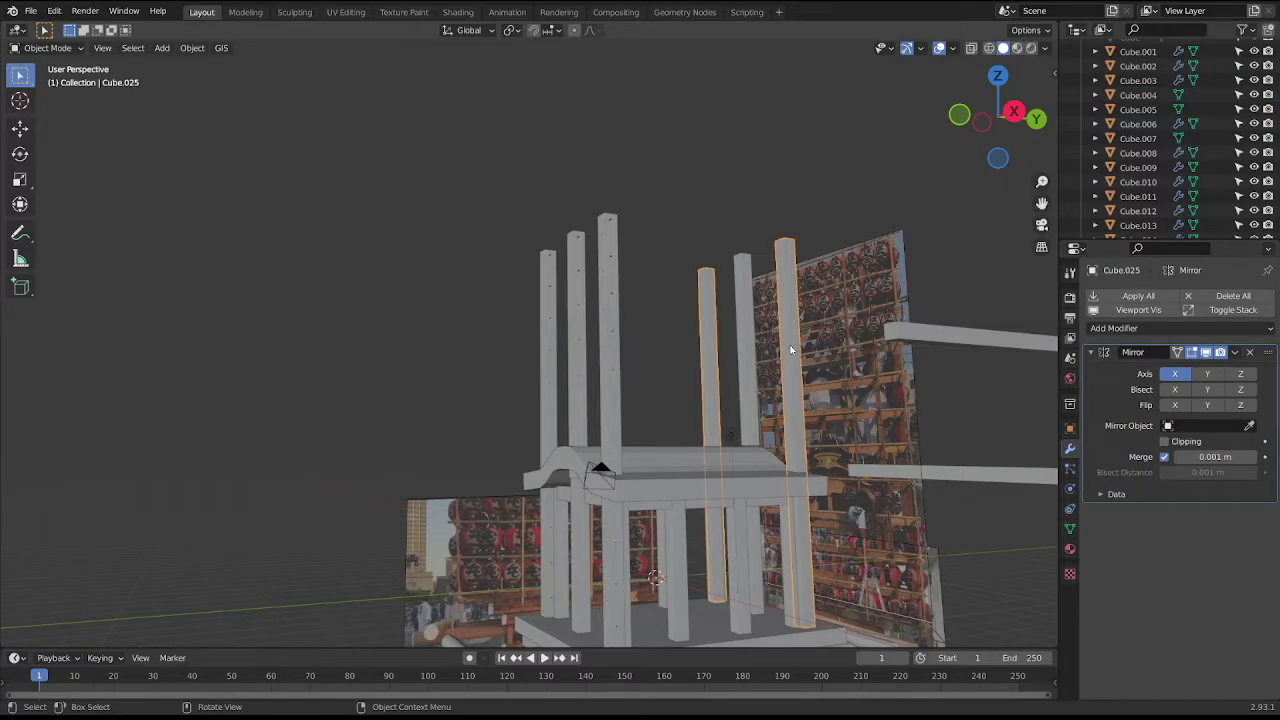
key(Delete)
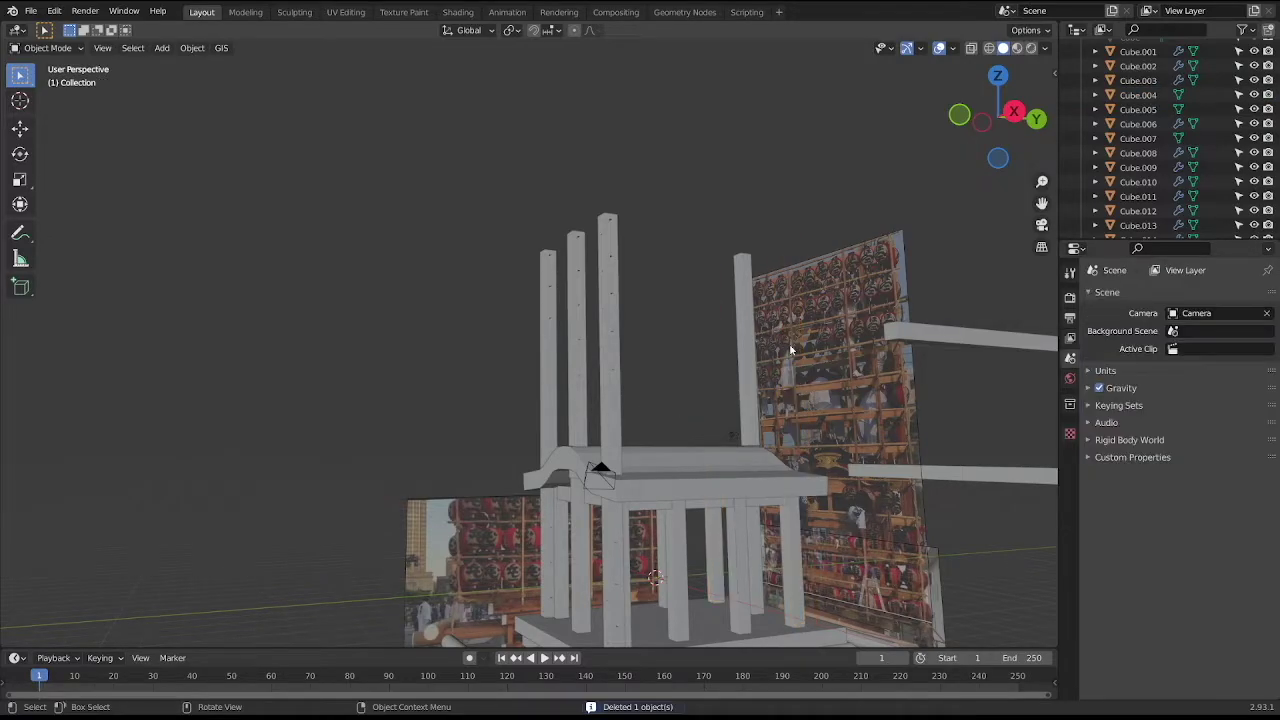
Restore pillar pair Cube.025, move it toward the back along Y, and delete Cube.027.
key(ctrl+z)
key(KP_3)
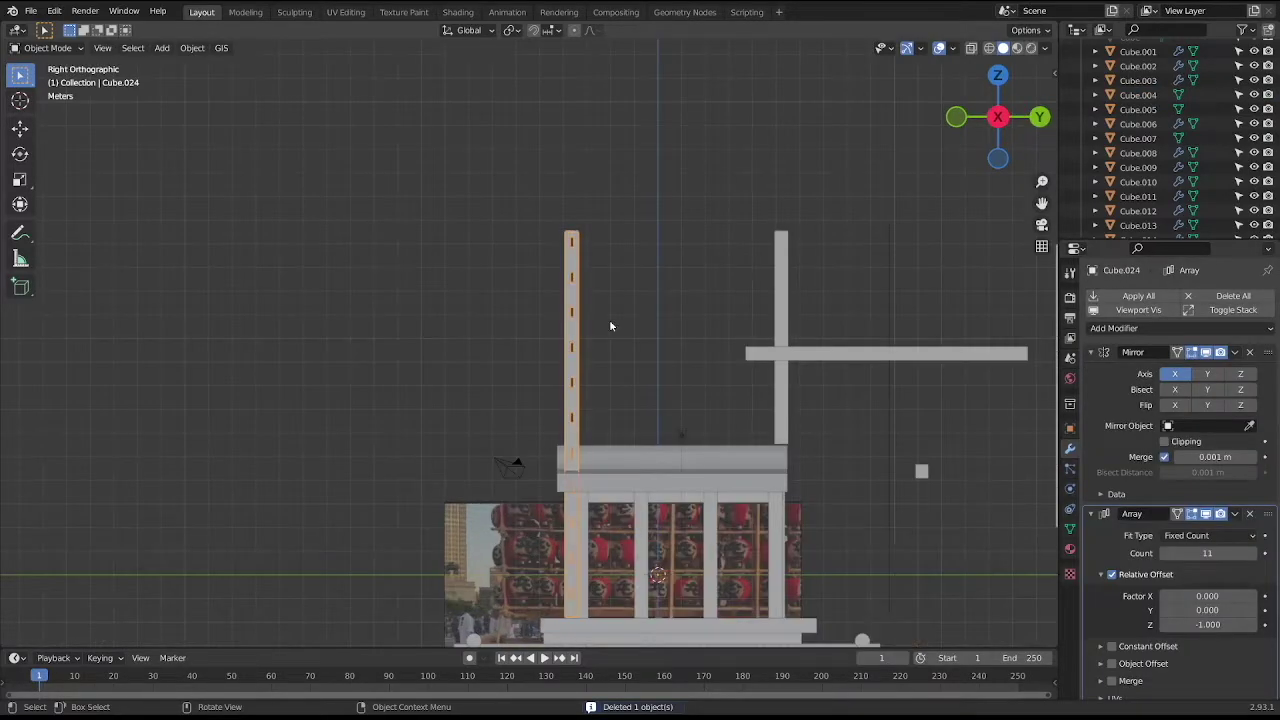
key(g)
key(y)
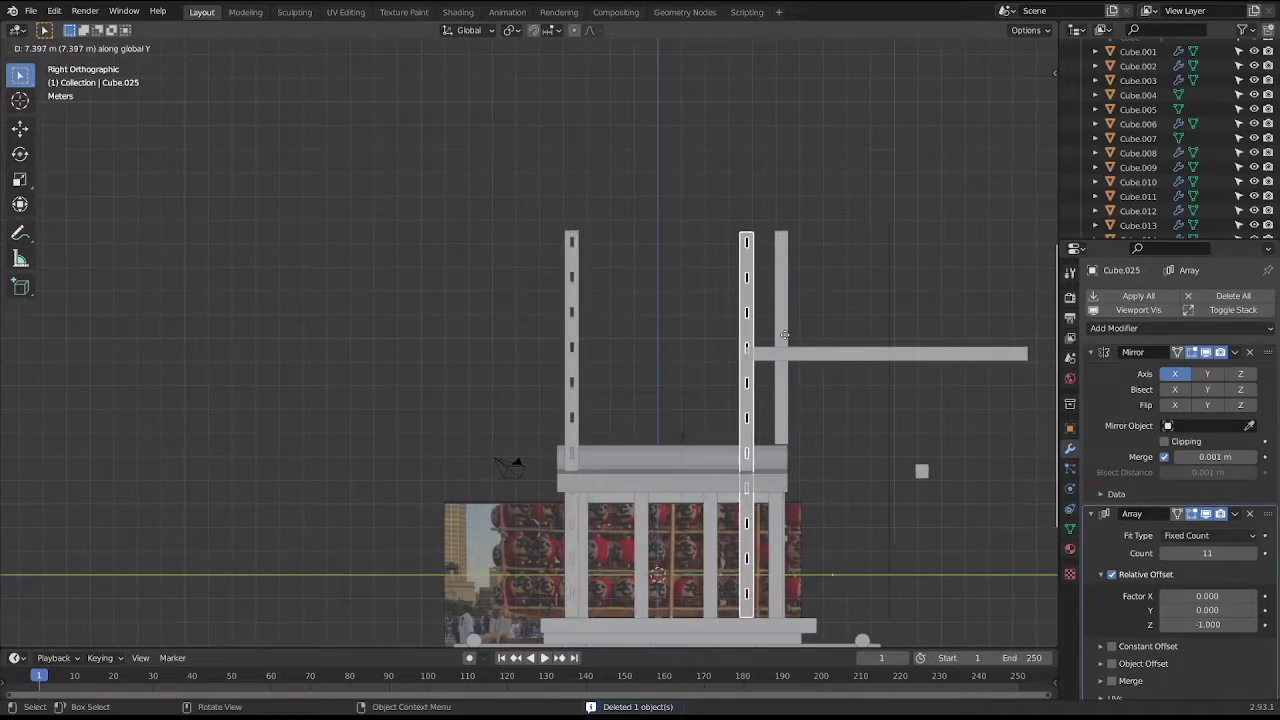
click(820, 334)
mouse_move(822, 336)
middle_down()
mouse_move(736, 334)
mouse_move(720, 310)
middle_up()
click(710, 270)
key(Delete)
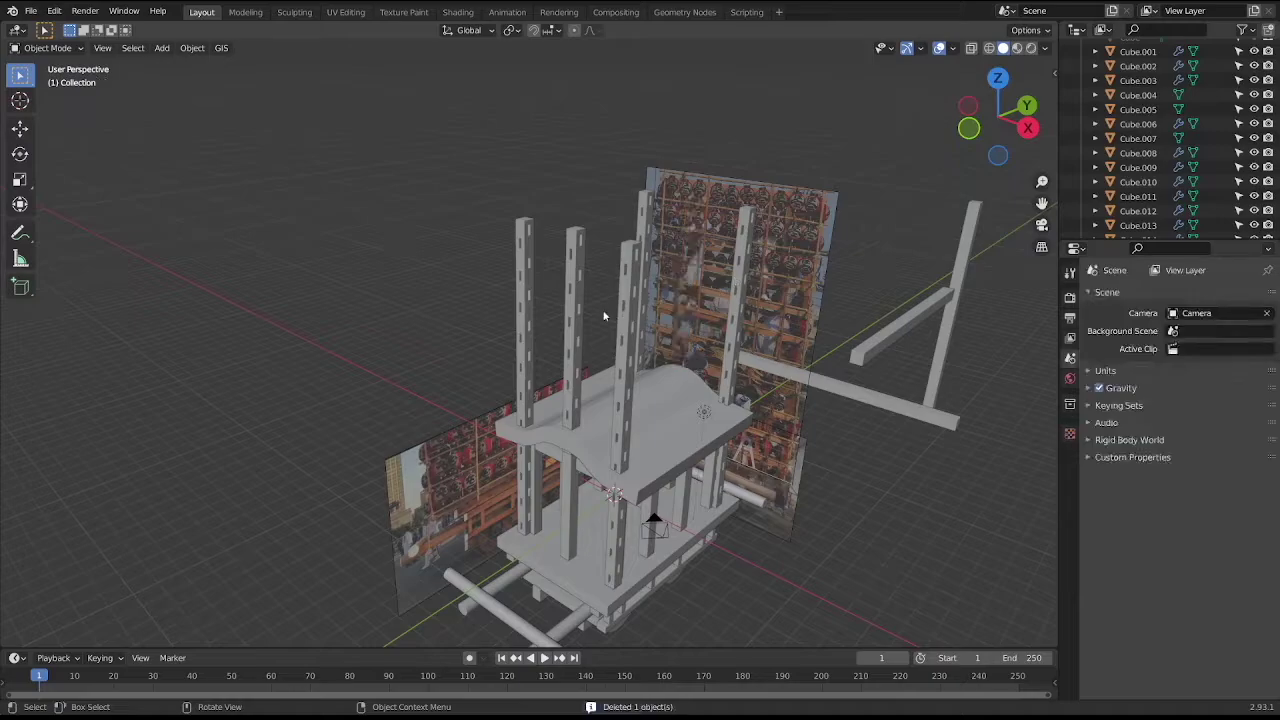
Duplicate a slotted pillar, move the copy back along Y, and save.
click(581, 320)
key(shift+d)
key(Escape)
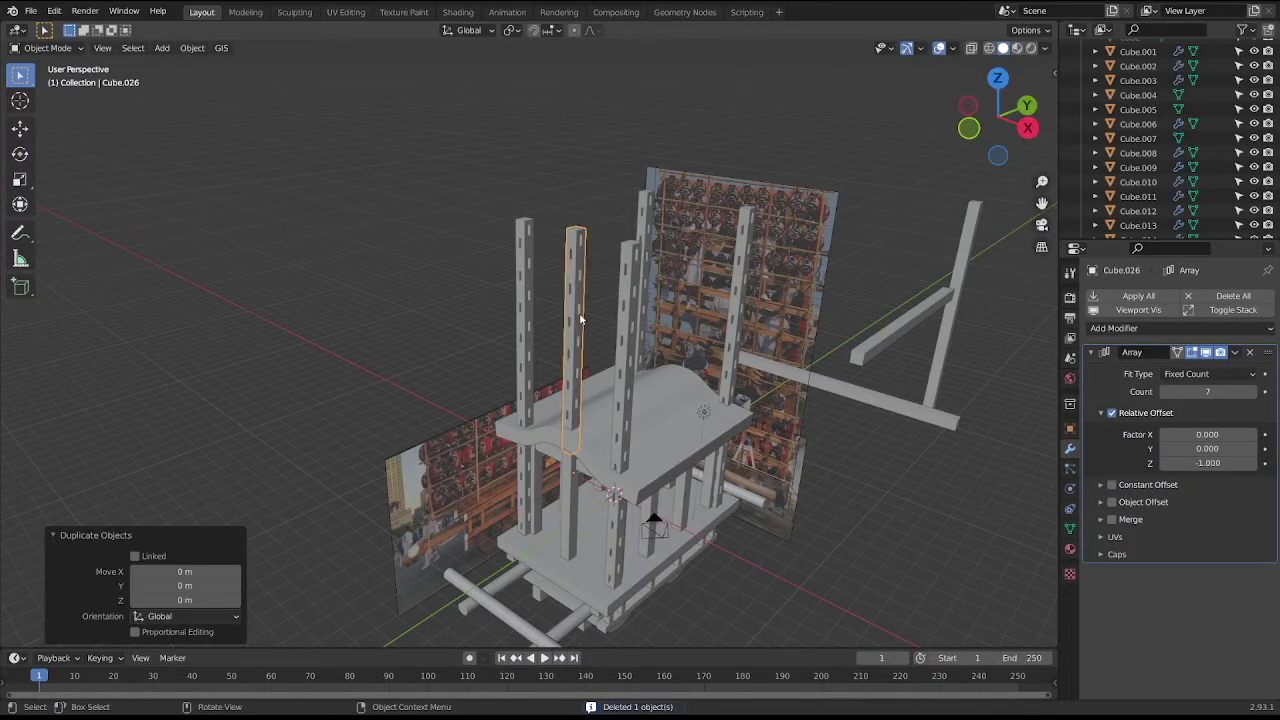
key(g)
key(y)
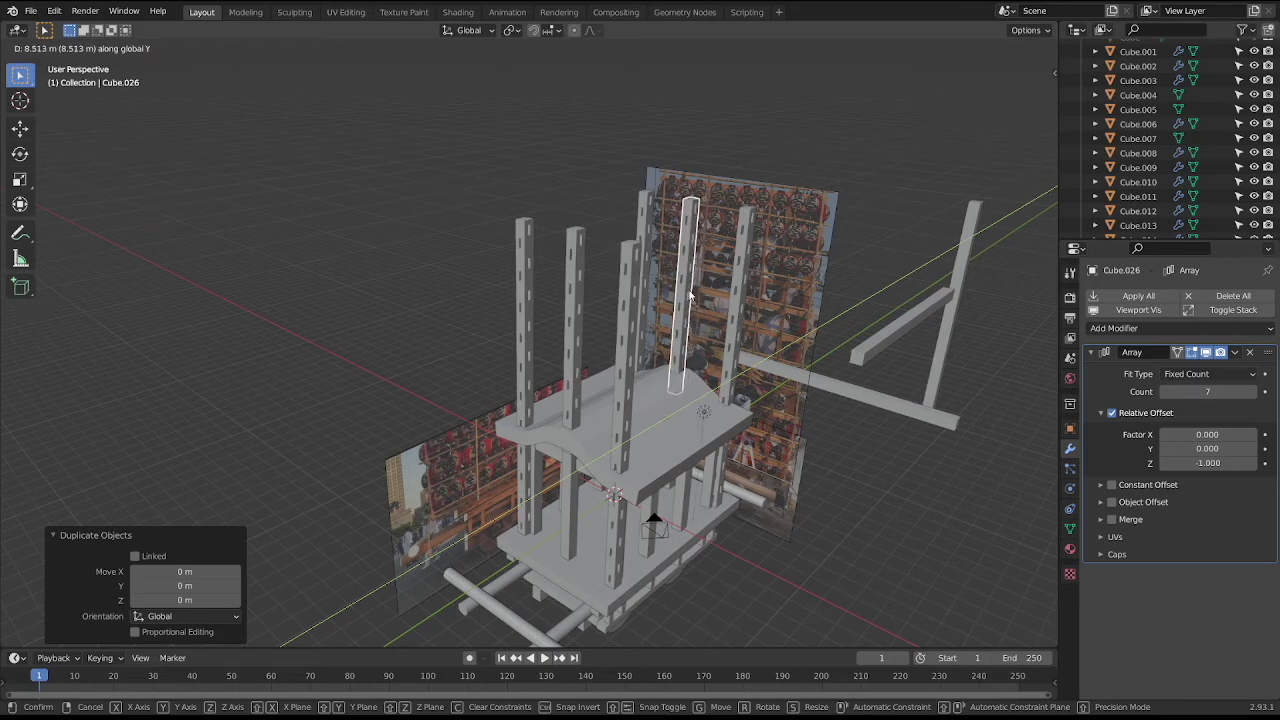
click(660, 300)
middle_drag(660, 300, 591, 303)
key(KP_3)
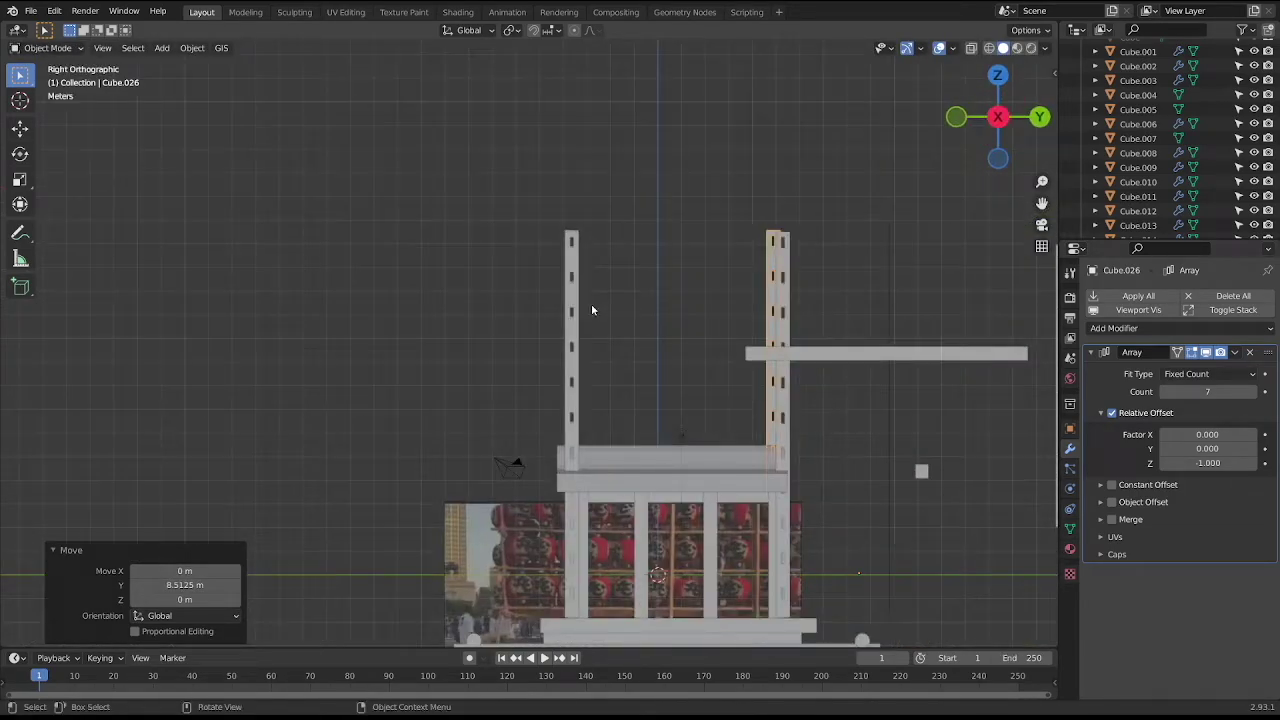
key(g)
key(y)
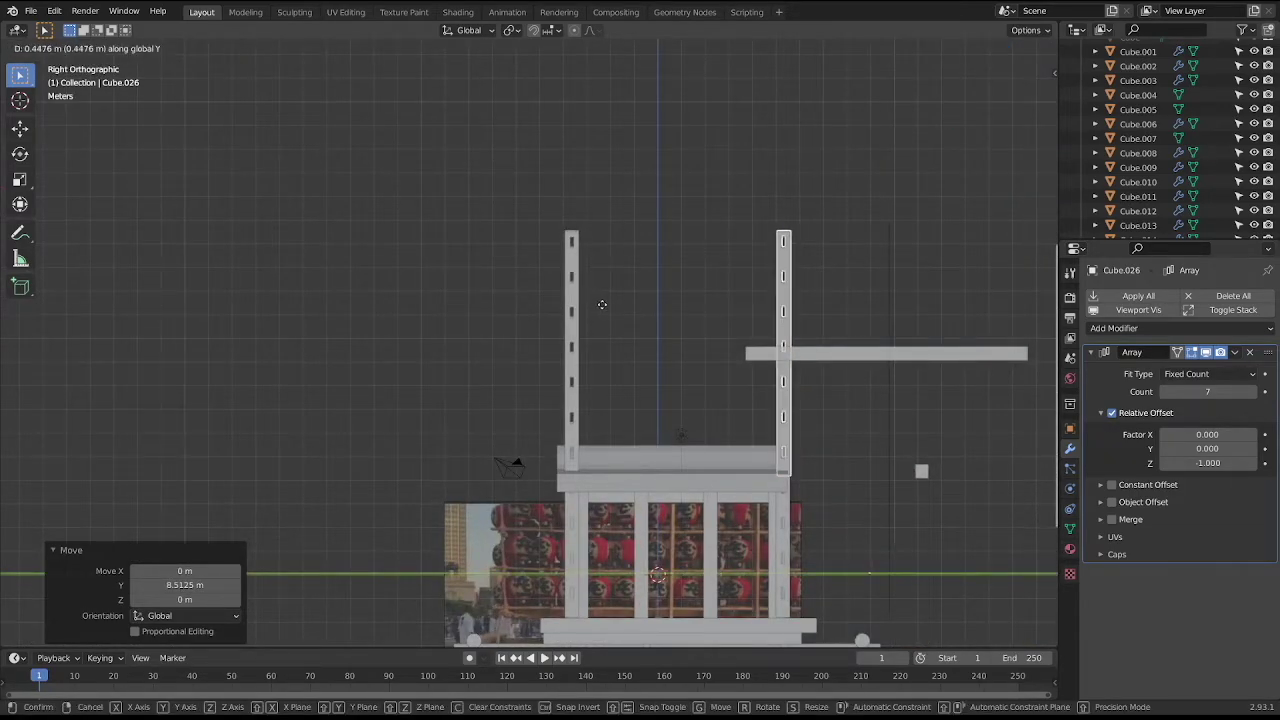
click(602, 304)
mouse_move(641, 274)
middle_down()
mouse_move(623, 231)
mouse_move(645, 190)
mouse_move(703, 401)
mouse_move(765, 421)
middle_up()
key(ctrl+s)
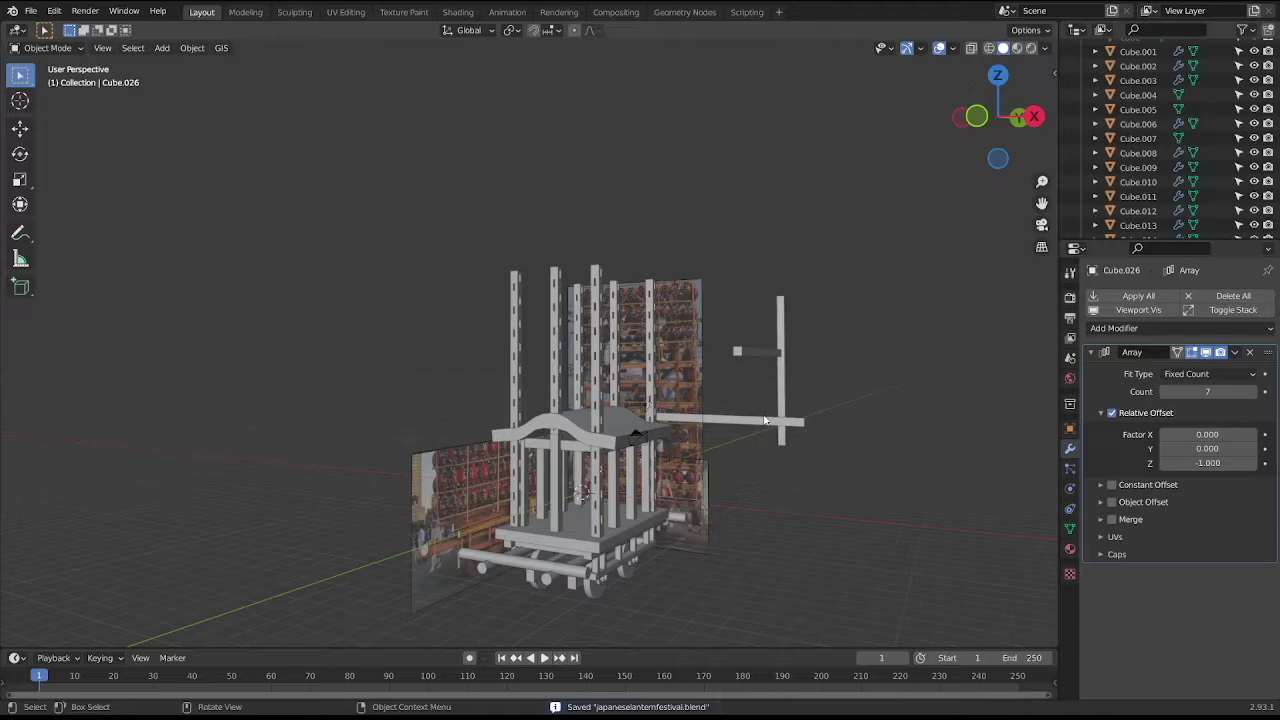
Nudge centre pillar Cube.030 slightly sideways along X and save the file.
scroll(765, 421, up, 2)
scroll(600, 300, up, 2)
scroll(480, 229, up, 2)
scroll(480, 293, up, 2)
mouse_move(480, 293)
middle_down()
mouse_move(777, 209)
mouse_move(749, 177)
middle_up()
click(398, 143)
click(400, 142)
middle_drag(430, 128, 485, 141)
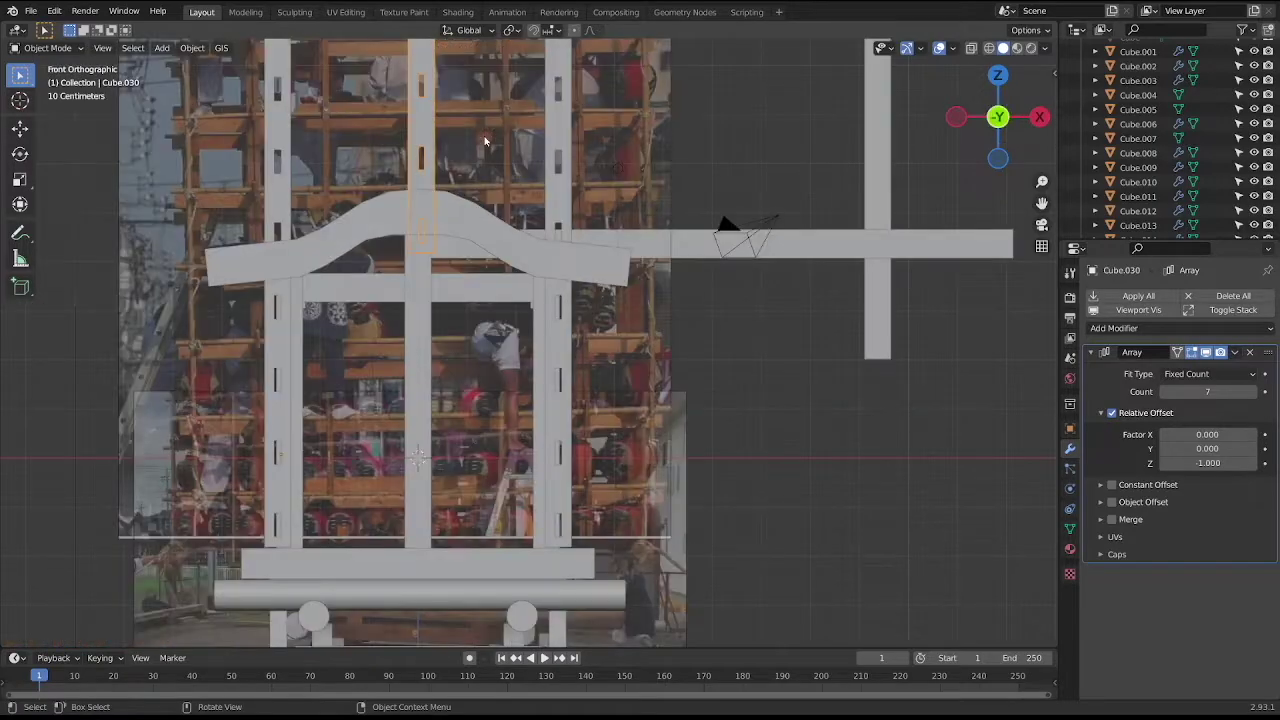
key(g)
key(x)
click(575, 233)
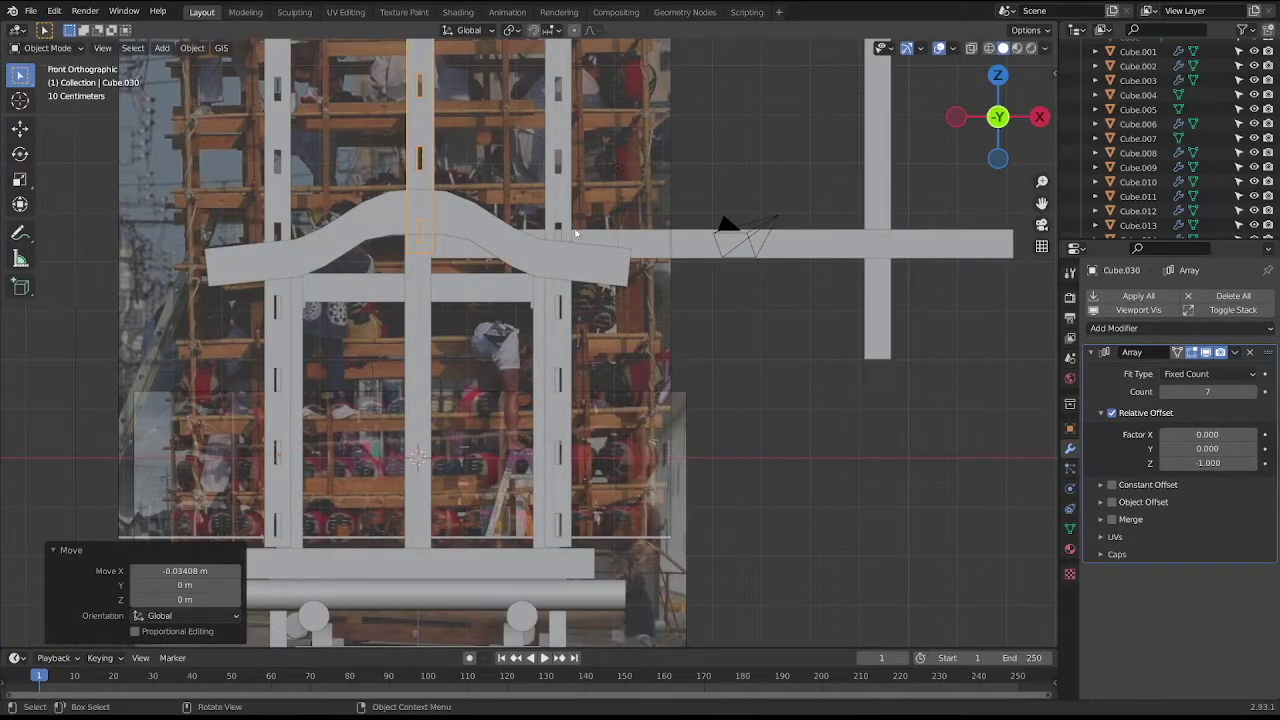
scroll(475, 155, down, 3)
mouse_move(671, 381)
middle_down()
mouse_move(628, 411)
mouse_move(518, 381)
mouse_move(590, 468)
middle_up()
key(ctrl+s)
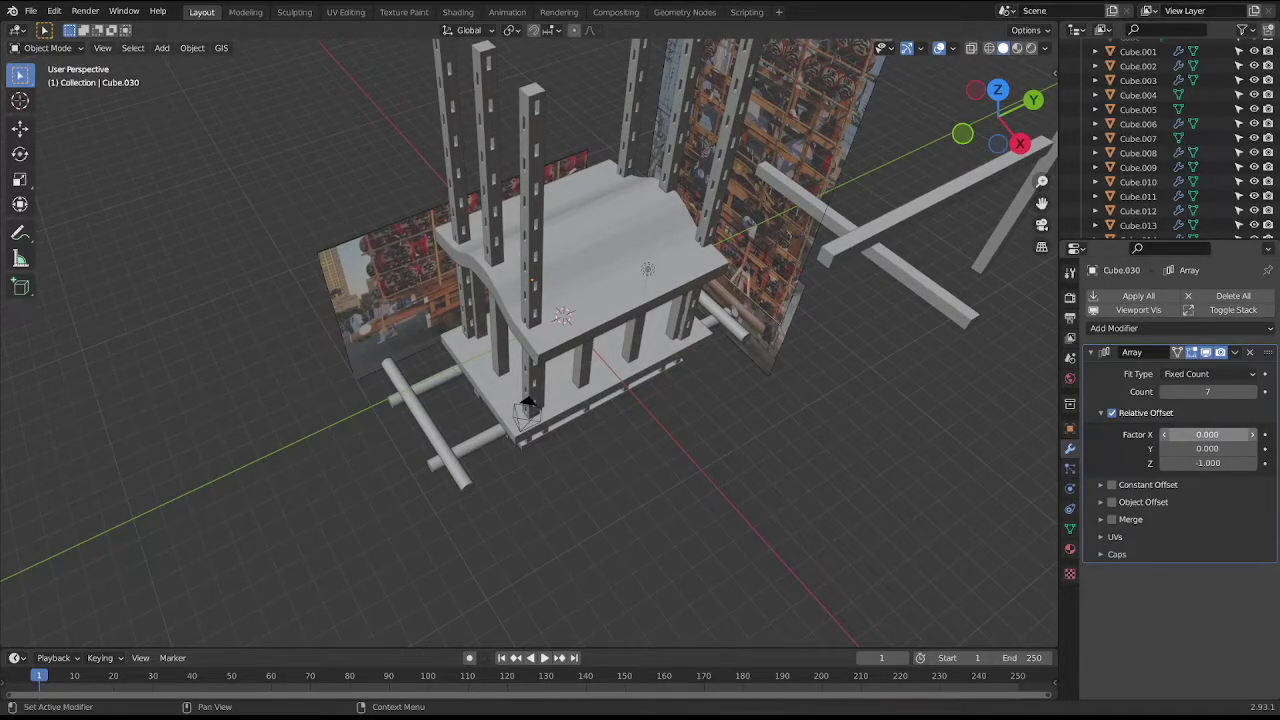
Inspect the curved roof piece Cube.001's mesh, then select the long horizontal bar.
click(589, 235)
key(Tab)
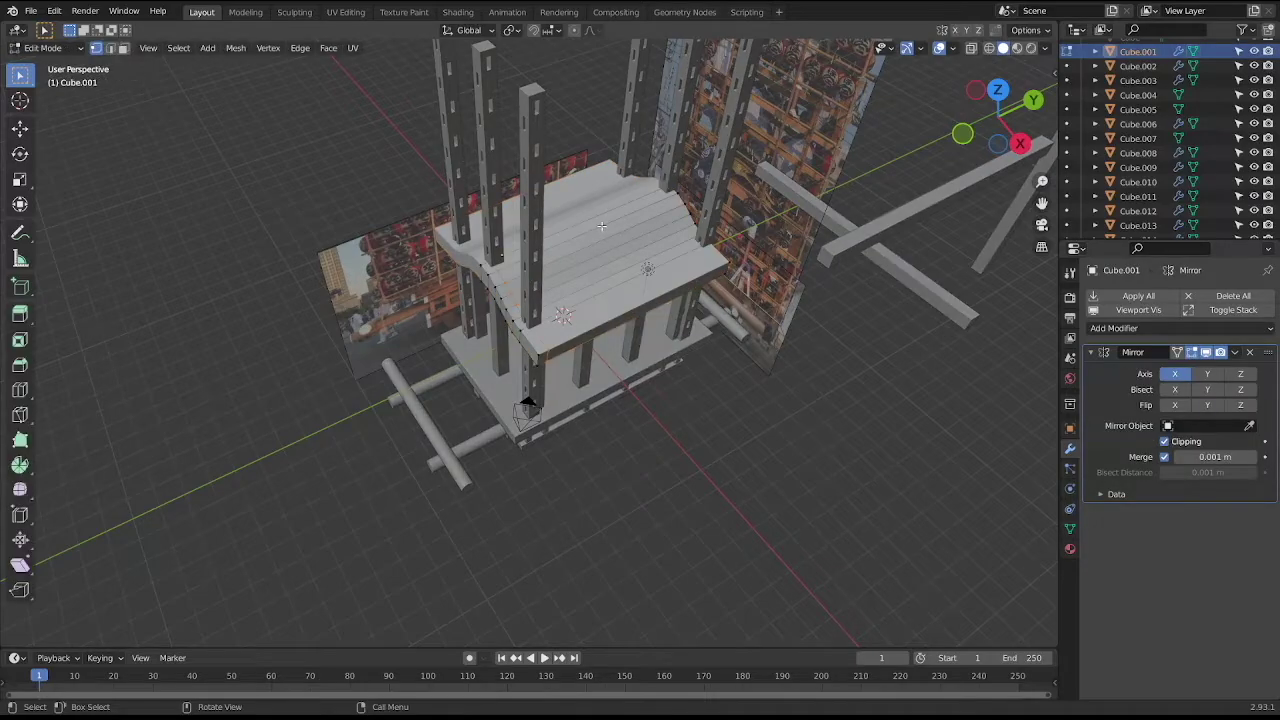
middle_drag(589, 235, 682, 211)
key(Tab)
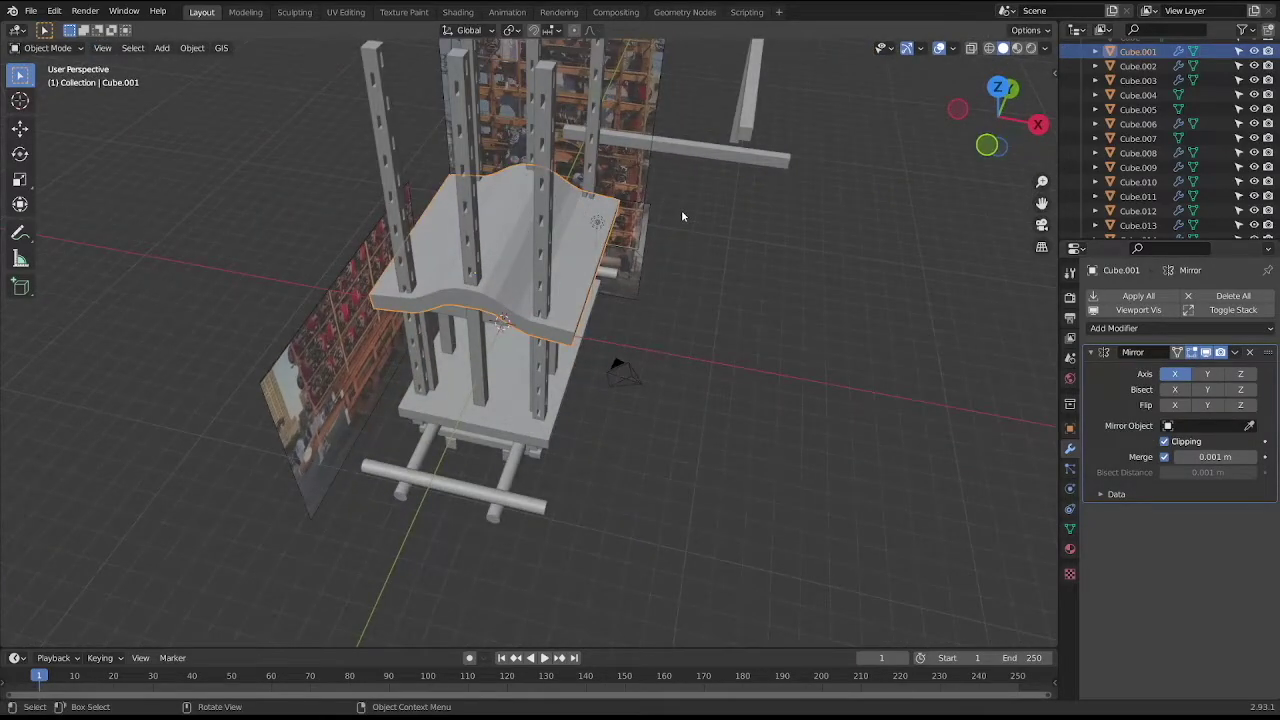
key(KP_3)
click(789, 180)
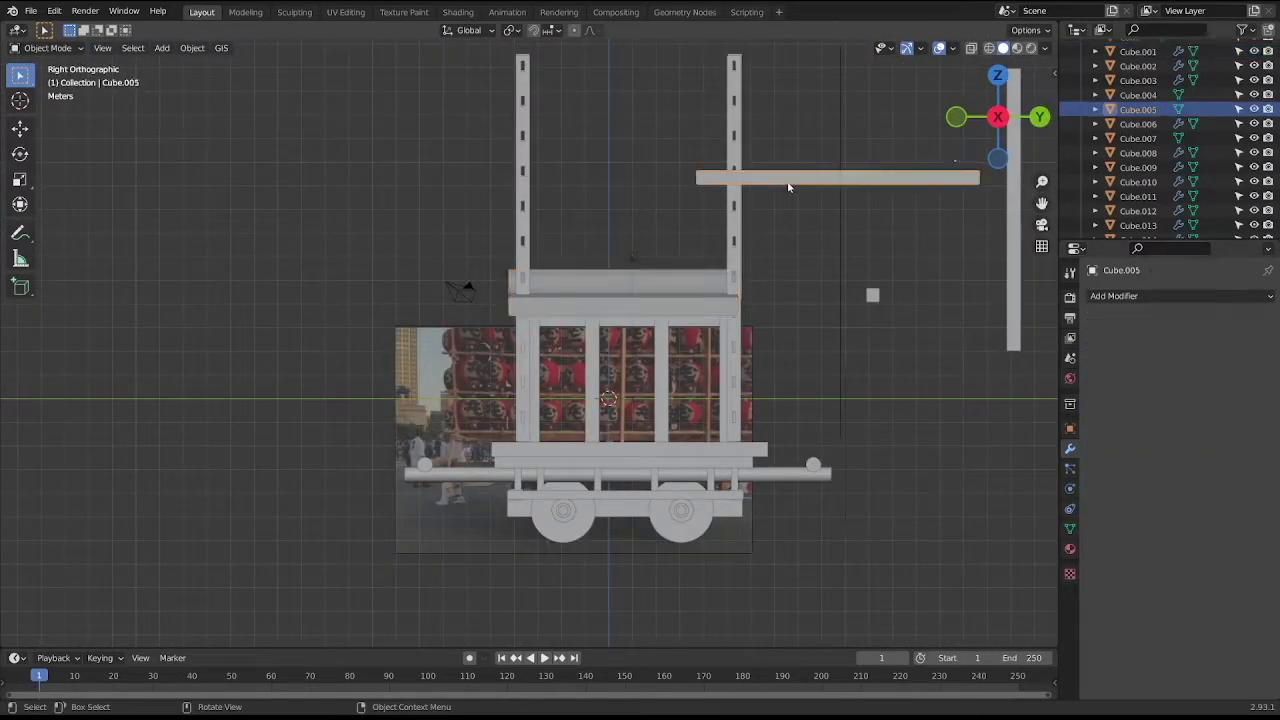
Duplicate the horizontal bar atop the float and shorten it by moving its end vertices along Y.
key(shift+d)
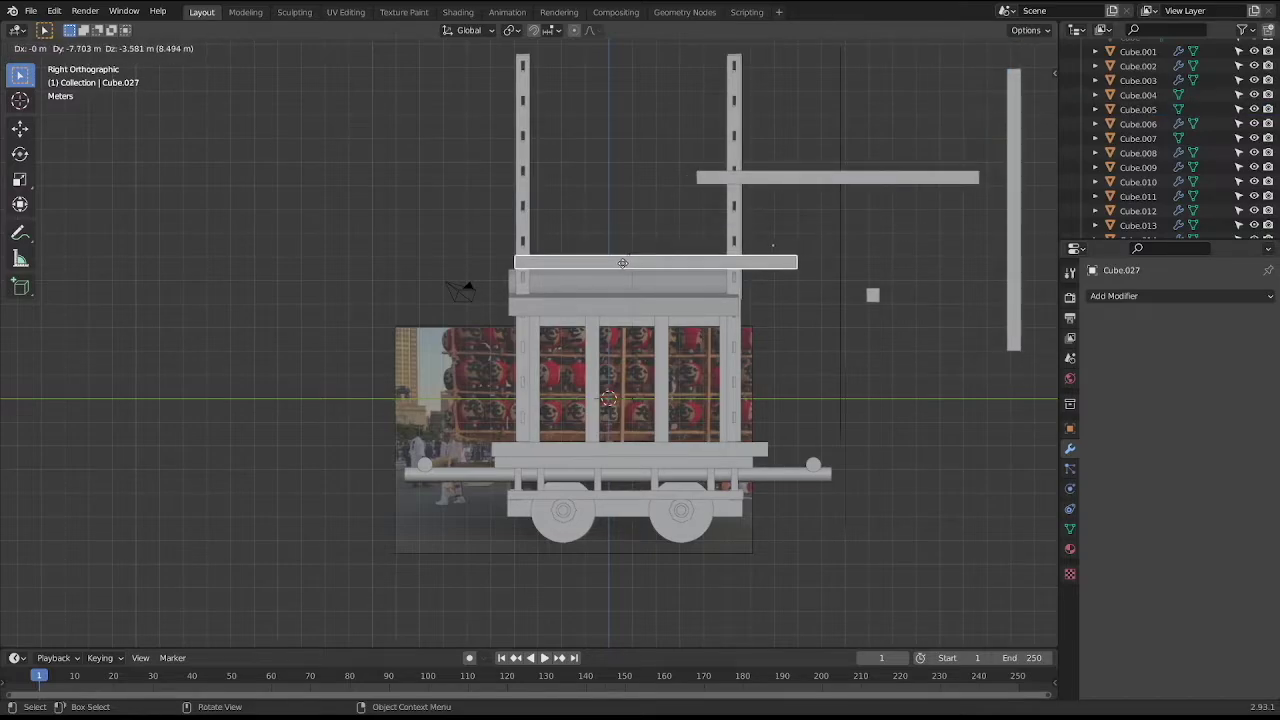
click(618, 267)
key(Tab)
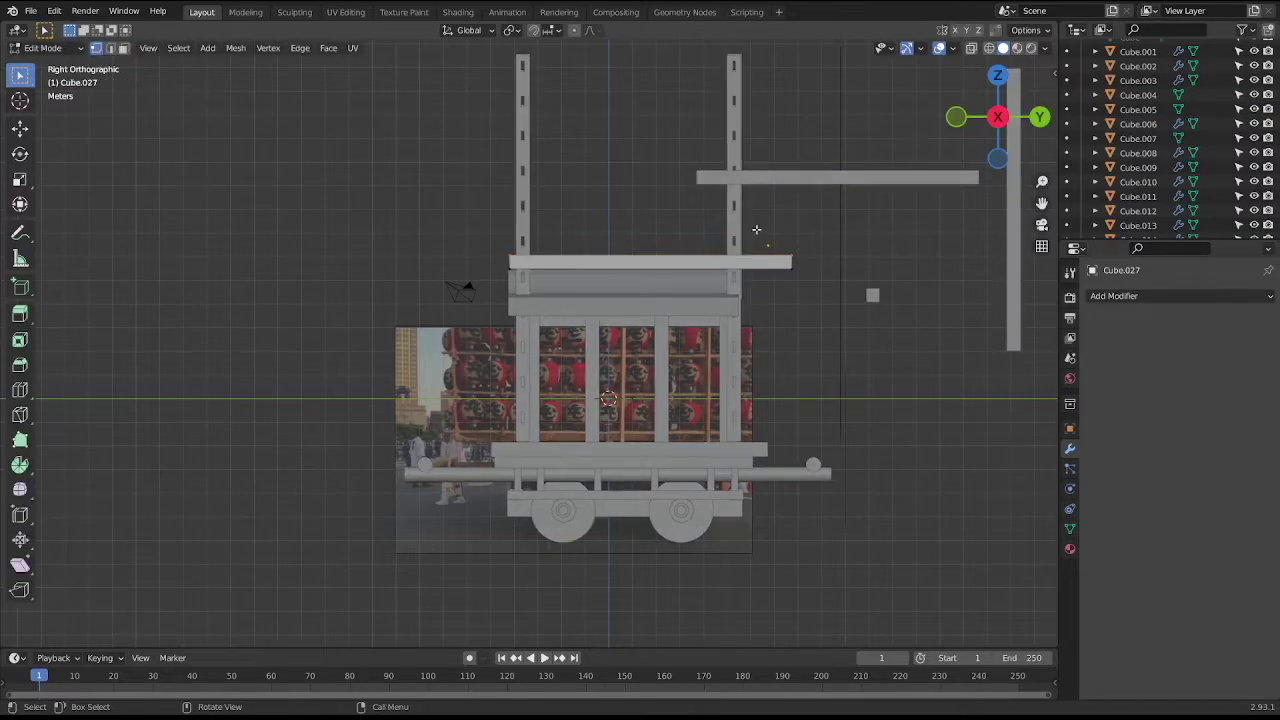
key(alt+z)
drag(756, 227, 824, 300)
key(g)
key(y)
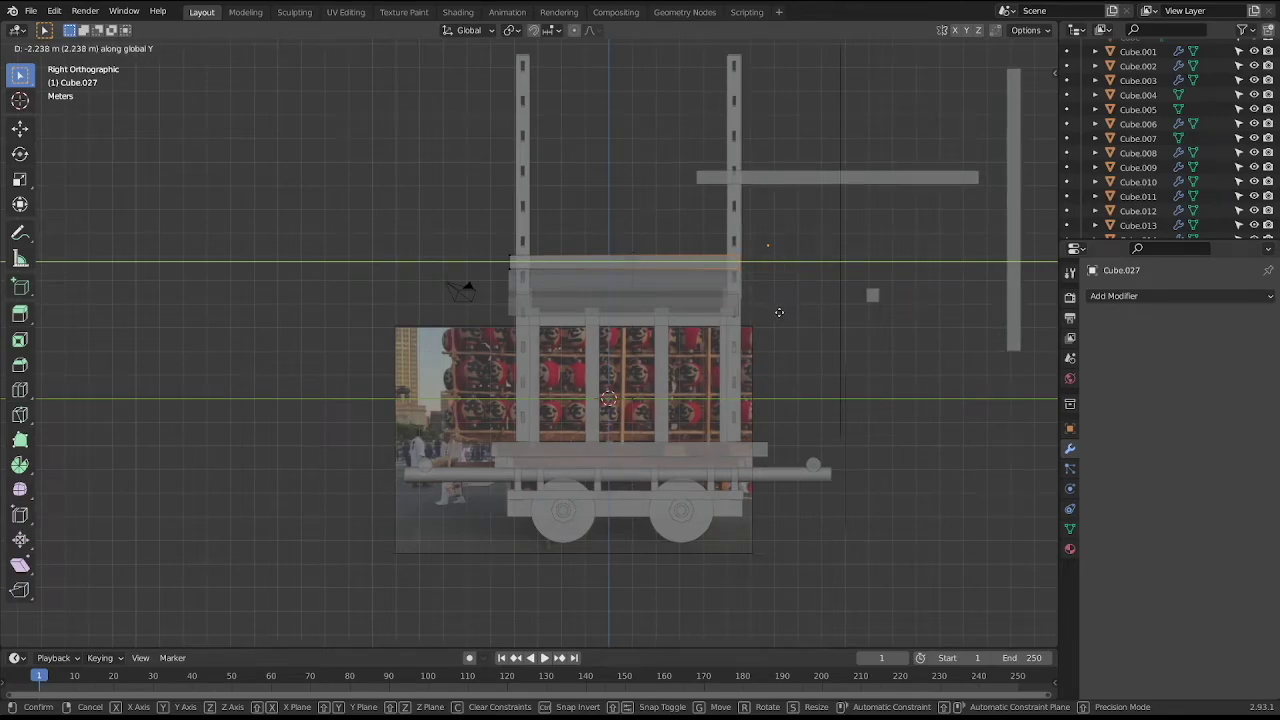
click(779, 312)
key(Tab)
Slide the small block about −9.4 m along X to sit above the roof centre.
mouse_move(743, 288)
middle_down()
mouse_move(638, 289)
mouse_move(707, 303)
middle_up()
key(Tab)
key(Tab)
key(KP_1)
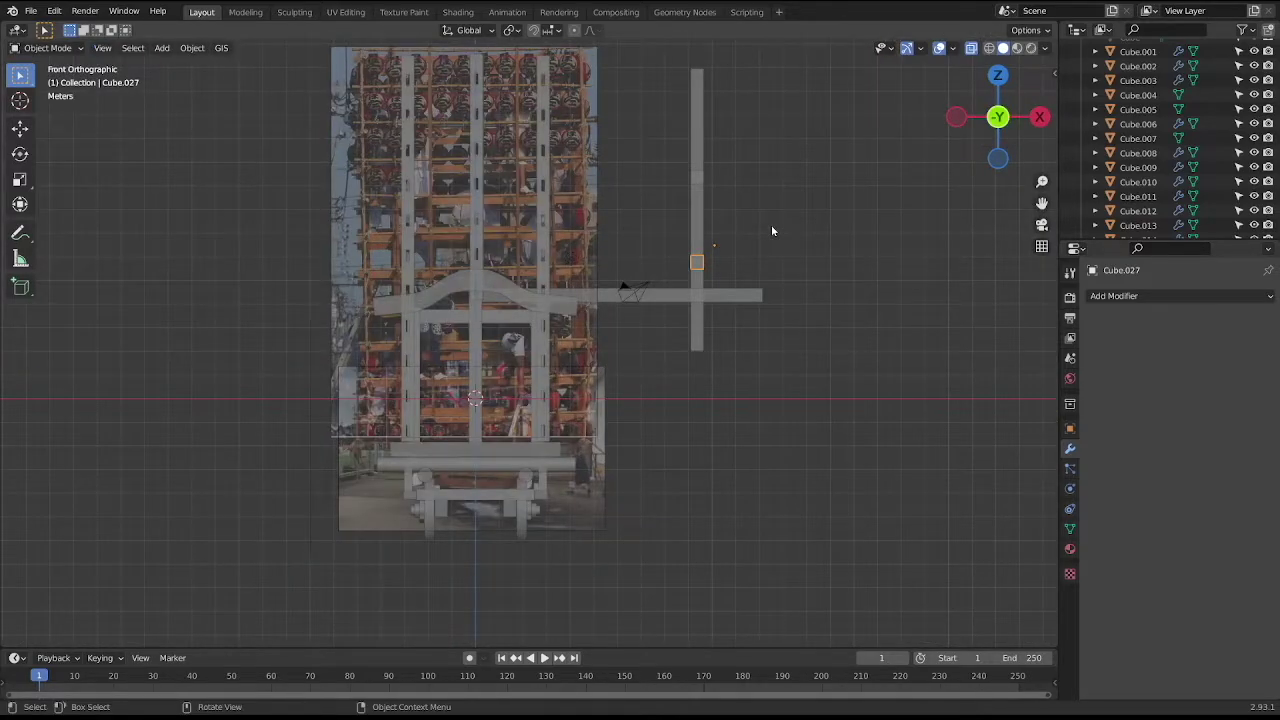
key(g)
key(x)
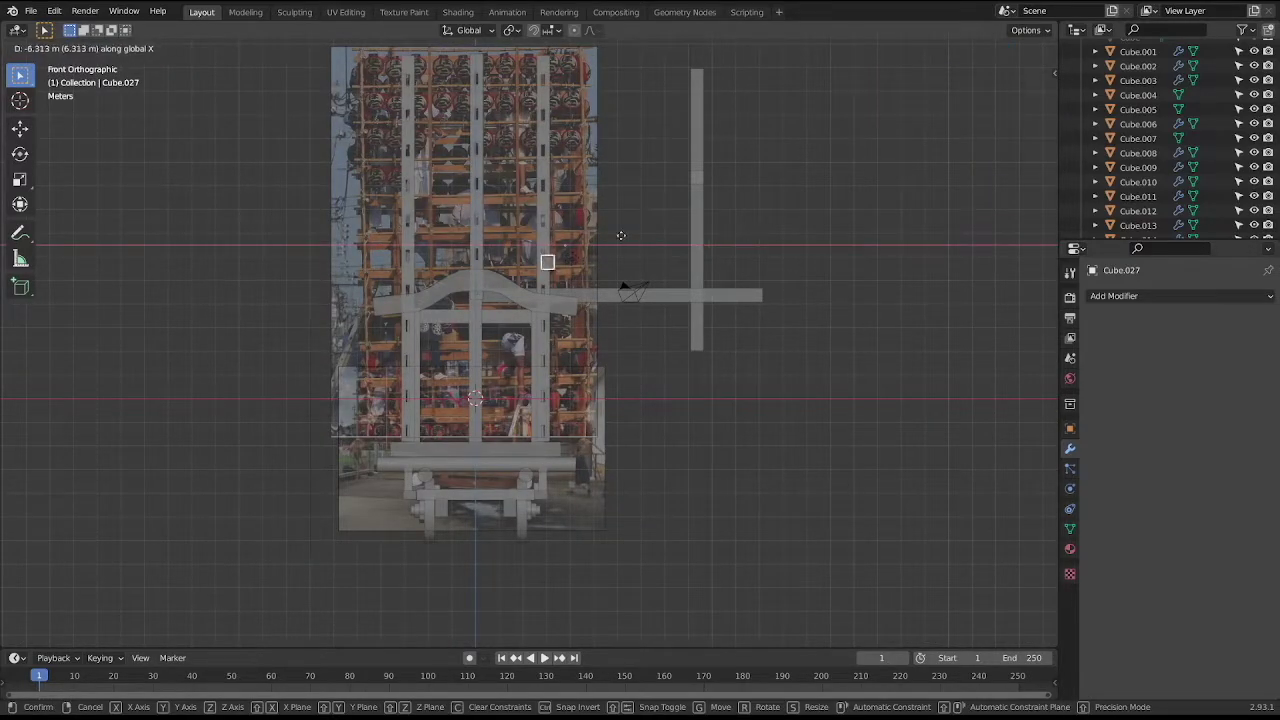
click(549, 240)
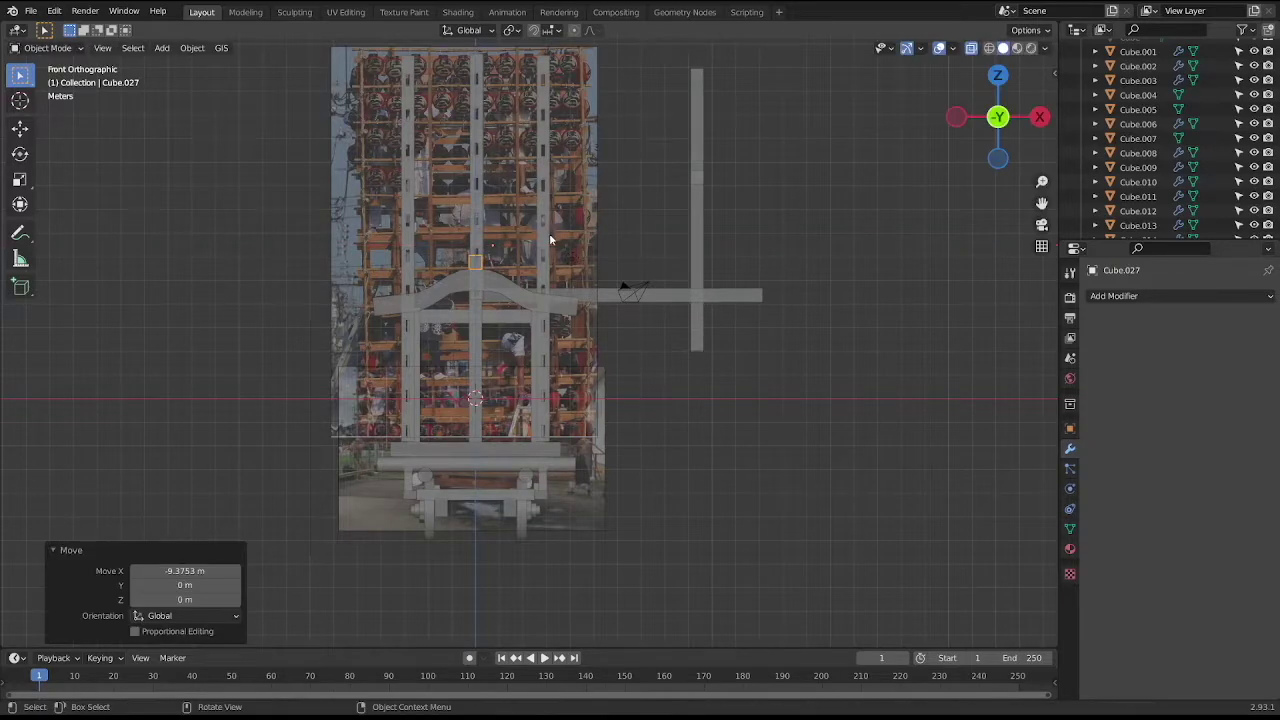
middle_drag(634, 264, 590, 285)
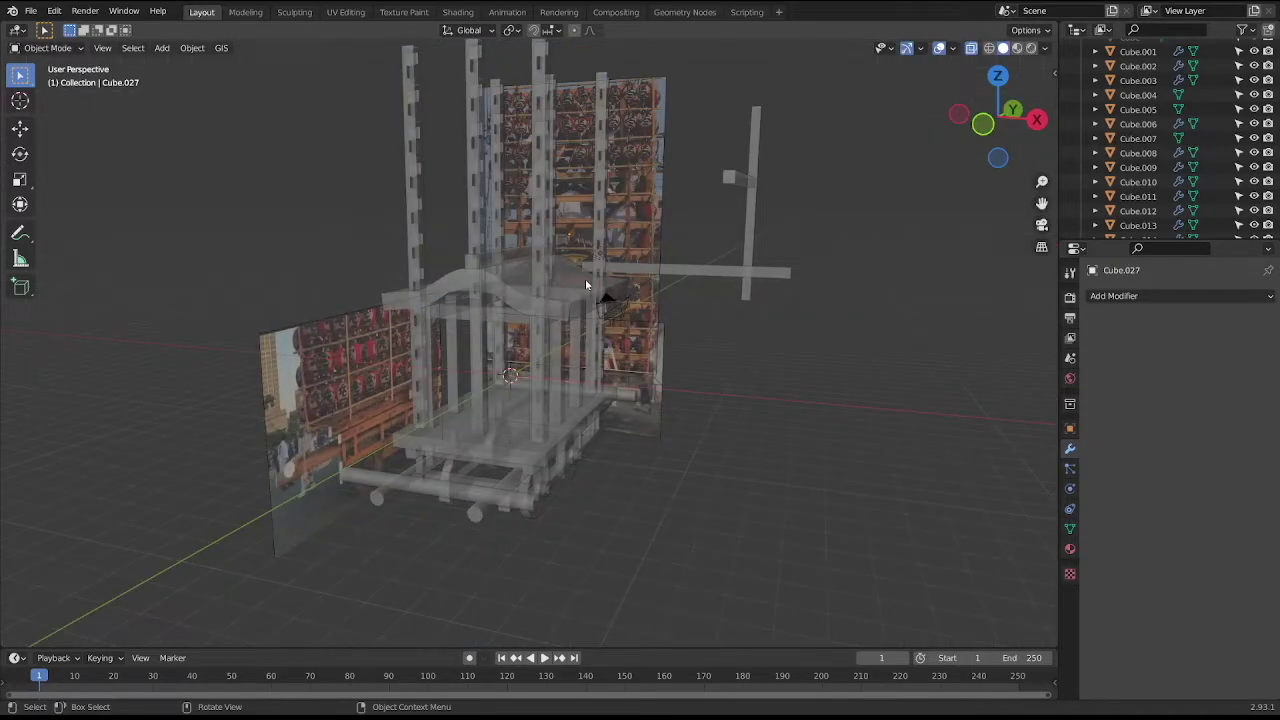
key(KP_3)
key(KP_5)
click(703, 232)
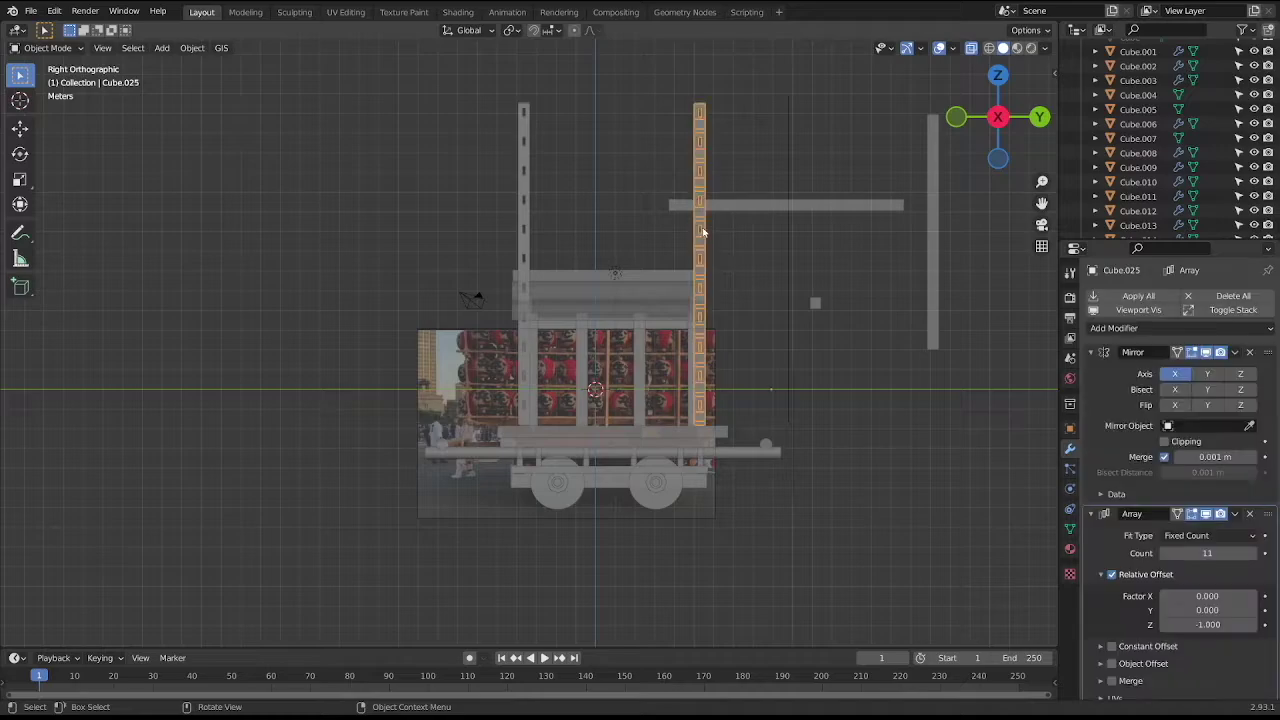
Shift the right laddered pillar along Y to match the reference.
scroll(733, 251, up, 1)
scroll(736, 250, up, 1)
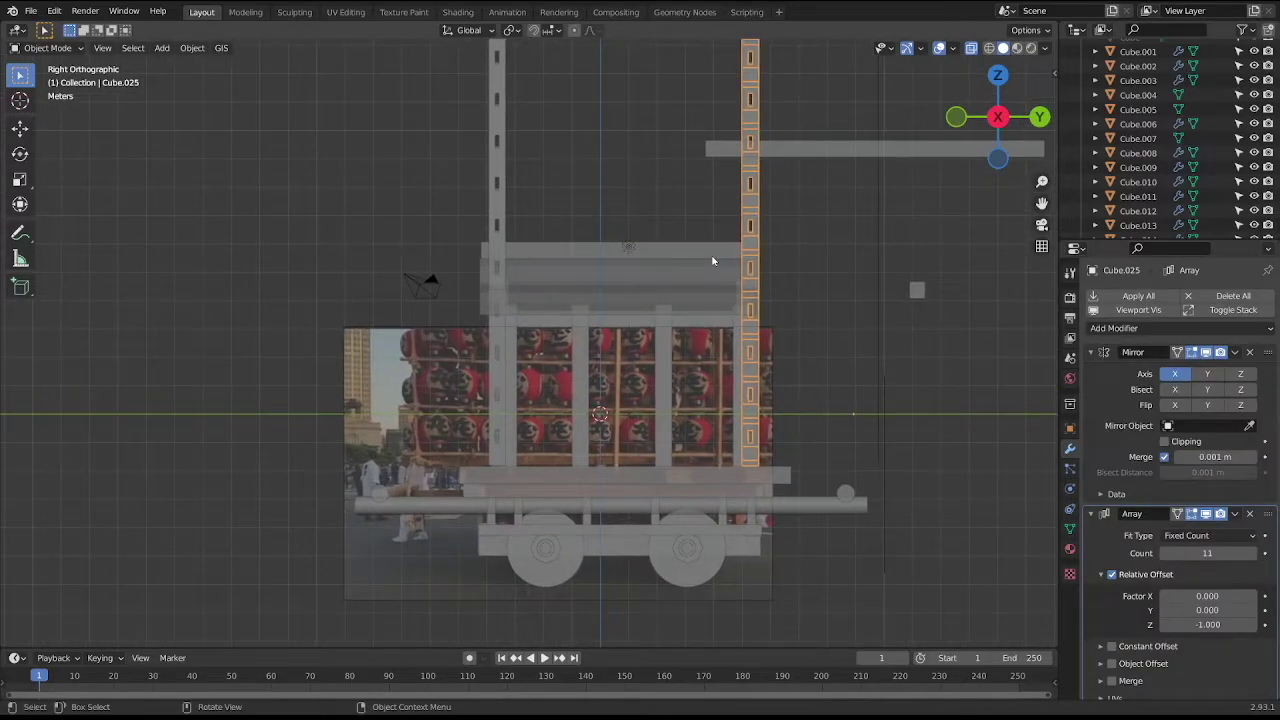
key(g)
key(y)
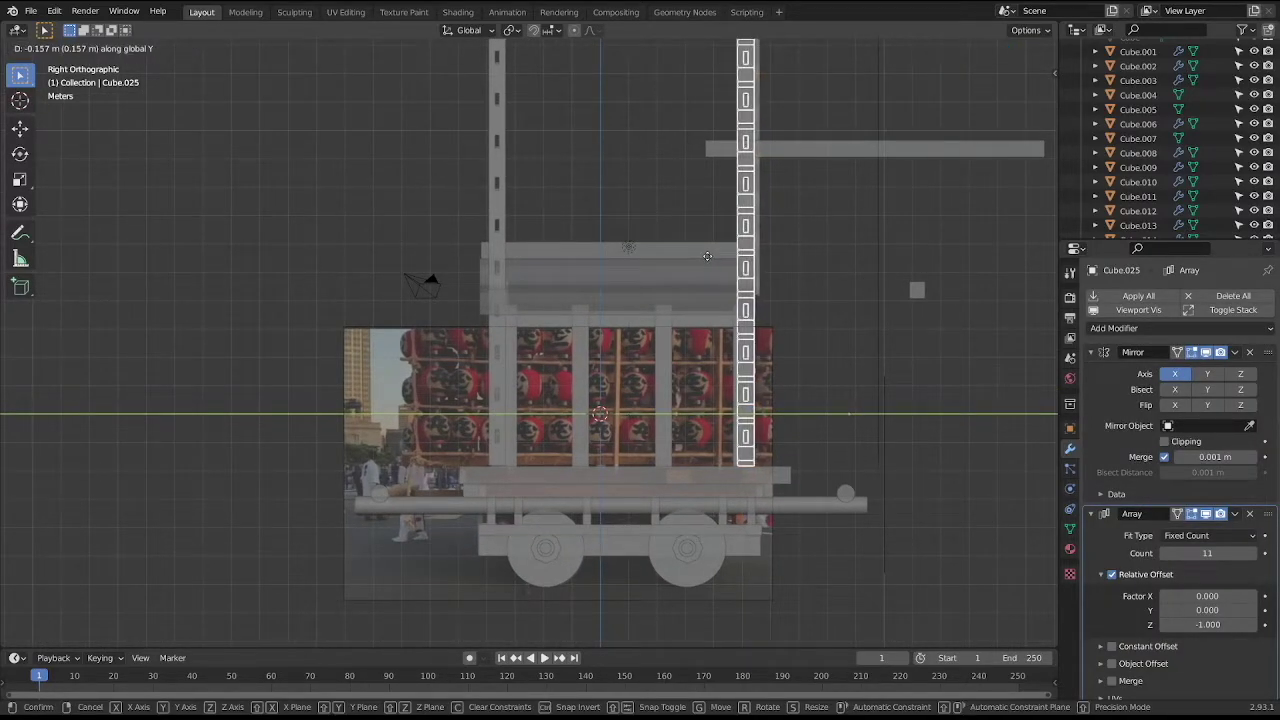
click(707, 256)
mouse_move(707, 256)
middle_down()
mouse_move(806, 295)
mouse_move(795, 298)
middle_up()
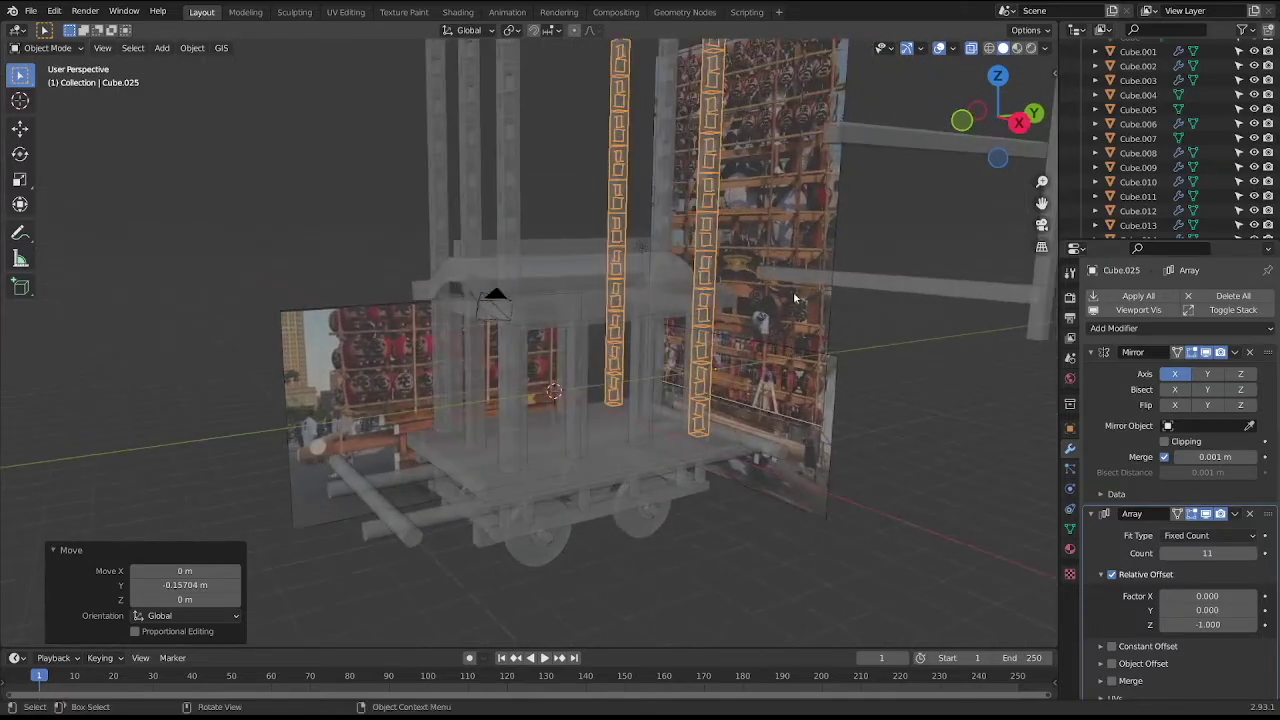
key(Tab)
middle_drag(663, 363, 695, 337)
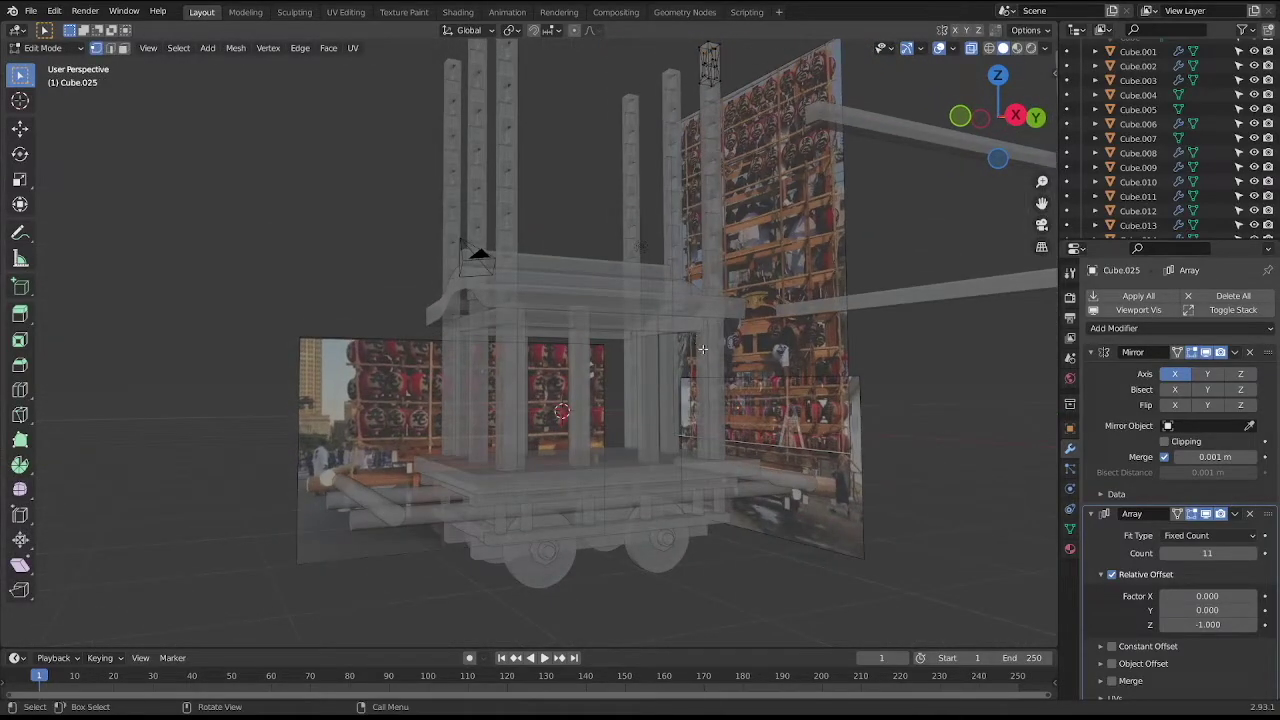
key(Tab)
Shift the short pillars under the roof along Y.
click(703, 363)
key(KP_3)
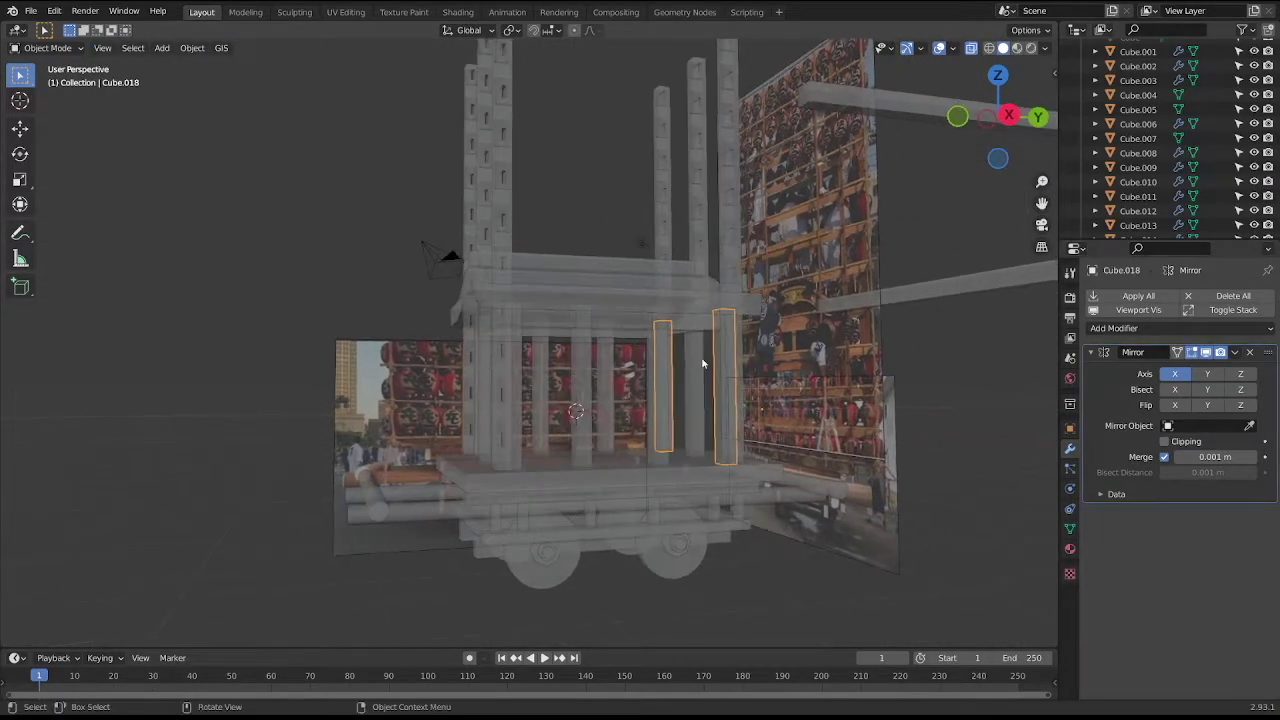
key(g)
key(y)
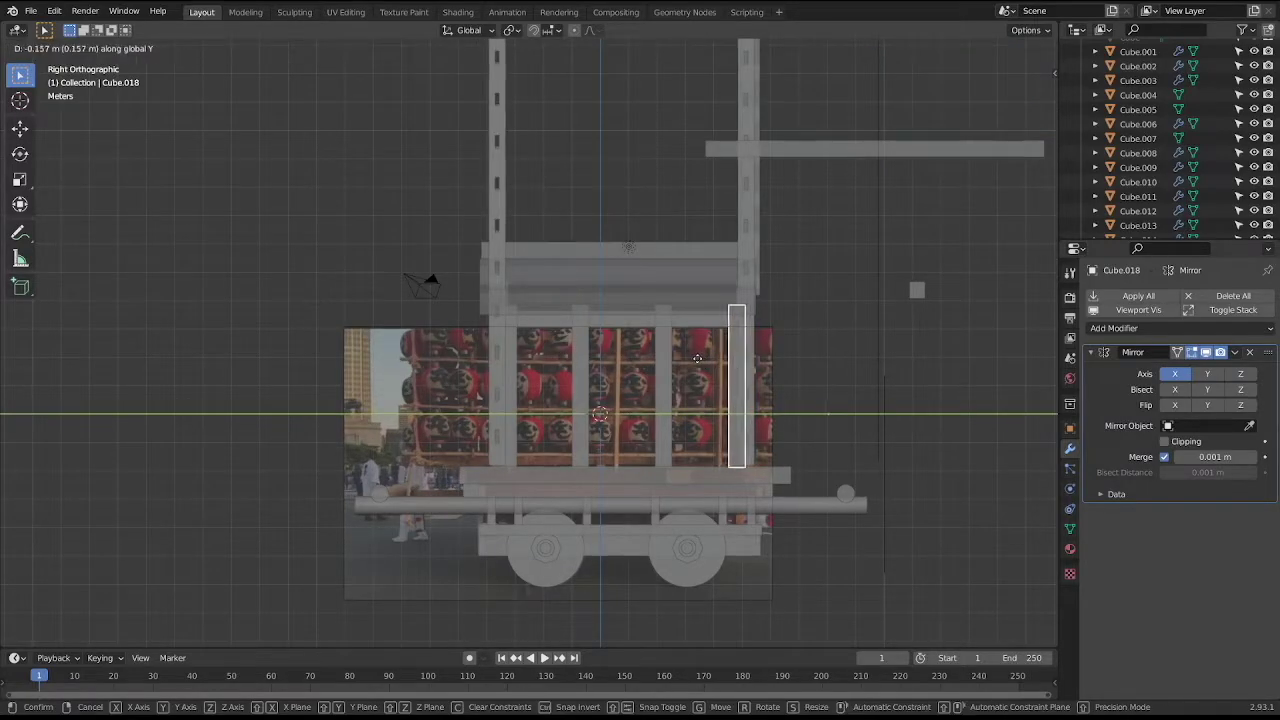
click(690, 358)
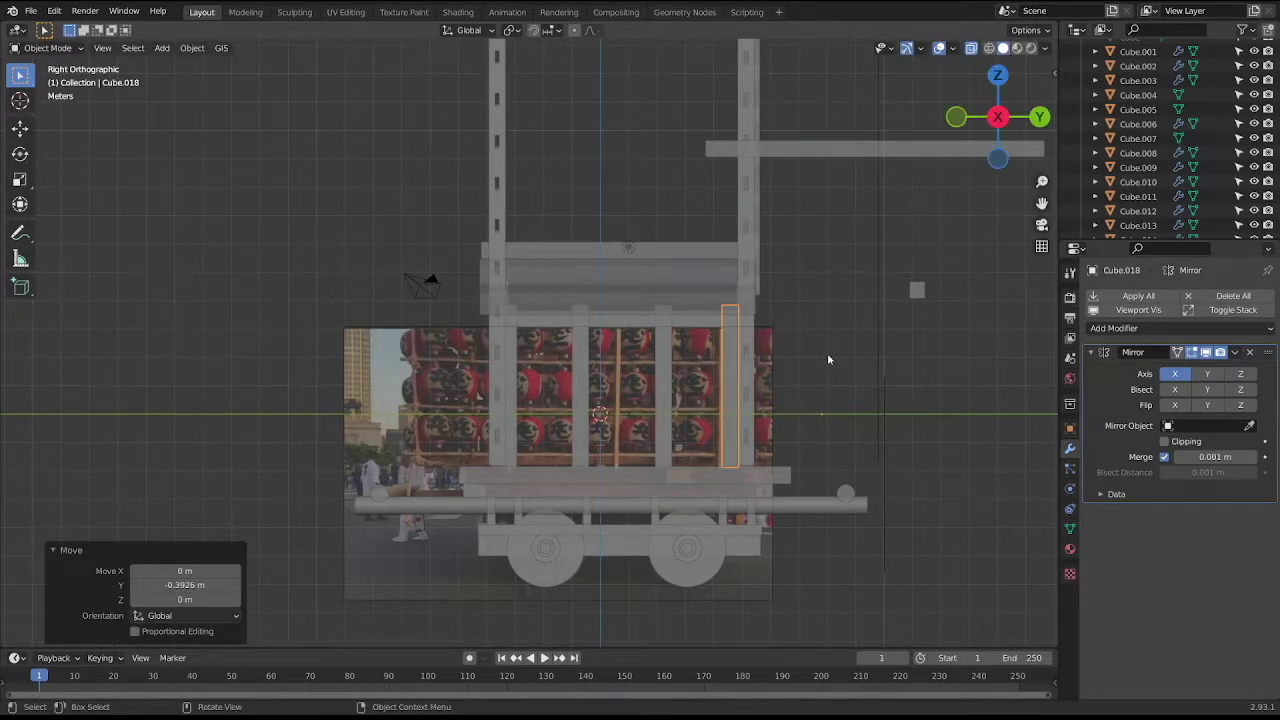
middle_drag(827, 359, 877, 423)
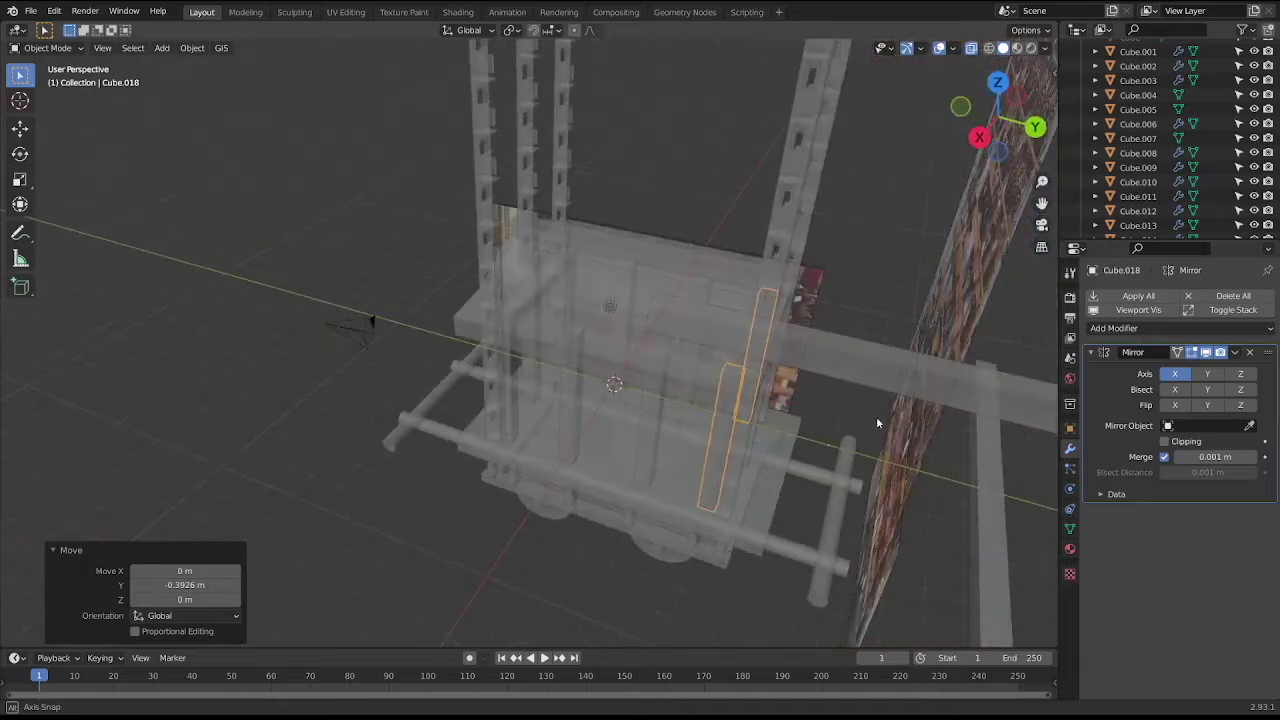
middle_drag(877, 423, 831, 325)
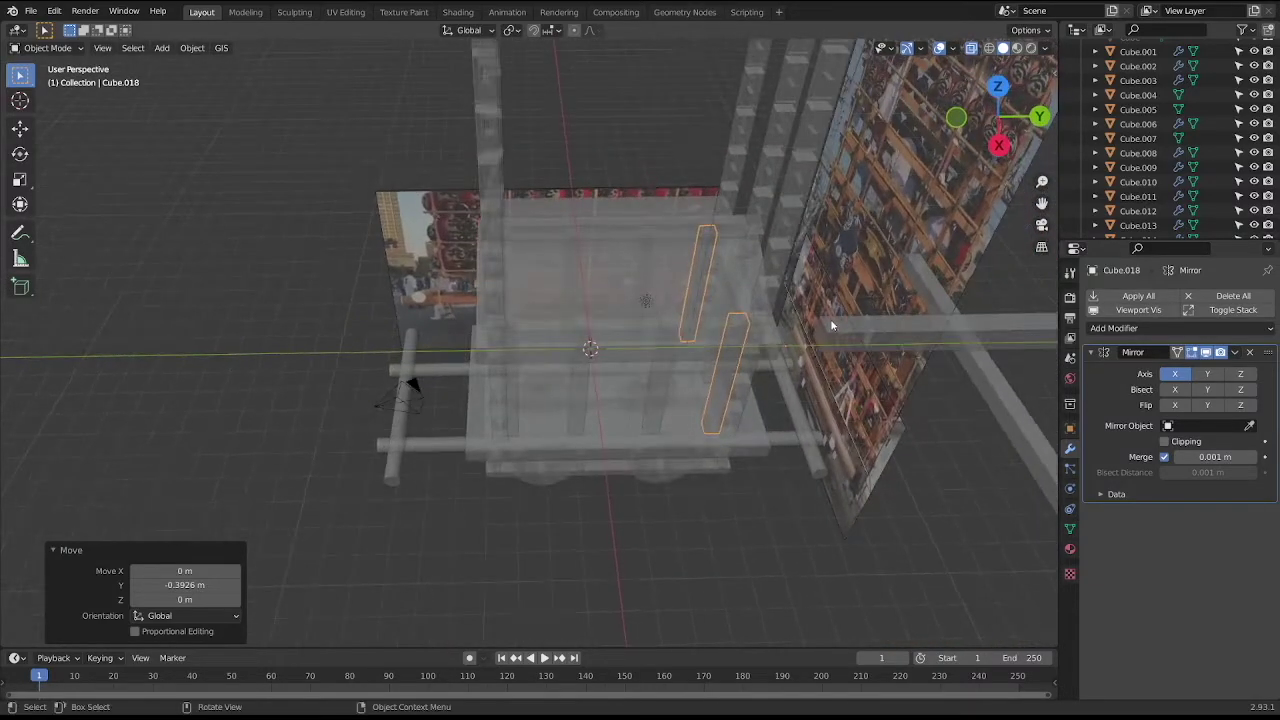
Turn off see-through display and review the handle bar, Cube.025 and roof block from the front.
key(alt+z)
click(804, 444)
mouse_move(727, 530)
middle_down()
mouse_move(733, 503)
mouse_move(783, 458)
mouse_move(729, 457)
mouse_move(692, 474)
mouse_move(721, 429)
middle_up()
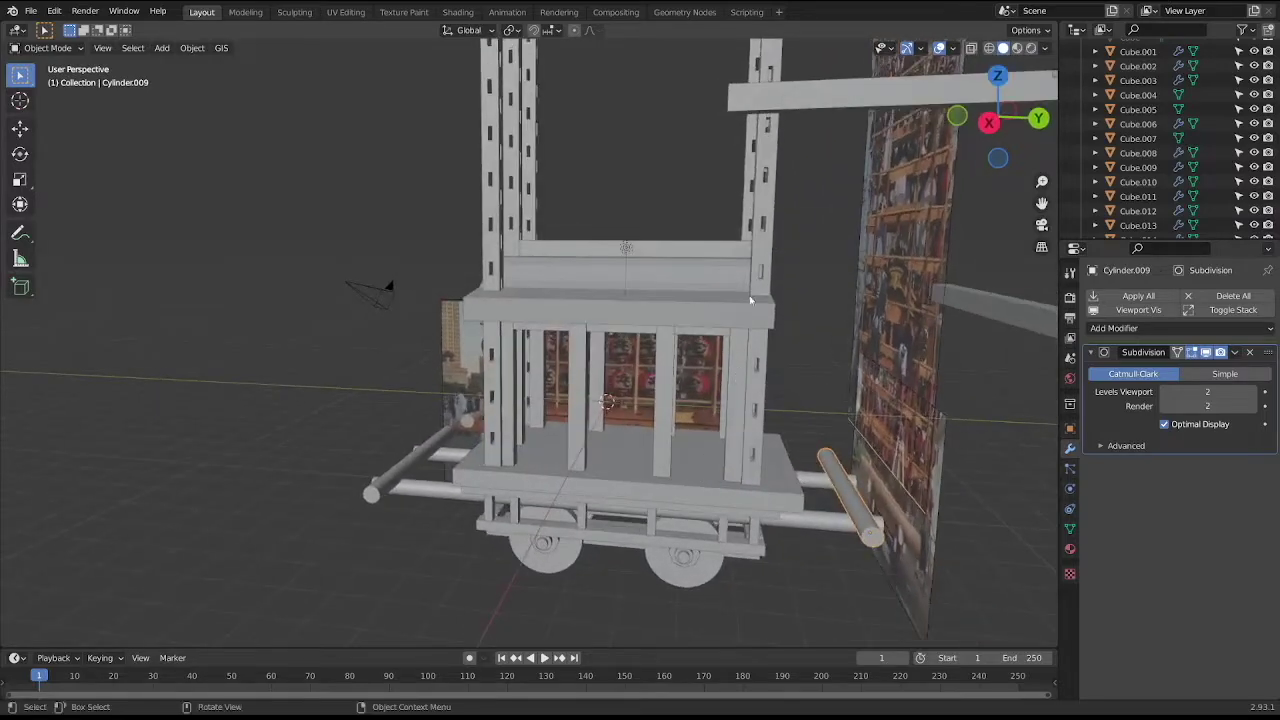
click(762, 251)
mouse_move(762, 262)
middle_down()
mouse_move(699, 372)
mouse_move(615, 297)
middle_up()
click(462, 255)
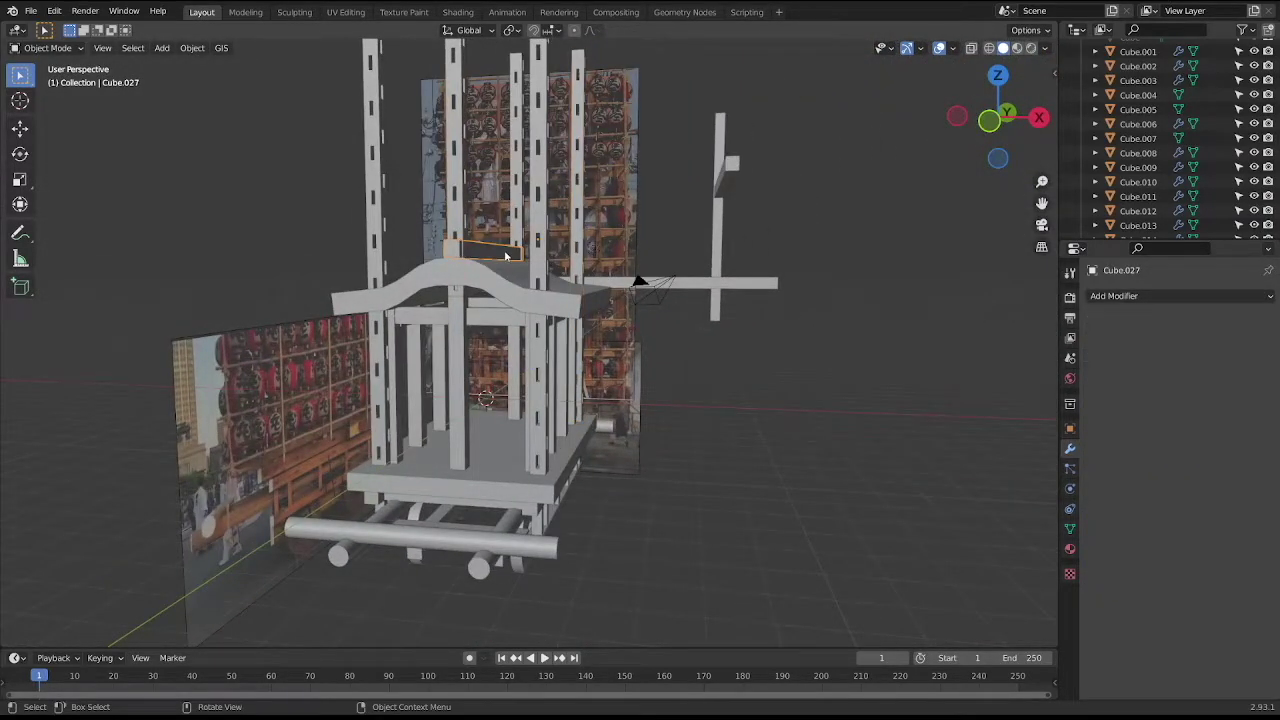
middle_drag(508, 258, 537, 254)
key(KP_1)
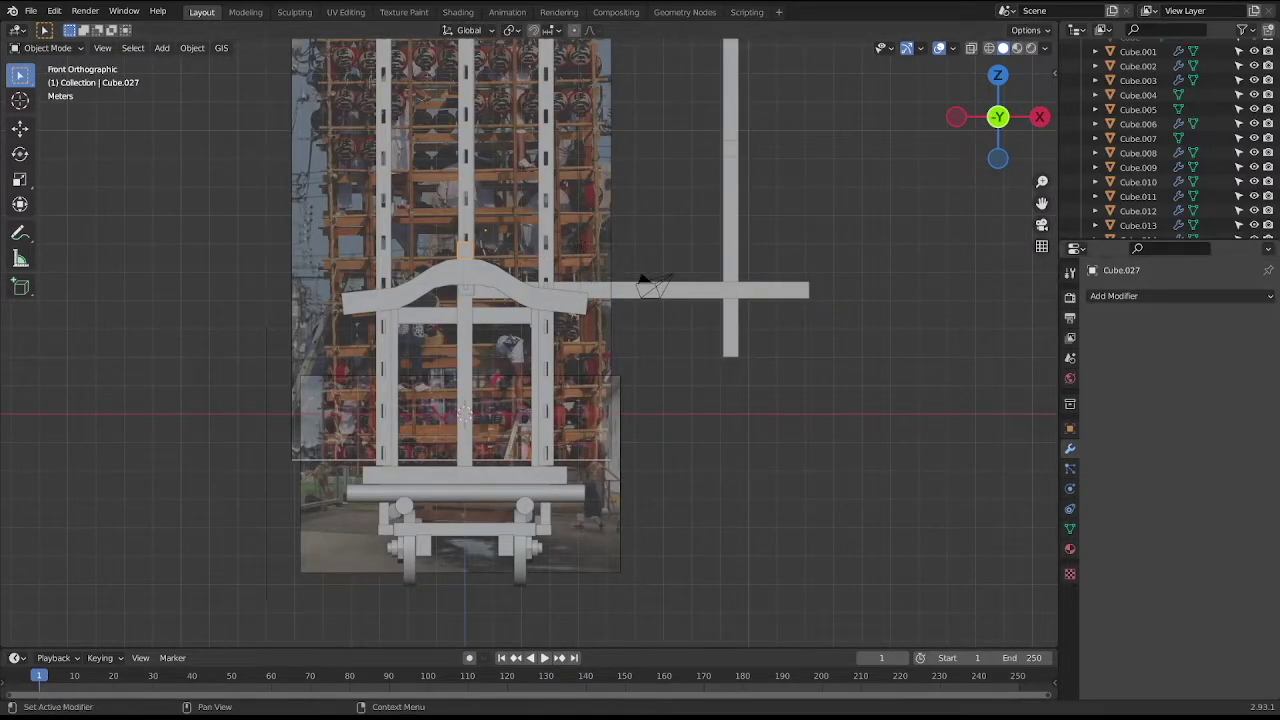
Adjust laddered pillars Cube.024 and Cube.025 vertically along Z, then save japaneselanternfestival.blend.
click(389, 413)
key(g)
key(z)
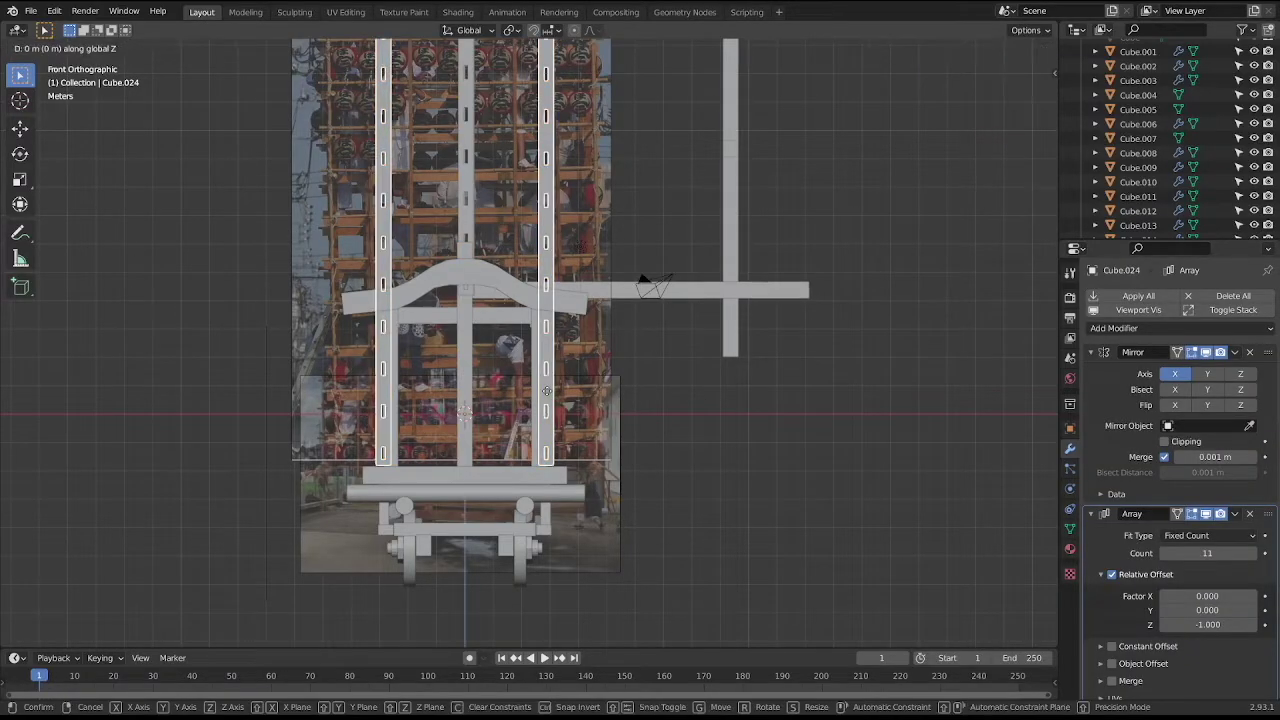
click(548, 393)
middle_drag(648, 430, 615, 435)
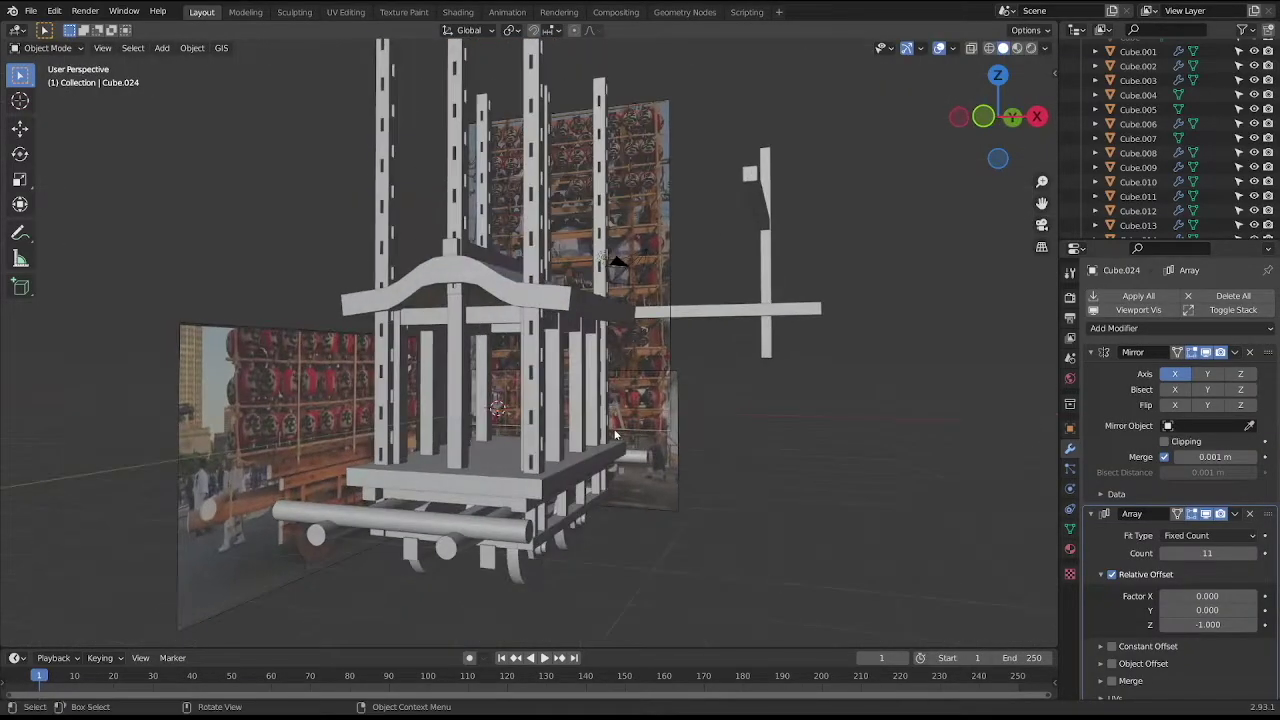
key(shift+d)
key(z)
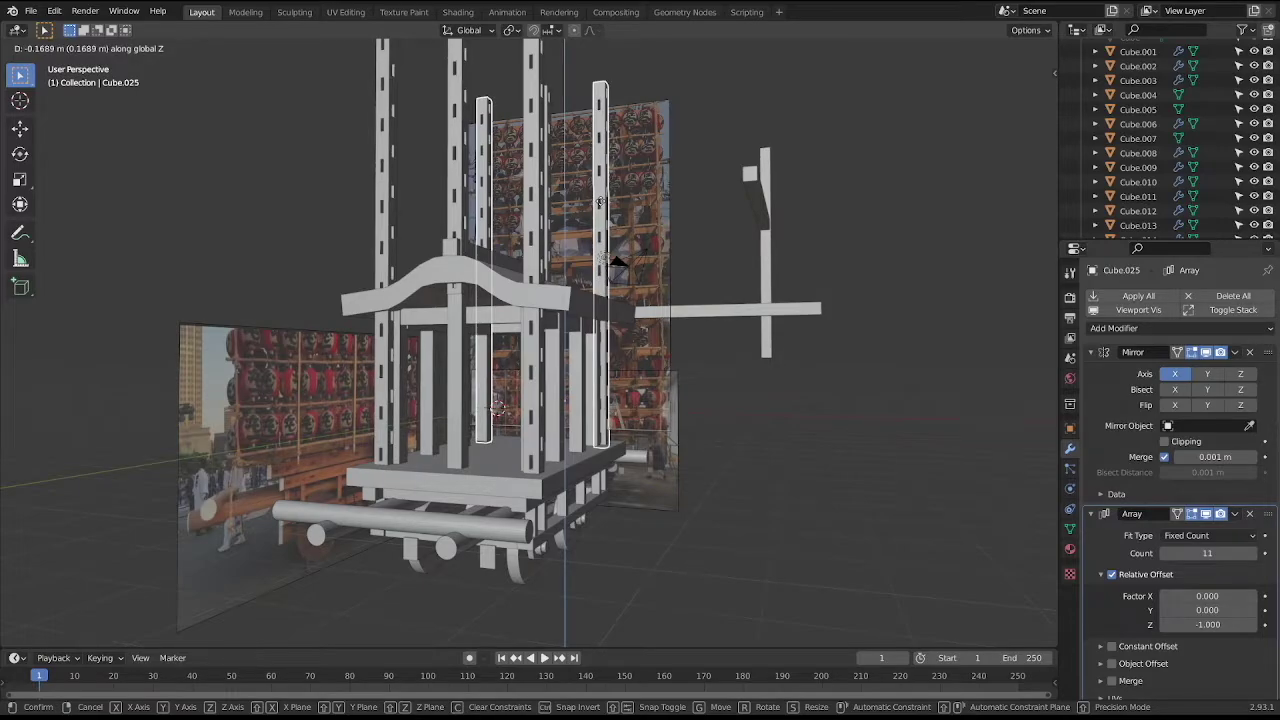
click(598, 202)
key(ctrl+s)
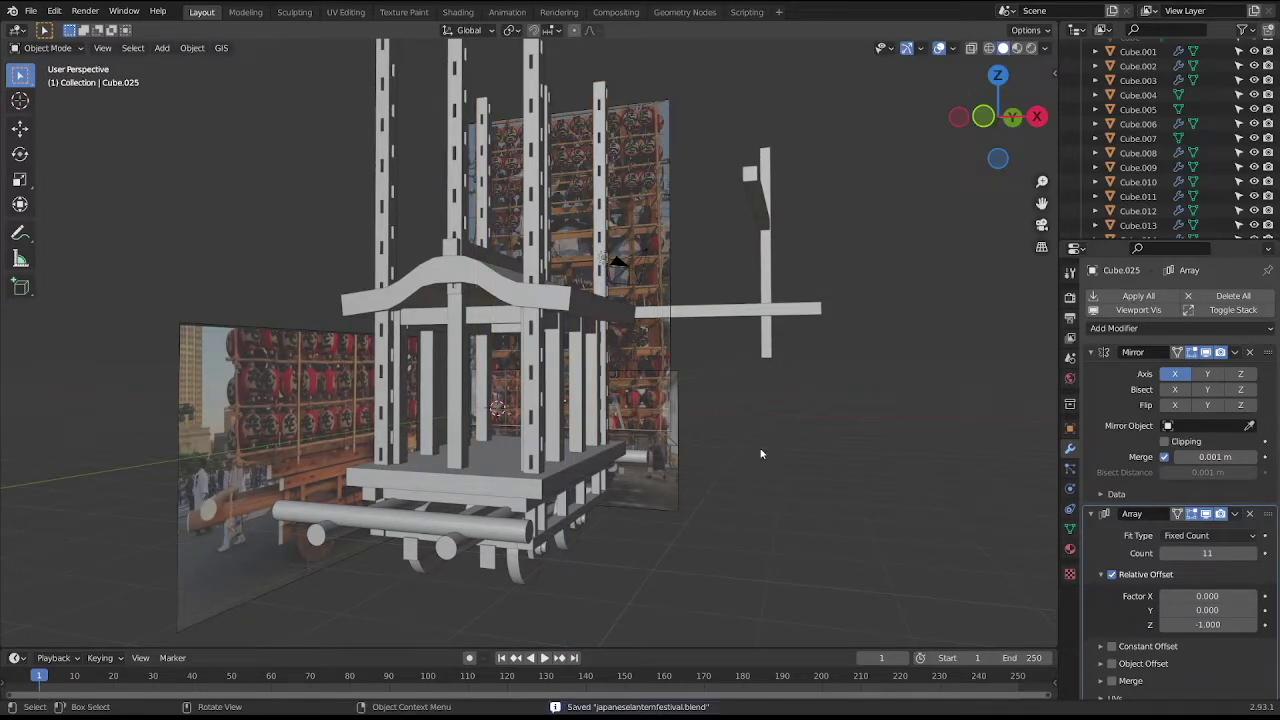
Duplicate the short bar Cube.005 in place to make the new rung piece.
mouse_move(734, 417)
middle_down()
mouse_move(655, 456)
mouse_move(714, 457)
middle_up()
scroll(658, 440, down, 3)
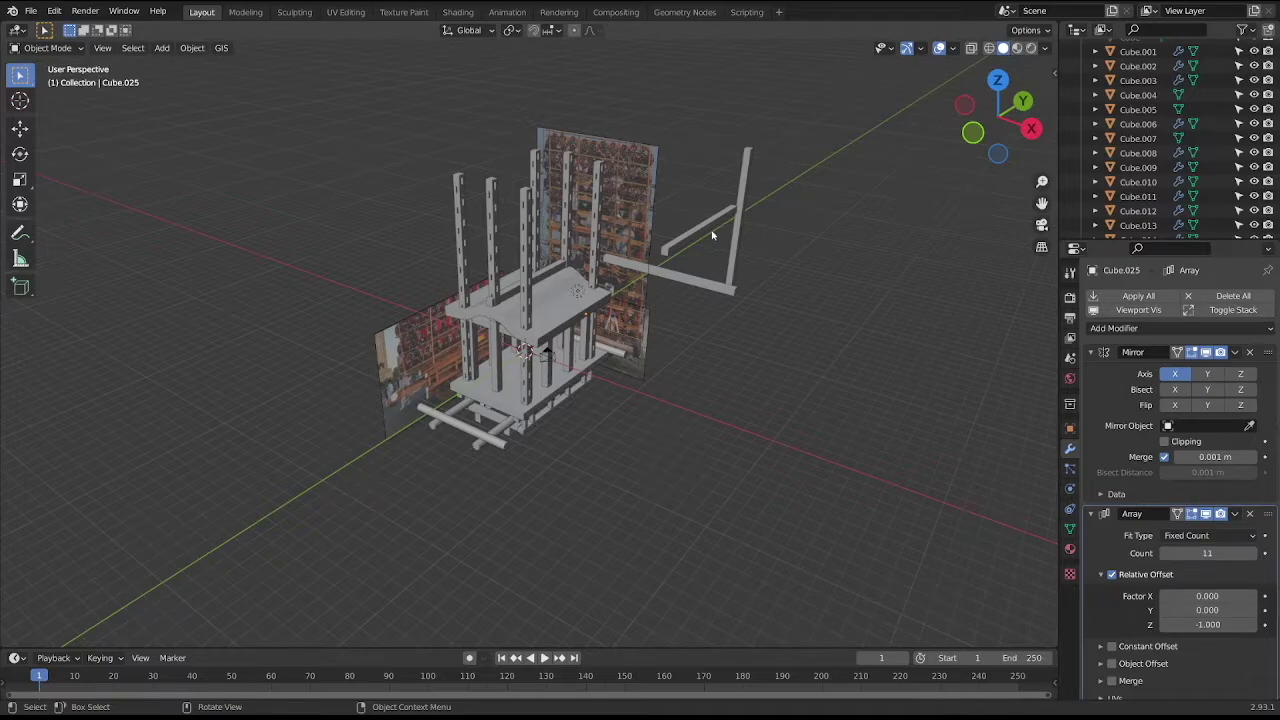
click(680, 238)
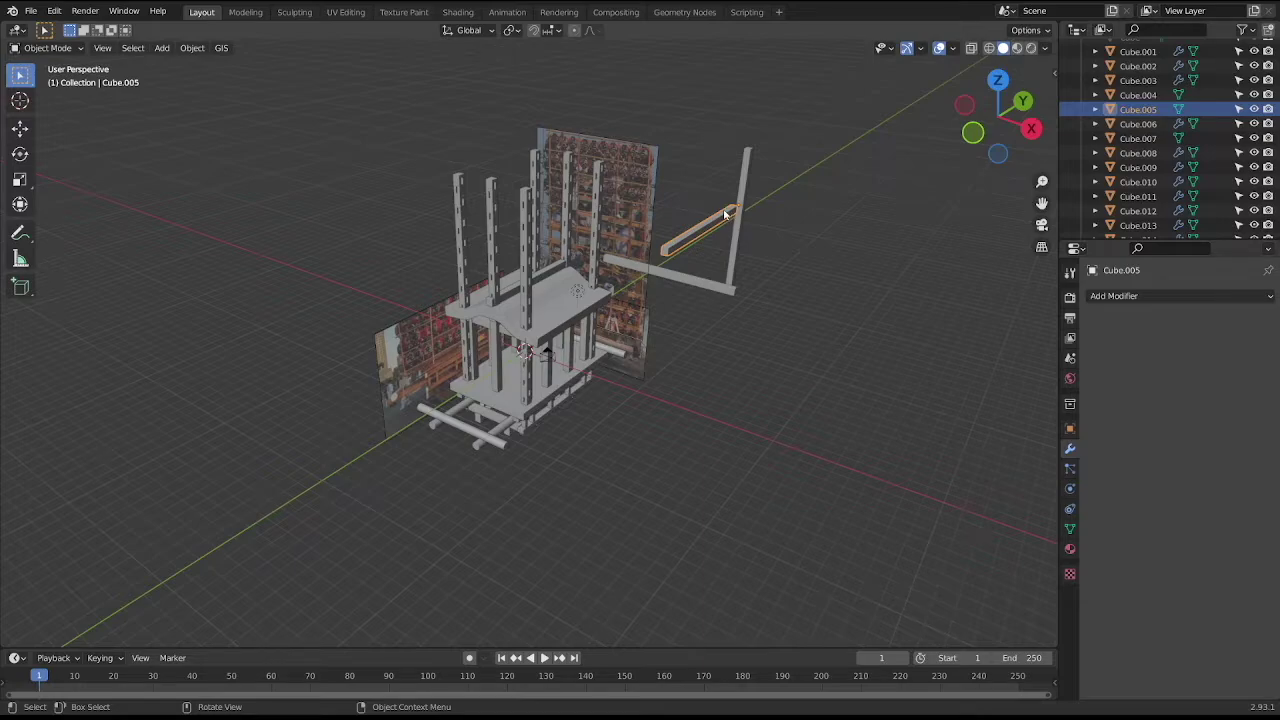
key(shift+d)
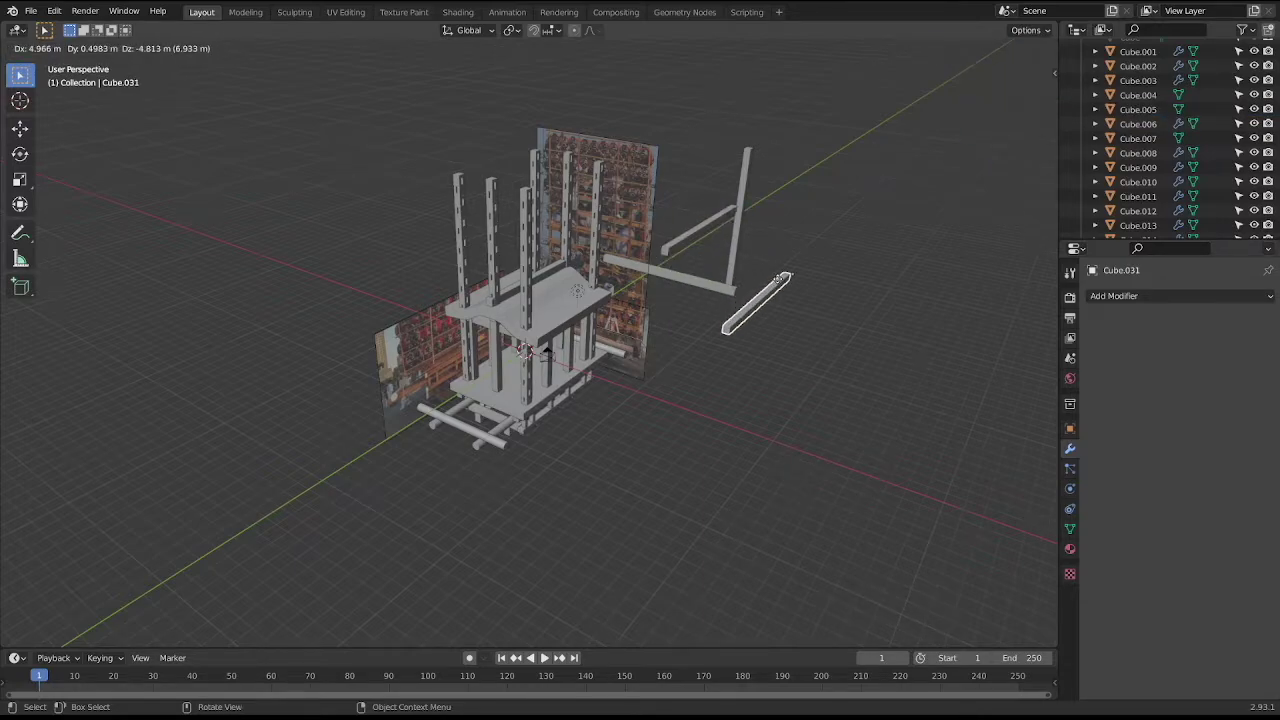
click(772, 300)
In side view, slide the bar copy along Y and raise it about 0.61 m.
key(KP_3)
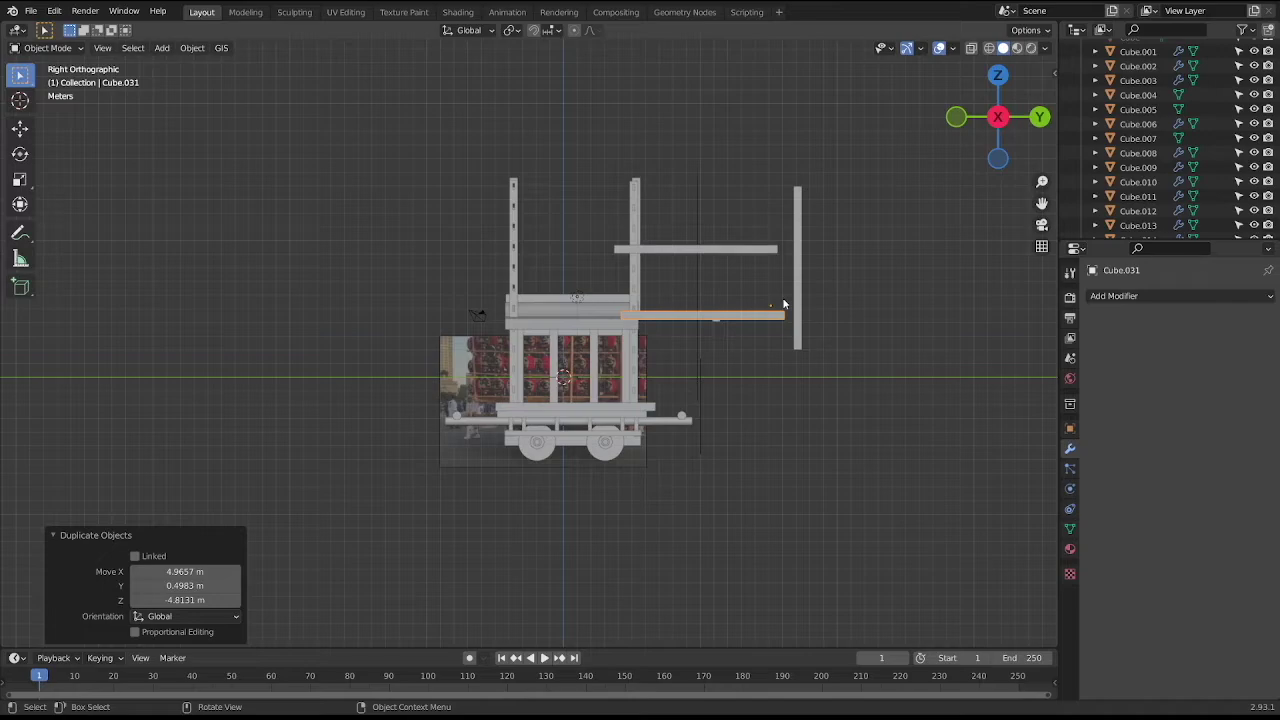
key(g)
key(y)
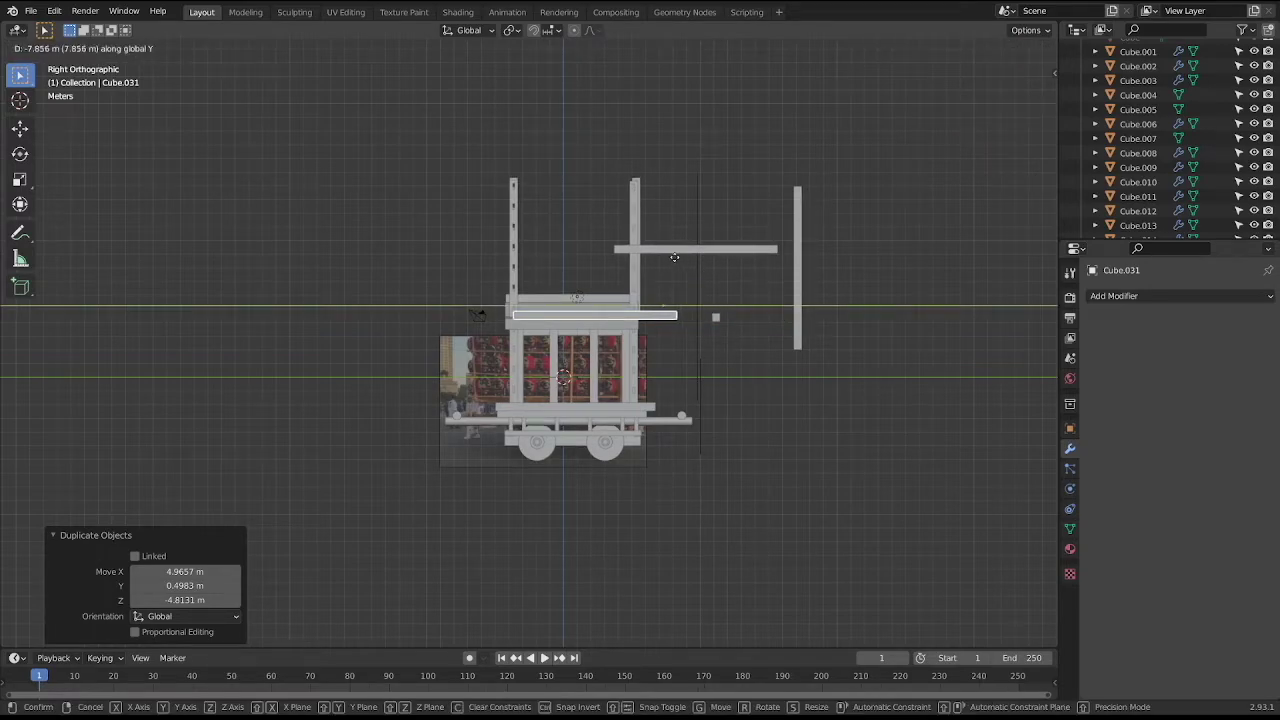
click(661, 259)
key(g)
key(z)
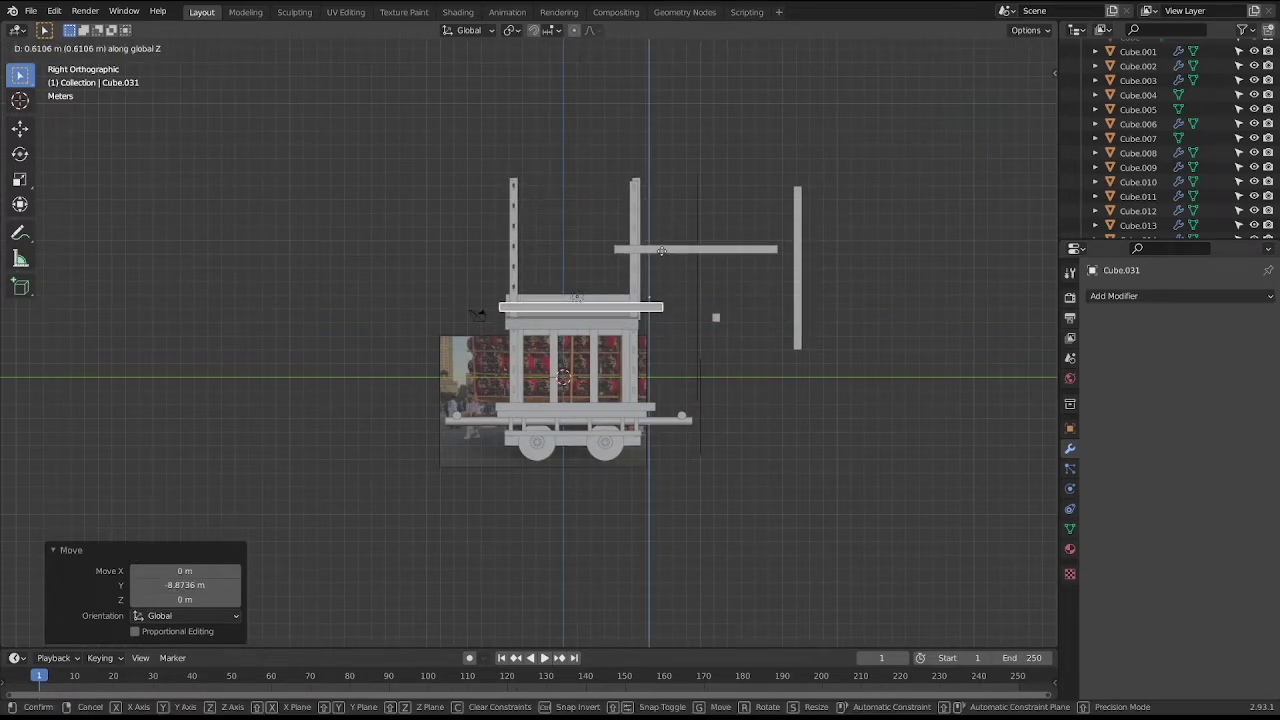
click(662, 256)
In front view, shift the bar along X and raise it about 0.73 m.
middle_drag(664, 257, 745, 260)
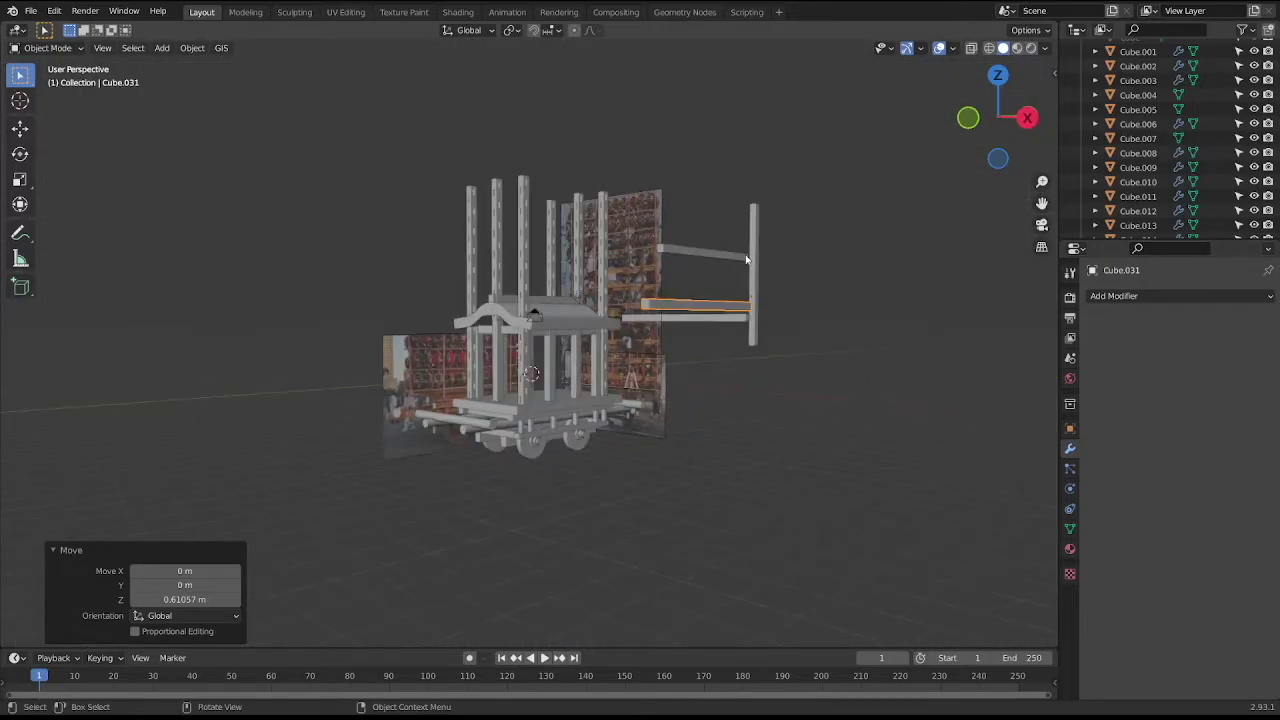
key(KP_1)
key(g)
key(x)
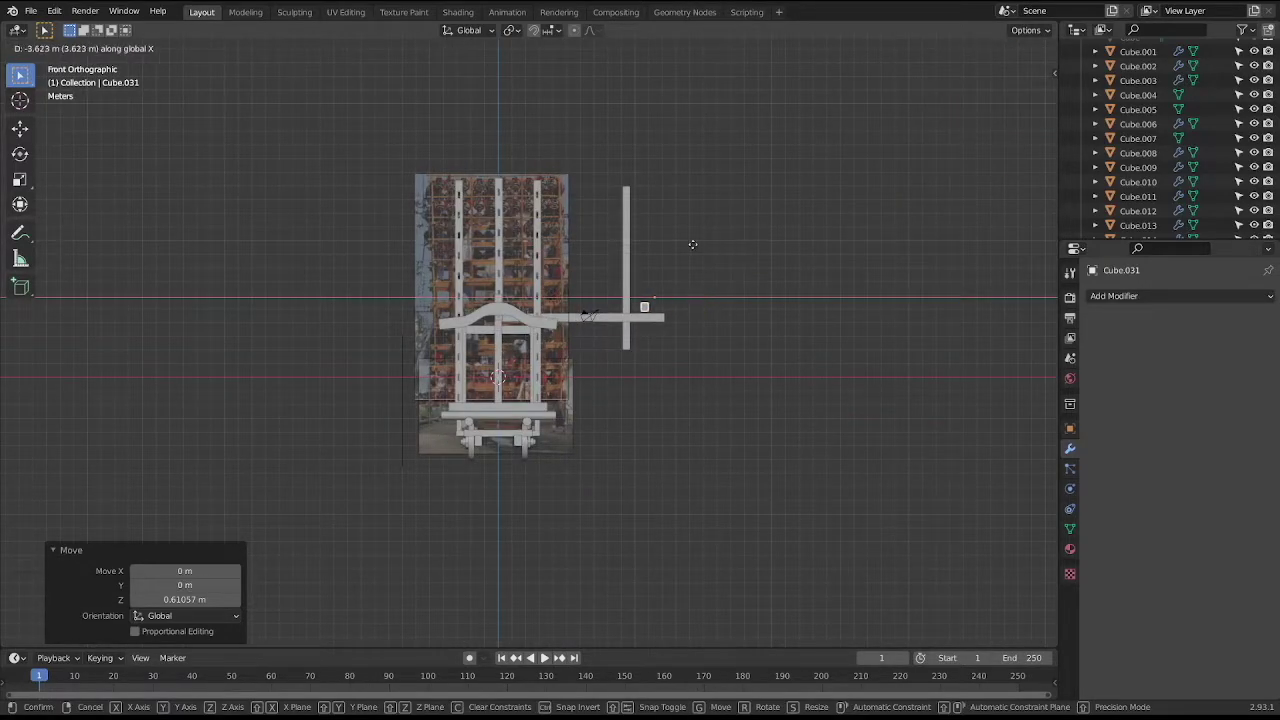
click(588, 247)
key(g)
key(z)
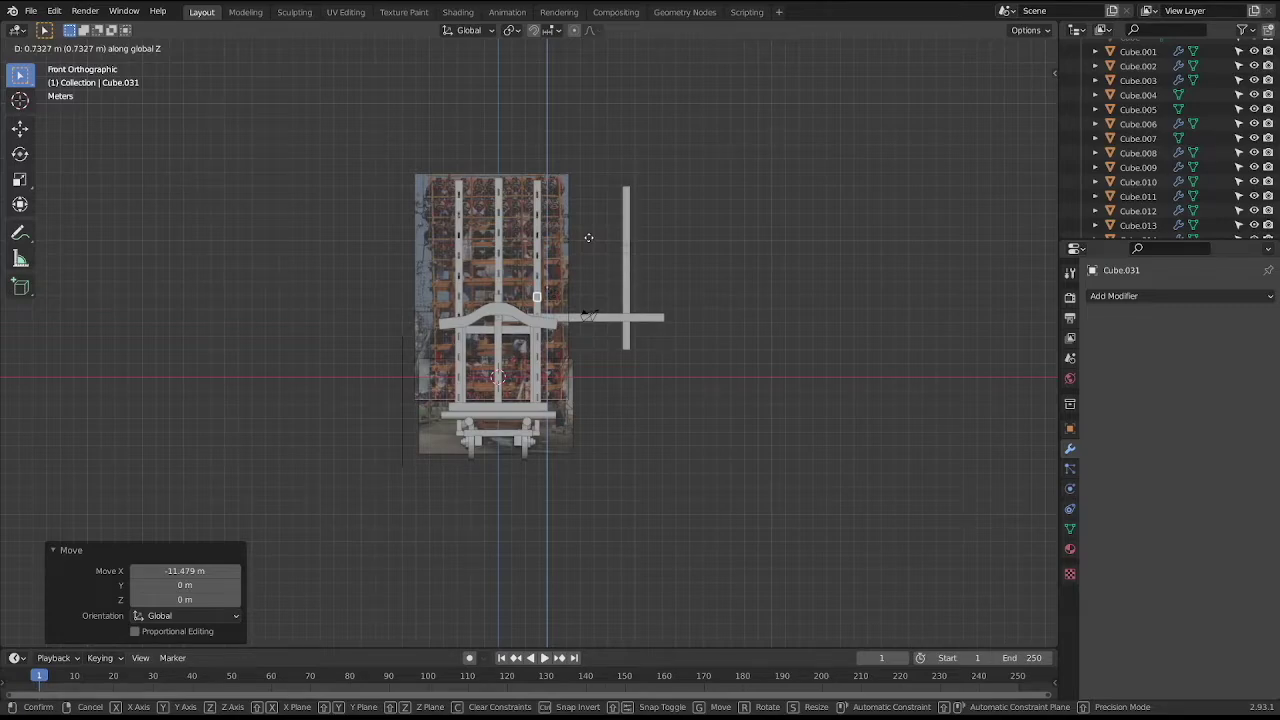
click(588, 237)
Check side and front views, then enter Edit Mode and box-select the rung's vertices.
middle_drag(588, 240, 545, 260)
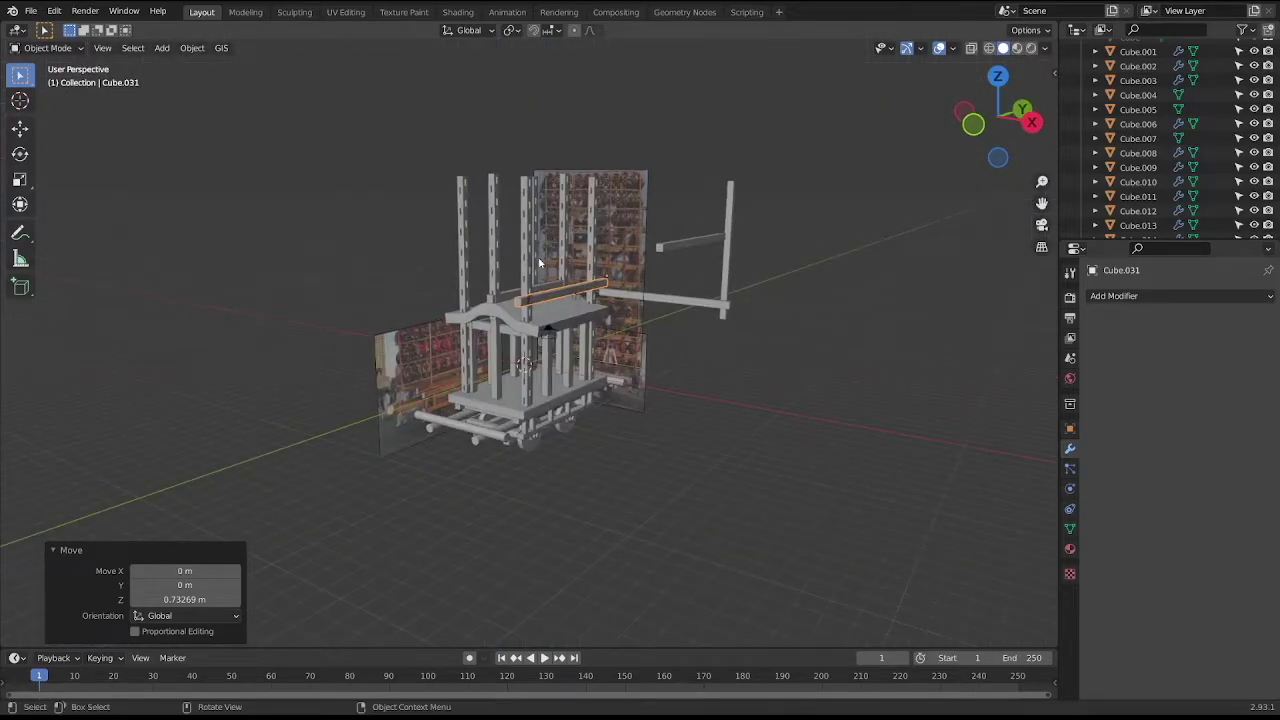
key(KP_3)
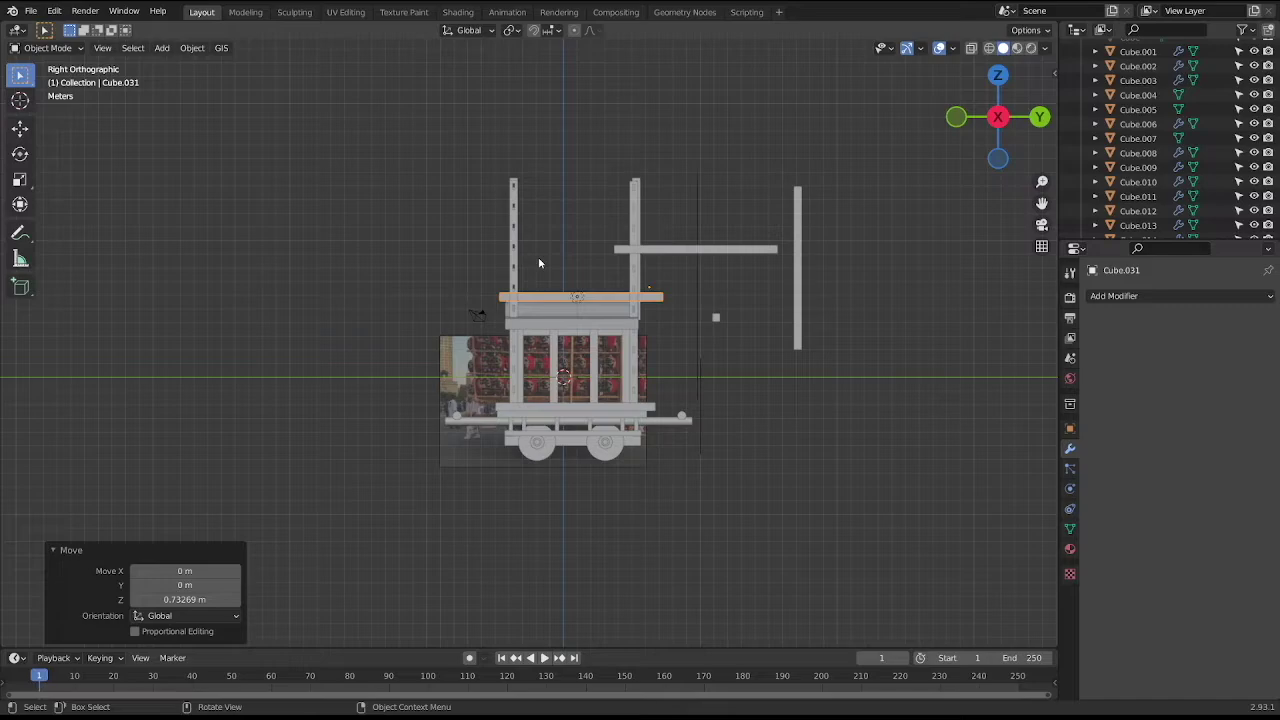
middle_drag(538, 262, 657, 289)
key(KP_1)
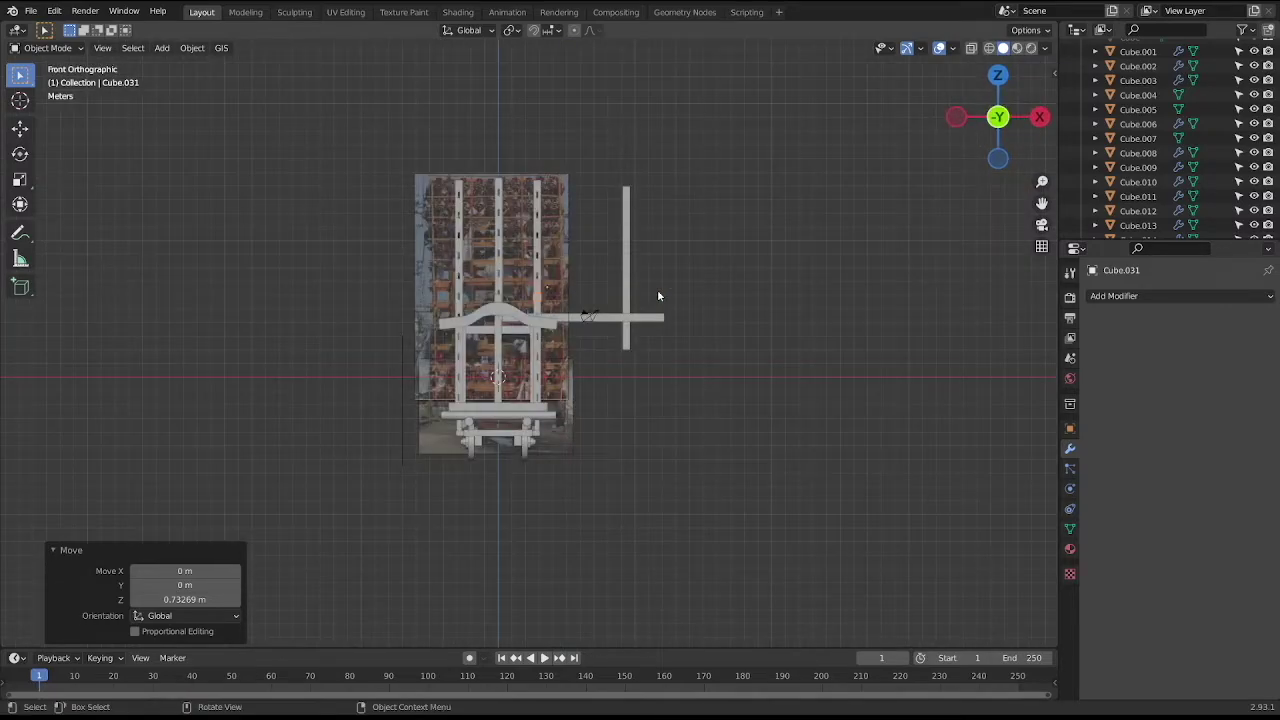
key(Tab)
scroll(645, 280, up, 4)
scroll(645, 280, up, 2)
drag(516, 158, 541, 229)
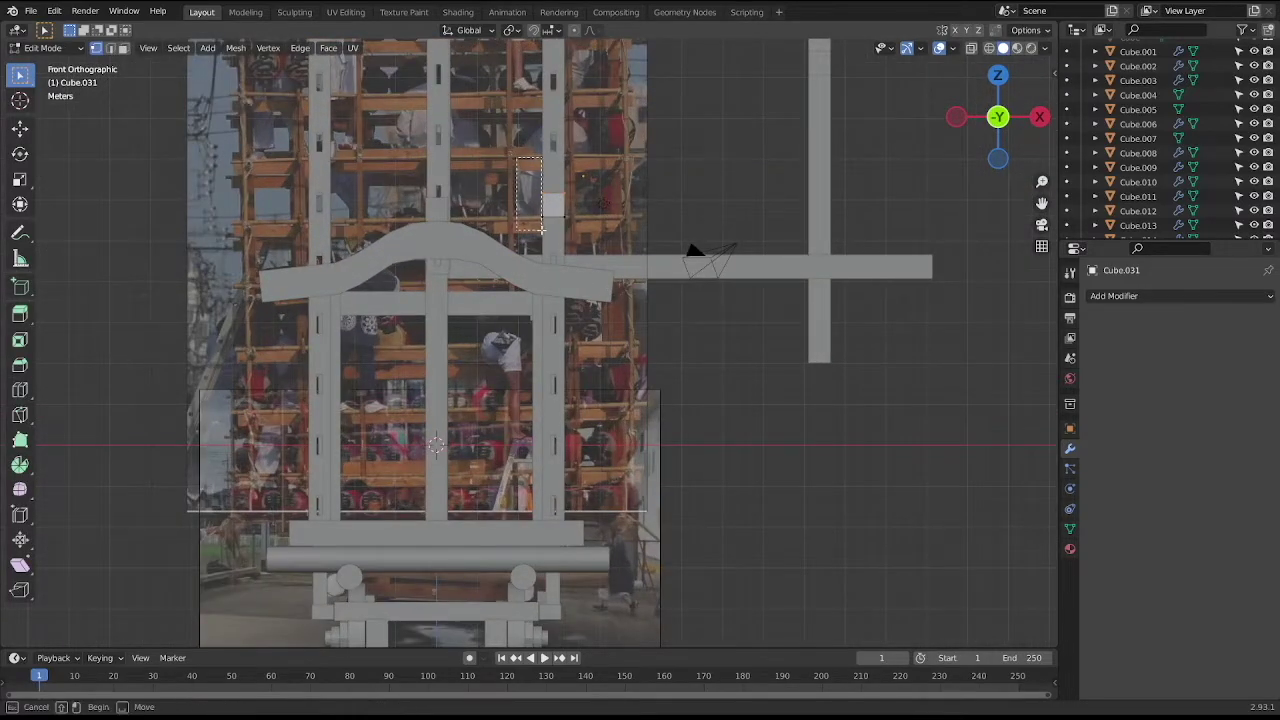
With X-ray on, narrow the rung along X and adjust its vertices vertically.
key(alt+z)
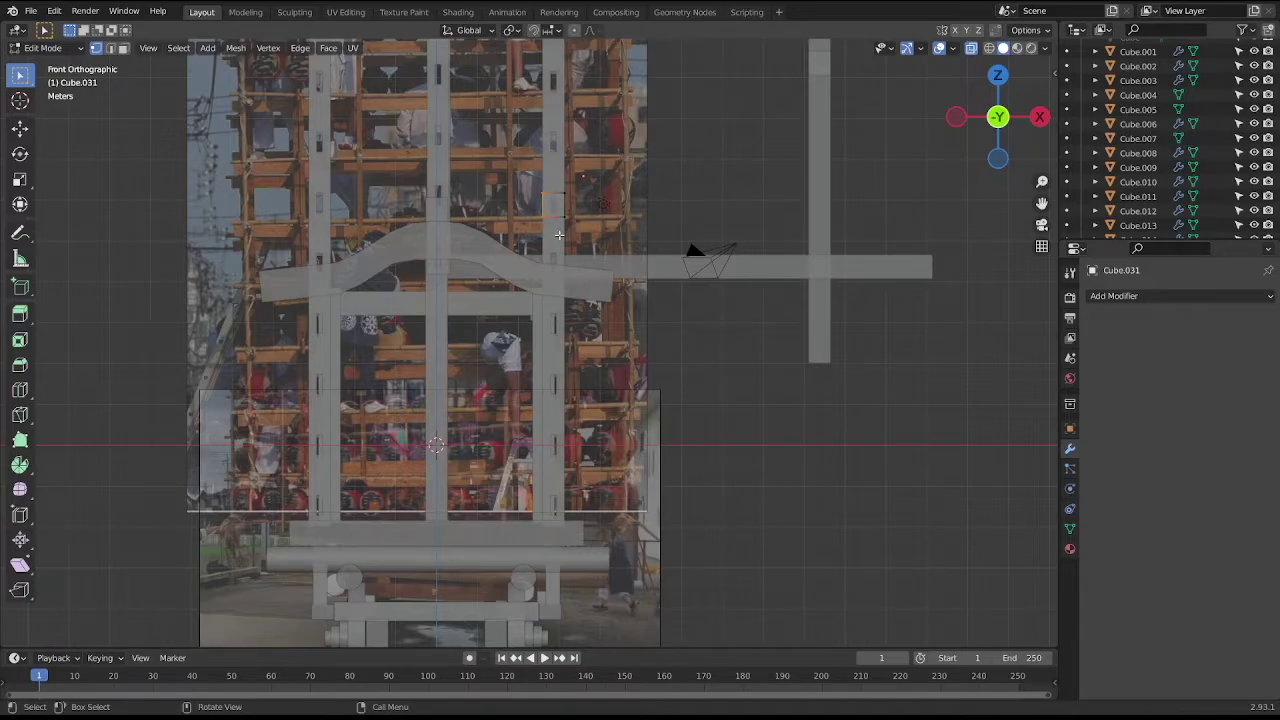
key(g)
key(x)
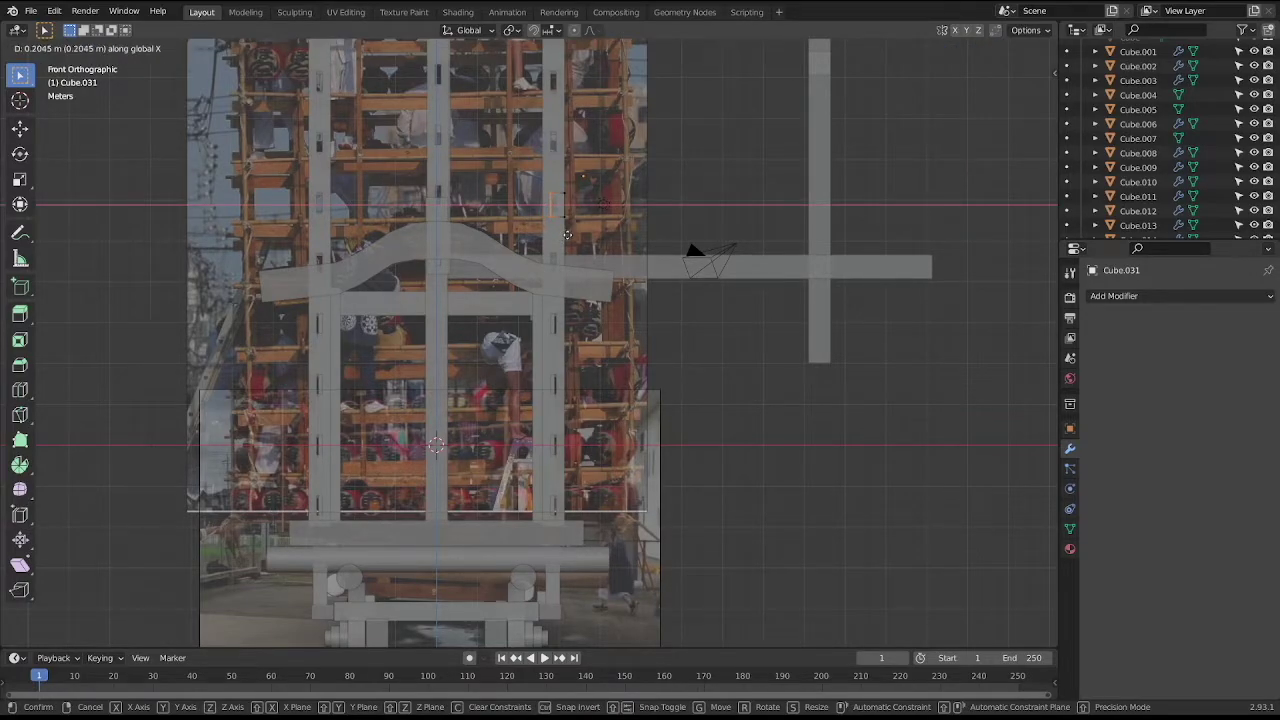
click(567, 235)
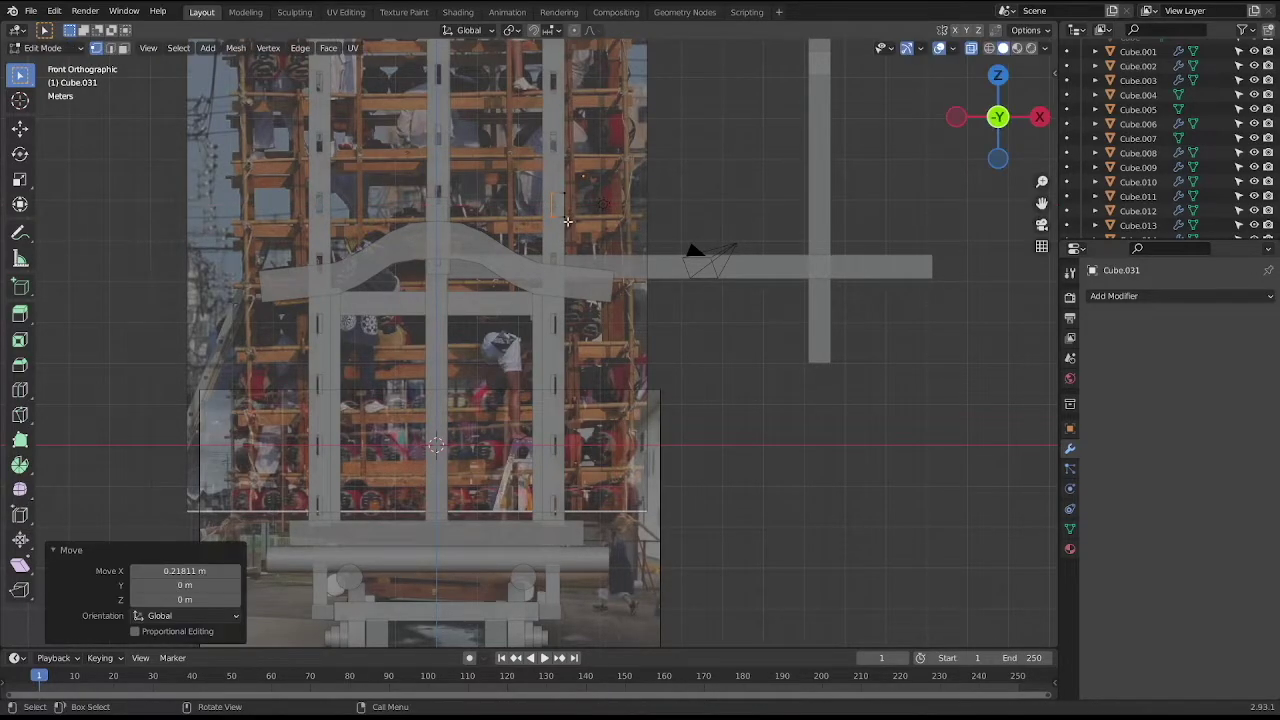
key(g)
key(x)
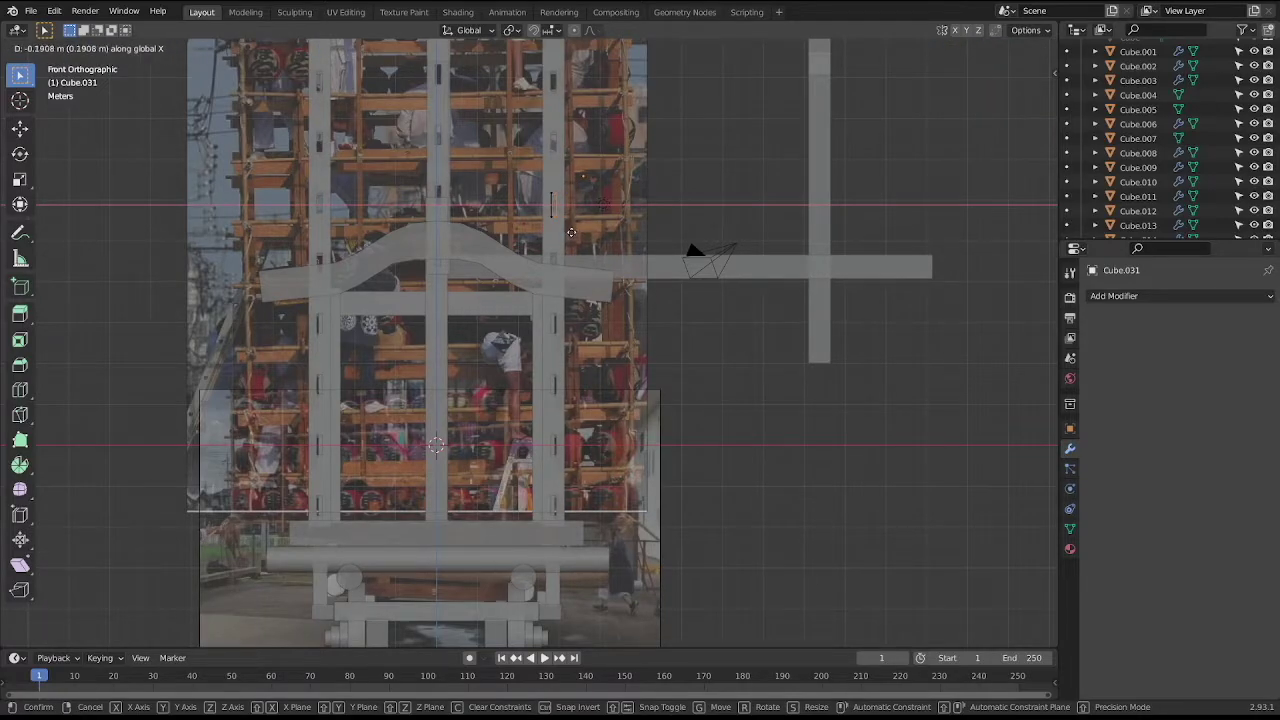
click(569, 233)
key(g)
key(z)
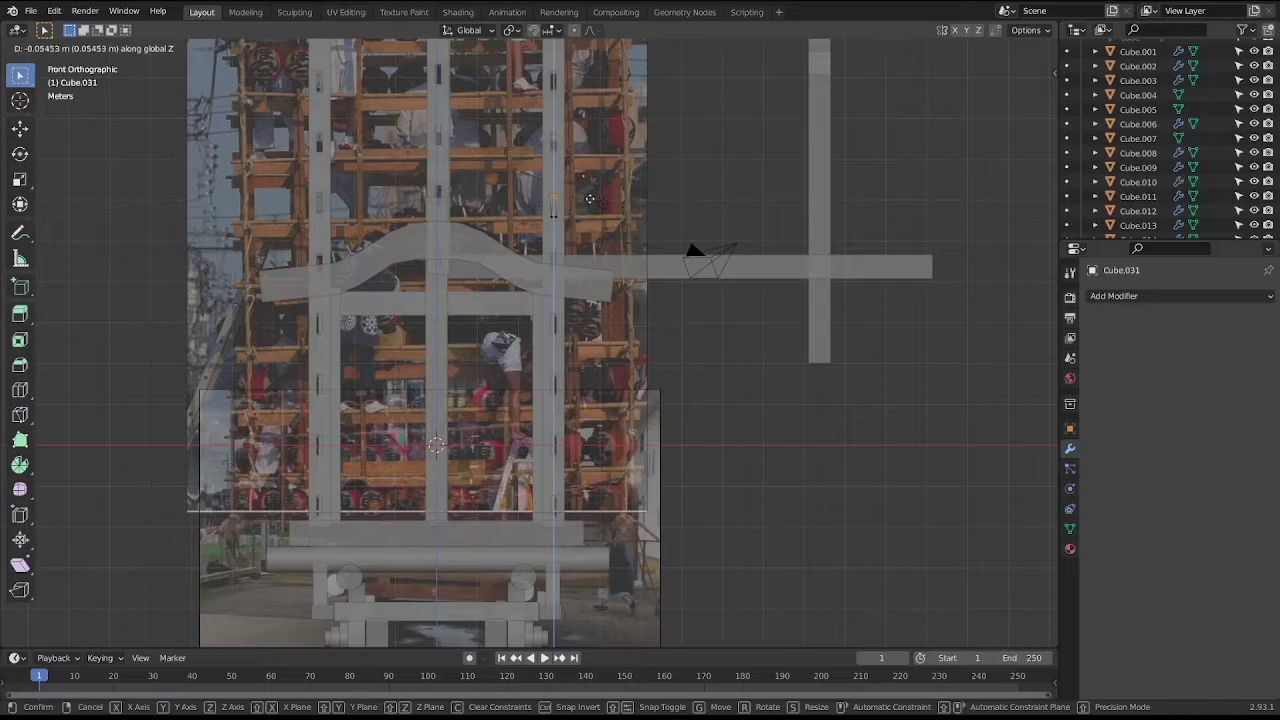
click(590, 200)
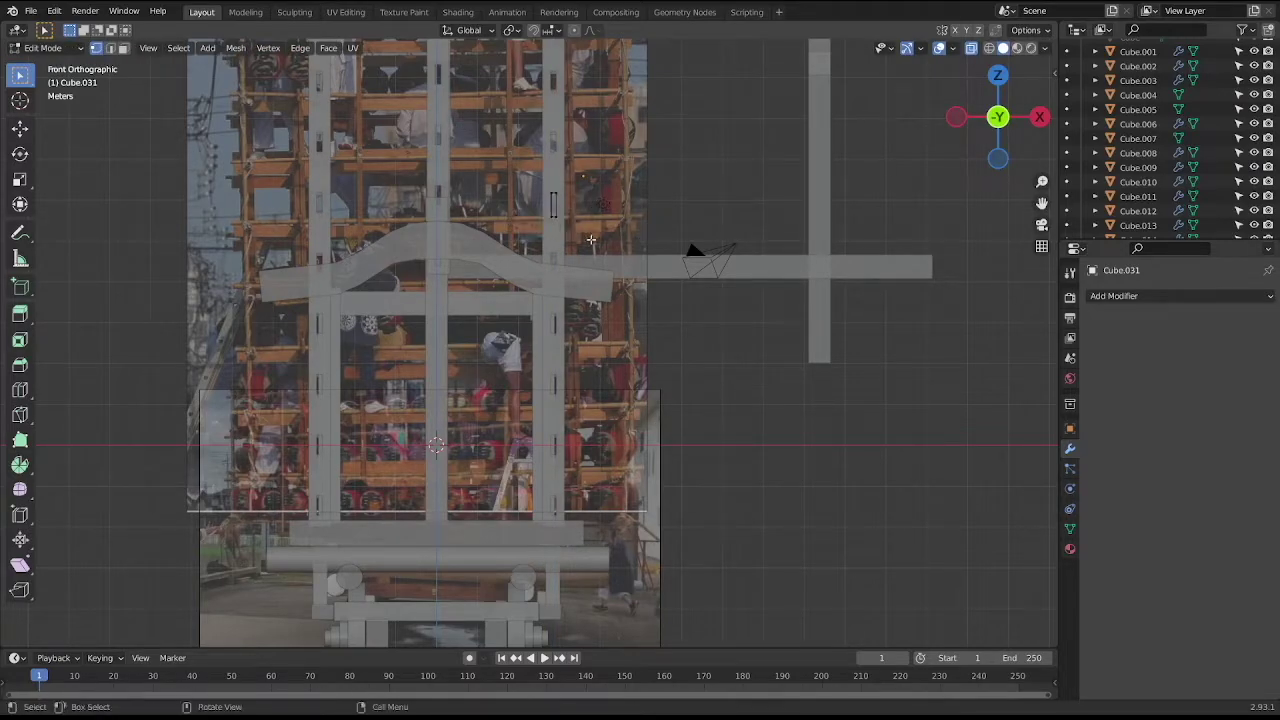
key(g)
key(z)
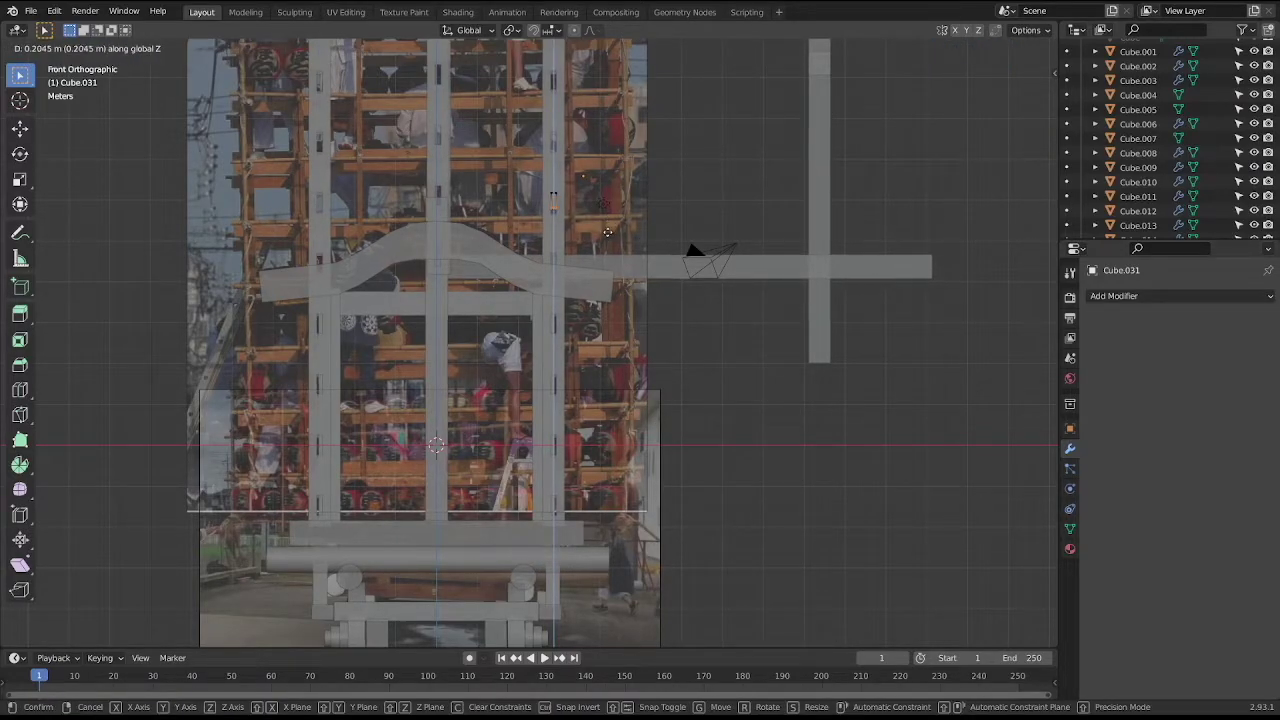
click(607, 233)
Back in Object Mode, slide the rung about 0.55 m along Y in side view.
key(Tab)
mouse_move(608, 240)
middle_down()
mouse_move(700, 220)
mouse_move(674, 220)
middle_up()
key(KP_3)
middle_drag(567, 213, 583, 239)
key(KP_1)
key(KP_3)
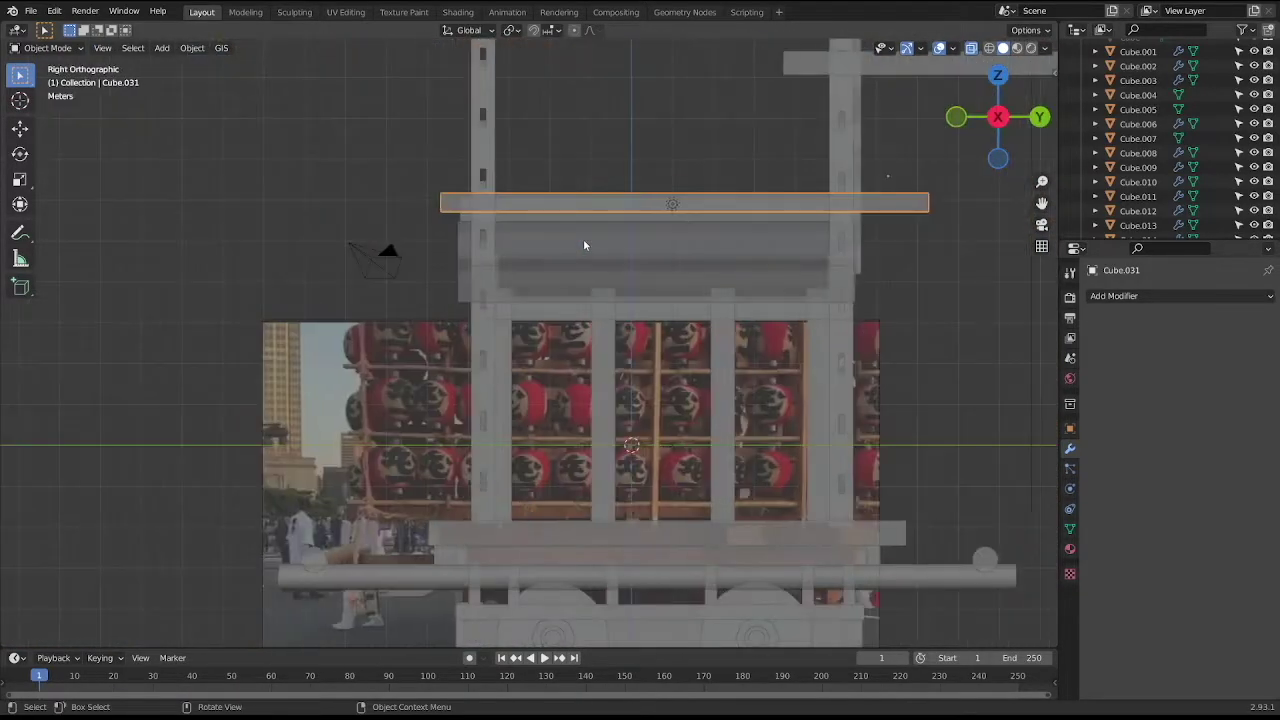
key(g)
key(y)
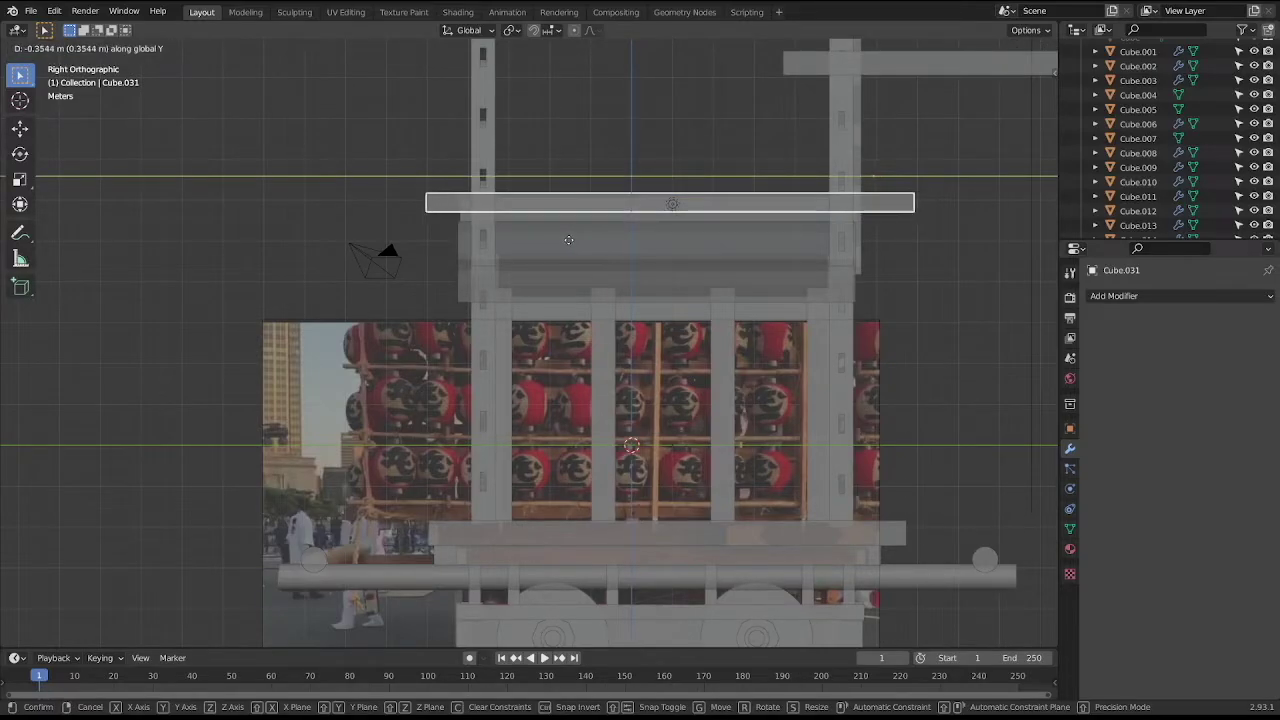
click(561, 240)
In front view, raise the rung to the right pillar top, then lower it slightly.
middle_drag(503, 206, 611, 235)
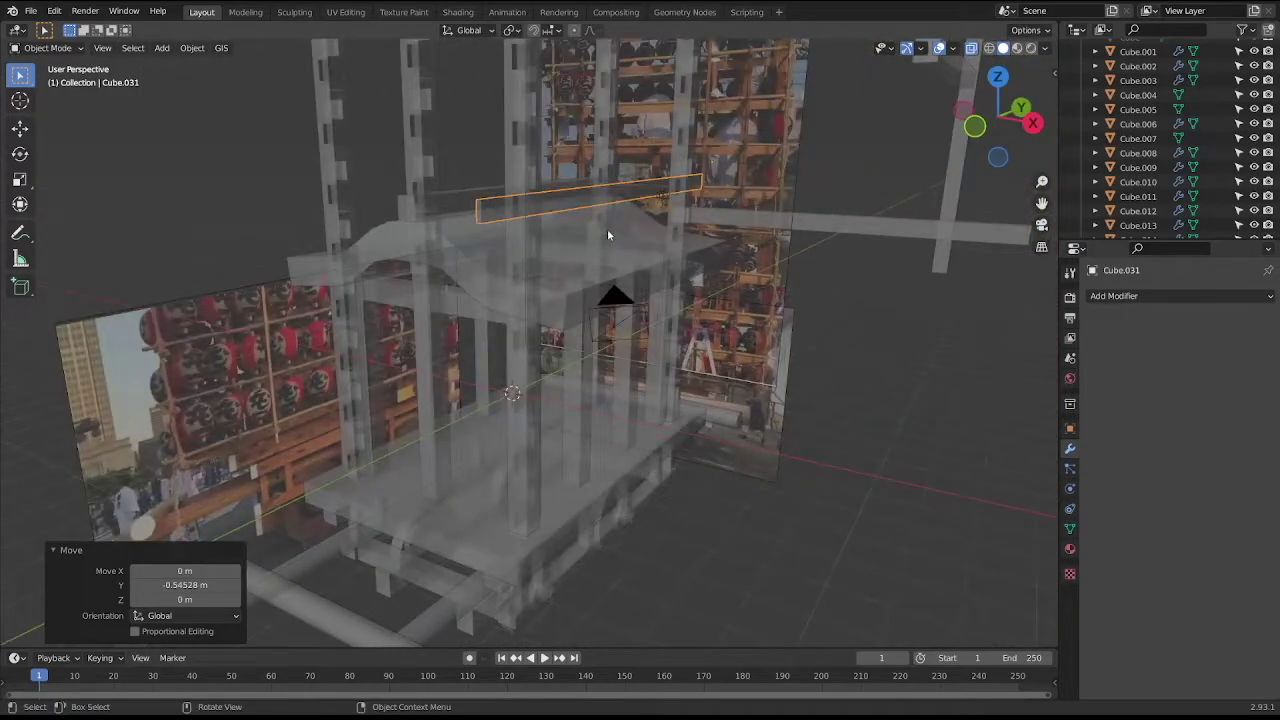
key(KP_1)
scroll(607, 233, down, 2)
scroll(607, 233, down, 2)
scroll(617, 233, down, 2)
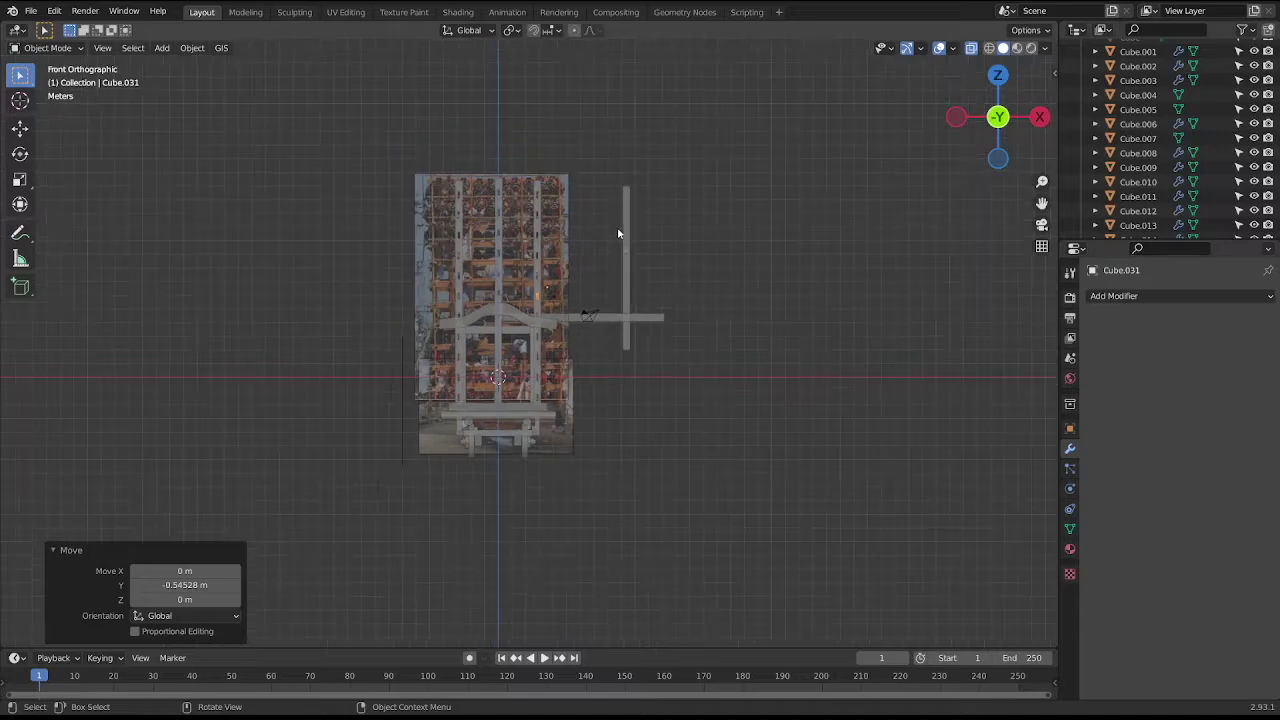
key(g)
key(z)
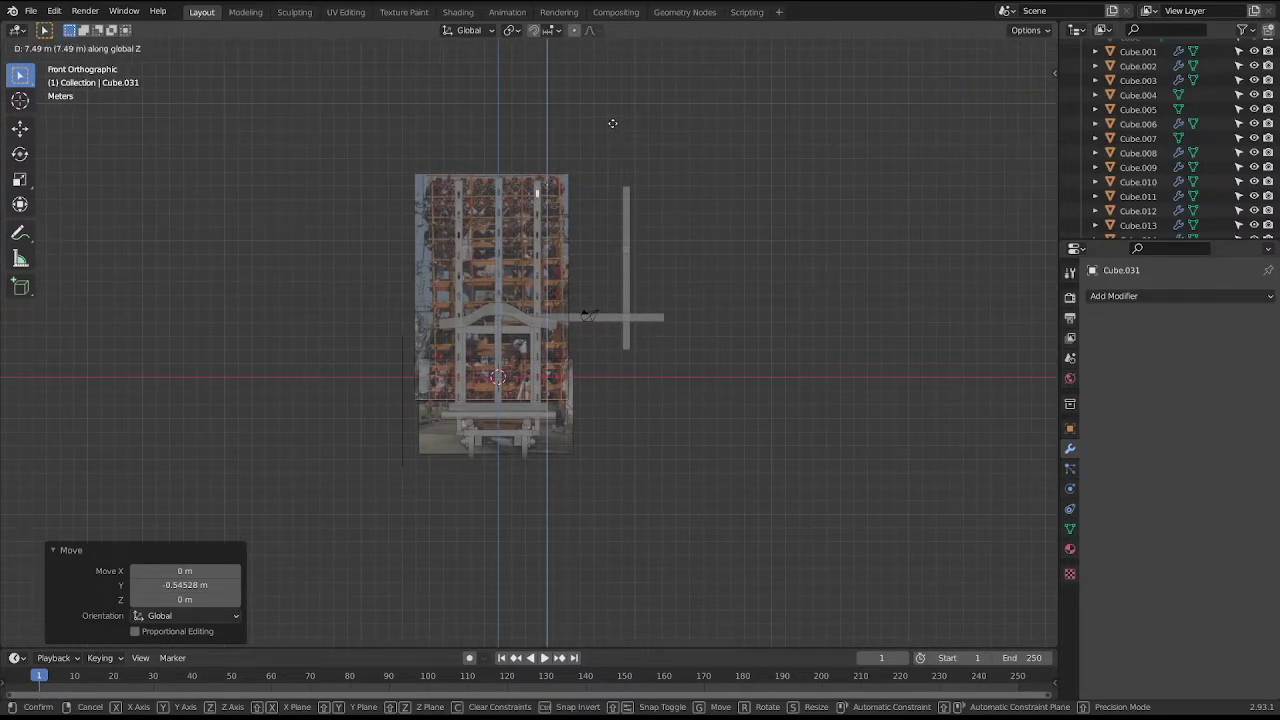
click(612, 128)
scroll(615, 137, up, 2)
scroll(620, 260, up, 2)
scroll(618, 255, up, 2)
key(g)
key(z)
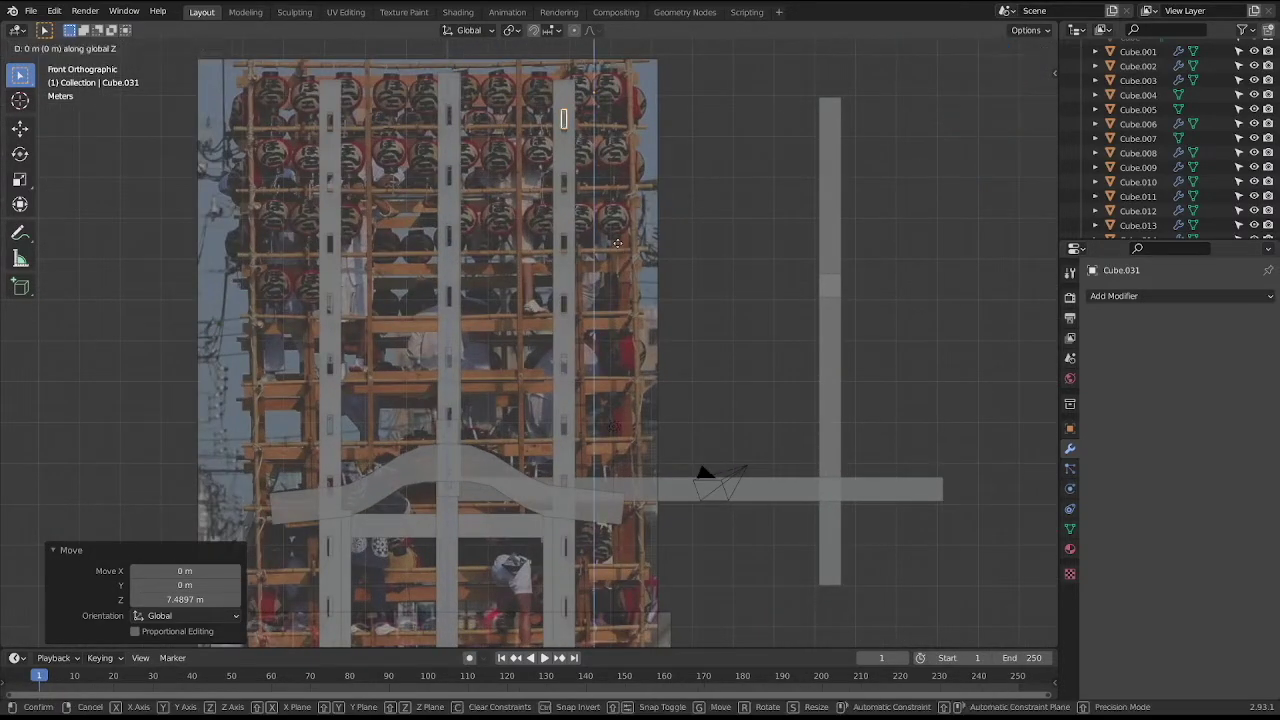
click(724, 259)
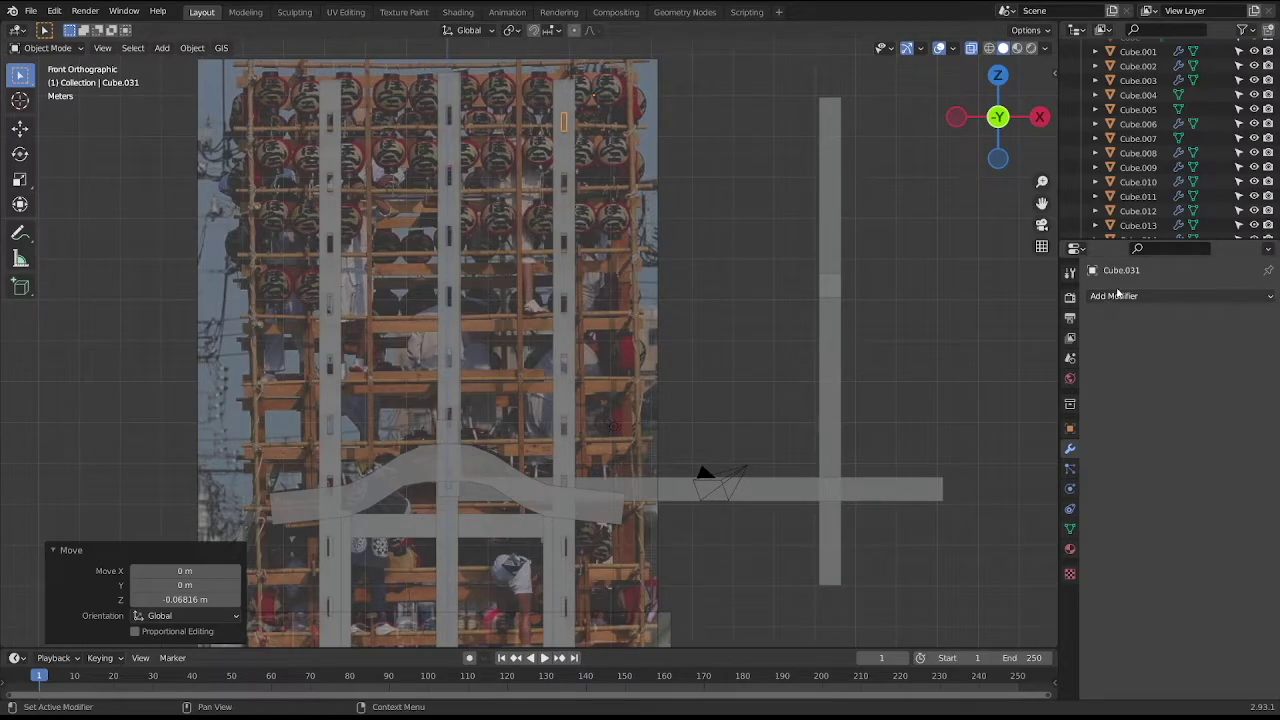
Add an Array modifier with 11 copies, relative offset X 0 and Z 1.
click(1118, 297)
click(1012, 336)
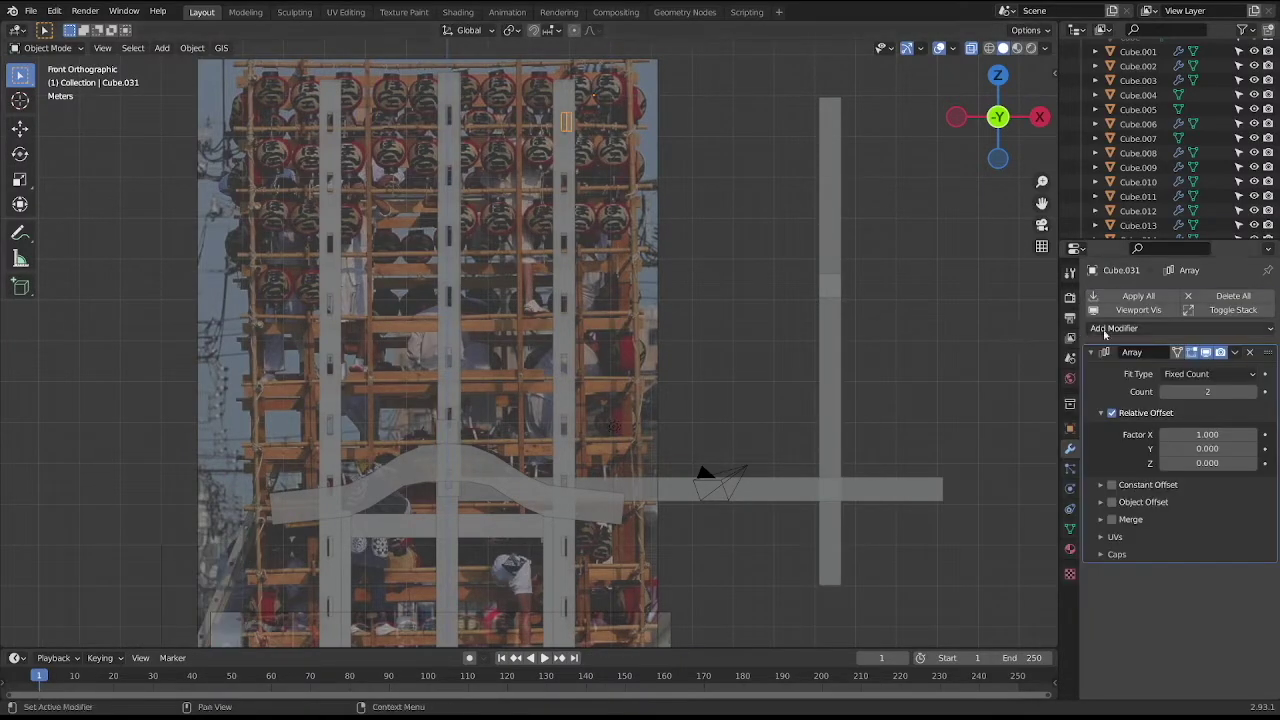
click(1227, 391)
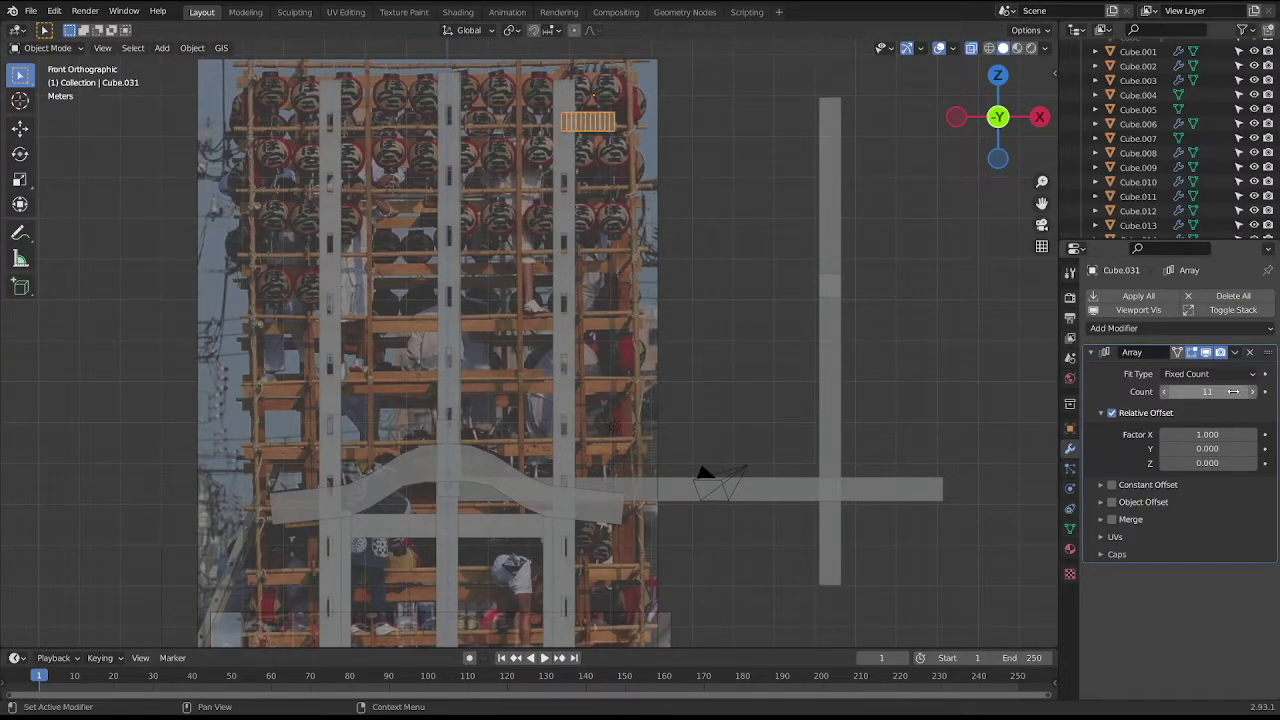
click(1207, 434)
text(0)
key(Return)
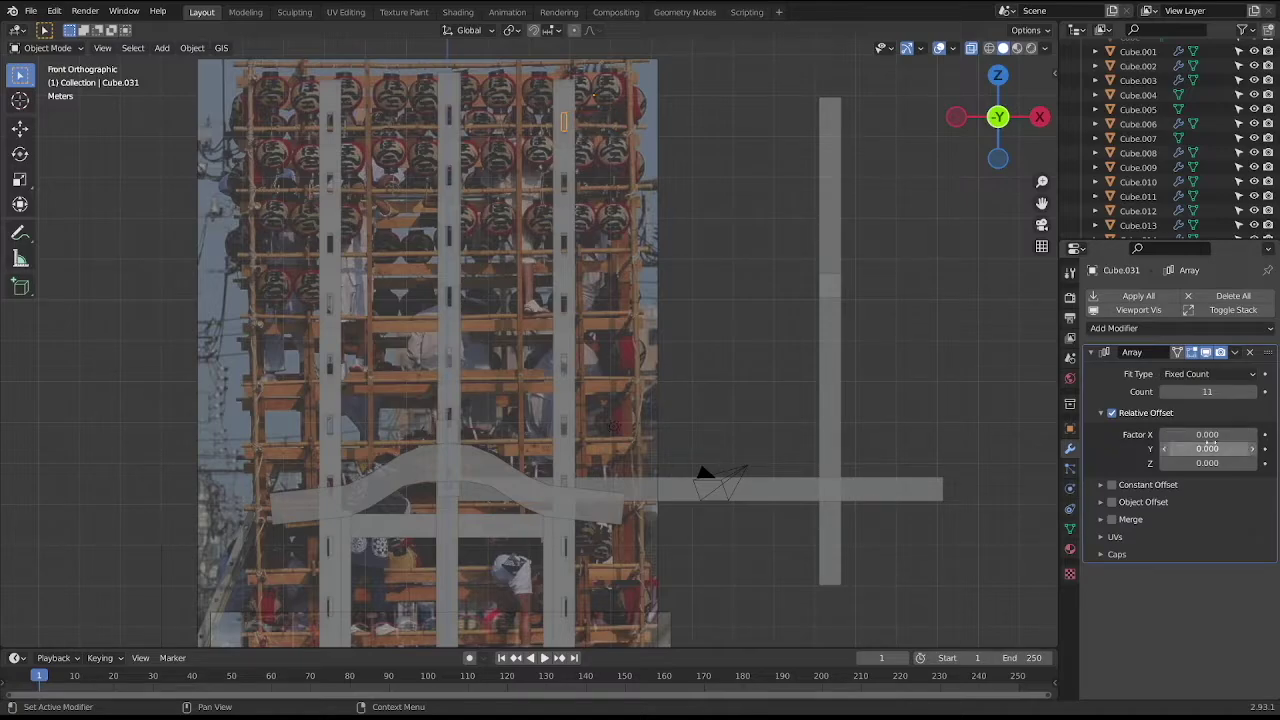
click(1209, 463)
text(1)
key(Return)
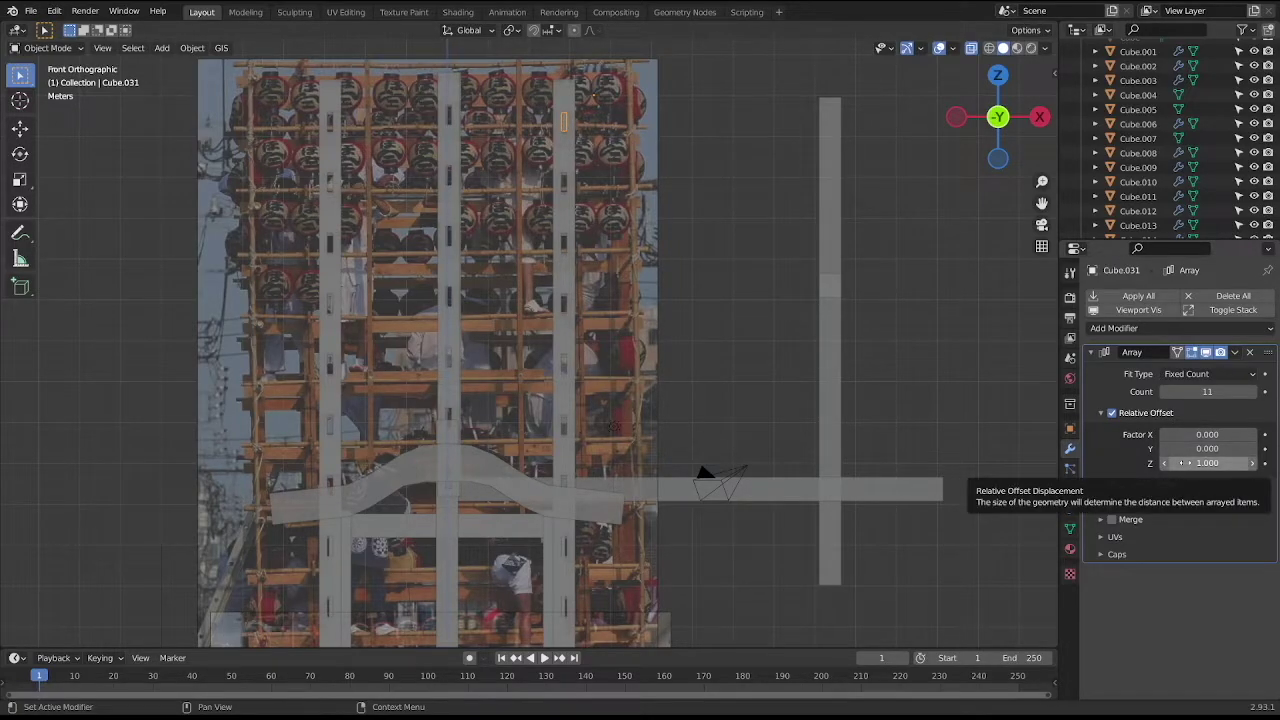
middle_drag(692, 247, 627, 271)
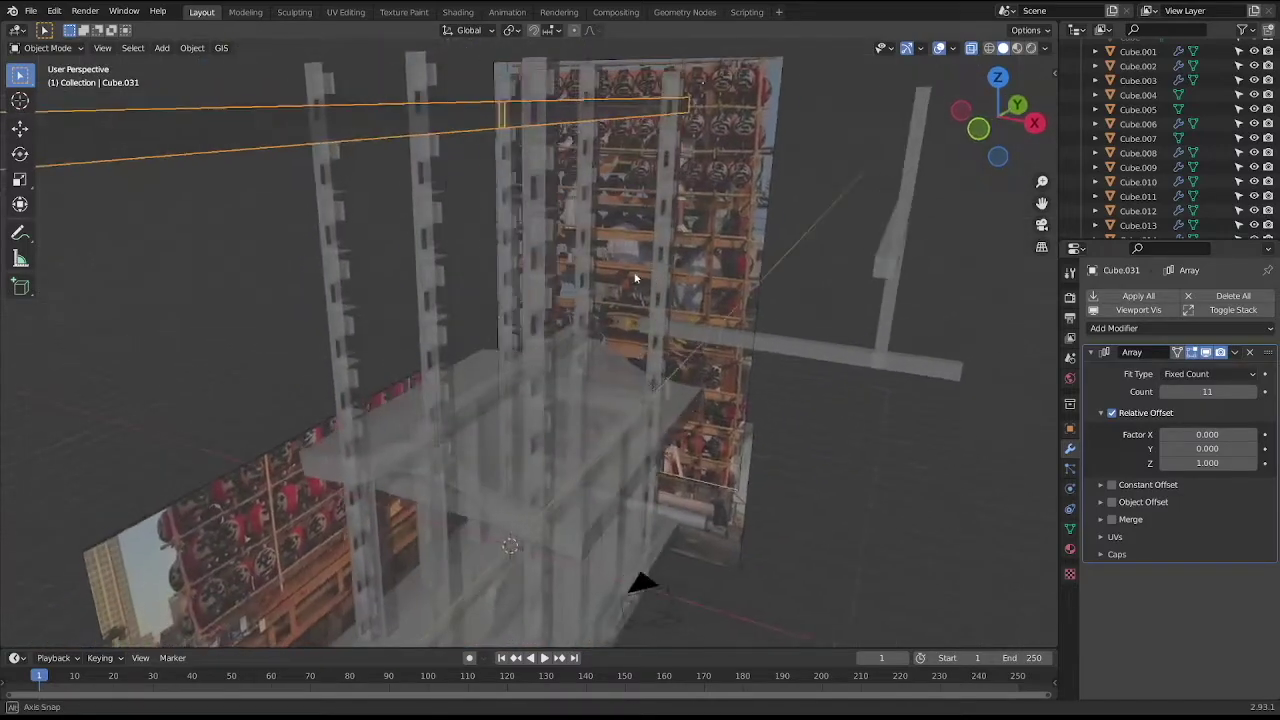
key(KP_1)
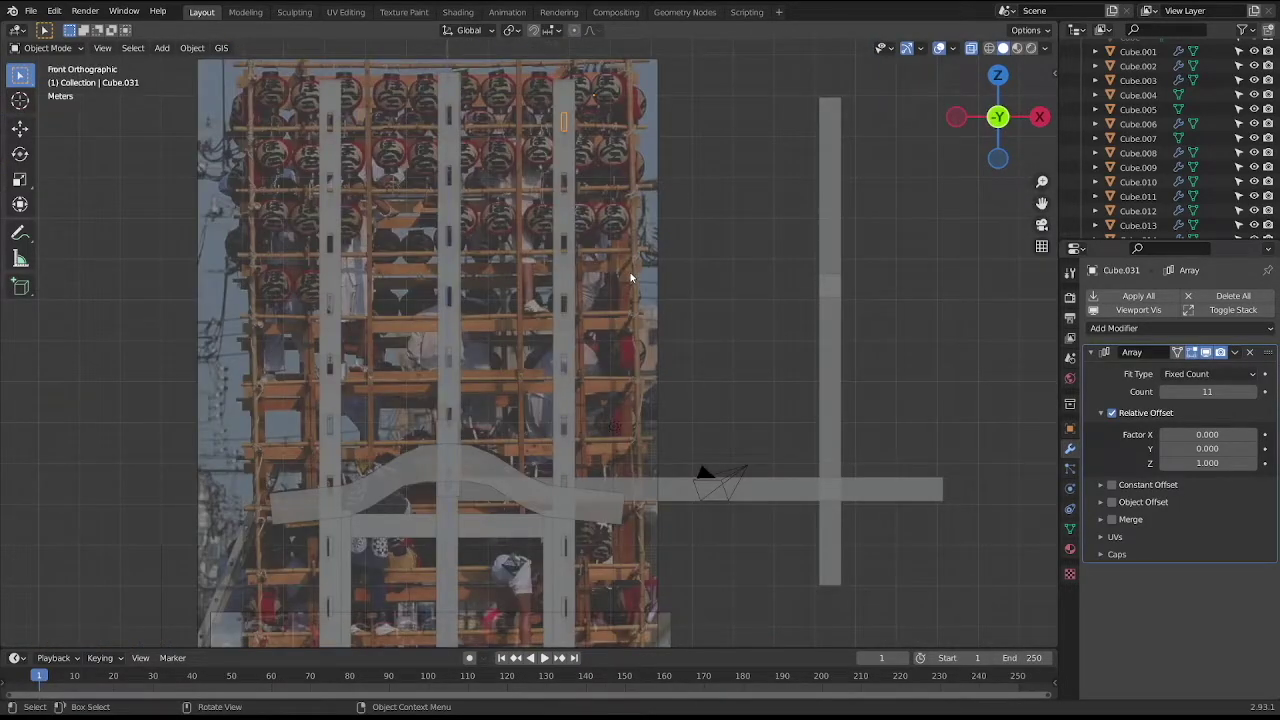
Set the array's Y offset to 0 and apply the rung's rotation.
click(1207, 448)
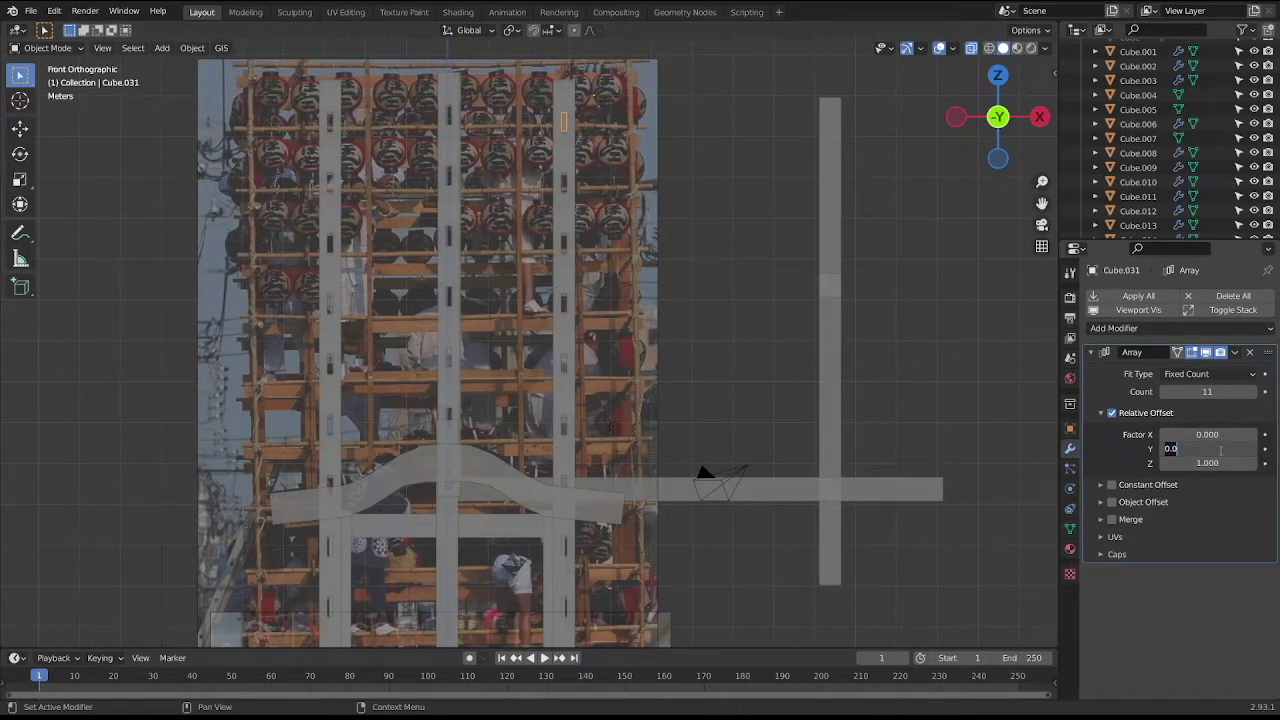
text(00)
click(192, 48)
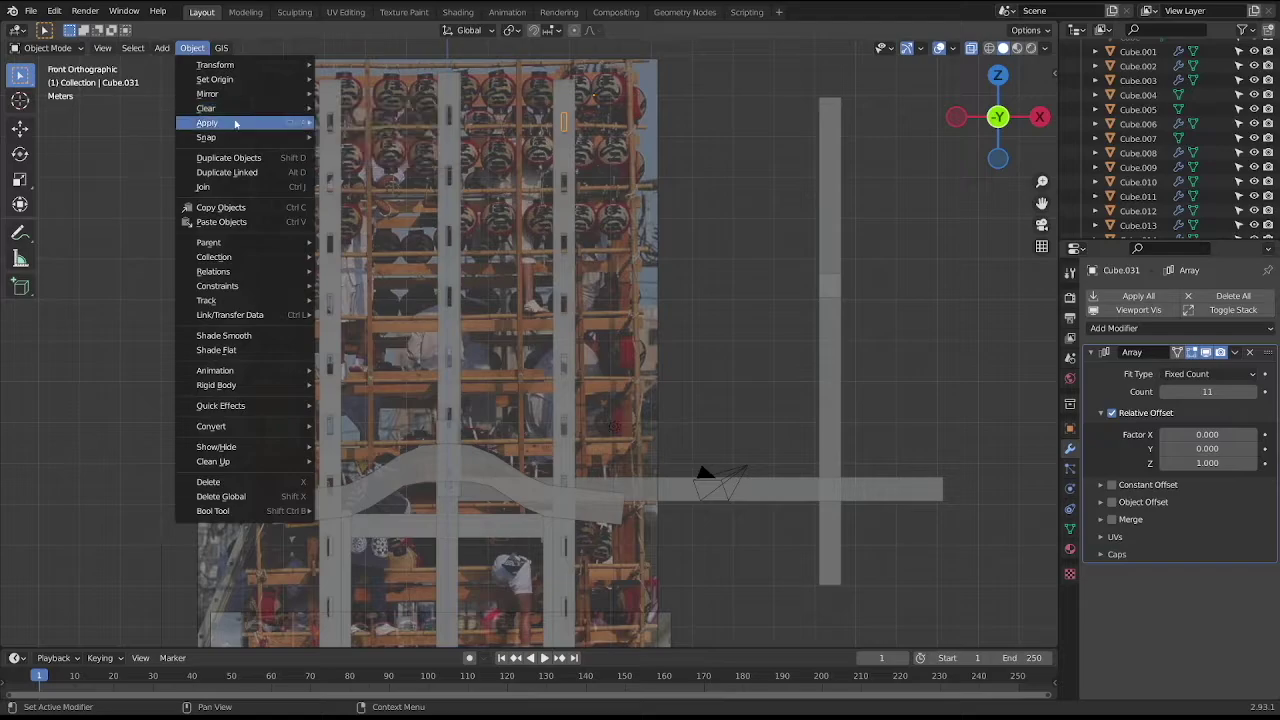
mouse_move(210, 123)
click(335, 138)
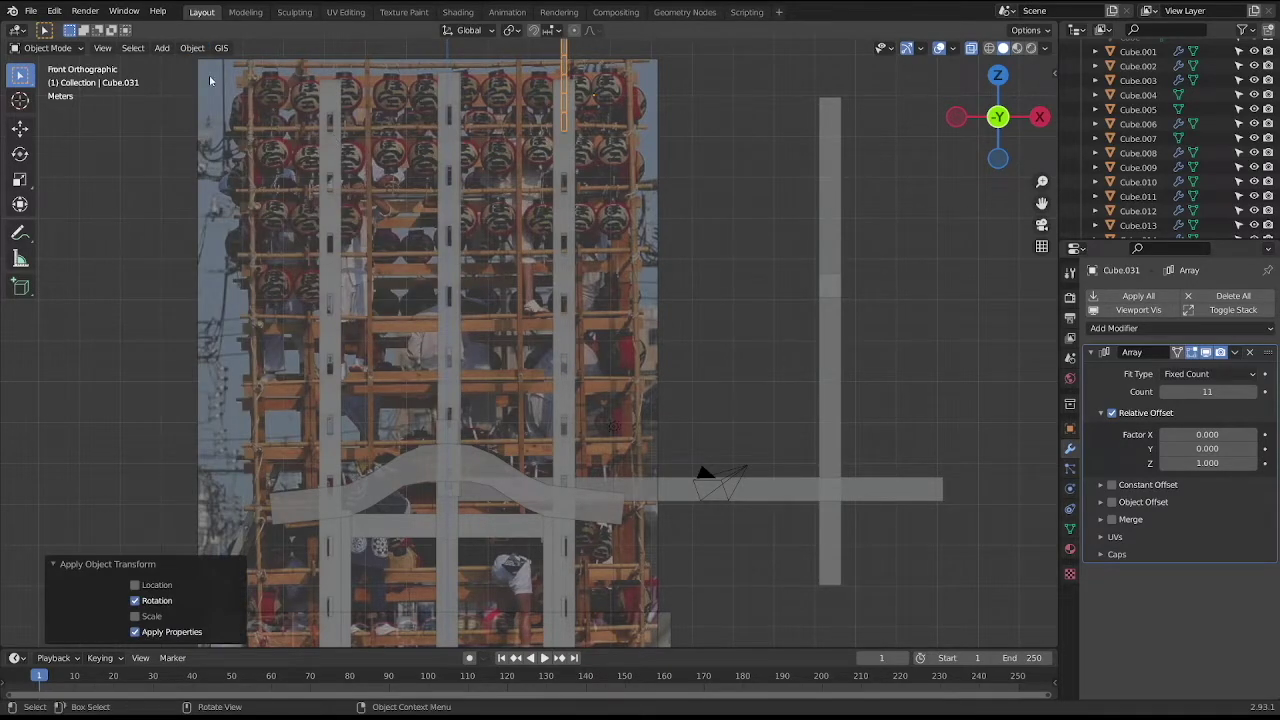
Change the Z offset to -1, then drag it to -3.2 to spread rungs down the pillar.
click(1217, 462)
text(-1)
key(Return)
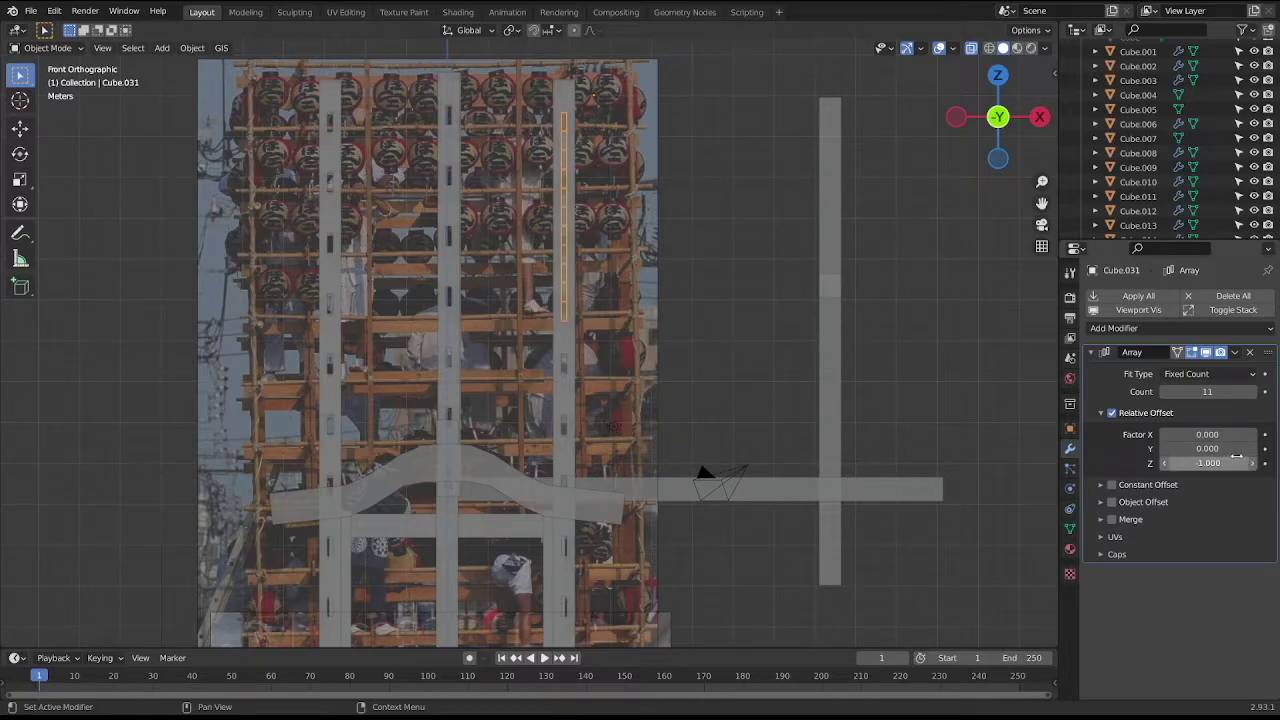
click(1252, 463)
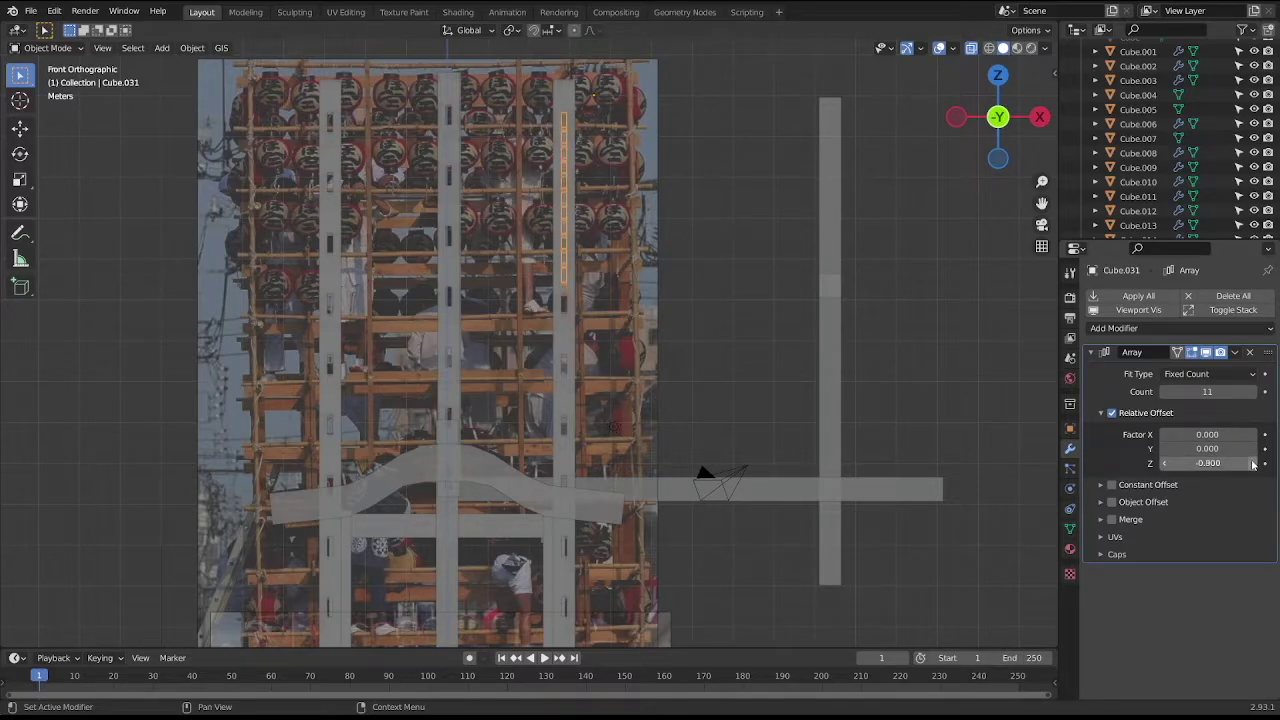
mouse_move(1253, 463)
mouse_down()
mouse_move(1123, 463)
mouse_move(1166, 471)
mouse_up()
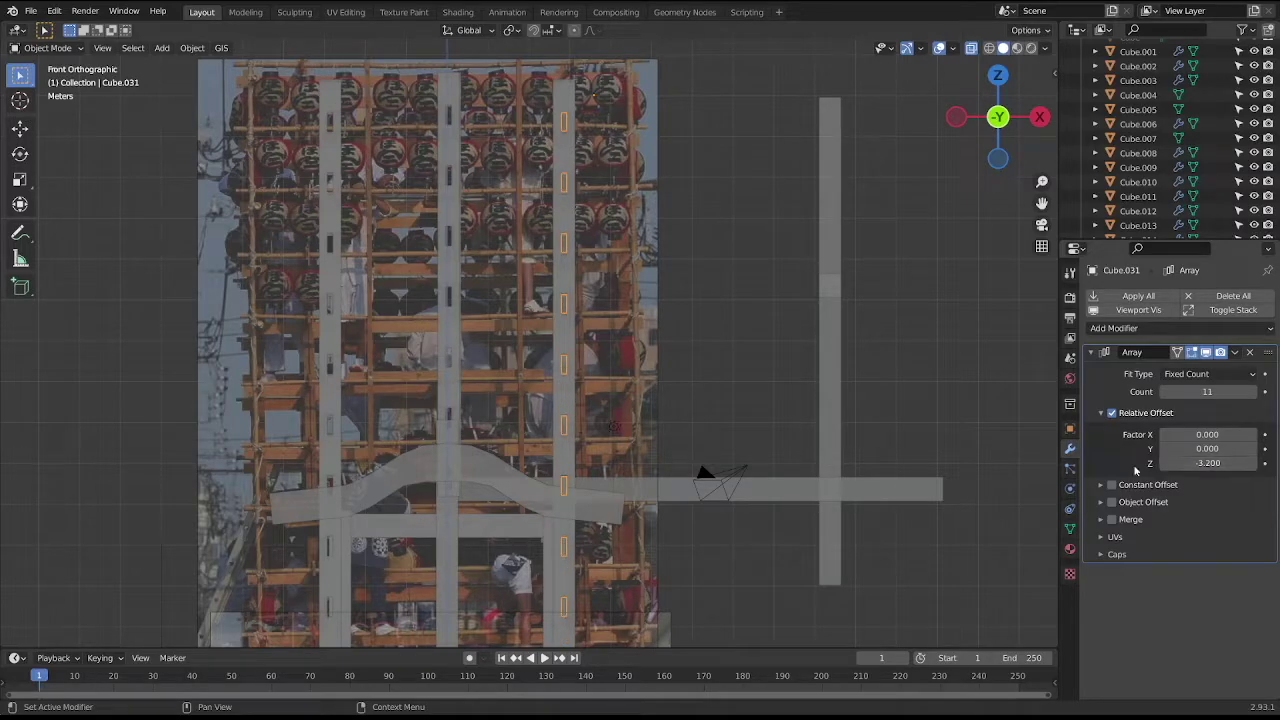
mouse_move(828, 333)
middle_down()
mouse_move(797, 349)
mouse_move(699, 338)
mouse_move(797, 371)
middle_up()
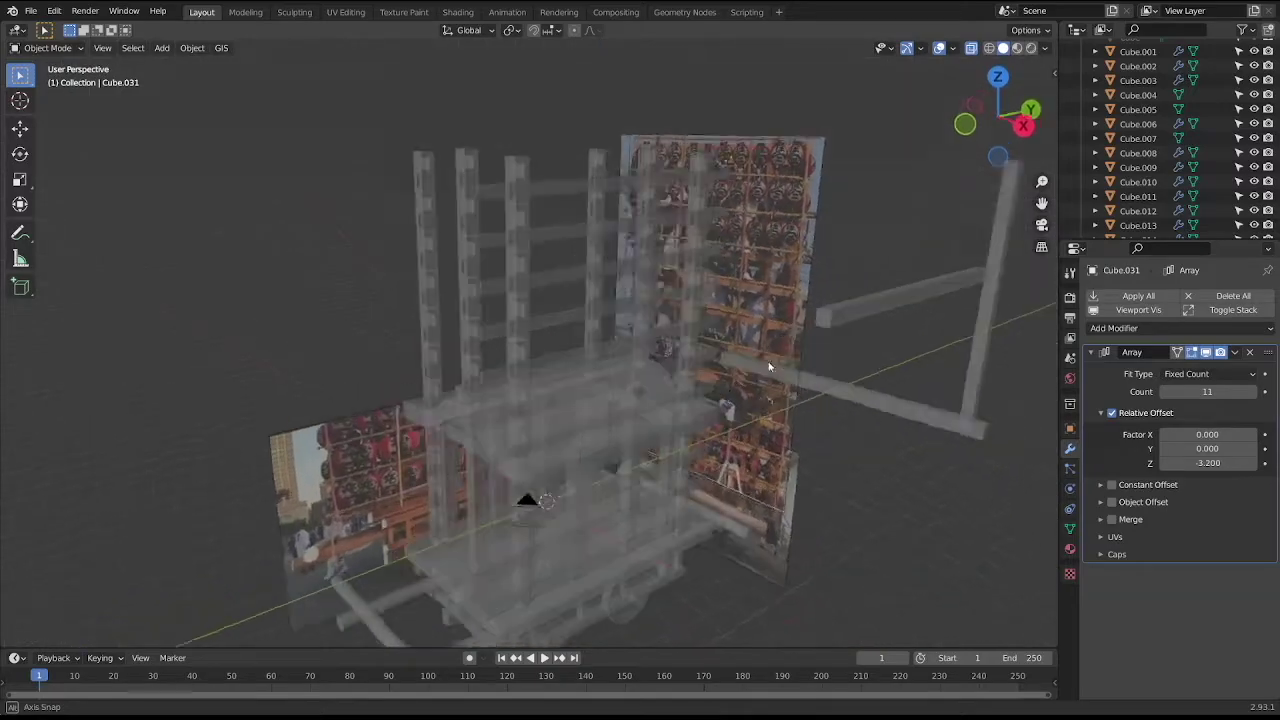
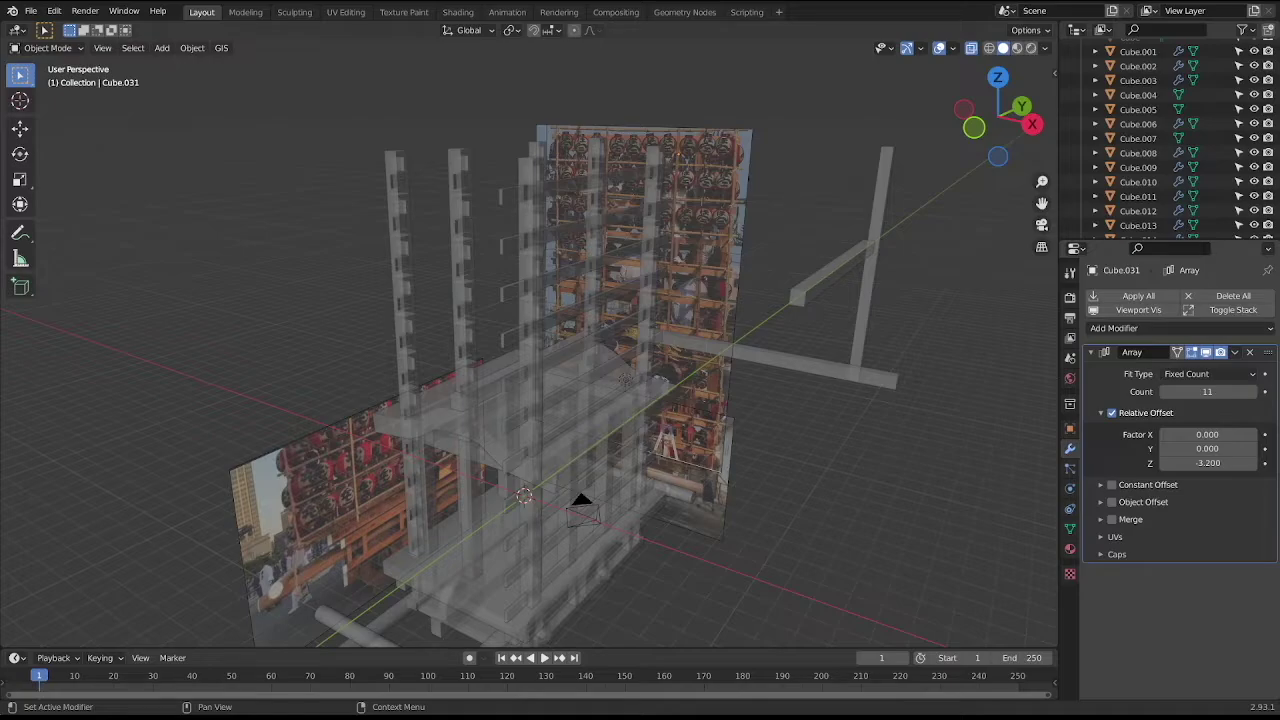
Add a Mirror modifier to the stacked horizontal beams and set their origin to the 3D cursor.
middle_drag(741, 411, 592, 340)
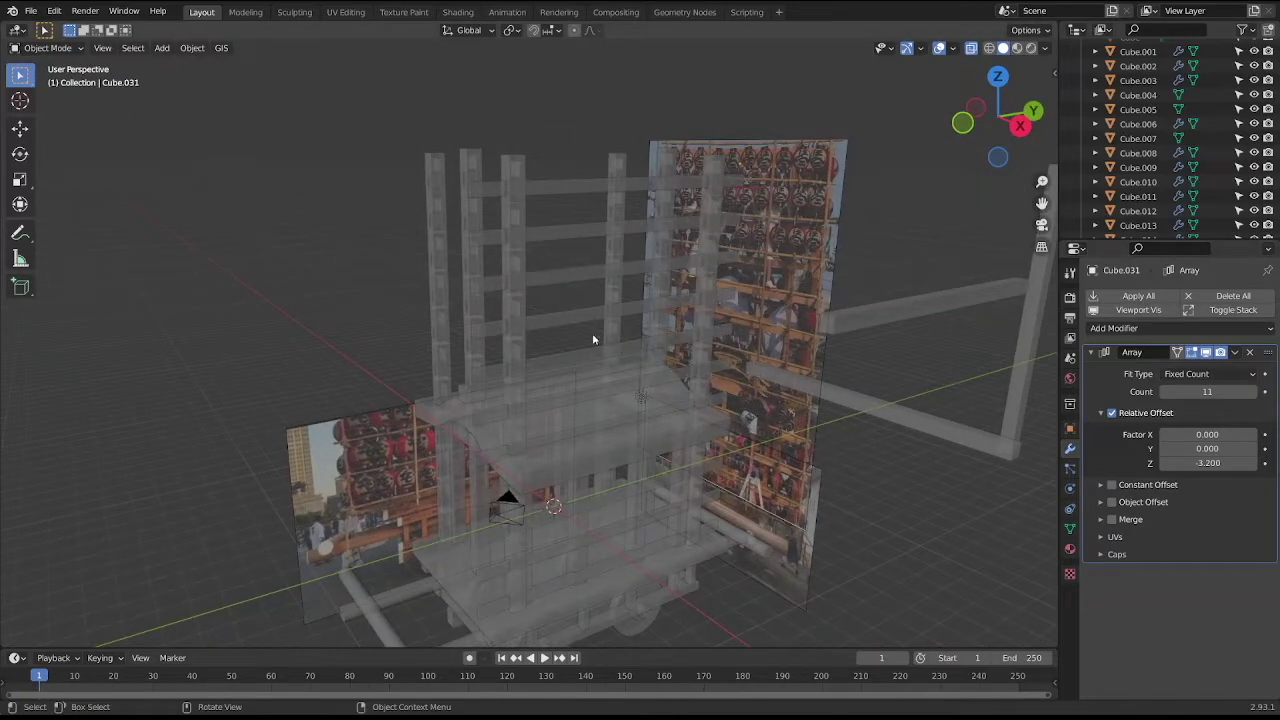
click(571, 191)
middle_drag(571, 191, 628, 194)
key(KP_3)
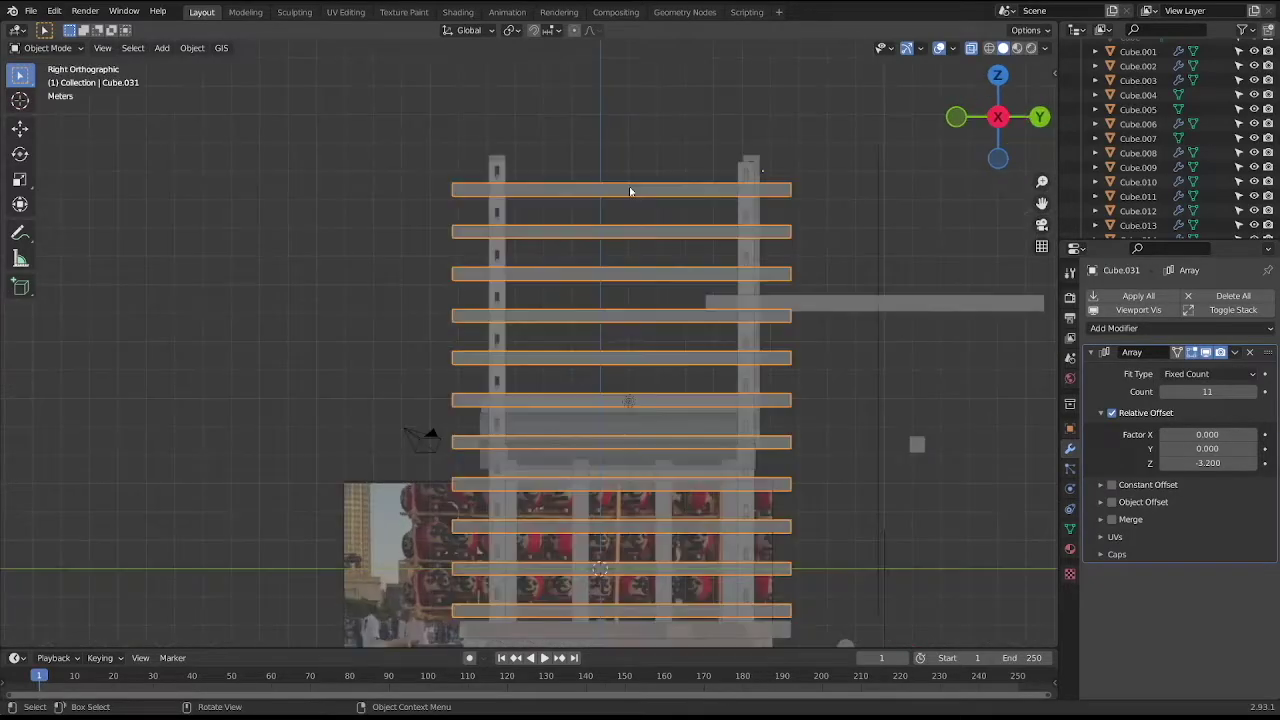
key(KP_1)
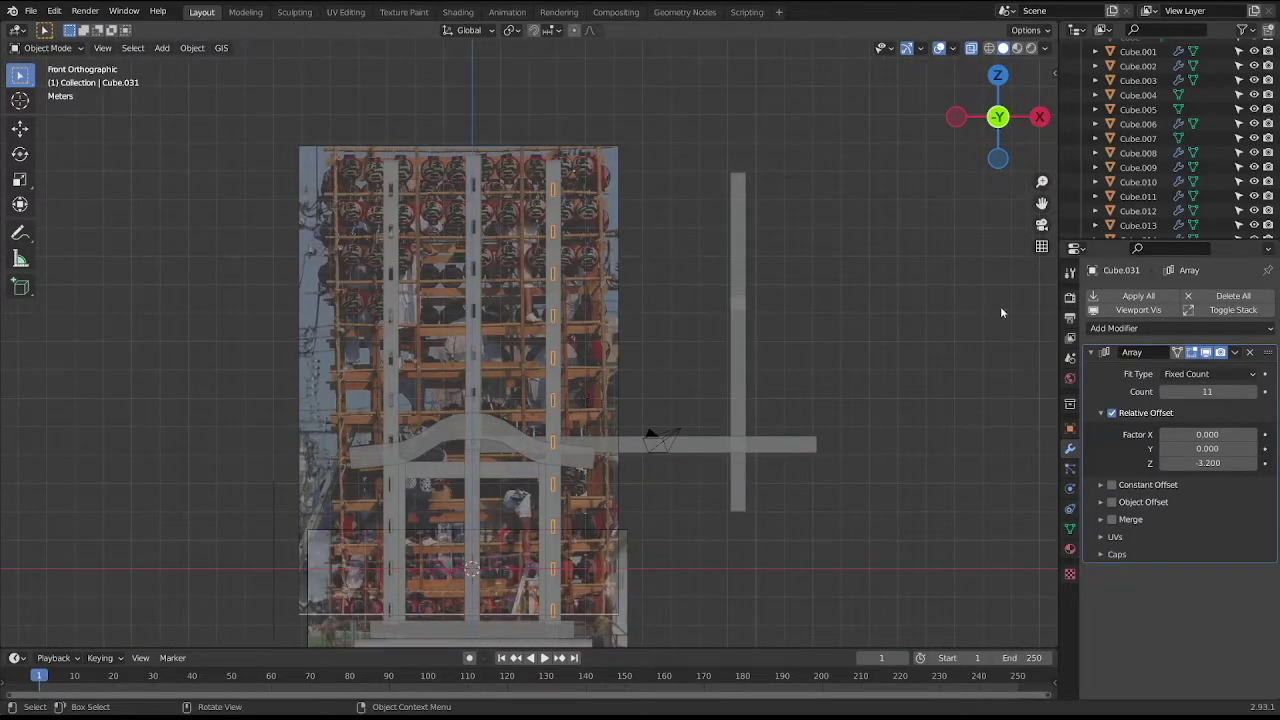
click(1152, 330)
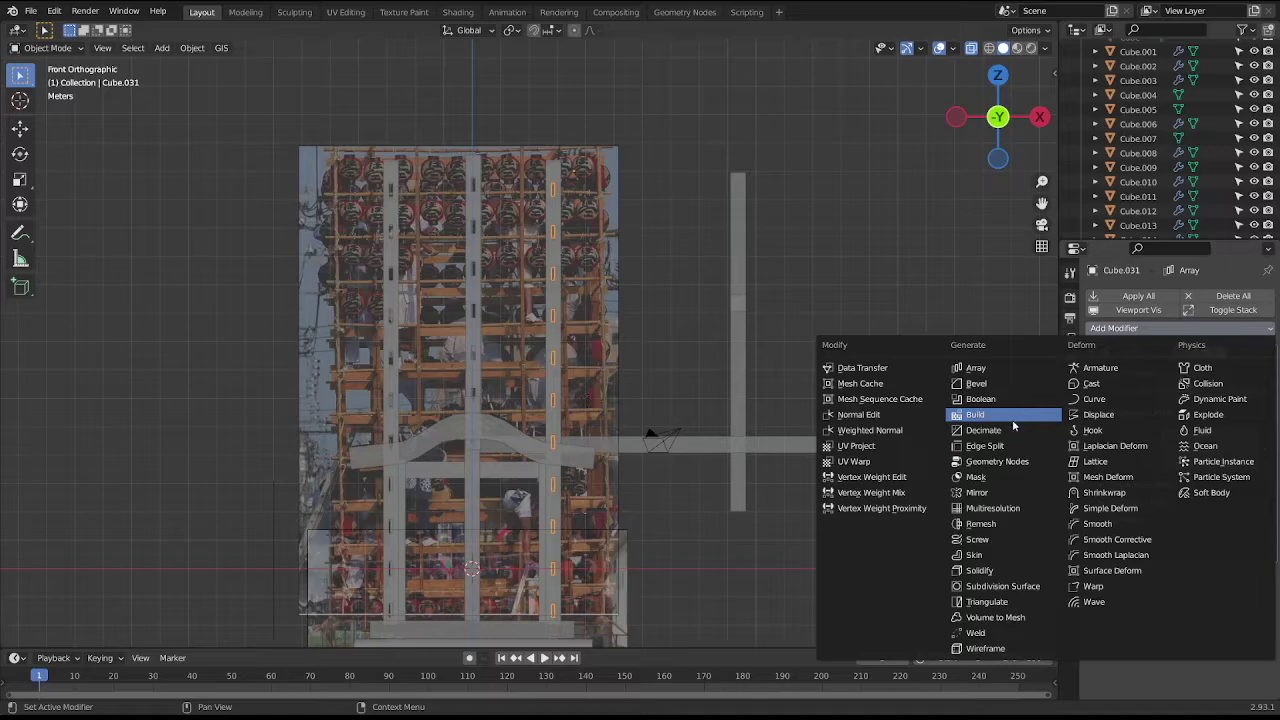
click(1001, 489)
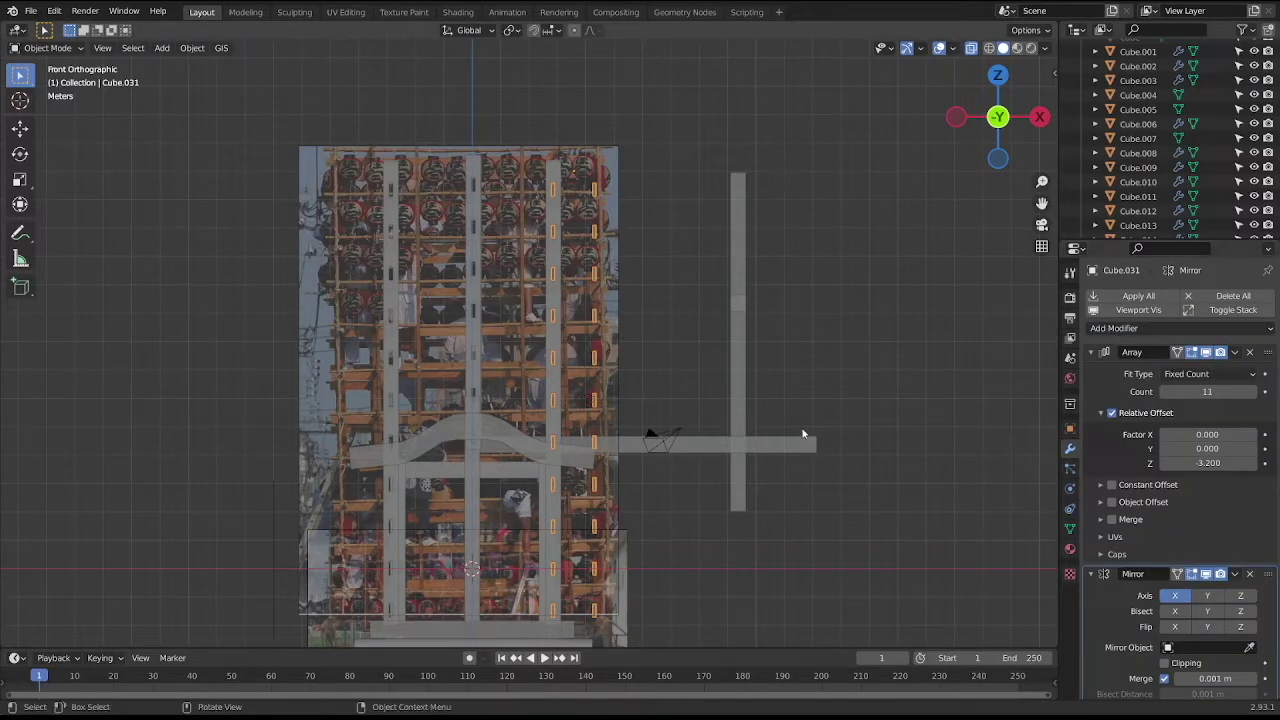
click(192, 48)
mouse_move(215, 79)
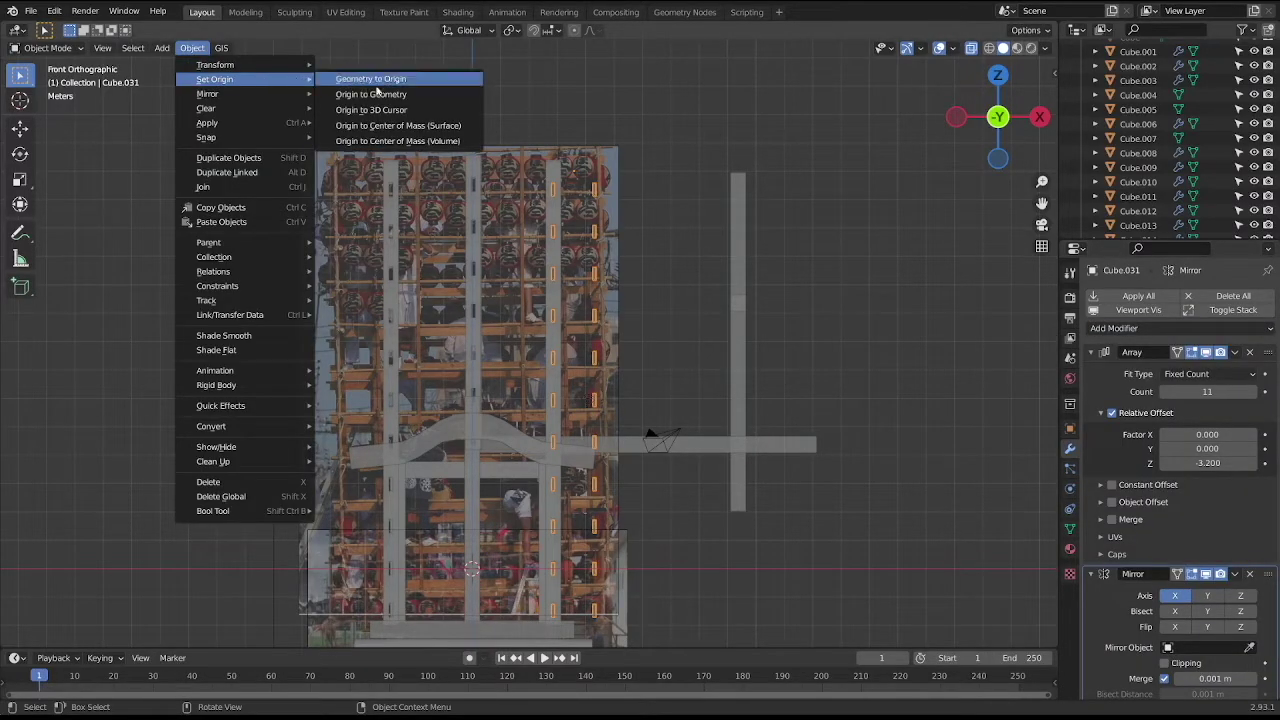
click(406, 114)
Select the long horizontal side bar and duplicate it.
middle_drag(627, 152, 651, 199)
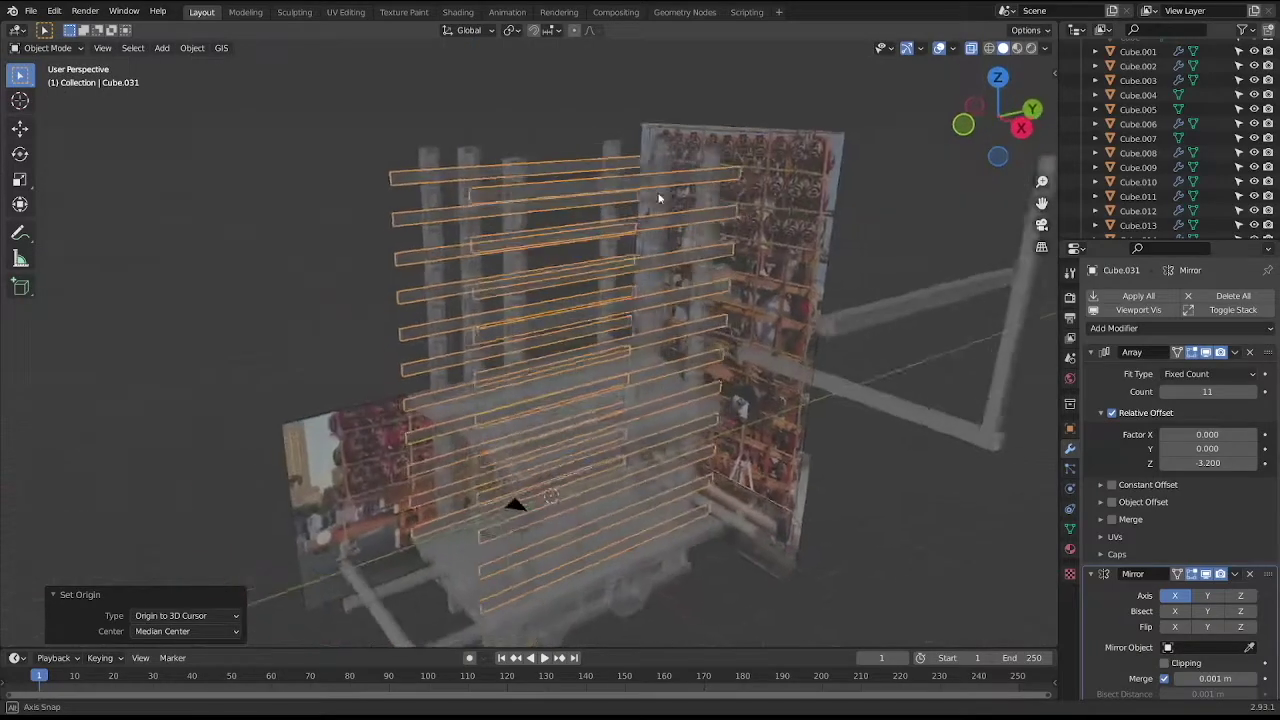
key(KP_3)
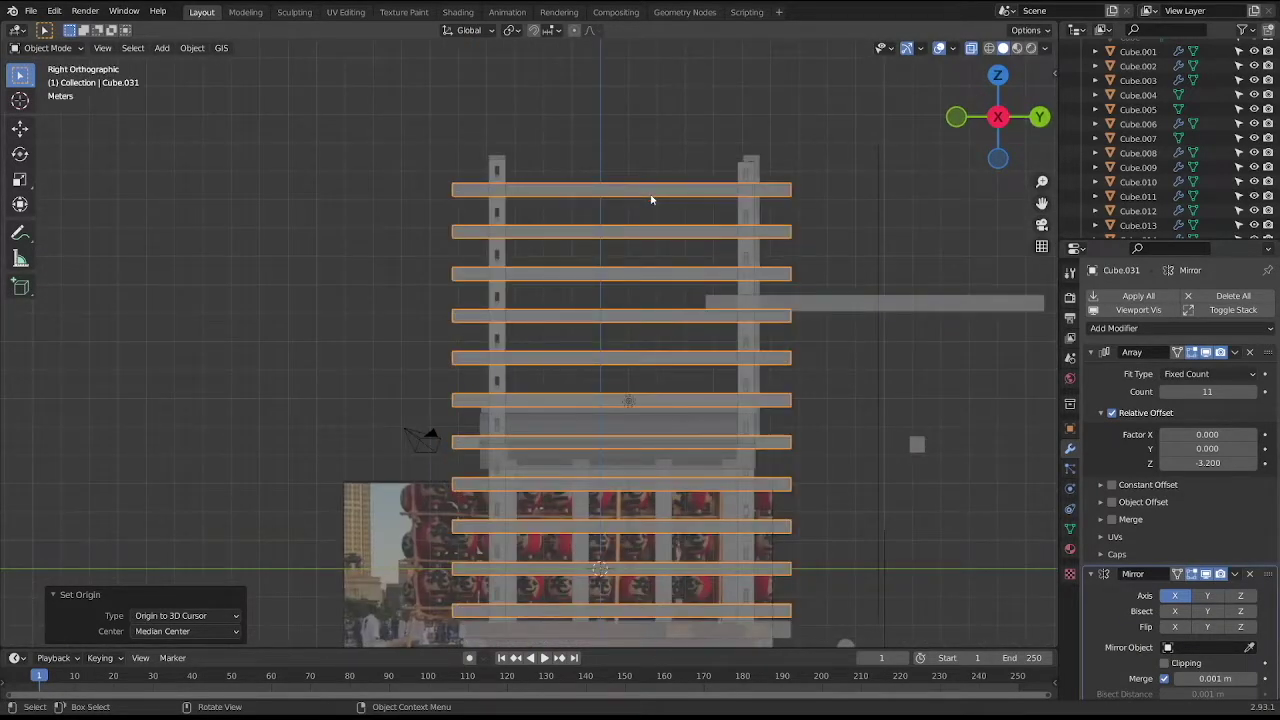
key(KP_1)
scroll(651, 204, down, 2)
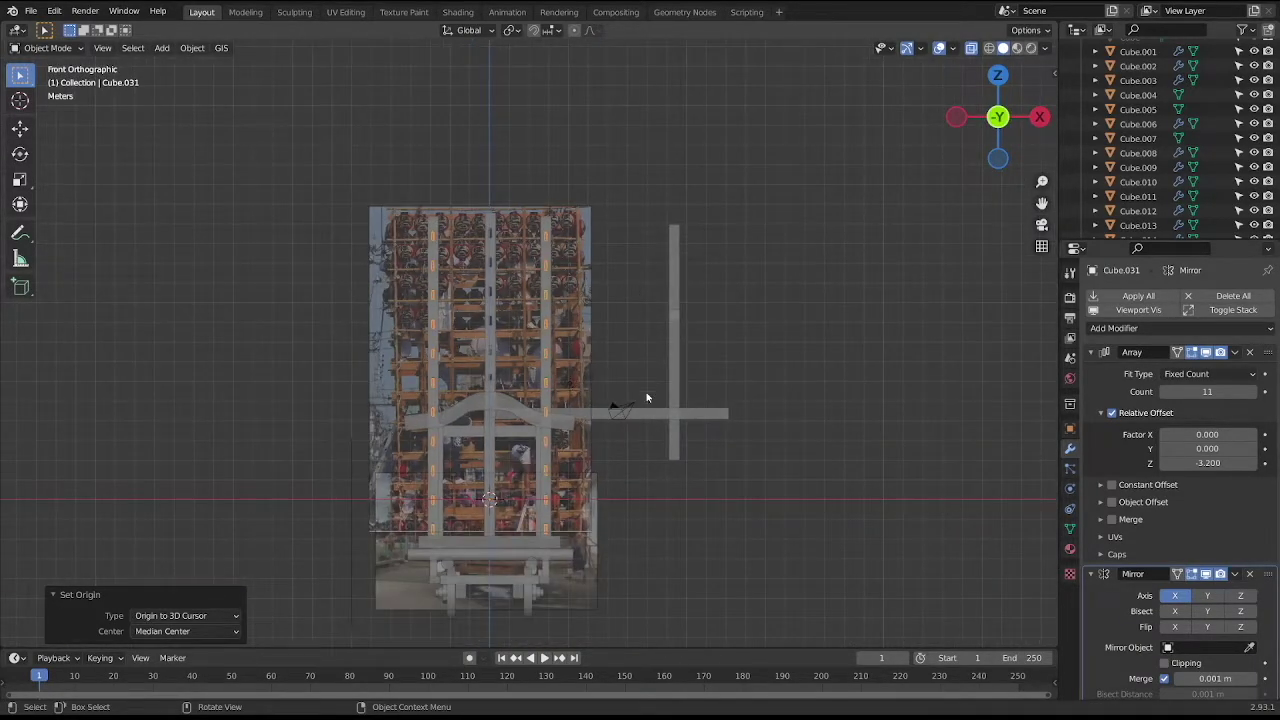
click(650, 418)
key(shift+d)
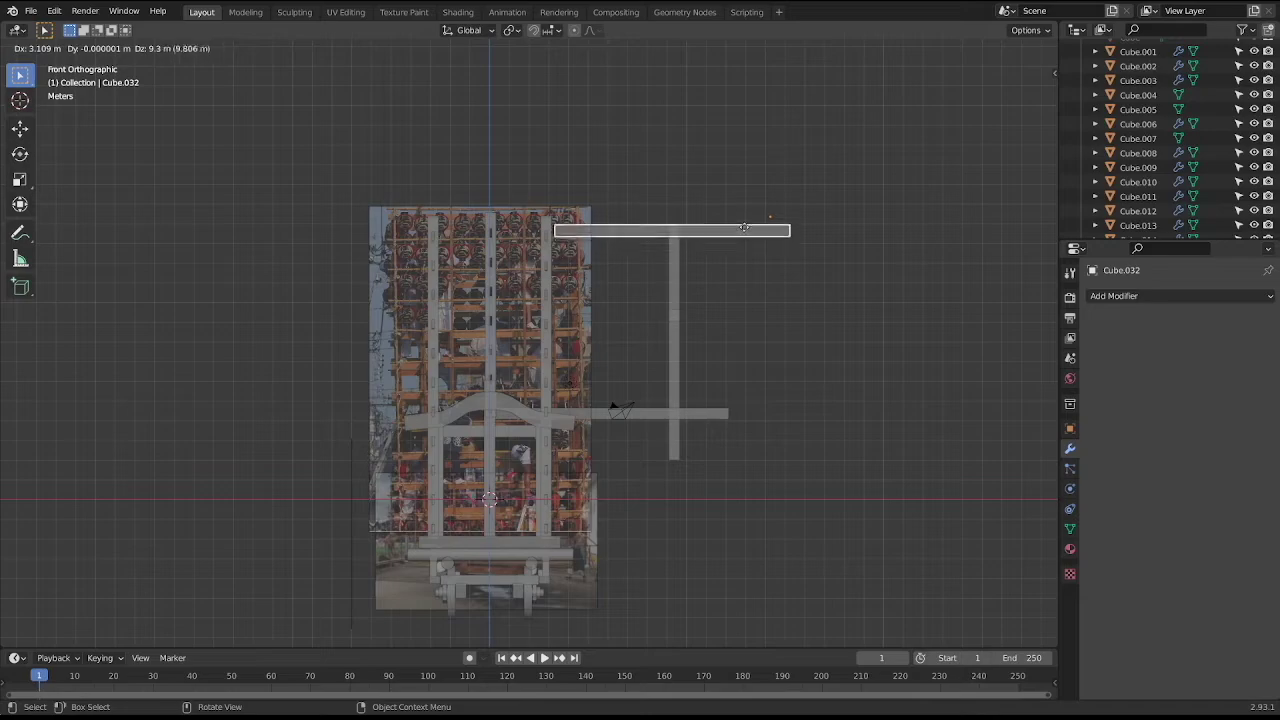
Raise the copied bar and thin it by moving its bottom edge vertically.
click(743, 231)
key(Tab)
drag(508, 225, 860, 248)
key(g)
key(z)
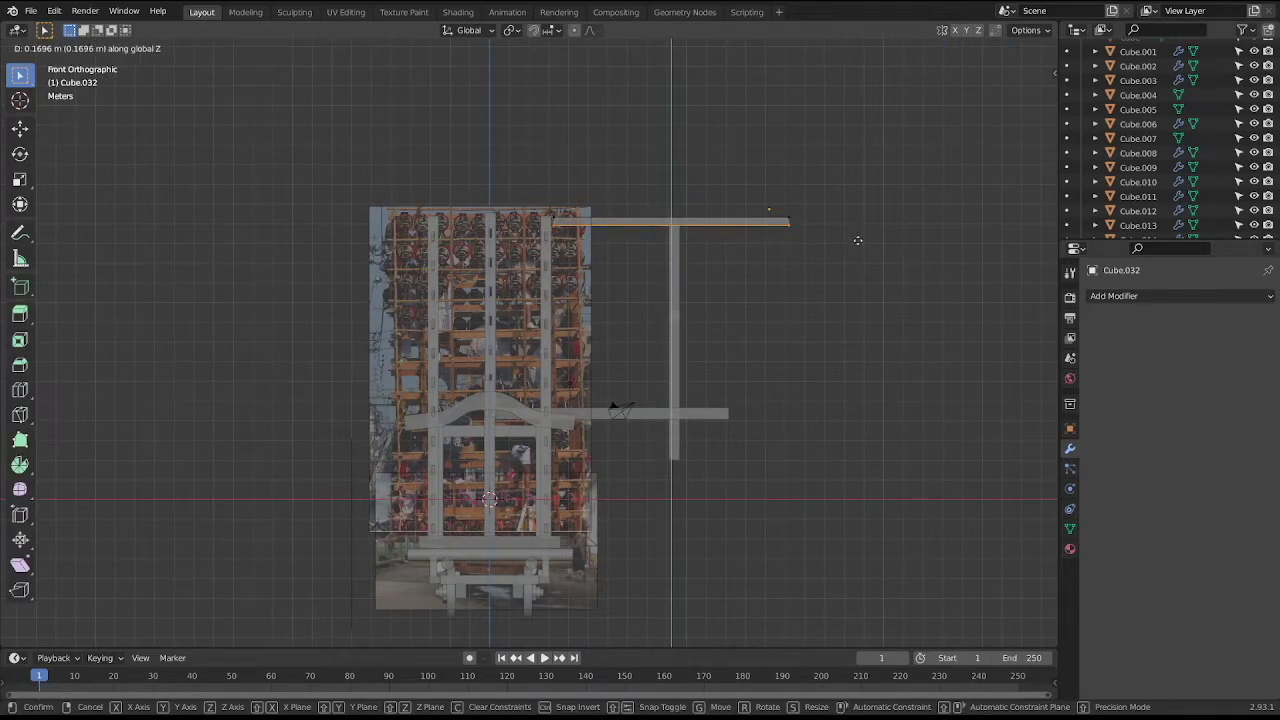
click(857, 243)
key(Tab)
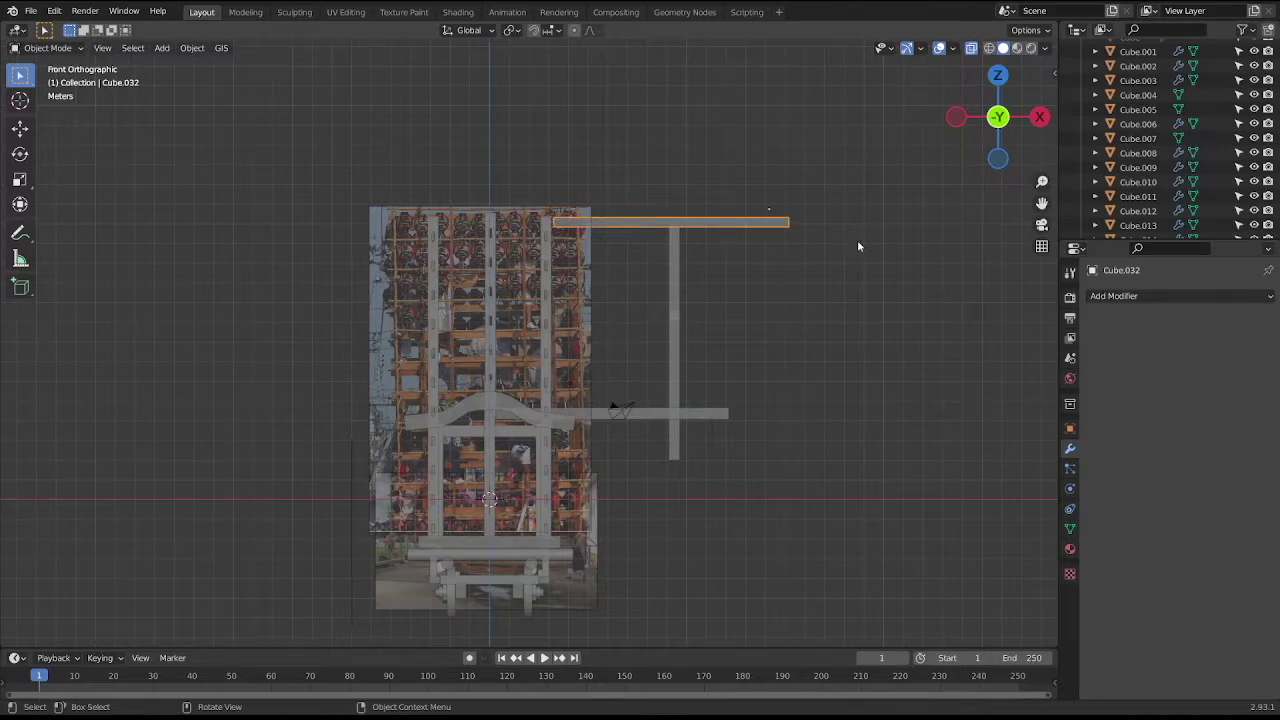
Move the thin bar along Y to the top of the posts and zoom in there.
key(KP_3)
key(g)
key(y)
click(586, 247)
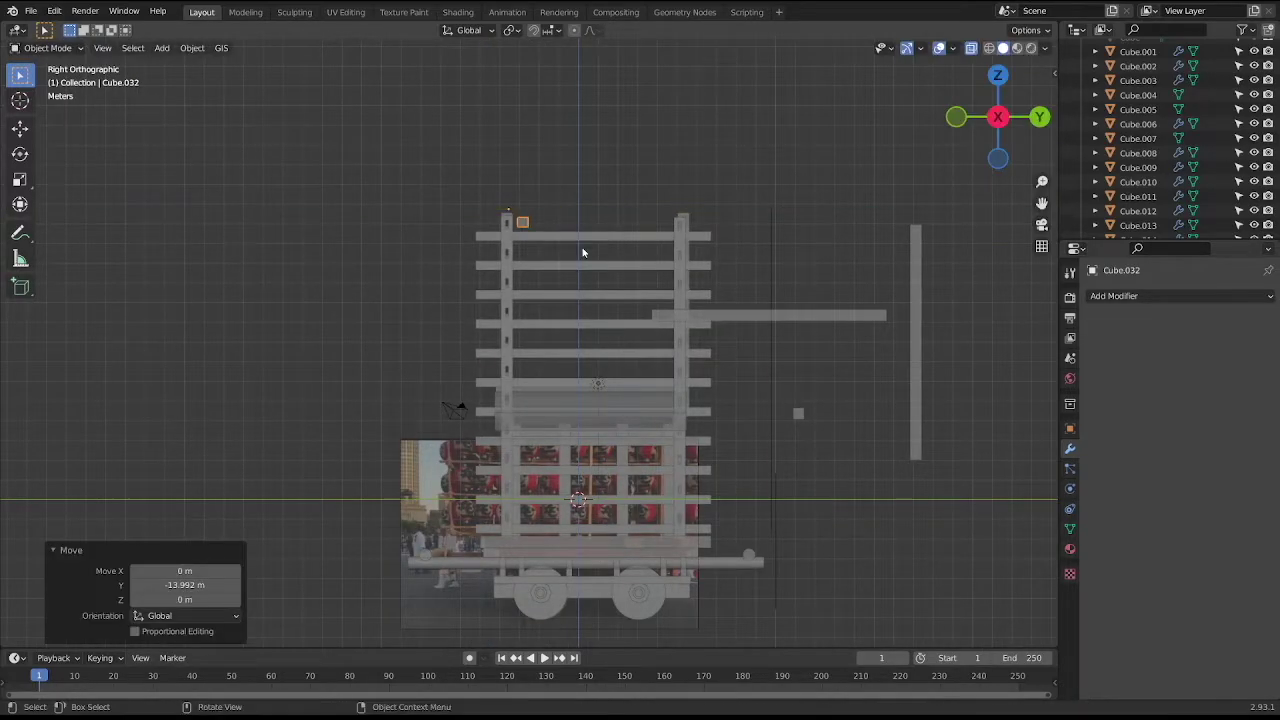
scroll(586, 247, up, 1)
scroll(588, 246, up, 1)
scroll(589, 203, up, 4)
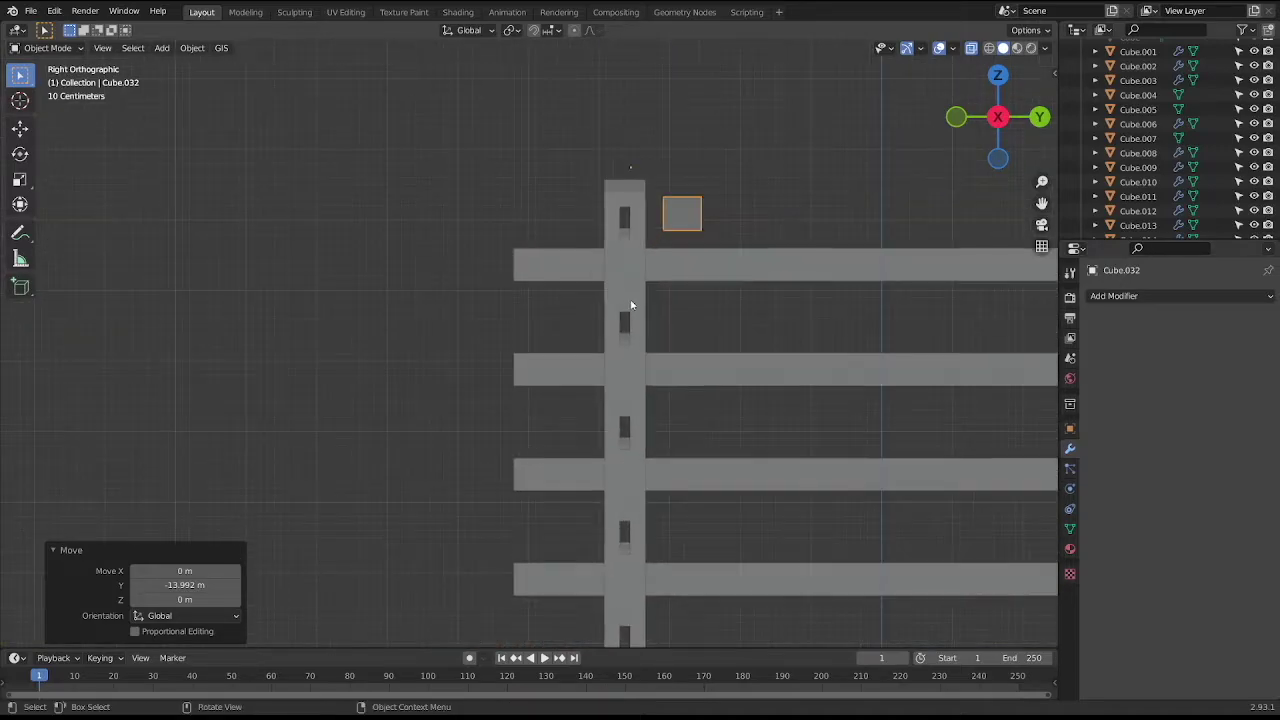
scroll(631, 303, up, 1)
scroll(646, 300, up, 2)
scroll(723, 297, up, 1)
mouse_move(723, 294)
shift+middle_down()
mouse_move(709, 333)
mouse_move(600, 420)
mouse_move(617, 423)
mouse_move(594, 414)
mouse_move(588, 378)
mouse_move(612, 366)
mouse_move(623, 387)
mouse_move(594, 414)
mouse_move(599, 398)
shift+middle_up()
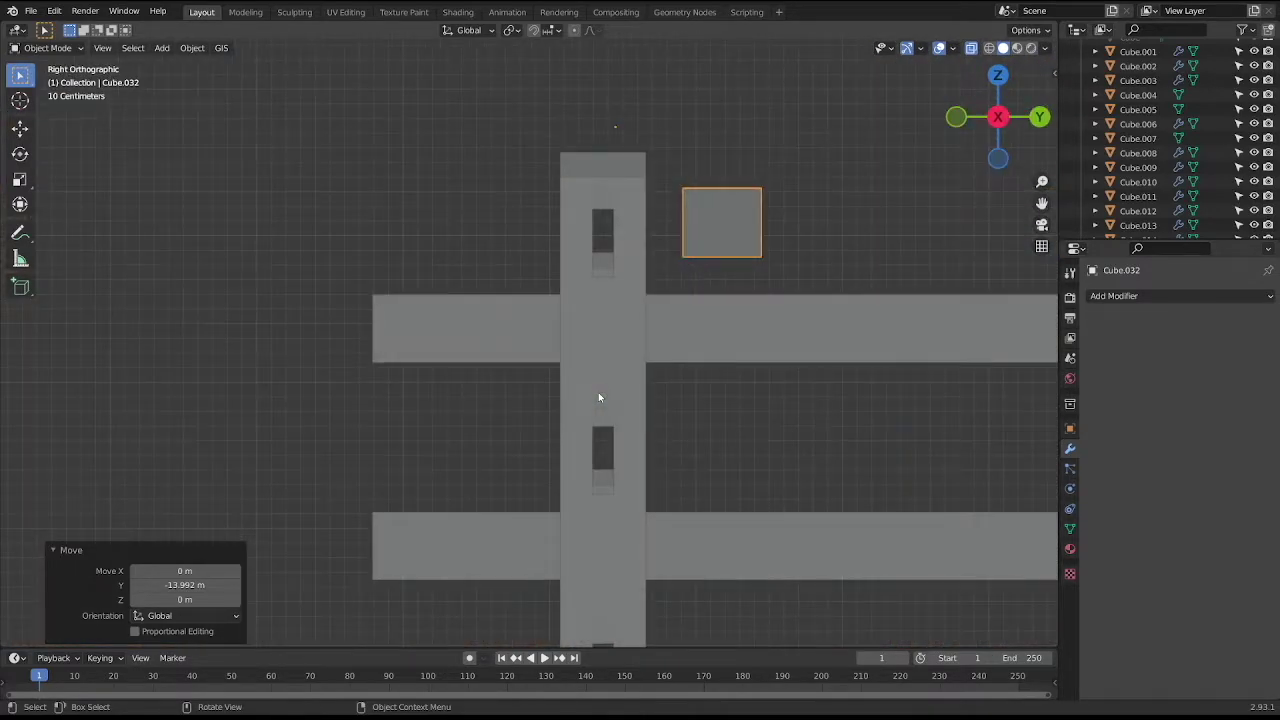
Raise the arrayed and mirrored slotted post pieces vertically.
click(606, 478)
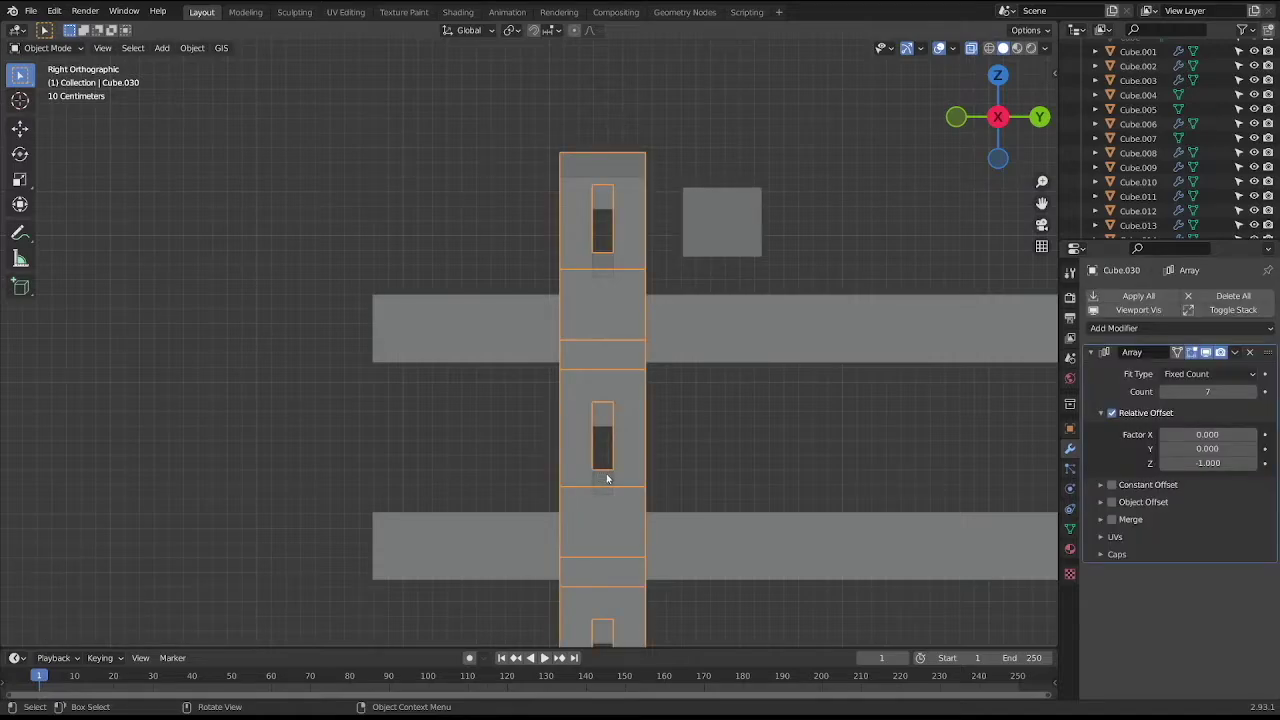
click(611, 426)
key(g)
key(z)
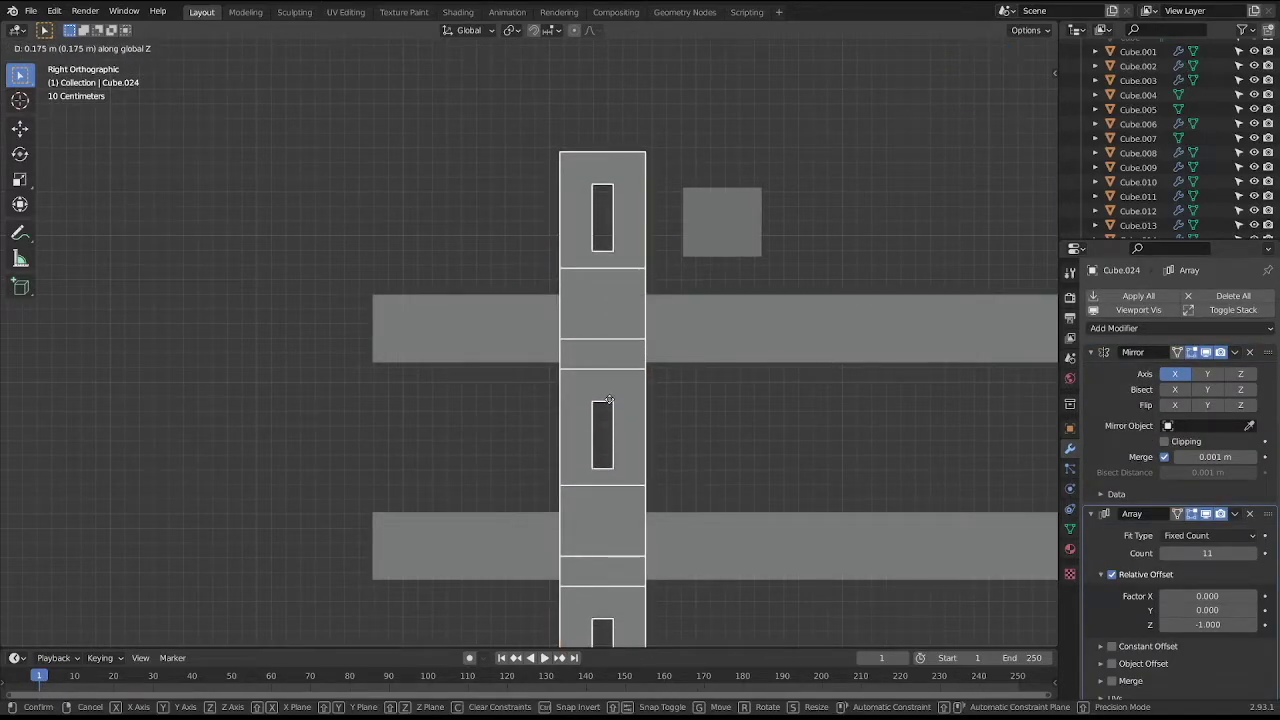
click(608, 403)
Narrow the rod to the slot width and slide it along Y into the post's top slot.
click(733, 231)
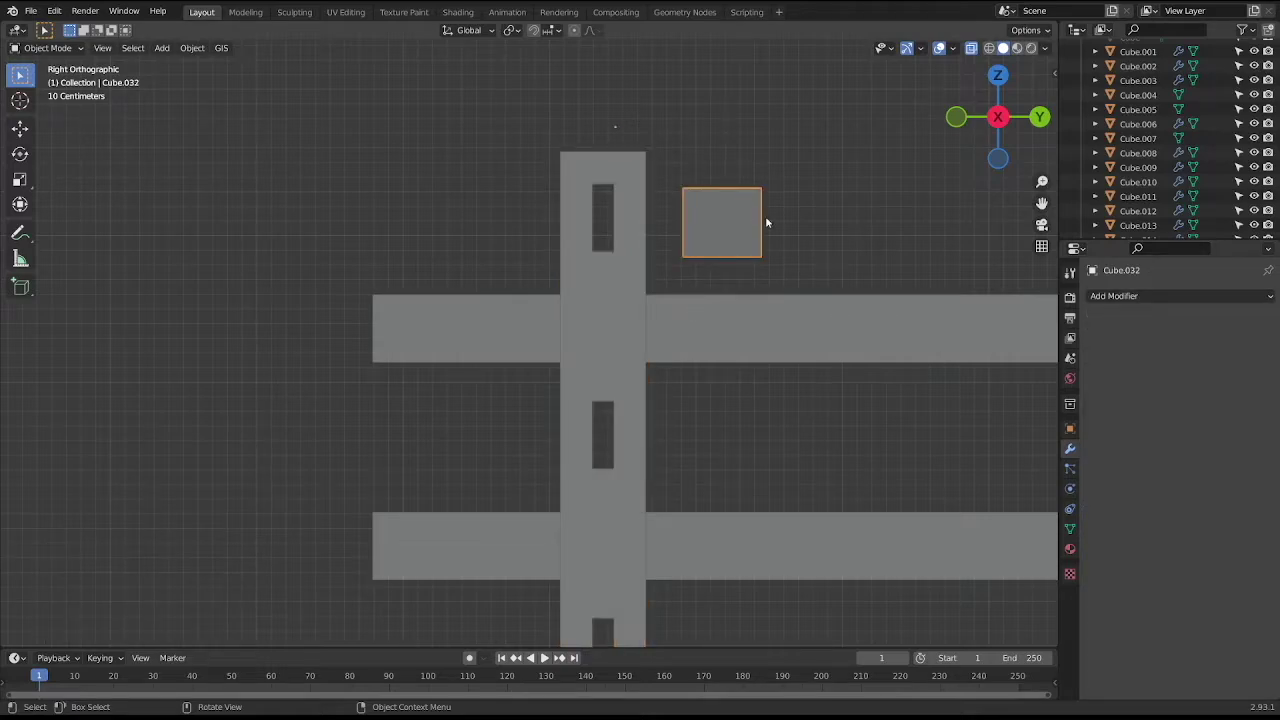
key(g)
key(z)
click(763, 214)
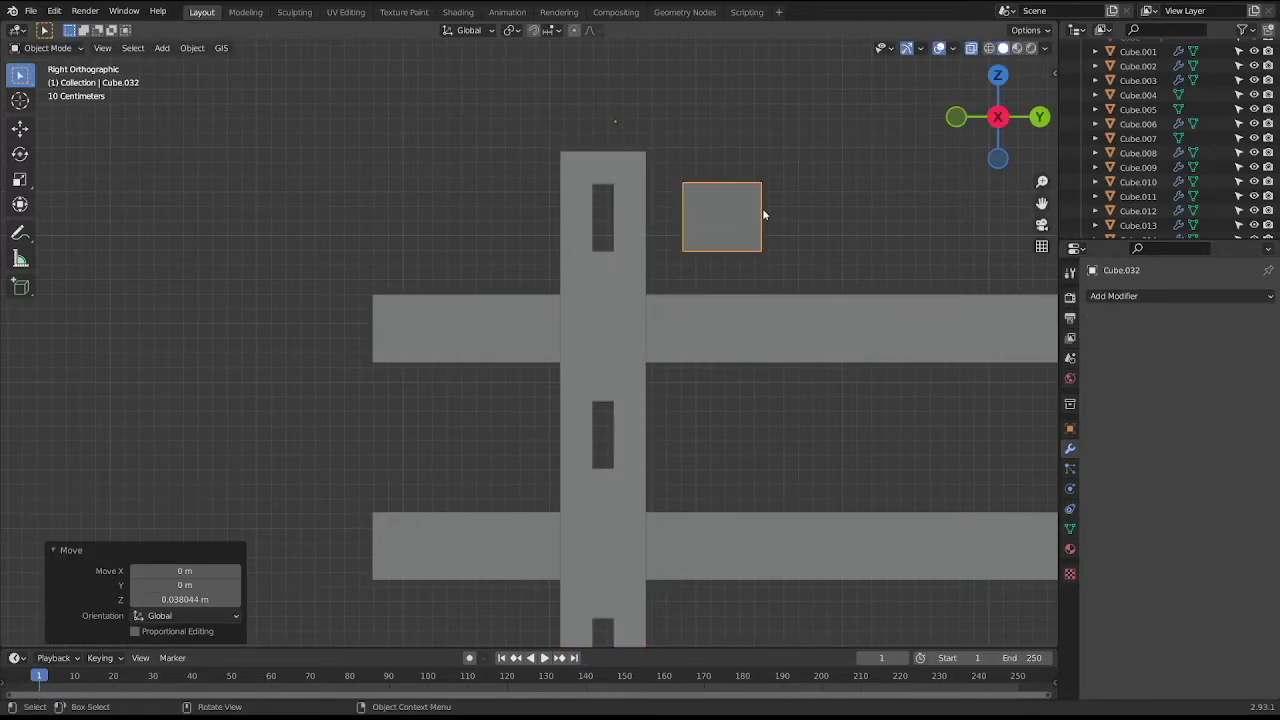
key(Tab)
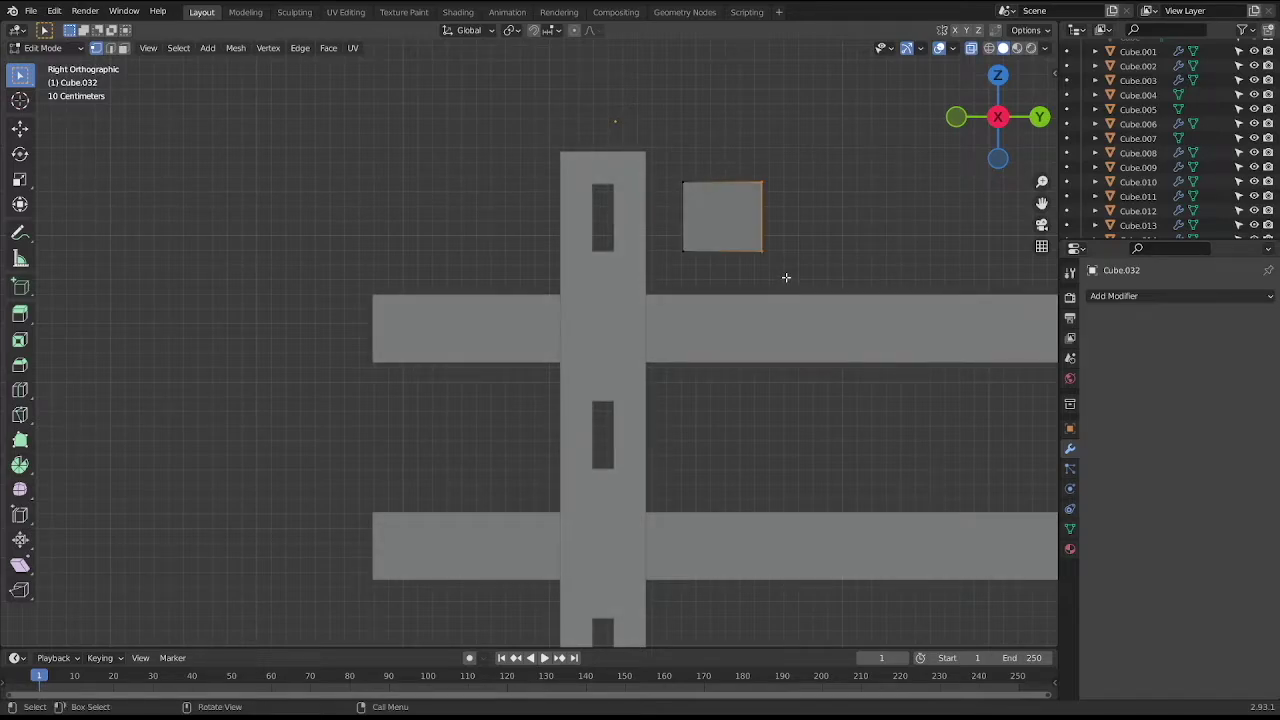
key(g)
key(y)
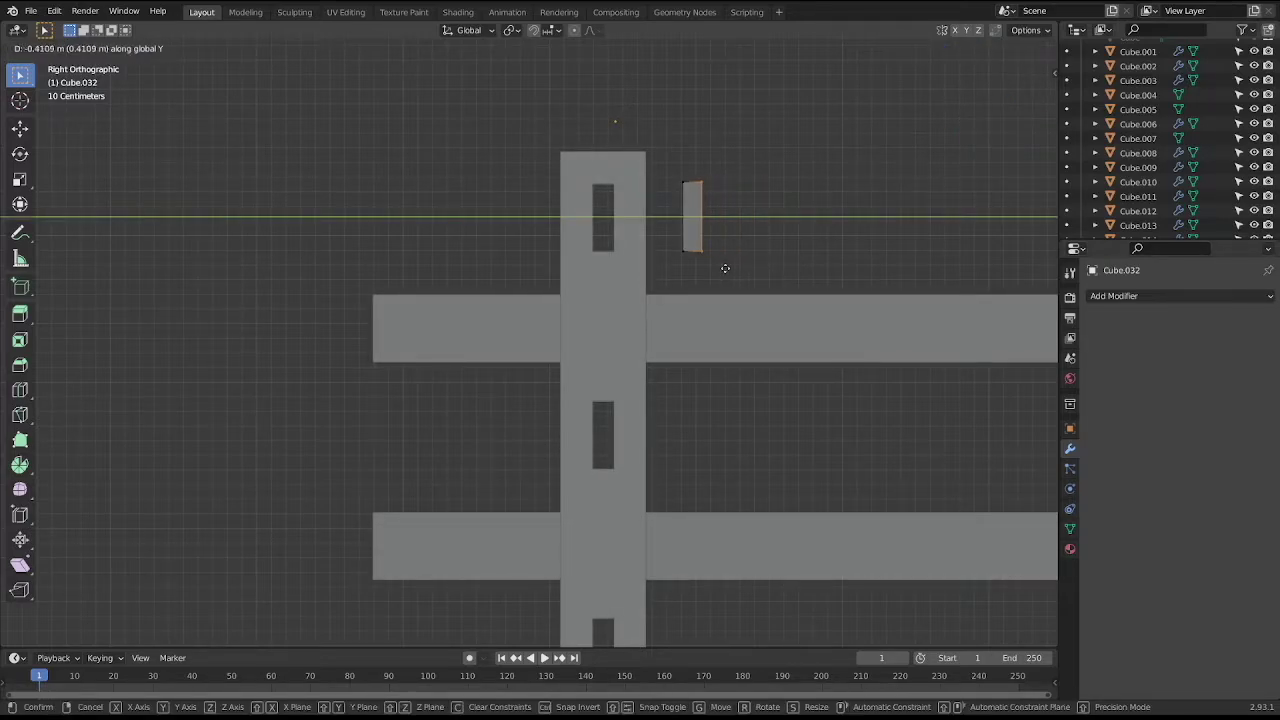
click(724, 268)
key(Tab)
key(g)
key(y)
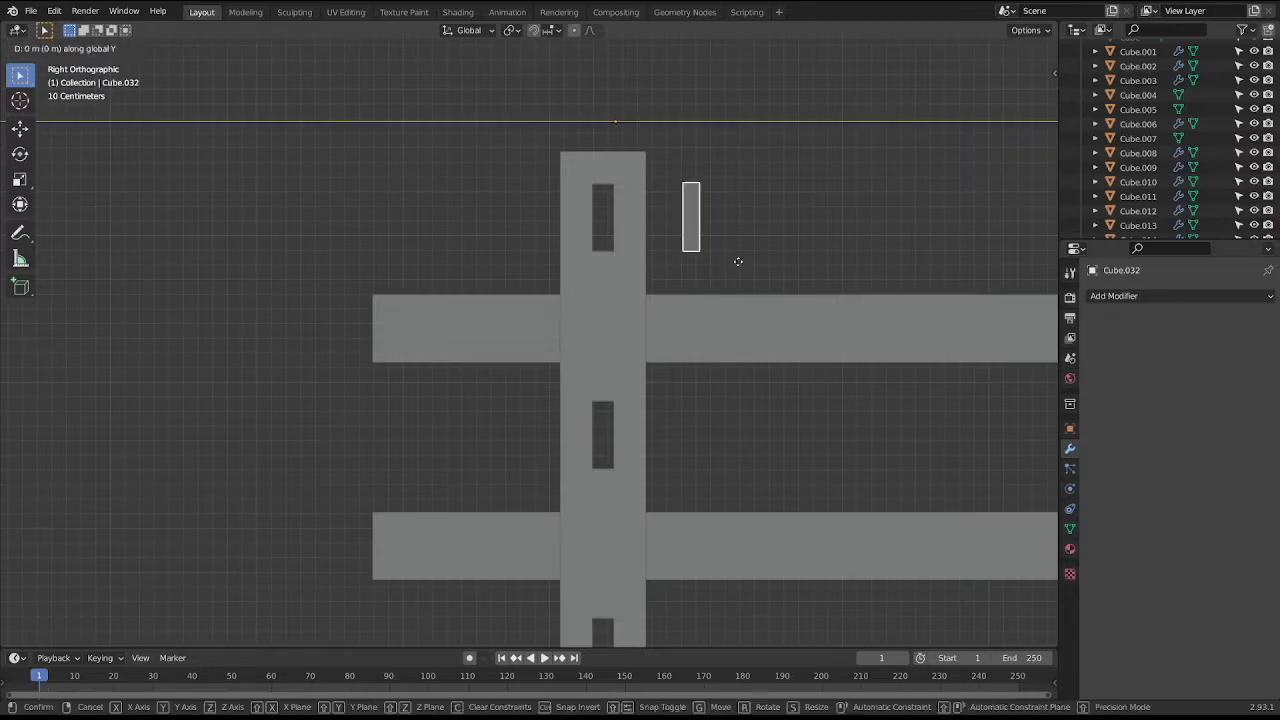
click(650, 273)
Trim the rod's height to fit the slot and check it from the front.
key(Tab)
key(g)
key(z)
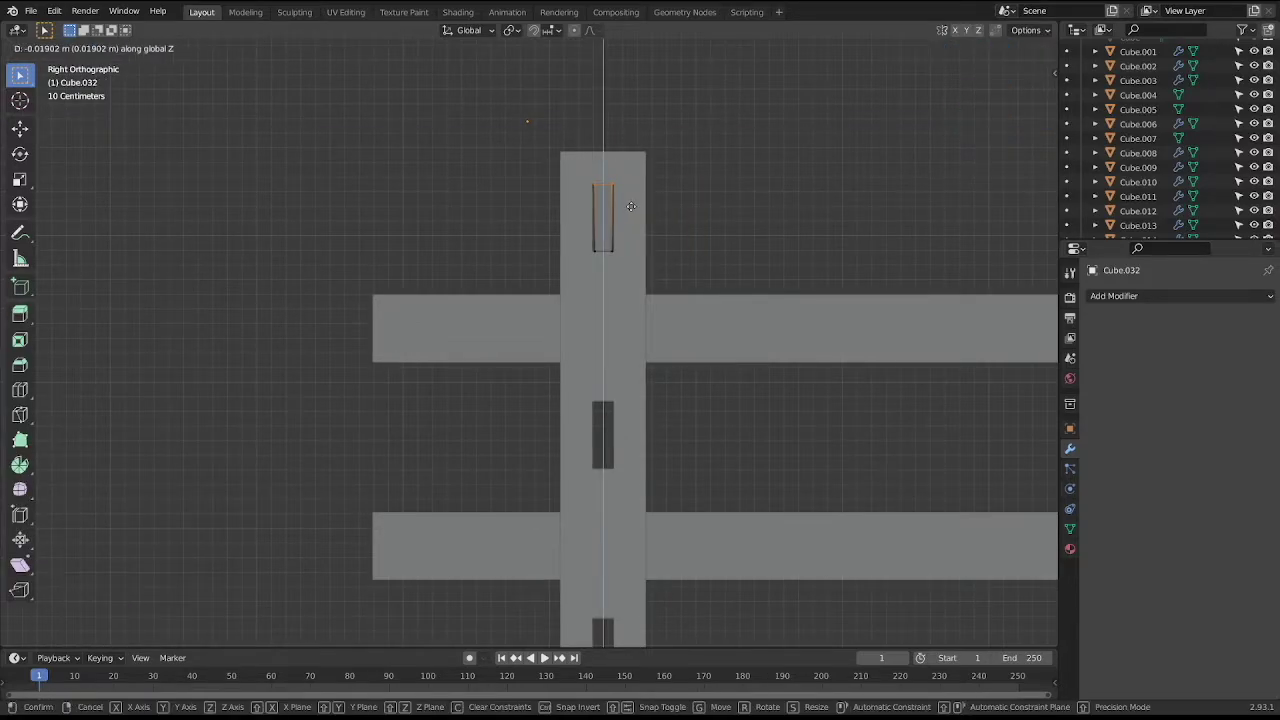
click(631, 206)
key(Tab)
middle_drag(683, 259, 740, 258)
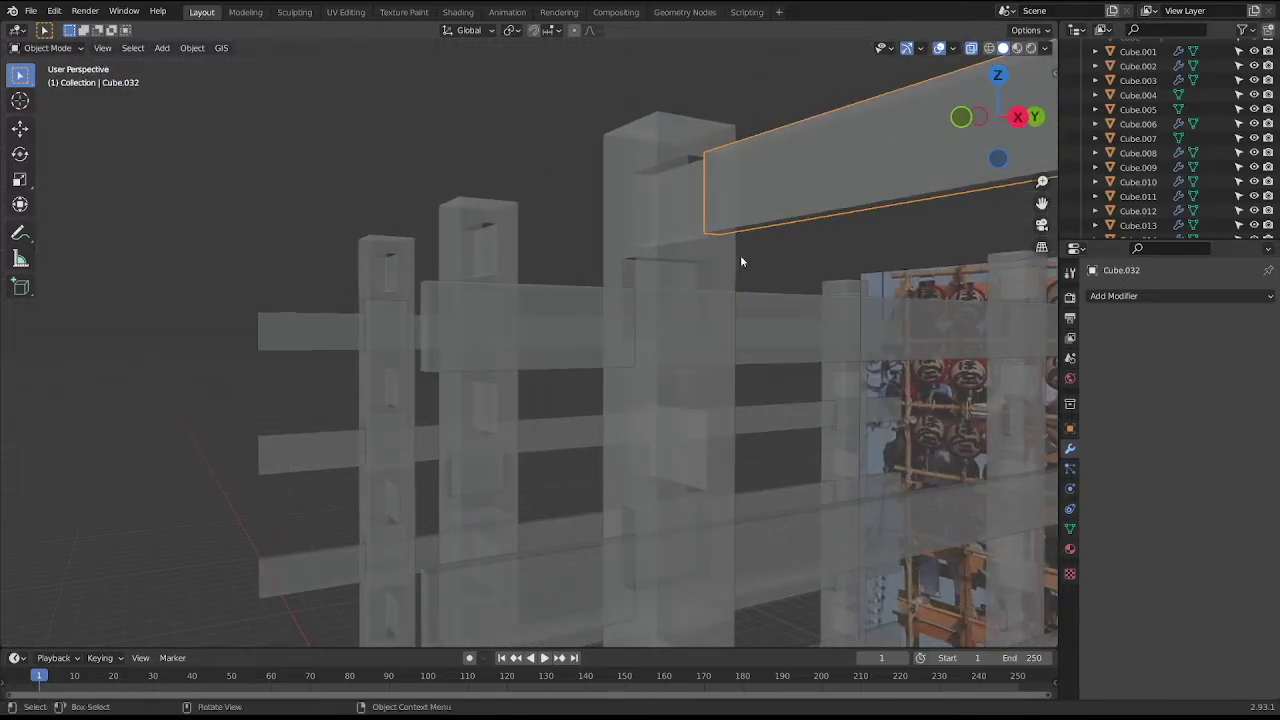
key(KP_1)
scroll(761, 273, down, 3)
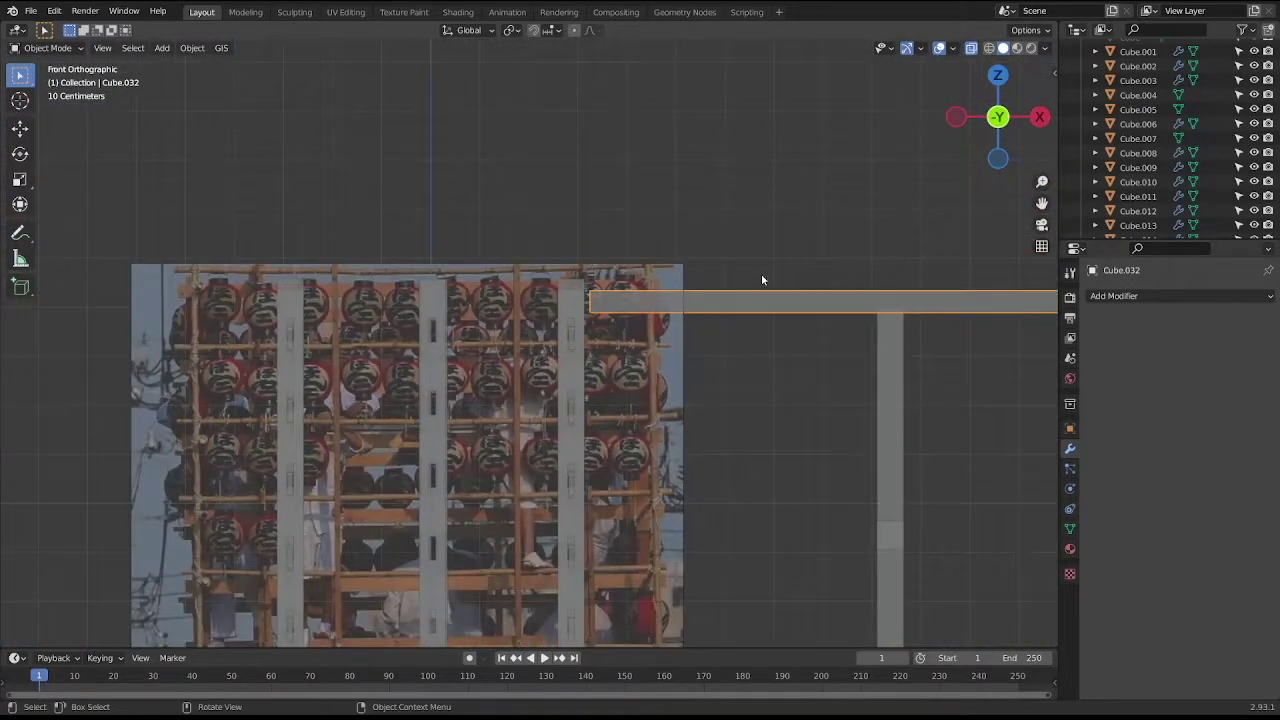
scroll(758, 273, down, 2)
Shift the rod about -8.62 m along X across the frame top and shorten it to fit.
key(g)
key(x)
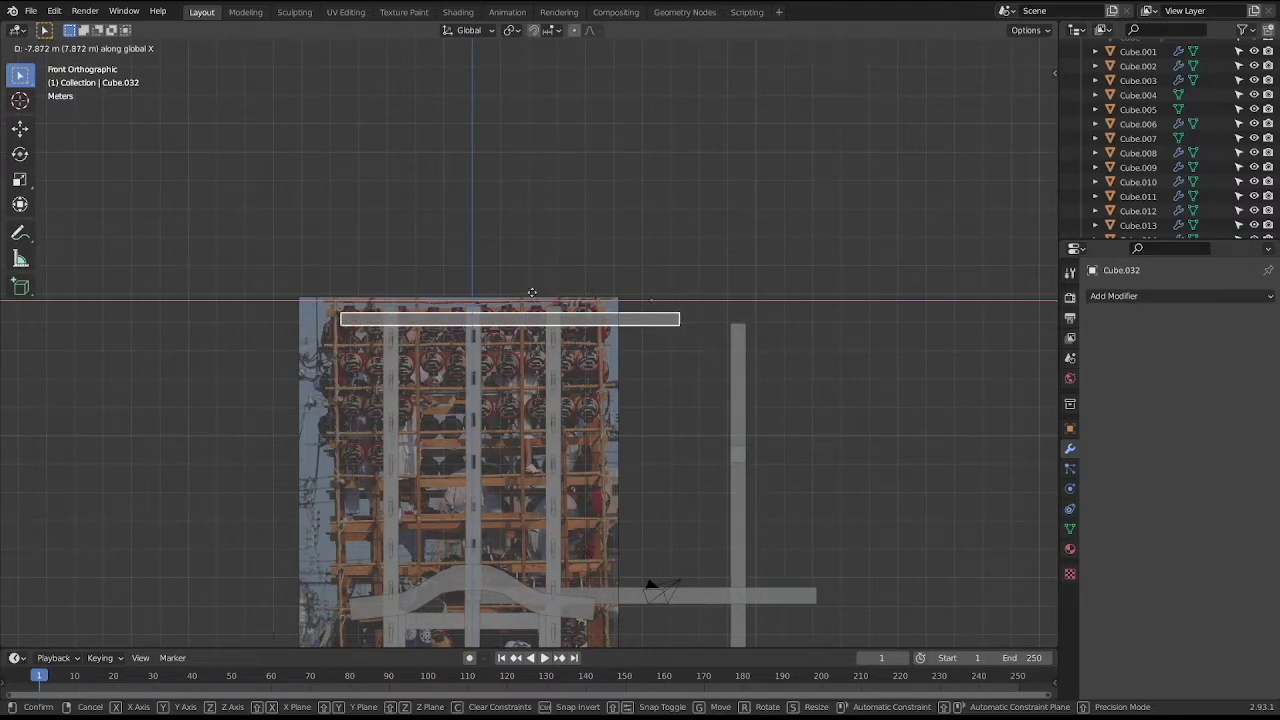
click(514, 297)
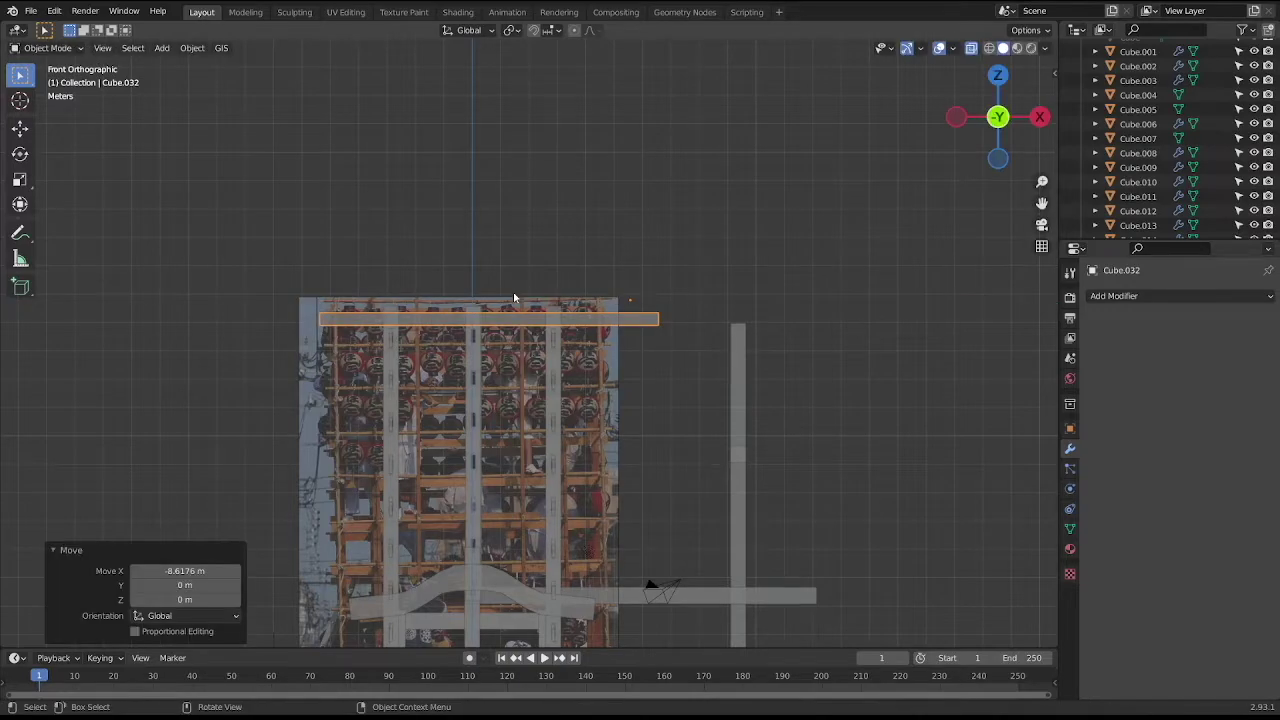
key(Tab)
key(g)
key(x)
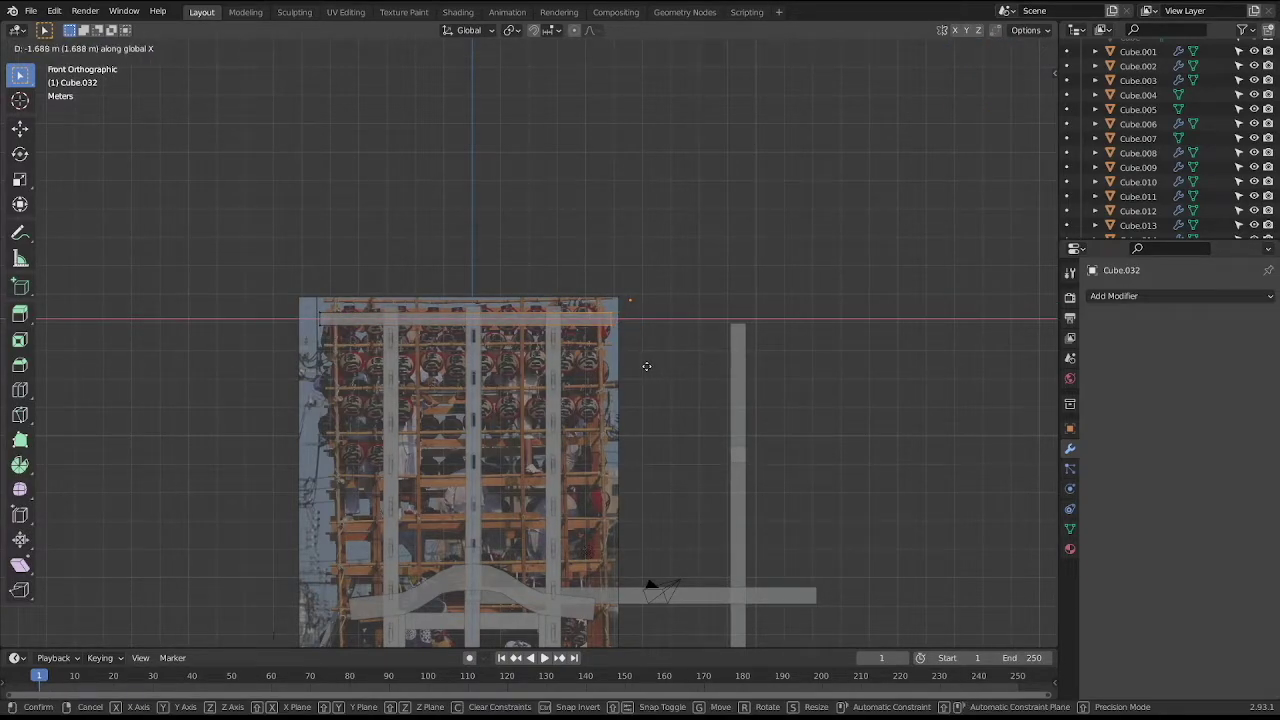
click(649, 366)
key(Tab)
mouse_move(686, 329)
middle_down()
mouse_move(533, 352)
mouse_move(574, 222)
middle_up()
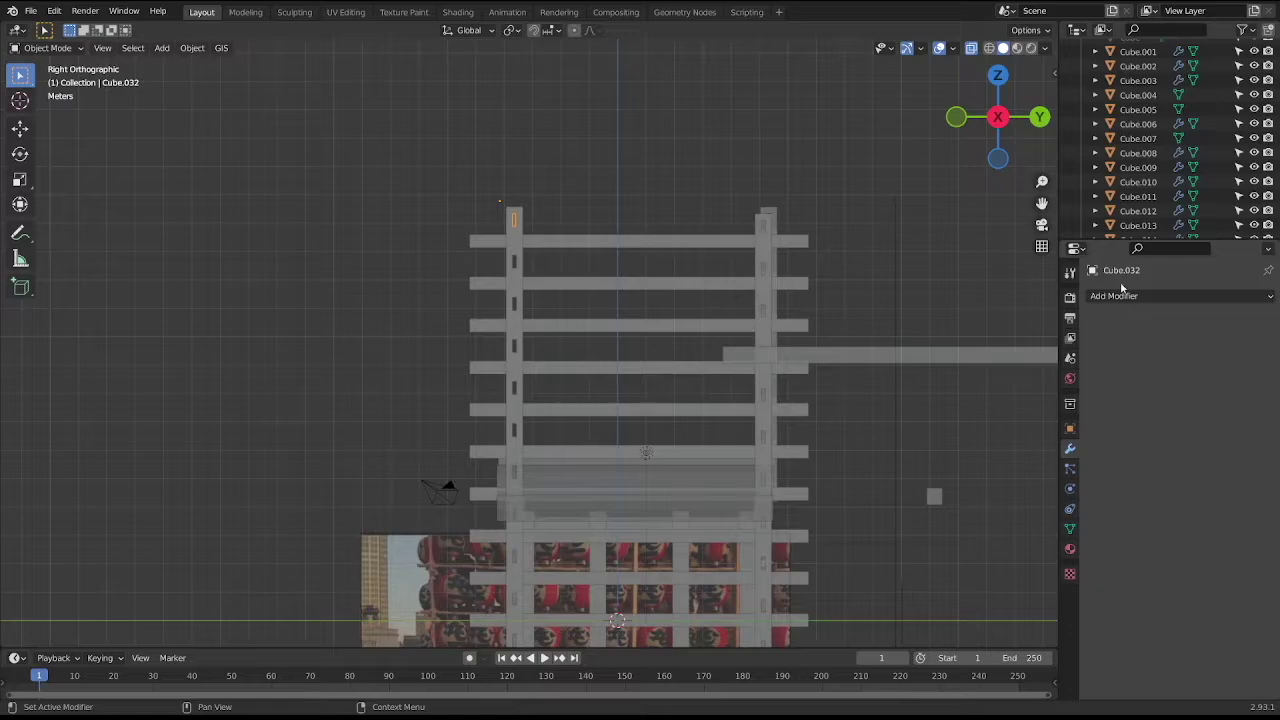
Add an Array modifier with 11 copies, relative offset X 0 and Z -3.5.
click(1128, 296)
click(975, 336)
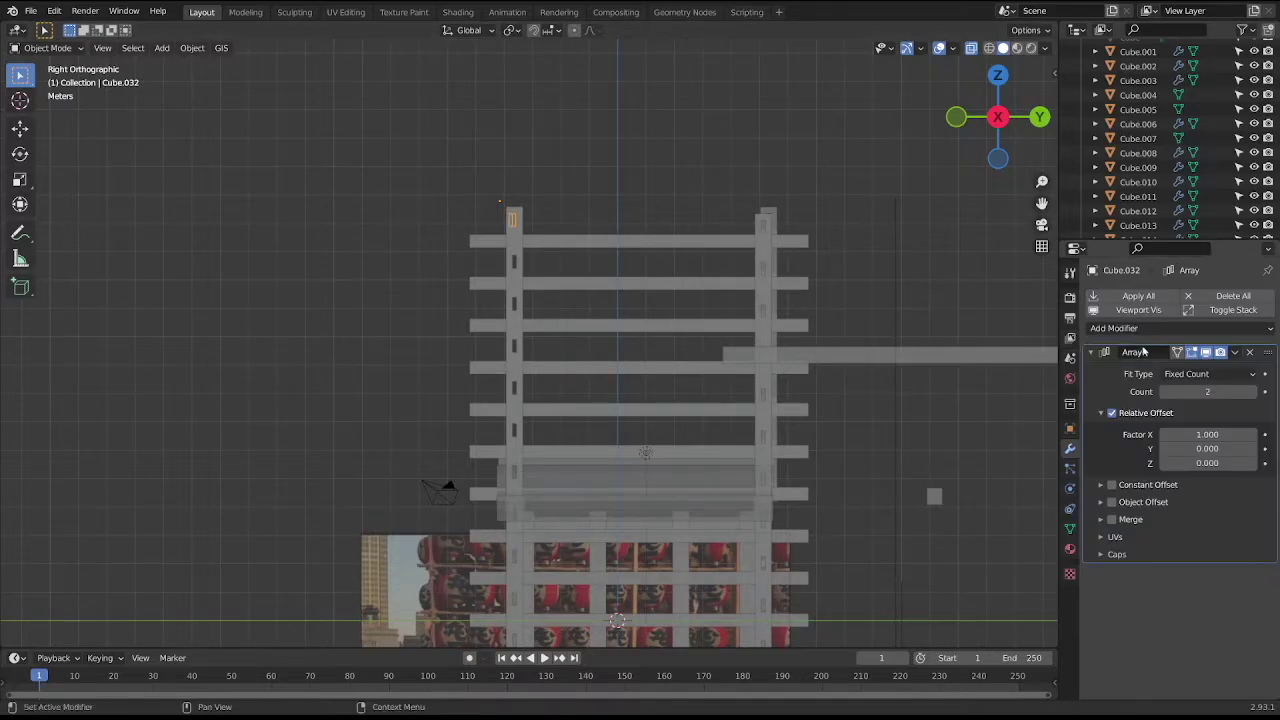
click(1237, 392)
key(Return)
click(1217, 435)
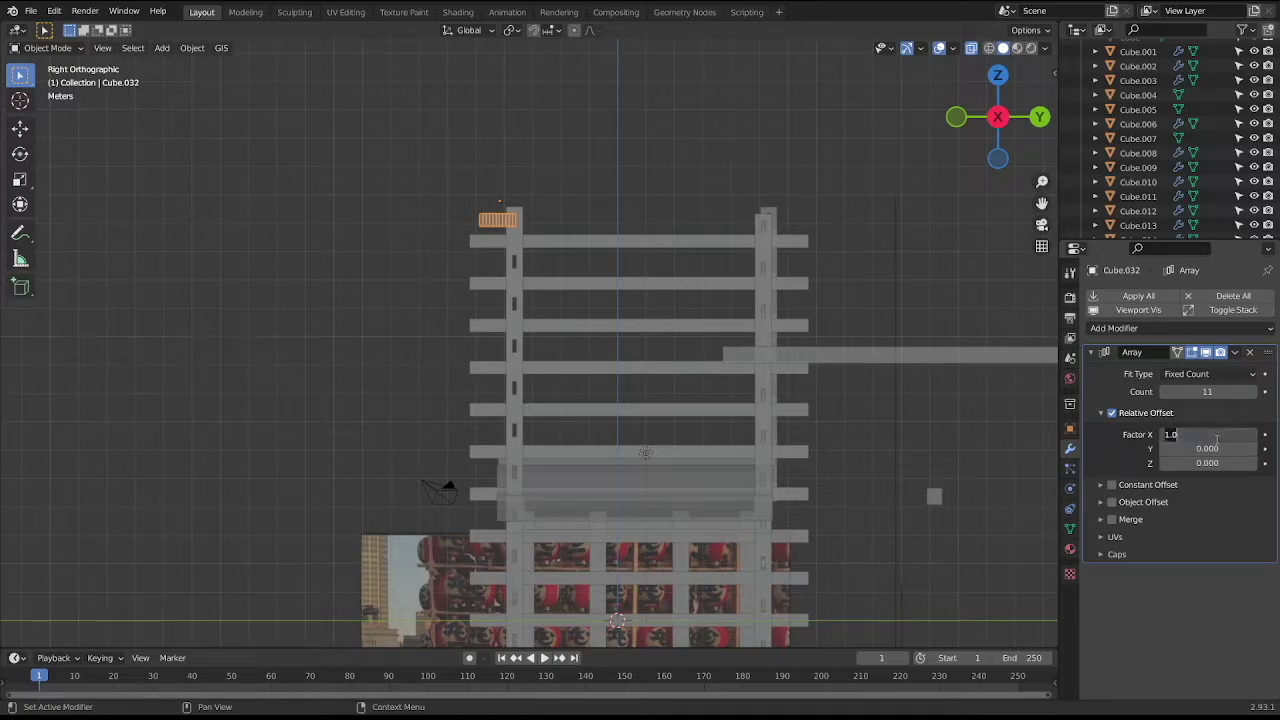
text(0)
key(Return)
click(1210, 462)
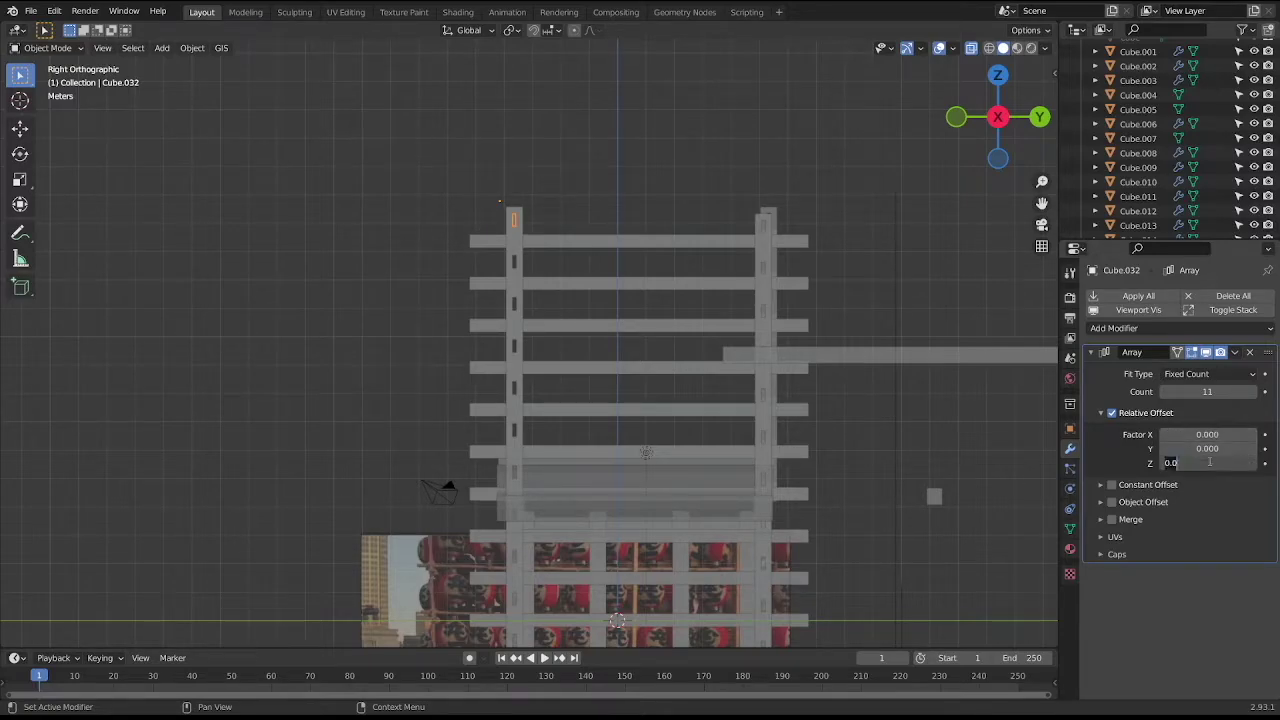
text(-1)
key(Return)
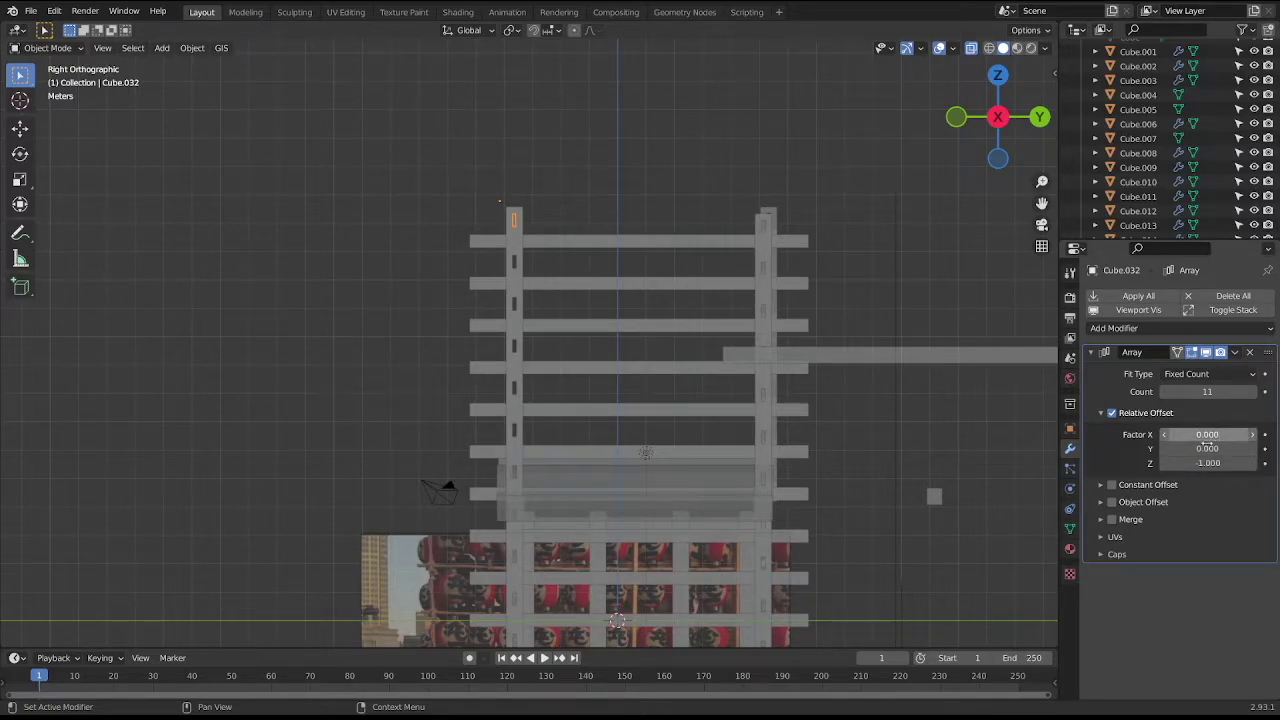
click(1208, 463)
text(-3.5)
key(Return)
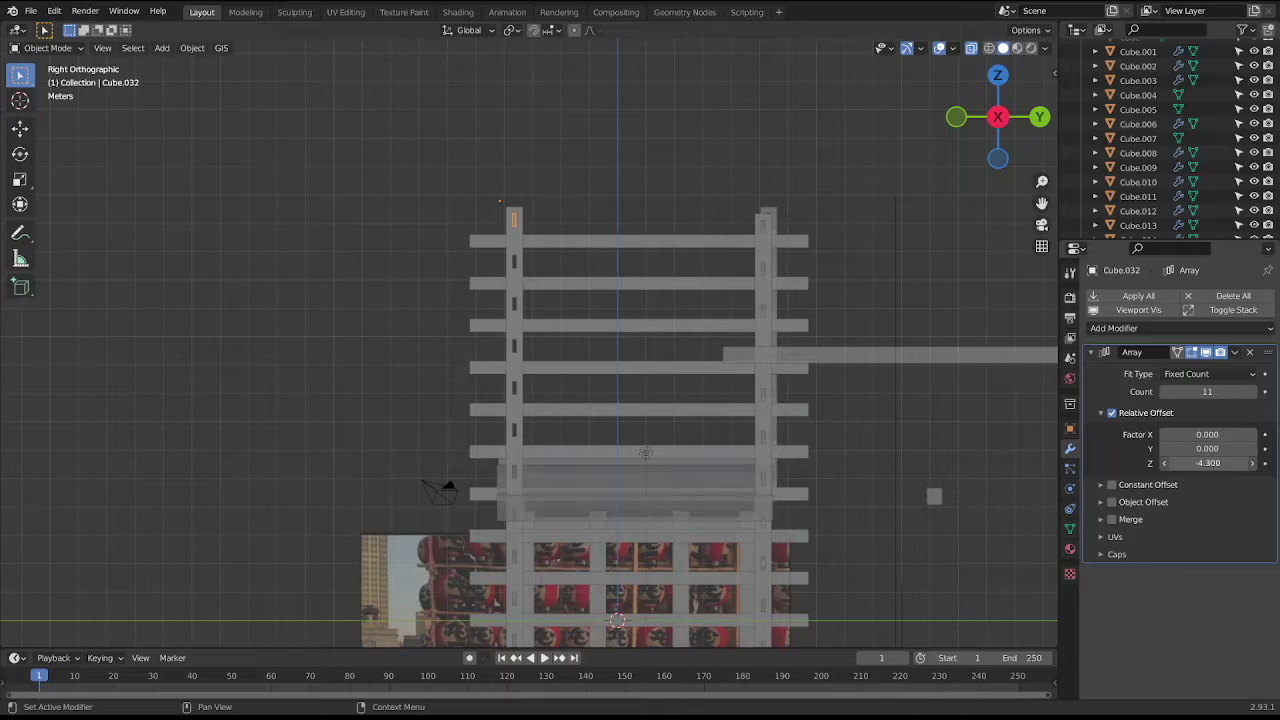
Apply the object's rotation and set its origin to the 3D cursor.
click(184, 49)
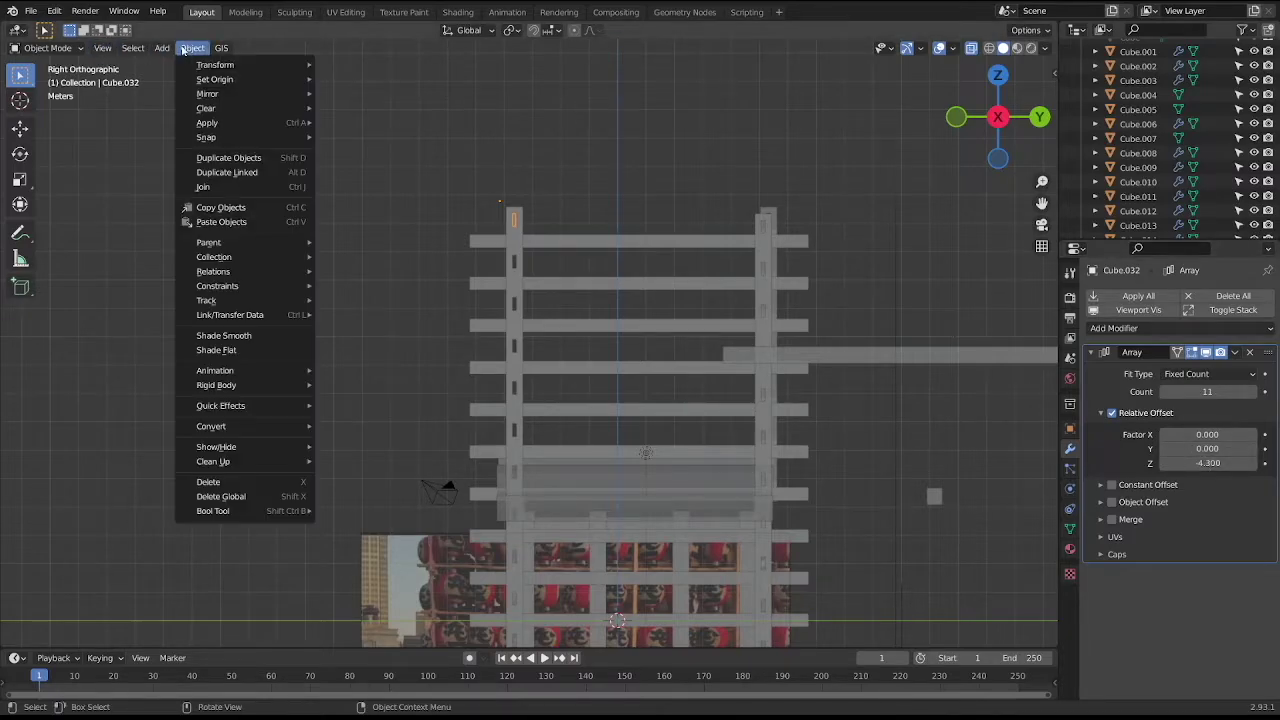
click(345, 136)
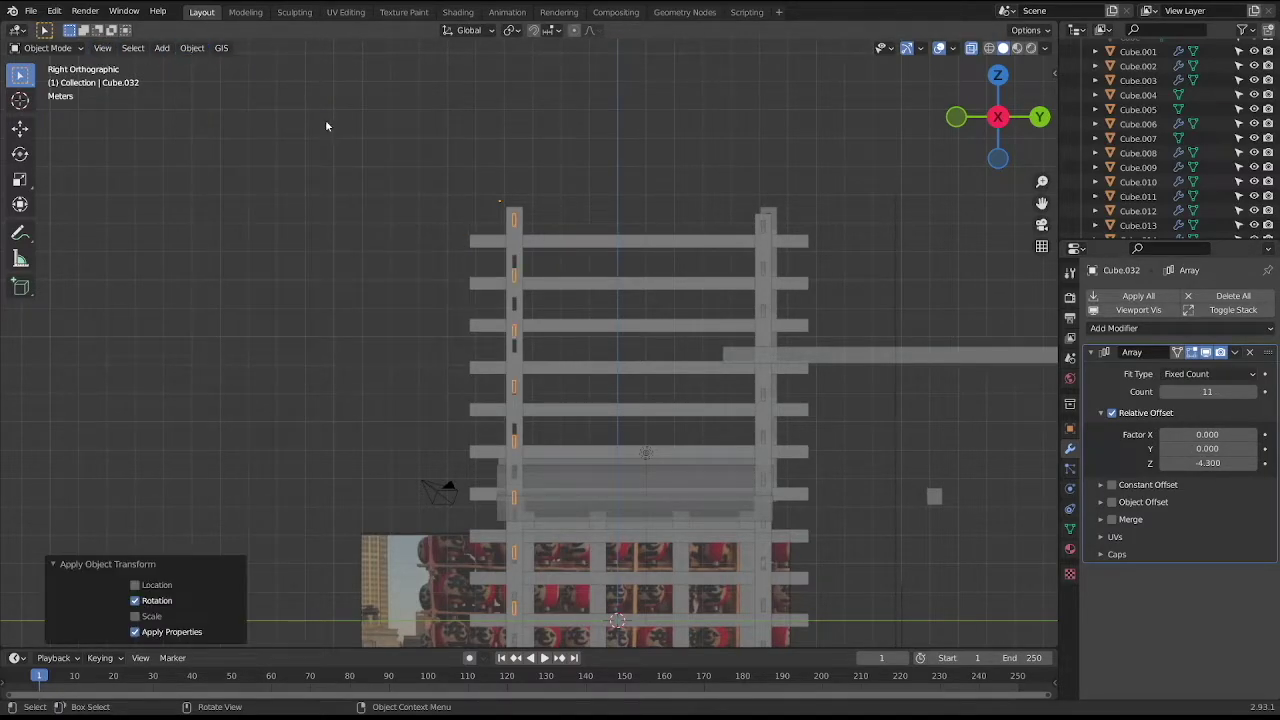
click(192, 48)
mouse_move(215, 79)
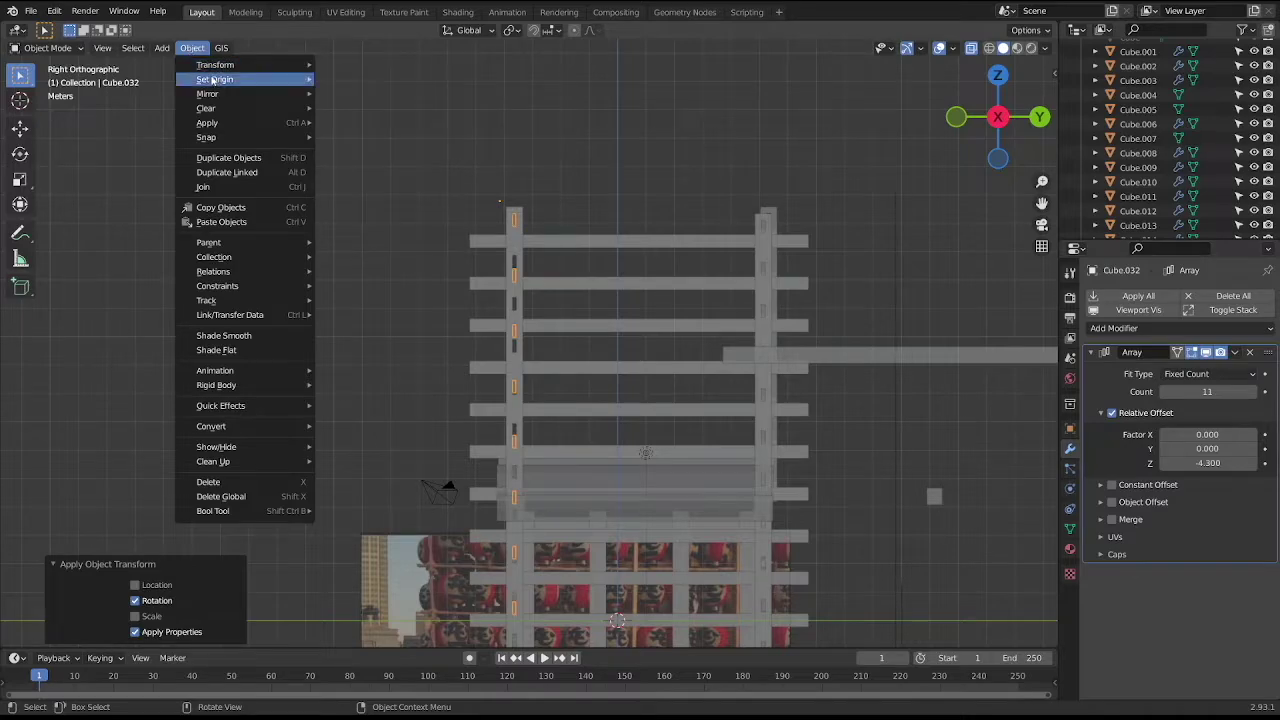
click(371, 110)
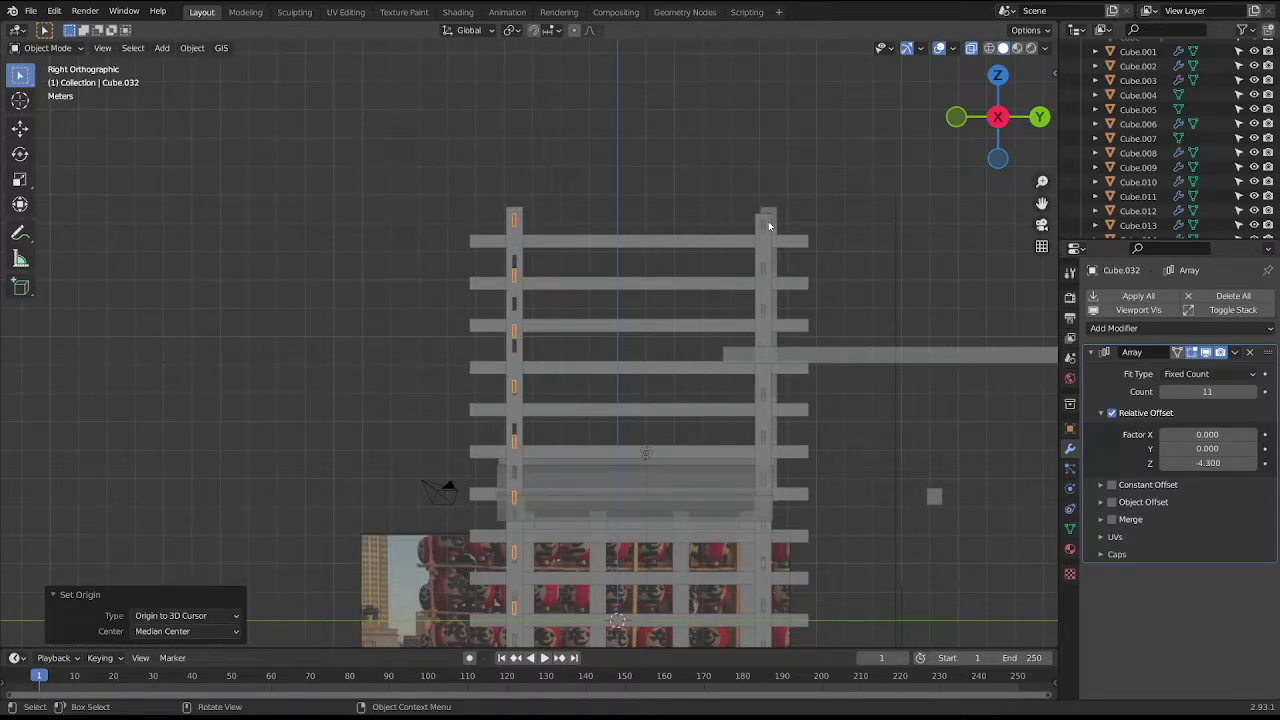
Fine-tune the array's relative Z offset to -3.25.
drag(1208, 463, 1240, 463)
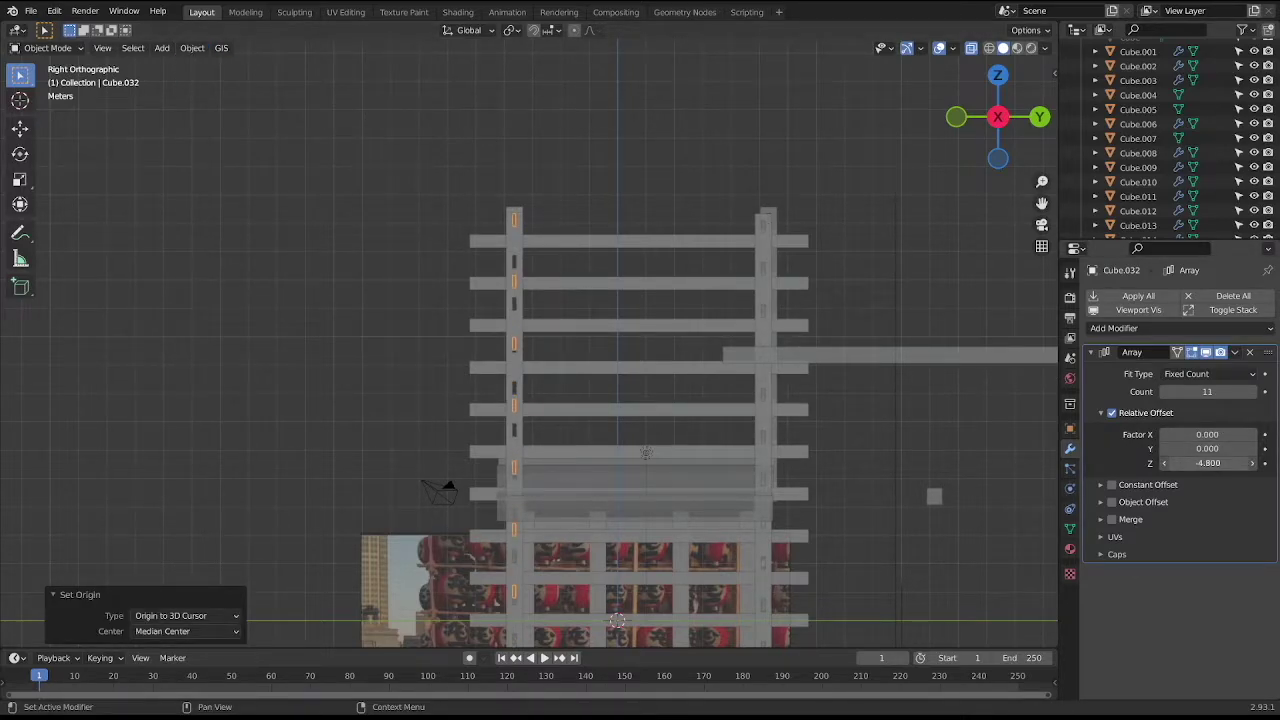
drag(1240, 463, 1234, 463)
click(1164, 464)
click(1164, 464)
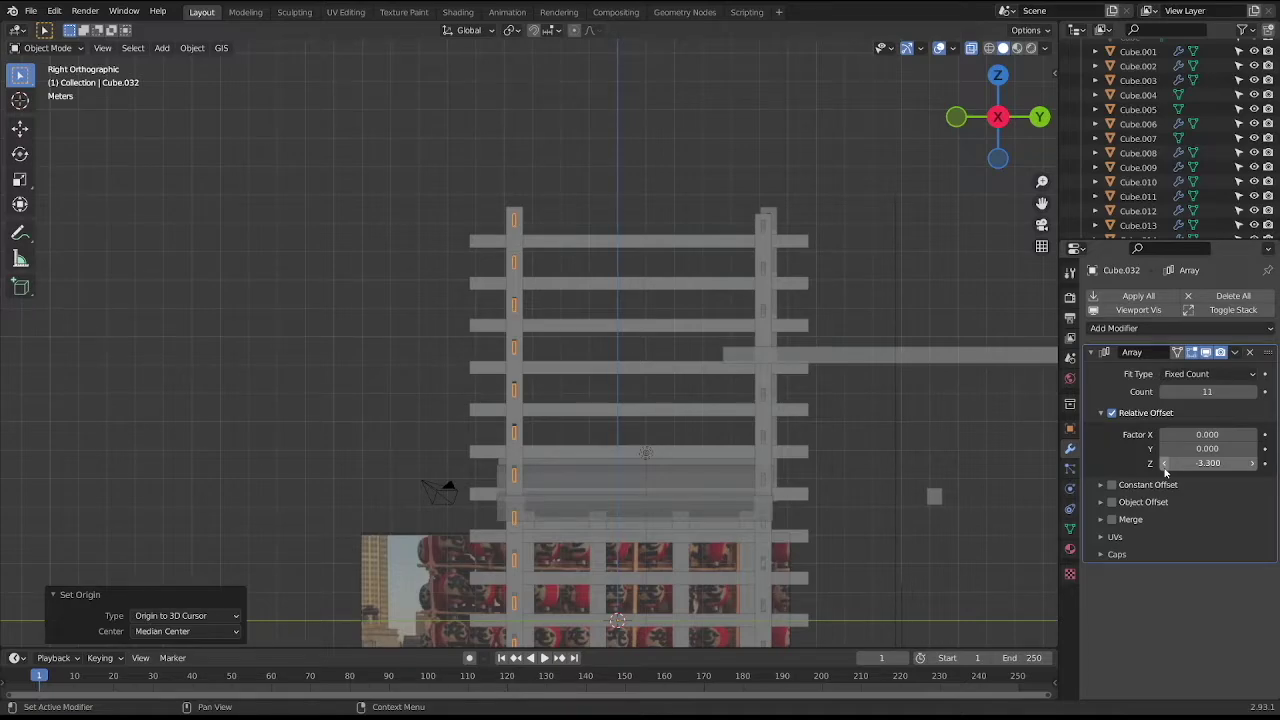
click(1252, 464)
click(1252, 464)
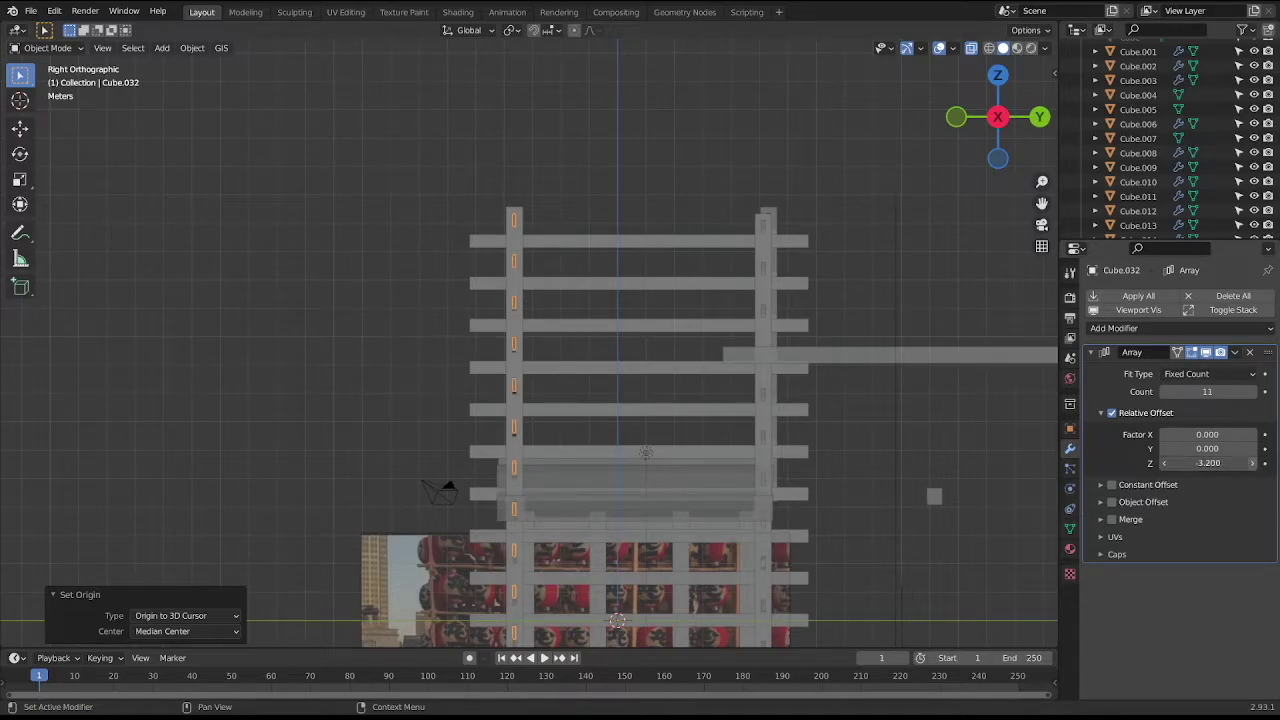
click(1165, 464)
click(1165, 464)
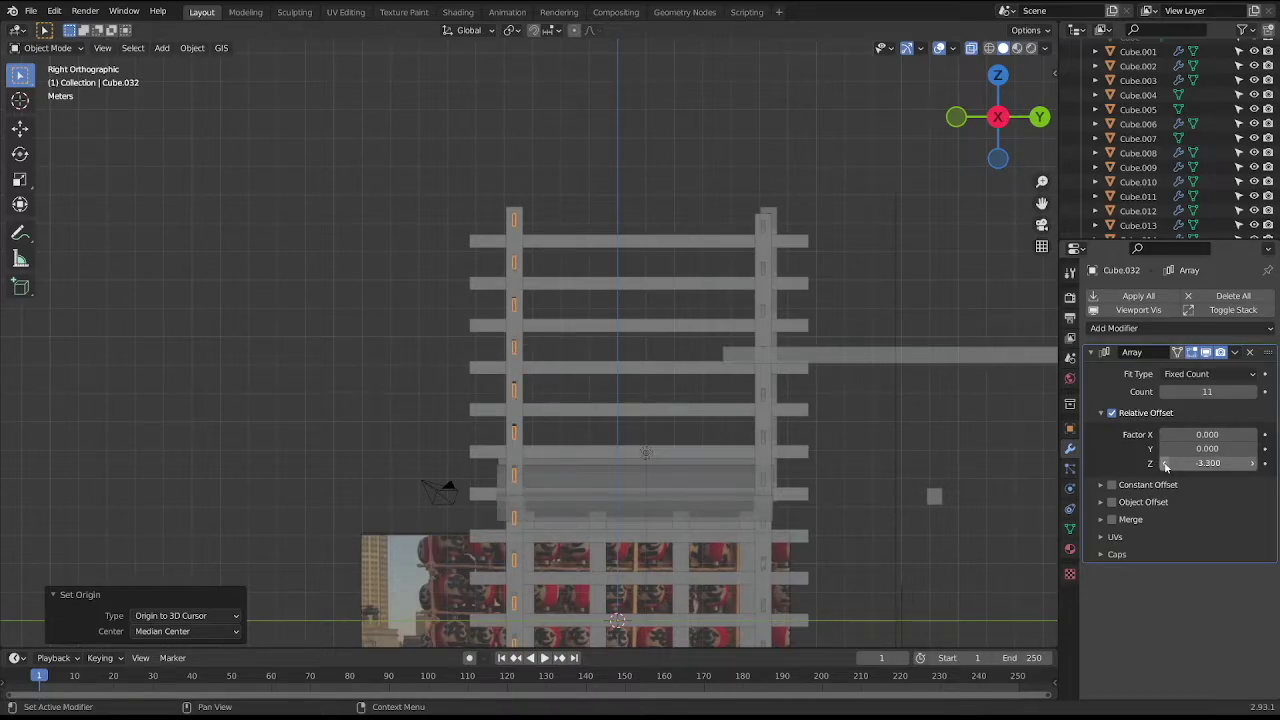
click(1200, 464)
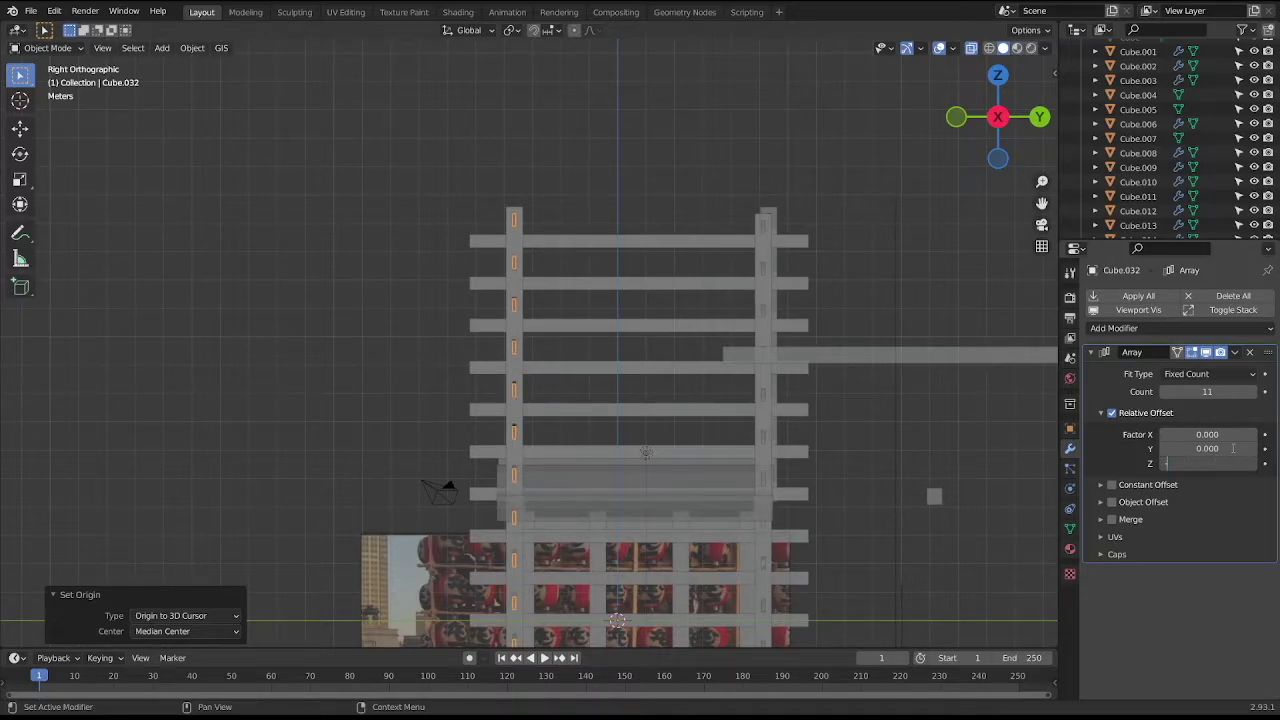
text(-3.25)
key(Return)
Duplicate the arrayed column of blocks along Y onto the opposite post.
mouse_move(485, 247)
middle_down()
mouse_move(361, 258)
mouse_move(411, 246)
mouse_move(420, 289)
mouse_move(347, 219)
middle_up()
click(413, 220)
click(530, 275)
click(538, 276)
middle_drag(553, 222, 496, 197)
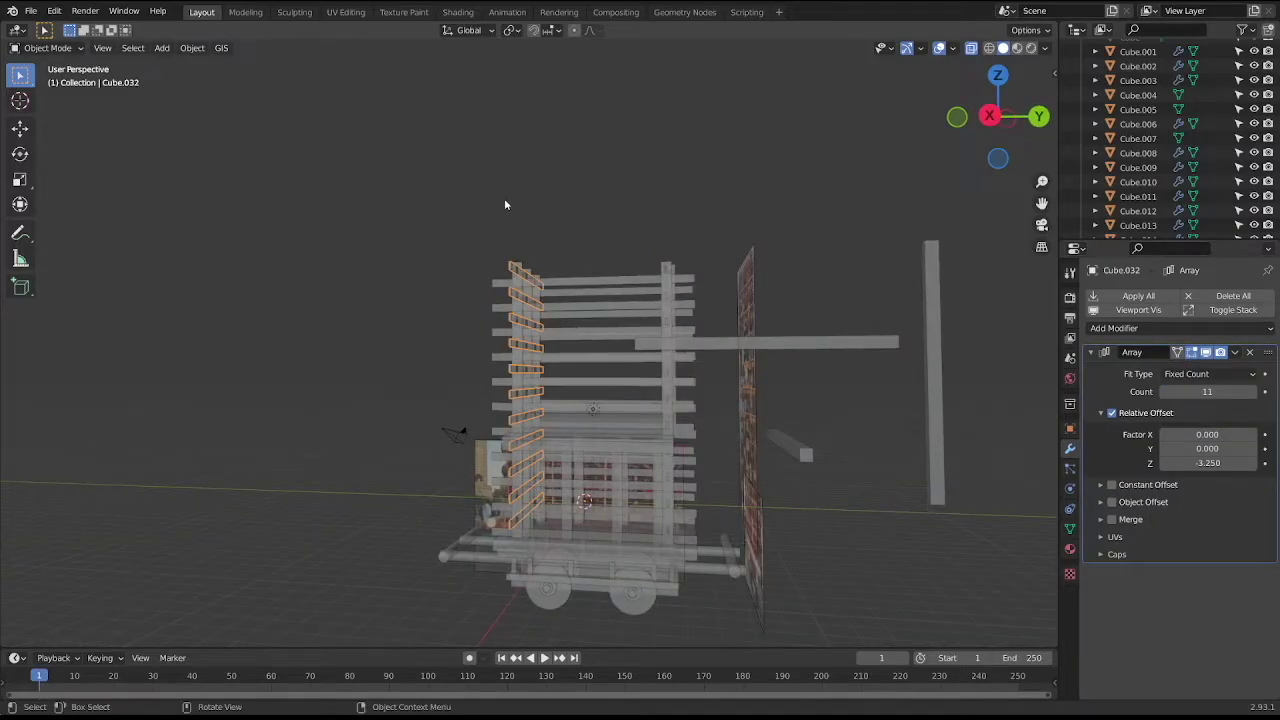
key(KP_3)
key(shift+d)
key(y)
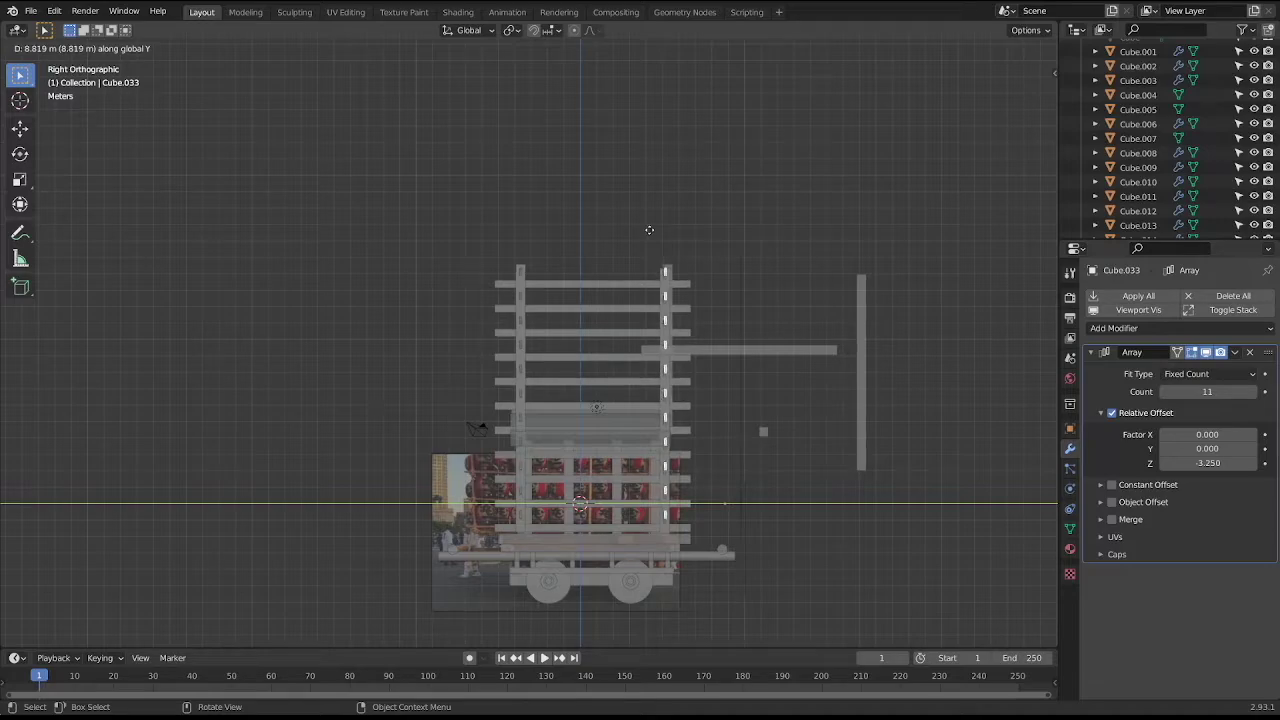
click(649, 230)
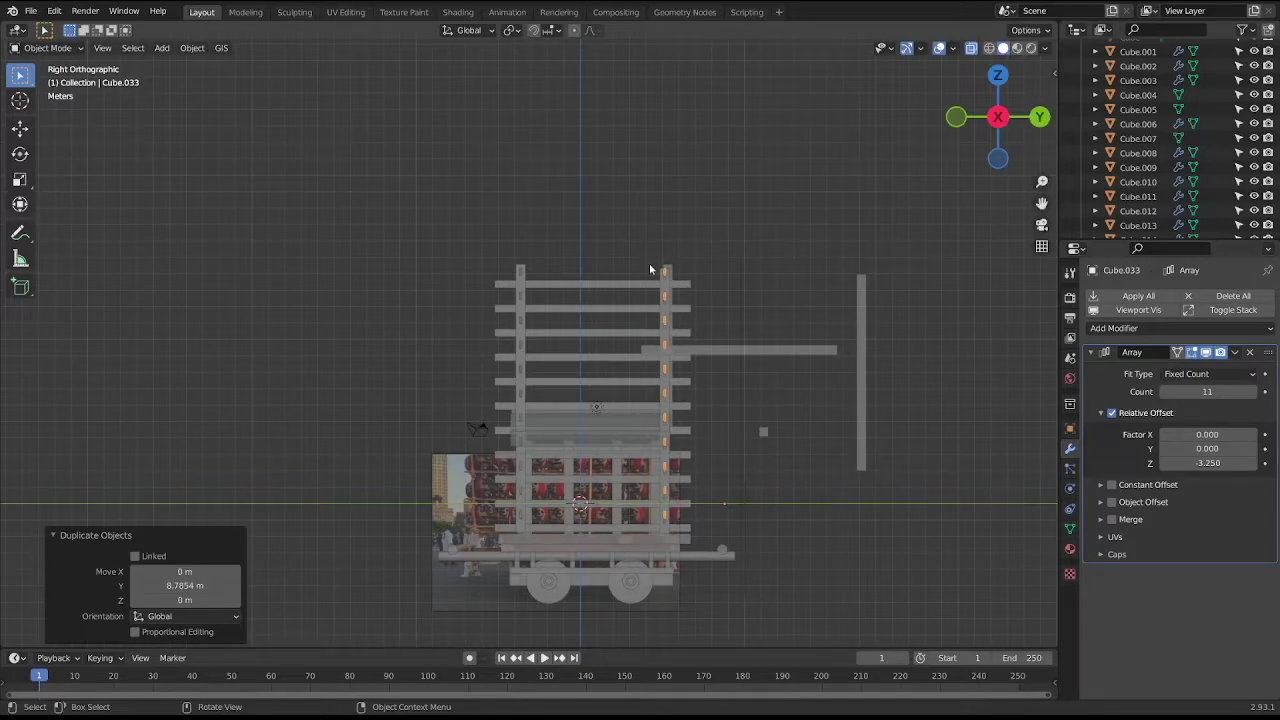
Nudge the mirrored slotted column Cube.025 slightly along Z.
click(663, 302)
scroll(672, 293, up, 3)
key(g)
key(z)
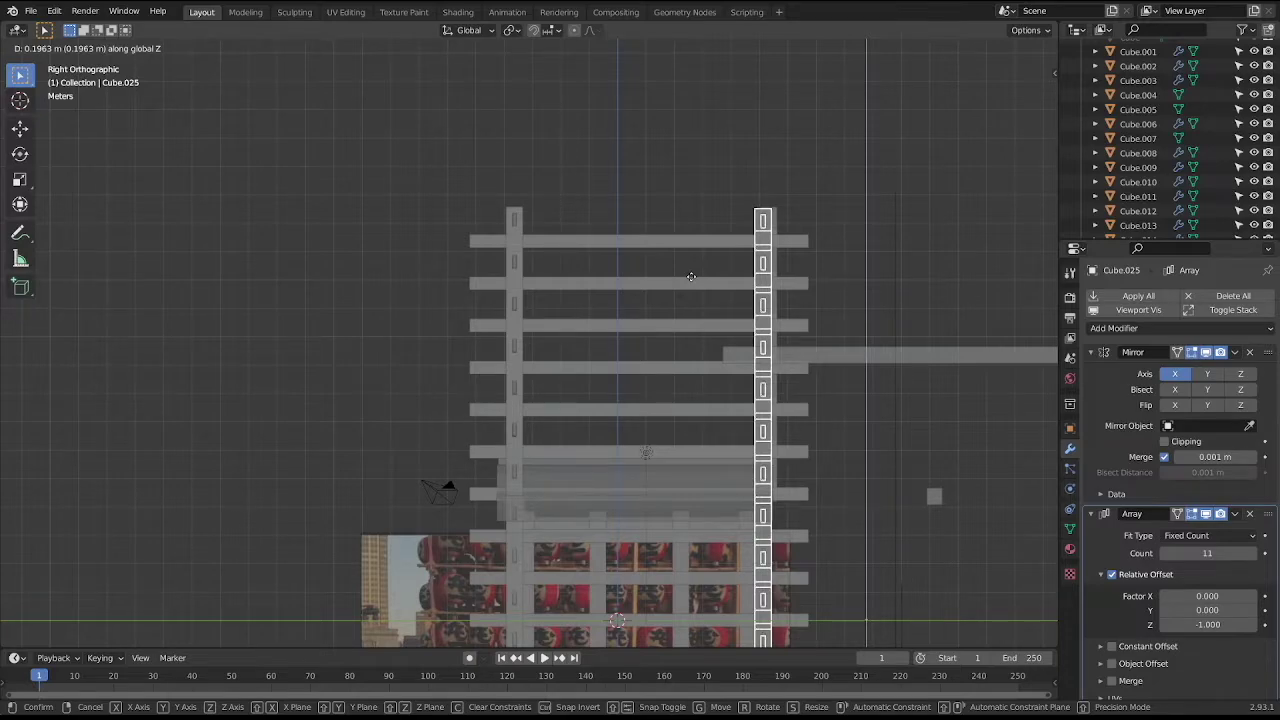
click(606, 220)
mouse_move(606, 220)
middle_down()
mouse_move(586, 175)
mouse_move(615, 149)
middle_up()
click(586, 240)
click(585, 164)
Save the file and inspect the model, selecting the slotted columns and rack.
key(ctrl+s)
scroll(613, 155, down, 2)
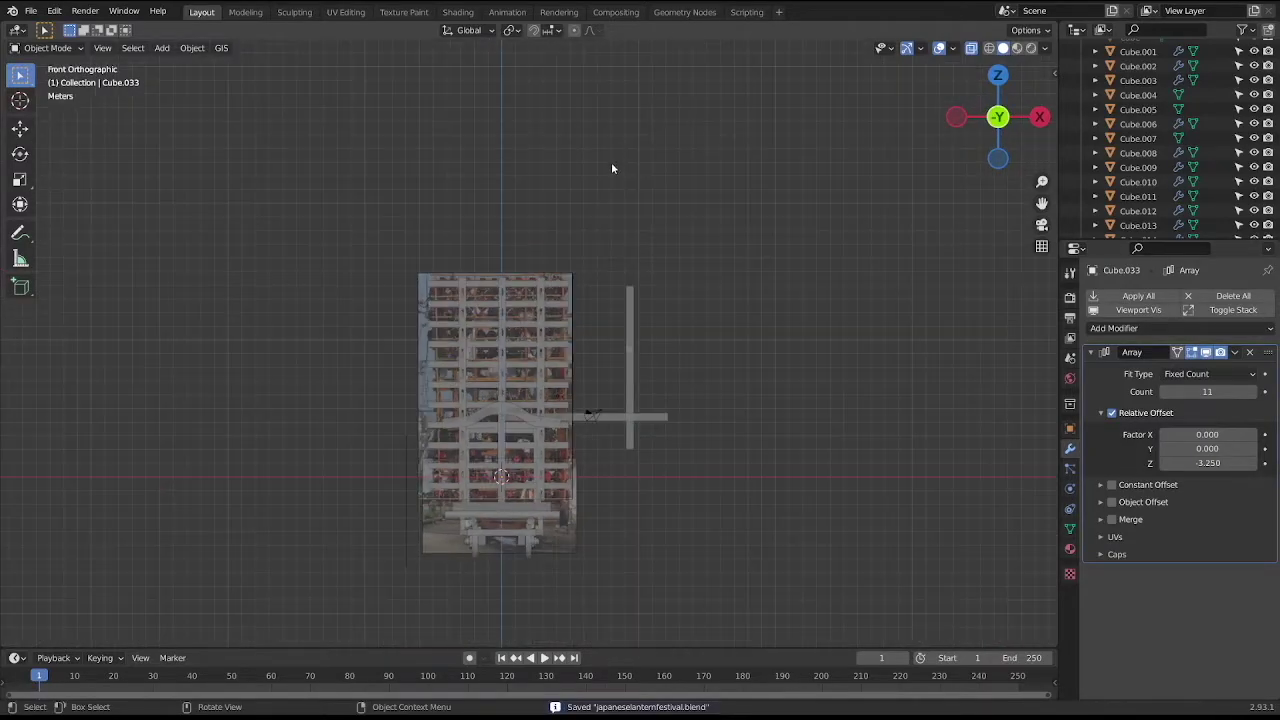
scroll(605, 172, up, 3)
scroll(550, 220, up, 4)
scroll(501, 255, up, 1)
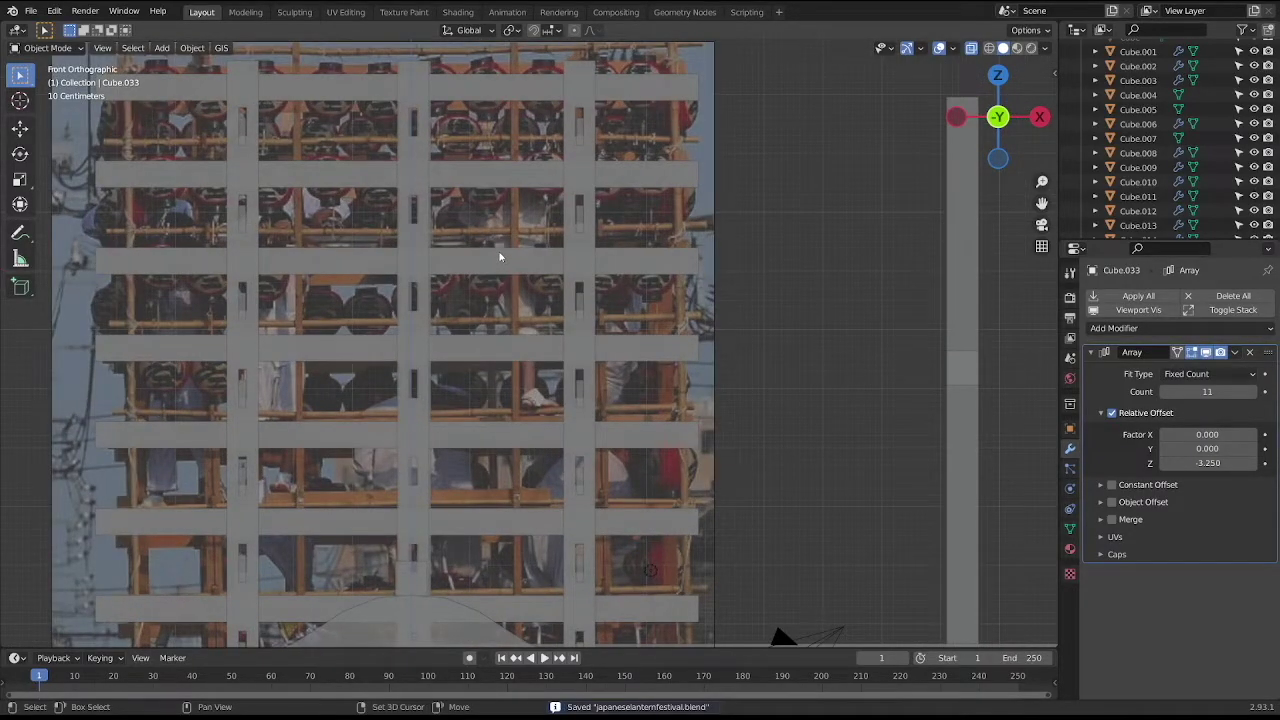
shift+middle_drag(538, 192, 584, 271)
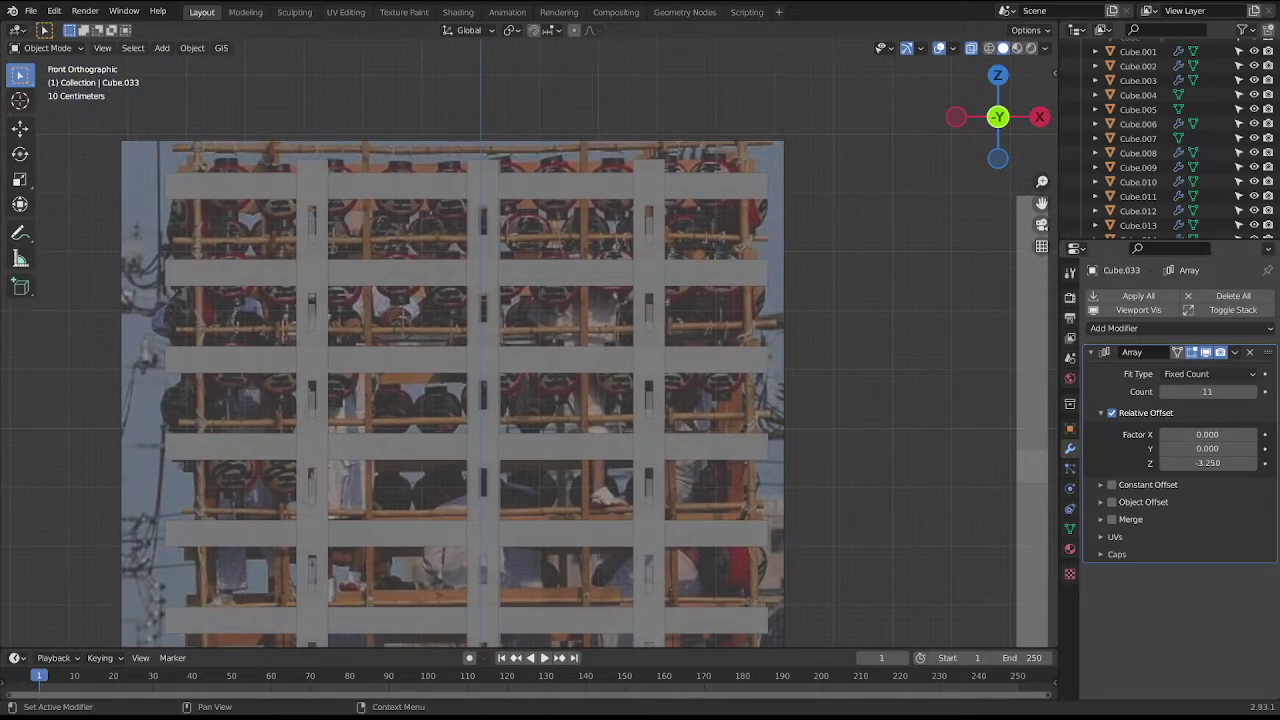
scroll(748, 421, down, 1)
scroll(700, 400, down, 2)
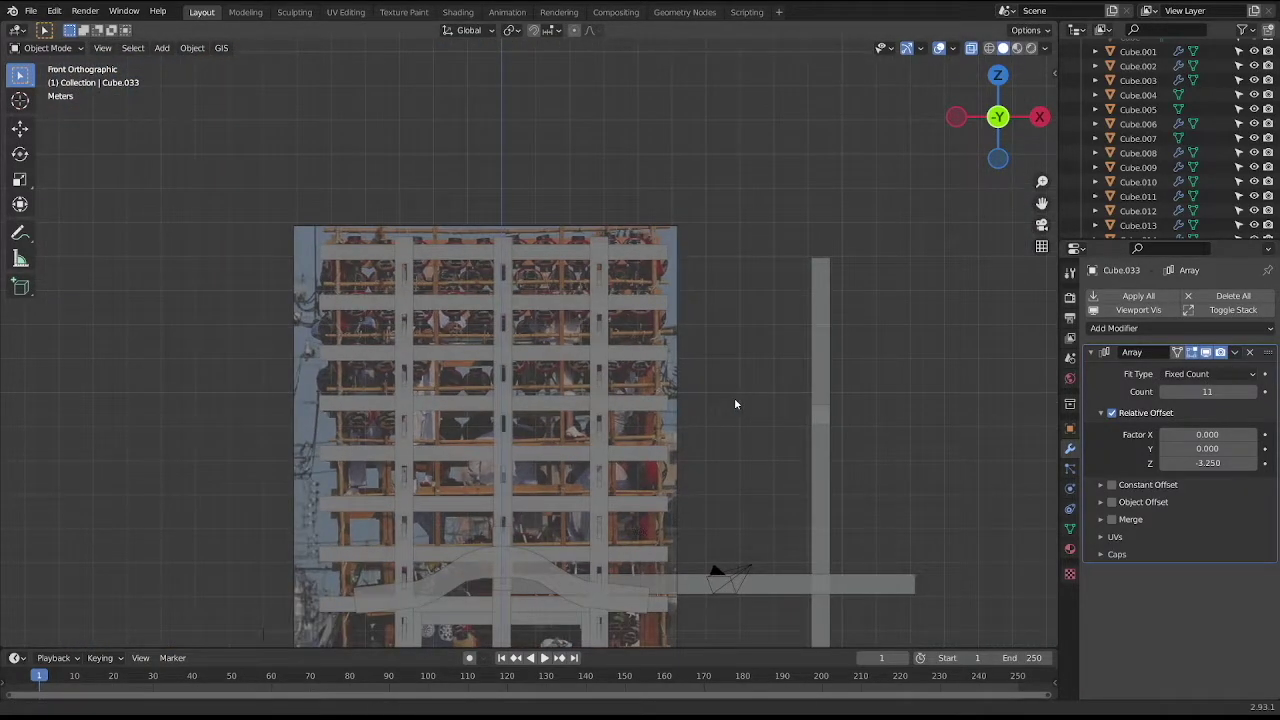
shift+middle_drag(735, 404, 626, 292)
scroll(626, 292, down, 2)
scroll(625, 297, down, 1)
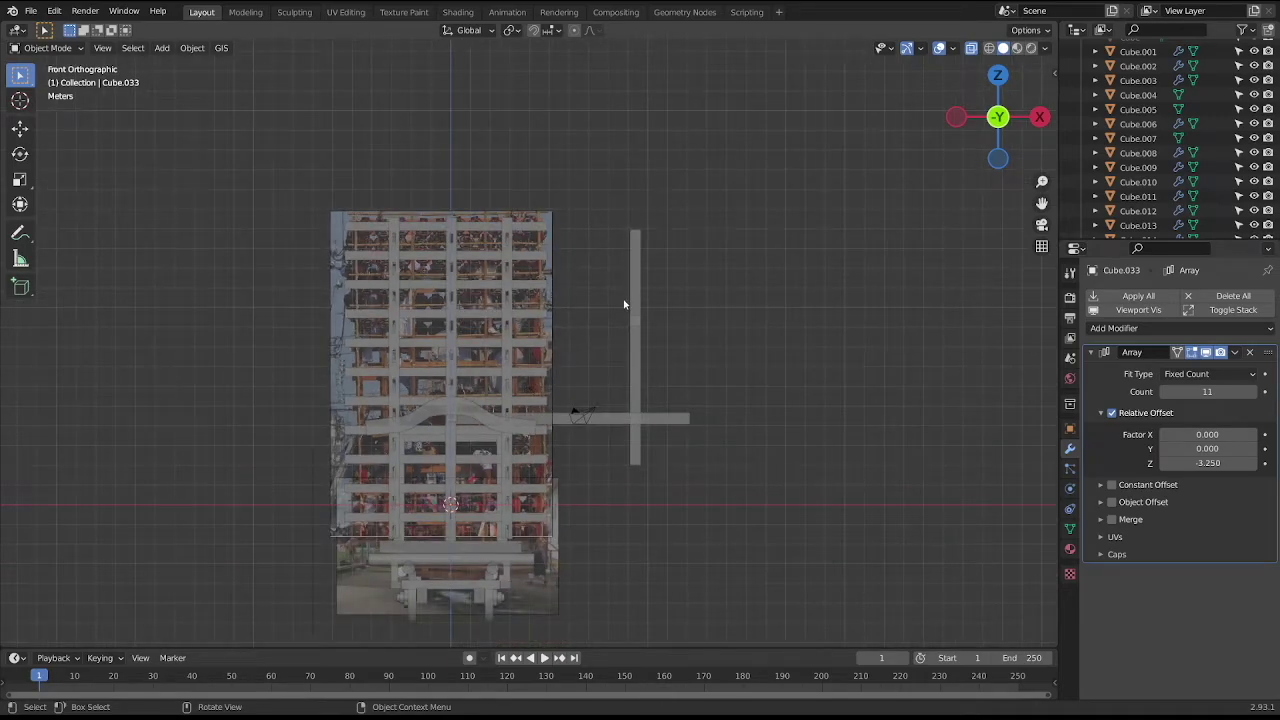
mouse_move(605, 314)
middle_down()
mouse_move(507, 369)
mouse_move(491, 363)
middle_up()
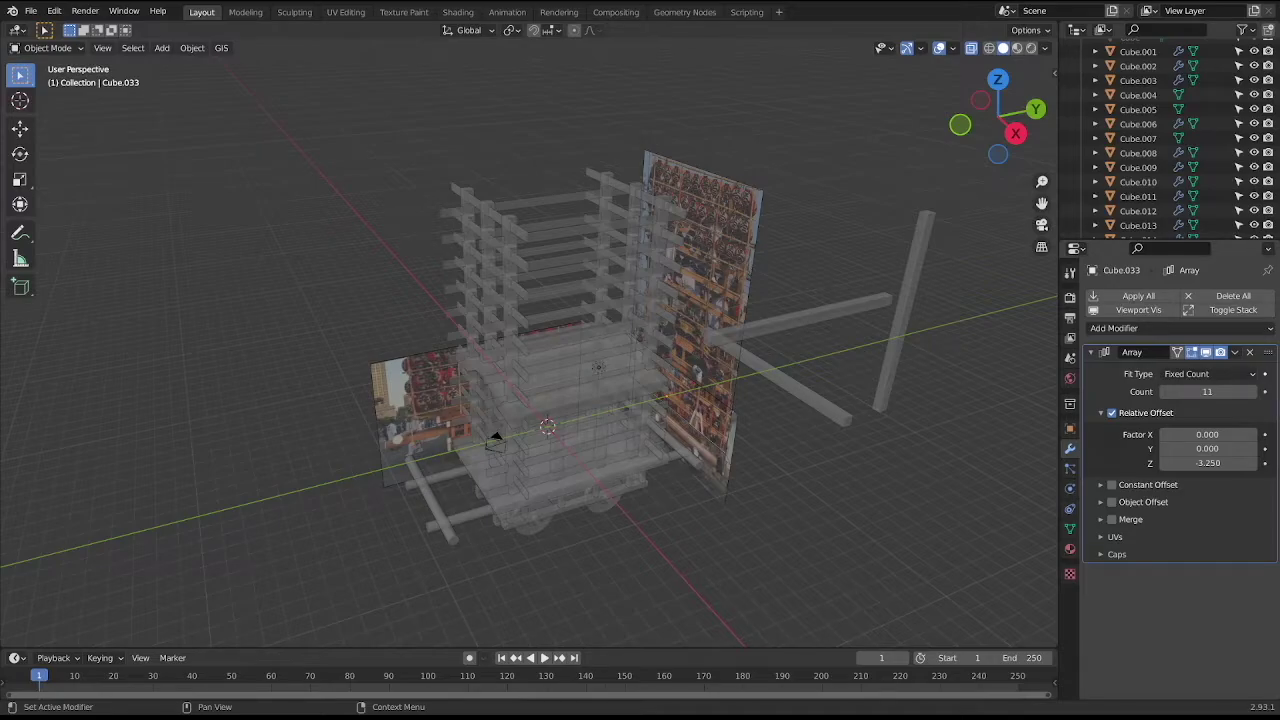
mouse_move(600, 330)
middle_down()
mouse_move(651, 260)
mouse_move(648, 282)
middle_up()
click(651, 260)
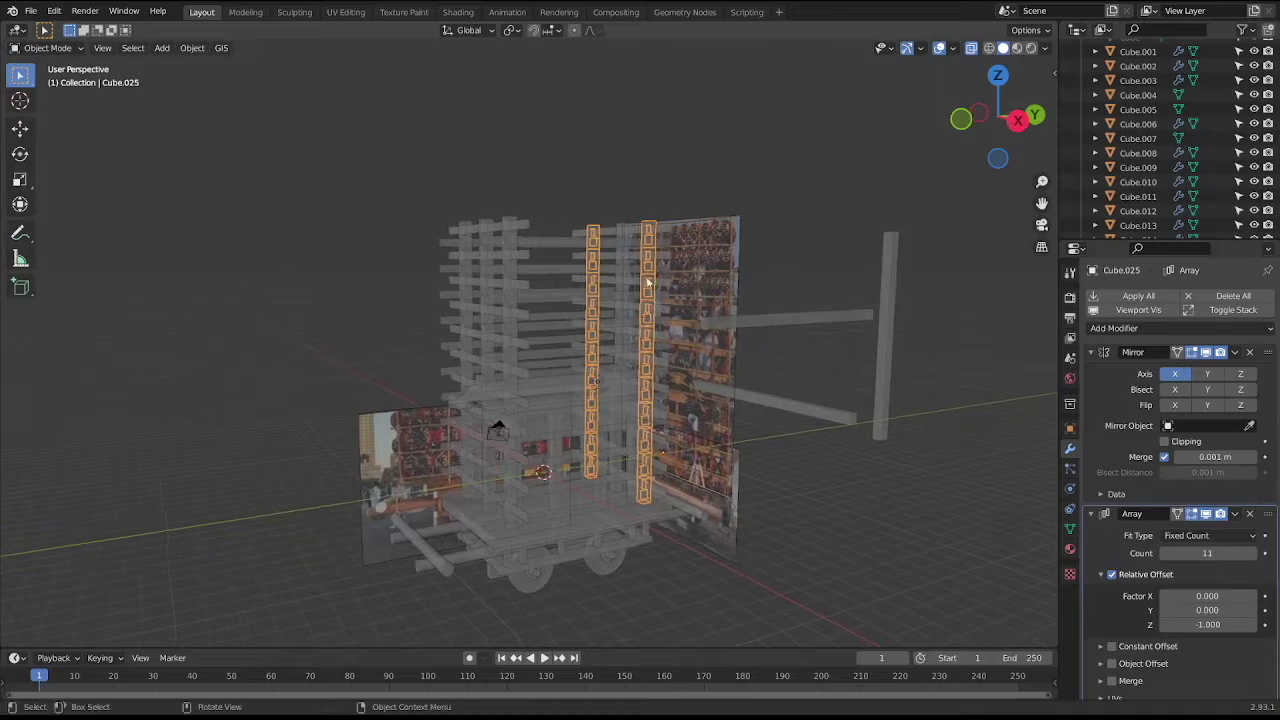
click(494, 273)
click(494, 273)
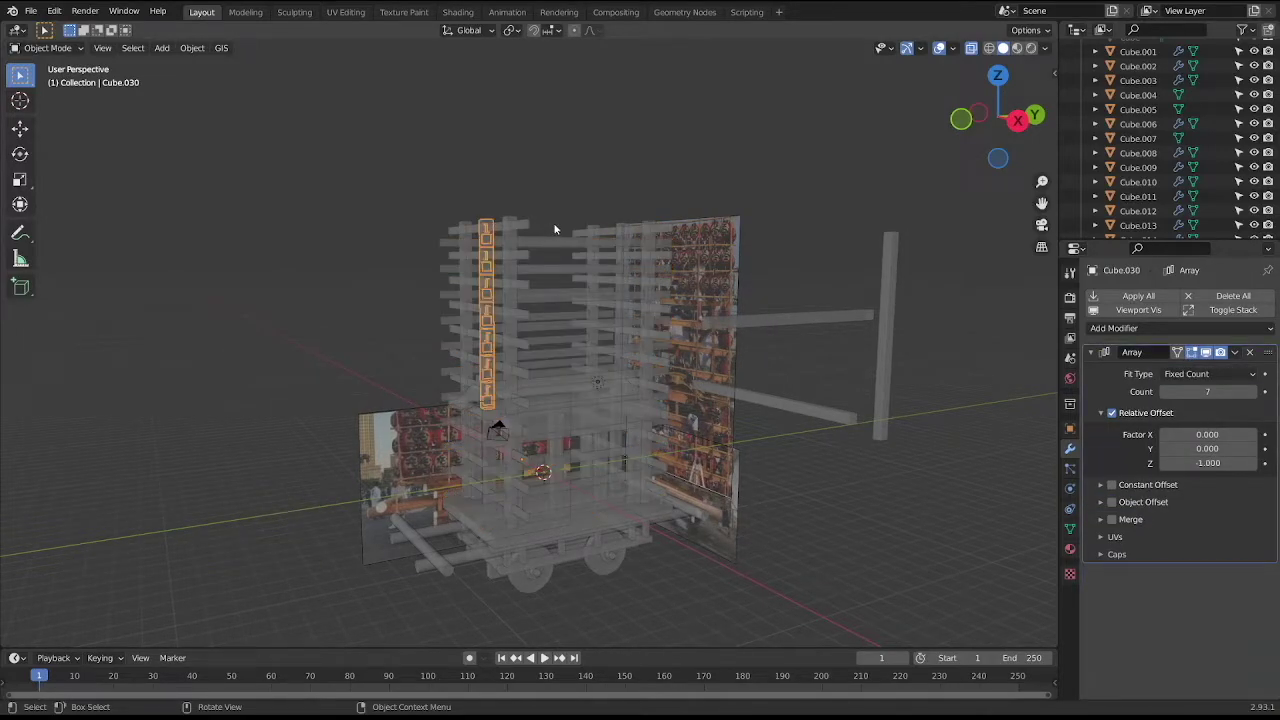
Duplicate the left block column along Y to the model's centre, then copy it again along X.
key(KP_3)
key(shift+d)
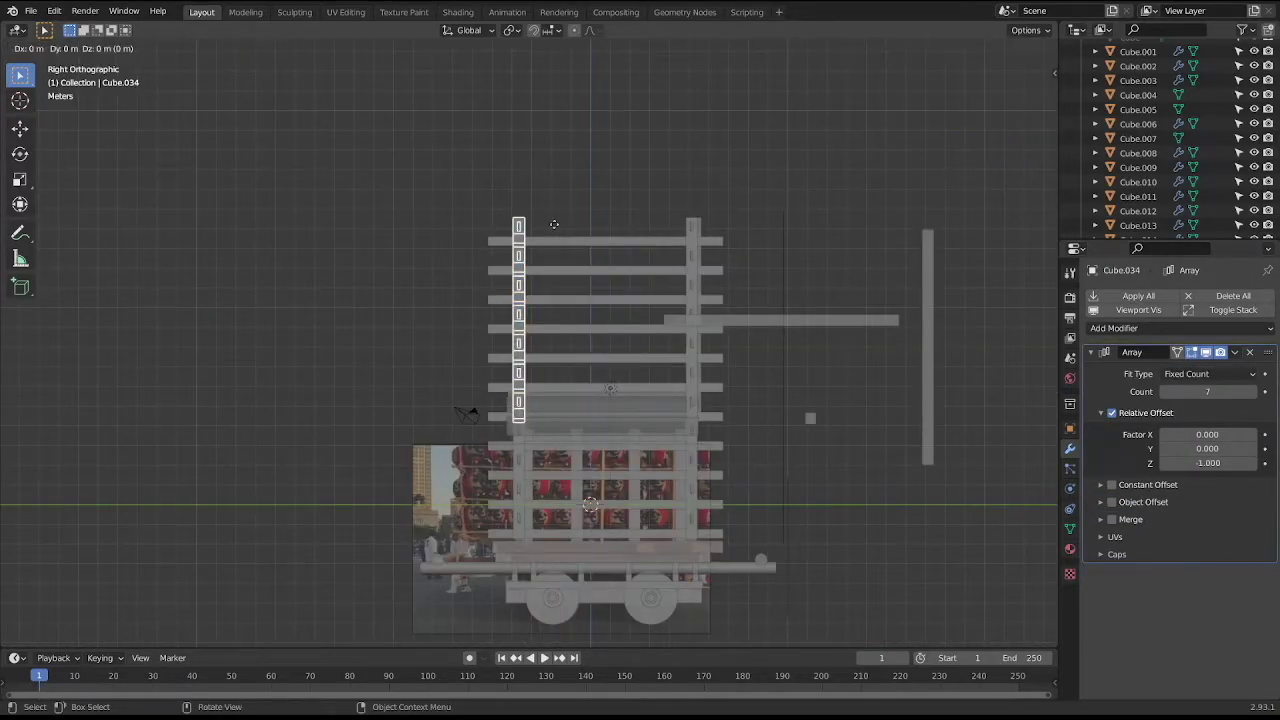
key(y)
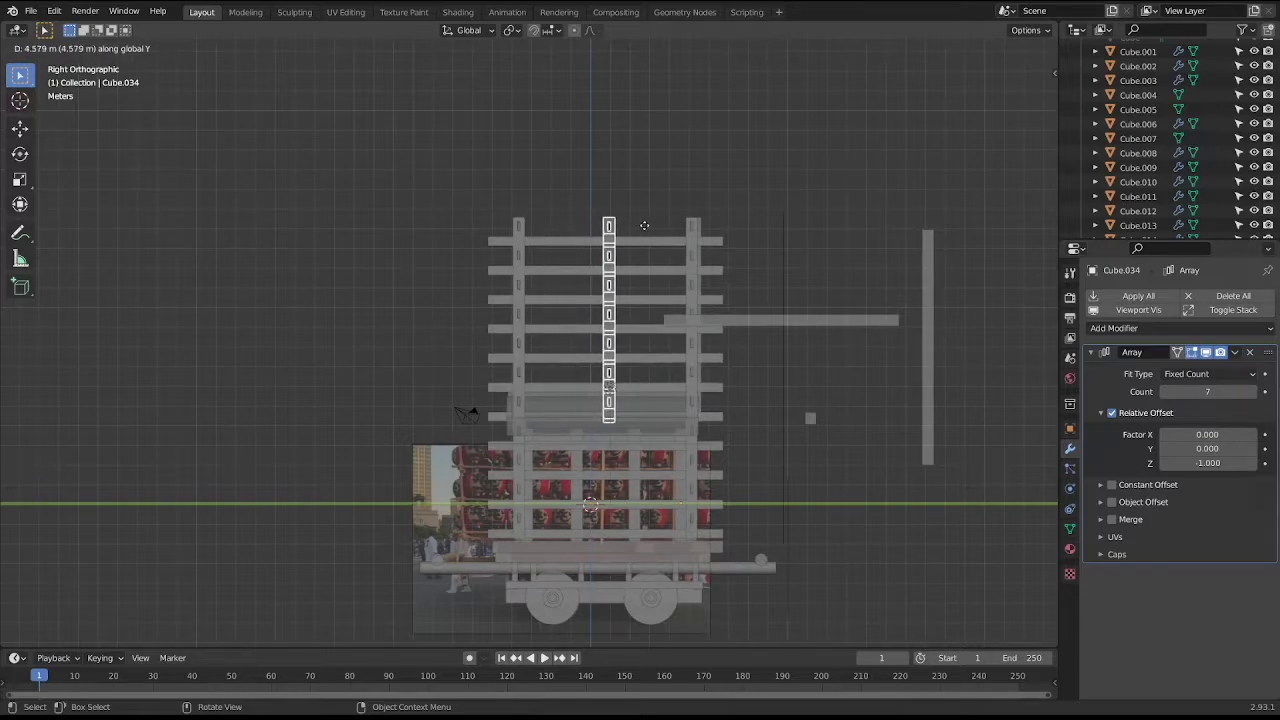
click(639, 225)
key(KP_1)
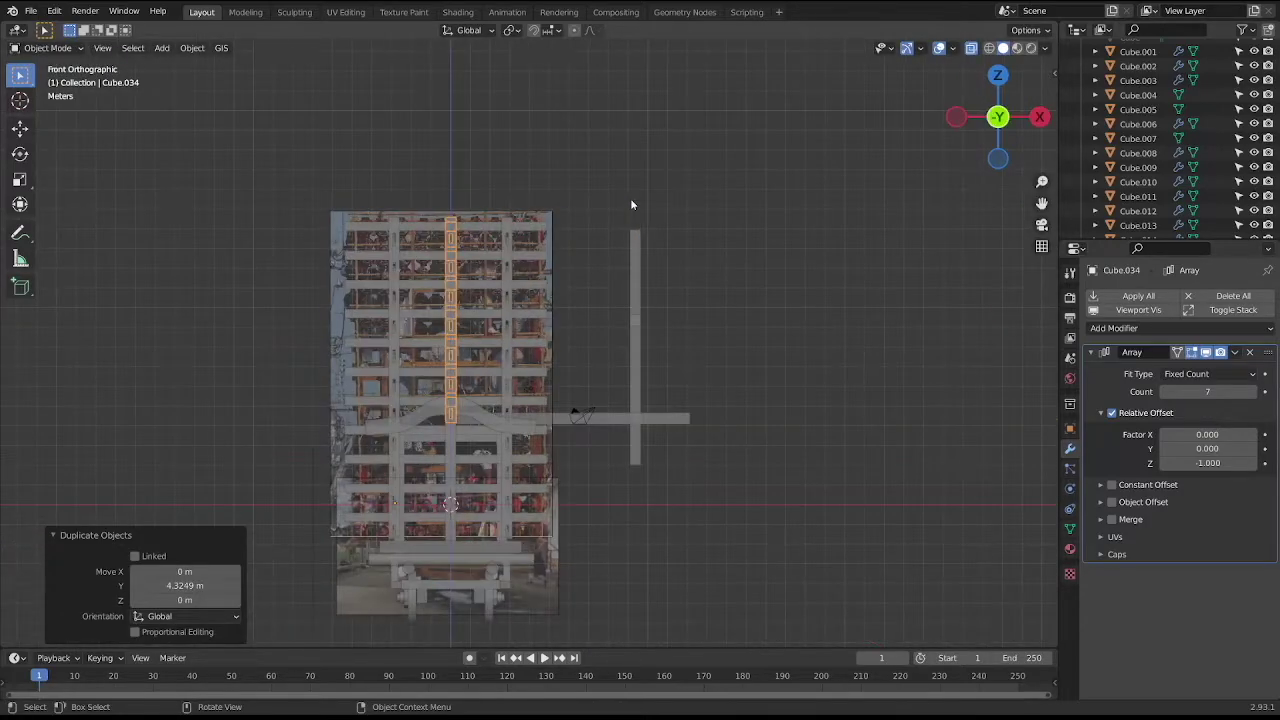
key(shift+d)
key(x)
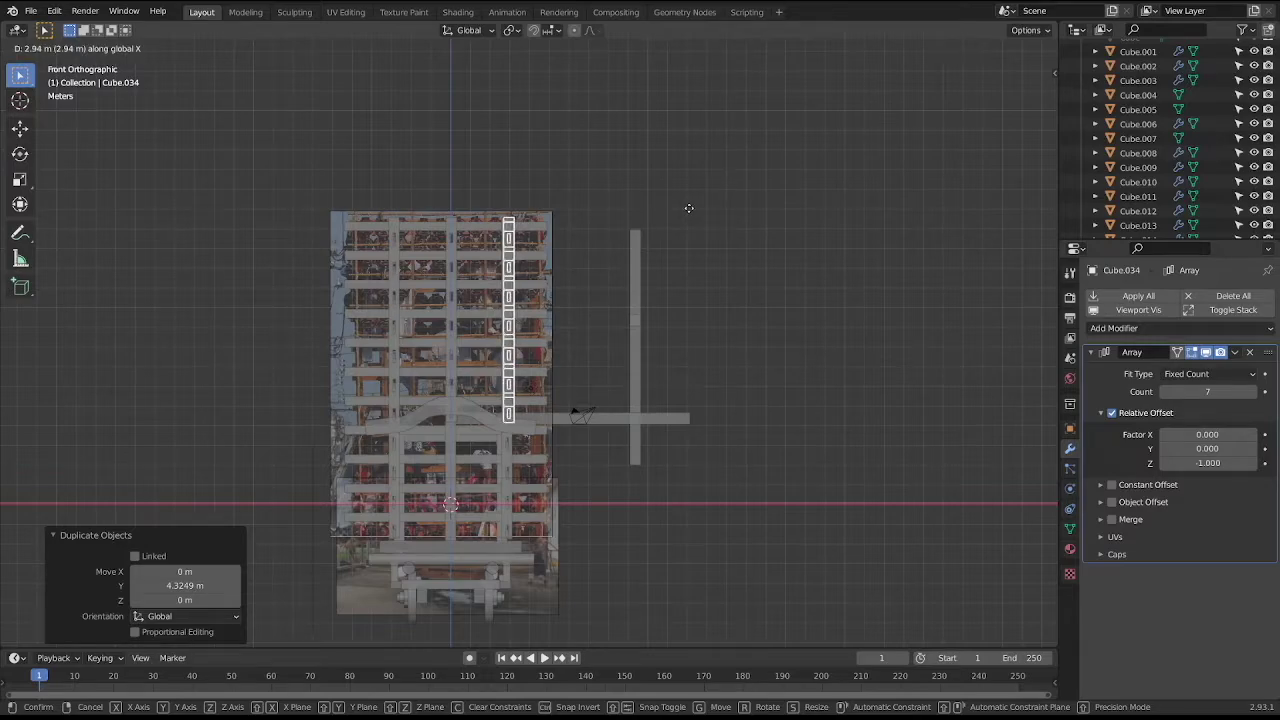
click(689, 208)
From the top view, make another copy of the block column offset along X.
mouse_move(686, 209)
middle_down()
mouse_move(535, 264)
mouse_move(651, 365)
middle_up()
key(KP_7)
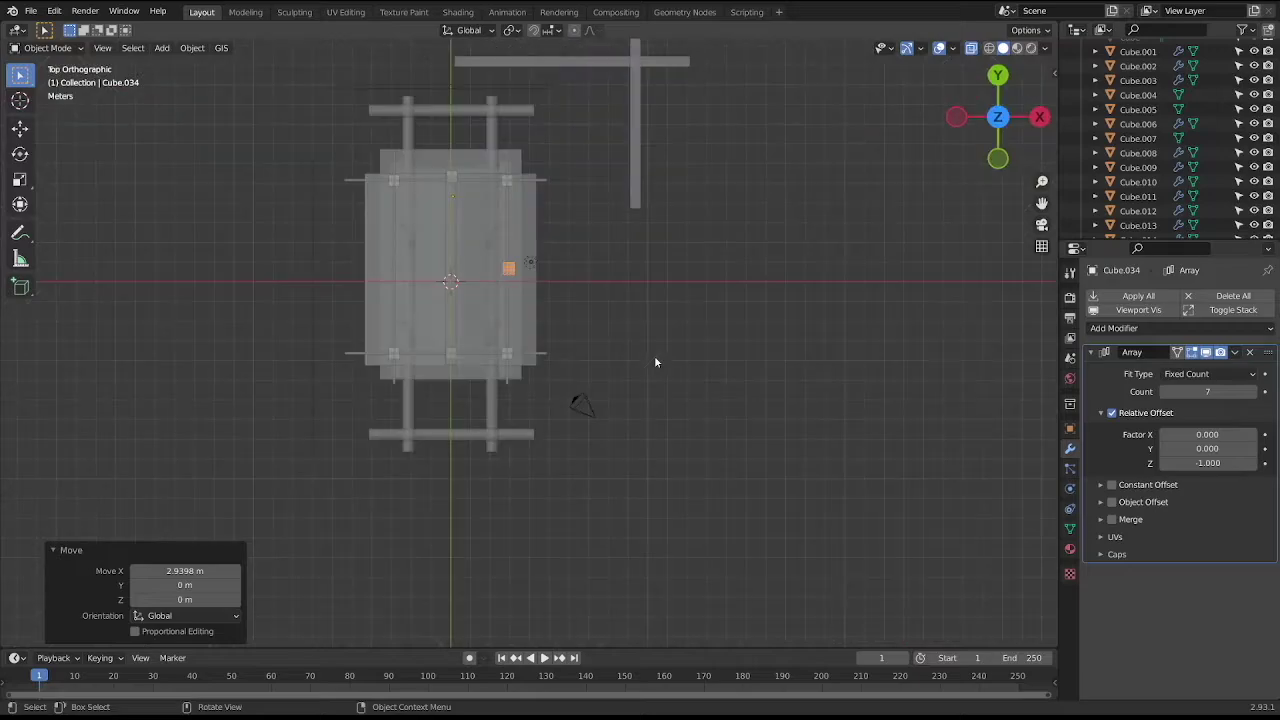
scroll(653, 350, up, 7)
shift+scroll(651, 342, up, 5)
shift+scroll(609, 449, up, 1)
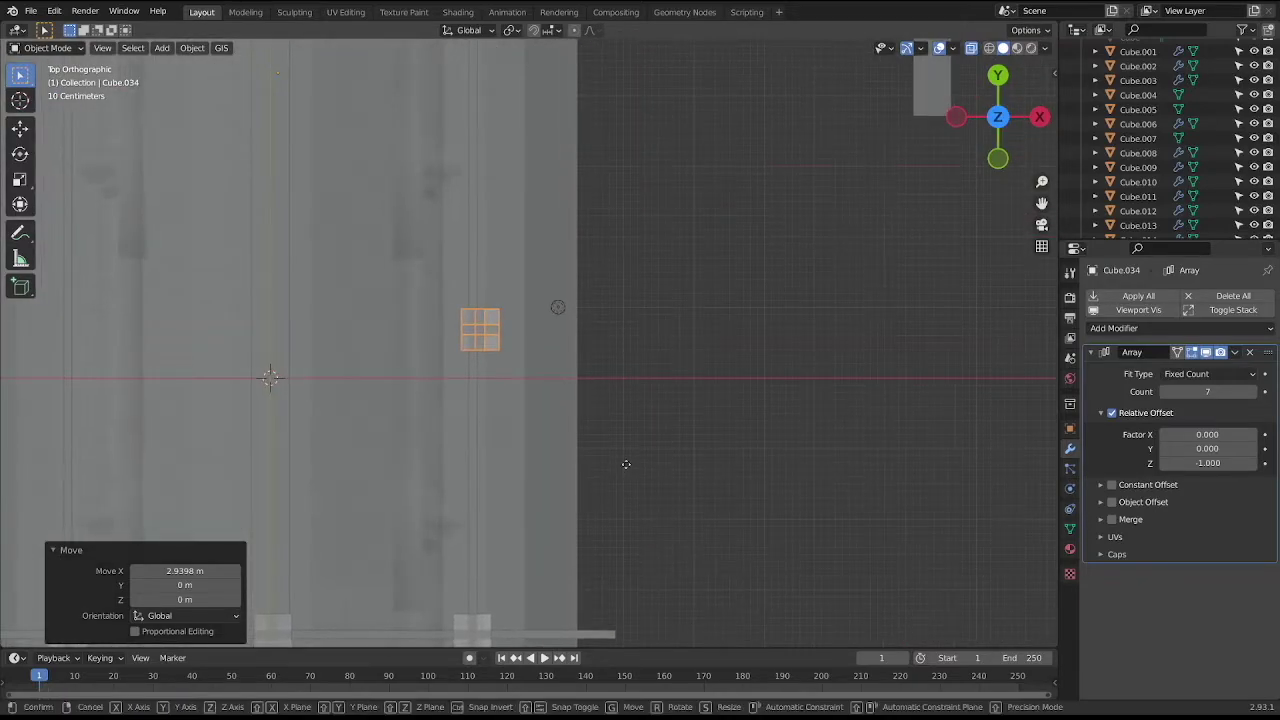
key(shift+d)
key(x)
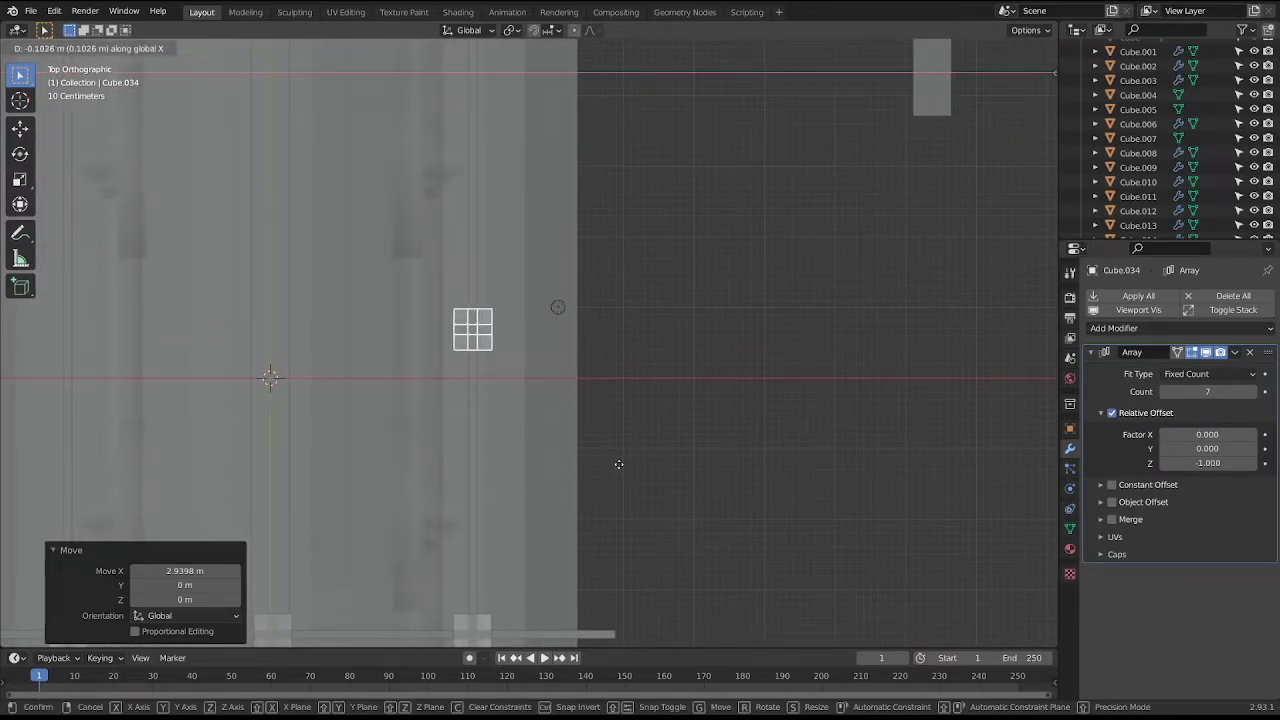
click(618, 469)
Duplicate the small block on the top bar along Y and shift it along X beside the original.
scroll(631, 443, down, 3)
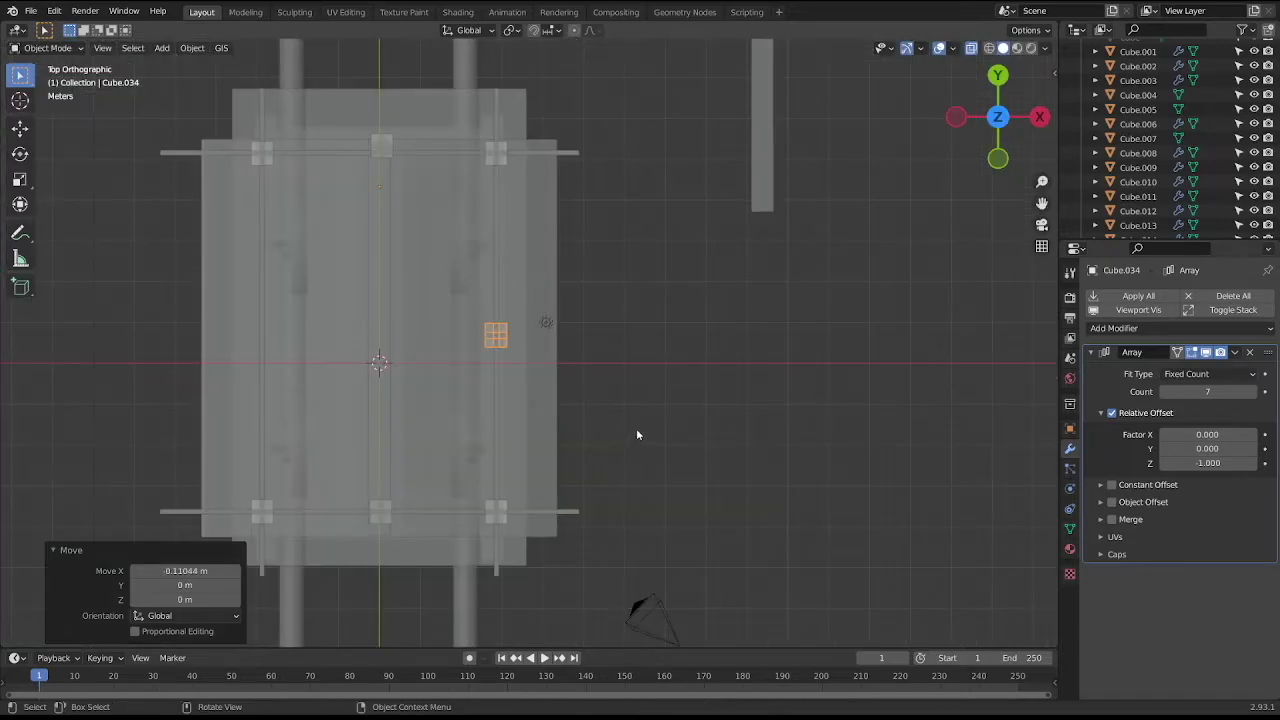
click(390, 140)
click(389, 136)
click(389, 136)
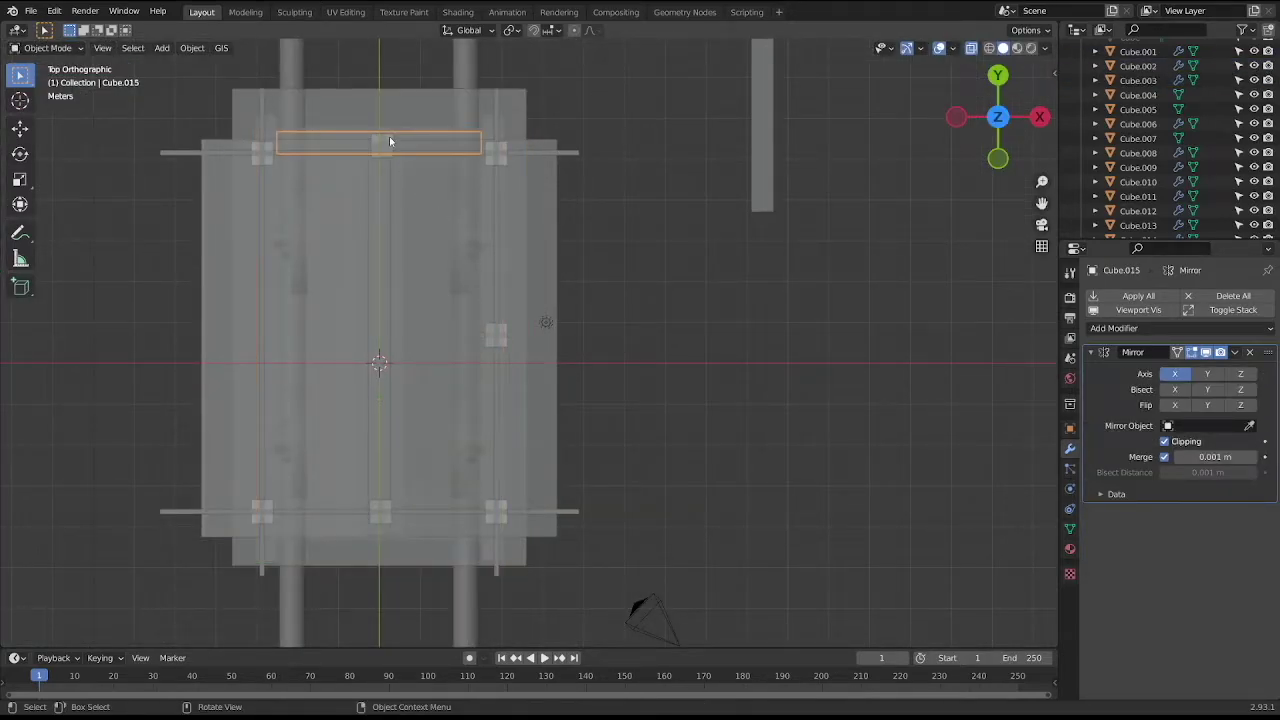
click(389, 136)
key(shift+d)
key(y)
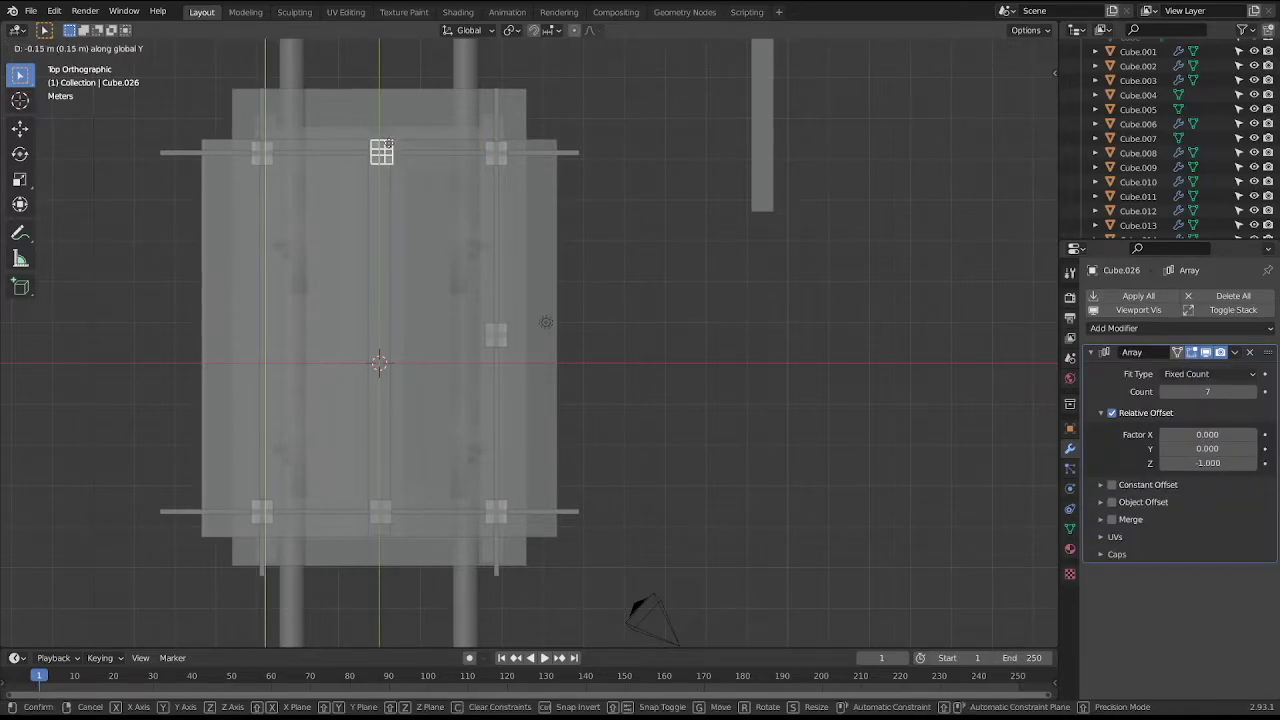
click(390, 148)
key(g)
key(x)
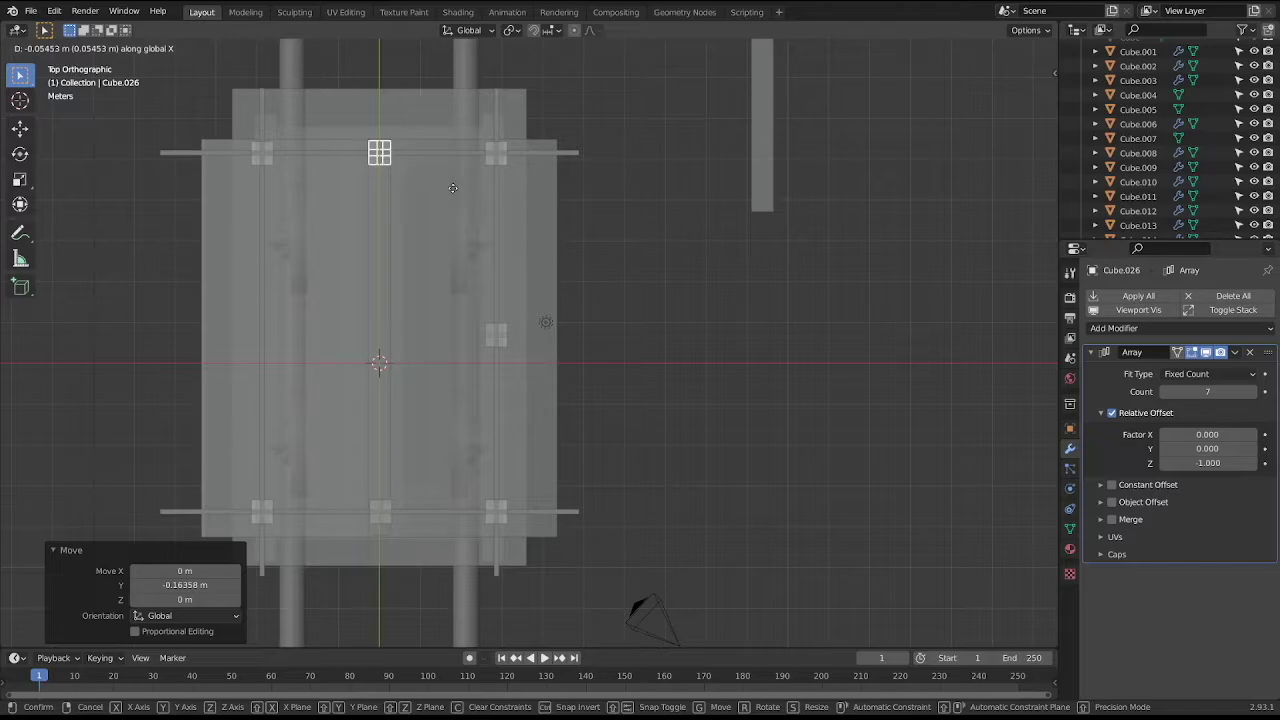
click(453, 188)
click(663, 309)
Duplicate the slotted post column along Y so it stands at the frame's middle.
middle_drag(663, 309, 578, 248)
key(KP_3)
scroll(555, 230, down, 1)
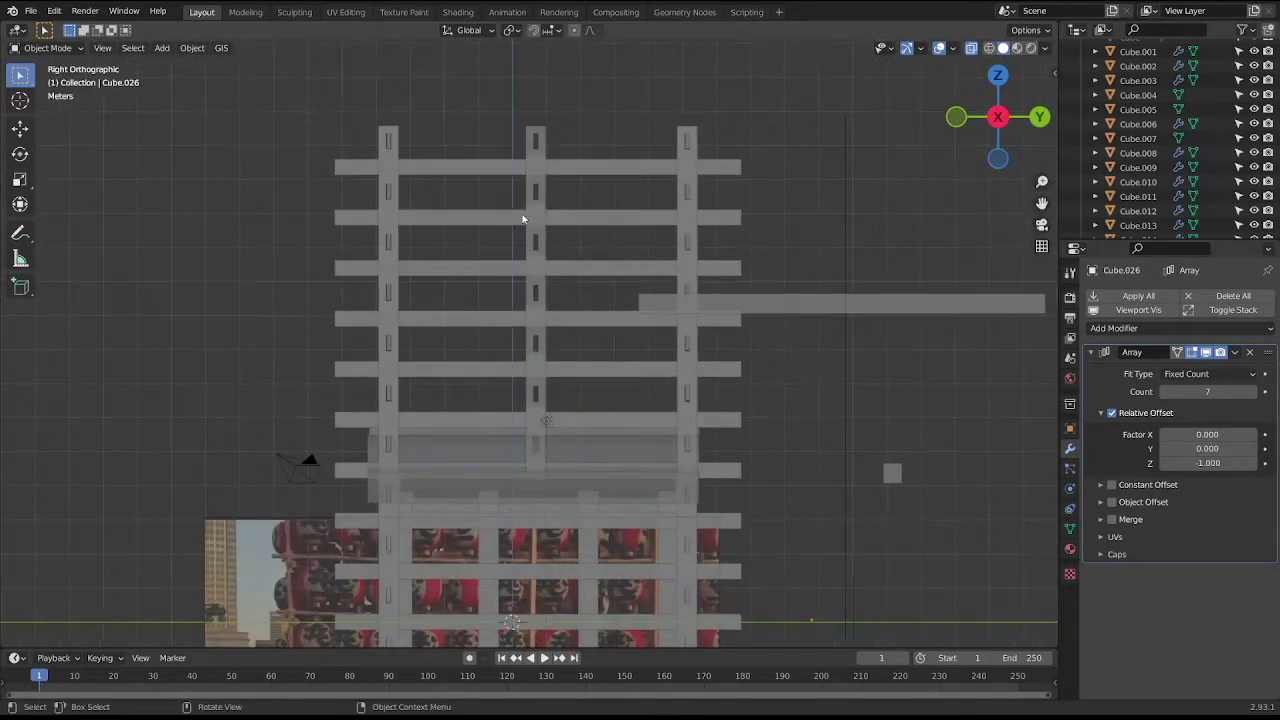
scroll(542, 207, down, 1)
middle_drag(549, 230, 613, 266)
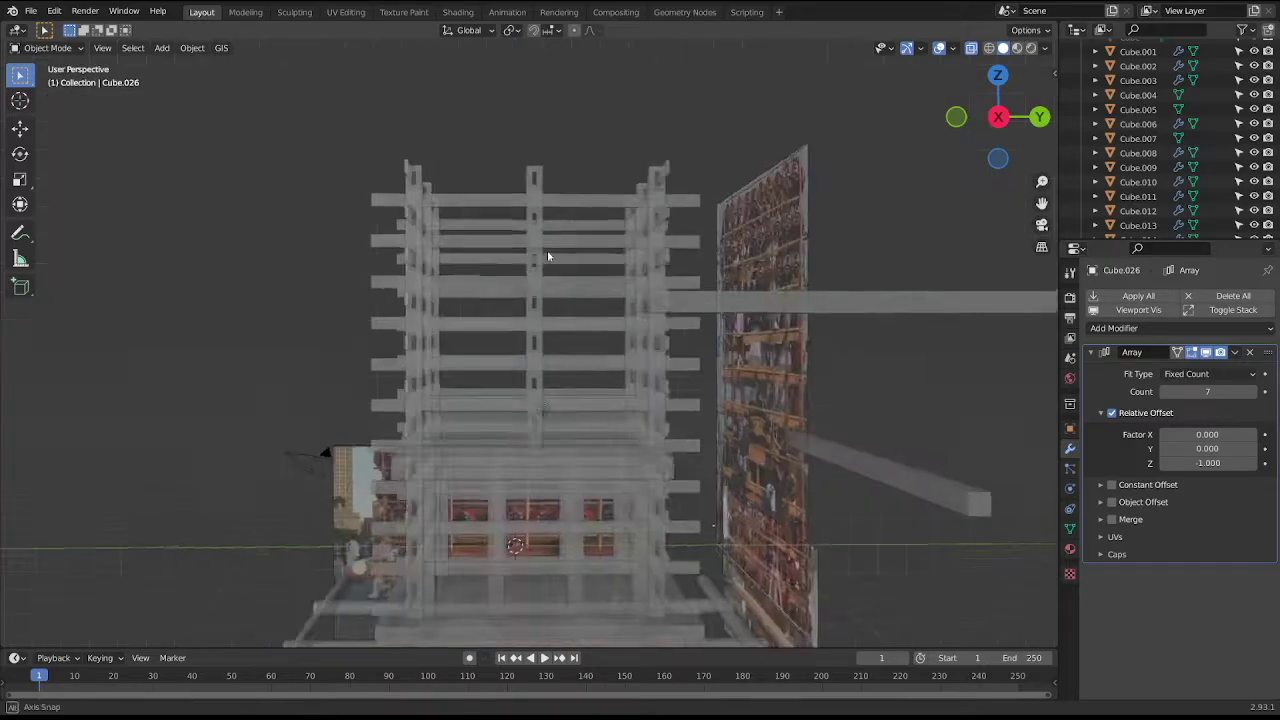
click(641, 185)
key(KP_3)
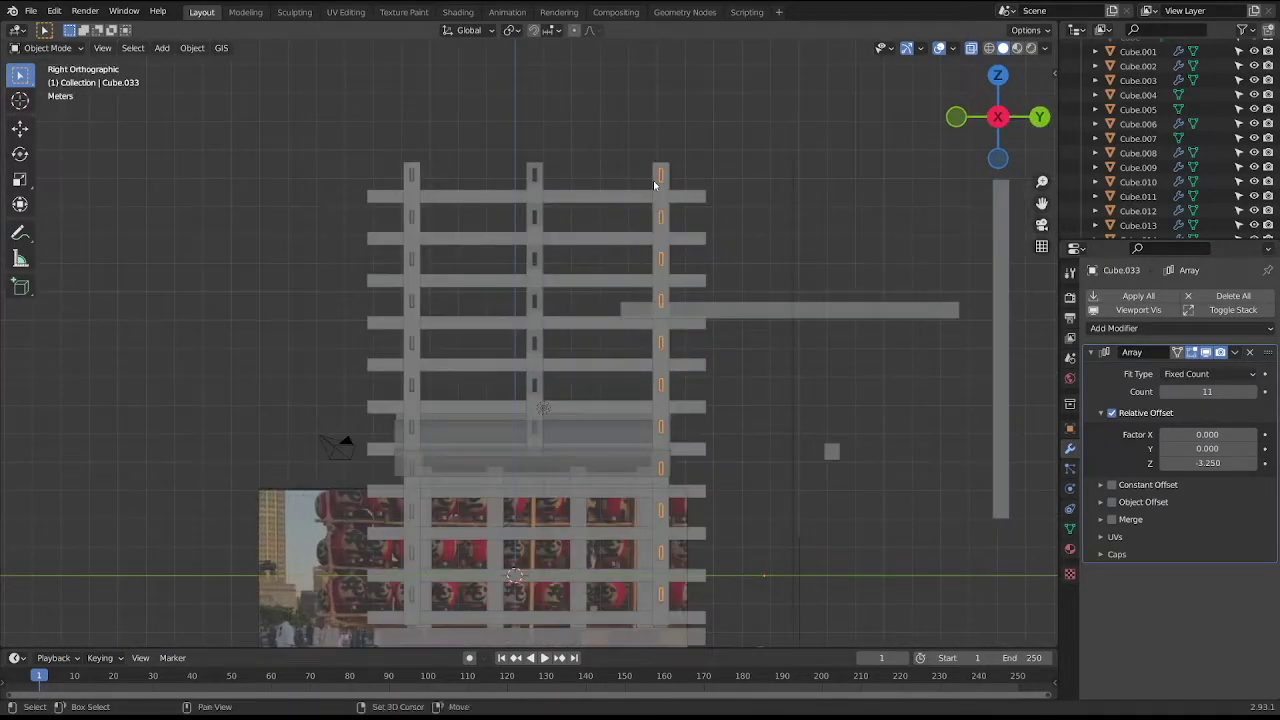
key(shift+d)
key(y)
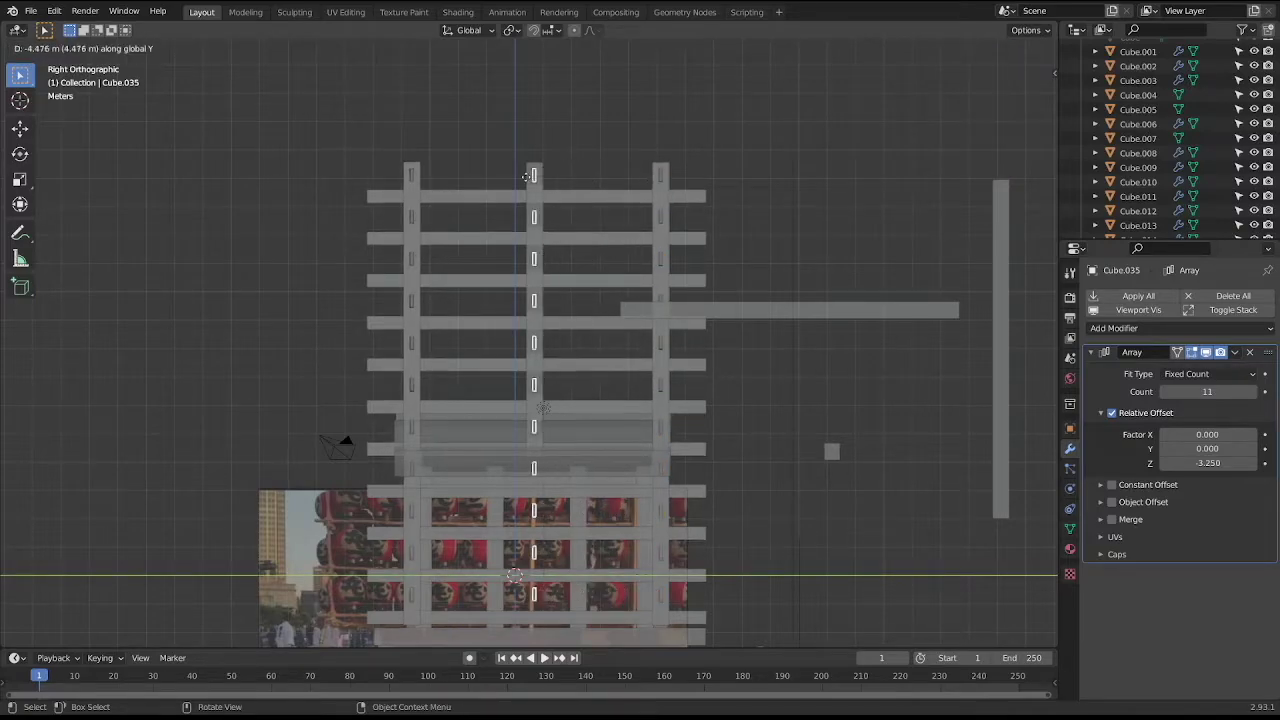
click(527, 176)
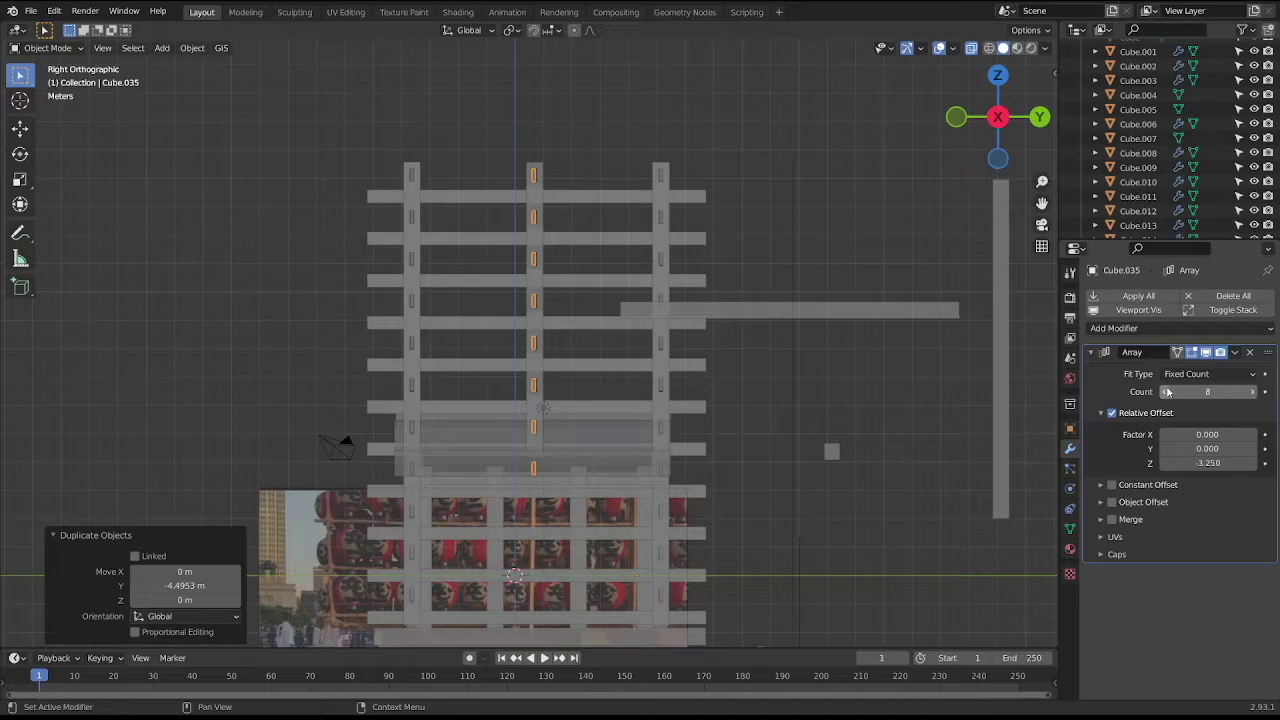
Inspect the frame, selecting the long outer beam and then the horizontal bar array.
middle_drag(761, 371, 820, 400)
click(726, 273)
middle_drag(726, 273, 755, 290)
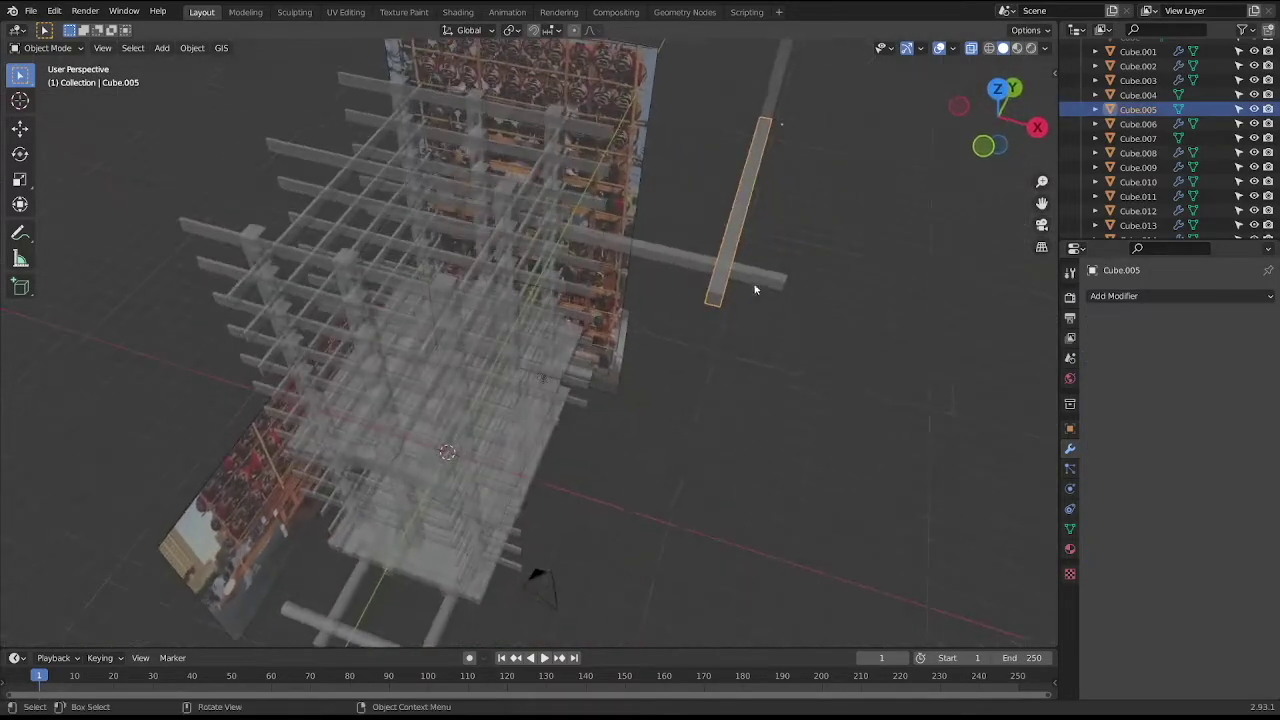
click(518, 189)
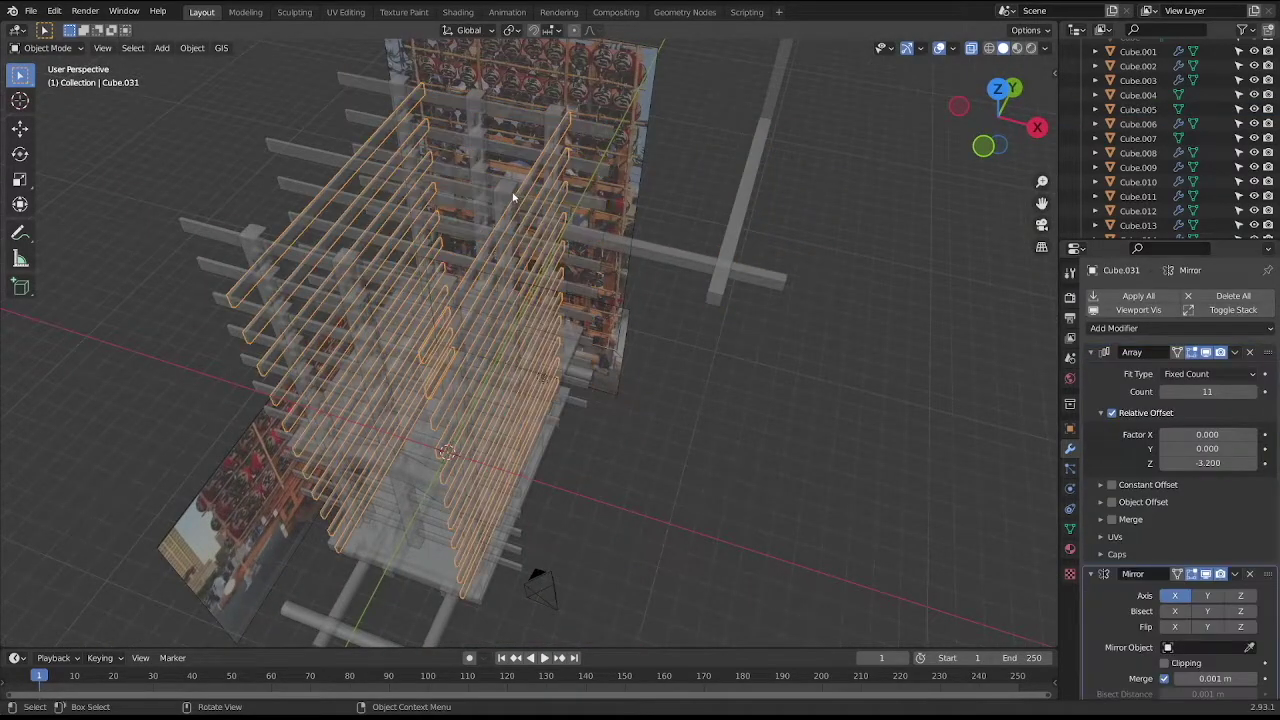
Add a Mirror modifier to the vertical slotted column and save the file.
click(513, 197)
click(1113, 328)
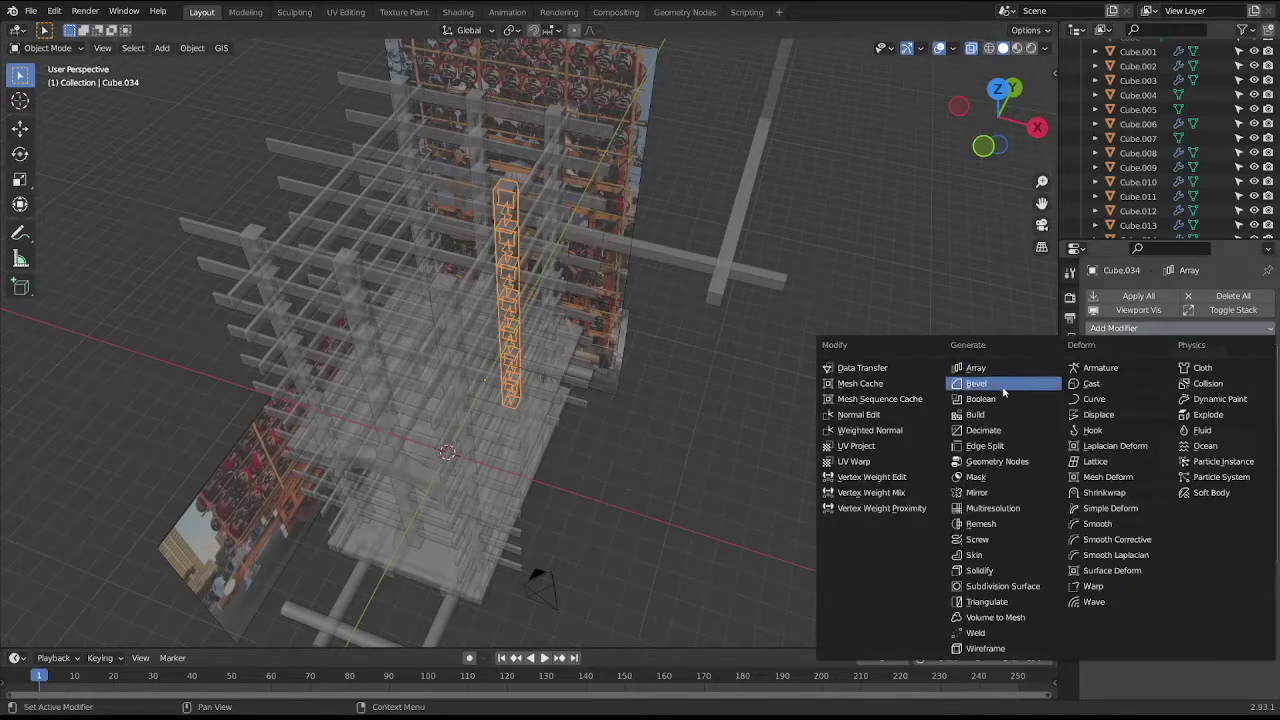
click(1005, 493)
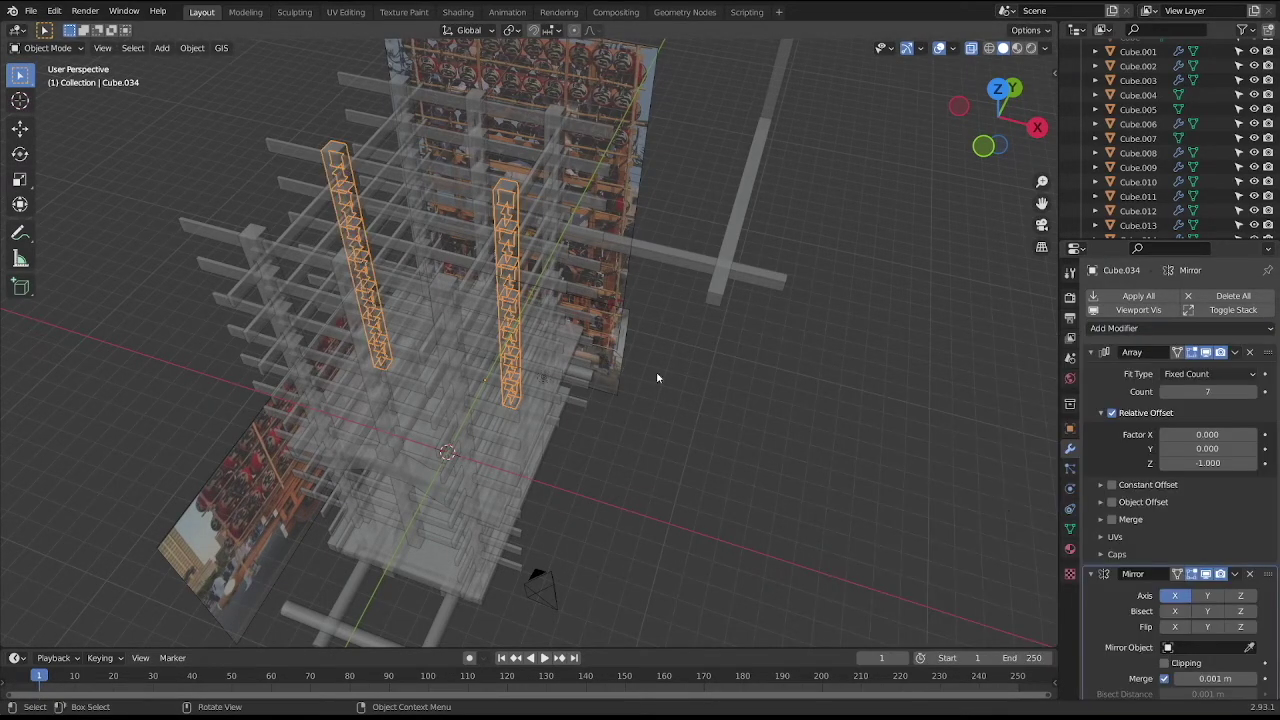
mouse_move(657, 378)
middle_down()
mouse_move(767, 443)
mouse_move(416, 287)
middle_up()
key(ctrl+s)
Duplicate the other slotted column 4.3 m along Y and save.
click(344, 189)
middle_drag(344, 189, 440, 186)
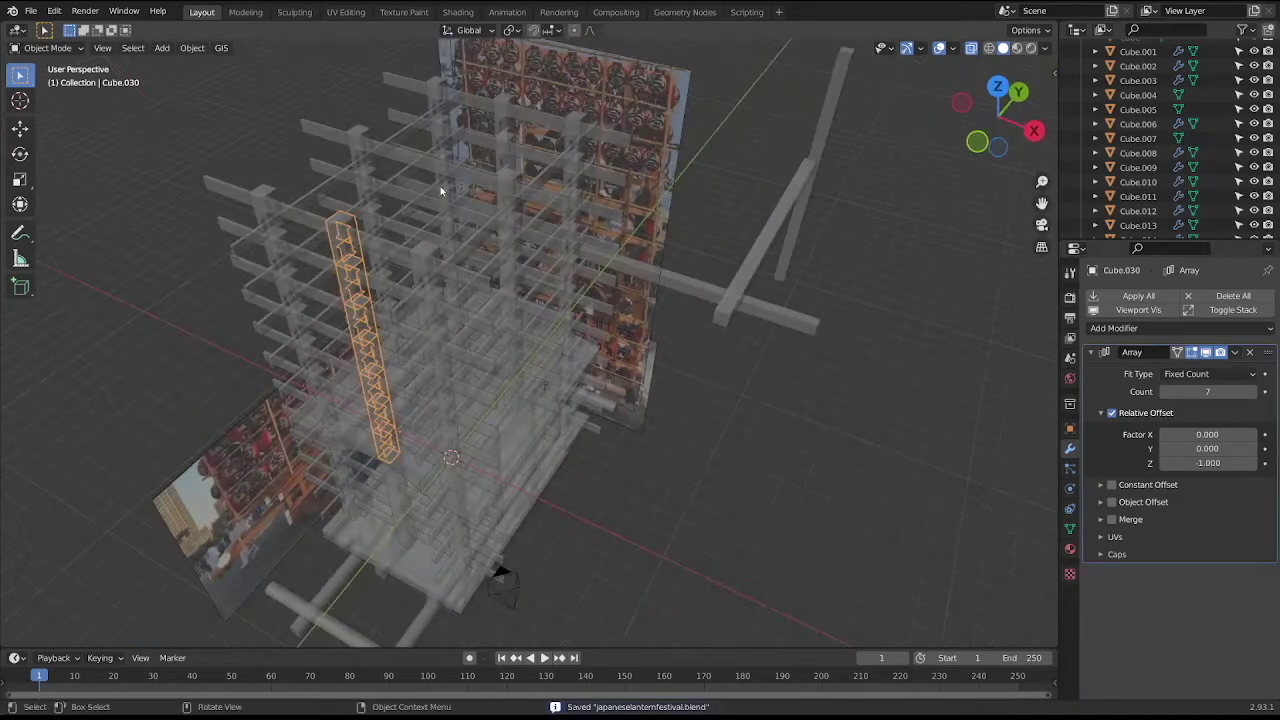
key(KP_3)
key(shift+d)
key(y)
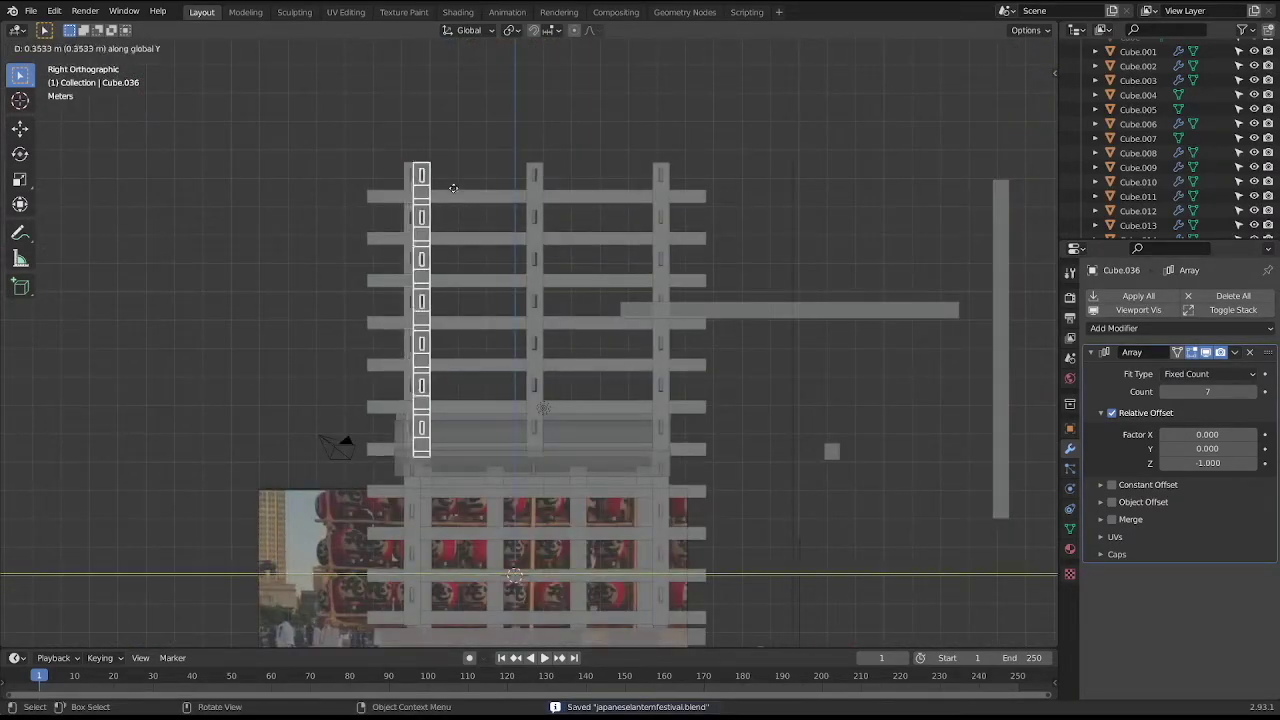
click(561, 200)
middle_drag(561, 203, 514, 225)
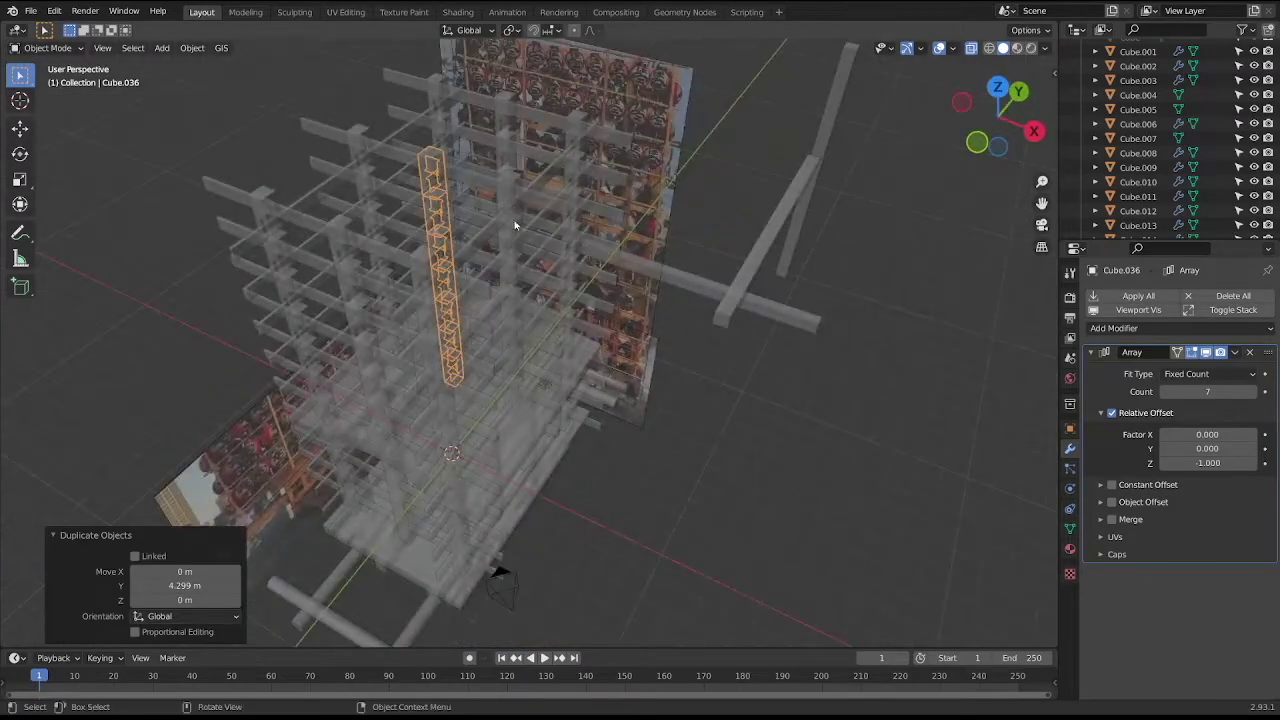
key(ctrl+z)
key(ctrl+s)
Inspect the horizontal bar array and the duplicated column, then save the file.
middle_drag(649, 483, 439, 196)
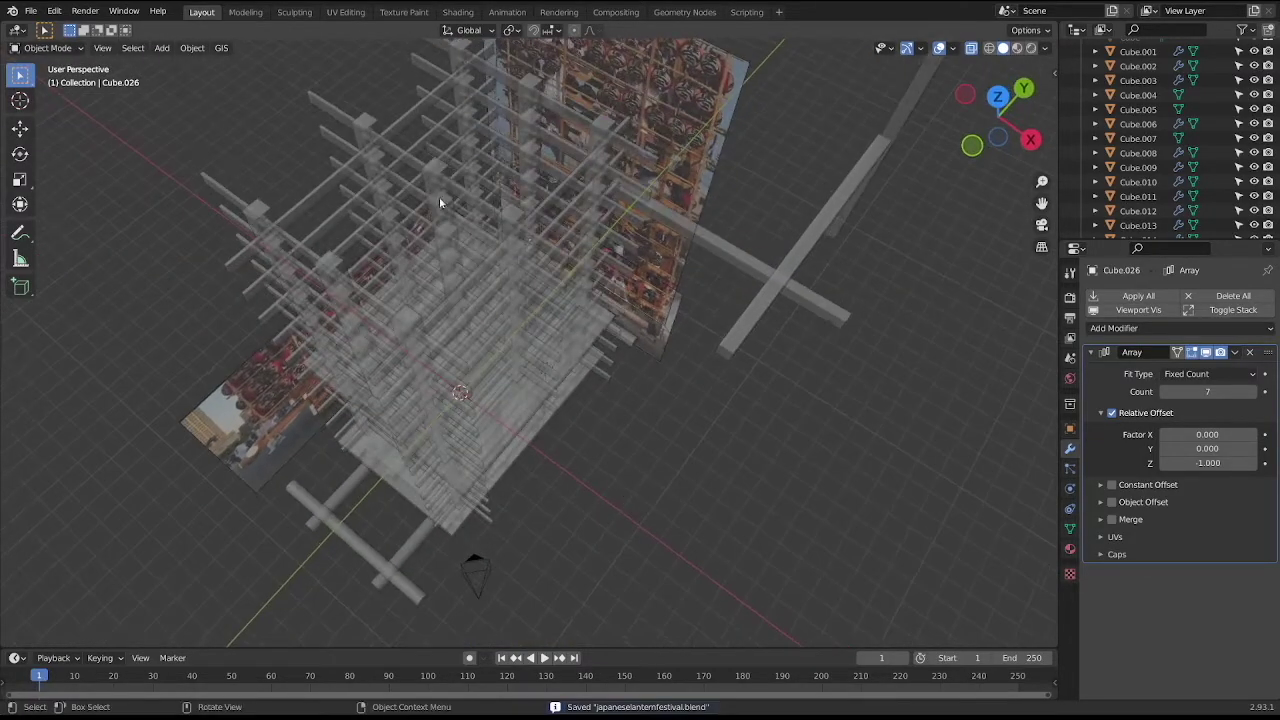
click(439, 200)
middle_drag(527, 259, 489, 253)
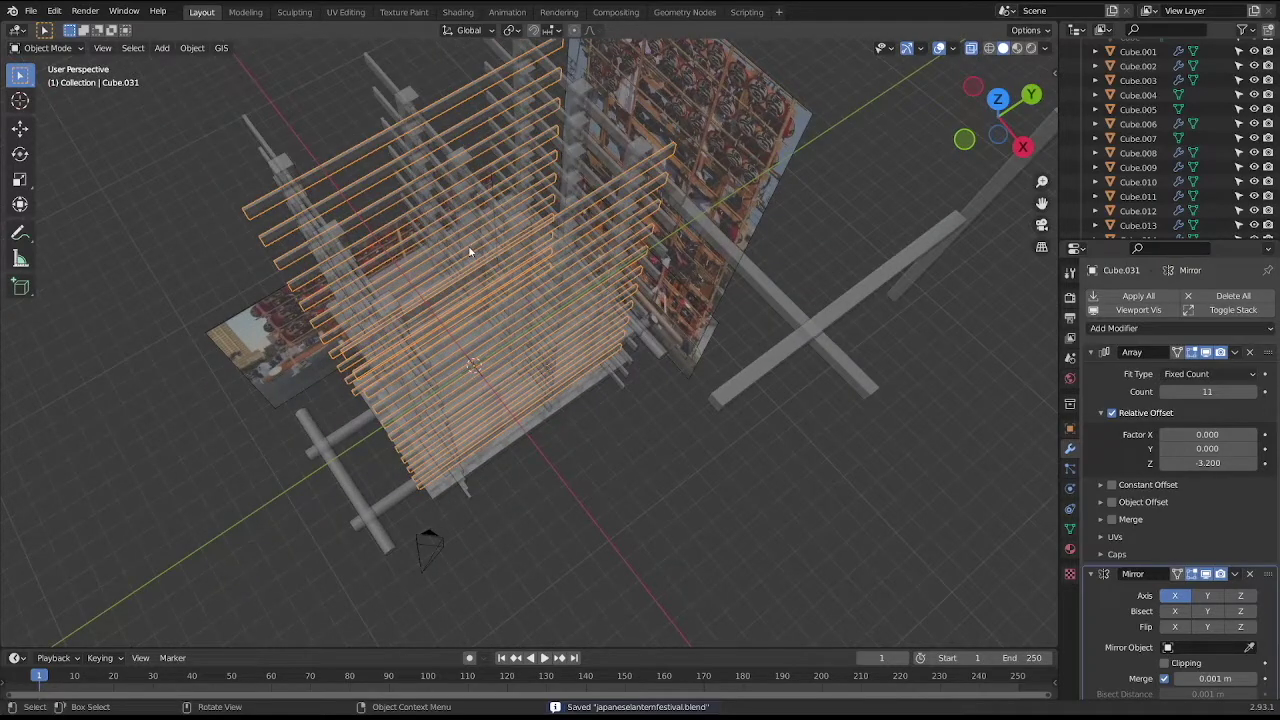
click(451, 164)
click(464, 163)
mouse_move(464, 163)
middle_down()
mouse_move(446, 214)
mouse_move(475, 203)
mouse_move(464, 188)
mouse_move(466, 209)
mouse_move(454, 139)
middle_up()
key(ctrl+s)
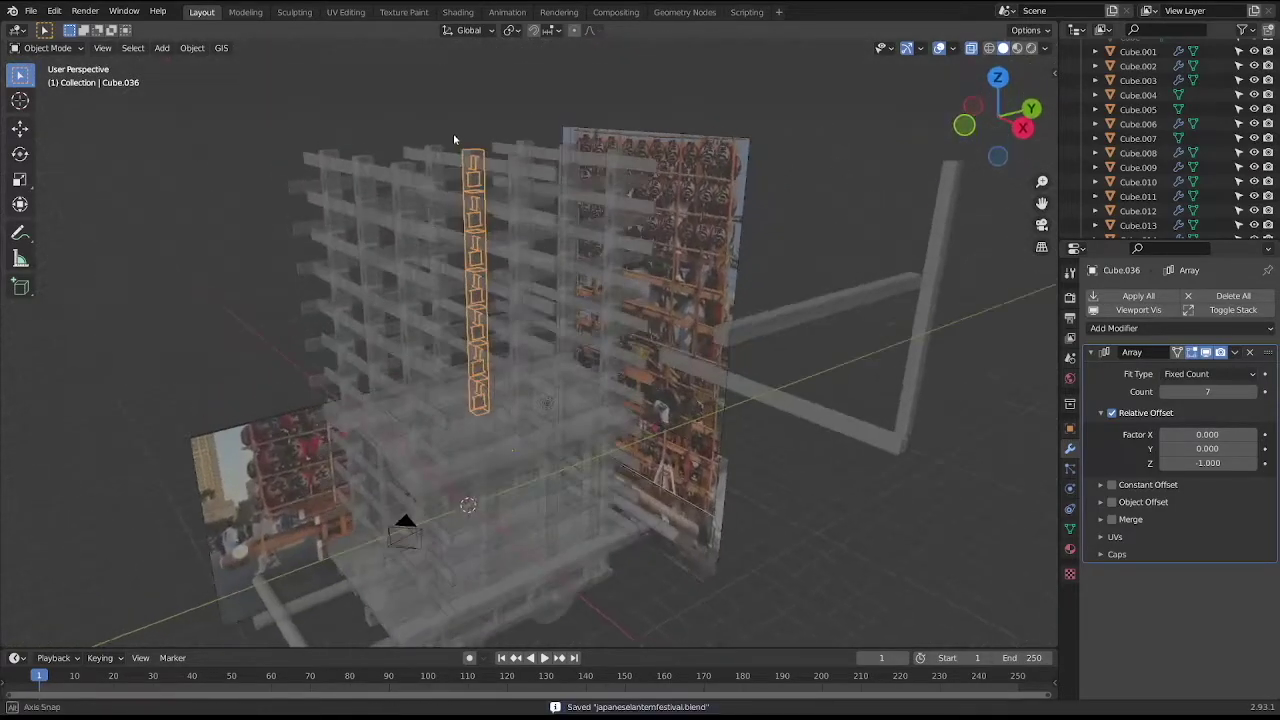
Turn off X-ray so the float shows solid from an angled perspective.
click(635, 468)
scroll(645, 470, down, 3)
mouse_move(704, 507)
middle_down()
mouse_move(799, 473)
mouse_move(797, 488)
mouse_move(641, 475)
middle_up()
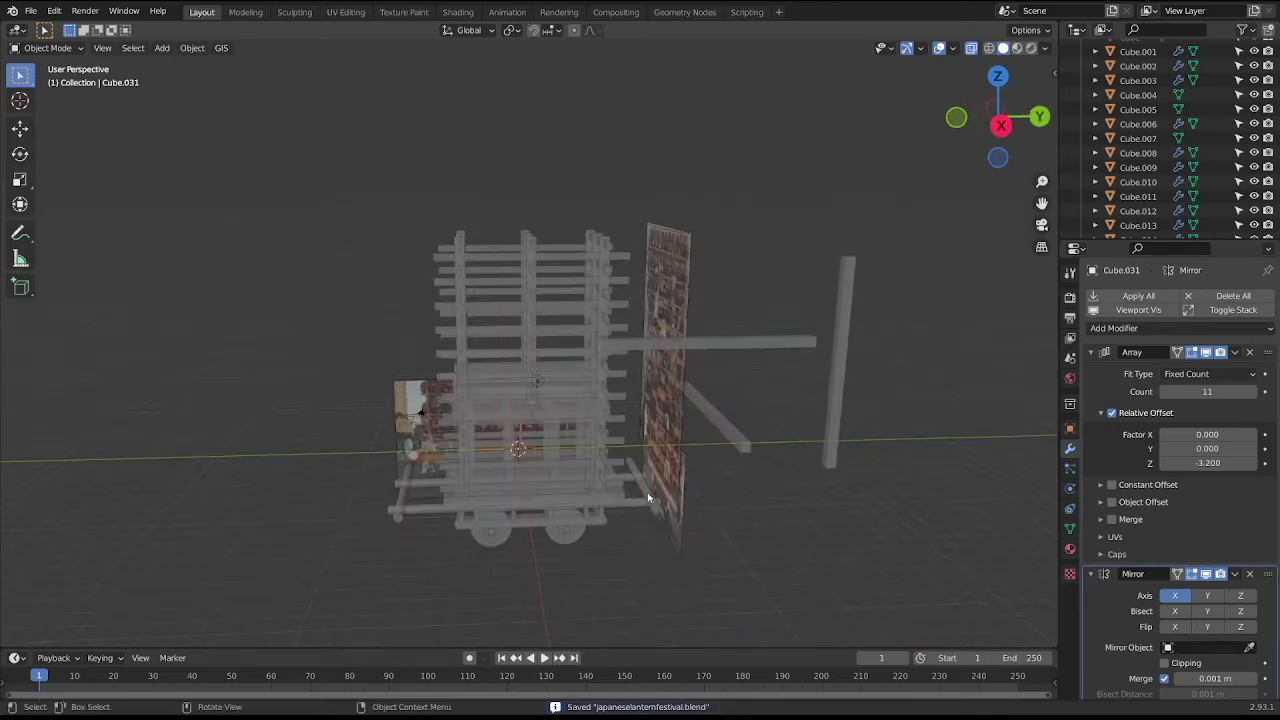
key(KP_3)
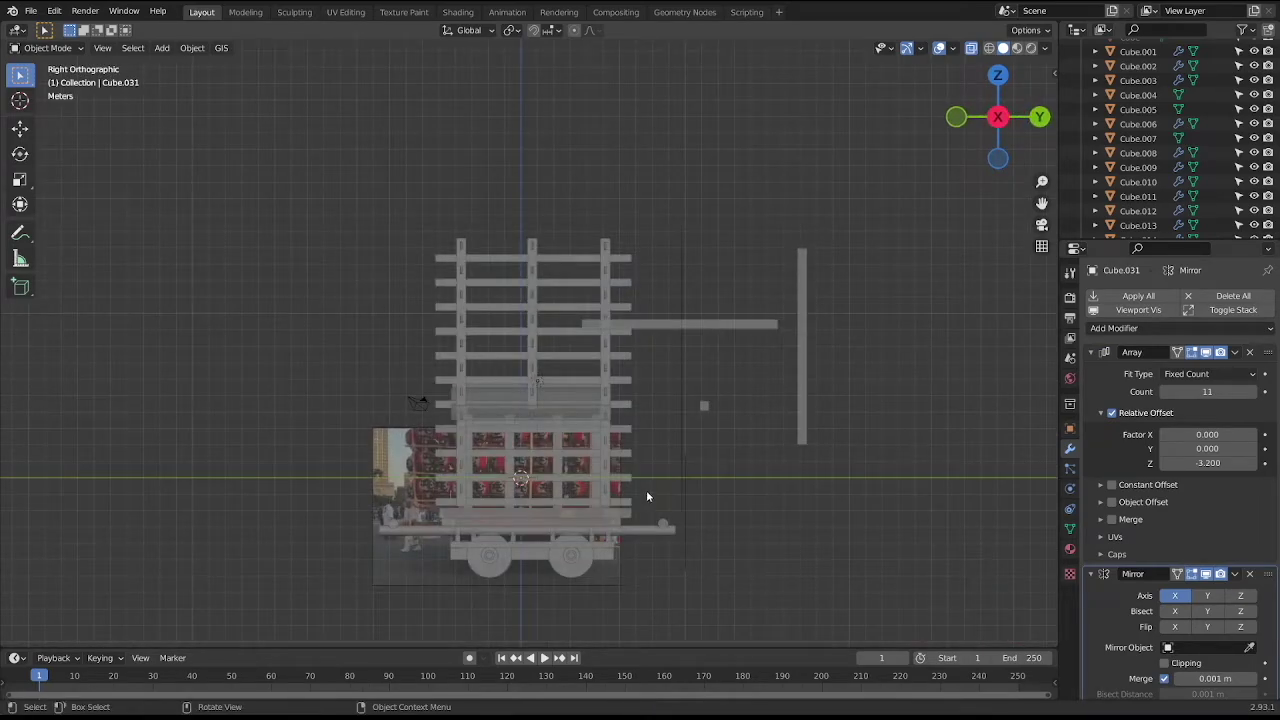
mouse_move(600, 466)
middle_down()
mouse_move(597, 523)
mouse_move(544, 428)
mouse_move(565, 518)
mouse_move(648, 496)
mouse_move(651, 509)
mouse_move(614, 524)
middle_up()
key(alt+z)
click(550, 453)
click(597, 507)
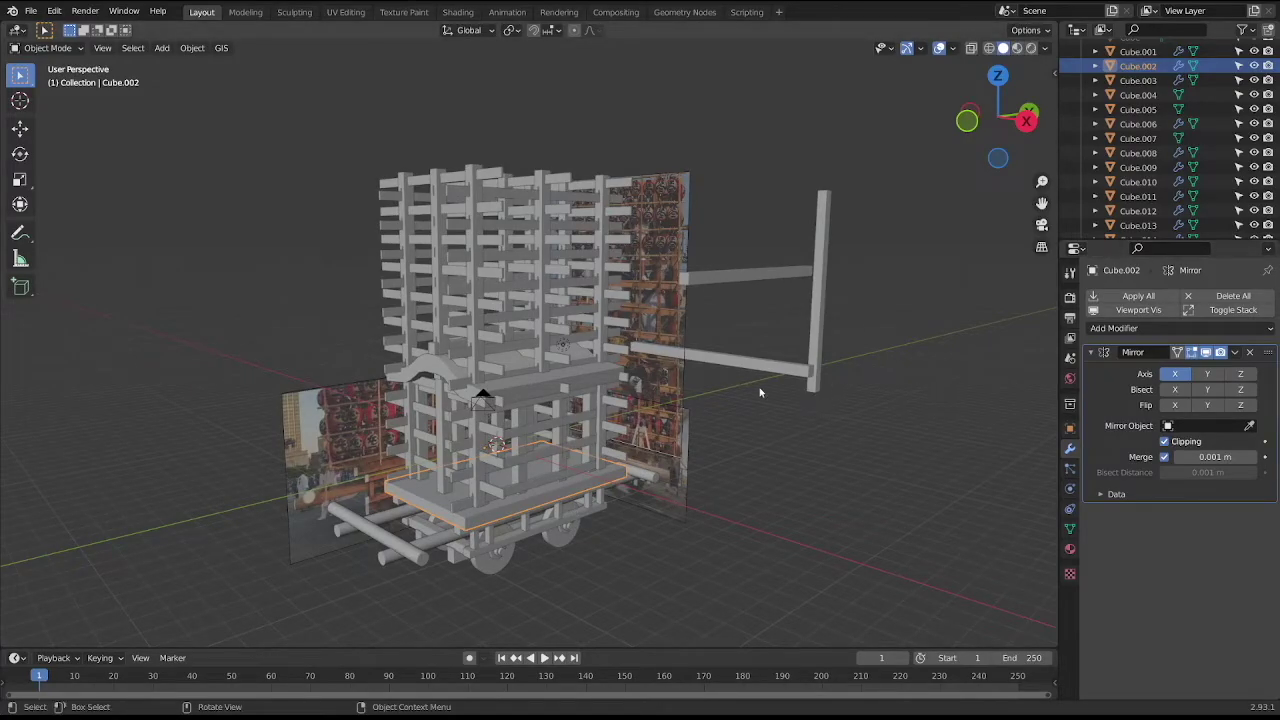
middle_drag(760, 393, 744, 398)
click(163, 48)
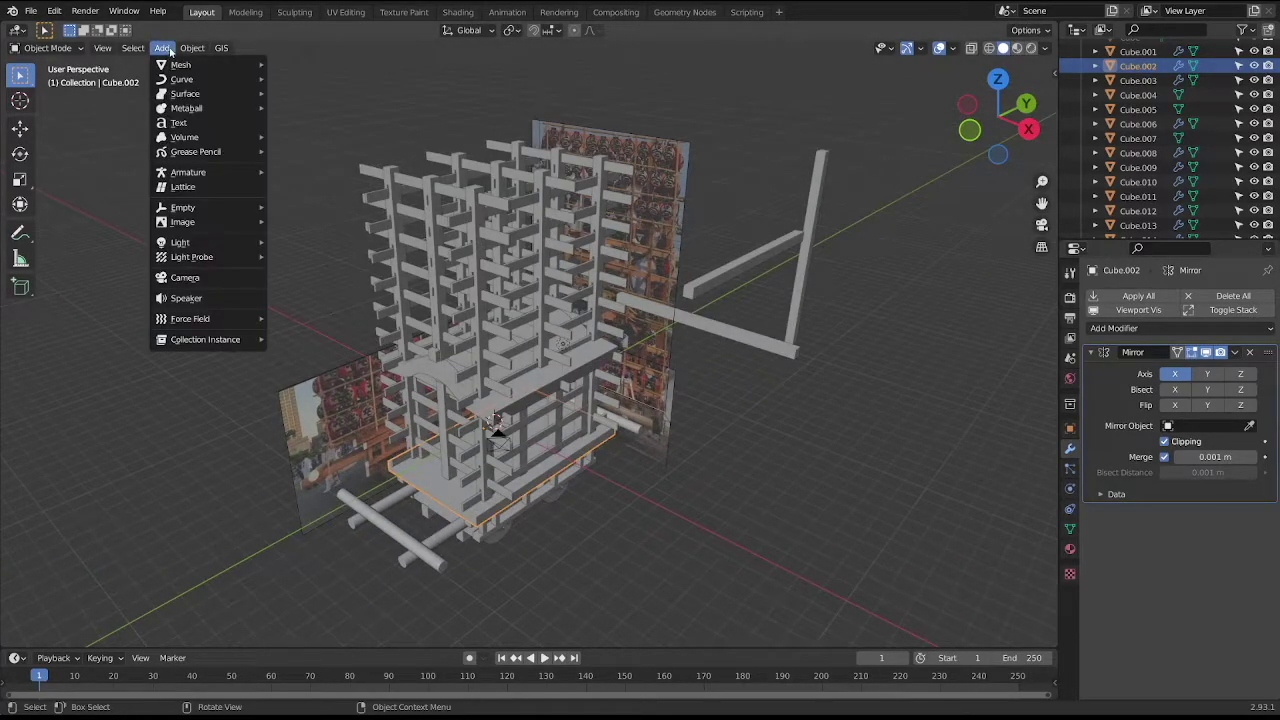
mouse_move(181, 64)
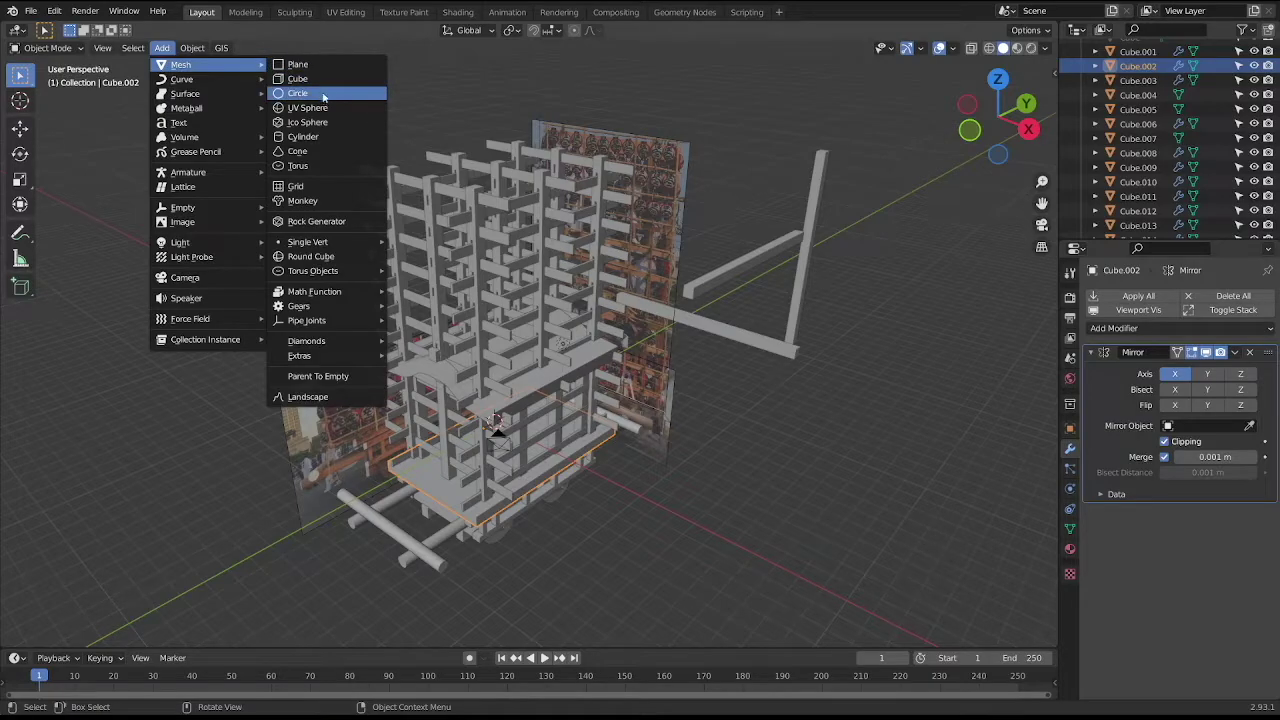
Add a cylinder, move it along X and rotate it 90° about X.
click(313, 136)
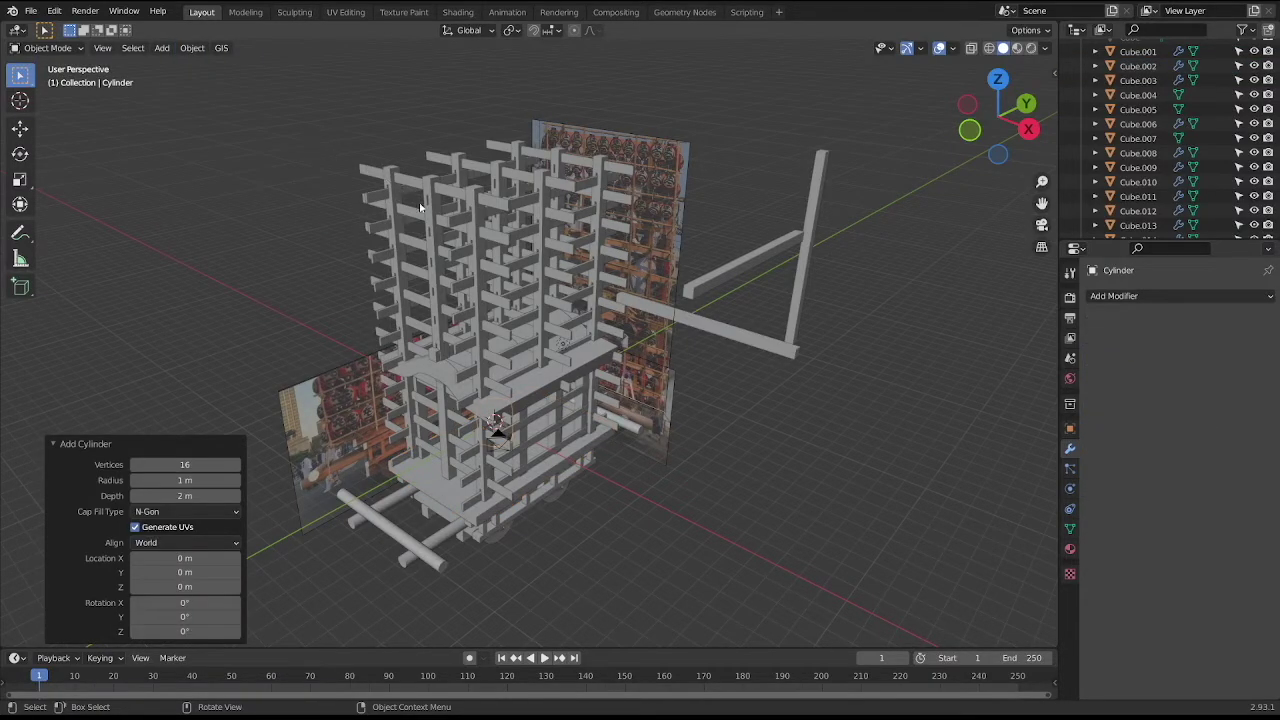
key(g)
key(x)
click(578, 296)
key(r)
key(x)
key(9)
key(0)
key(Return)
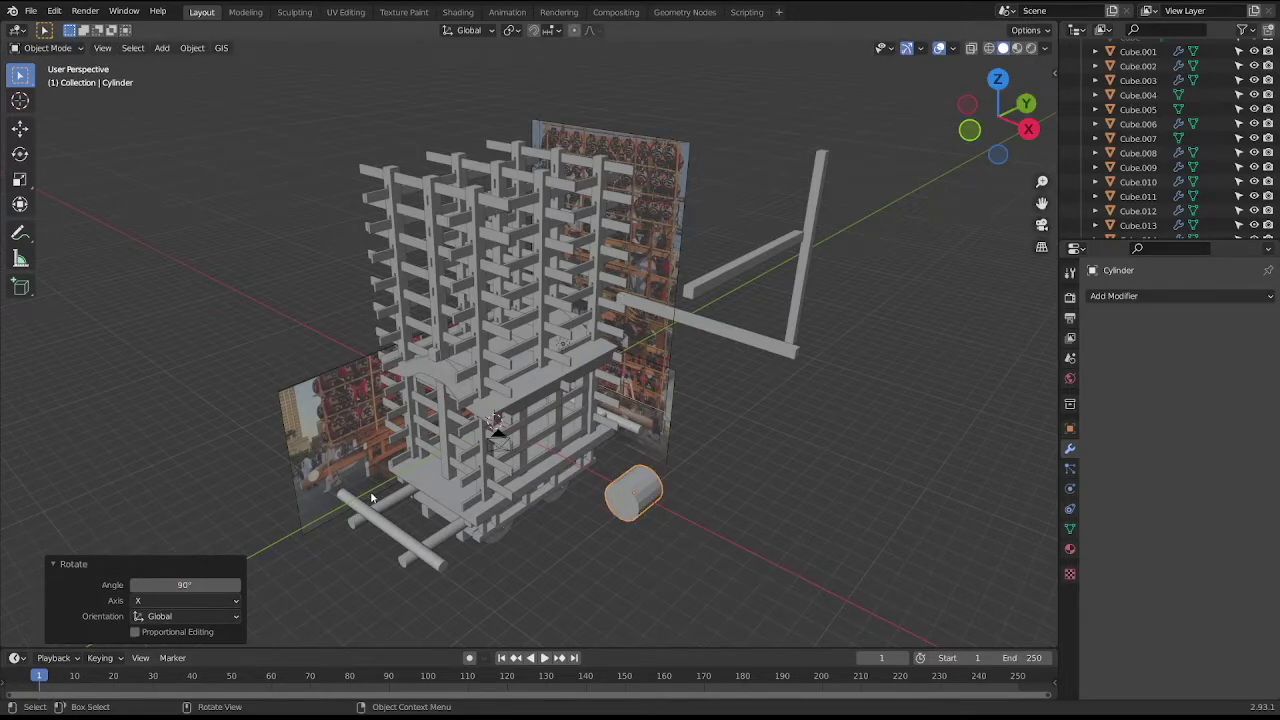
Scale the cylinder to 0.472 and shift it -2.7973 m along X toward the frame.
key(s)
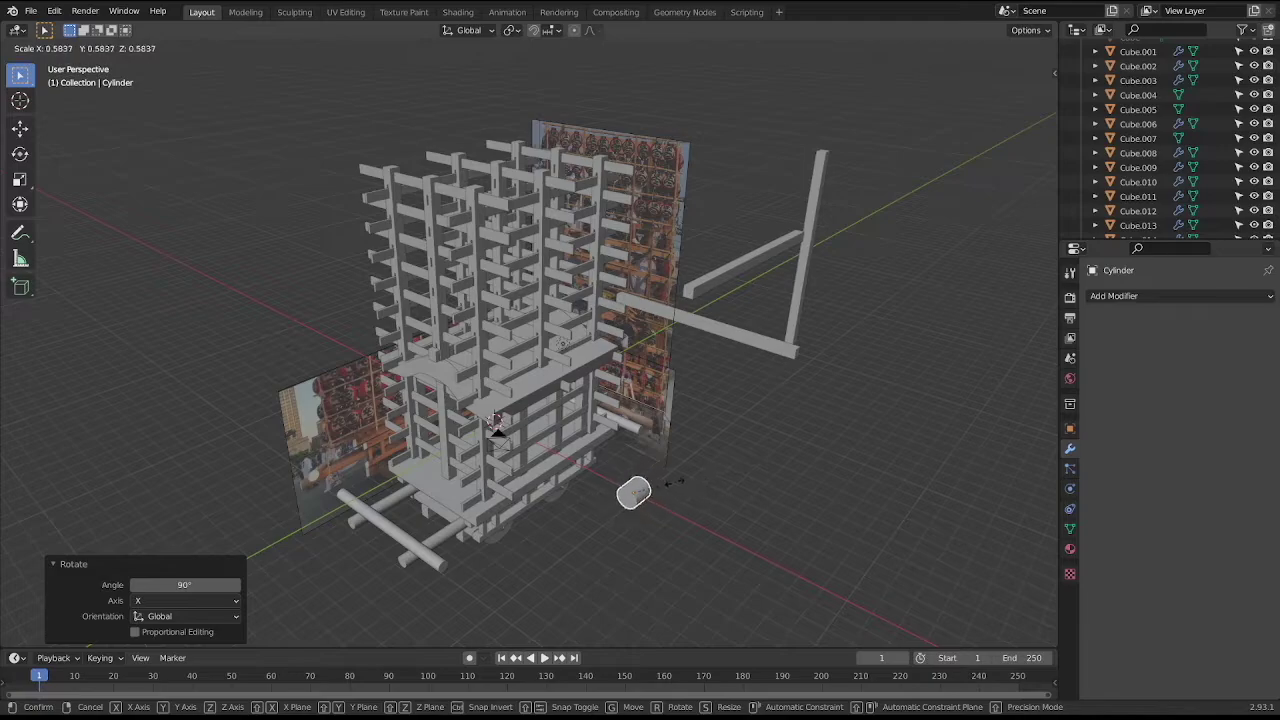
click(650, 494)
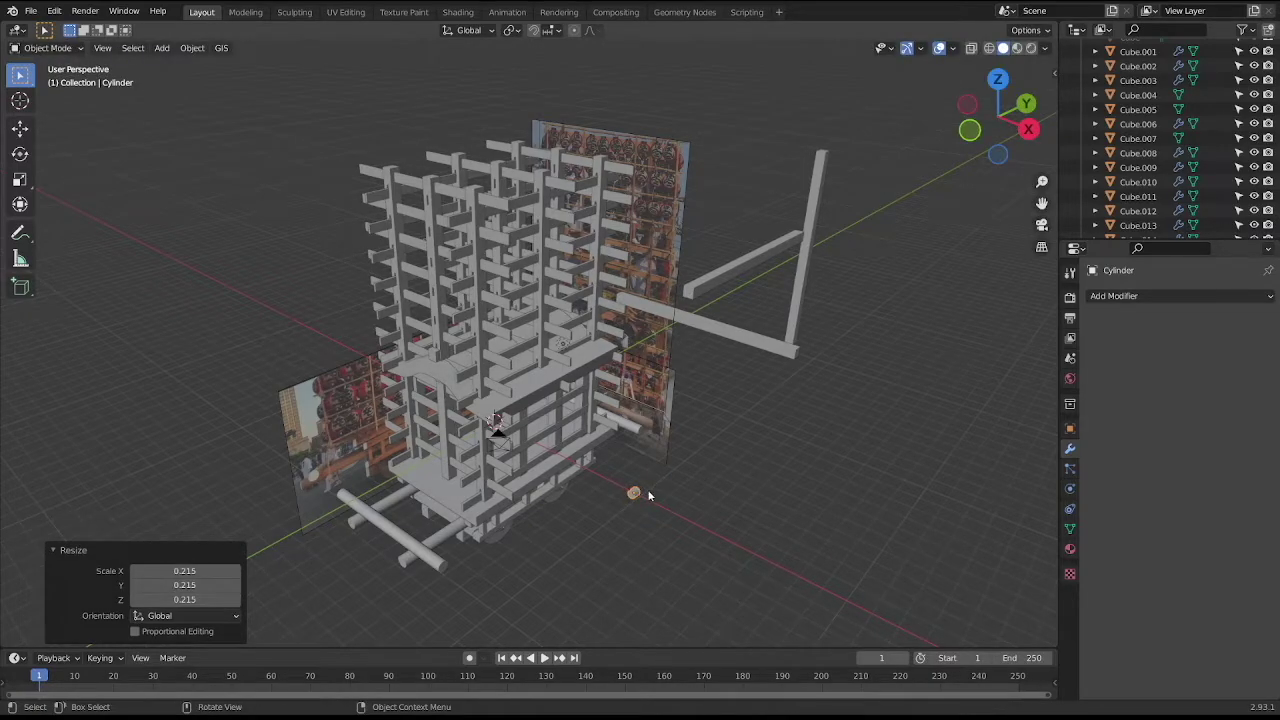
key(KP_1)
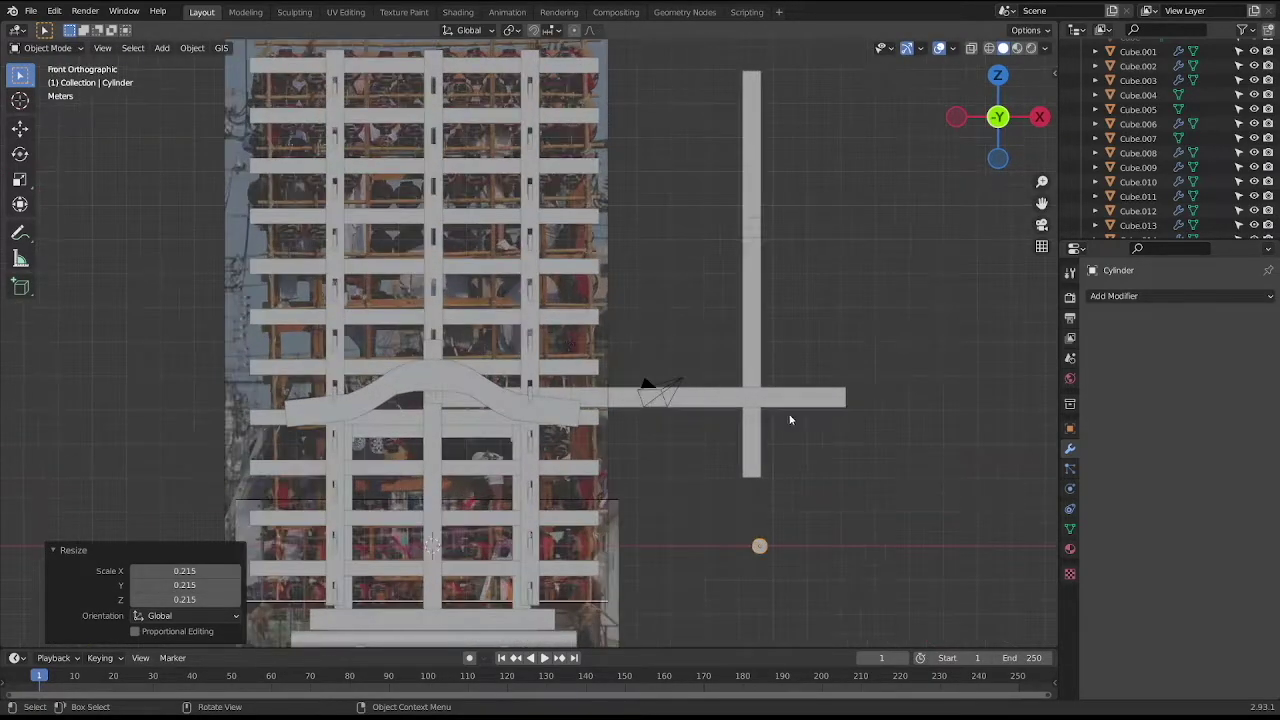
scroll(792, 418, up, 3)
key(s)
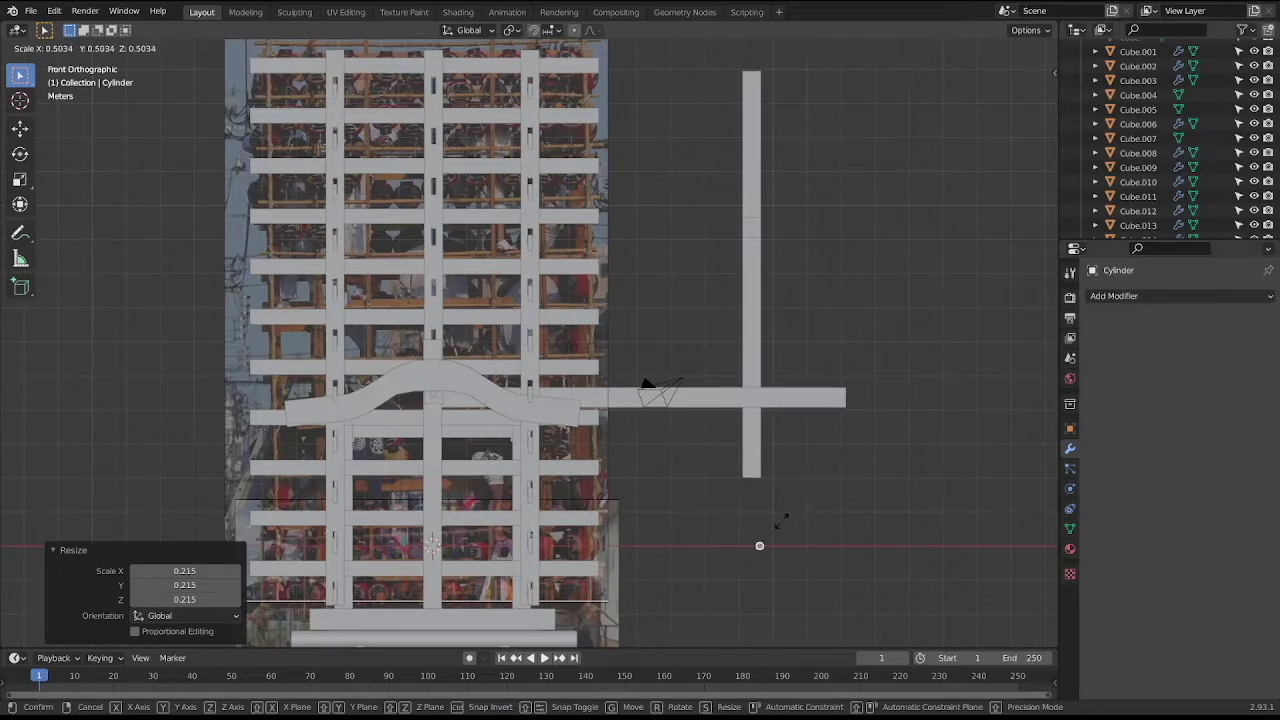
click(781, 528)
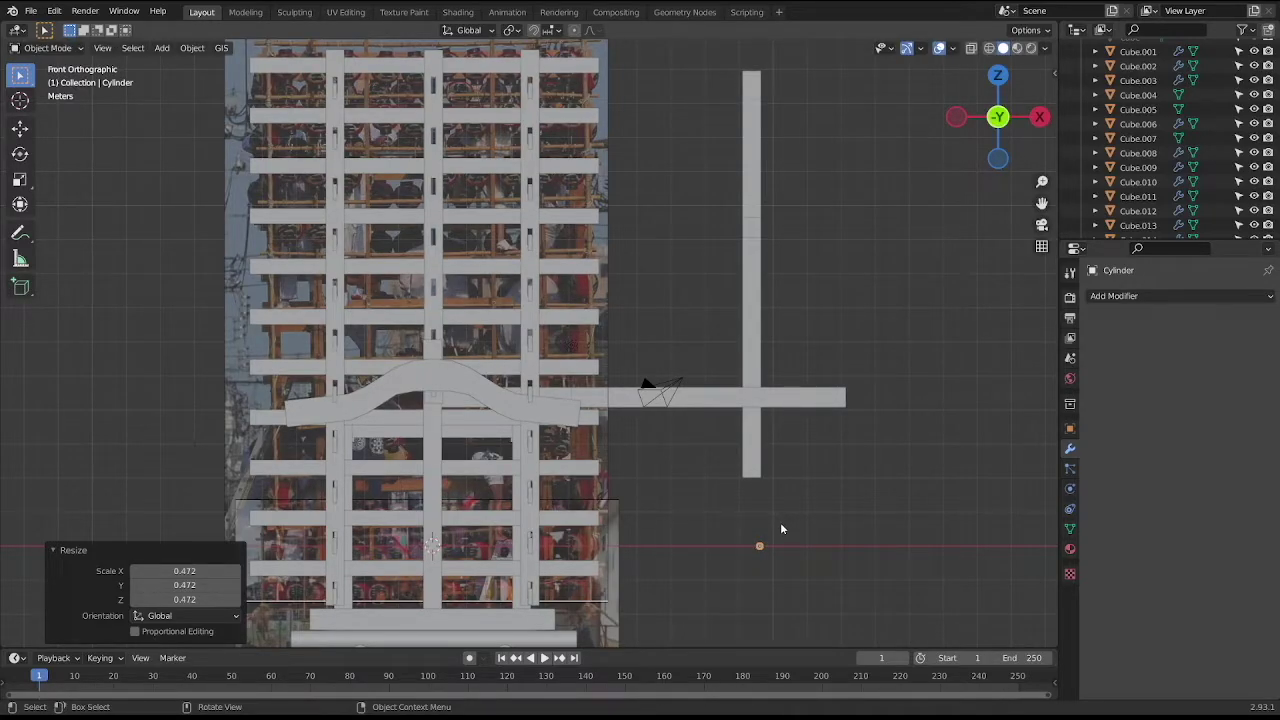
key(g)
key(x)
click(693, 437)
Select the top beam array Cube.032 and enter Edit Mode.
scroll(693, 437, up, 1)
shift+scroll(693, 437, up, 5)
shift+scroll(714, 373, up, 1)
shift+scroll(685, 452, up, 1)
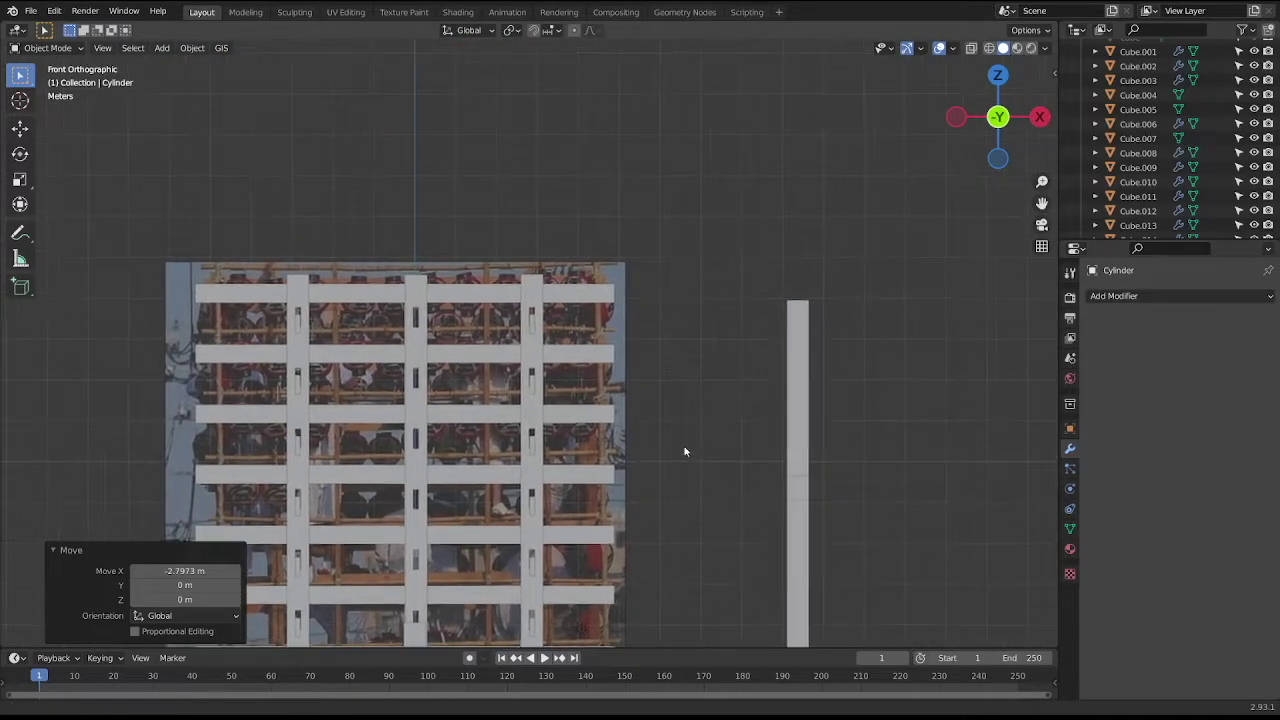
click(594, 297)
click(594, 301)
key(Tab)
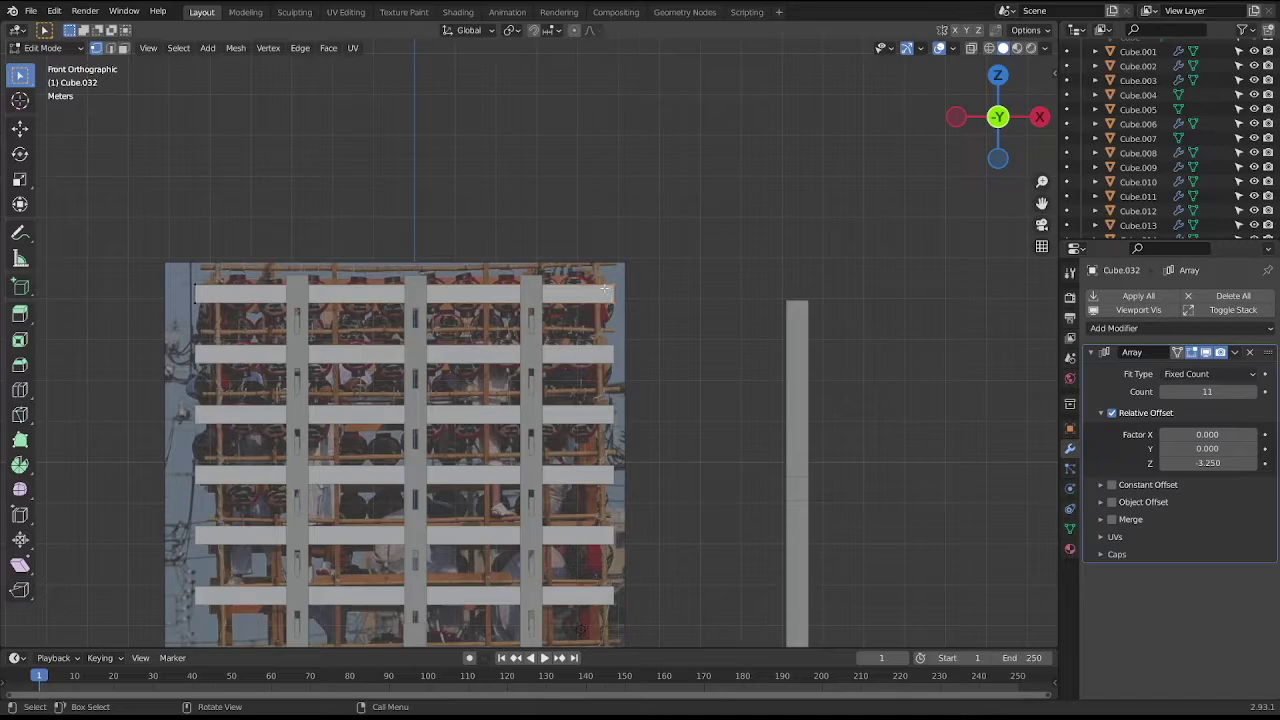
Add two loop cuts near the top beam's right end.
key(ctrl+r)
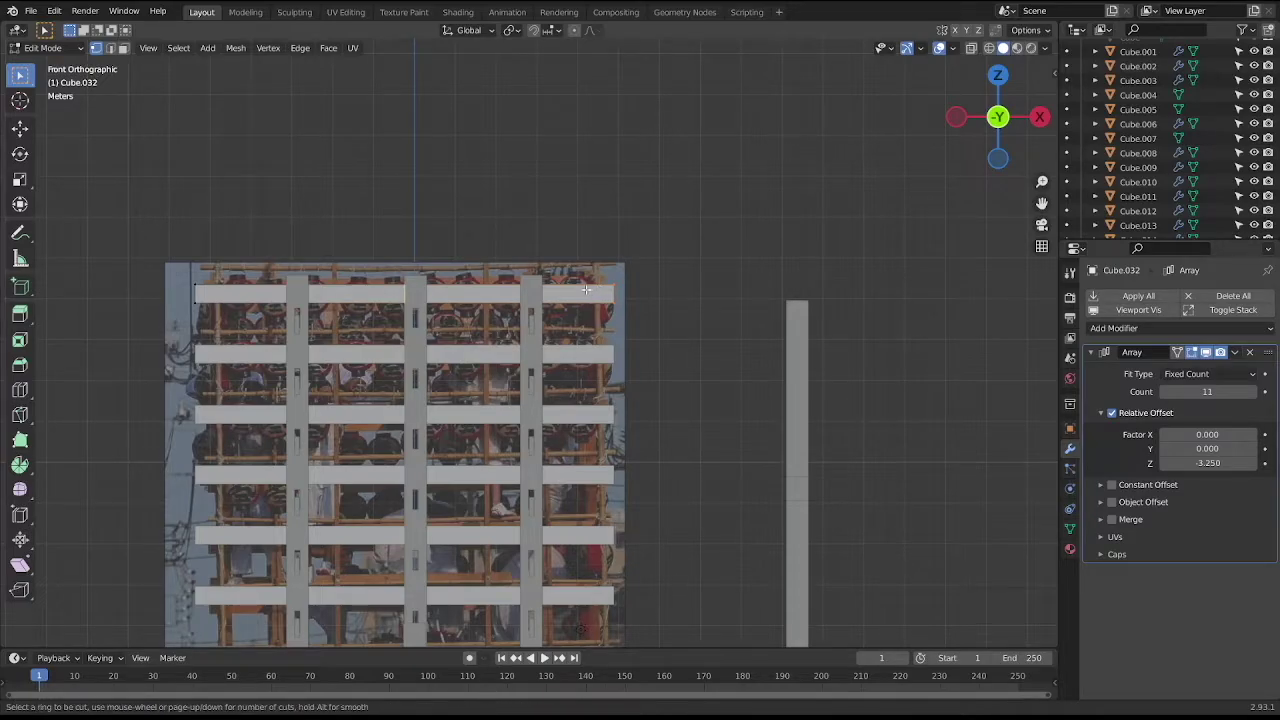
click(539, 271)
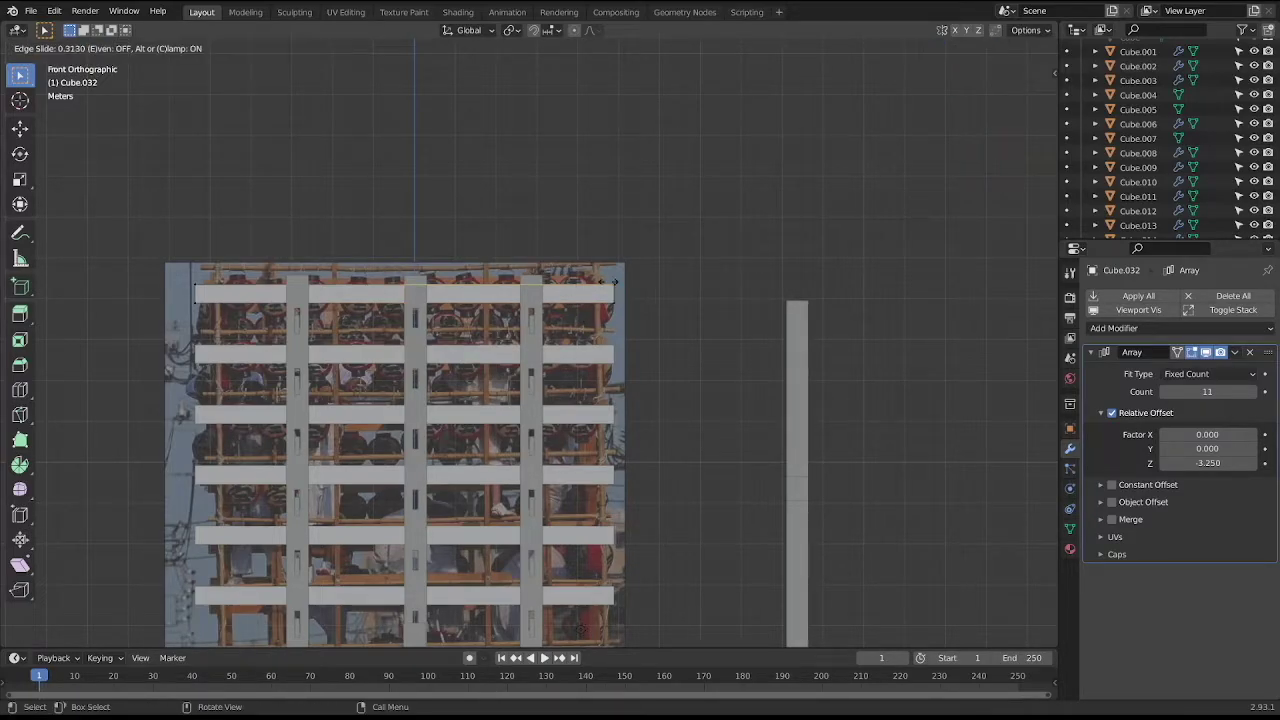
click(726, 289)
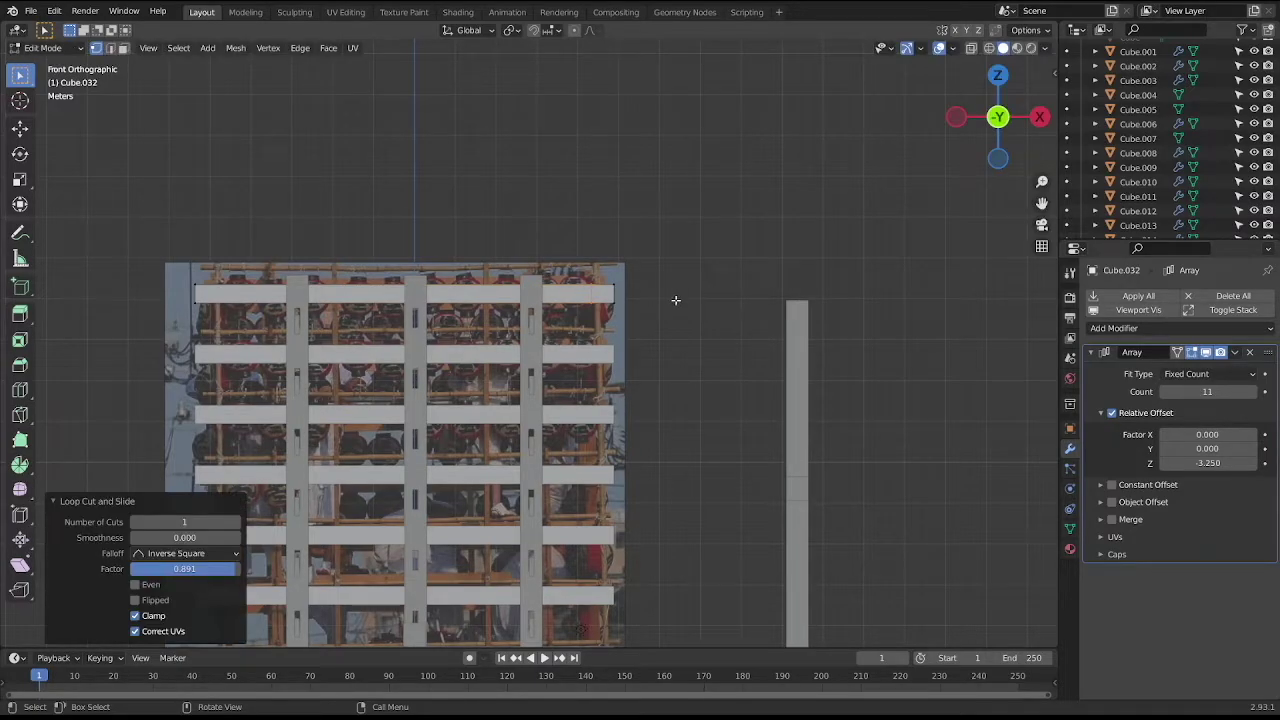
scroll(675, 300, up, 2)
scroll(612, 352, up, 1)
scroll(629, 336, up, 1)
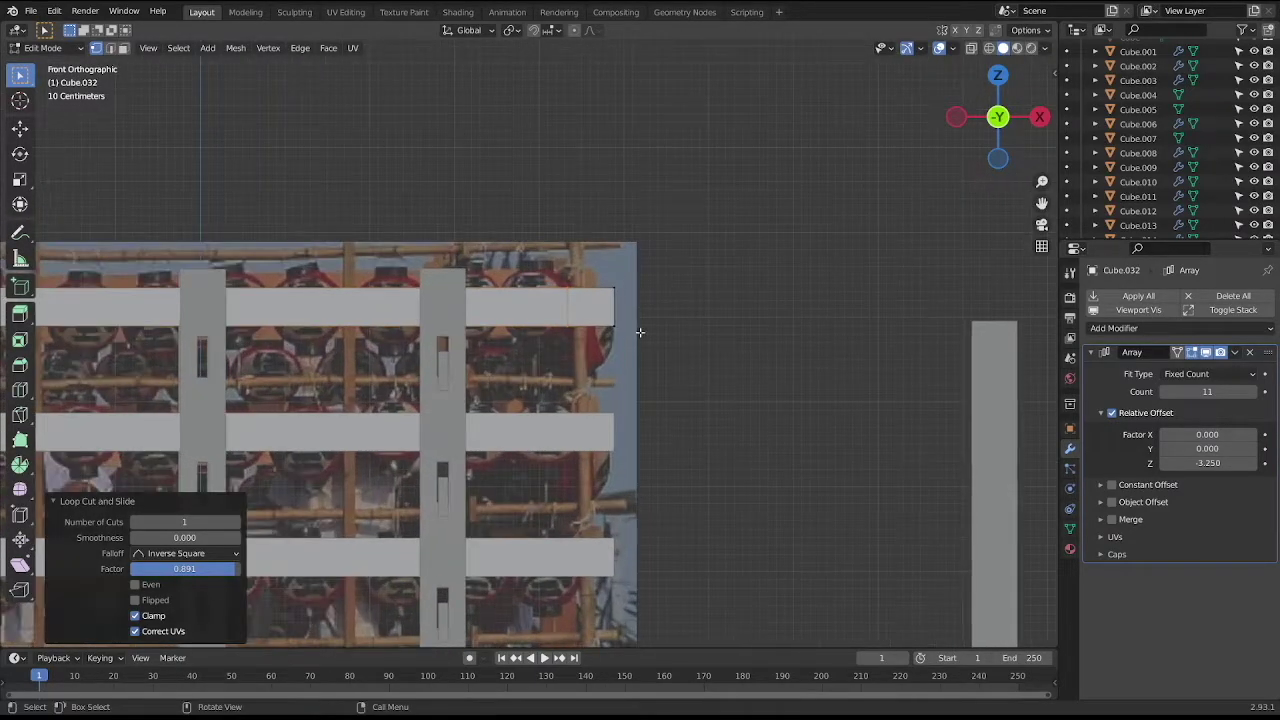
key(ctrl+r)
click(520, 313)
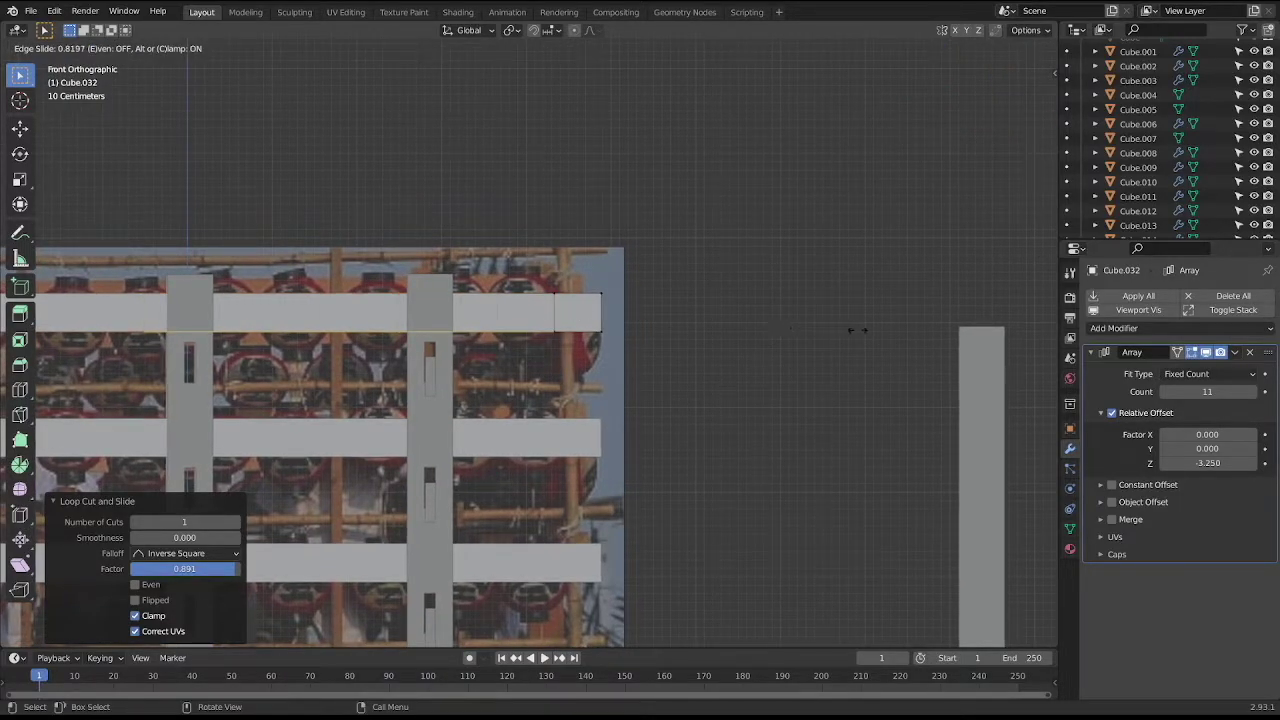
click(893, 330)
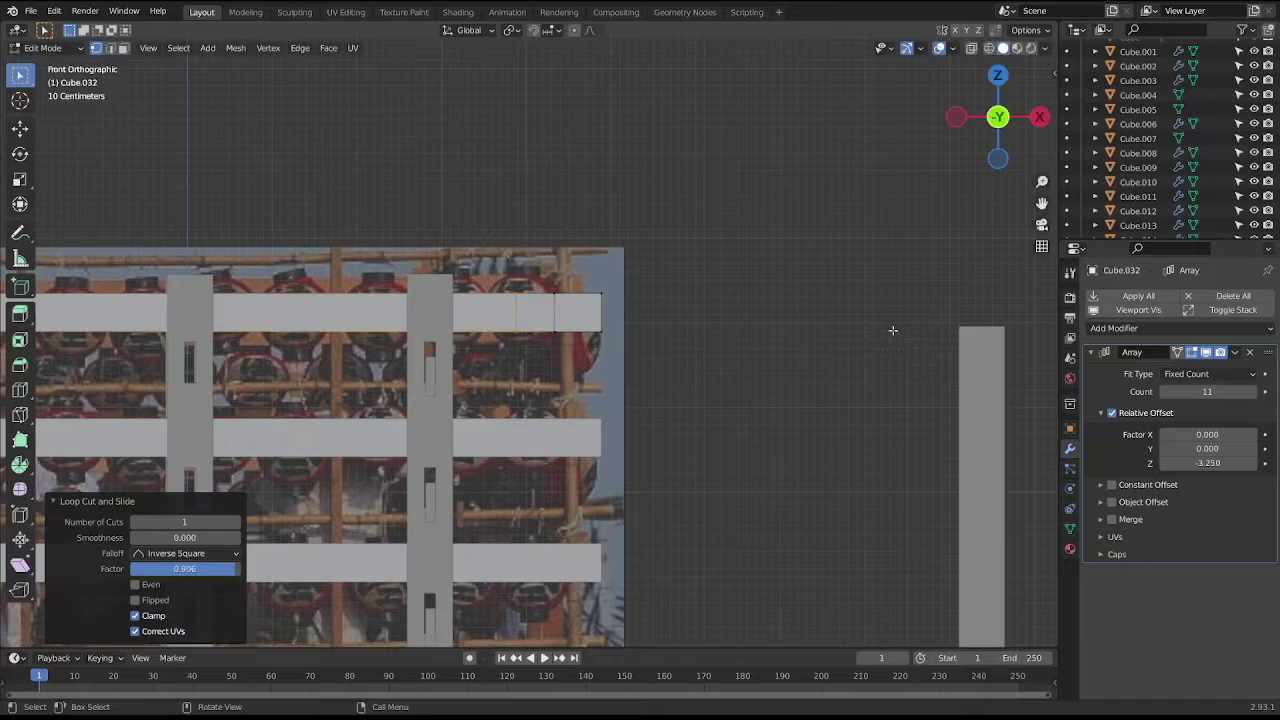
With X-ray on, shift the face between the new cuts slightly along X.
key(alt+z)
click(535, 312)
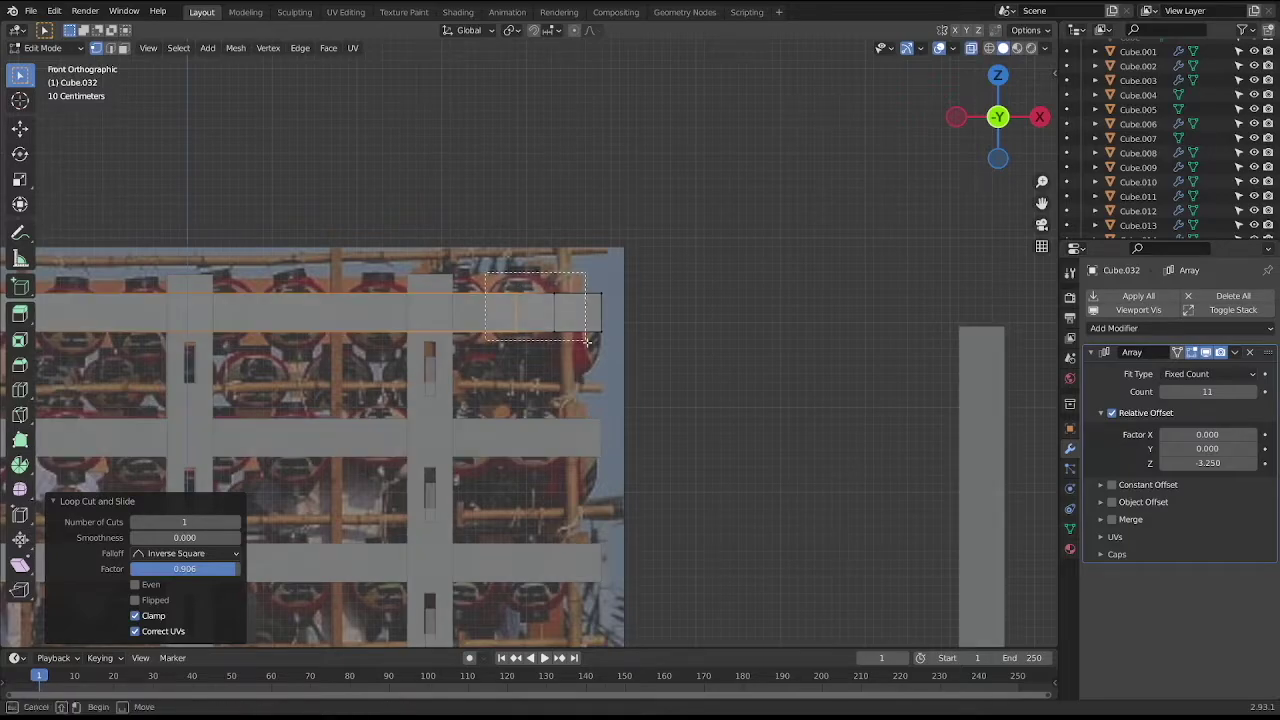
key(g)
key(x)
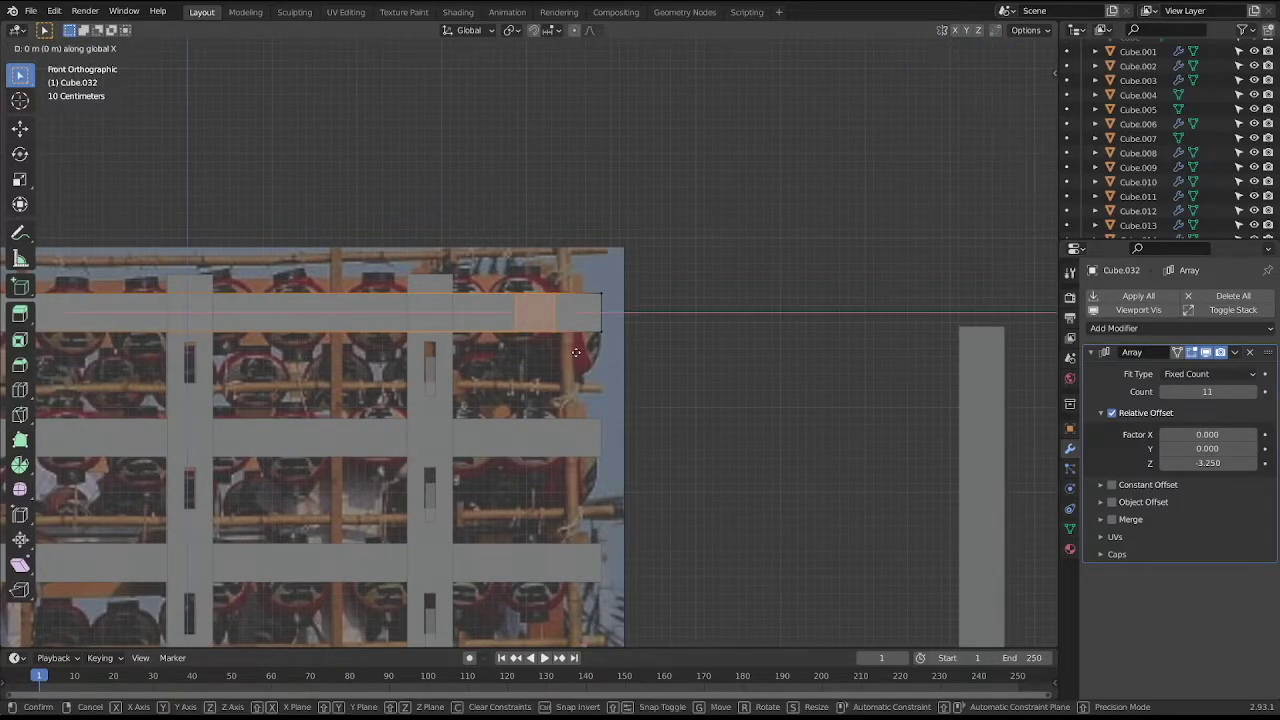
click(585, 353)
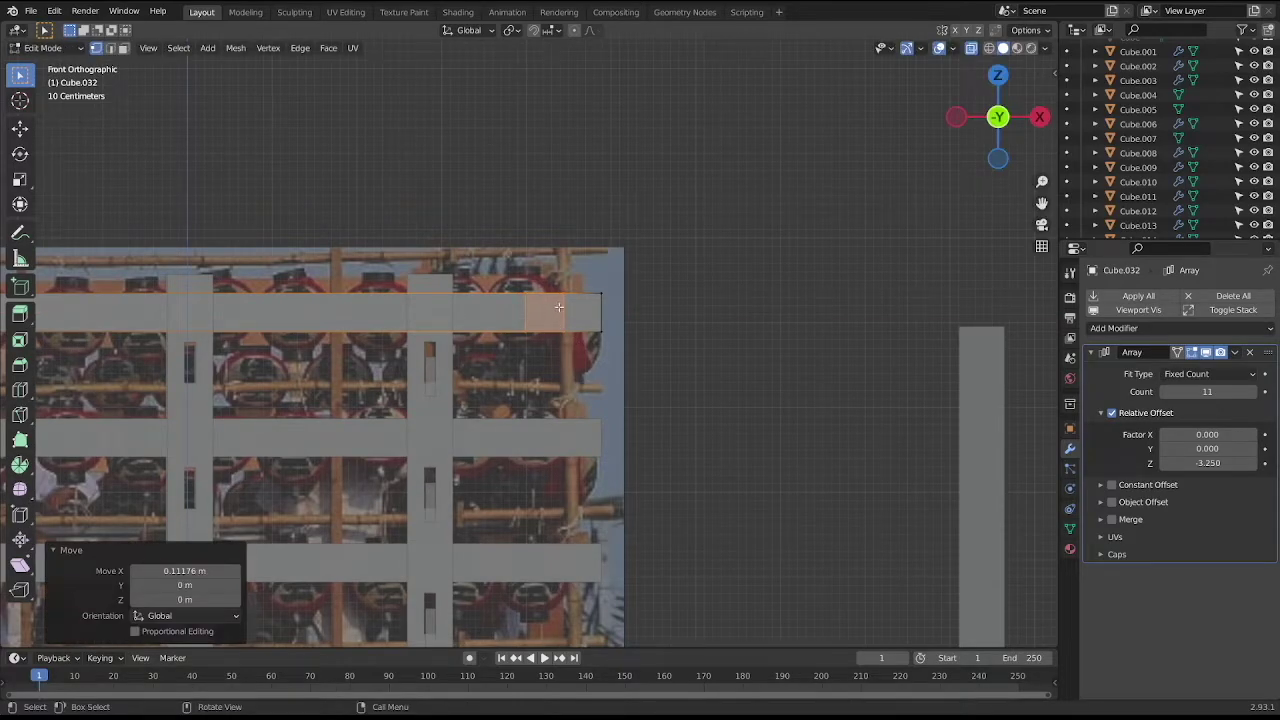
Inset the face near the beam's right end by 0.07886 m in front view.
key(Tab)
key(Tab)
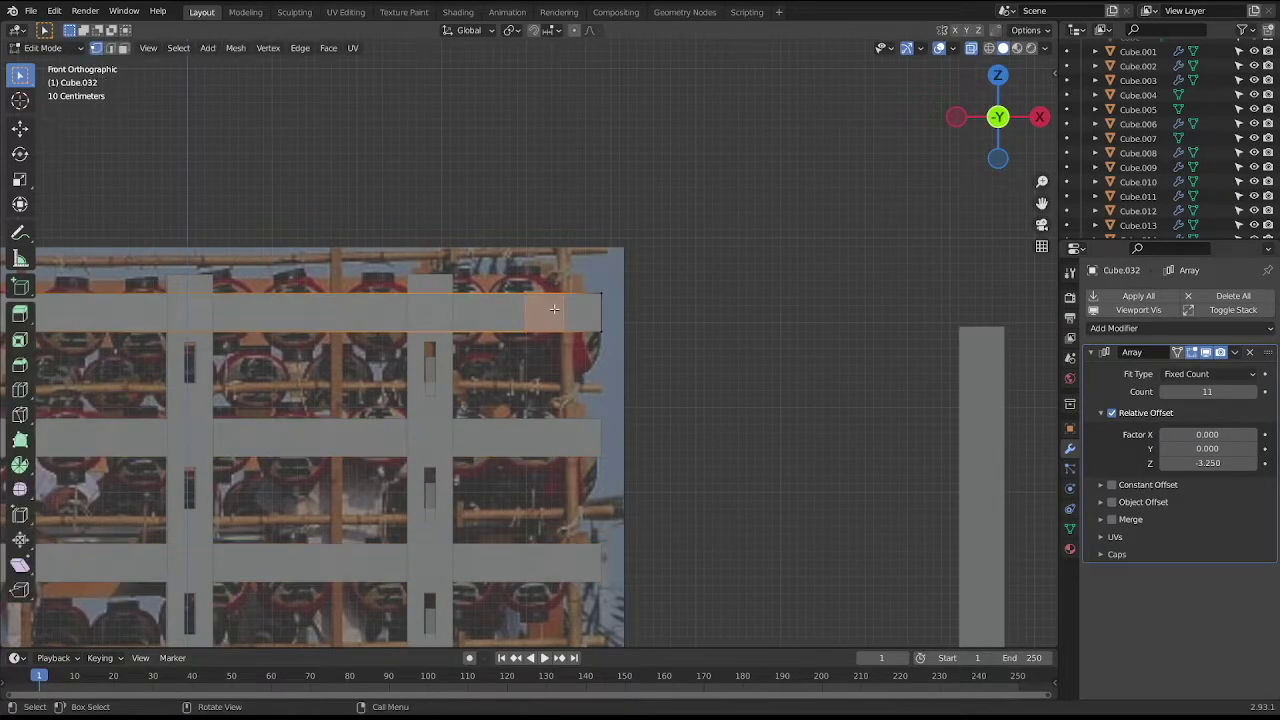
key(i)
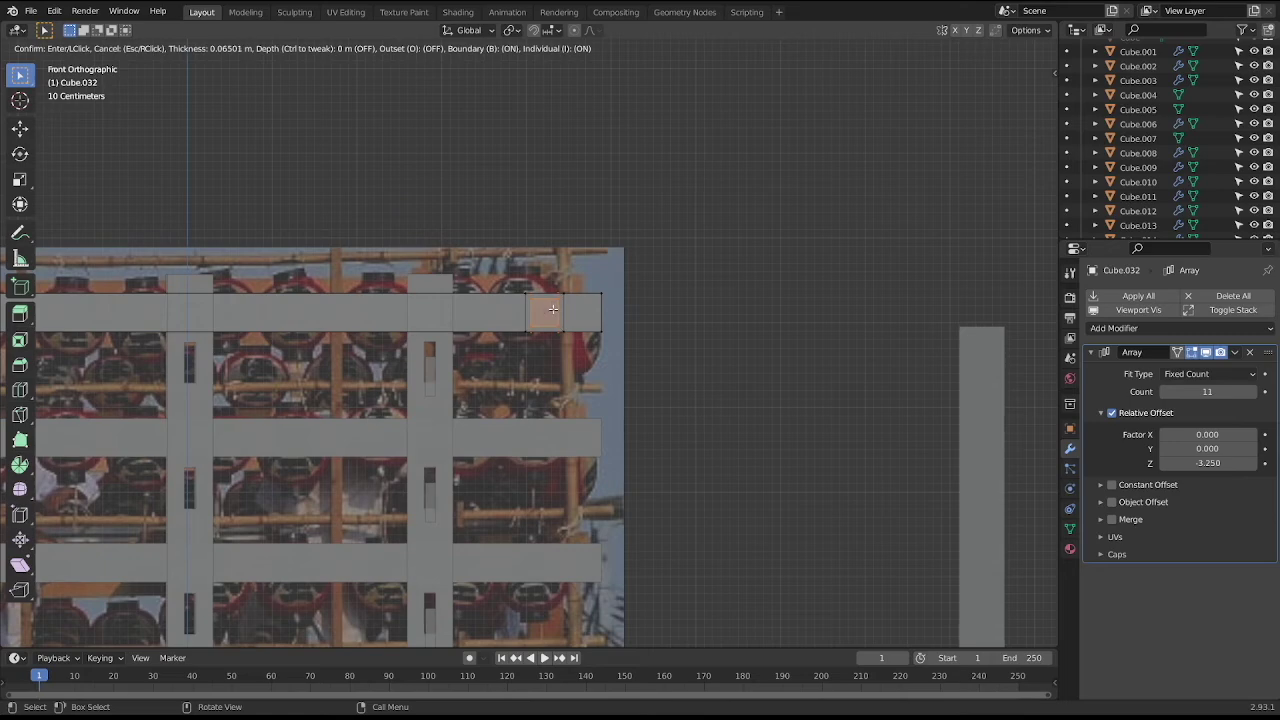
key(Escape)
key(Tab)
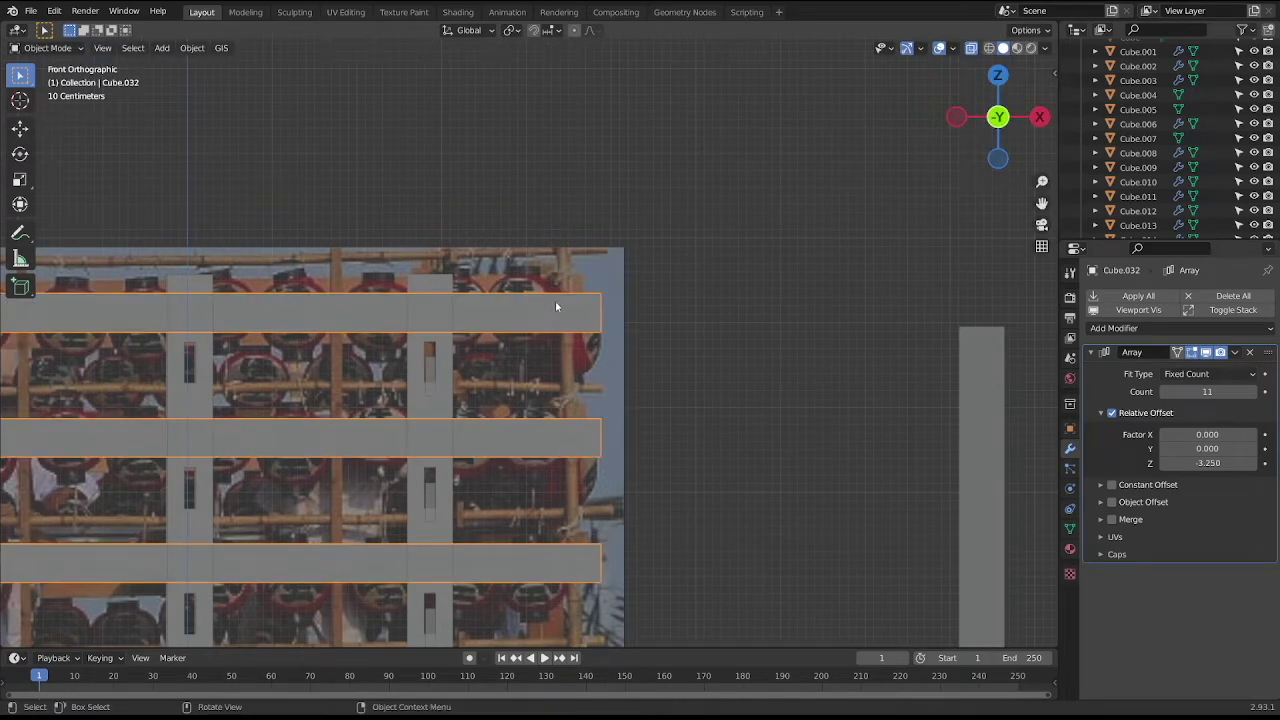
key(Tab)
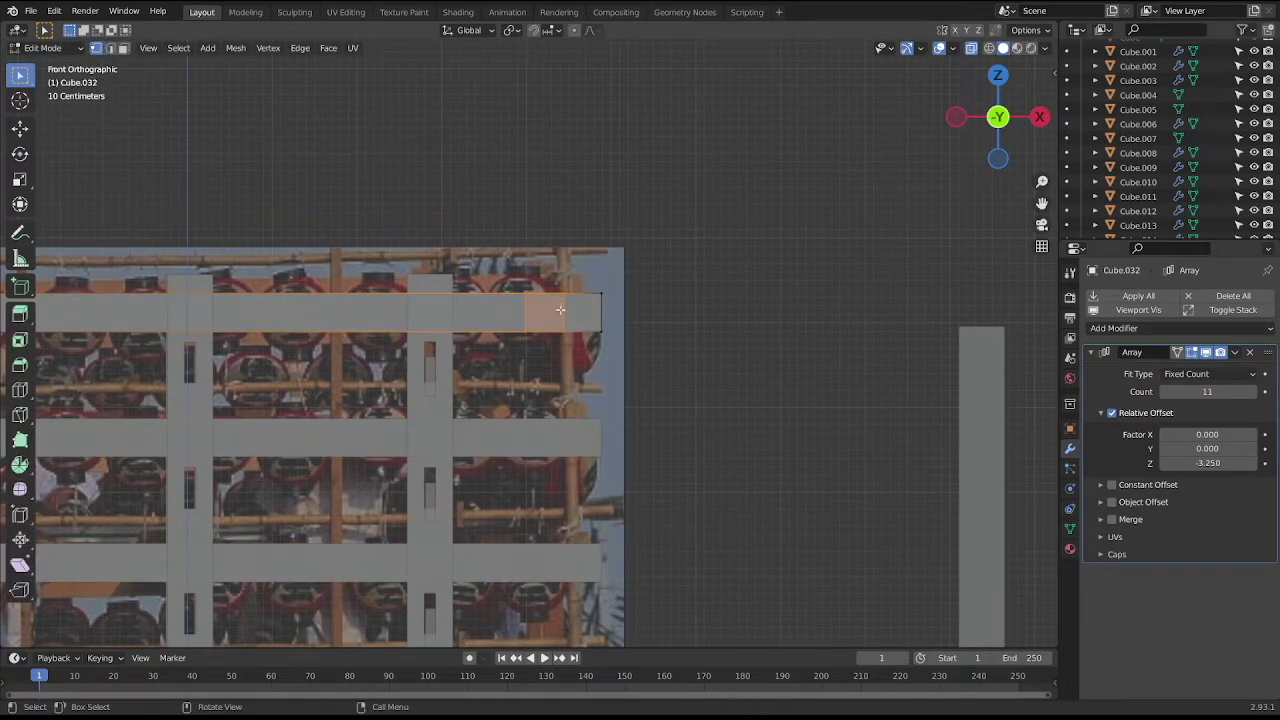
click(560, 310)
middle_drag(572, 311, 565, 358)
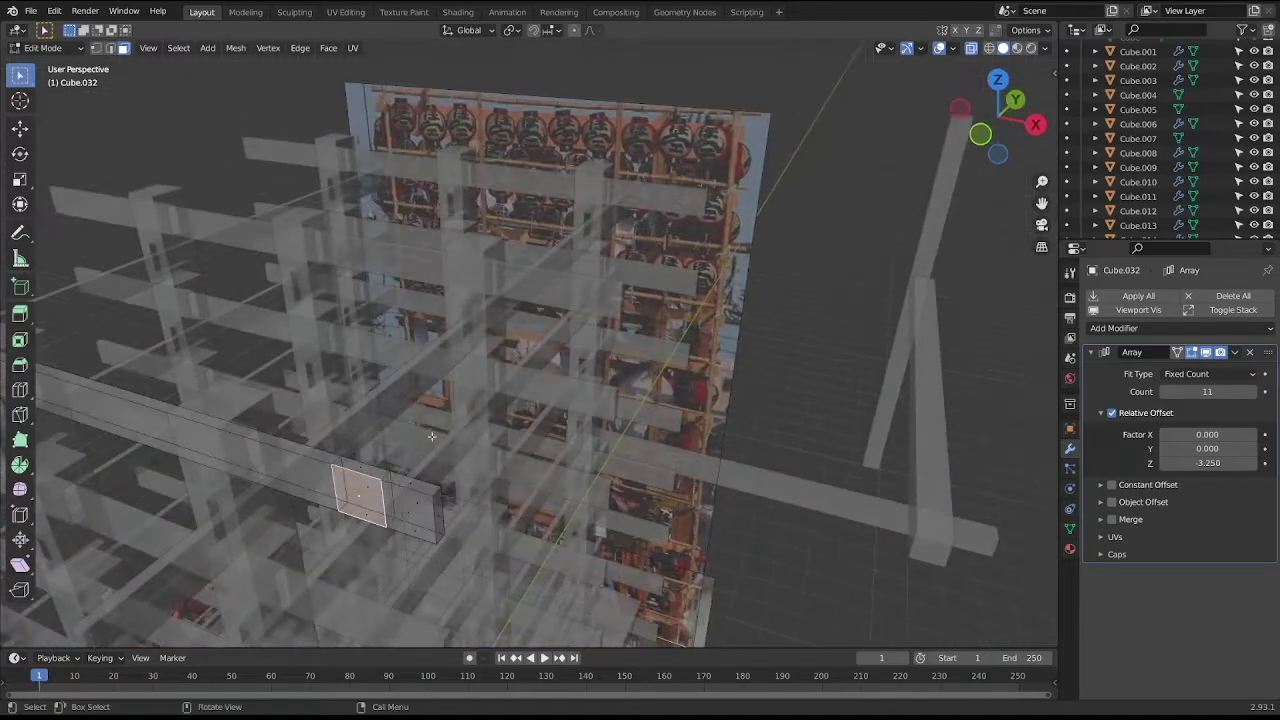
middle_drag(432, 436, 508, 436)
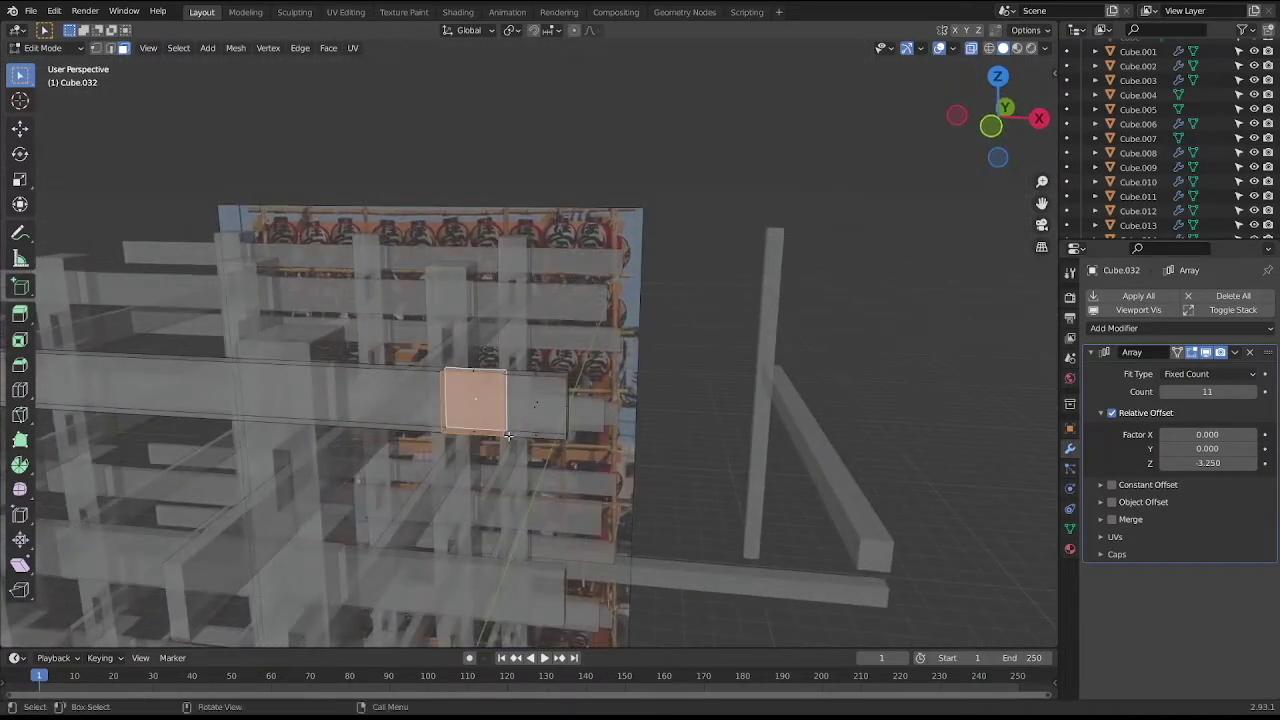
key(KP_1)
key(i)
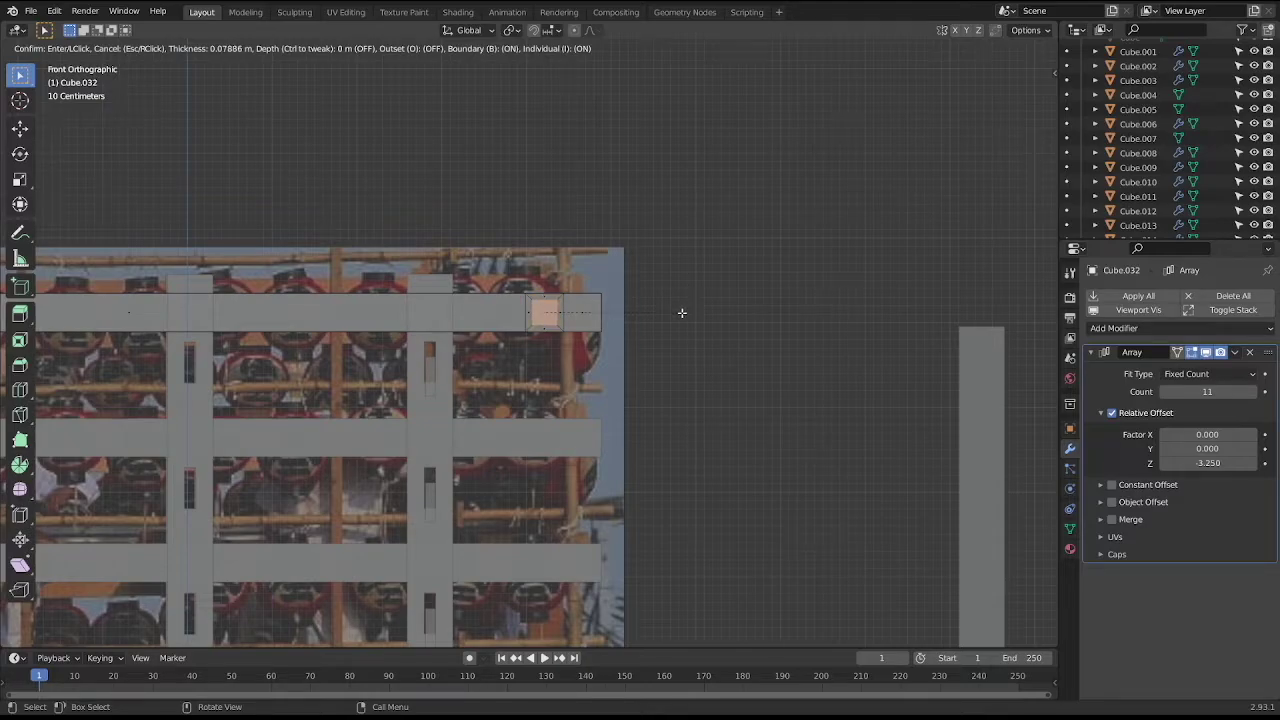
click(682, 313)
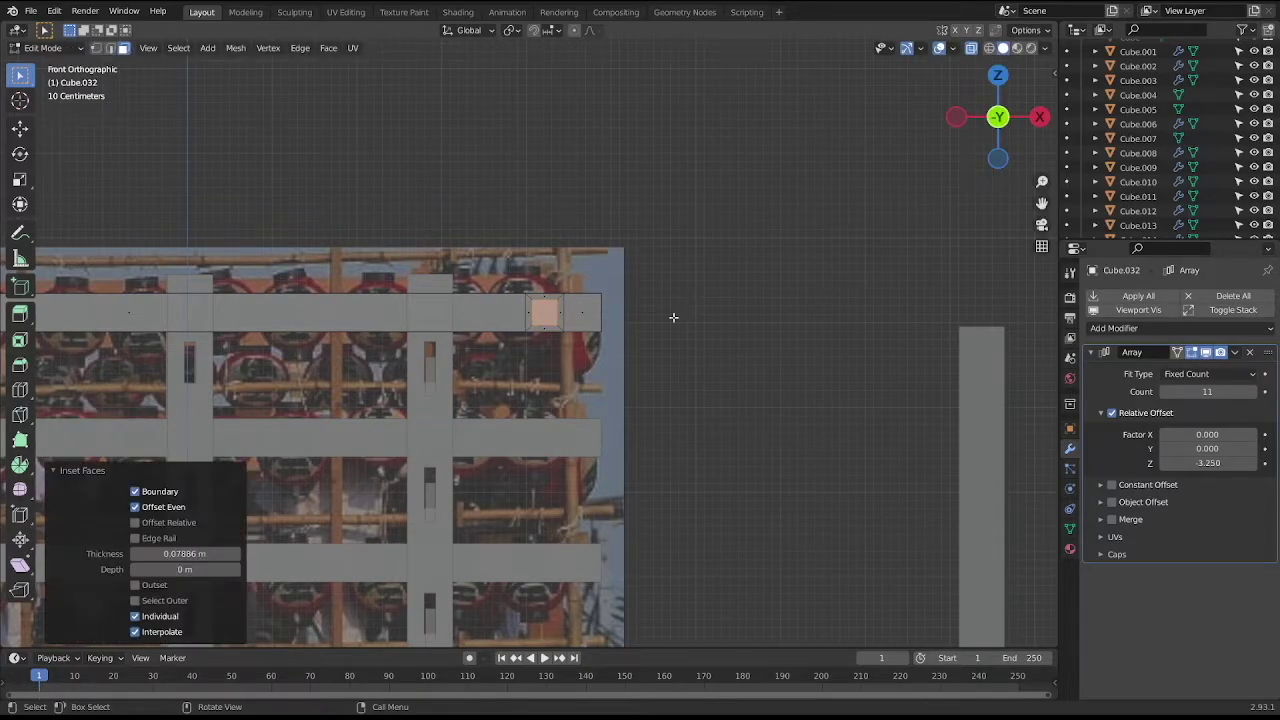
Apply LoopTools Circle from the sidebar's Edit tab to round the inset outline.
click(1053, 70)
click(1050, 224)
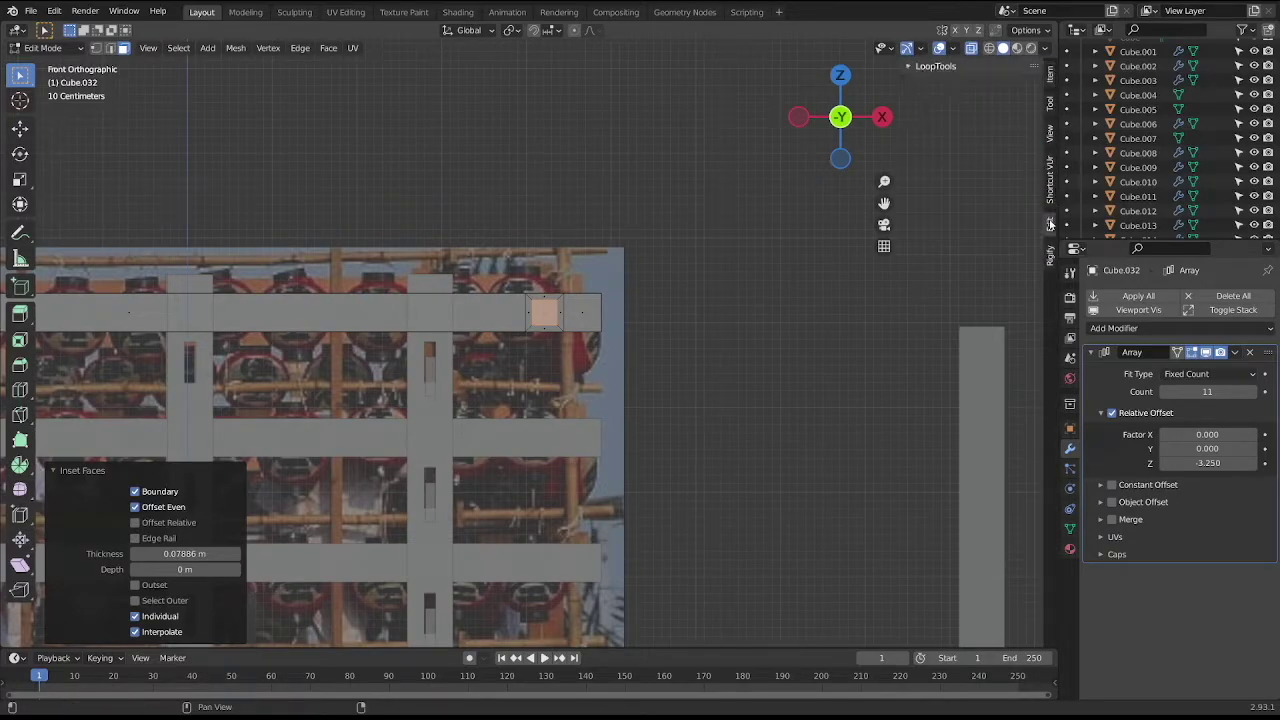
click(938, 68)
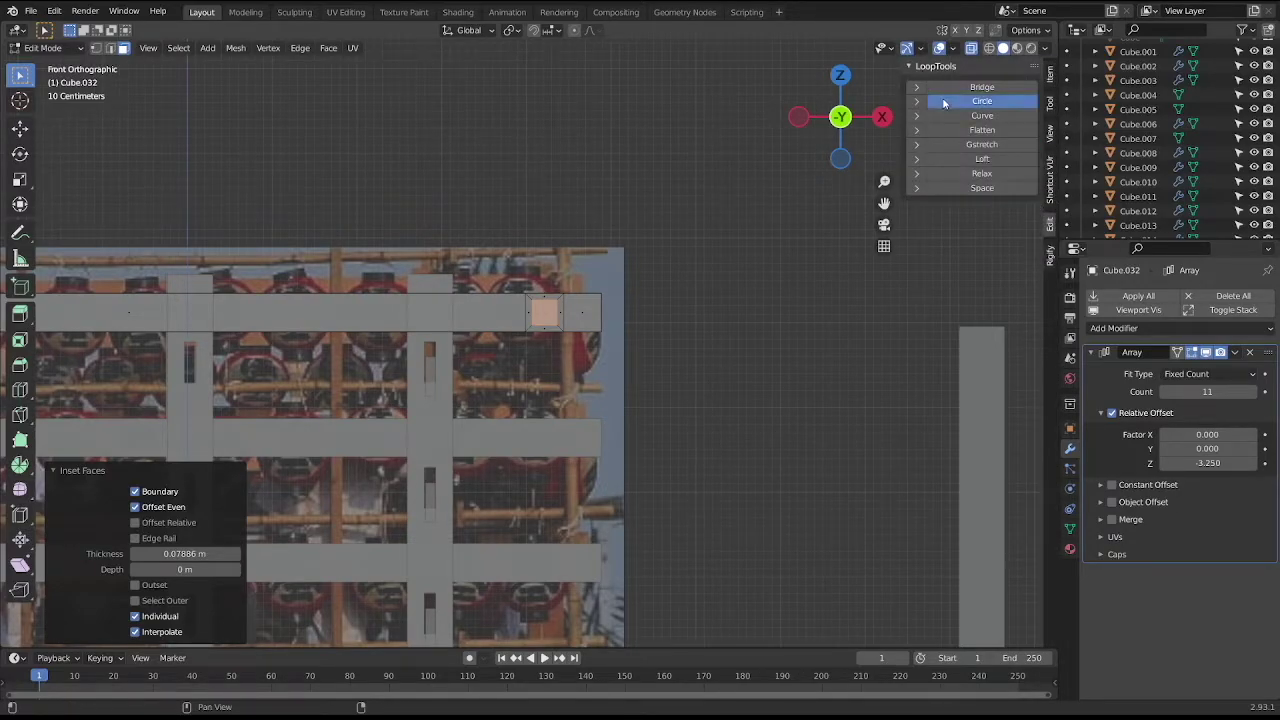
click(945, 101)
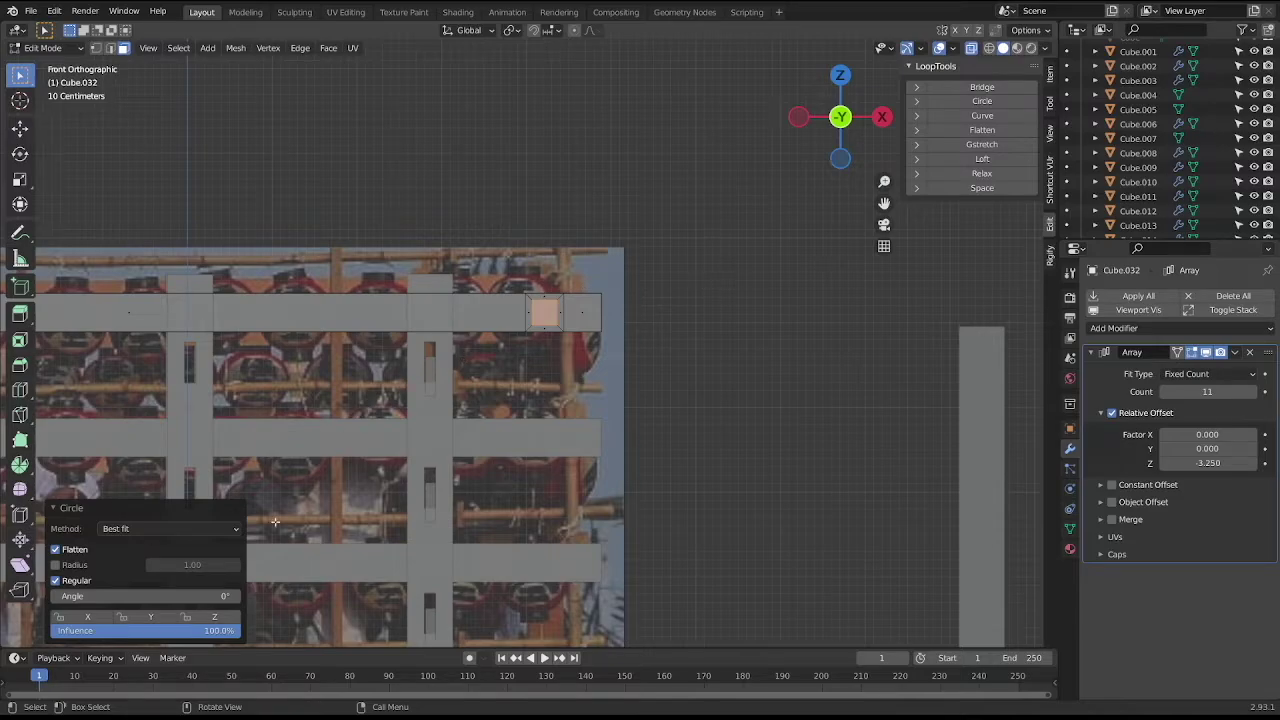
right_click(570, 317)
key(Escape)
Check the inset vertices in vertex mode, then return to Object Mode and select Cube.033.
middle_drag(584, 311, 558, 331)
key(1)
shift+click(398, 386)
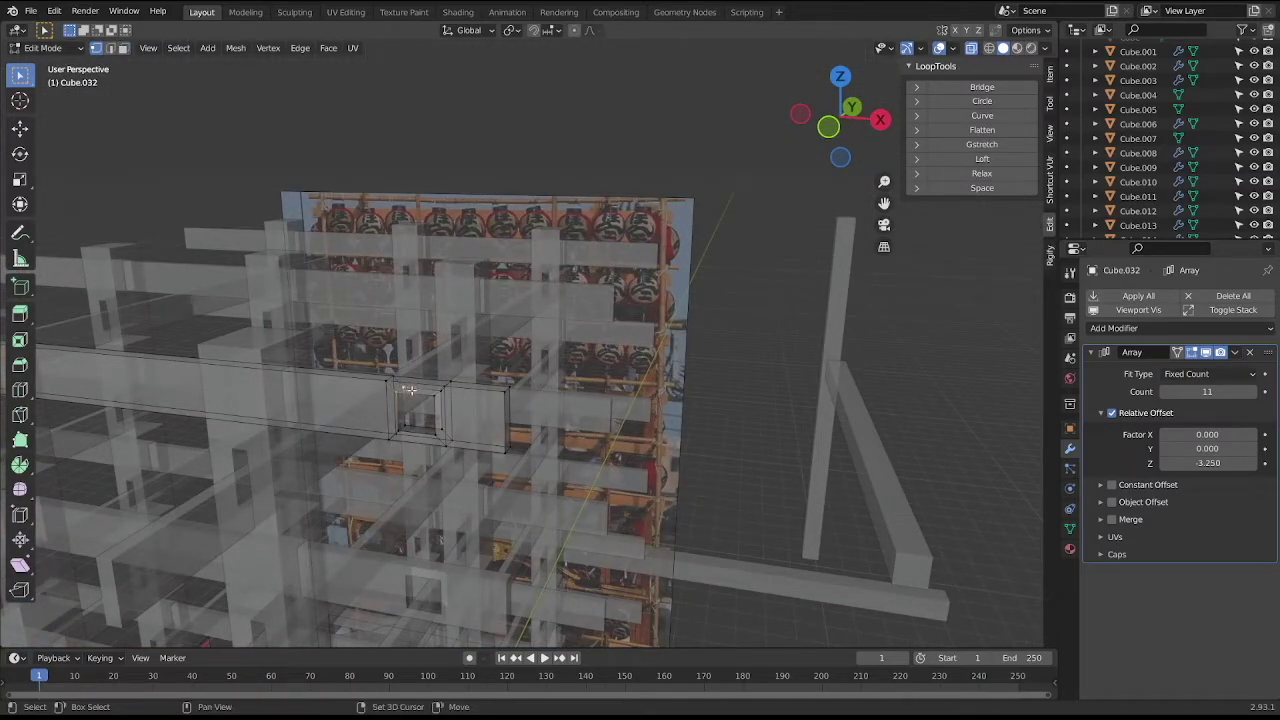
shift+click(442, 389)
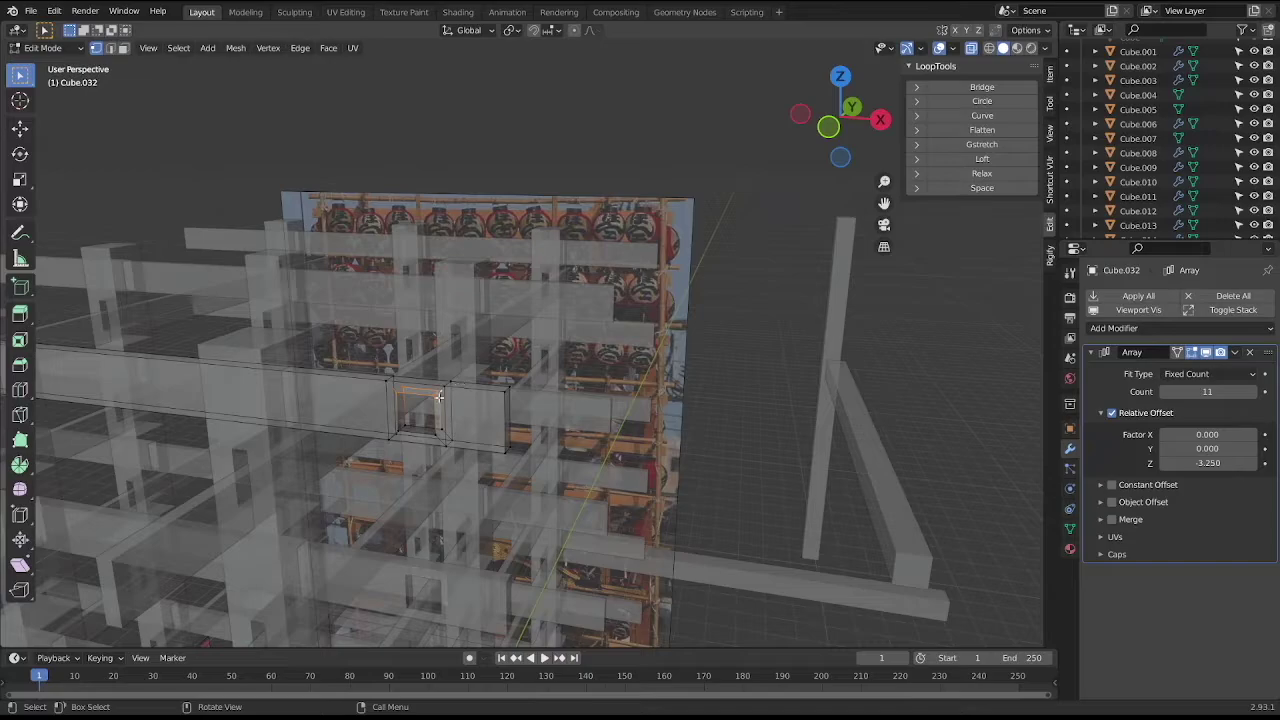
click(426, 384)
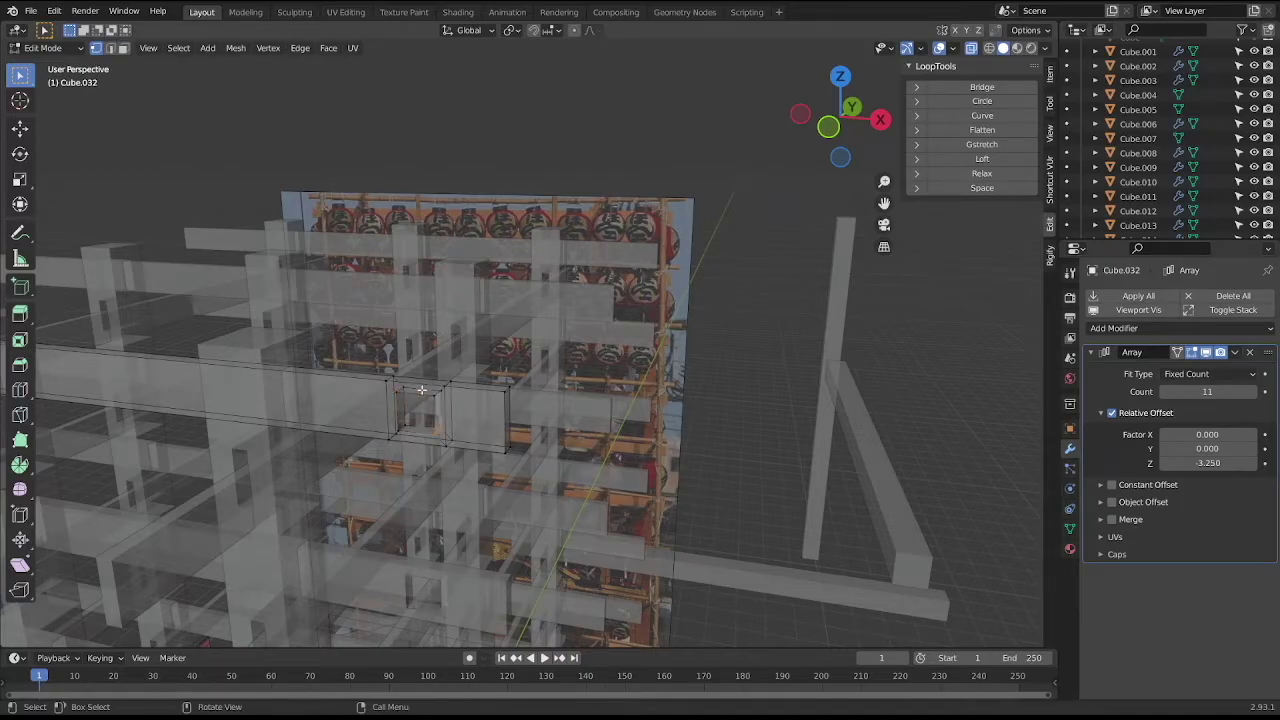
key(Tab)
click(557, 380)
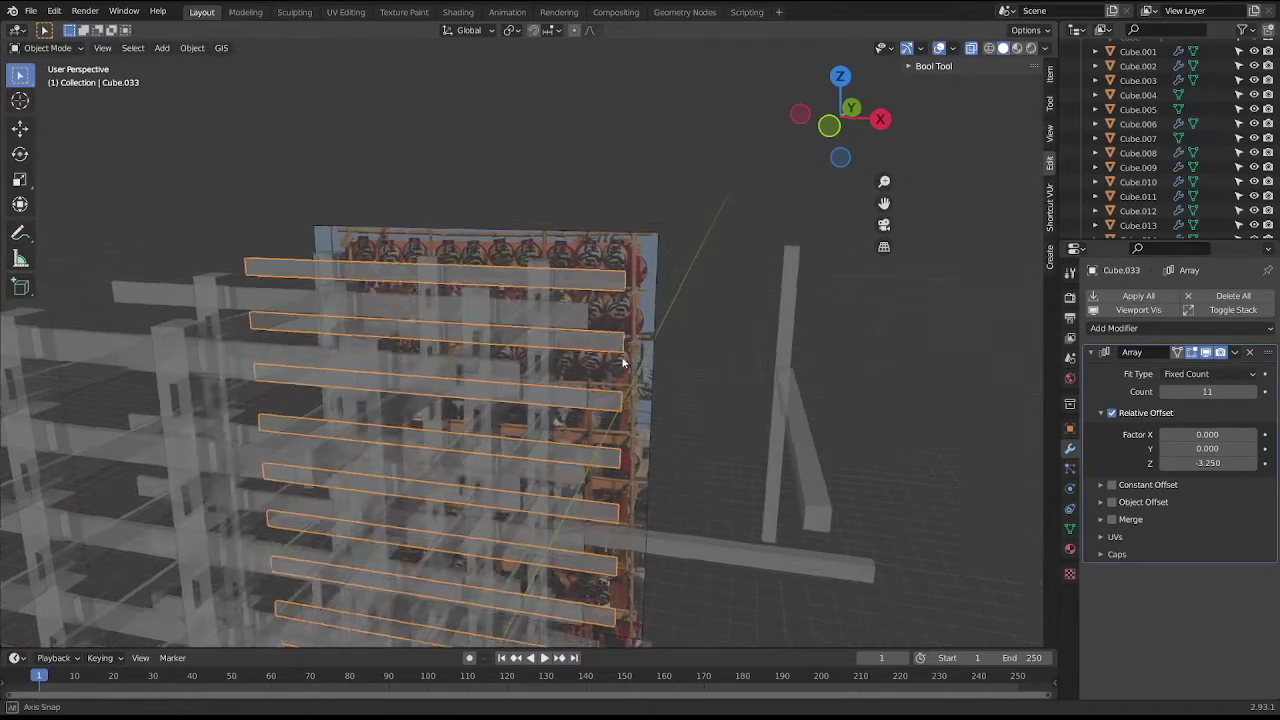
Check the lantern frame from the right side and save the blend file.
middle_drag(557, 380, 652, 330)
scroll(644, 340, down, 3)
scroll(644, 340, down, 2)
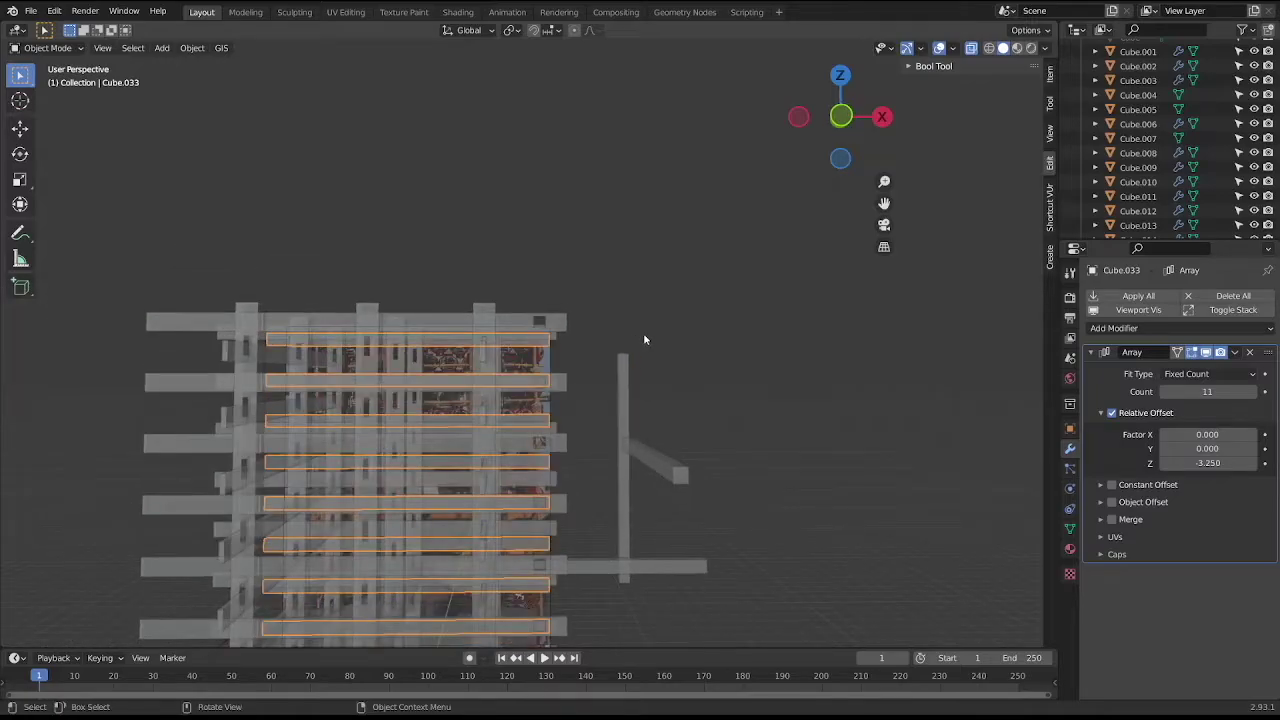
key(KP_3)
key(ctrl+s)
mouse_move(644, 340)
middle_down()
mouse_move(657, 333)
mouse_move(587, 268)
mouse_move(608, 275)
mouse_move(623, 309)
mouse_move(606, 271)
mouse_move(560, 430)
middle_up()
Select the shelf array Cube.032 and enter Edit Mode with X-ray on.
click(545, 480)
middle_drag(545, 480, 631, 314)
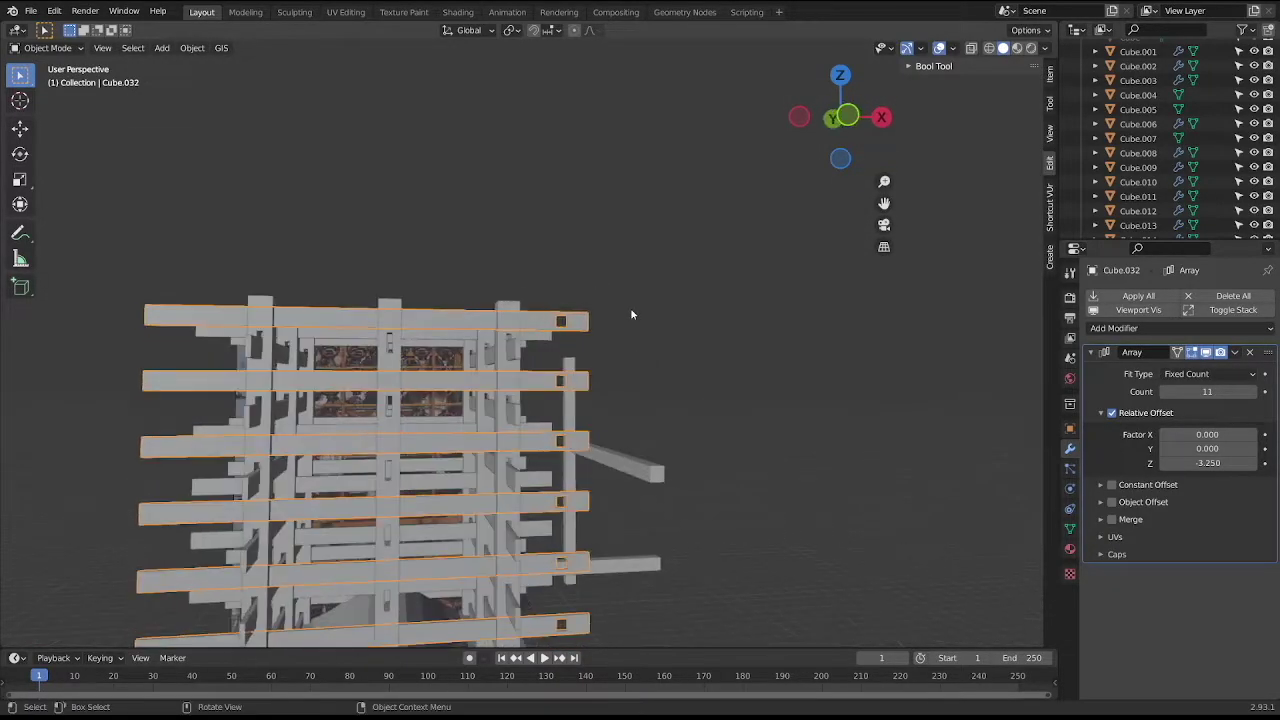
key(KP_1)
scroll(631, 314, up, 2)
scroll(593, 303, down, 1)
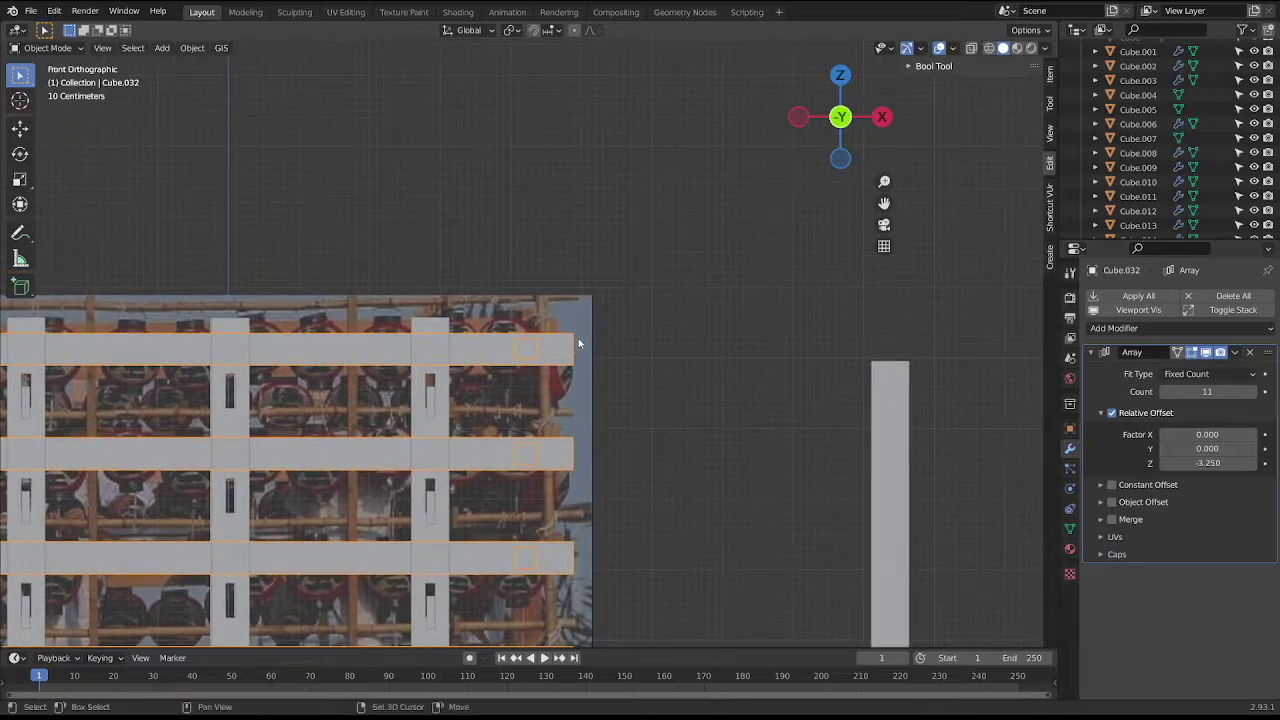
scroll(578, 338, up, 2)
middle_drag(578, 338, 559, 363)
scroll(555, 350, up, 2)
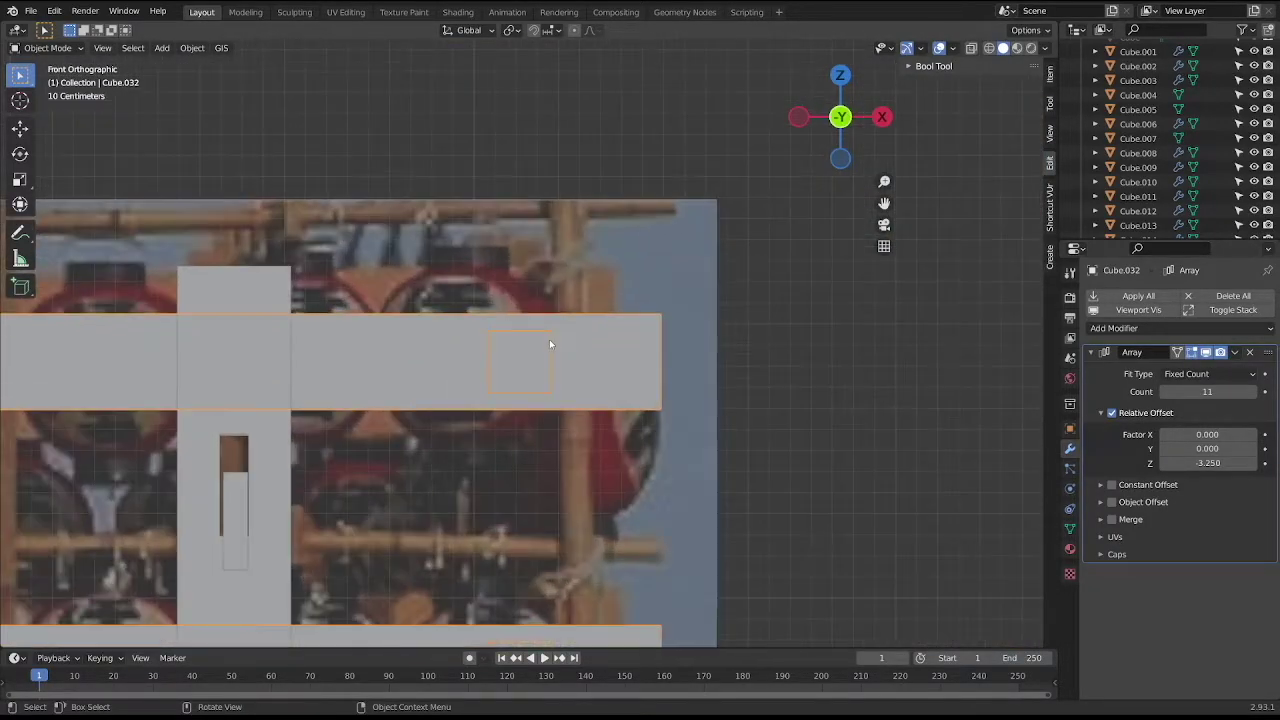
key(Tab)
scroll(551, 343, up, 1)
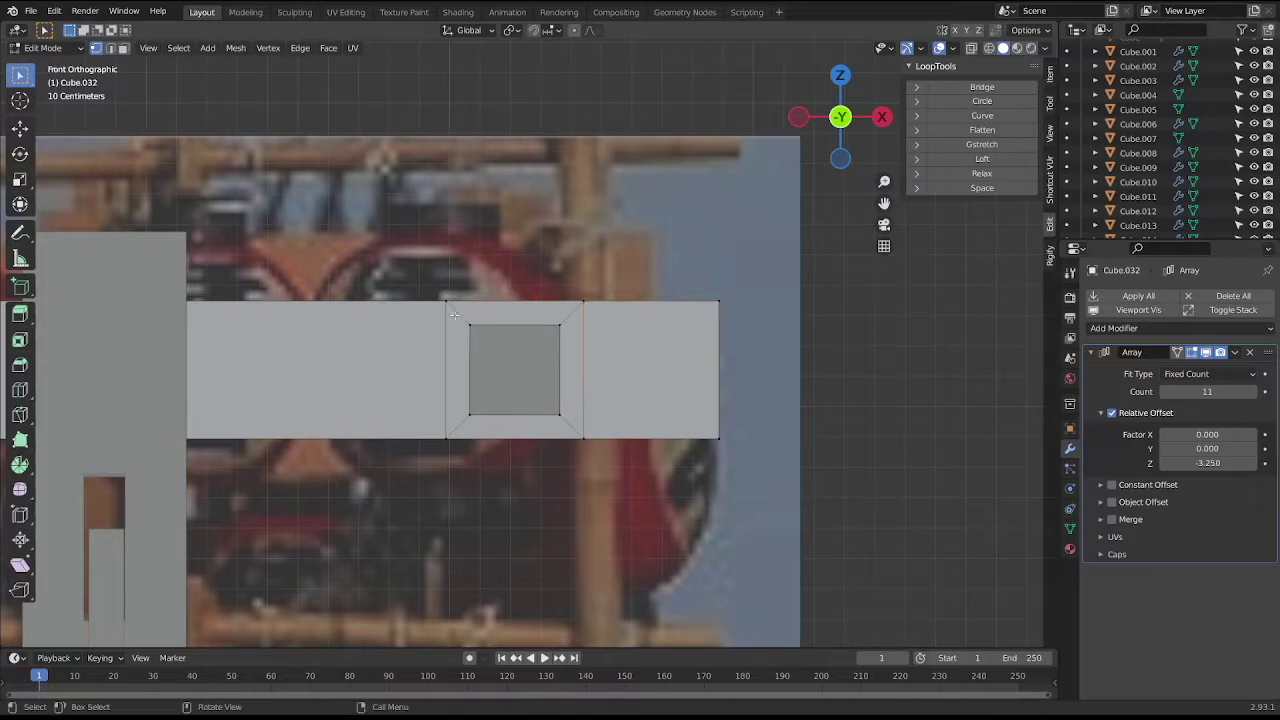
key(alt+z)
Move the inner square's left and right edges inward along X.
drag(453, 316, 495, 425)
key(g)
key(x)
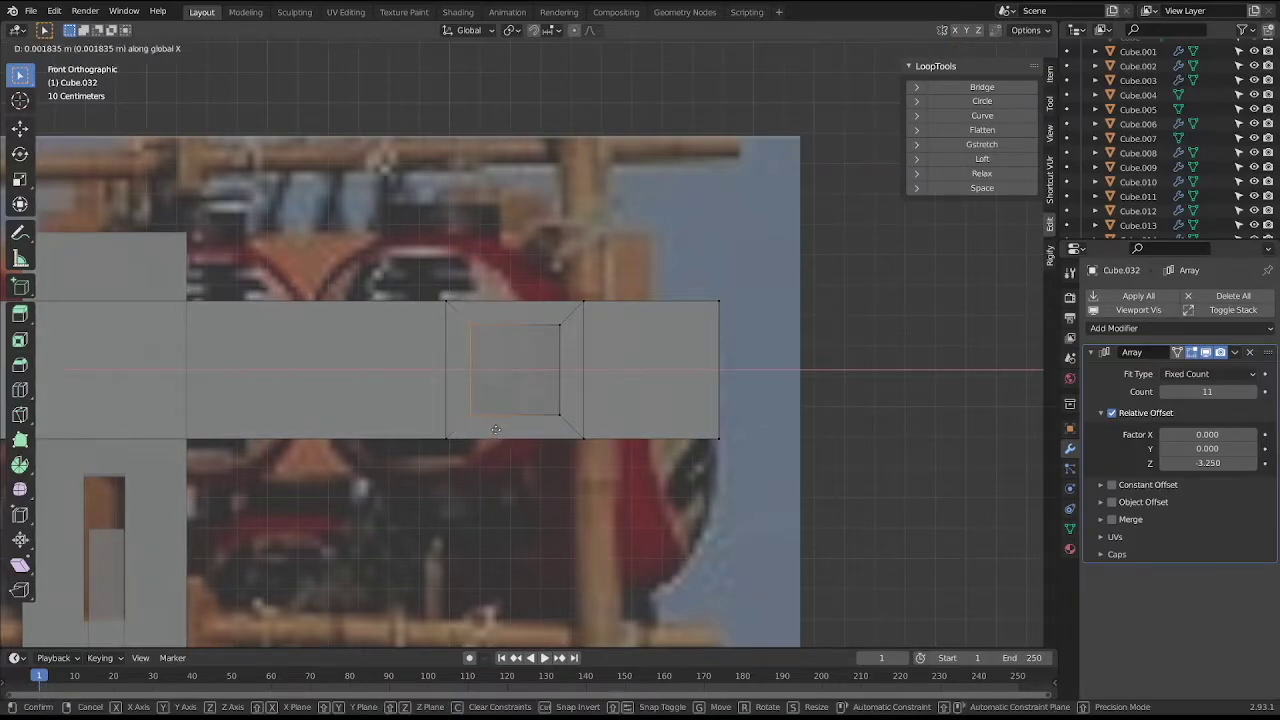
click(505, 429)
drag(547, 312, 570, 428)
key(g)
key(x)
click(562, 427)
Lower the inner square's top edge and raise its bottom edge along Z.
drag(458, 310, 560, 345)
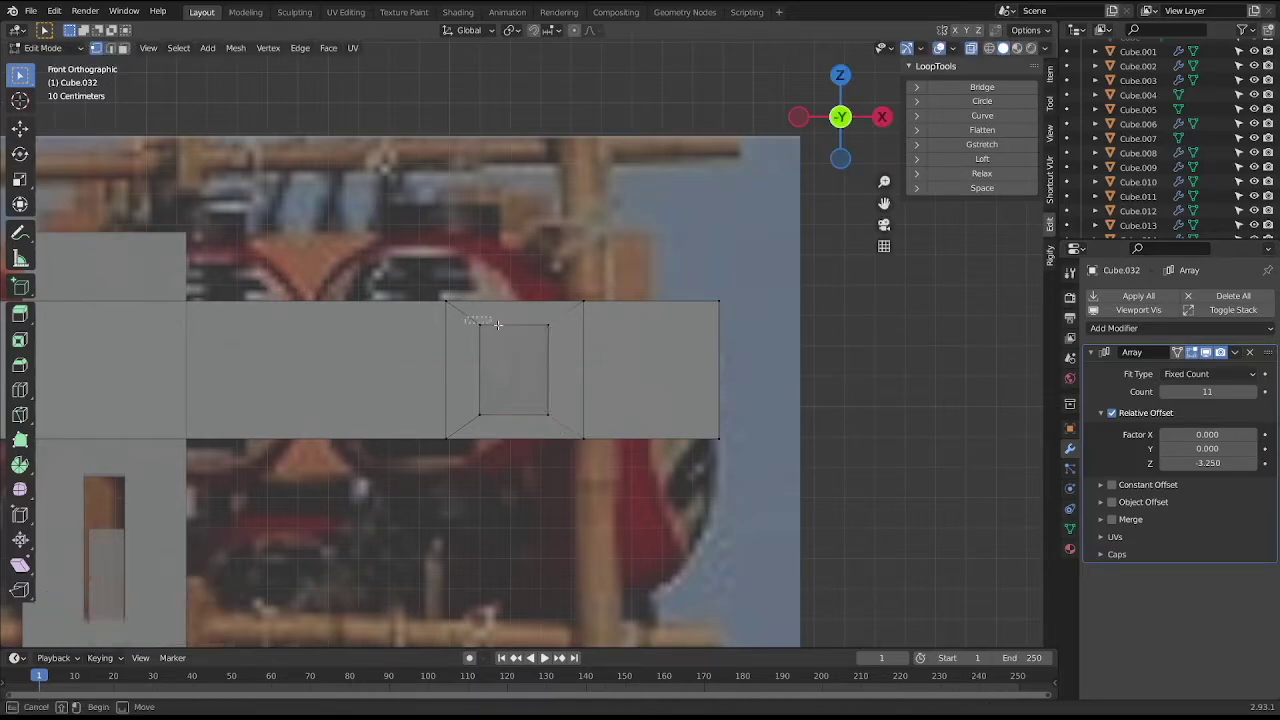
key(g)
key(z)
click(566, 364)
drag(450, 402, 562, 432)
key(g)
key(z)
click(562, 414)
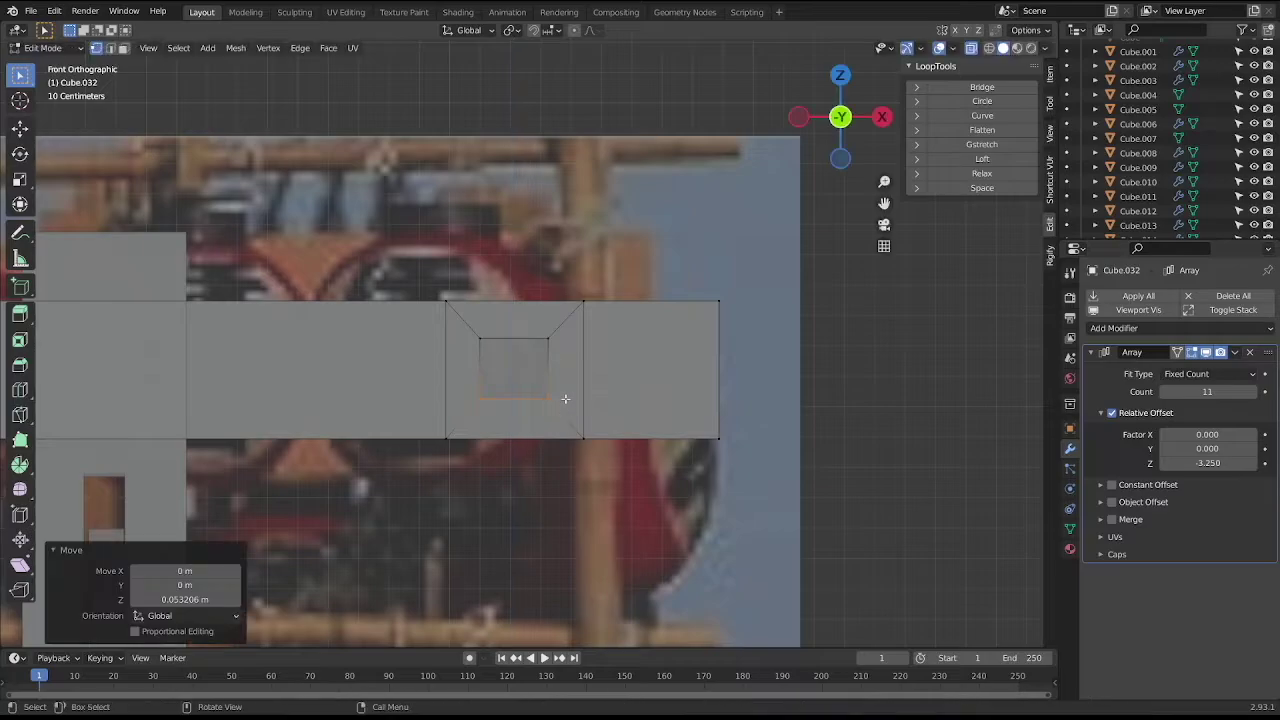
Return to Object Mode and inspect the Cube.035 arrayed bars from the front.
key(Tab)
scroll(572, 381, down, 3)
mouse_move(665, 423)
middle_down()
mouse_move(675, 457)
mouse_move(669, 437)
mouse_move(689, 420)
middle_up()
click(570, 343)
key(KP_1)
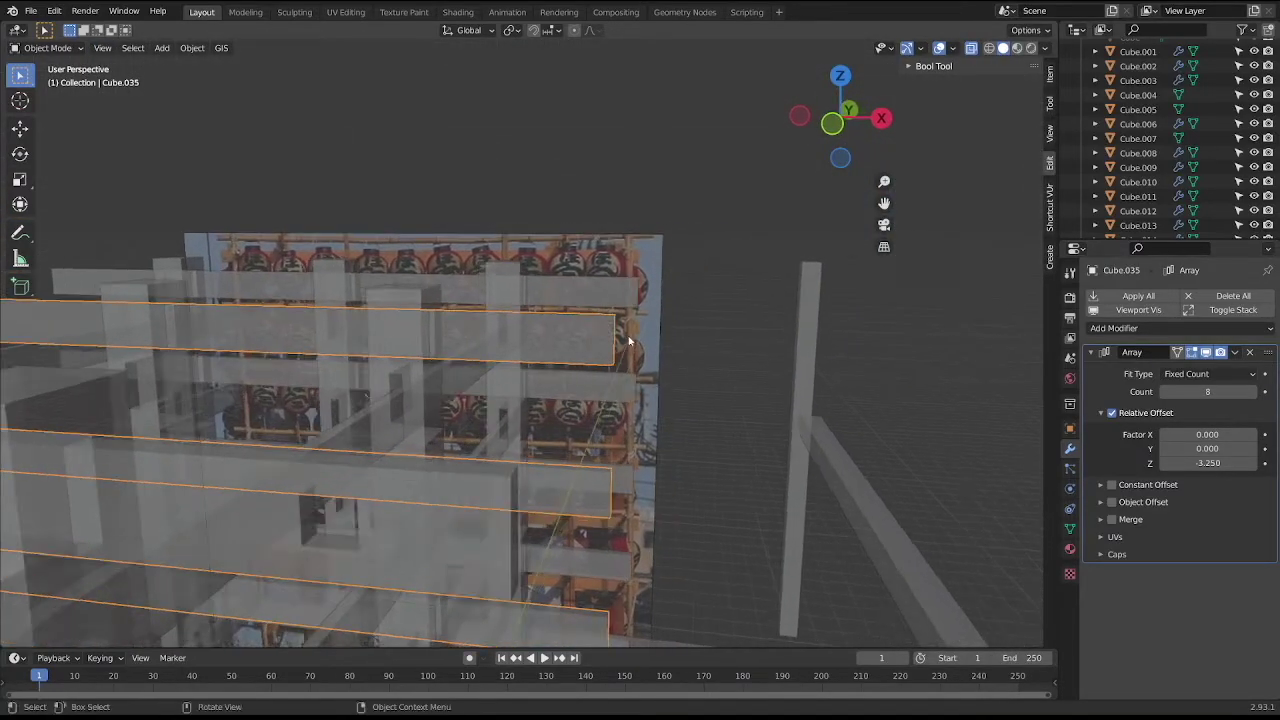
scroll(629, 341, up, 3)
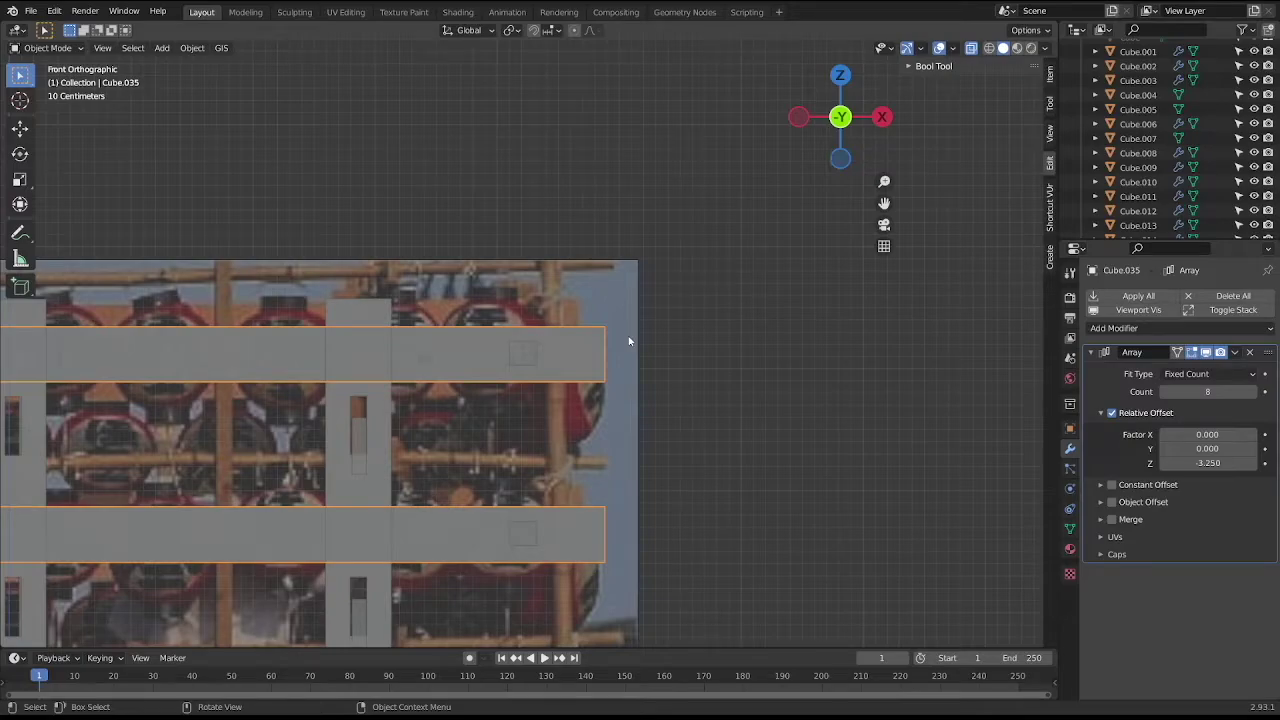
scroll(616, 343, up, 3)
mouse_move(616, 343)
middle_down()
mouse_move(611, 374)
mouse_move(487, 330)
mouse_move(506, 314)
mouse_move(556, 347)
middle_up()
Select the Cube.006 mirrored legs, then the Cube.007 horizontal bar.
scroll(610, 360, down, 3)
scroll(609, 342, down, 3)
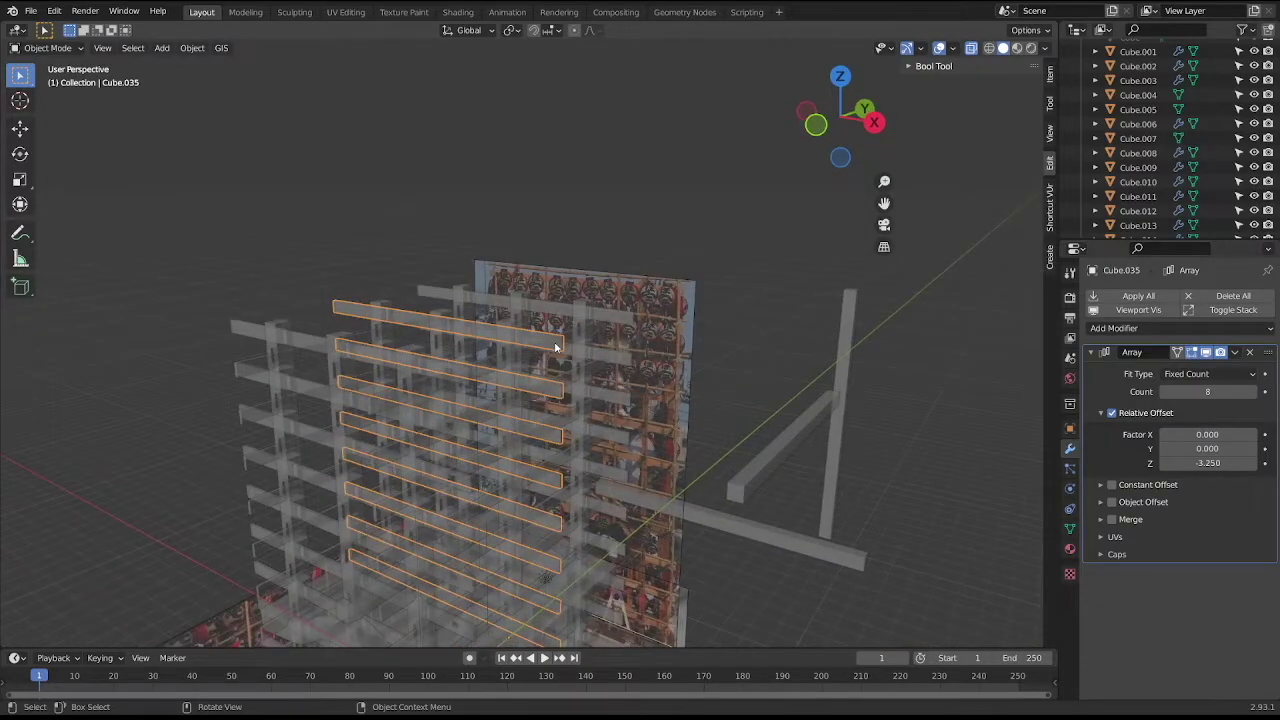
scroll(556, 347, down, 2)
scroll(545, 365, down, 2)
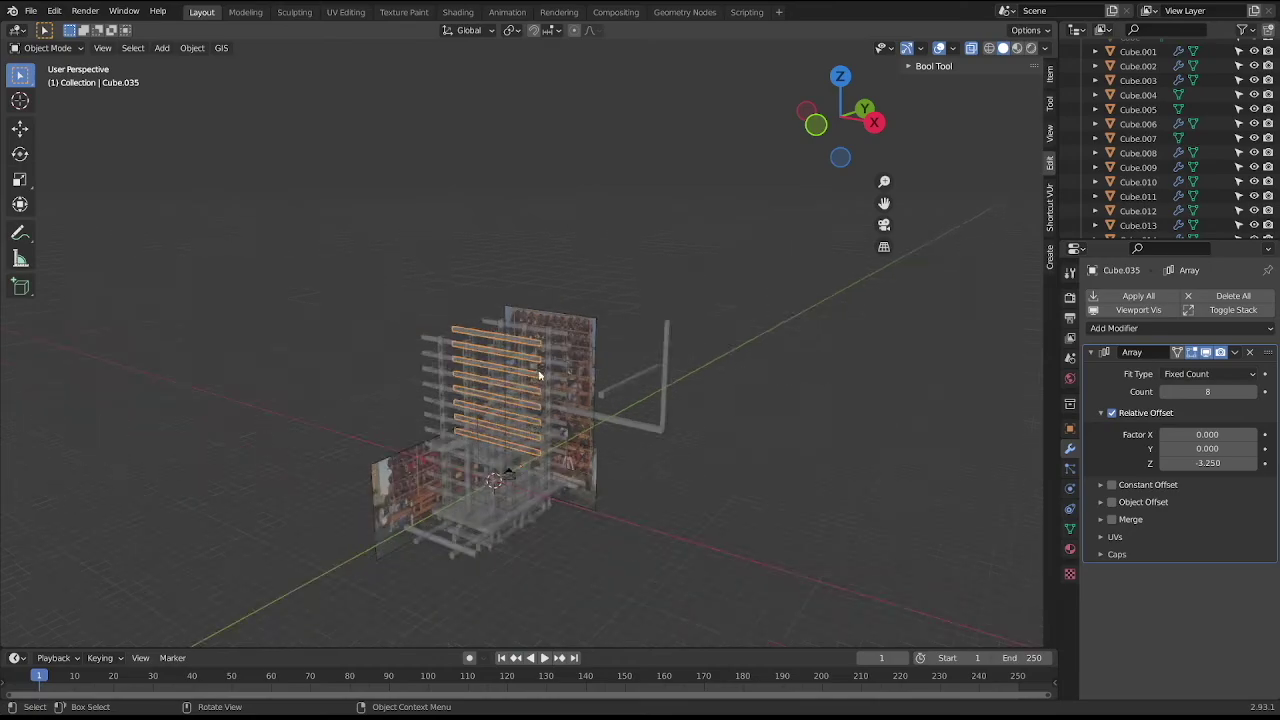
click(538, 521)
mouse_move(555, 511)
middle_down()
mouse_move(600, 586)
mouse_move(610, 565)
middle_up()
click(591, 371)
In the right side view, enter Edit Mode on Cube.007 and select the bar's end vertex.
key(KP_1)
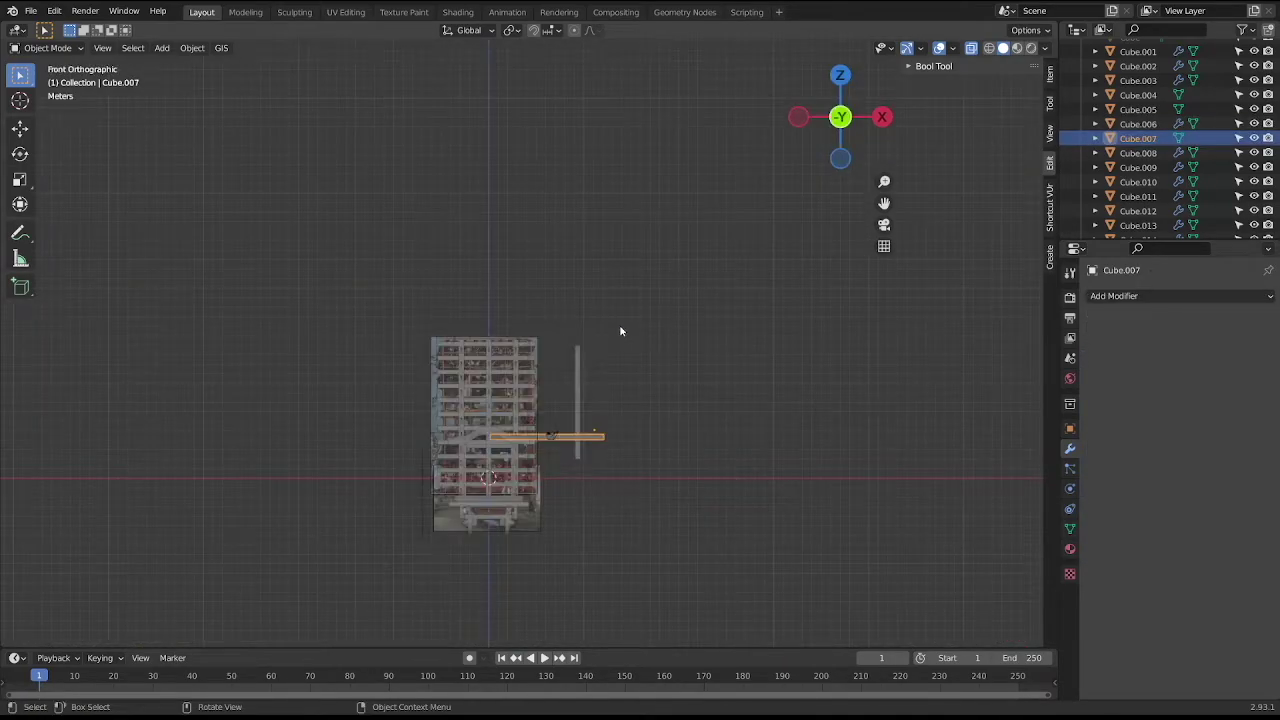
scroll(580, 455, up, 4)
scroll(571, 277, up, 3)
drag(455, 265, 535, 332)
key(KP_3)
scroll(578, 338, down, 2)
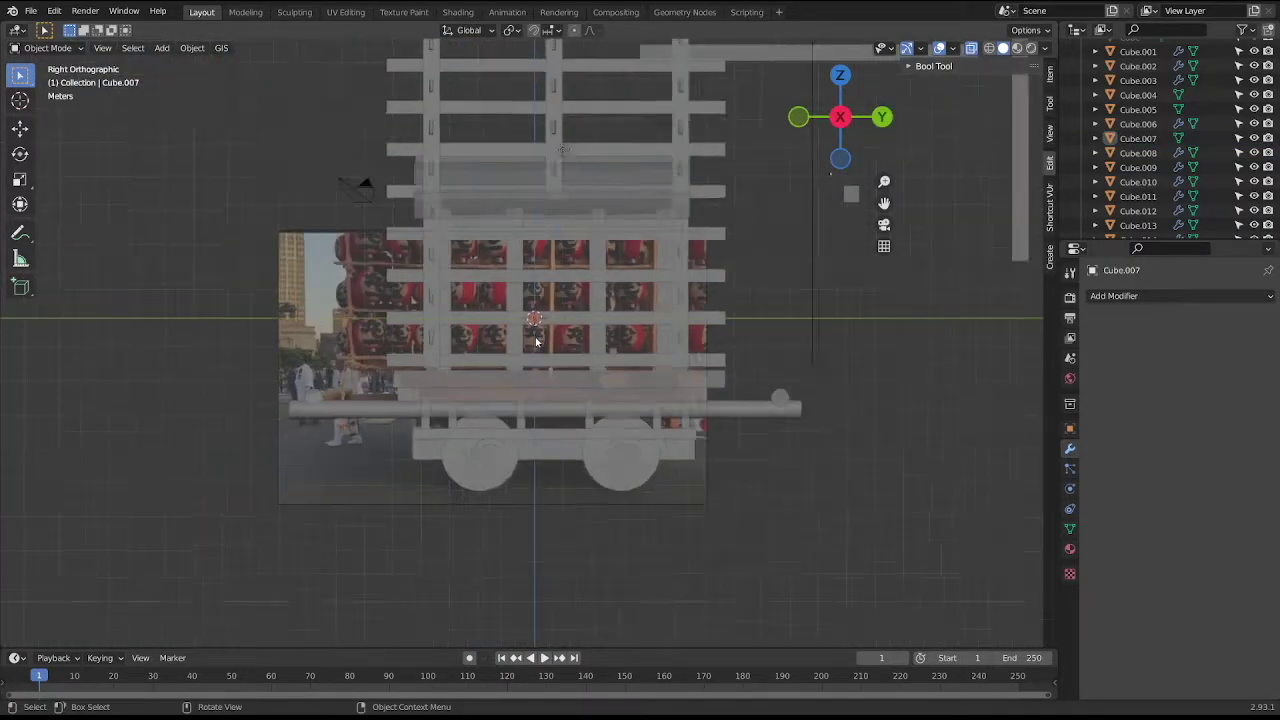
scroll(578, 338, down, 1)
key(Tab)
scroll(575, 330, up, 3)
scroll(560, 300, up, 6)
drag(543, 196, 590, 283)
scroll(600, 295, down, 7)
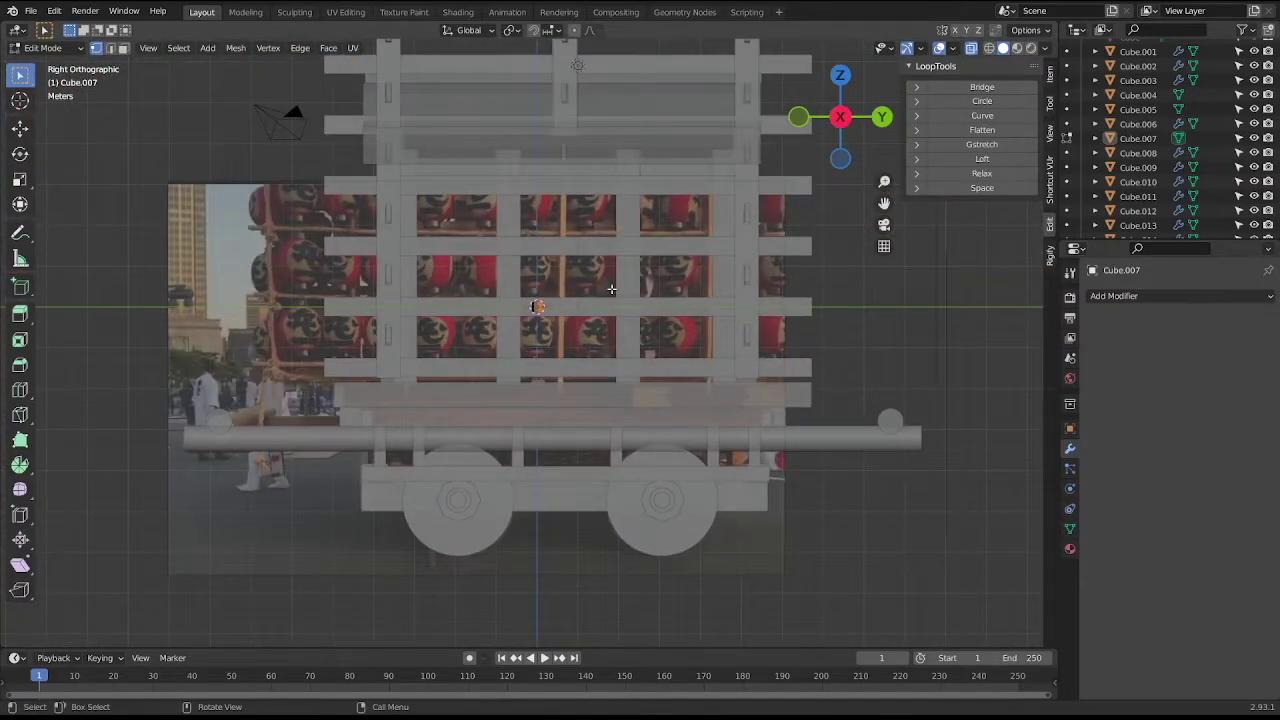
Extrude two new edges along Y from the bar's end vertex.
key(e)
key(y)
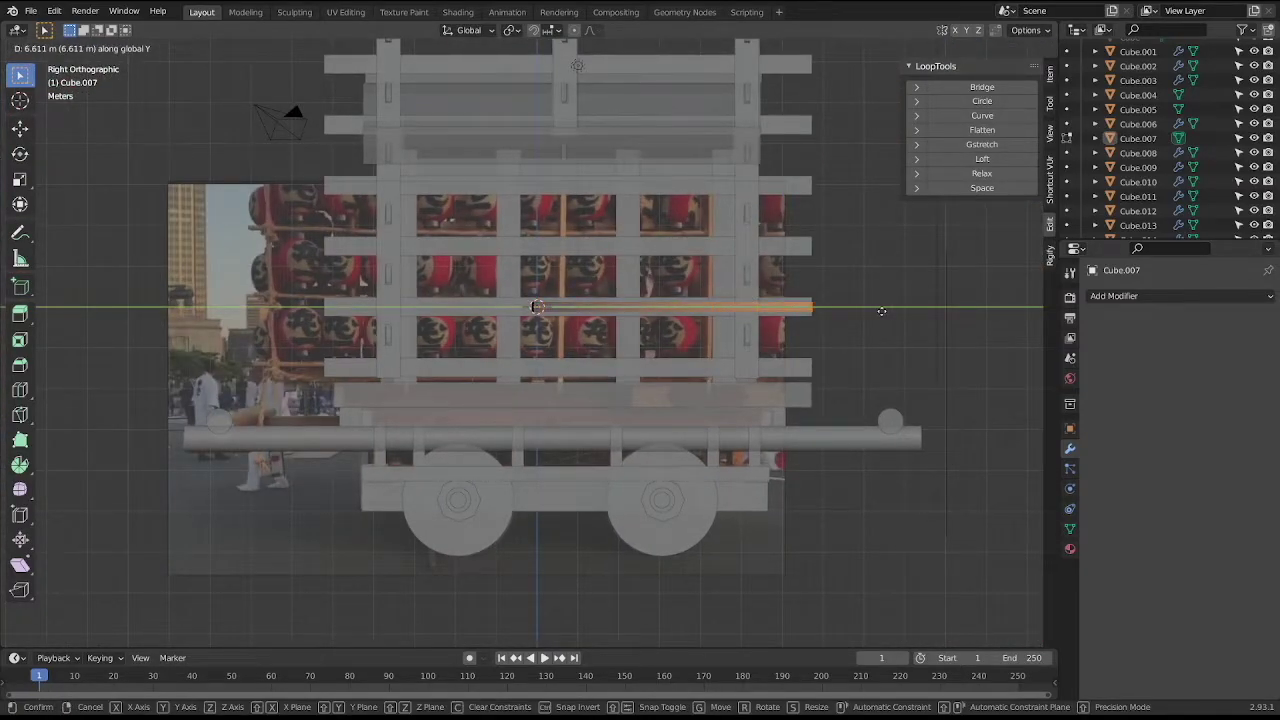
click(881, 311)
click(537, 305)
key(e)
key(y)
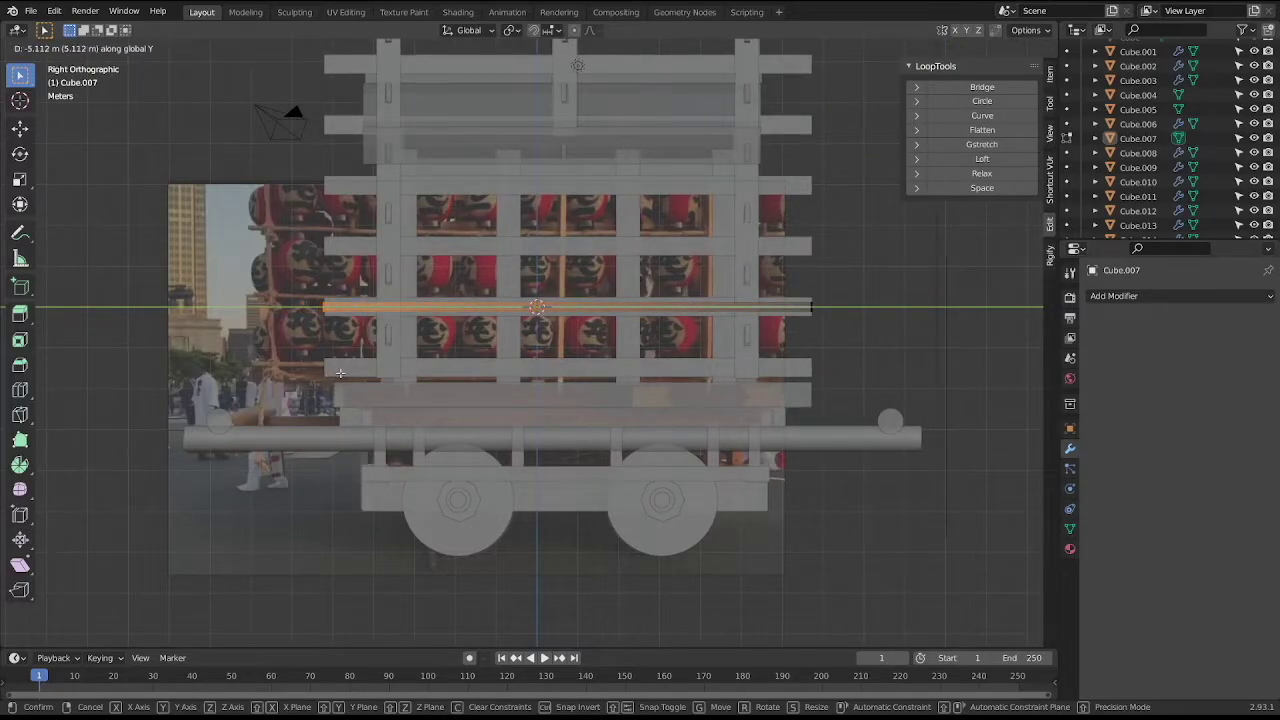
click(340, 373)
middle_drag(340, 373, 369, 339)
key(KP_1)
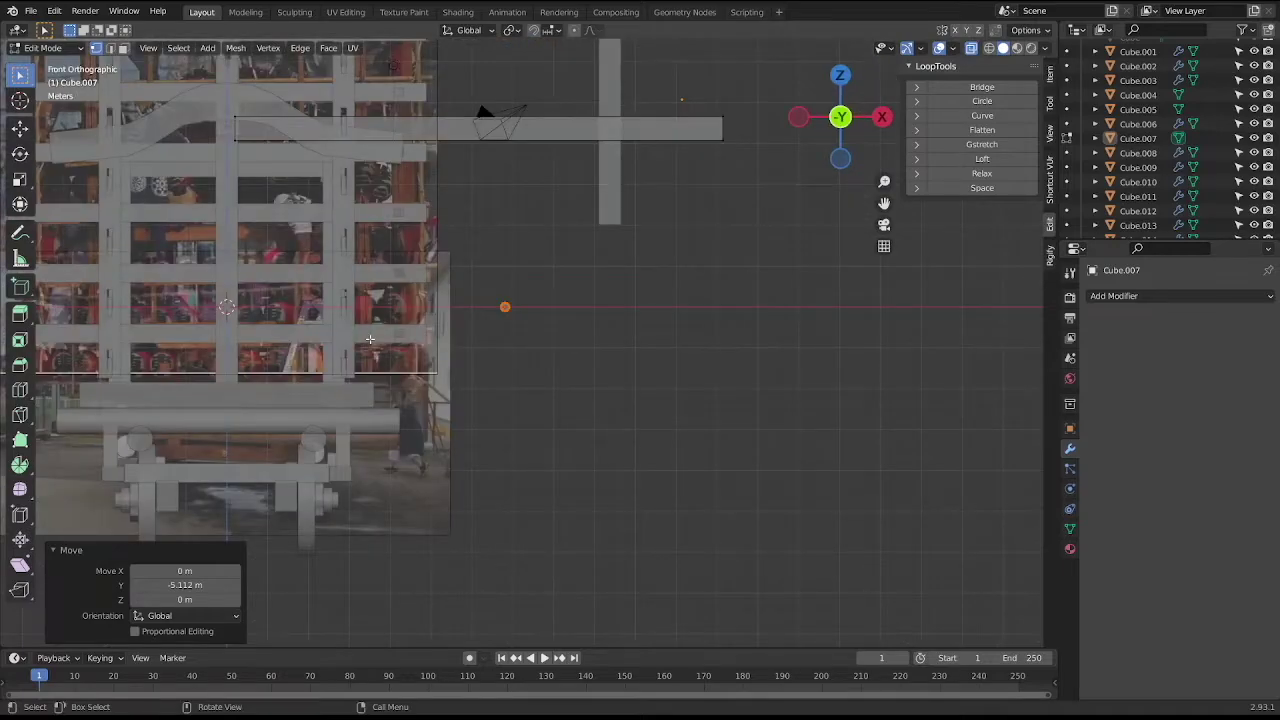
In Object Mode, shift the Cube.007 piece left along X.
key(Tab)
scroll(356, 330, down, 1)
key(g)
key(x)
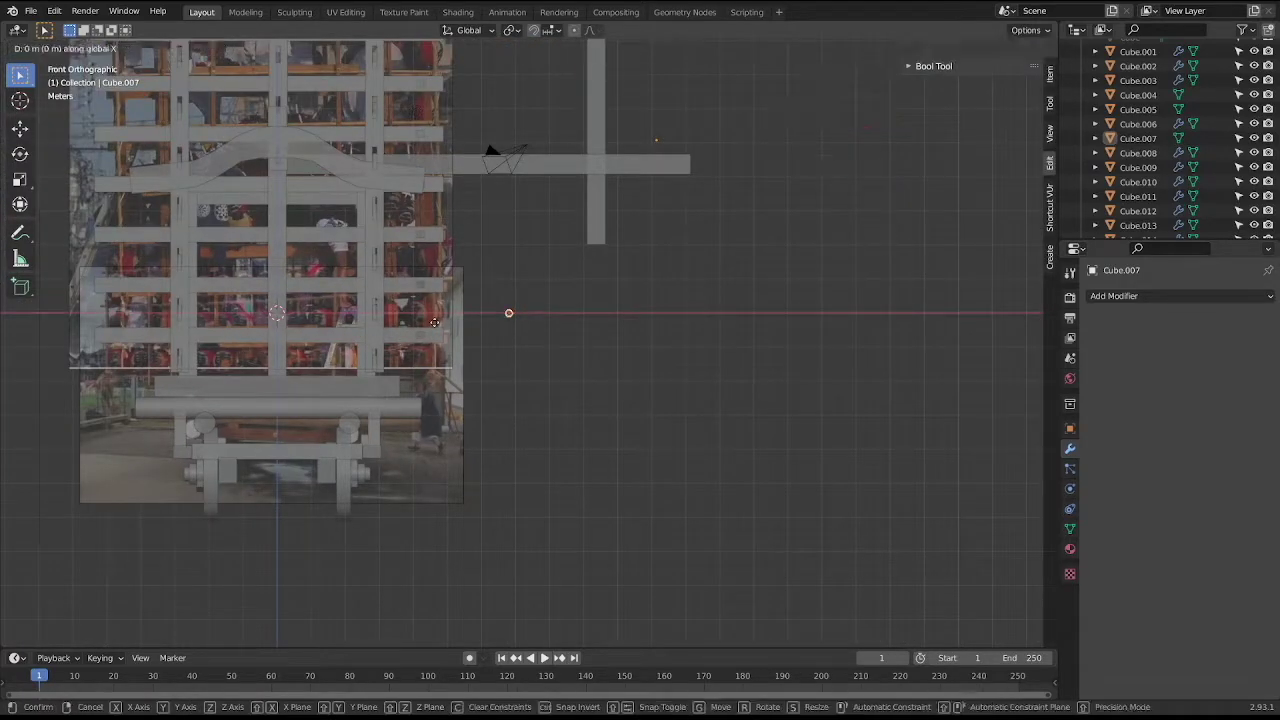
click(360, 322)
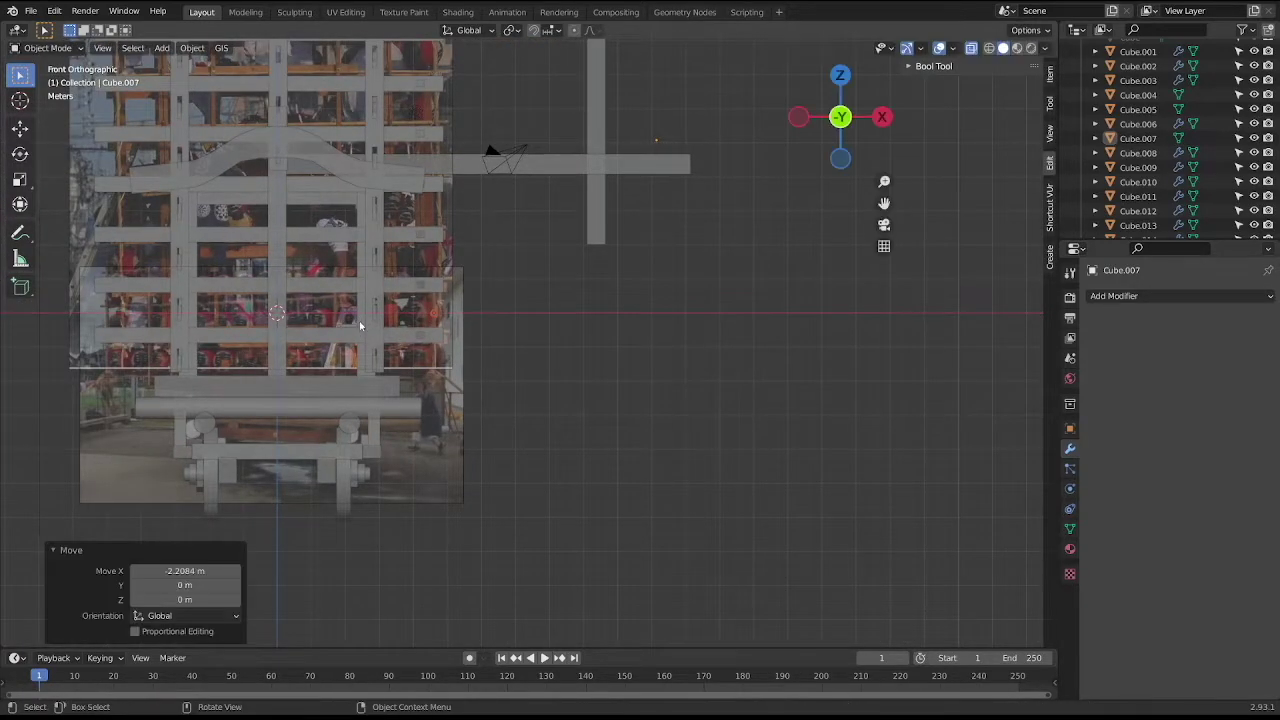
shift+middle_drag(359, 321, 365, 358)
key(g)
key(x)
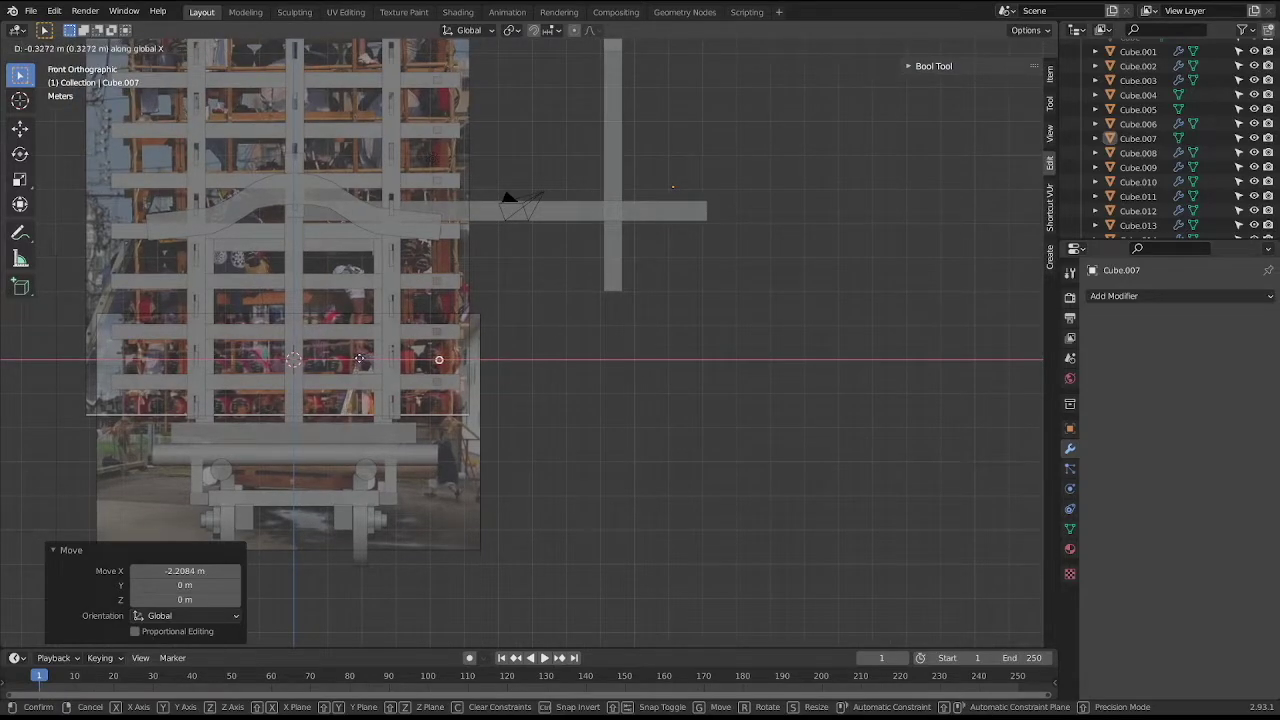
click(432, 365)
Raise the Cube.007 piece along Z to 7.3776 m.
key(g)
key(z)
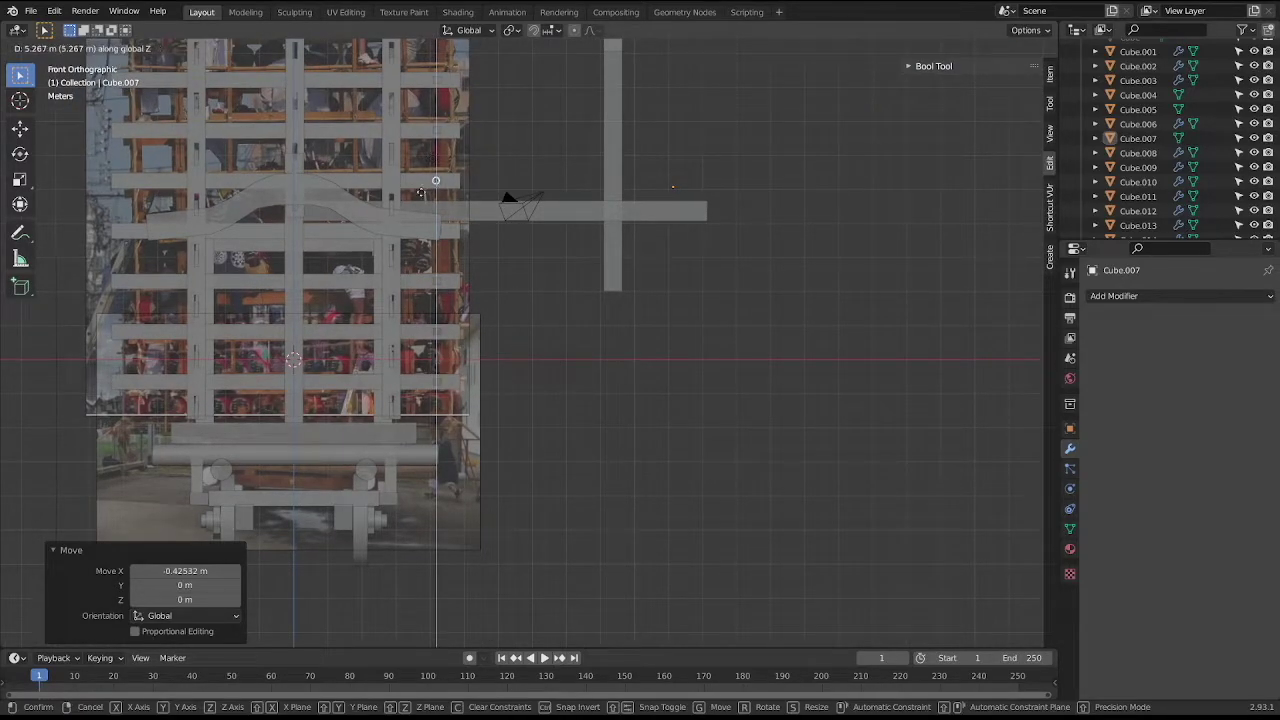
click(417, 143)
shift+middle_drag(417, 143, 422, 387)
key(g)
key(z)
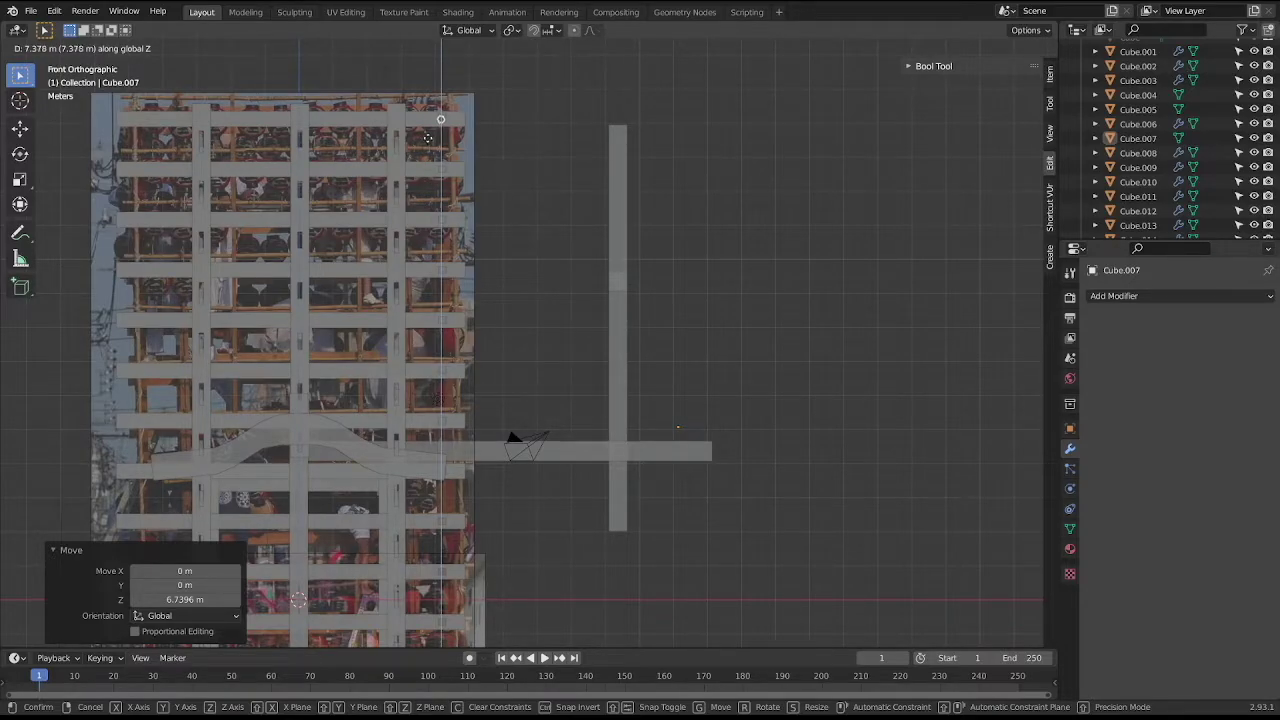
click(427, 138)
Turn the X-ray display off and view the frame up close in perspective.
mouse_move(428, 134)
middle_down()
mouse_move(503, 236)
mouse_move(514, 314)
middle_up()
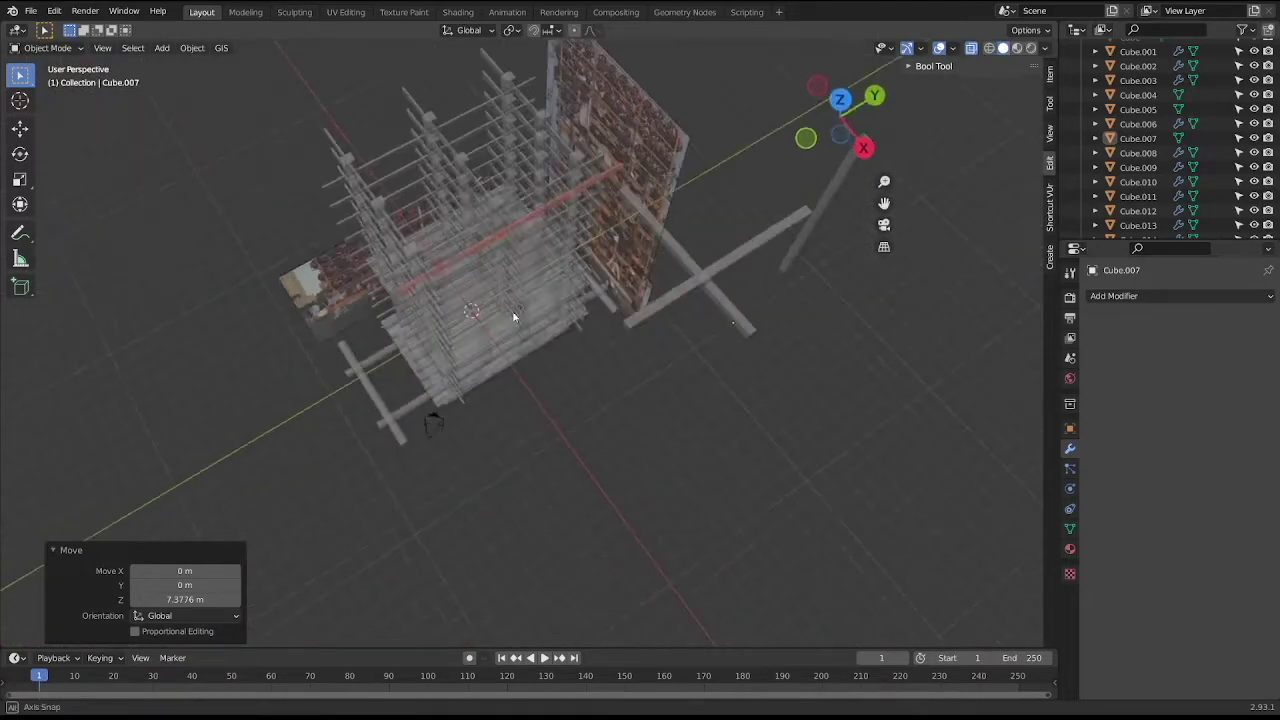
click(555, 353)
key(alt+z)
click(587, 430)
mouse_move(587, 430)
middle_down()
mouse_move(632, 331)
mouse_move(684, 334)
mouse_move(597, 341)
middle_up()
scroll(618, 372, up, 3)
scroll(613, 330, up, 3)
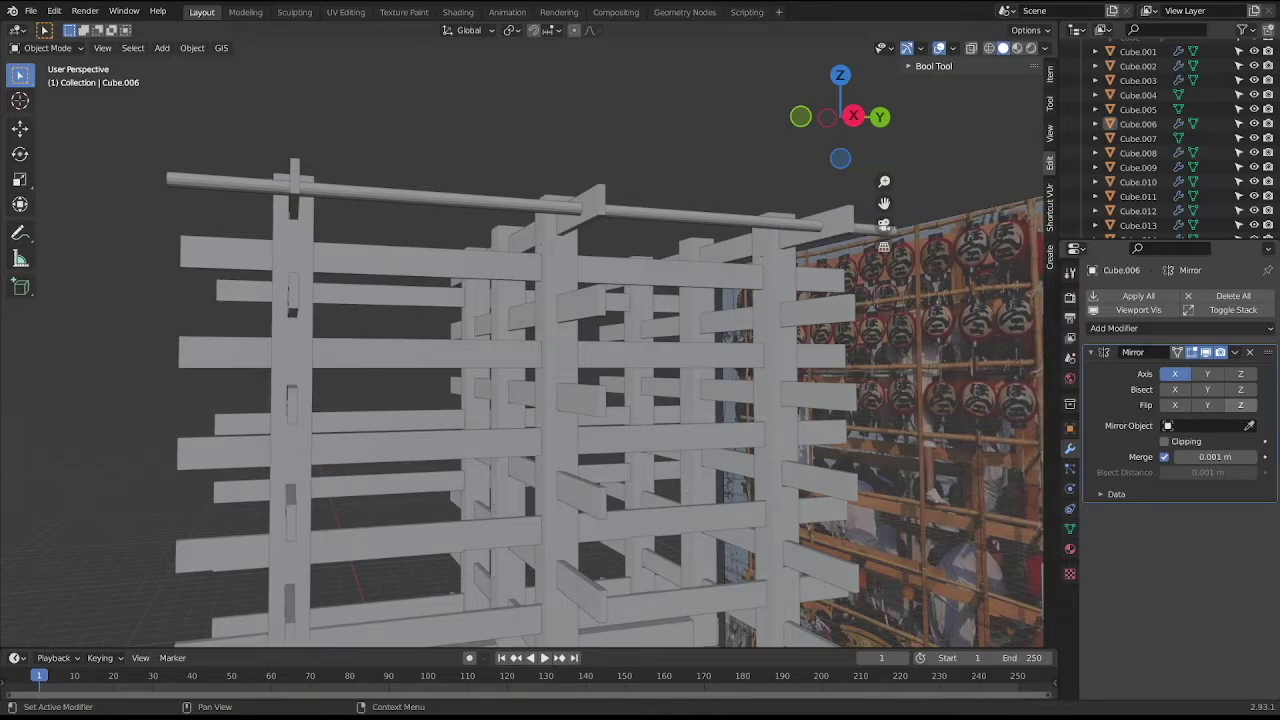
Select the Cylinder's whole mesh in Edit Mode and scale it down to 0.531.
click(380, 190)
middle_drag(380, 190, 379, 198)
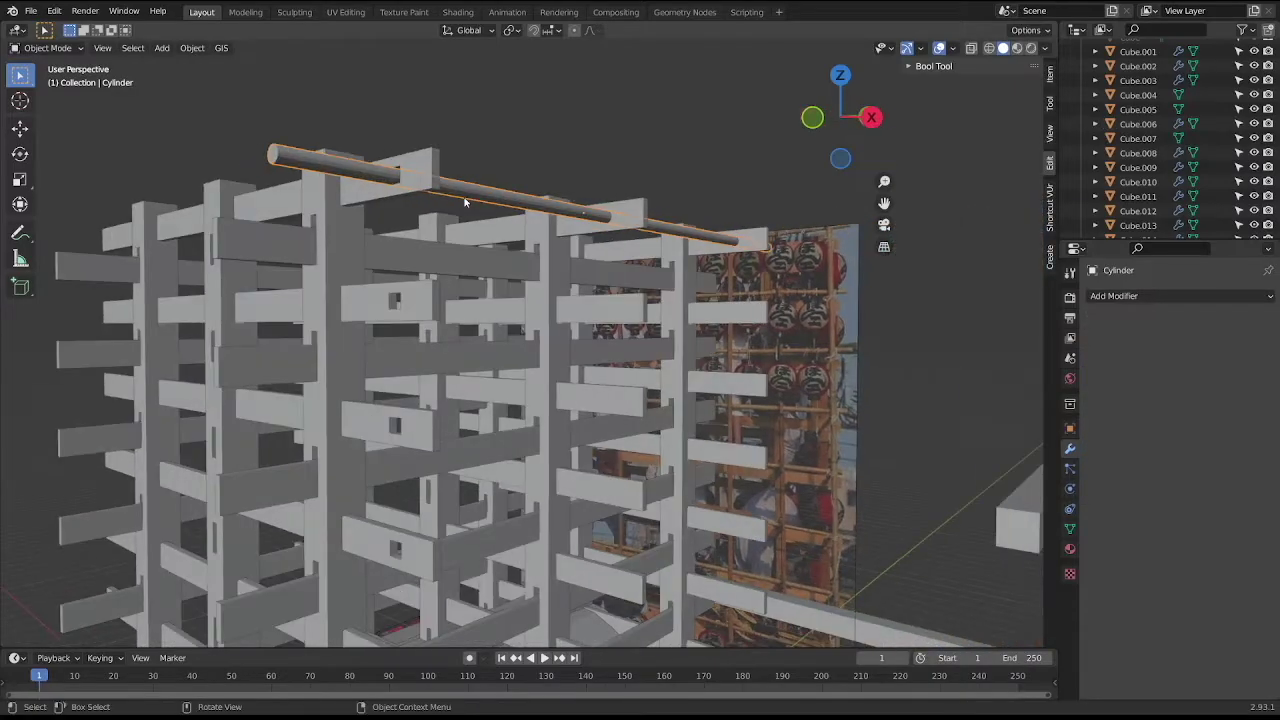
key(Tab)
mouse_move(608, 200)
middle_down()
mouse_move(704, 232)
mouse_move(773, 175)
middle_up()
key(l)
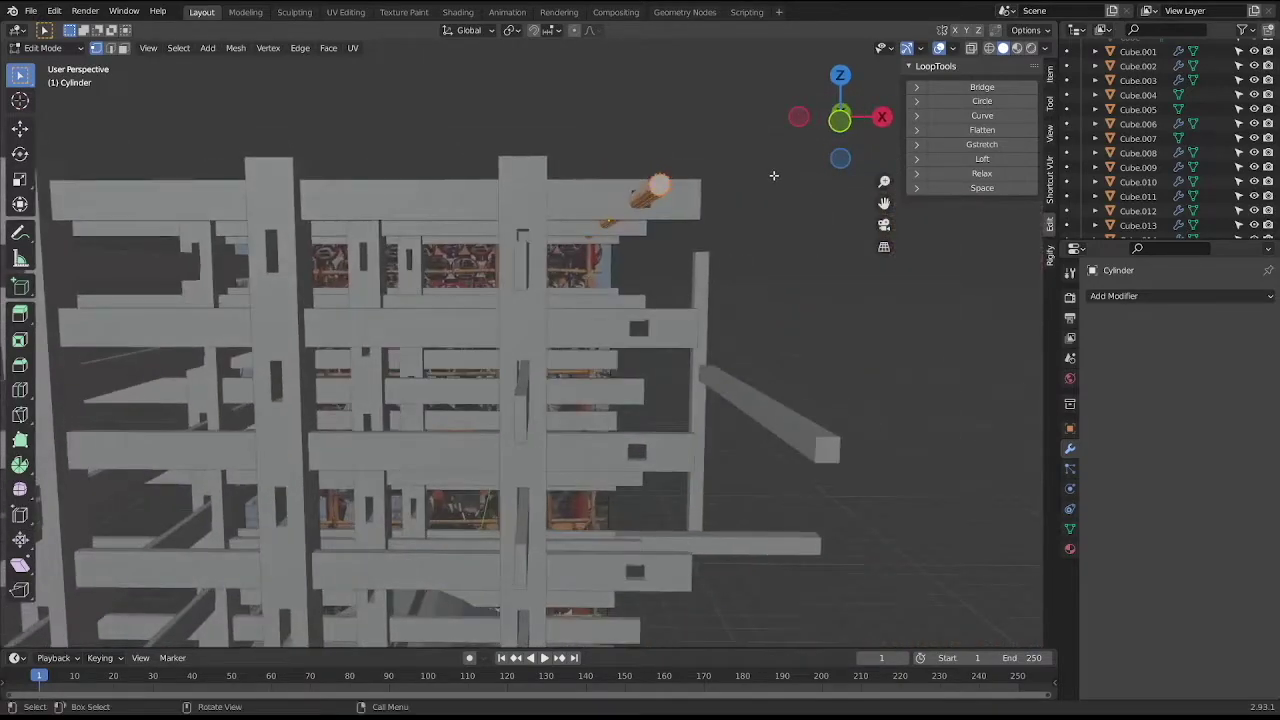
key(KP_1)
key(s)
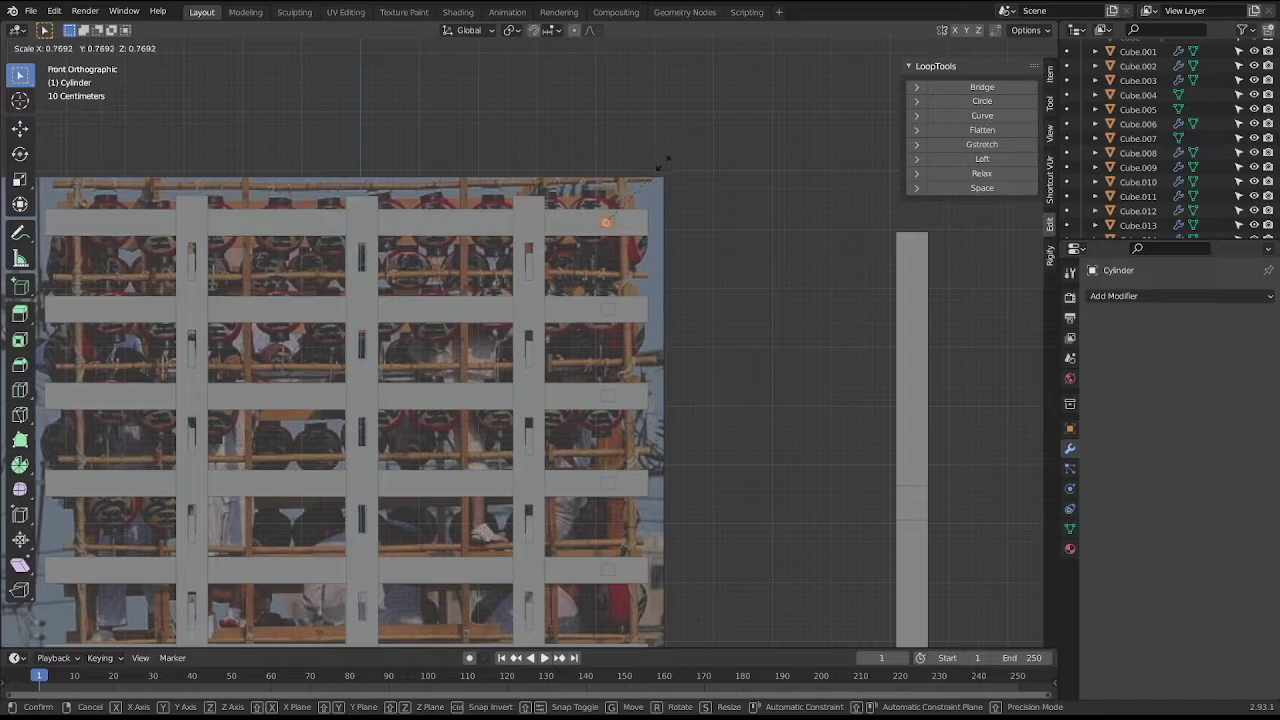
click(642, 178)
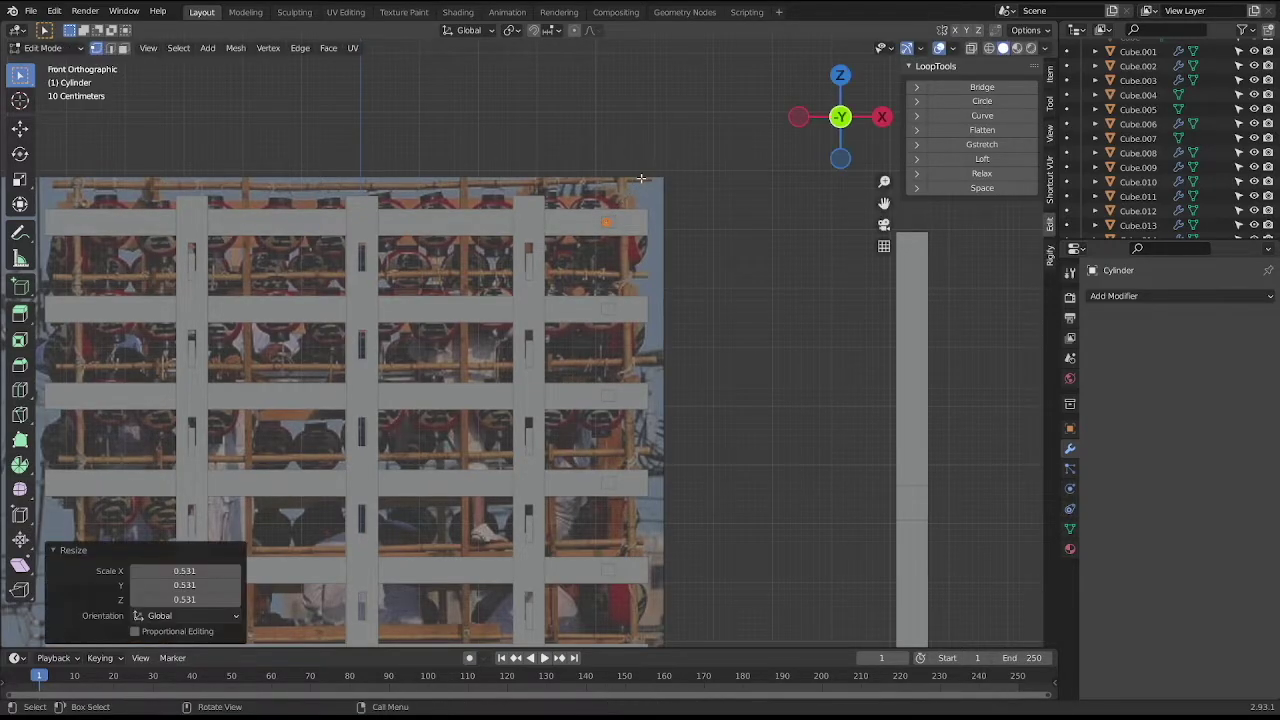
From the right side with X-ray on, extend the rod's left end along Y.
middle_drag(670, 205, 531, 217)
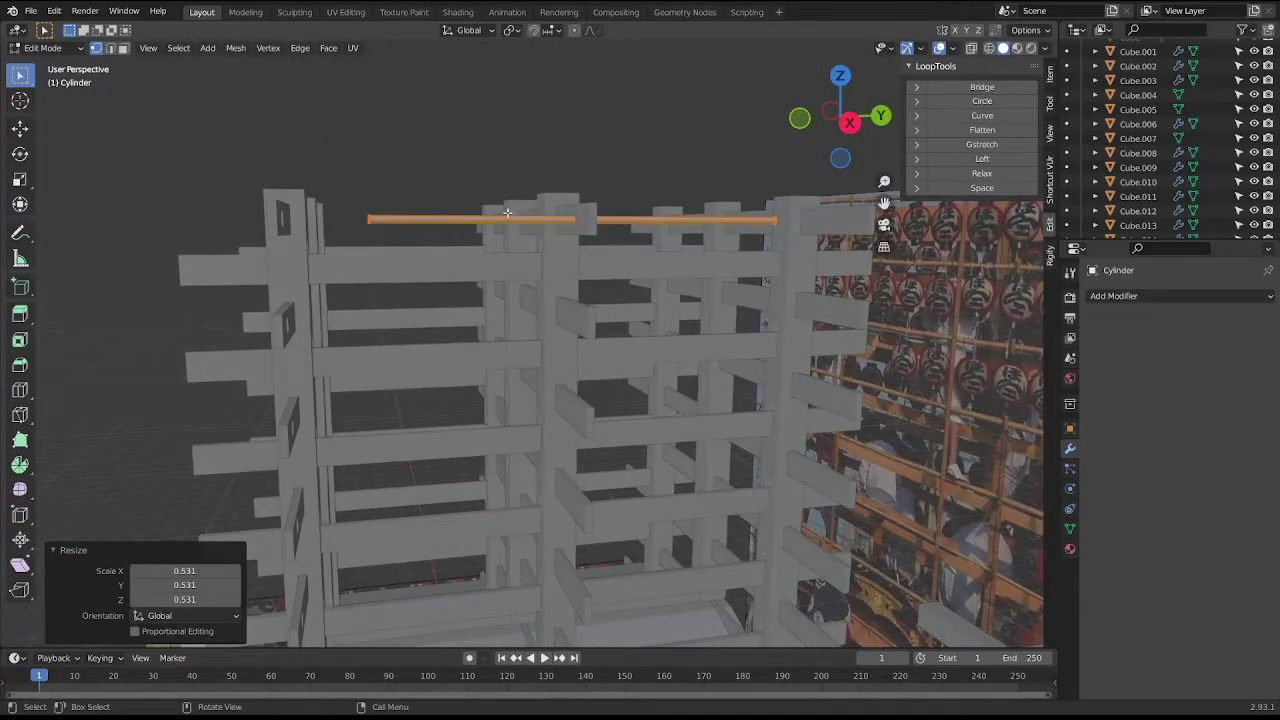
key(KP_3)
mouse_move(305, 180)
mouse_down()
mouse_move(366, 260)
mouse_move(385, 232)
mouse_up()
key(g)
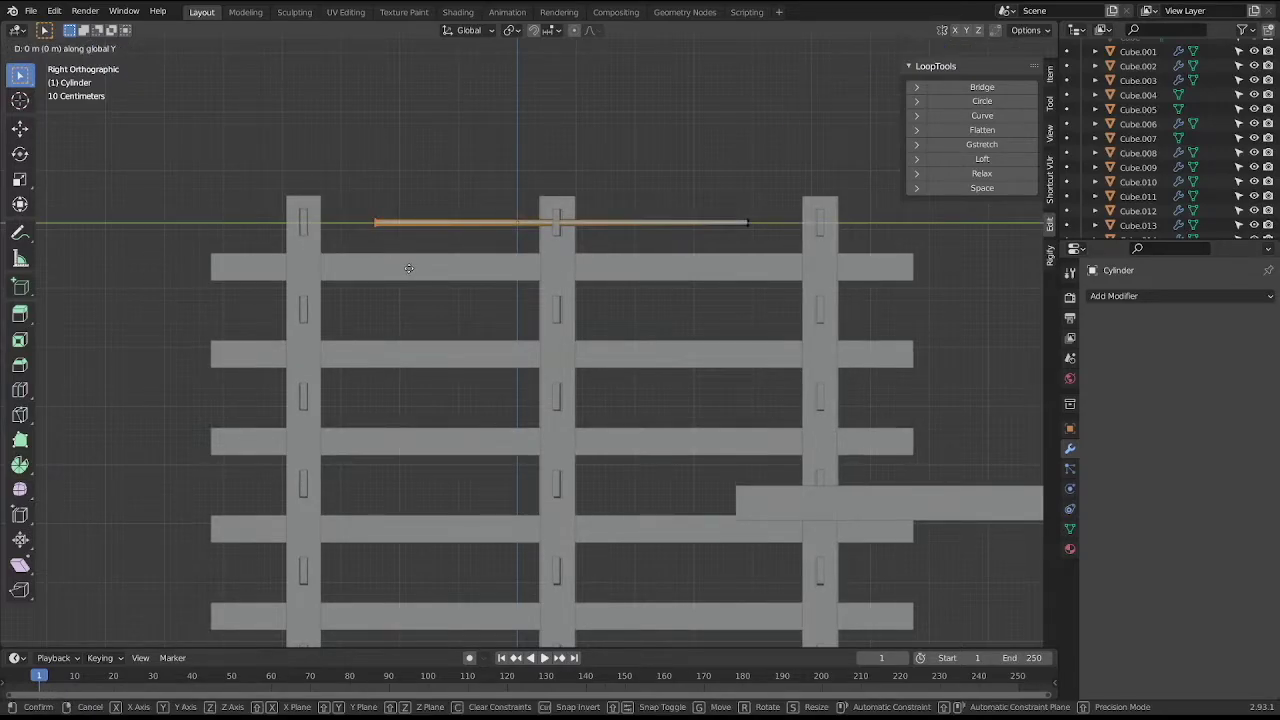
key(Escape)
key(alt+z)
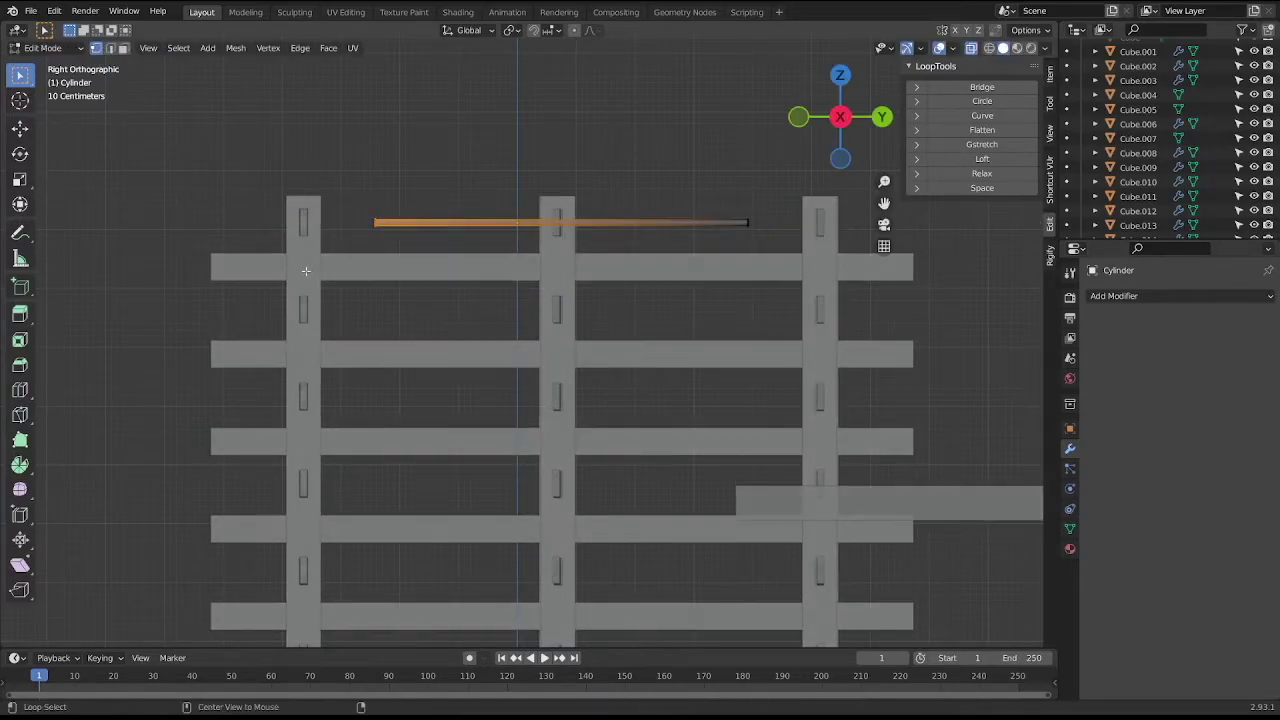
drag(336, 181, 406, 264)
key(g)
key(y)
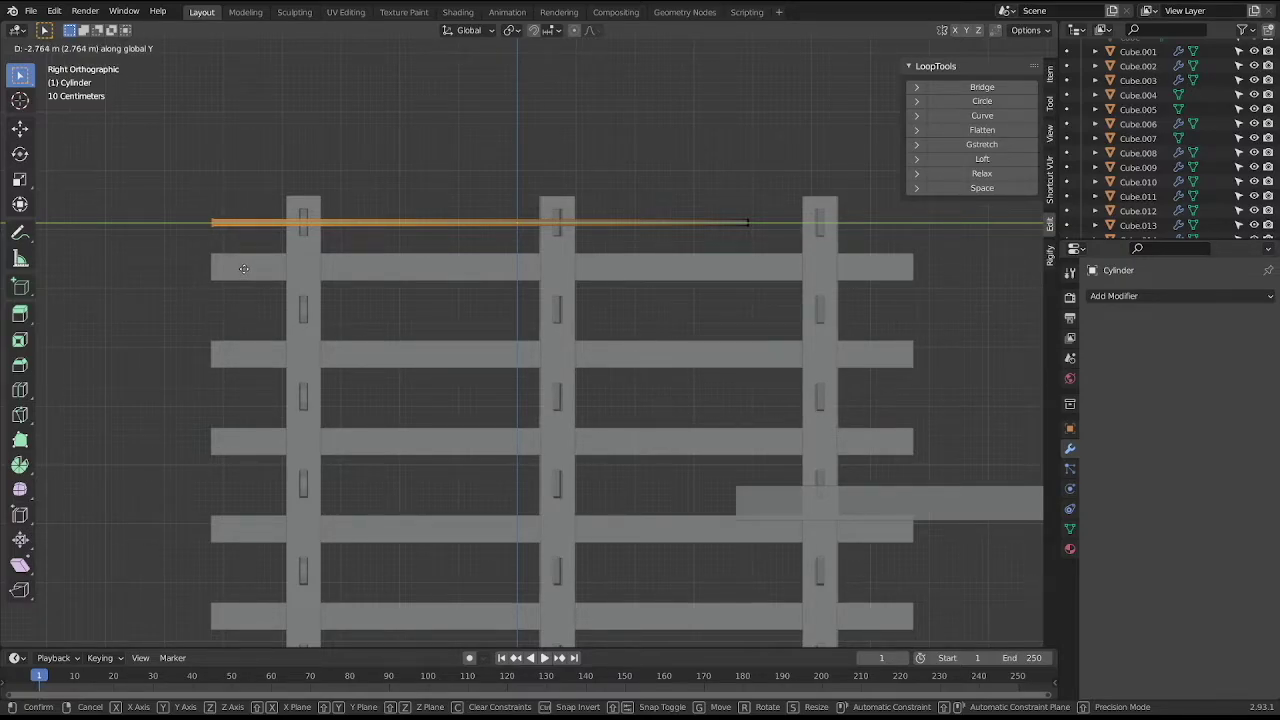
click(243, 268)
Extend the rod's right end along Y to span the rack.
shift+middle_drag(531, 323, 433, 367)
drag(567, 225, 688, 310)
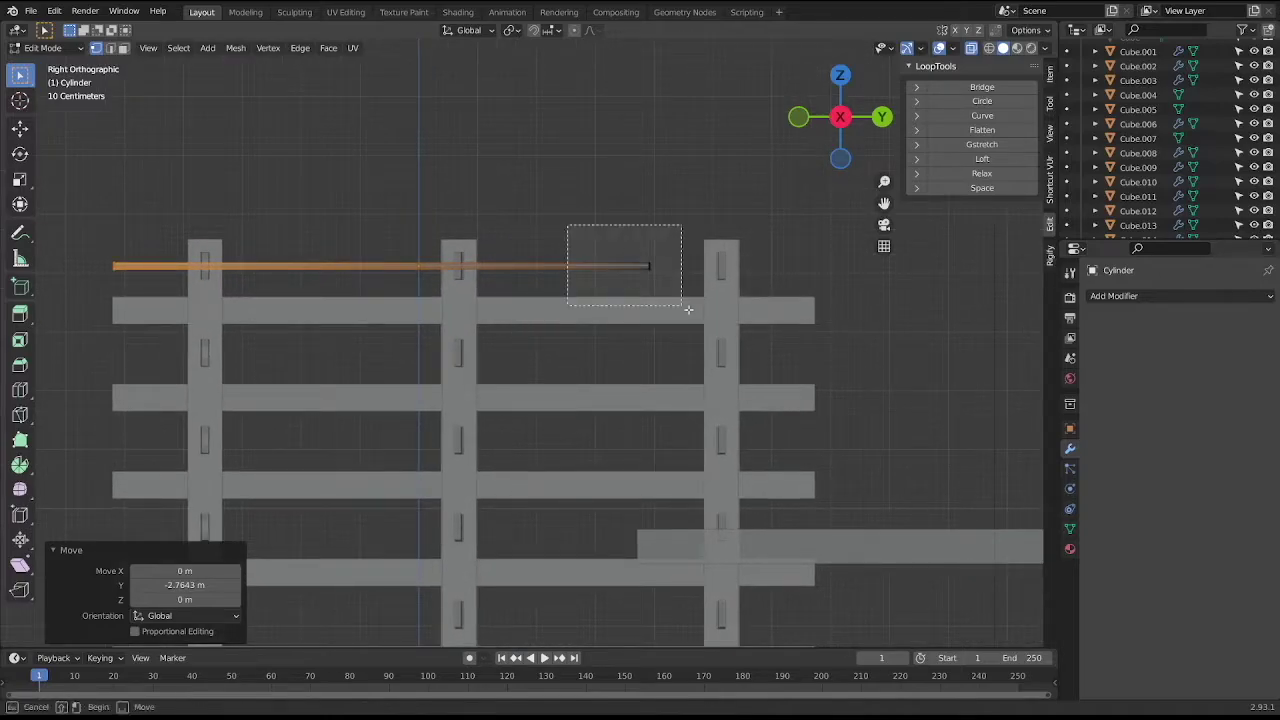
key(g)
key(y)
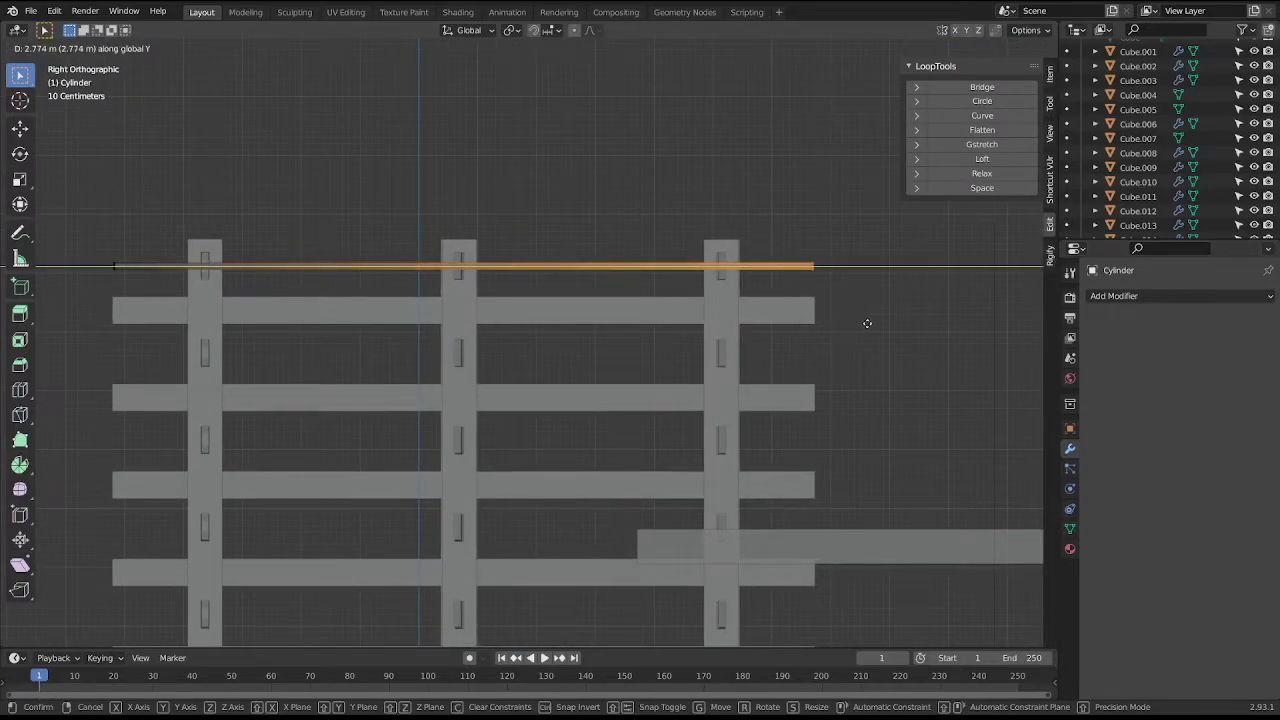
click(867, 323)
Back in Object Mode, check the thin rod's placement from above the rack.
key(Tab)
scroll(858, 314, down, 3)
mouse_move(448, 203)
middle_down()
mouse_move(555, 237)
mouse_move(573, 212)
middle_up()
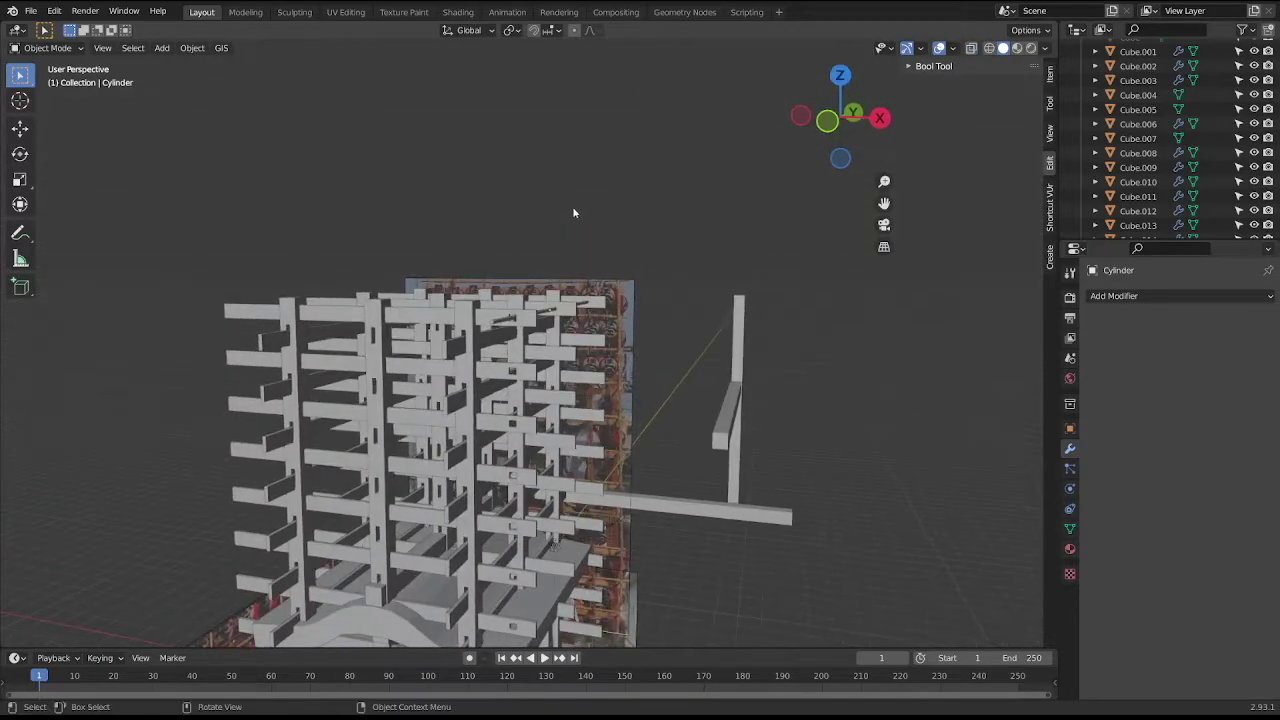
scroll(574, 220, up, 2)
scroll(560, 245, up, 3)
click(445, 242)
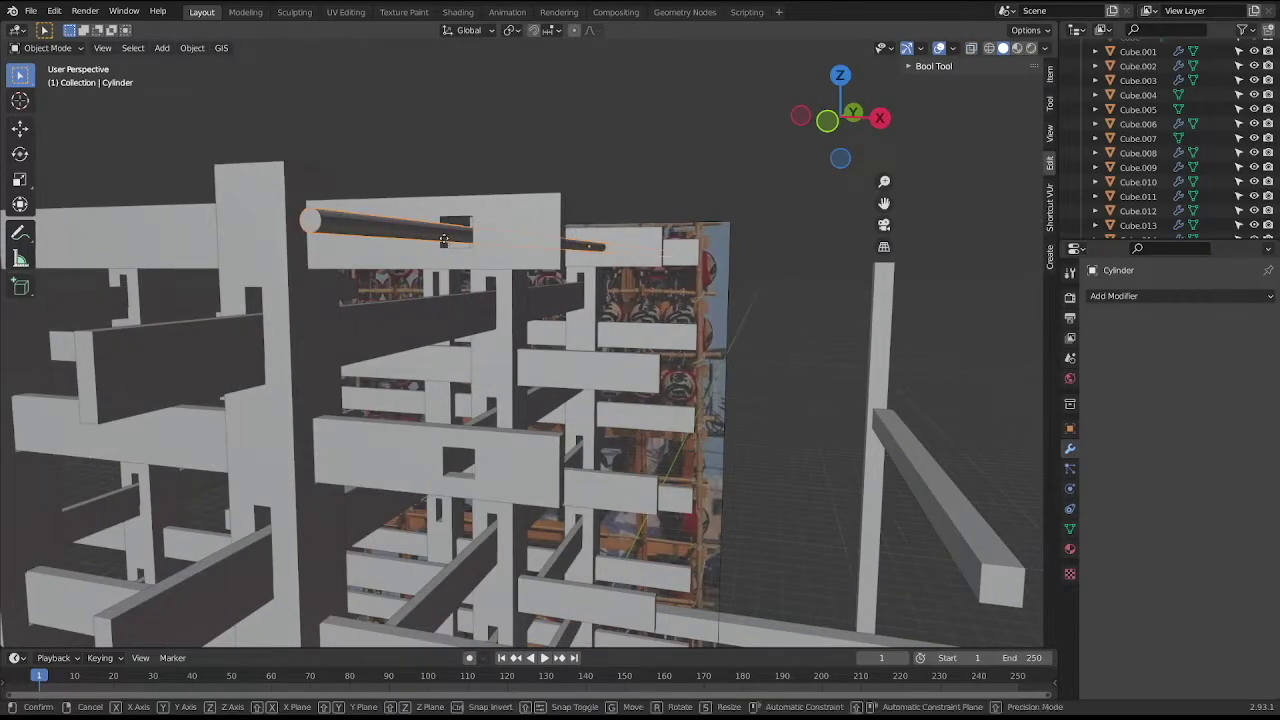
key(Tab)
mouse_move(688, 348)
middle_down()
mouse_move(704, 377)
mouse_move(706, 351)
mouse_move(697, 377)
mouse_move(673, 358)
middle_up()
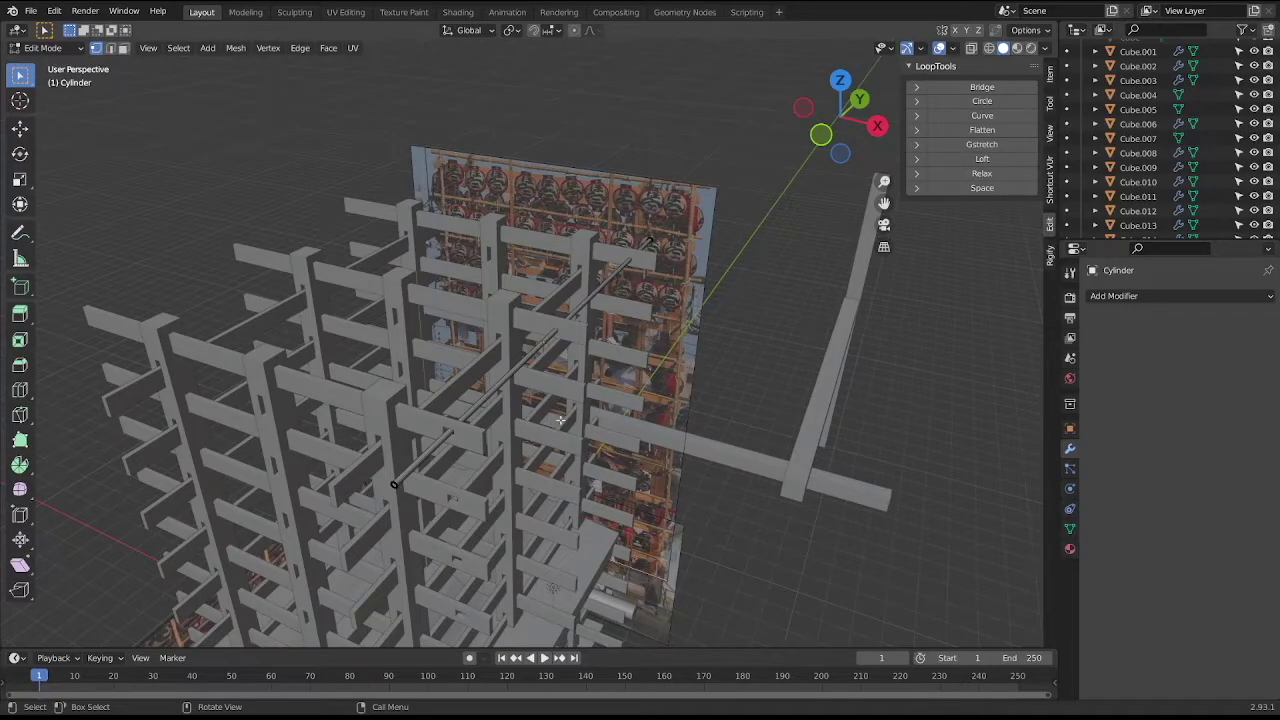
key(Tab)
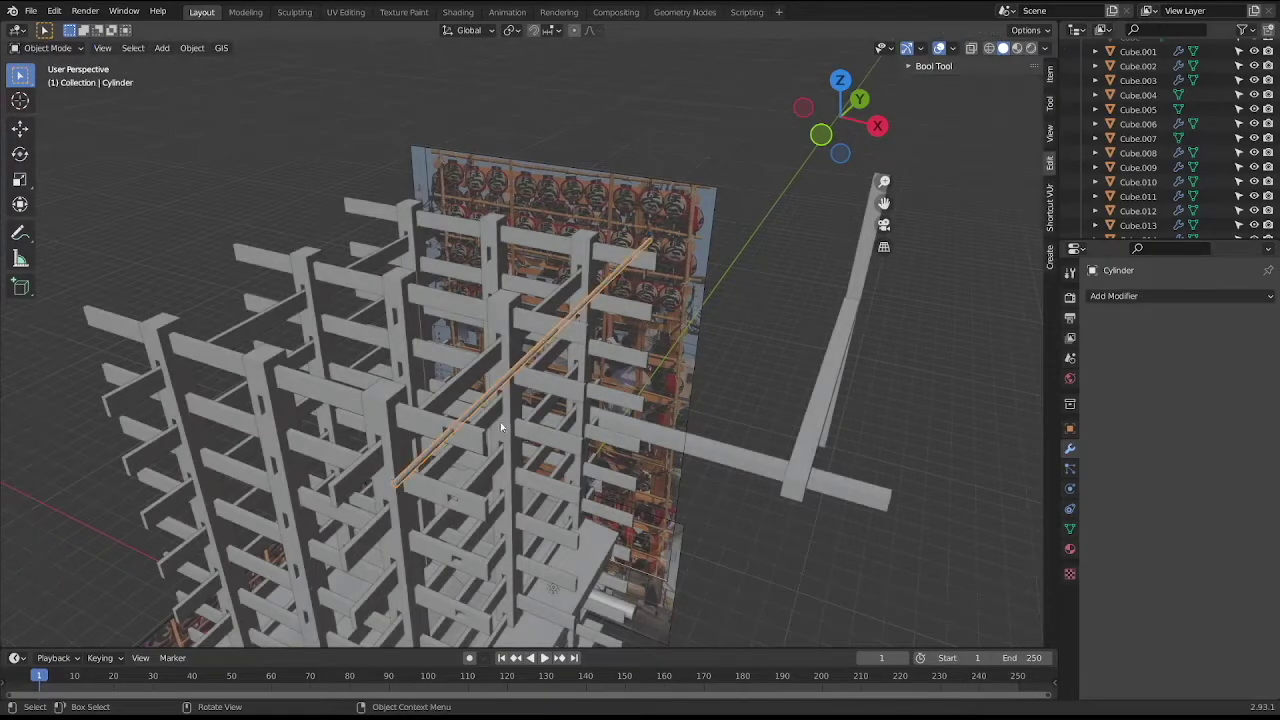
Delete the Cube.033 and Cube.035 beam stacks.
click(466, 443)
mouse_move(466, 443)
middle_down()
mouse_move(547, 405)
mouse_move(534, 325)
middle_up()
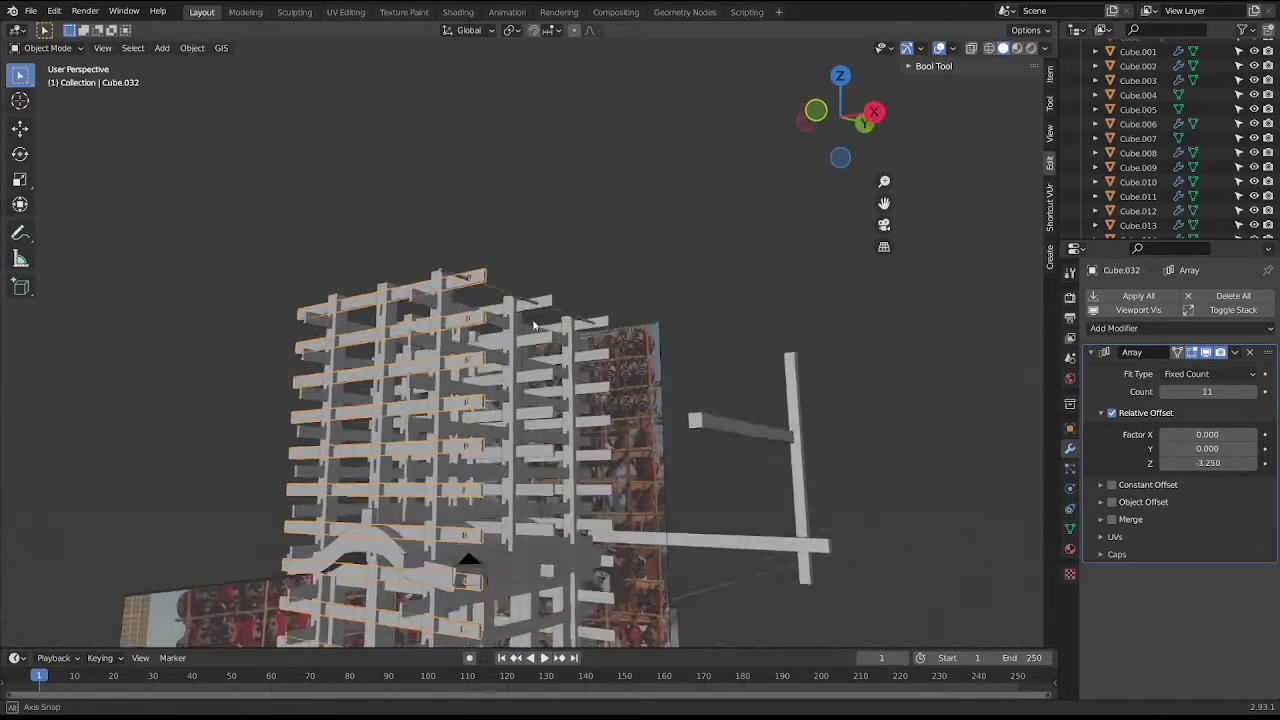
scroll(540, 350, down, 2)
scroll(546, 375, down, 2)
click(541, 346)
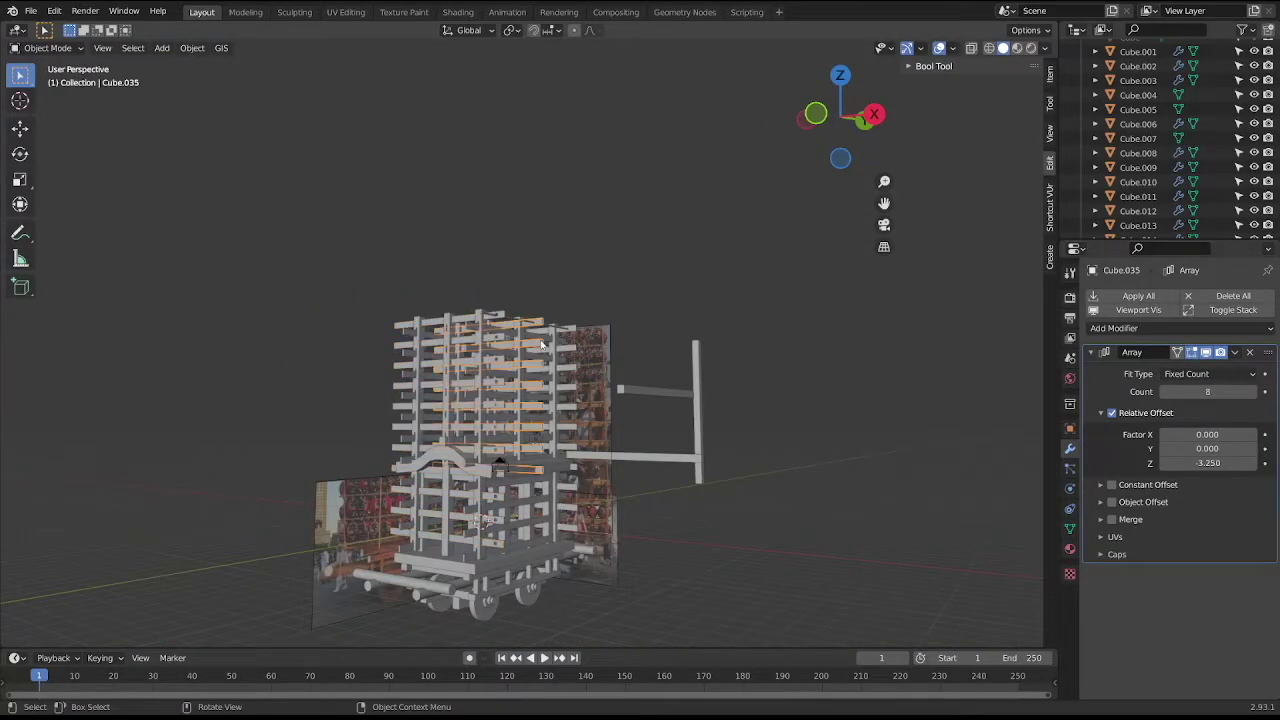
middle_drag(543, 350, 517, 345)
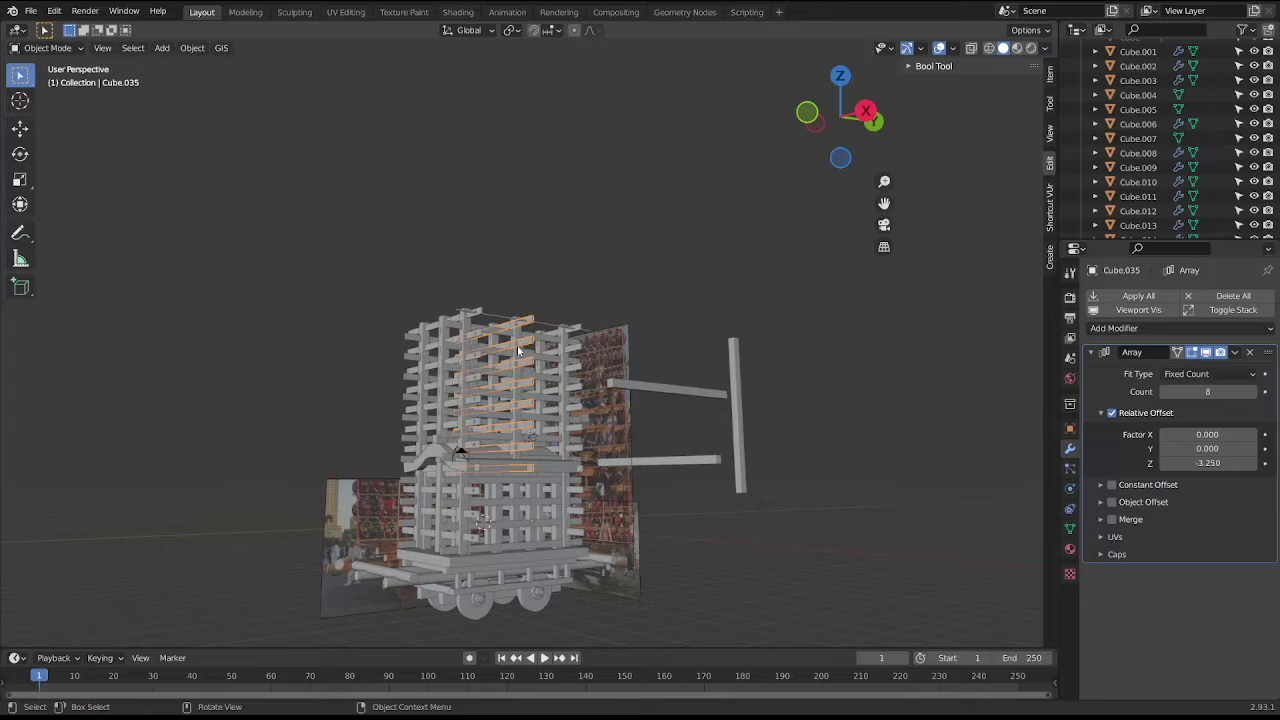
click(575, 350)
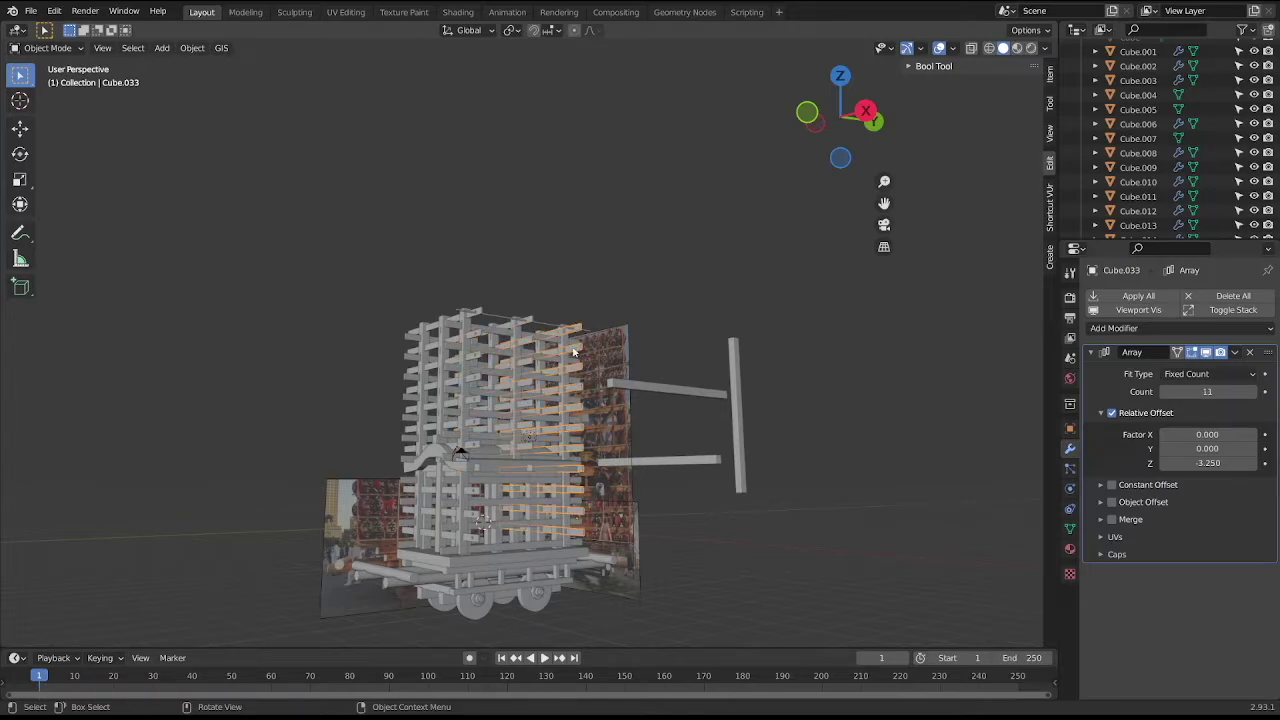
key(Delete)
click(537, 343)
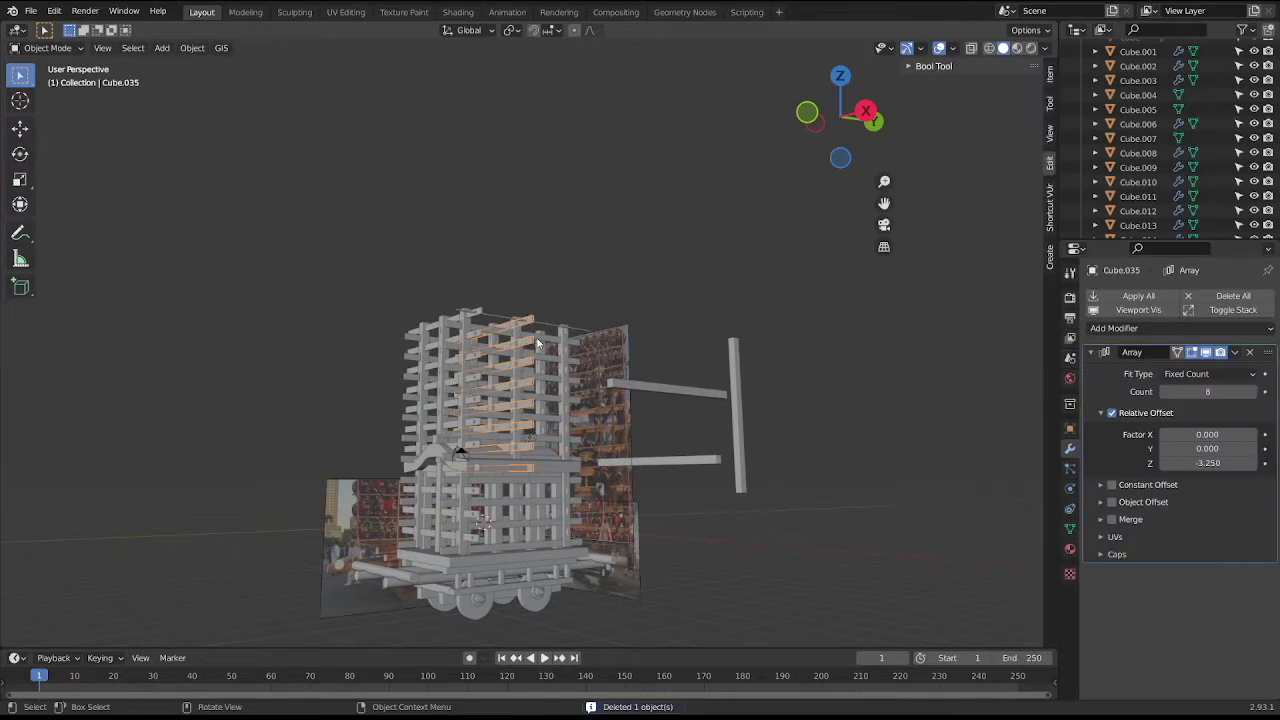
key(Delete)
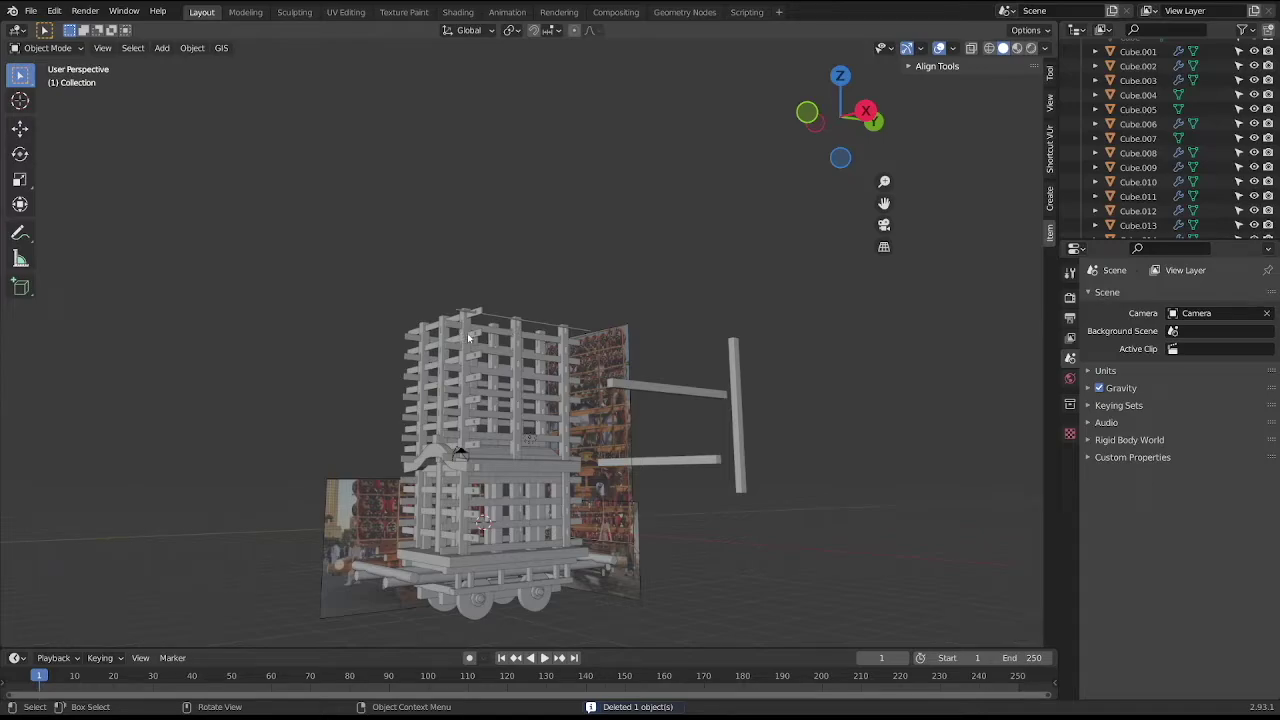
Duplicate Cube.032 twice along Y, spacing the copies about 4.4 m apart.
click(478, 341)
key(KP_3)
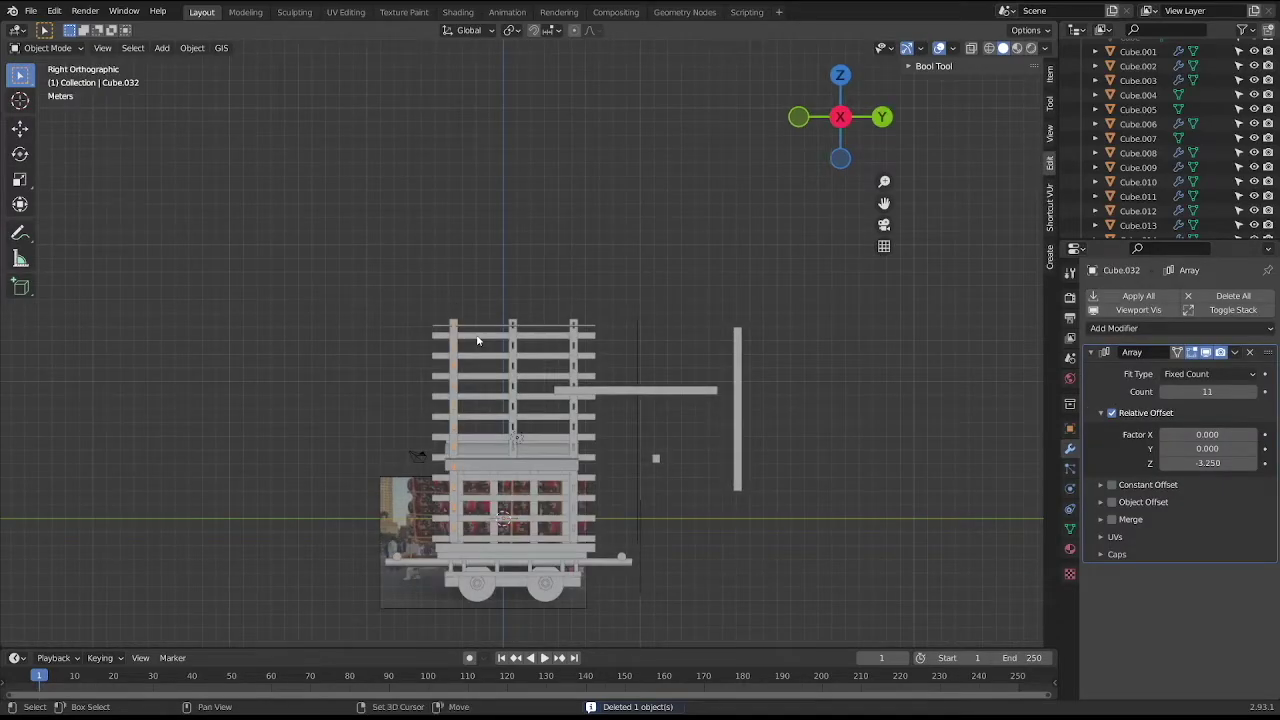
key(shift+d)
key(y)
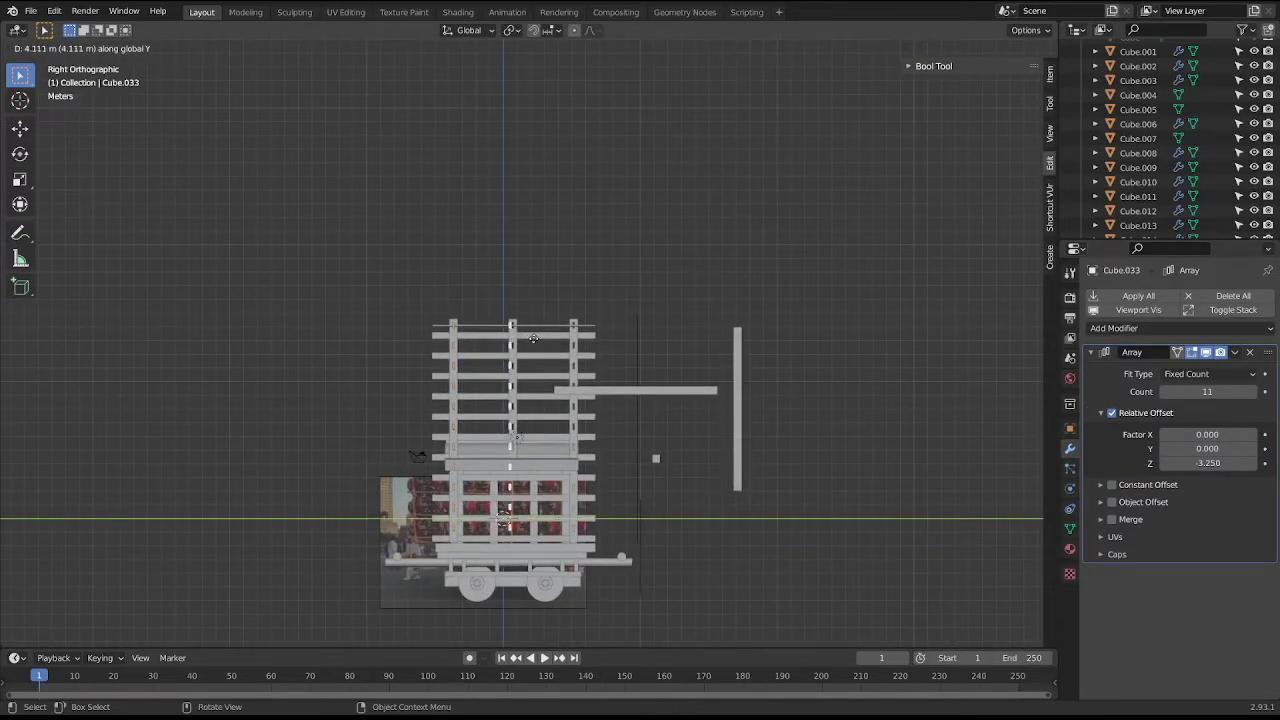
click(536, 339)
key(shift+d)
key(y)
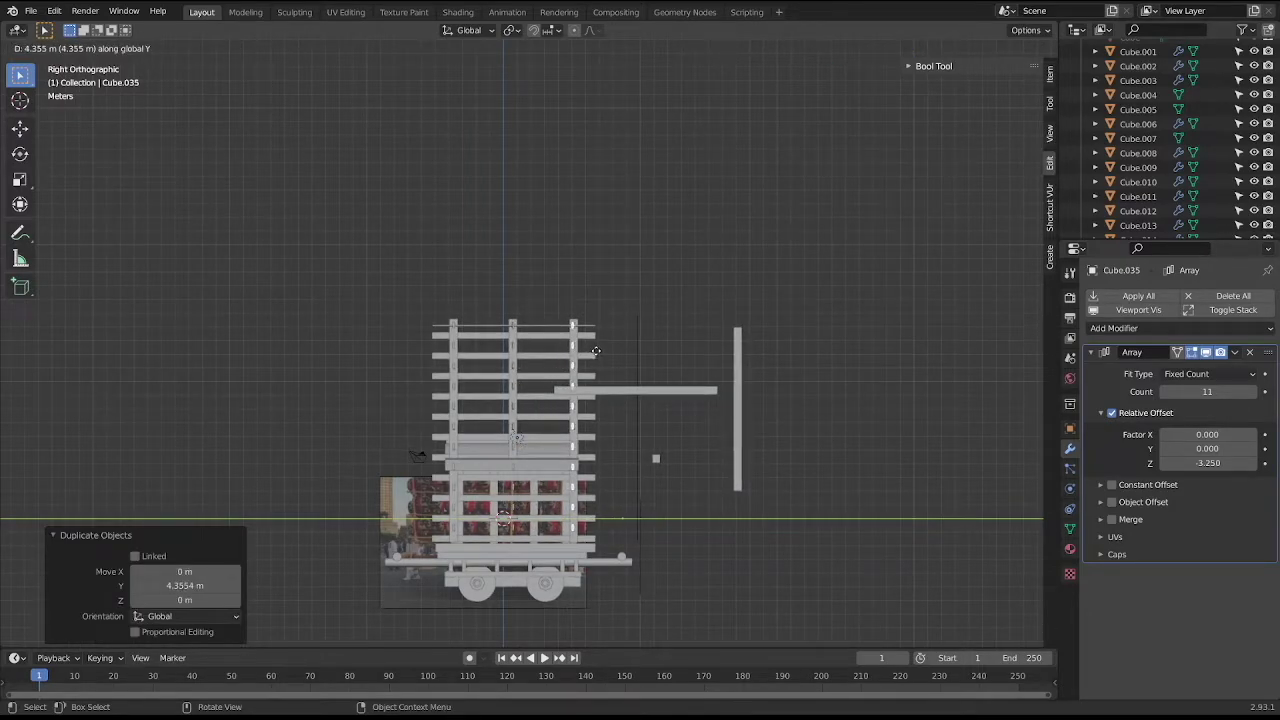
click(596, 351)
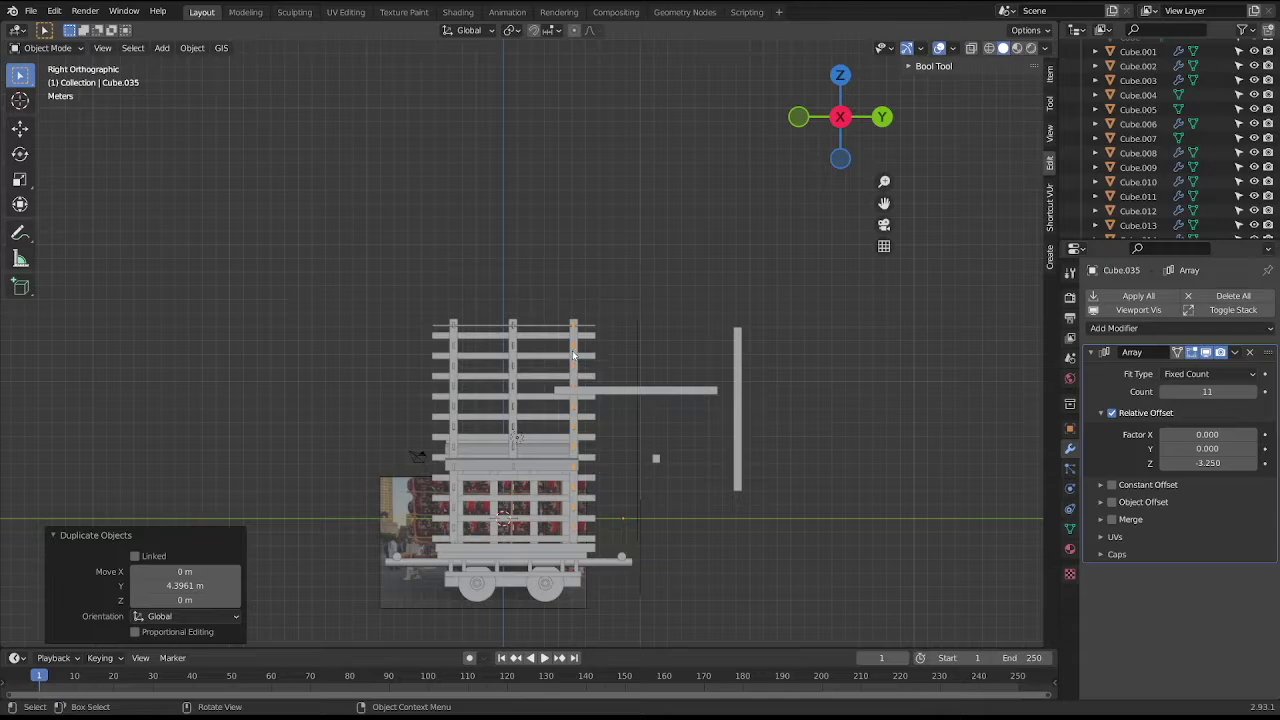
middle_drag(543, 349, 593, 375)
Reduce Cube.033's Array count from 11 to 7 beams, then select the long thin rod.
click(521, 359)
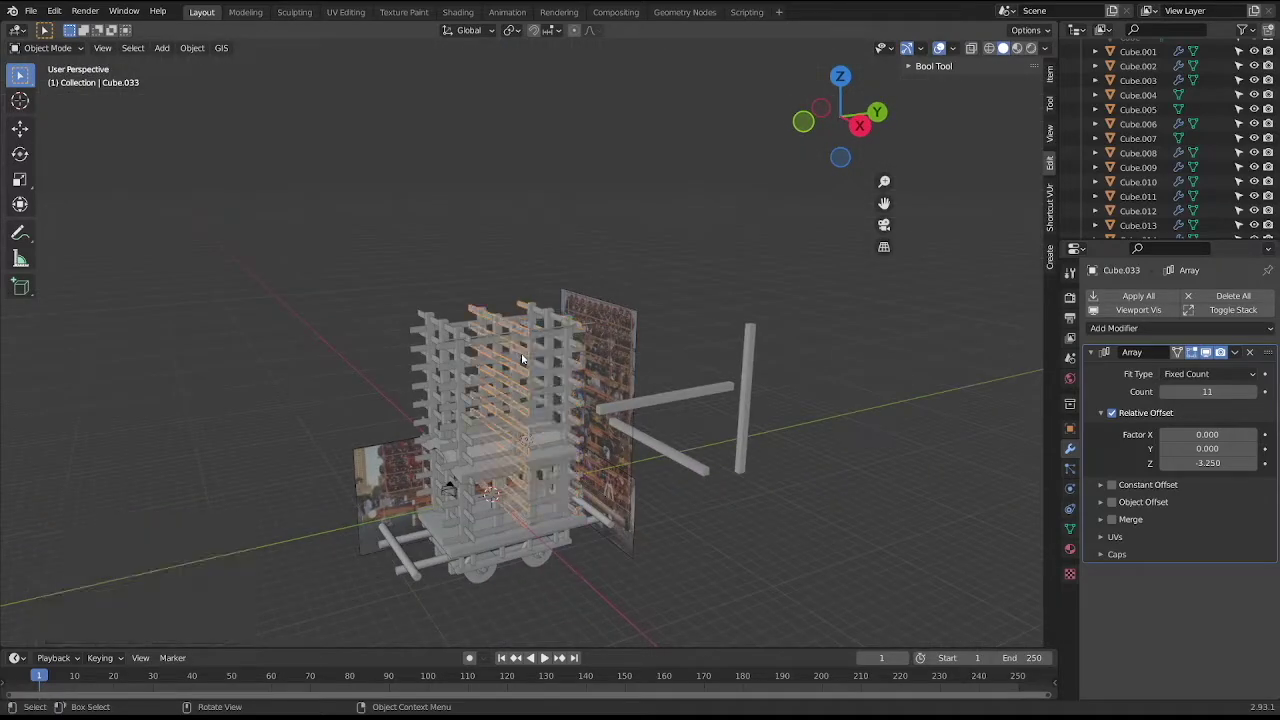
drag(1176, 388, 1140, 390)
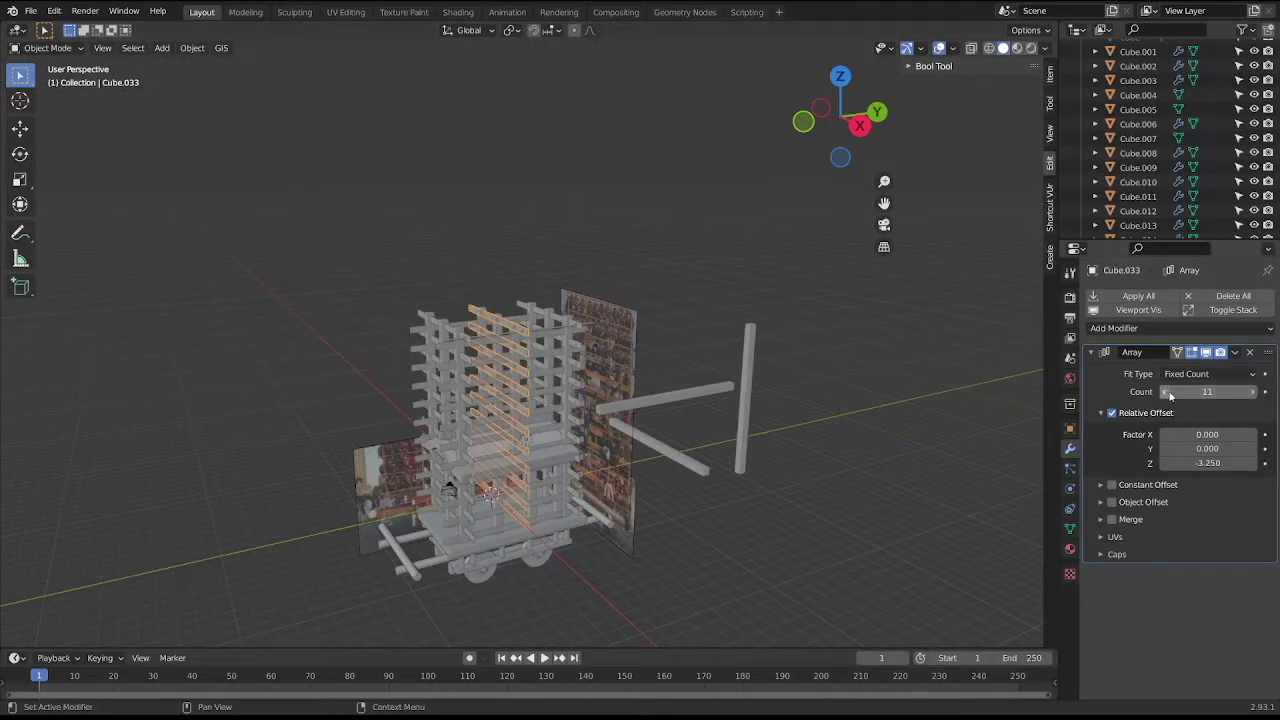
mouse_move(898, 405)
middle_down()
mouse_move(883, 357)
mouse_move(823, 371)
middle_up()
mouse_move(543, 234)
middle_down()
mouse_move(706, 288)
mouse_move(579, 327)
mouse_move(686, 284)
mouse_move(615, 318)
middle_up()
scroll(595, 256, up, 3)
scroll(595, 256, up, 3)
scroll(595, 256, up, 2)
scroll(706, 288, down, 3)
scroll(650, 300, down, 2)
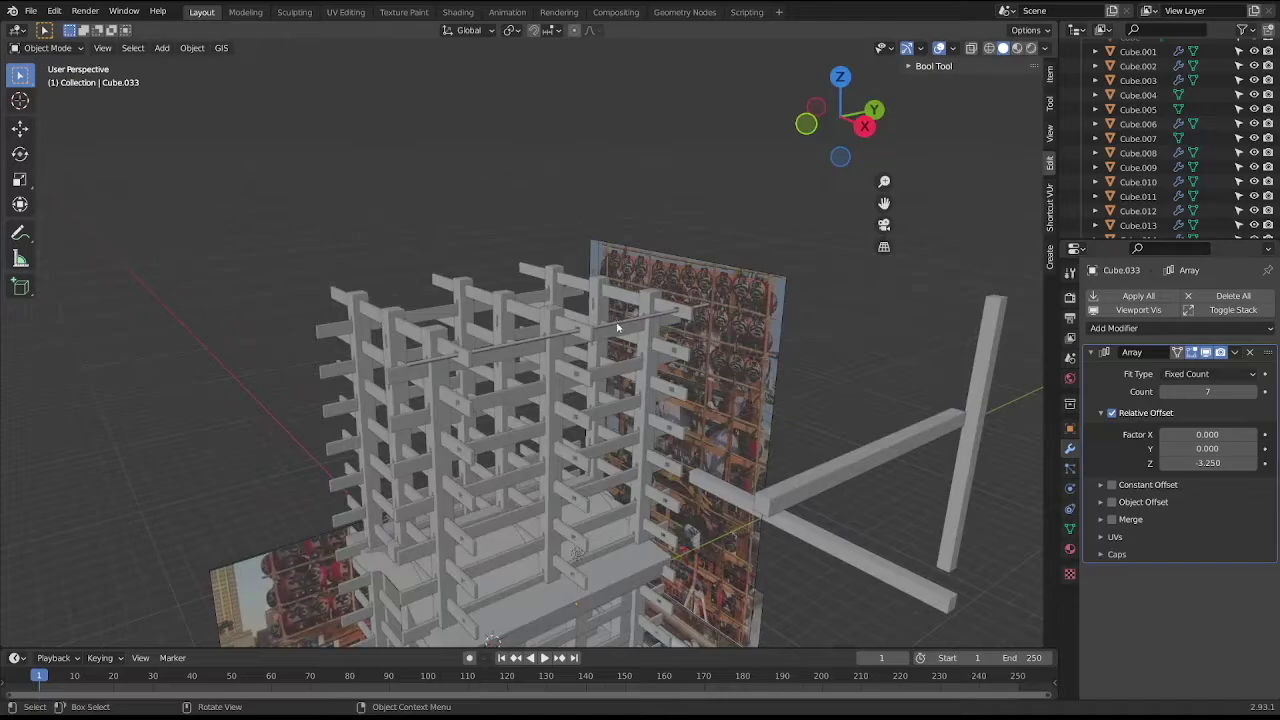
click(619, 328)
click(1176, 293)
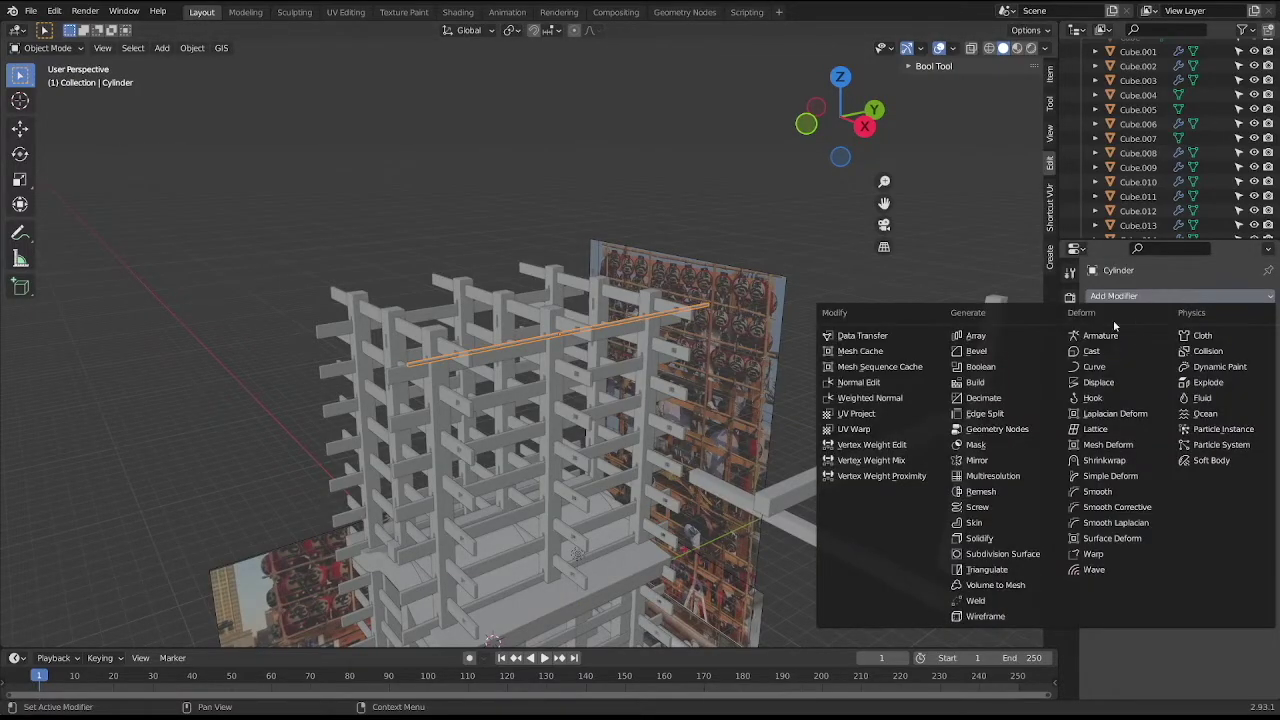
Add an Array modifier to the rod, set its origin to the 3D cursor, and apply its rotation.
click(1018, 339)
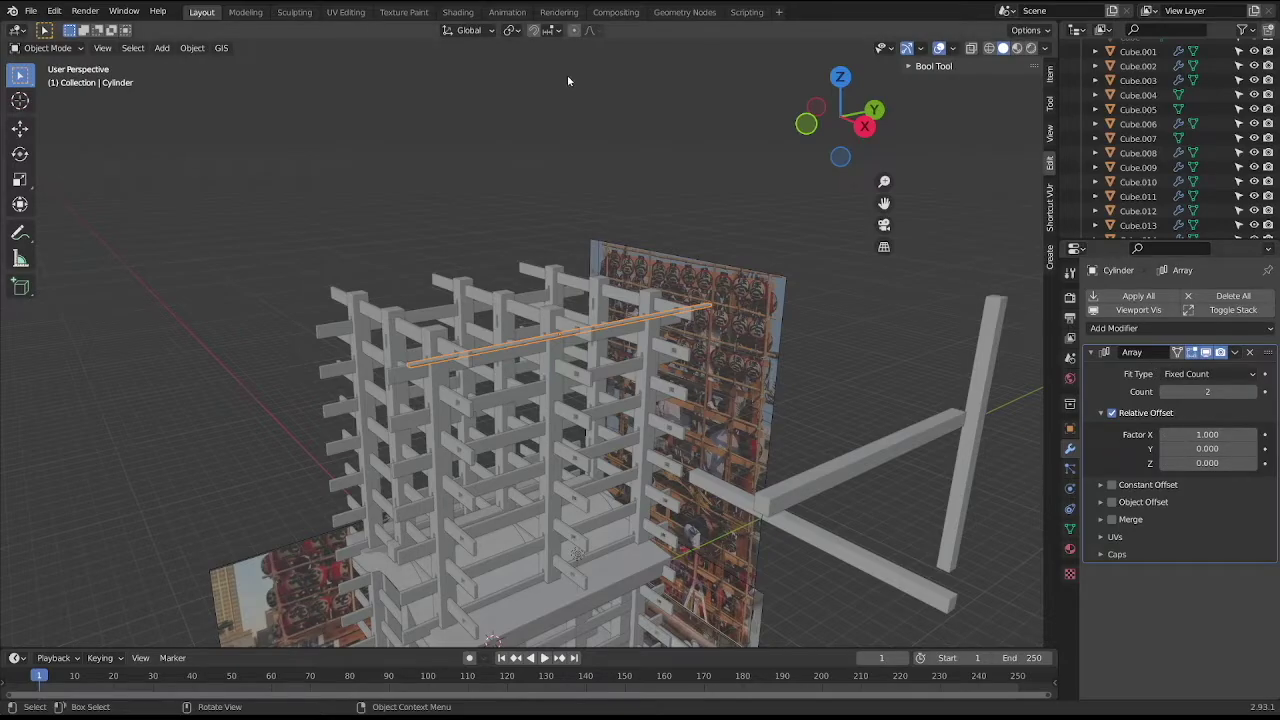
click(163, 48)
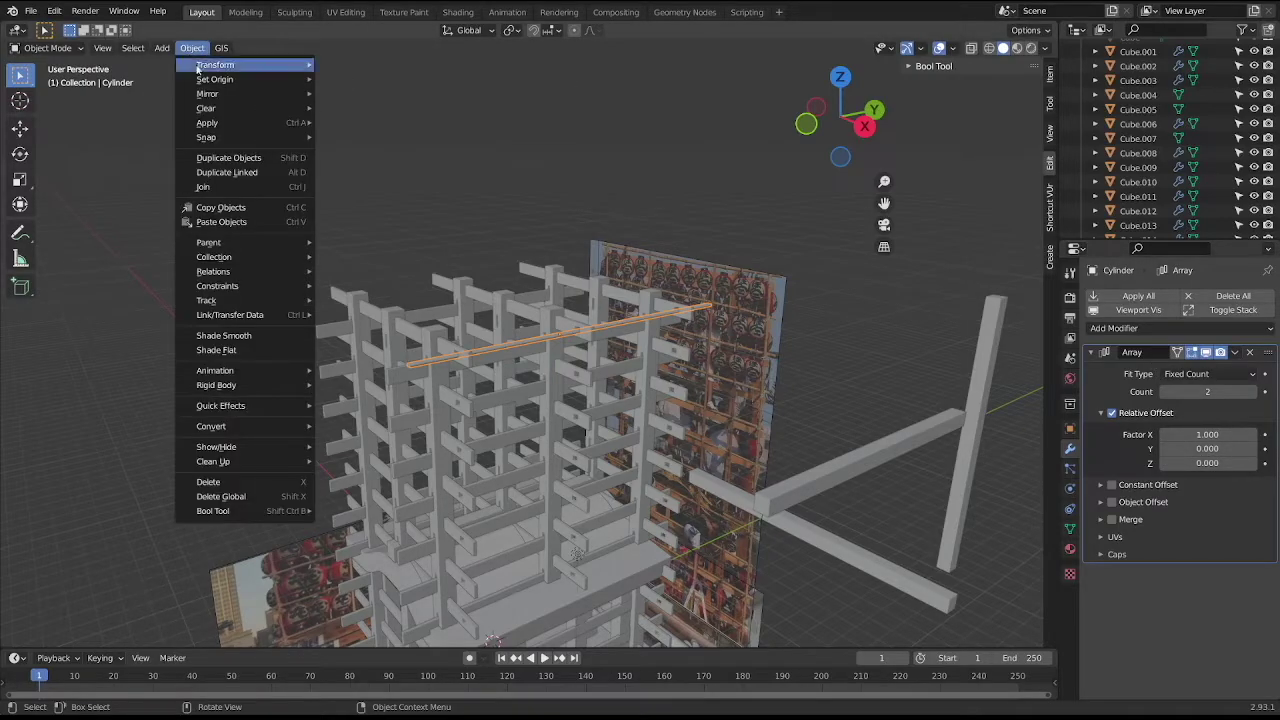
click(380, 106)
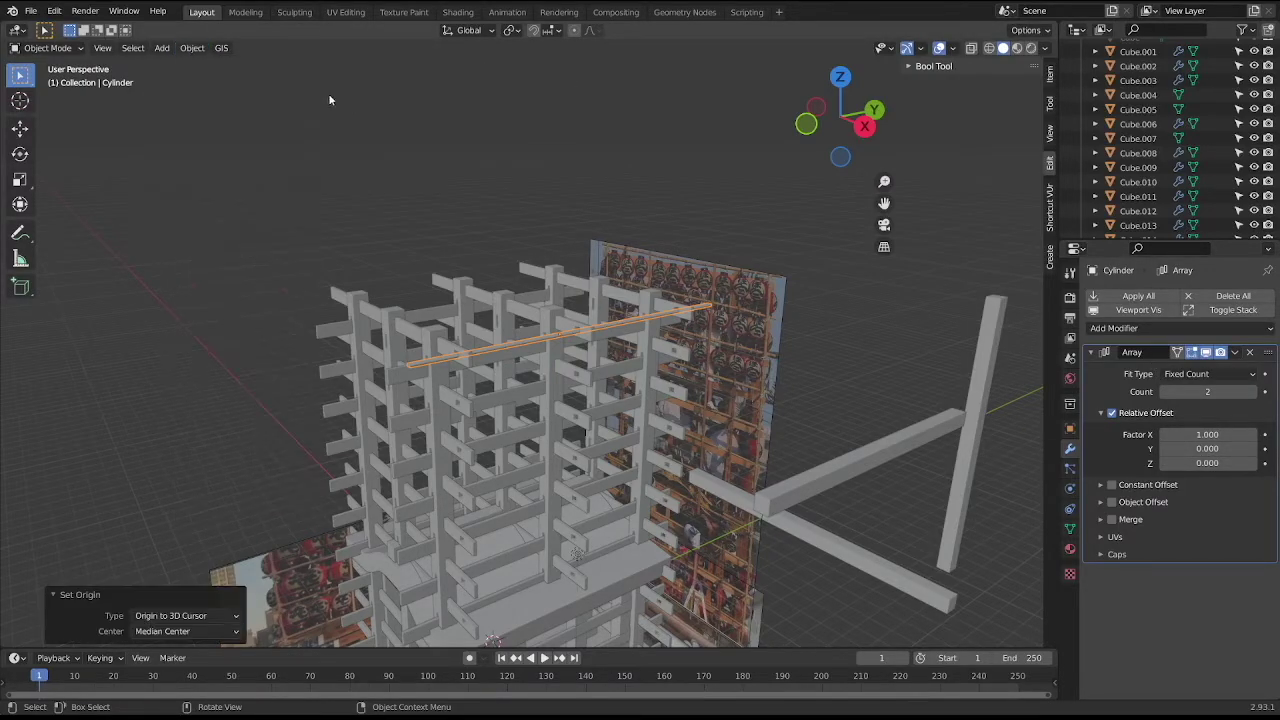
click(204, 52)
click(366, 140)
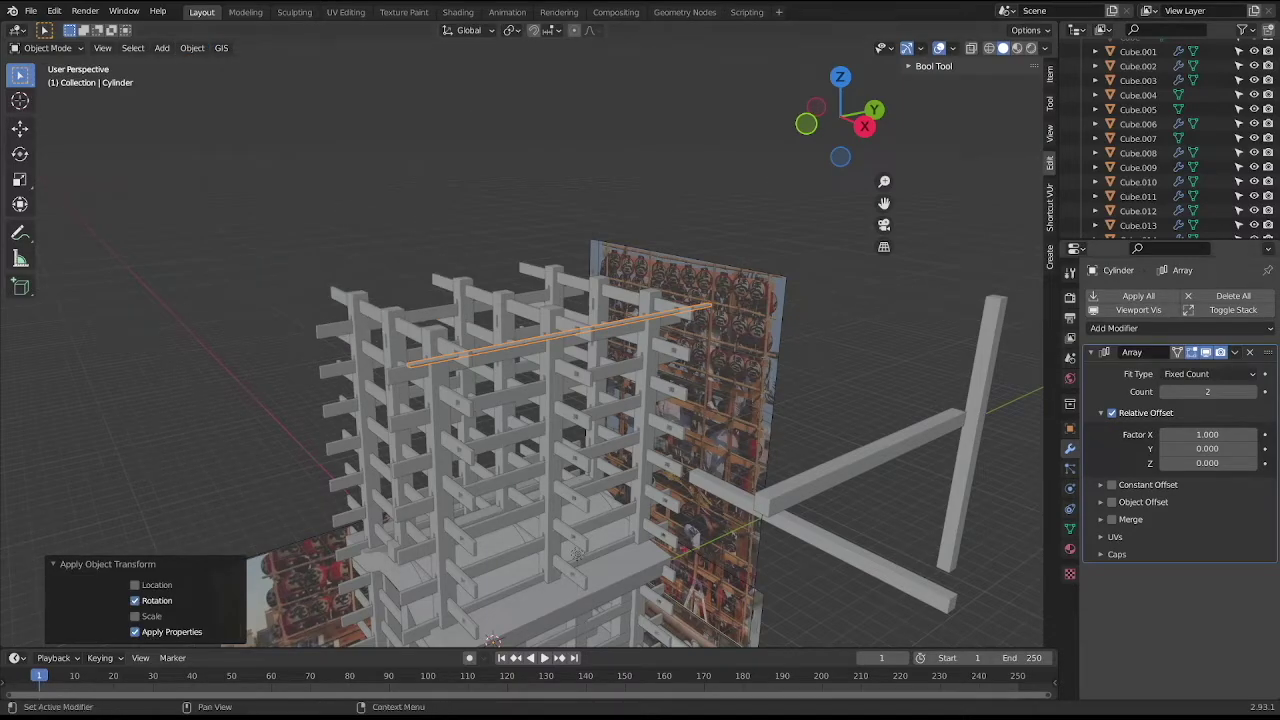
Set the rod array to 11 copies with a zero X offset and a negative Z offset.
click(1219, 435)
key(Tab)
key(Tab)
text(1)
key(Return)
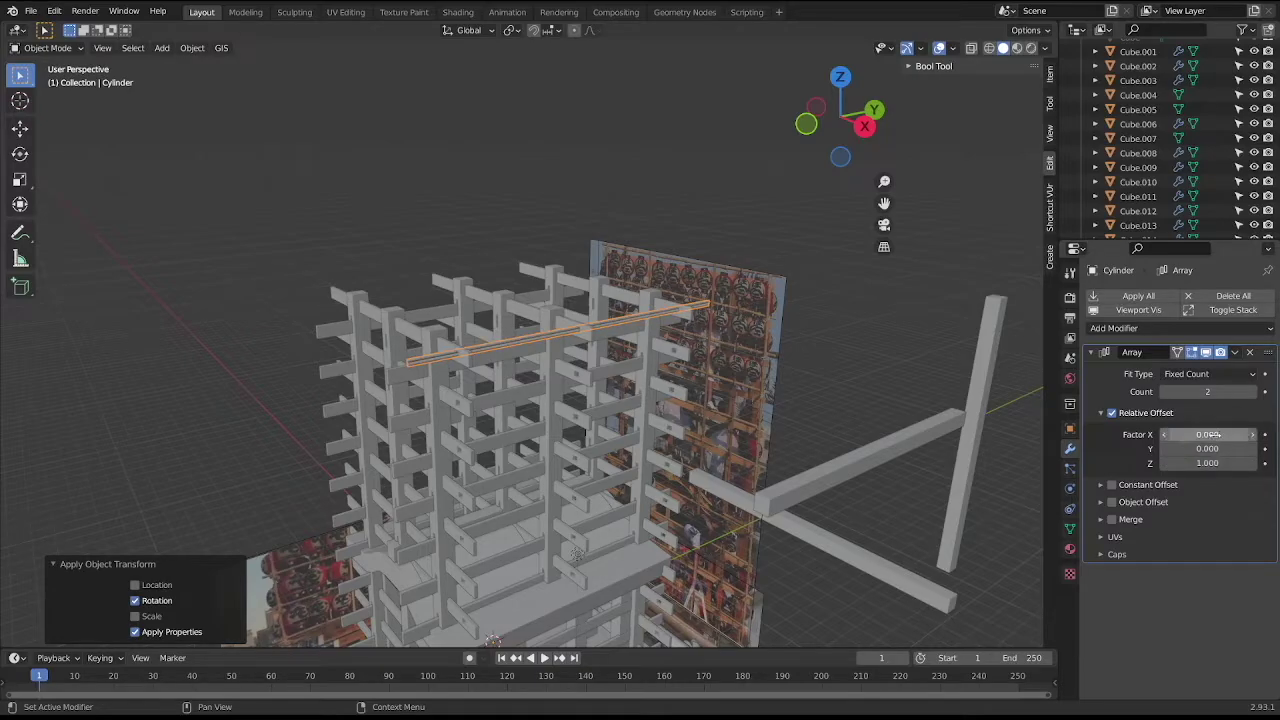
click(1209, 463)
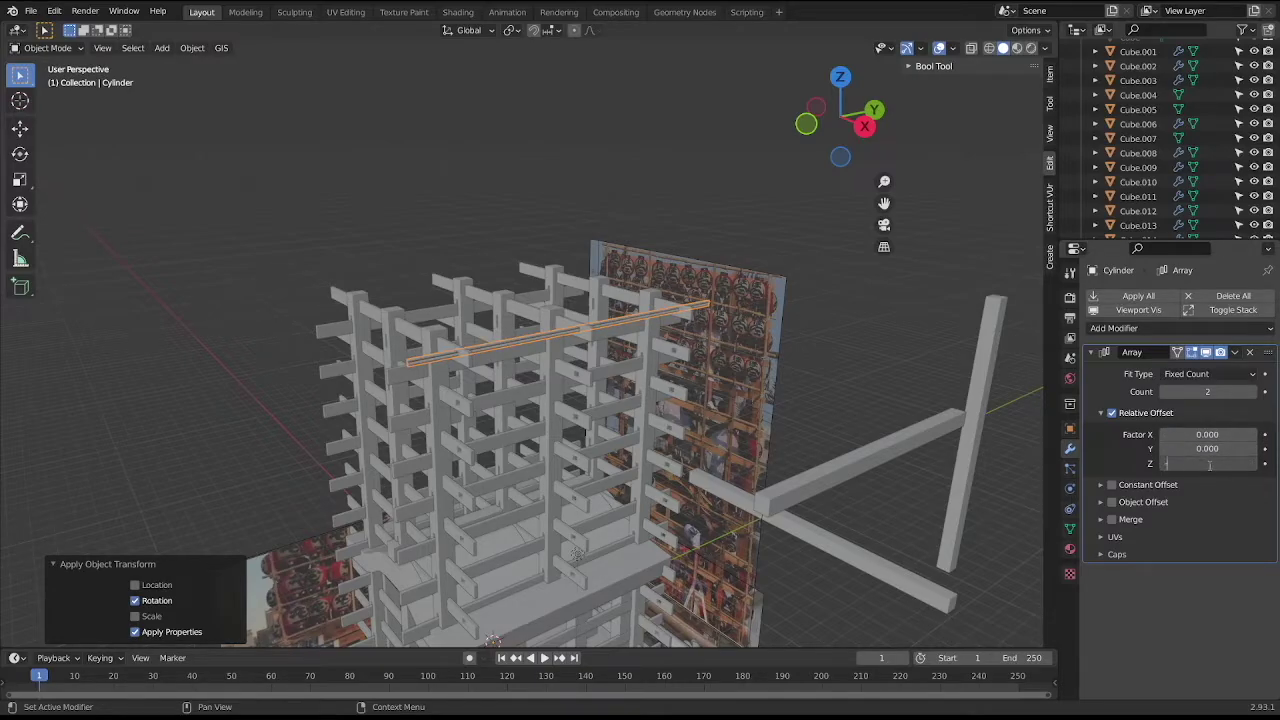
text(-1)
key(Return)
click(1164, 463)
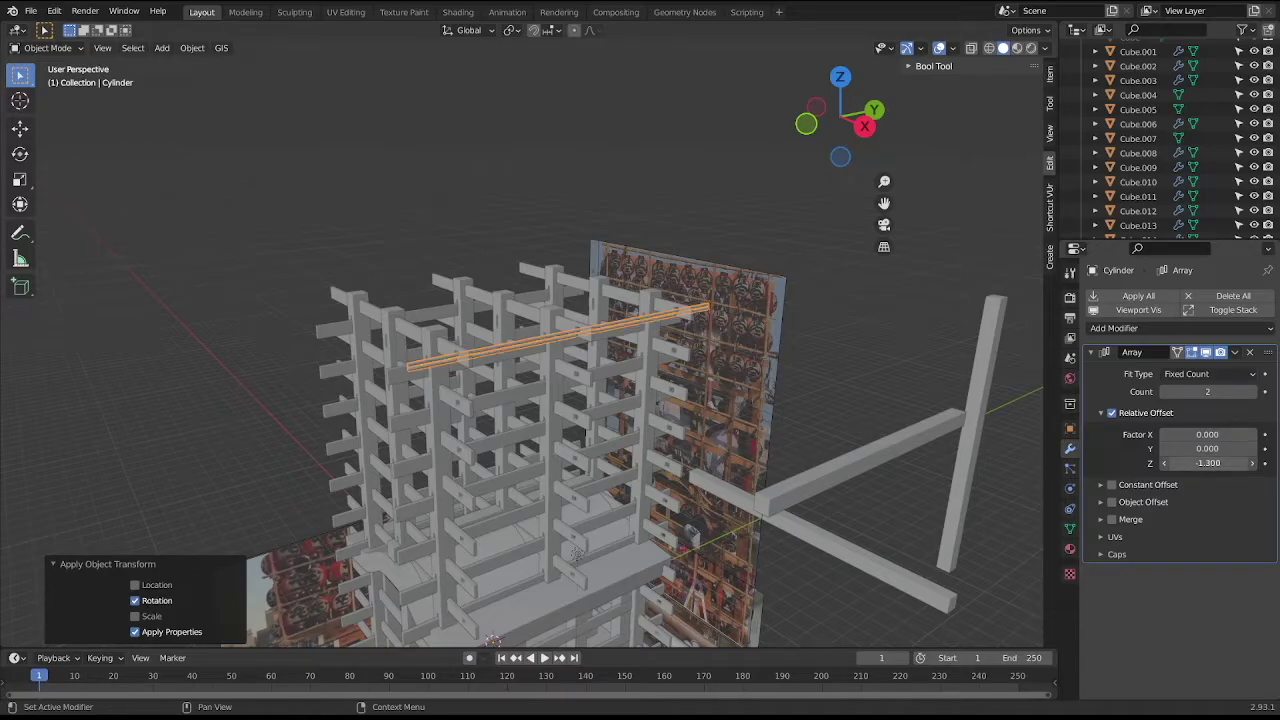
click(1215, 392)
text(11)
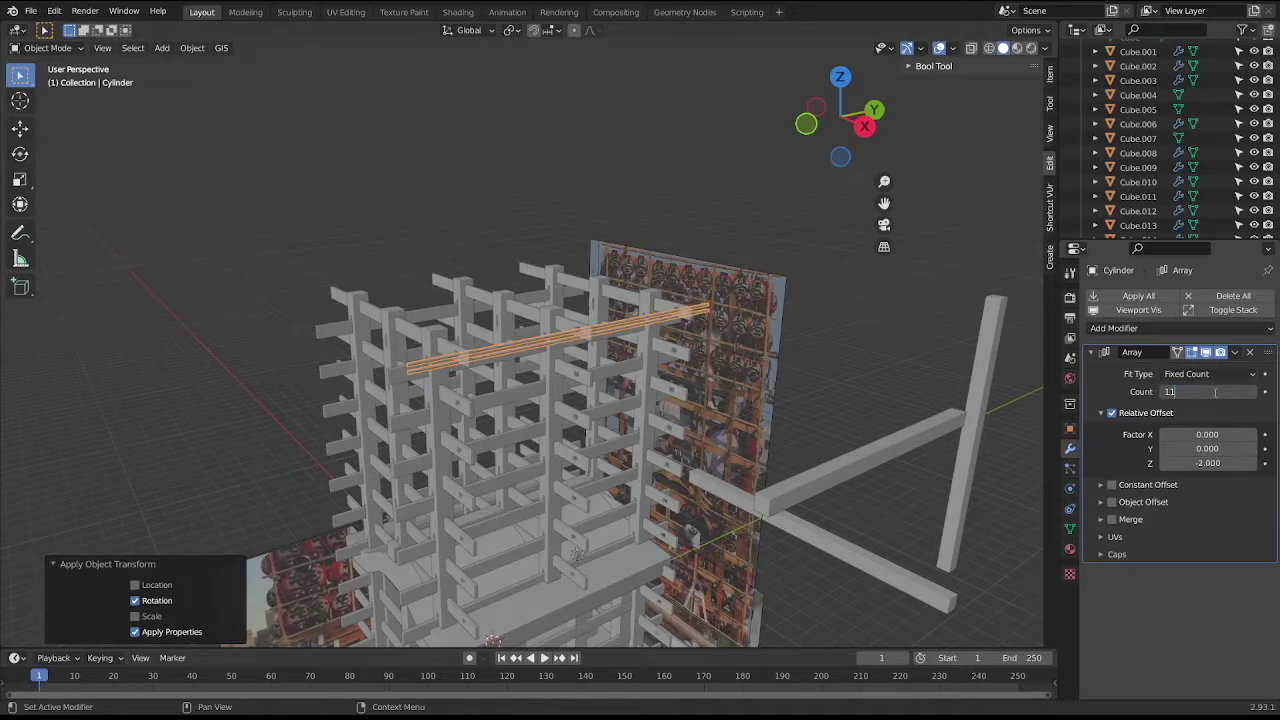
key(Return)
Widen the rod spacing to a -13.6 relative Z offset, one rod per plank row.
click(1207, 463)
text(-3.8)
key(Return)
mouse_move(1207, 463)
mouse_down()
mouse_move(1180, 463)
mouse_move(1205, 463)
mouse_up()
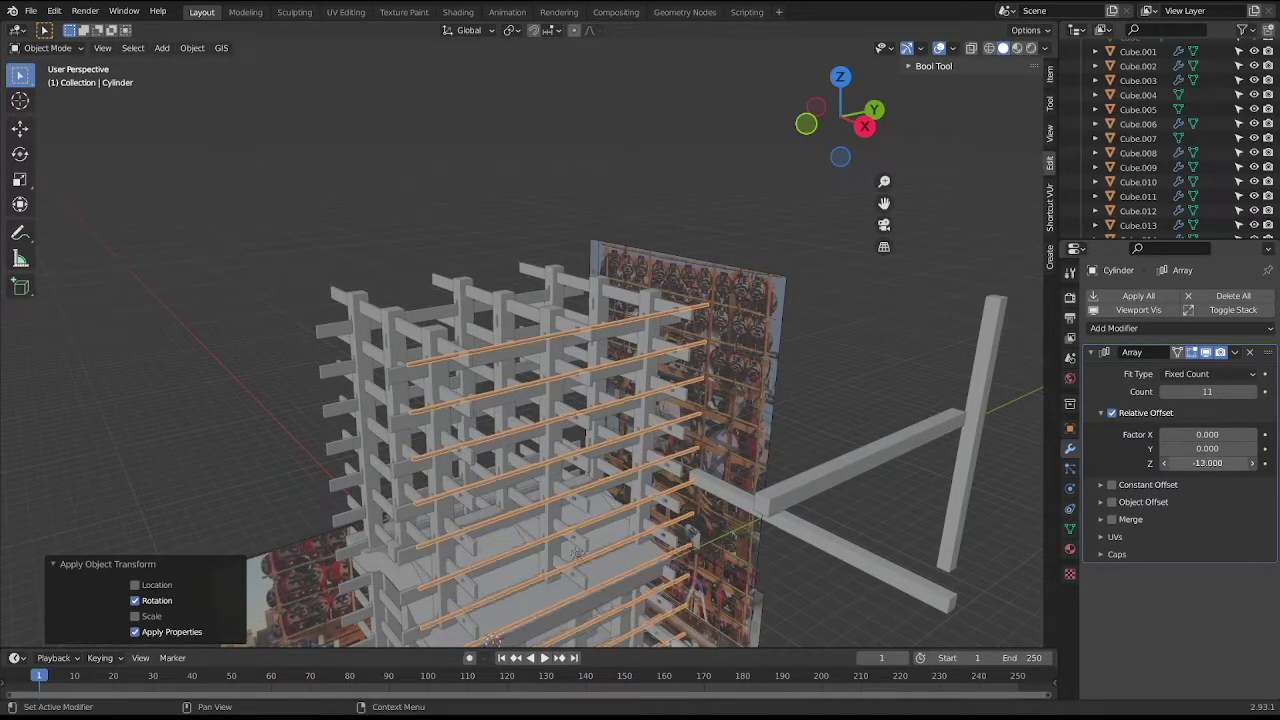
middle_drag(705, 335, 769, 316)
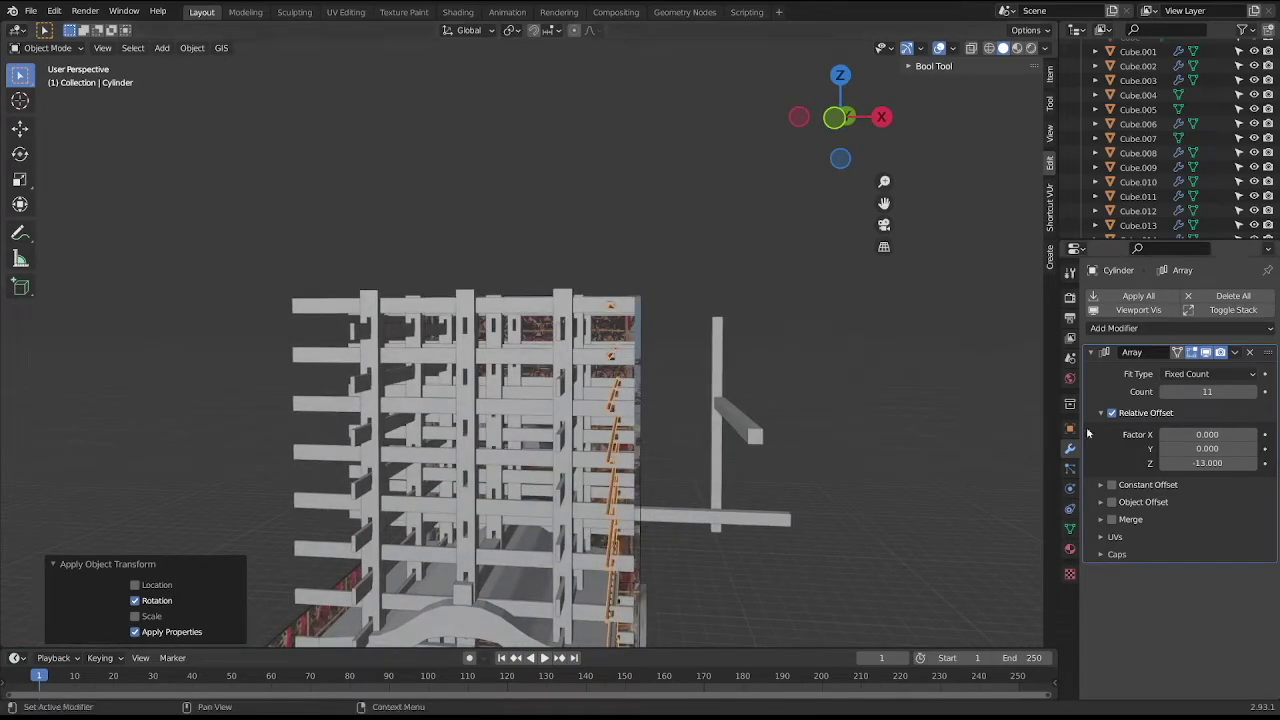
drag(1163, 467, 1170, 467)
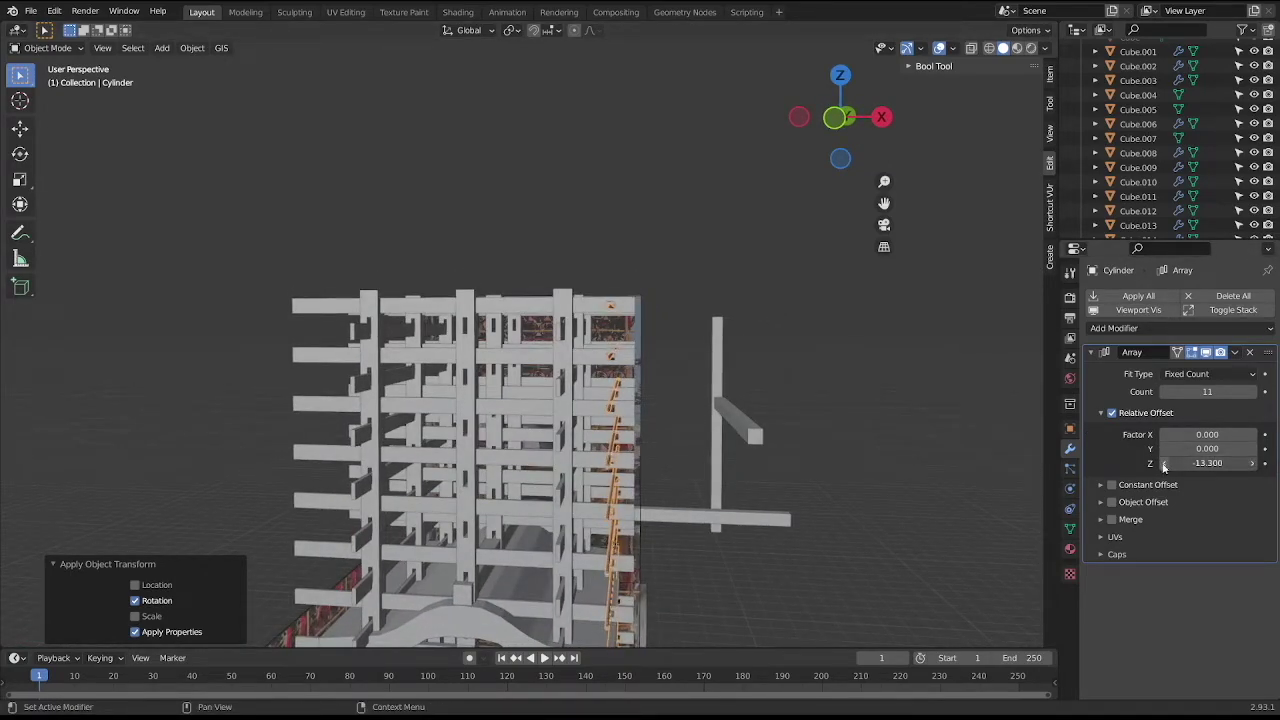
middle_drag(836, 384, 841, 384)
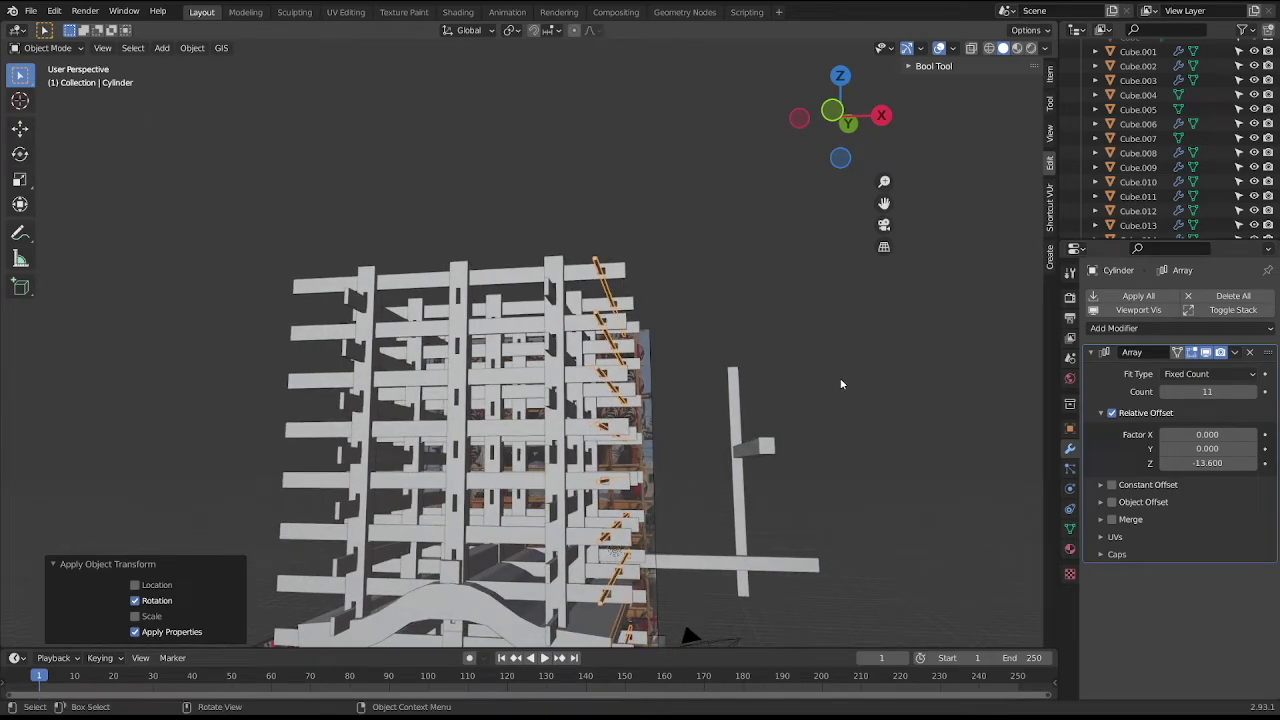
Save the blend file, inspect the rod rack, and select the arrayed plank beams.
key(KP_3)
key(ctrl+s)
mouse_move(828, 373)
middle_down()
mouse_move(633, 250)
mouse_move(666, 229)
mouse_move(685, 243)
mouse_move(707, 222)
mouse_move(625, 253)
middle_up()
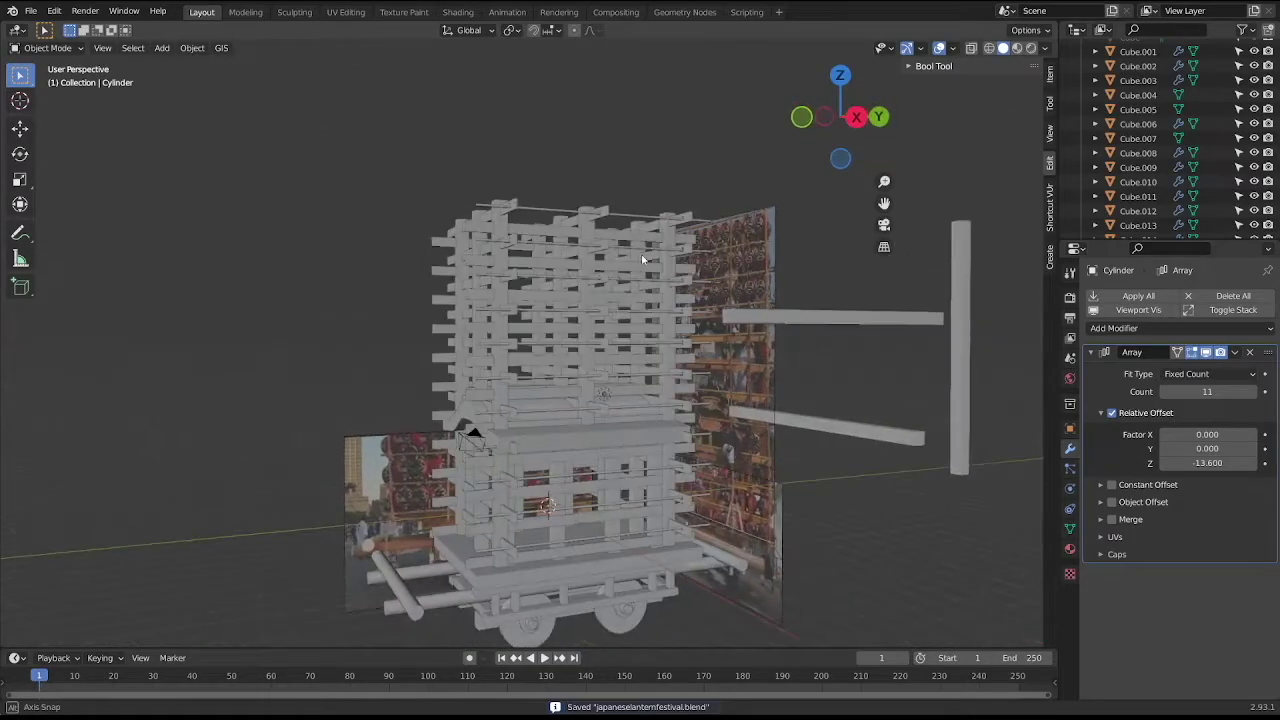
key(KP_3)
mouse_move(632, 251)
middle_down()
mouse_move(576, 259)
mouse_move(593, 265)
middle_up()
scroll(599, 265, up, 5)
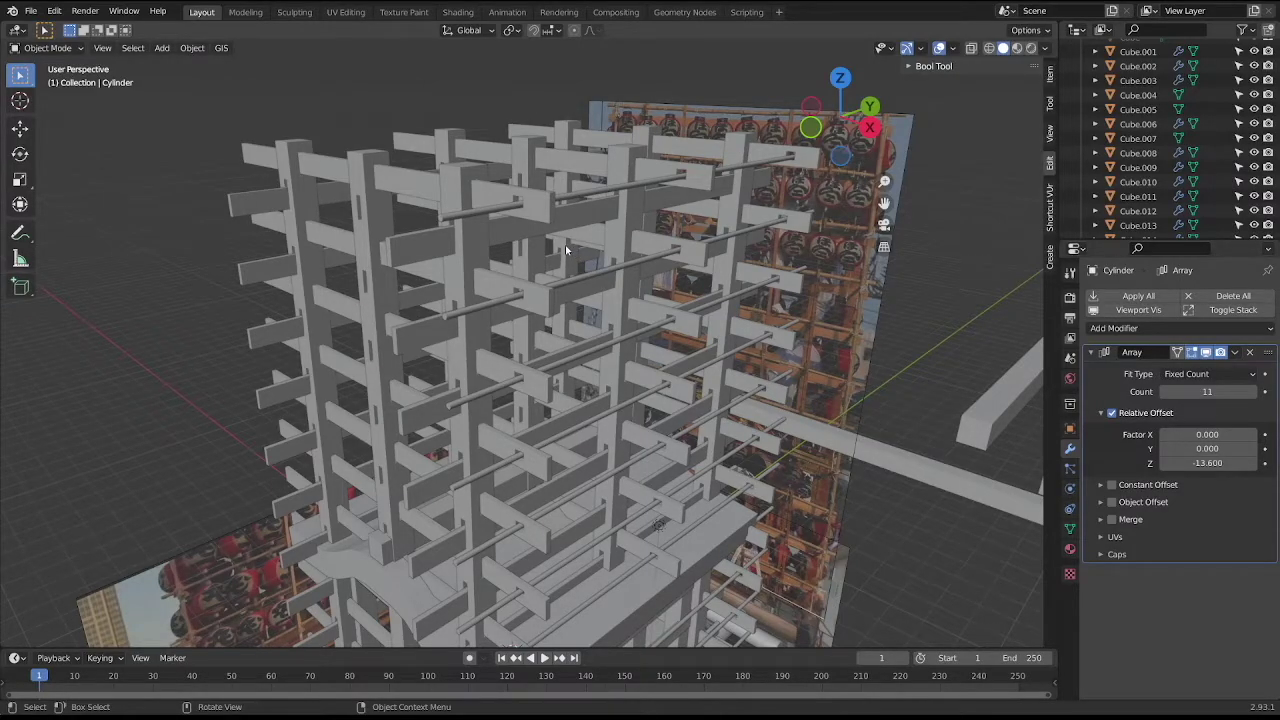
middle_drag(568, 242, 574, 233)
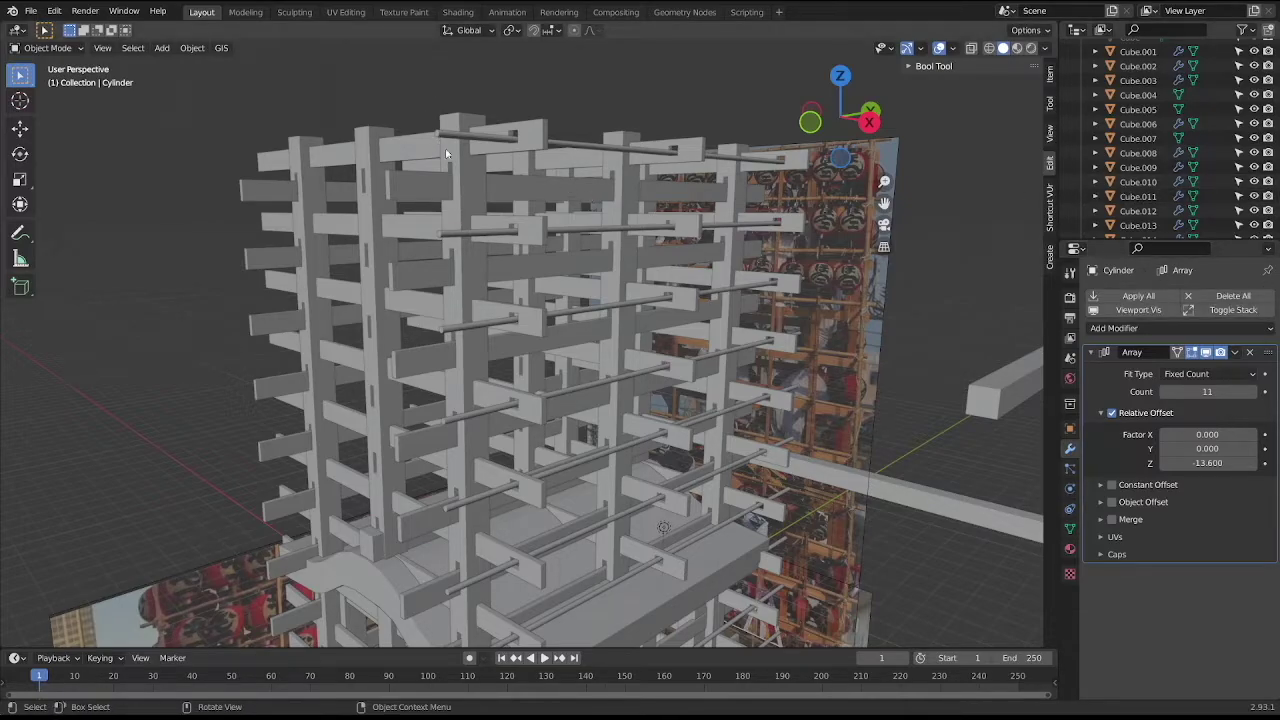
click(415, 190)
mouse_move(477, 165)
middle_down()
mouse_move(463, 204)
mouse_move(527, 186)
mouse_move(491, 180)
mouse_move(471, 206)
mouse_move(514, 229)
mouse_move(471, 206)
mouse_move(490, 196)
middle_up()
Cut an edge loop across the top plank near its left end.
key(KP_3)
key(KP_3)
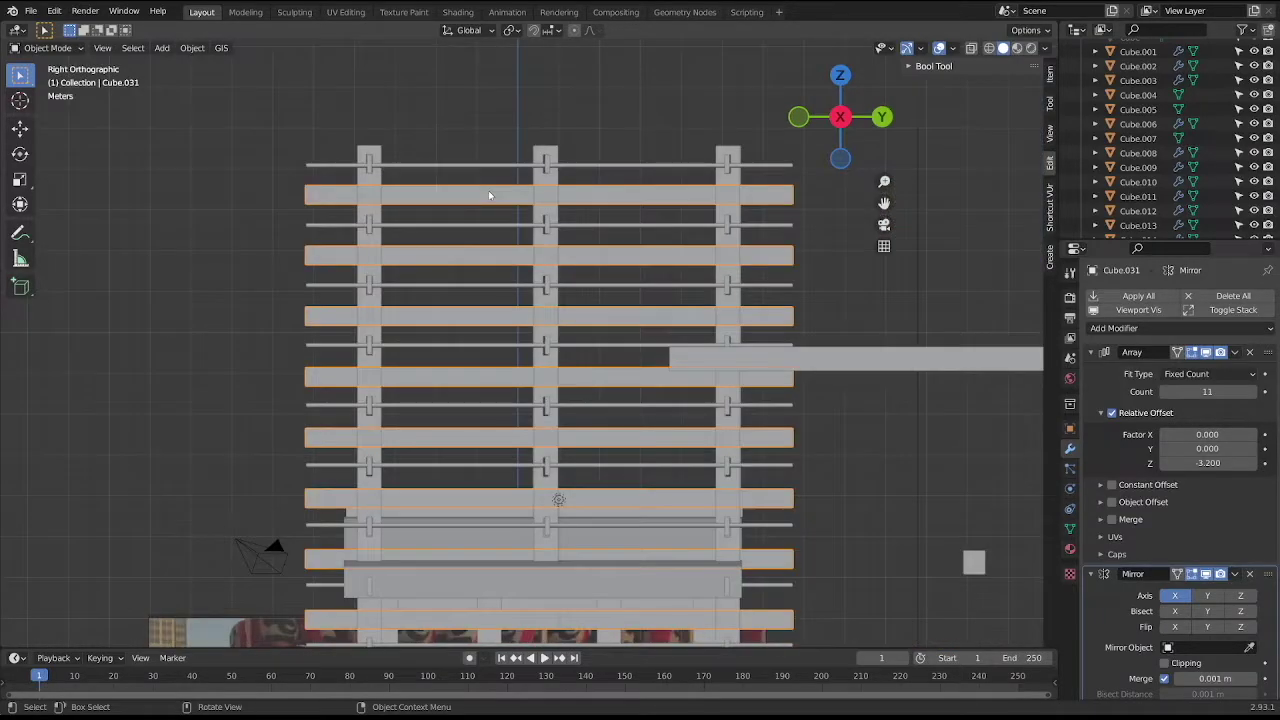
key(Tab)
key(Tab)
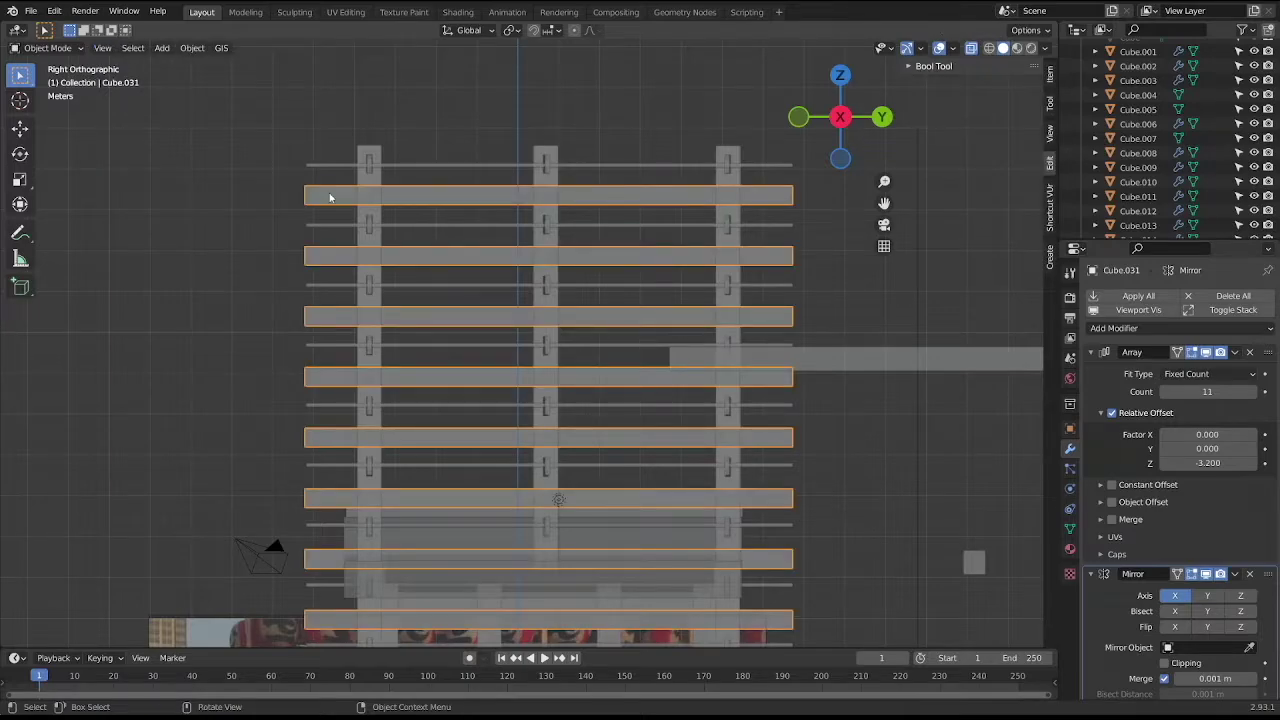
key(Tab)
key(ctrl+r)
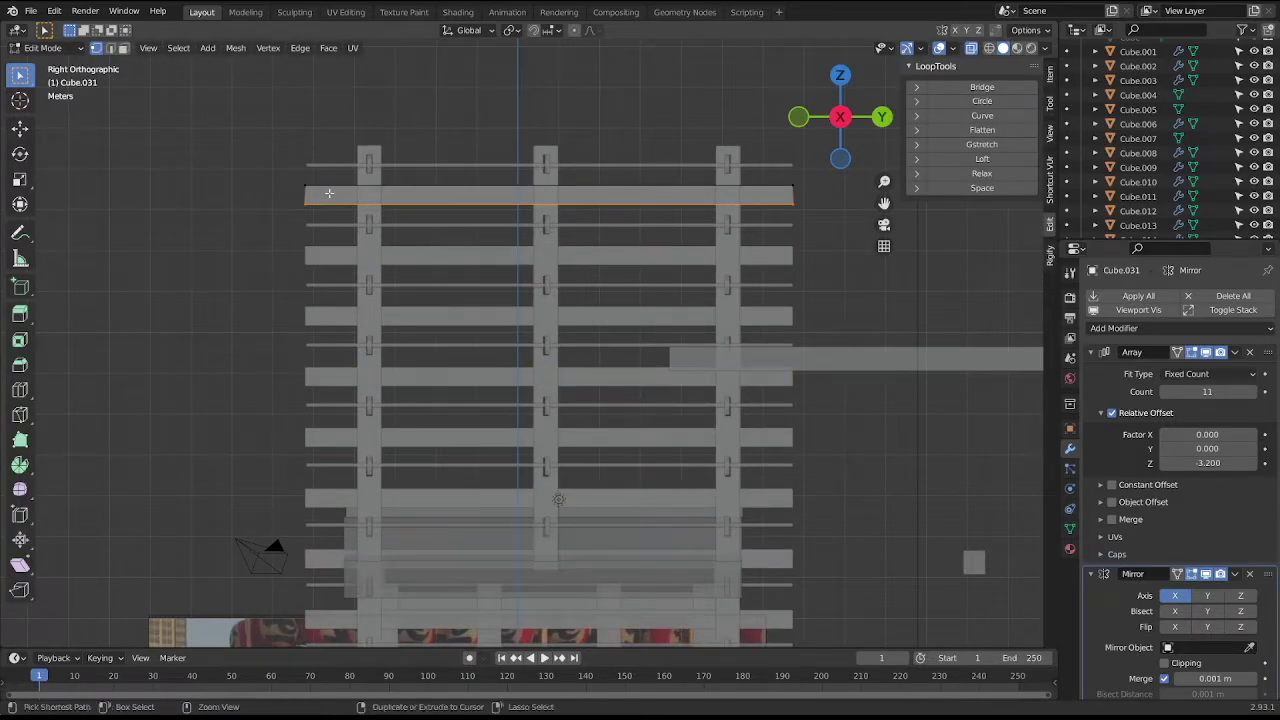
click(331, 193)
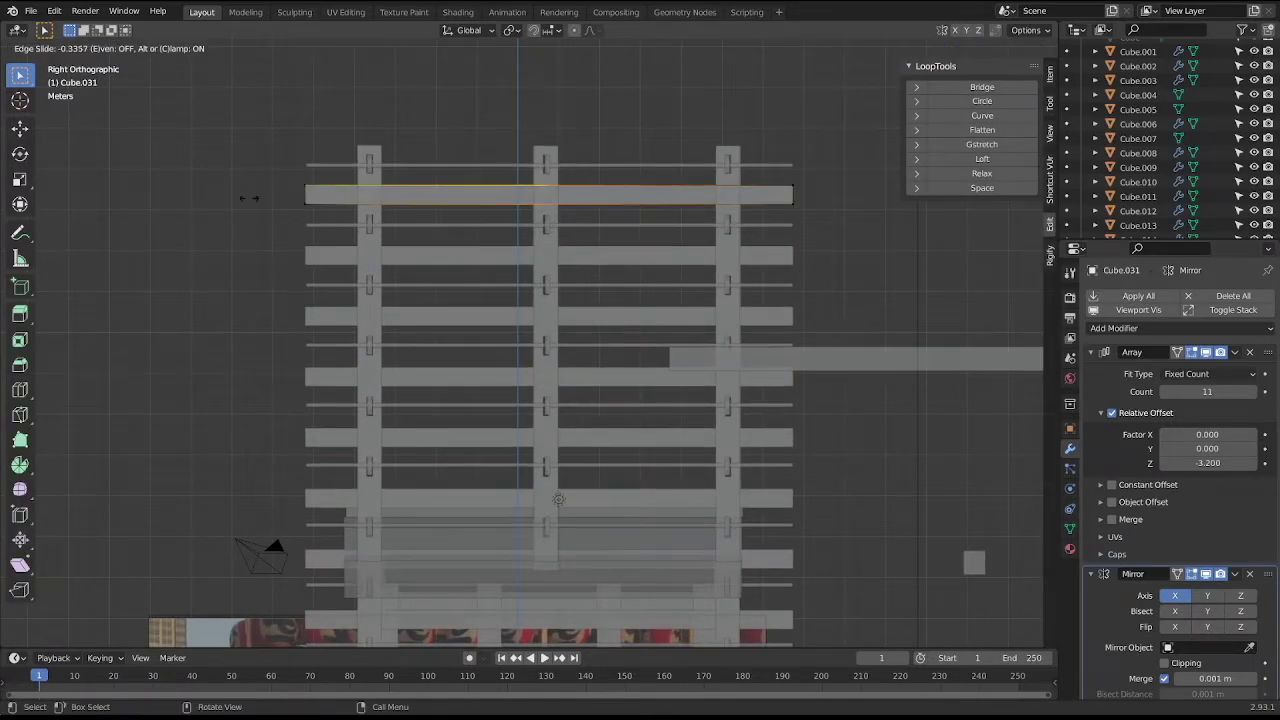
click(100, 203)
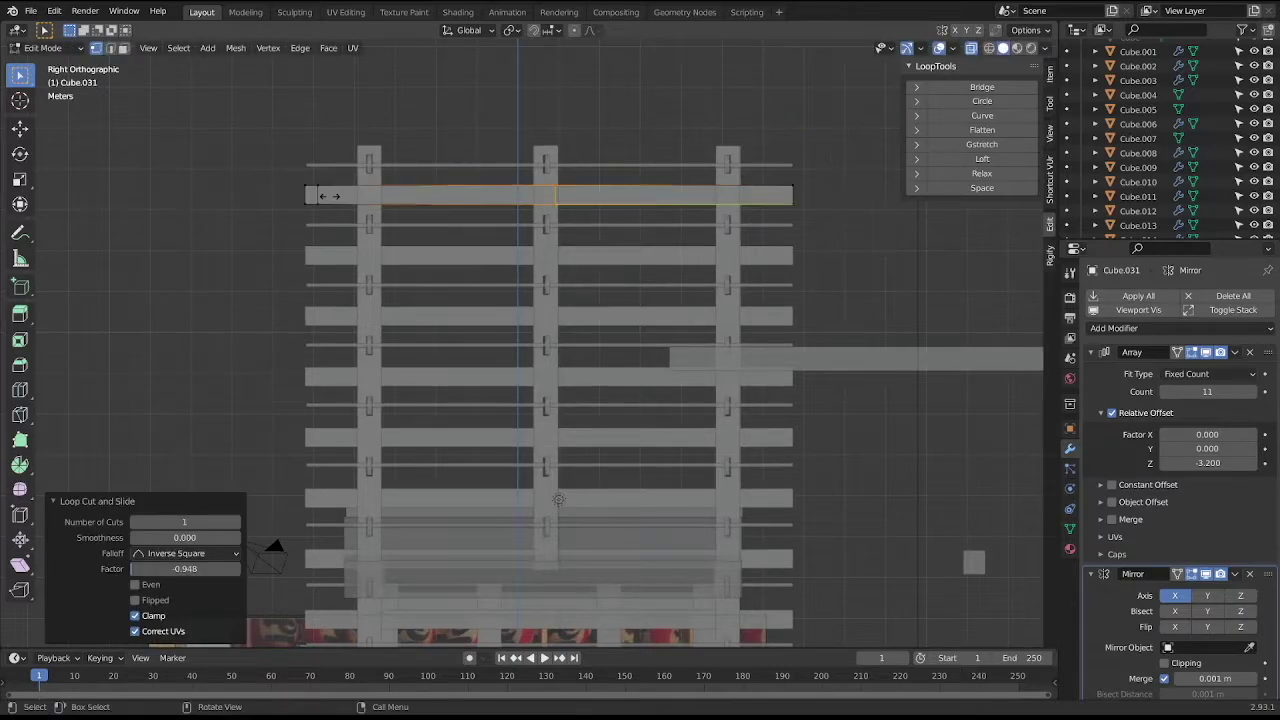
key(g)
key(g)
click(112, 202)
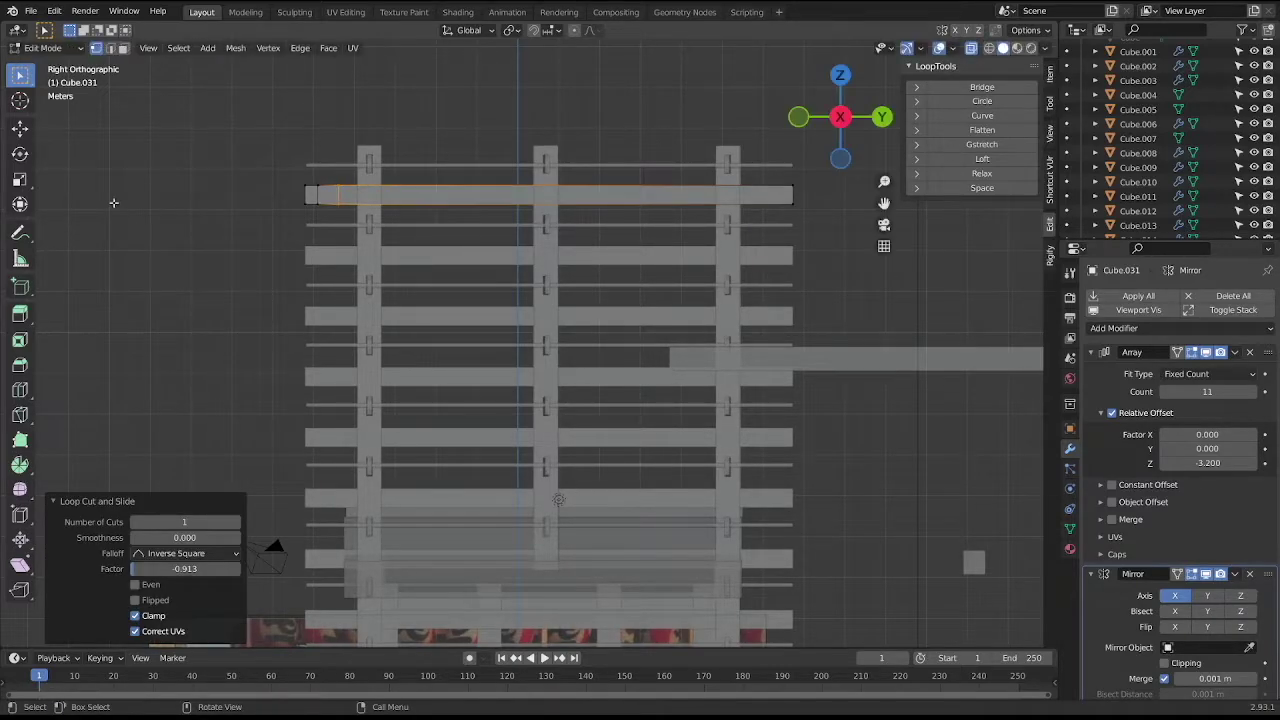
Cut edge loops near the plank's right end and adjust the end face section.
key(g)
key(g)
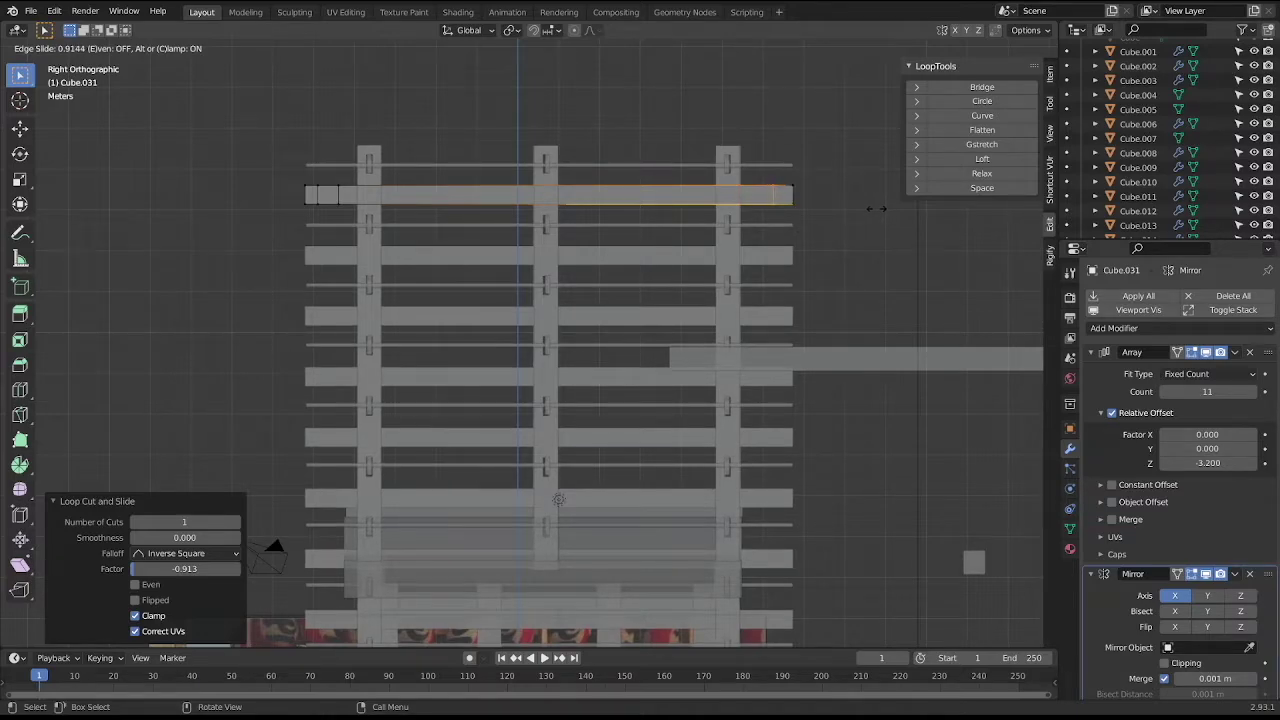
click(876, 208)
key(g)
key(g)
right_click(790, 202)
key(g)
key(g)
right_click(777, 205)
key(r)
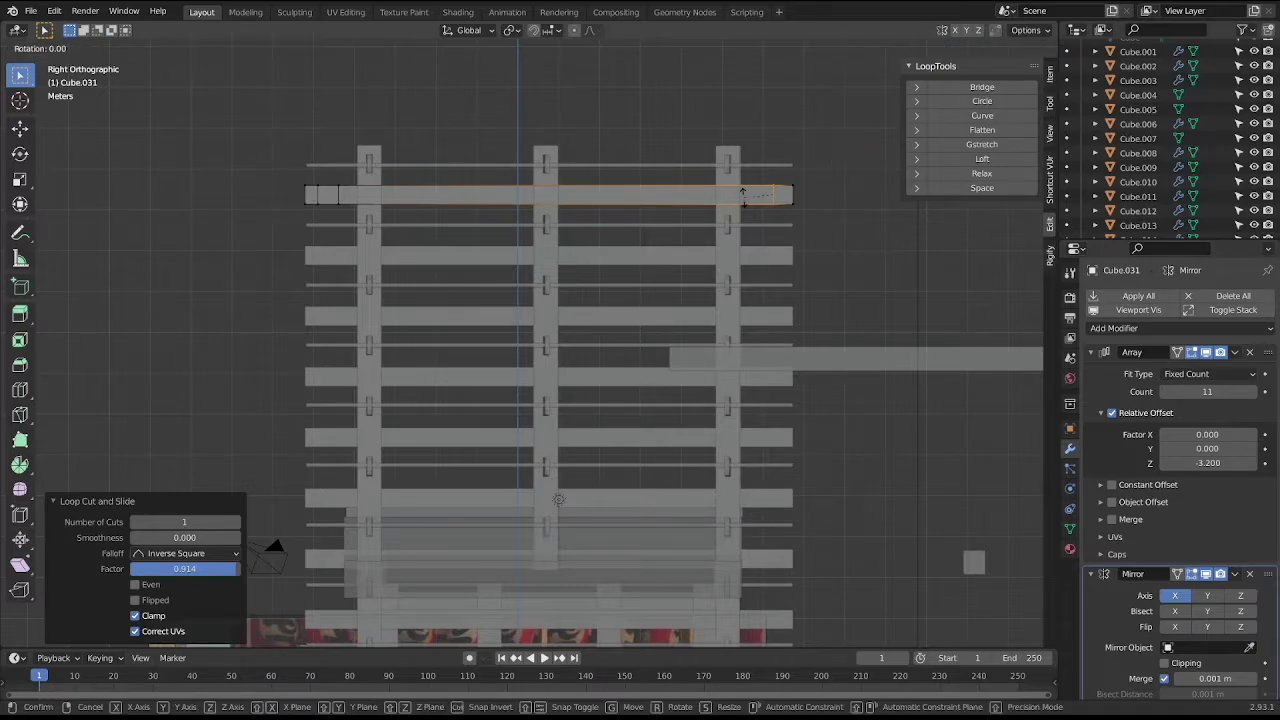
right_click(744, 196)
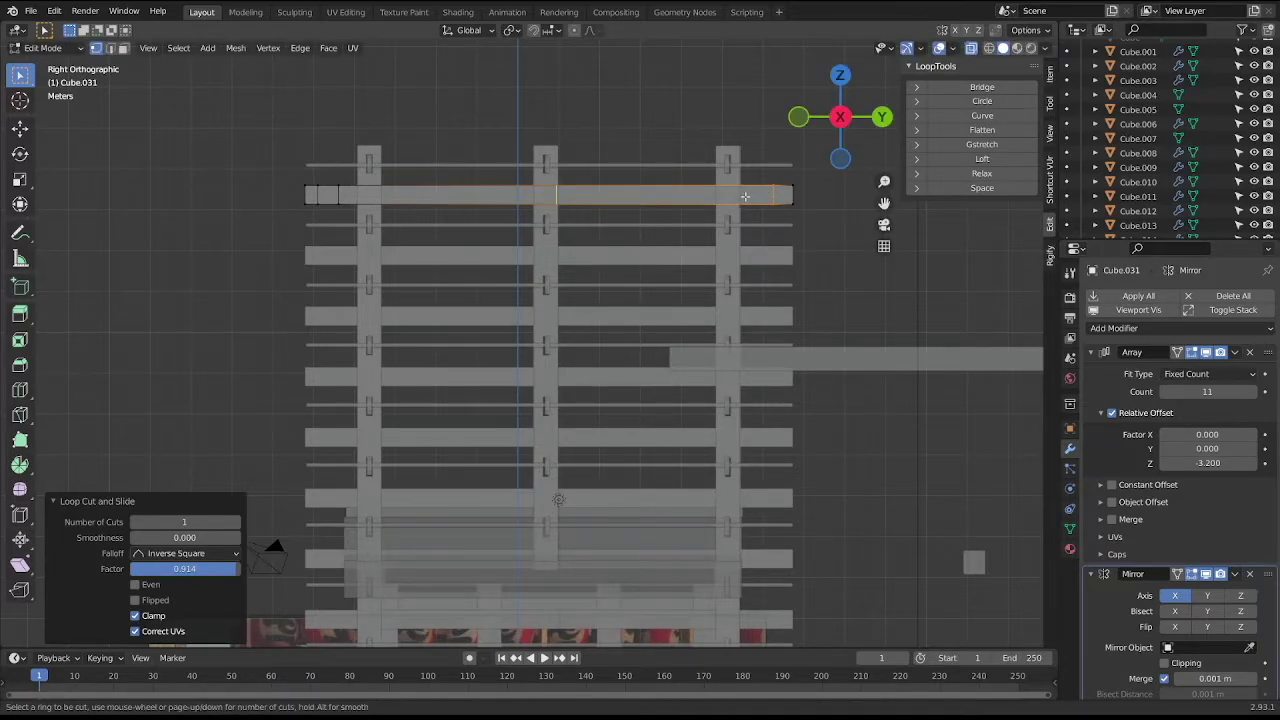
click(745, 196)
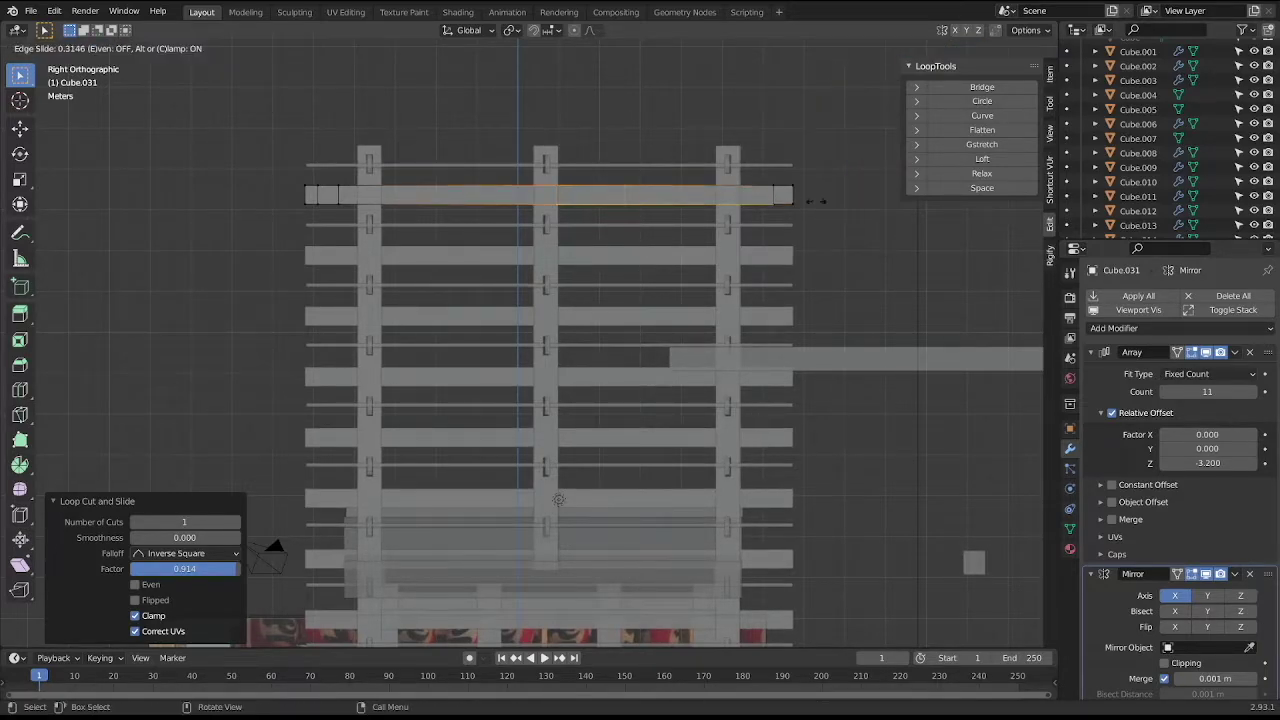
click(944, 205)
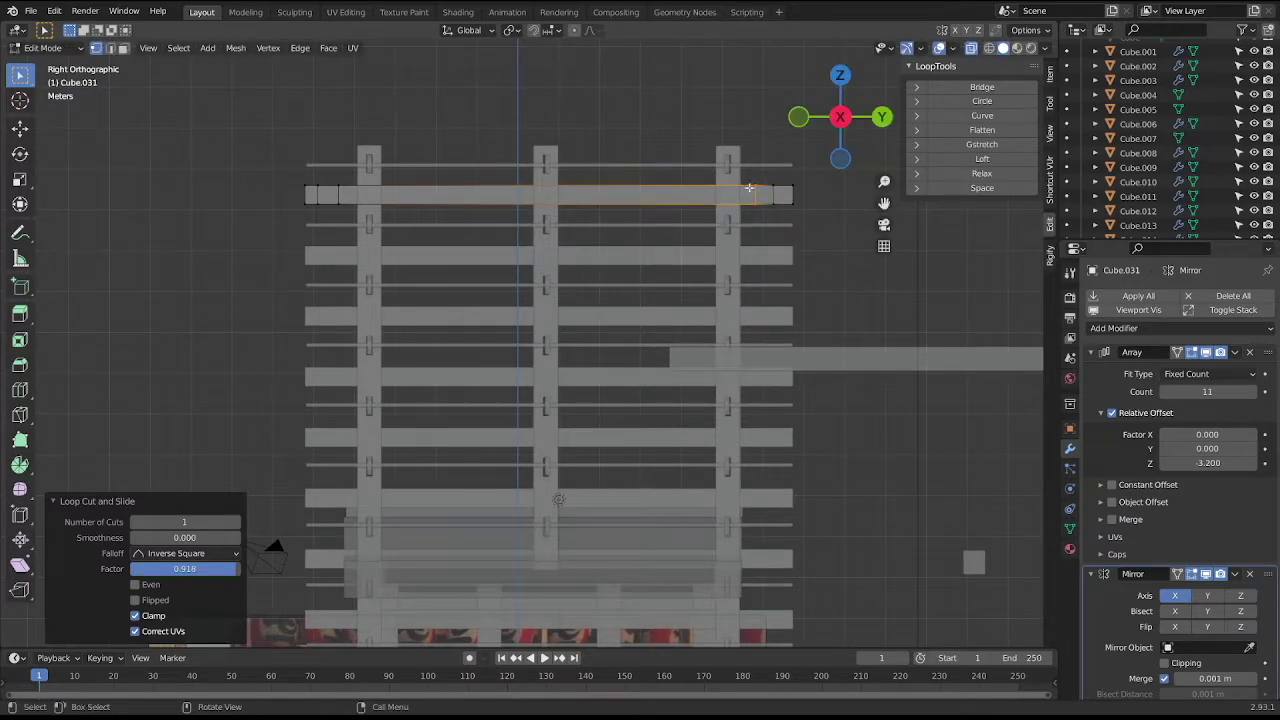
click(785, 212)
shift+click(777, 218)
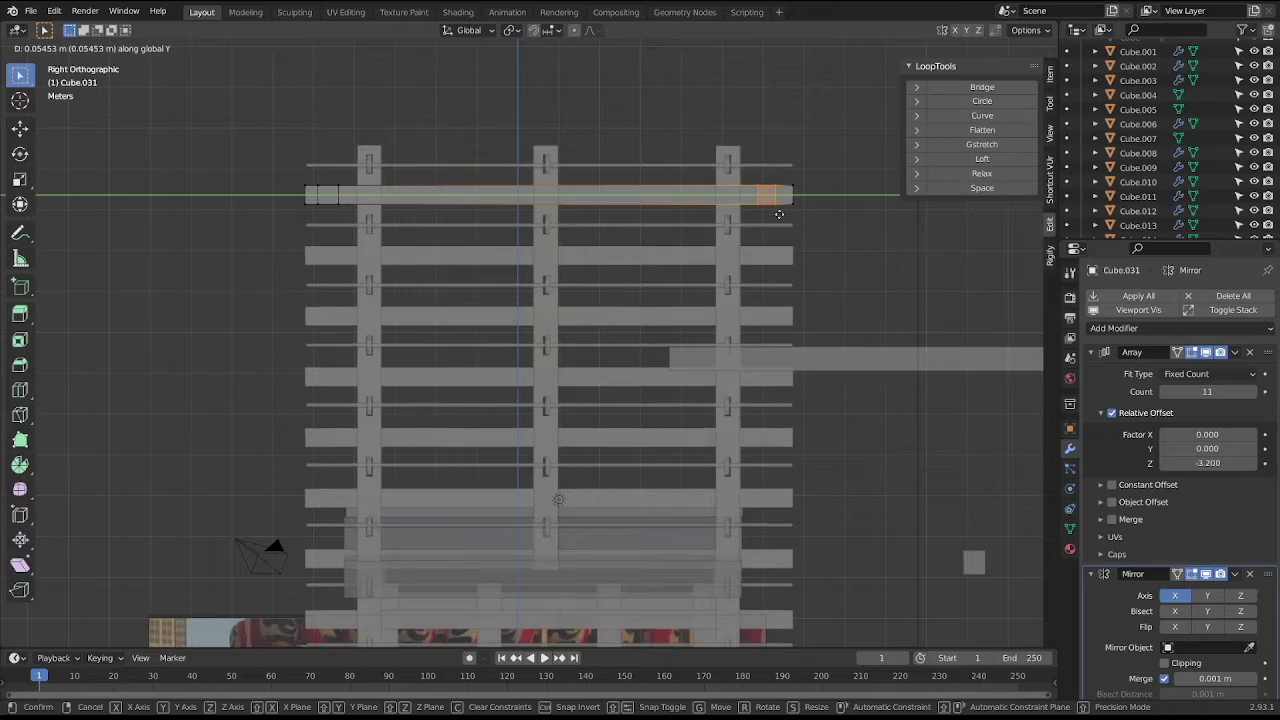
click(776, 214)
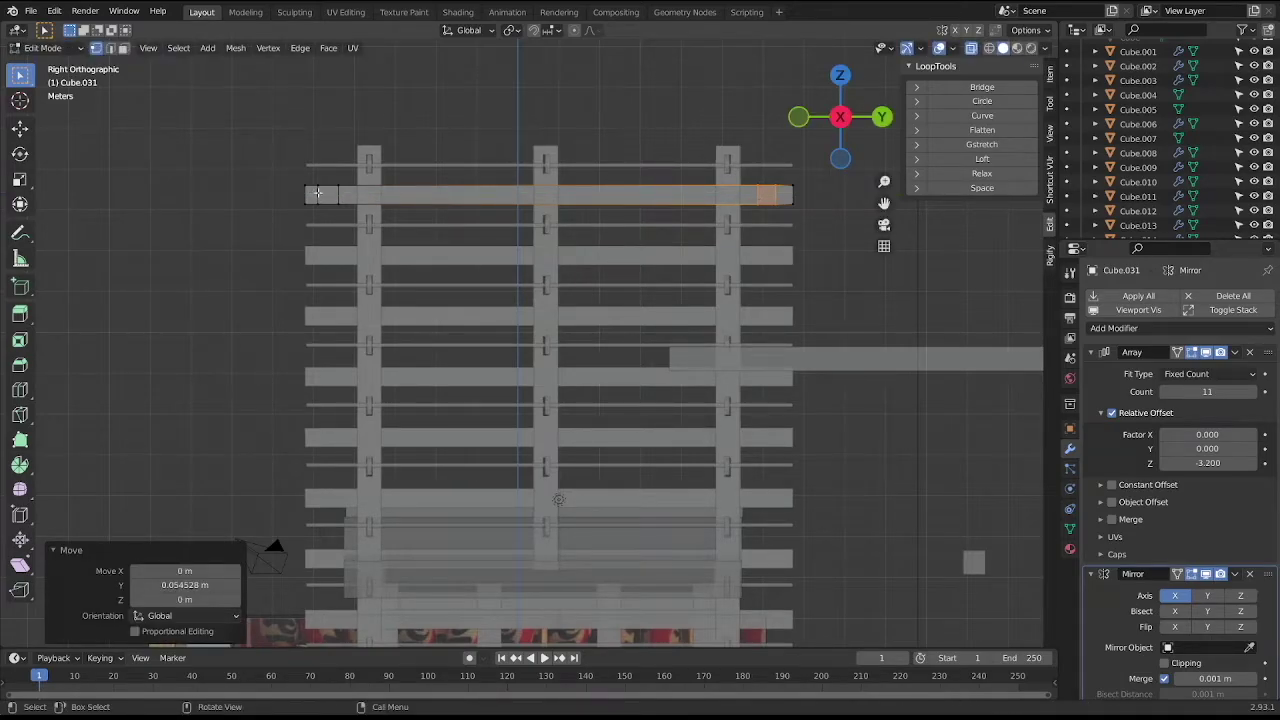
middle_drag(324, 192, 380, 233)
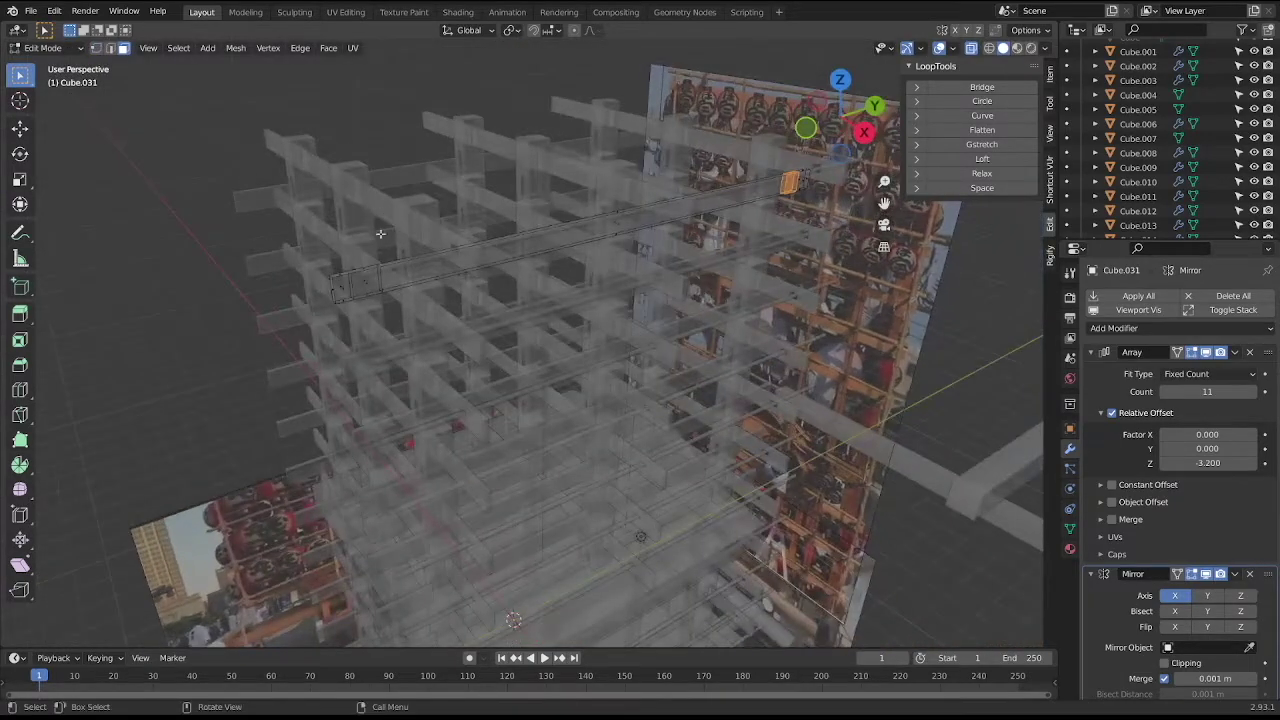
Inset the face near the left end and delete it to open a square slot.
click(372, 281)
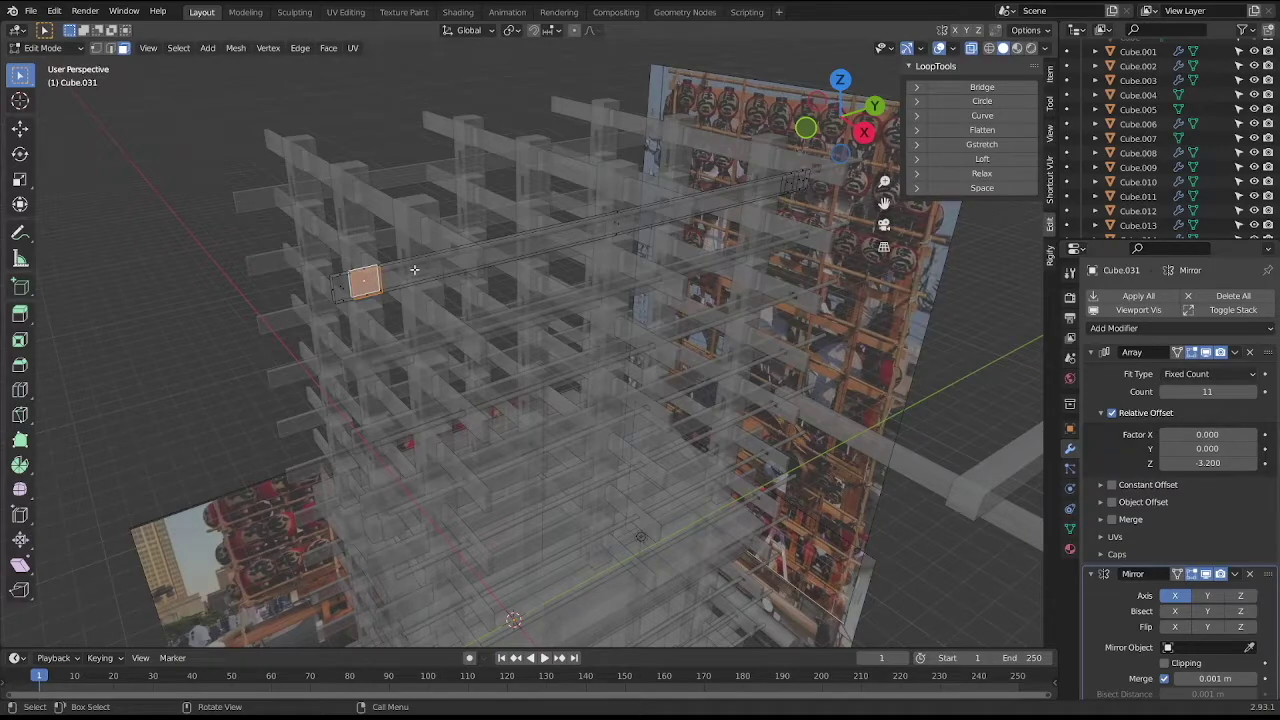
key(i)
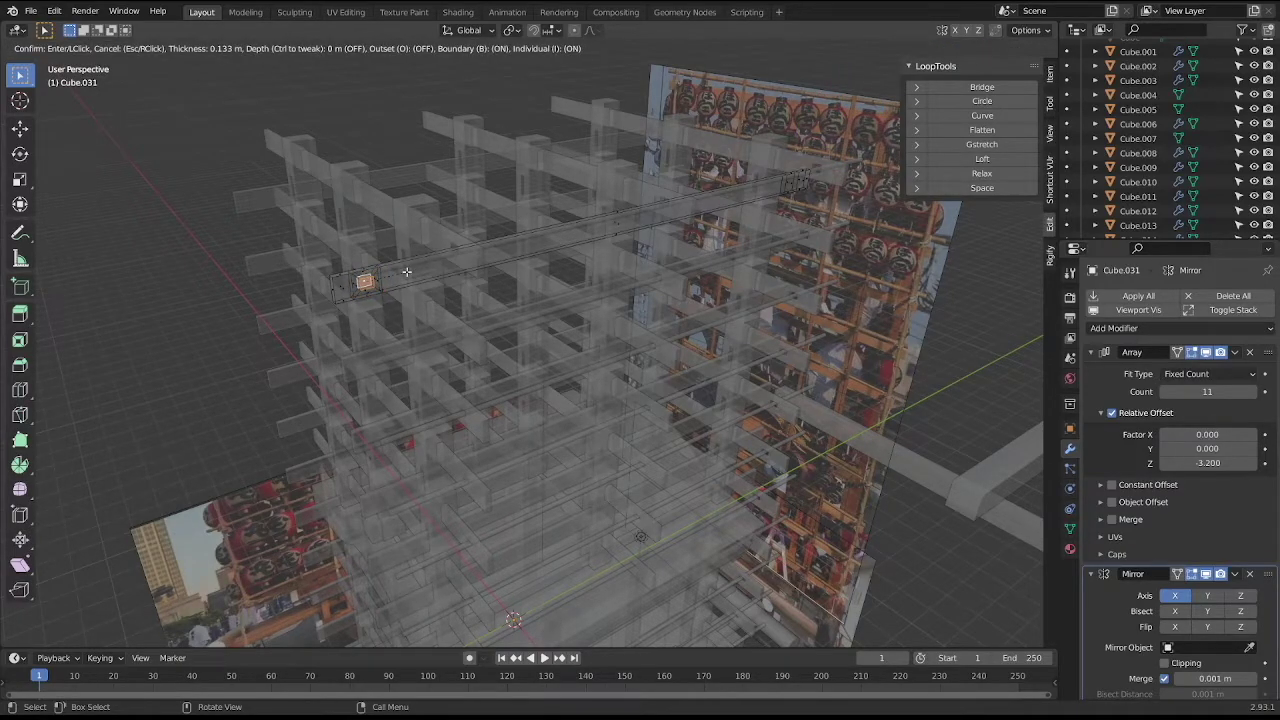
click(408, 272)
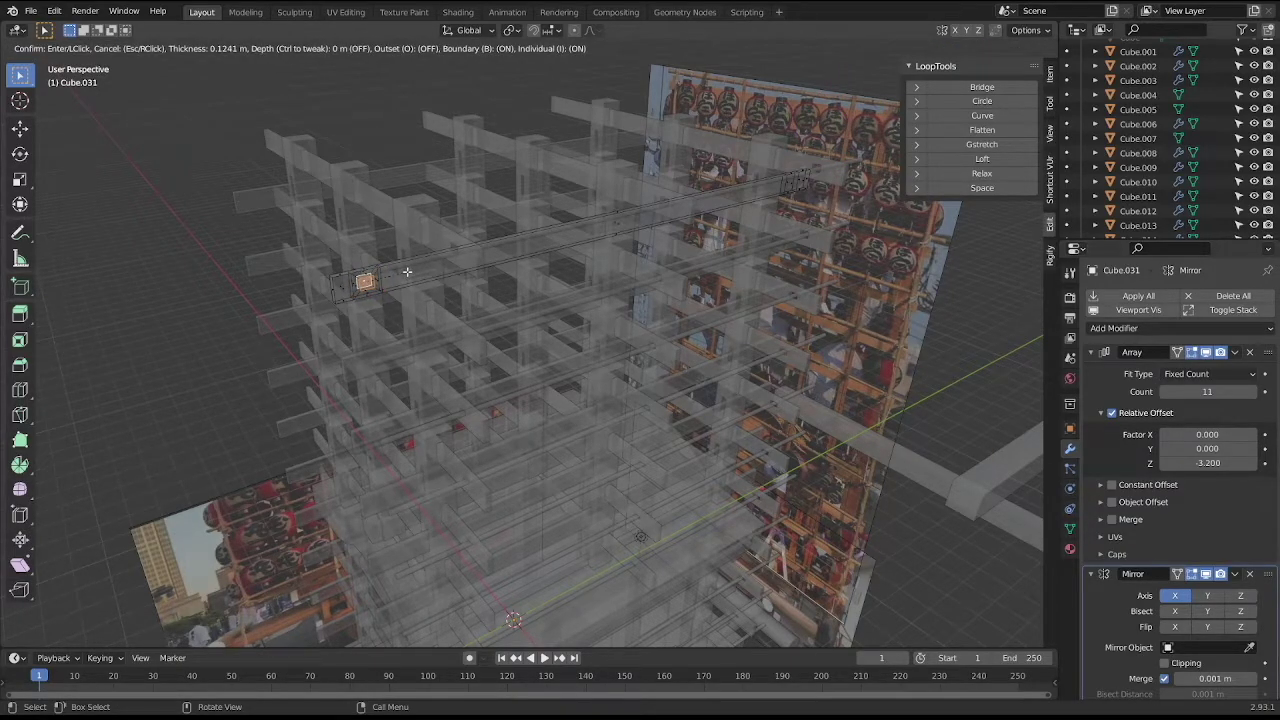
key(x)
click(406, 272)
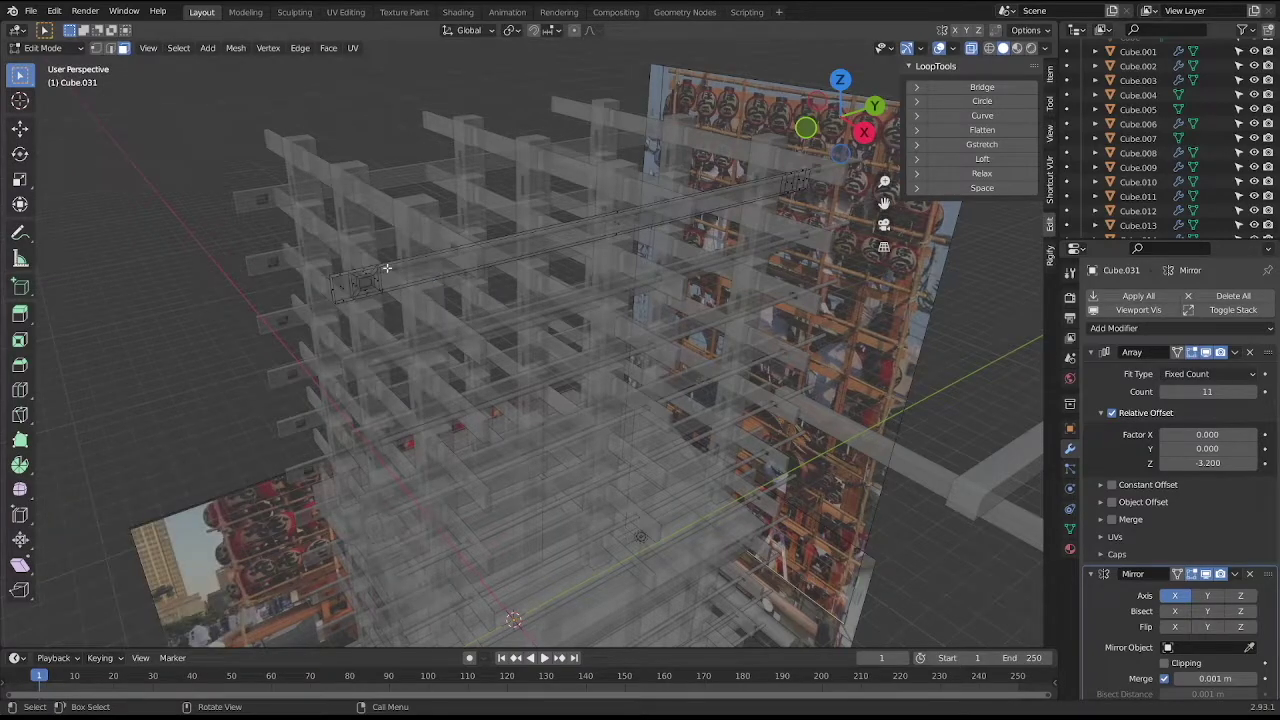
scroll(386, 268, up, 3)
key(1)
scroll(297, 205, up, 2)
click(316, 210)
mouse_move(266, 215)
mouse_down()
mouse_move(296, 230)
mouse_move(262, 206)
mouse_up()
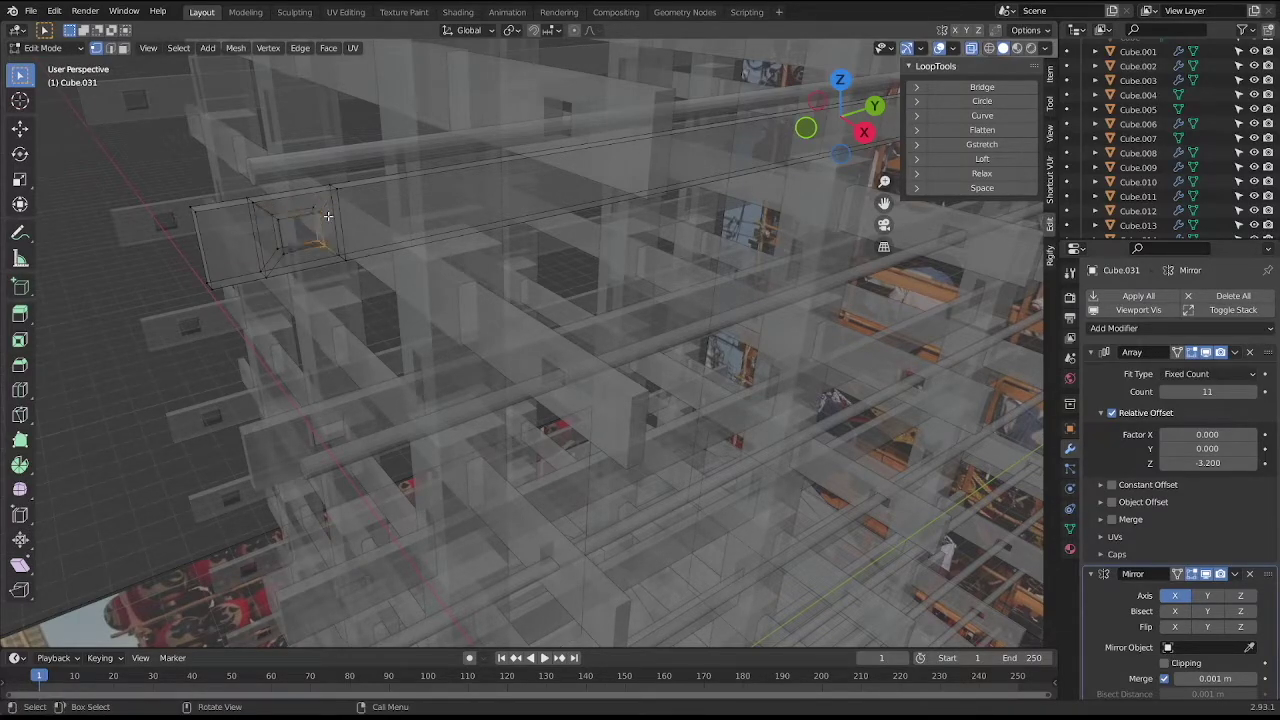
Inset and delete a face near the right end for the second slot, then exit Edit Mode.
mouse_move(328, 216)
middle_down()
mouse_move(455, 246)
mouse_move(538, 210)
middle_up()
key(3)
click(512, 203)
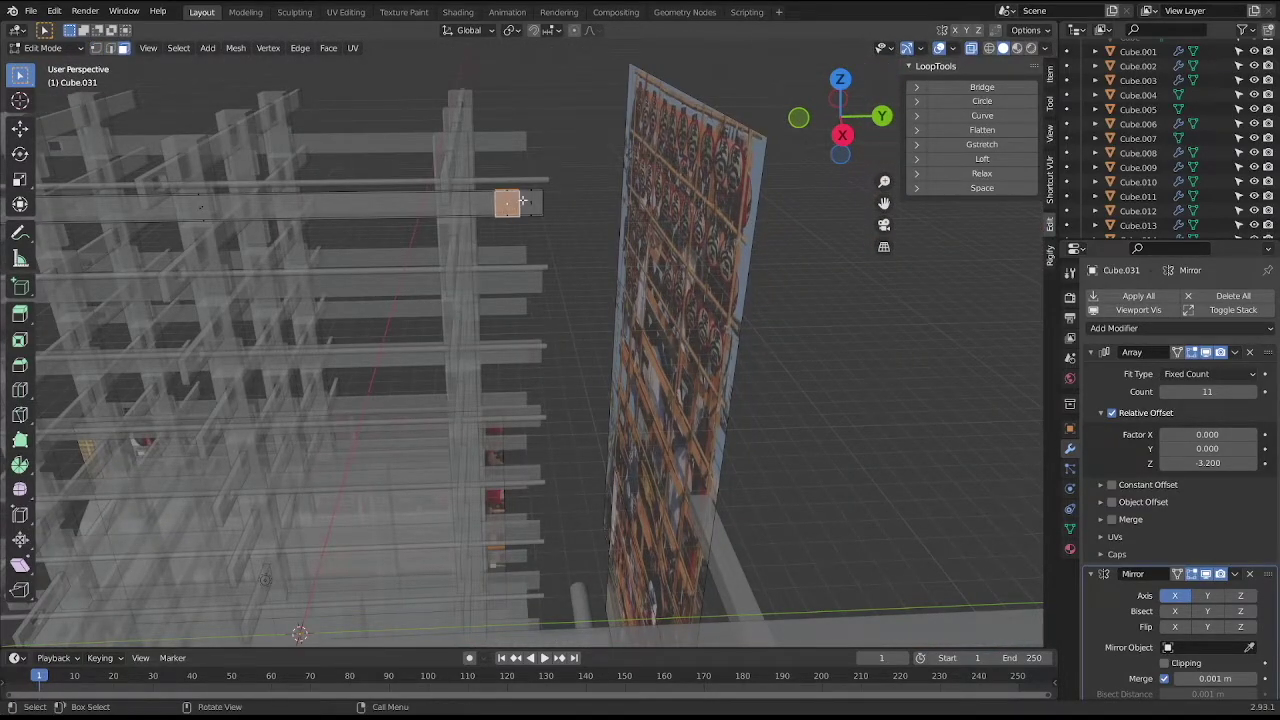
middle_drag(521, 201, 525, 199)
key(i)
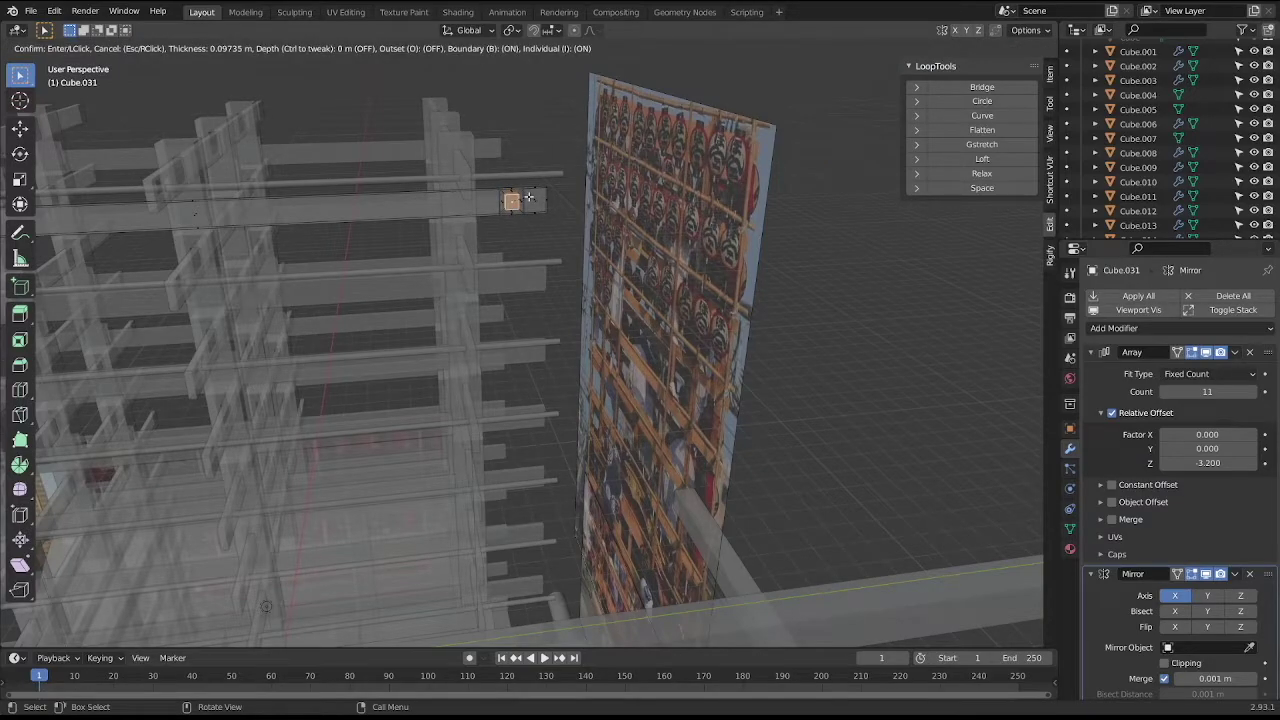
click(529, 197)
key(x)
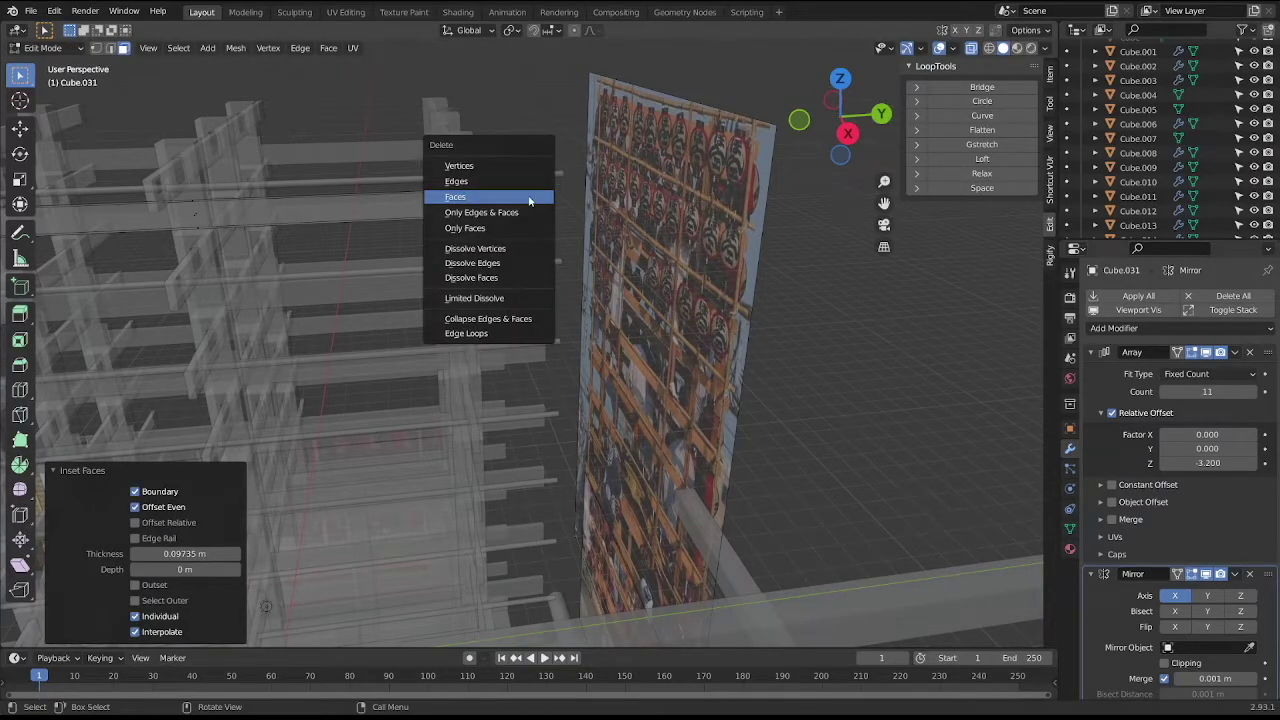
click(529, 198)
key(1)
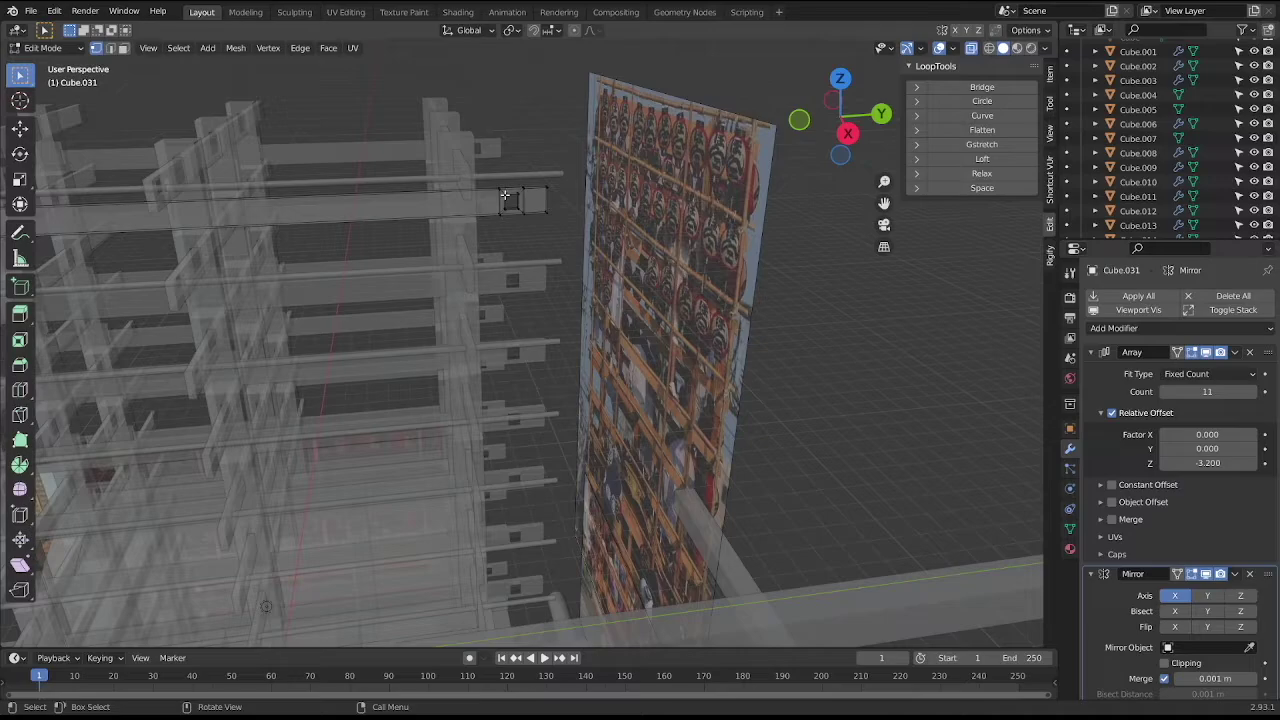
shift+click(519, 199)
key(b)
drag(512, 192, 540, 185)
key(Tab)
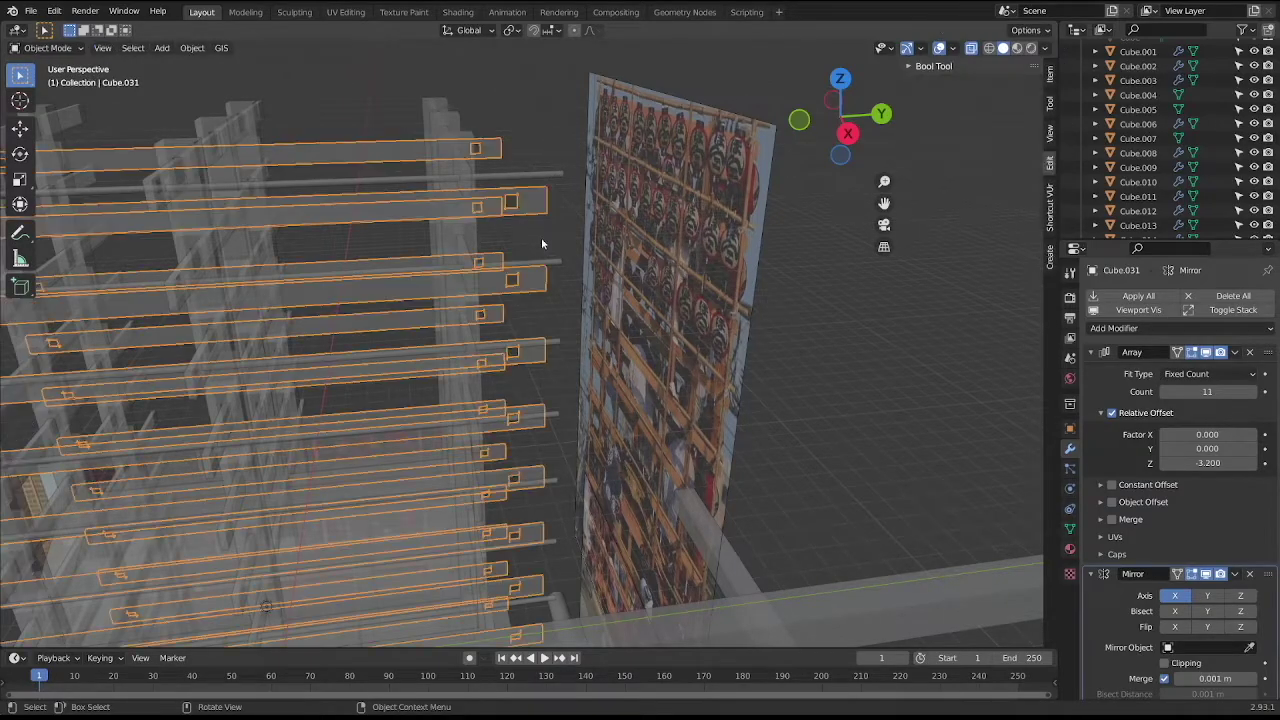
Duplicate the slotted plank beams and shift the copy -2.8267 m along X.
click(541, 240)
middle_drag(541, 240, 646, 214)
key(KP_1)
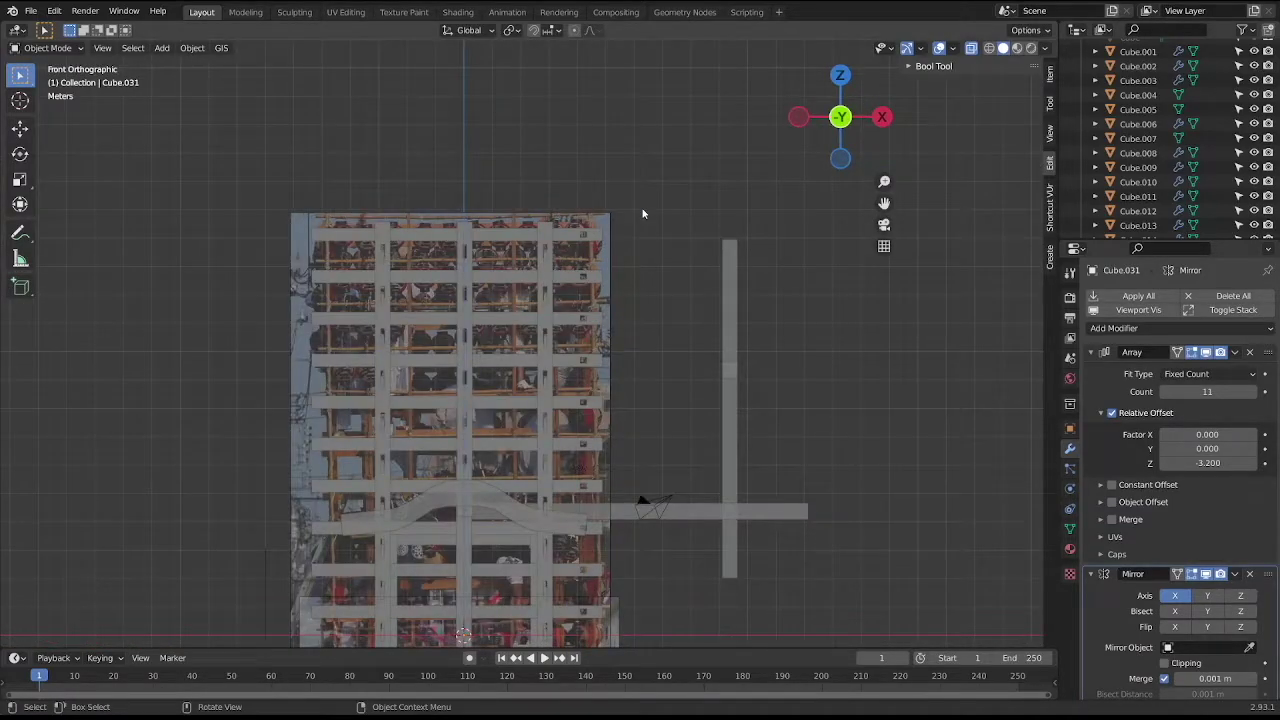
click(547, 259)
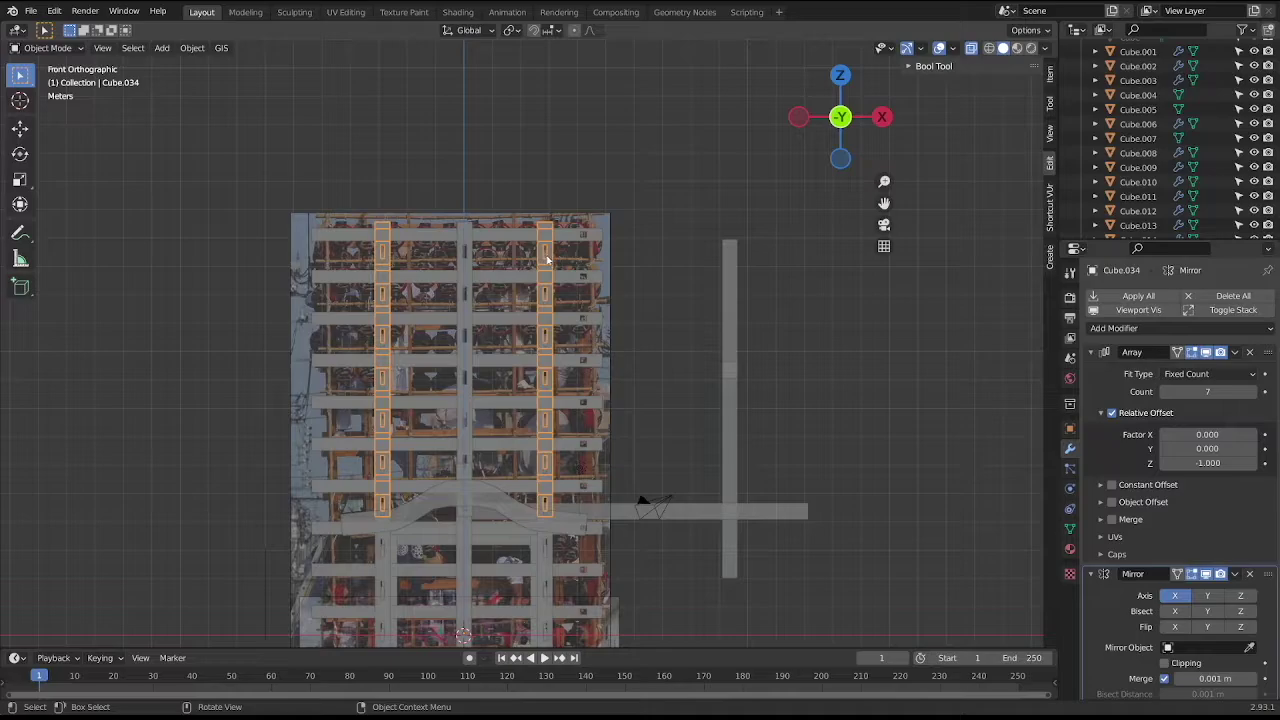
mouse_move(556, 260)
middle_down()
mouse_move(390, 252)
mouse_move(500, 234)
middle_up()
click(390, 252)
click(475, 235)
key(KP_1)
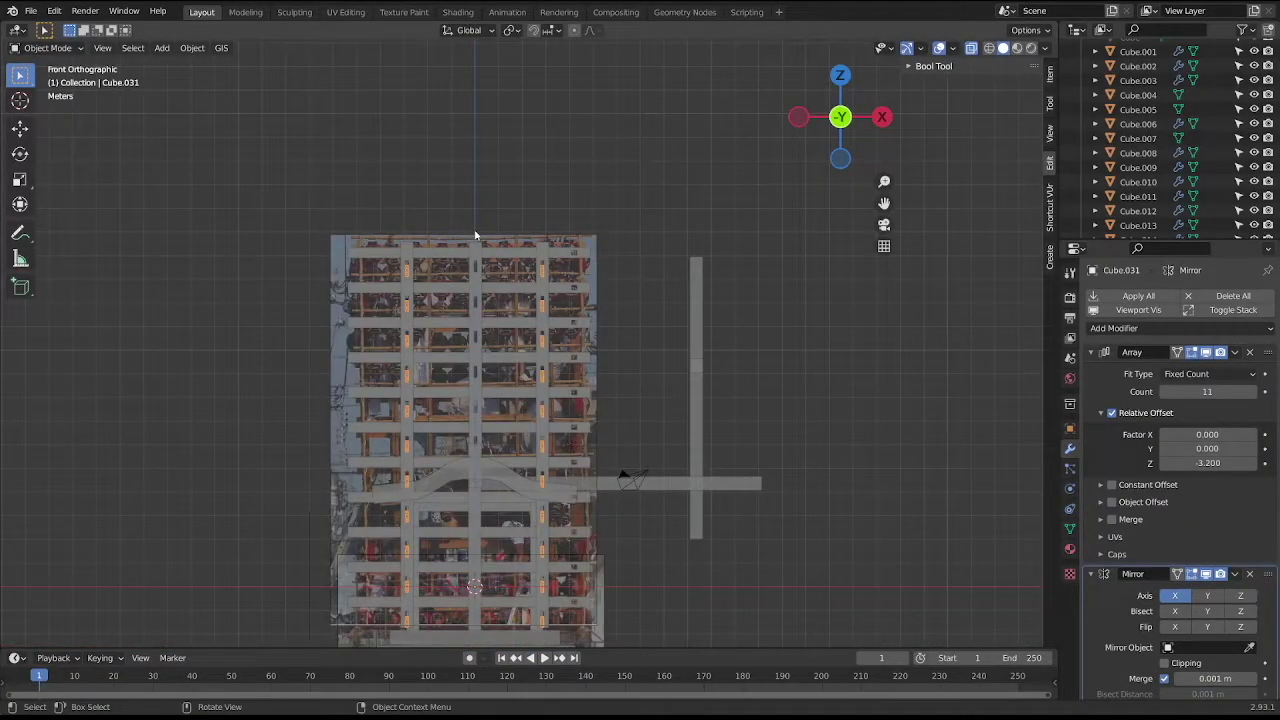
key(g)
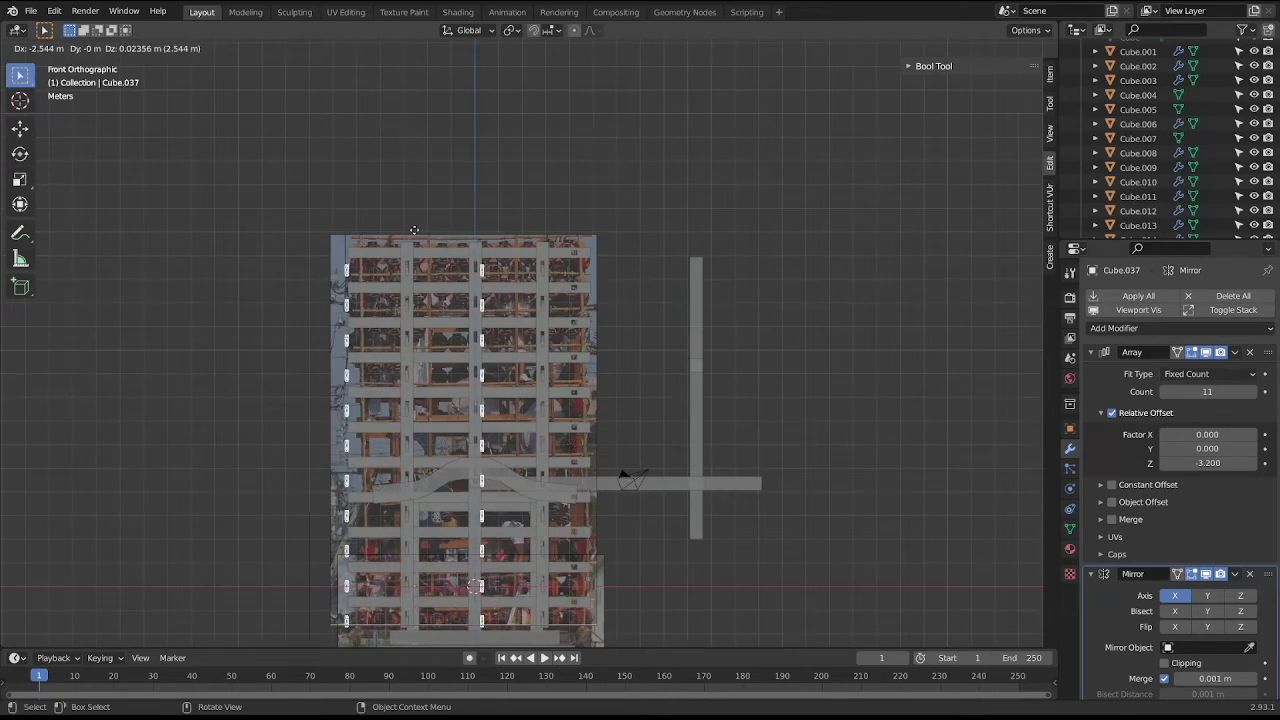
key(x)
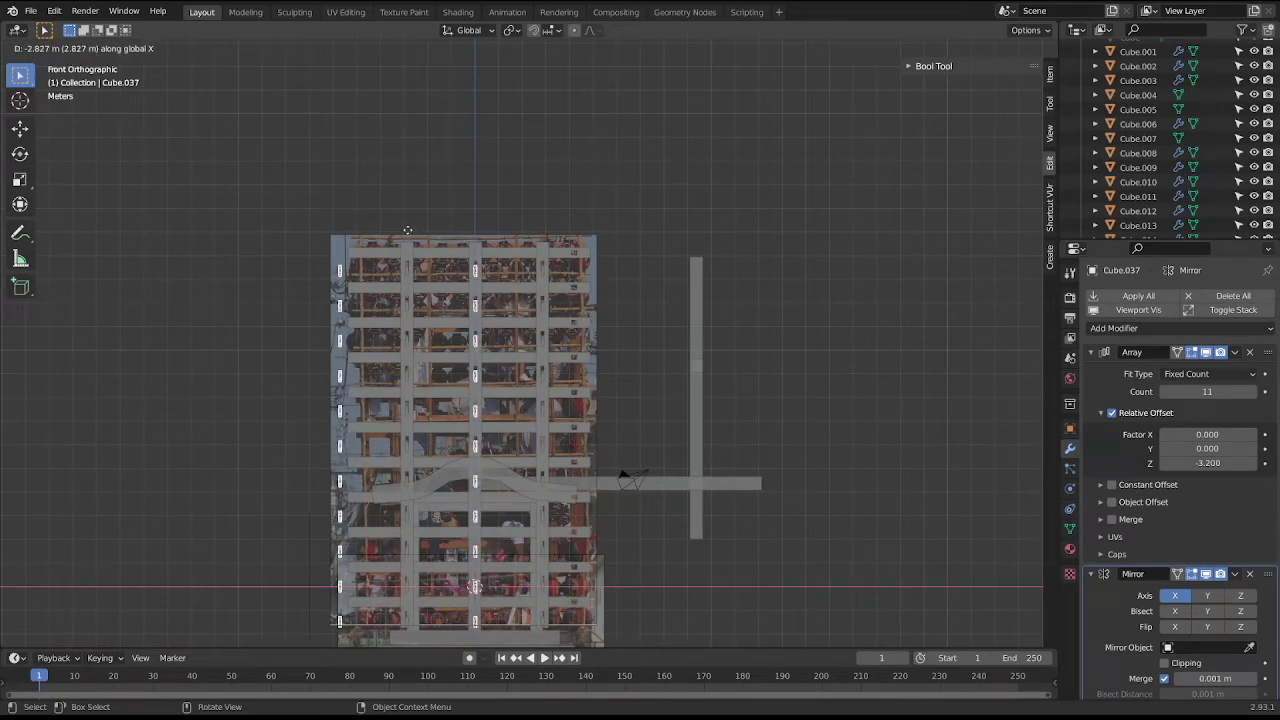
click(407, 230)
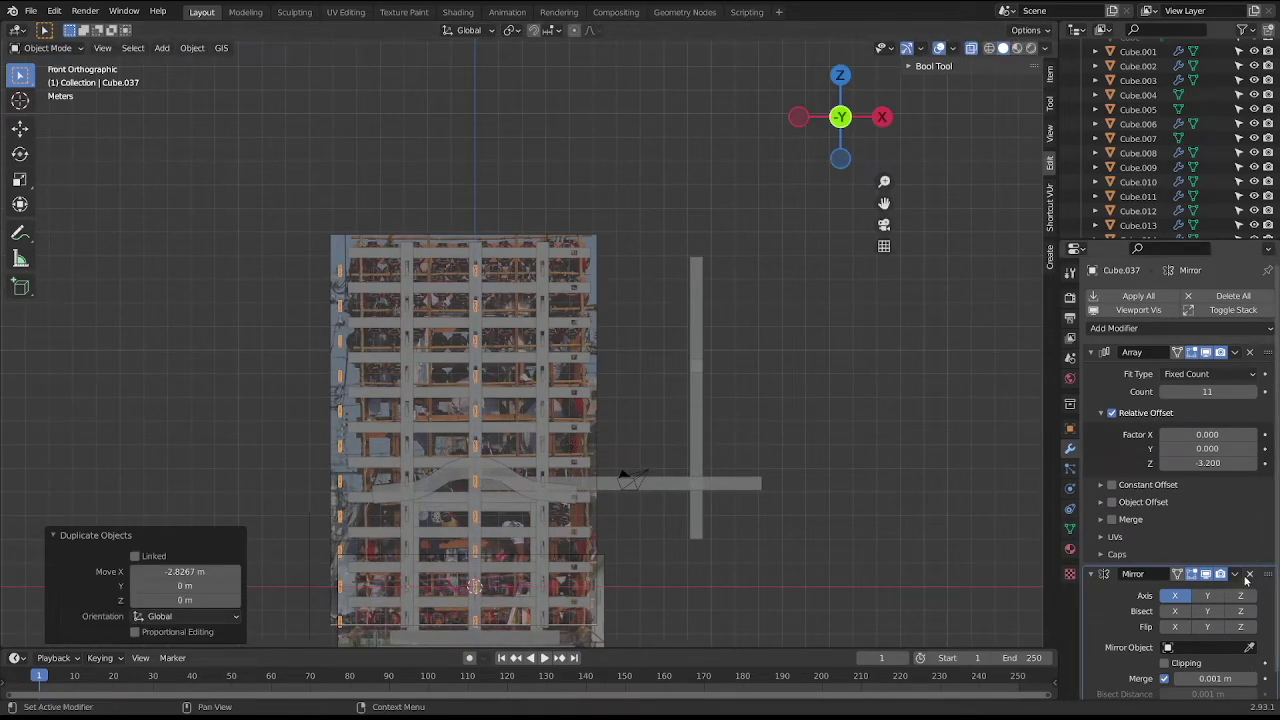
Remove the copy's Mirror modifier, set its Array count to 6, and select the rod array.
click(1249, 575)
drag(1160, 390, 1130, 391)
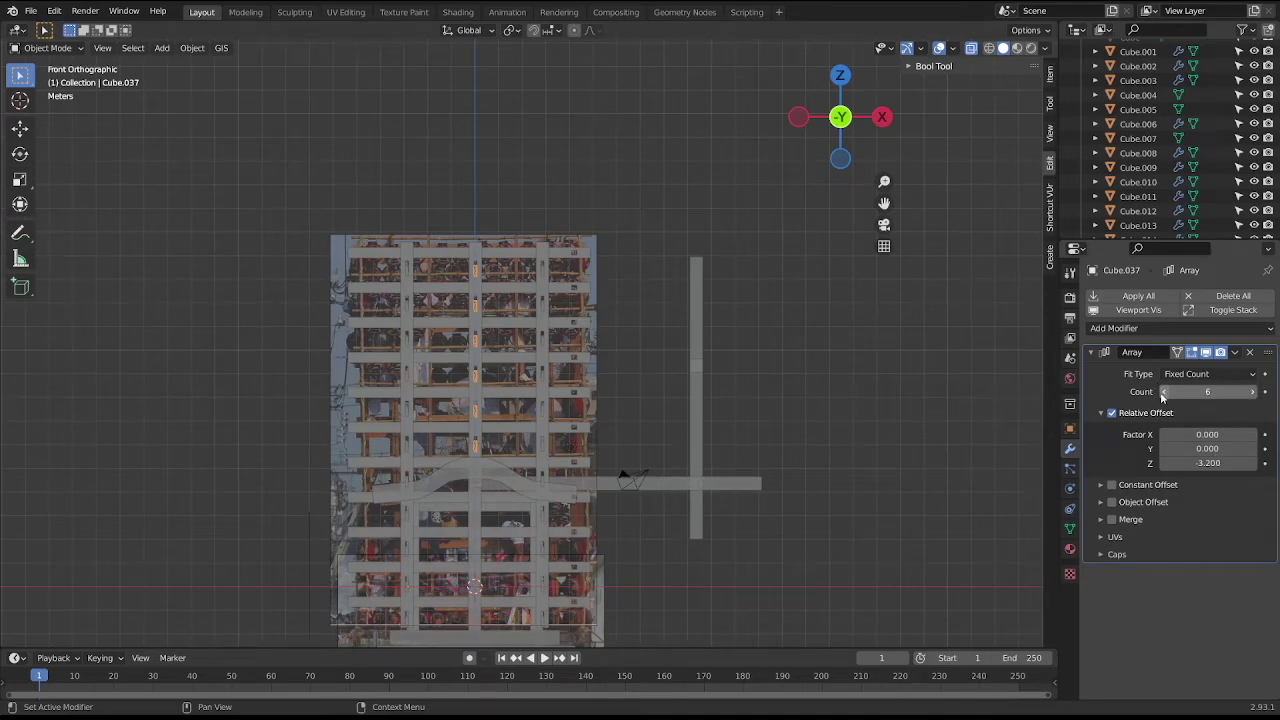
middle_drag(791, 389, 667, 387)
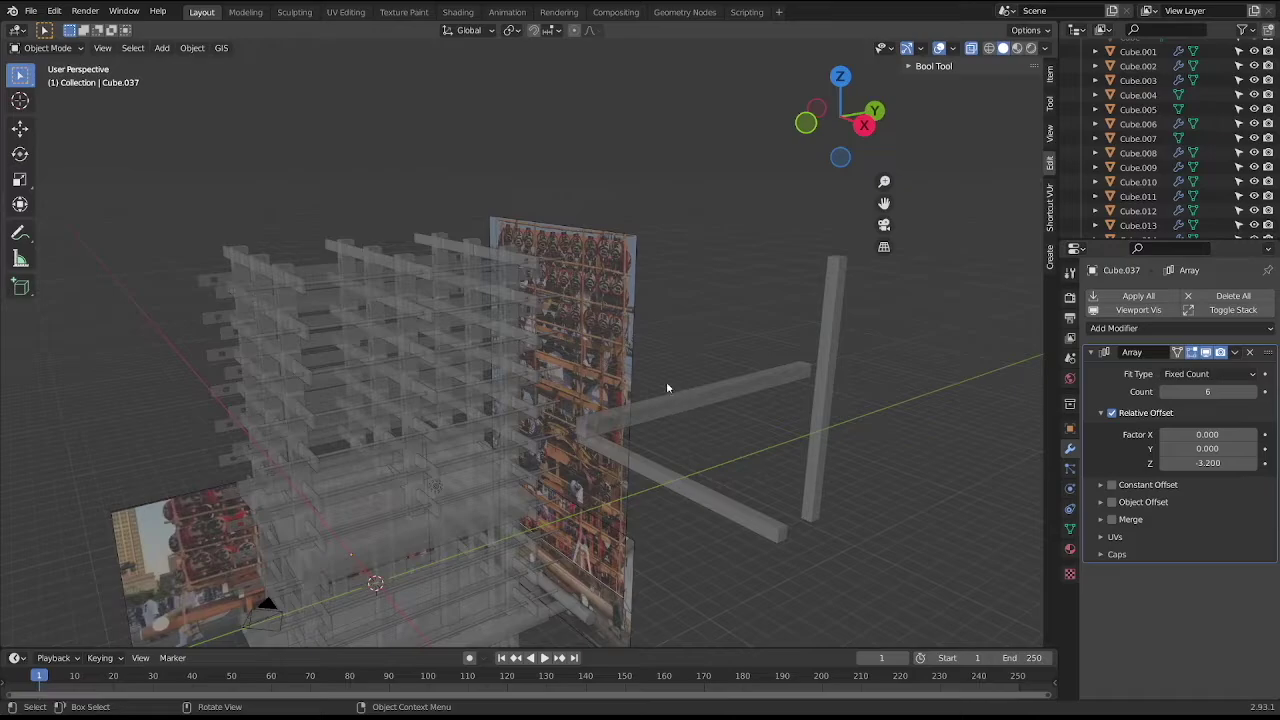
click(366, 278)
click(370, 280)
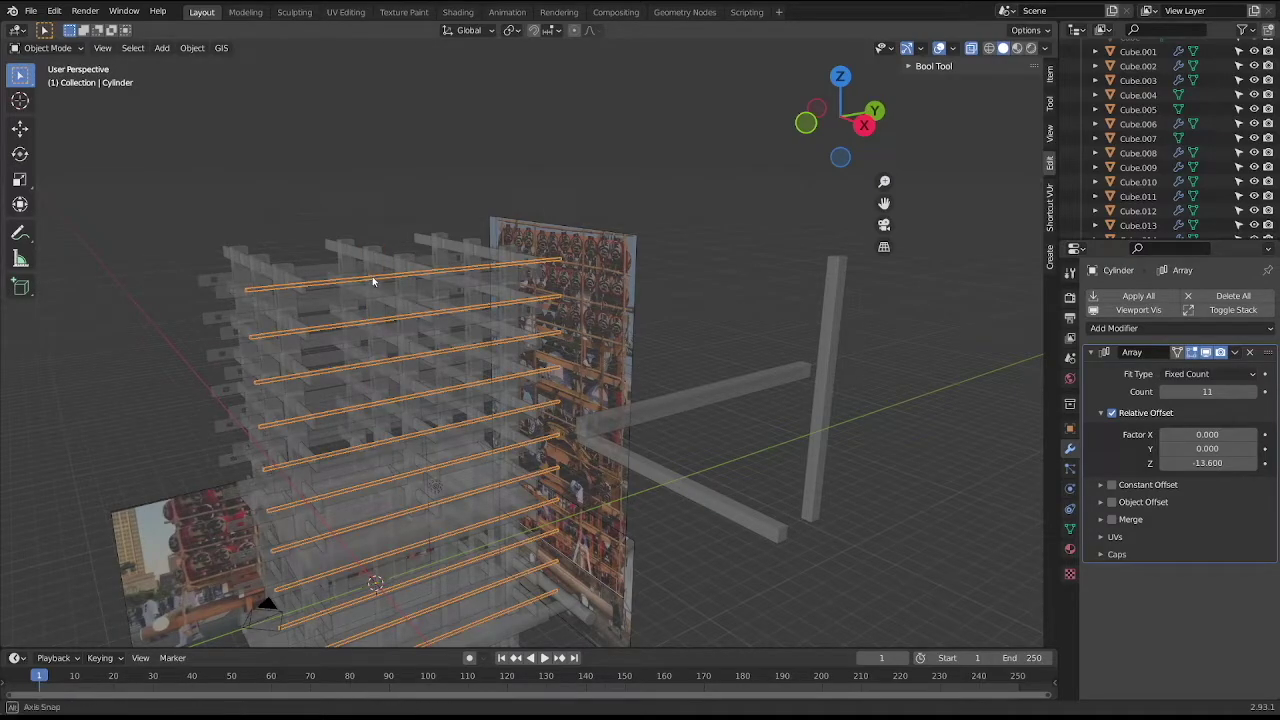
Duplicate the rod array in place and rotate the copy 90° in top view.
middle_drag(371, 279, 413, 290)
key(KP_3)
key(KP_1)
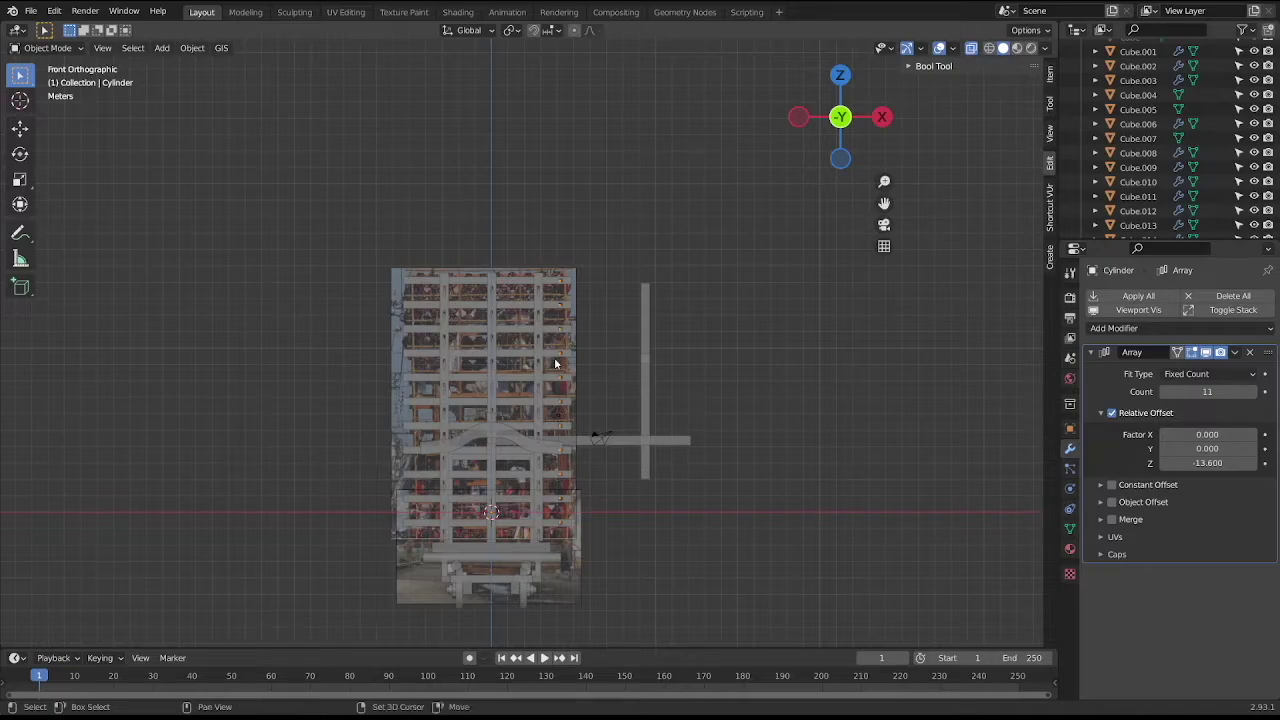
mouse_move(574, 366)
middle_down()
mouse_move(447, 349)
mouse_move(529, 348)
middle_up()
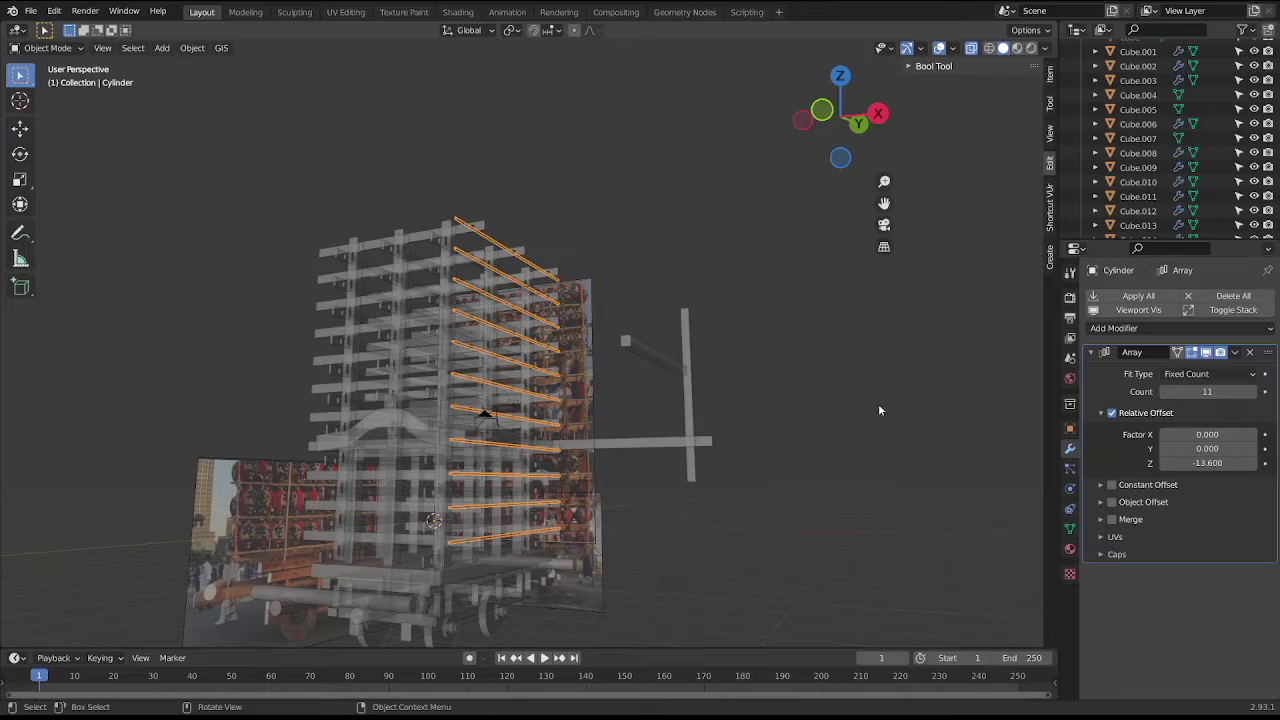
mouse_move(823, 348)
middle_down()
mouse_move(717, 363)
mouse_move(742, 384)
mouse_move(685, 422)
mouse_move(640, 386)
middle_up()
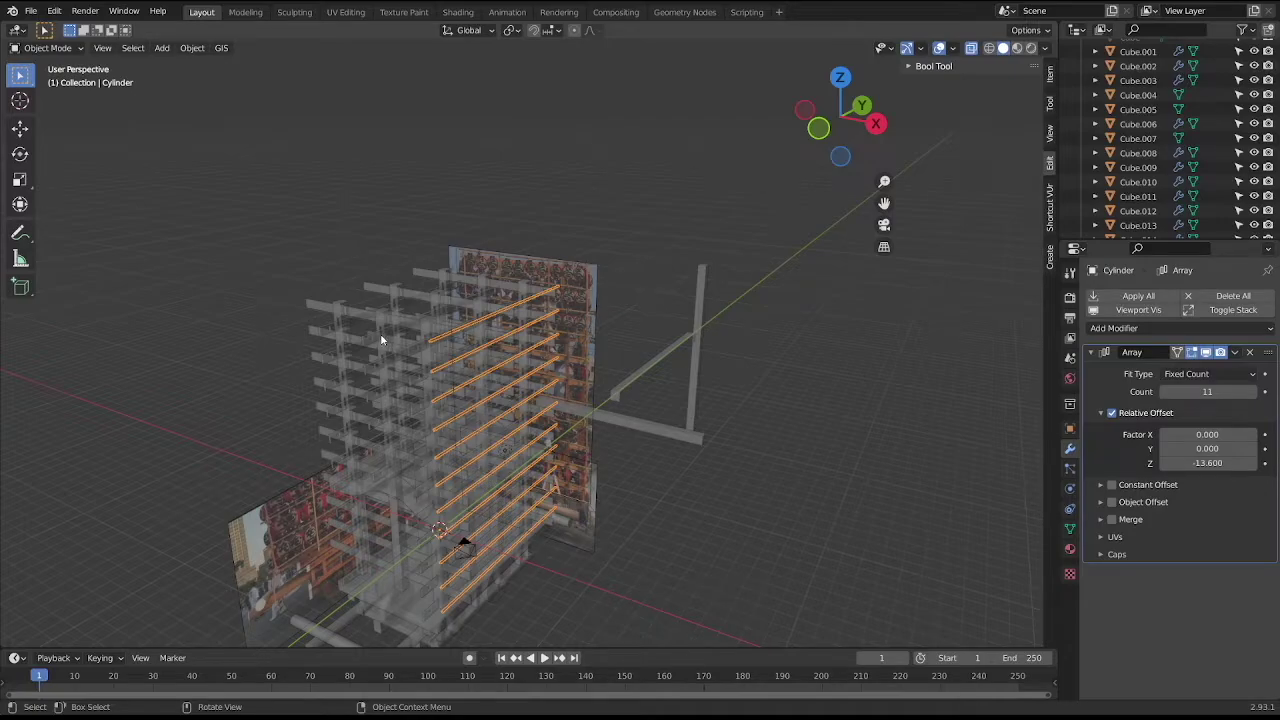
mouse_move(456, 340)
middle_down()
mouse_move(434, 365)
mouse_move(410, 286)
mouse_move(458, 260)
mouse_move(473, 310)
middle_up()
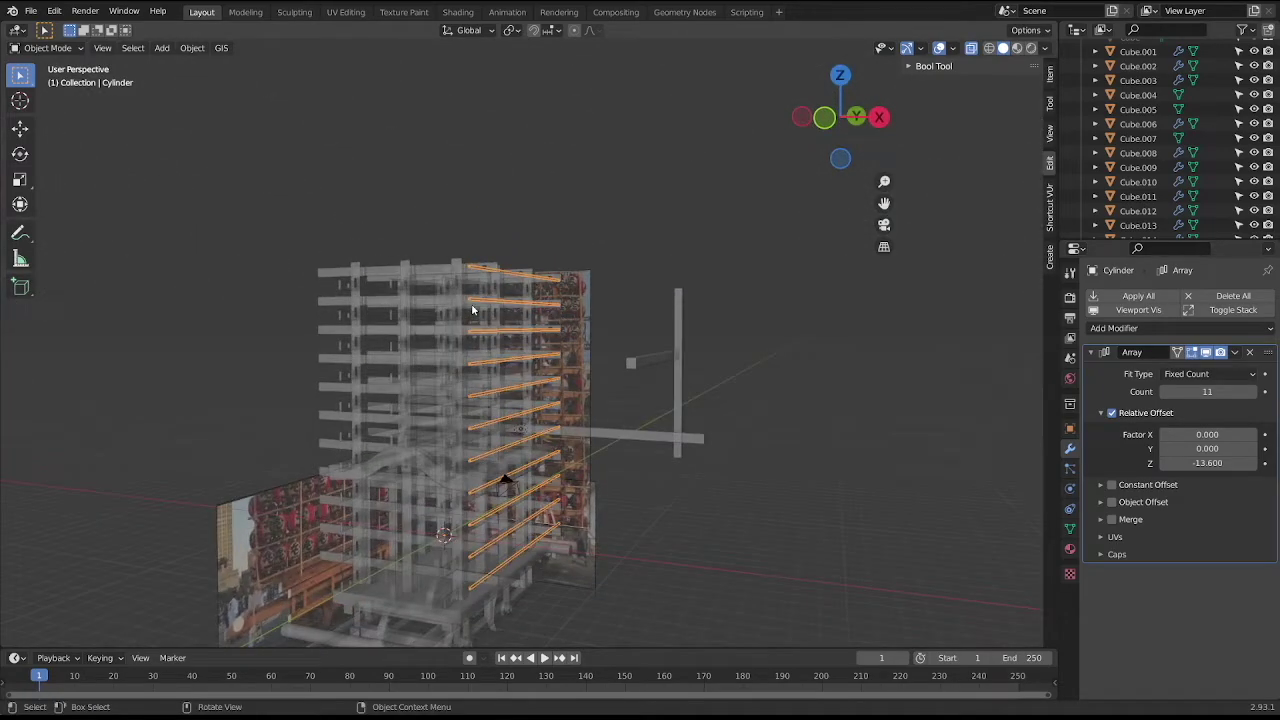
key(shift+d)
click(614, 321)
key(KP_7)
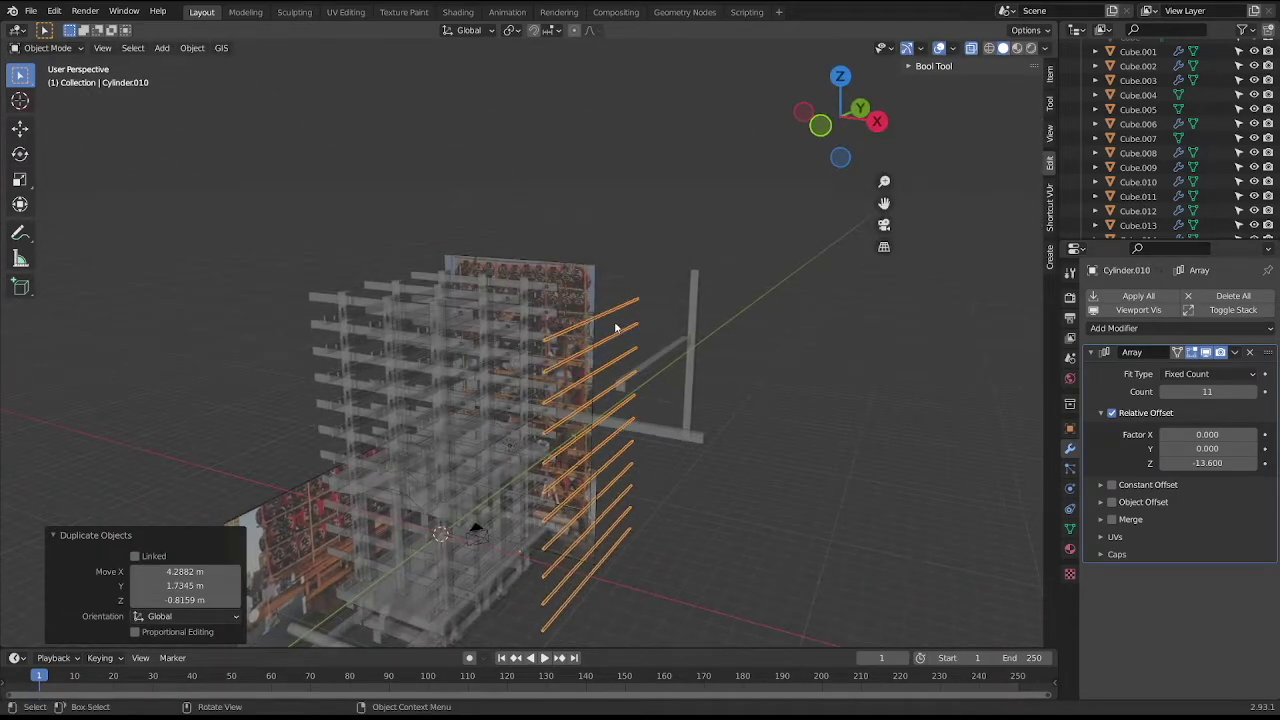
key(r)
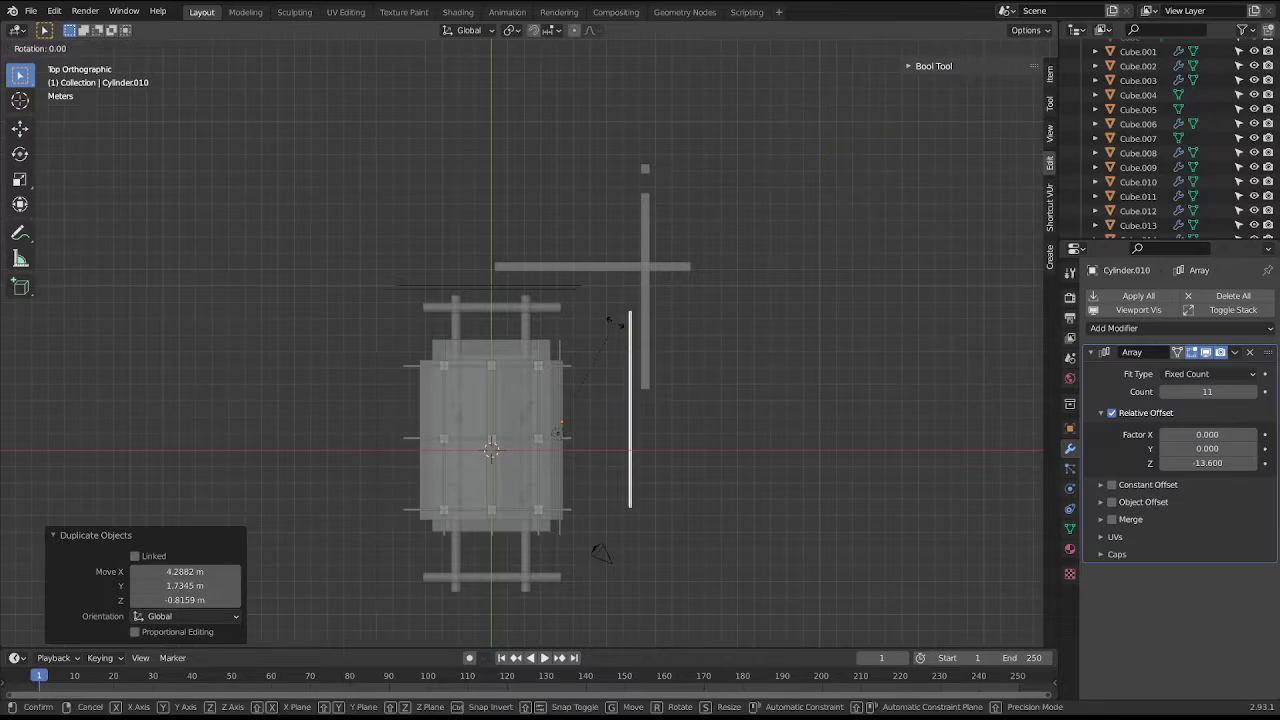
text(90)
key(Return)
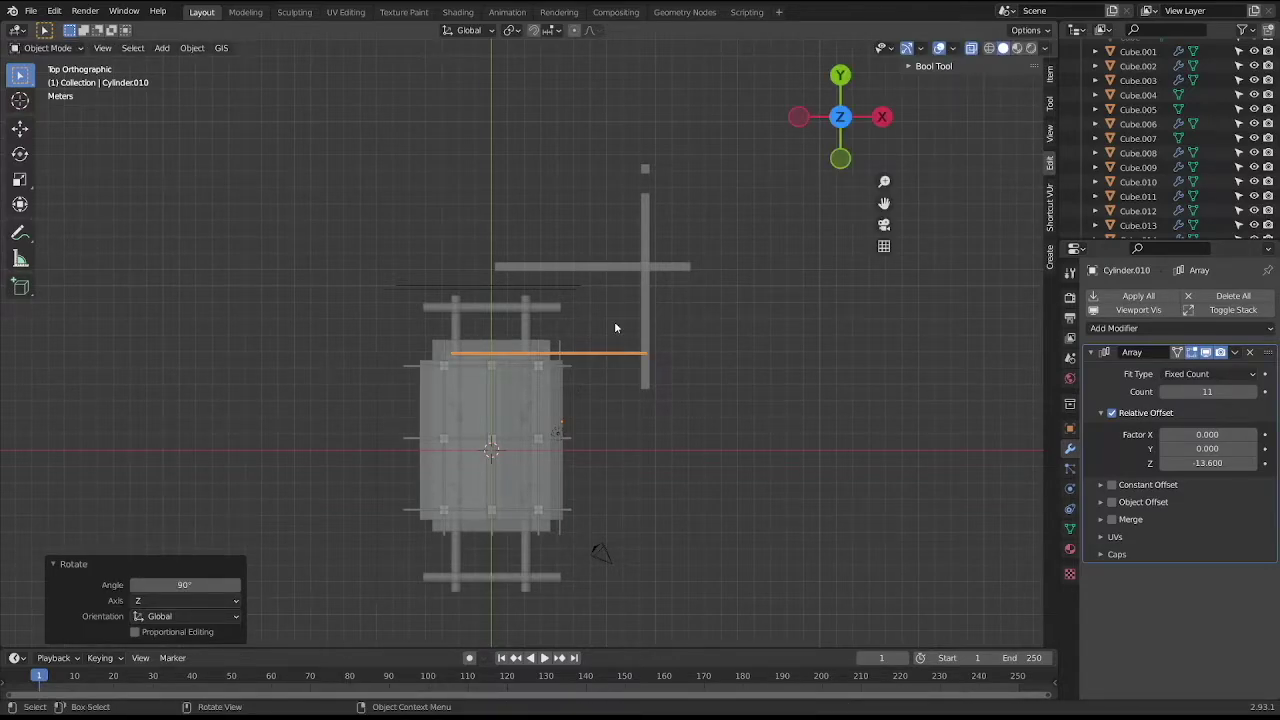
Shift the duplicated rods along Y and raise them 0.028267 m to line up with the planks.
key(g)
click(565, 500)
mouse_move(565, 500)
middle_down()
mouse_move(597, 339)
mouse_move(508, 329)
middle_up()
key(KP_3)
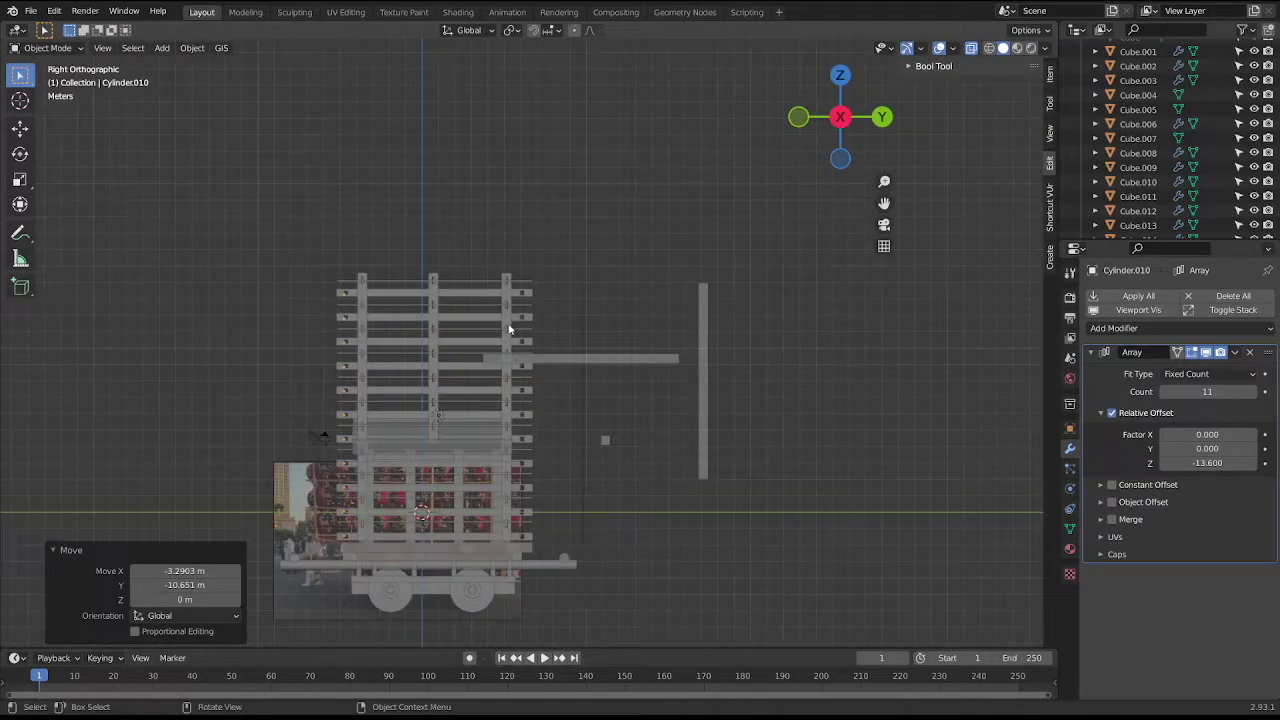
scroll(508, 329, up, 1)
key(g)
key(x)
key(y)
click(501, 328)
key(g)
key(z)
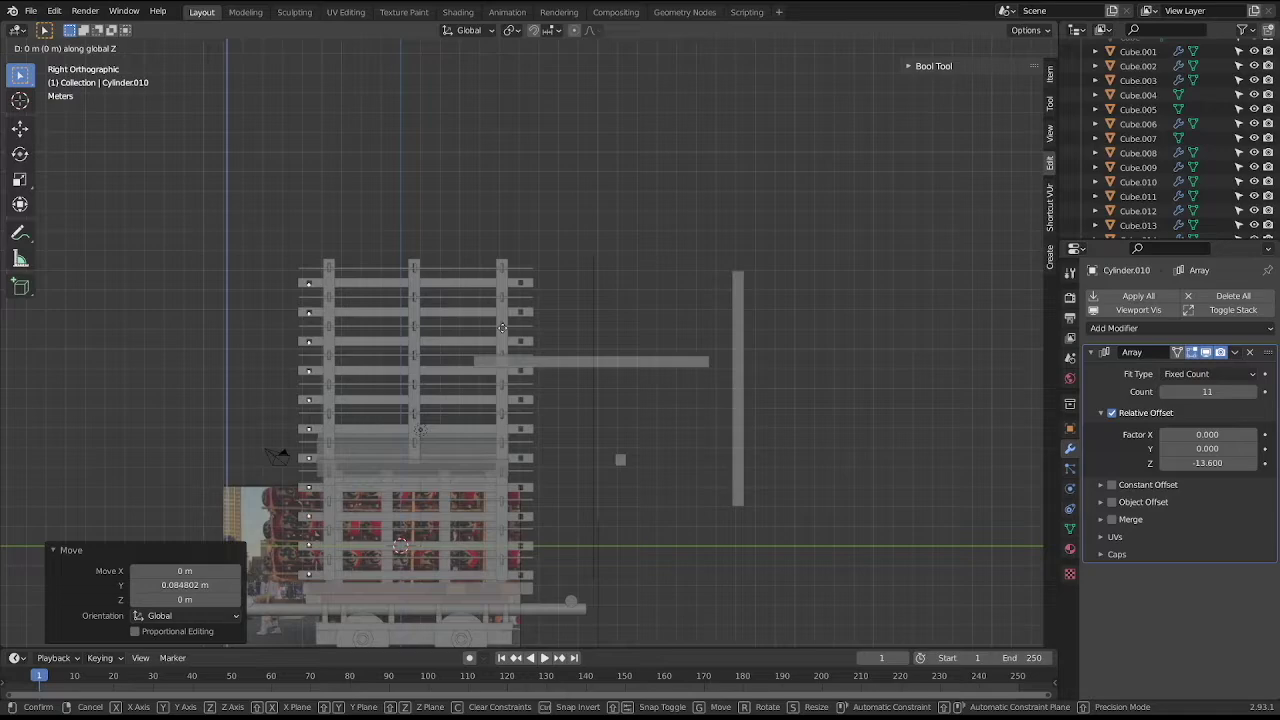
click(504, 331)
mouse_move(506, 334)
middle_down()
mouse_move(527, 178)
mouse_move(546, 192)
middle_up()
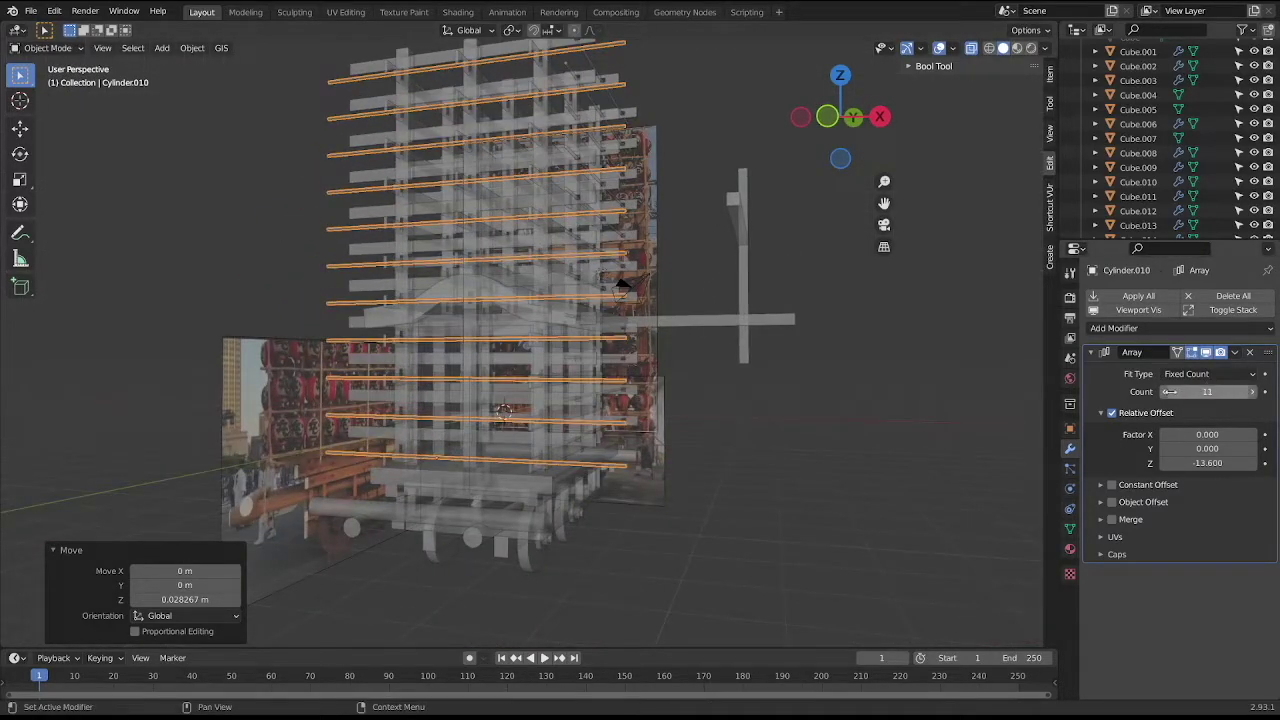
Set the duplicated rod array's count to 8, check it, and deselect the rods.
drag(1167, 391, 1140, 391)
mouse_move(800, 424)
middle_down()
mouse_move(845, 426)
mouse_move(786, 406)
mouse_move(757, 423)
mouse_move(786, 422)
mouse_move(786, 444)
mouse_move(804, 404)
mouse_move(826, 404)
mouse_move(777, 403)
mouse_move(743, 427)
mouse_move(744, 447)
middle_up()
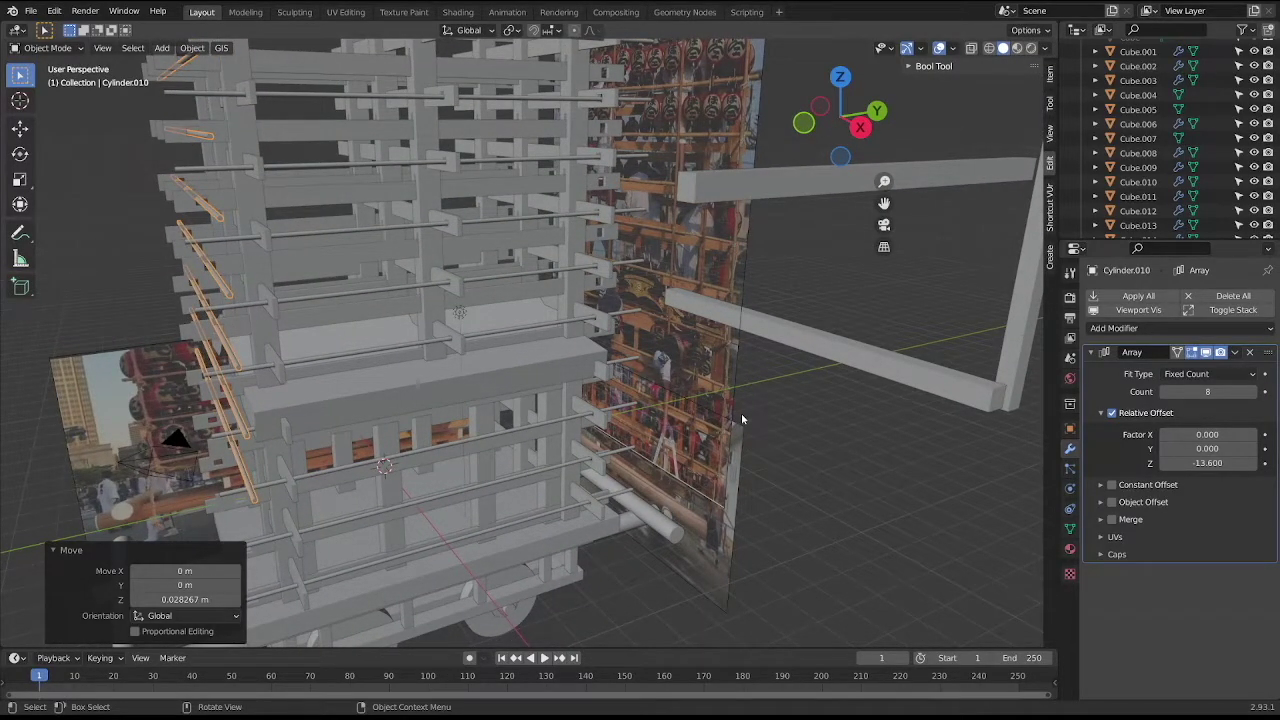
mouse_move(713, 320)
middle_down()
mouse_move(691, 290)
mouse_move(685, 315)
mouse_move(688, 296)
middle_up()
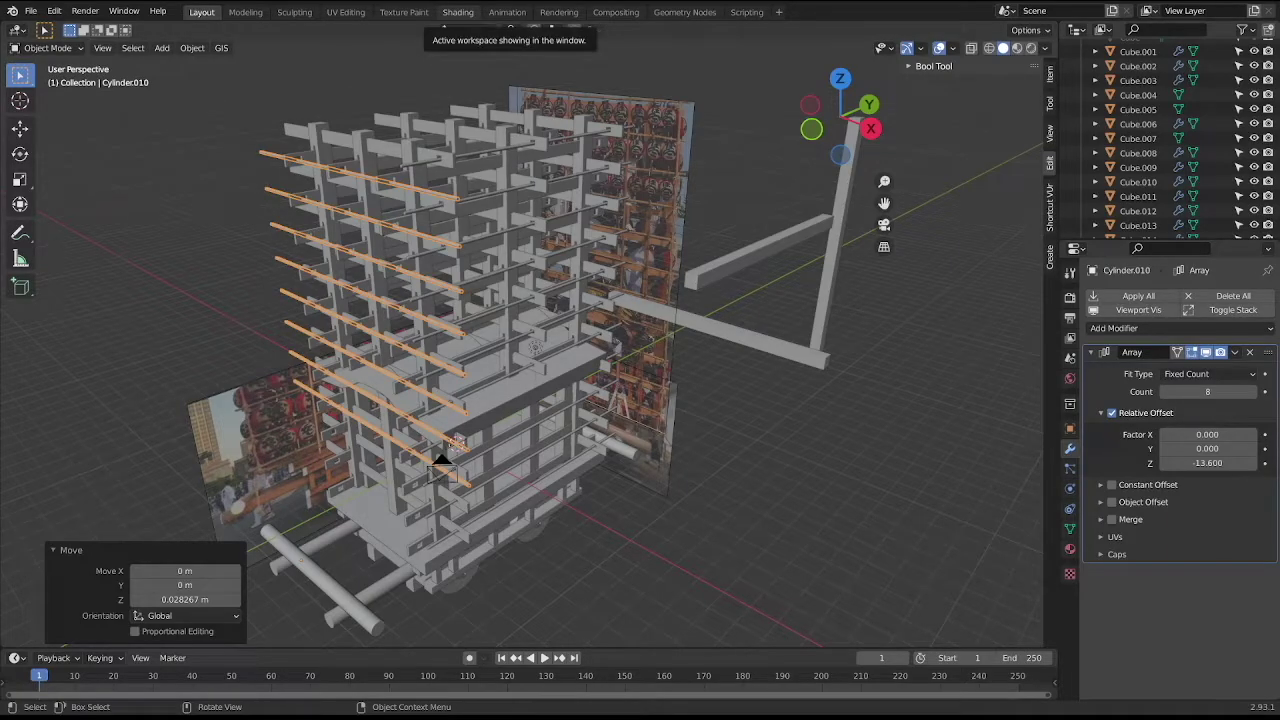
key(alt+a)
Select the slotted beams Cube.031 and box-select the top bar's faces in Edit Mode.
click(394, 177)
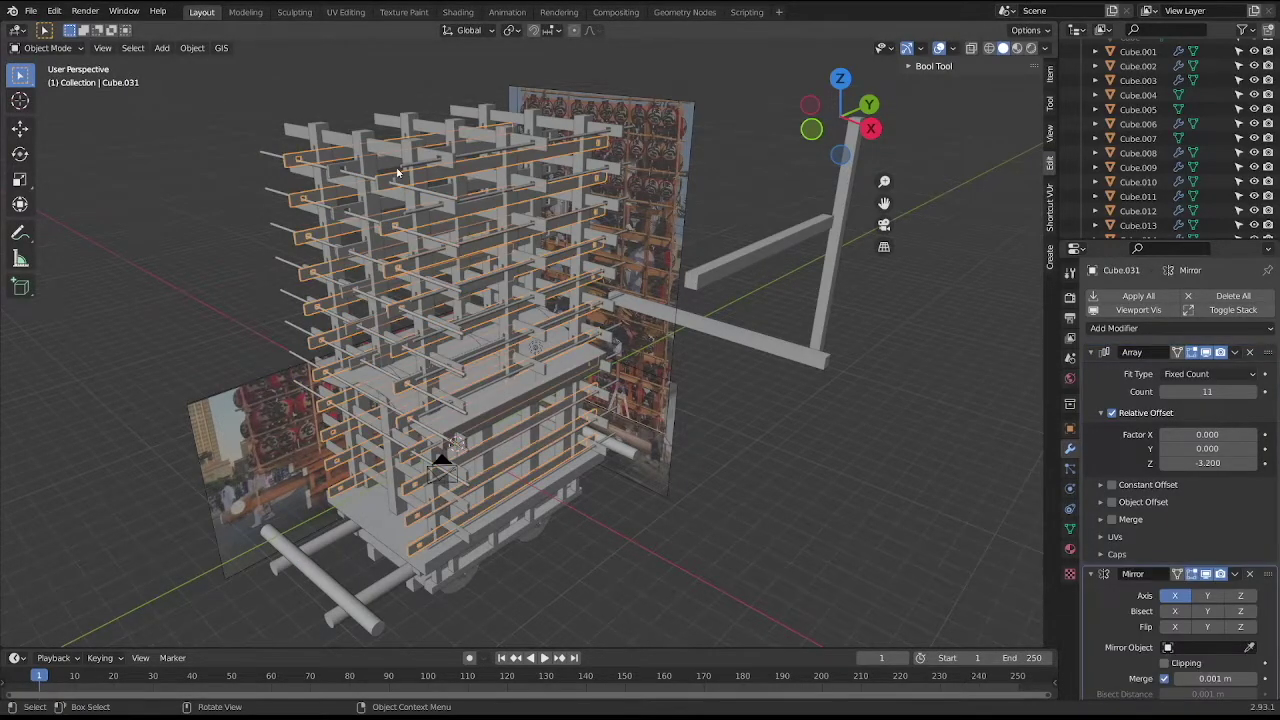
key(KP_3)
scroll(200, 297, up, 2)
shift+middle_drag(200, 297, 700, 397)
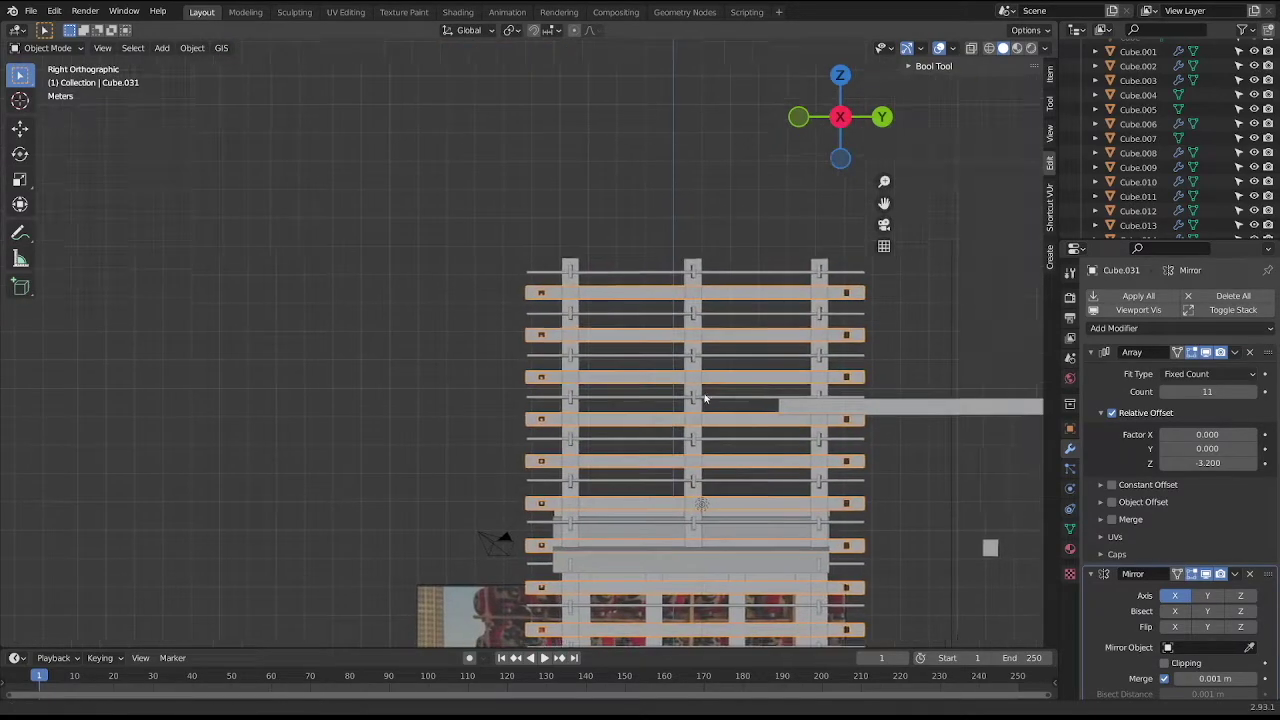
scroll(648, 334, up, 2)
key(Tab)
shift+middle_drag(648, 334, 447, 334)
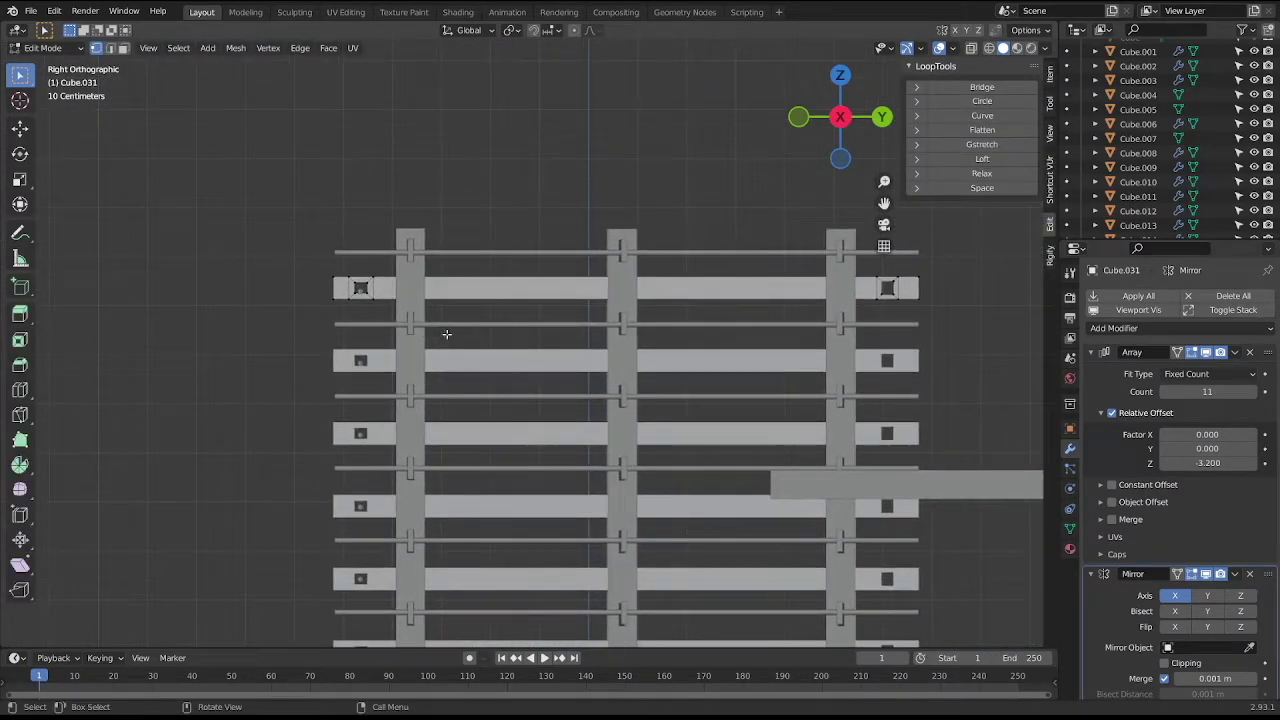
drag(291, 268, 962, 309)
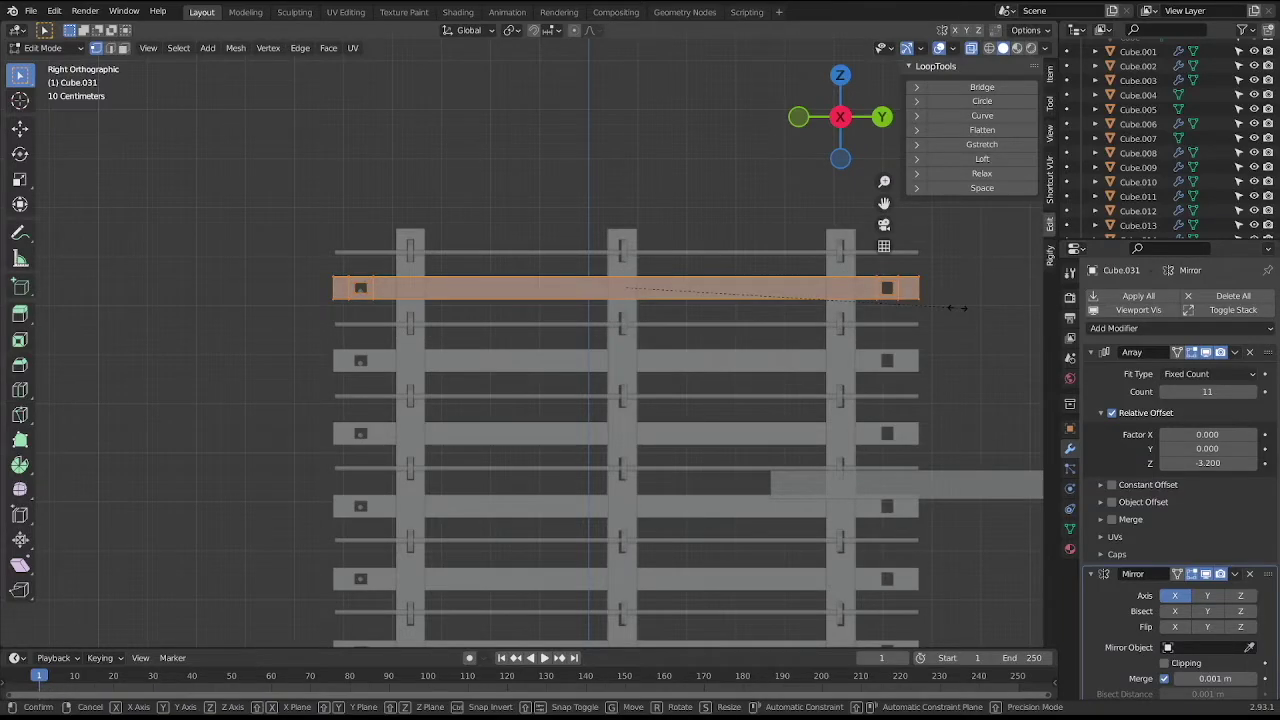
Scale the top bar vertically to 0.655 and return to Object Mode.
key(s)
key(z)
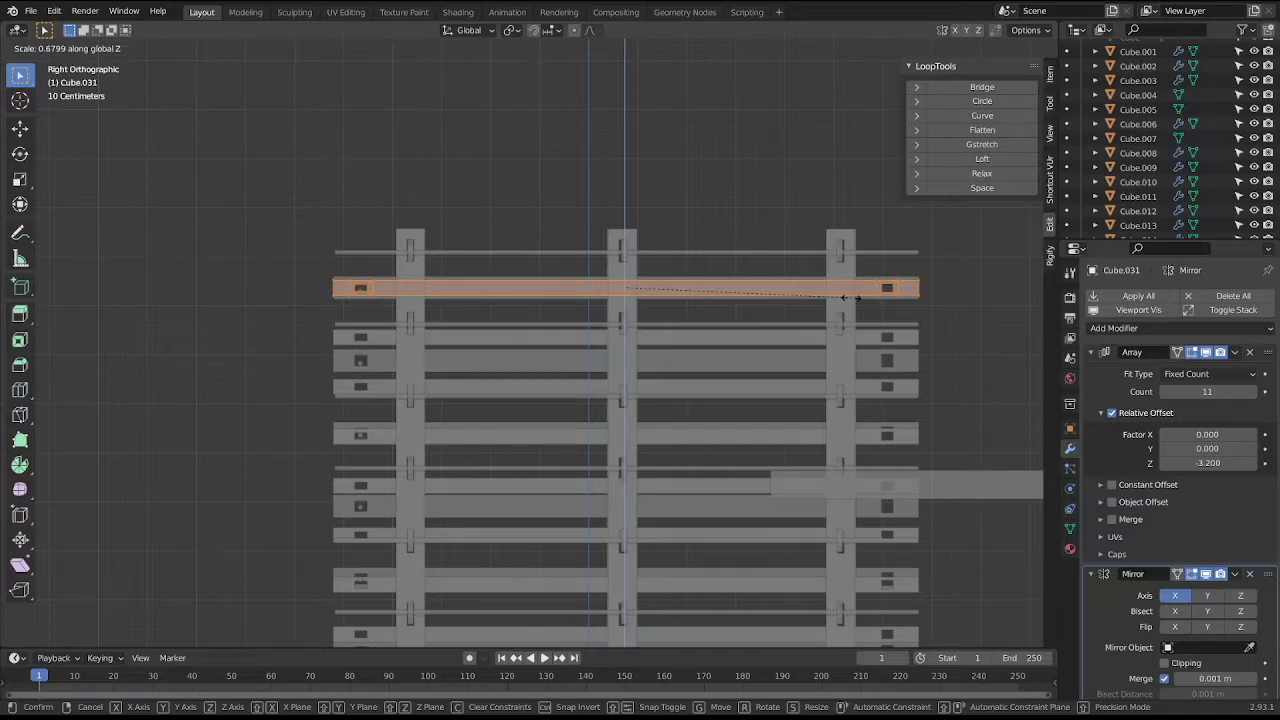
click(850, 297)
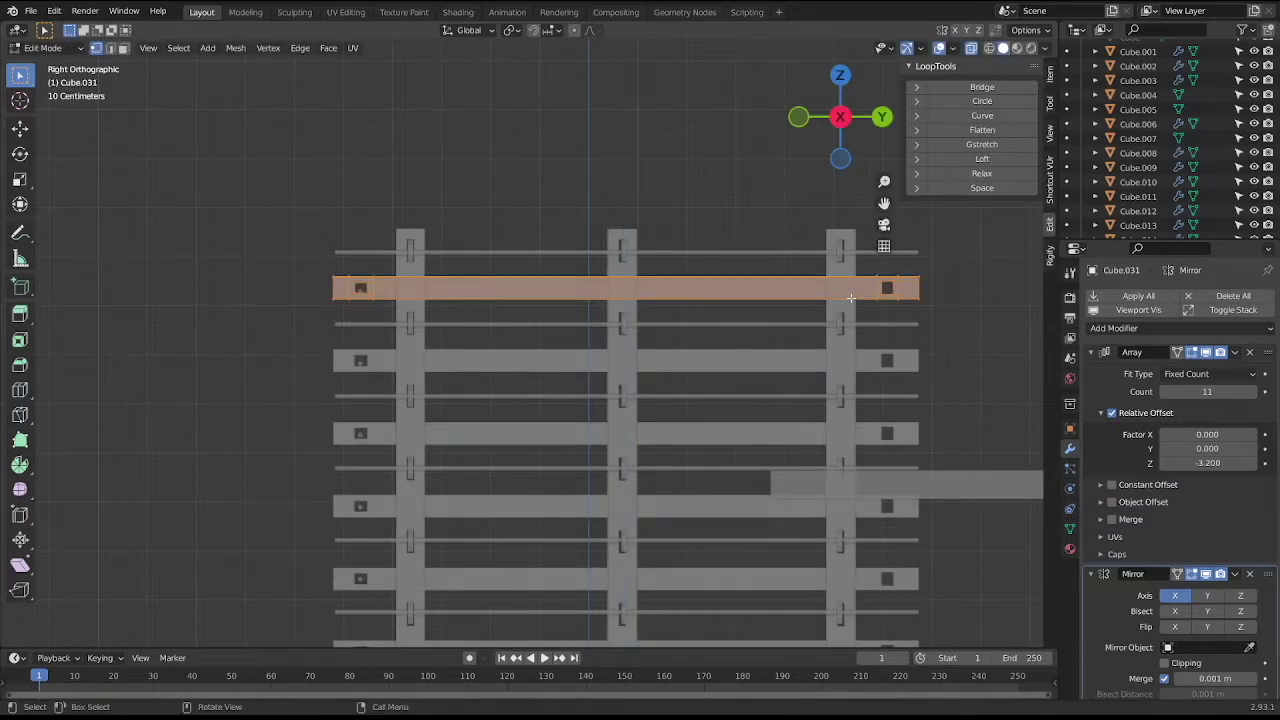
key(z)
click(849, 300)
key(s)
key(z)
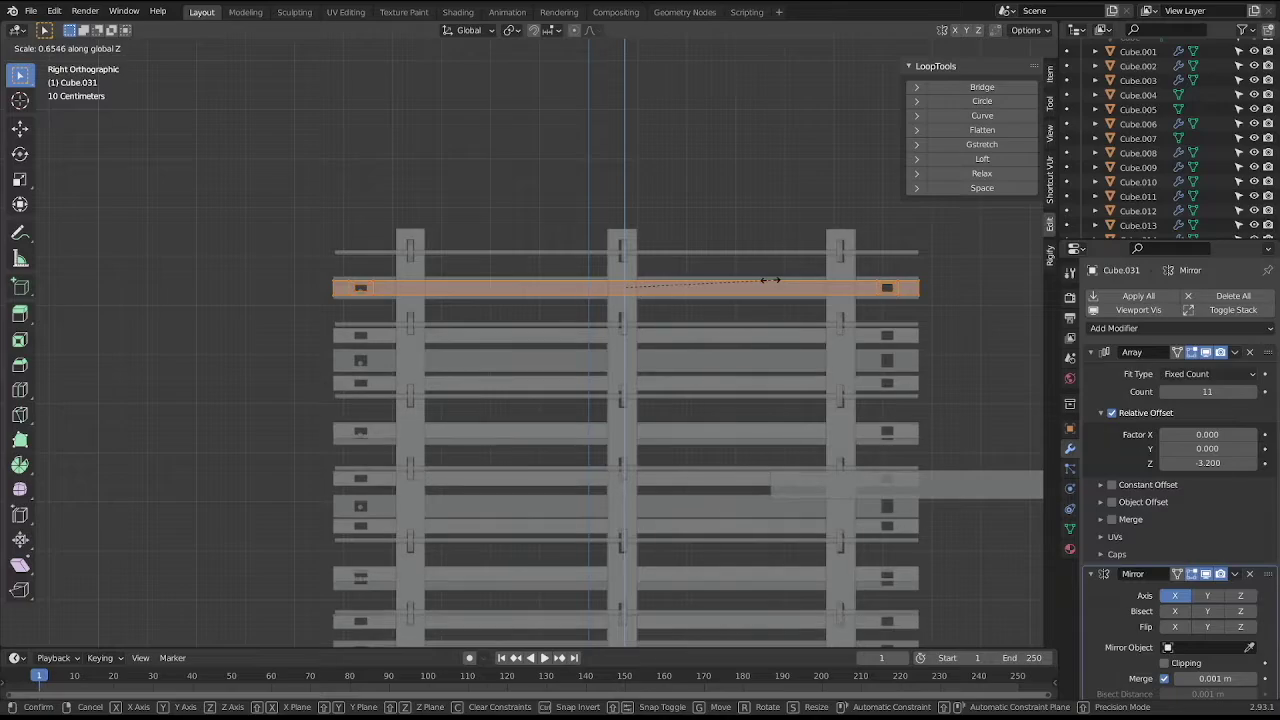
click(770, 280)
mouse_move(770, 280)
middle_down()
mouse_move(526, 208)
mouse_move(550, 197)
middle_up()
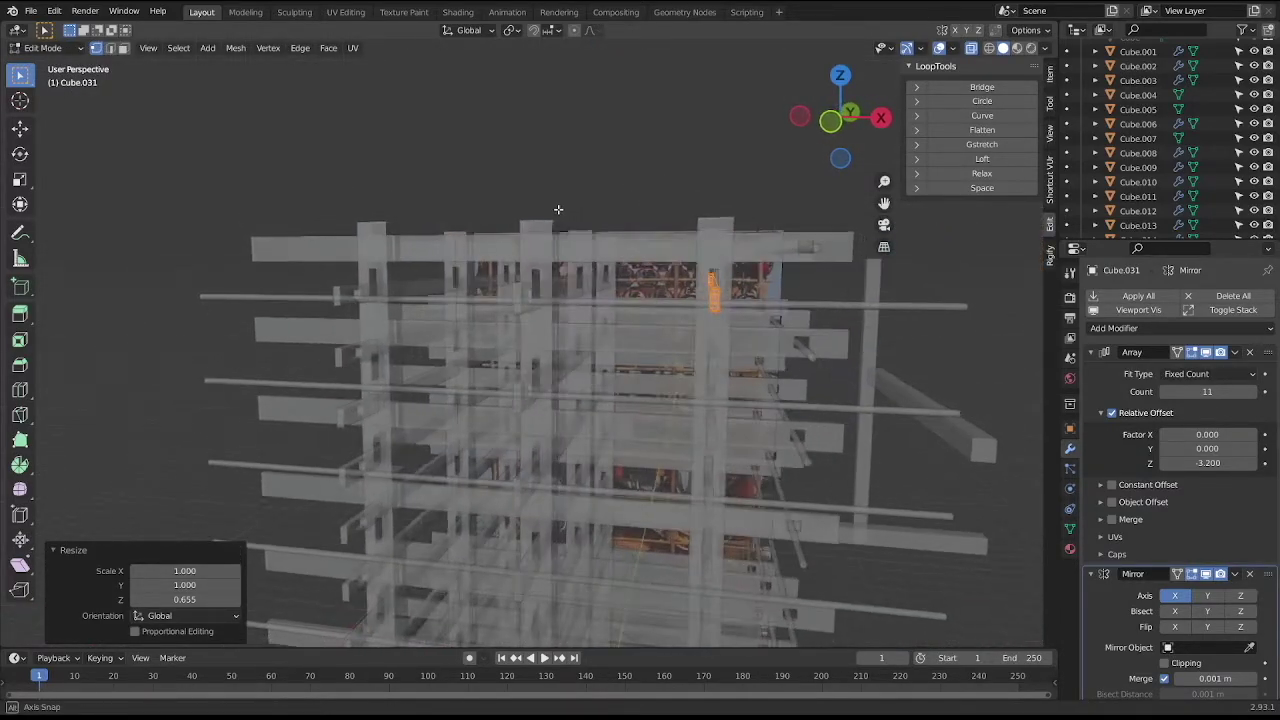
key(KP_3)
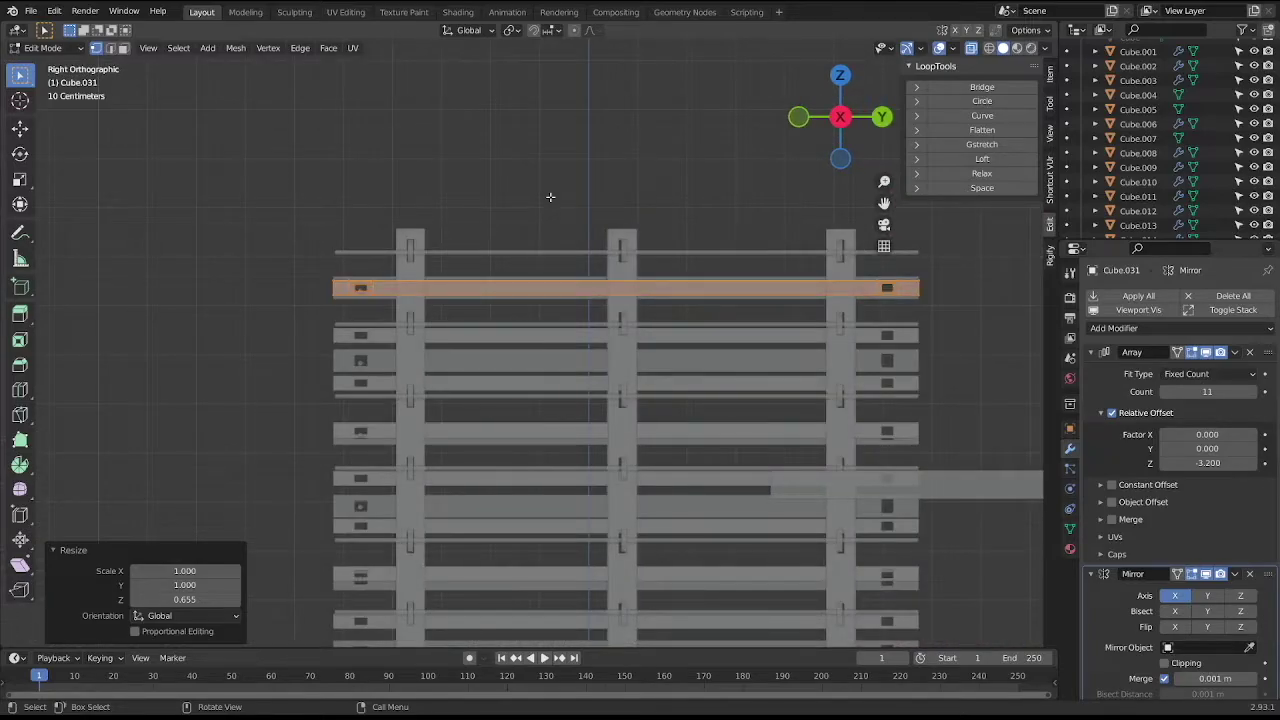
key(Tab)
Turn off X-ray with Alt+Z and zoom in on the beams.
mouse_move(550, 197)
middle_down()
mouse_move(437, 191)
mouse_move(563, 193)
middle_up()
scroll(563, 193, down, 3)
key(alt+z)
middle_drag(565, 195, 503, 208)
scroll(505, 205, up, 1)
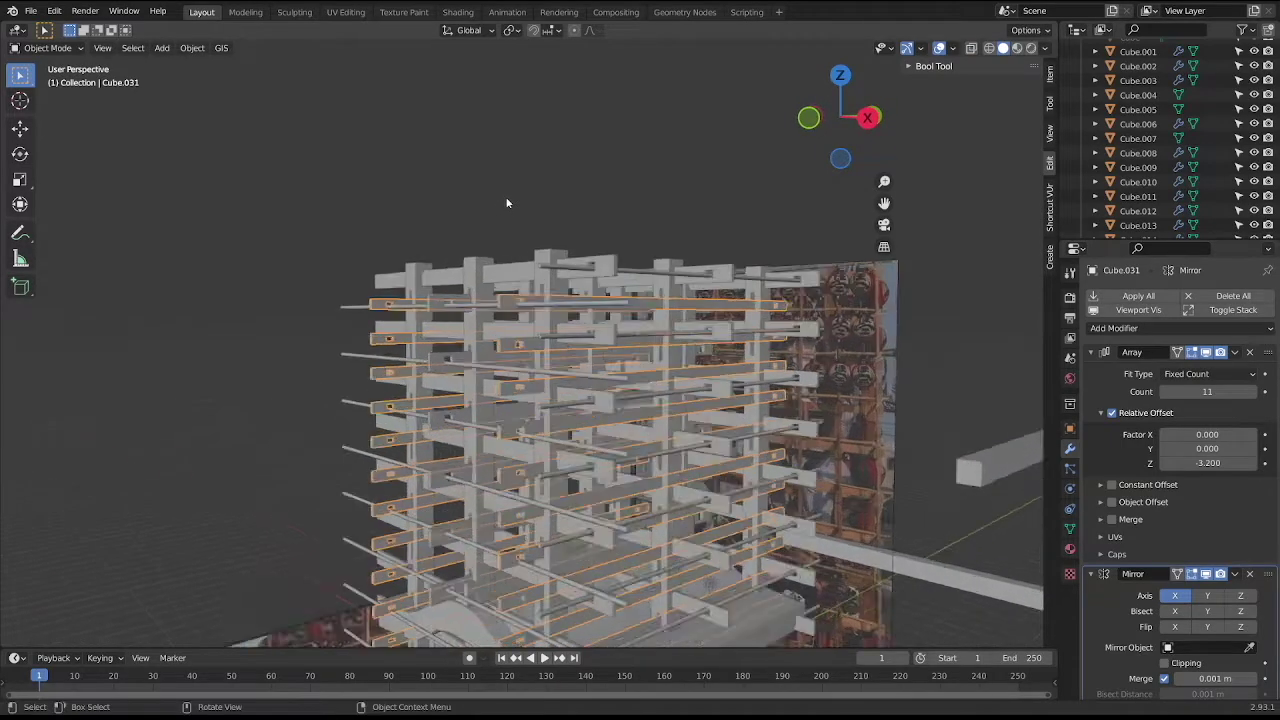
scroll(505, 205, up, 2)
scroll(505, 205, up, 2)
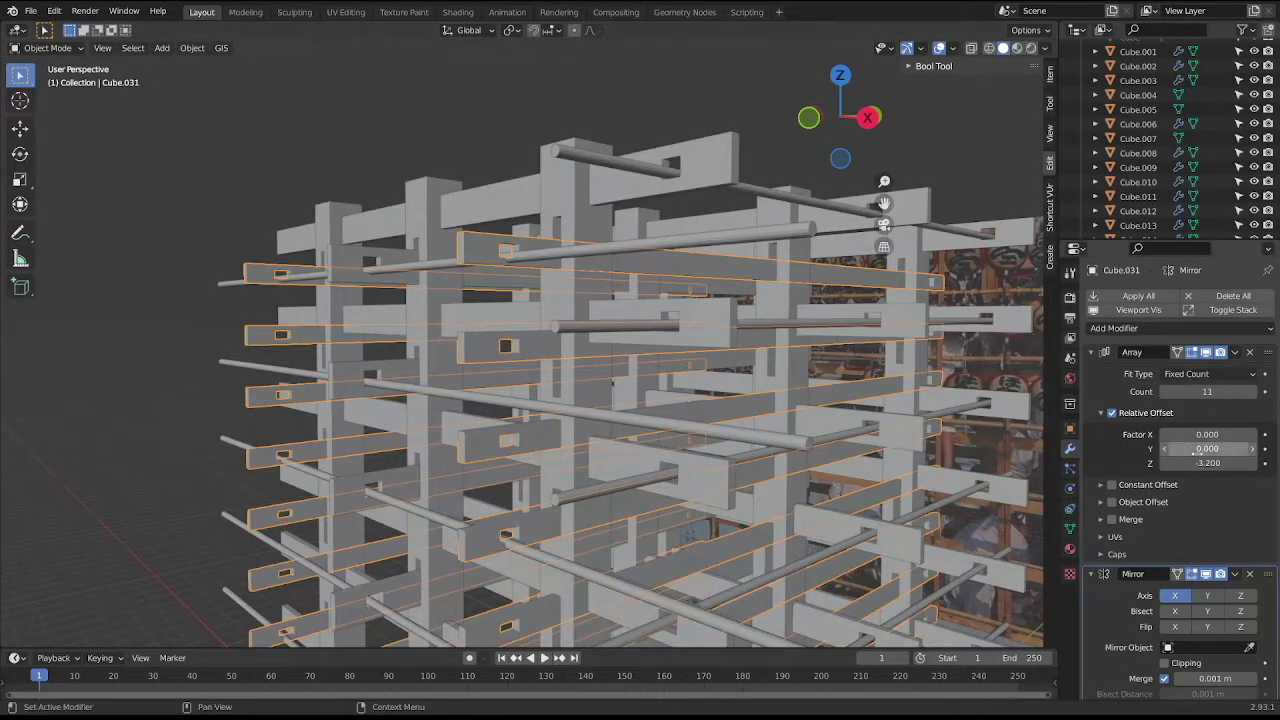
Widen the beam array's Relative Offset Z to -4.800, then select the vertical pillar array.
click(1251, 463)
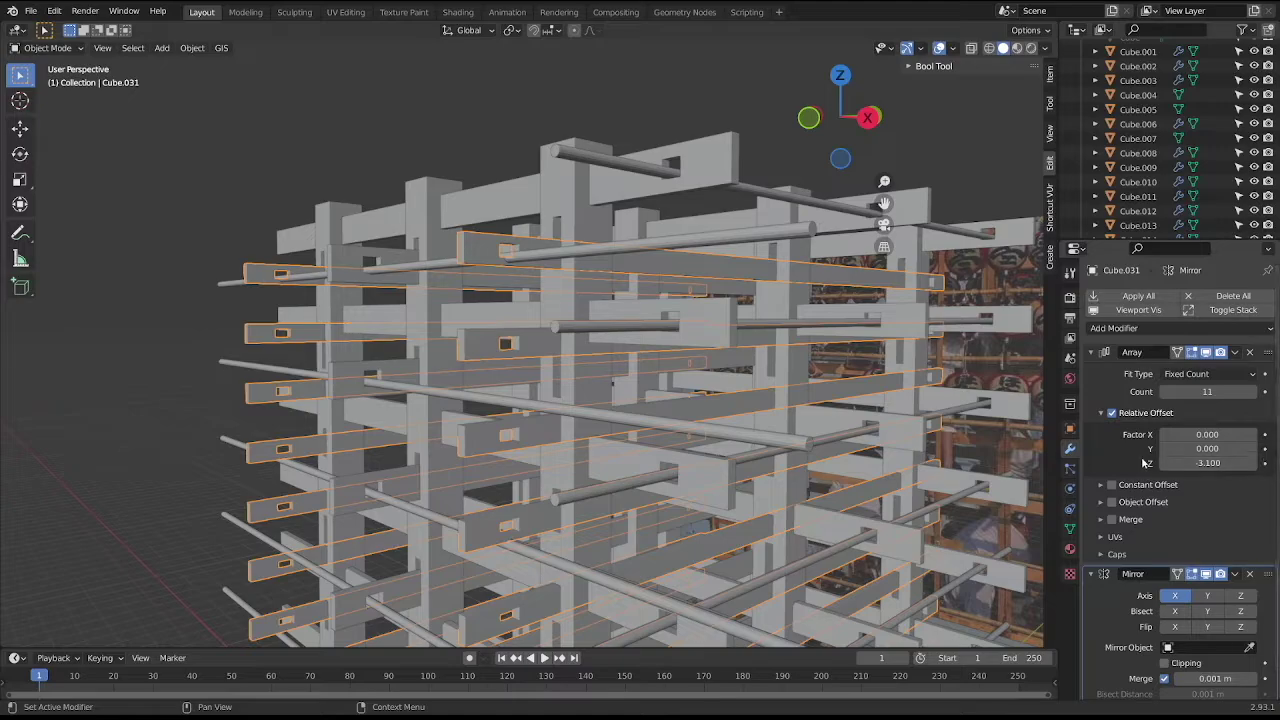
click(1162, 465)
click(1161, 464)
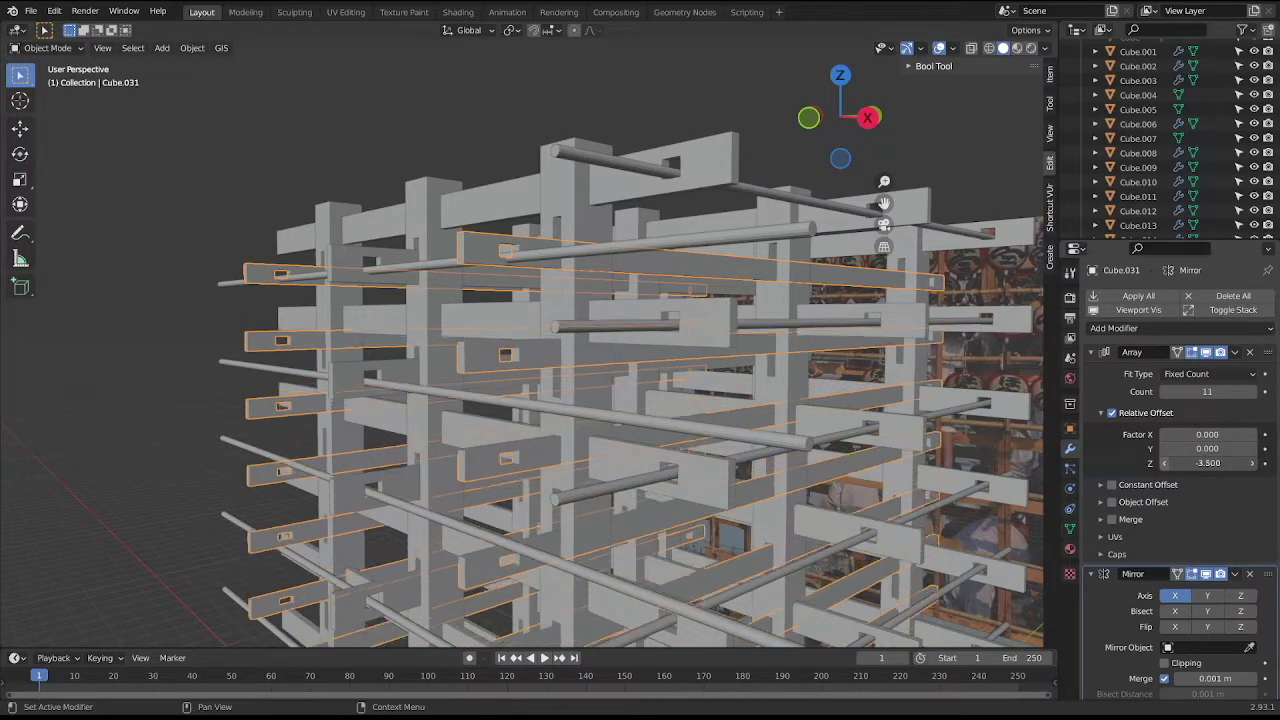
click(1161, 464)
click(1161, 464)
click(1161, 464)
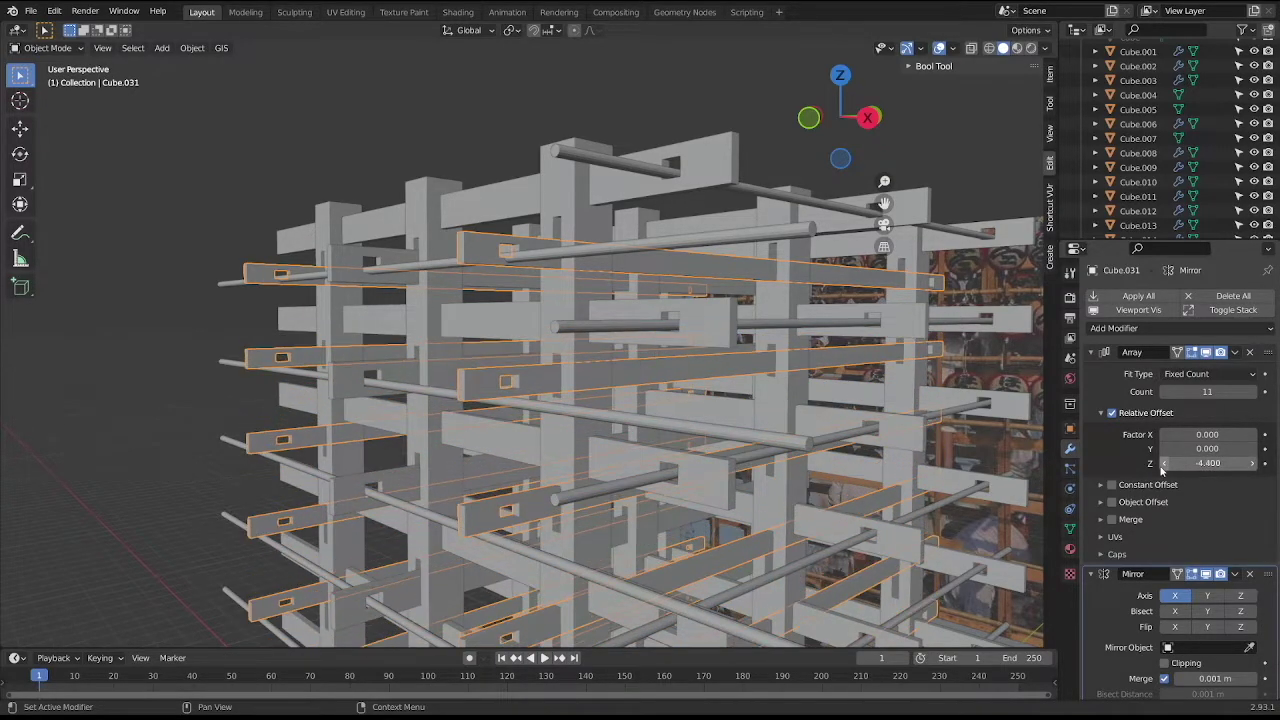
click(421, 180)
scroll(425, 168, down, 4)
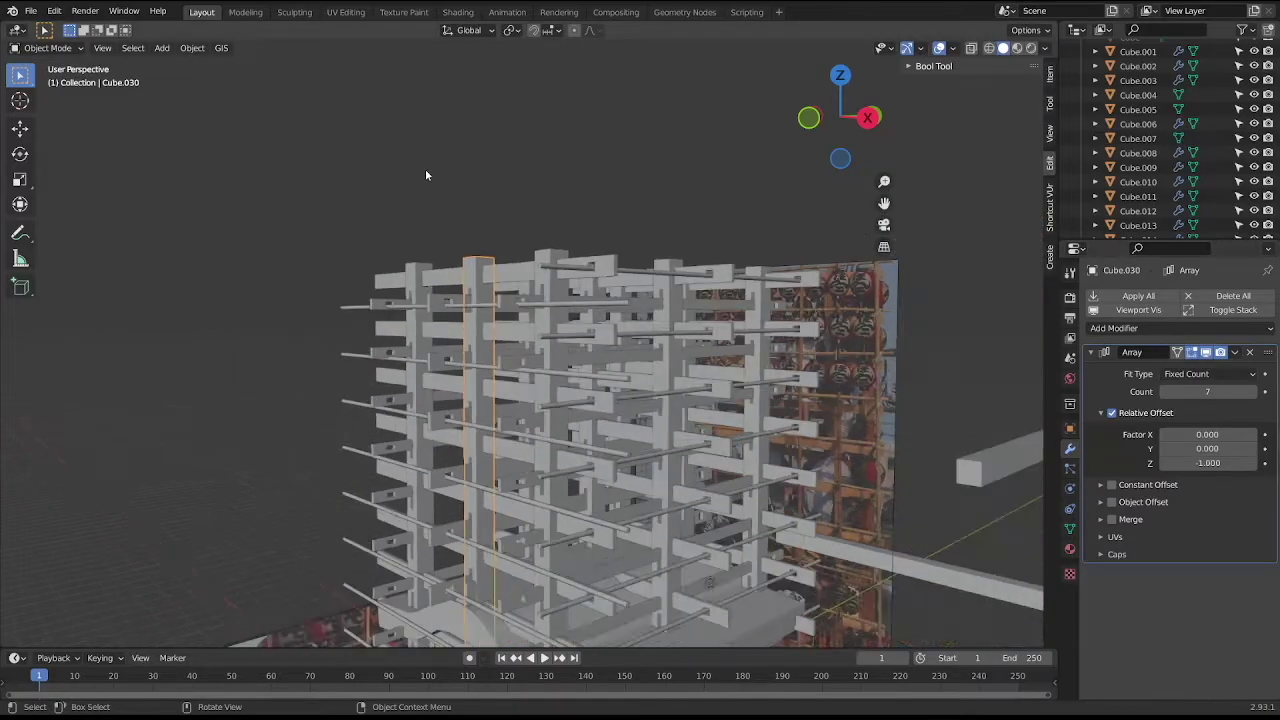
mouse_move(437, 191)
middle_down()
mouse_move(531, 205)
mouse_move(533, 191)
middle_up()
key(KP_1)
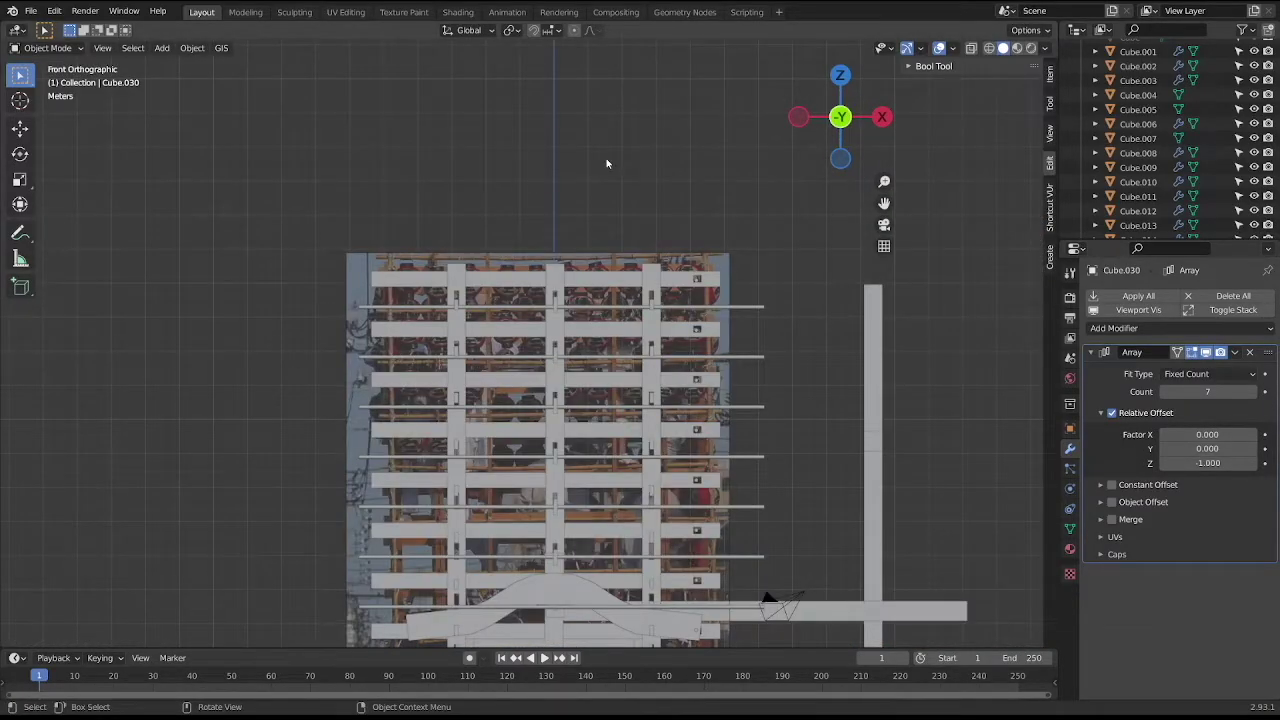
scroll(600, 168, down, 1)
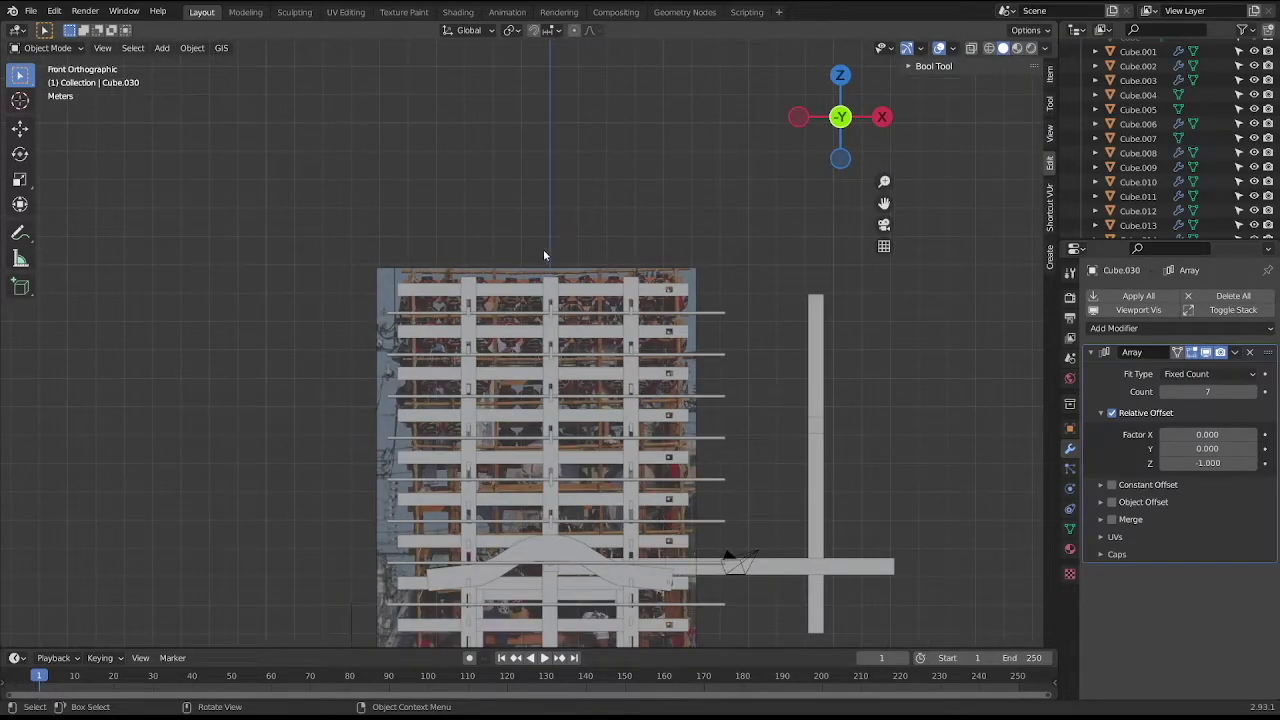
shift+middle_drag(532, 253, 580, 214)
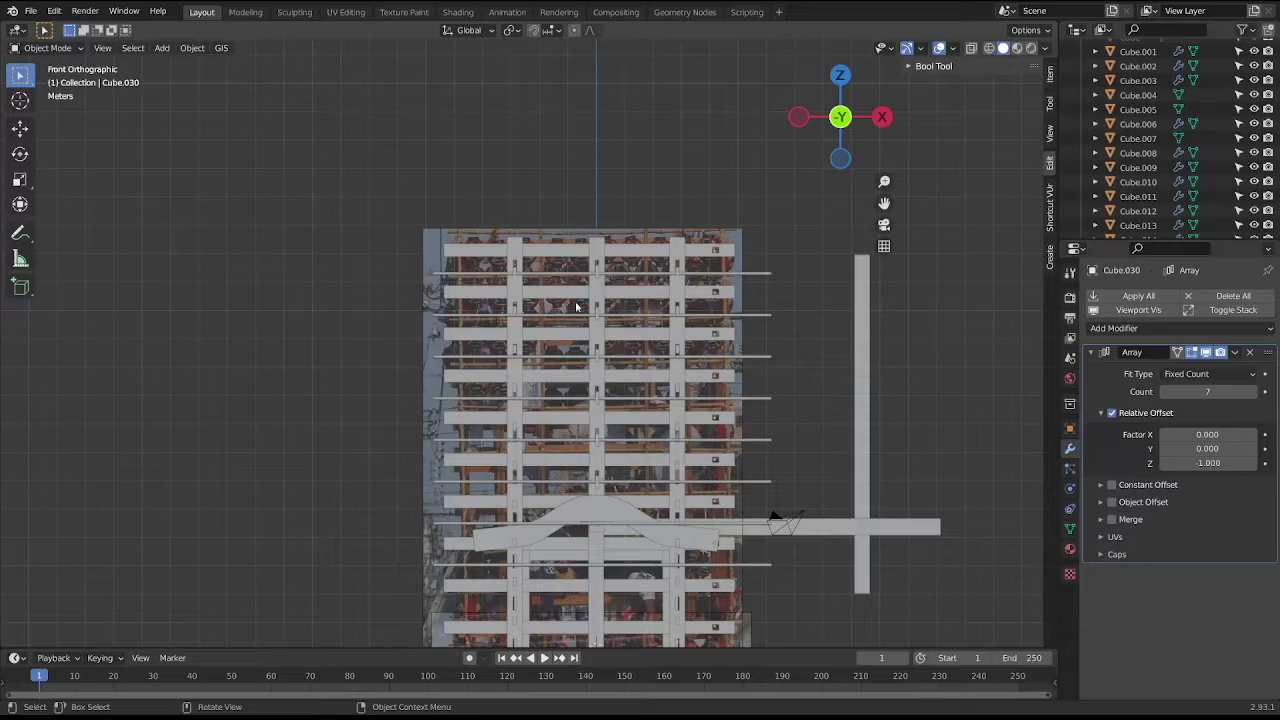
mouse_move(578, 310)
middle_down()
mouse_move(543, 442)
mouse_move(473, 379)
mouse_move(569, 418)
mouse_move(645, 322)
middle_up()
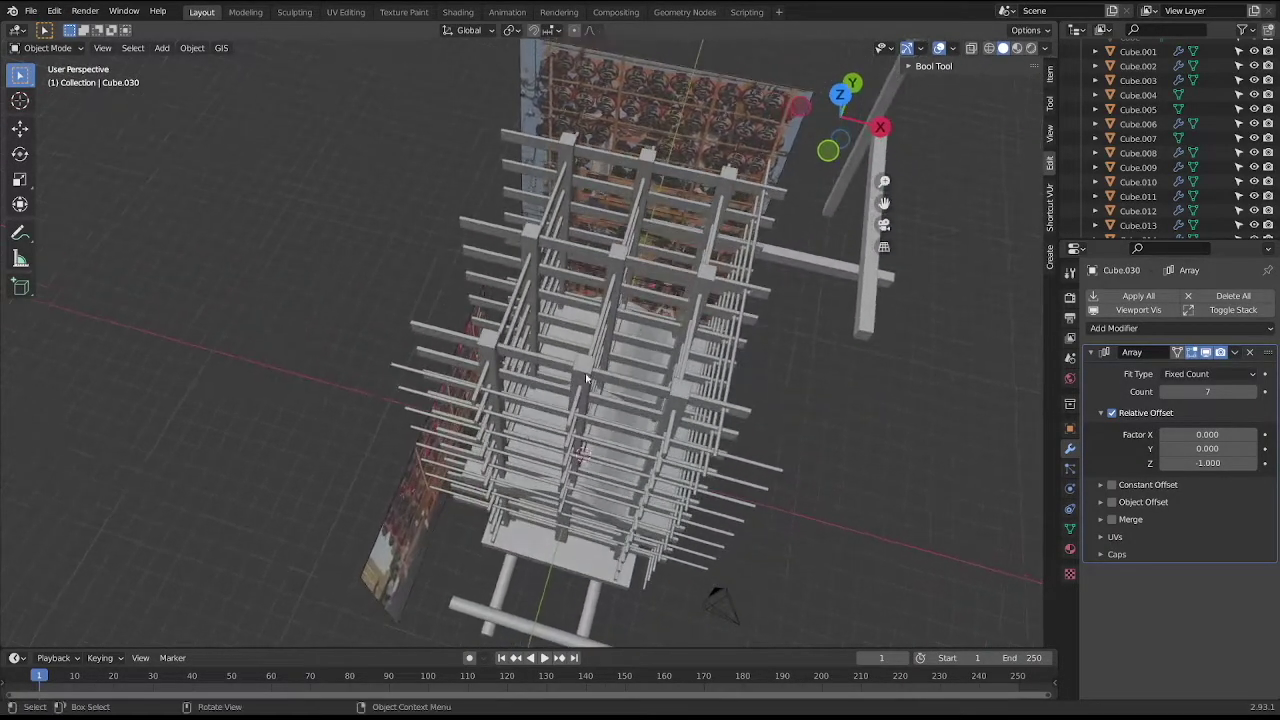
key(KP_7)
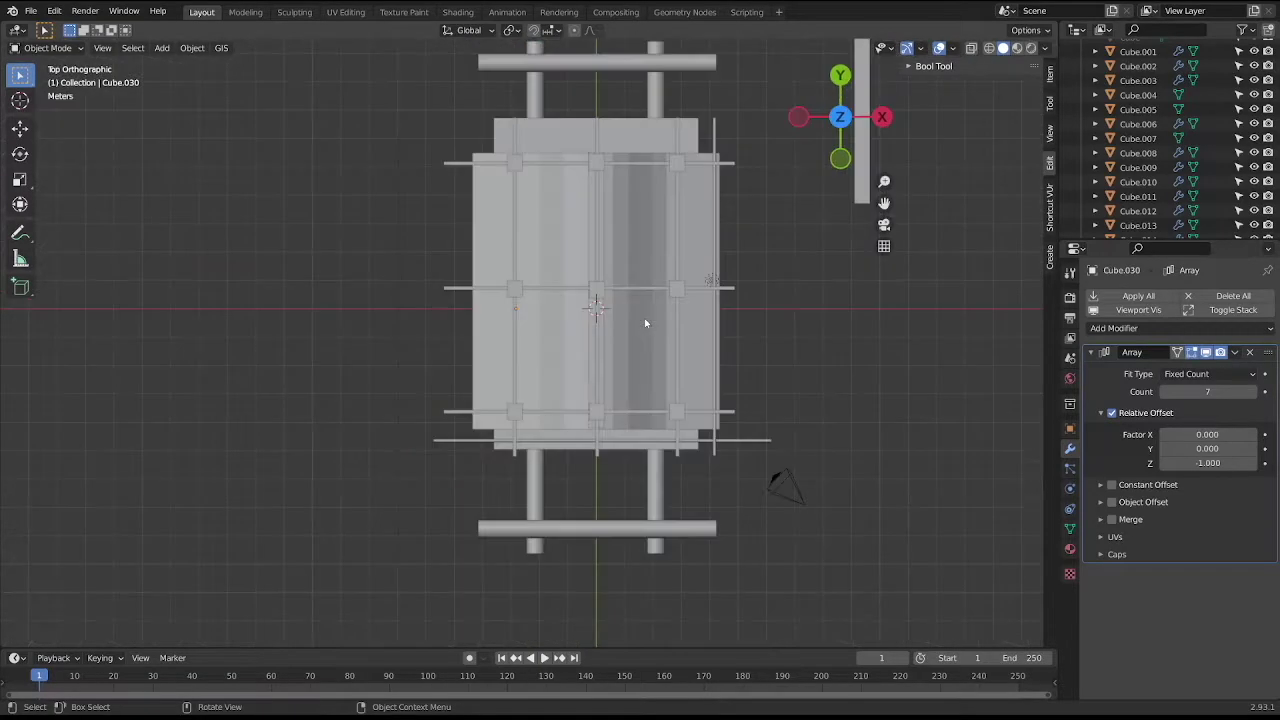
key(KP_1)
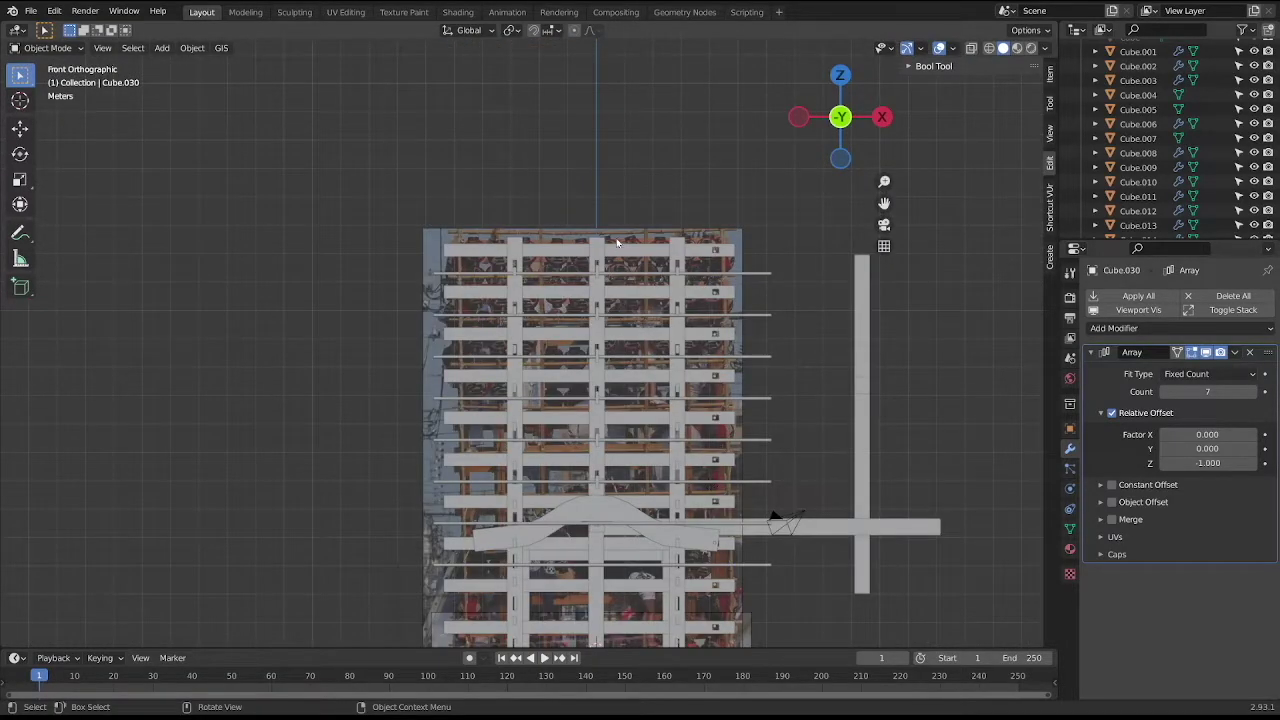
scroll(775, 266, up, 1)
scroll(782, 265, up, 2)
scroll(786, 260, down, 1)
shift+middle_drag(786, 258, 642, 307)
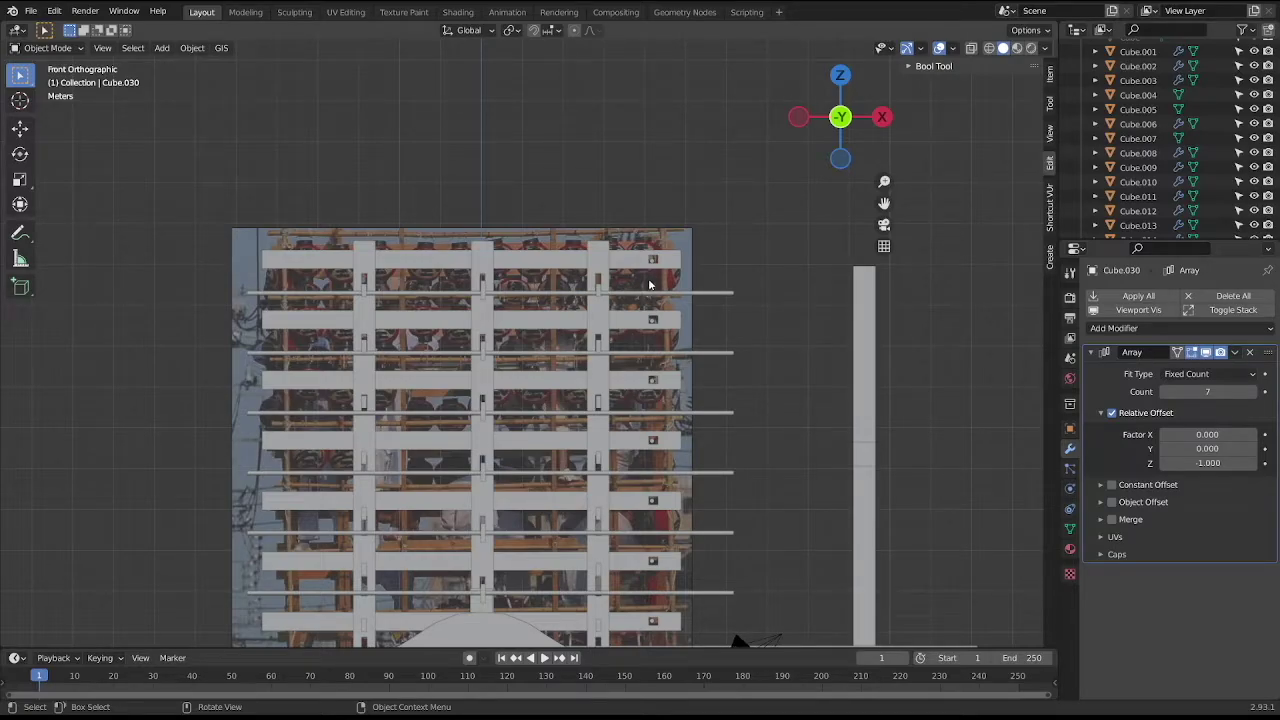
mouse_move(649, 285)
middle_down()
mouse_move(578, 381)
mouse_move(556, 290)
middle_up()
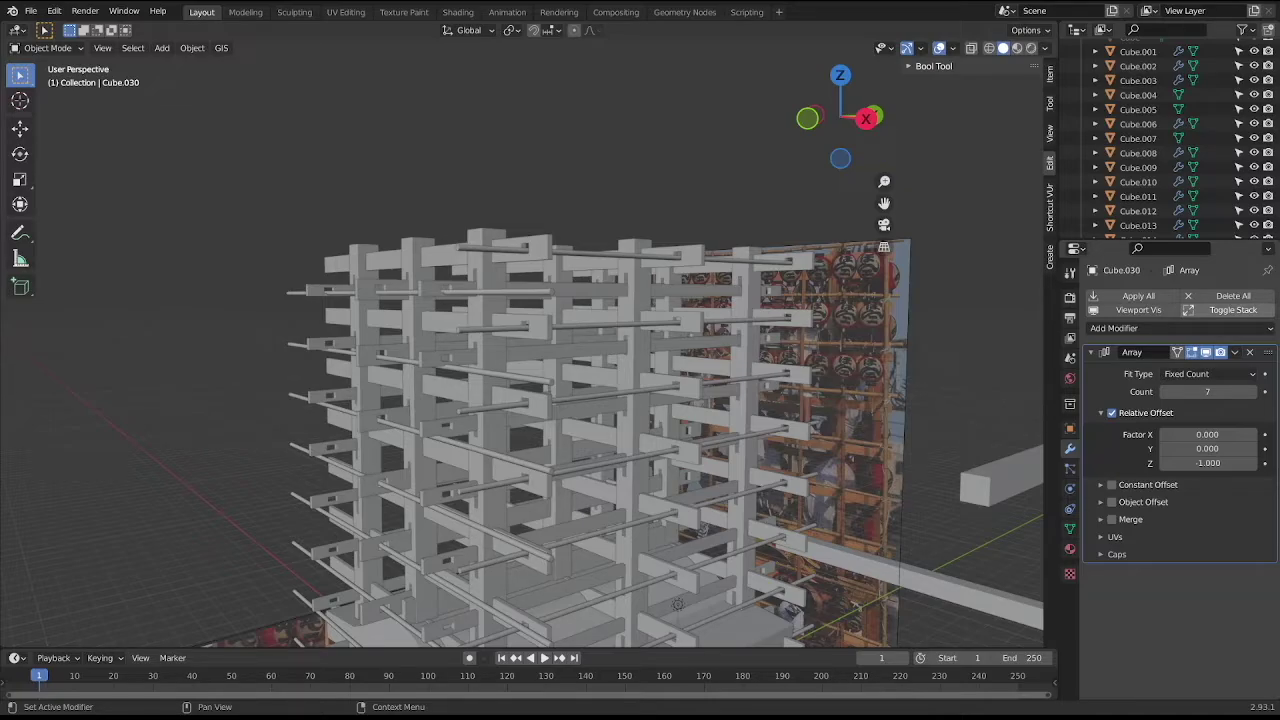
mouse_move(540, 260)
middle_down()
mouse_move(552, 311)
mouse_move(620, 278)
mouse_move(620, 290)
middle_up()
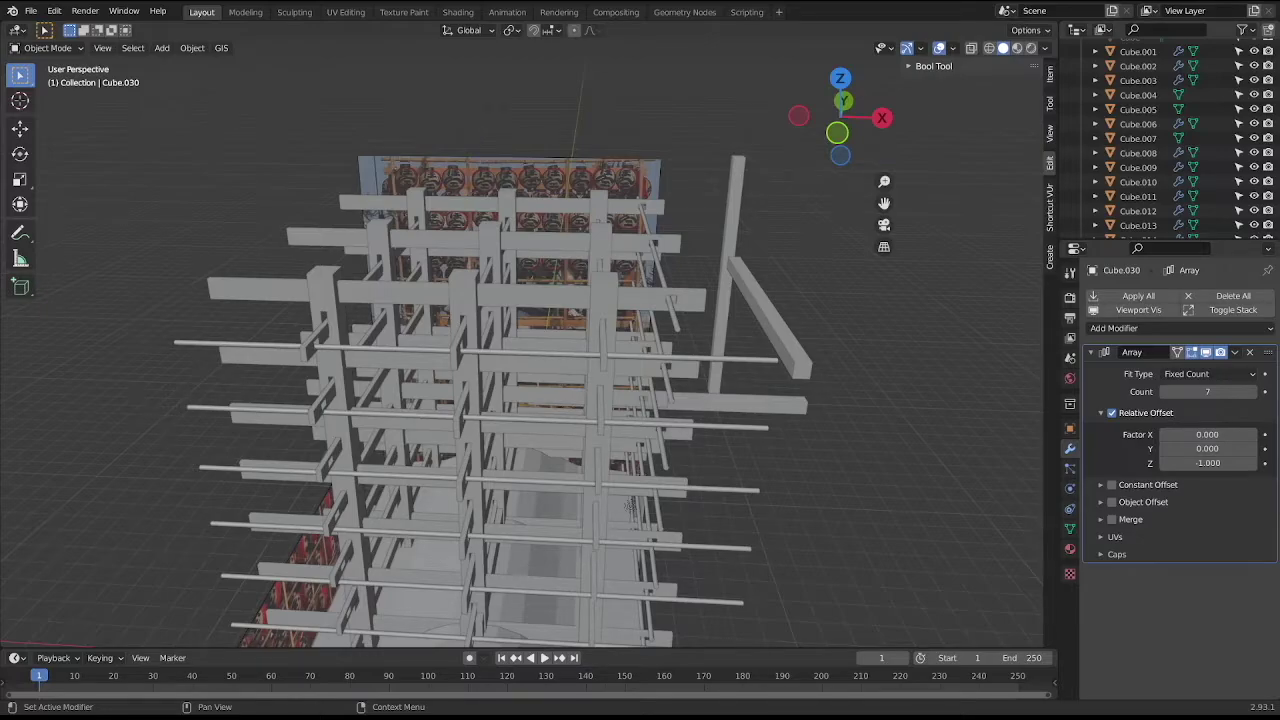
mouse_move(628, 505)
middle_down()
mouse_move(677, 609)
mouse_move(814, 351)
mouse_move(863, 294)
middle_up()
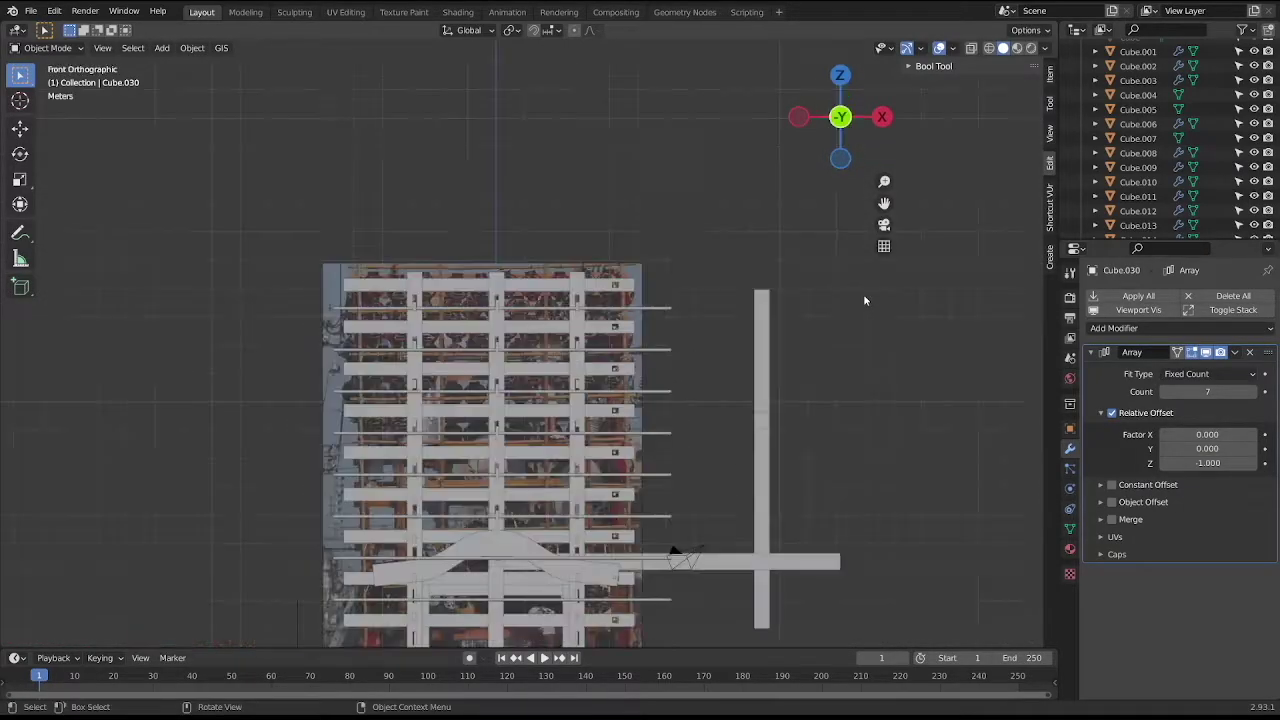
scroll(858, 302, down, 2)
scroll(820, 307, down, 2)
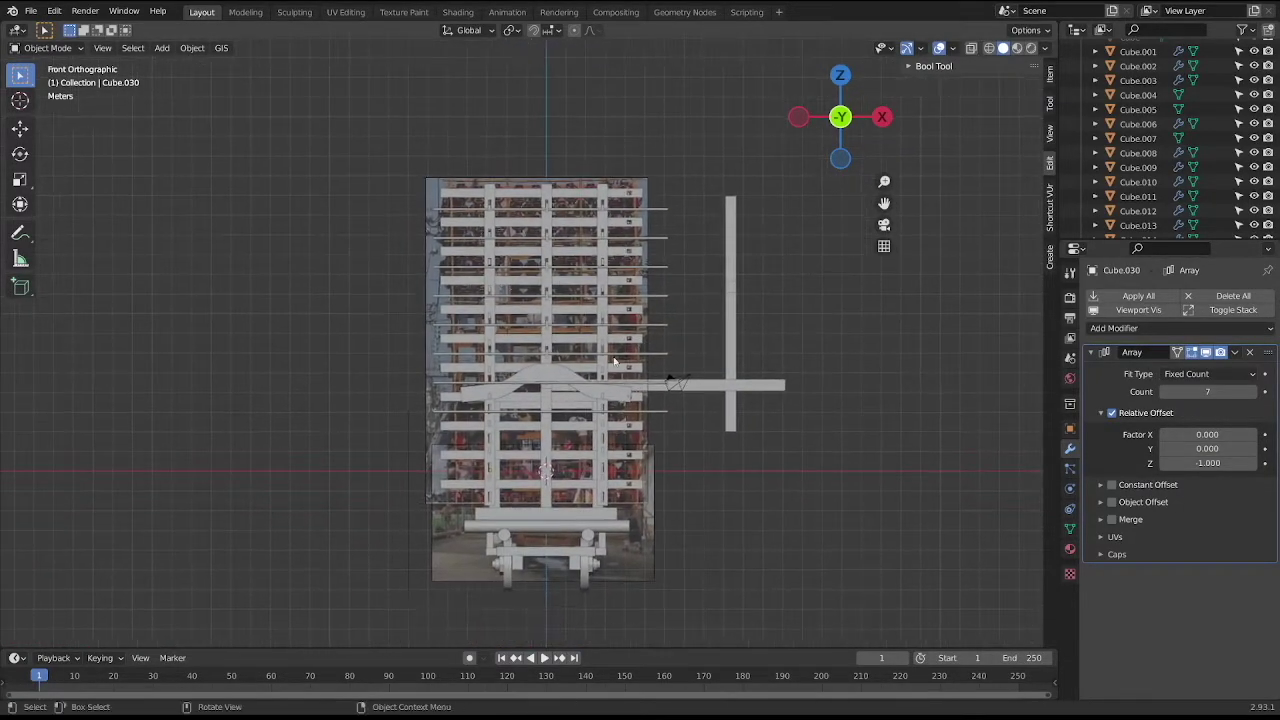
scroll(614, 361, up, 4)
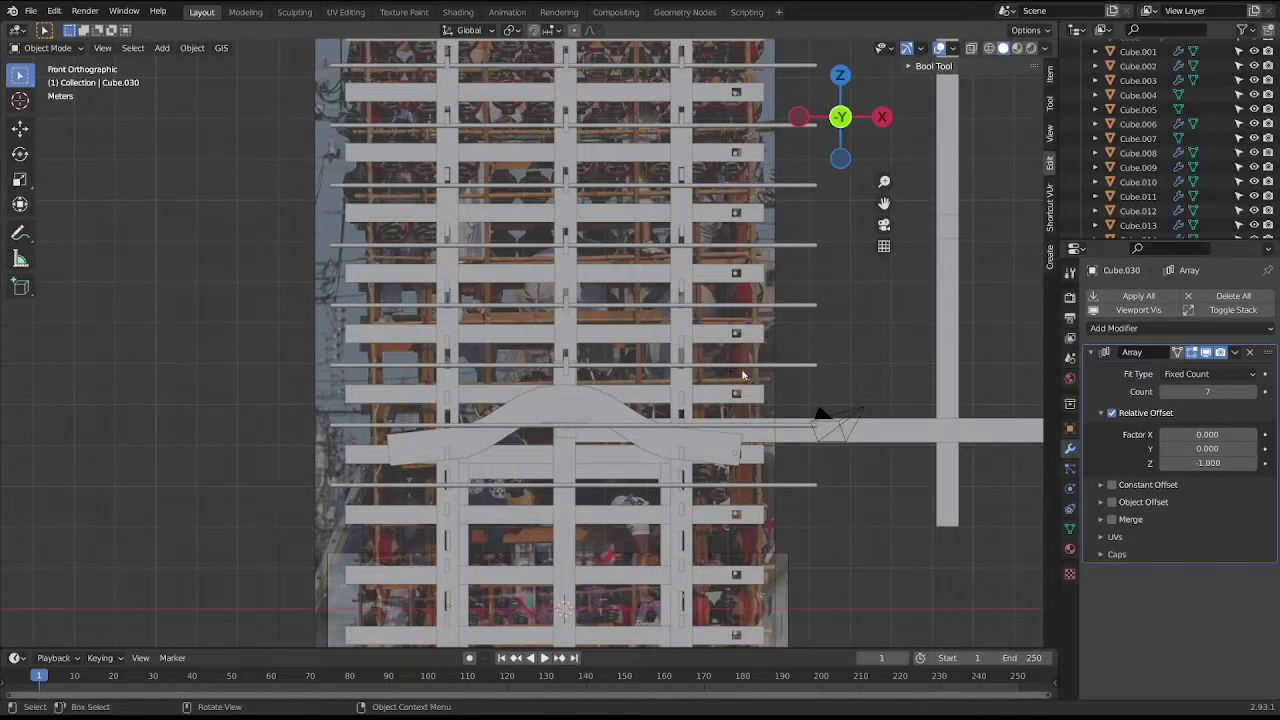
click(686, 347)
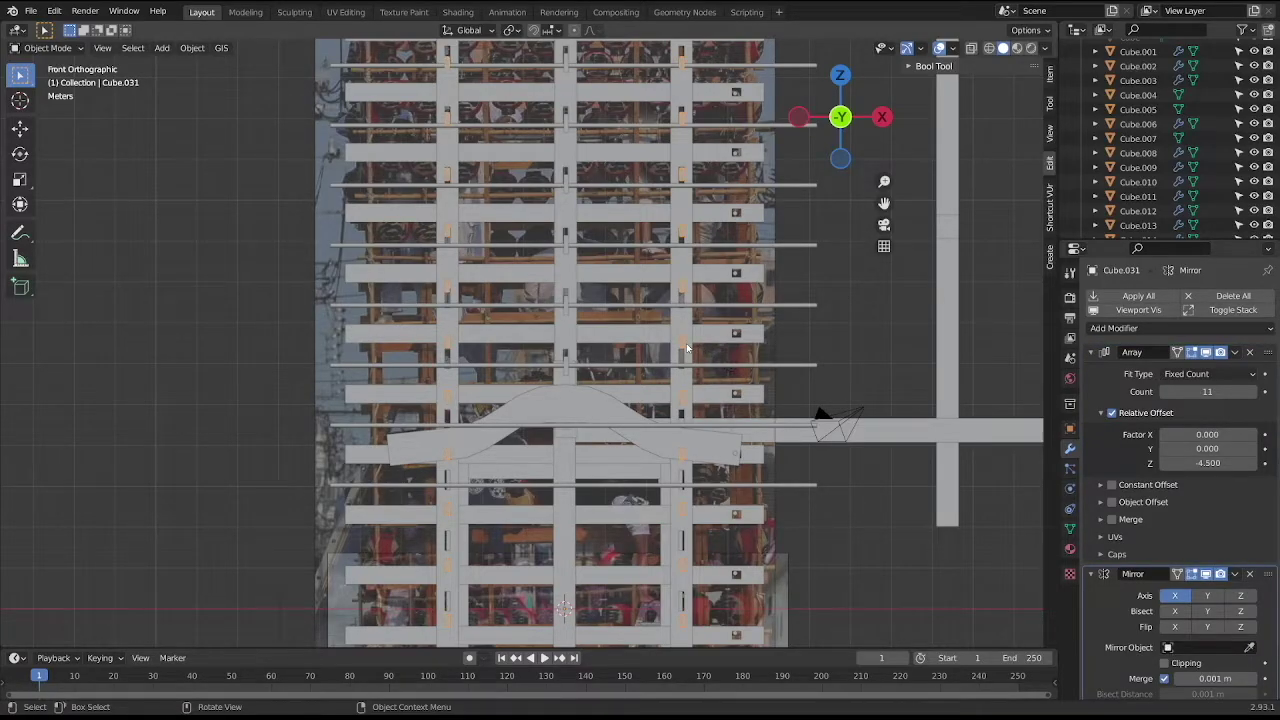
In front view, try Cube.031 array Z offsets of -4.600 and -4.700, entering -4.6.
middle_drag(686, 343, 671, 323)
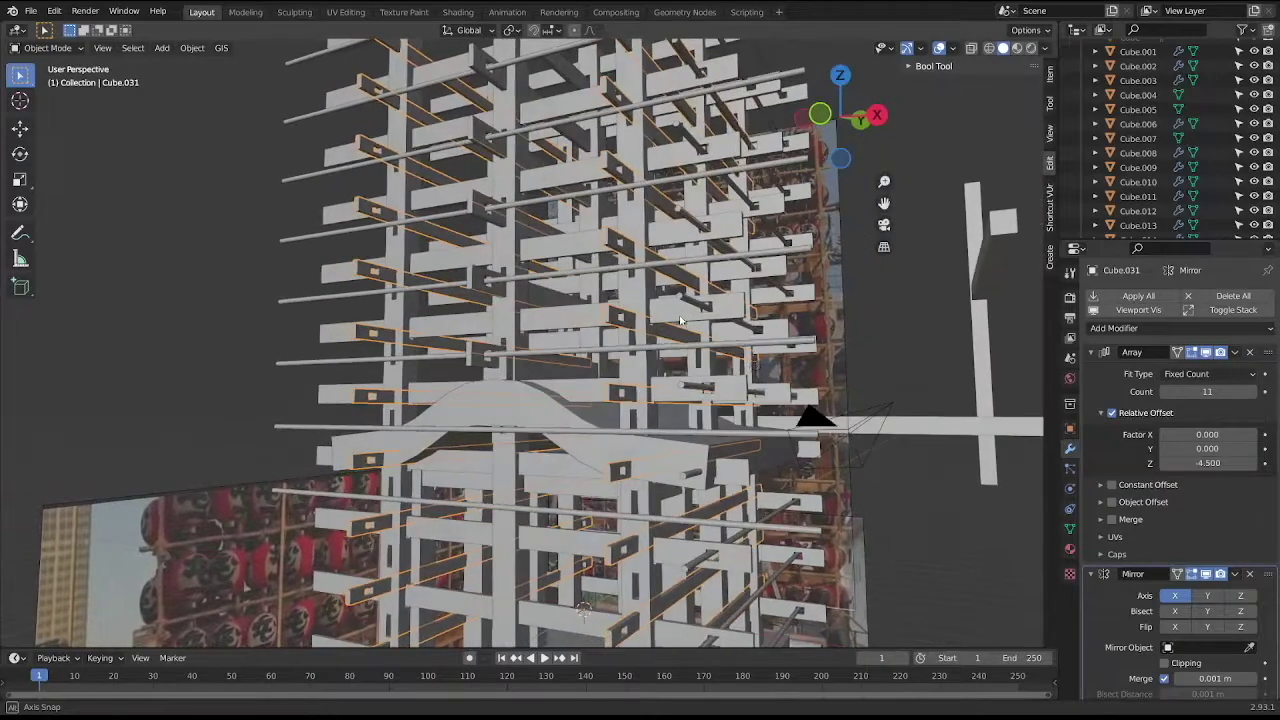
middle_drag(671, 323, 701, 323)
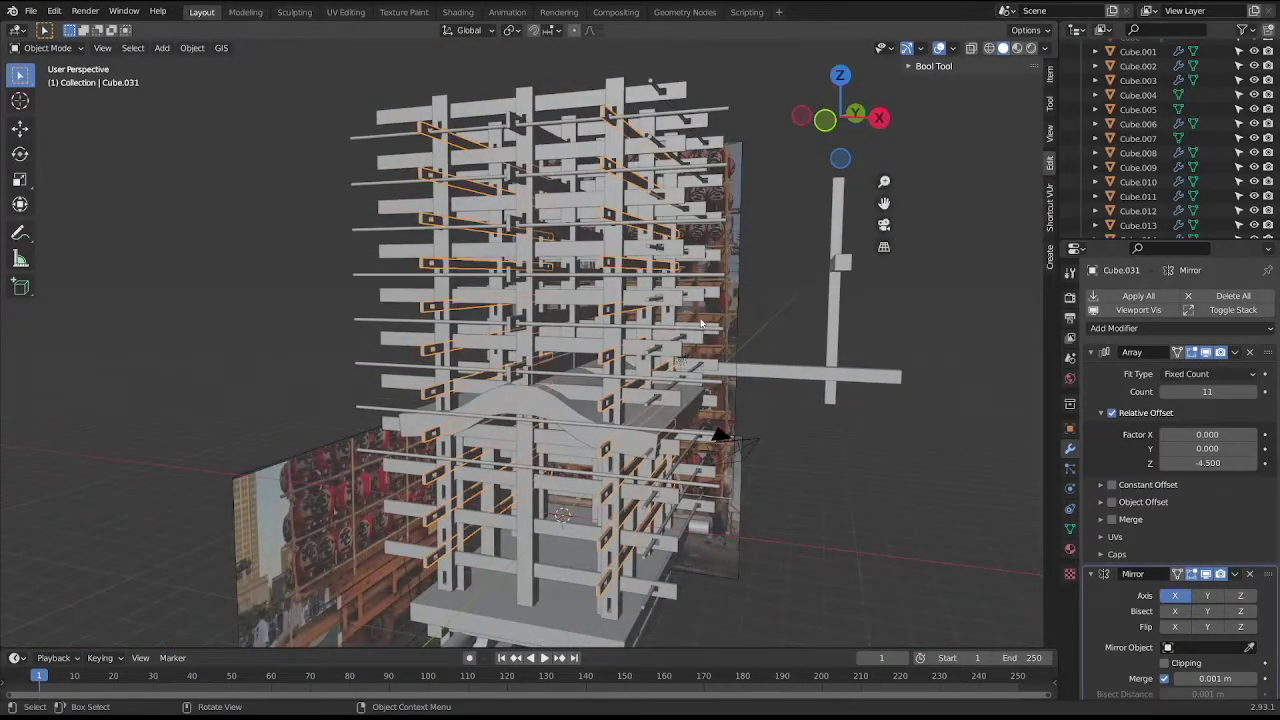
key(KP_1)
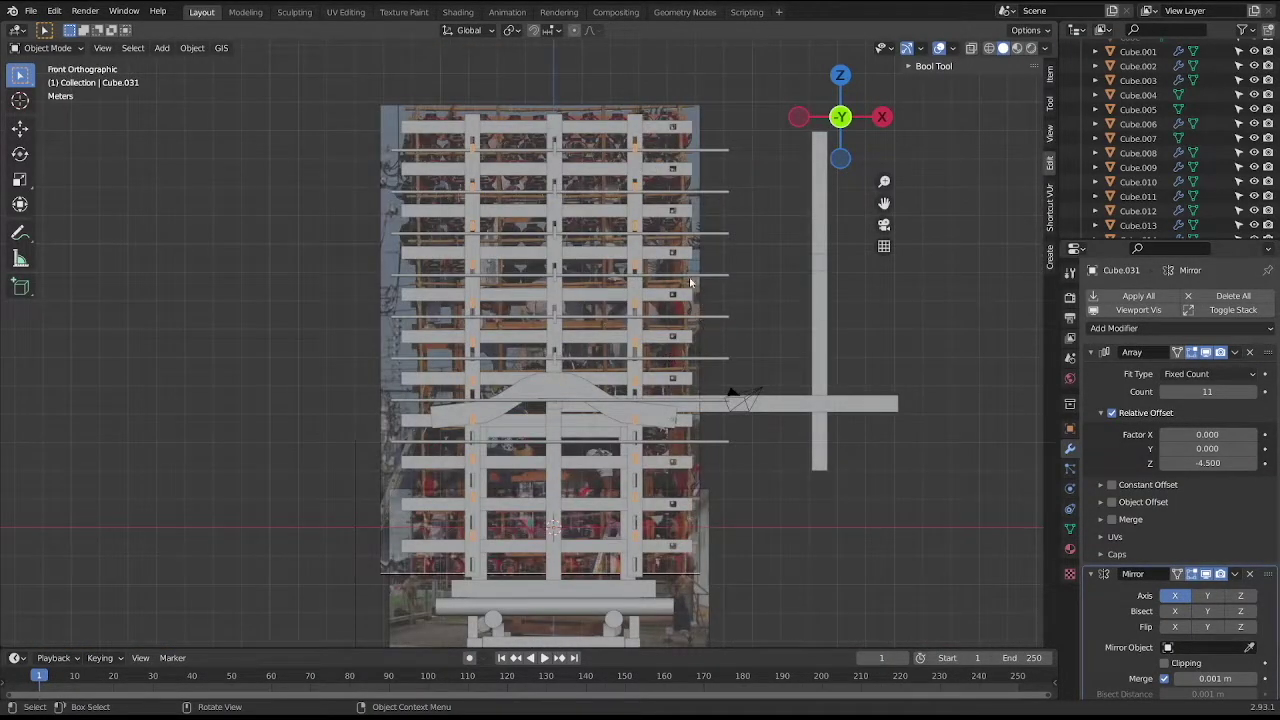
scroll(689, 276, up, 2)
scroll(590, 287, up, 1)
scroll(589, 287, up, 2)
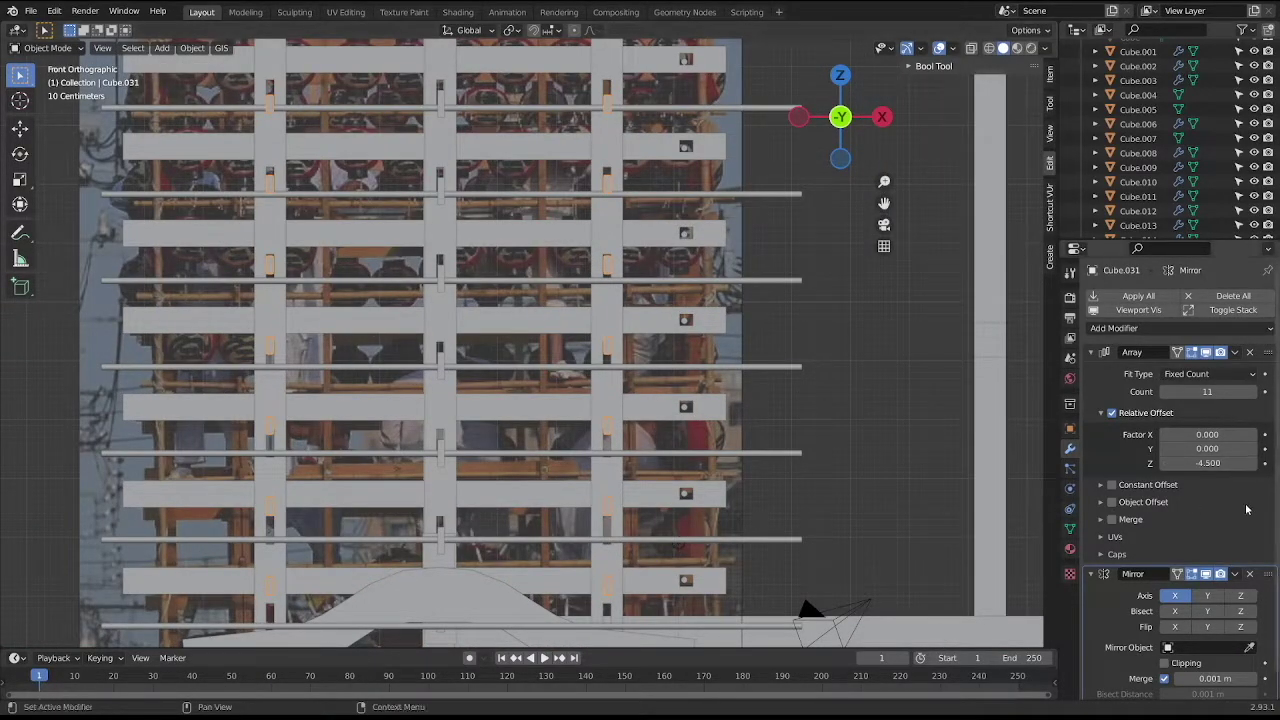
click(1166, 464)
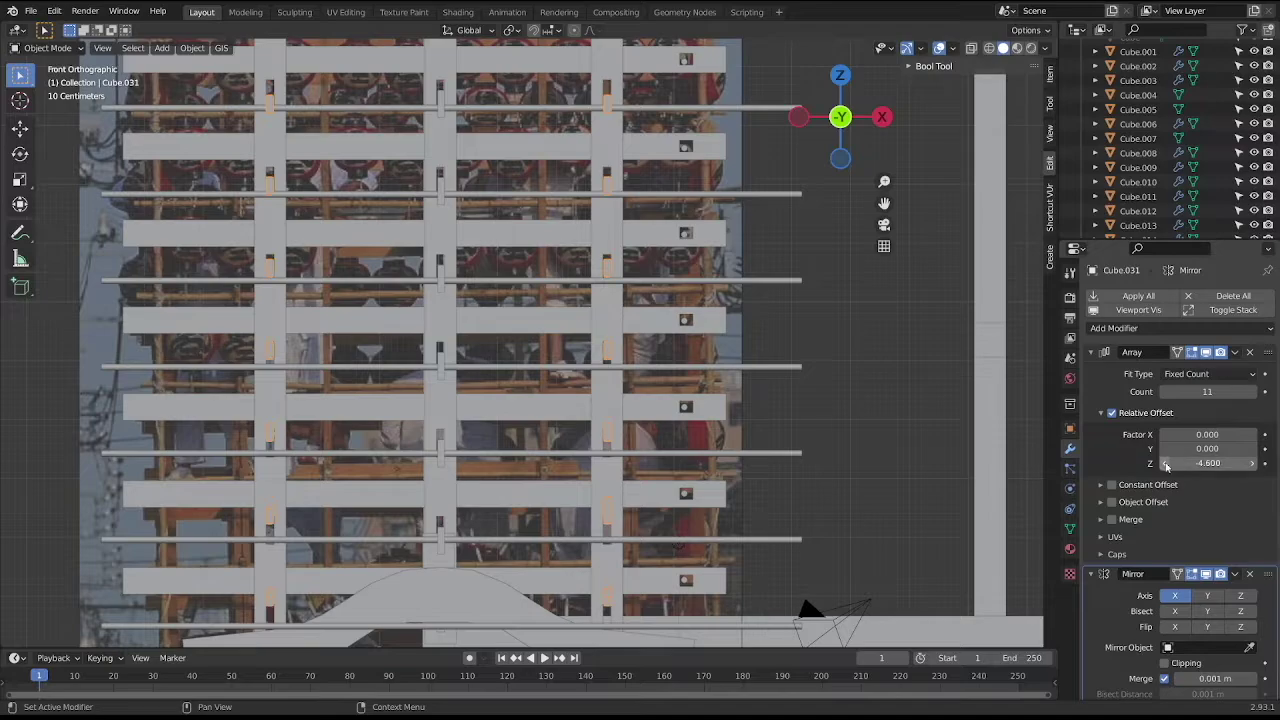
click(1166, 464)
click(1205, 463)
key(BackSpace)
text(-4.6)
key(Return)
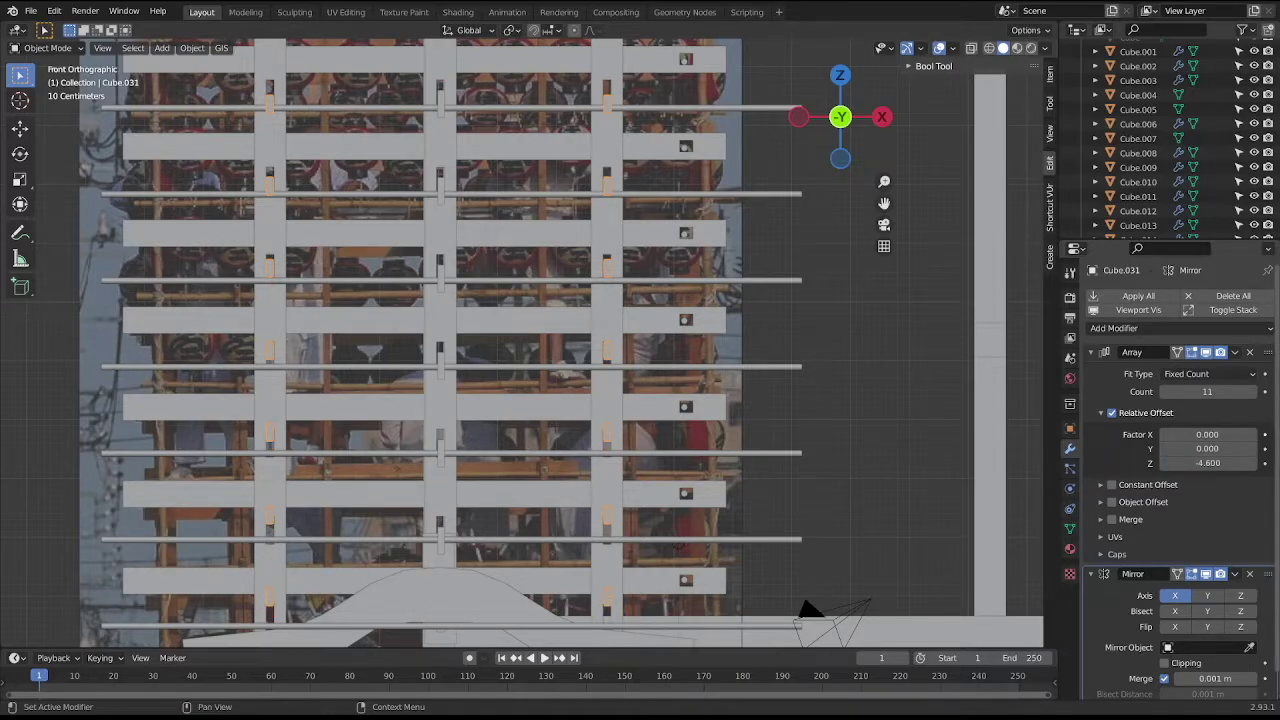
Set the array Relative Offset Z to -4.850 and check the spacing in front and perspective views.
scroll(638, 300, down, 1)
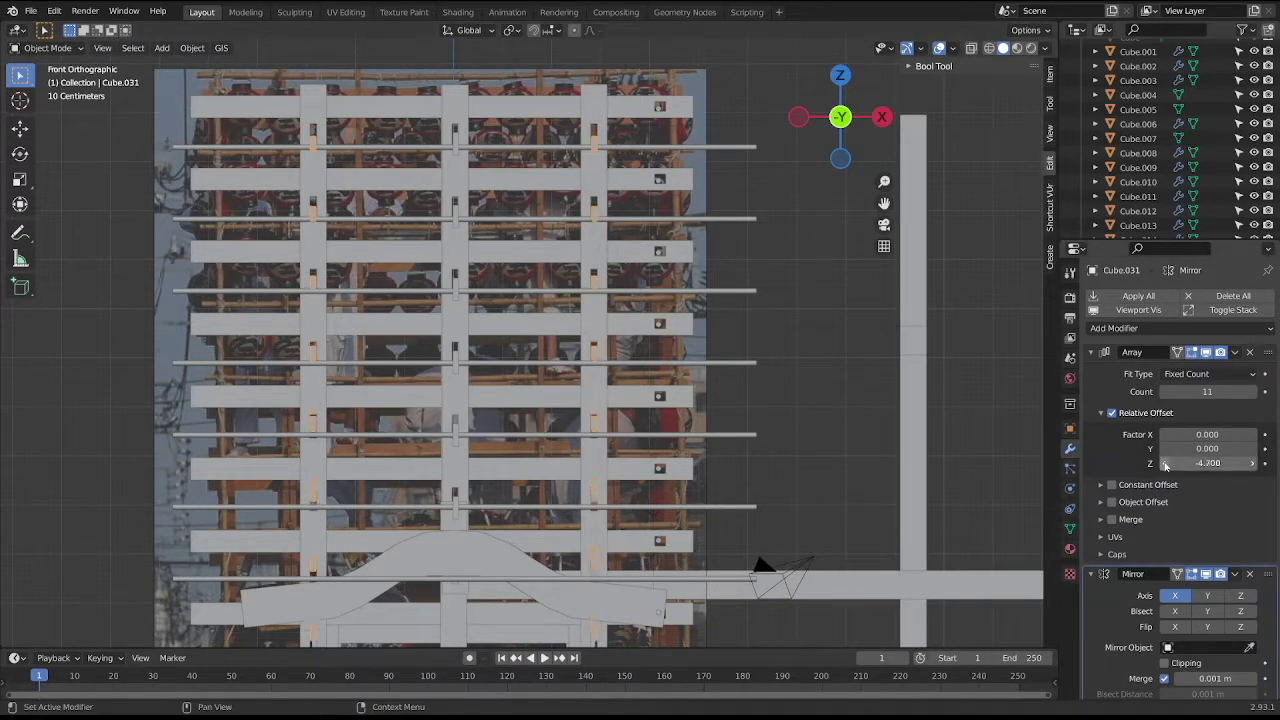
click(1165, 464)
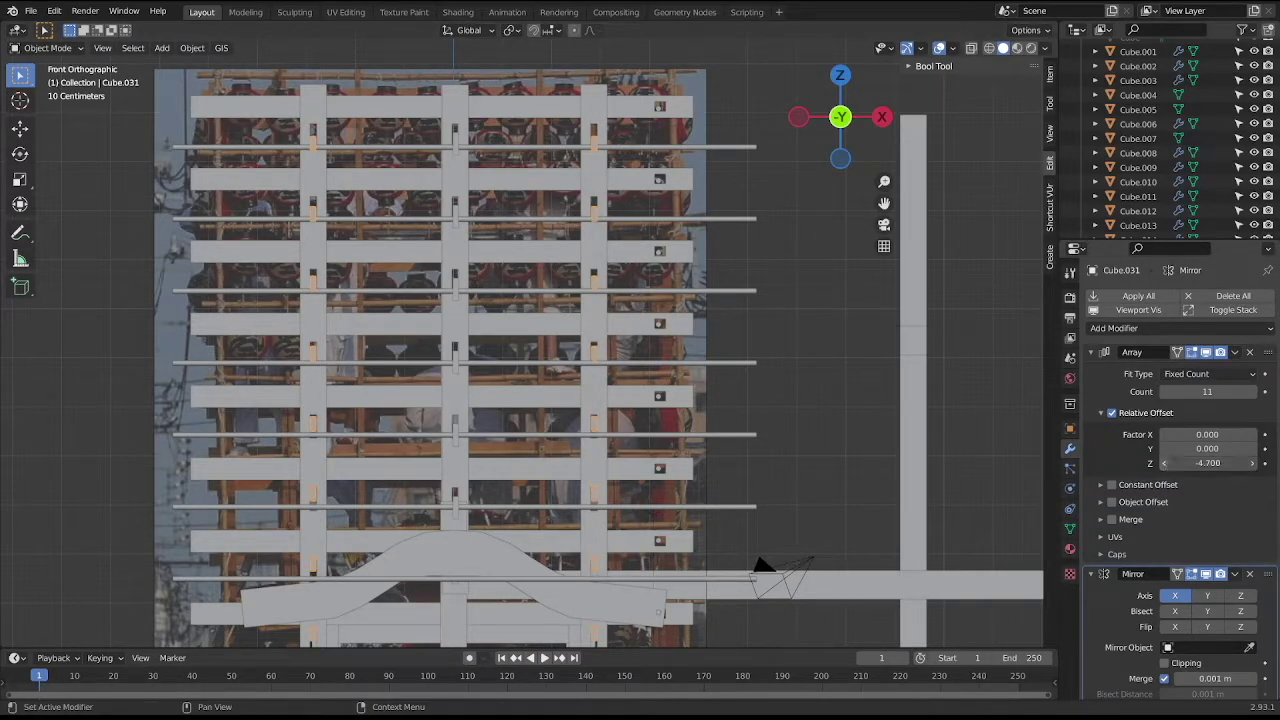
click(1165, 464)
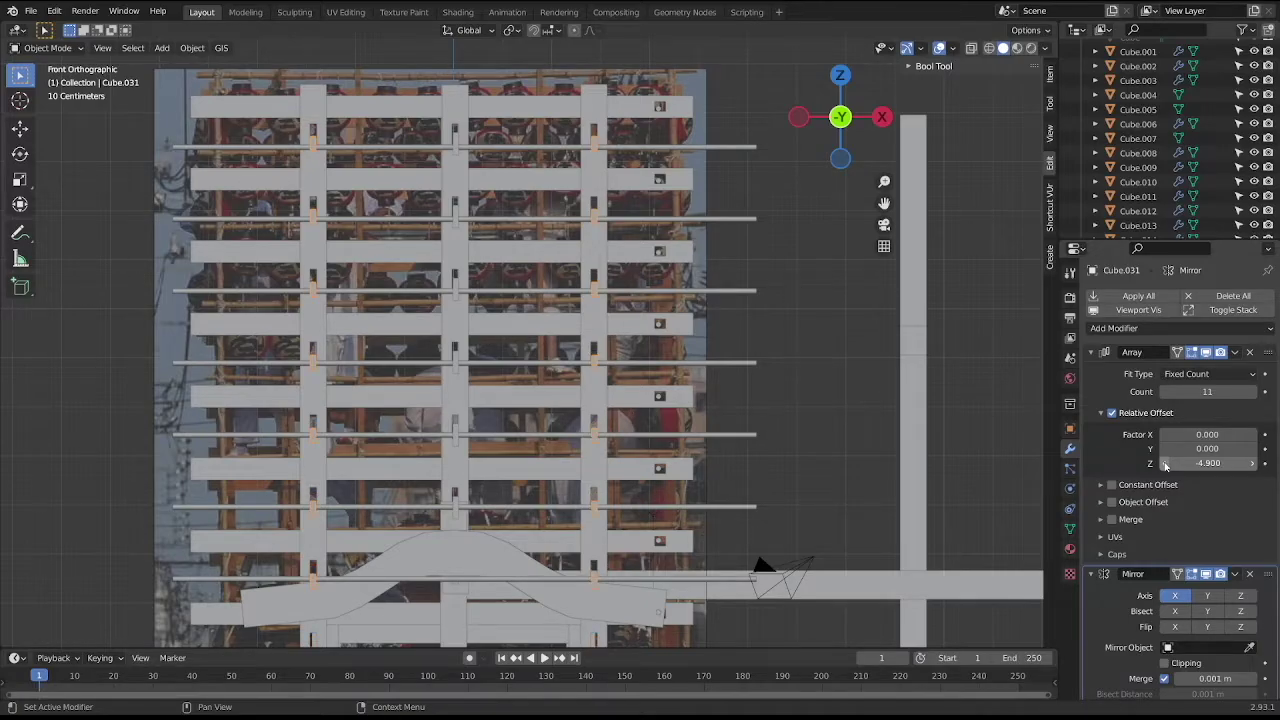
middle_drag(762, 563, 810, 451)
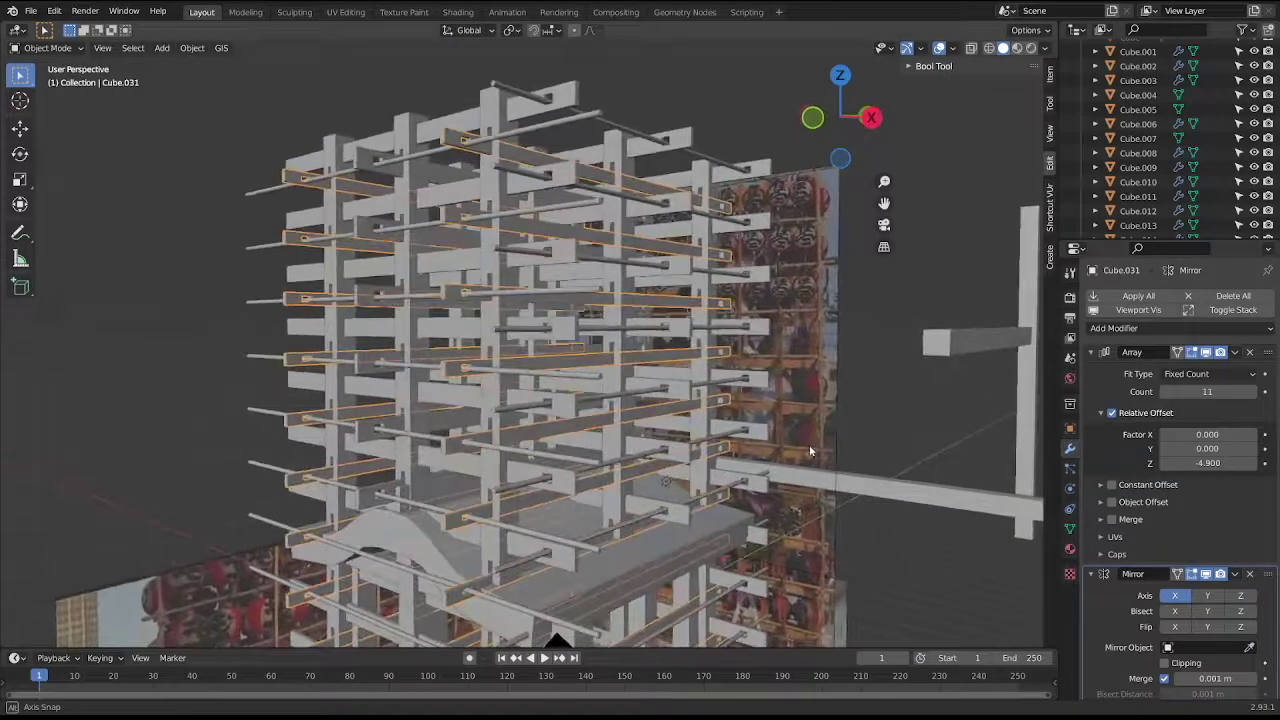
middle_drag(810, 451, 996, 472)
click(1186, 464)
text(-4.8)
text(5)
key(Return)
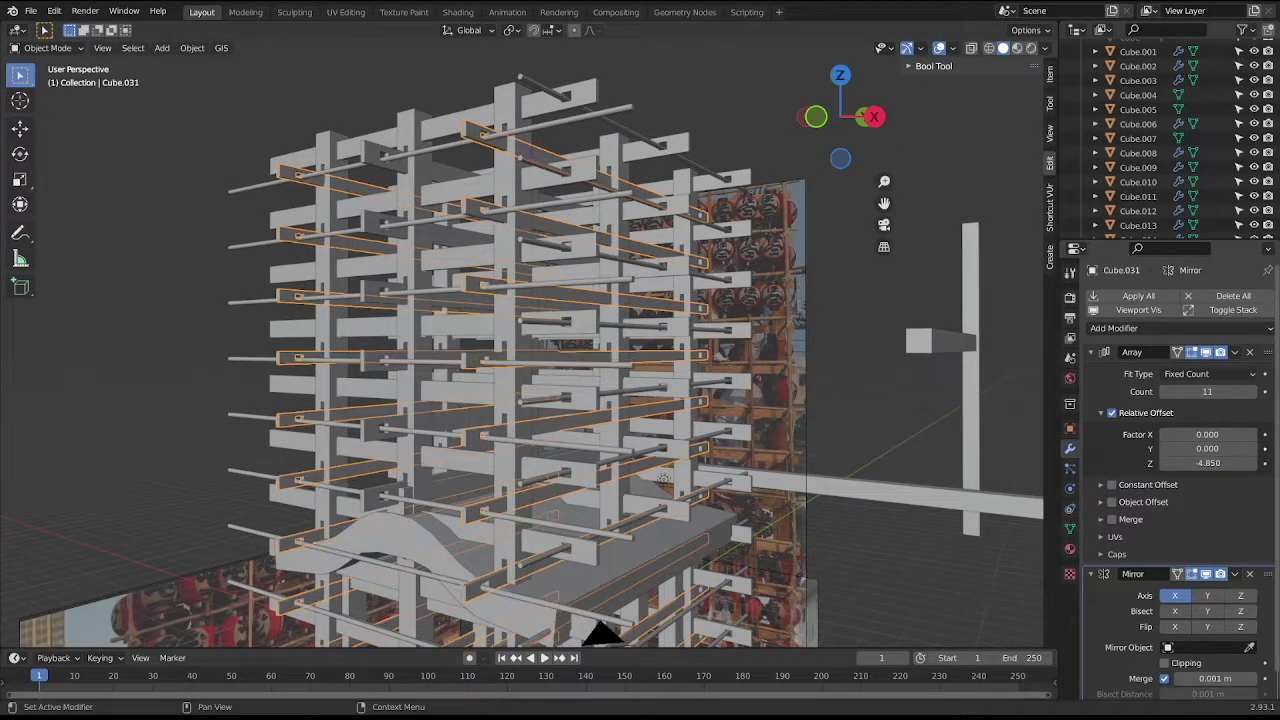
key(KP_1)
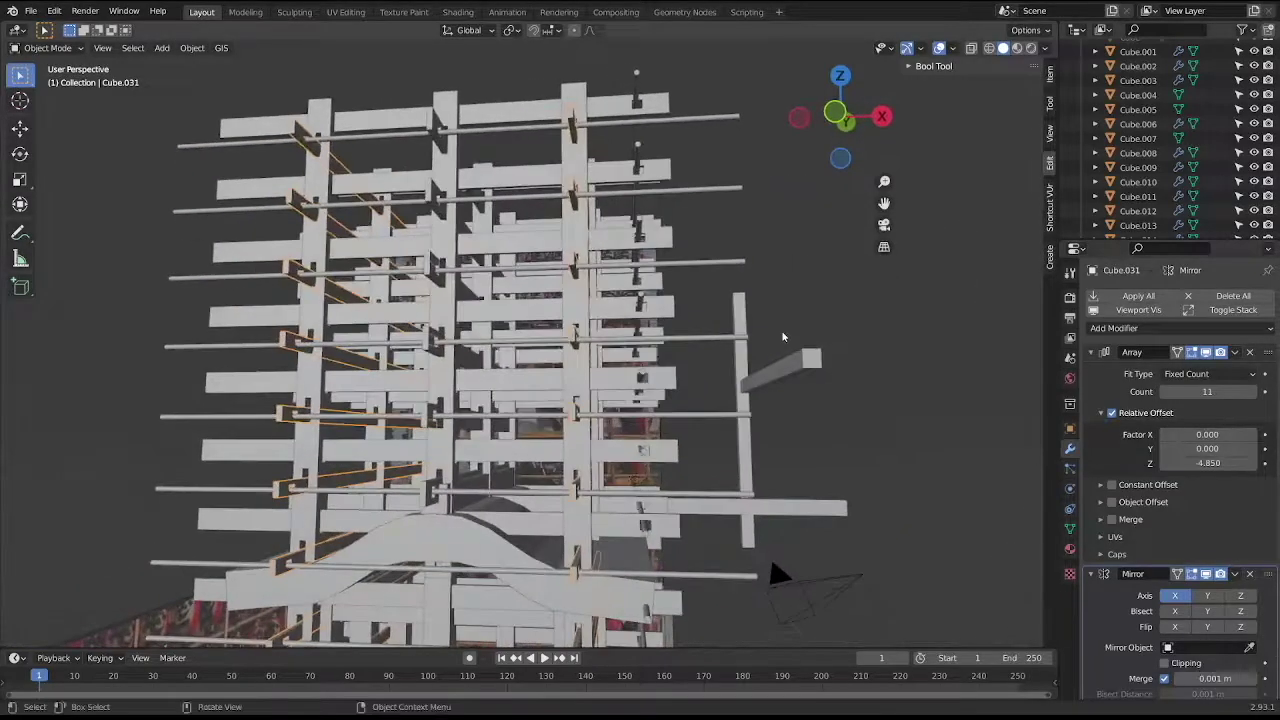
scroll(781, 340, up, 1)
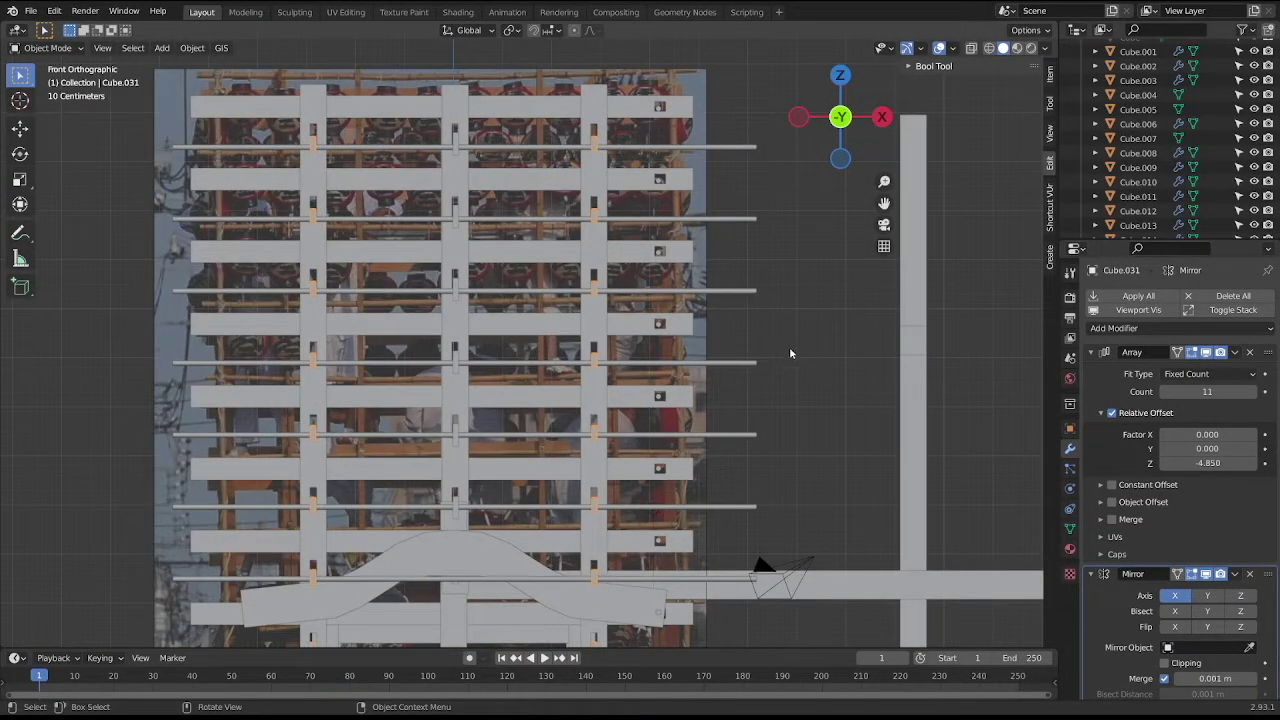
mouse_move(731, 297)
middle_down()
mouse_move(648, 318)
mouse_move(645, 295)
mouse_move(611, 304)
mouse_move(580, 290)
mouse_move(767, 392)
middle_up()
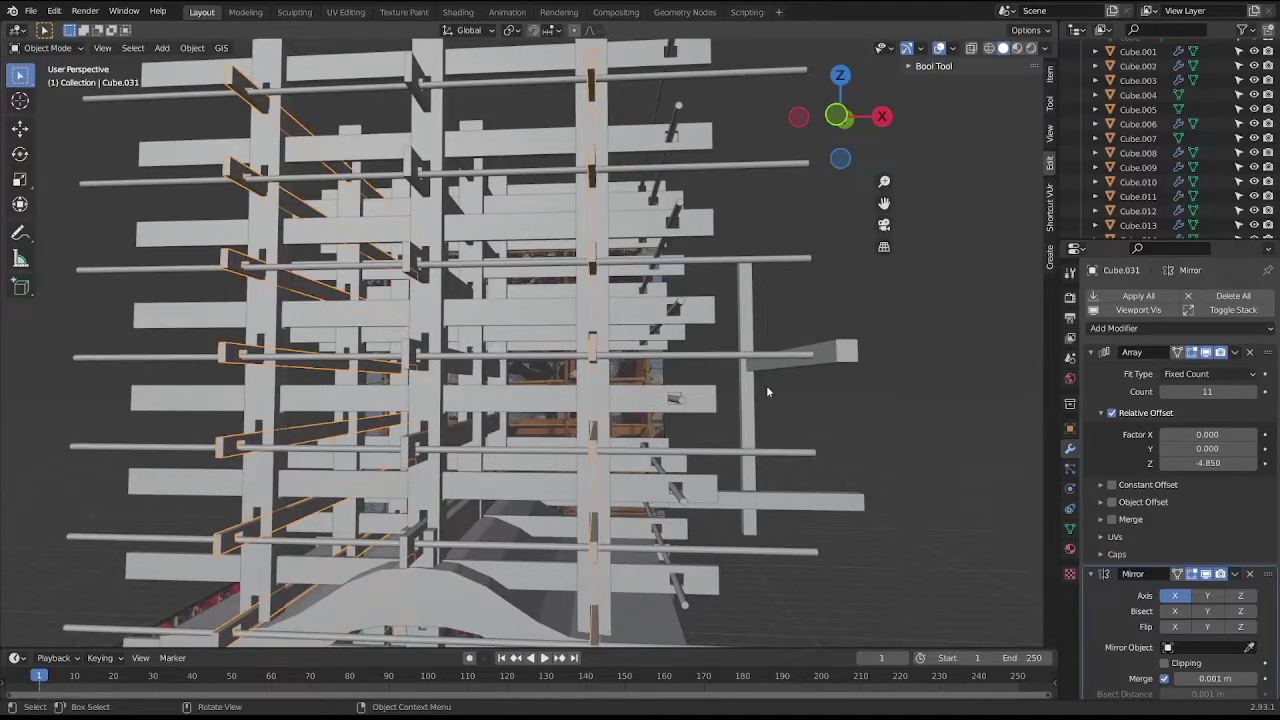